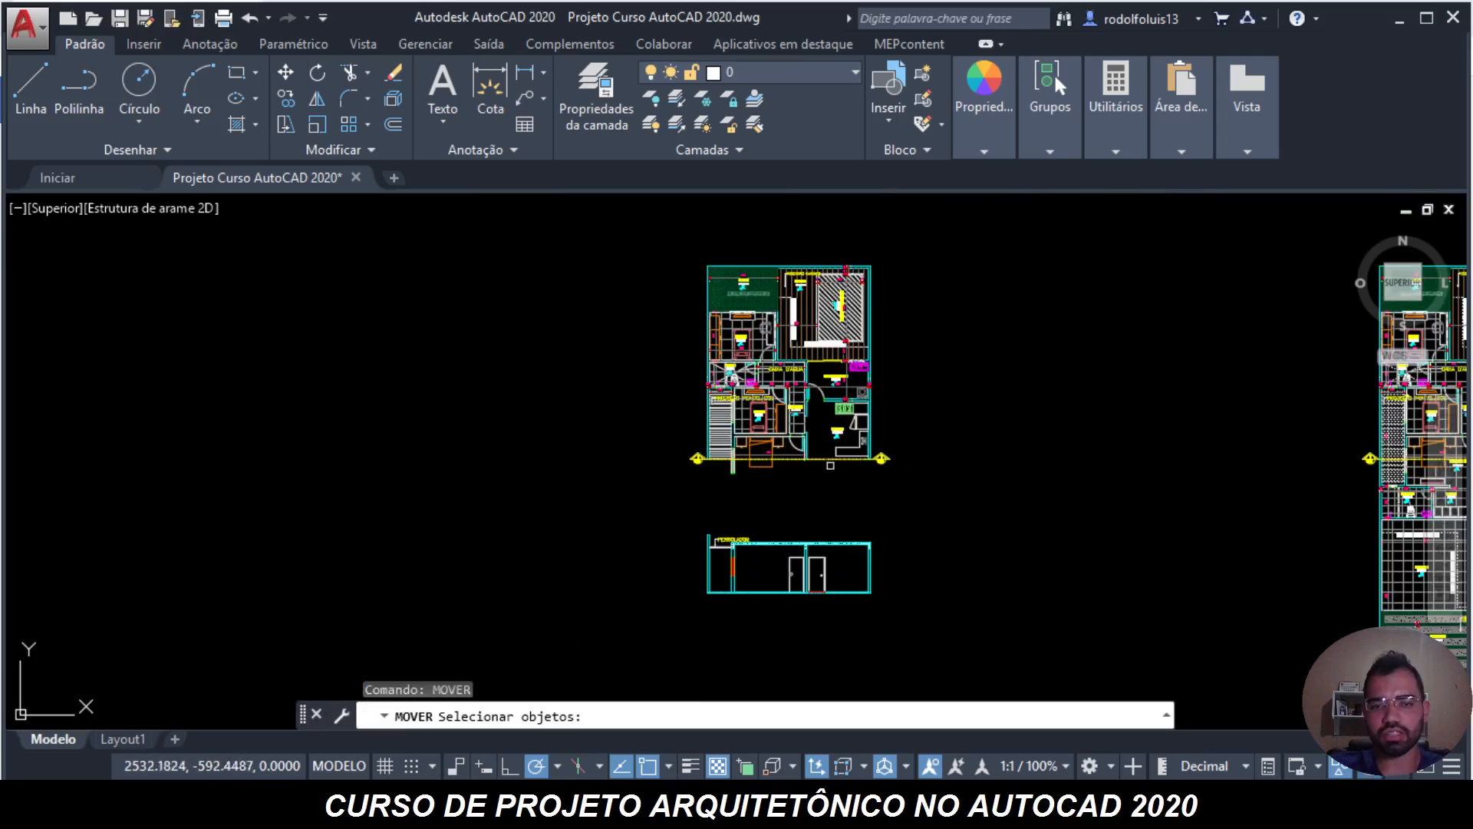
- Move the cropped floor plan with its section line to the left, clear of the section drawing below it
left_click(675, 490)
left_click(990, 247)
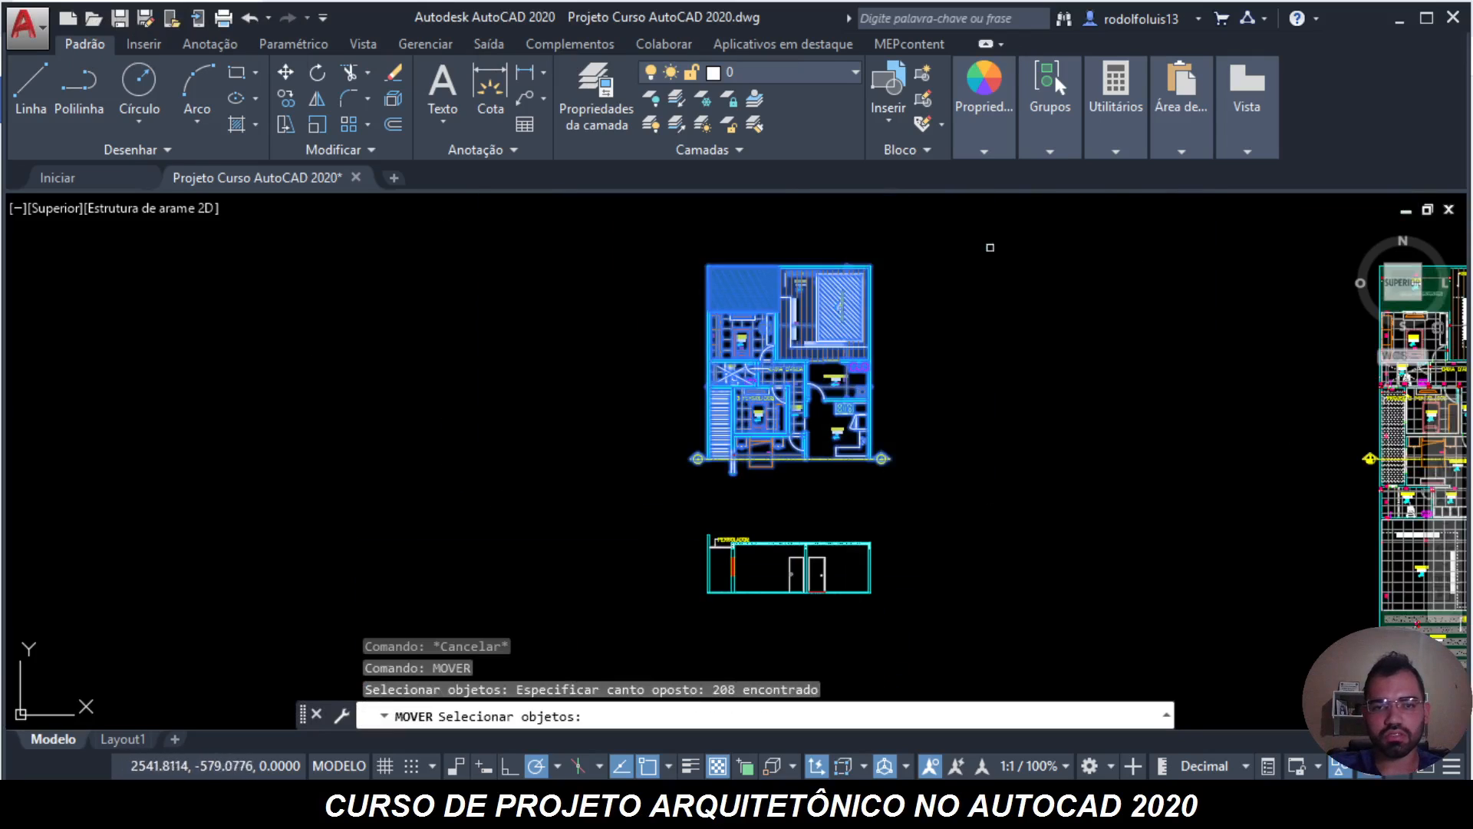
key("Return")
left_click(1005, 497)
left_click(577, 495)
key("Escape")
key("Escape")
scroll(580, 474, "down", 3)
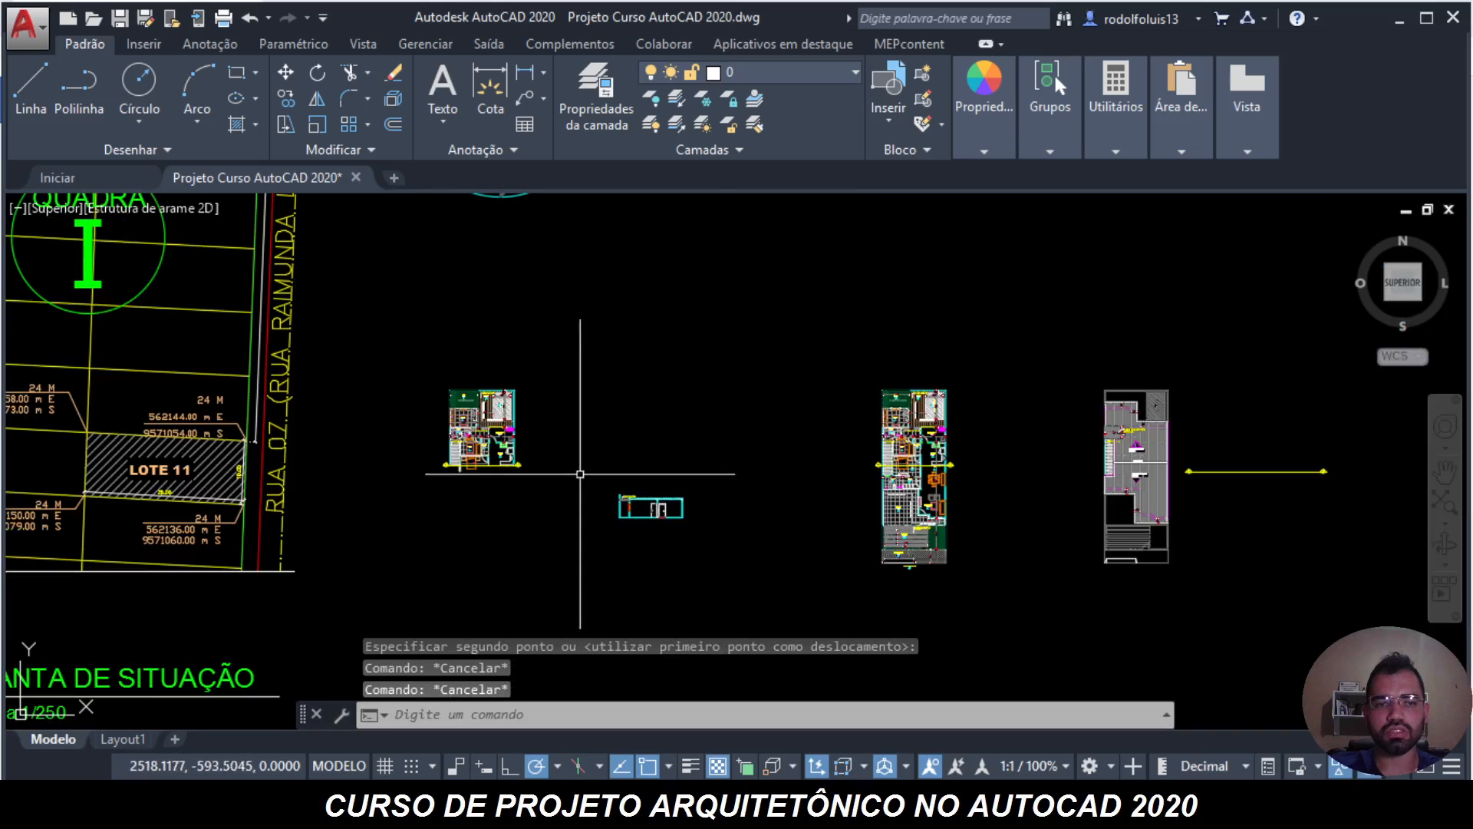
- Examine the full floor plan, the roof plan and the loose section line beside the roof plan
middle_click_drag(697, 461, 457, 467)
scroll(459, 469, "down", 4)
key("Escape")
scroll(669, 494, "up", 6)
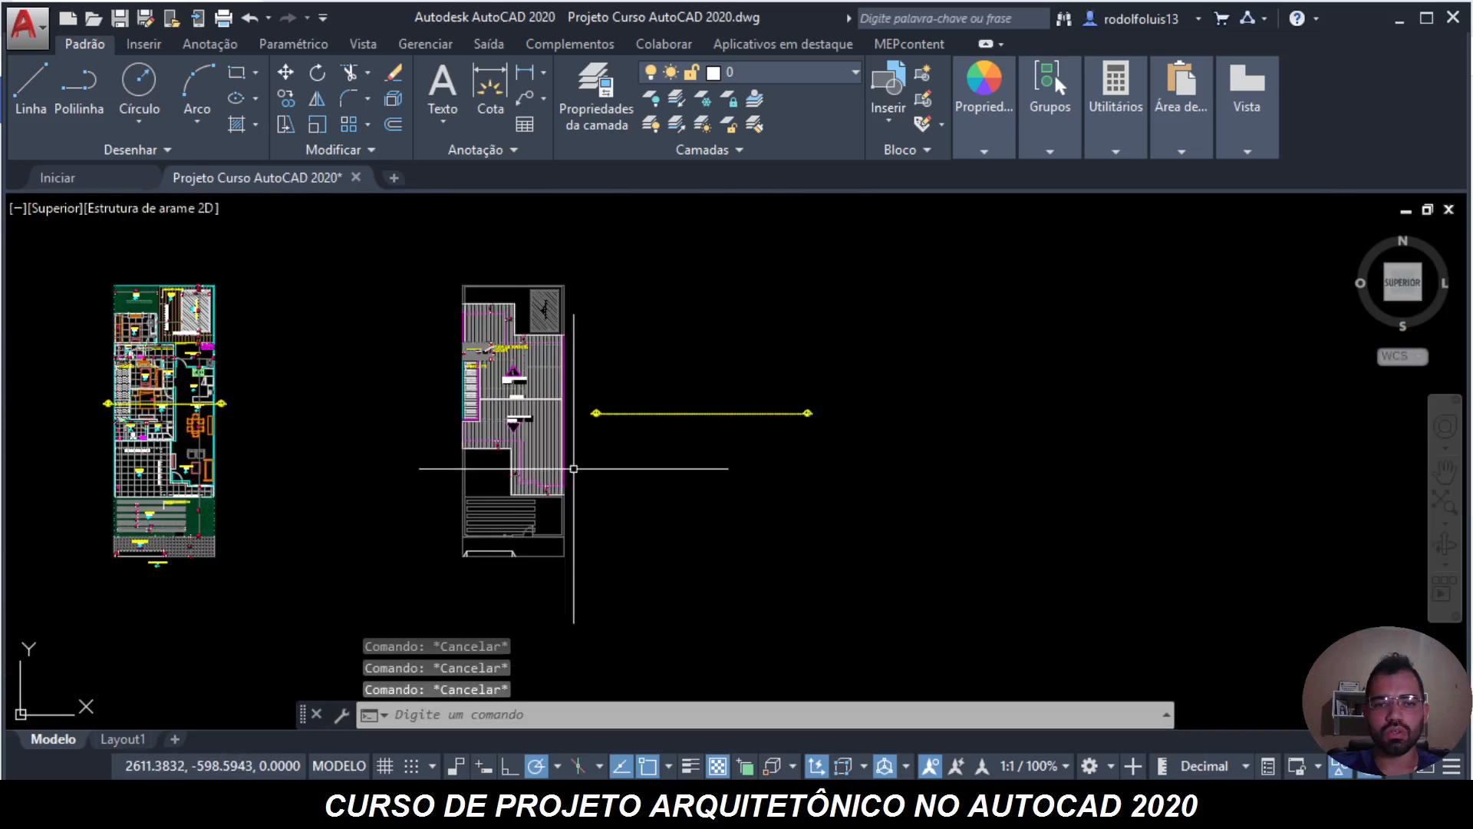
middle_click_drag(574, 469, 1030, 494)
middle_click_drag(618, 459, 844, 454)
scroll(1261, 415, "up", 2)
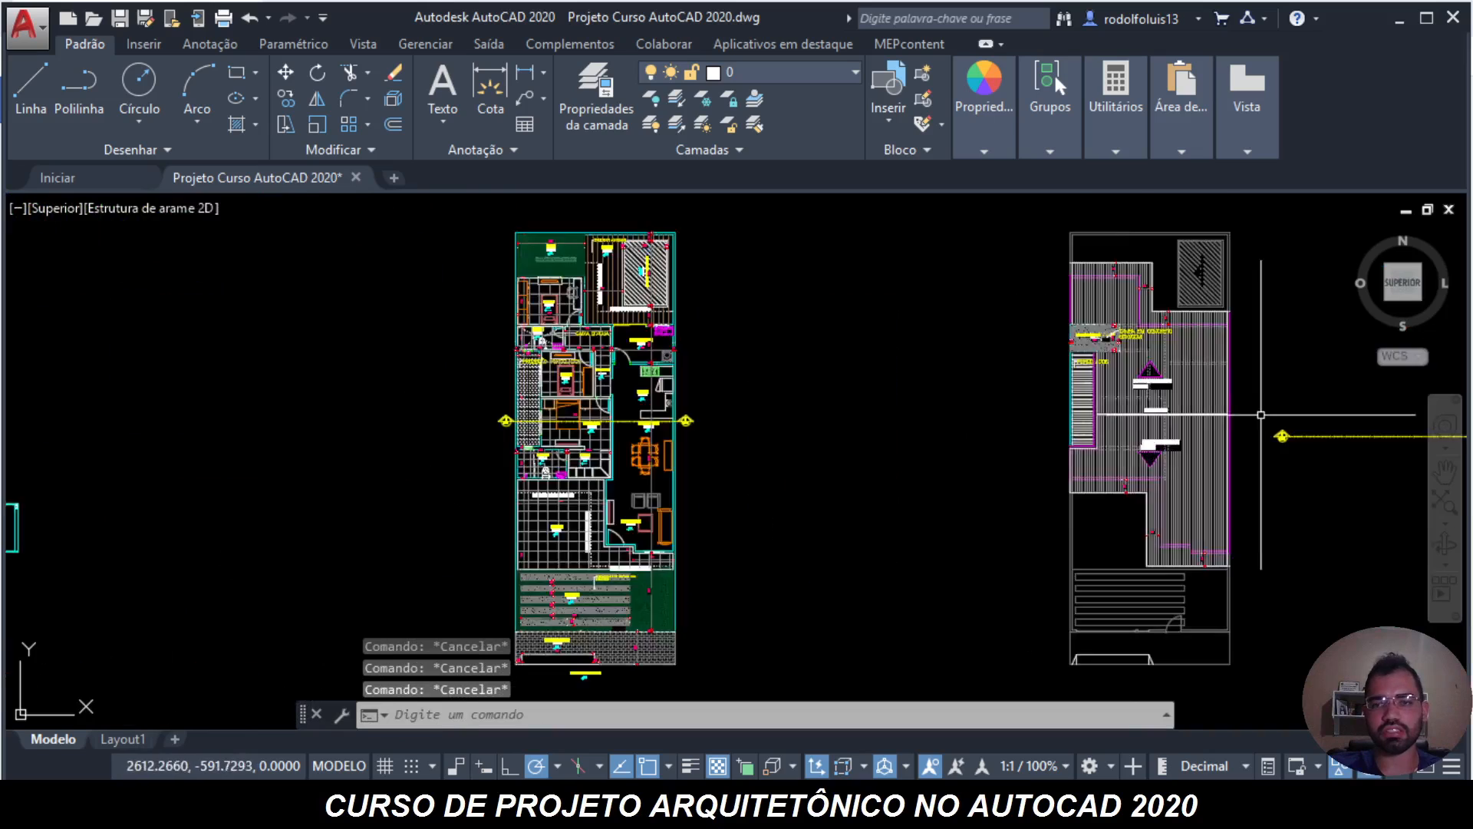
scroll(1261, 415, "up", 2)
middle_click_drag(1261, 415, 753, 438)
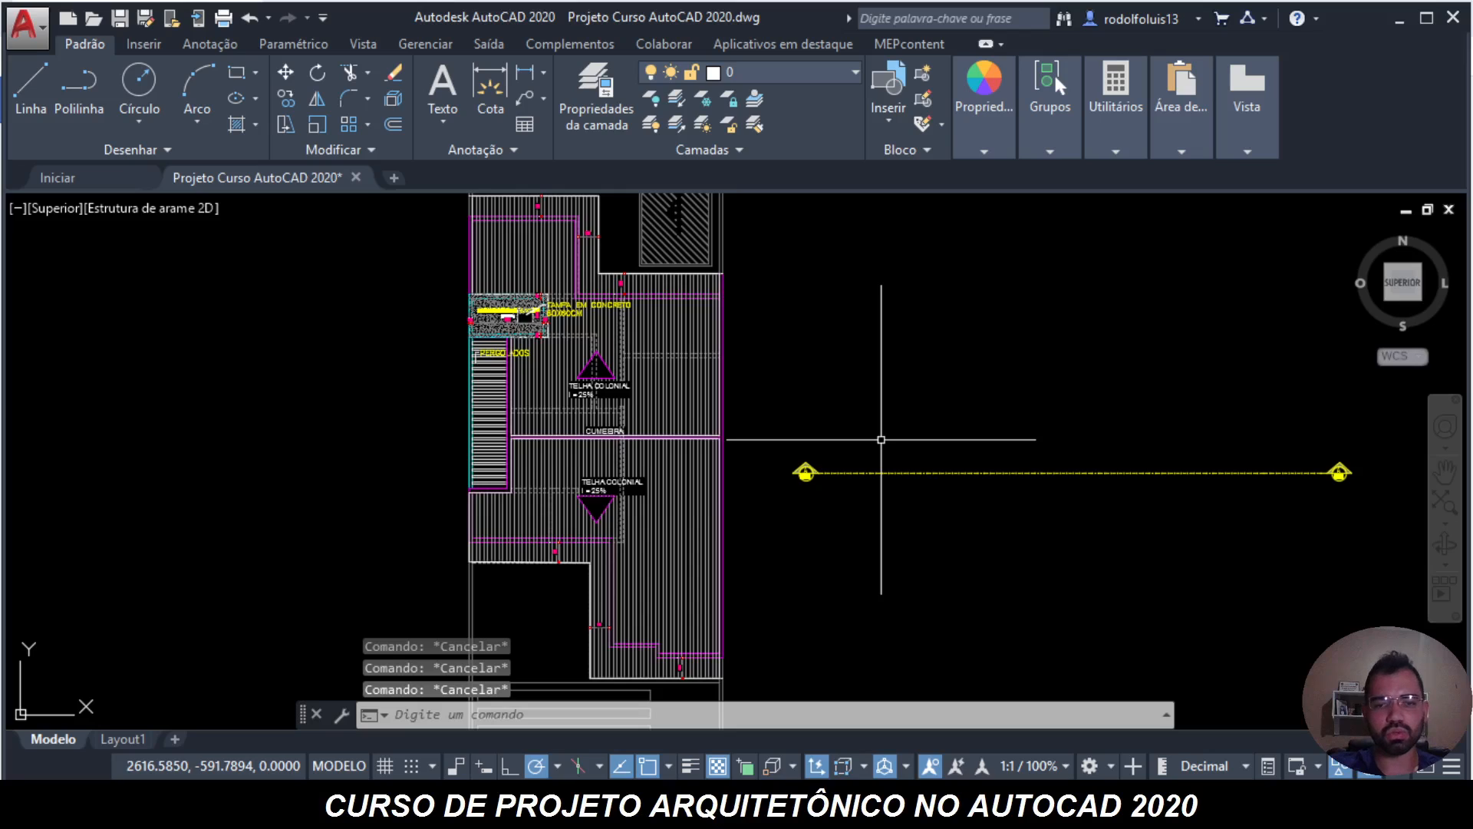
- Copy section line A and both its markers from the full floor plan onto the roof plan, matching the lots' upper-left corners
type("co")
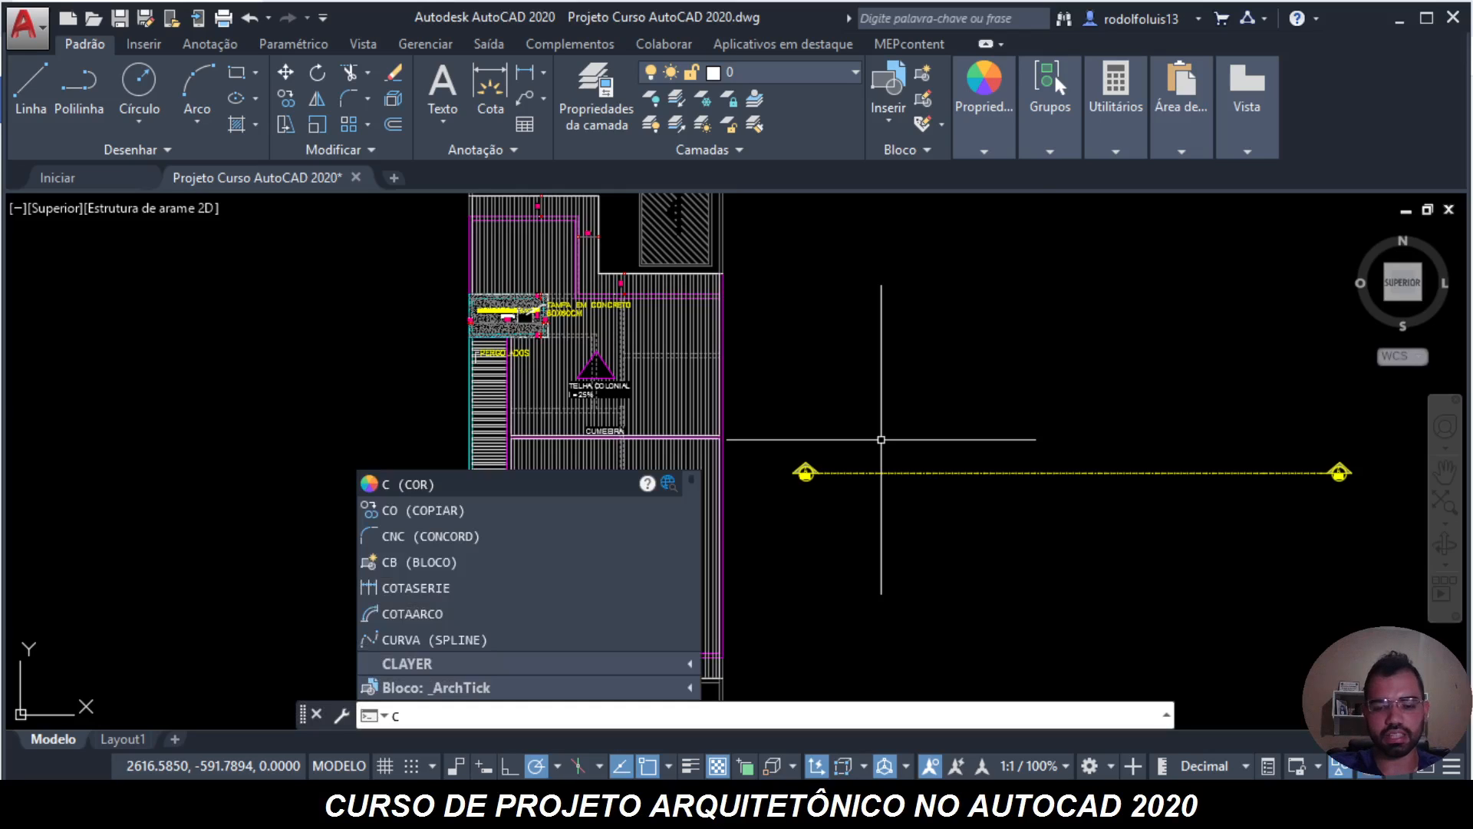
key("BackSpace")
key("BackSpace")
type("c")
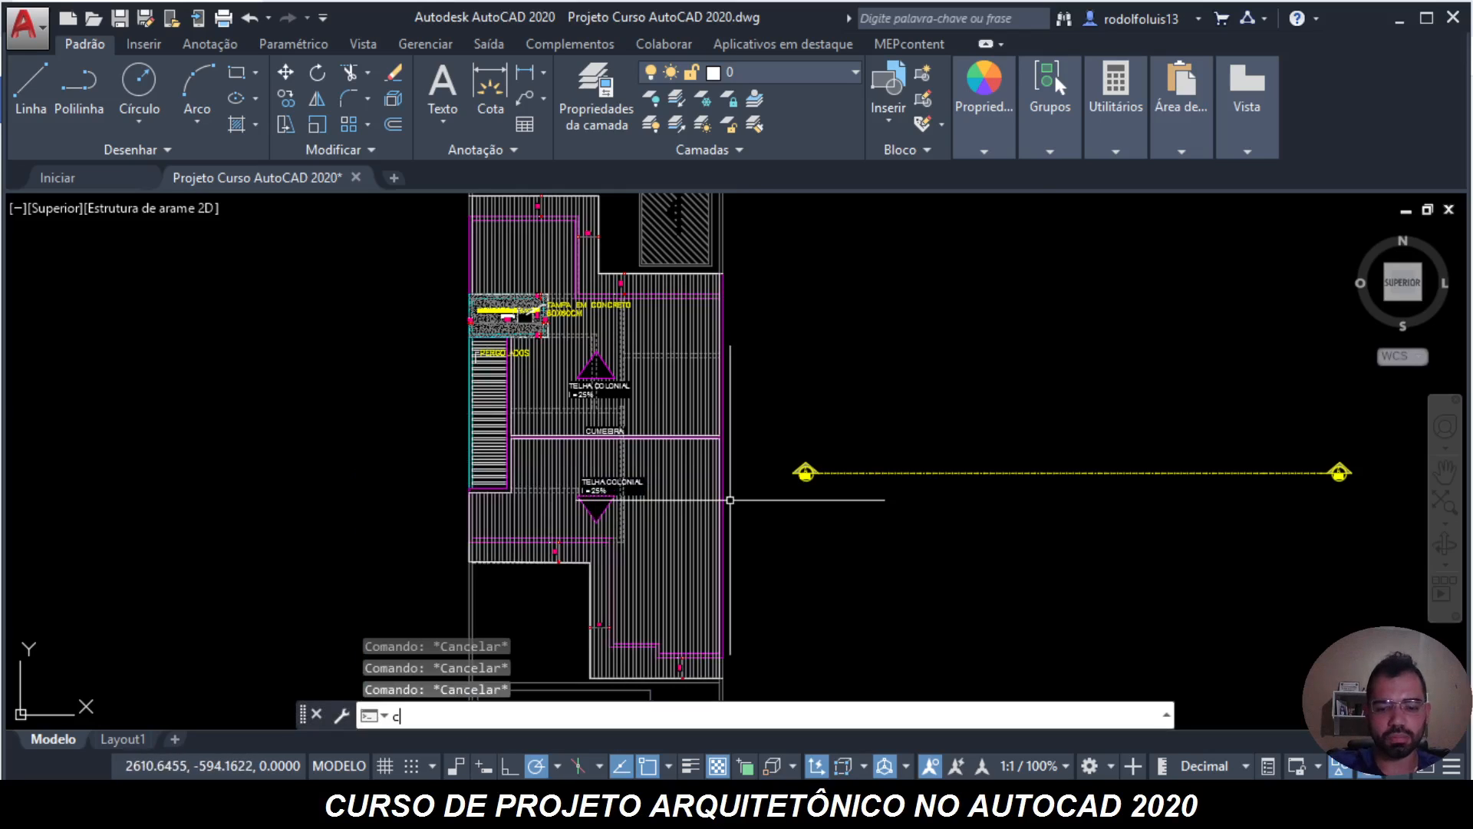
type("io")
key("Return")
scroll(816, 472, "down", 4)
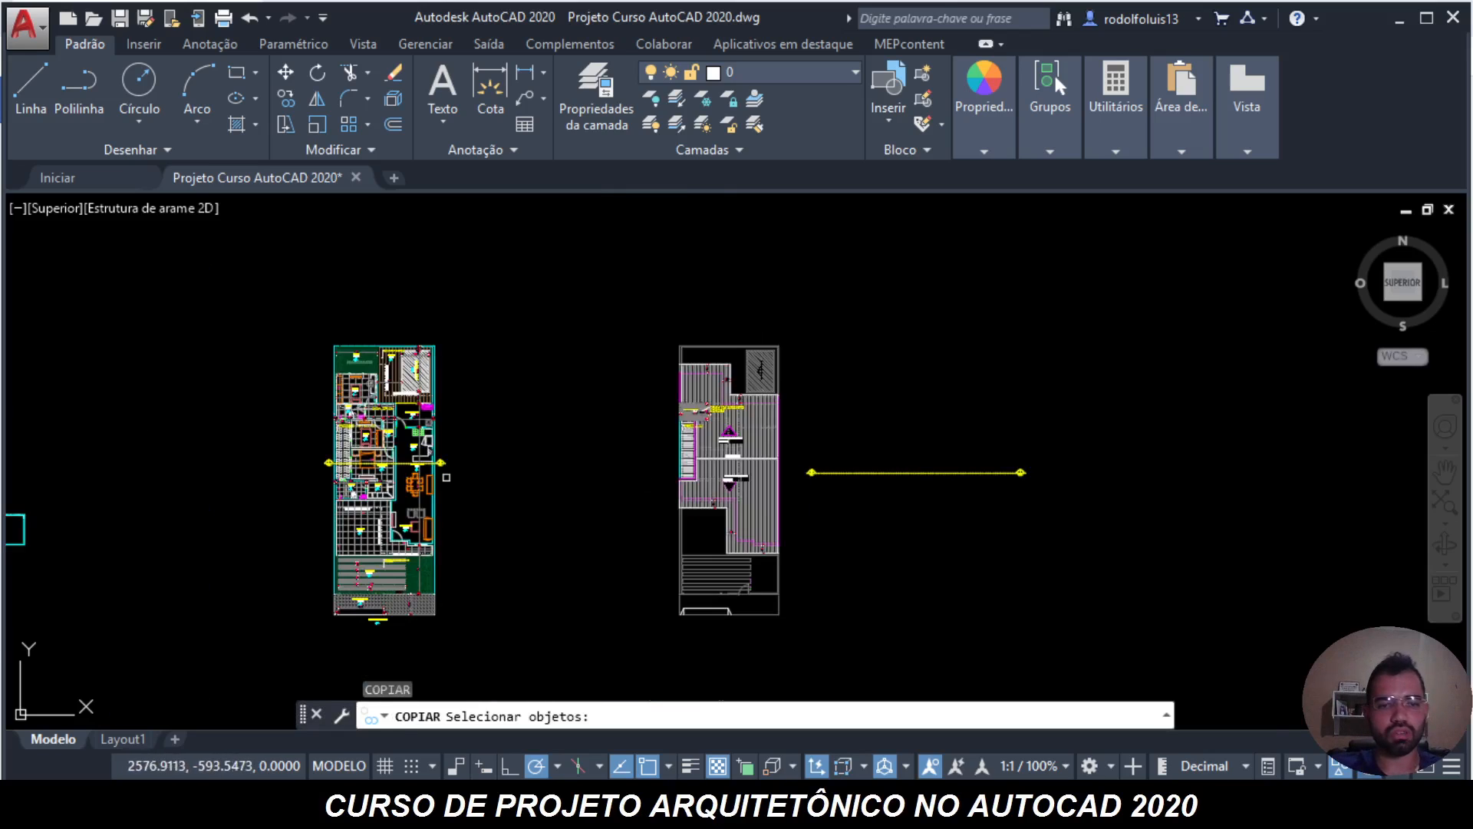
scroll(446, 478, "up", 6)
left_click(461, 460)
left_click(292, 303)
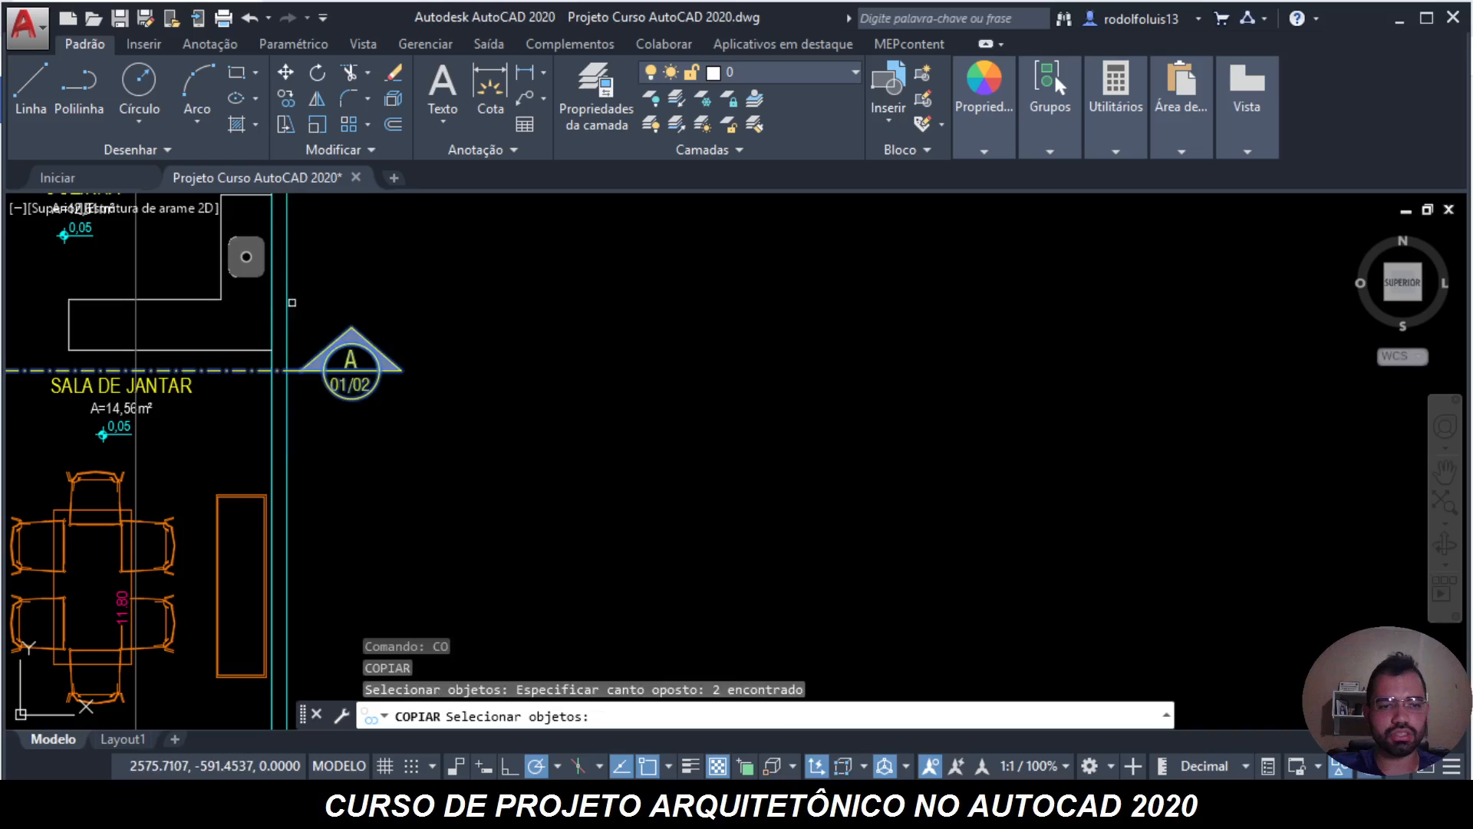
scroll(598, 455, "down", 5)
scroll(599, 456, "up", 8)
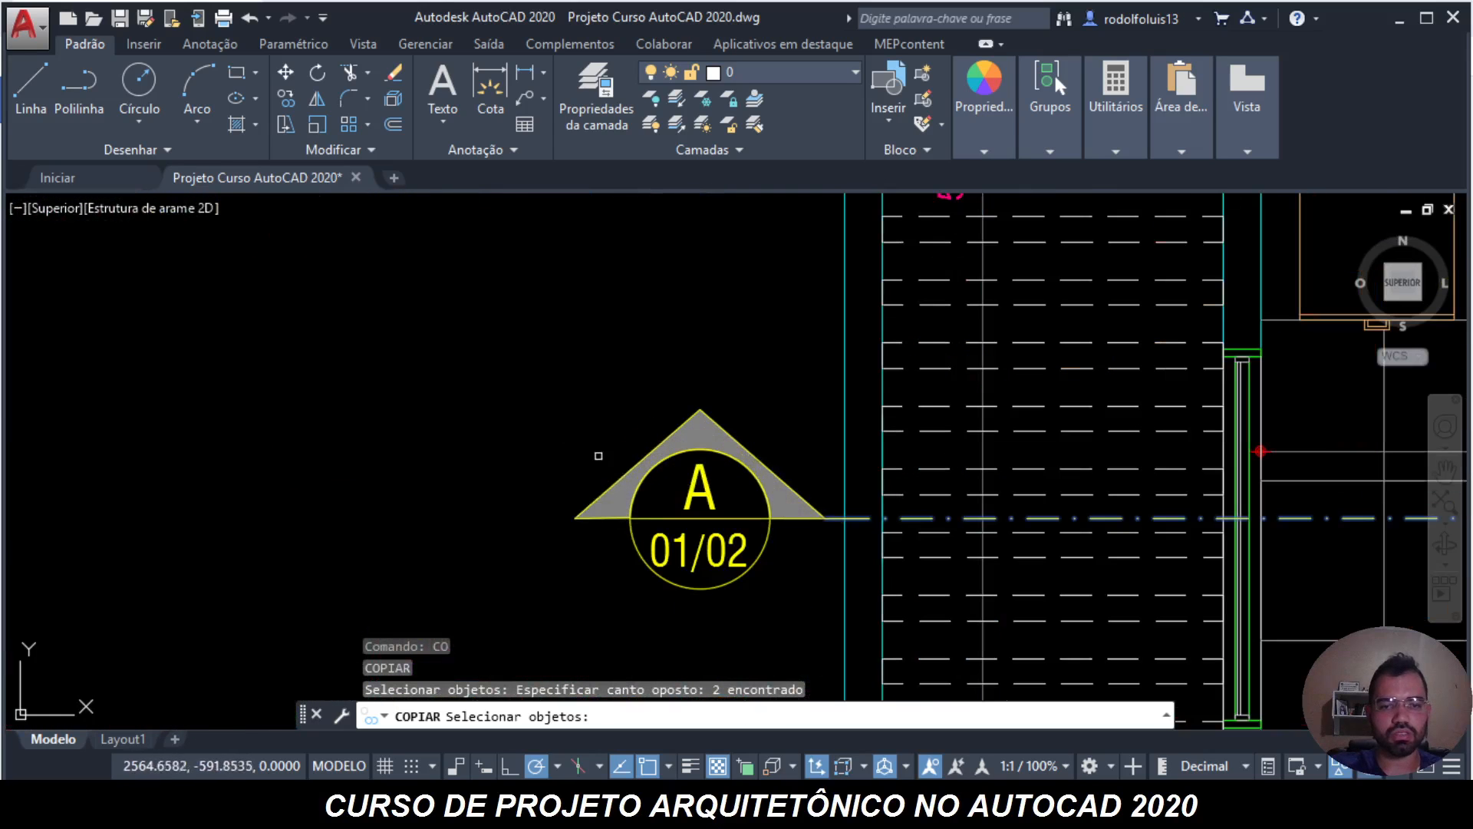
left_click(813, 621)
left_click(558, 339)
scroll(913, 521, "down", 8)
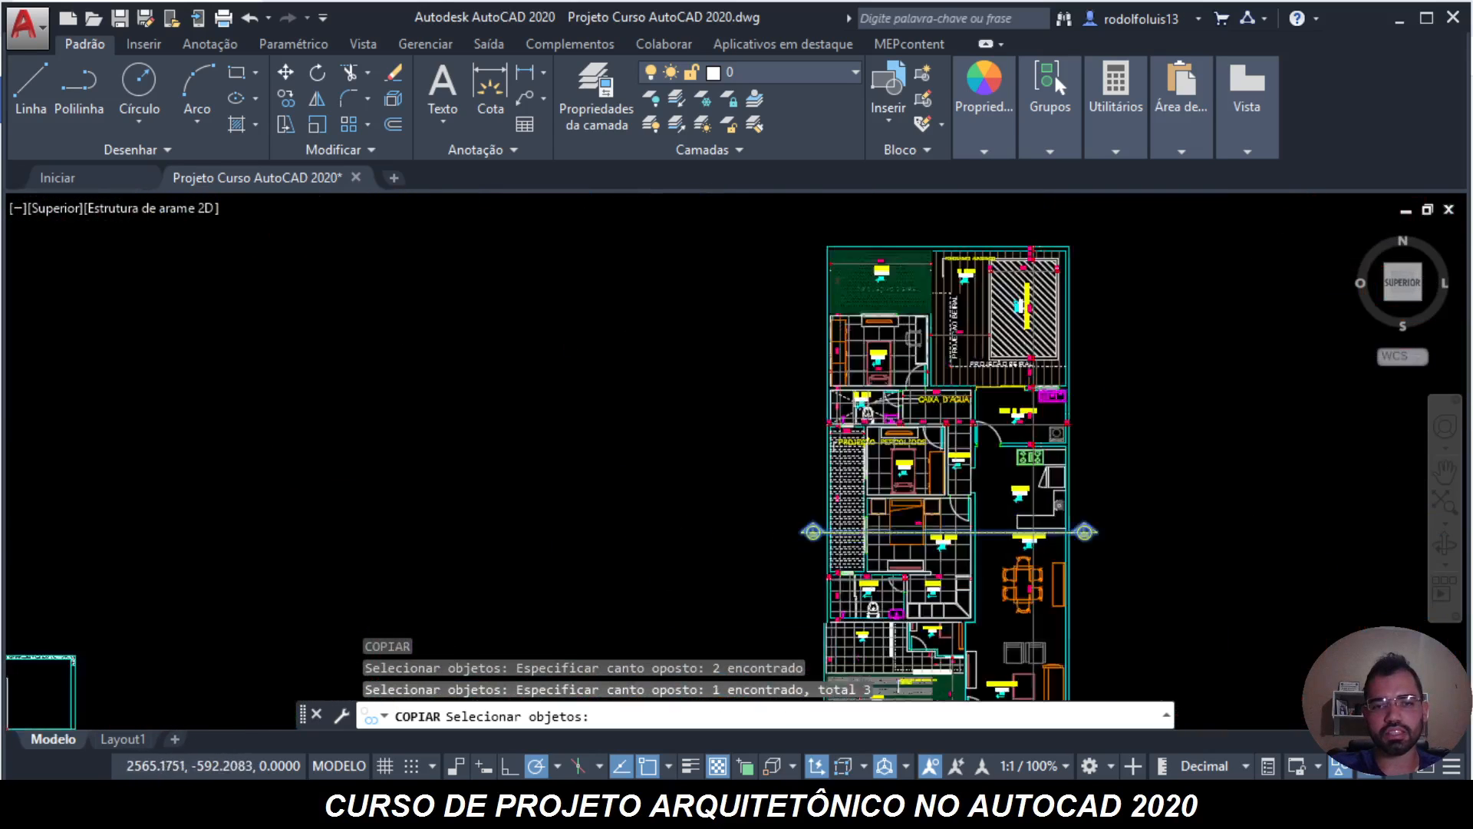
scroll(809, 464, "up", 8)
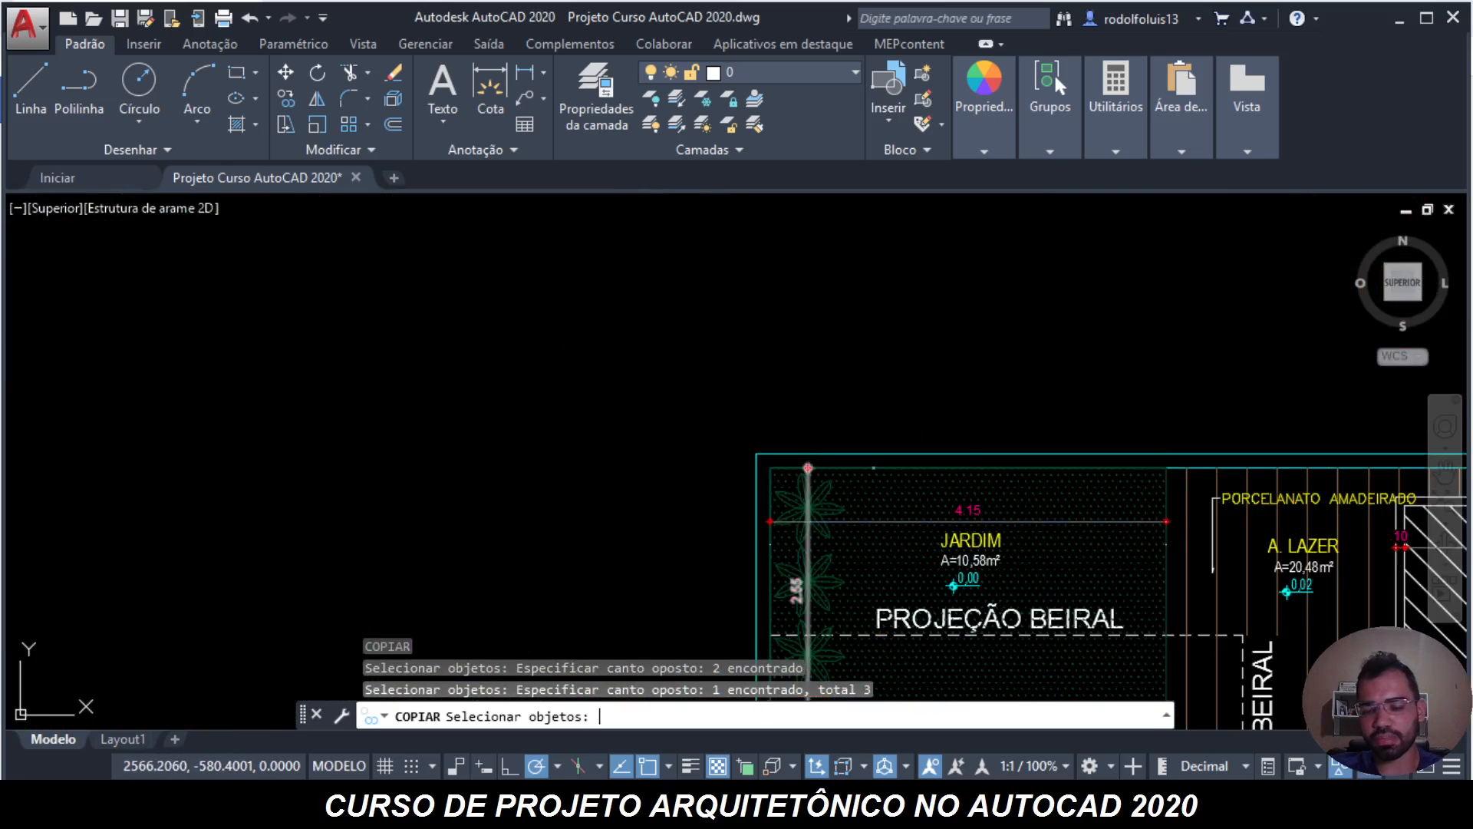
key("Return")
scroll(760, 457, "up", 3)
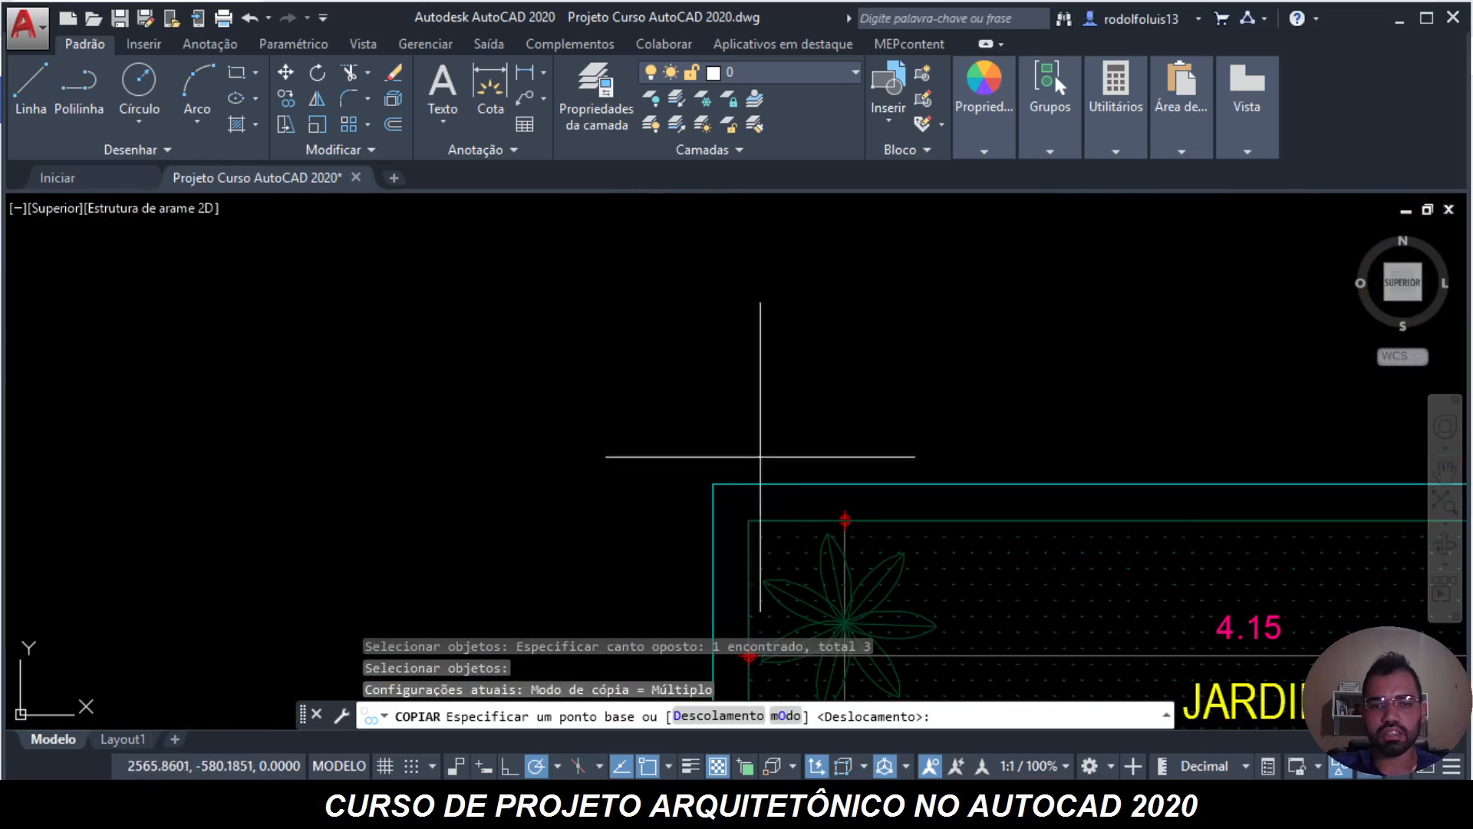
left_click(713, 484)
scroll(575, 353, "down", 5)
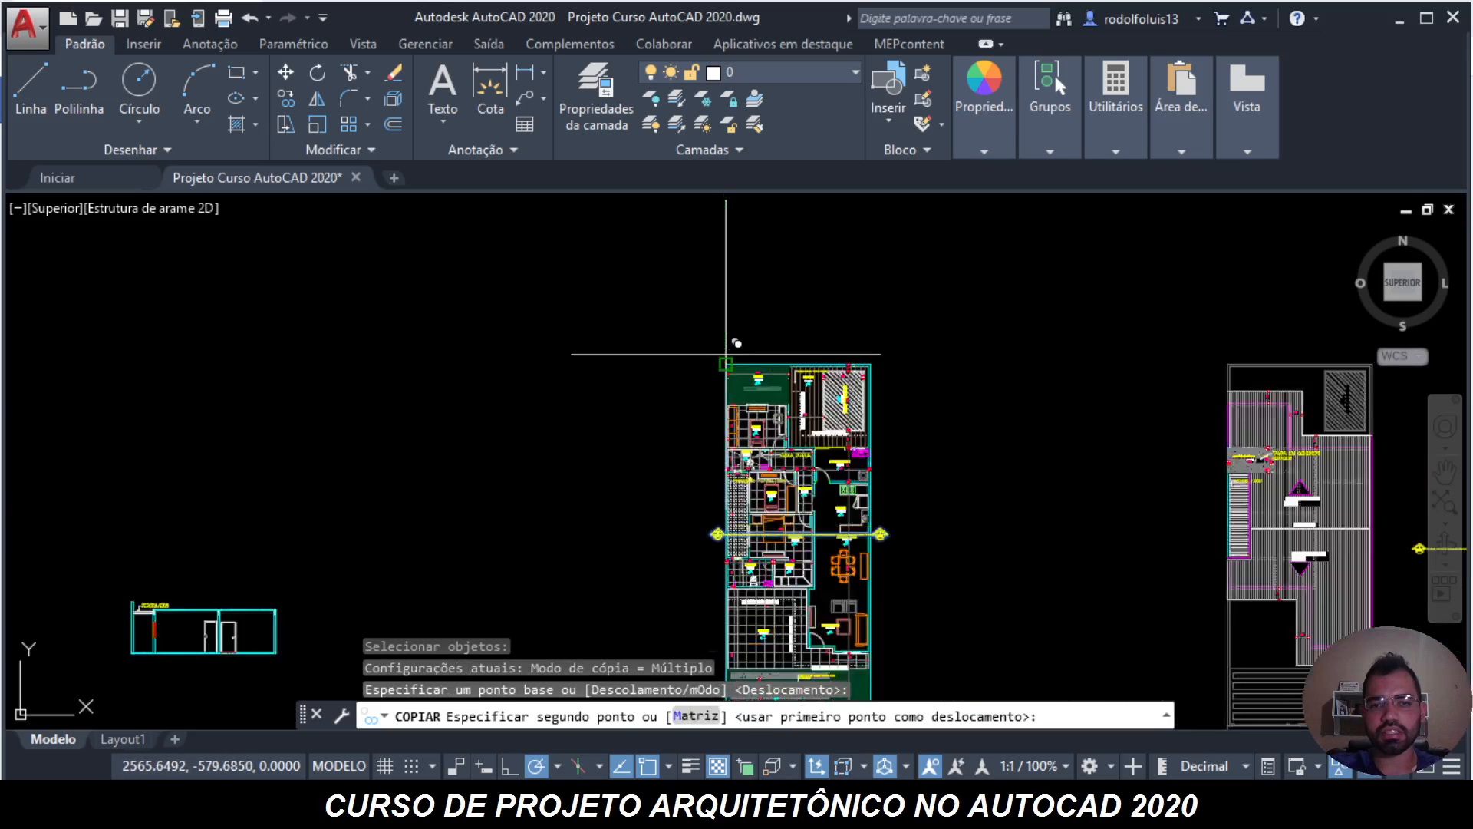
scroll(1017, 376, "up", 5)
scroll(1094, 310, "up", 4)
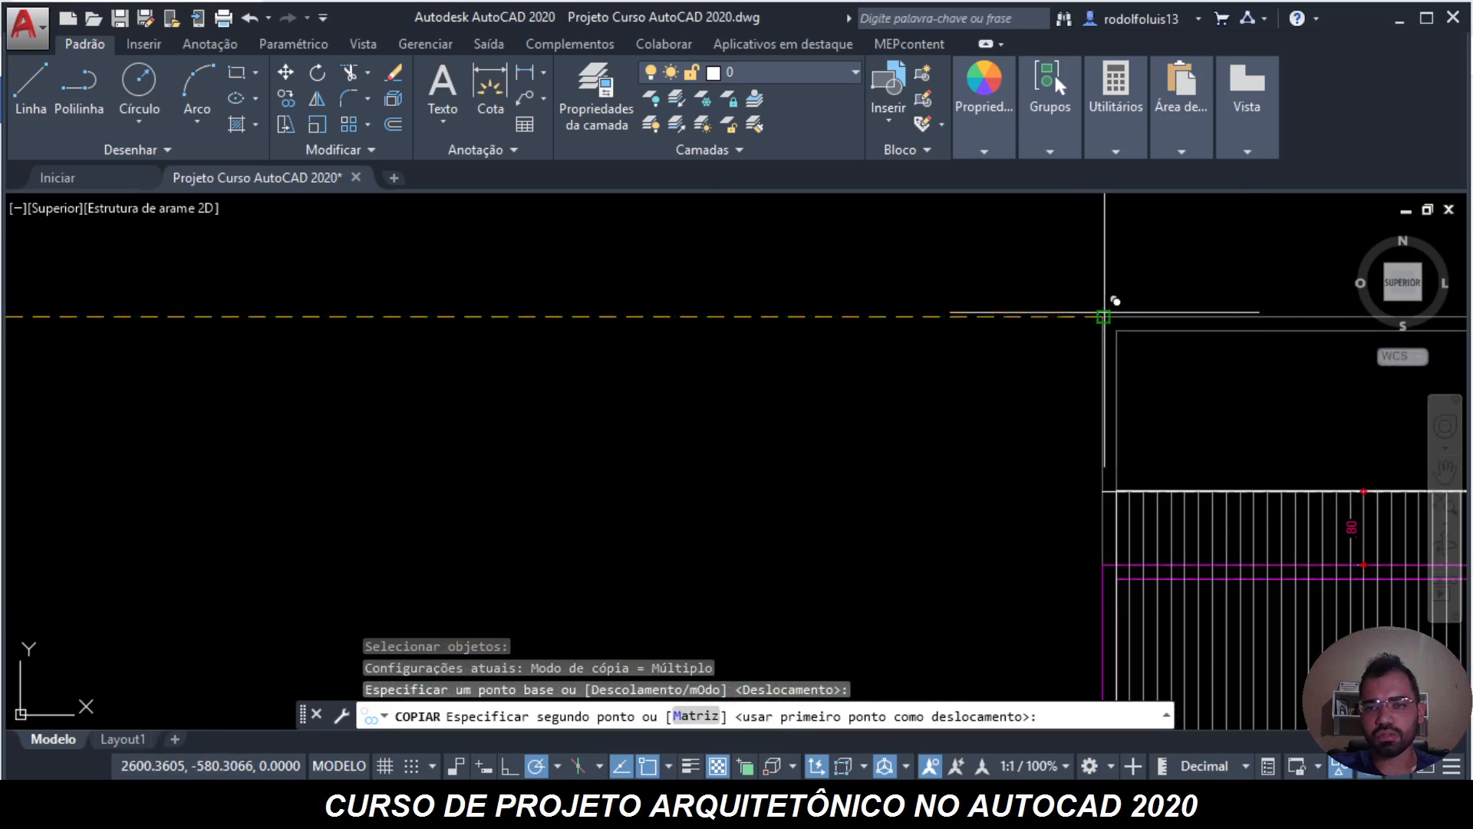
left_click(1104, 316)
scroll(1070, 290, "down", 5)
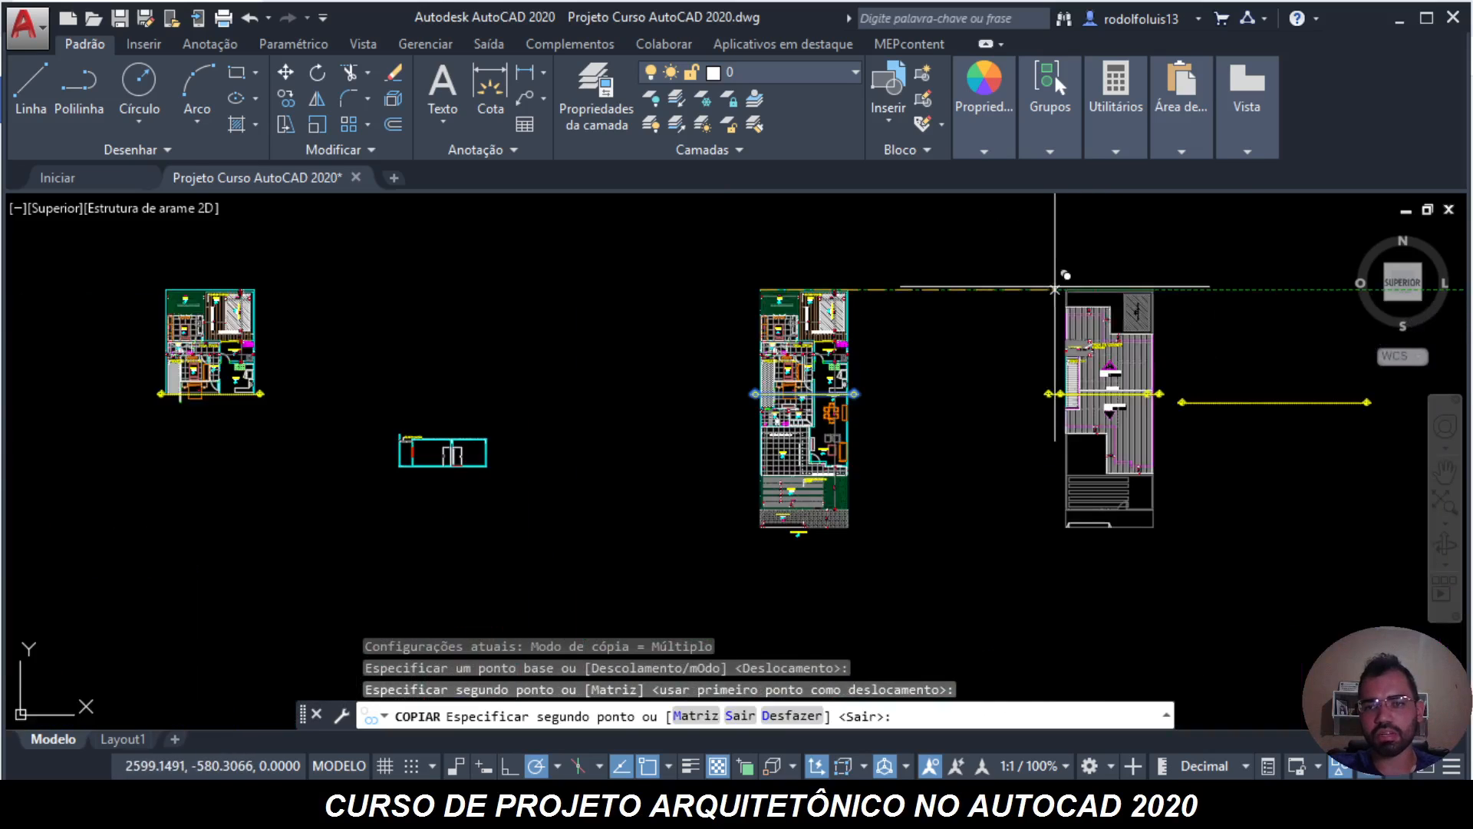
scroll(1105, 378, "up", 3)
key("Escape")
key("Escape")
key("Escape")
key("Escape")
- Copy the roof plan together with section line A to the free area directly above the section drawing
middle_click_drag(825, 383, 687, 409)
scroll(687, 409, "down", 6)
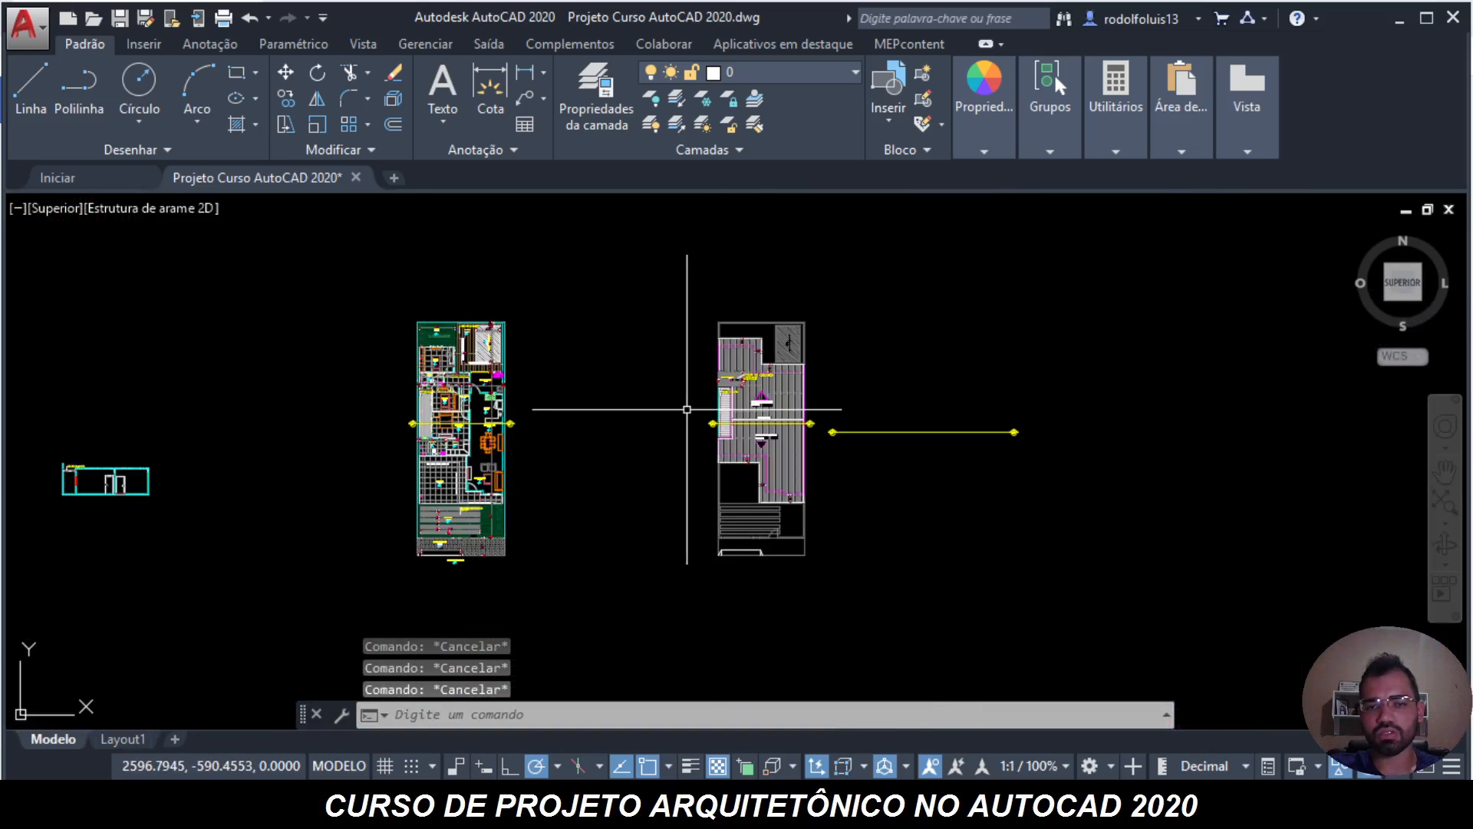
scroll(684, 421, "up", 8)
scroll(700, 408, "down", 6)
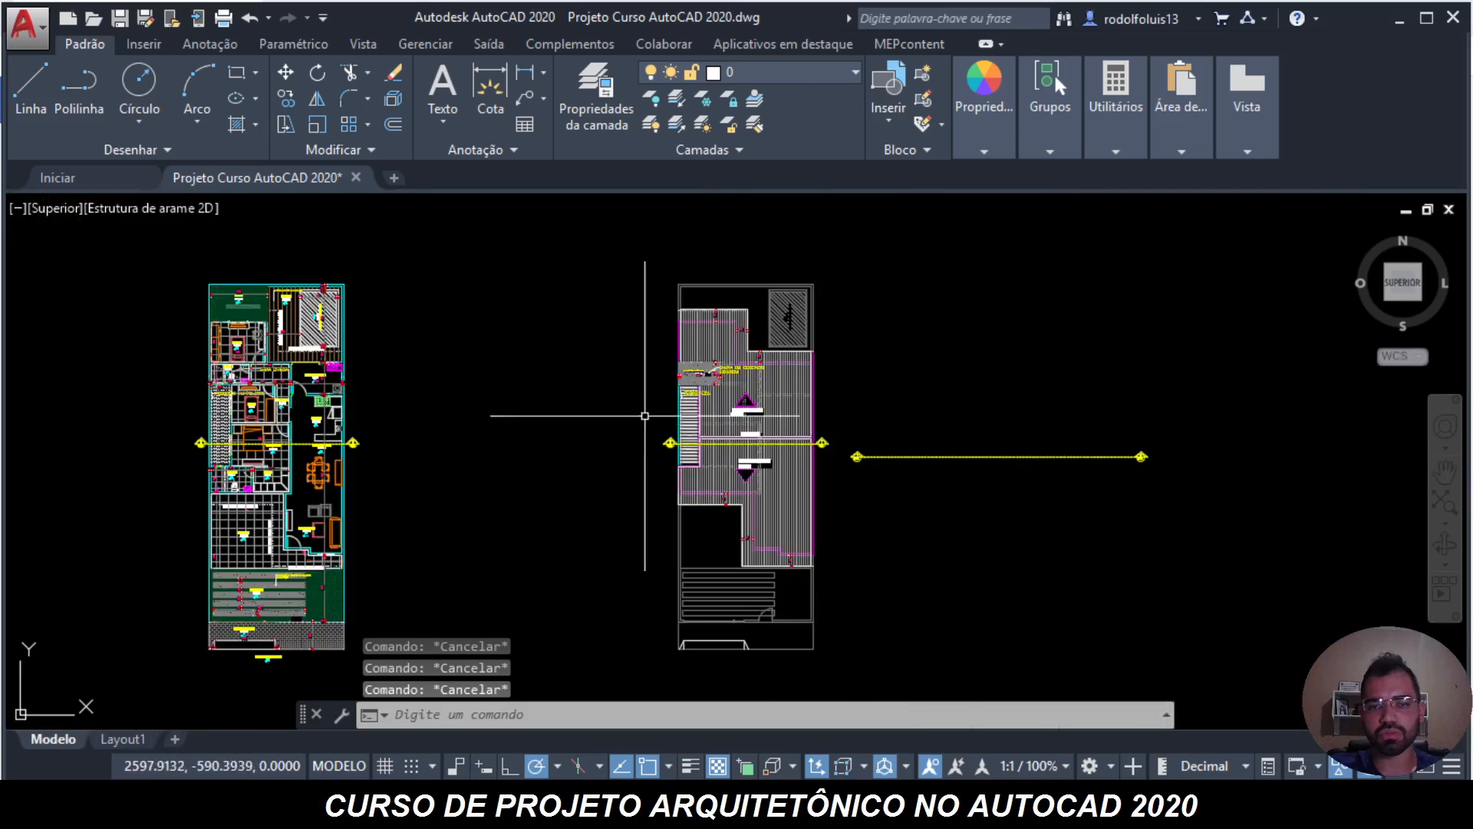
scroll(645, 415, "up", 4)
type("co")
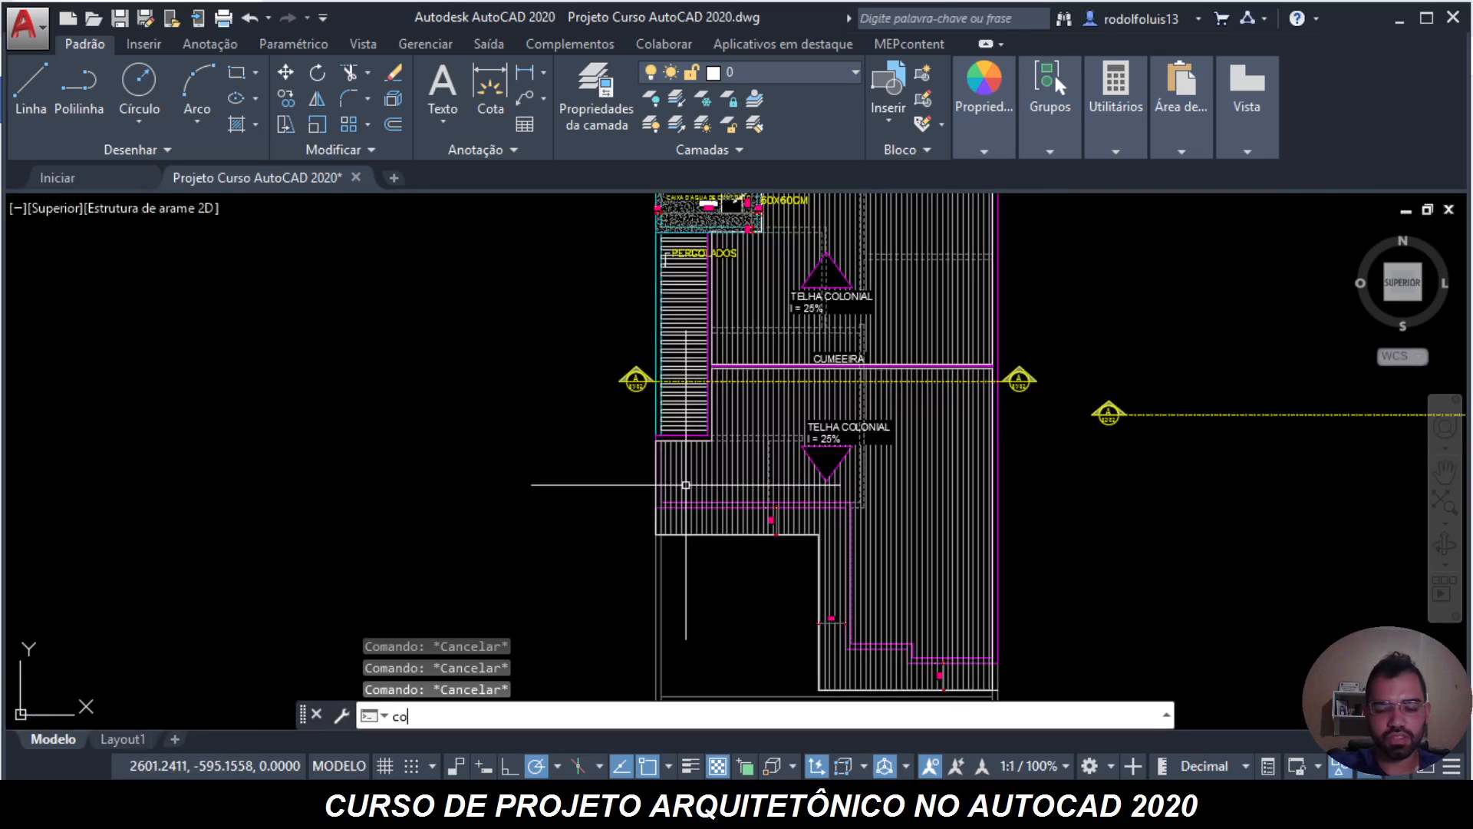
left_click(528, 483)
scroll(594, 383, "down", 8)
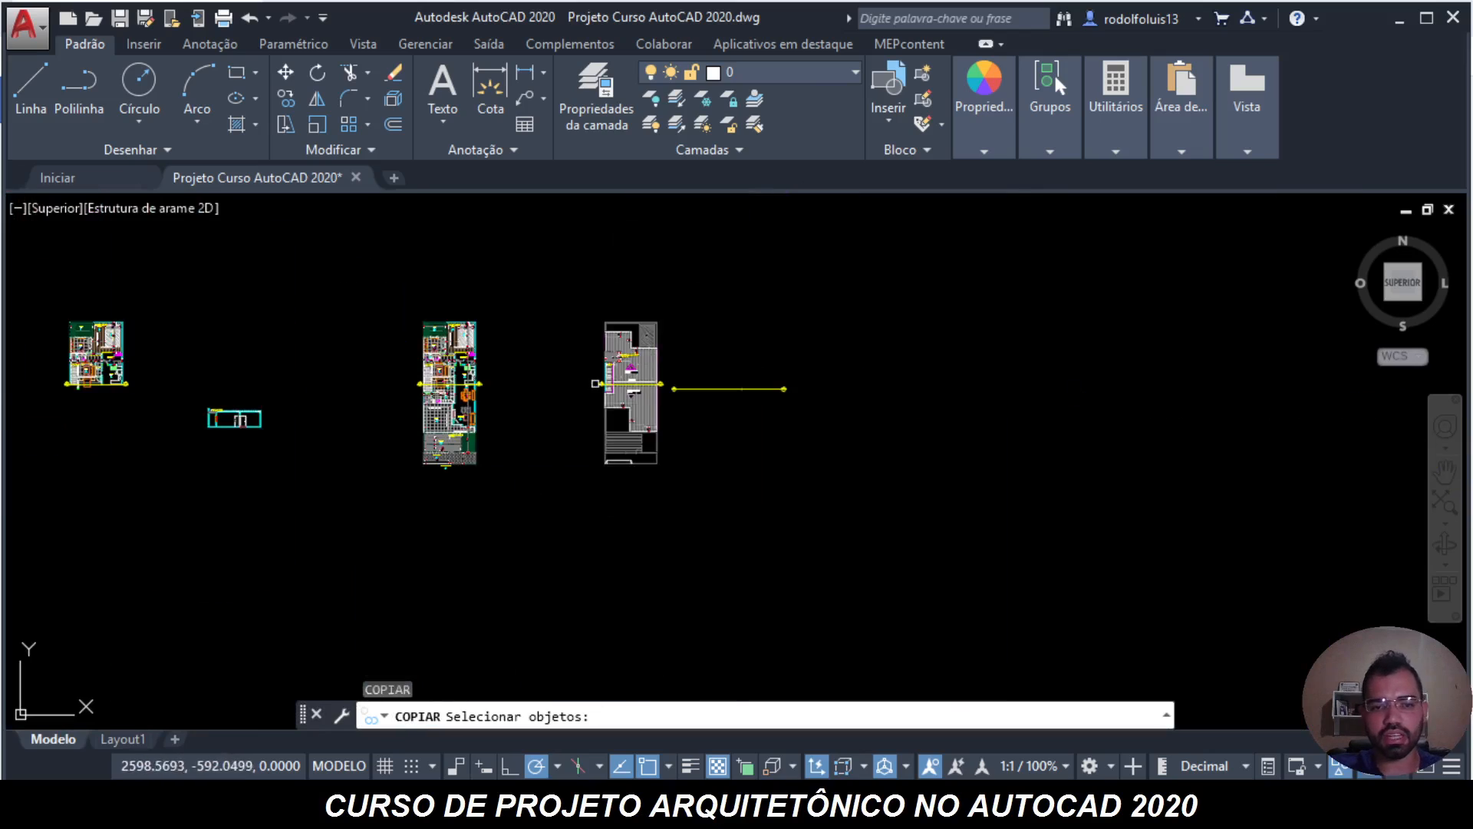
left_click(575, 502)
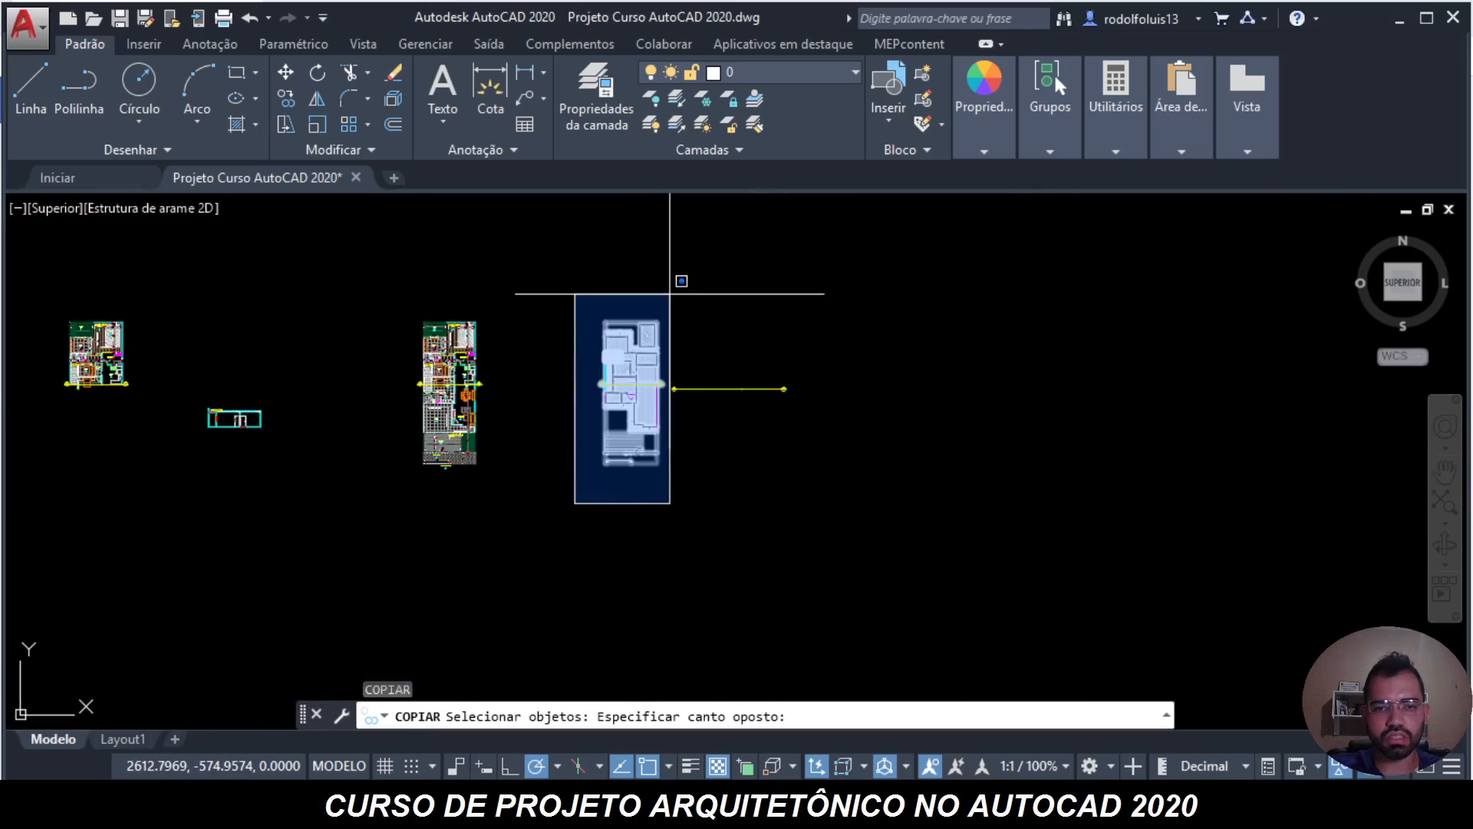
left_click(670, 293)
scroll(665, 350, "up", 5)
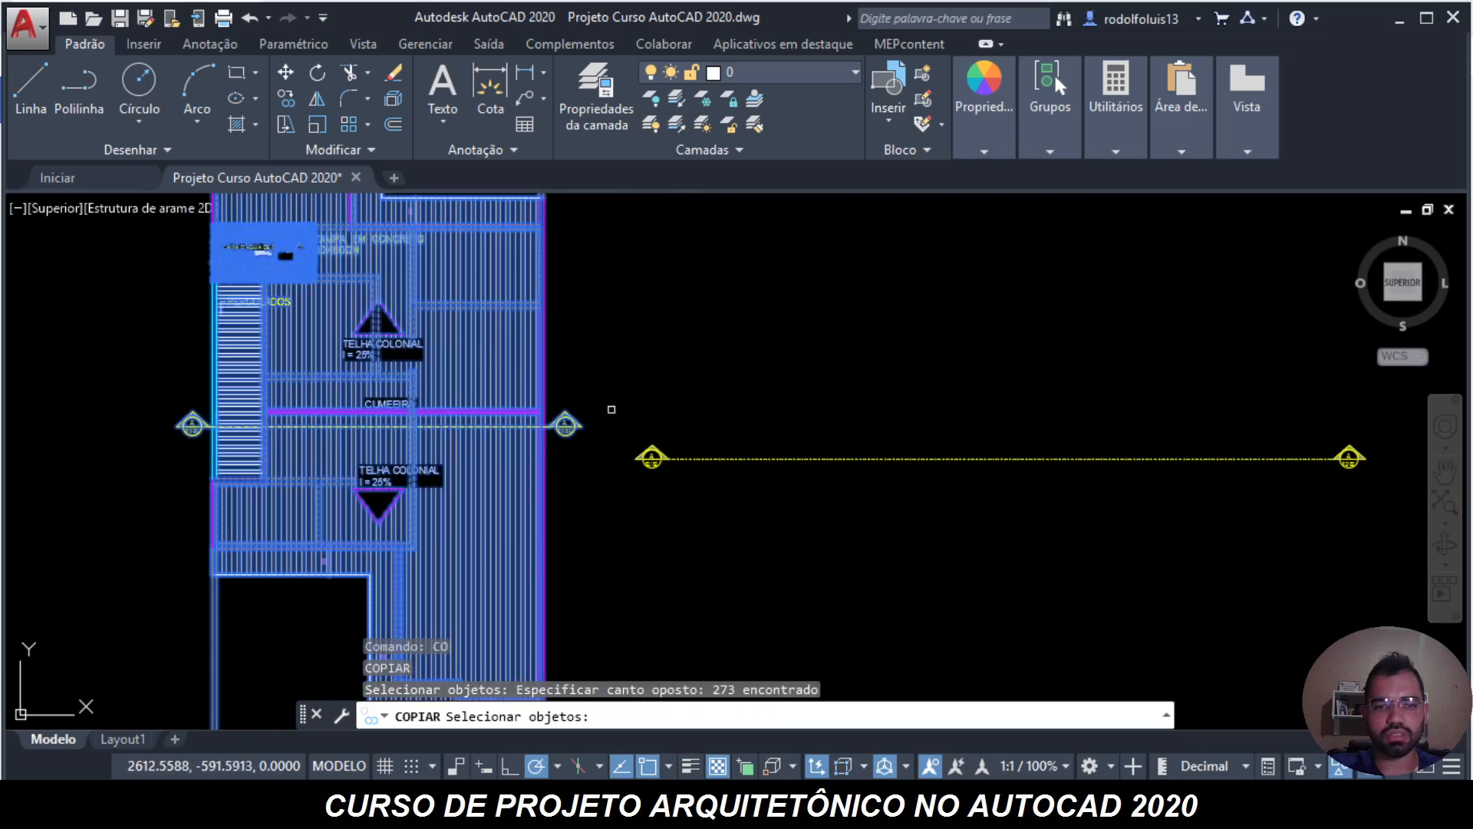
key("Return")
left_click(534, 385)
scroll(657, 332, "down", 8)
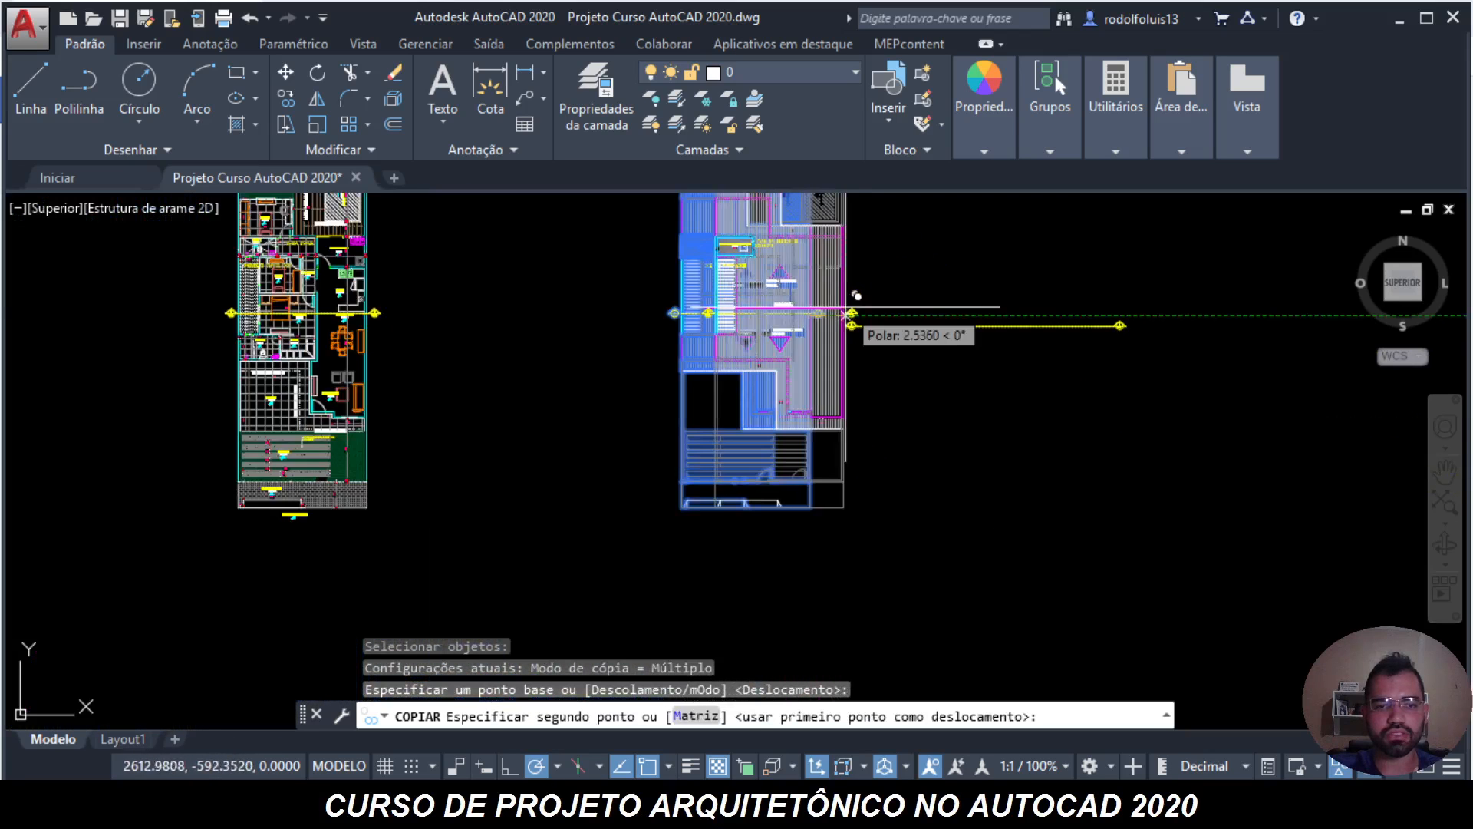
key("F8")
scroll(668, 322, "up", 6)
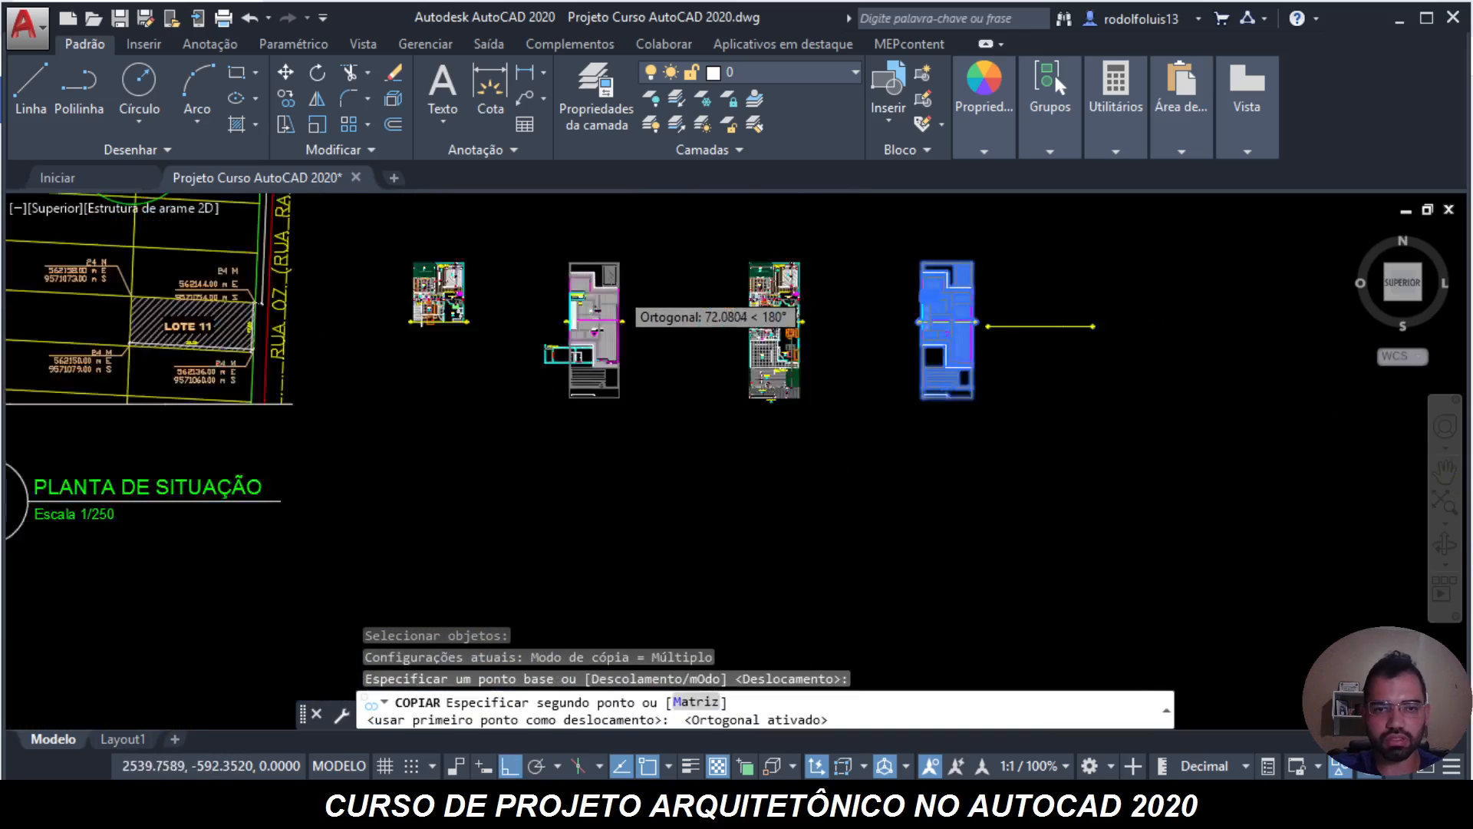
key("F8")
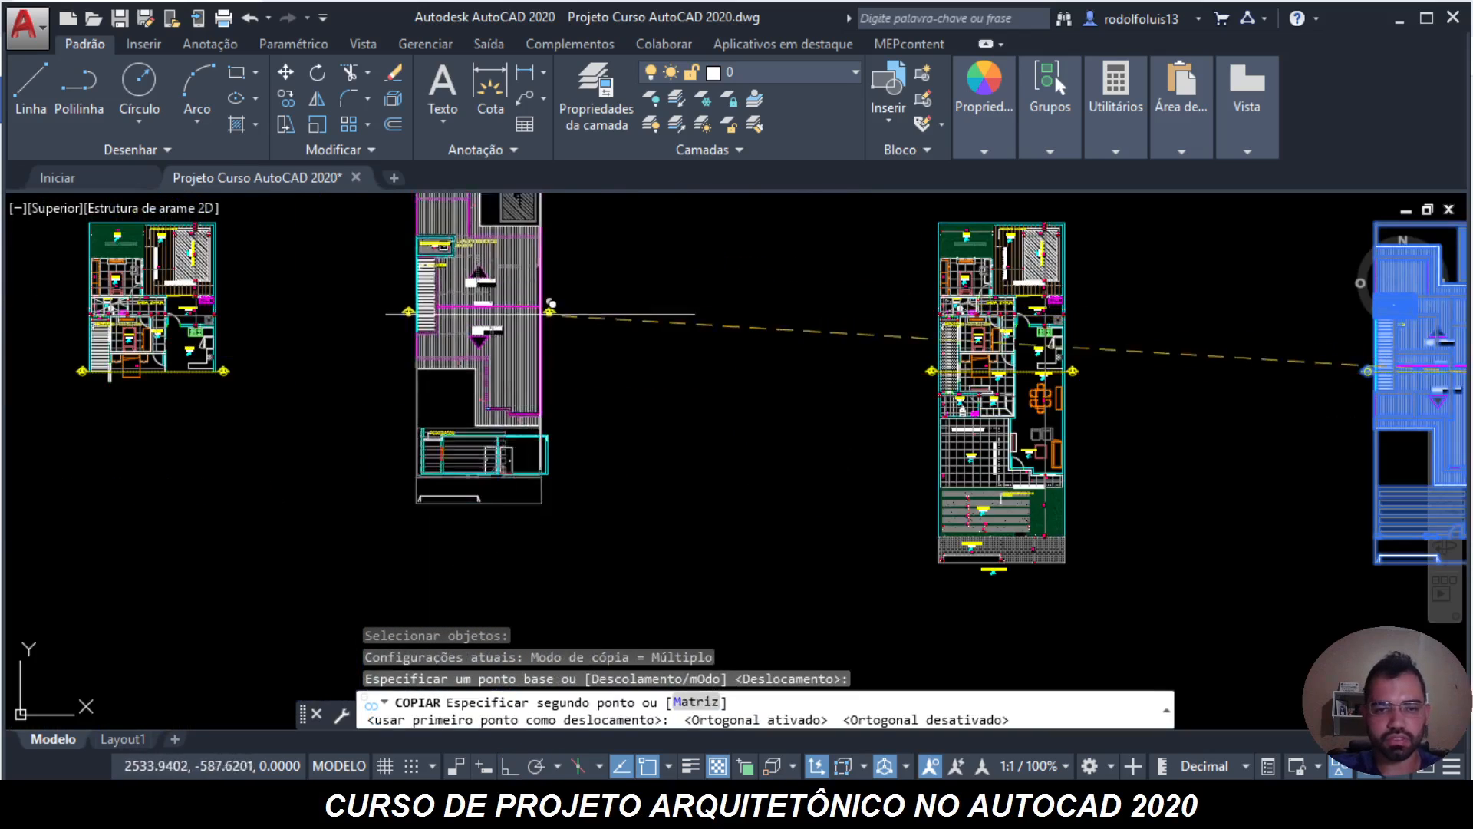
scroll(552, 360, "up", 4)
scroll(639, 444, "up", 6)
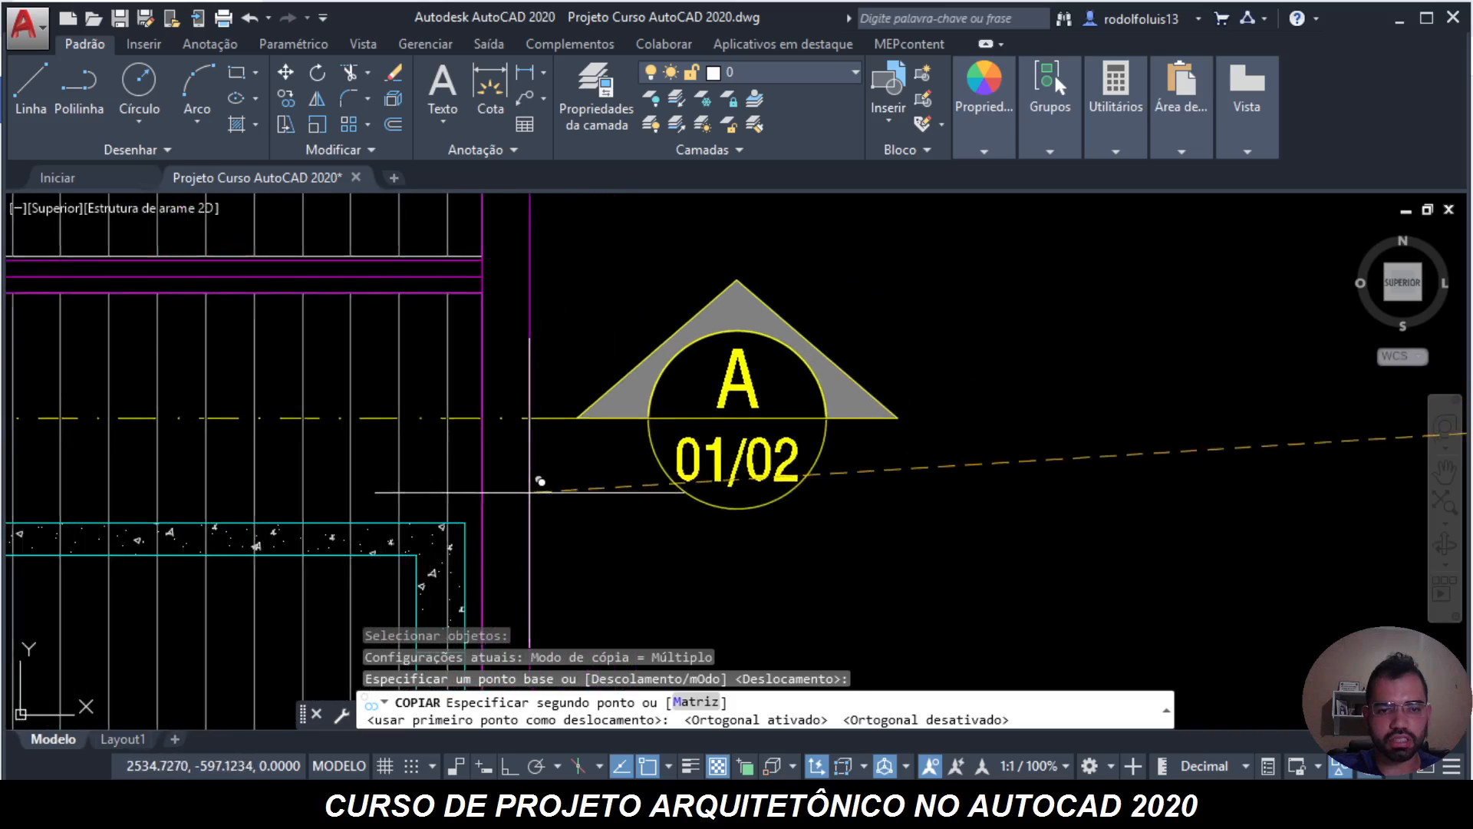
scroll(465, 522, "down", 2)
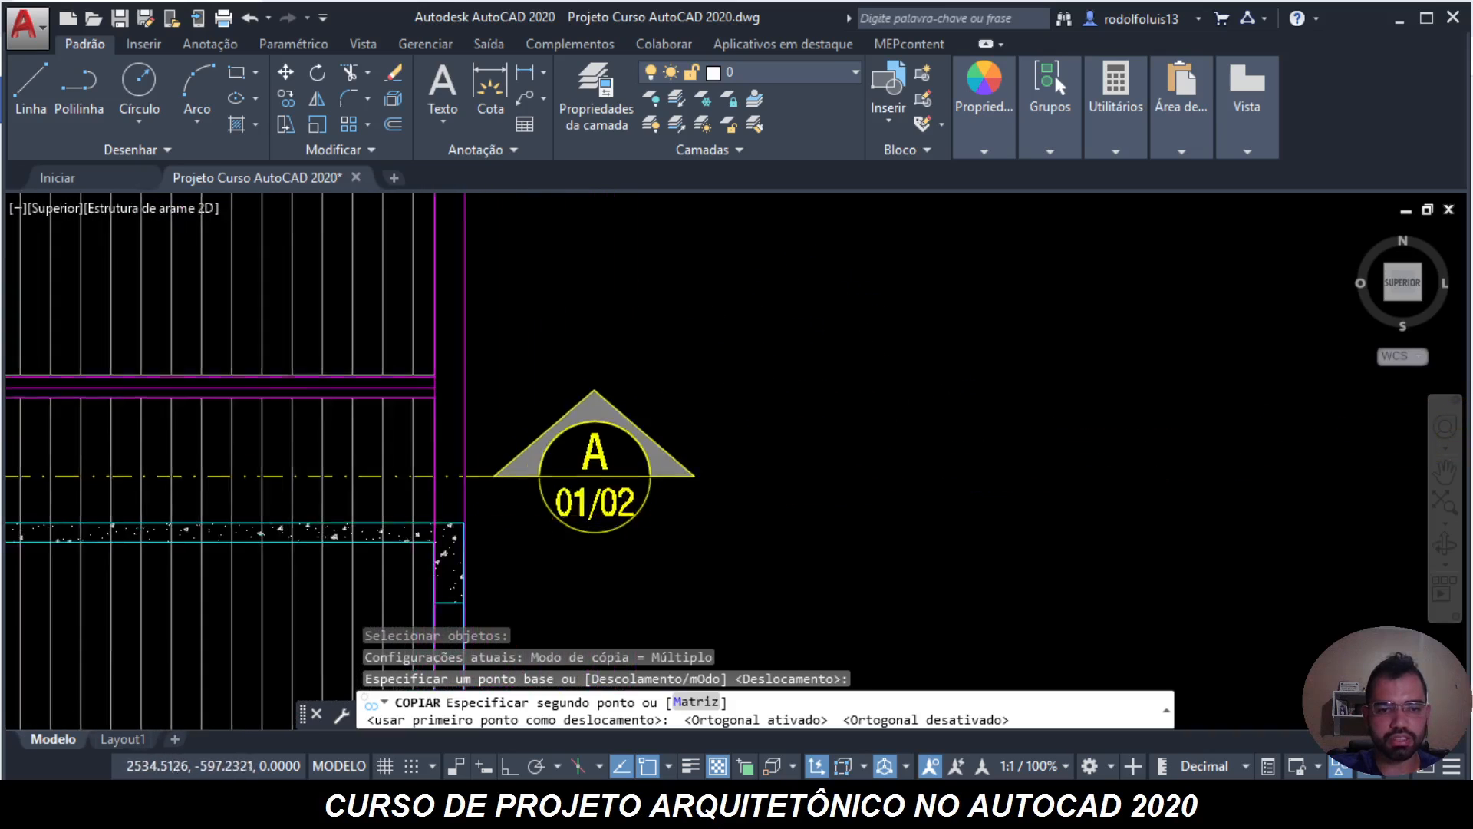
middle_click_drag(461, 346, 461, 346)
scroll(461, 346, "down", 4)
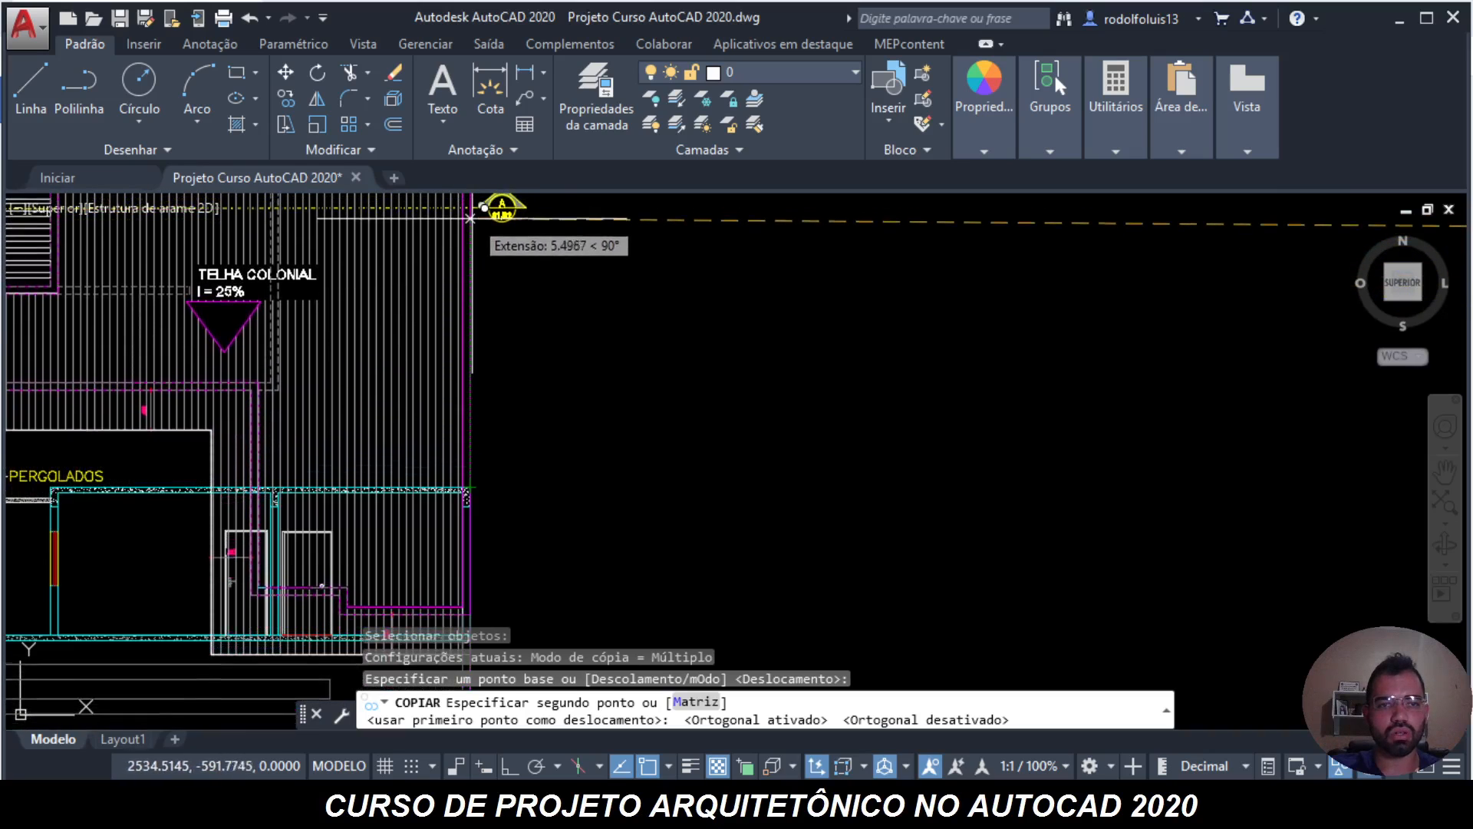
scroll(503, 261, "down", 5)
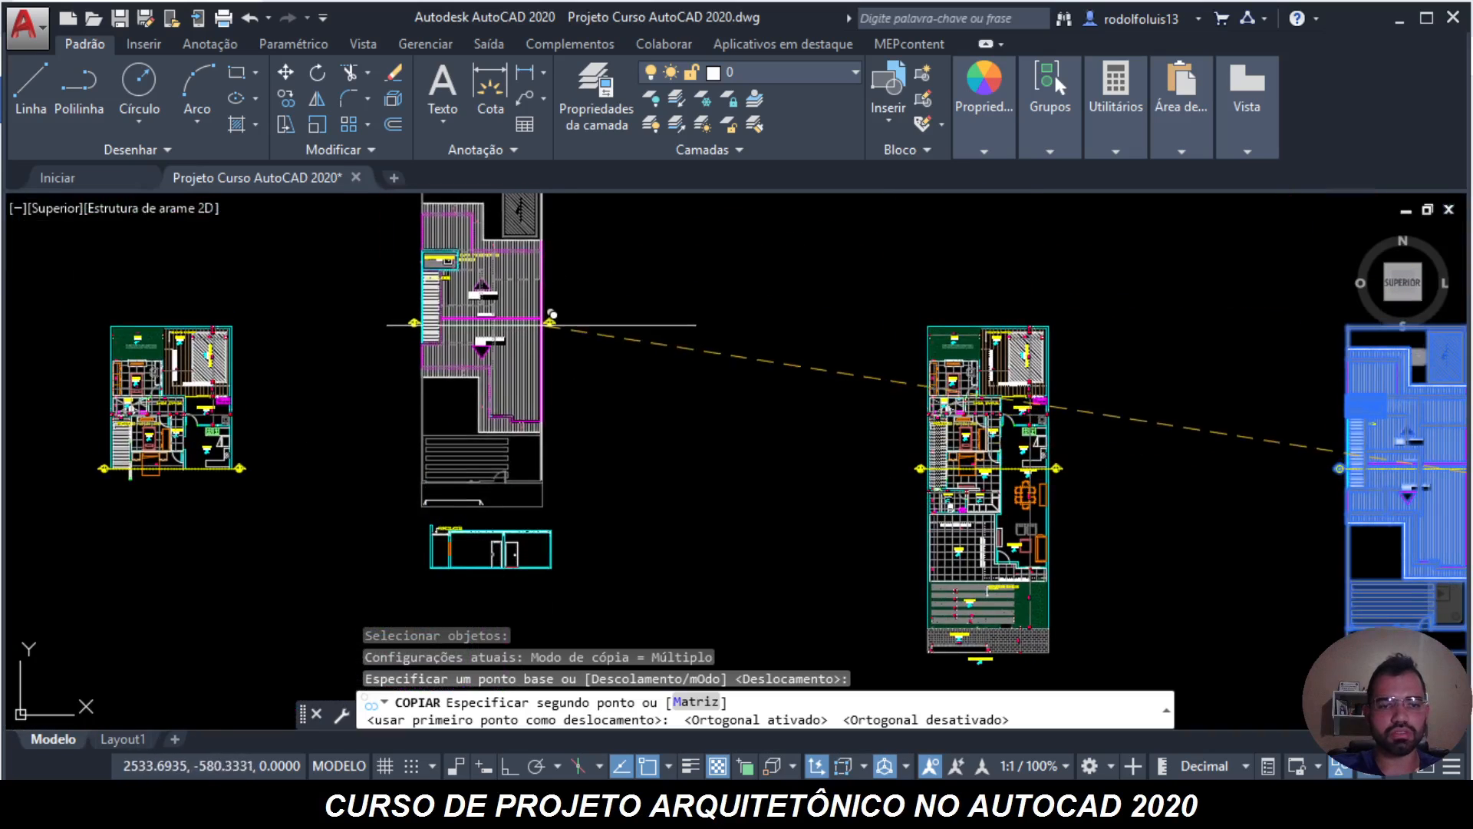
left_click(1339, 468)
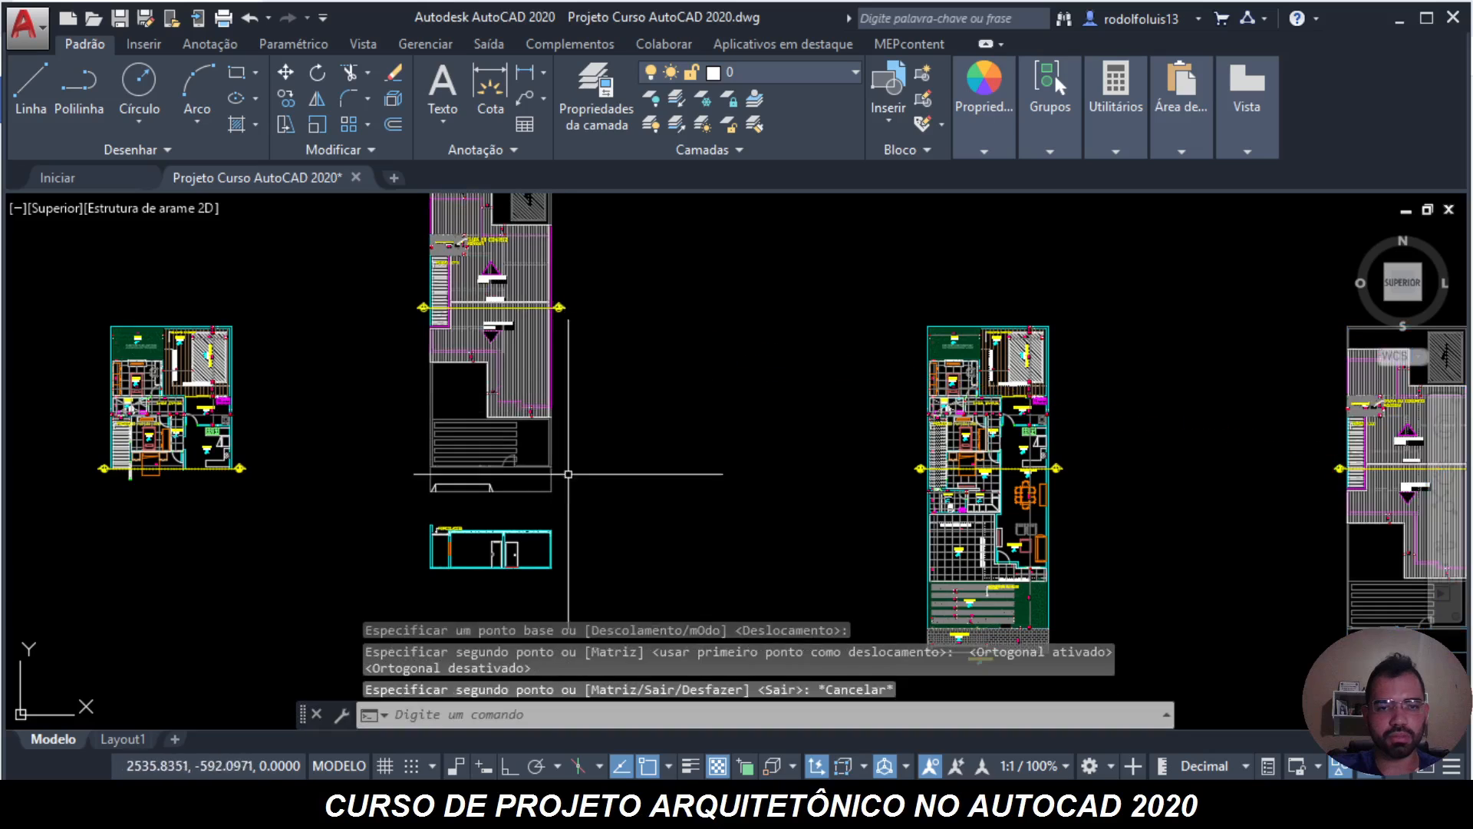
key("Escape")
key("Escape")
key("Escape")
- Draw a vertical guide line with Ortho on from the section slab's upper-right corner up along the copied roof plan
key("Return")
scroll(576, 529, "up", 4)
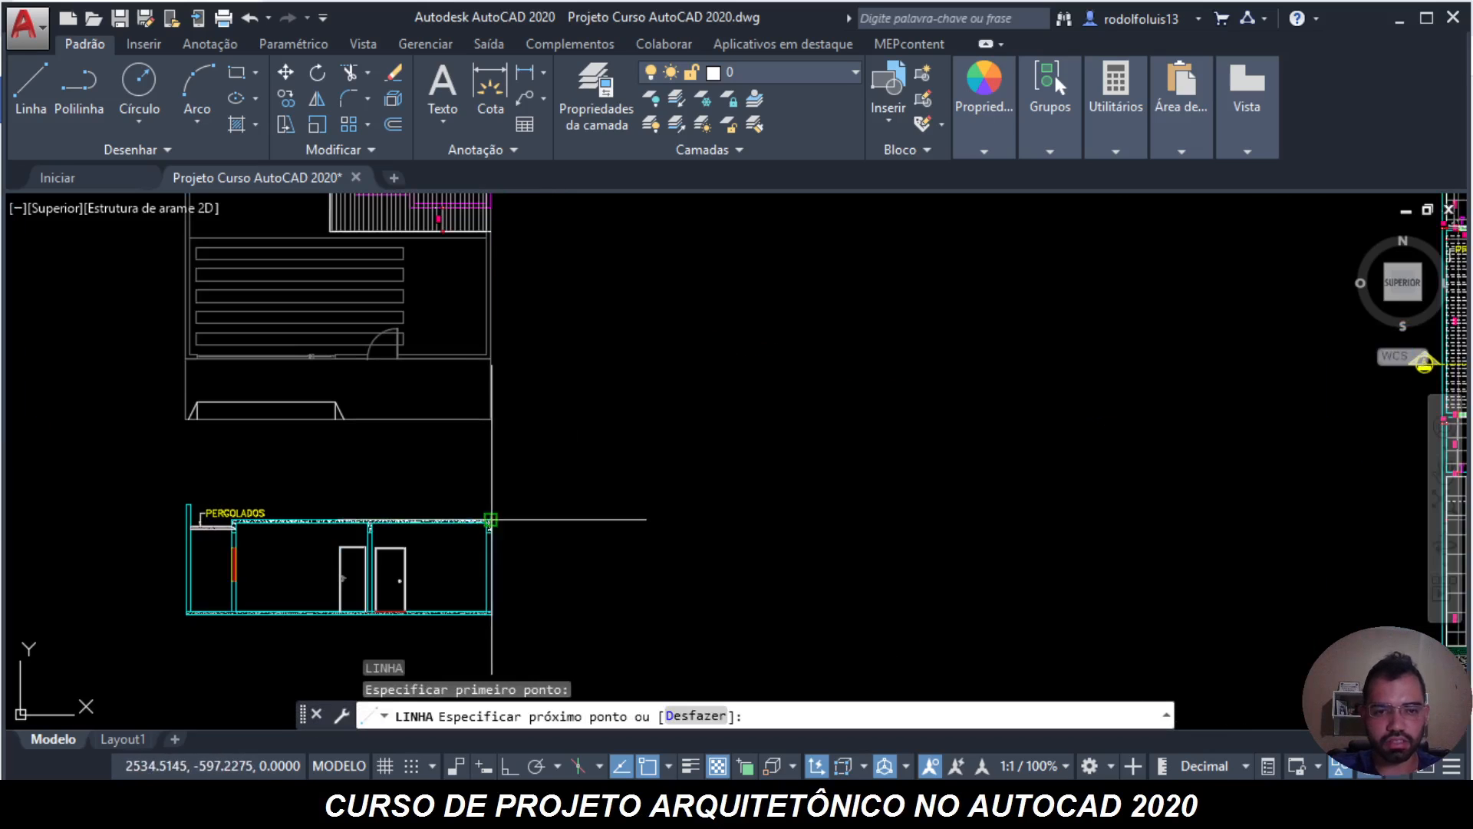
scroll(594, 371, "down", 5)
key("F8")
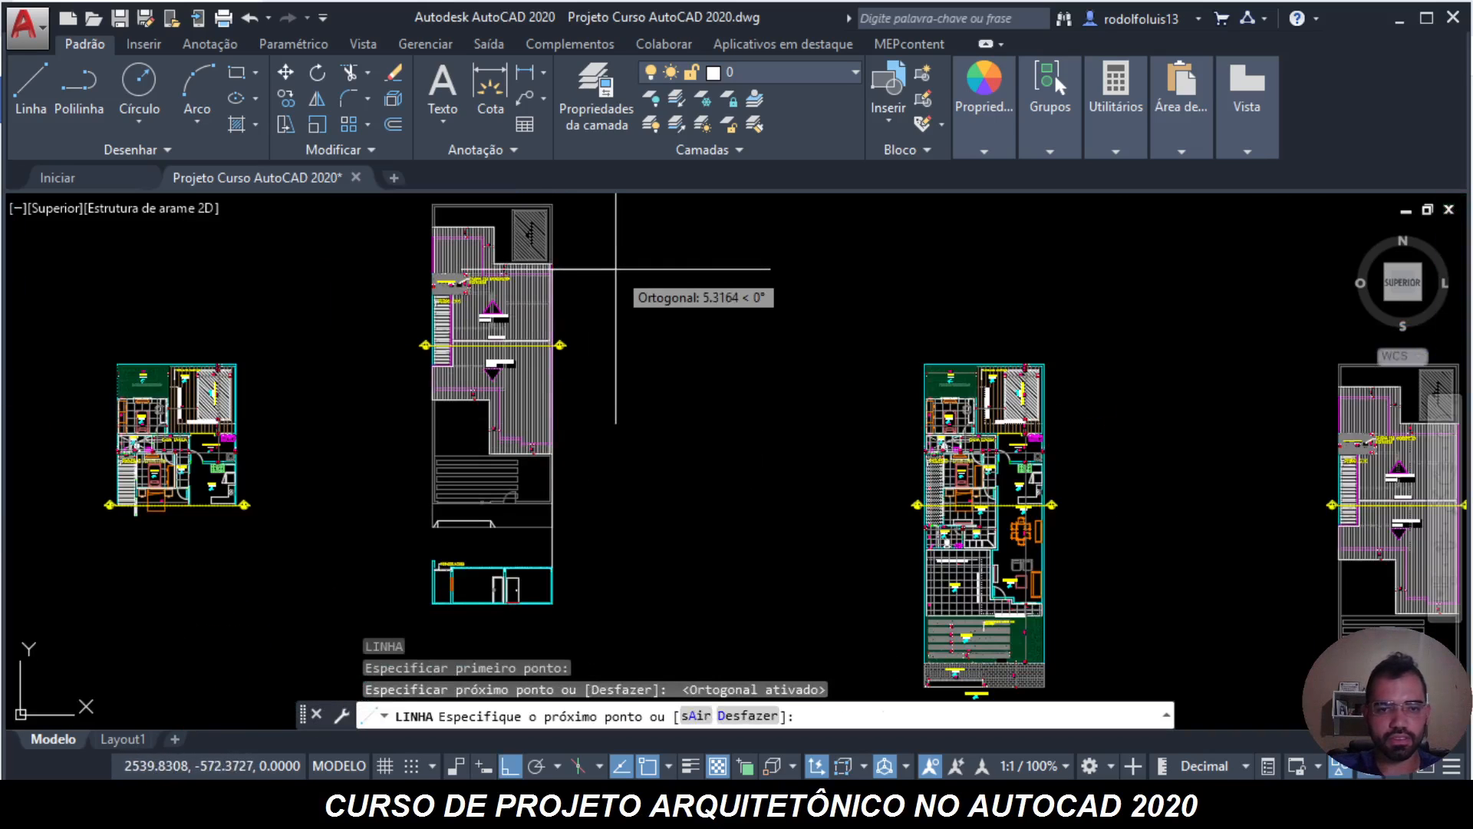
key("Escape")
key("Escape")
- Move the copied roof plan with section line A horizontally so its lower-right corner meets the vertical guide line
type("mover")
key("Return")
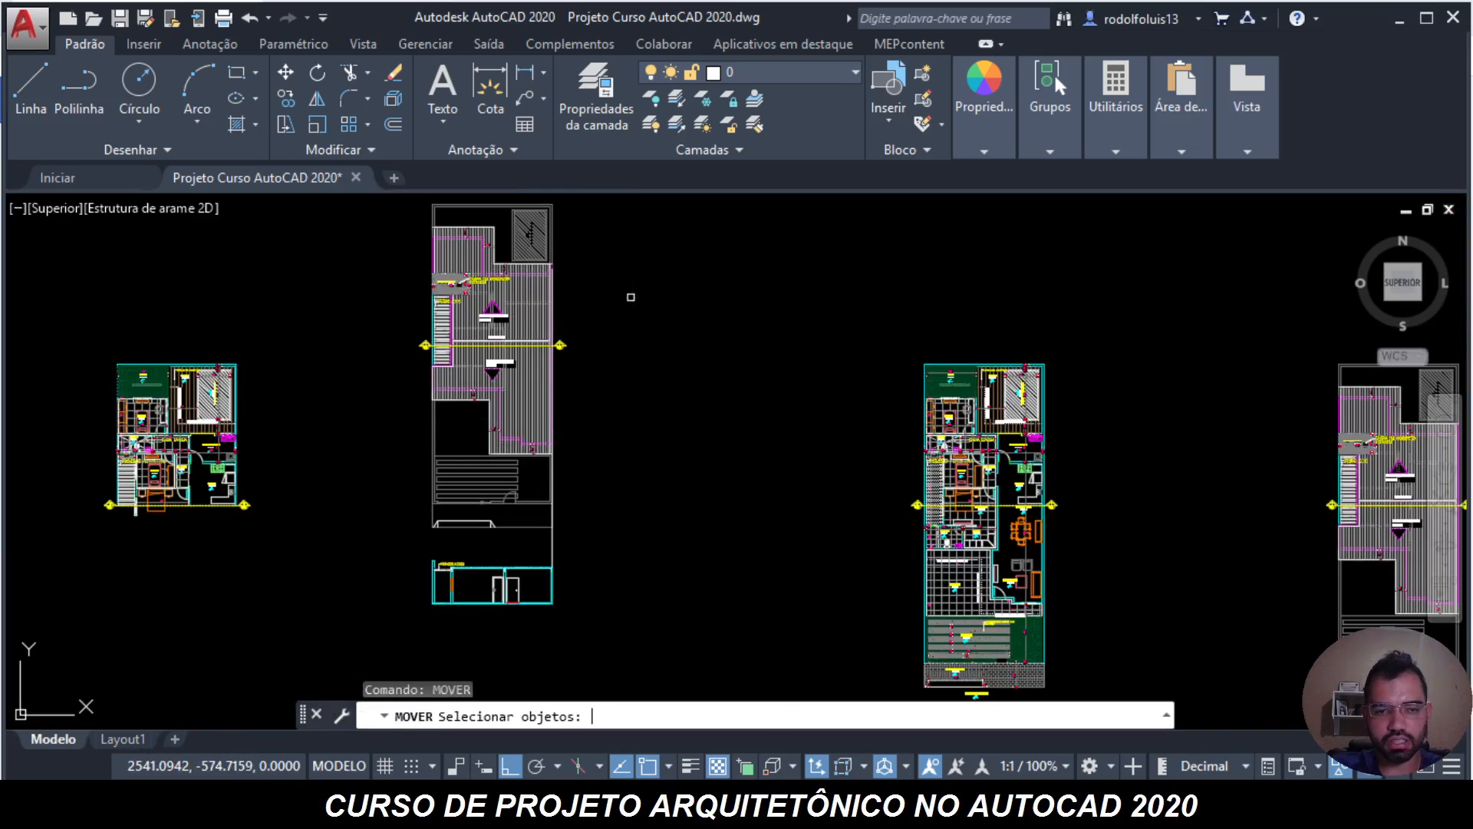
scroll(412, 545, "down", 1)
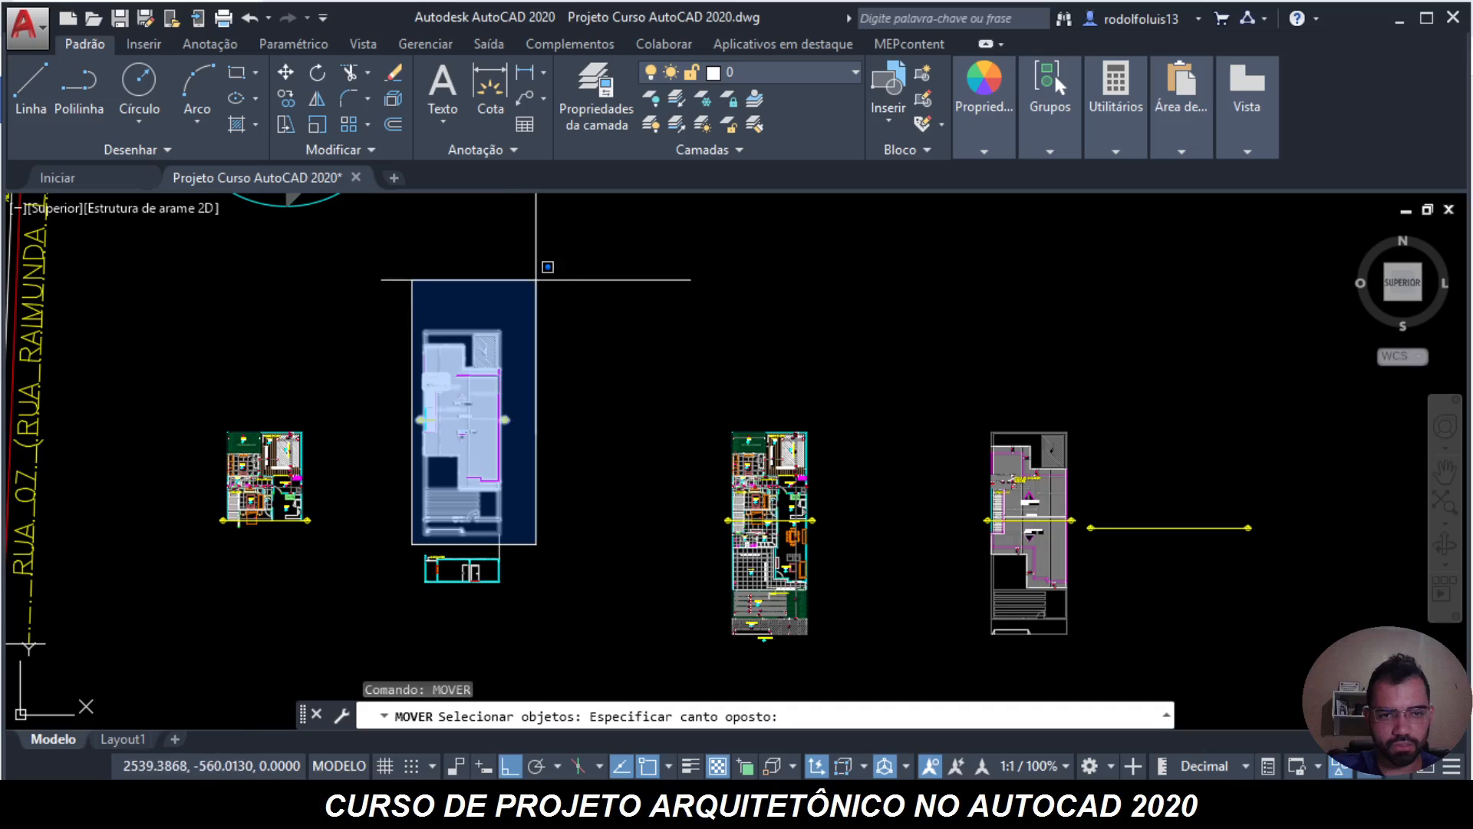
left_click(606, 278)
scroll(495, 532, "up", 6)
scroll(496, 532, "up", 2)
key("Return")
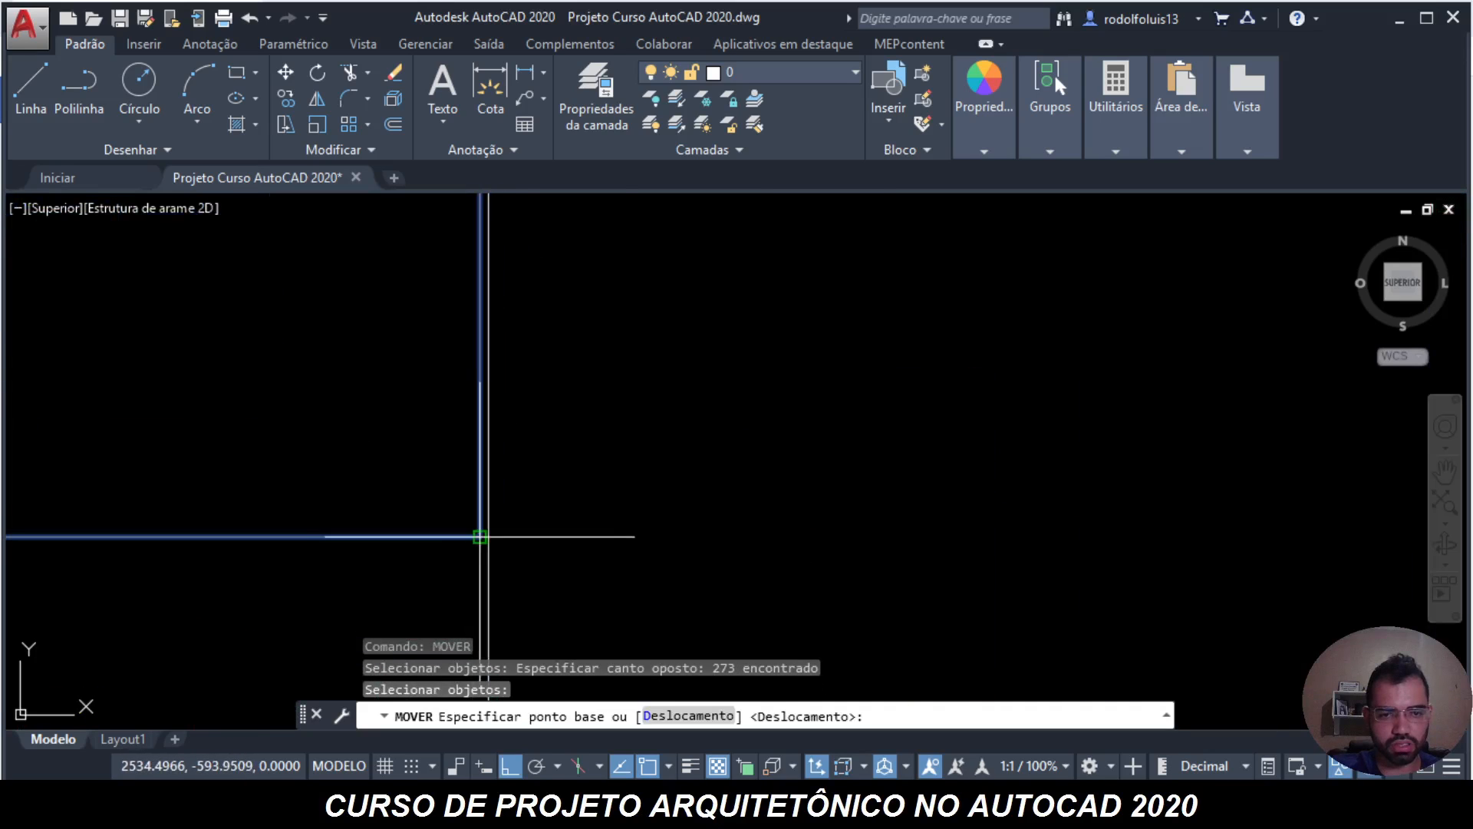
left_click(489, 523)
scroll(489, 518, "up", 2)
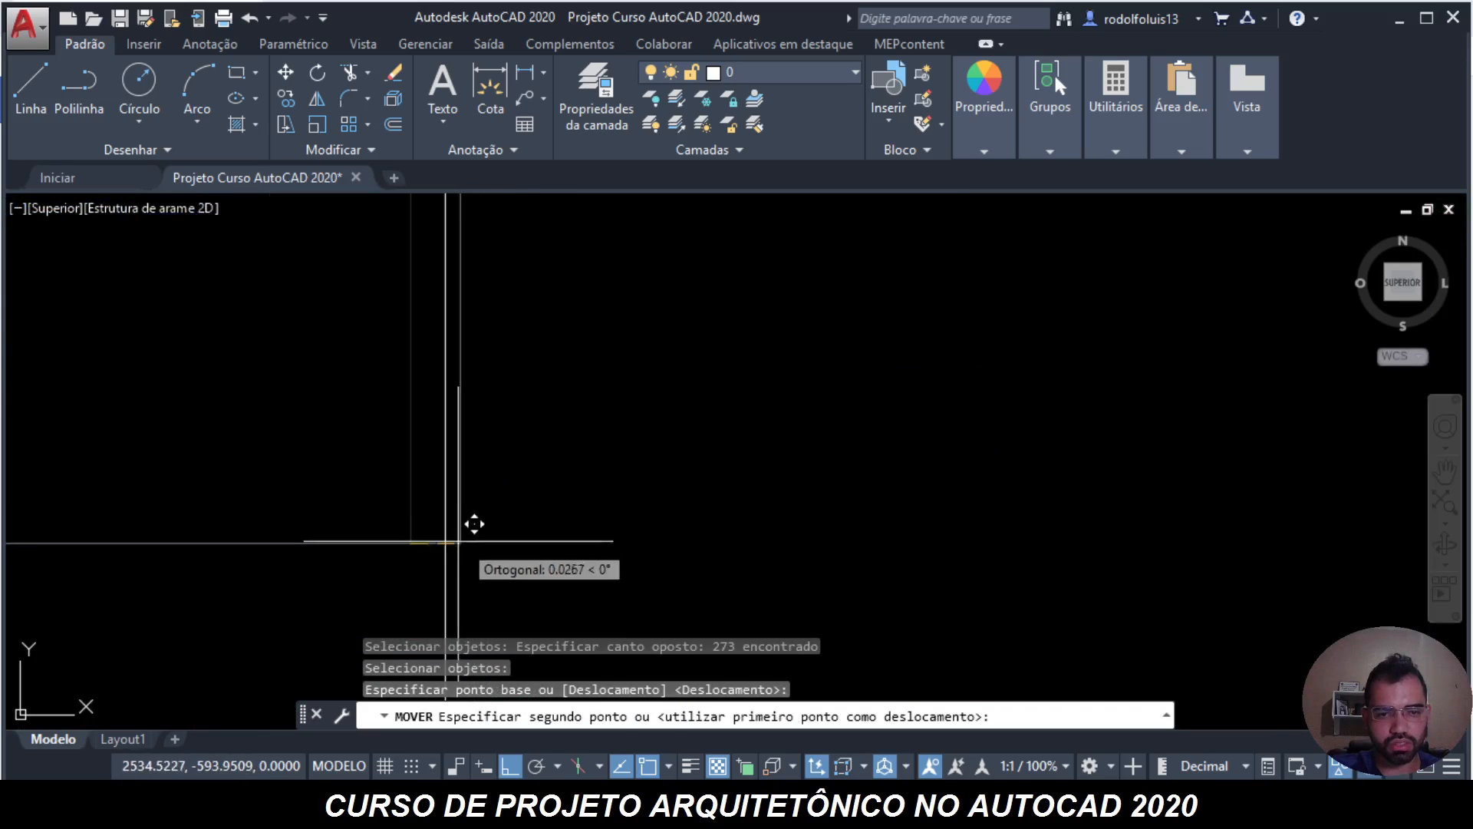
left_click(444, 542)
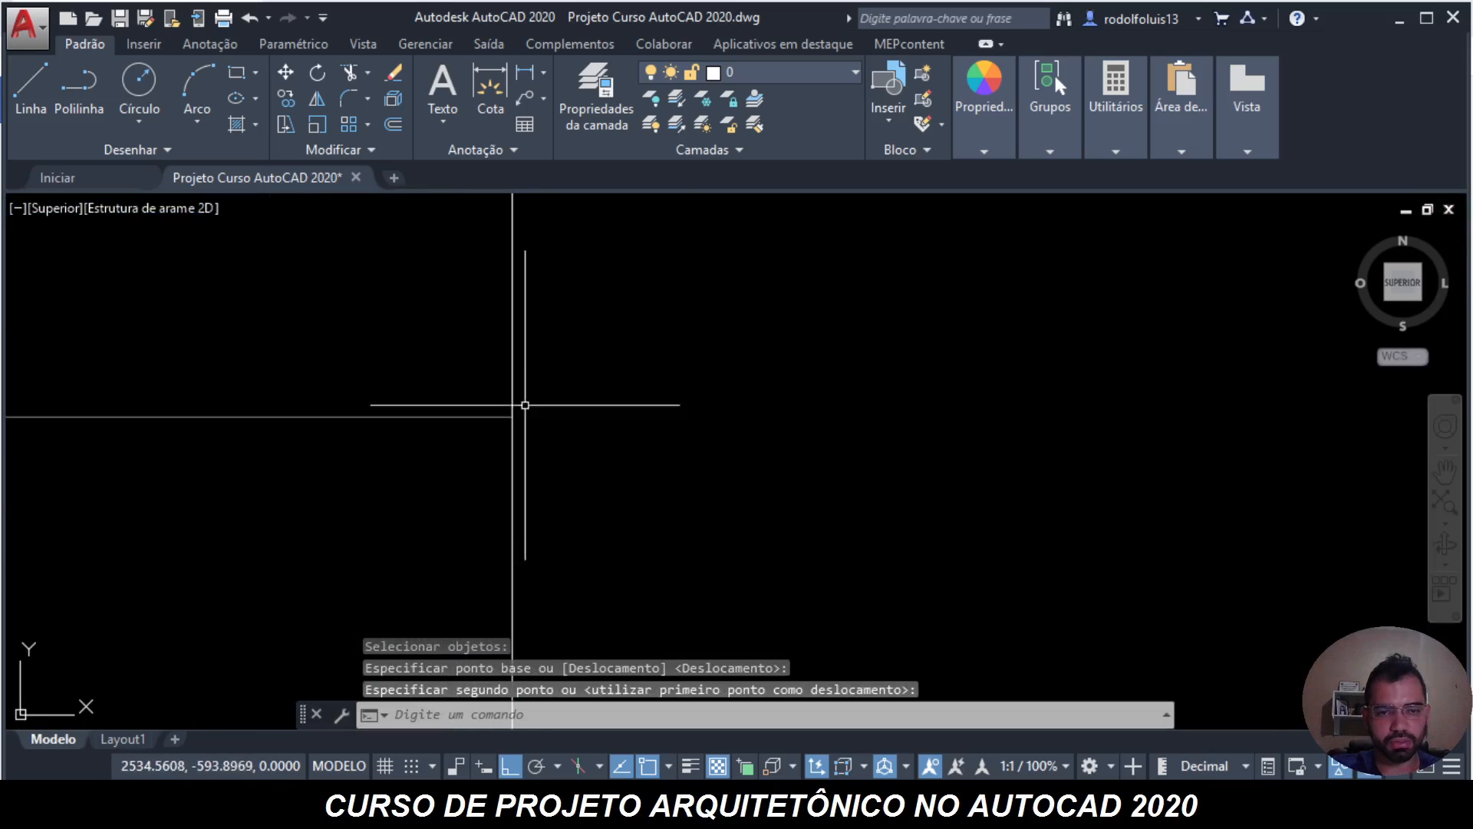
- Check the roof plan's right edge against the guide line down to the section slab and erase the guide line
scroll(553, 399, "down", 5)
scroll(578, 427, "up", 5)
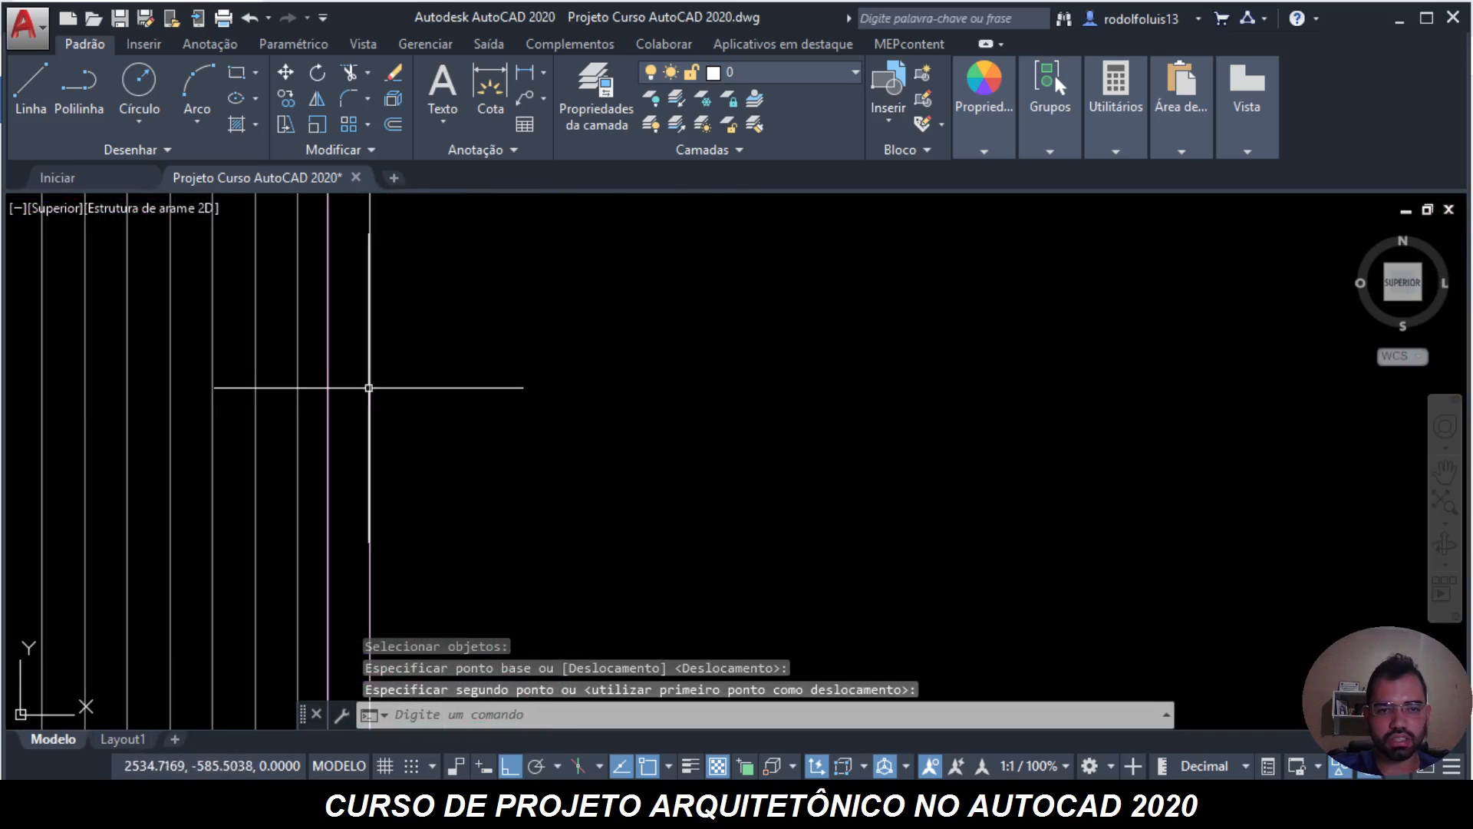
scroll(411, 389, "down", 4)
scroll(476, 429, "up", 4)
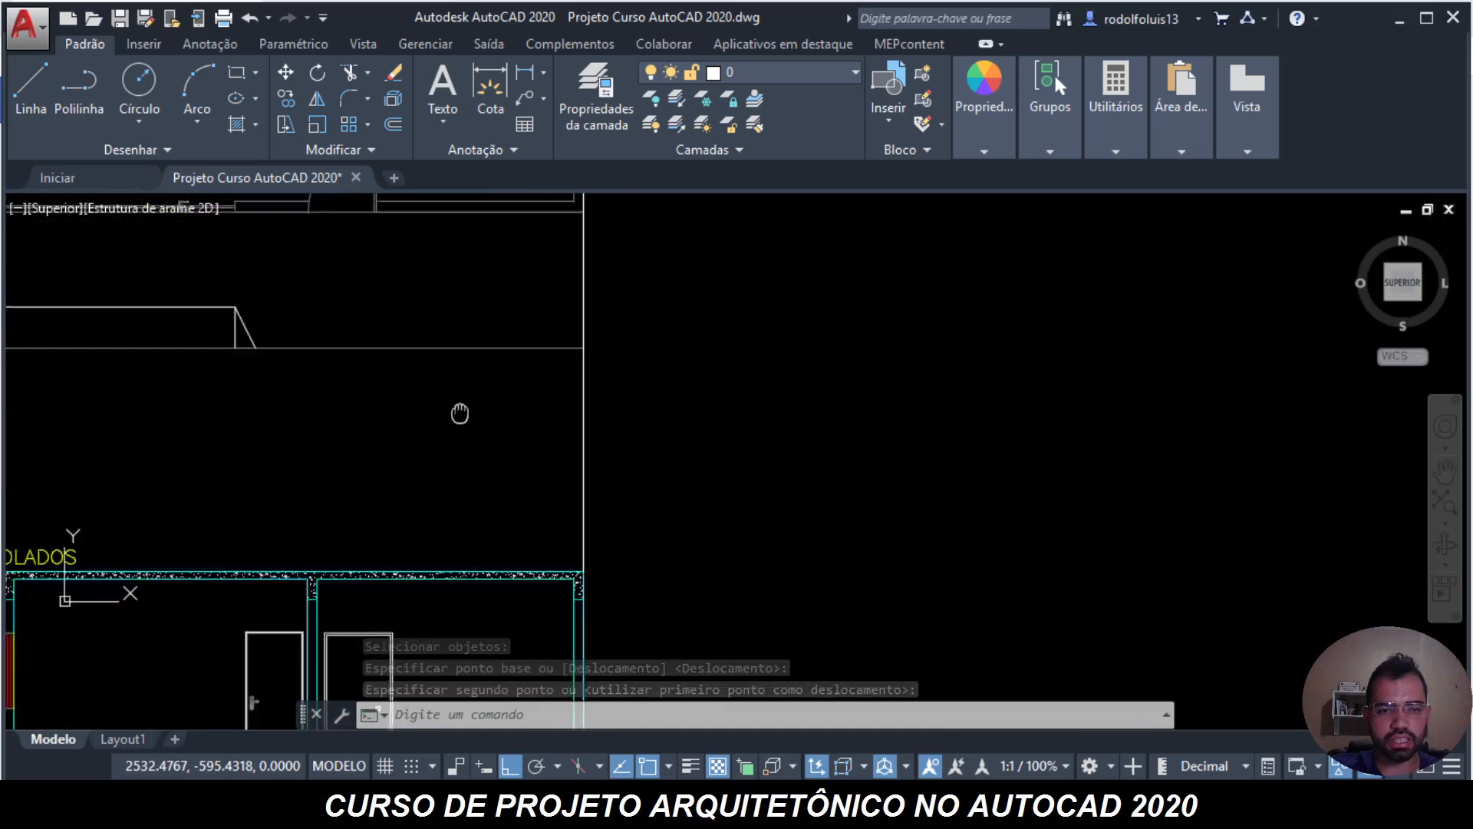
scroll(521, 480, "down", 4)
scroll(595, 450, "up", 4)
key("Escape")
key("Escape")
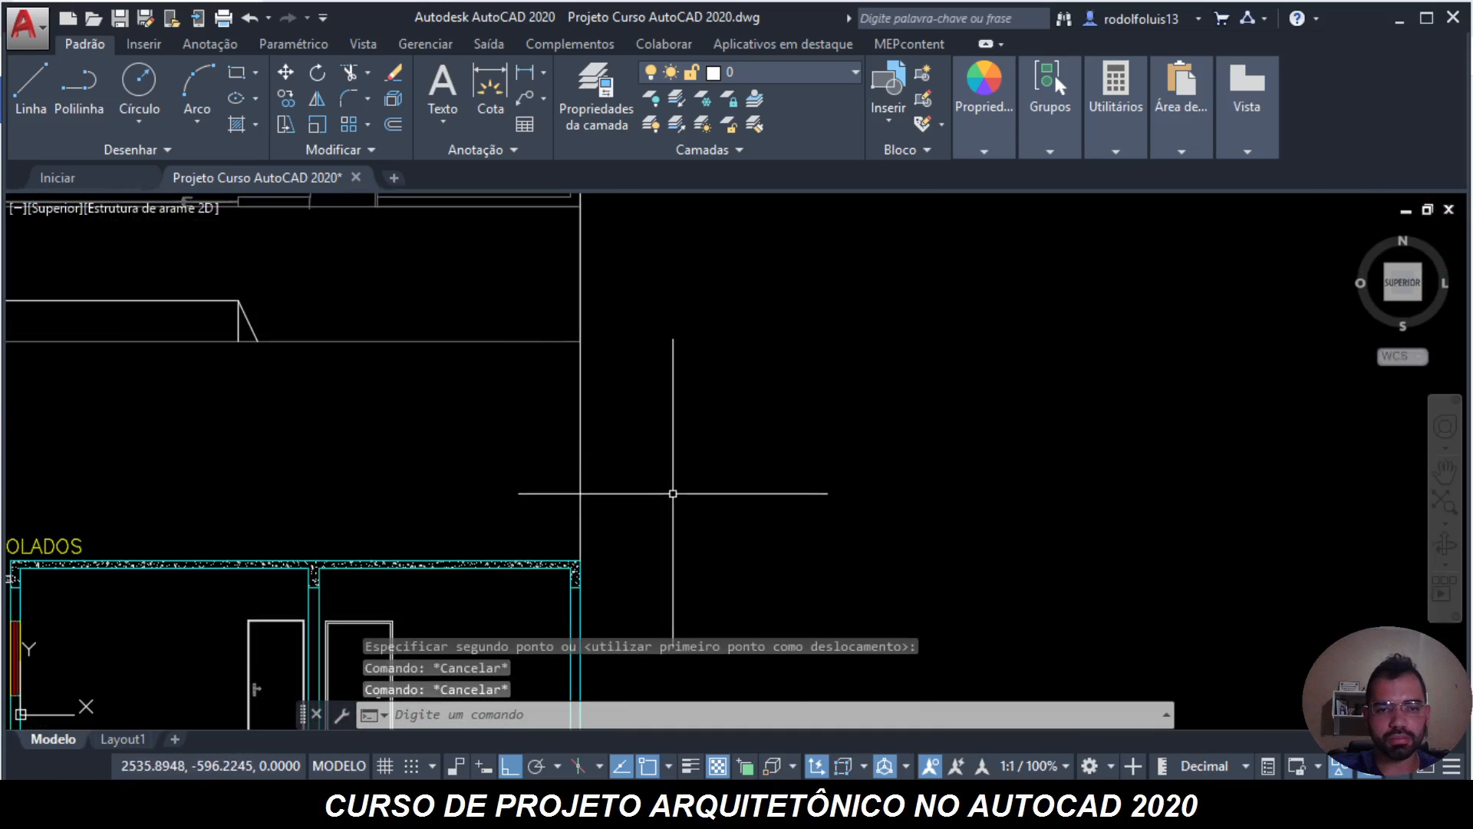
left_click(665, 473)
left_click(449, 407)
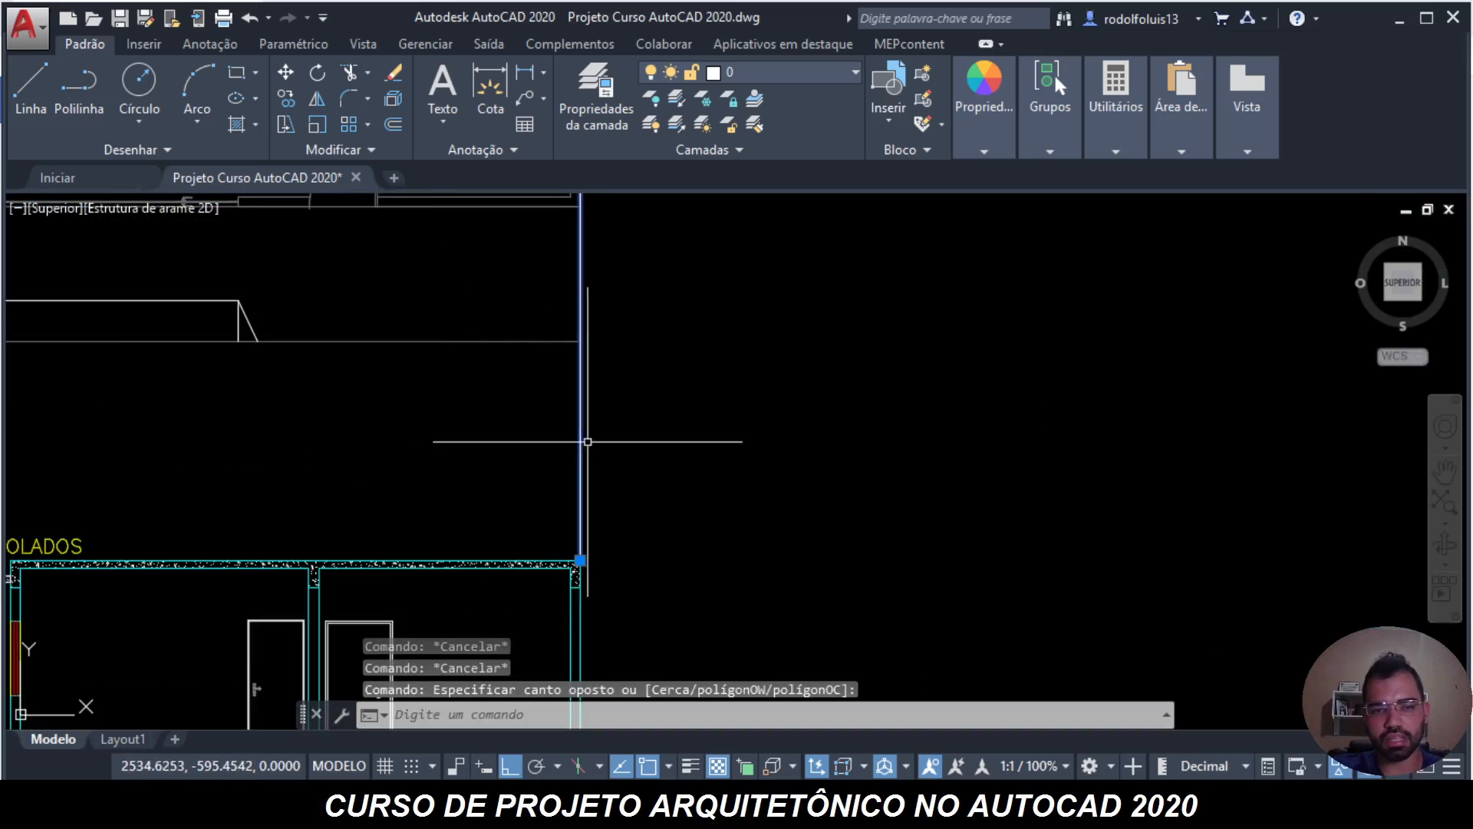
key("Delete")
scroll(603, 428, "down", 5)
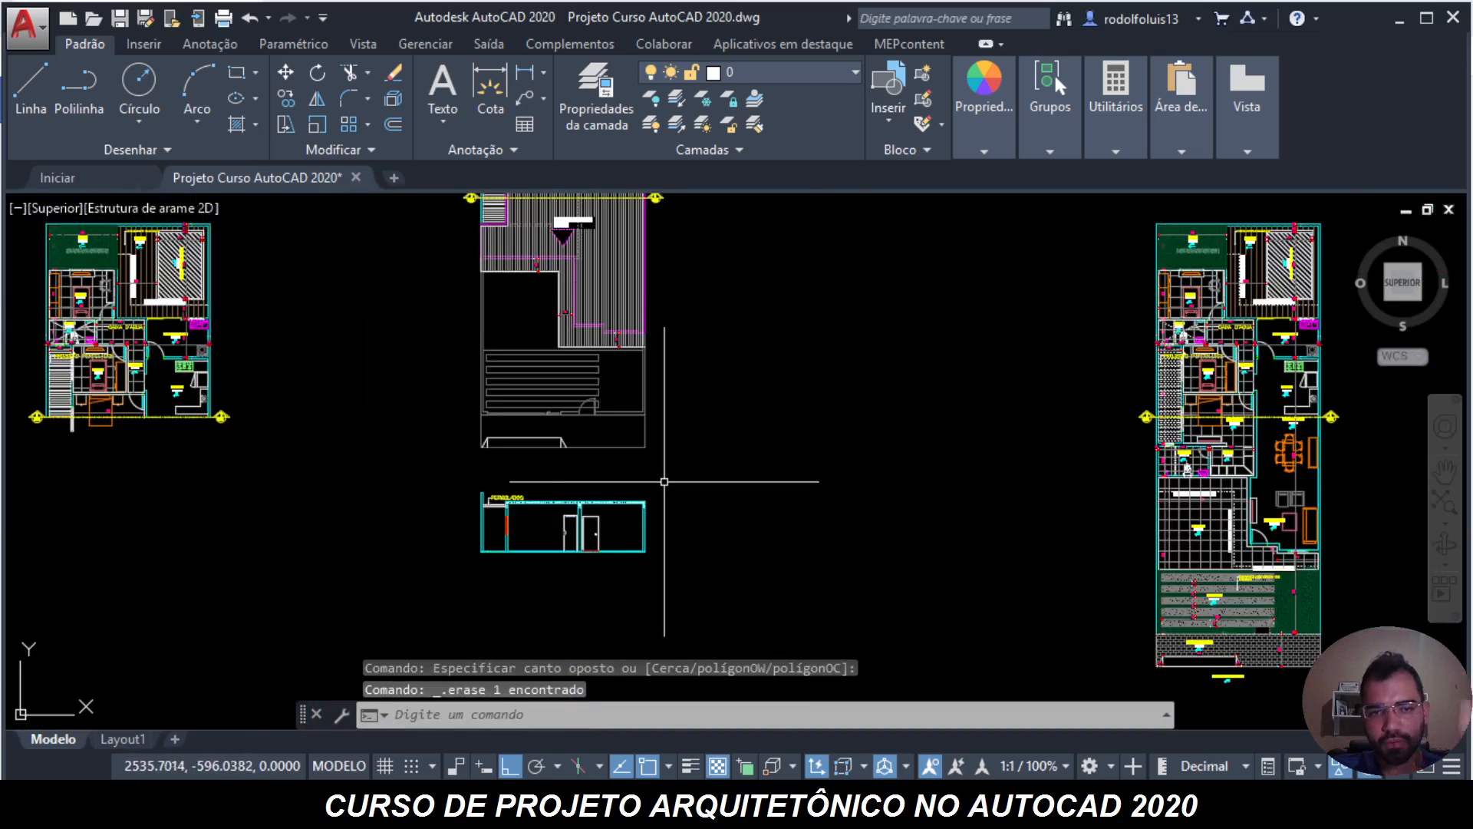
- Trim the copied roof plan's wall and roof outlines that cross below section line A, using the section line as the cutting edge
middle_click_drag(658, 484, 722, 537)
scroll(571, 376, "up", 2)
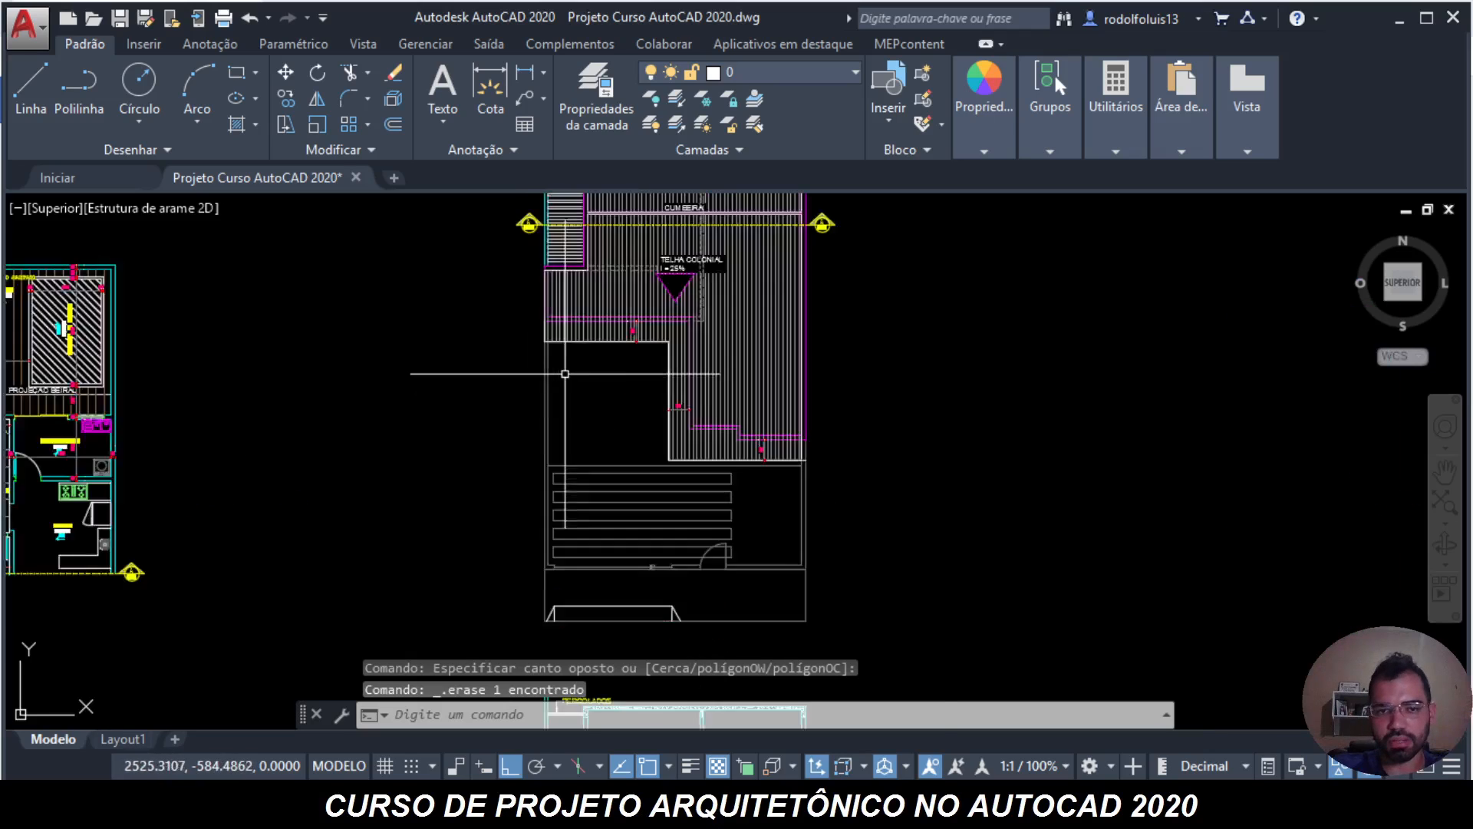
middle_click_drag(513, 368, 531, 501)
scroll(537, 499, "down", 1)
key("Escape")
key("Escape")
scroll(845, 326, "up", 2)
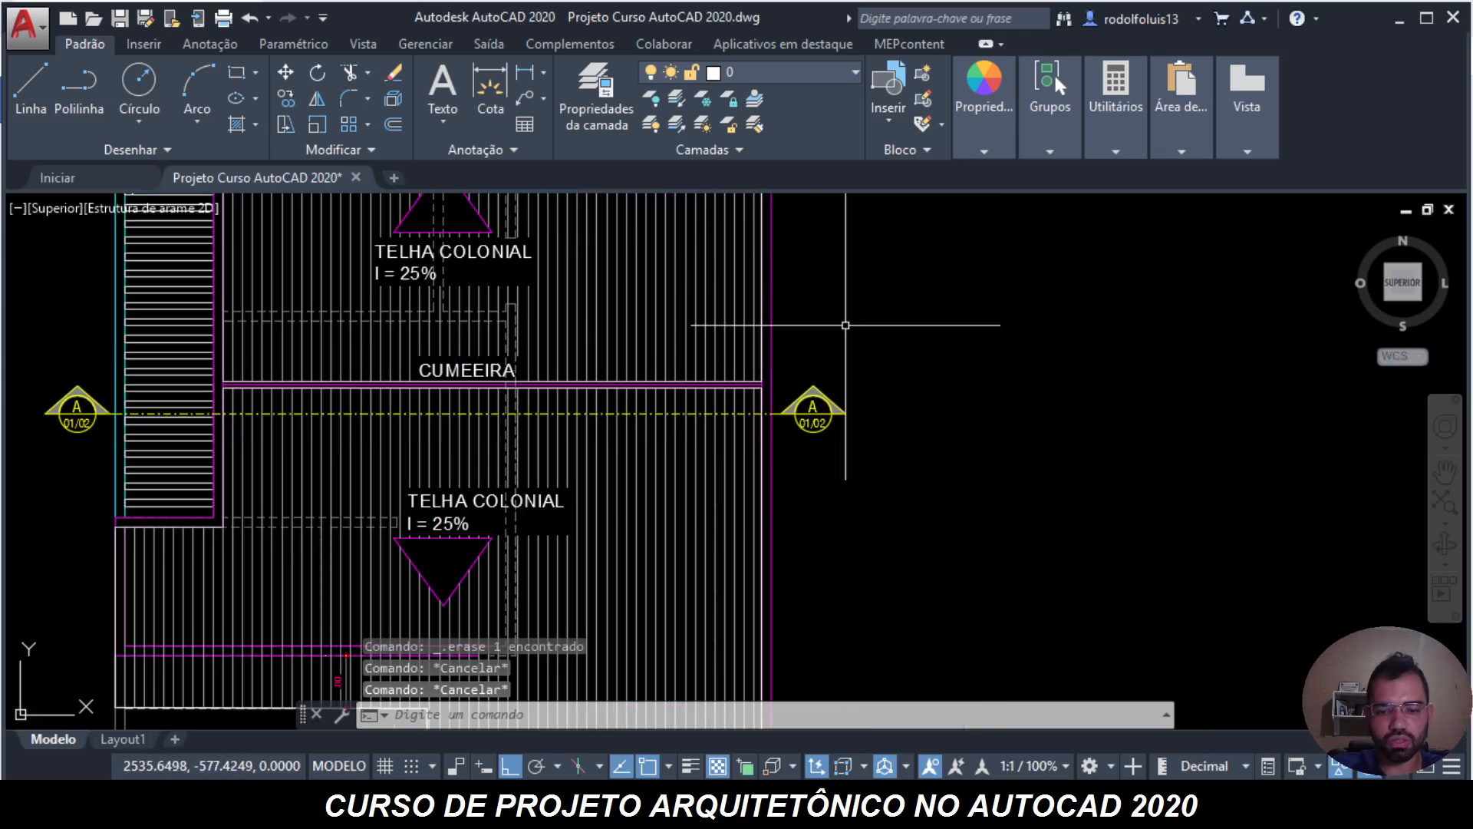
type("_trim")
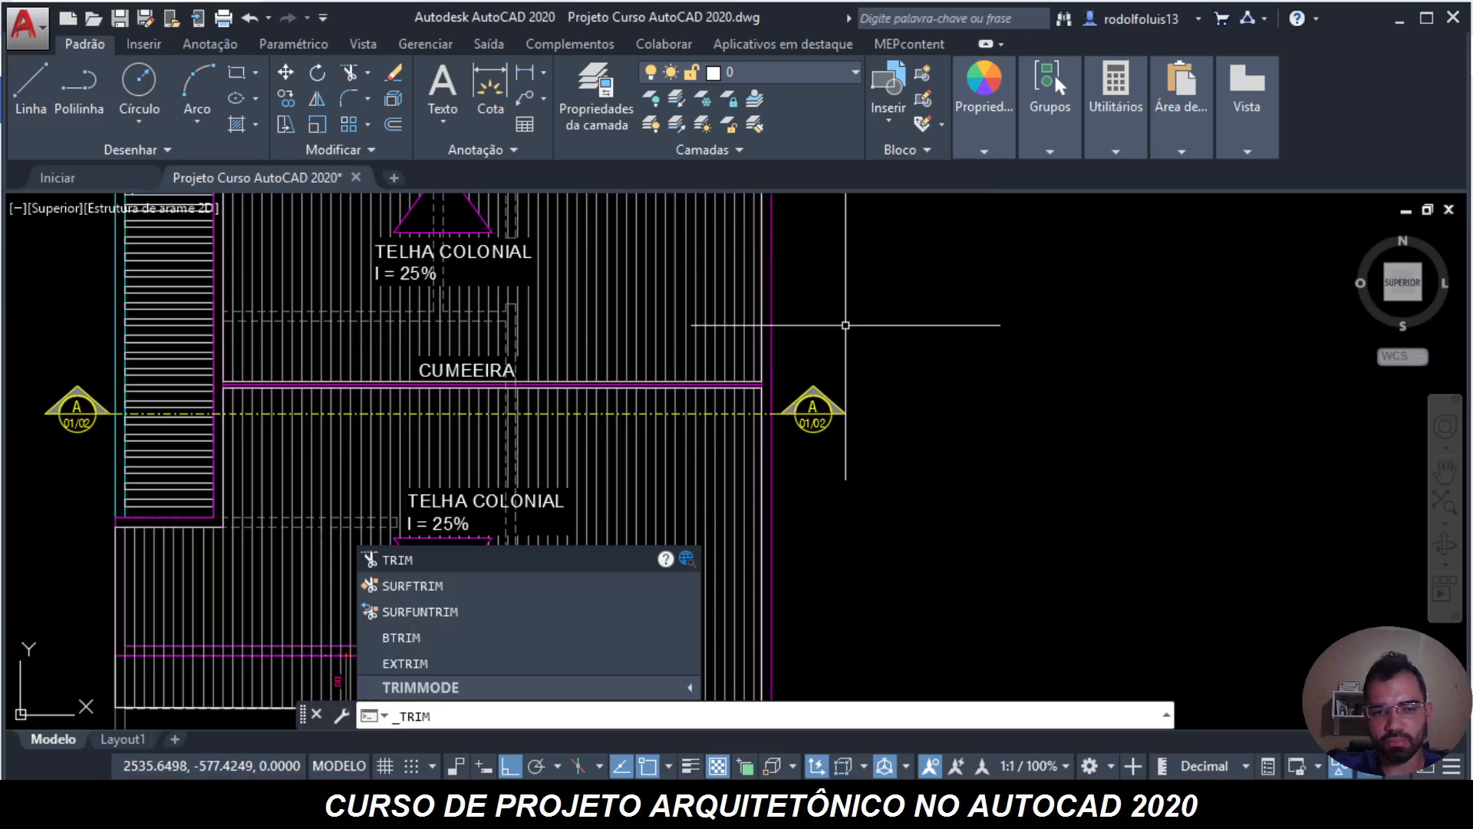
key("Return")
key("Return")
scroll(813, 338, "up", 5)
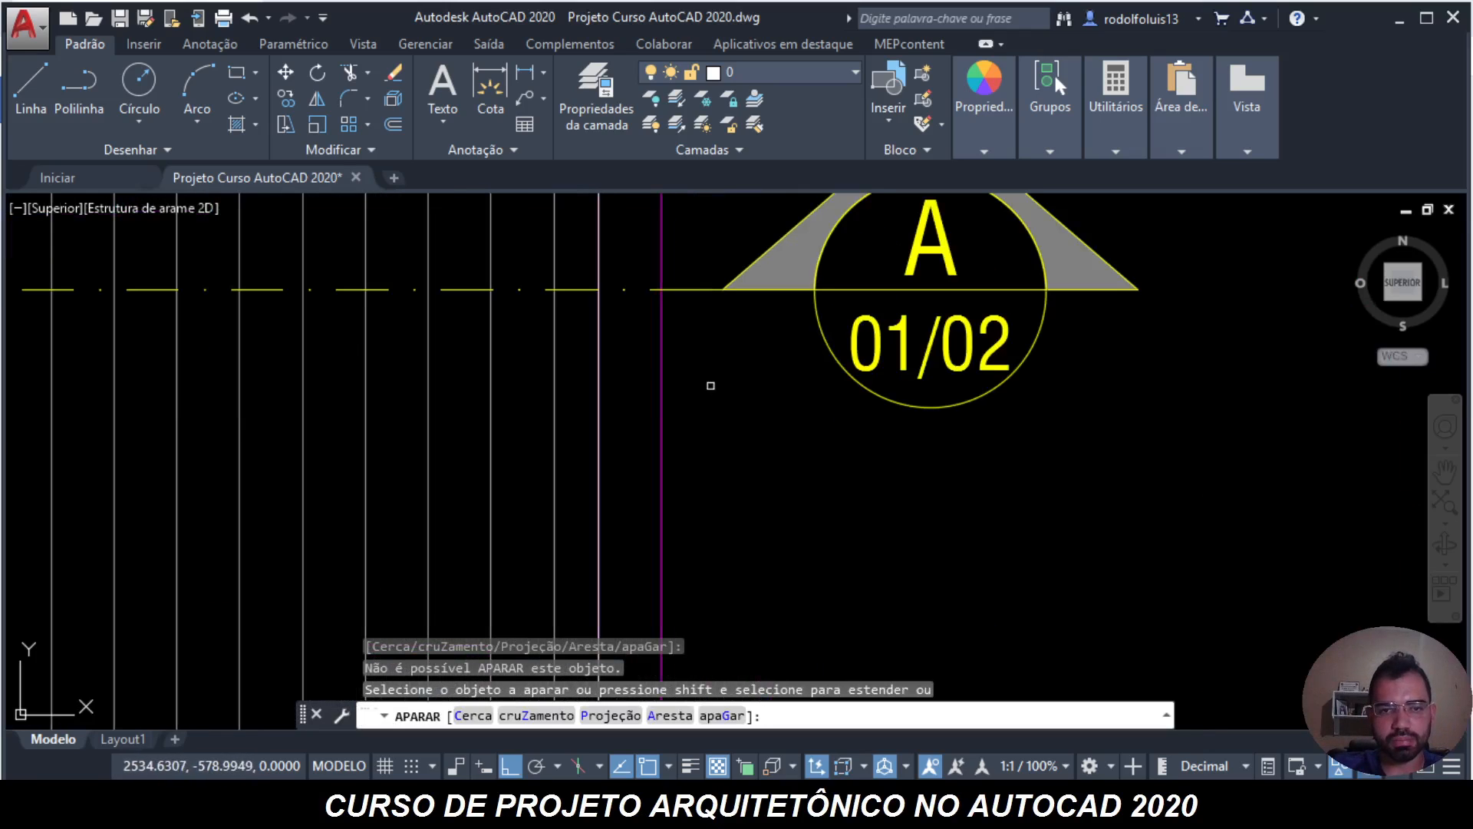
left_click(694, 366)
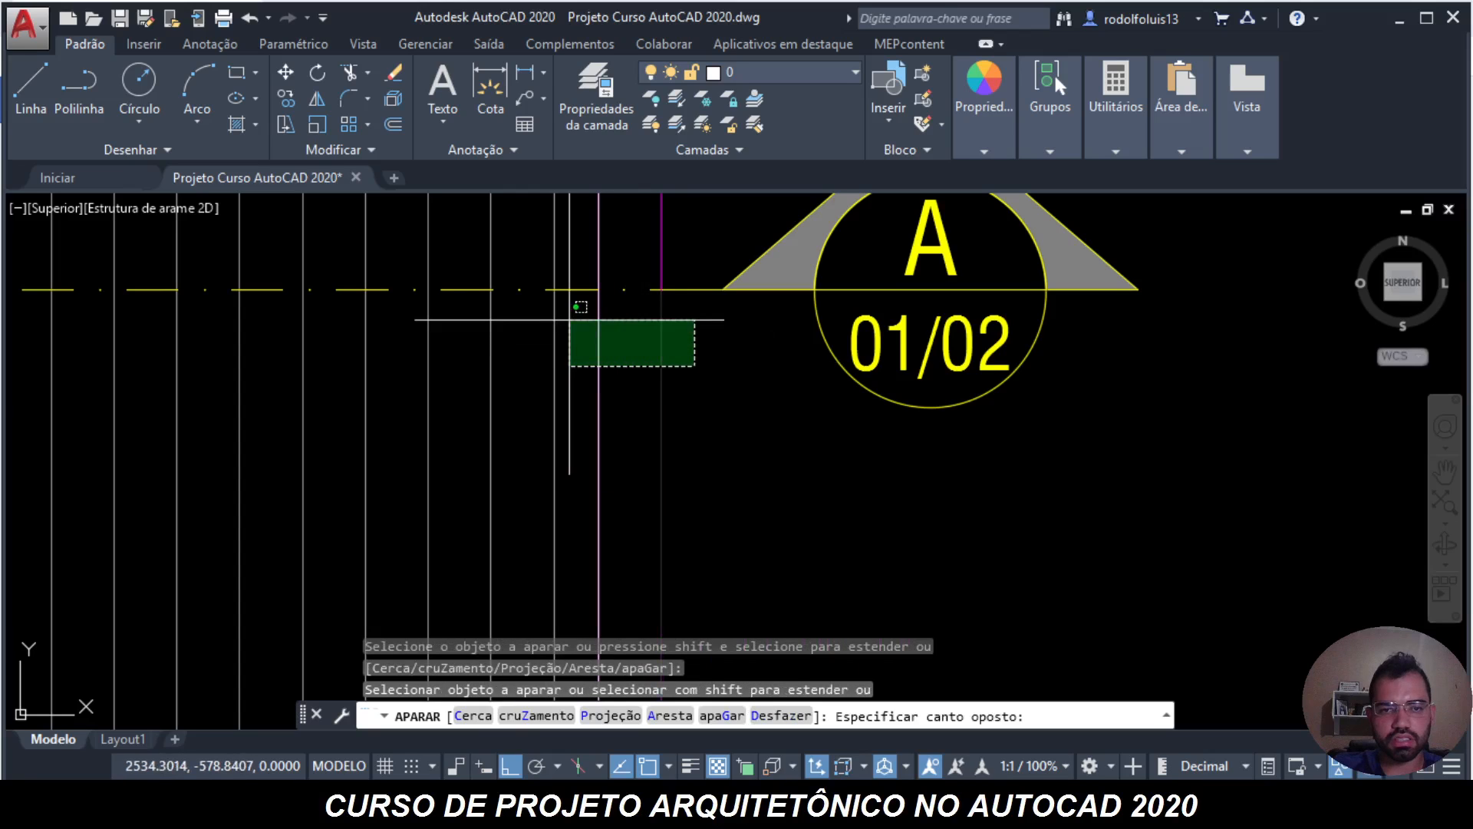
left_click(573, 315)
scroll(935, 410, "down", 4)
left_click(670, 401)
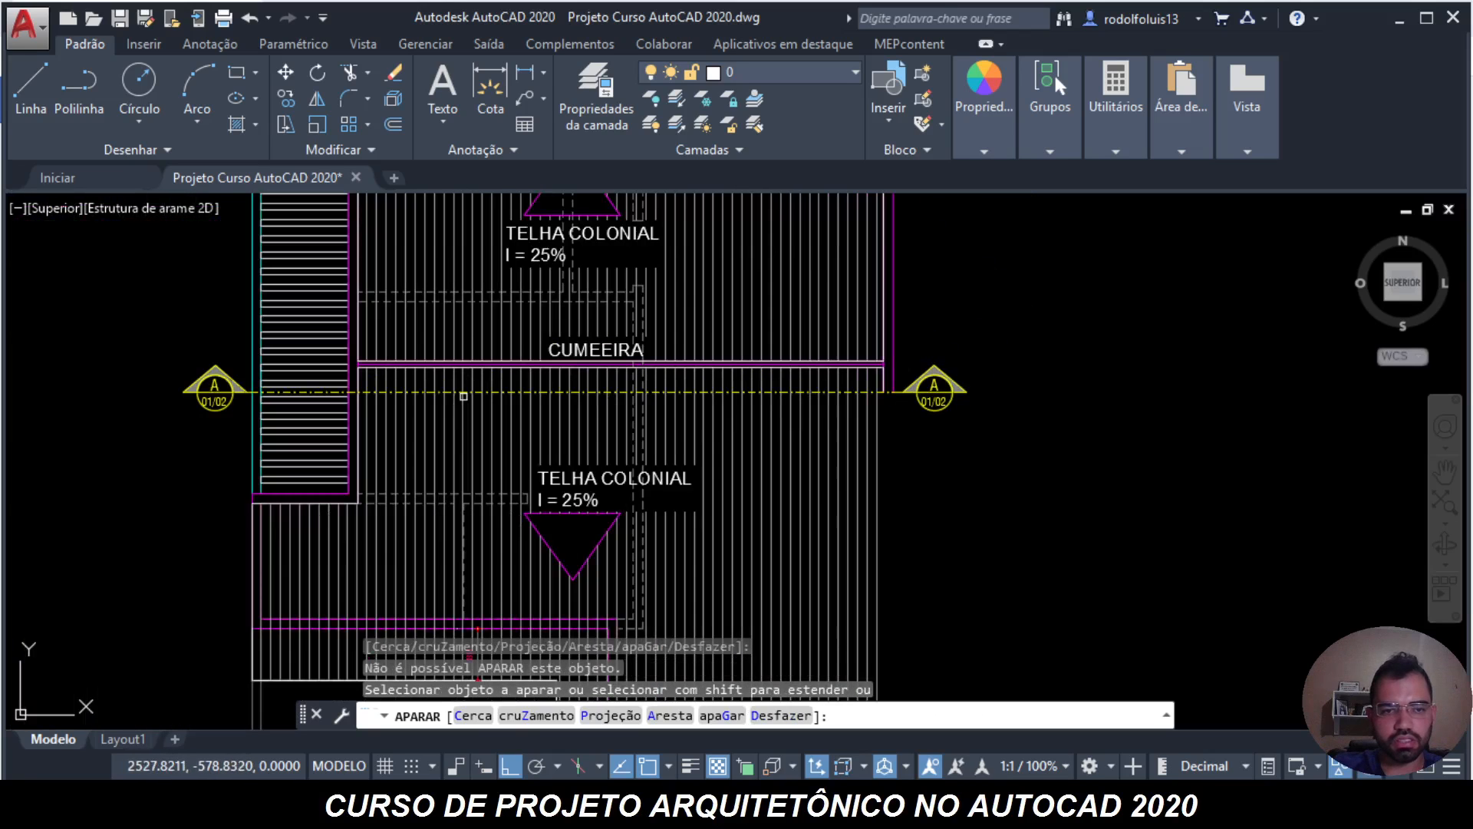
left_click(463, 396)
scroll(271, 406, "up", 5)
left_click(385, 382)
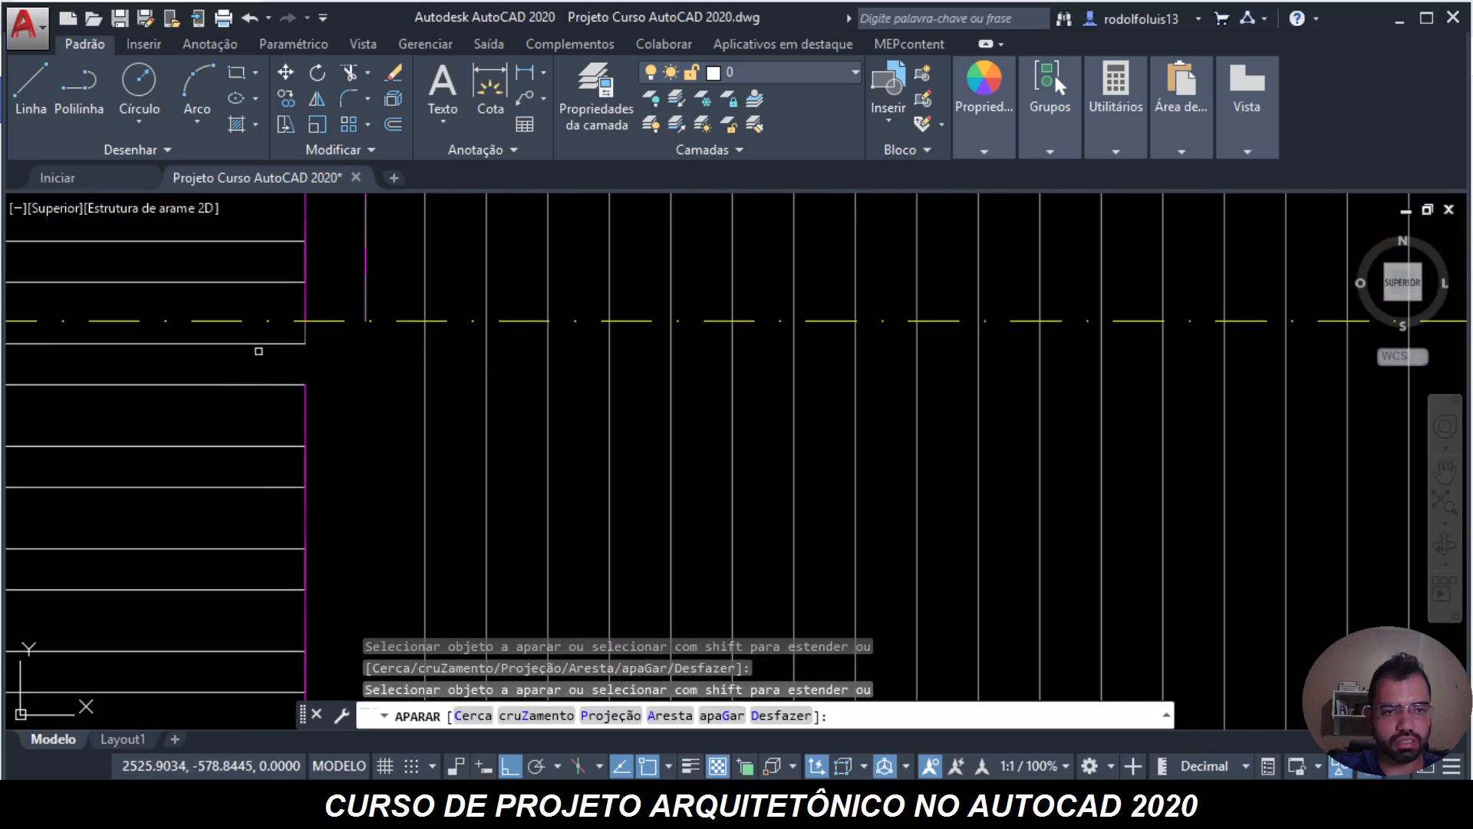
scroll(259, 351, "up", 3)
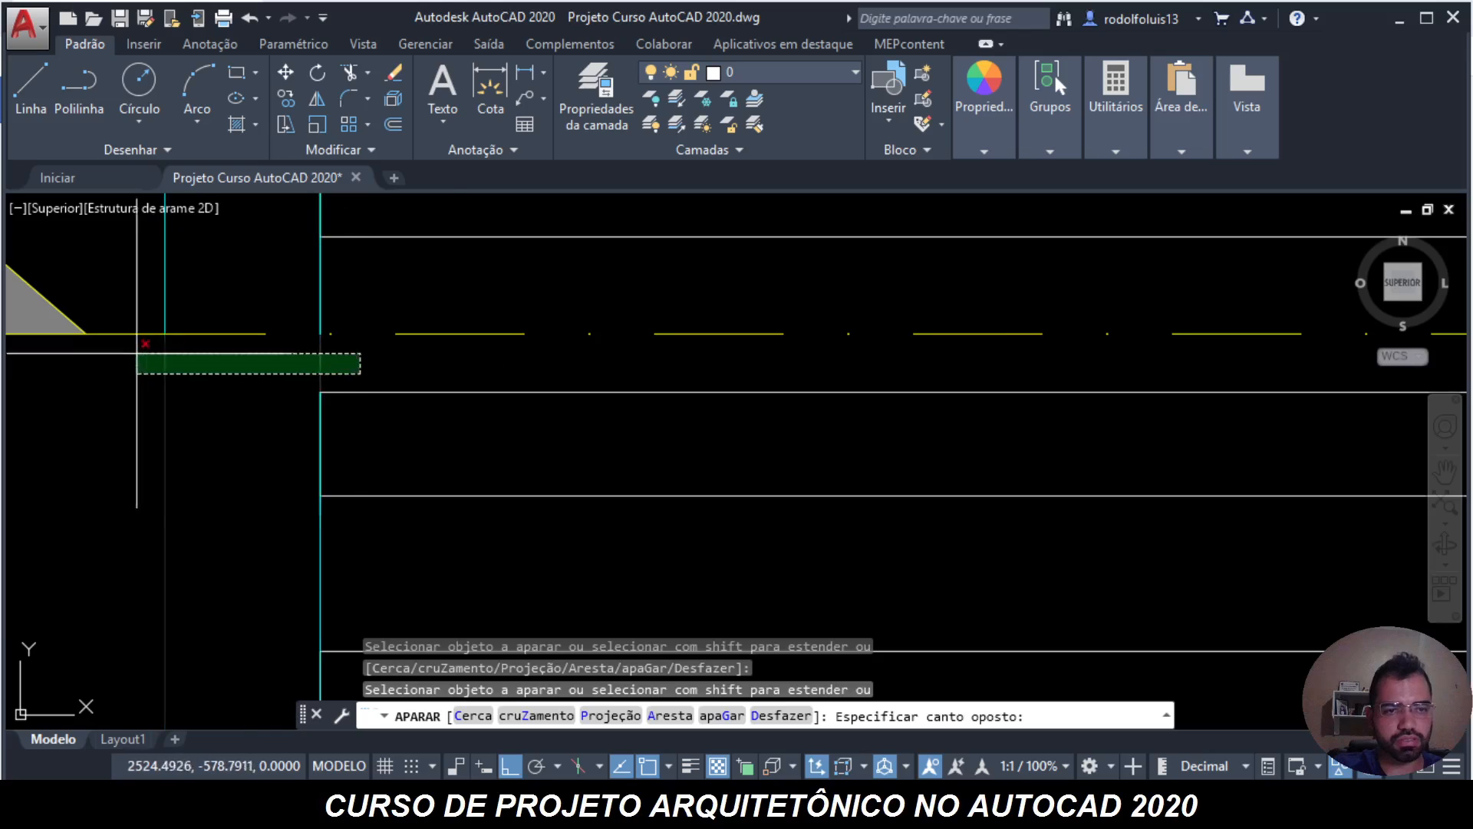
scroll(421, 427, "down", 5)
key("Escape")
key("Escape")
key("Escape")
- Erase the remaining roof, lot and sidewalk geometry of the copied roof plan below section line A, keeping the section drawing
left_click(500, 476)
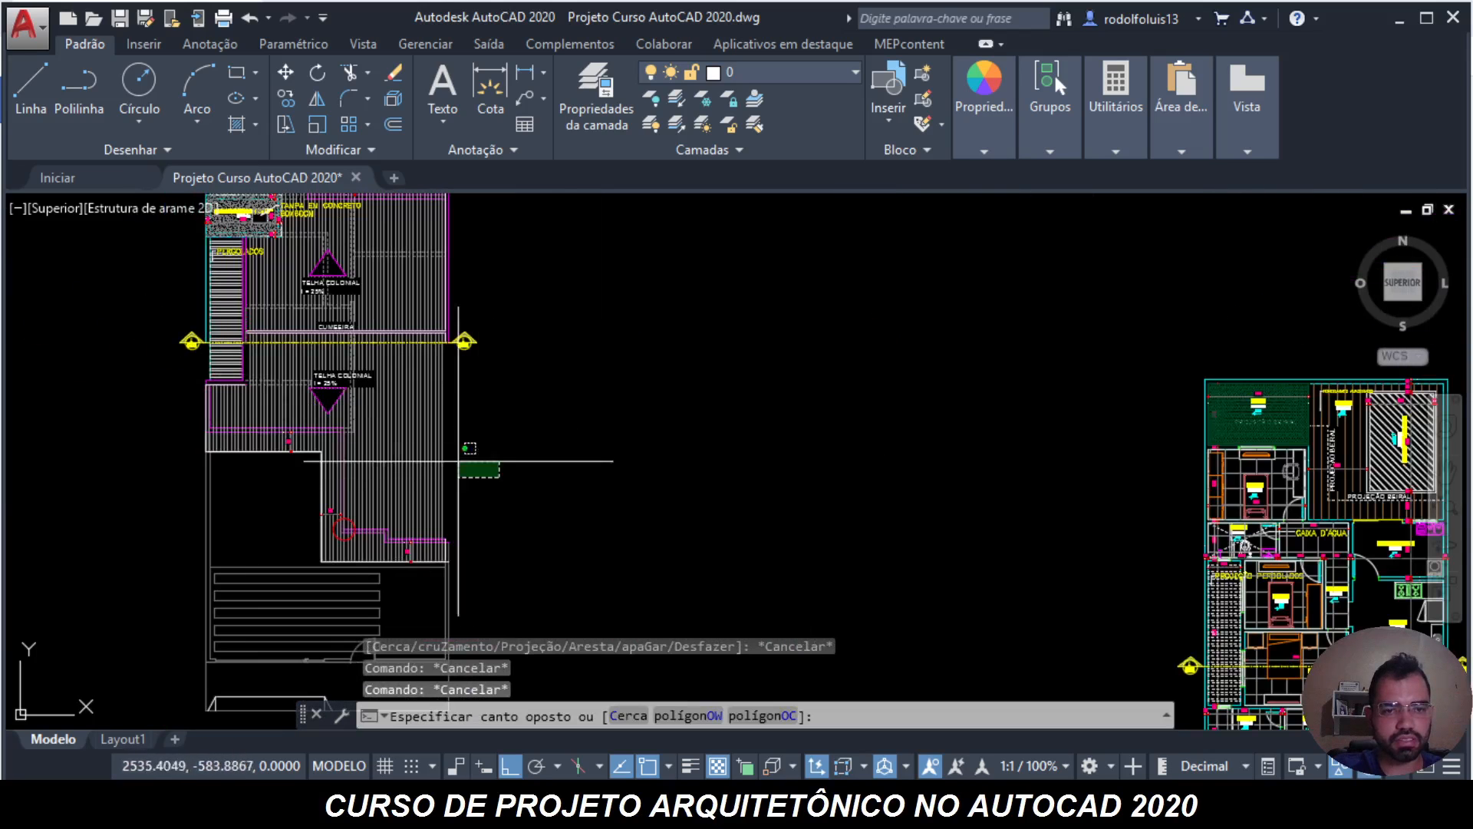
left_click(199, 378)
key("Delete")
scroll(298, 400, "down", 2)
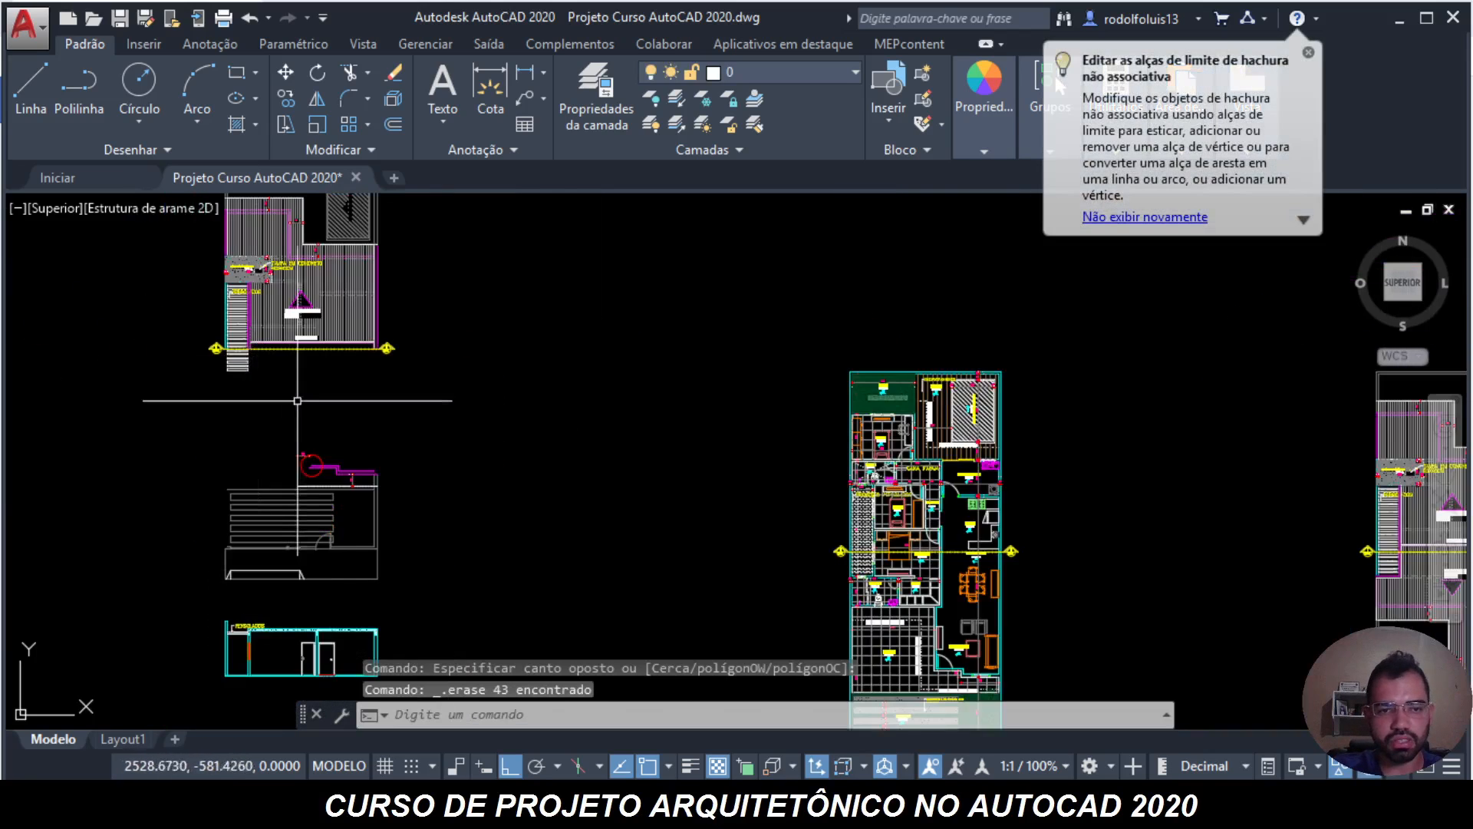
left_click(417, 591)
left_click(154, 427)
key("Delete")
- Try to select the stray red circle below the cut roof plan
scroll(285, 348, "up", 4)
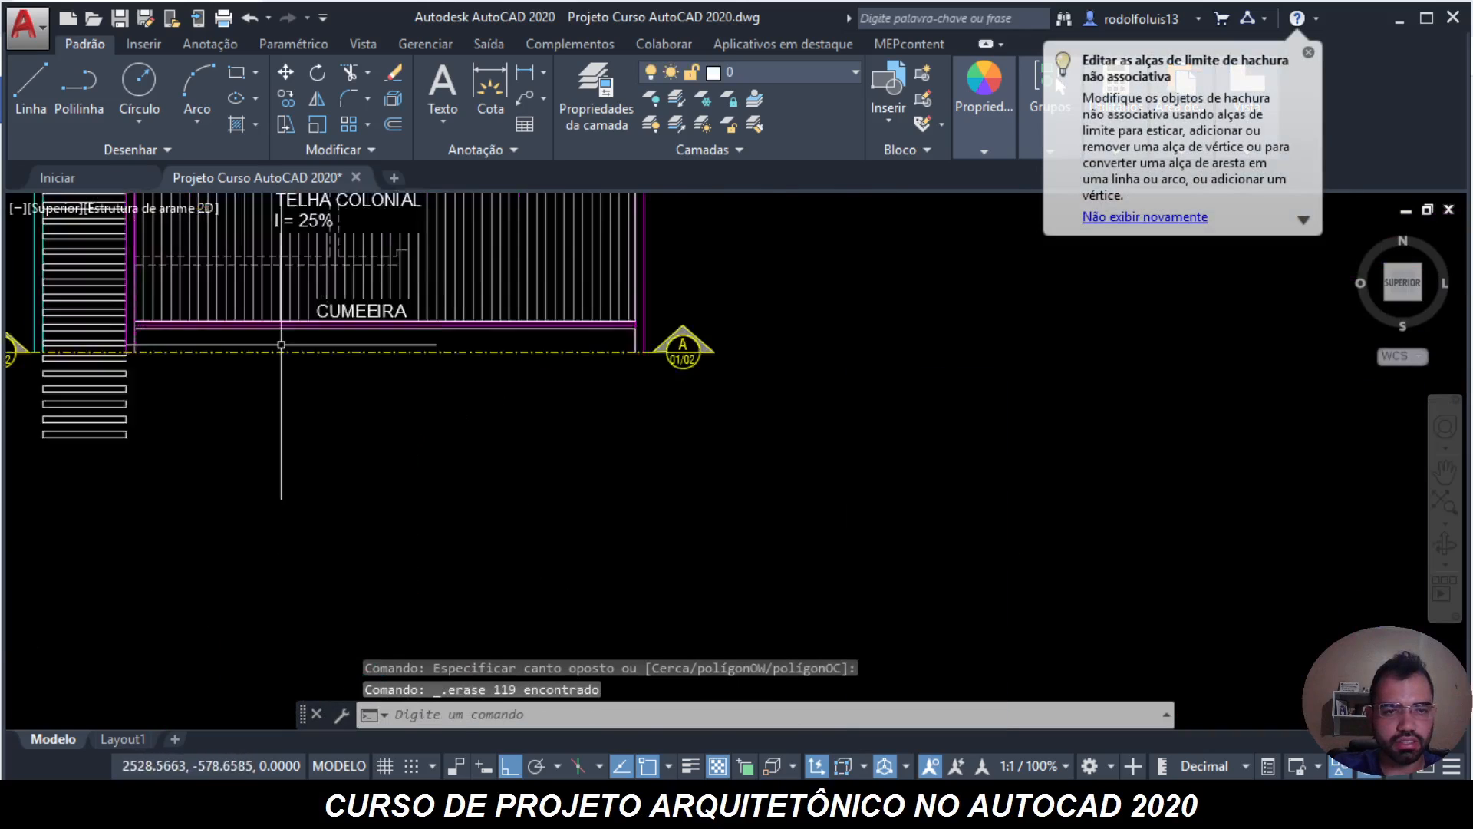
middle_click_drag(275, 359, 300, 304)
scroll(335, 459, "up", 3)
left_click(283, 544)
scroll(269, 525, "down", 2)
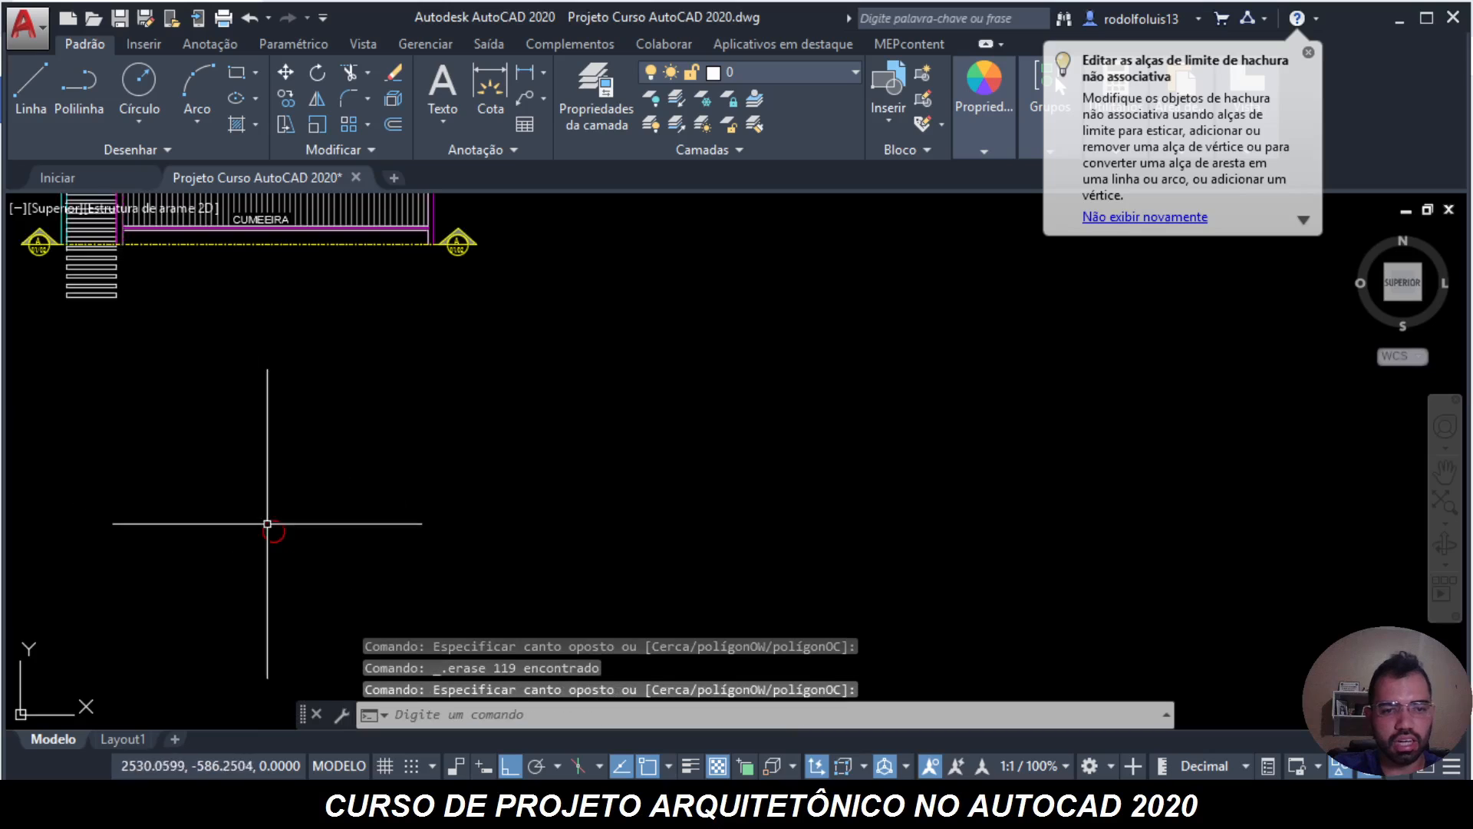
scroll(282, 541, "up", 1)
left_click(269, 516)
left_click(246, 516)
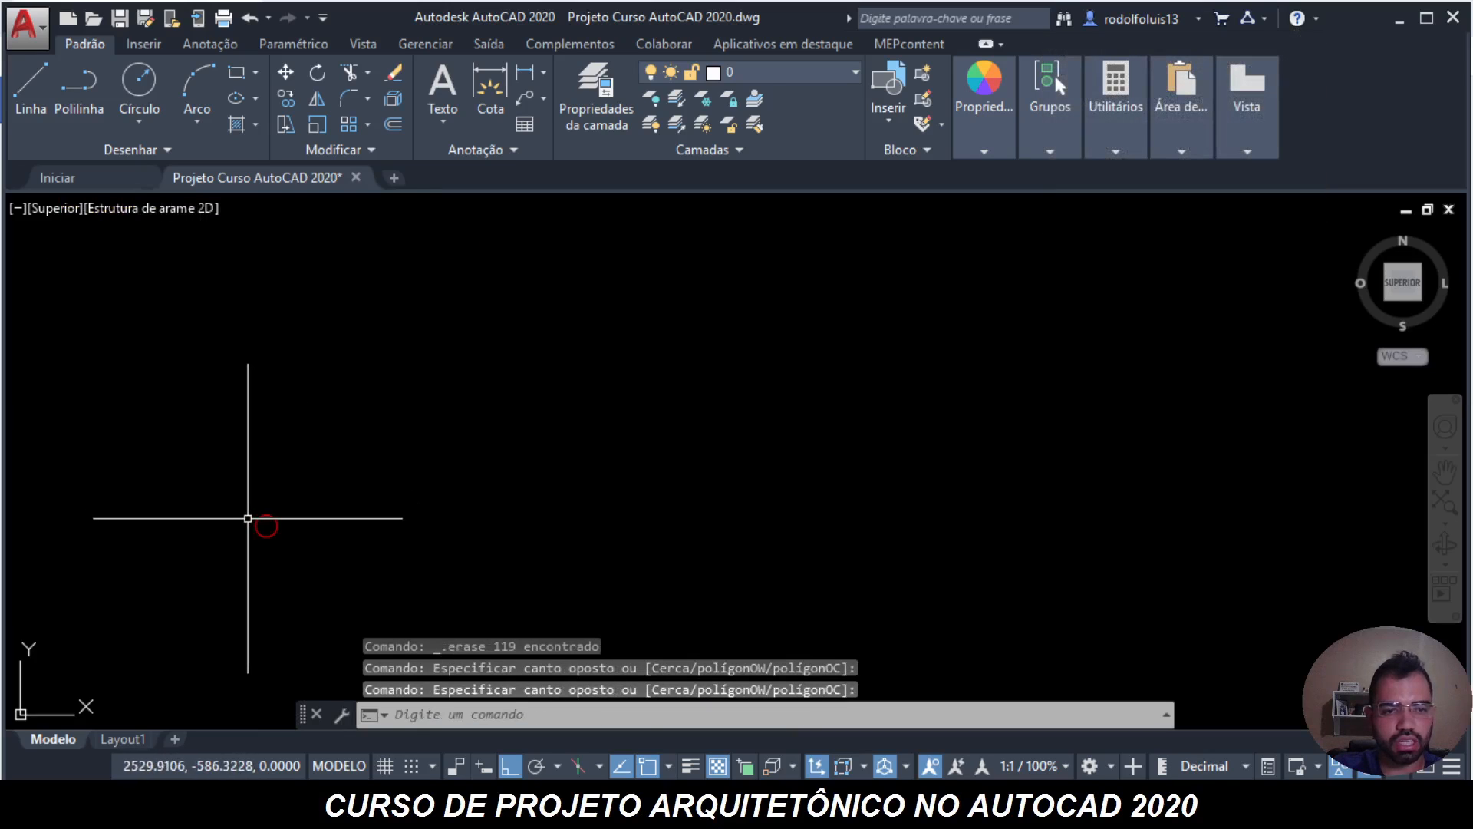
scroll(419, 537, "down", 5)
scroll(399, 526, "down", 2)
key("Escape")
key("Escape")
key("Escape")
- Erase the leftover pergola slats below section line A and the colonial tile hatch above it
scroll(387, 514, "up", 6)
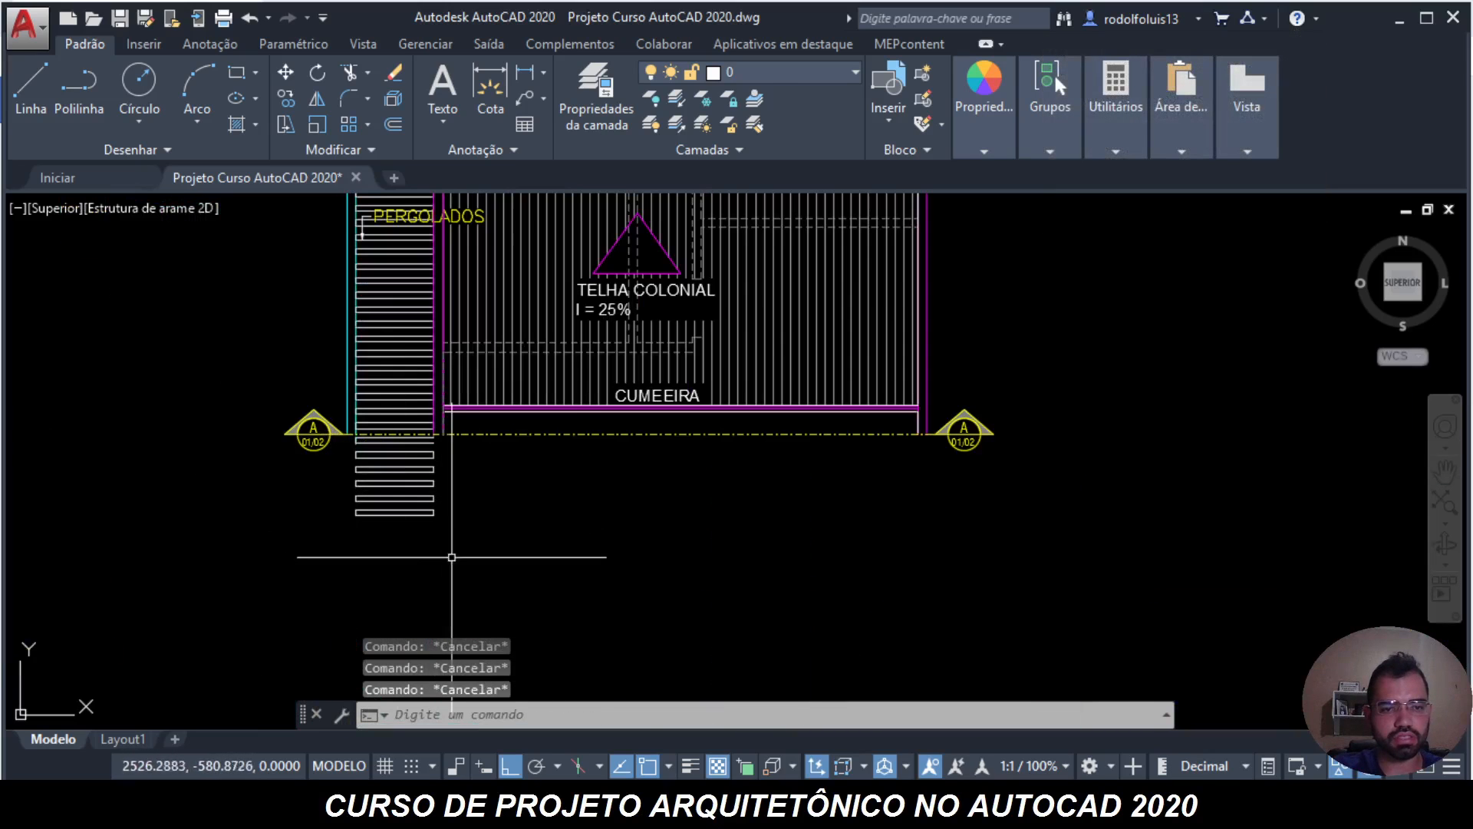
left_click(453, 556)
left_click(390, 432)
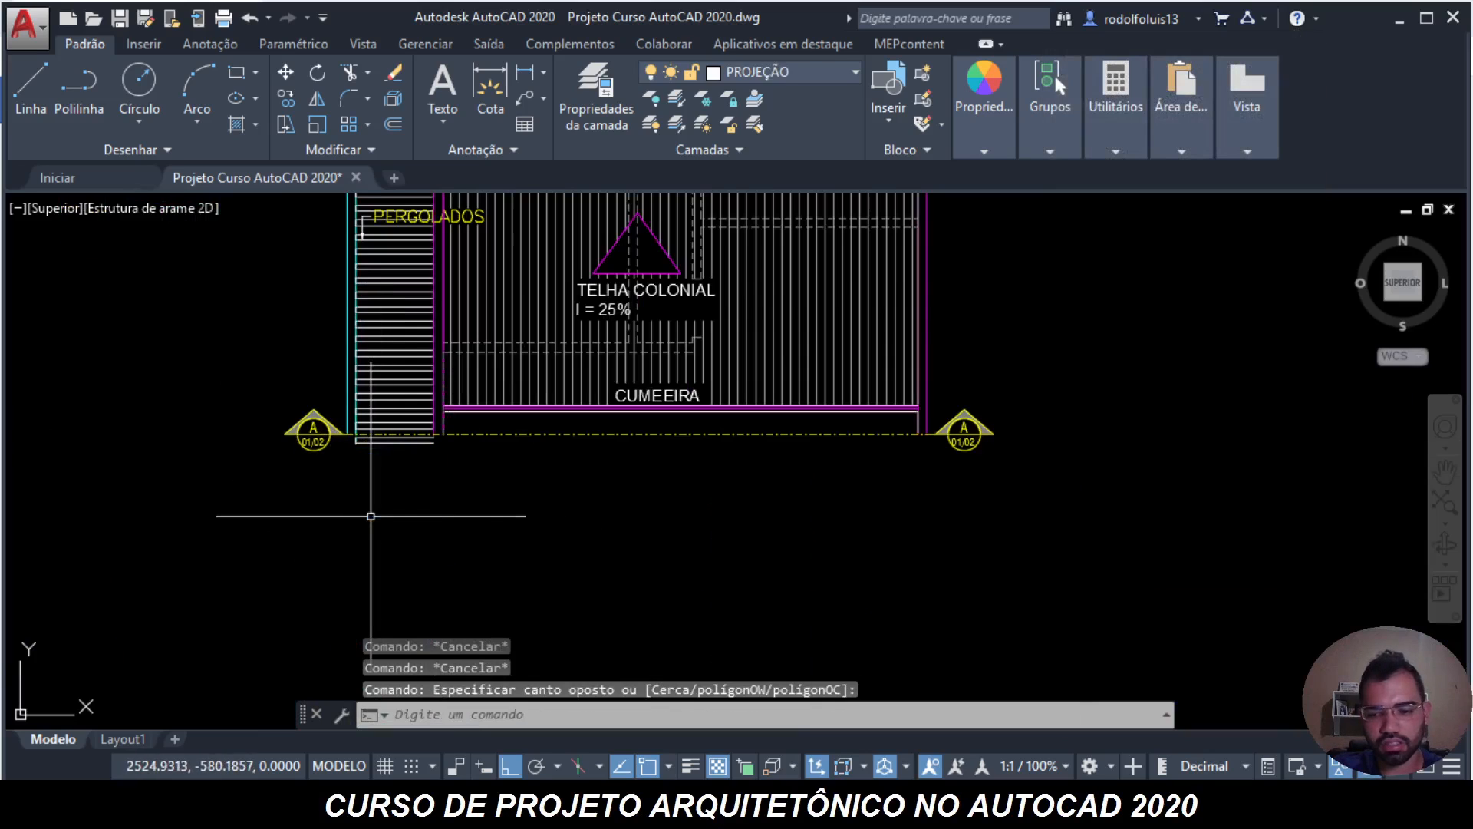
key("Delete")
left_click(543, 381)
key("Delete")
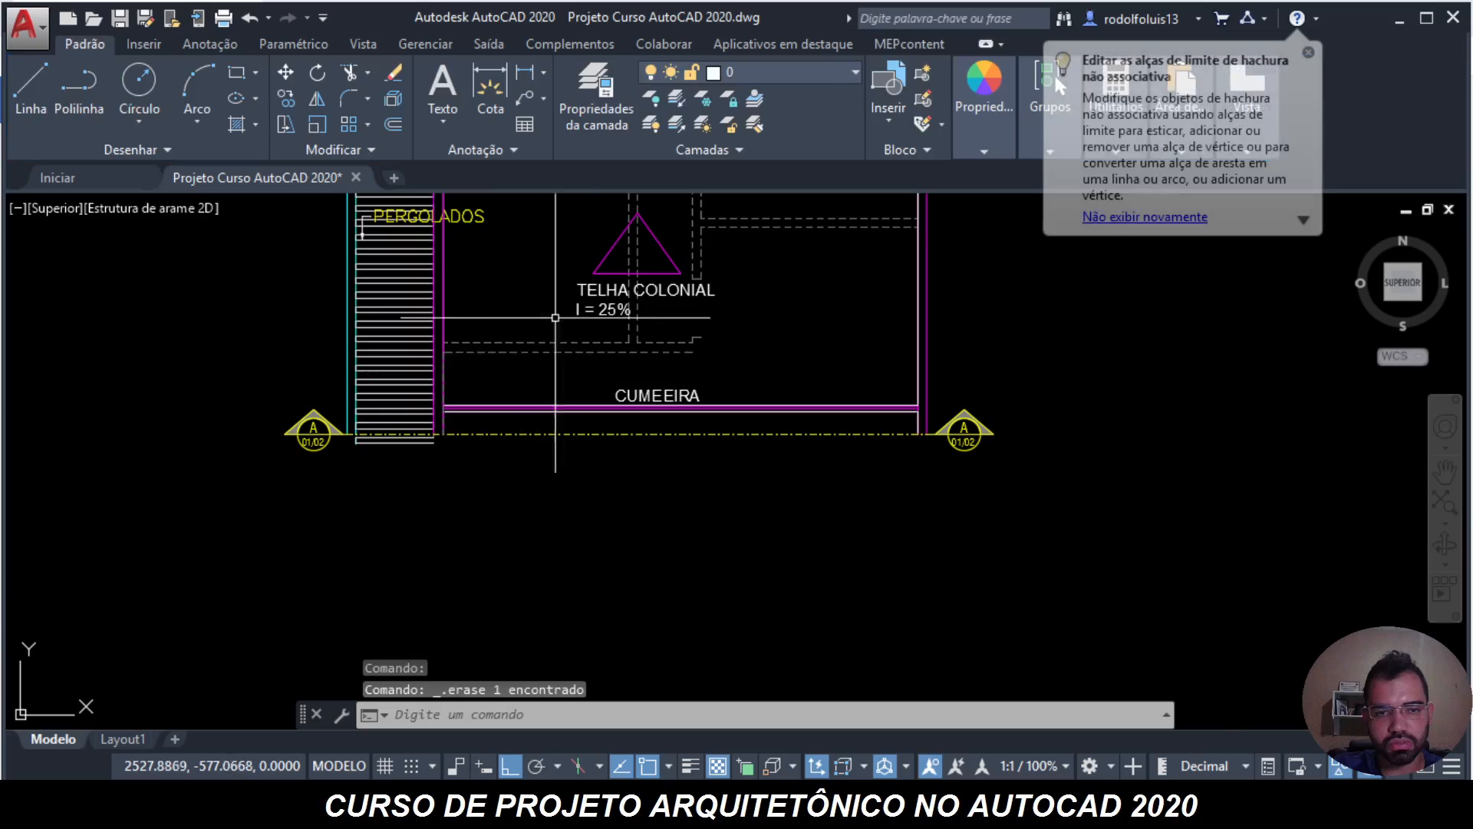
- Regenerate the drawing to clear the stray red circle below the cut roof plan
scroll(541, 353, "down", 5)
scroll(541, 317, "up", 4)
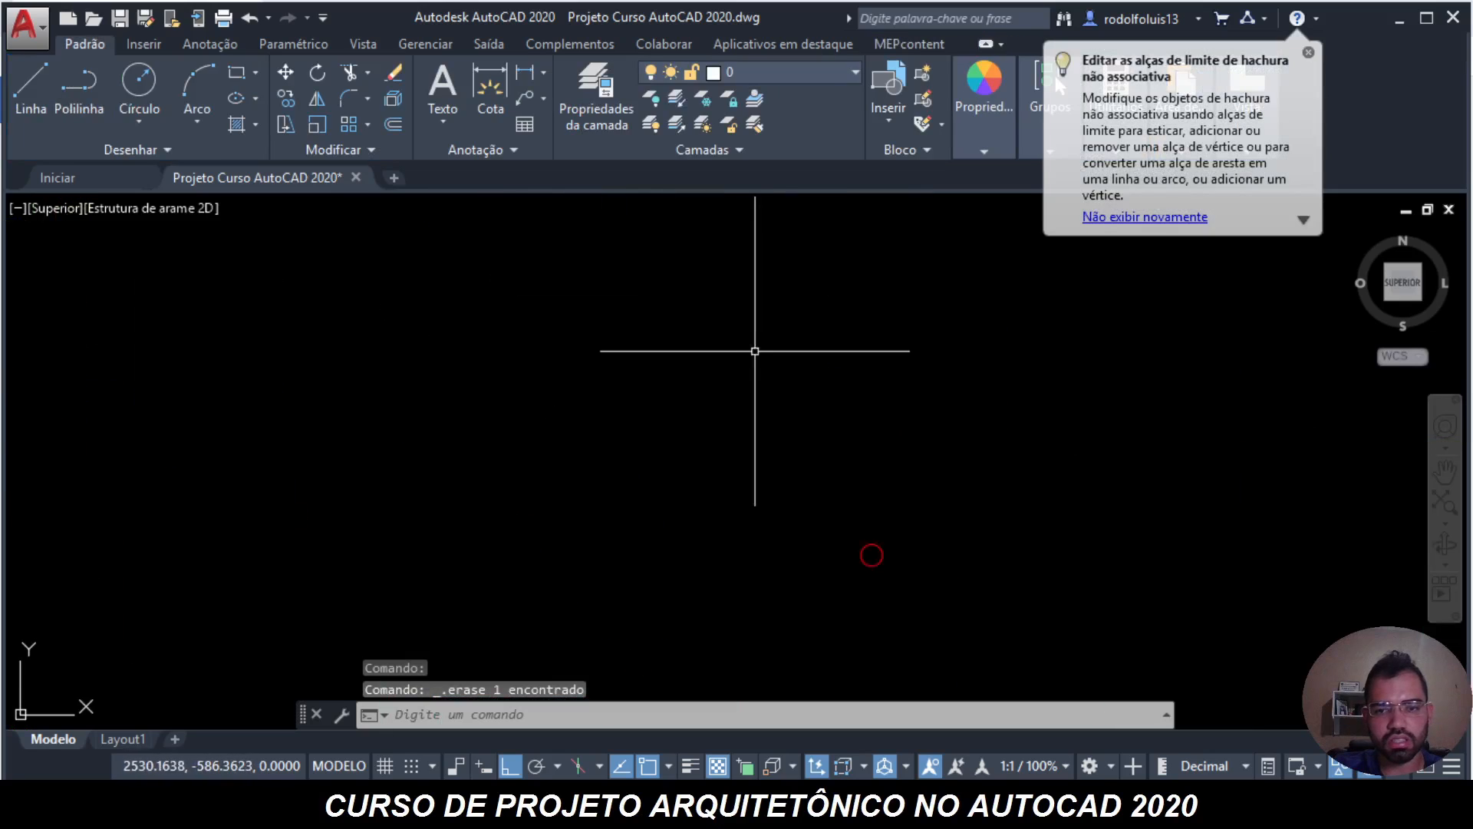
middle_click(780, 406)
middle_click(780, 406)
scroll(845, 409, "down", 4)
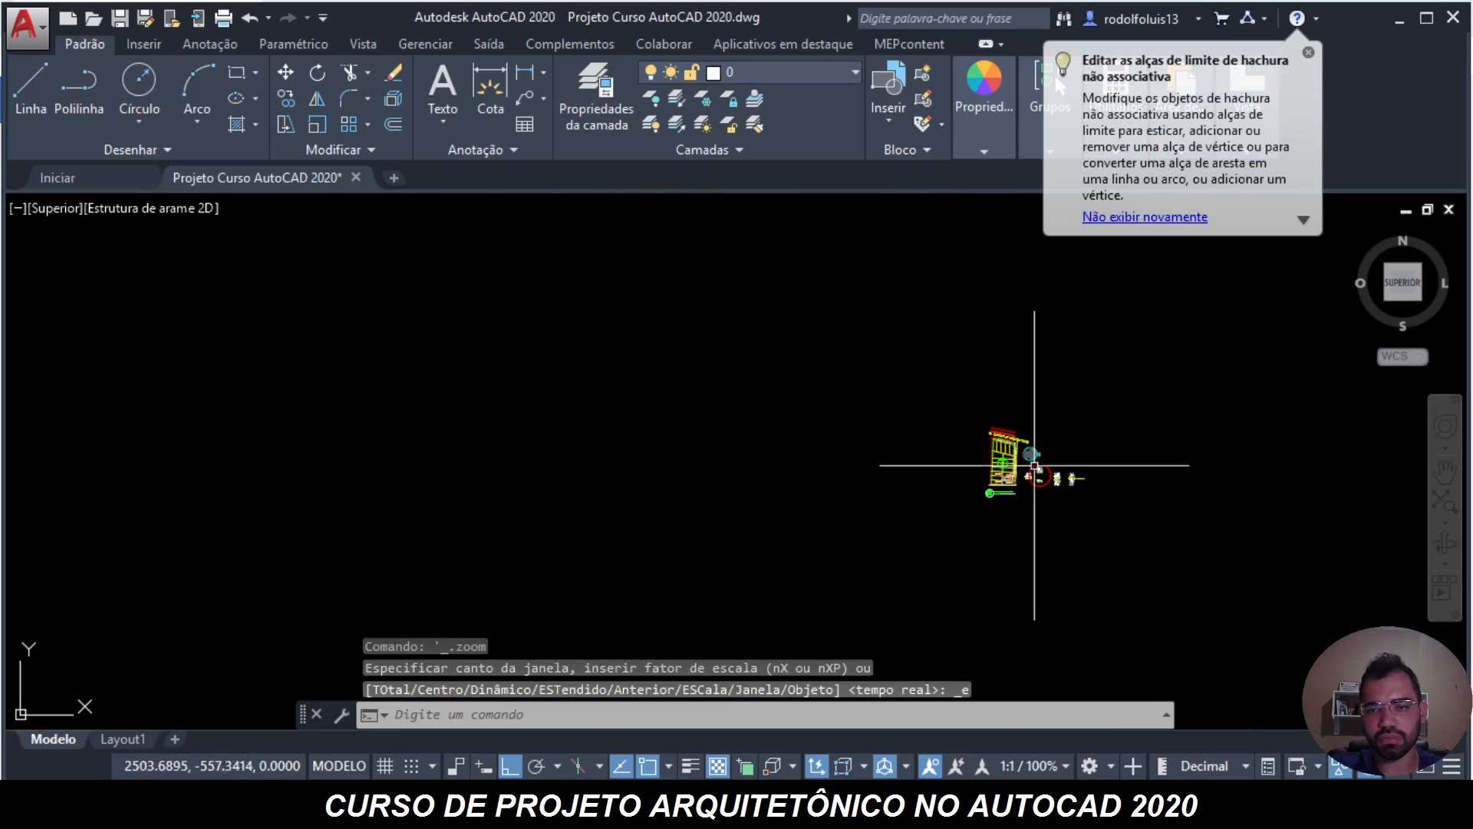
key("Escape")
key("Escape")
scroll(1033, 465, "up", 8)
scroll(1008, 481, "up", 6)
type("re")
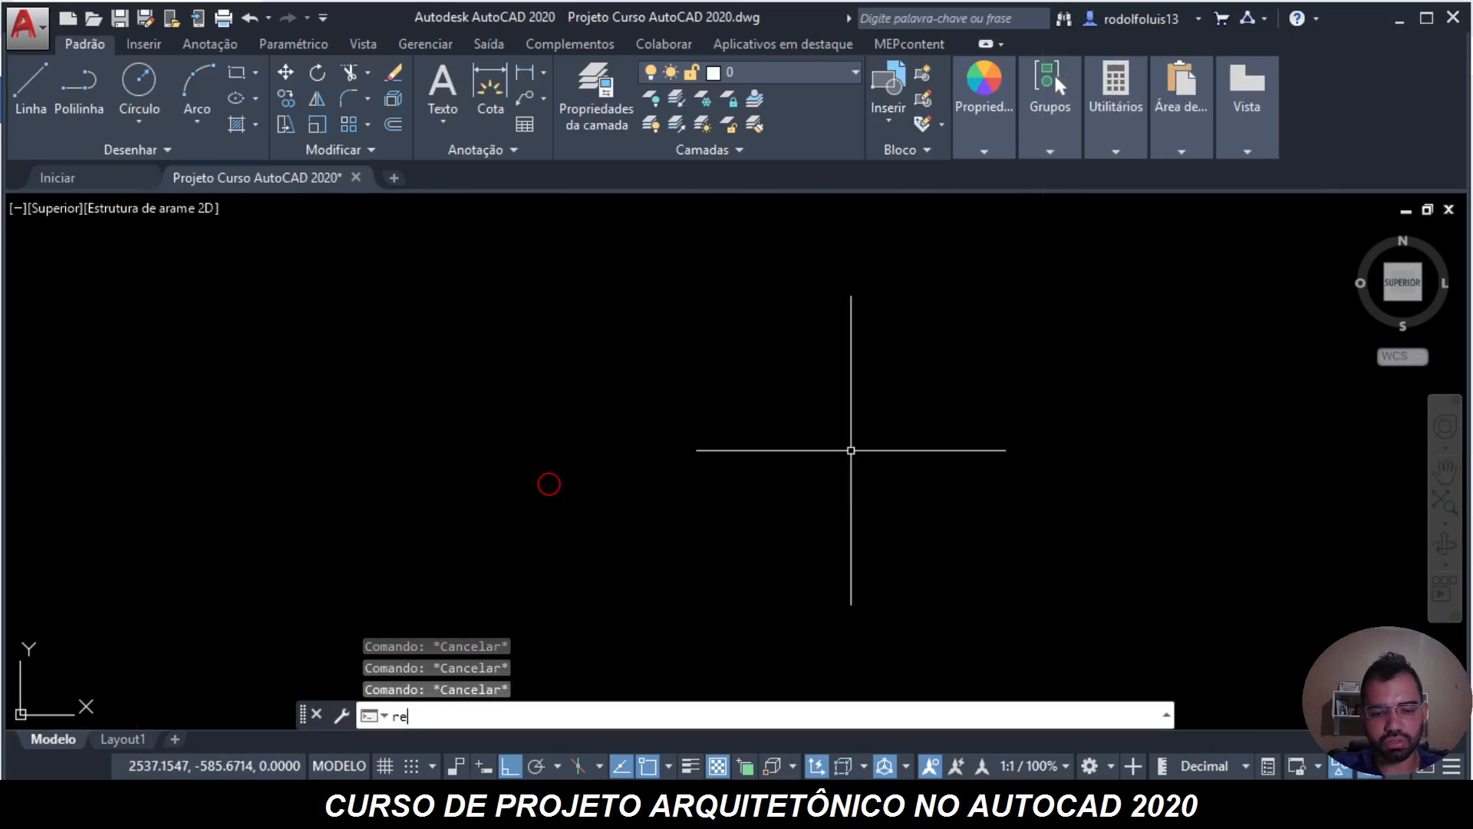
scroll(852, 450, "down", 5)
key("Escape")
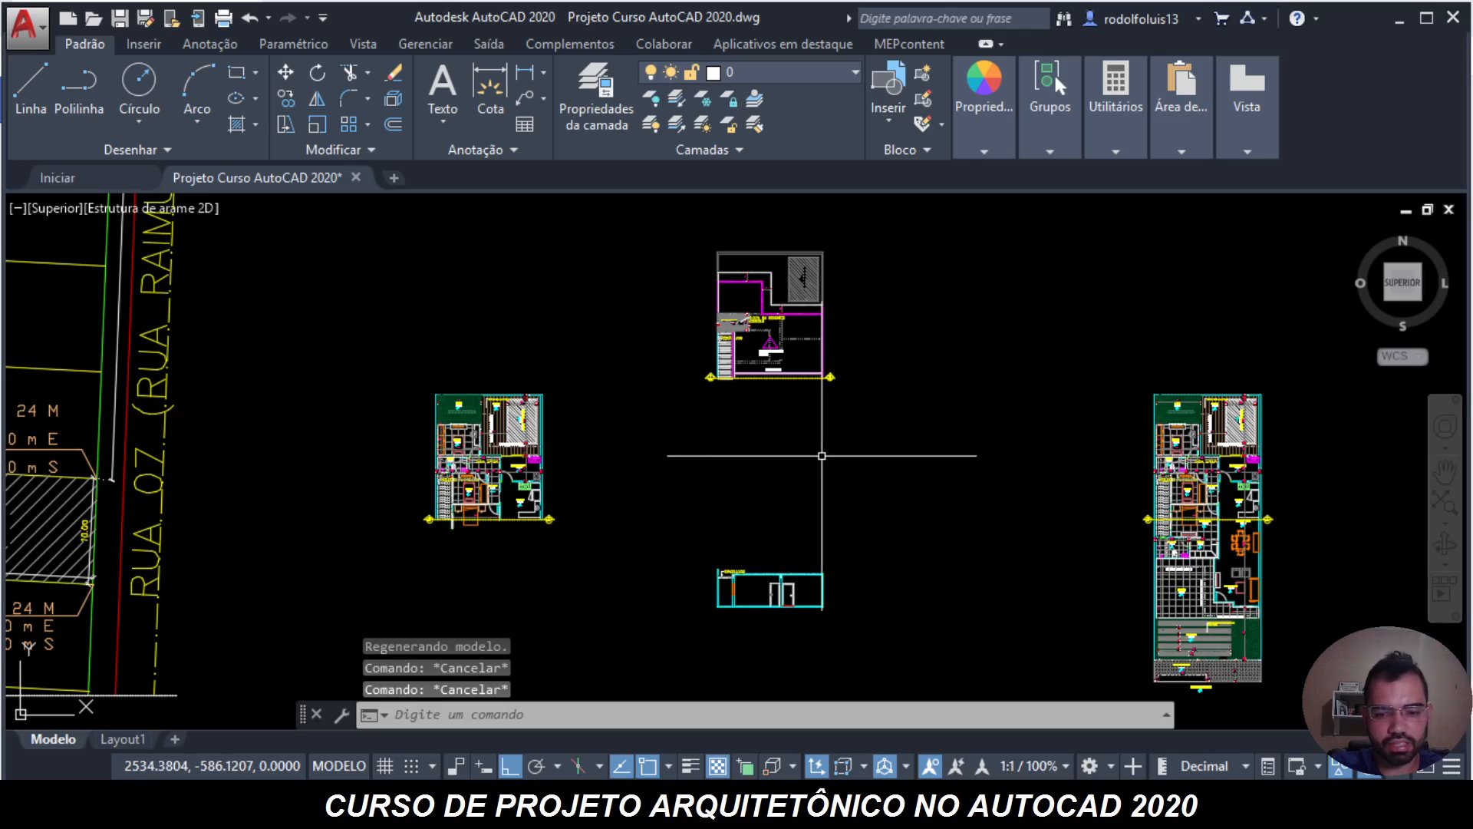
type("_r")
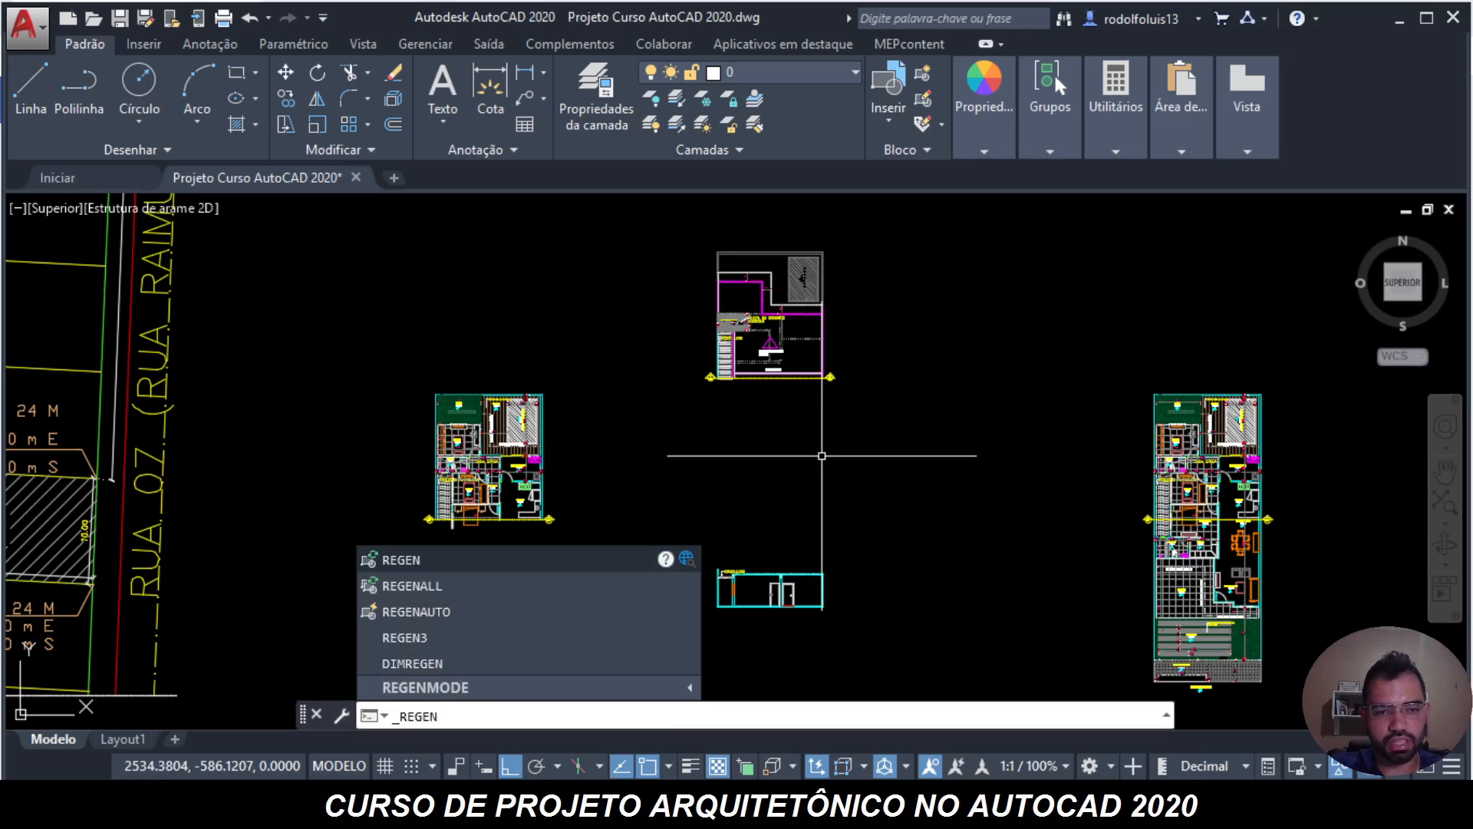
key("Return")
key("Escape")
key("Escape")
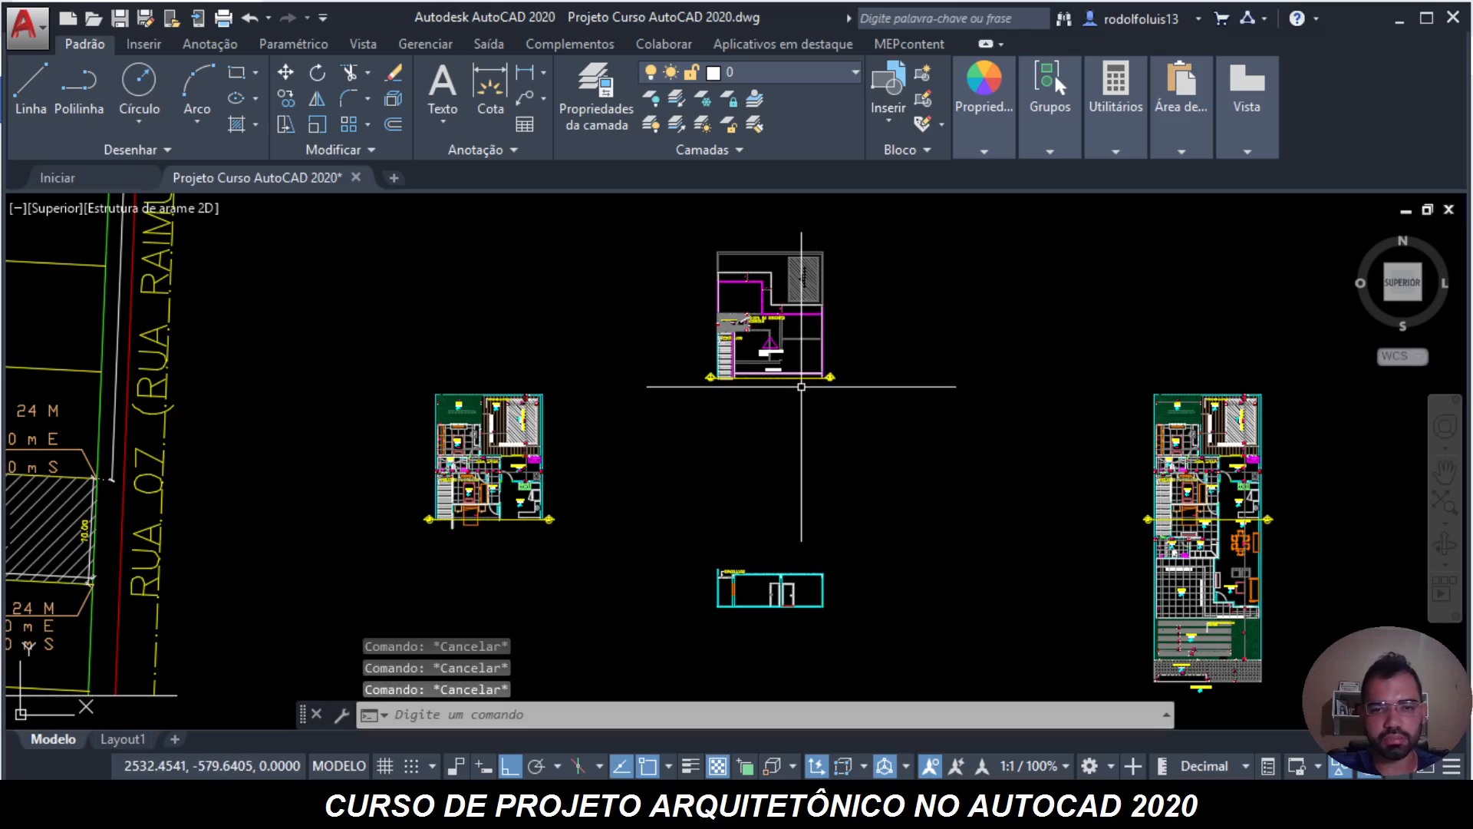
- Move the cut roof plan with section line A straight down to just above the section drawing
type("mover")
key("Return")
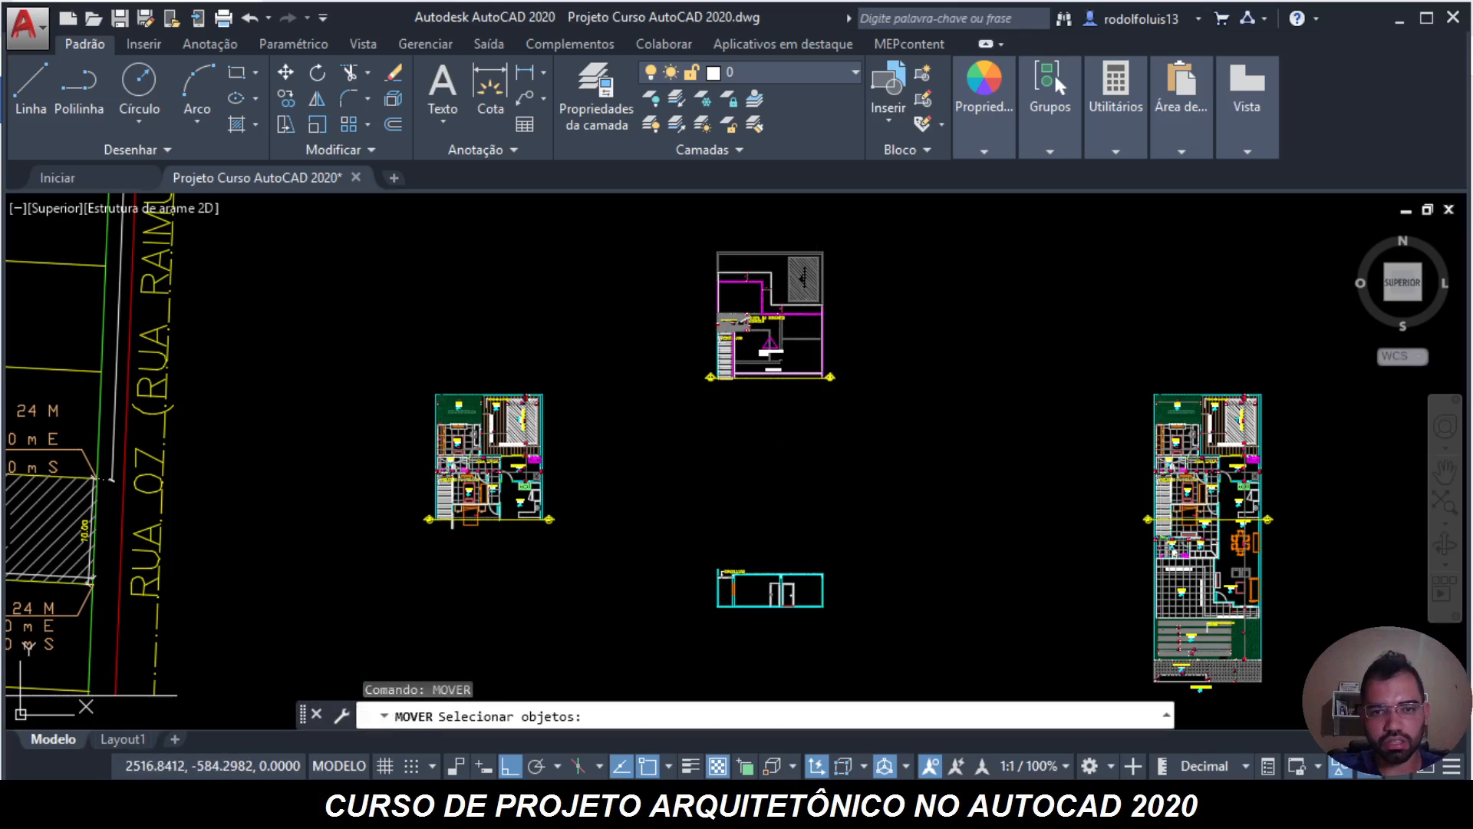
left_click(633, 437)
left_click(889, 234)
key("Return")
left_click(901, 363)
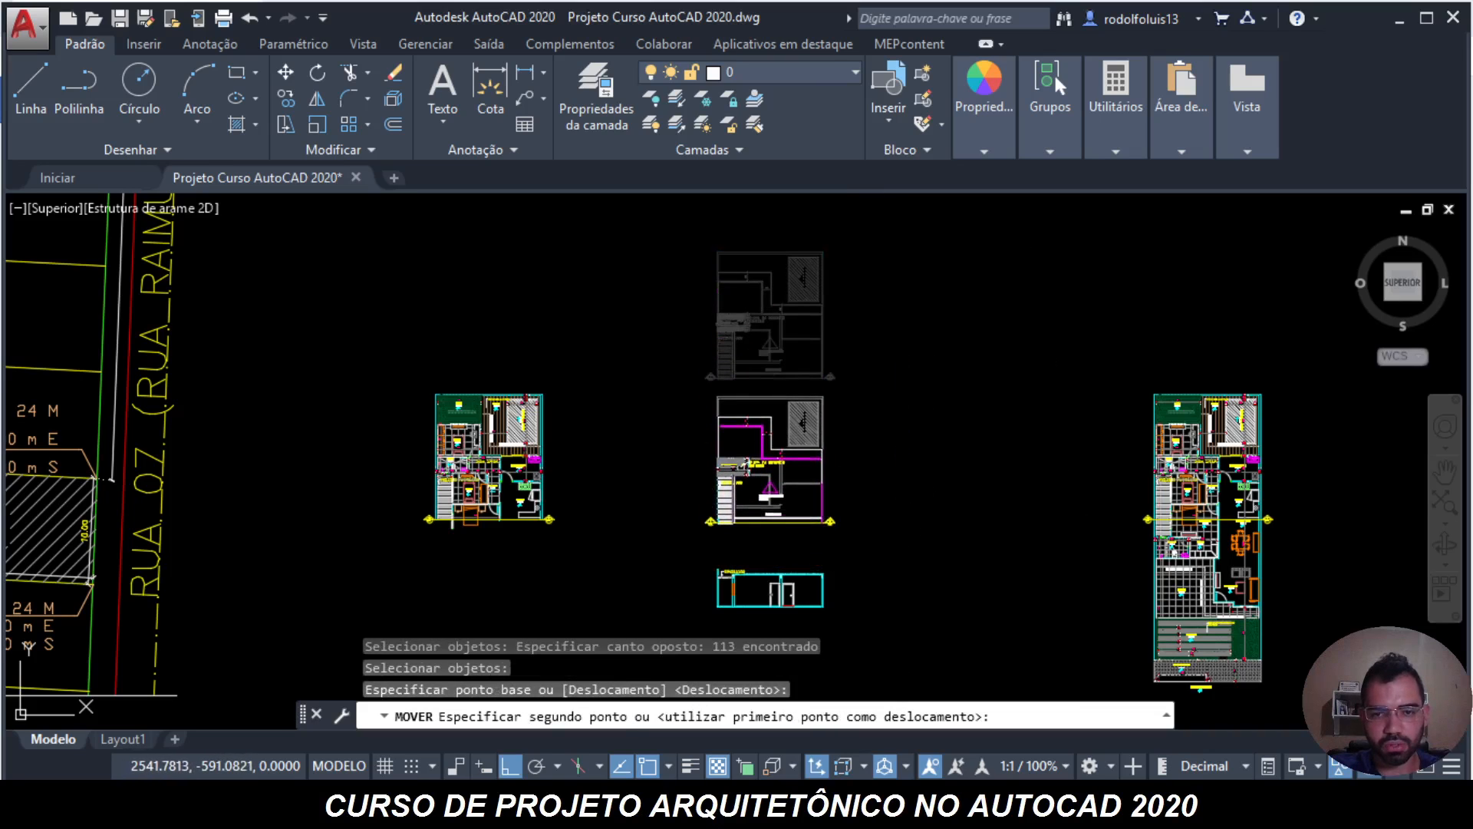
key("Escape")
key("Escape")
key("Escape")
scroll(768, 537, "up", 5)
middle_click_drag(566, 423, 659, 393)
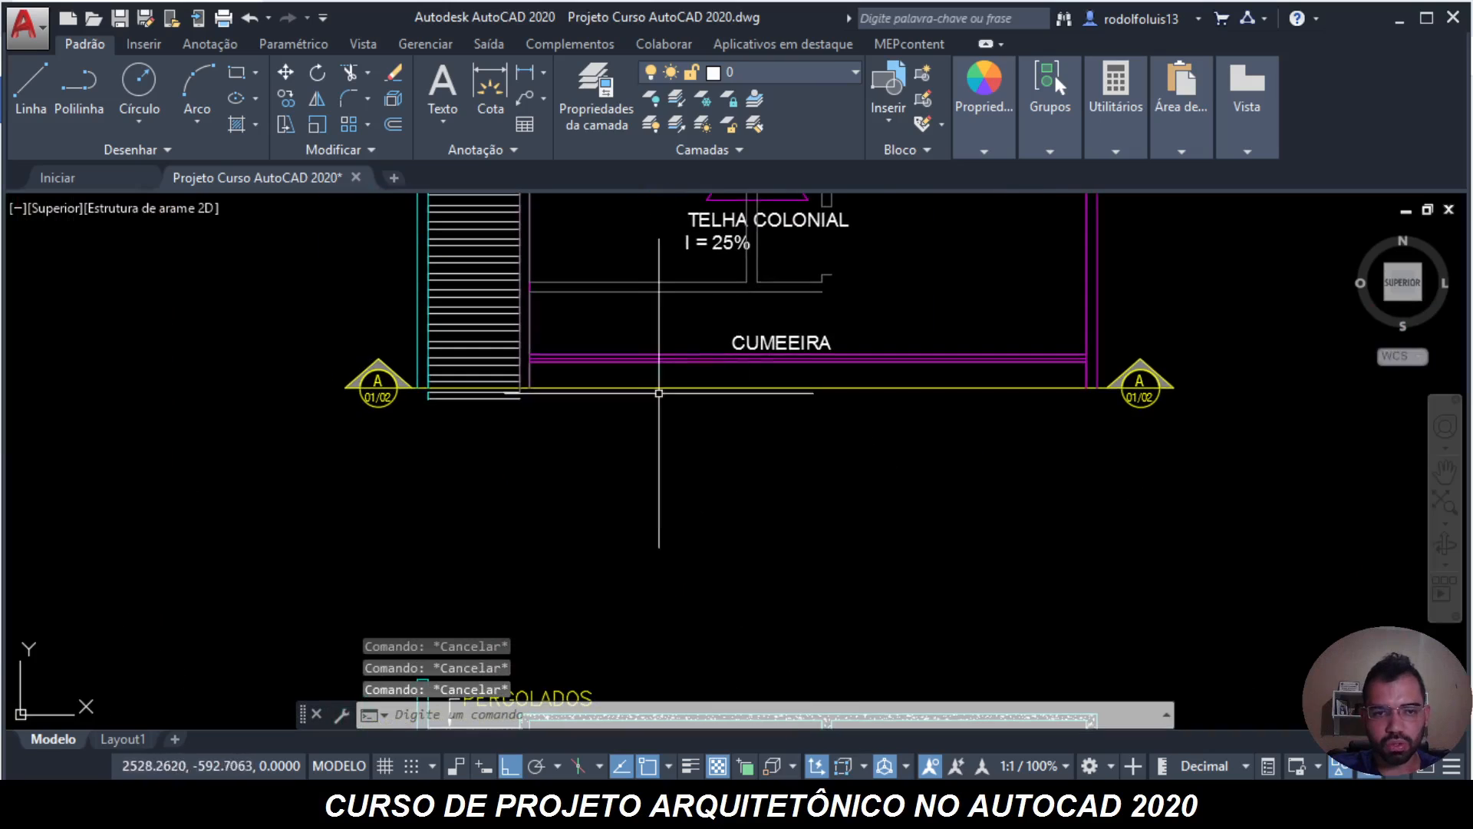
- Regenerate the drawing to refresh the linetypes of the cut roof plan and section line A
key("Escape")
type("regen")
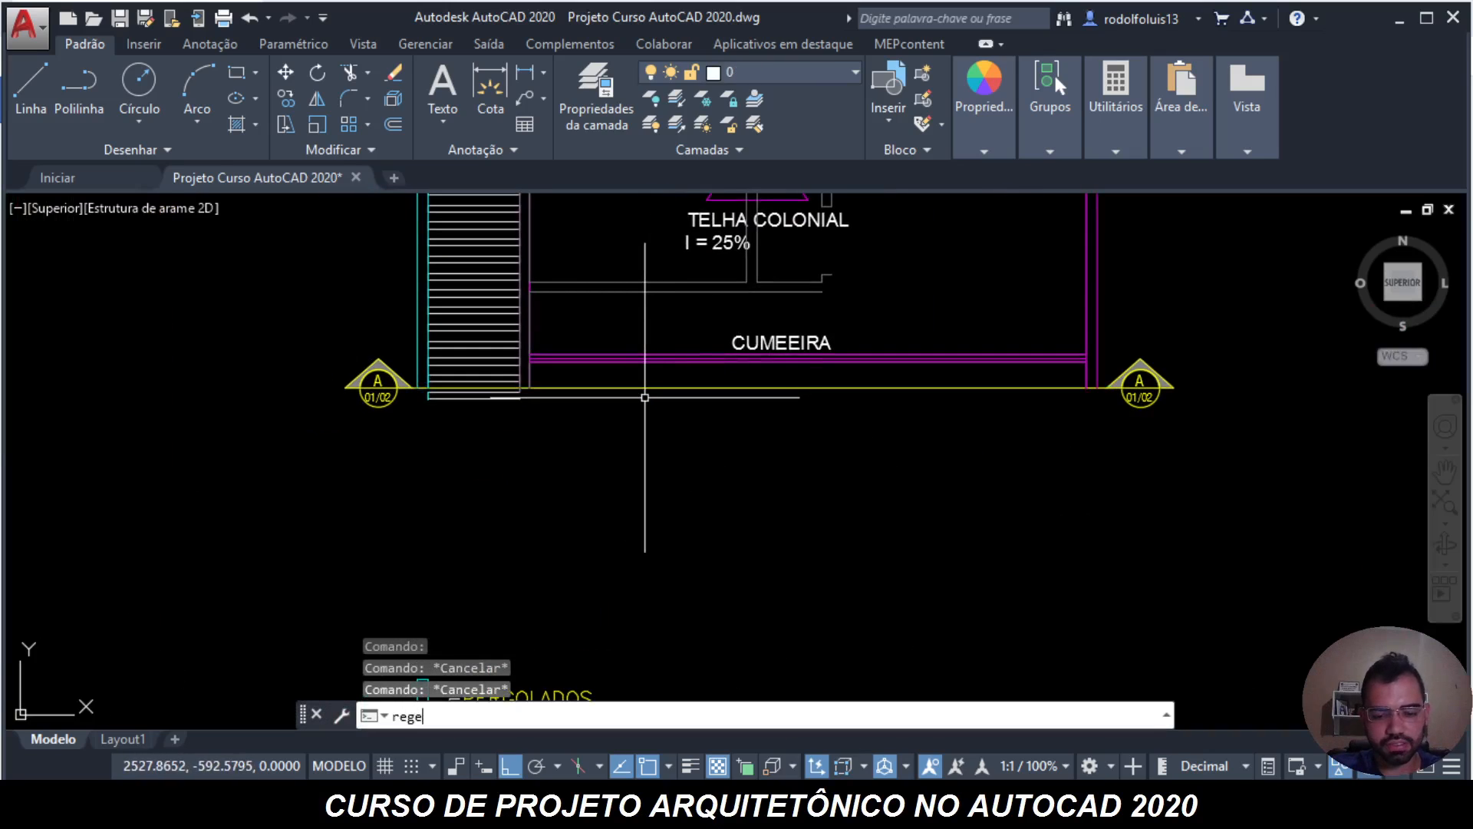
key("Return")
key("Escape")
key("Escape")
scroll(702, 408, "up", 2)
scroll(703, 409, "down", 3)
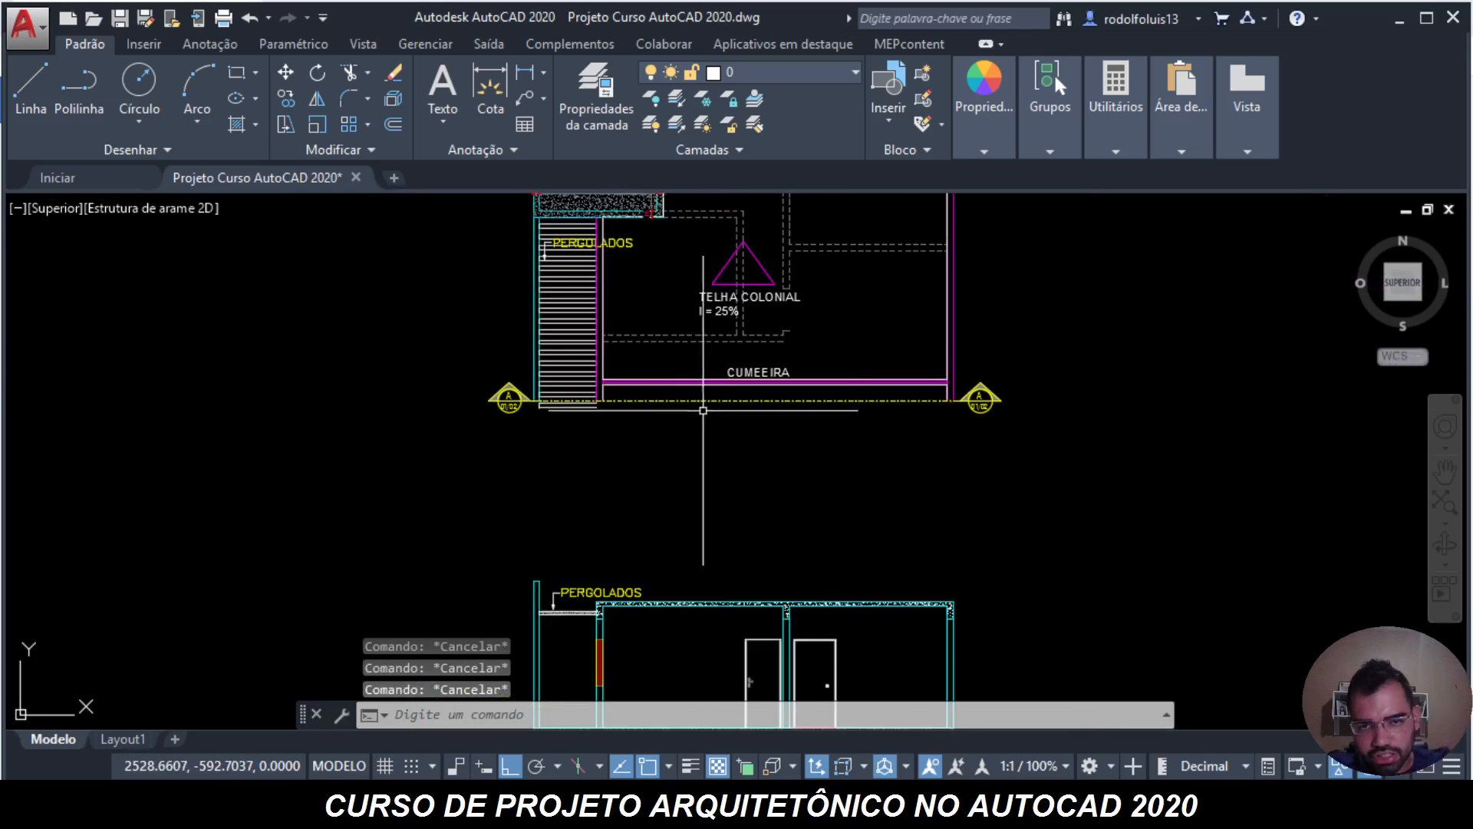
- Examine the cut roof plan, the section drawing below it and the neighbouring floor and roof plans
scroll(690, 398, "up", 2)
scroll(564, 423, "down", 4)
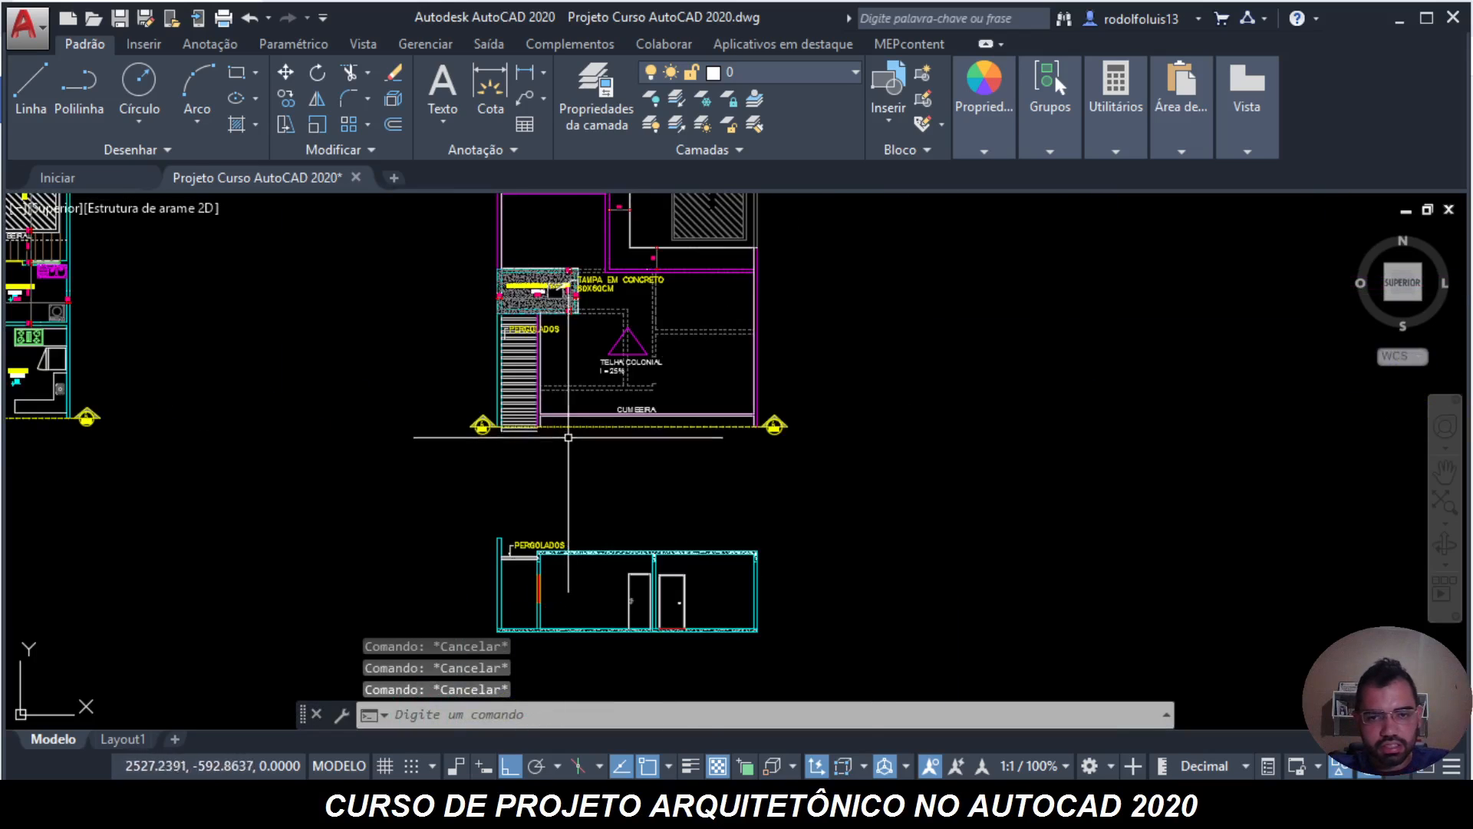
scroll(569, 438, "up", 4)
scroll(588, 444, "down", 6)
middle_click_drag(796, 461, 628, 461)
scroll(628, 461, "down", 4)
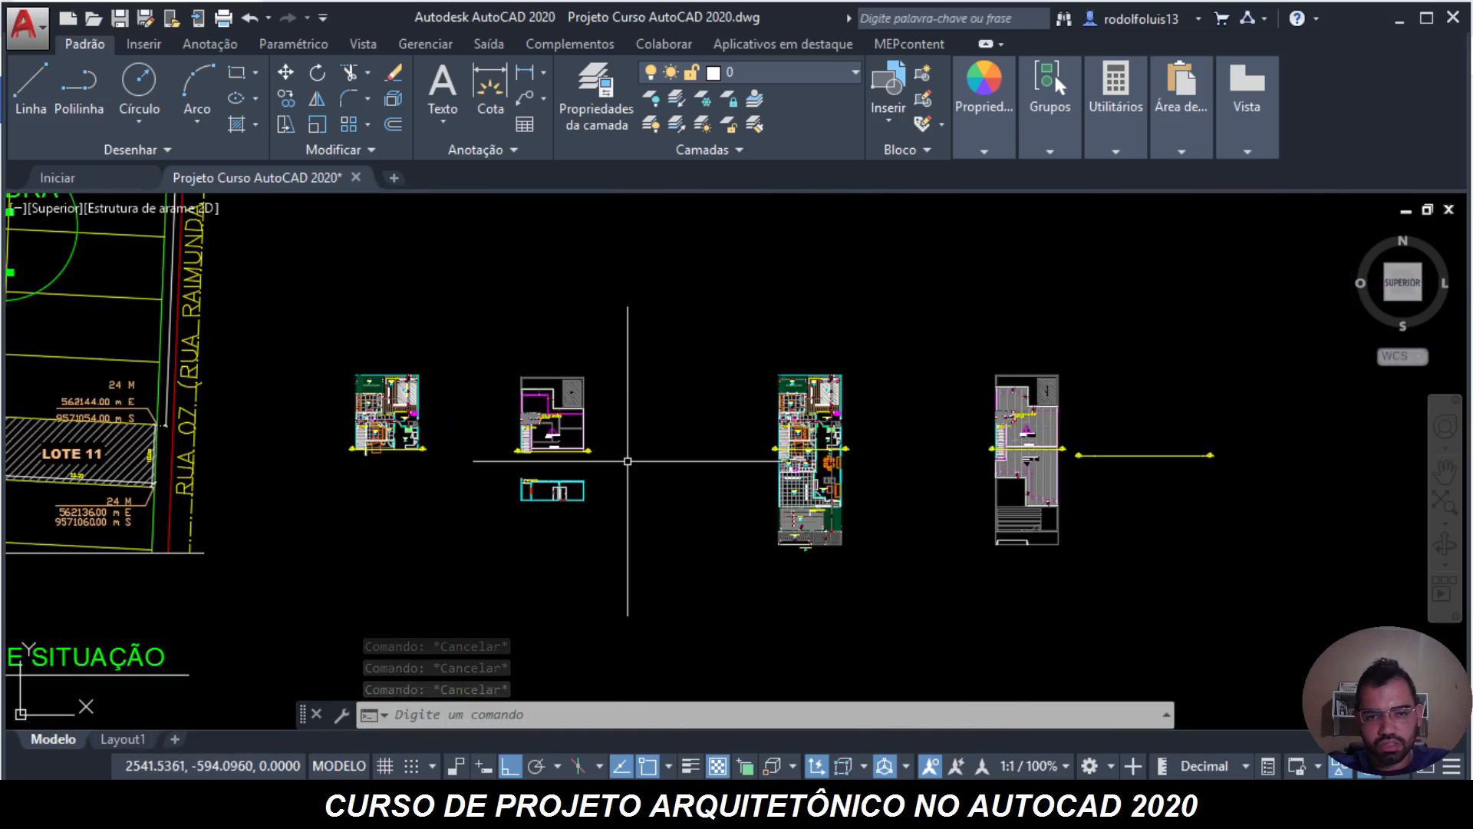
scroll(1074, 472, "up", 4)
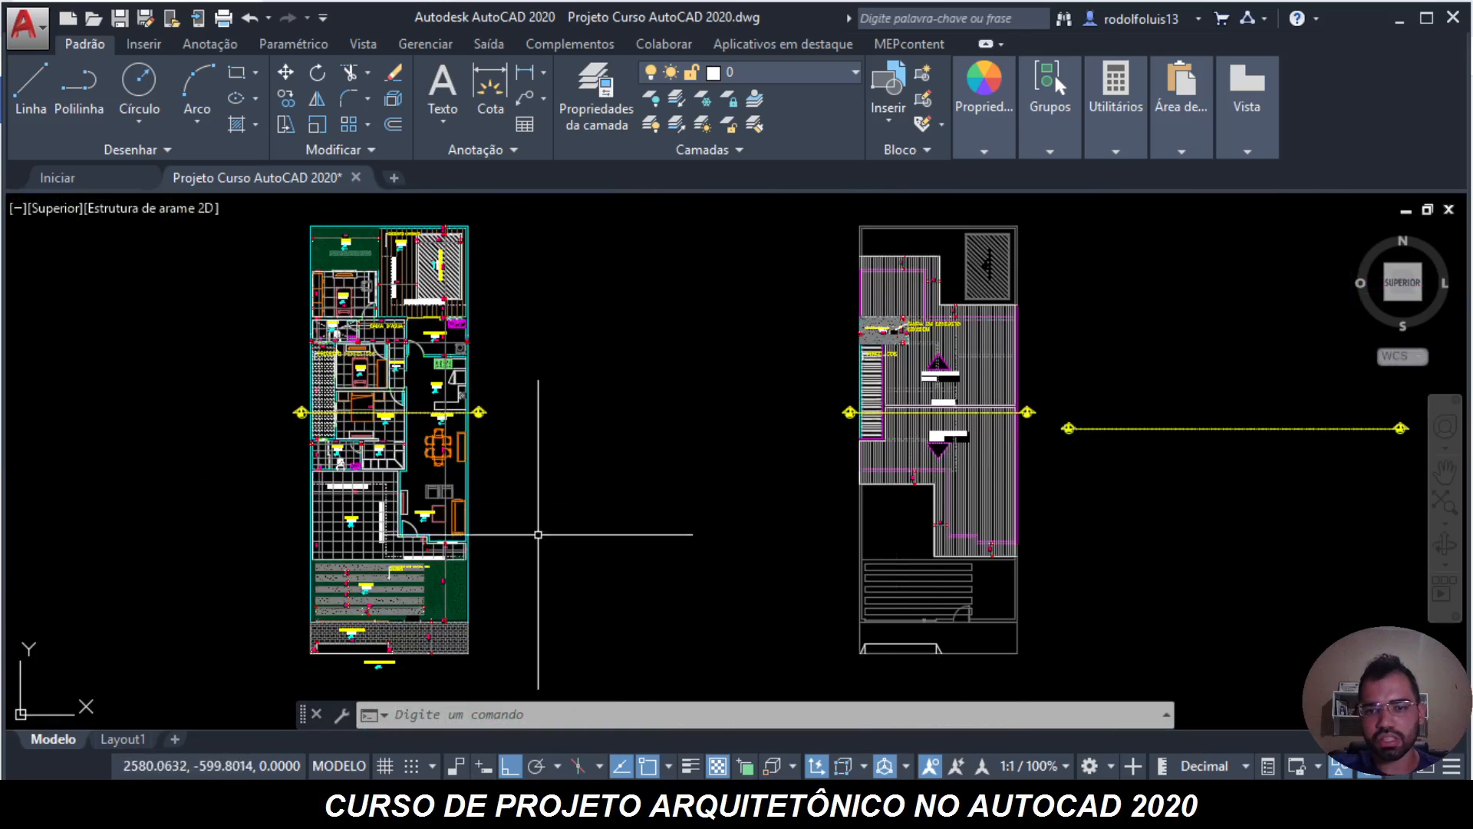
middle_click_drag(538, 534, 985, 504)
scroll(990, 502, "down", 2)
scroll(657, 448, "up", 4)
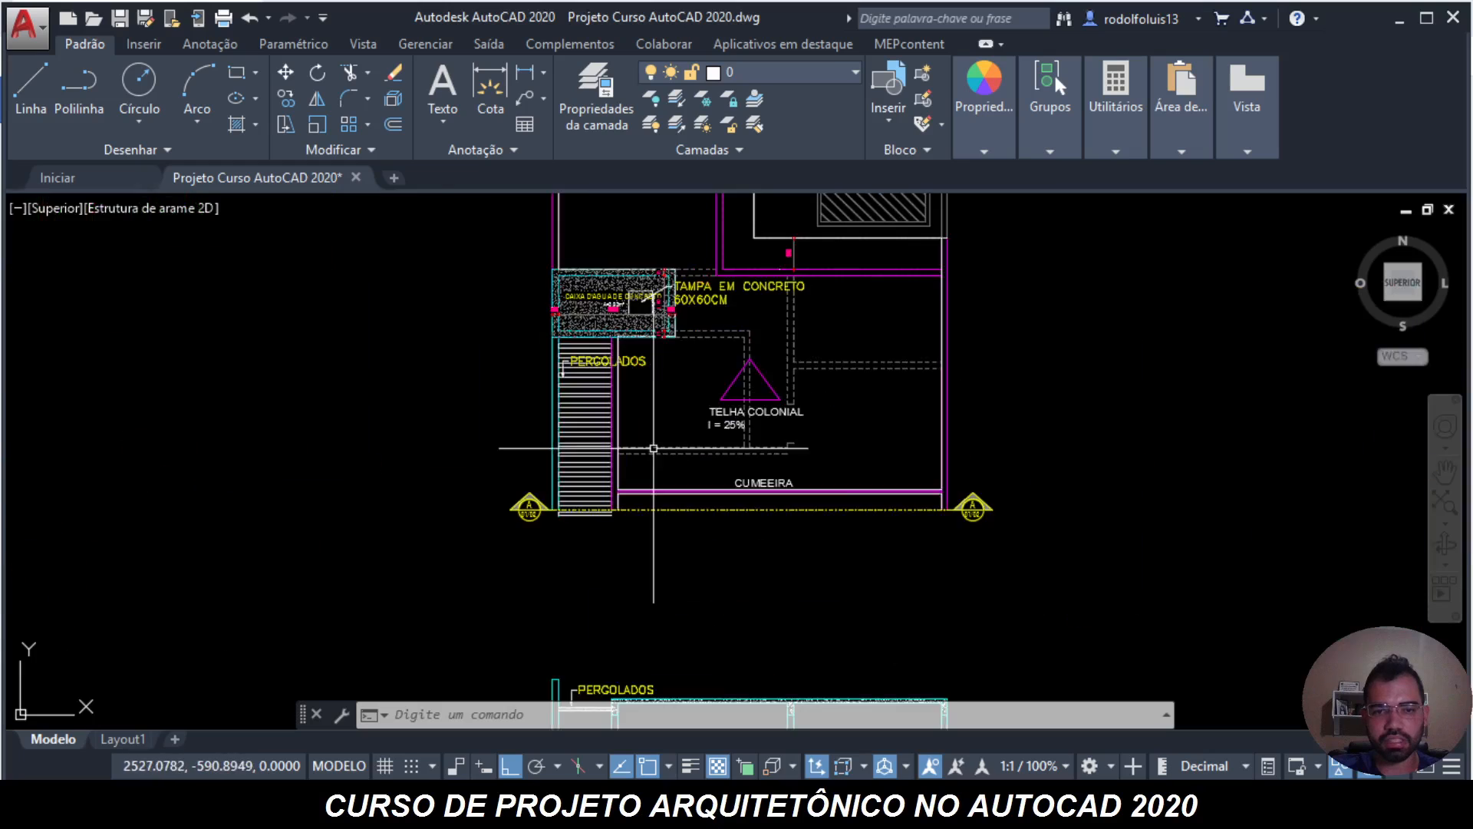
scroll(653, 449, "down", 4)
scroll(637, 486, "up", 4)
scroll(628, 578, "up", 3)
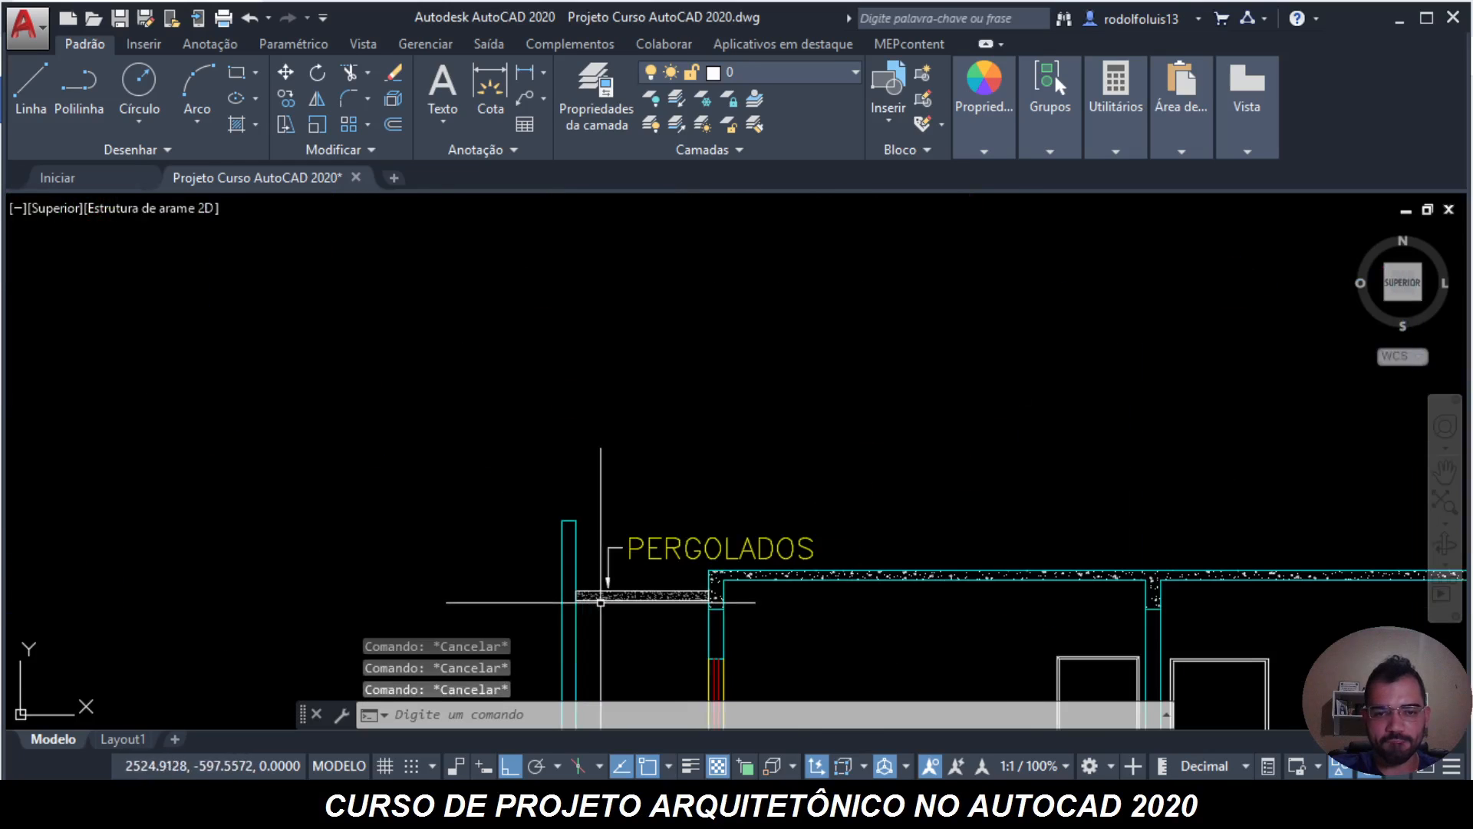
type("l")
key("Return")
scroll(699, 570, "up", 4)
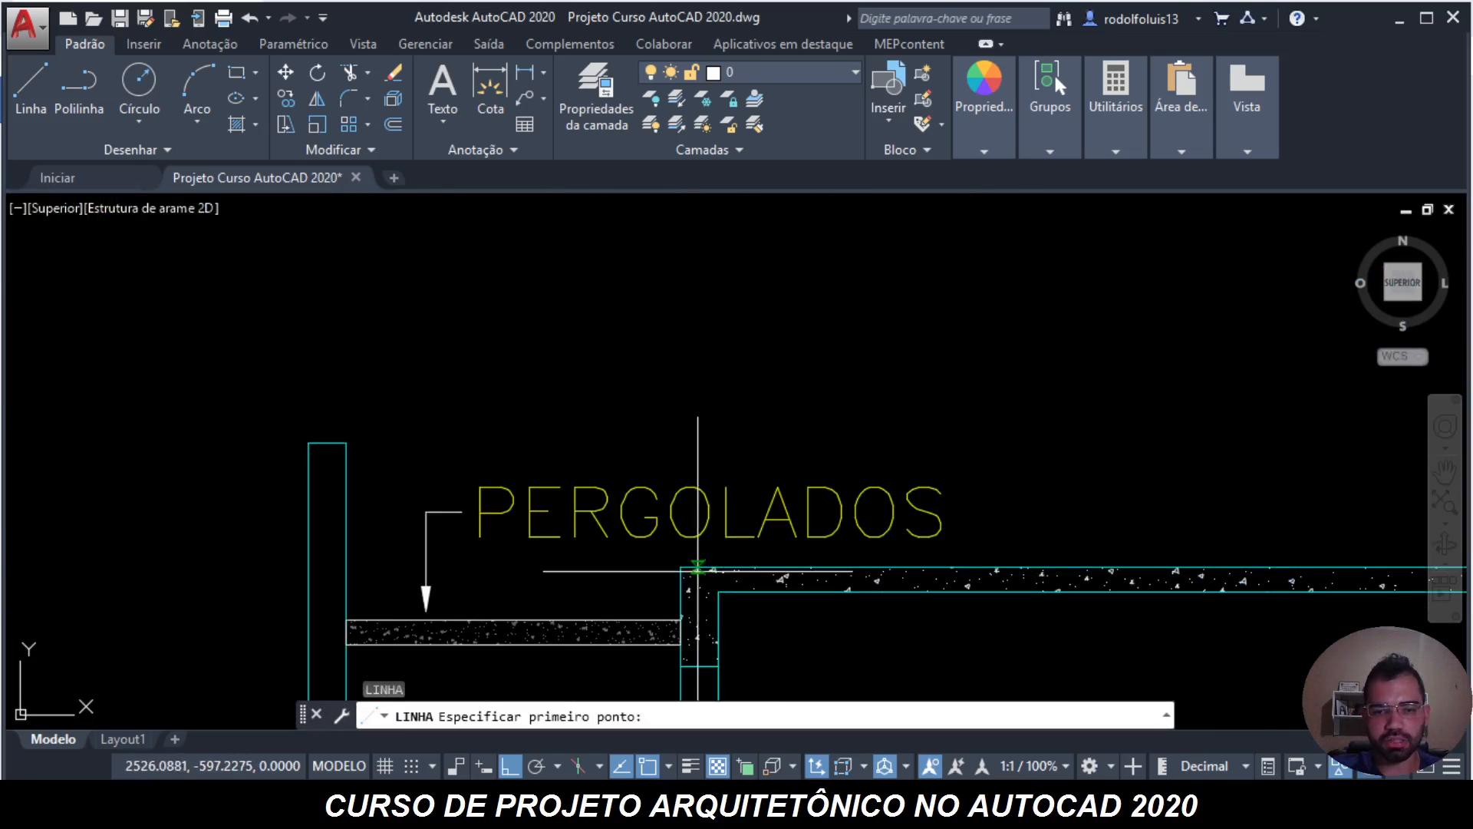
scroll(681, 567, "down", 6)
scroll(690, 253, "up", 6)
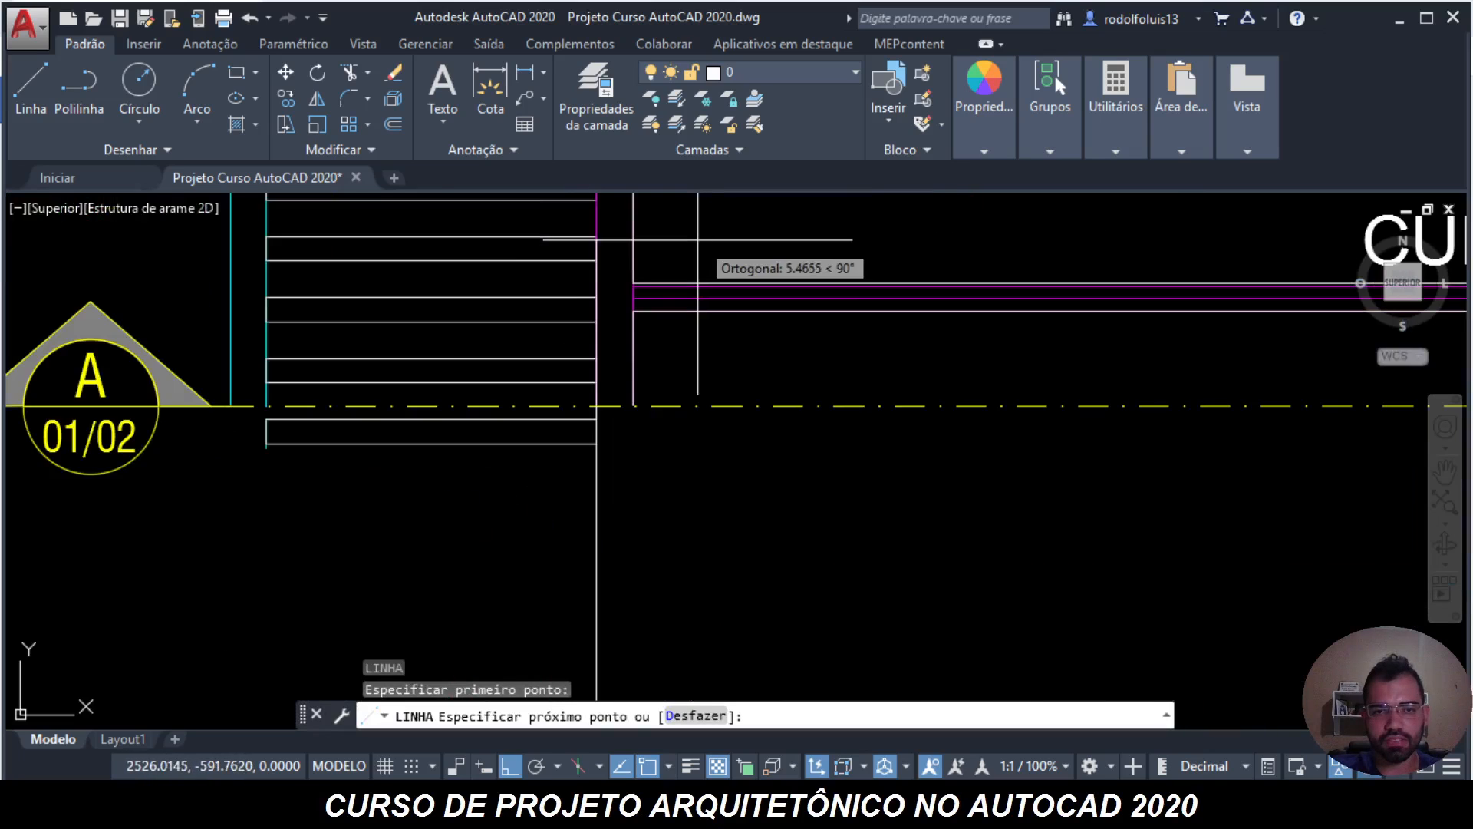
scroll(543, 375, "down", 3)
middle_click_drag(1369, 422, 1033, 402)
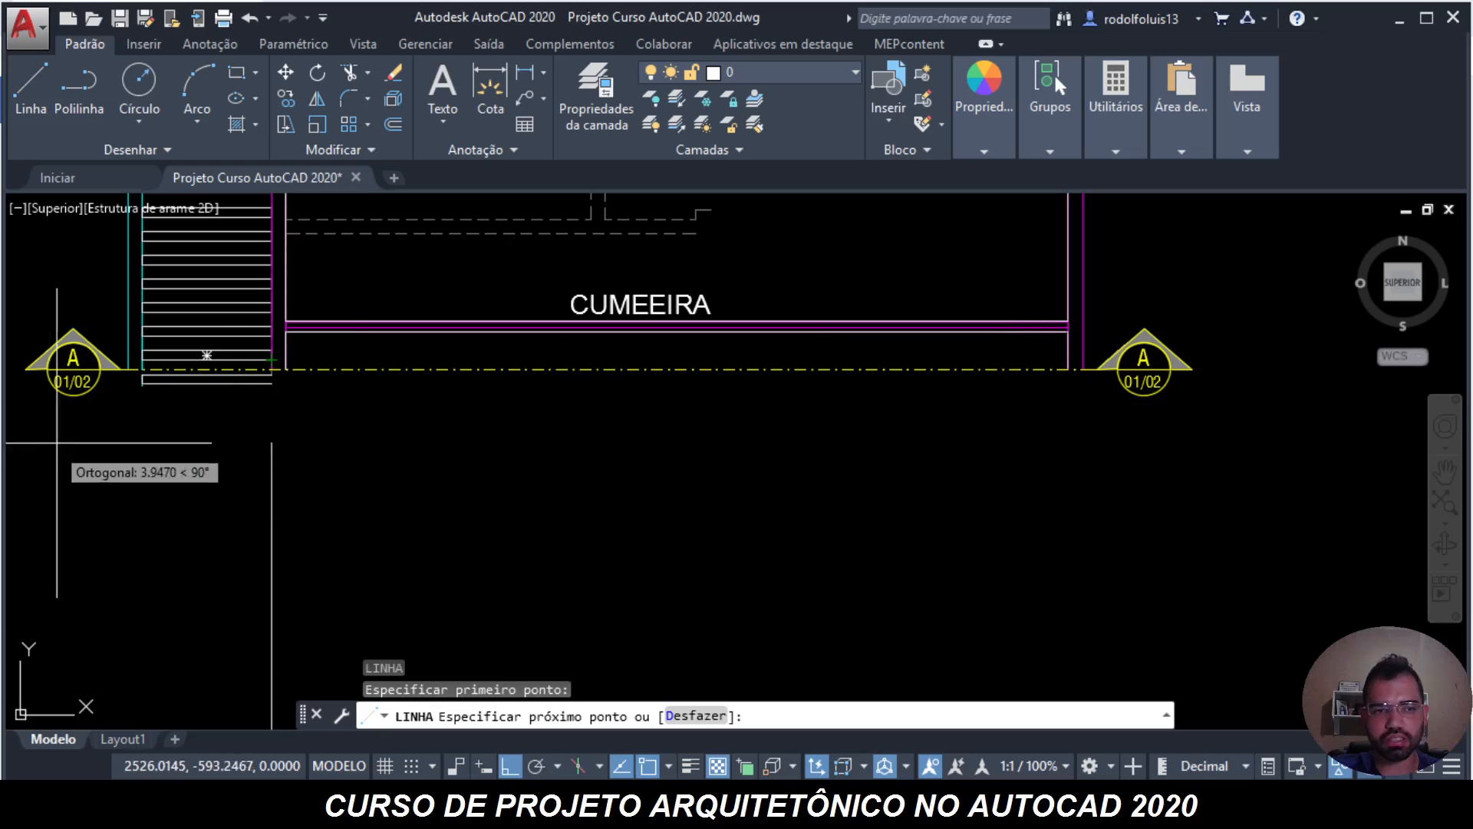
scroll(206, 356, "down", 6)
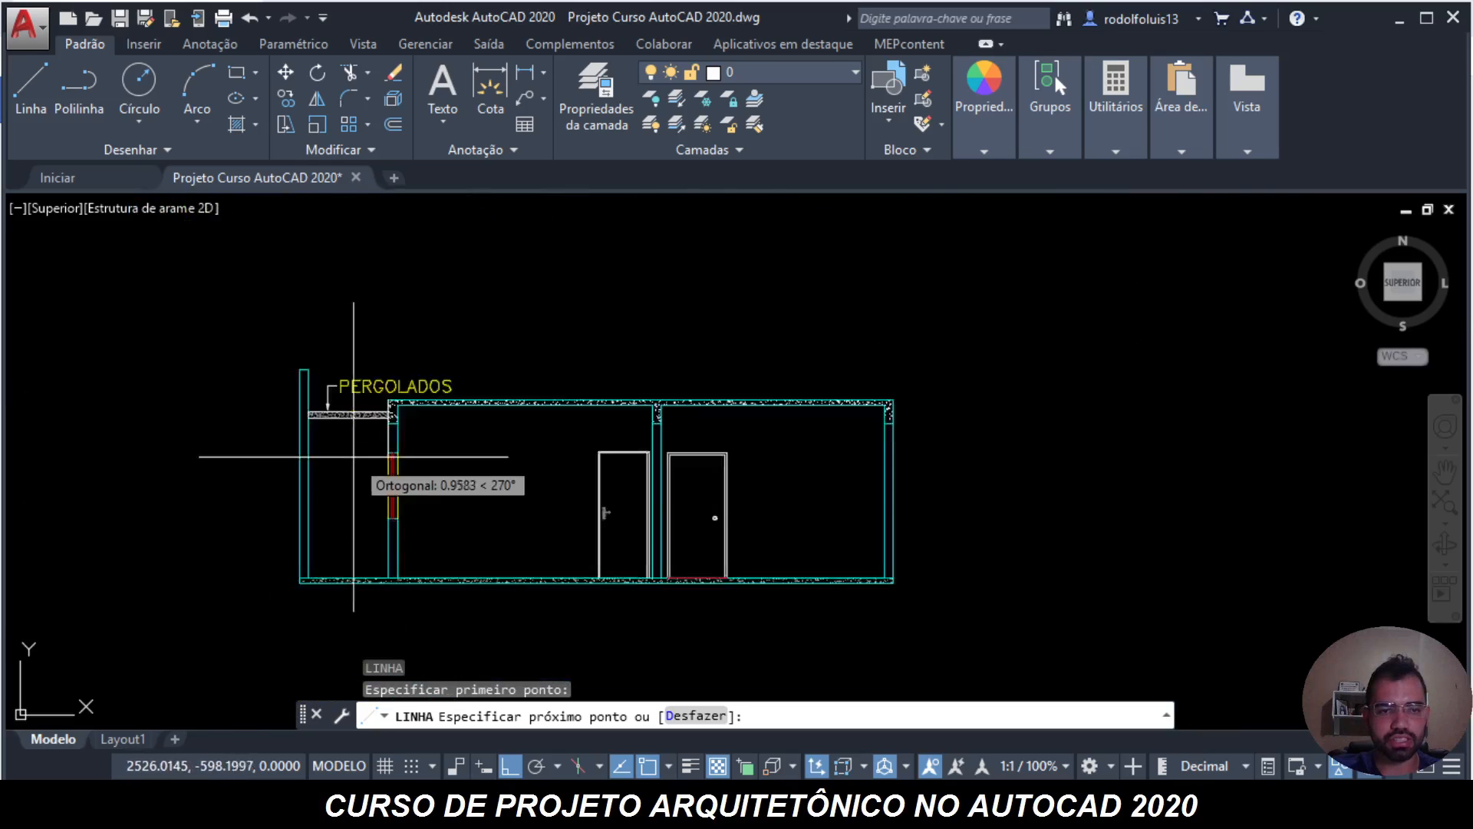
scroll(411, 444, "up", 5)
scroll(345, 537, "down", 4)
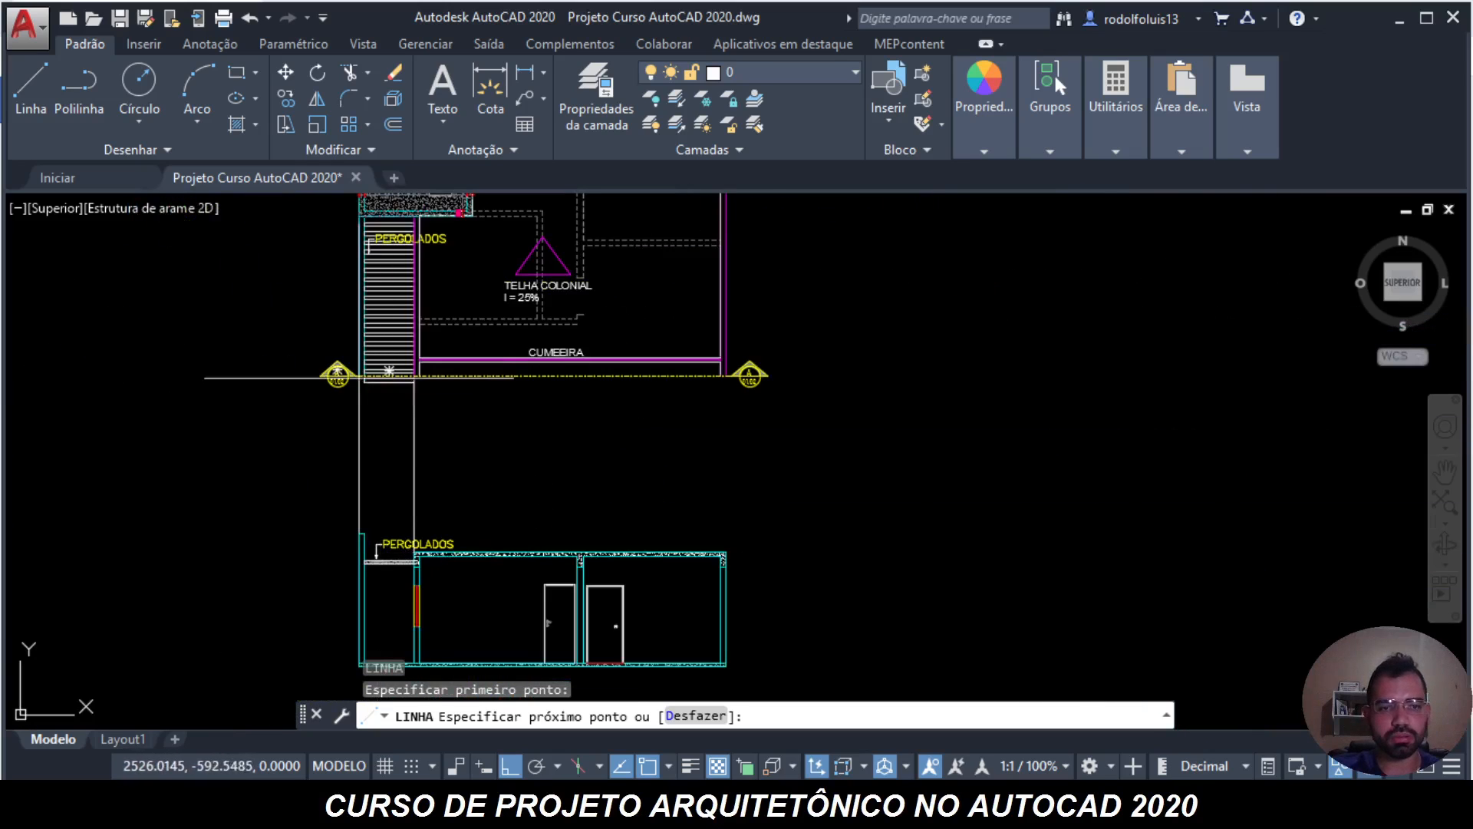
scroll(362, 326, "up", 5)
scroll(413, 345, "down", 4)
scroll(538, 384, "up", 5)
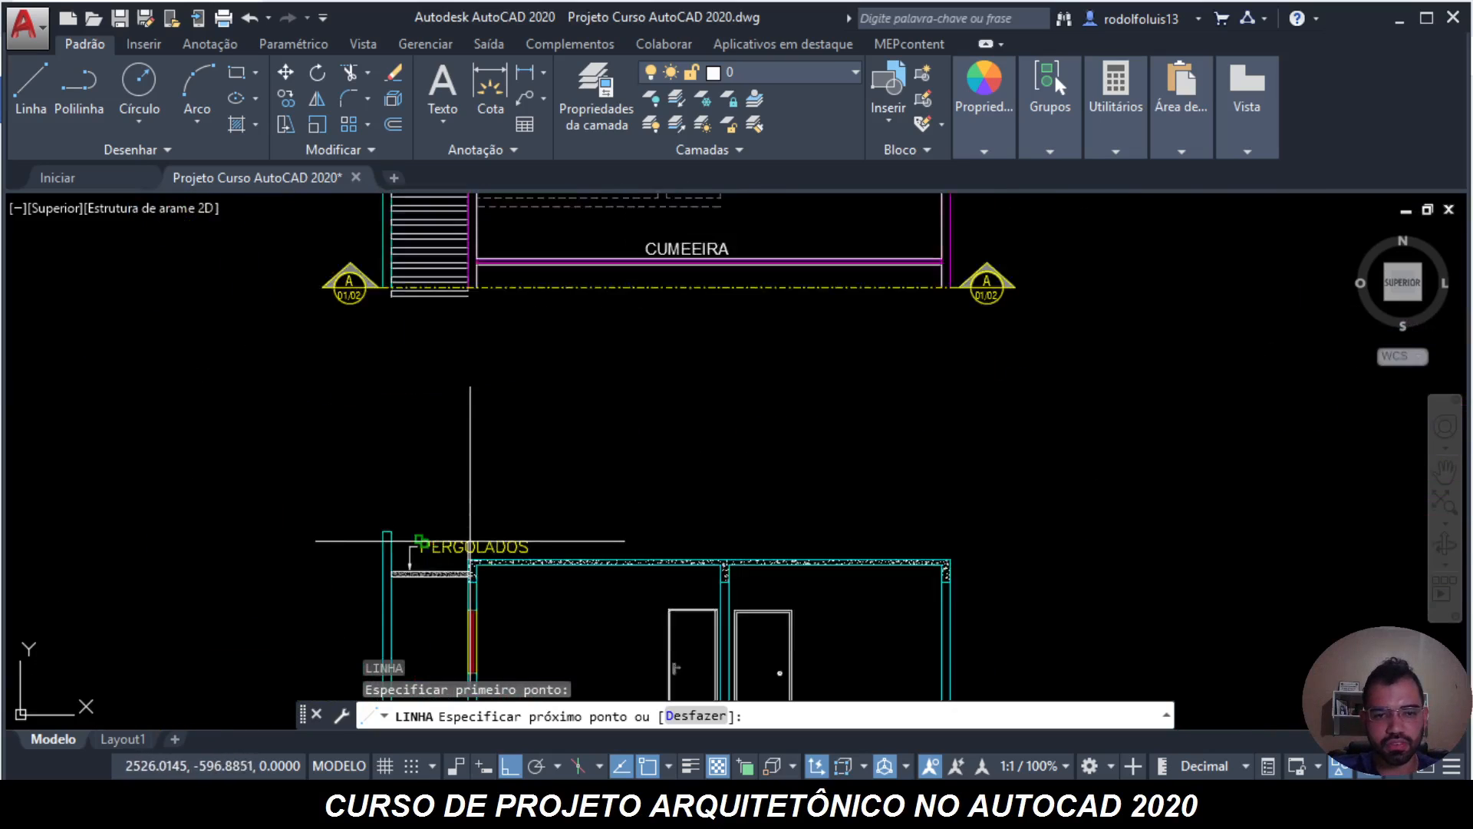
key("Escape")
key("Escape")
key("Escape")
- Make PAREDE the current layer and draw a vertical line about 1.5 units up from the slab's outer corner beside the pergola
left_click(752, 72)
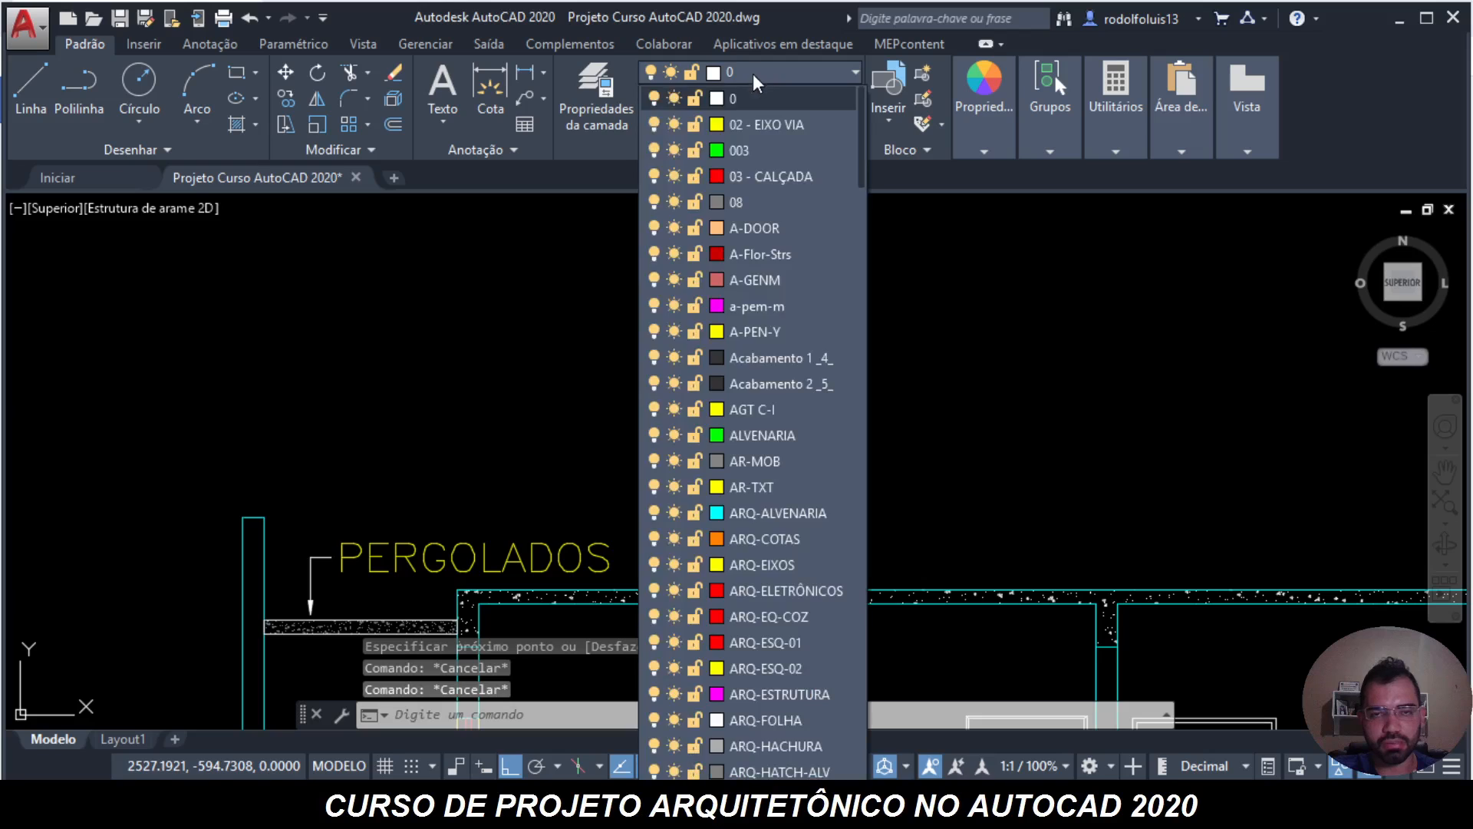
scroll(753, 468, "down", 4)
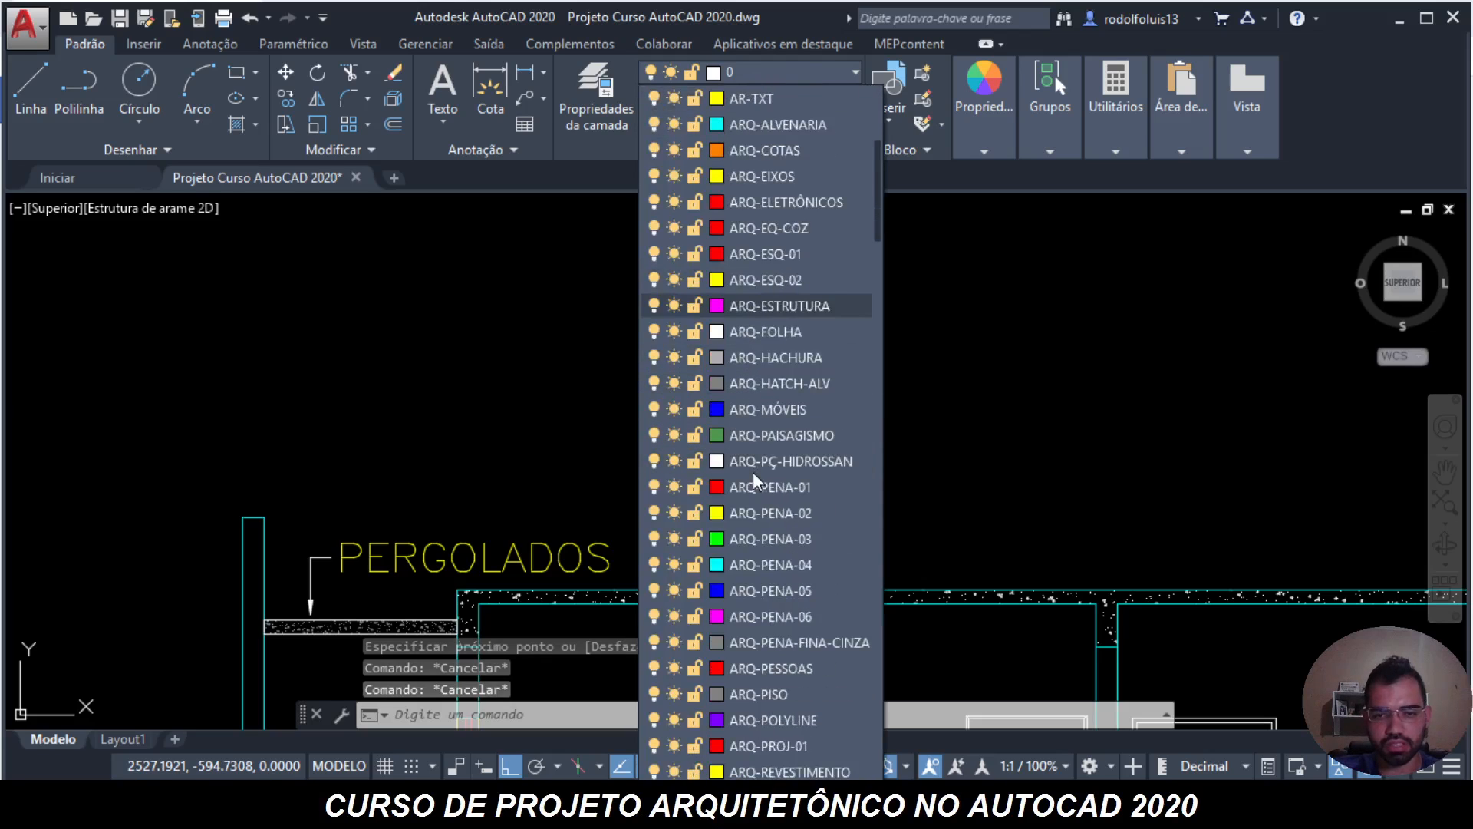
scroll(753, 476, "down", 10)
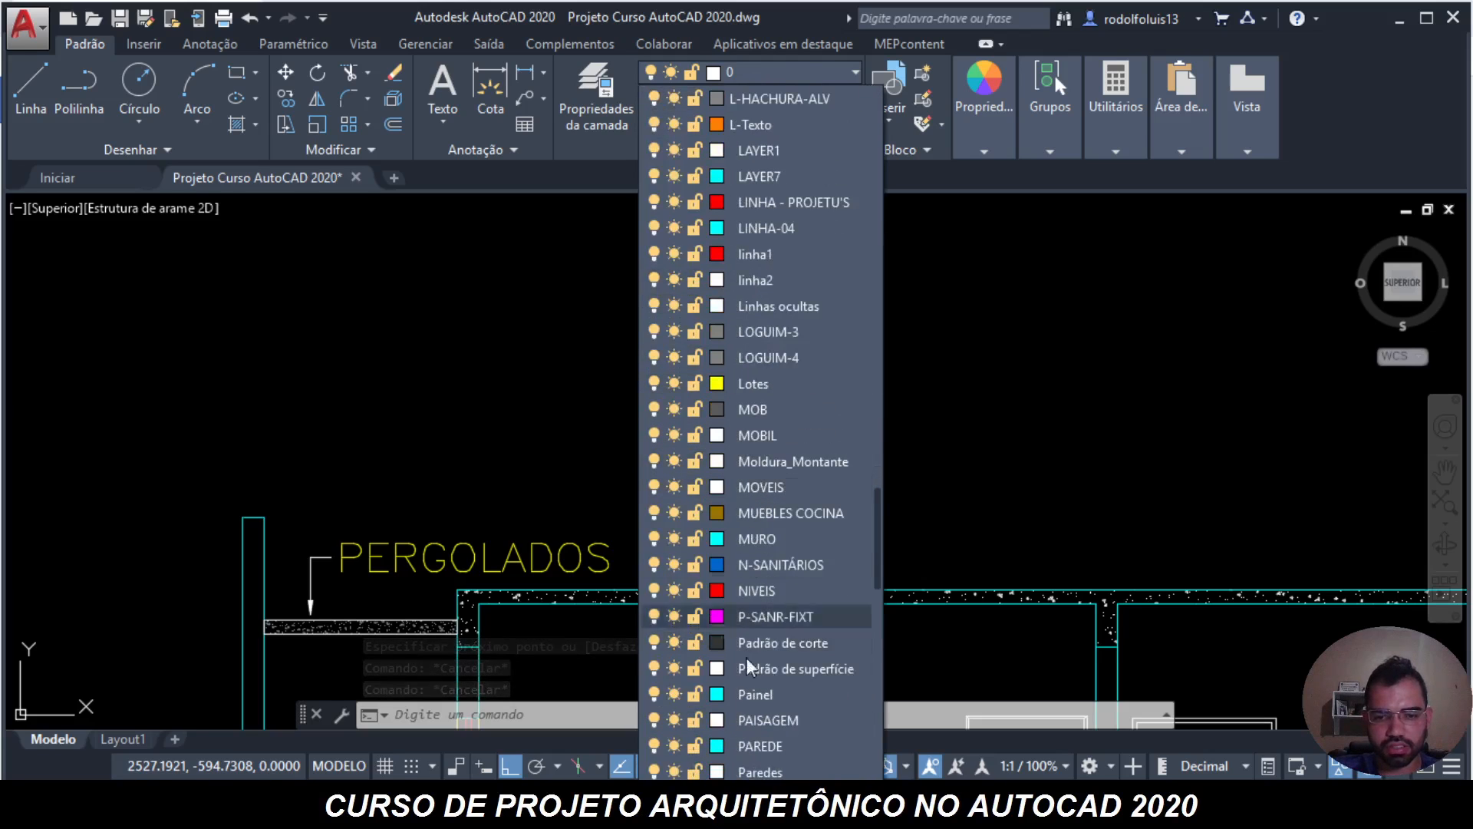
left_click(763, 741)
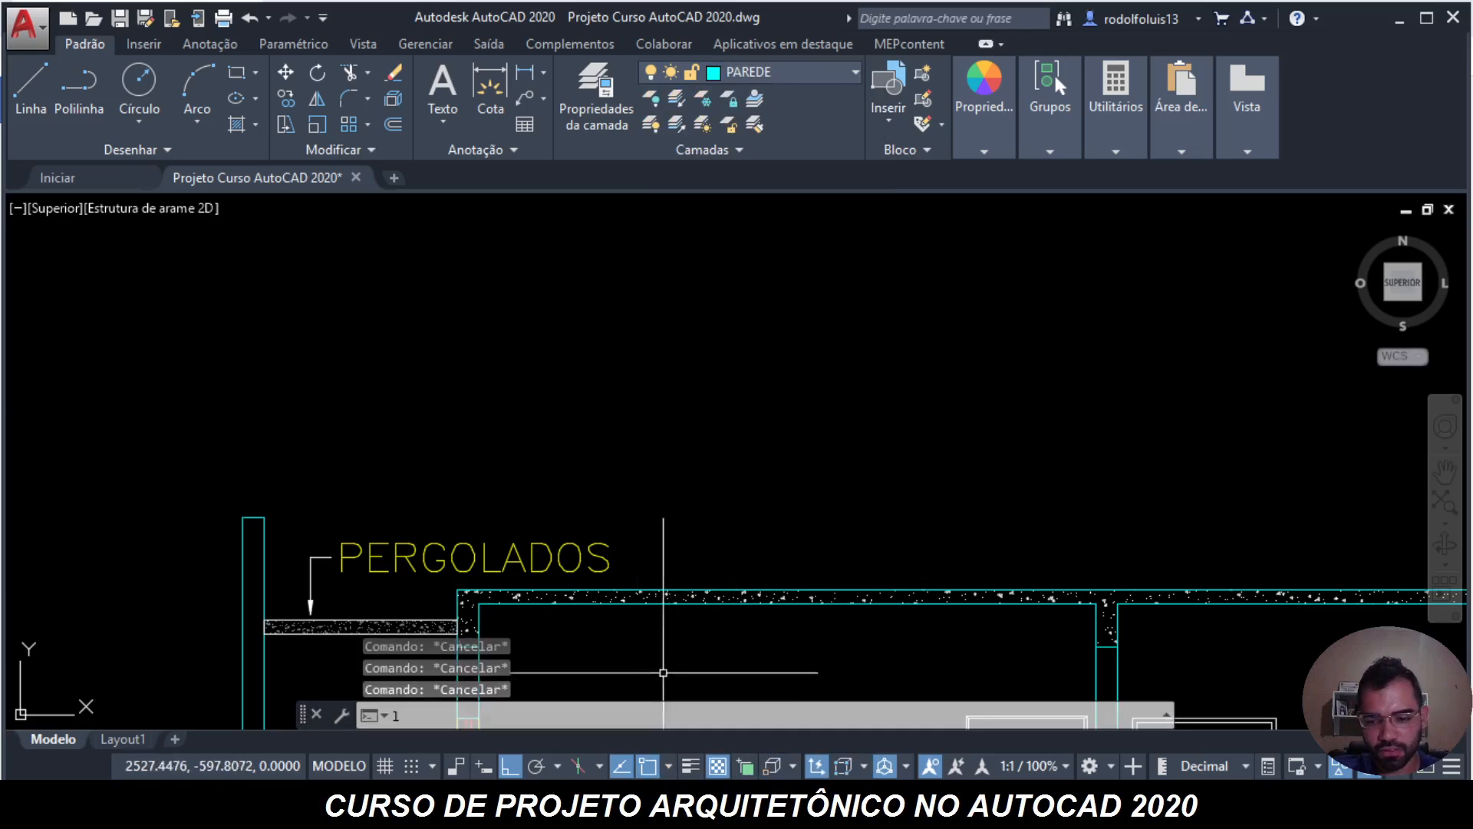
key("l")
key("Return")
left_click(457, 590)
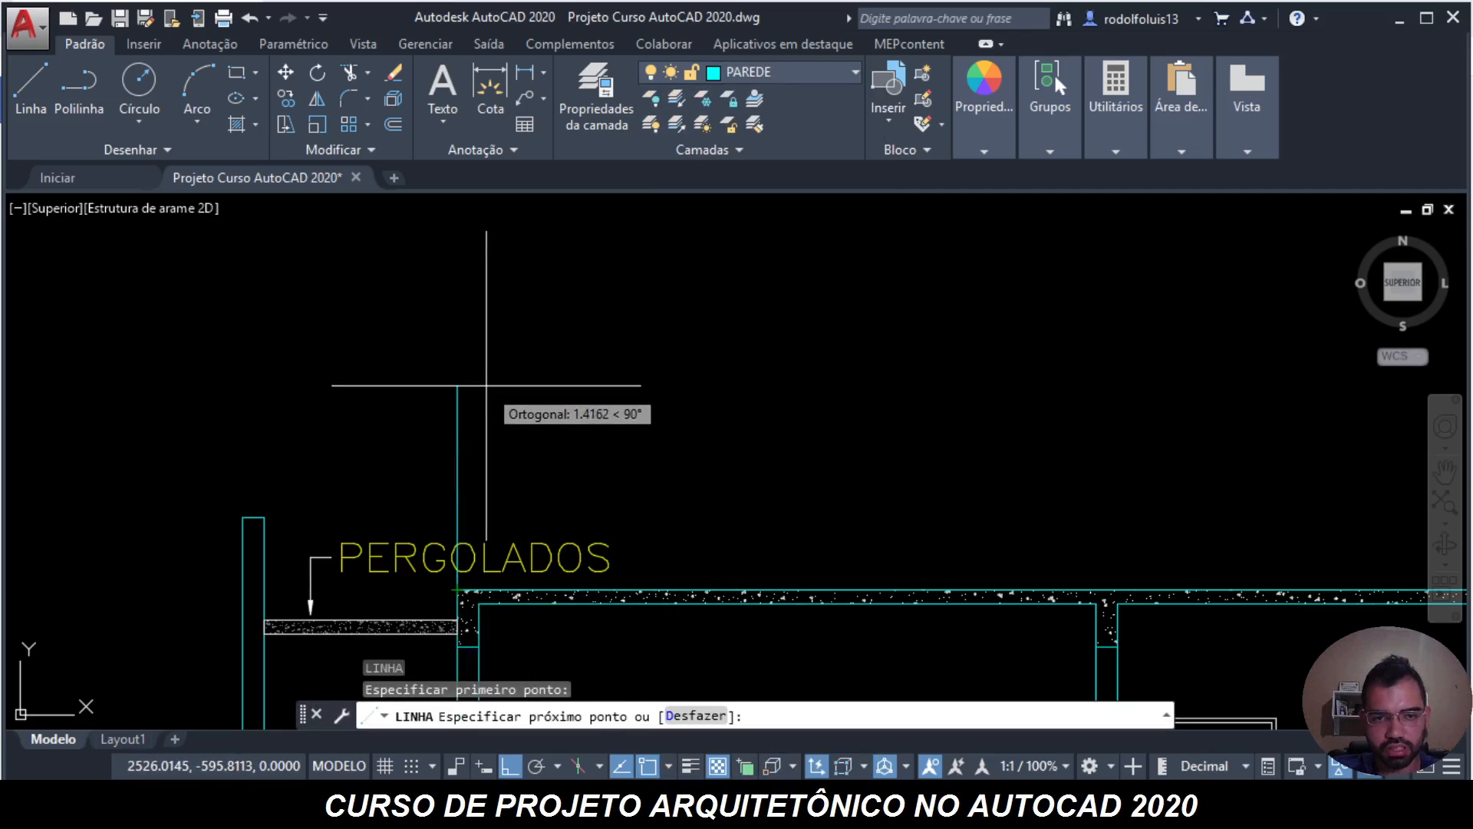
key("Escape")
- Draw a parallel vertical line up from the slab top at the inner face of the pergola-side wall, matching the first line's height
key("Return")
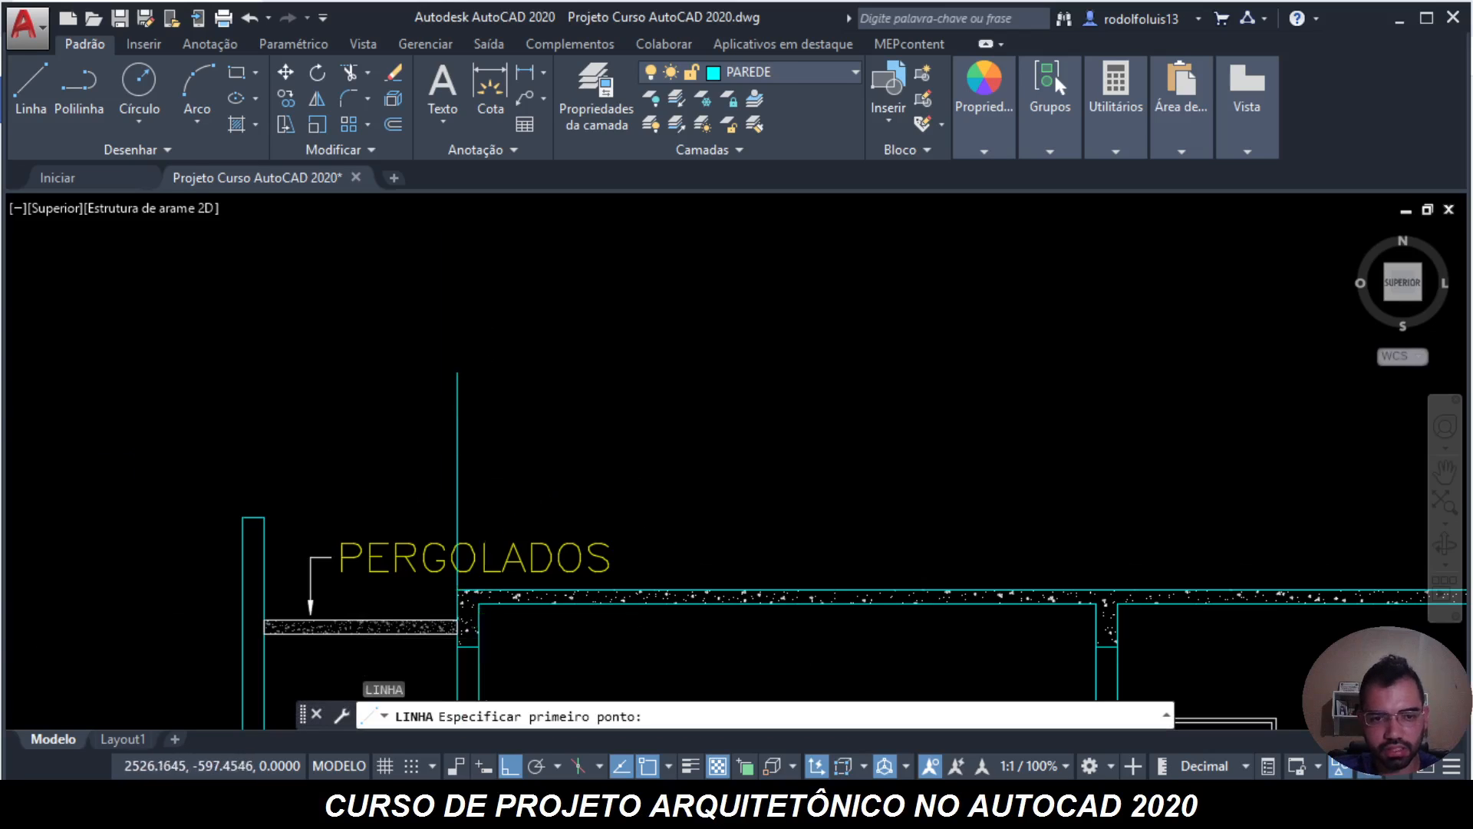
scroll(472, 598, "up", 5)
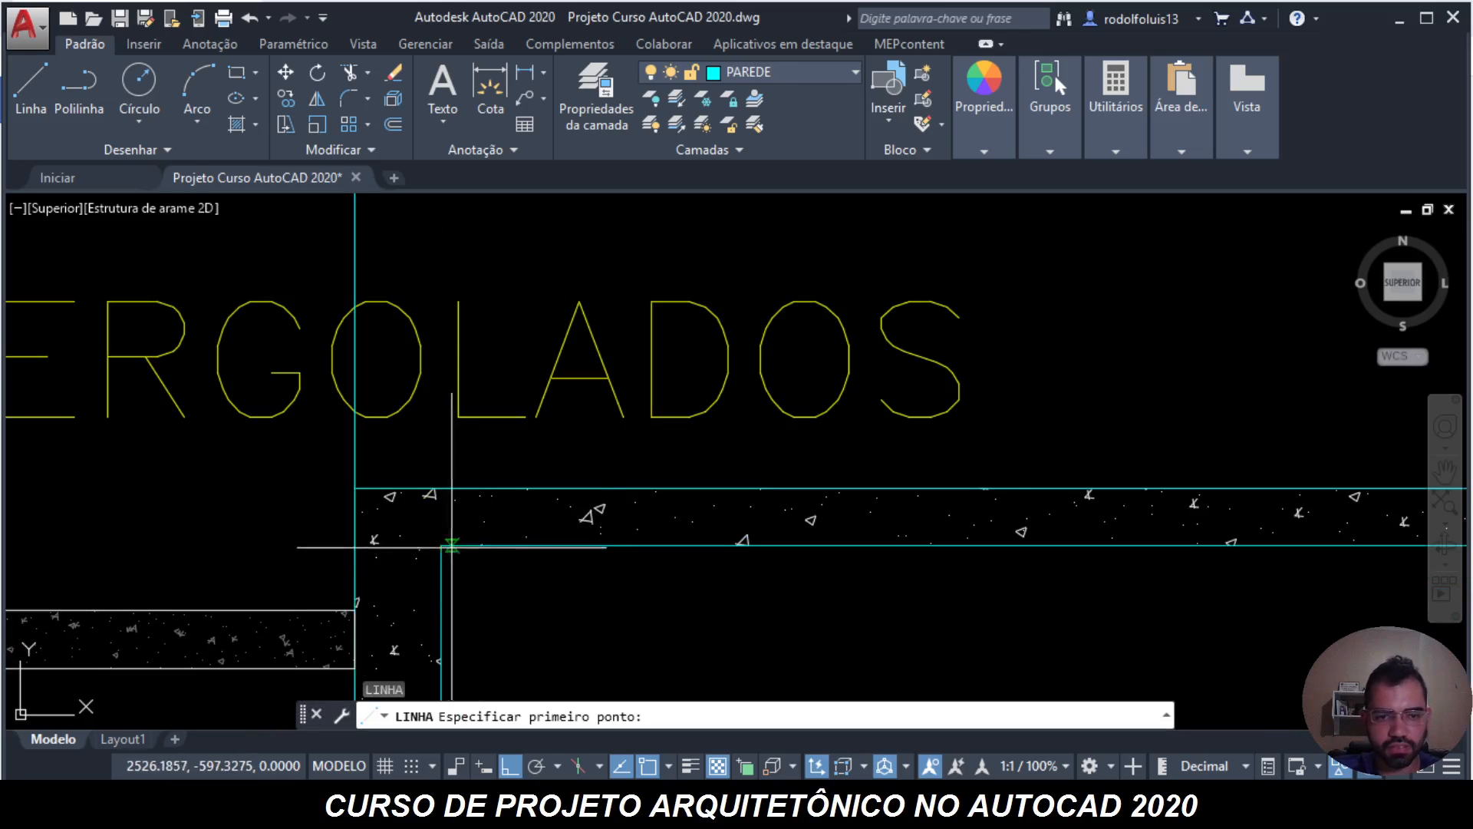
left_click(440, 488)
scroll(441, 504, "down", 4)
scroll(443, 396, "up", 3)
left_click(440, 294)
key("Escape")
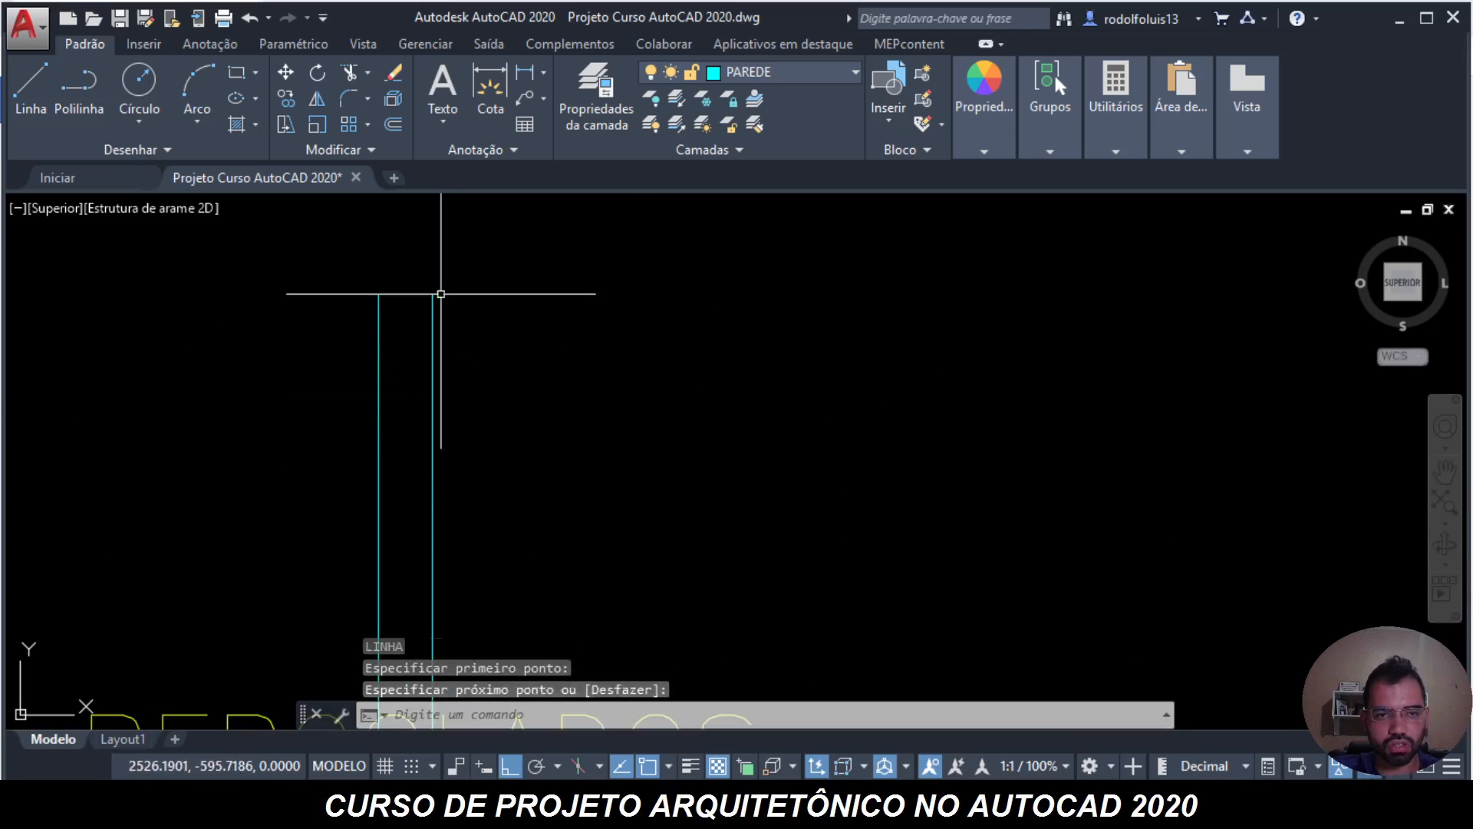
- Draw a vertical line about 1.5 units up from the slab's outer corner at the end opposite the pergola
scroll(441, 294, "down", 4)
type("l")
key("Return")
scroll(740, 380, "up", 4)
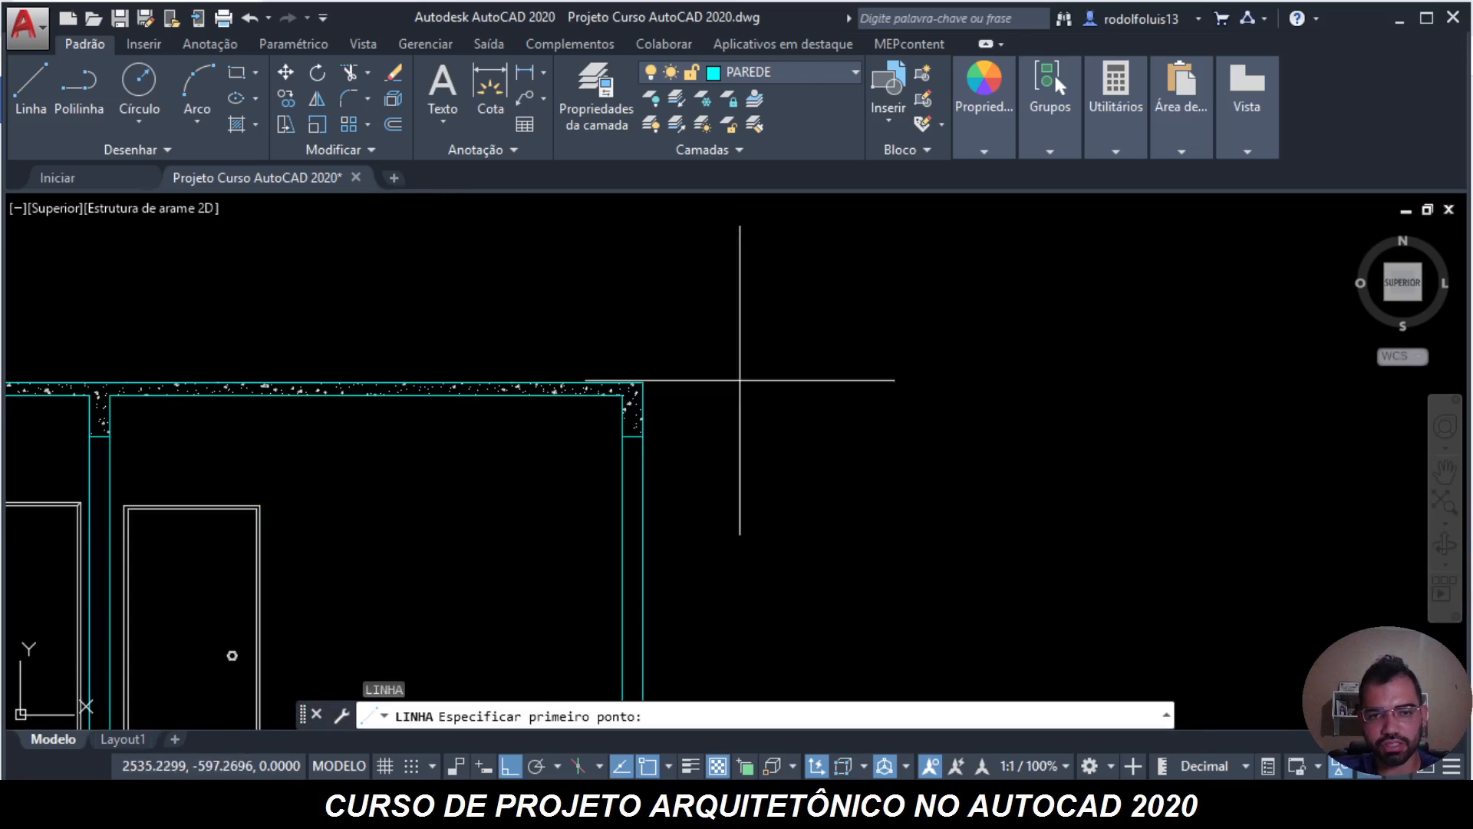
left_click(642, 381)
scroll(668, 369, "down", 4)
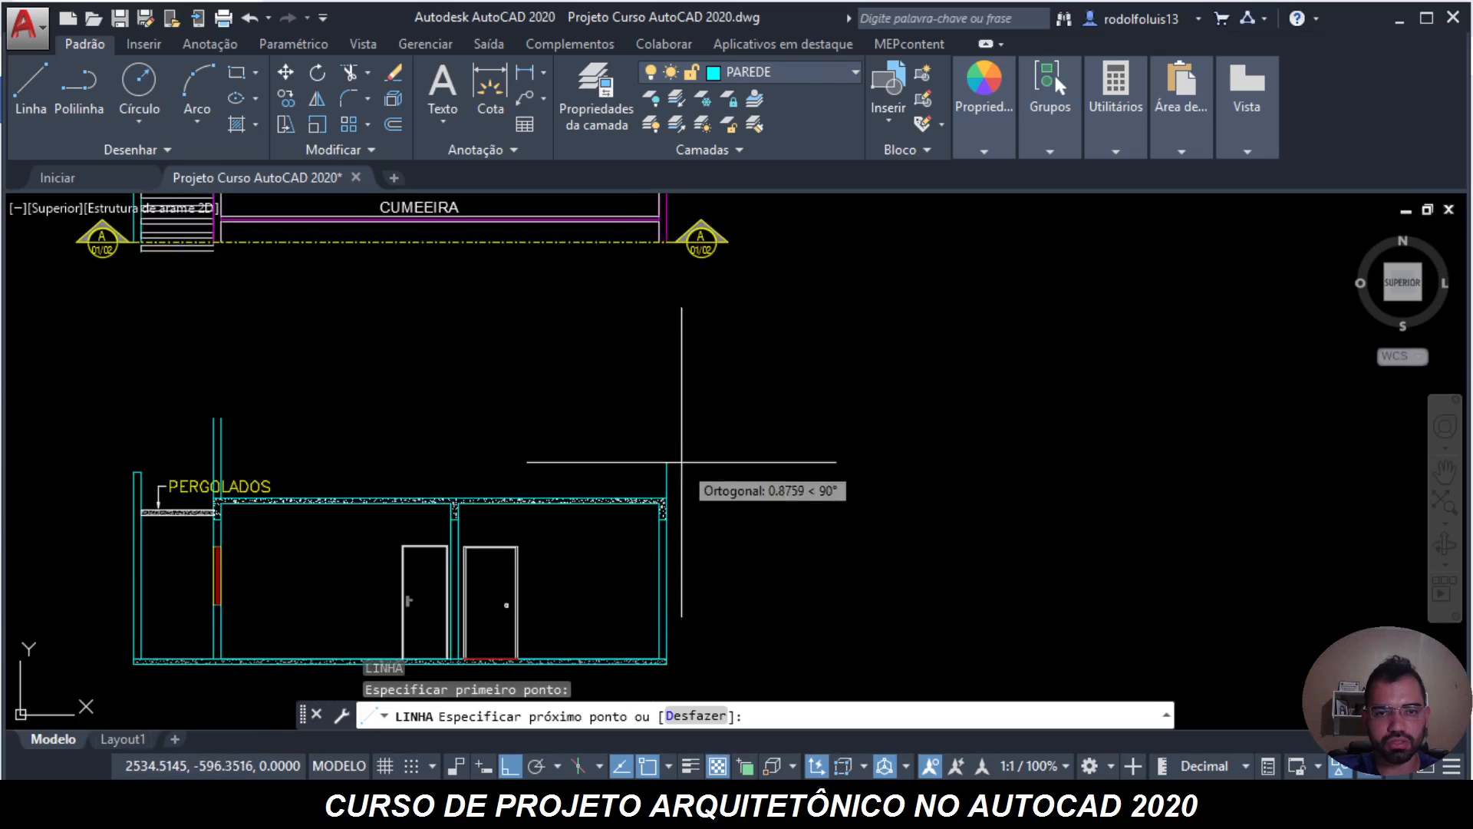
scroll(681, 462, "up", 4)
scroll(669, 364, "down", 4)
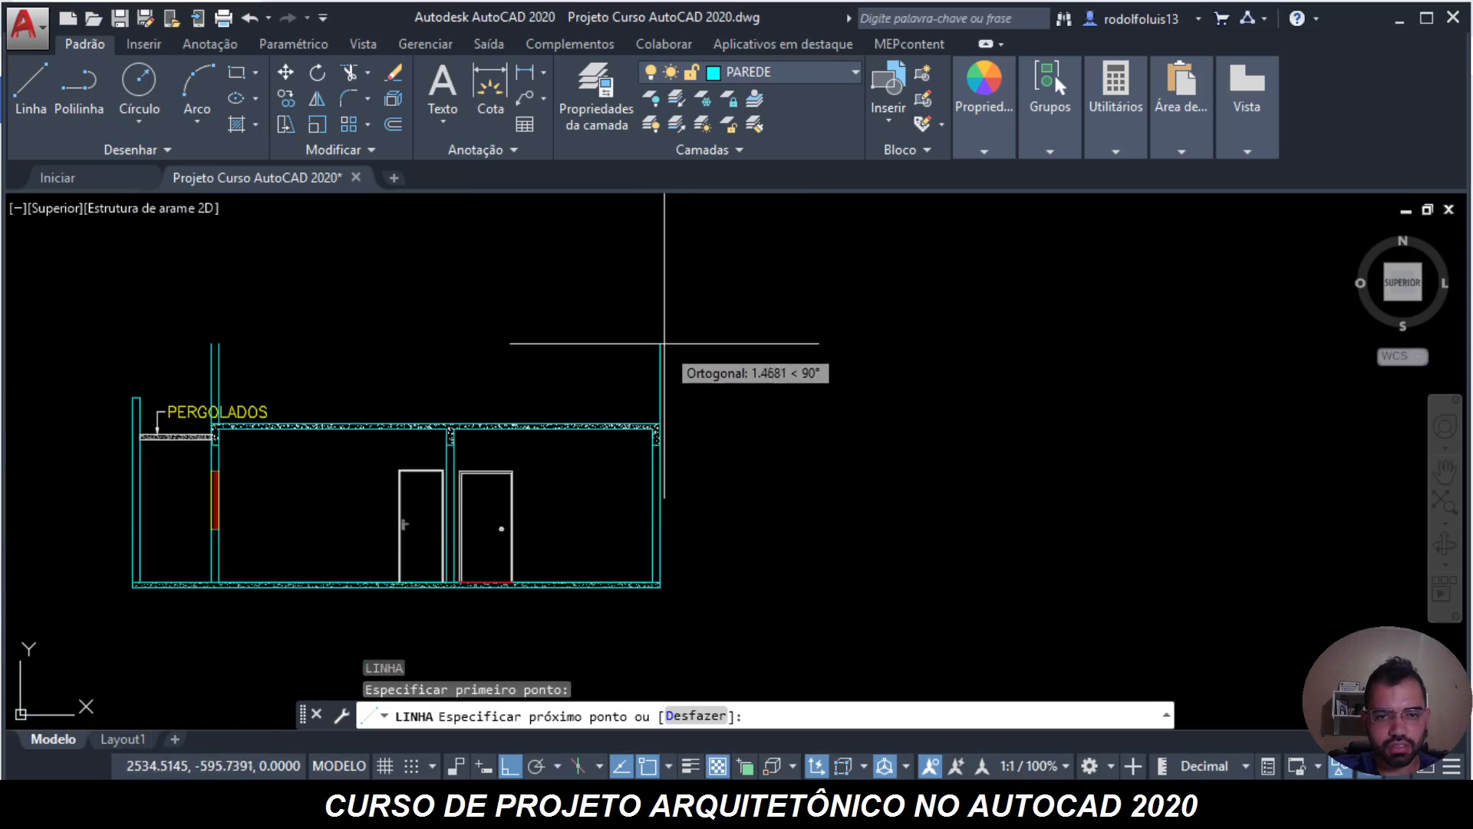
left_click(665, 343)
key("Escape")
key("Escape")
type("l")
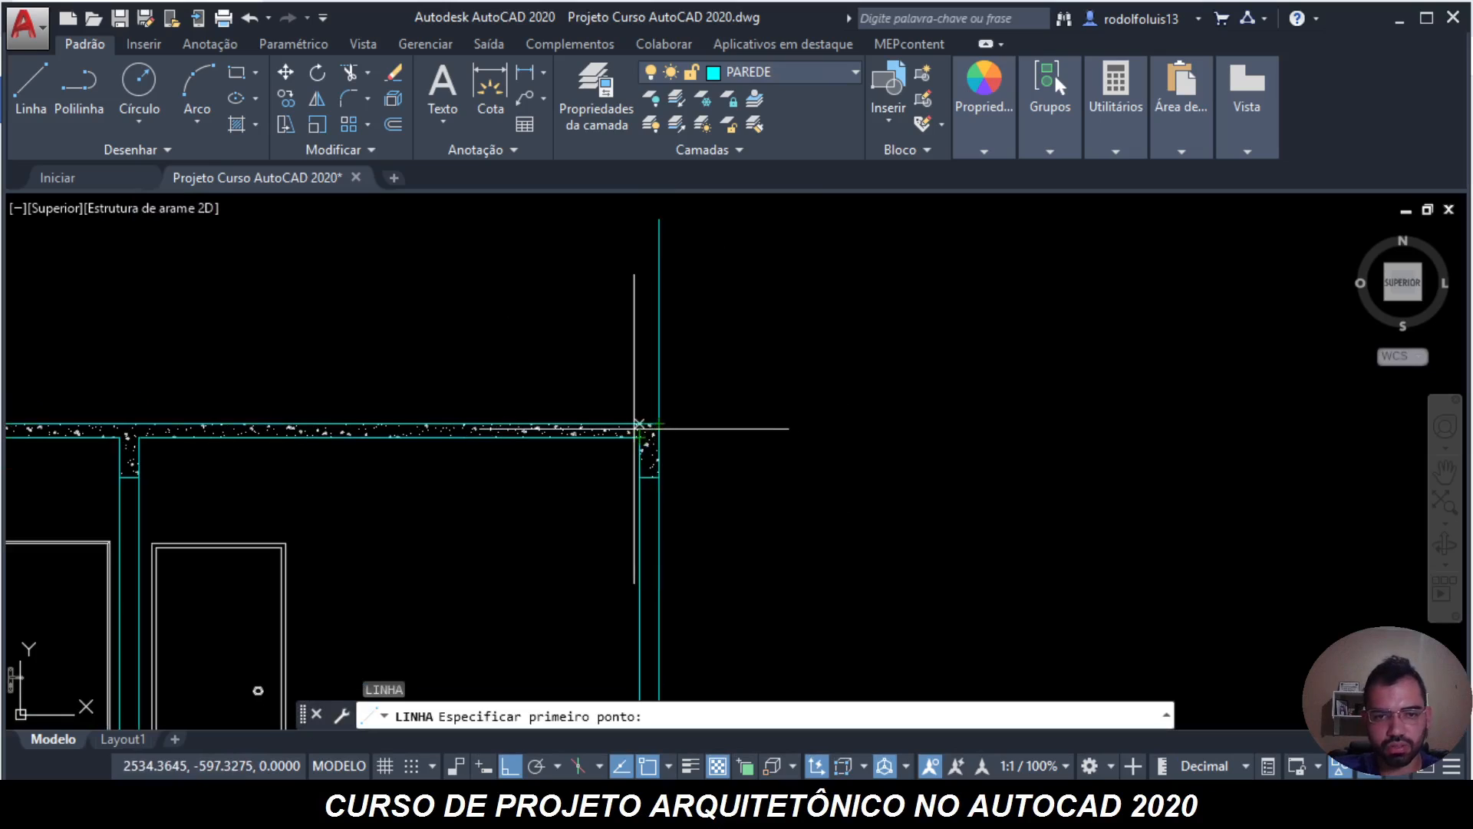
scroll(637, 426, "up", 4)
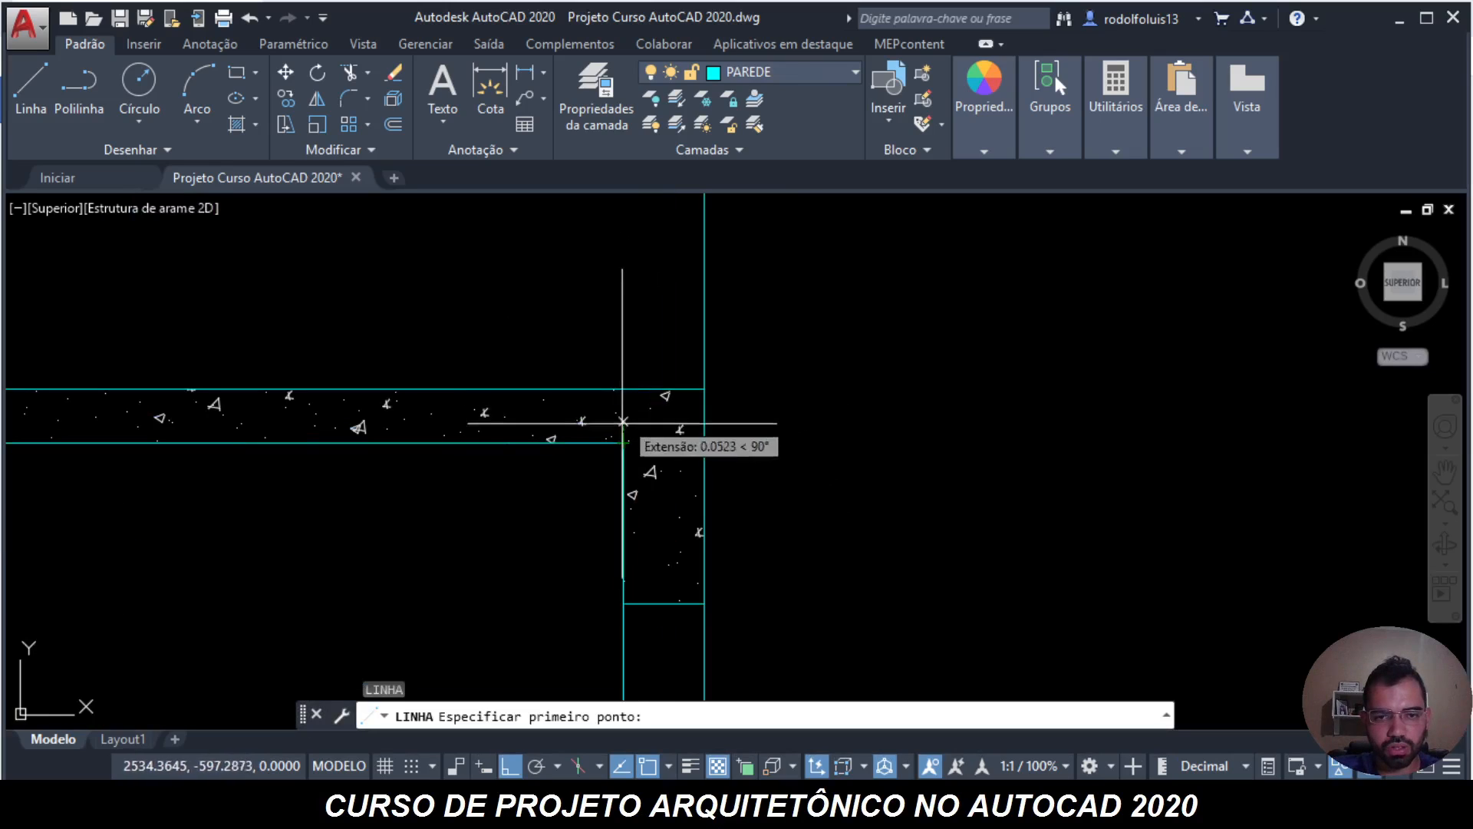
left_click(623, 396)
scroll(625, 415, "up", 5)
key("Escape")
key("Escape")
key("Escape")
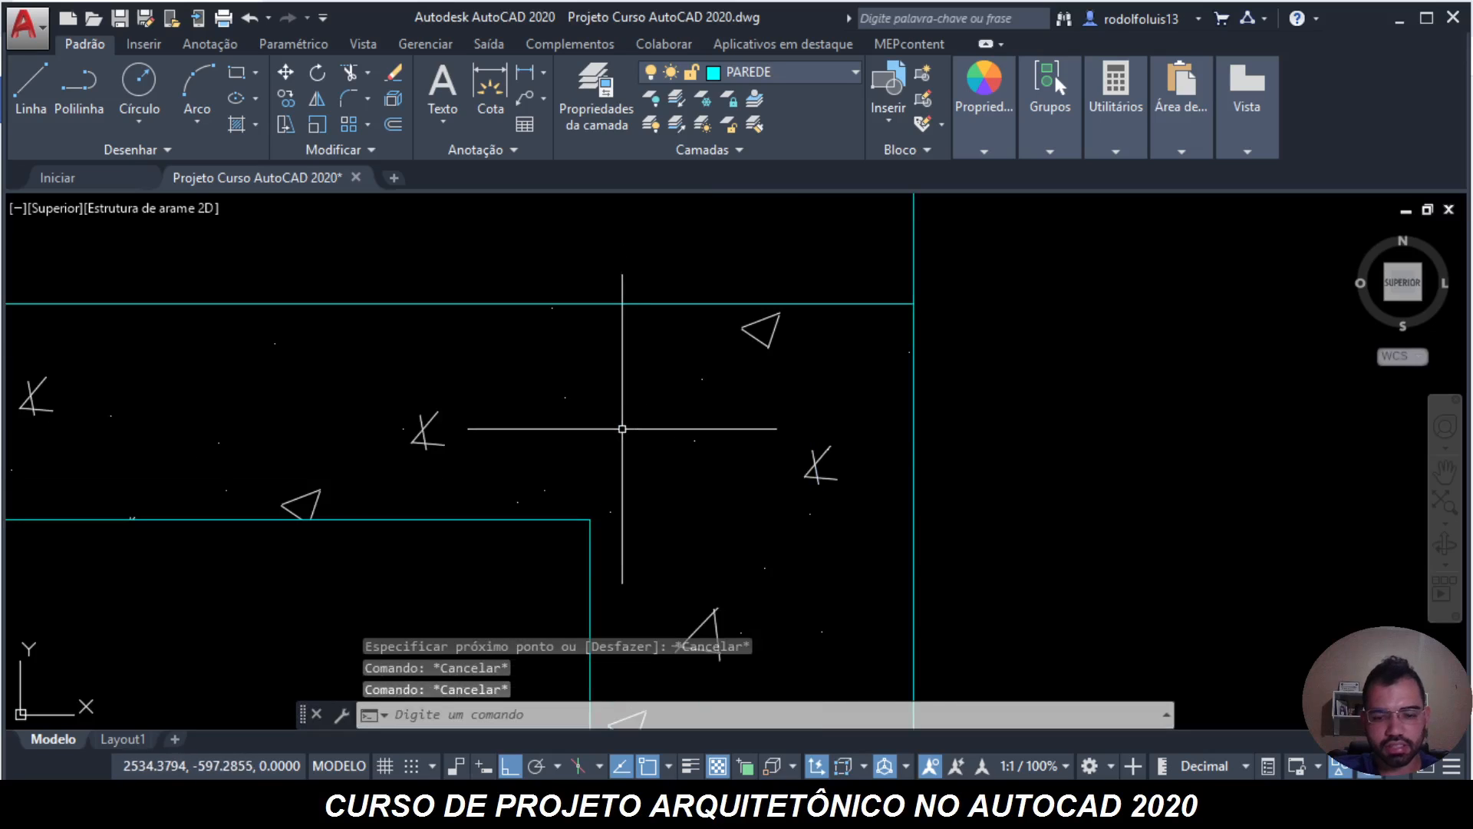
- Draw a vertical line up from the slab top at the far wall's inner face, about as high as its outer line
key("Return")
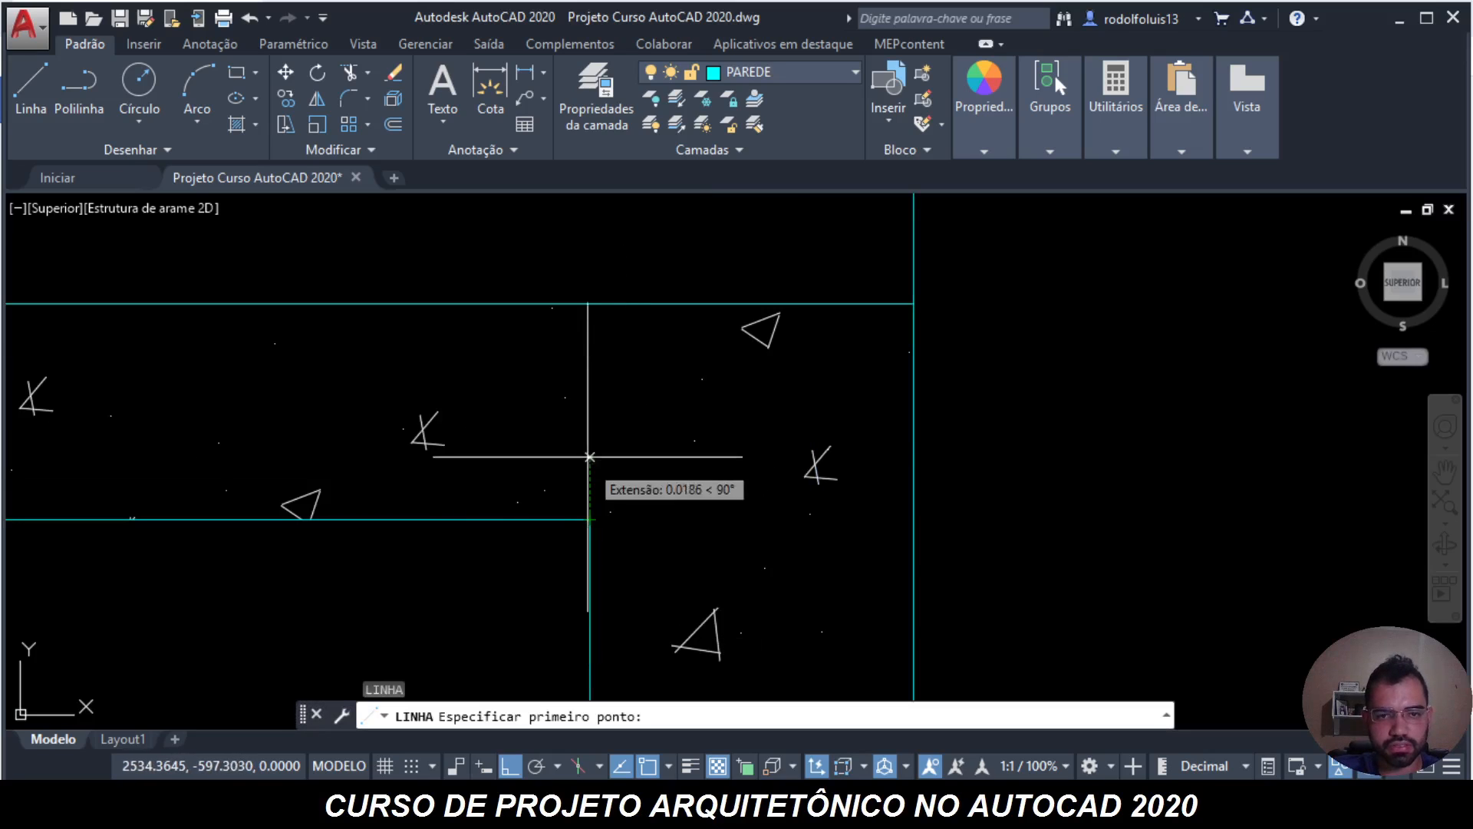
left_click(590, 304)
scroll(675, 445, "down", 2)
scroll(602, 319, "up", 5)
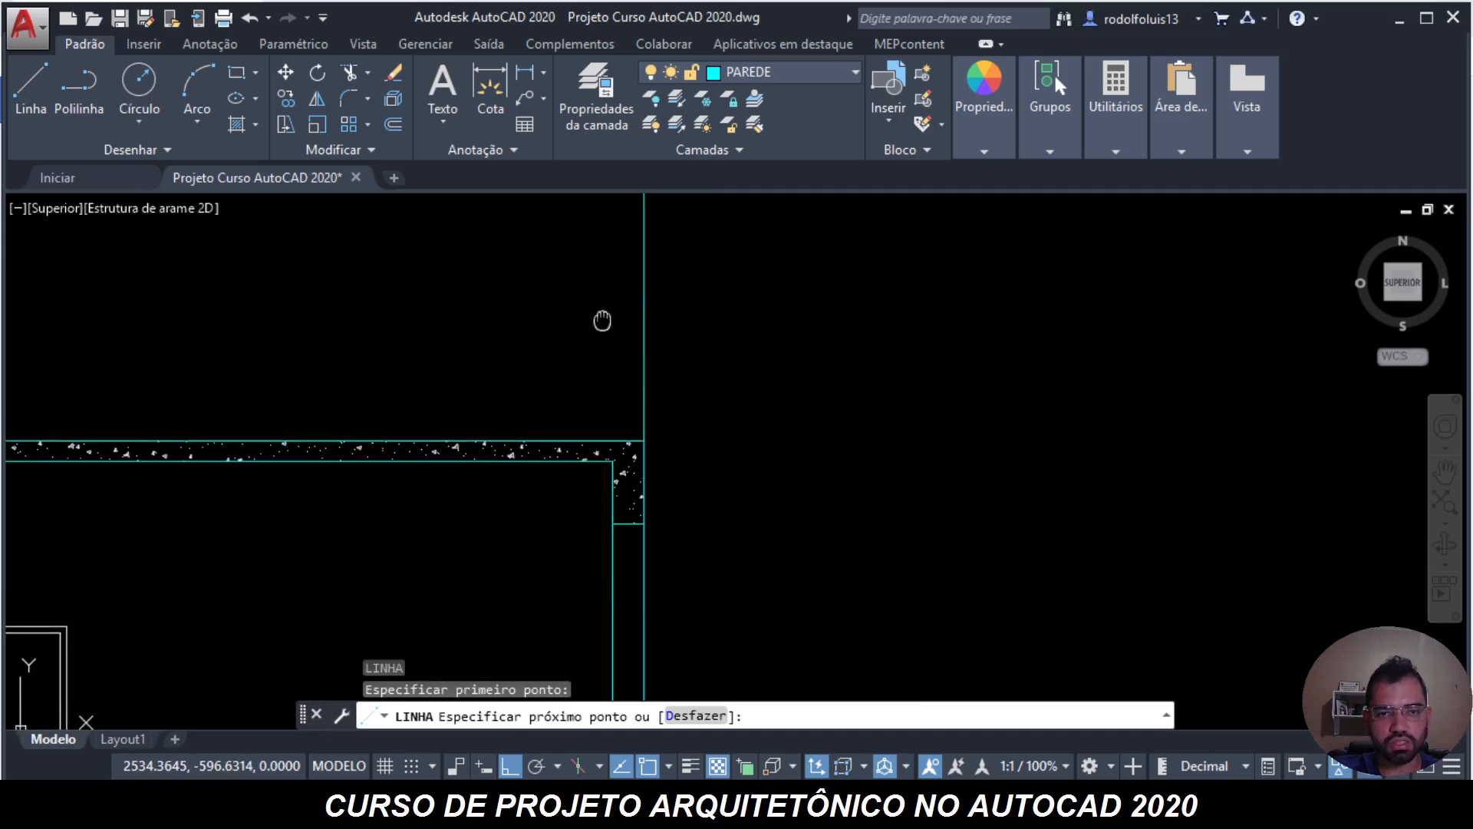
left_click(618, 297)
key("Escape")
key("Escape")
key("Escape")
- Examine section line A on the cut roof plan and the raised walls in the section drawing below it
scroll(743, 336, "down", 10)
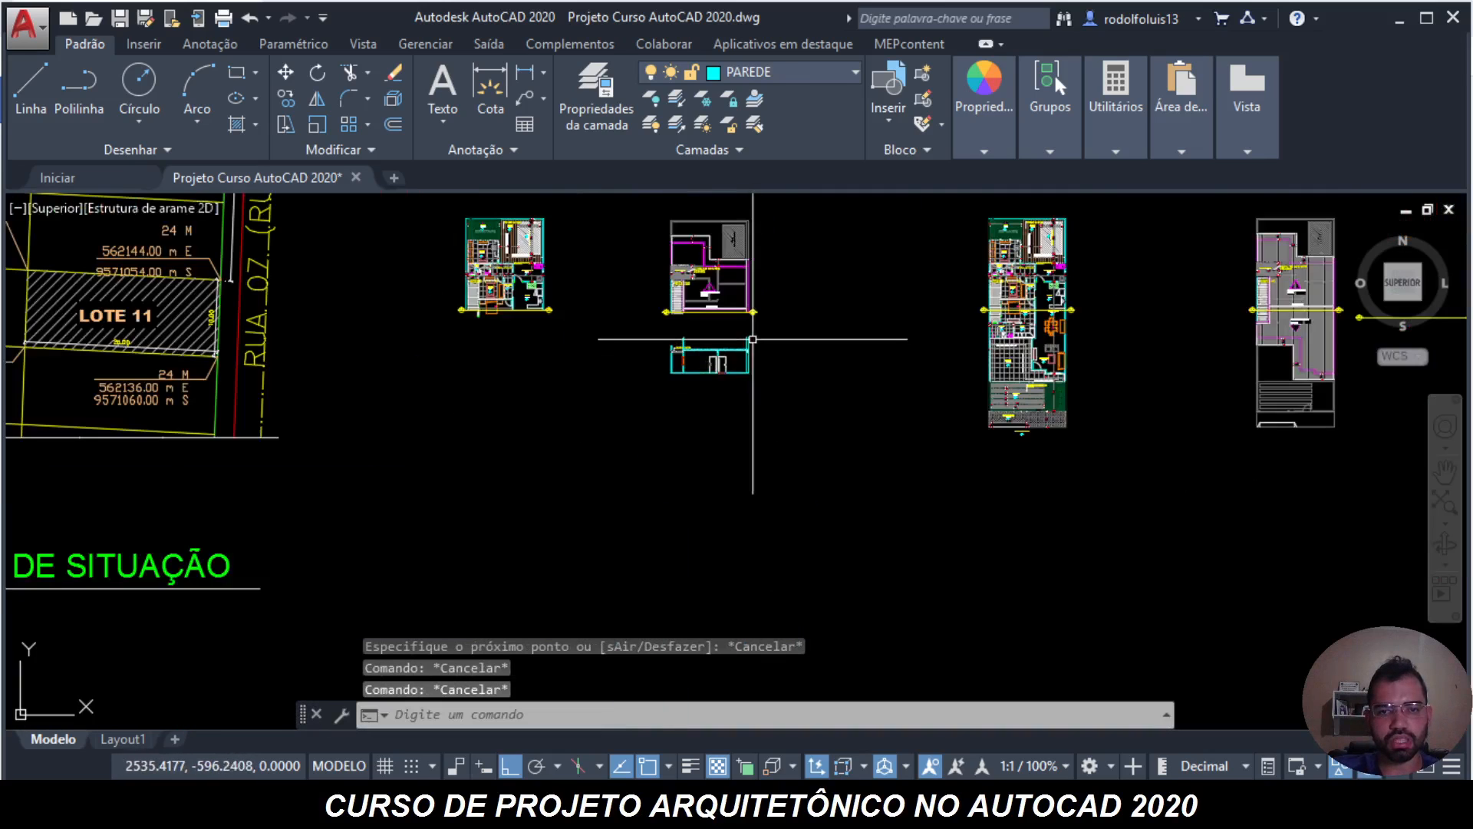
scroll(714, 340, "up", 8)
middle_click_drag(683, 355, 647, 392)
scroll(656, 521, "down", 3)
scroll(651, 530, "up", 4)
scroll(648, 391, "down", 3)
scroll(659, 350, "up", 4)
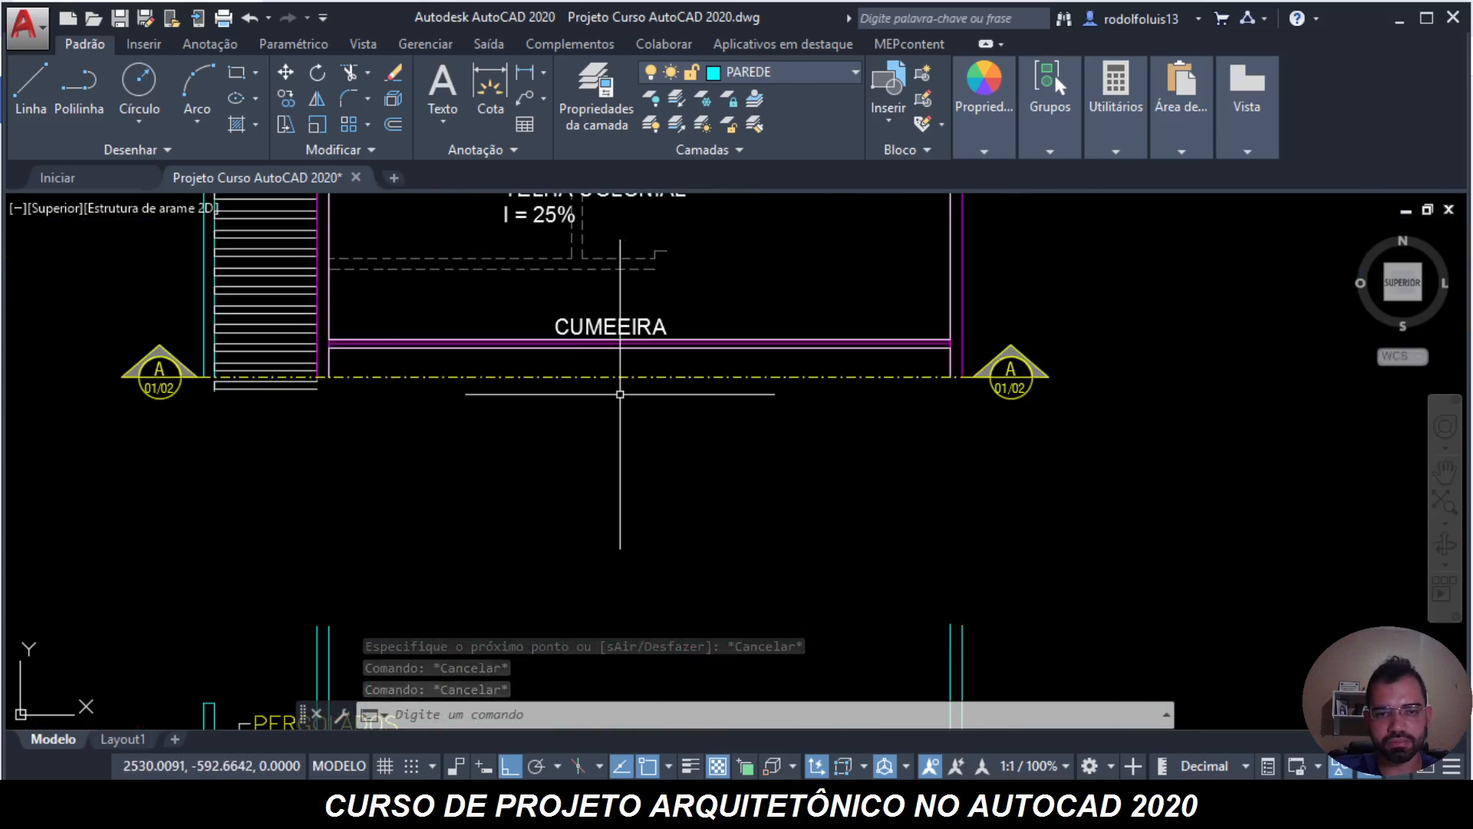
scroll(624, 389, "down", 10)
middle_click_drag(745, 455, 609, 470)
scroll(618, 453, "up", 5)
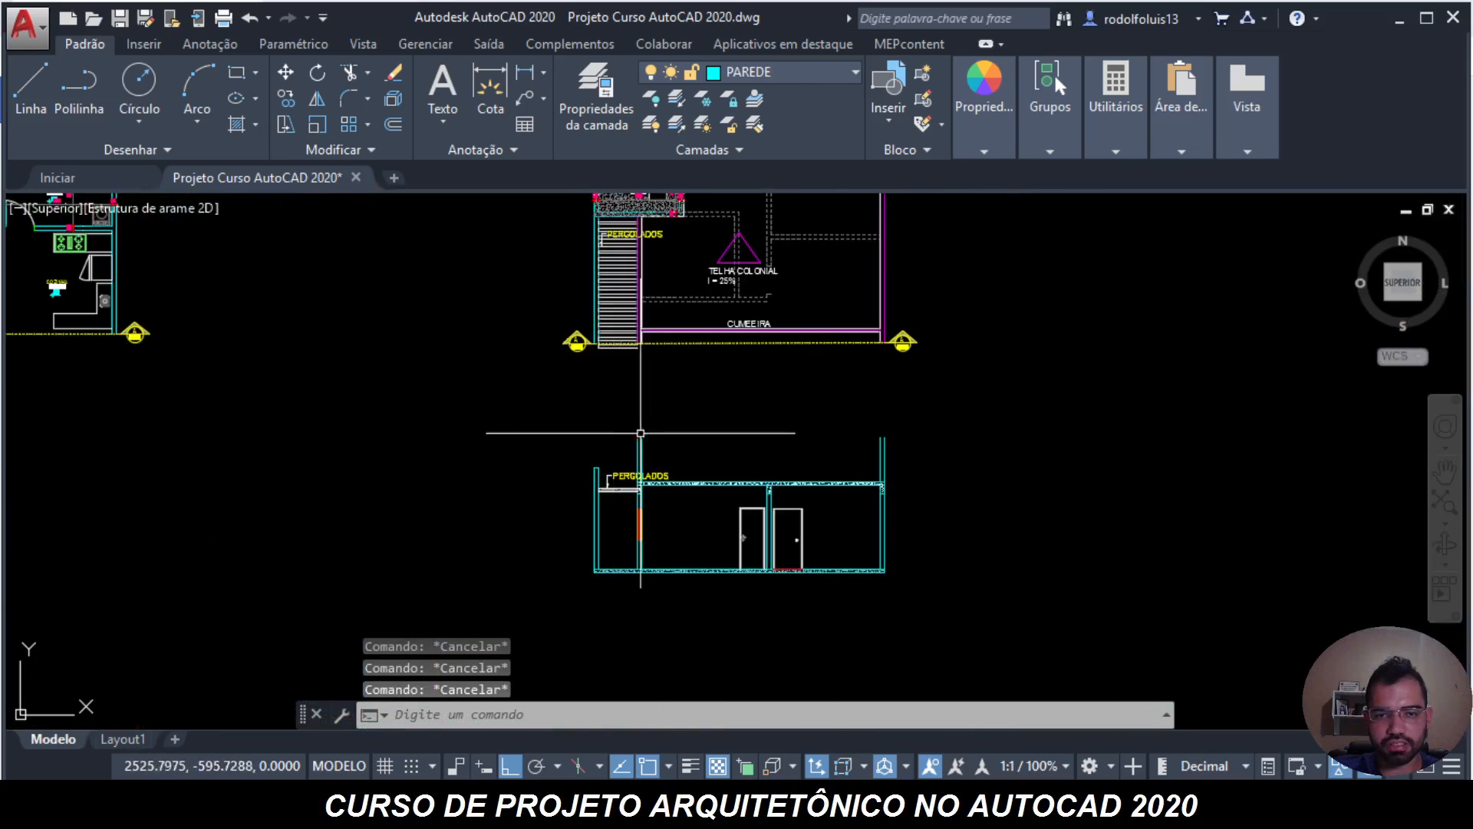
scroll(706, 337, "up", 2)
left_click(697, 346)
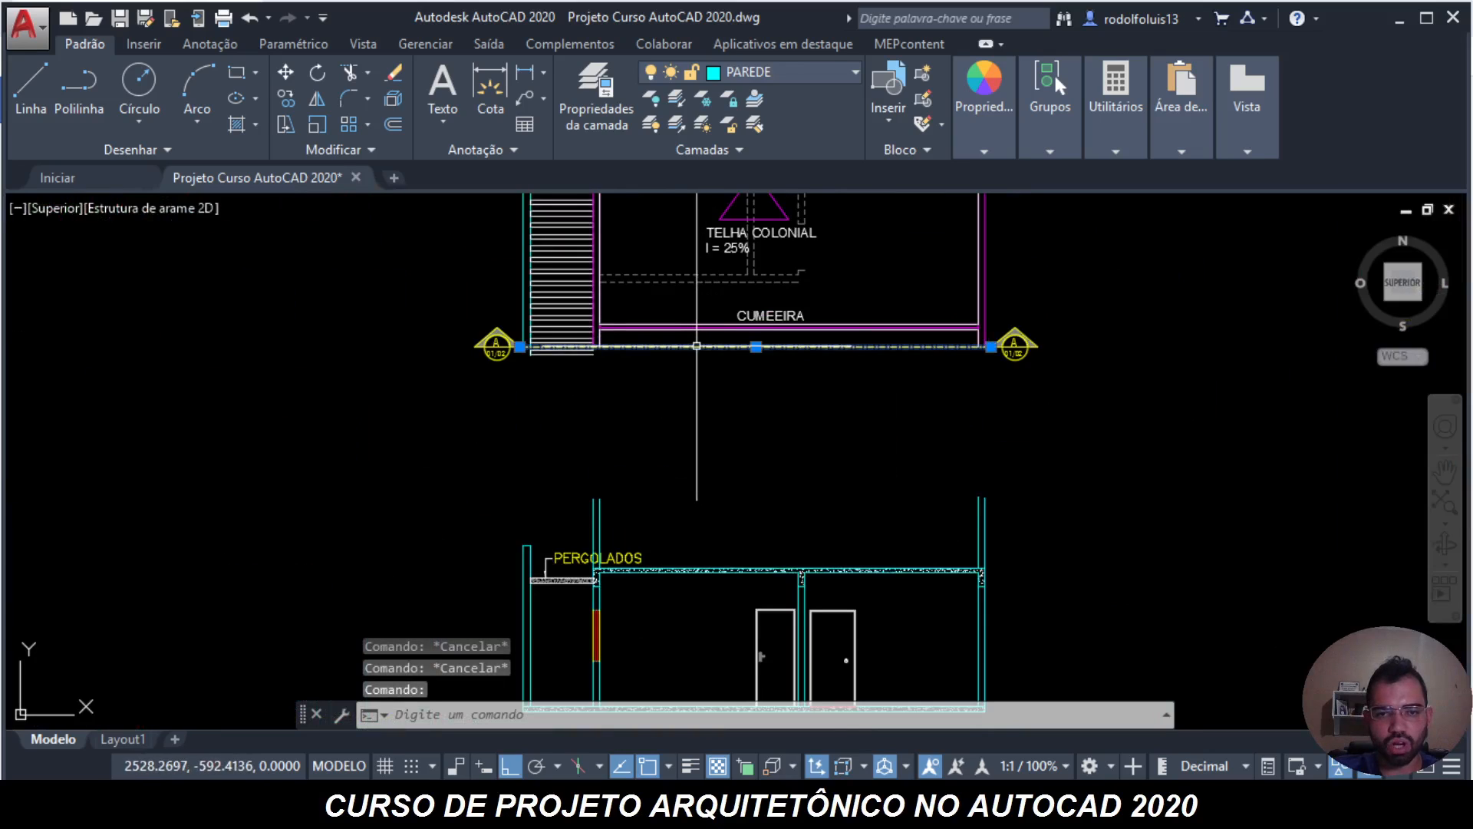
key("Escape")
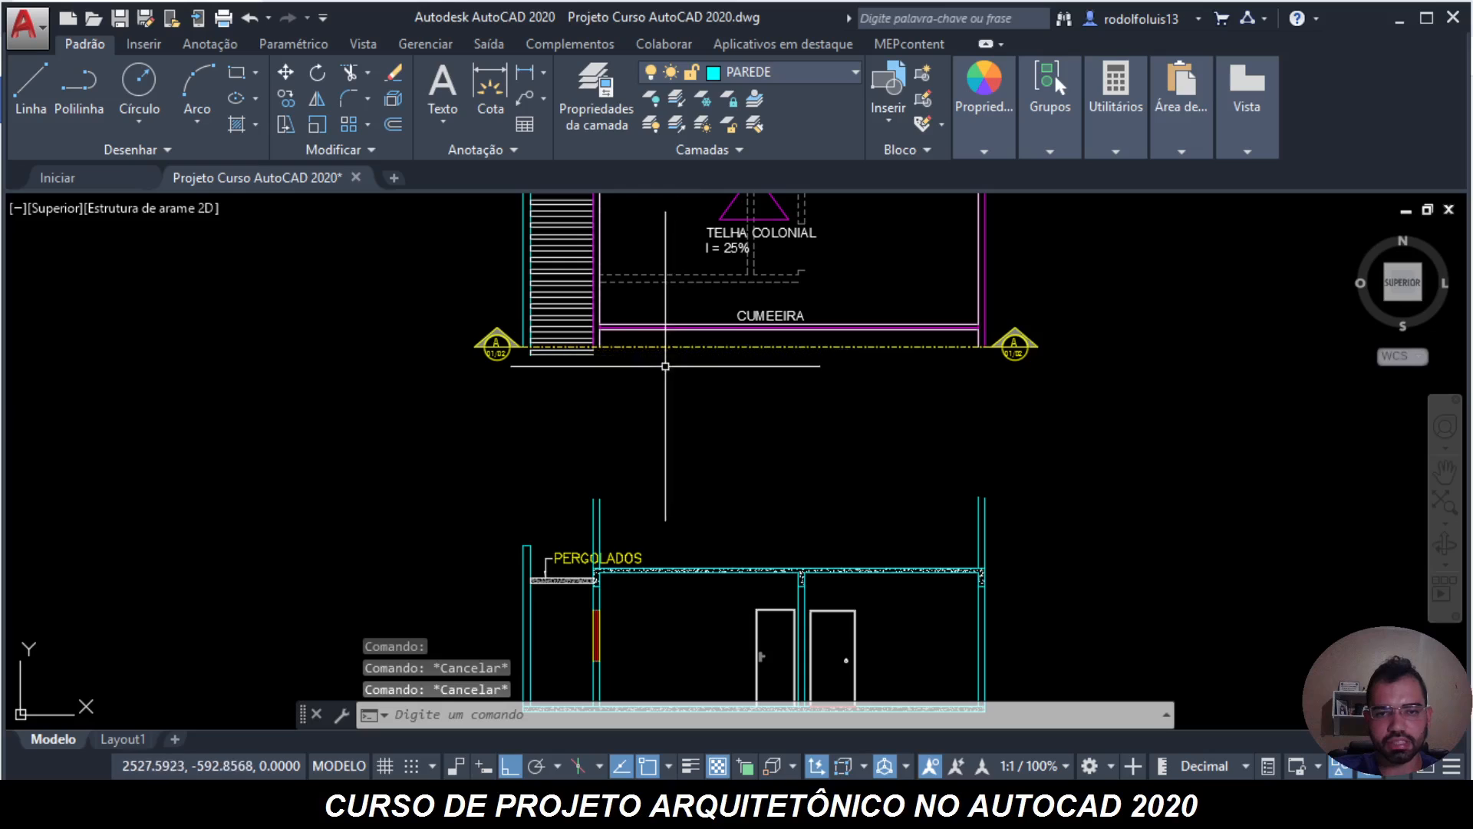
scroll(679, 346, "up", 2)
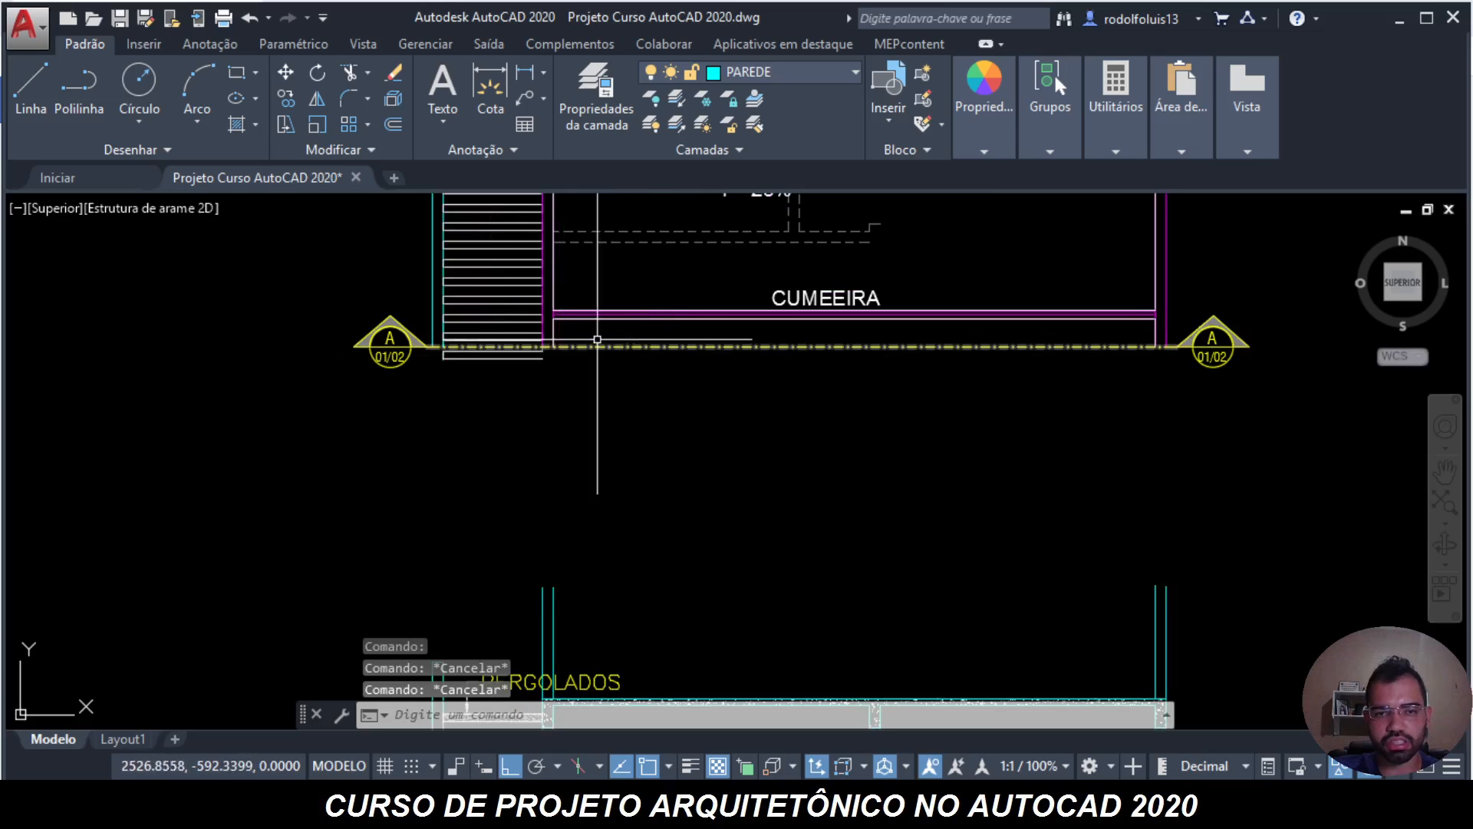
- Examine the colonial-tile hatch, stepped wall lines and 80 cm eaves of the lower slope in the full roof plan
scroll(1081, 353, "down", 10)
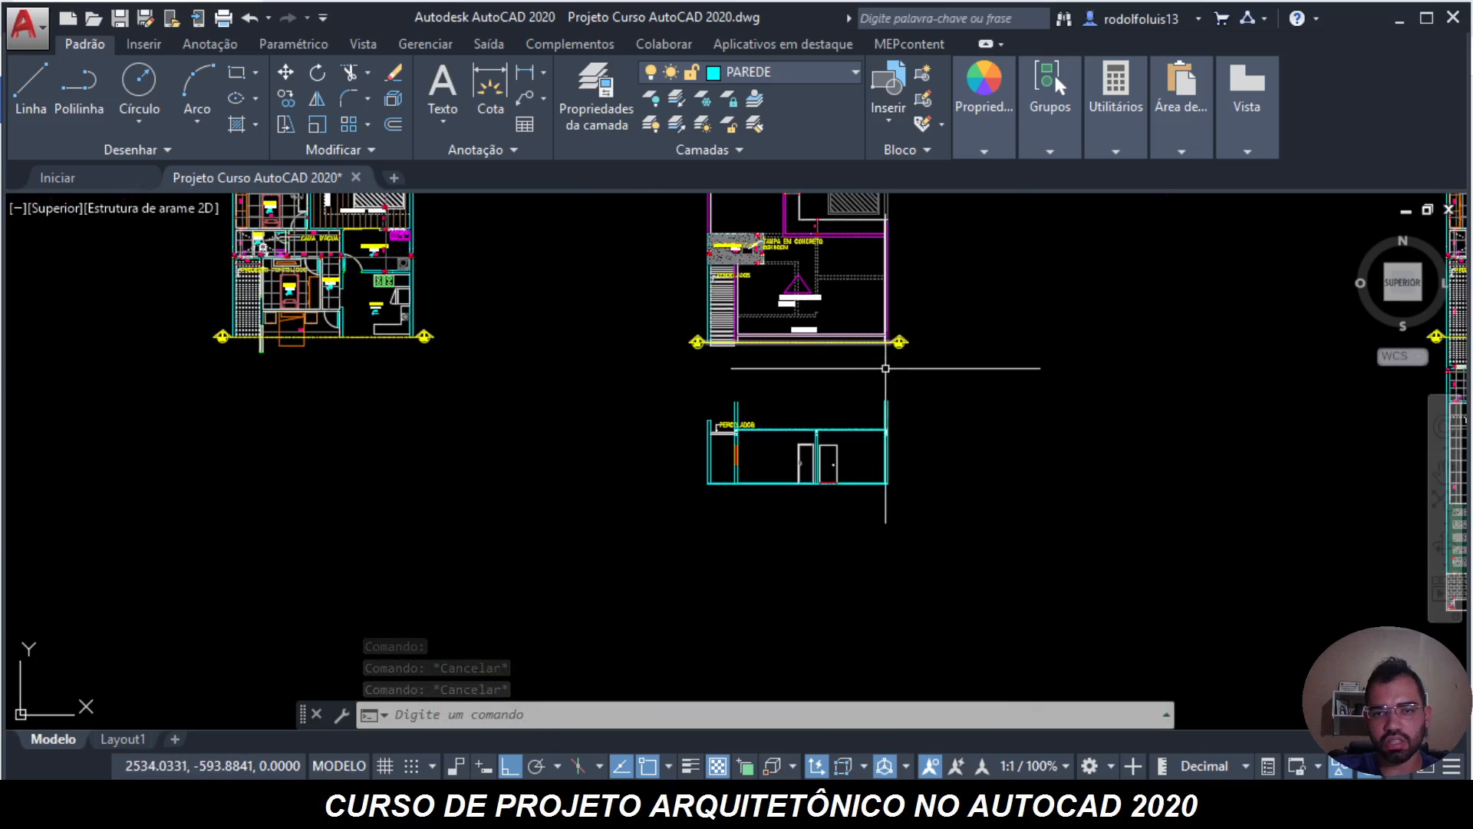
scroll(1207, 412, "up", 2)
middle_click_drag(1207, 411, 648, 438)
scroll(910, 396, "up", 3)
middle_click_drag(911, 396, 887, 403)
scroll(763, 494, "up", 4)
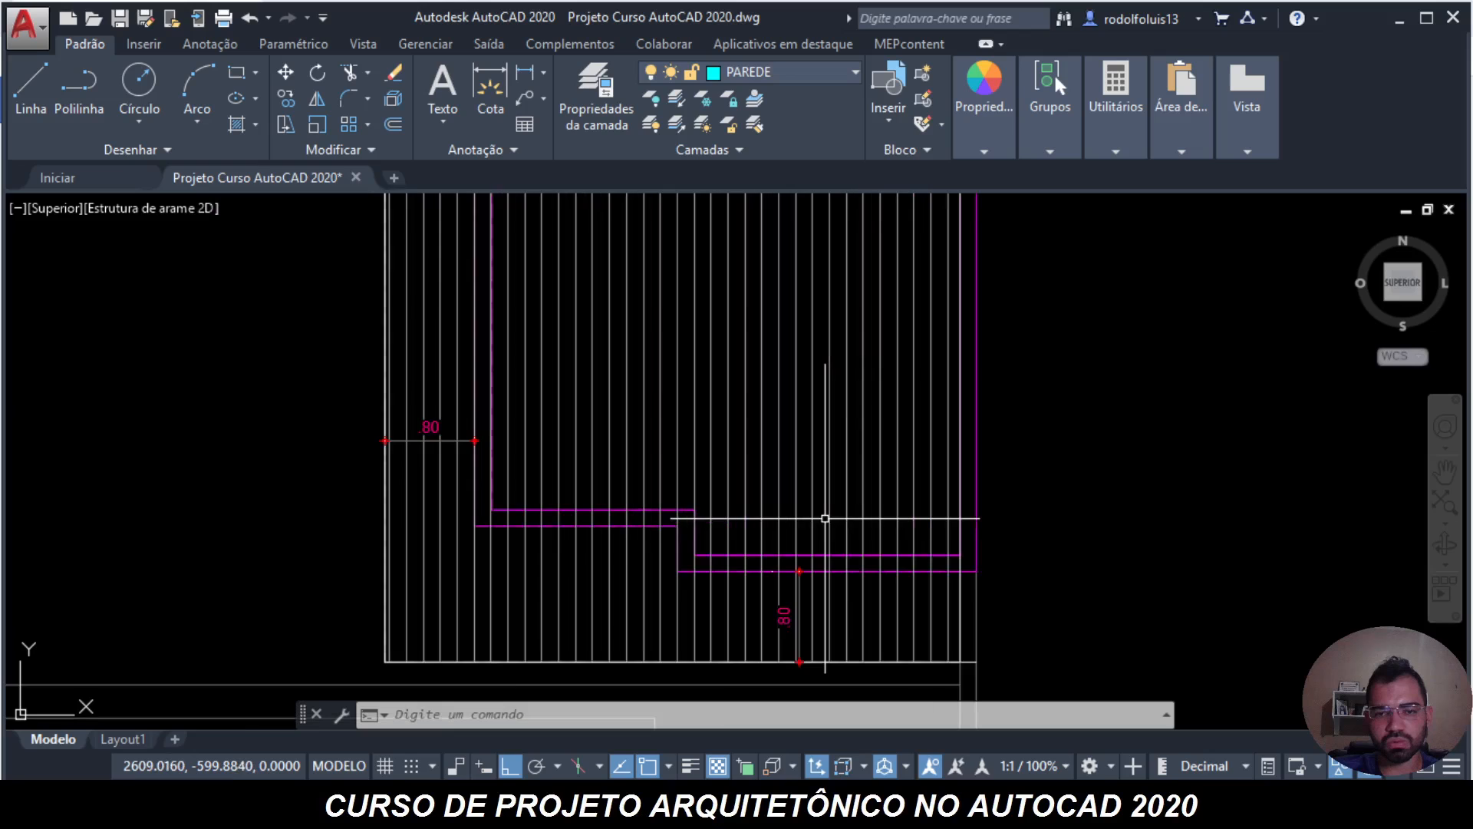
key("Escape")
key("Escape")
key("Escape")
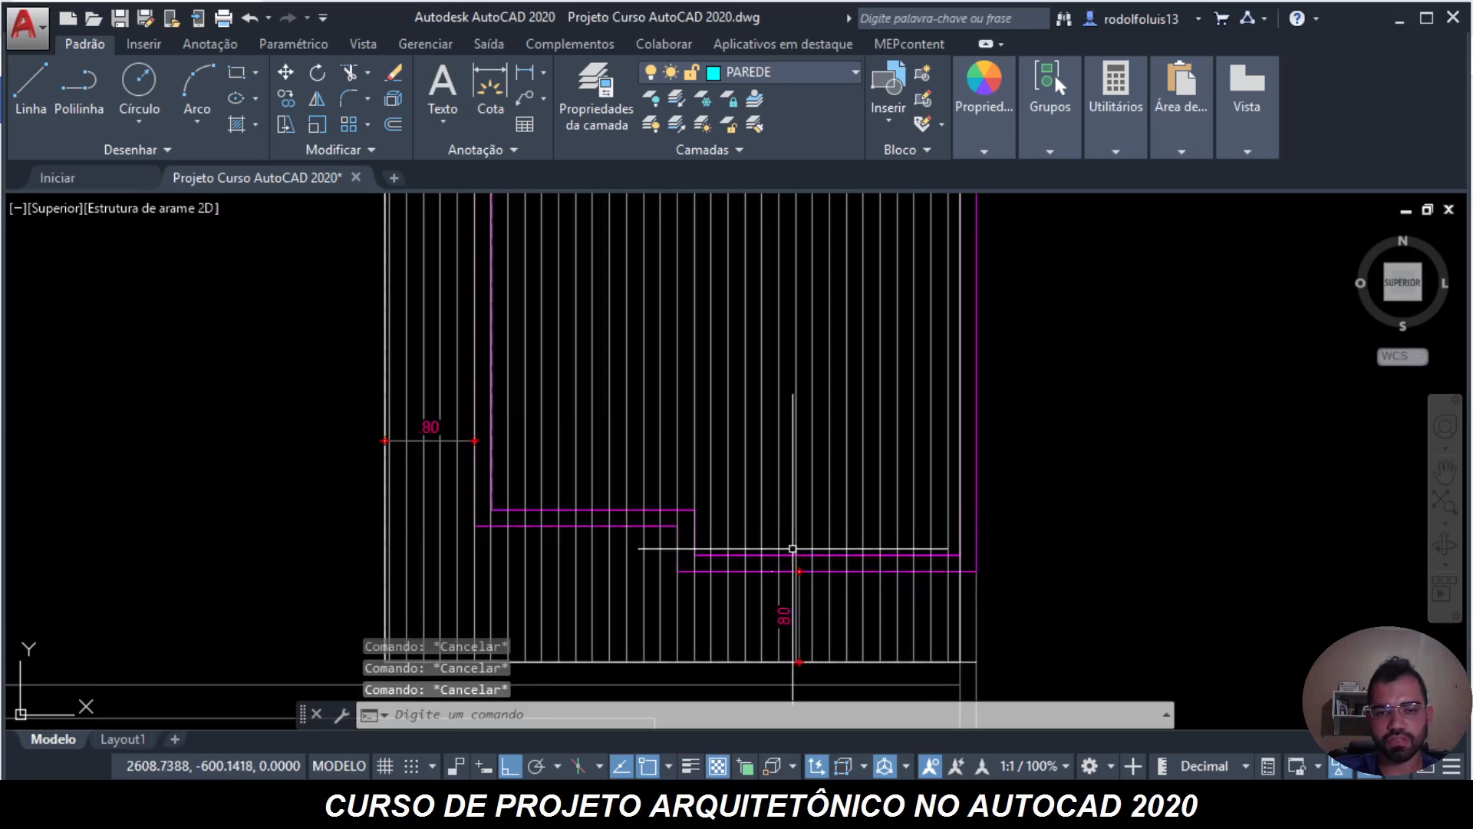
scroll(786, 559, "up", 4)
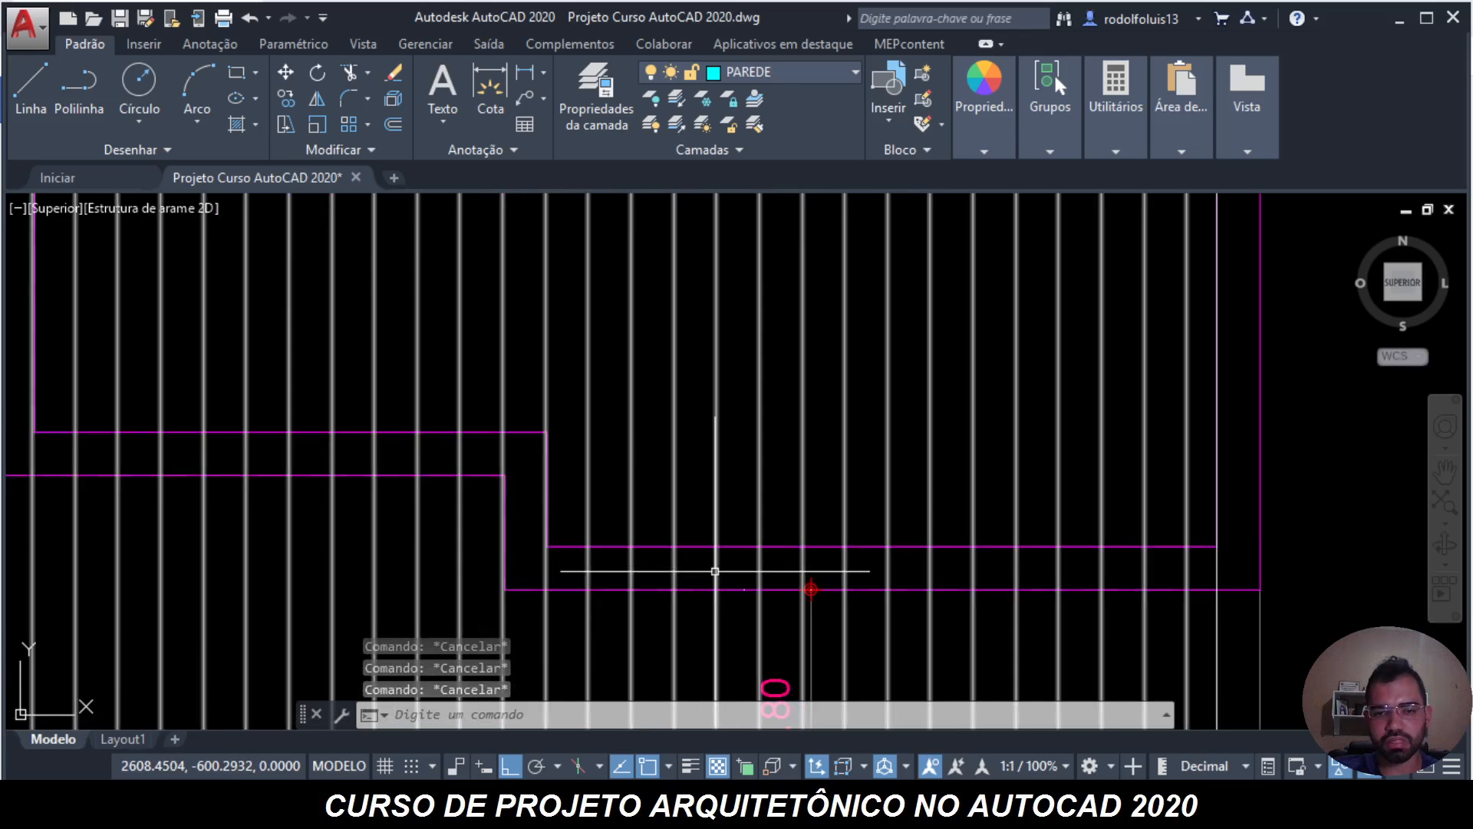
left_click(718, 573)
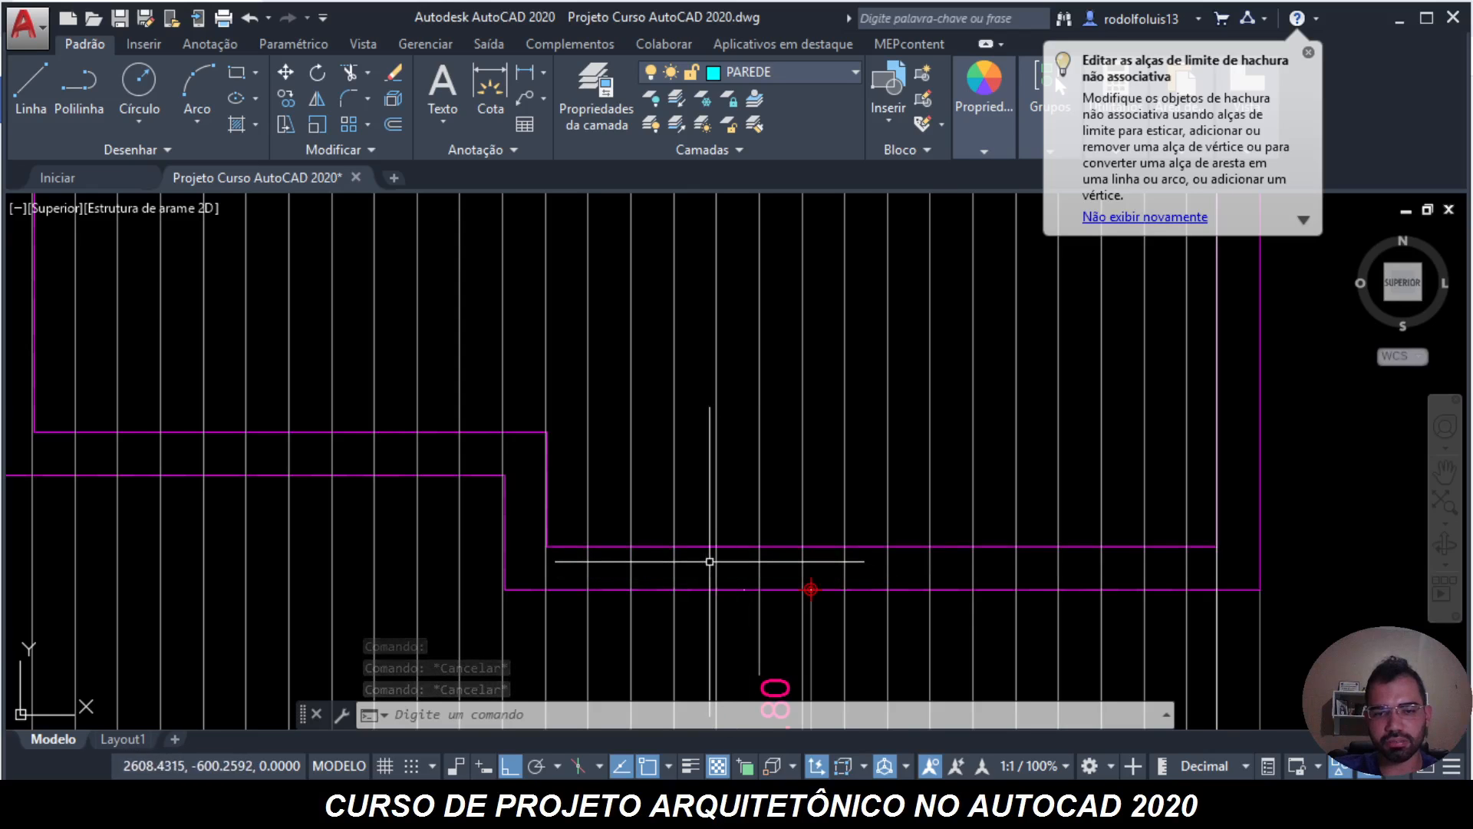
left_click(603, 564)
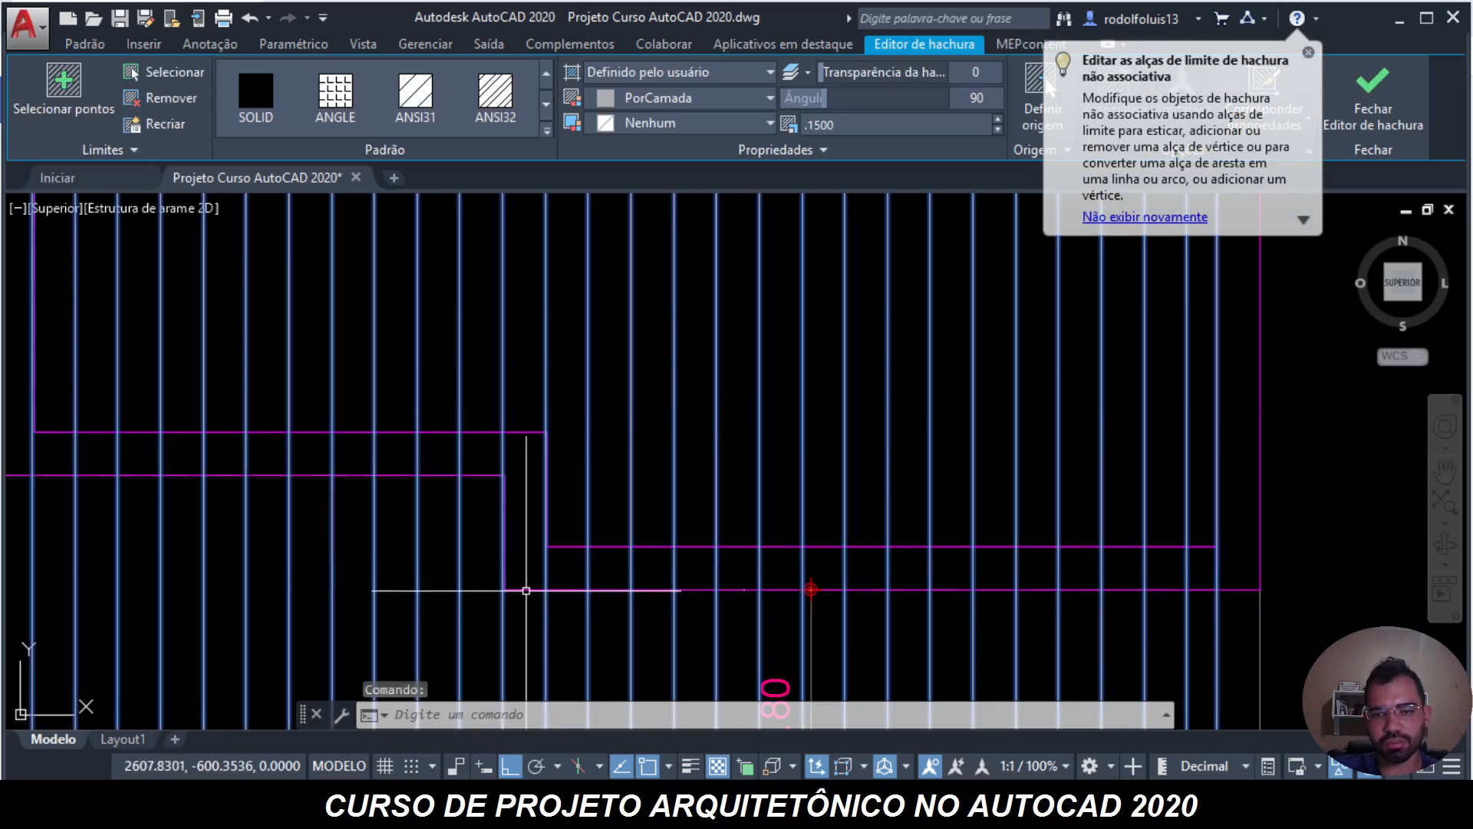
scroll(877, 591, "down", 6)
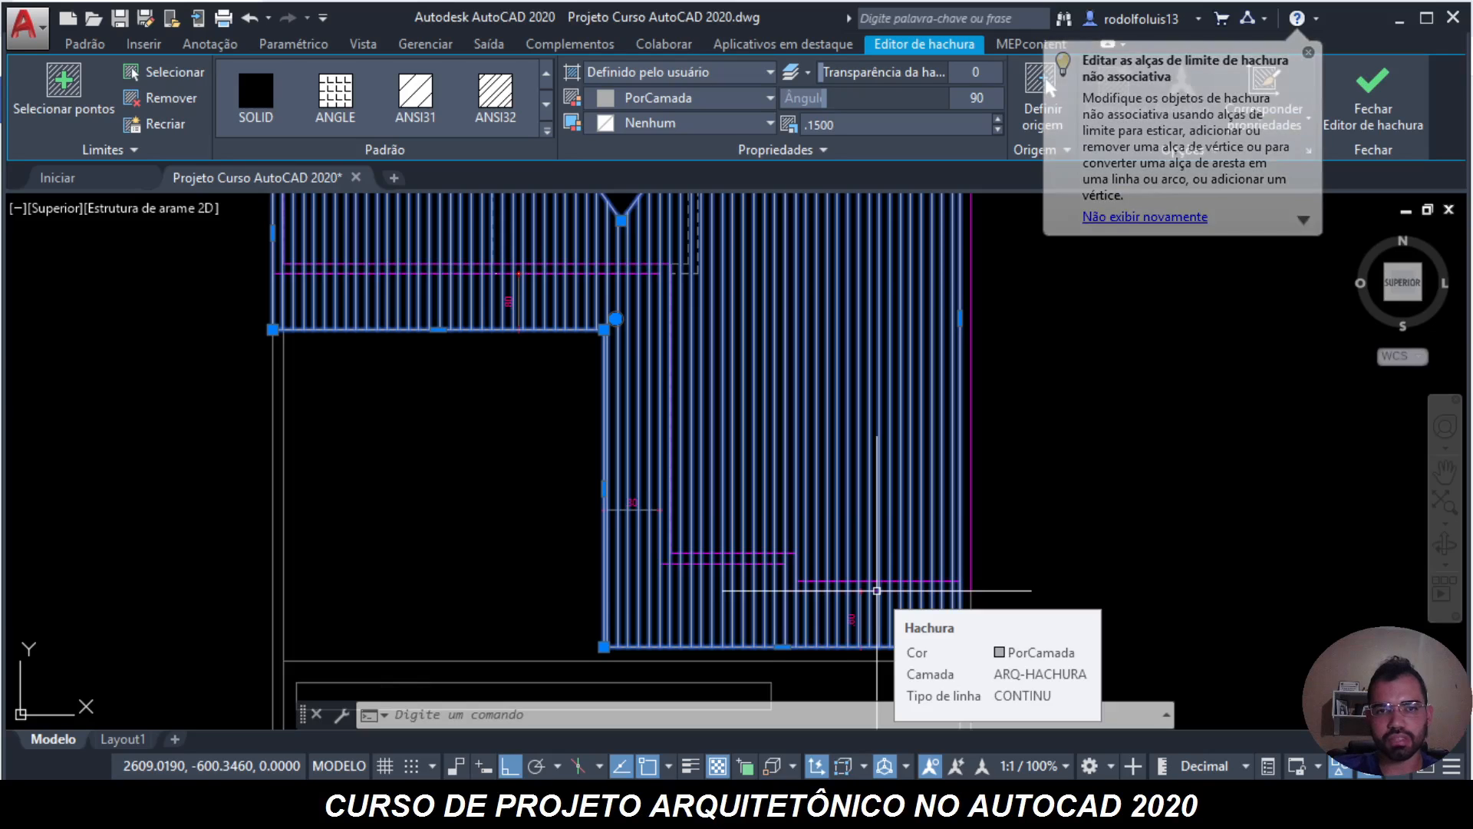
scroll(844, 558, "down", 2)
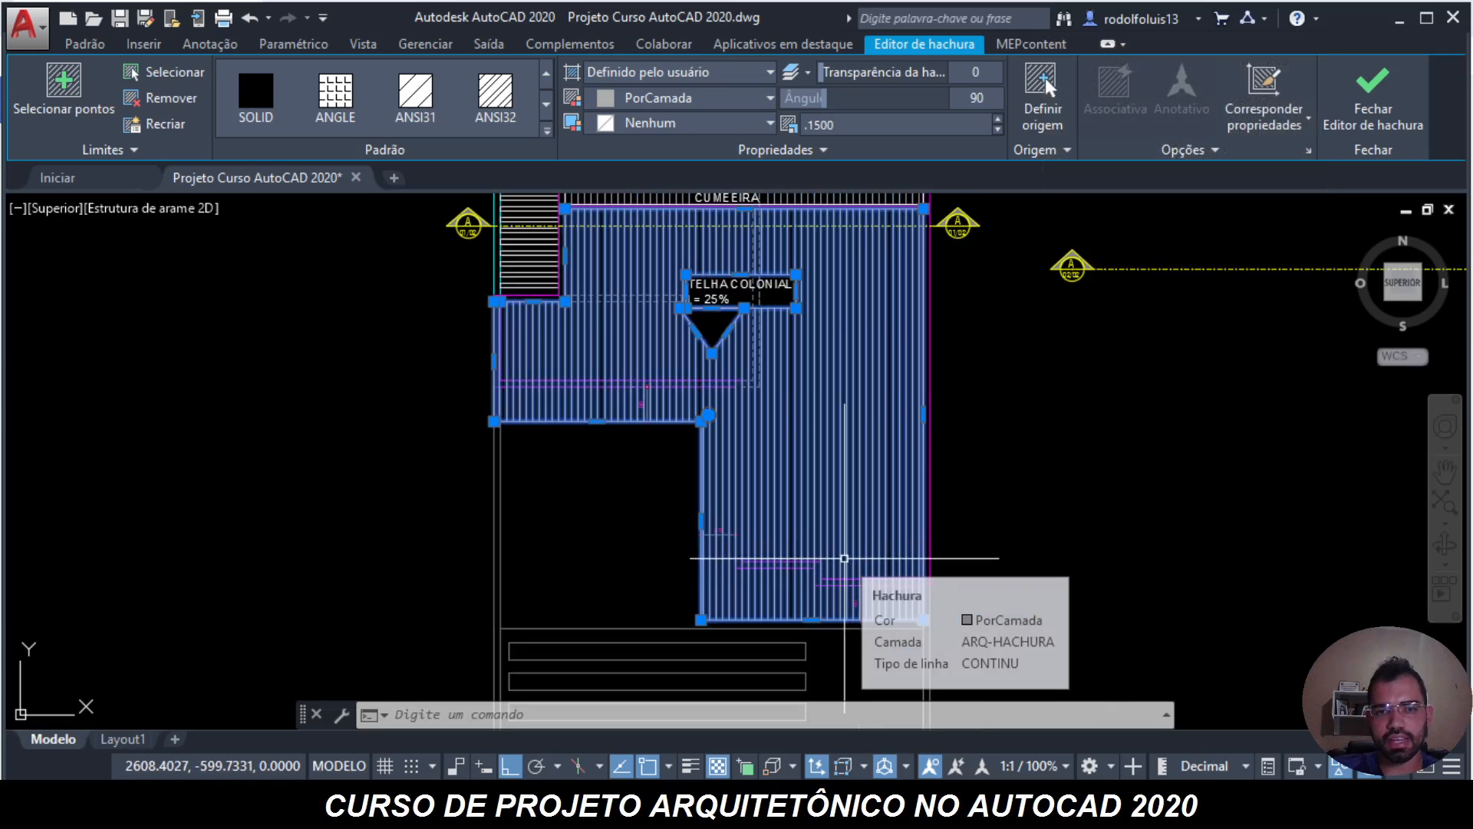
key("Escape")
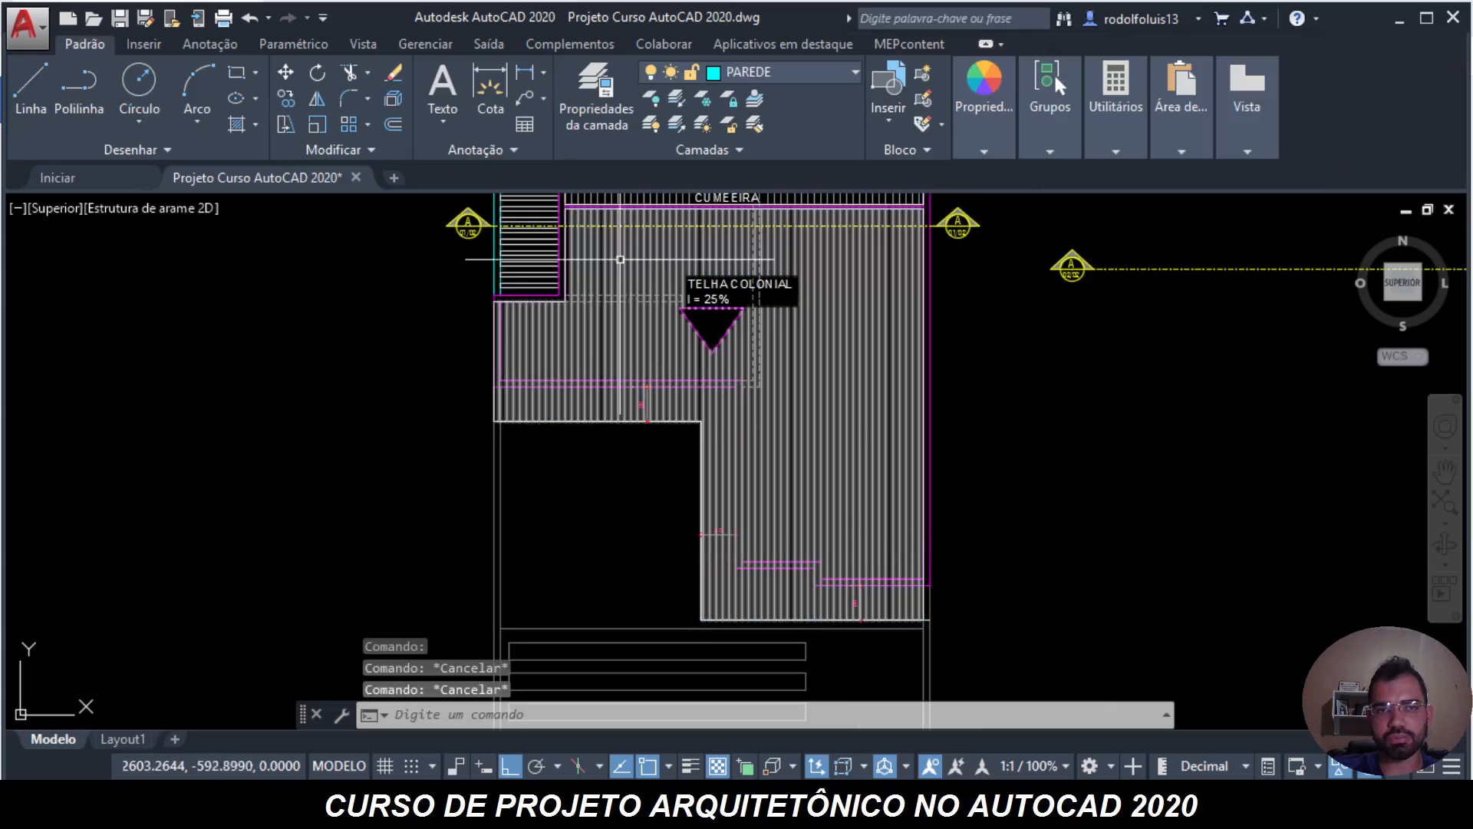
- Add a vertical linear dimension from the lower slope's outer wall line to section line A, placed just outside the roof plan's side wall
left_click(543, 72)
left_click(555, 103)
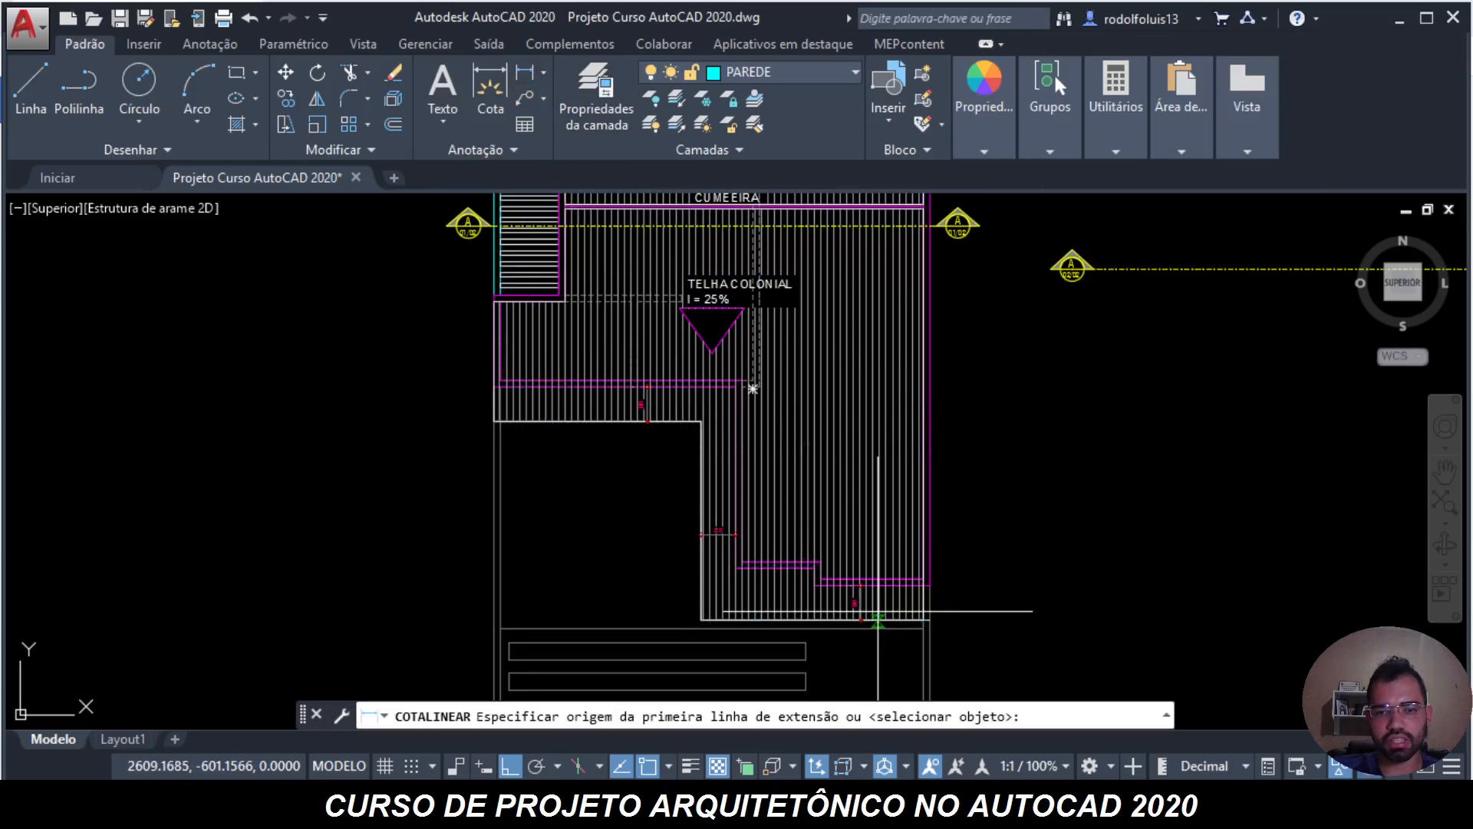
scroll(753, 389, "up", 5)
left_click(695, 440)
scroll(714, 326, "down", 5)
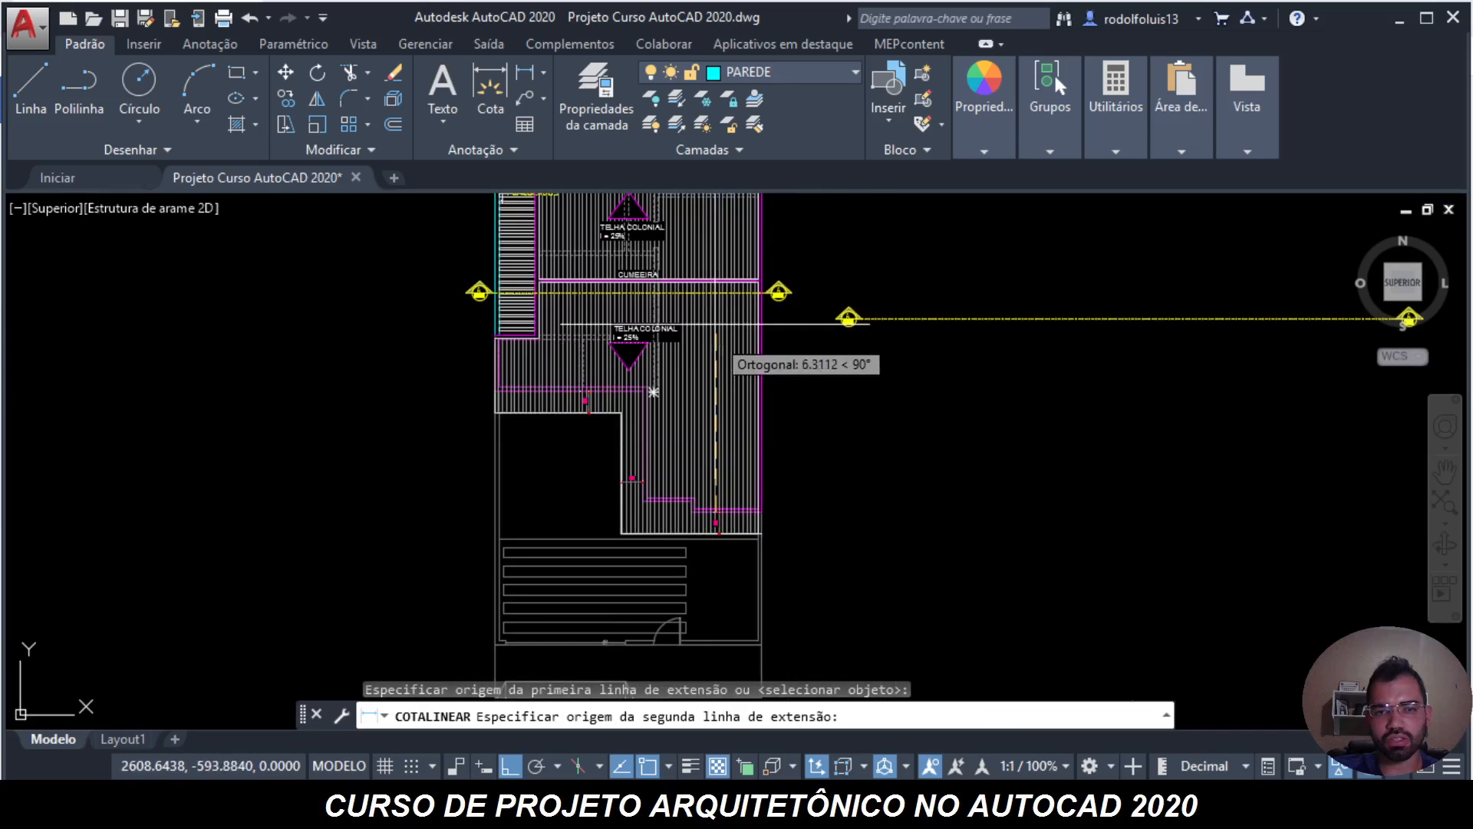
scroll(657, 369, "up", 3)
scroll(657, 368, "down", 5)
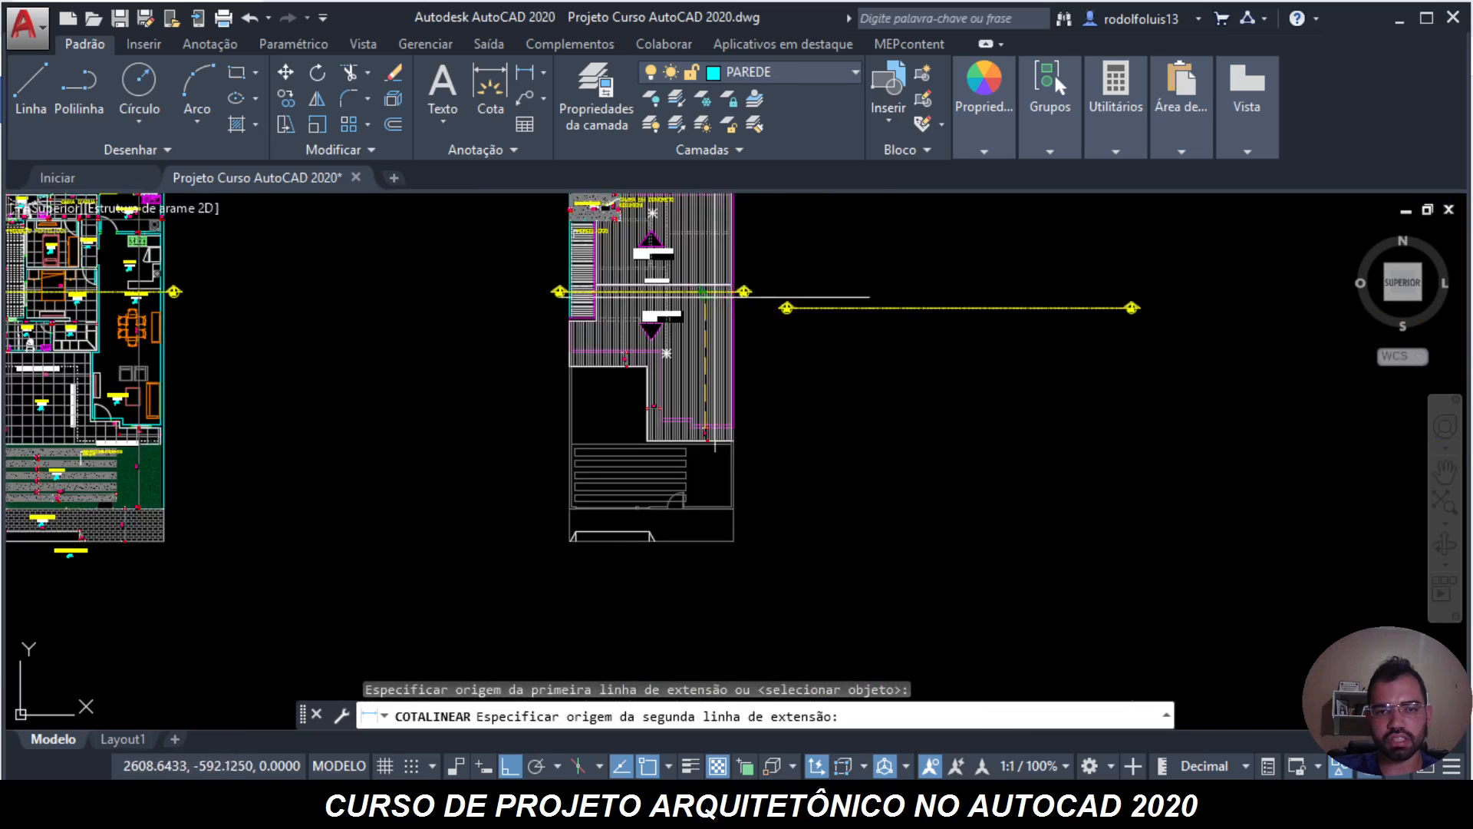
scroll(689, 290, "up", 3)
scroll(652, 253, "up", 3)
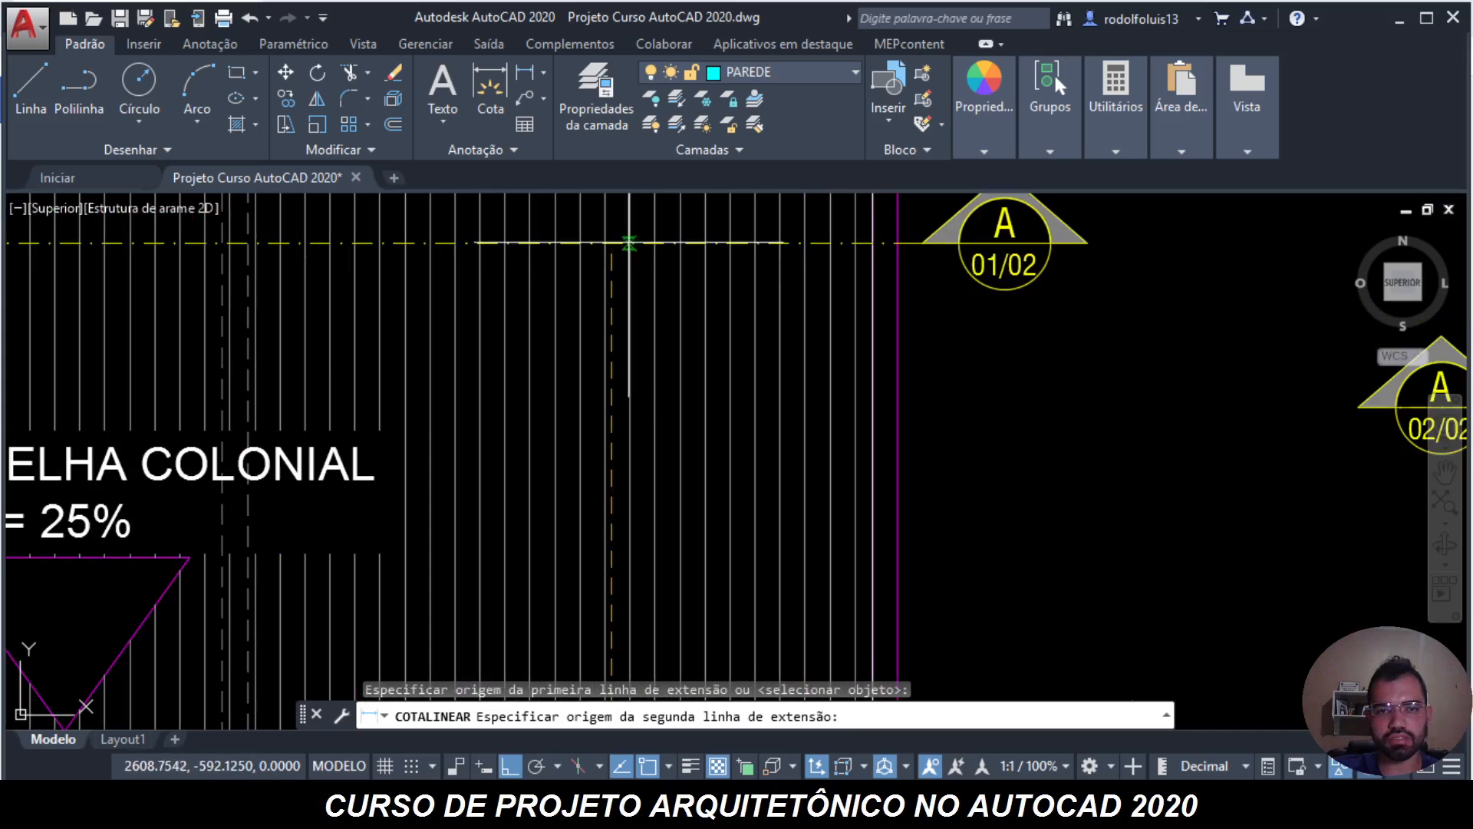
left_click(611, 244)
scroll(612, 244, "down", 4)
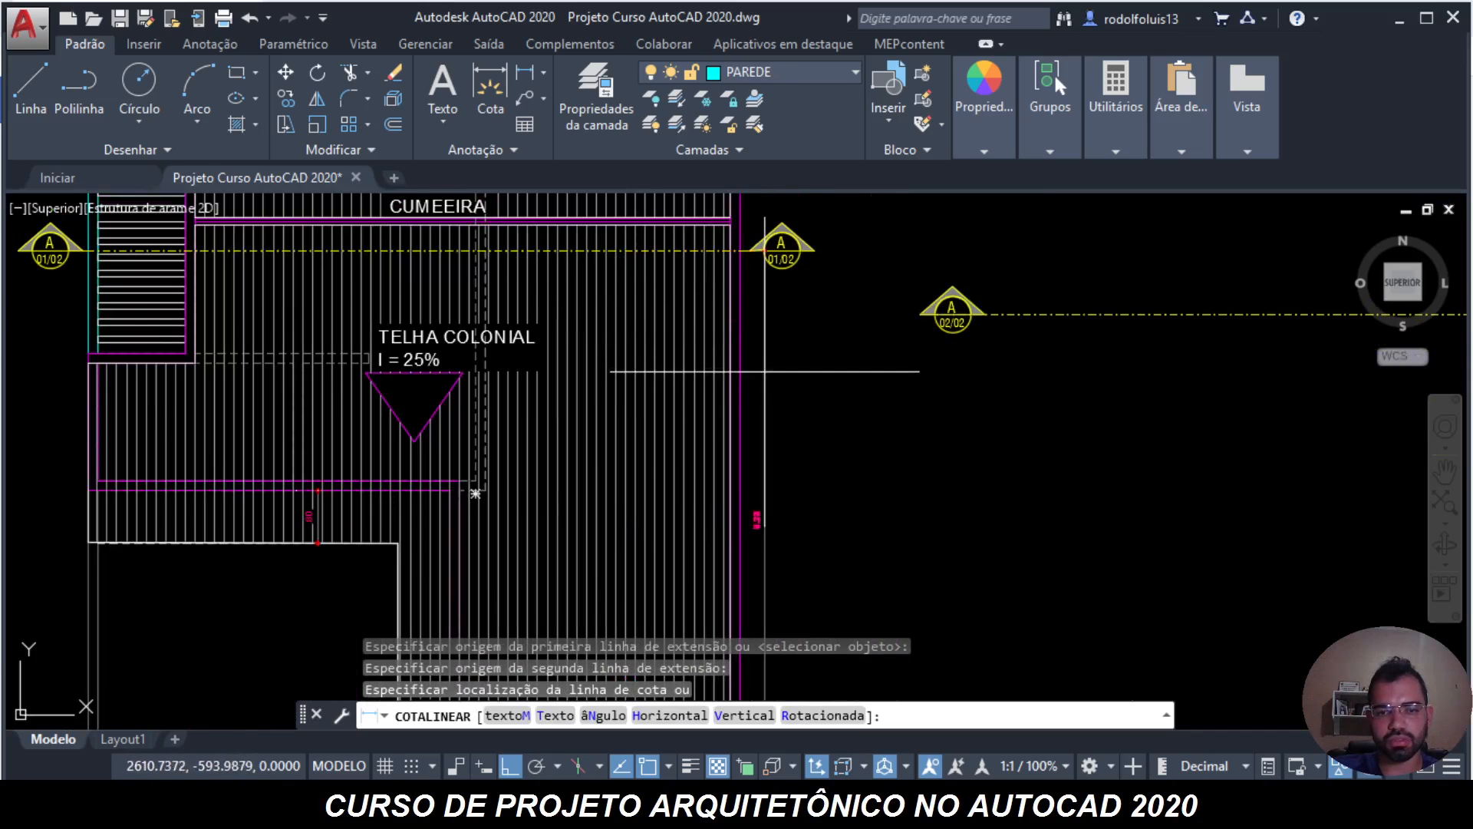
scroll(762, 516, "up", 3)
middle_click_drag(762, 516, 781, 385)
scroll(784, 415, "up", 3)
left_click(776, 417)
scroll(795, 339, "down", 4)
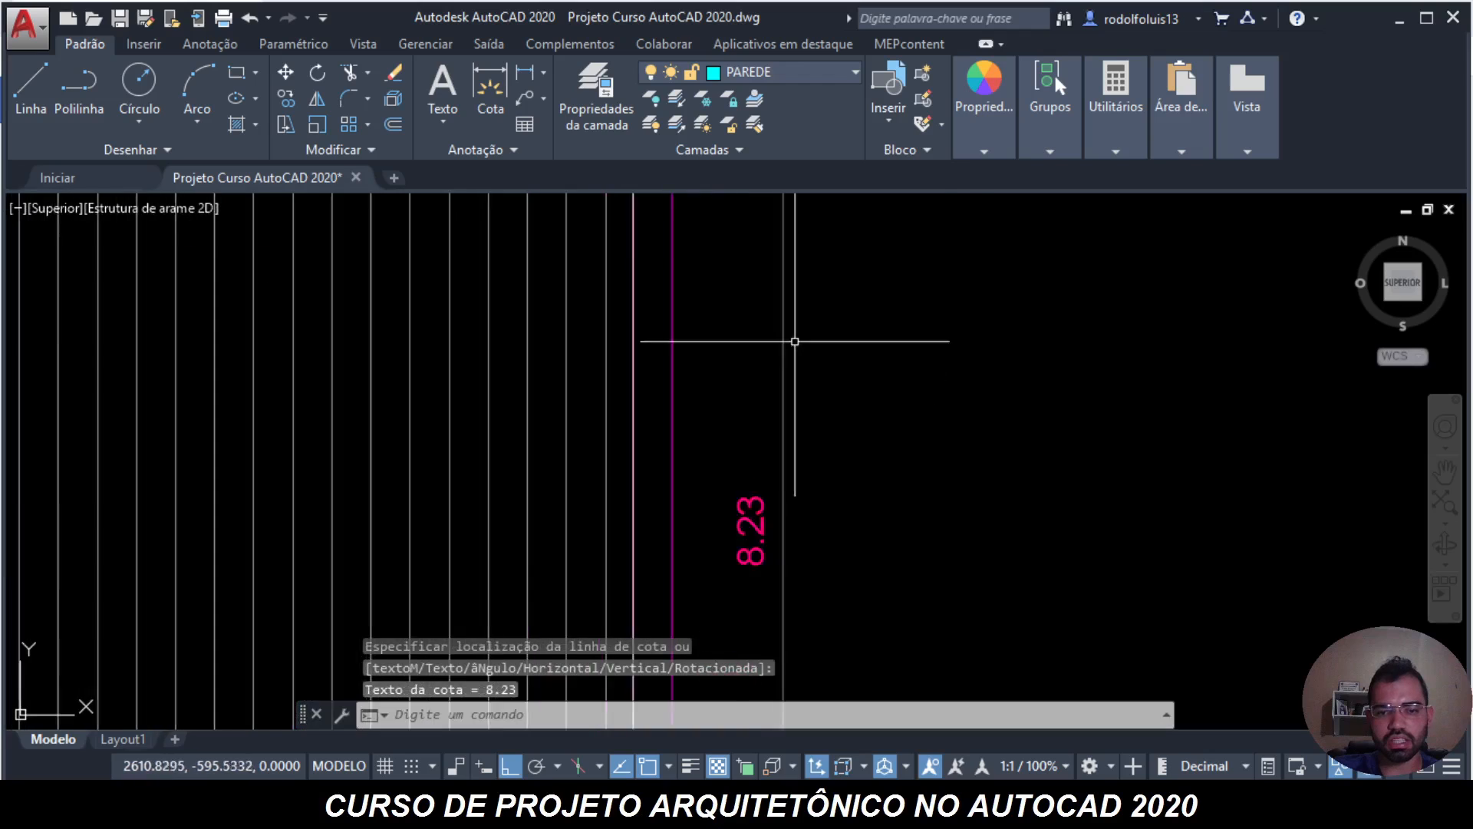
key("Escape")
key("Escape")
scroll(804, 368, "up", 5)
scroll(773, 418, "down", 5)
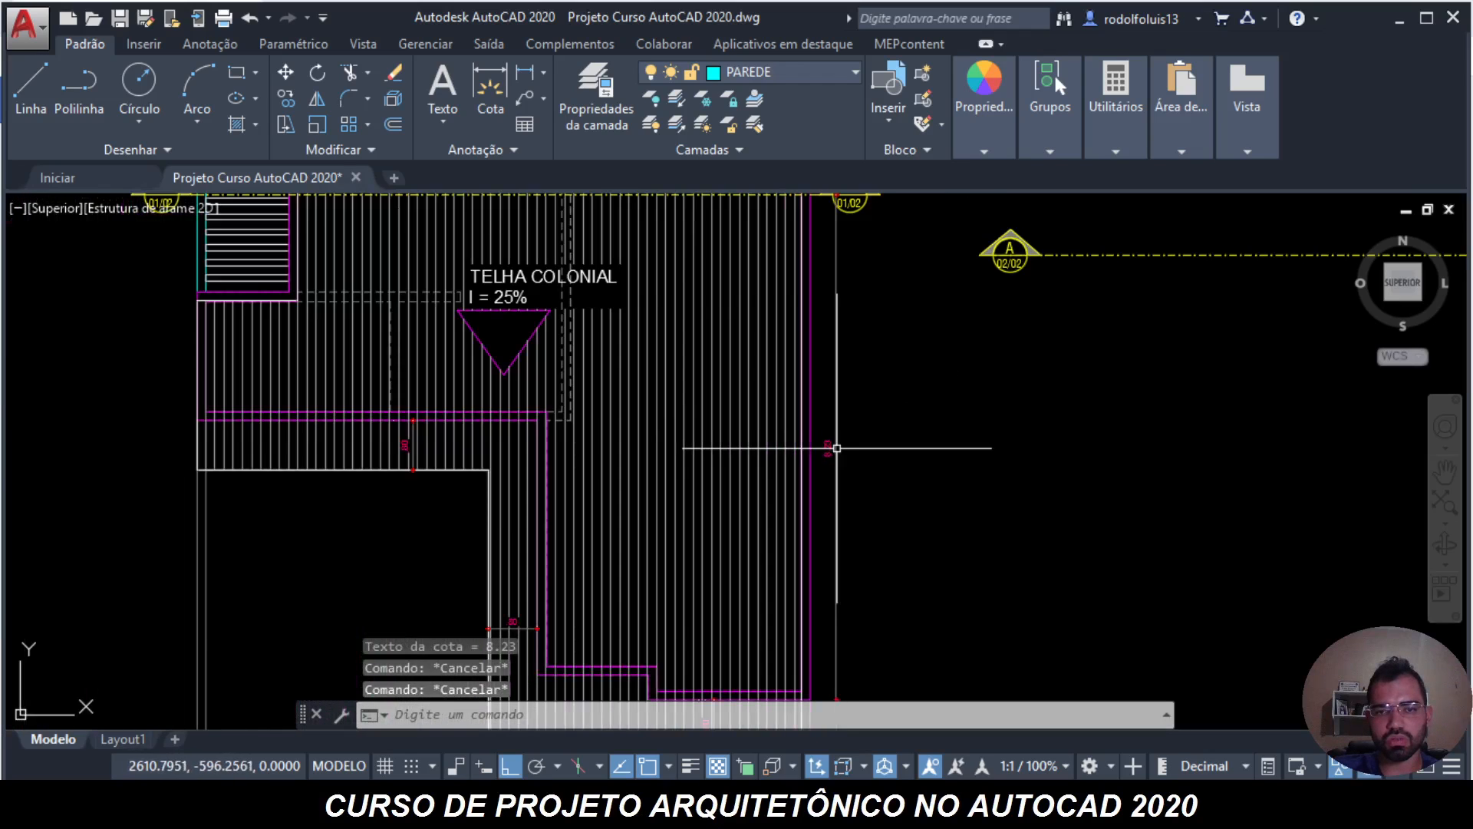
scroll(832, 445, "up", 4)
key("Escape")
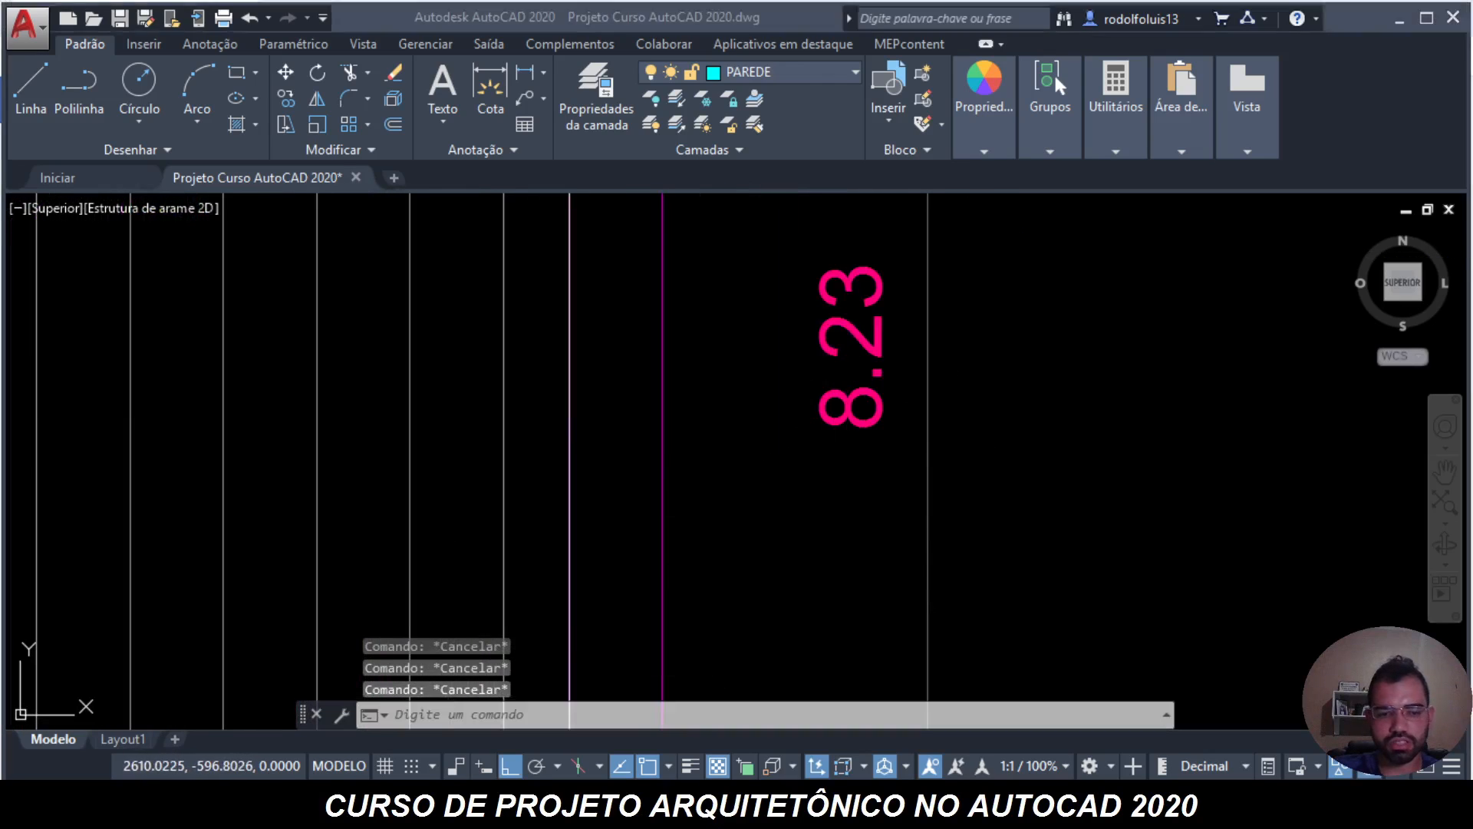
- Multiply 8.23 by 0.25 in the Calculator to get the roof rise, and return to the AutoCAD drawing
key("super")
type("calc")
key("Return")
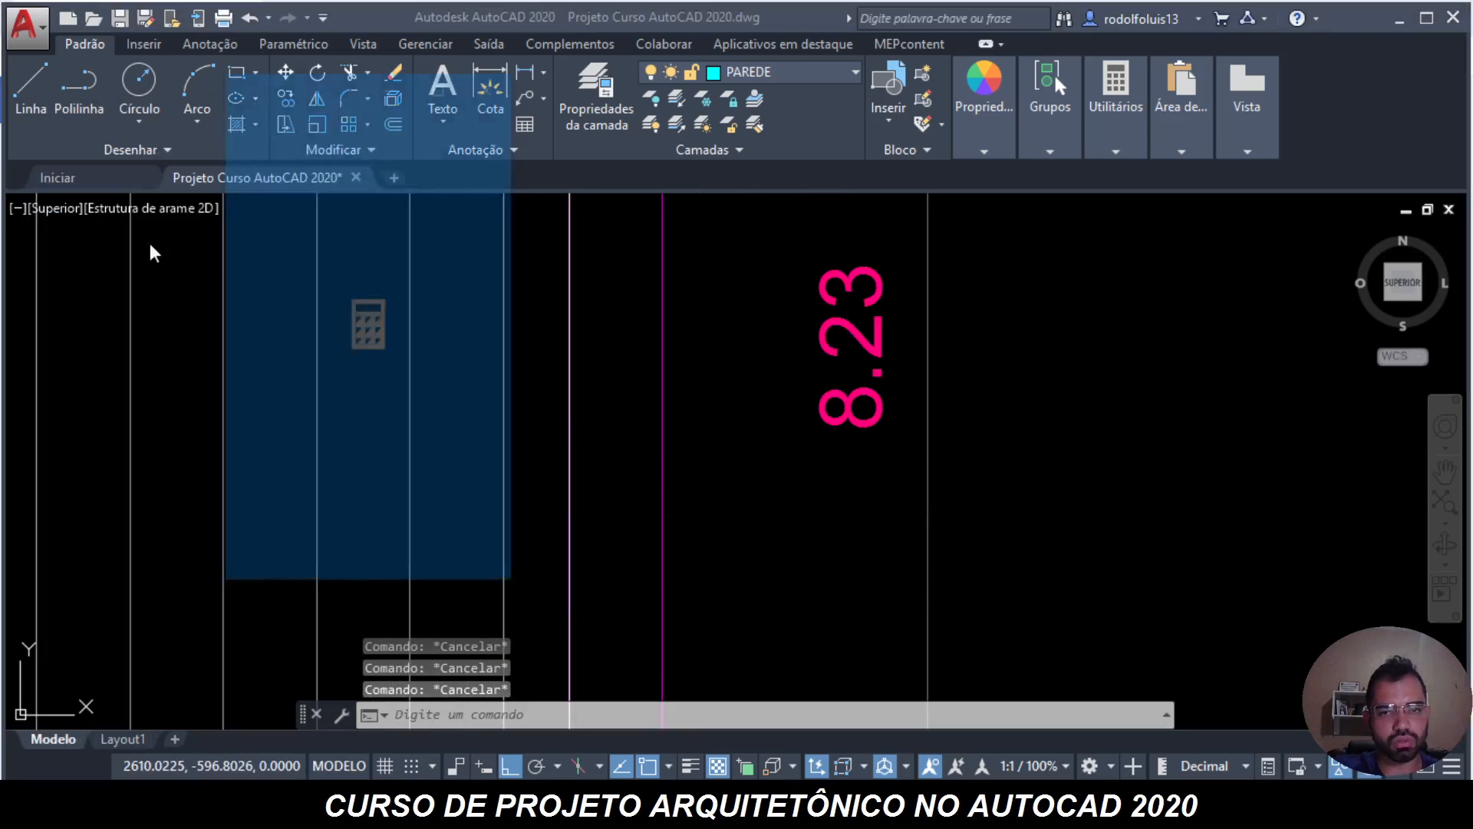
left_click(333, 413)
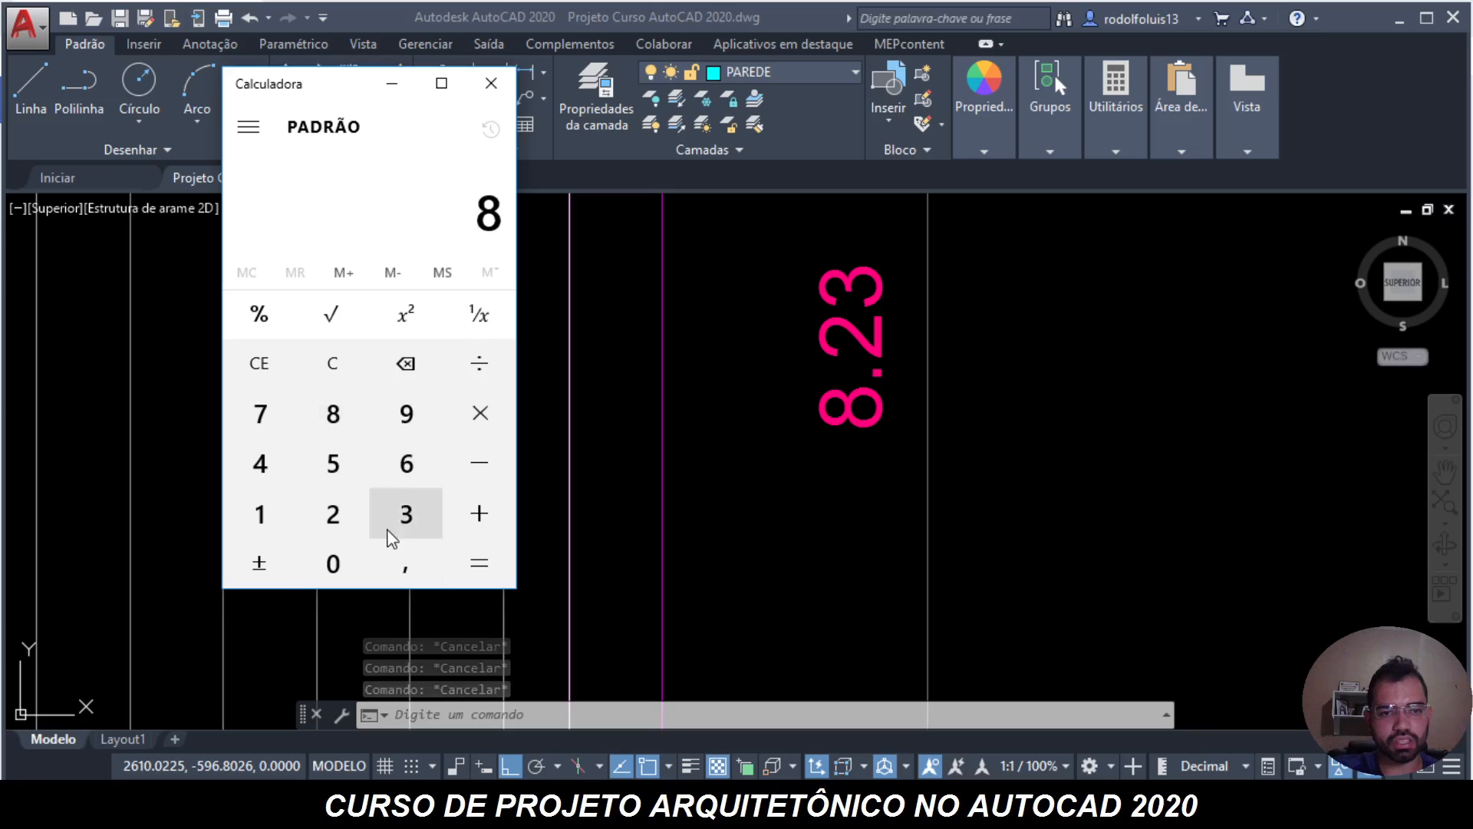
left_click(405, 564)
left_click(333, 514)
left_click(385, 528)
left_click(479, 413)
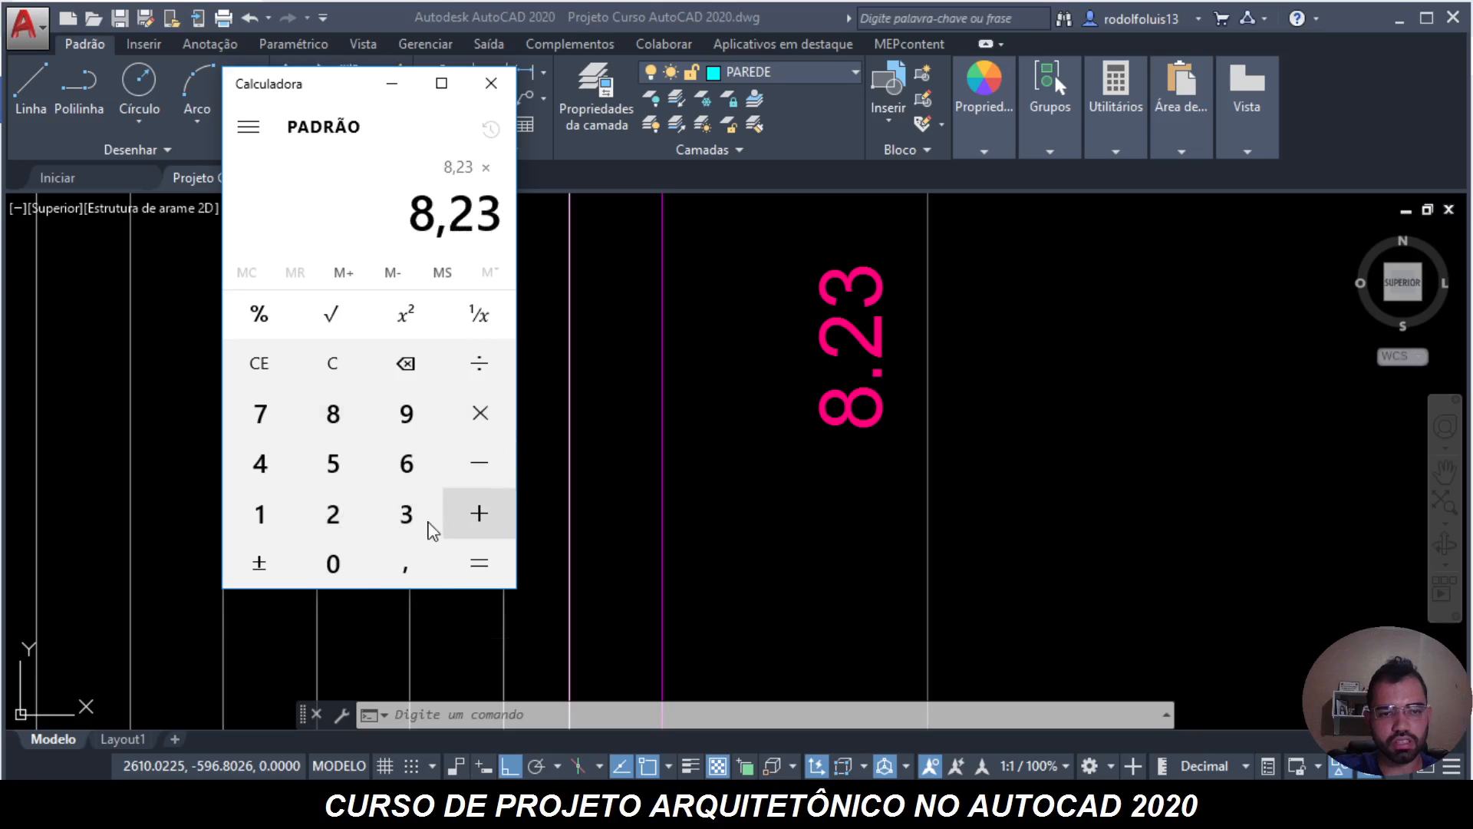
left_click(399, 568)
left_click(333, 514)
left_click(333, 463)
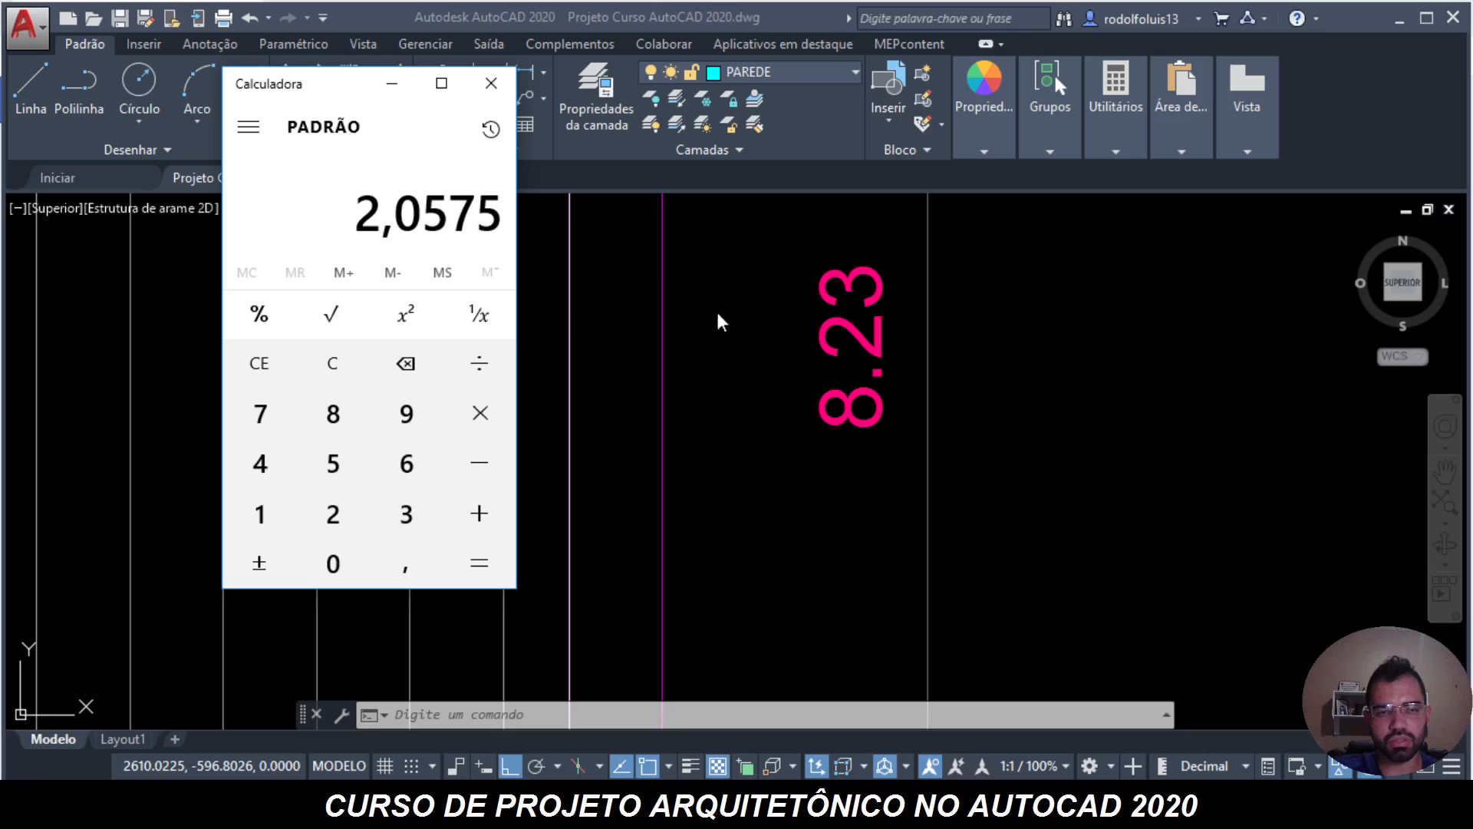
left_click(1102, 476)
key("Escape")
key("Escape")
key("Escape")
- Examine the raised walls above the slab in section A against the cut roof plan above them
scroll(1124, 454, "down", 5)
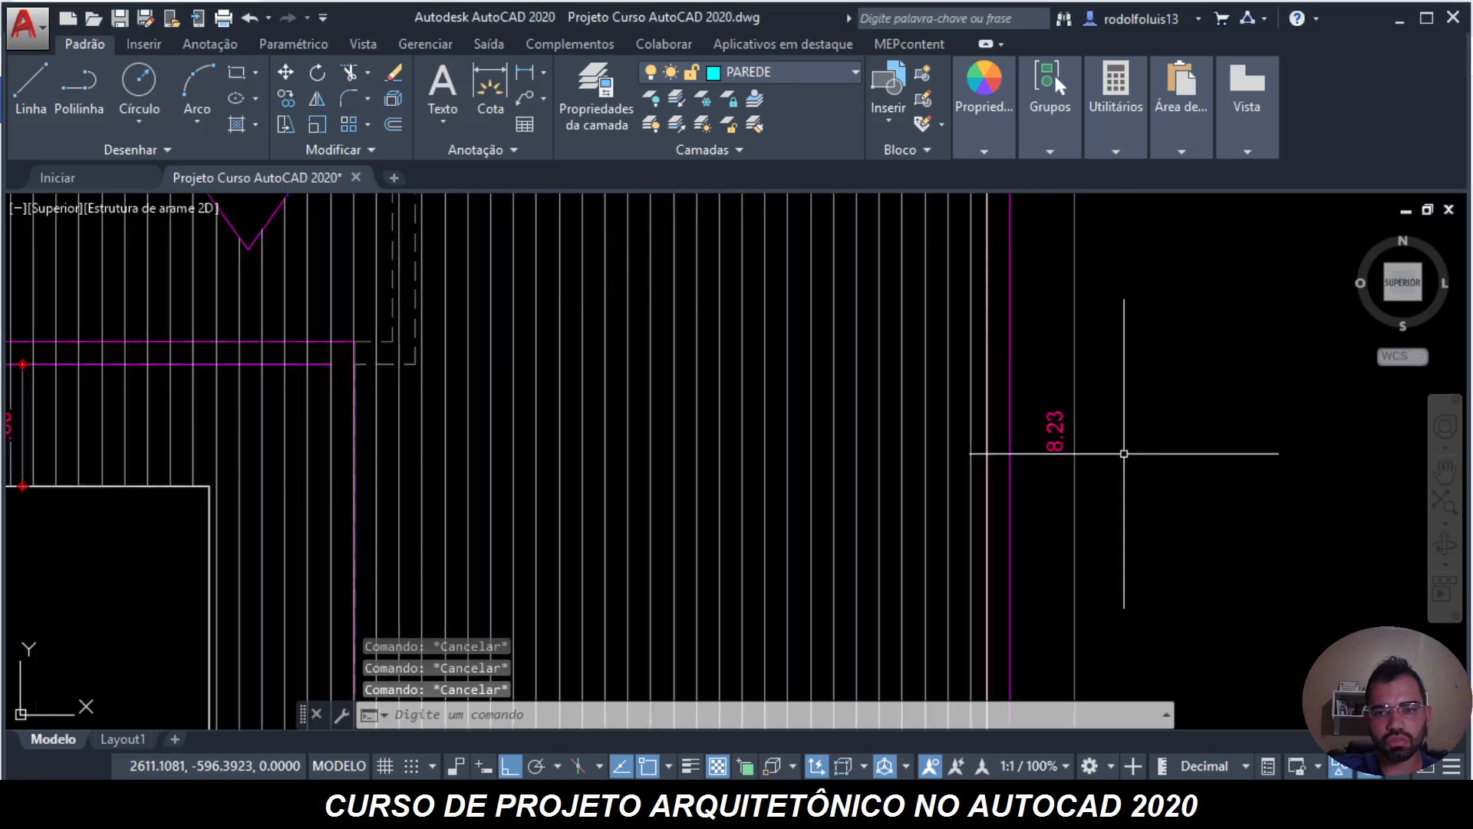
scroll(1124, 454, "down", 4)
scroll(724, 486, "up", 2)
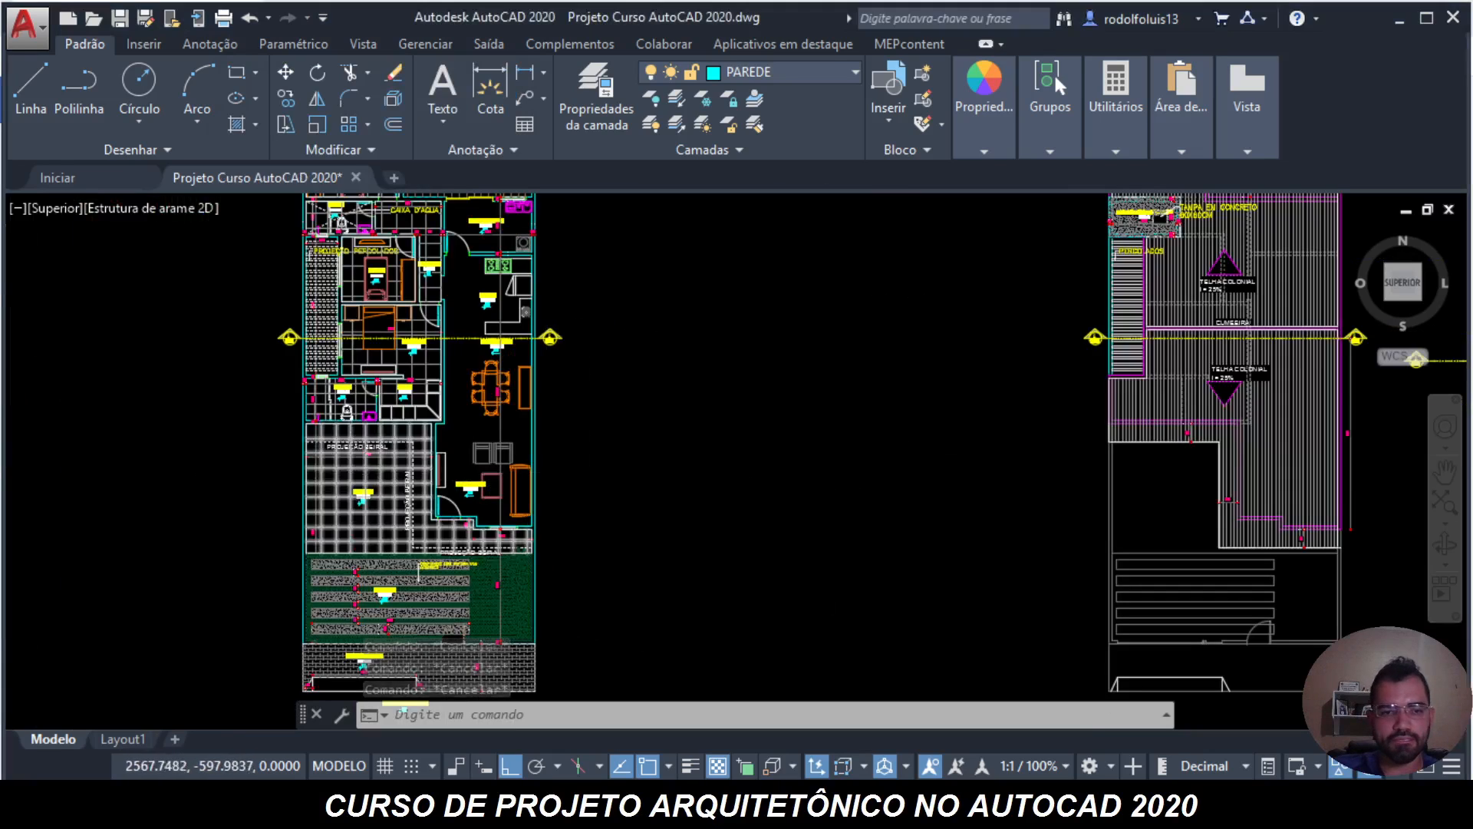
scroll(639, 486, "down", 6)
scroll(583, 457, "up", 8)
scroll(581, 456, "up", 4)
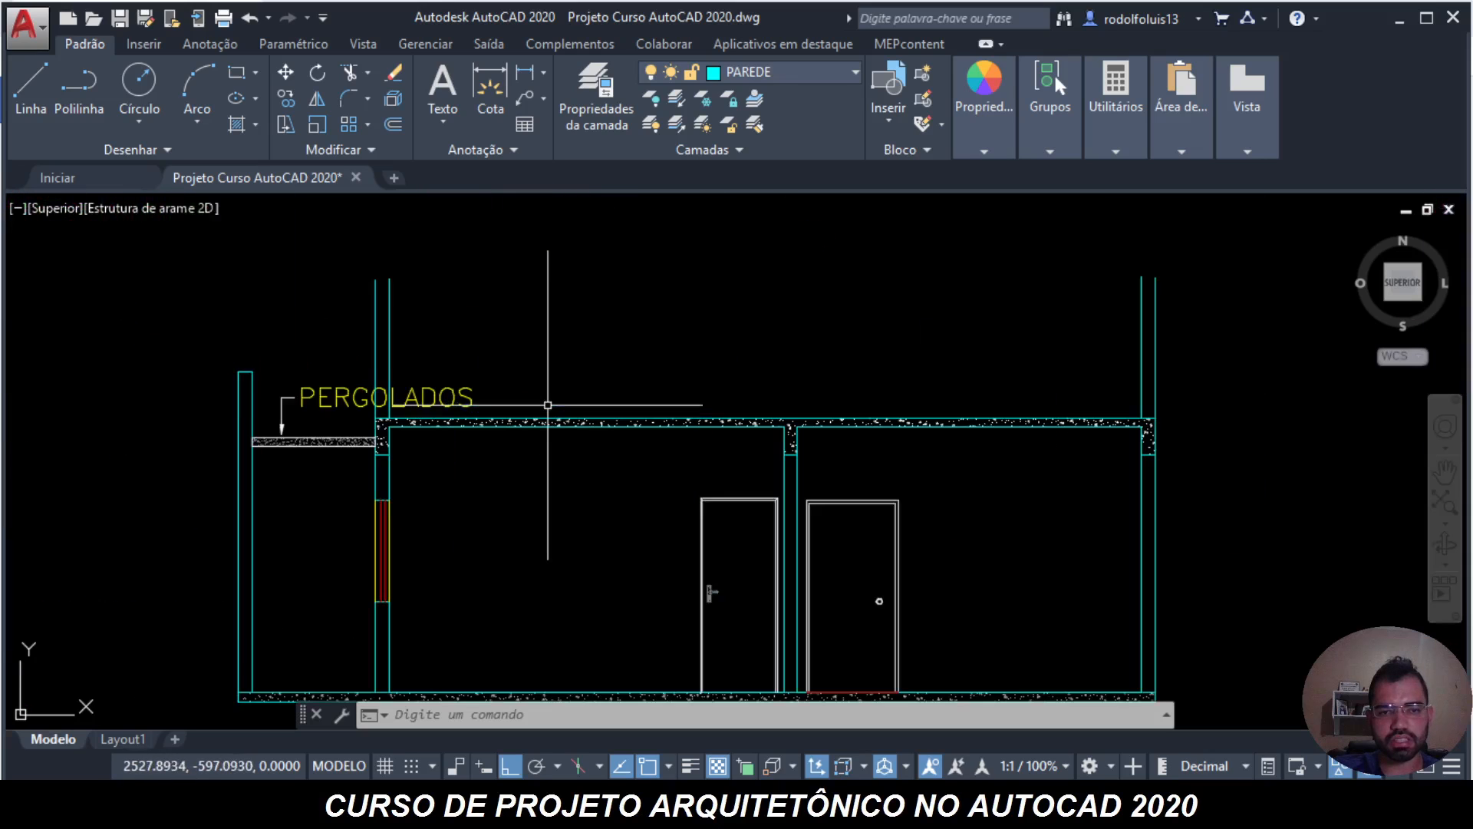
middle_click_drag(615, 356, 613, 470)
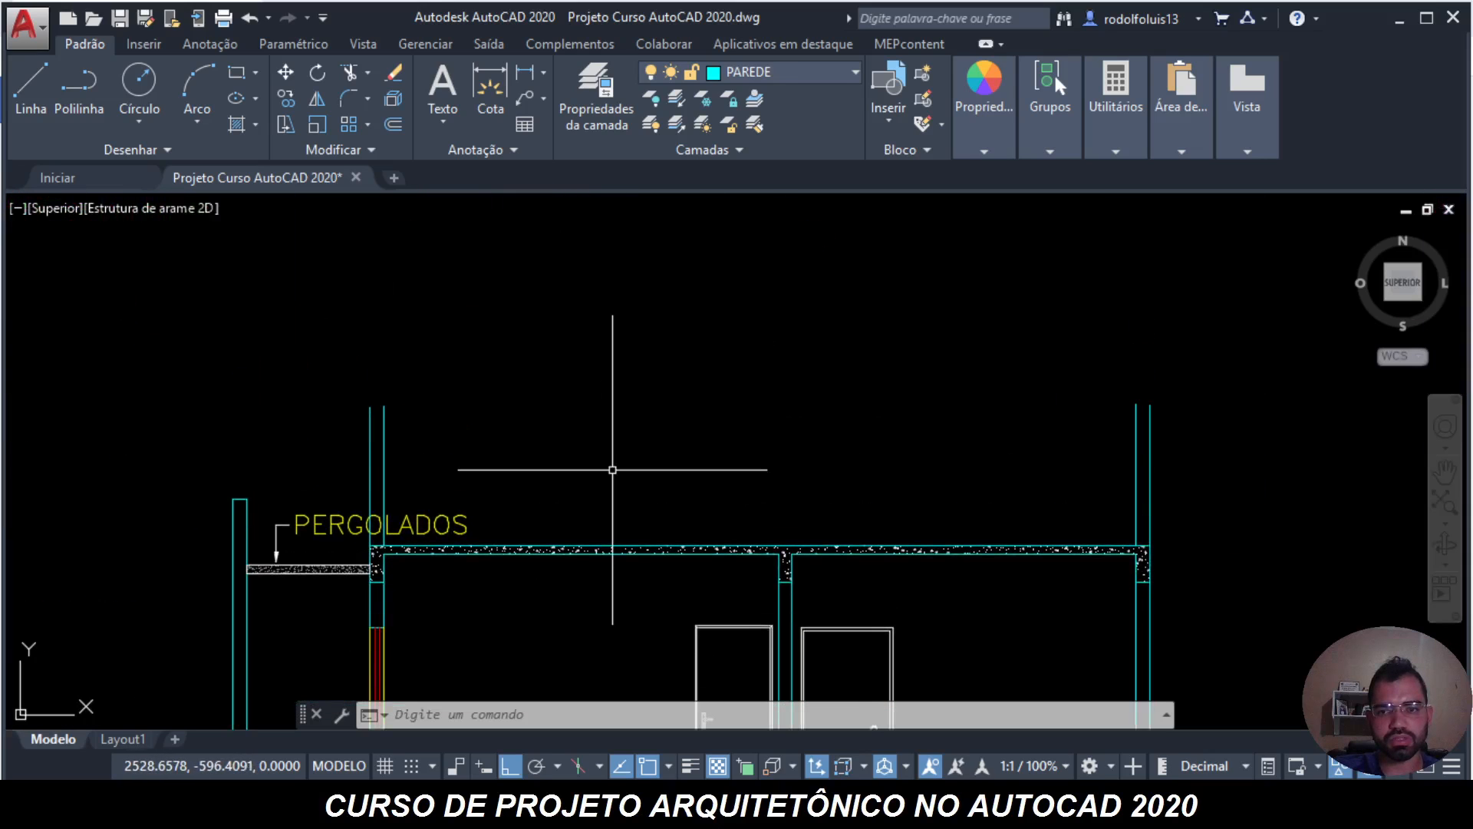
scroll(612, 470, "down", 7)
scroll(608, 489, "up", 4)
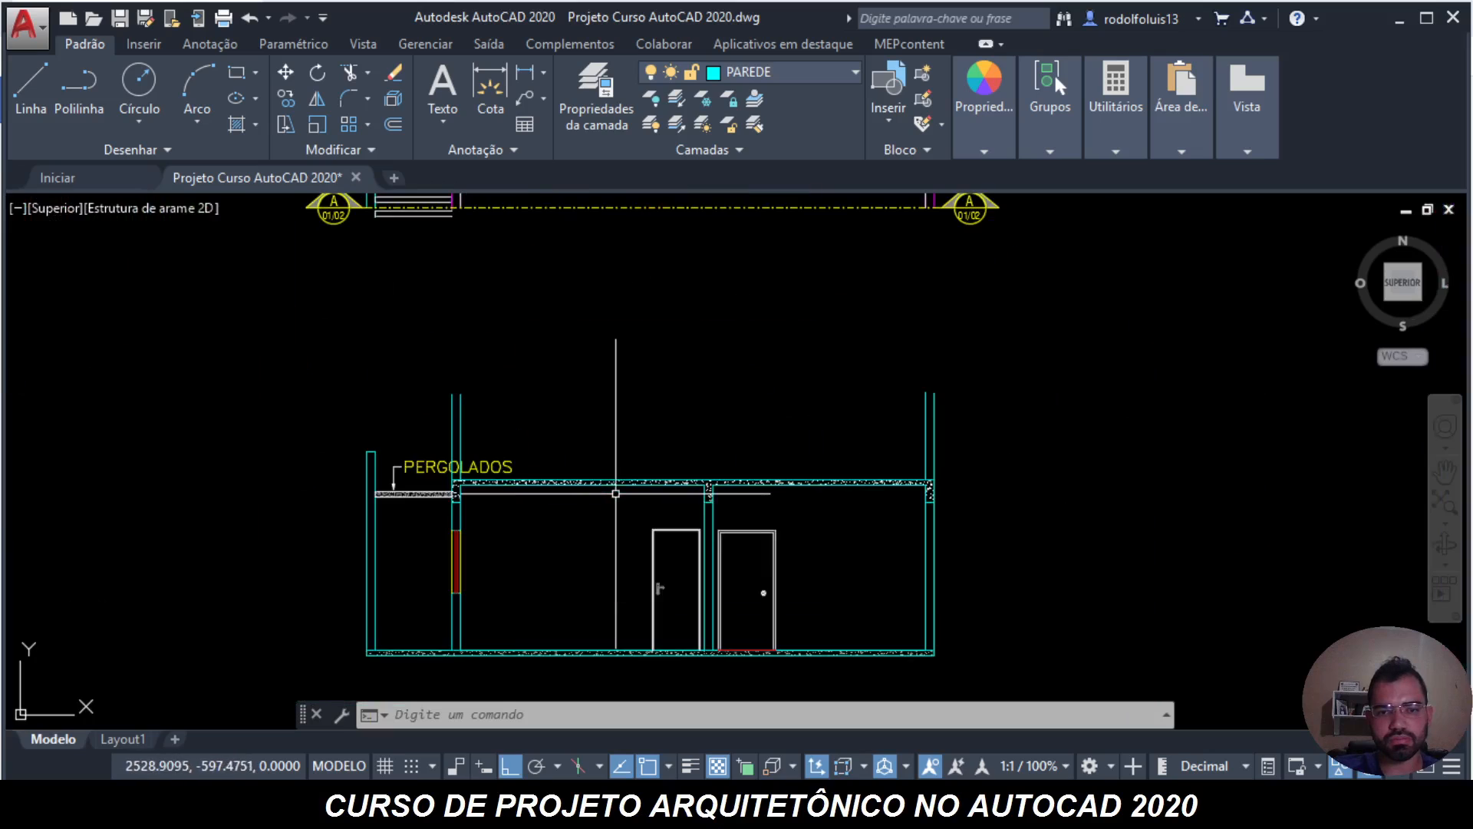
middle_click_drag(622, 427, 612, 520)
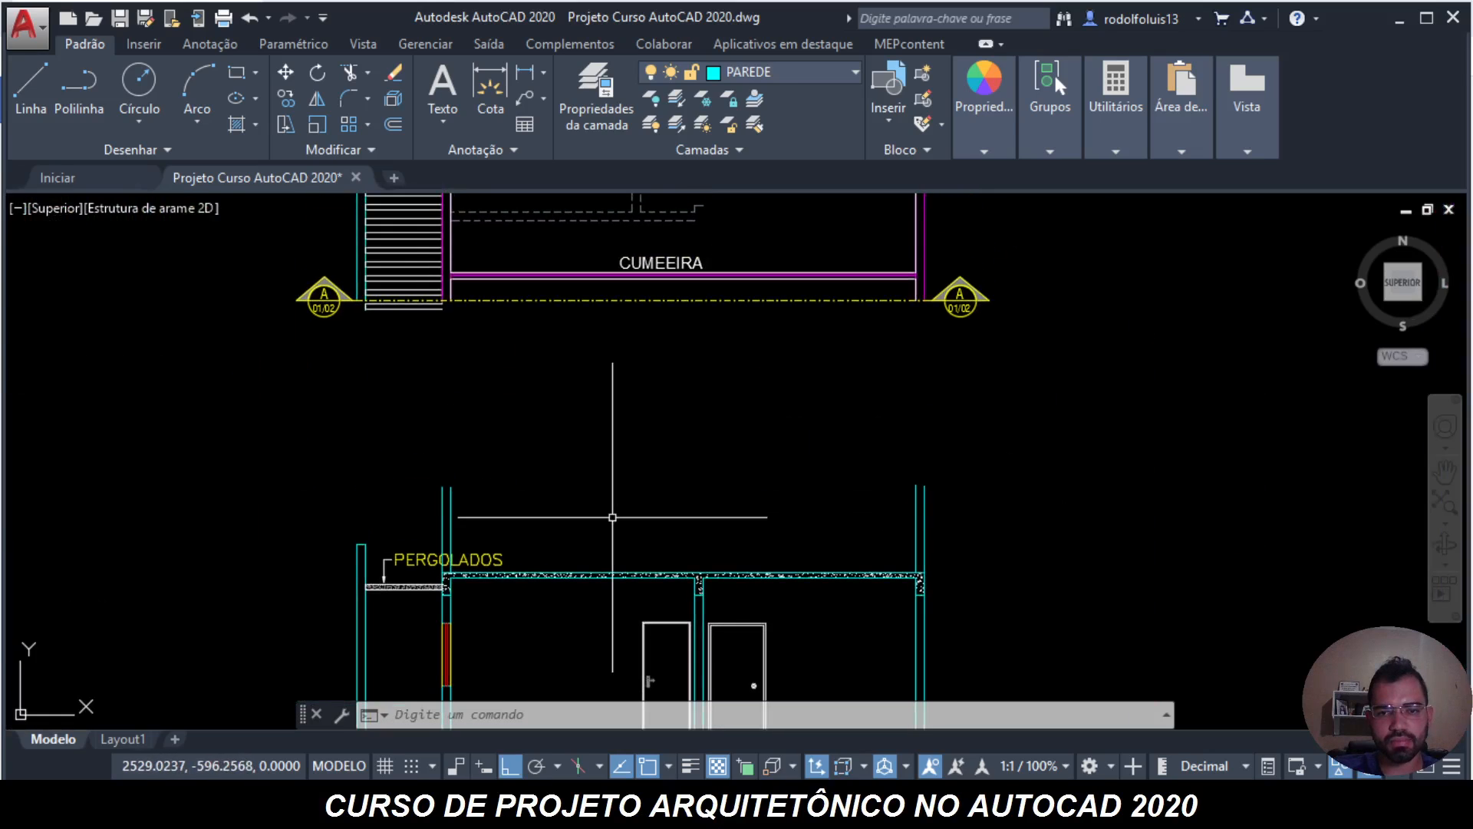
key("Escape")
key("Escape")
key("Escape")
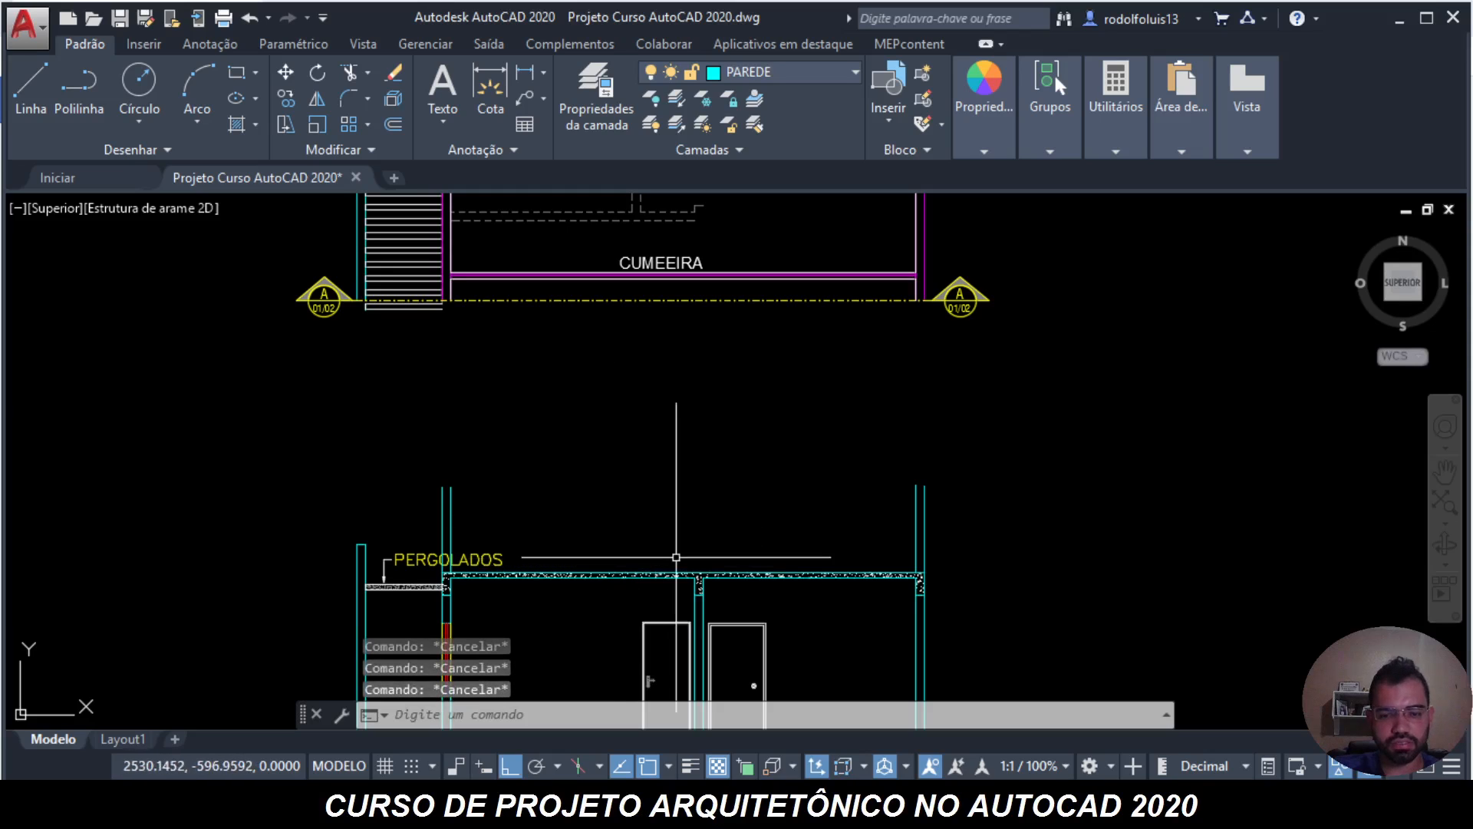
- Draw a horizontal reference line along the slab top, extending past the outer wall opposite the pergola
type("l")
key("Return")
left_click(924, 574)
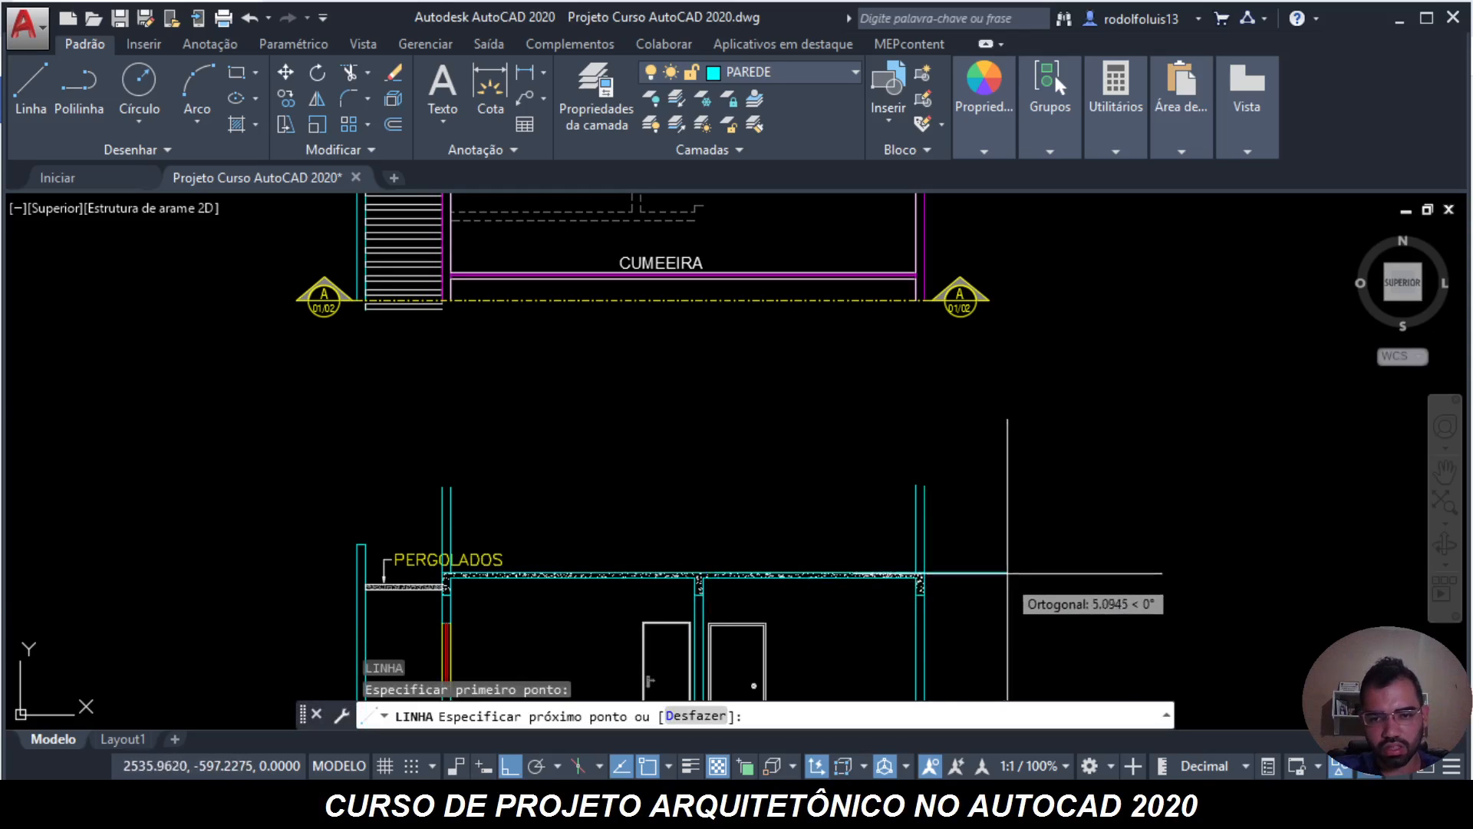
scroll(1032, 583, "up", 5)
left_click(1074, 586)
key("Escape")
key("Escape")
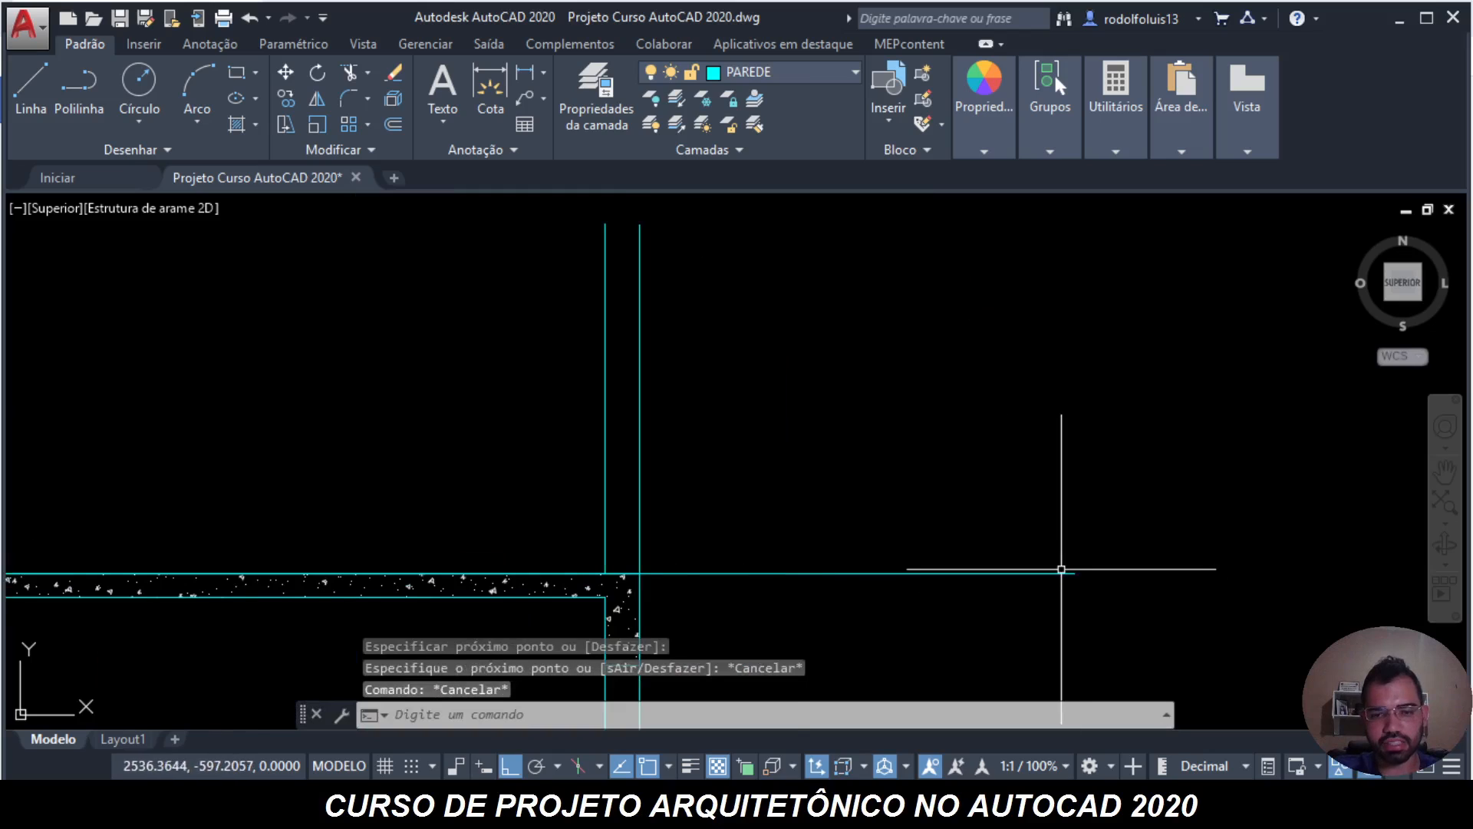
scroll(1061, 570, "down", 1)
left_click(833, 806)
left_click(901, 637)
key("Escape")
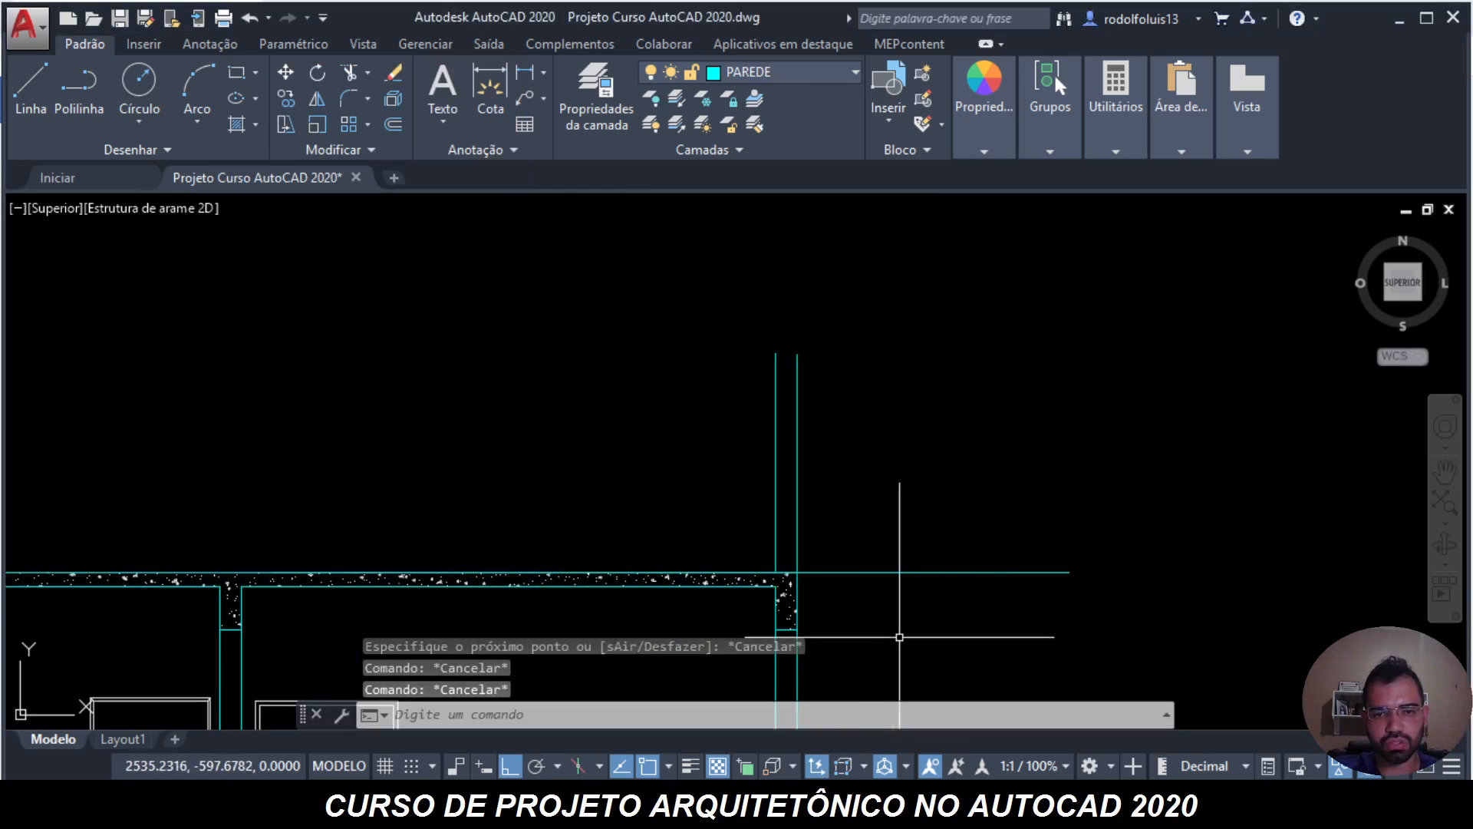
key("Escape")
- Offset the horizontal reference line 2.15 upward from the slab top
type("off")
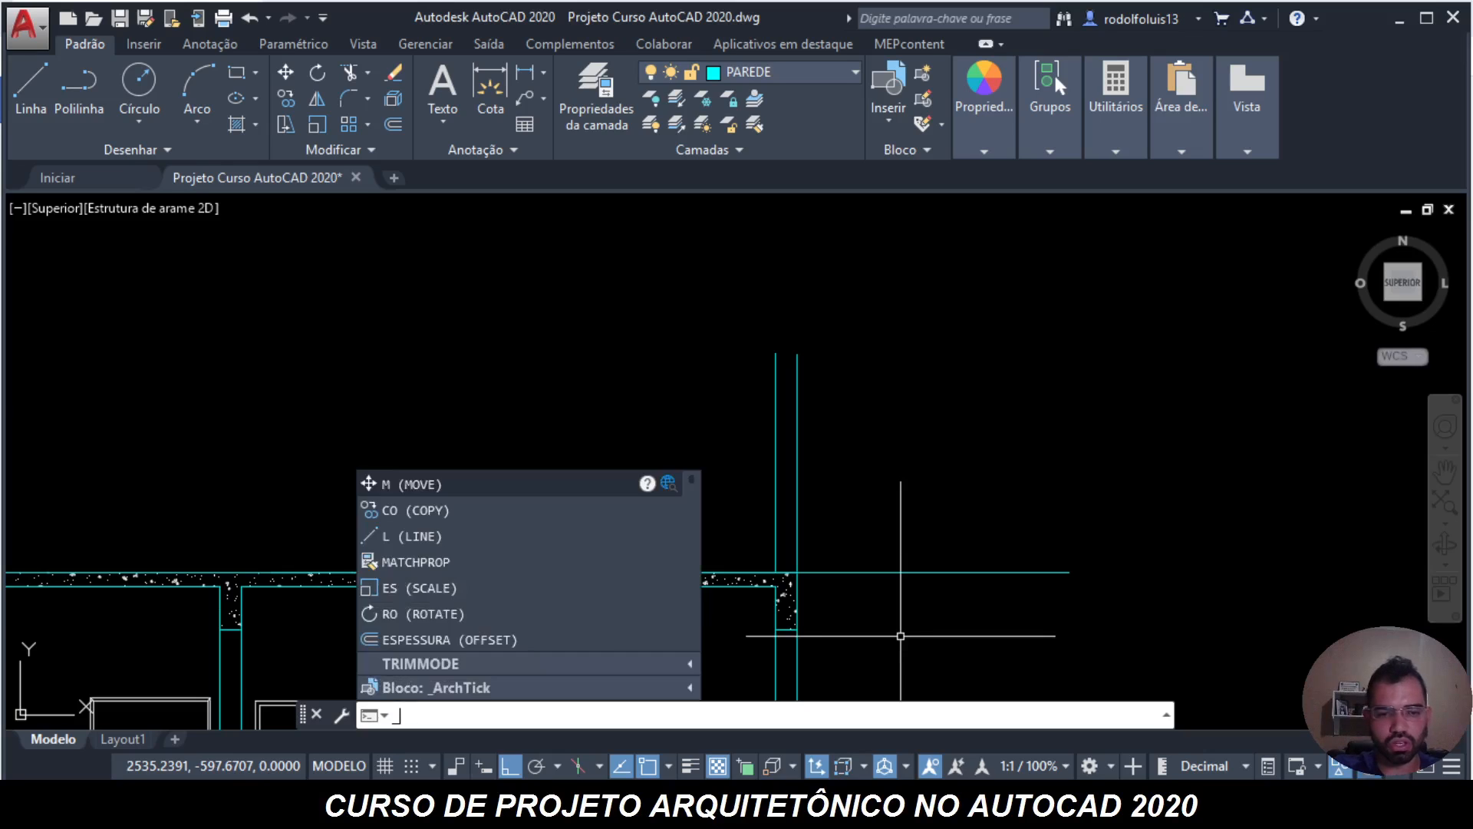
key("Return")
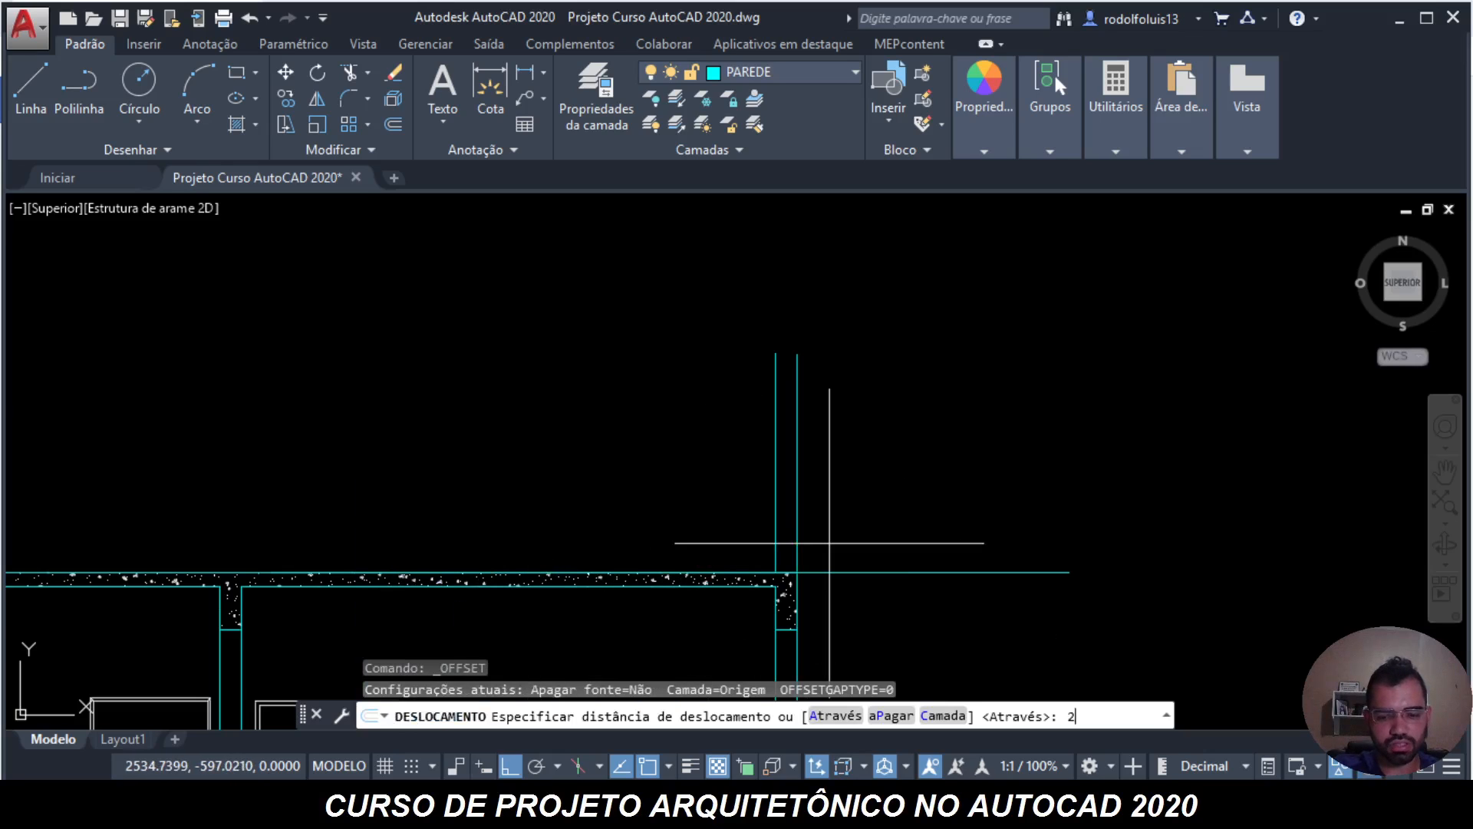
type("2.15")
key("Return")
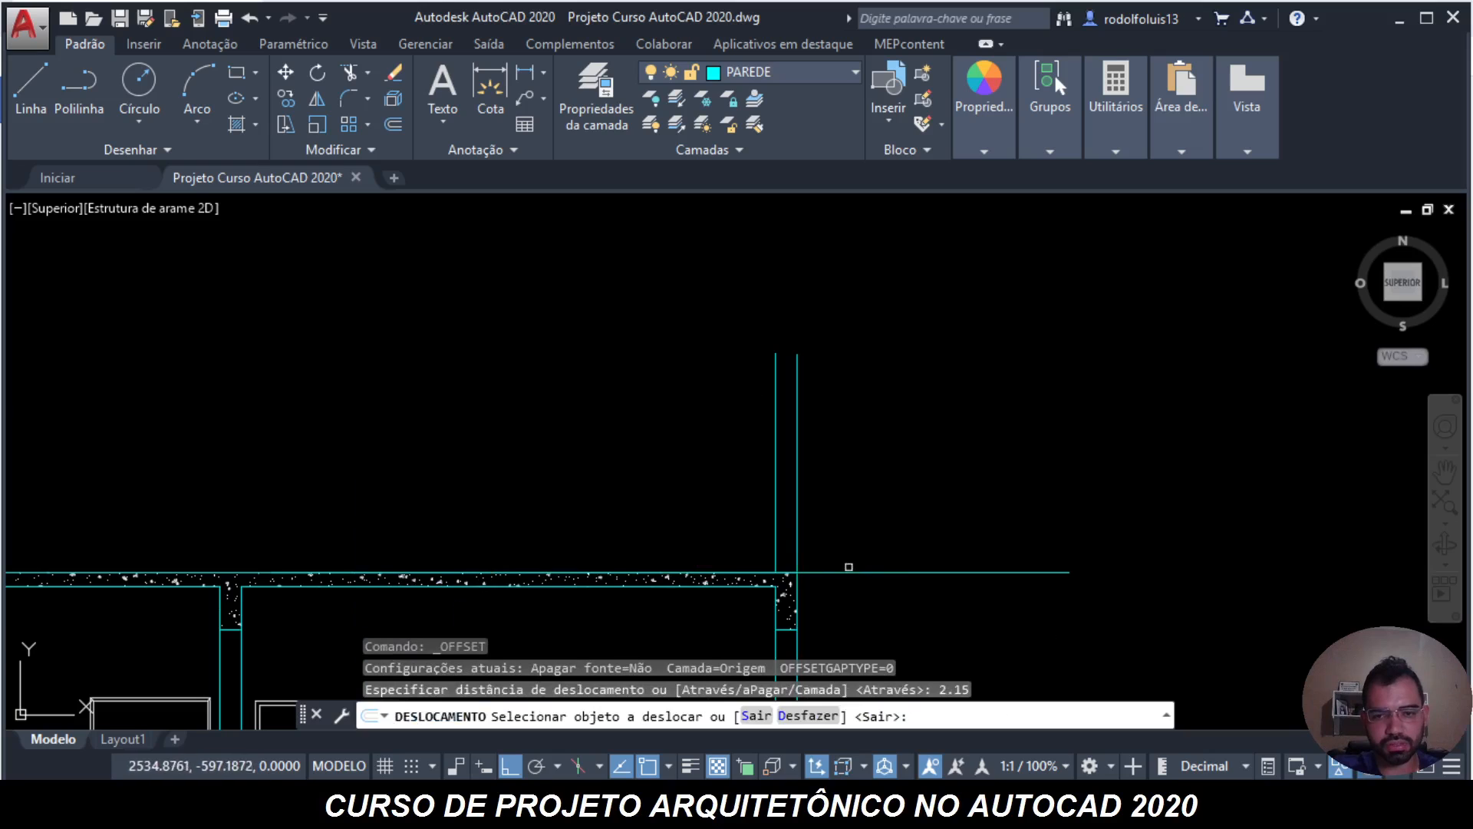
left_click(838, 571)
left_click(865, 352)
scroll(850, 405, "down", 2)
middle_click_drag(850, 404, 1094, 432)
scroll(1086, 428, "down", 6)
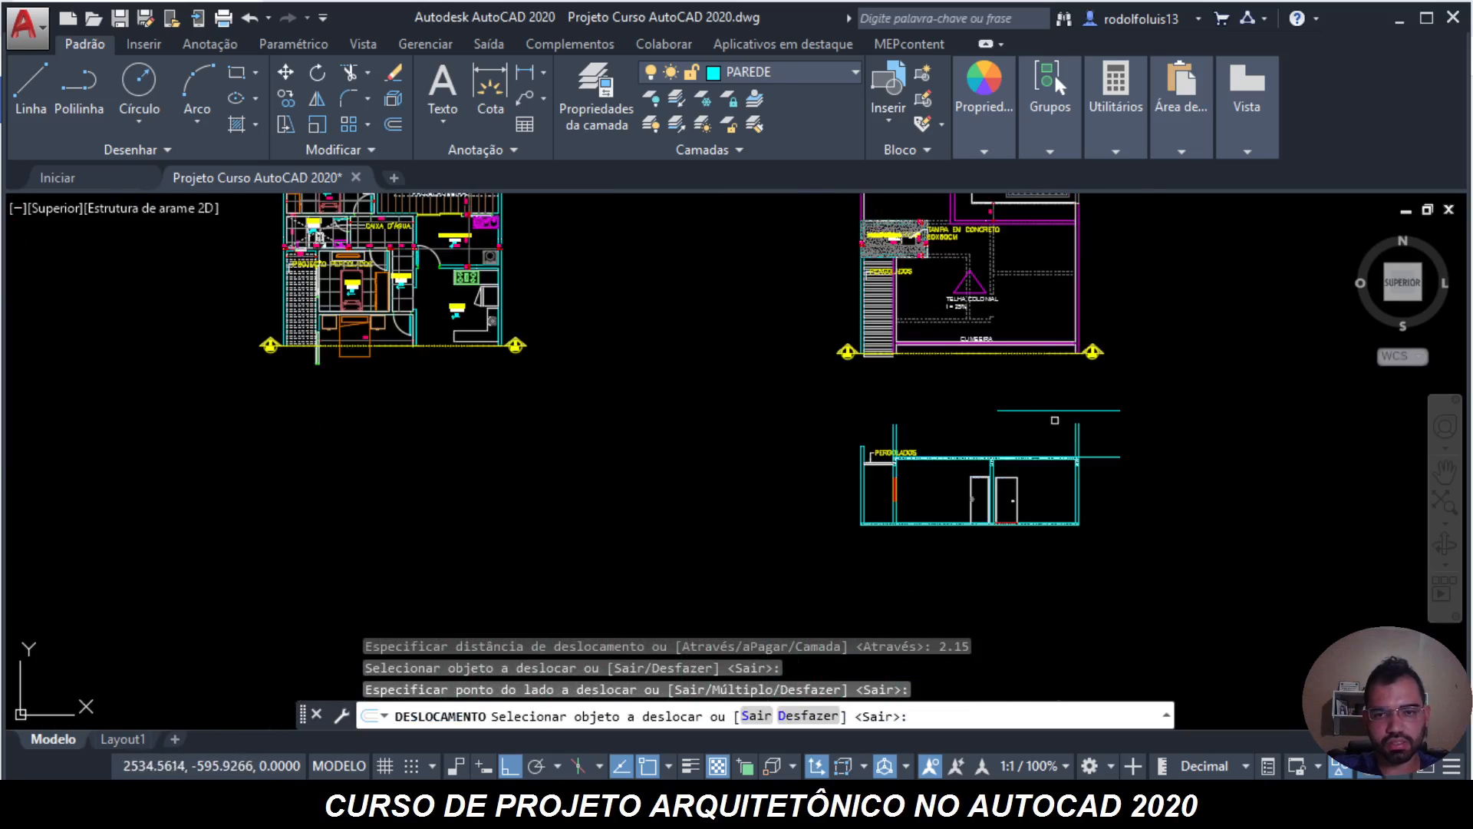
- Examine the eave overhangs and parapet edges at the front of the full roof plan and compare them with section A
middle_click_drag(985, 410, 581, 427)
scroll(581, 426, "down", 4)
key("Escape")
key("Escape")
key("Escape")
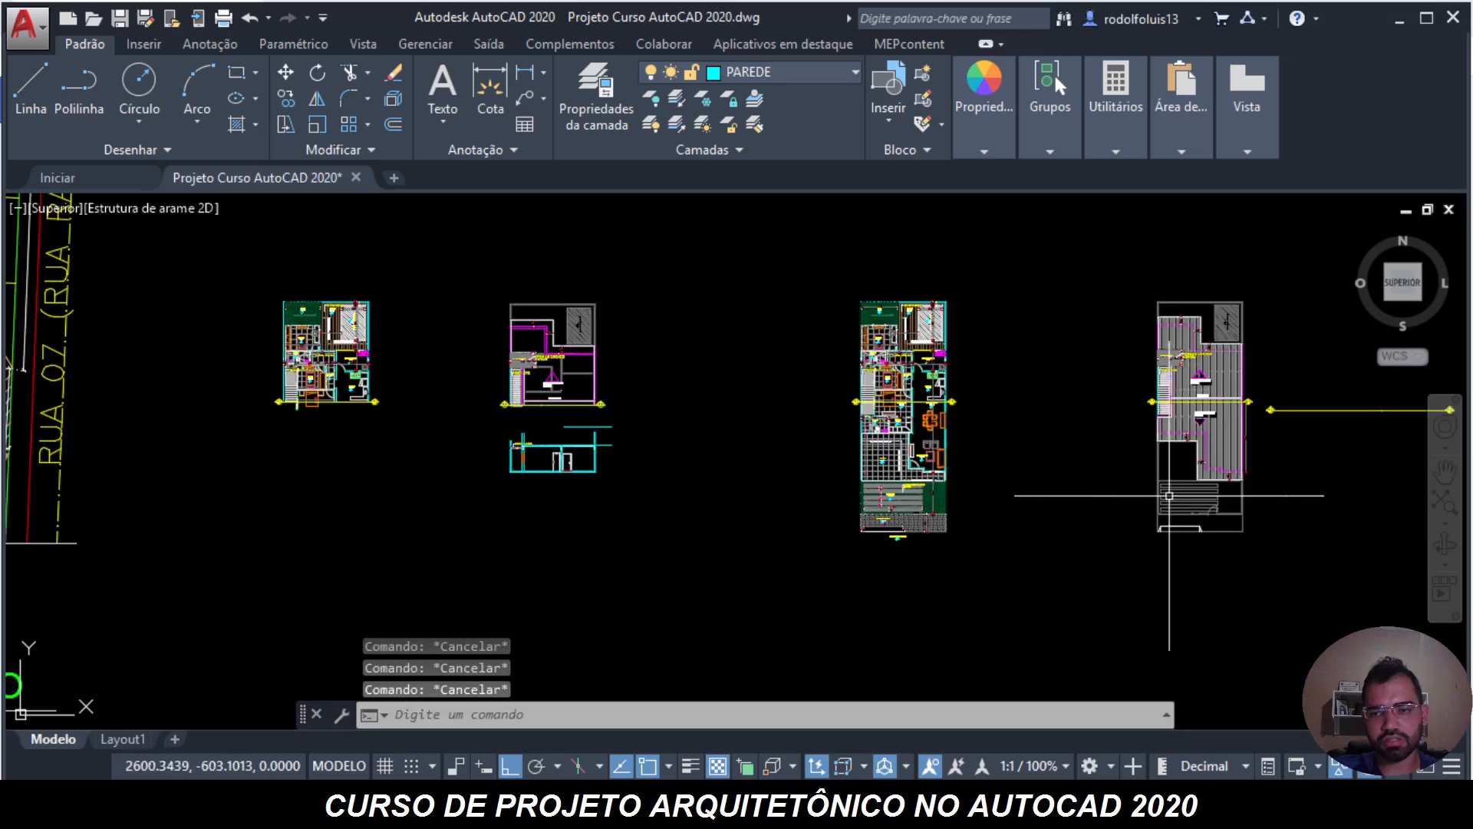
scroll(1183, 491, "up", 3)
scroll(997, 381, "up", 5)
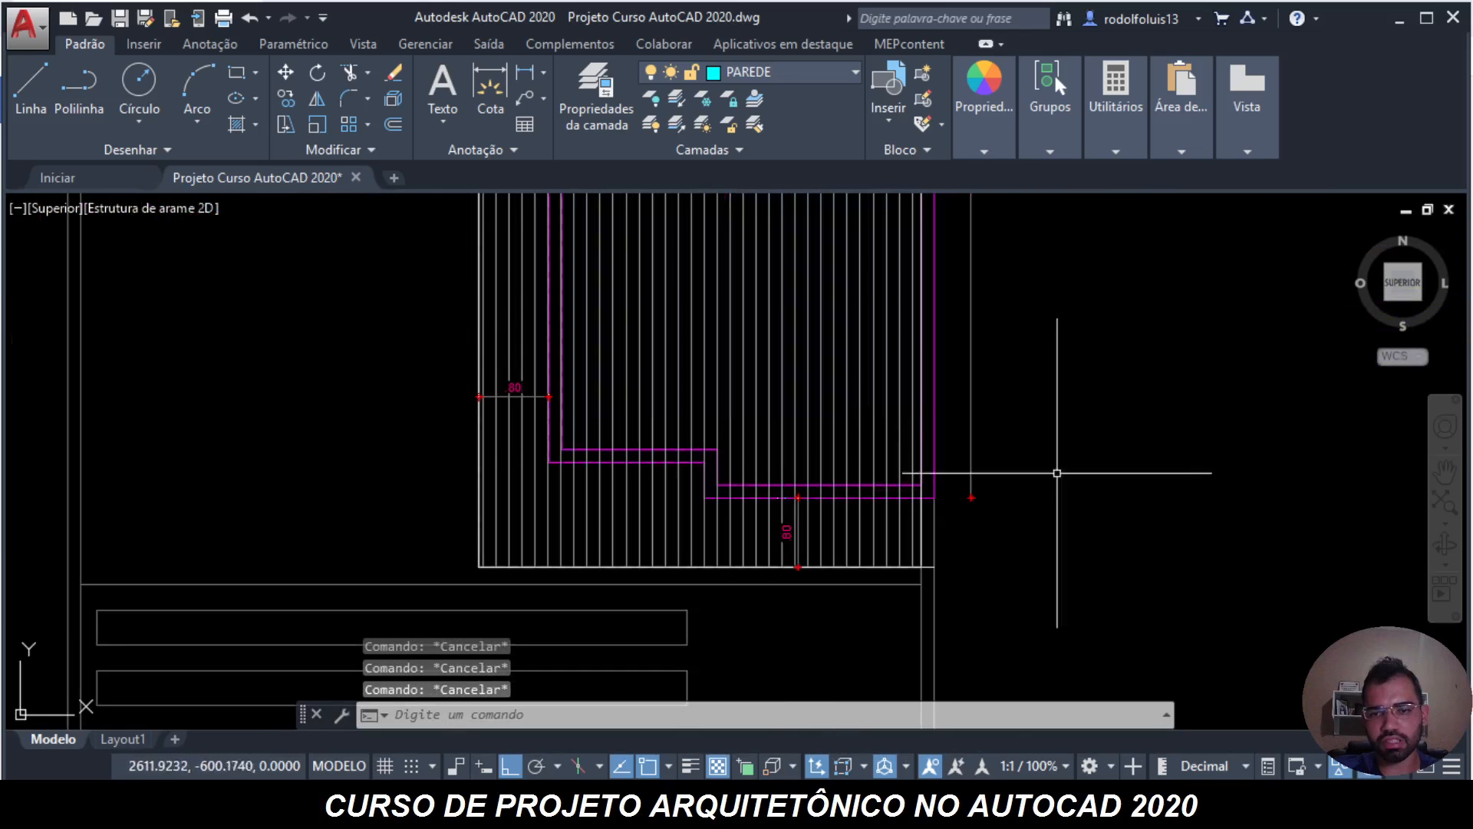
scroll(1250, 464, "down", 4)
scroll(1328, 467, "down", 6)
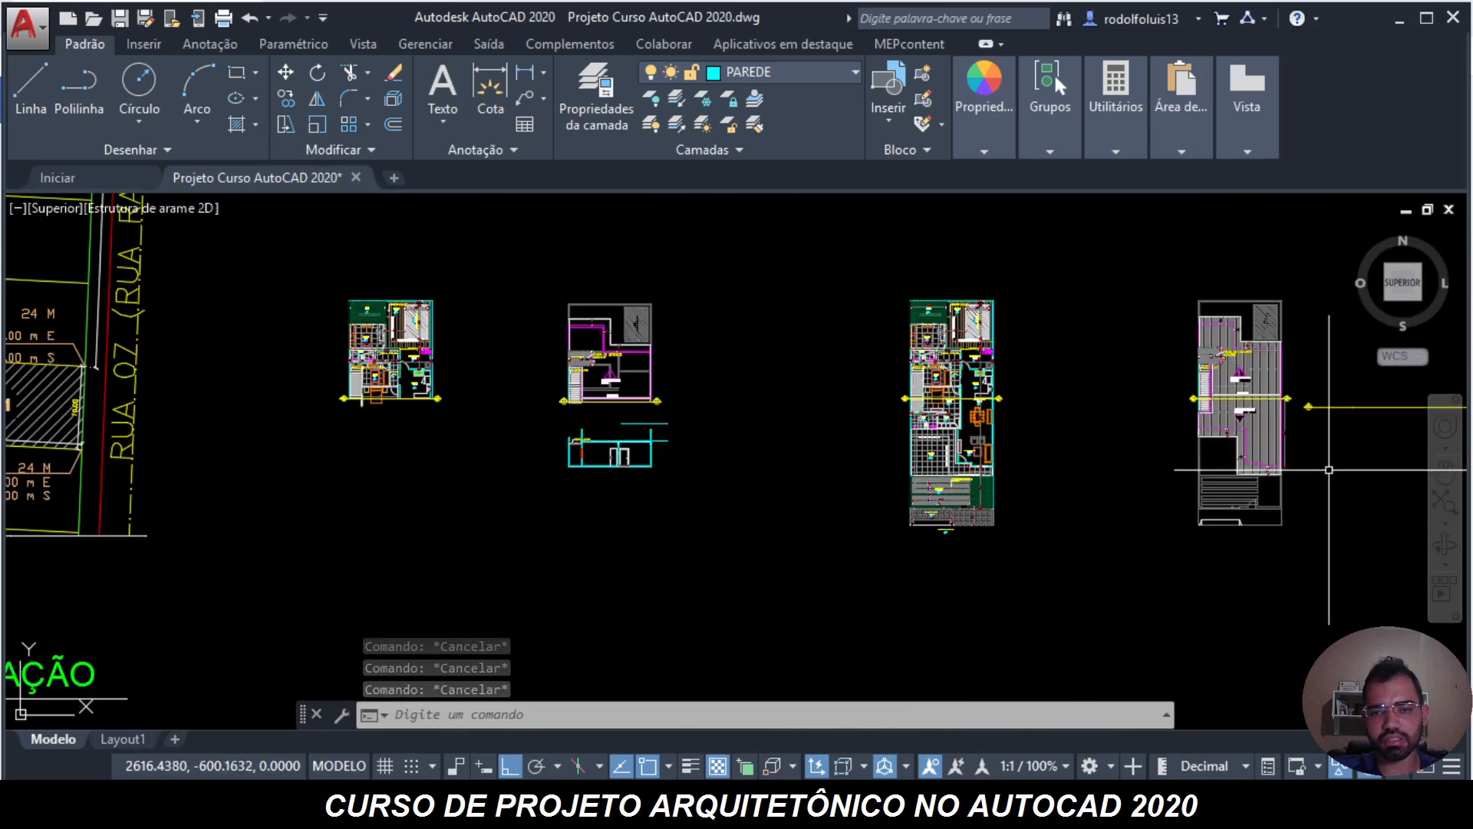
scroll(975, 477, "up", 4)
middle_click_drag(600, 470, 1005, 470)
scroll(411, 361, "up", 4)
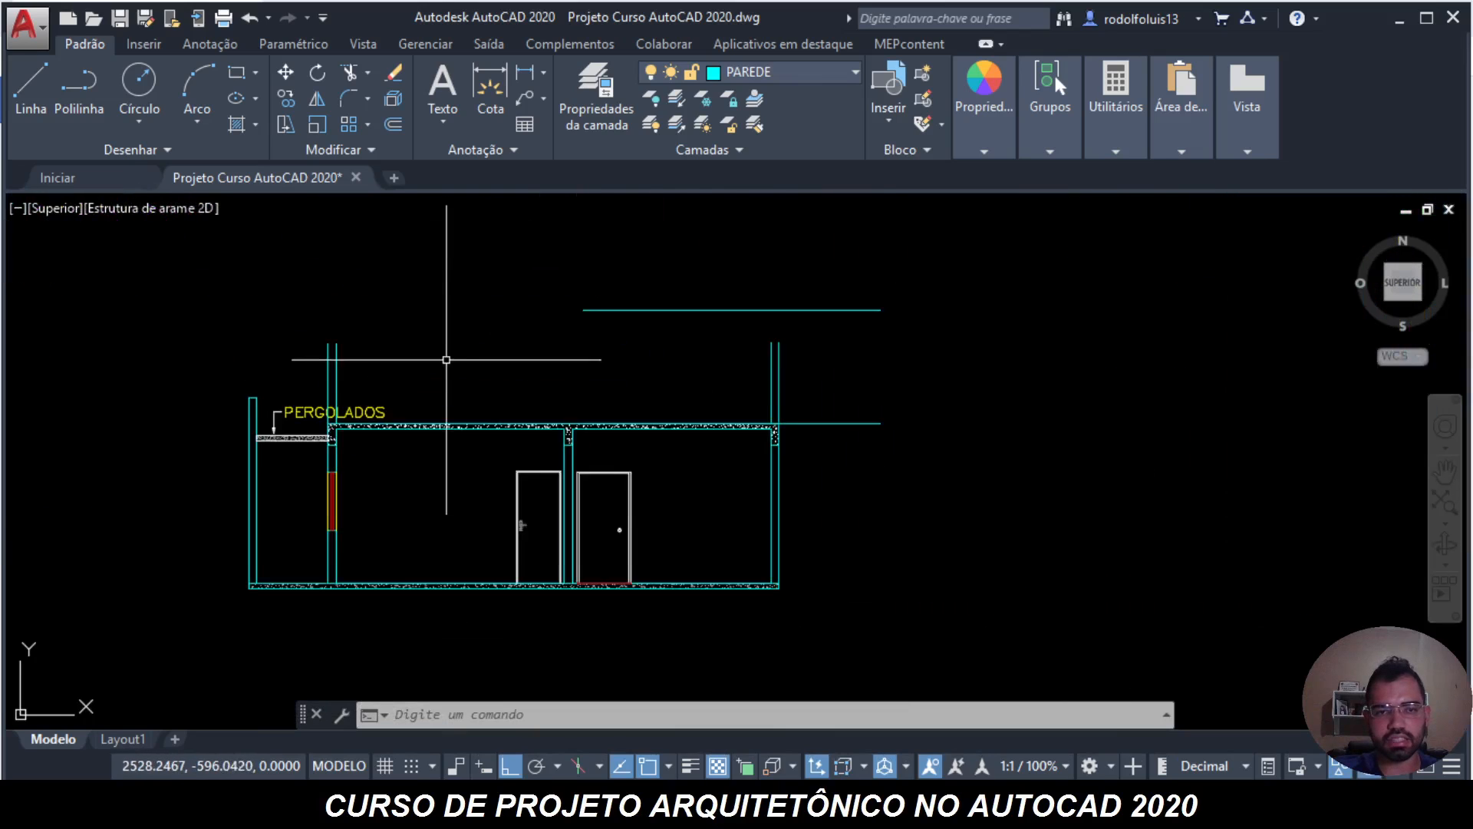
scroll(742, 439, "down", 5)
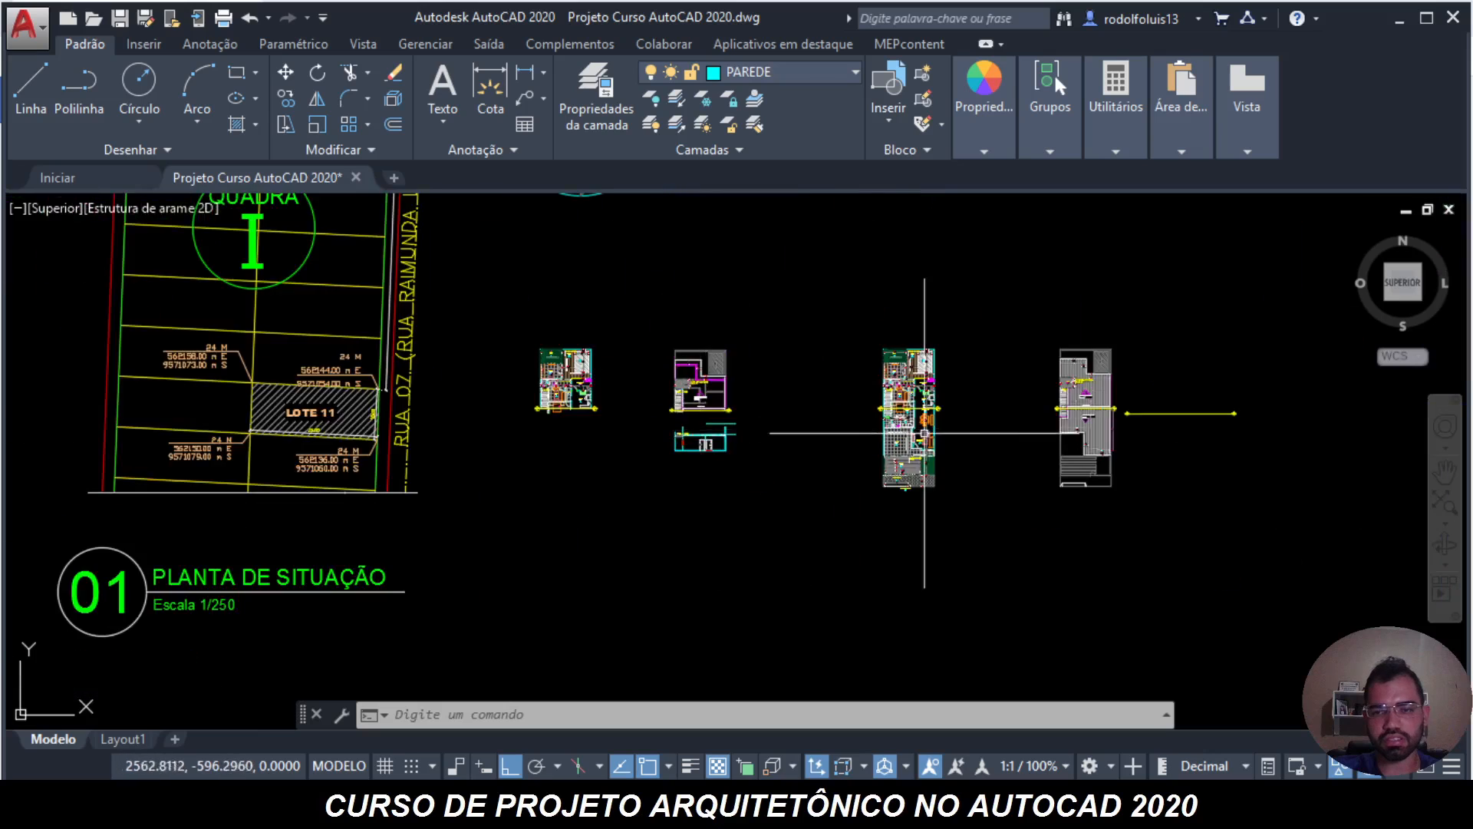
scroll(1067, 446, "up", 4)
middle_click_drag(1228, 456, 1150, 449)
scroll(1149, 449, "up", 5)
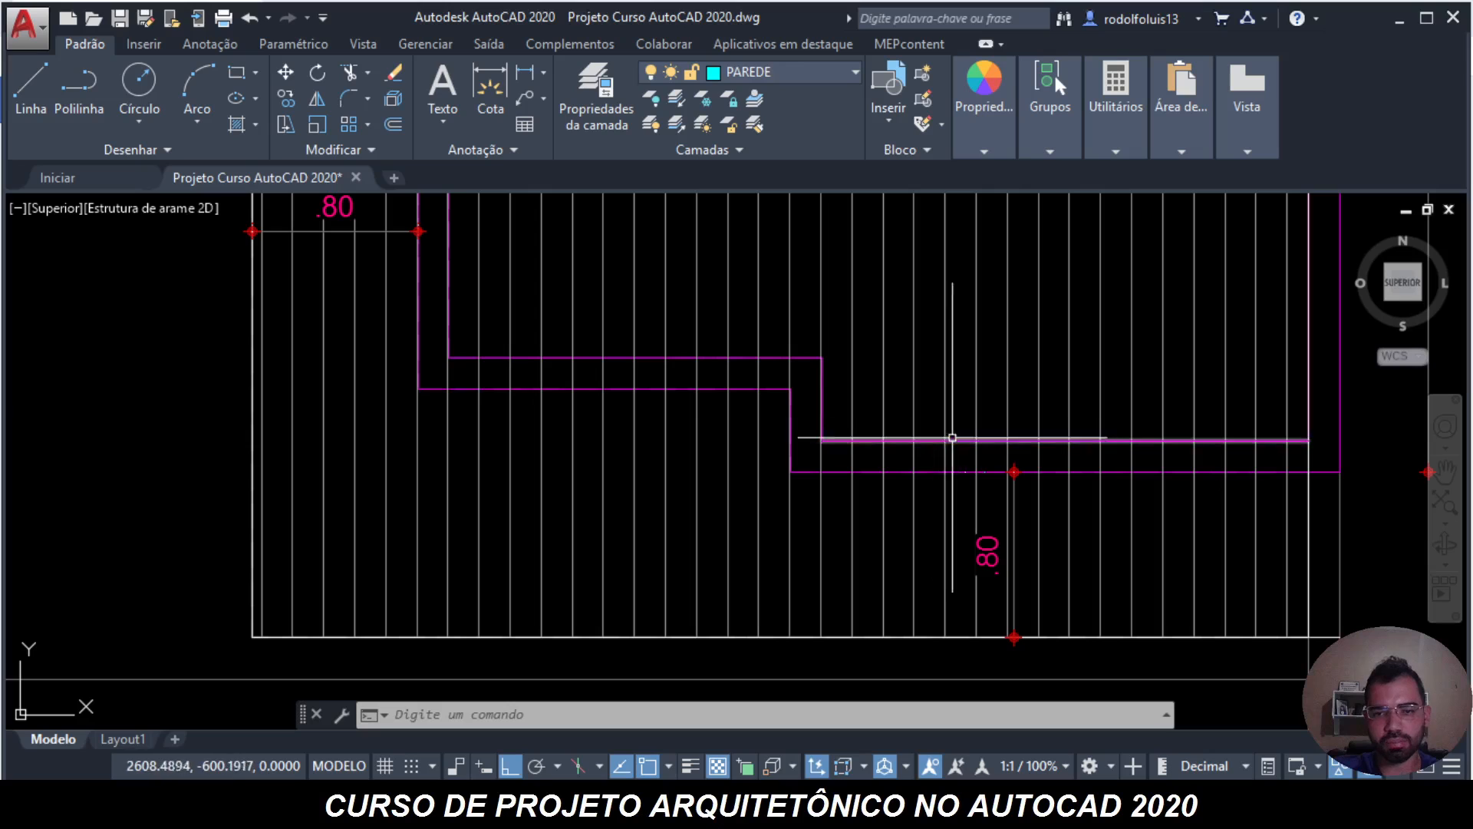
scroll(969, 434, "down", 5)
scroll(906, 330, "down", 3)
scroll(905, 330, "up", 10)
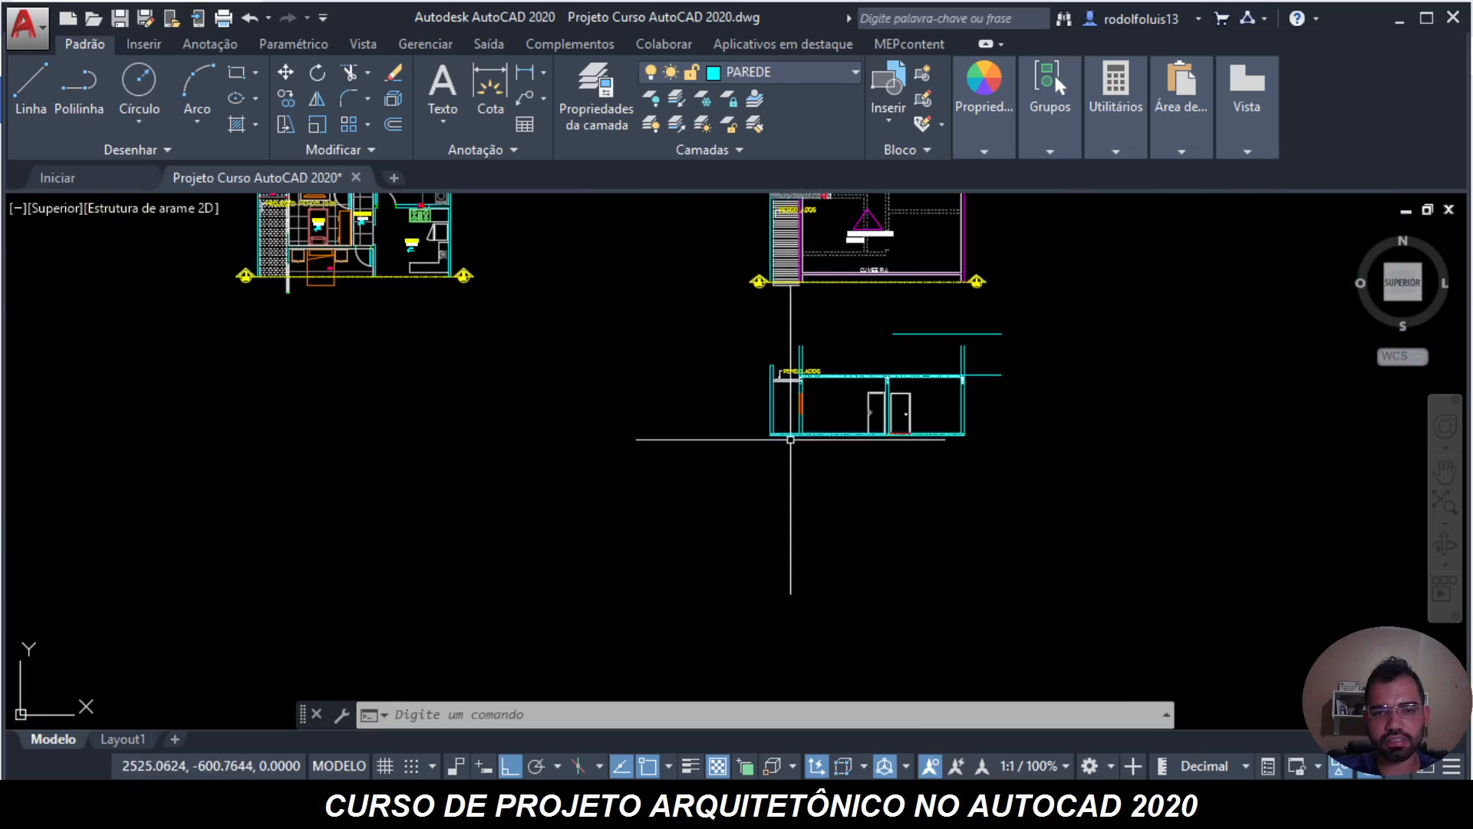
middle_click_drag(878, 328, 908, 415)
- Examine the roof-height reference line above section A against the CUMEEIRA ridge line in the cut roof plan above it
left_click(950, 426)
left_click(814, 366)
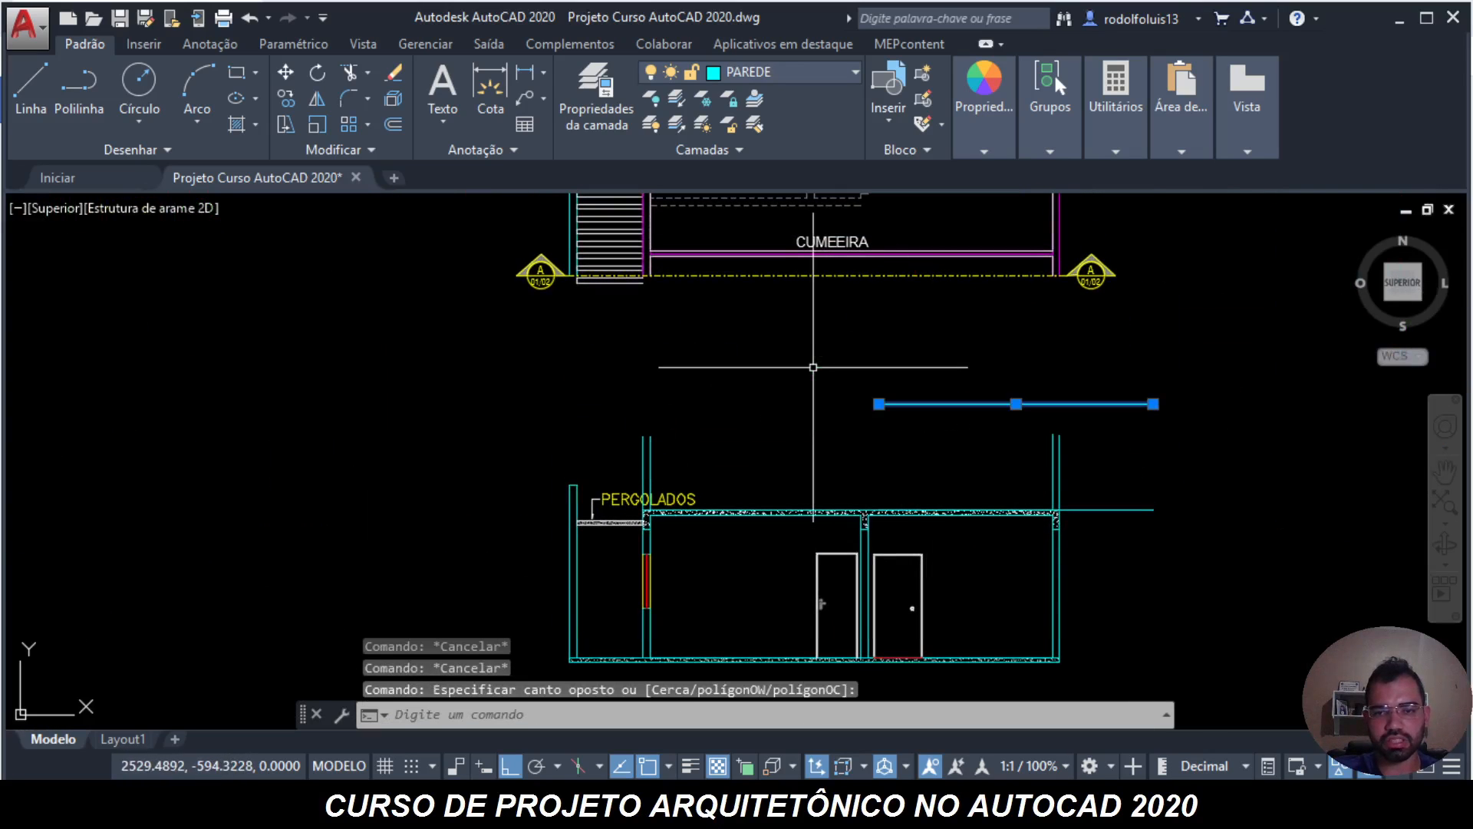
key("Escape")
key("Escape")
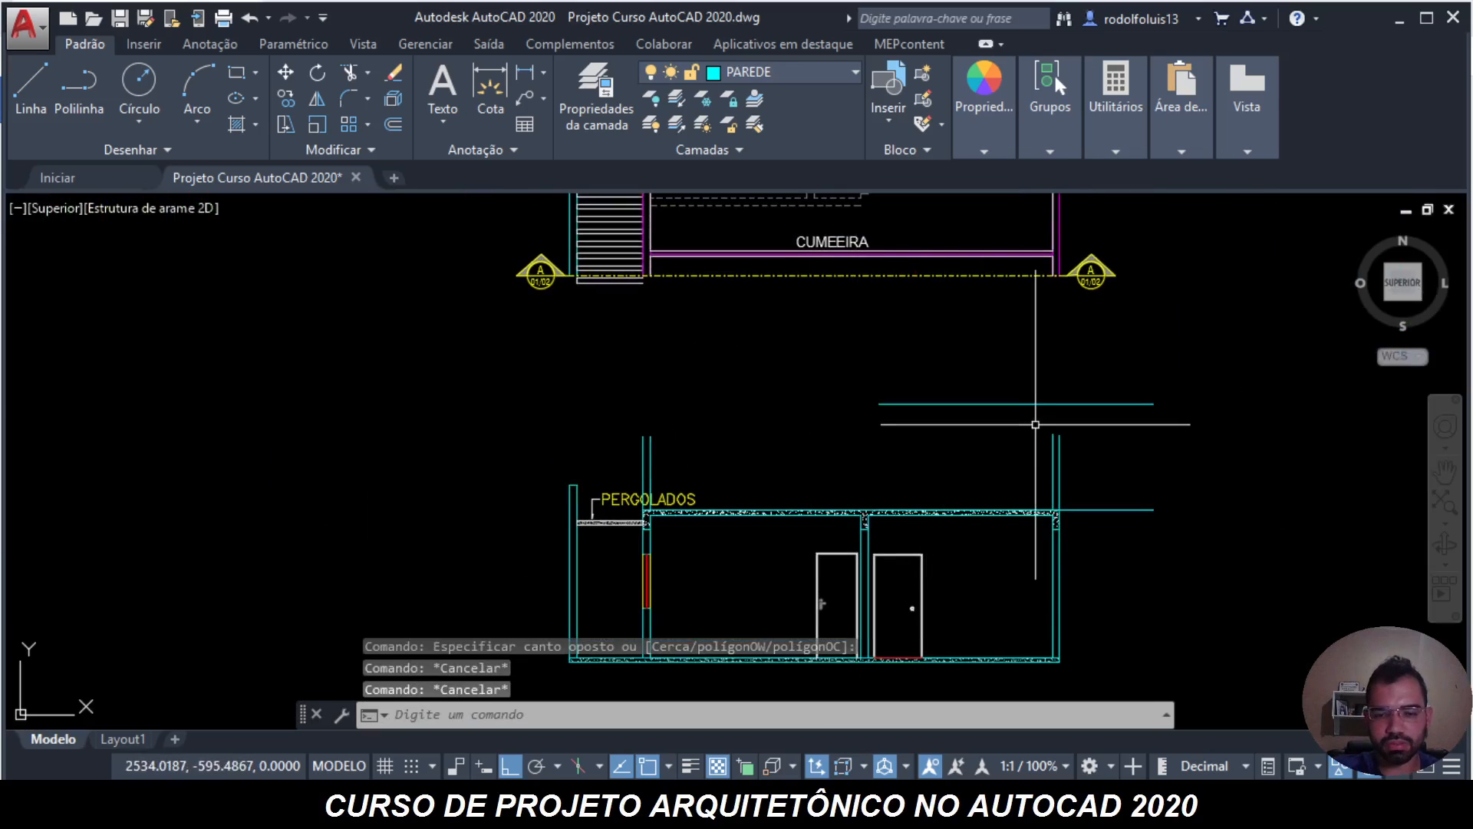
scroll(851, 230, "up", 6)
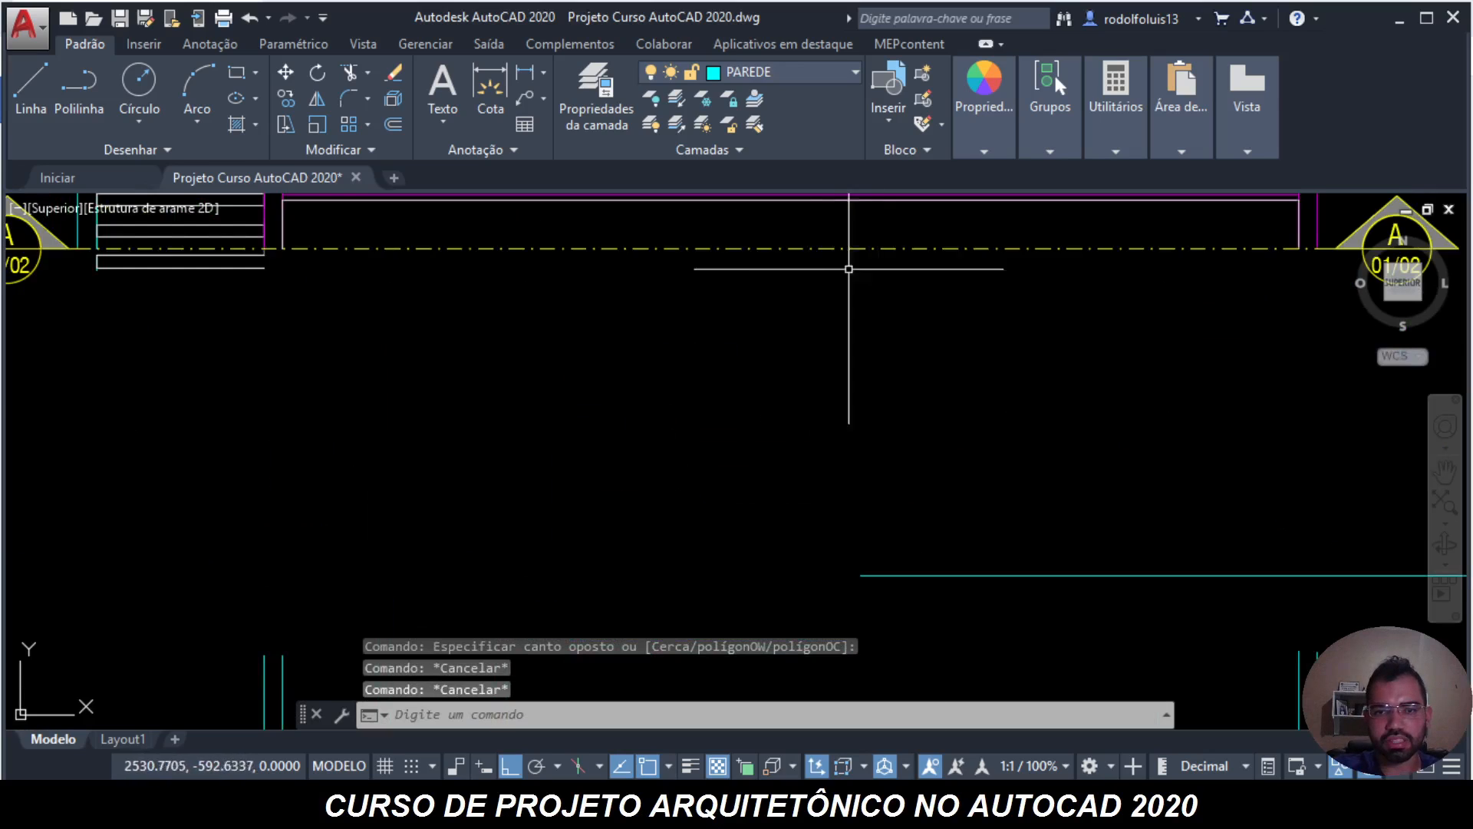
left_click(856, 381)
key("Escape")
scroll(687, 300, "down", 8)
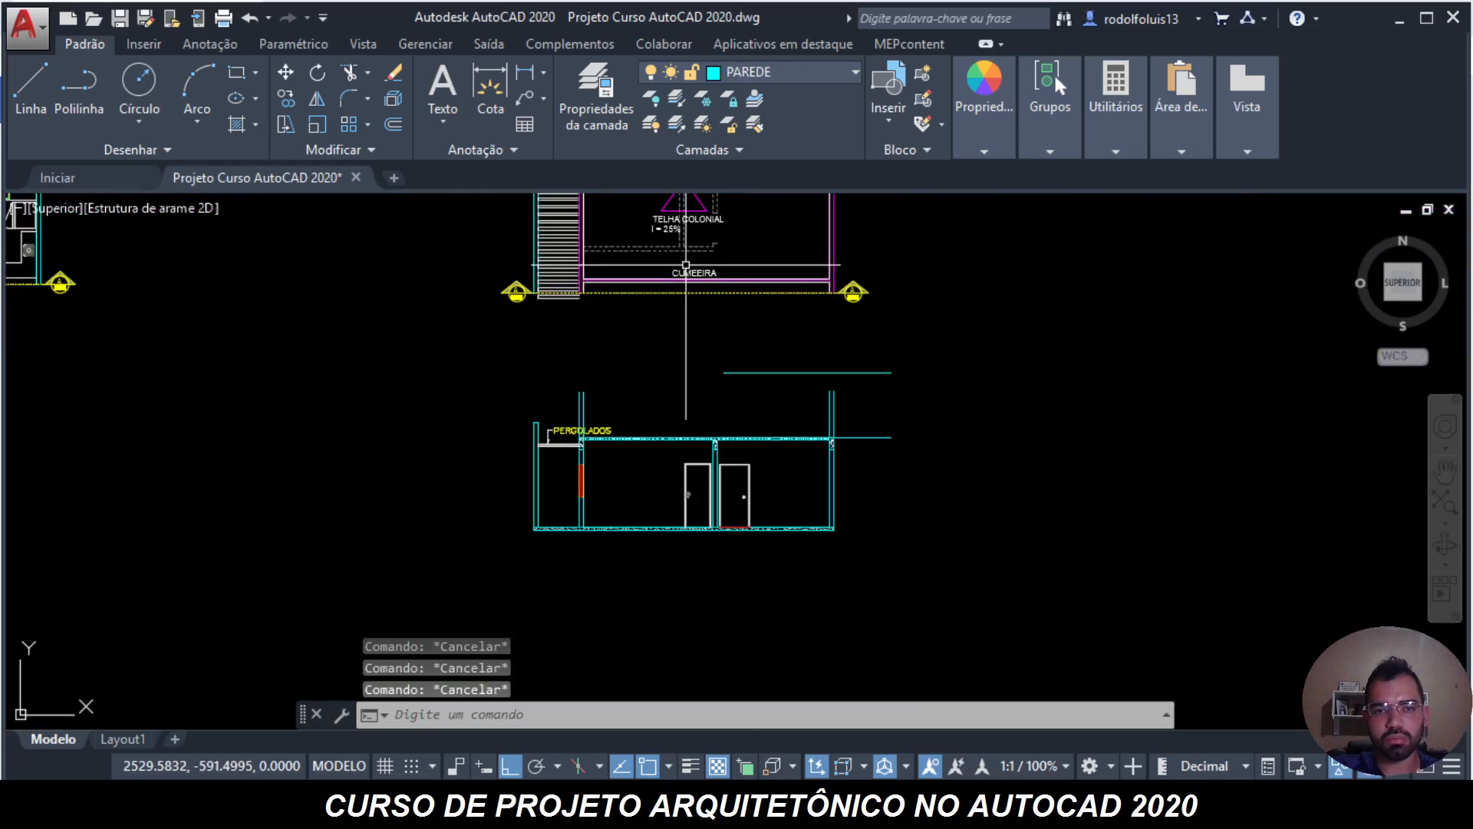
scroll(678, 361, "up", 4)
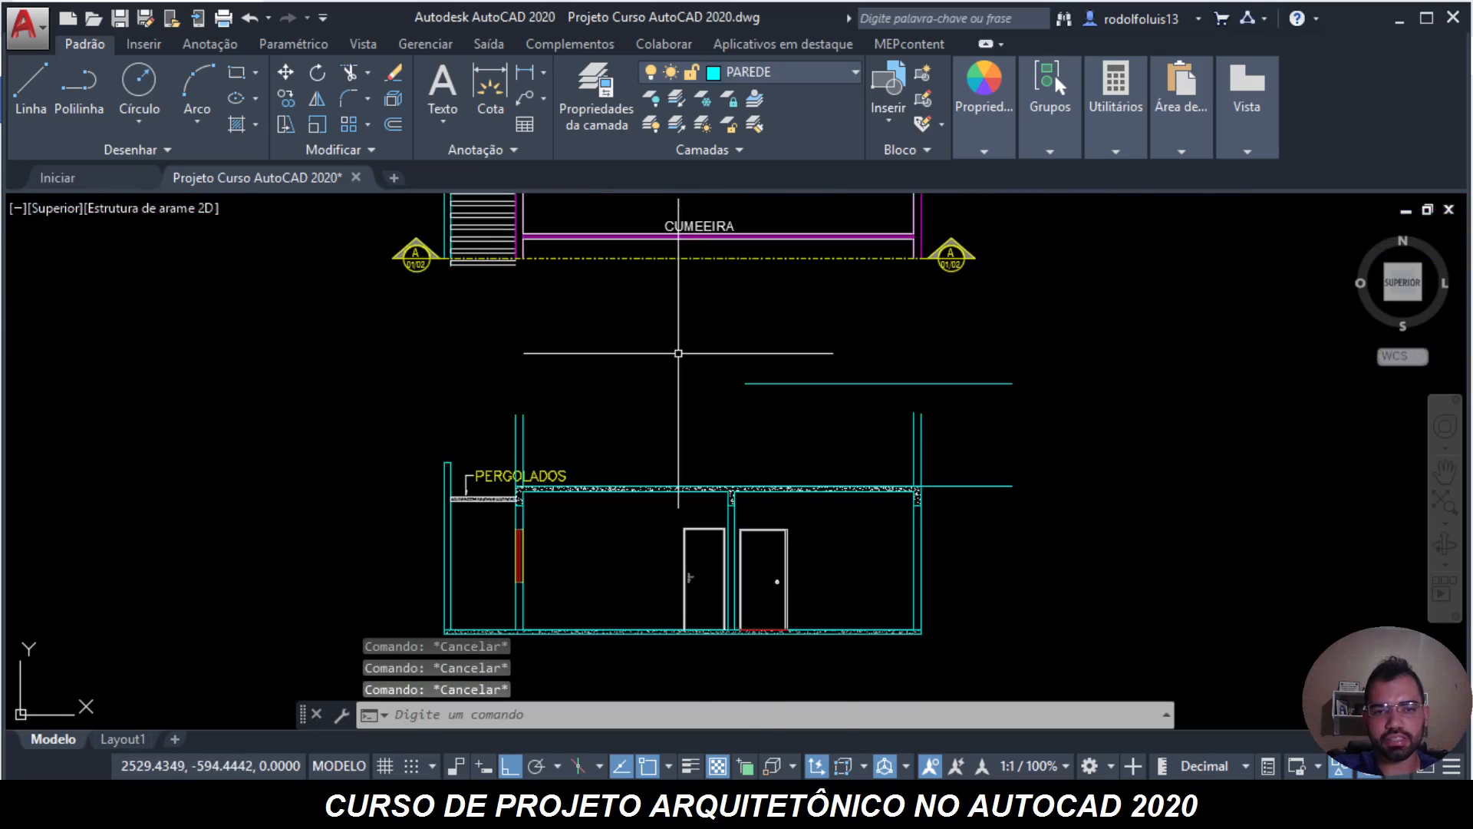
scroll(652, 316, "down", 2)
type("1")
key("Return")
left_click(445, 374)
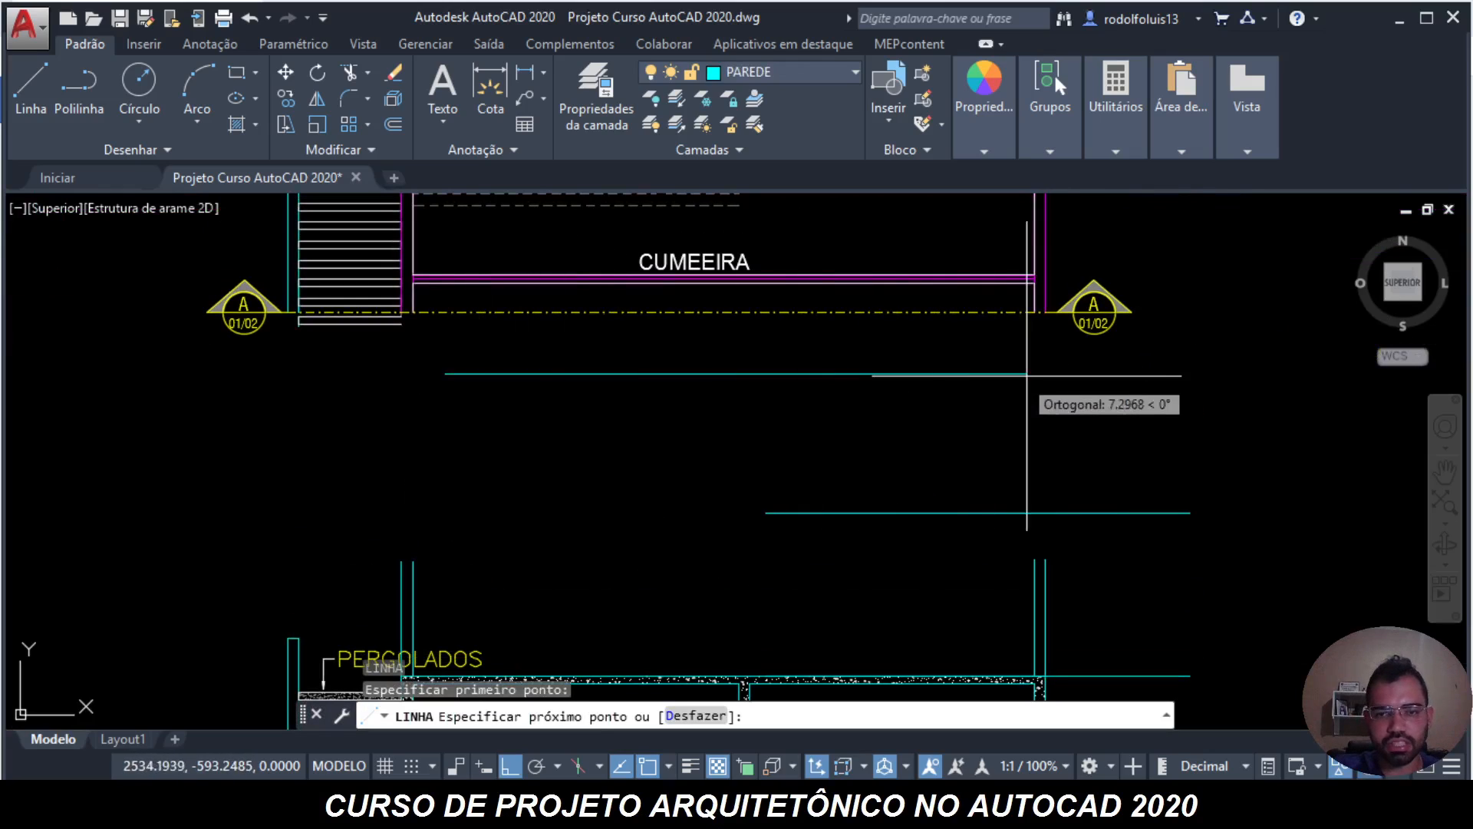
key("Escape")
key("Escape")
key("Escape")
scroll(499, 330, "down", 4)
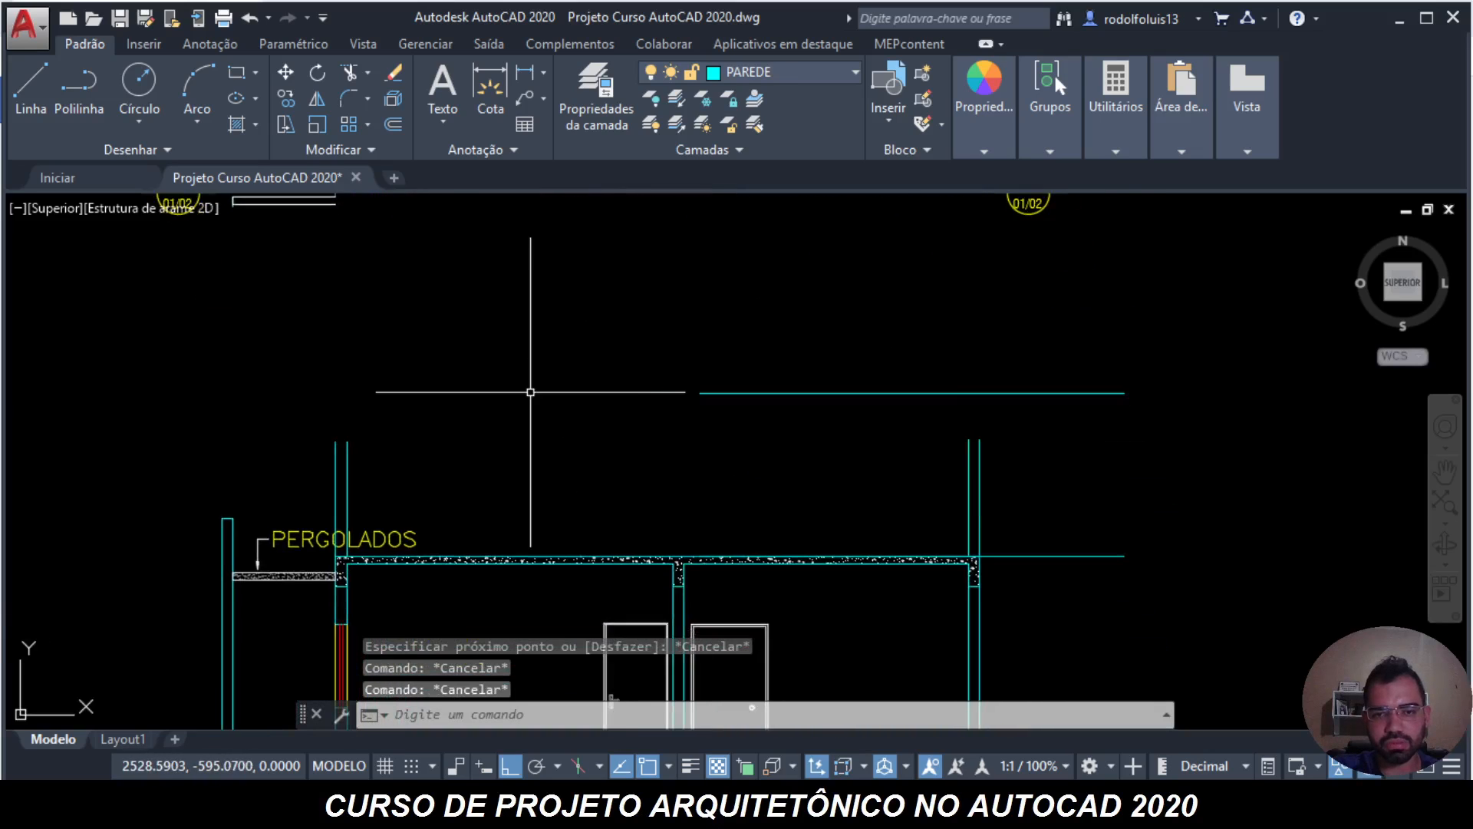
key("ctrl+z")
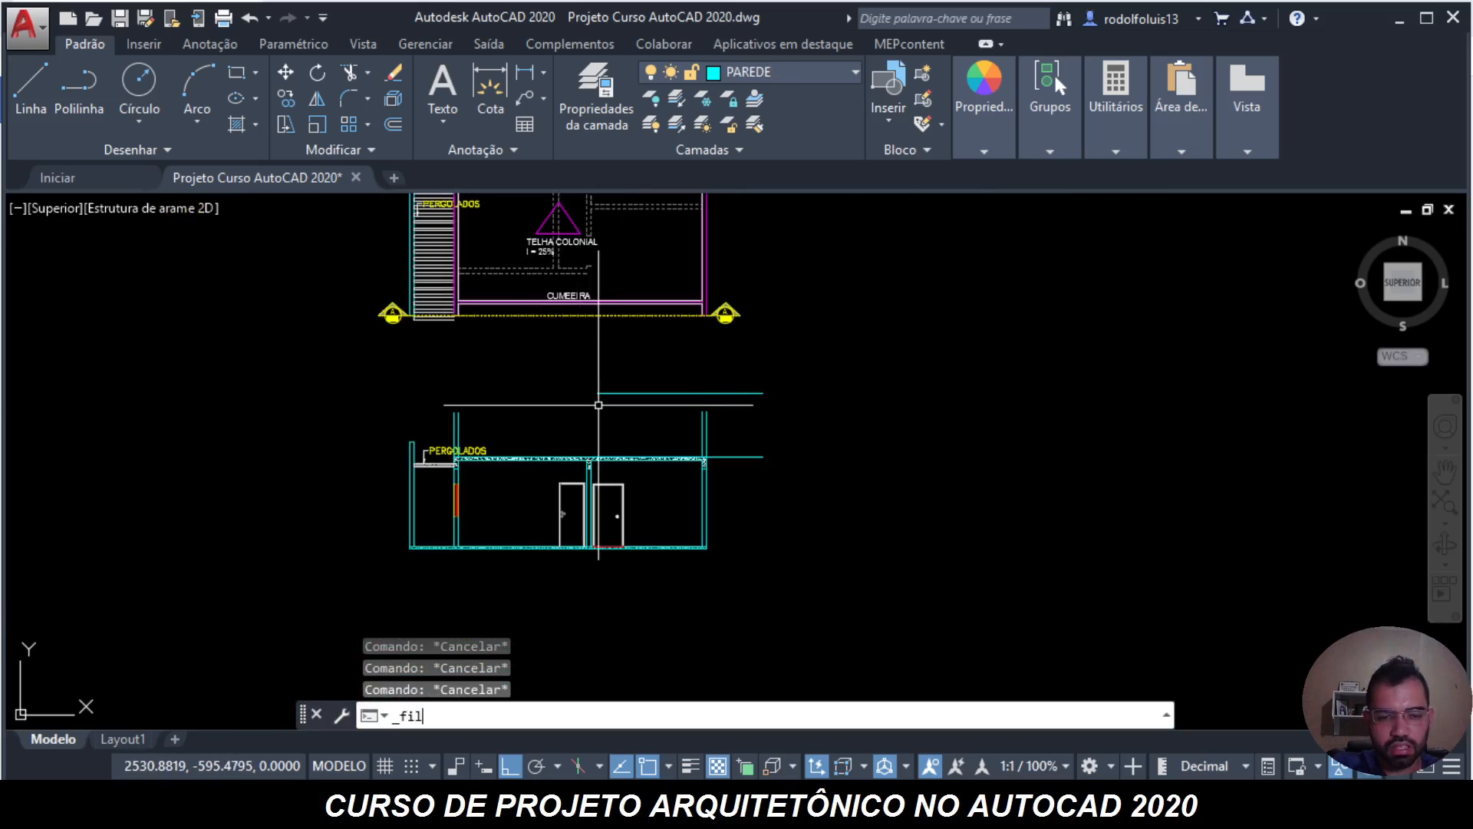
- Fillet the roof-height line with the inner lines of both raised parapet walls at radius 0 to form square corners
left_click(457, 510)
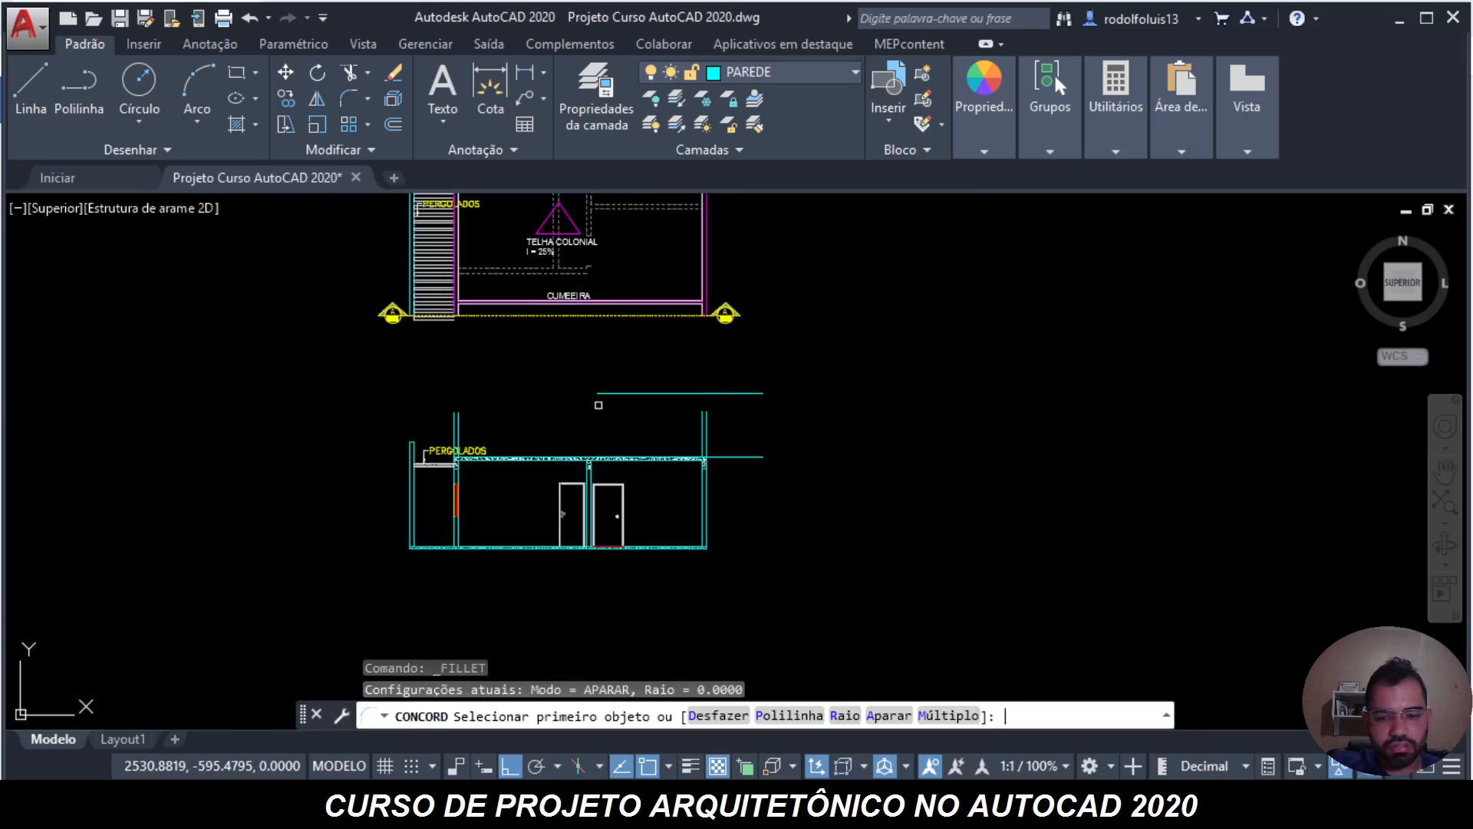
scroll(691, 442, "up", 4)
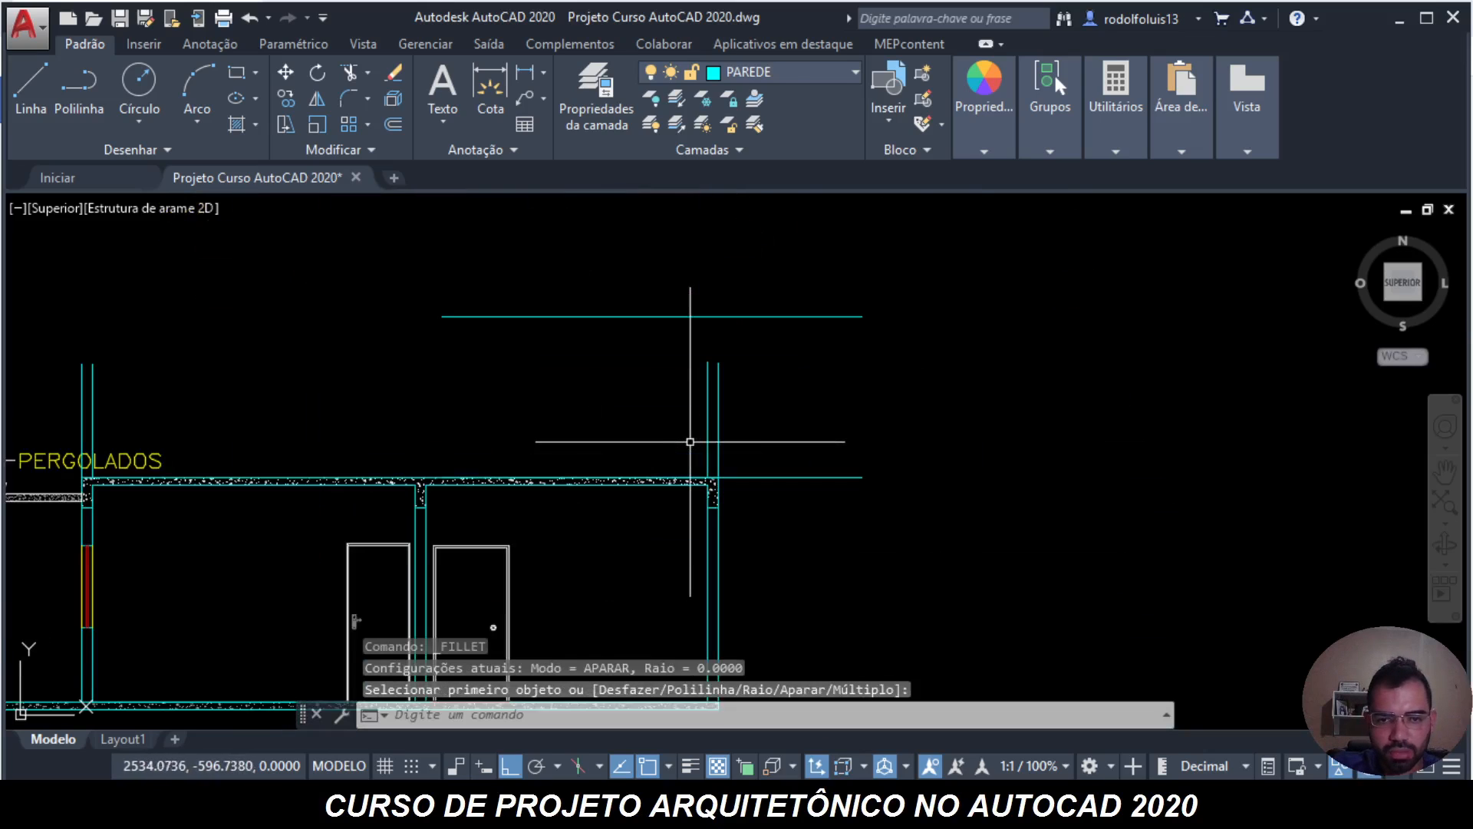
left_click(707, 403)
left_click(657, 315)
key("Return")
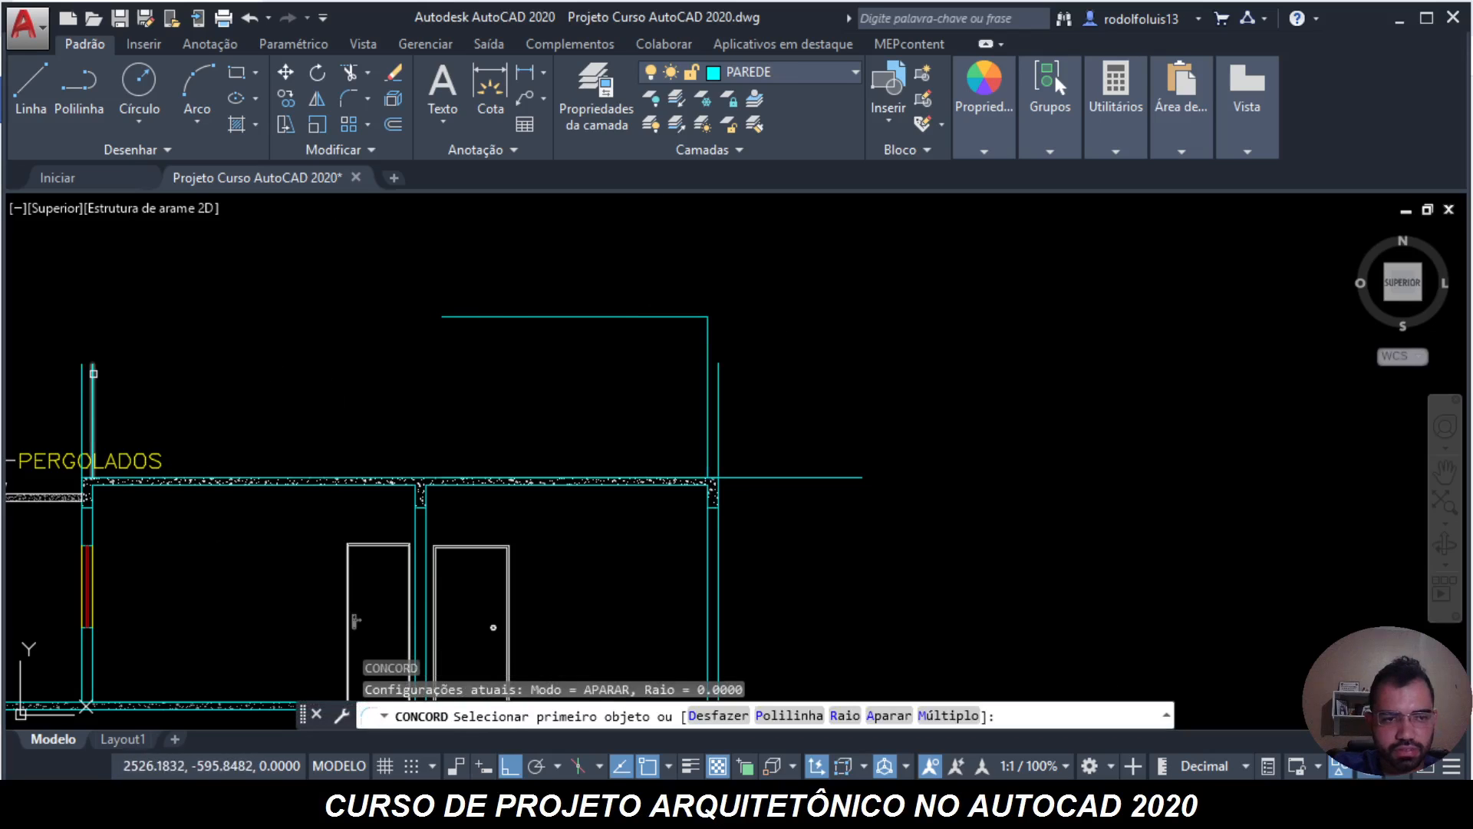
left_click(92, 415)
key("Escape")
middle_click_drag(329, 346, 477, 378)
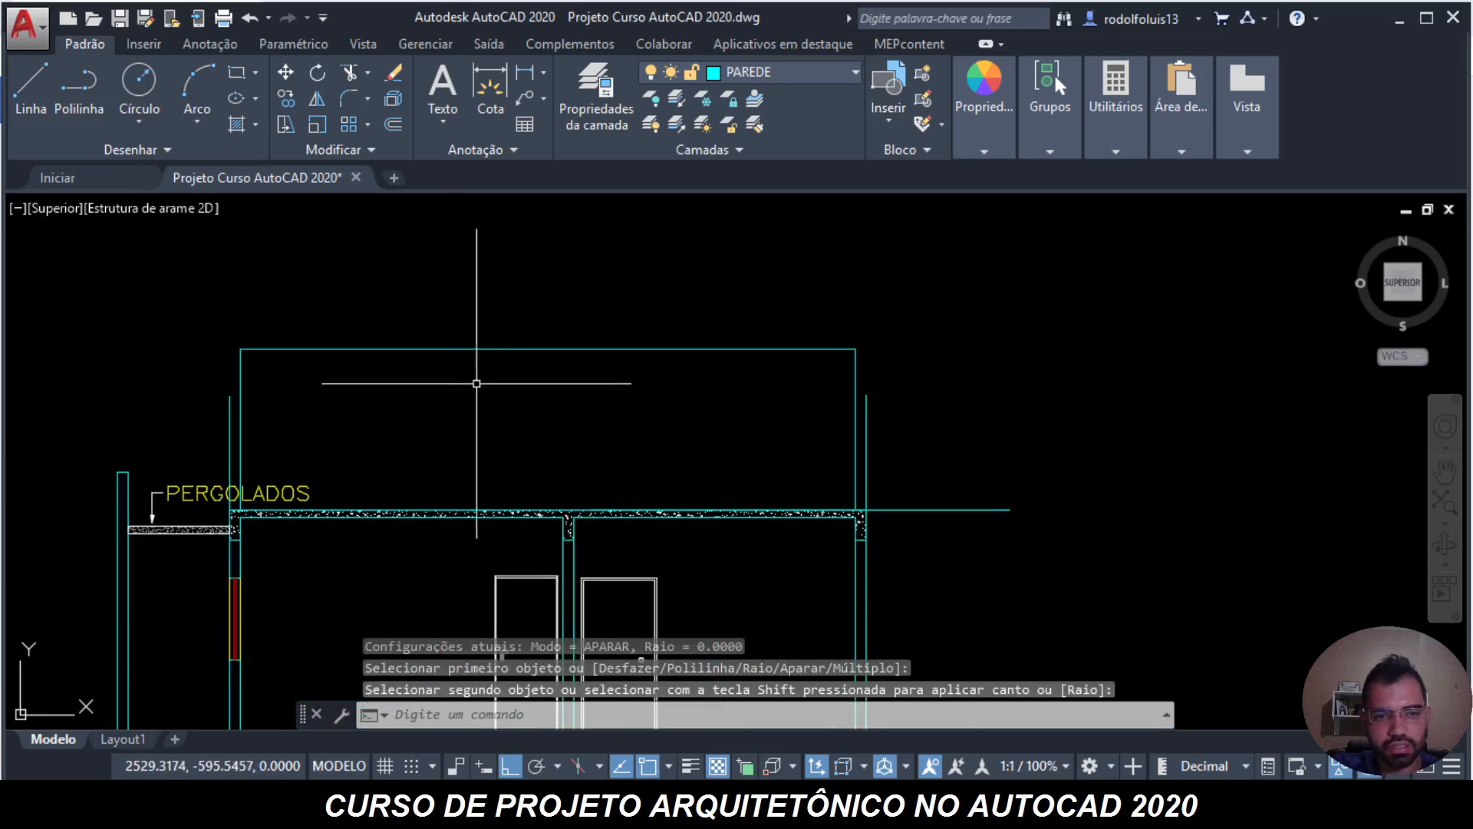
left_click(500, 362)
key("Escape")
key("Escape")
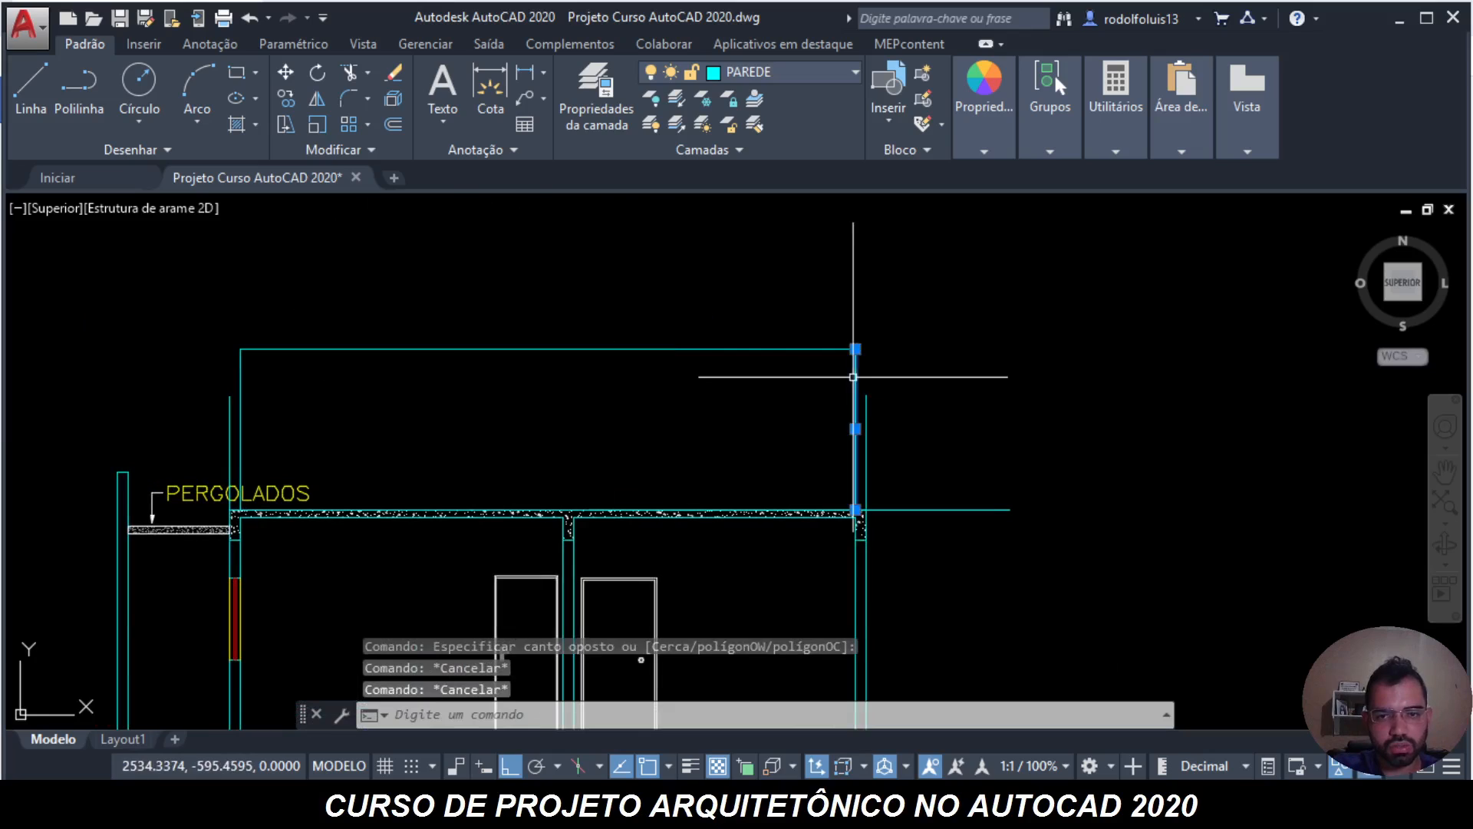
key("Escape")
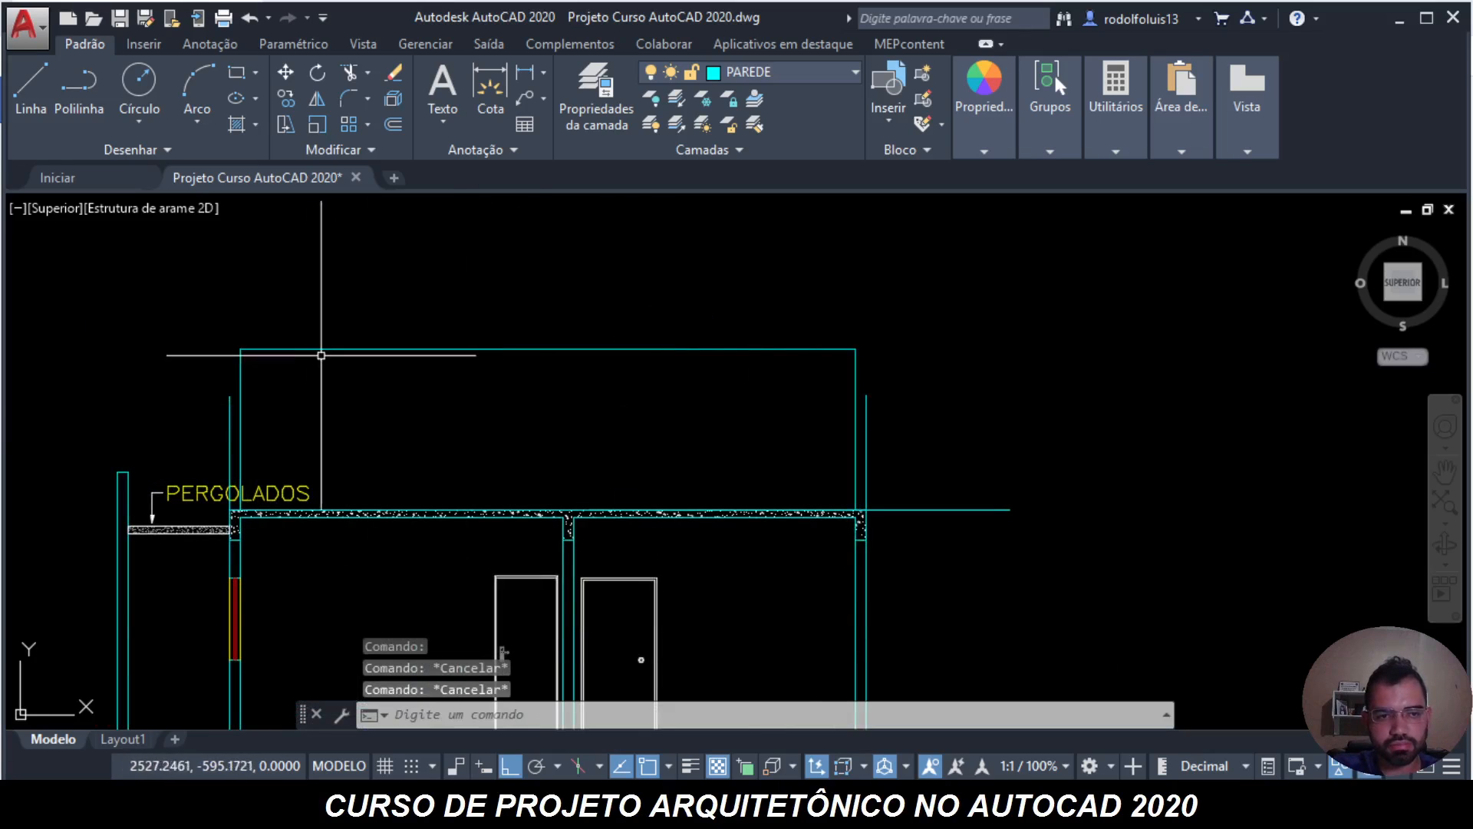
left_click(368, 361)
left_click(349, 321)
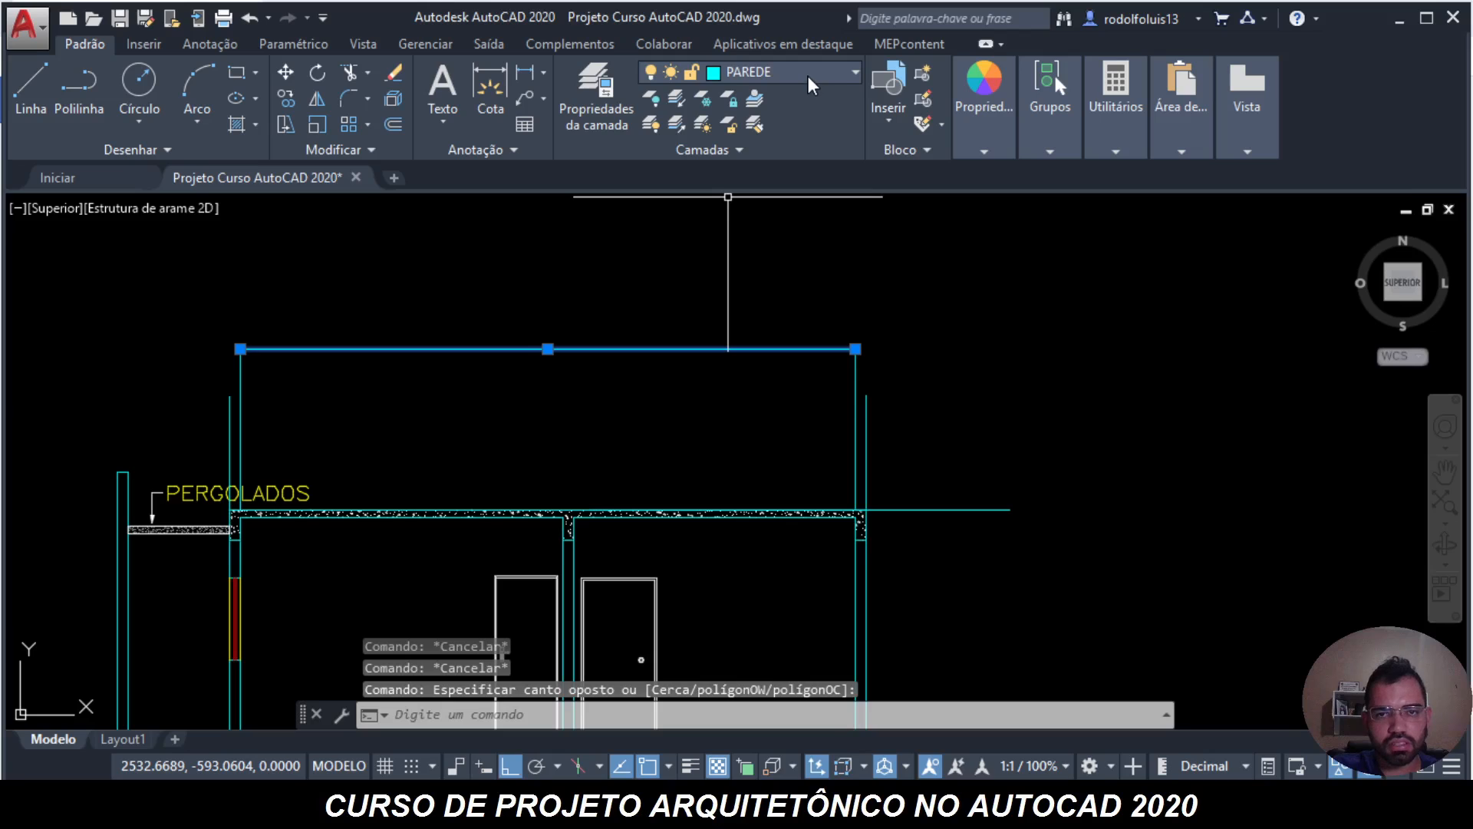
left_click(795, 69)
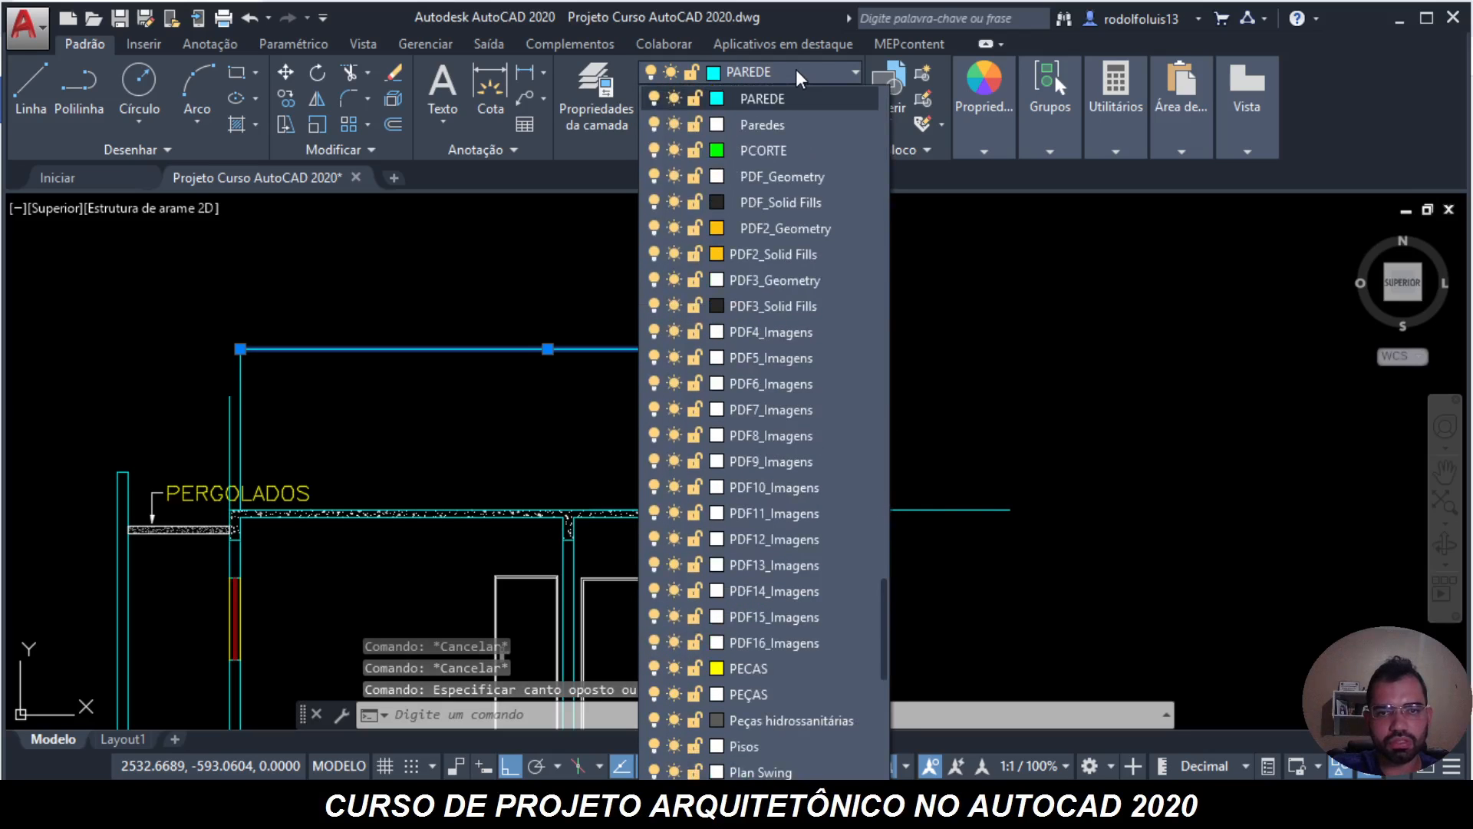
scroll(795, 70, "down", 7)
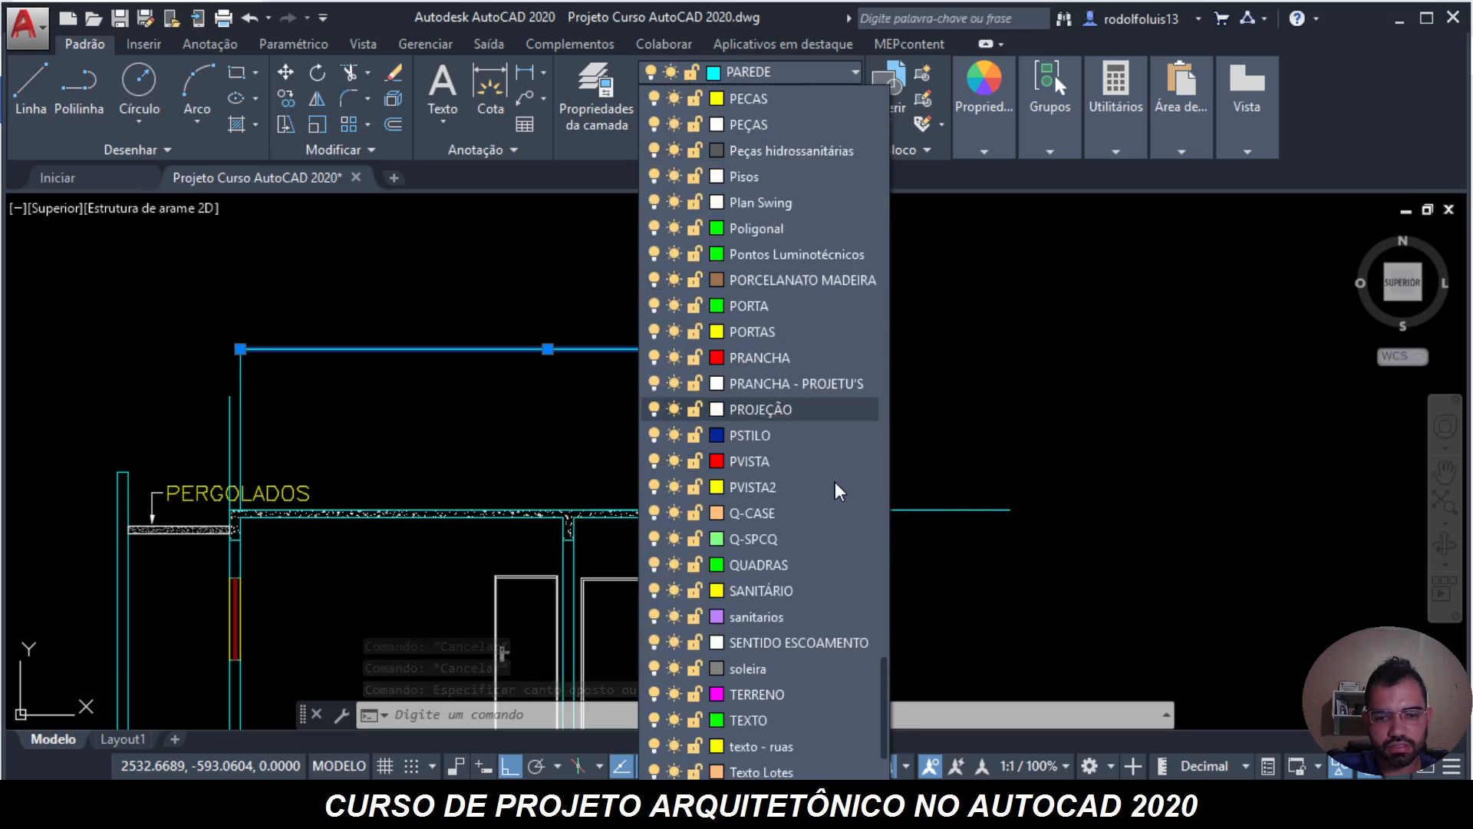
scroll(835, 481, "down", 3)
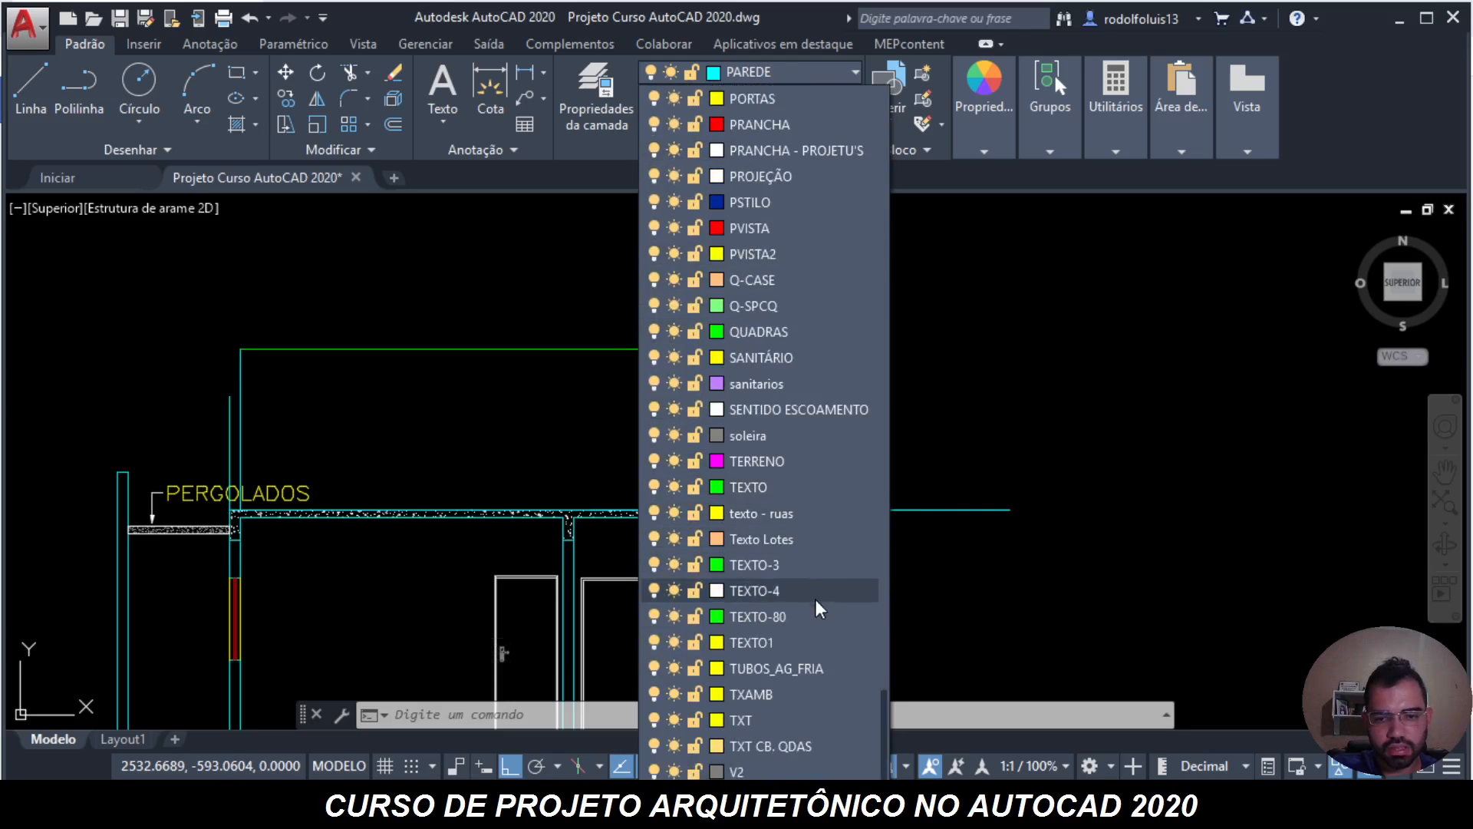
scroll(805, 669, "down", 3)
key("Escape")
key("Escape")
key("Escape")
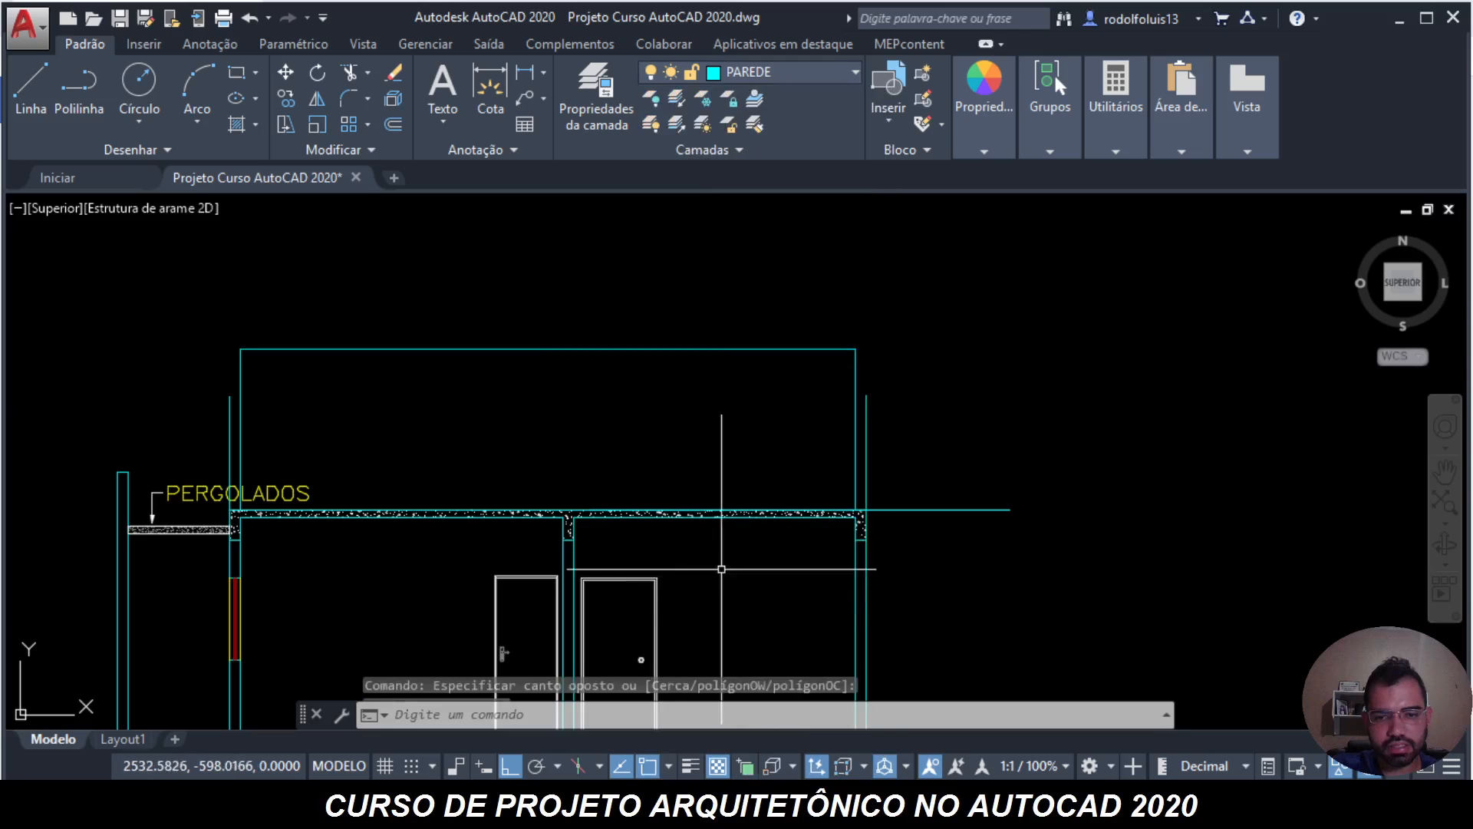
- Check which layer the colonial tile hatch below the CUMEEIRA line uses in the full roof plan
scroll(681, 537, "down", 5)
scroll(1105, 510, "up", 6)
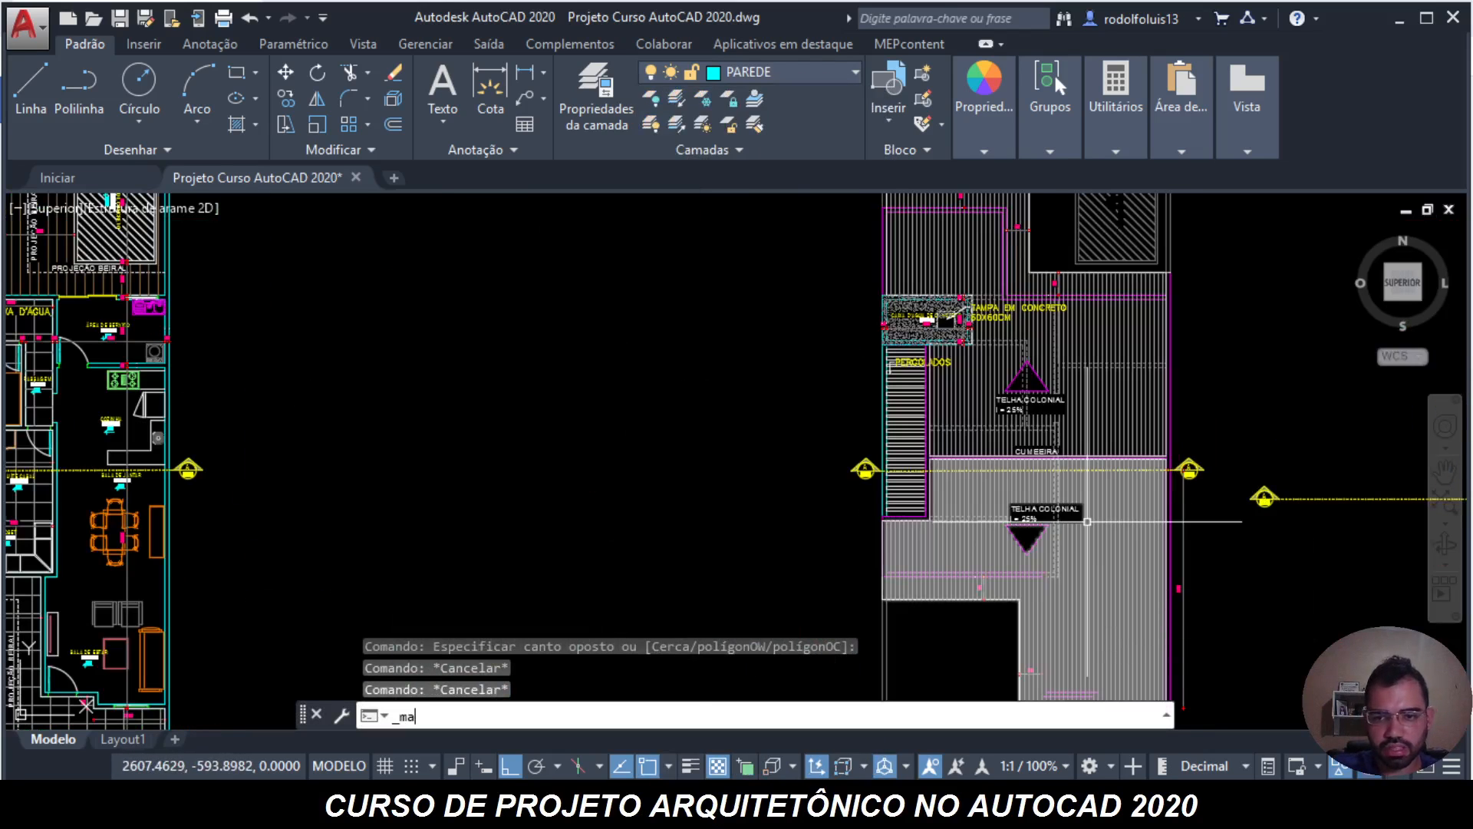
scroll(1051, 539, "up", 2)
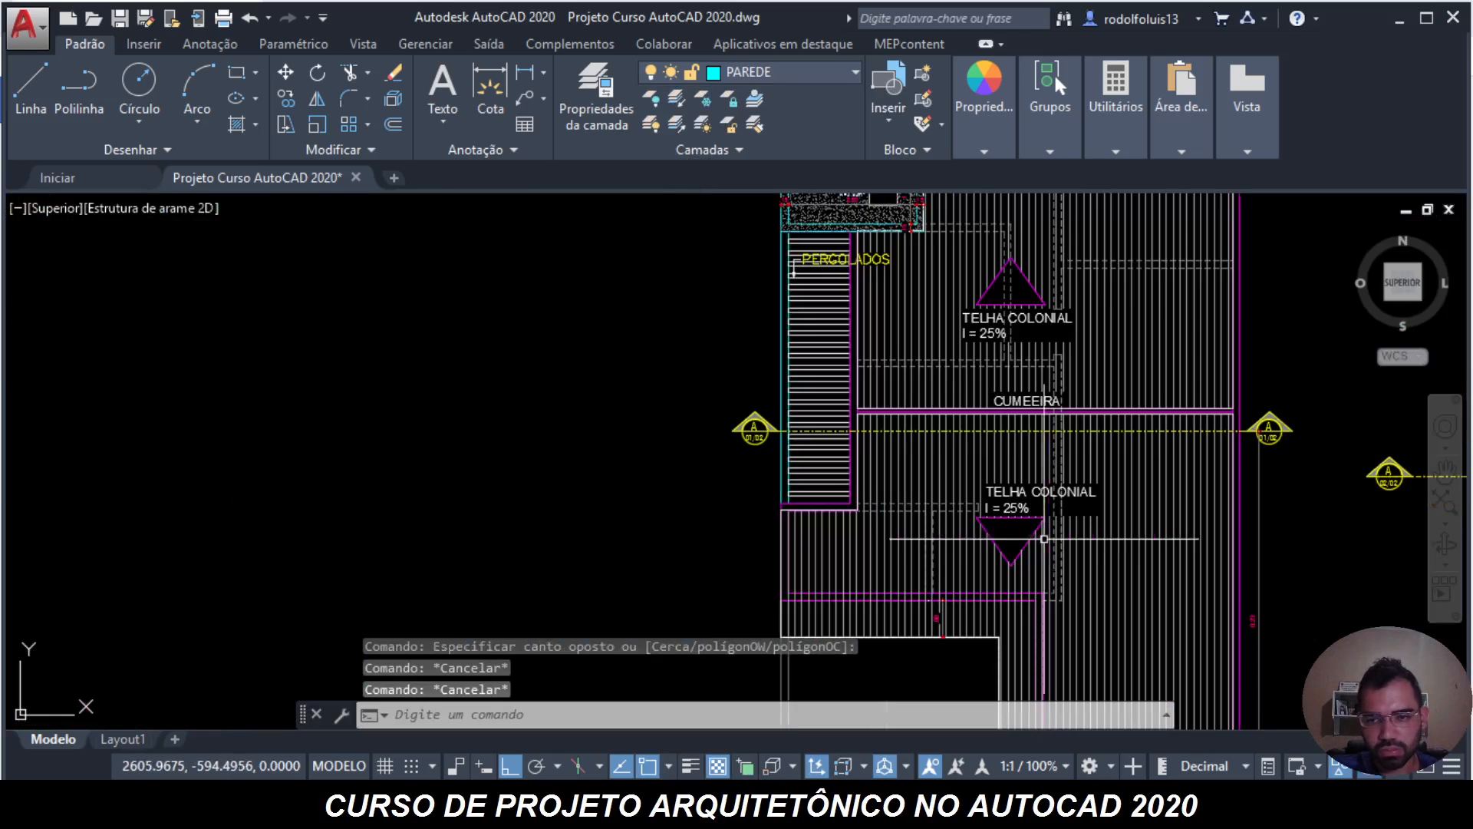
key("Escape")
scroll(1049, 537, "up", 4)
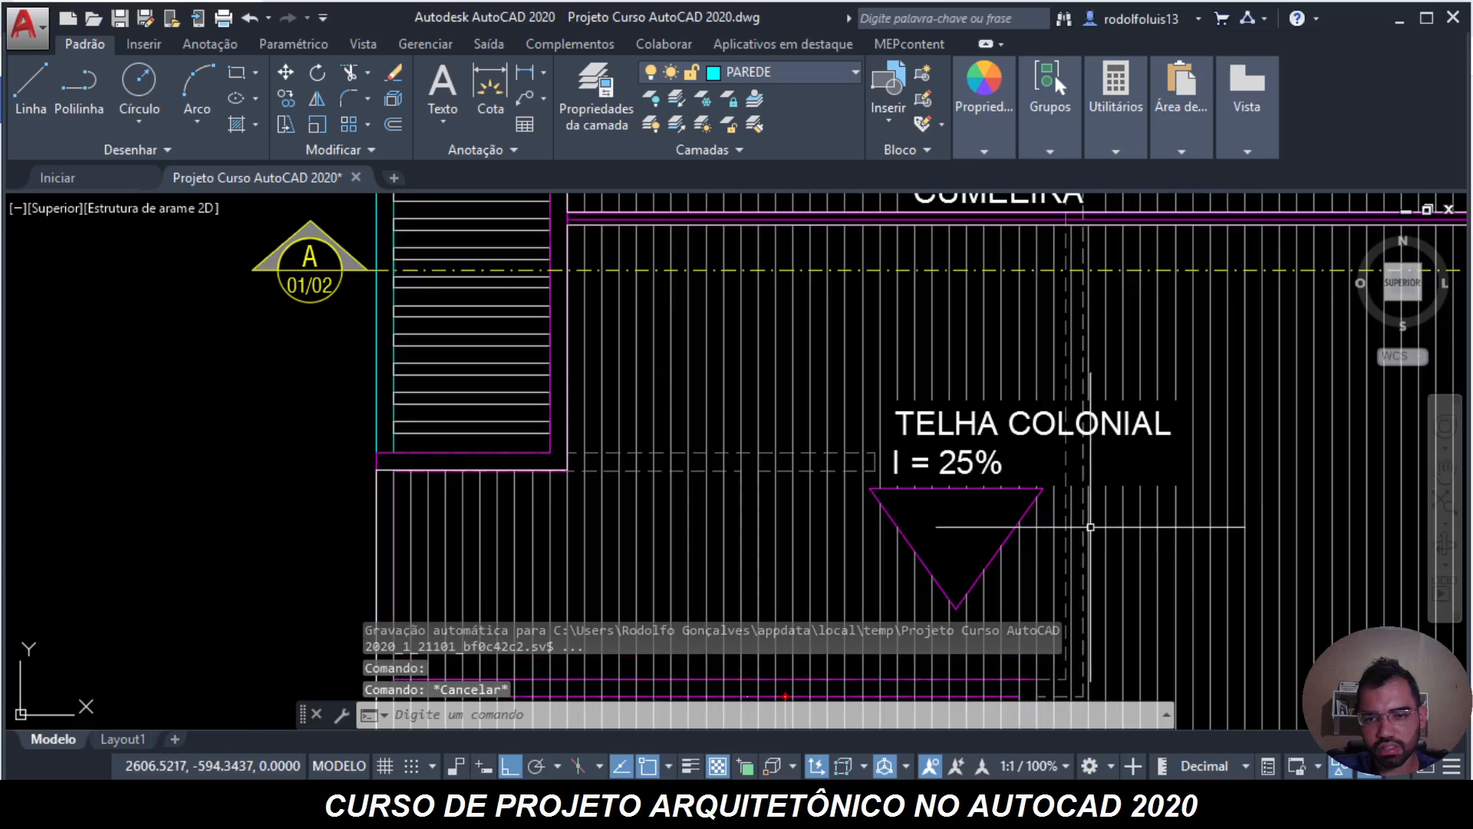
left_click(1118, 526)
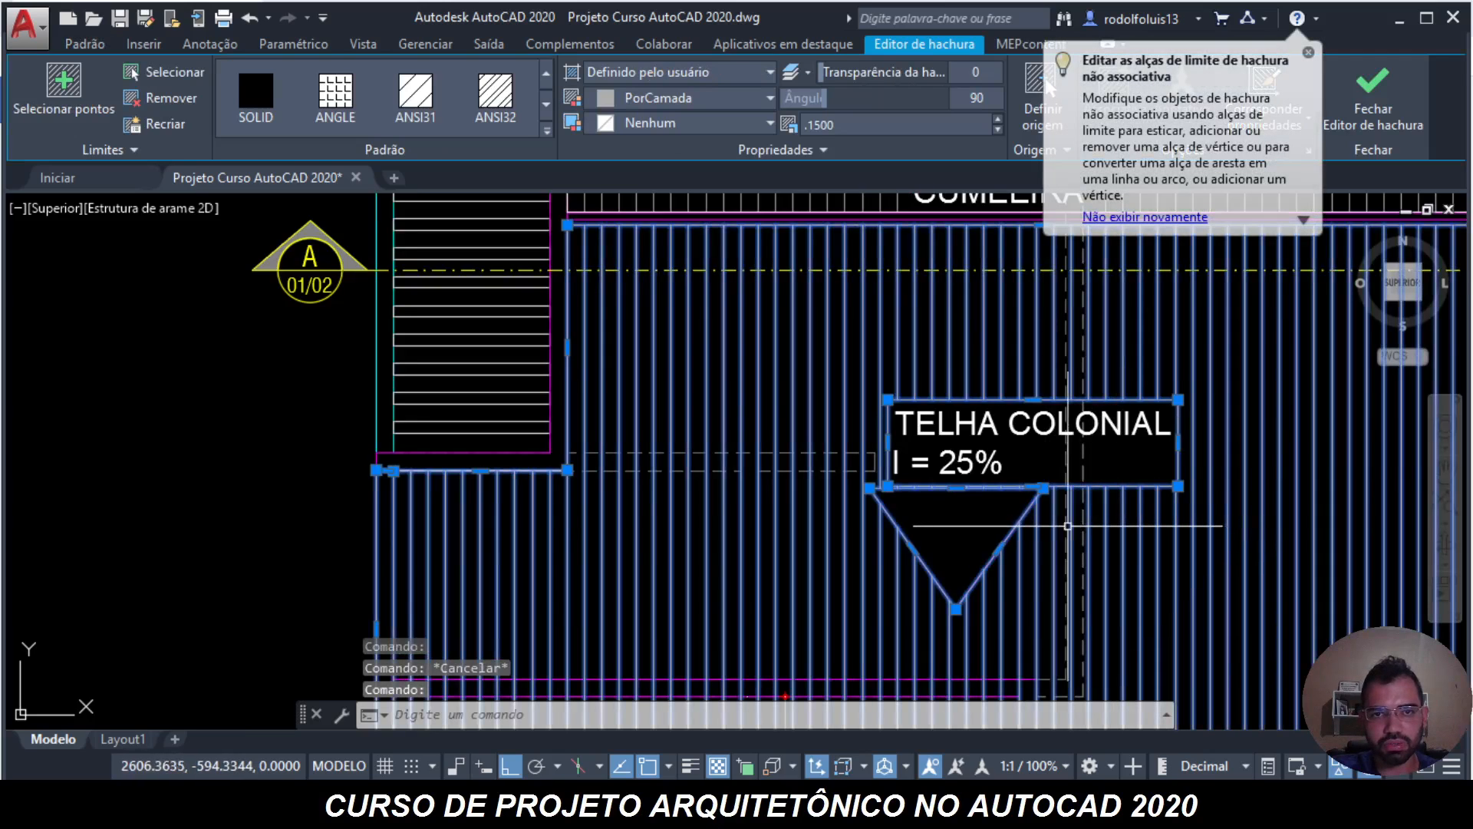
left_click(103, 47)
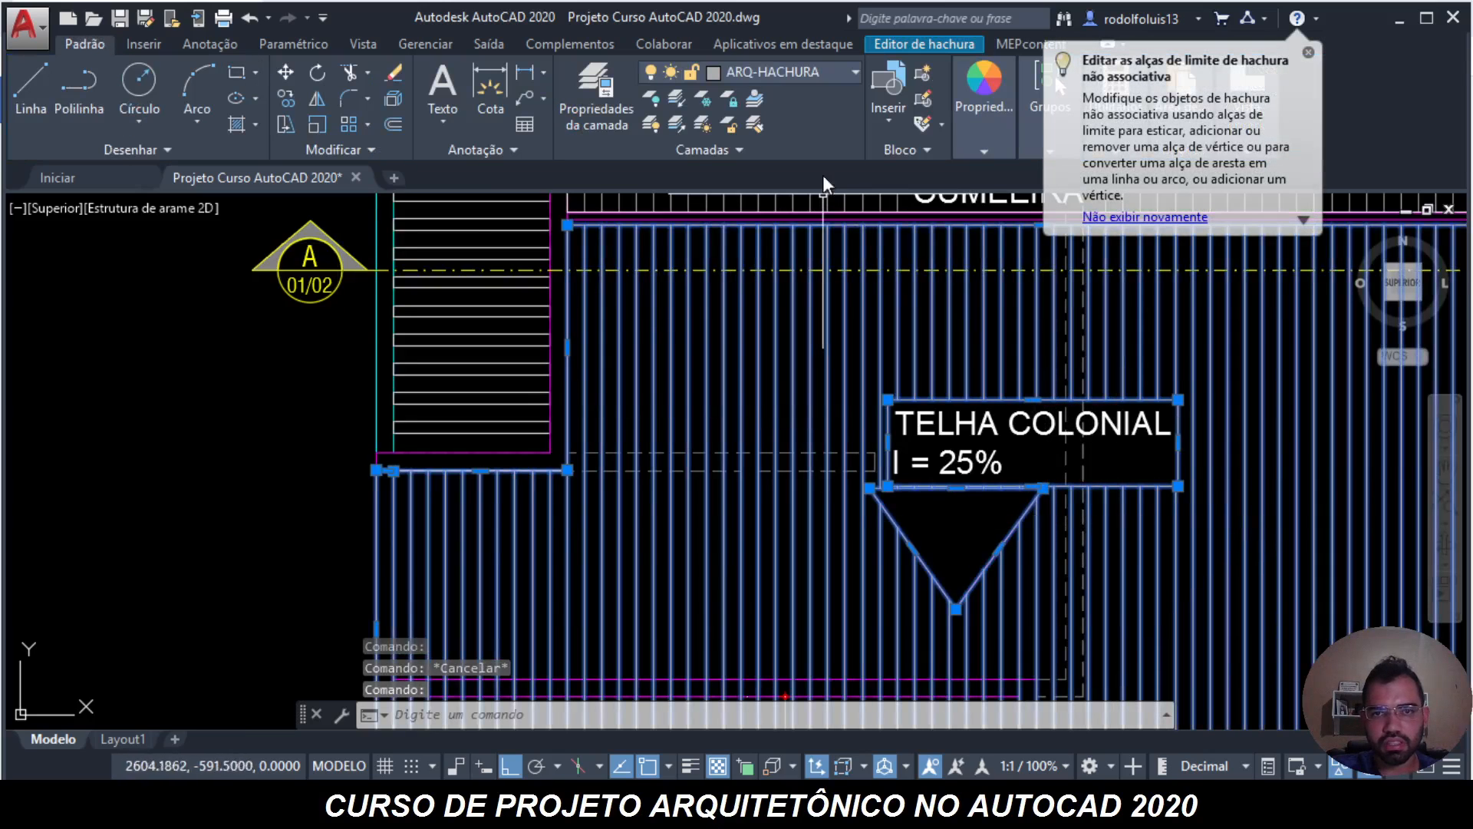
key("Escape")
left_click(1000, 488)
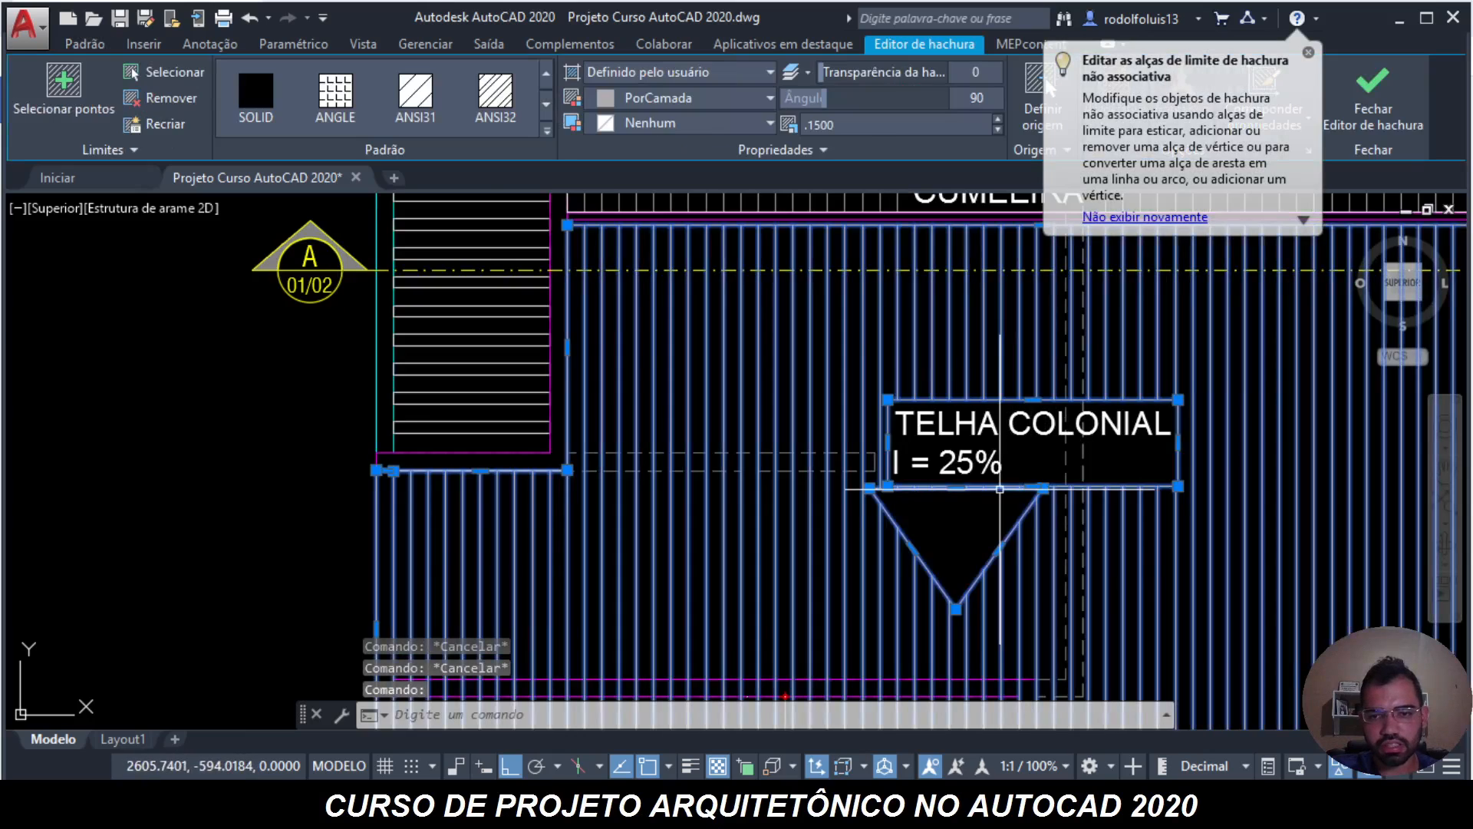
key("Escape")
- Match the roof-height line above section A to the properties of the slope arrow on the cobertura layer in the roof plan
left_click(1027, 515)
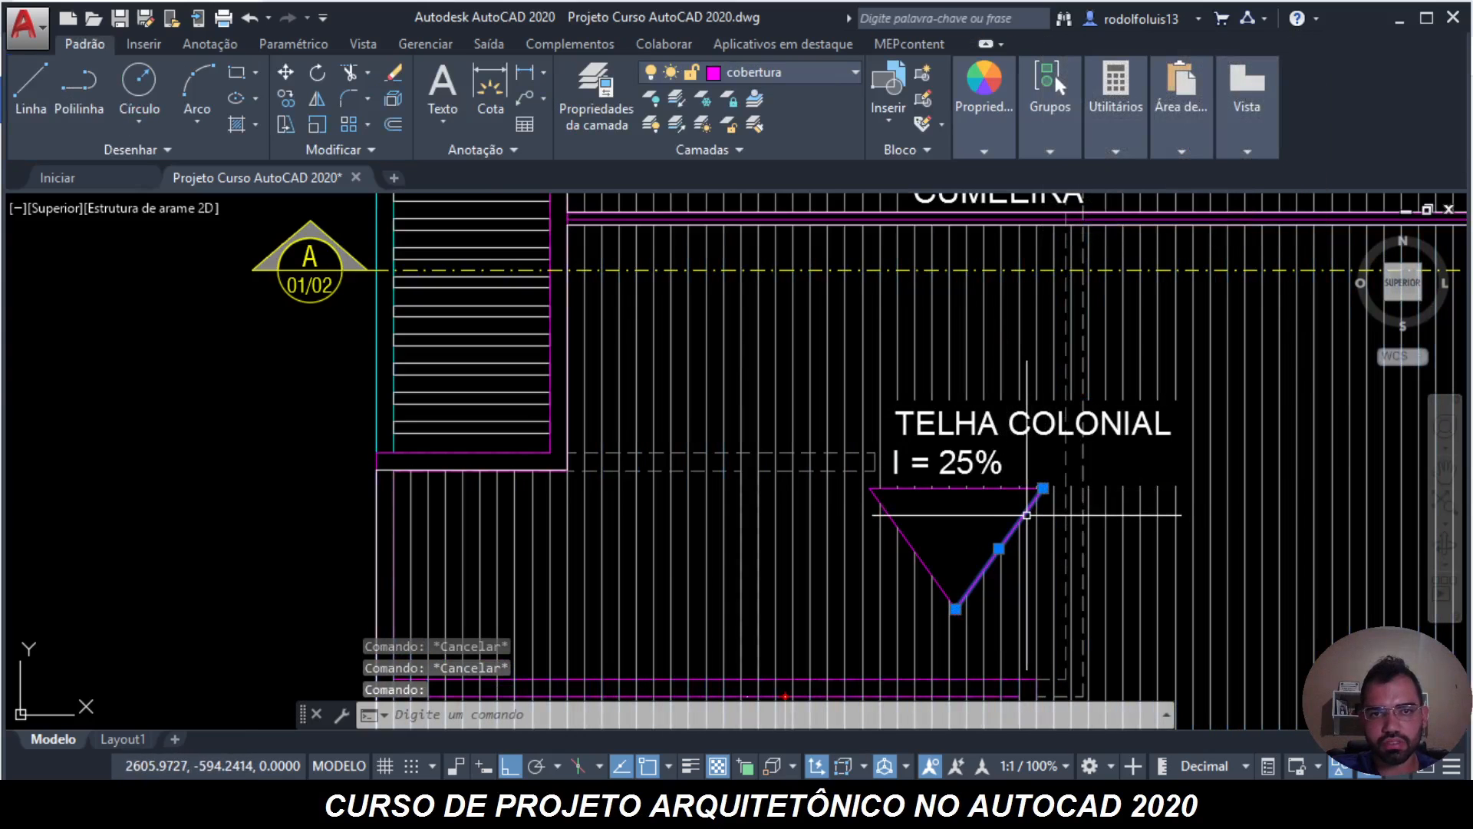
type("ma")
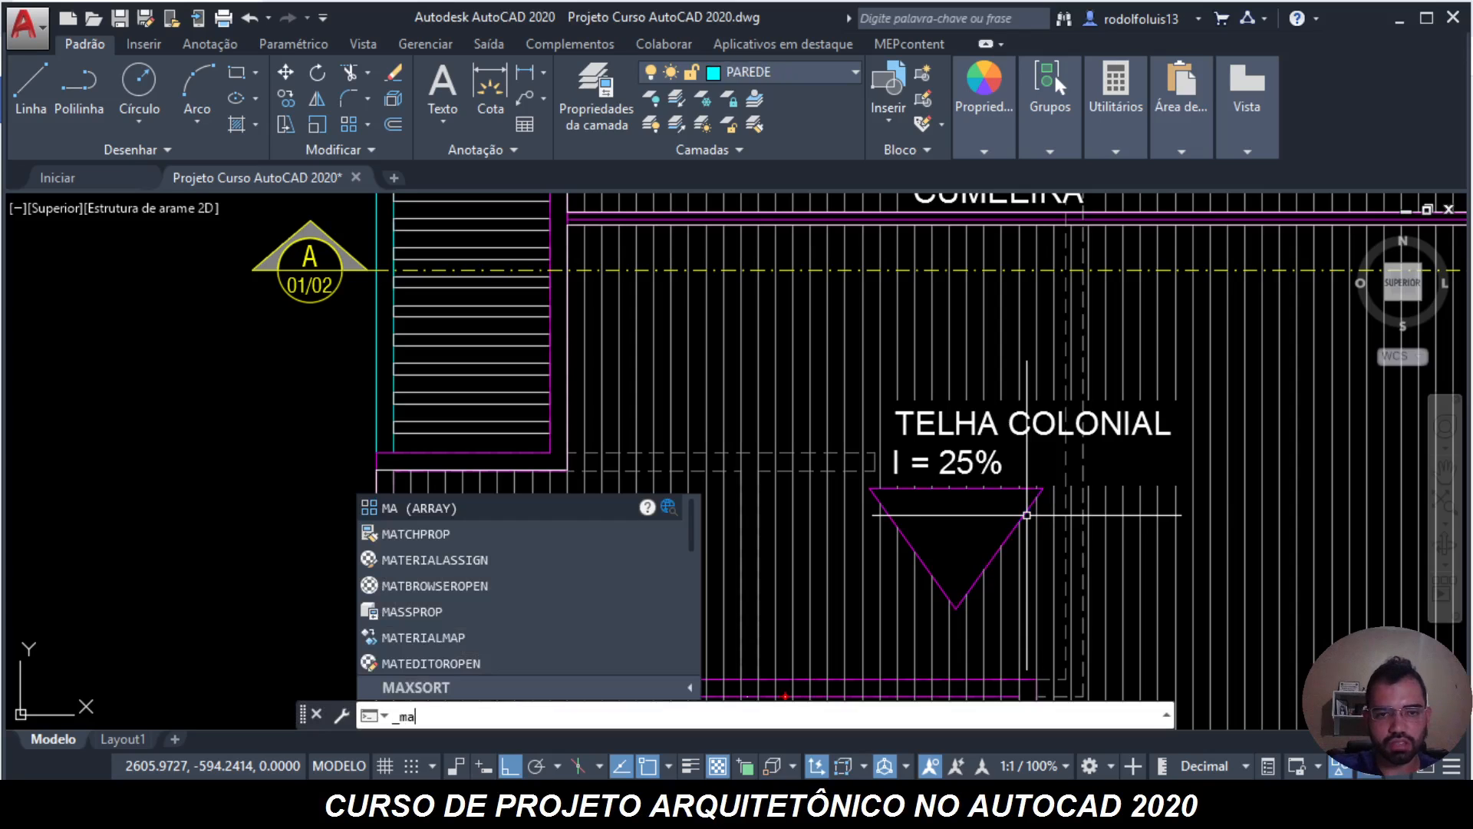
left_click(464, 534)
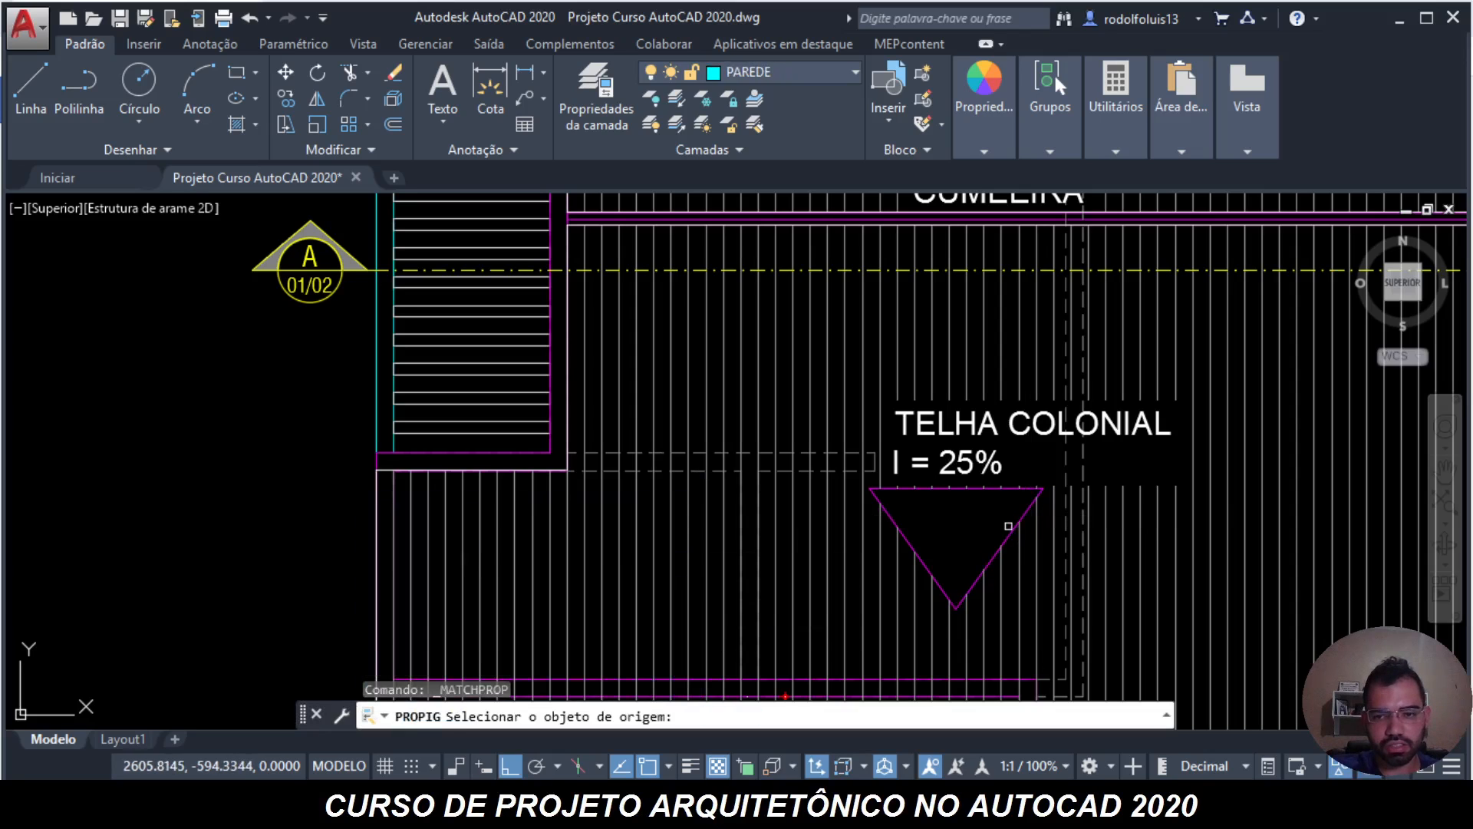
left_click(1009, 533)
scroll(1111, 400, "down", 7)
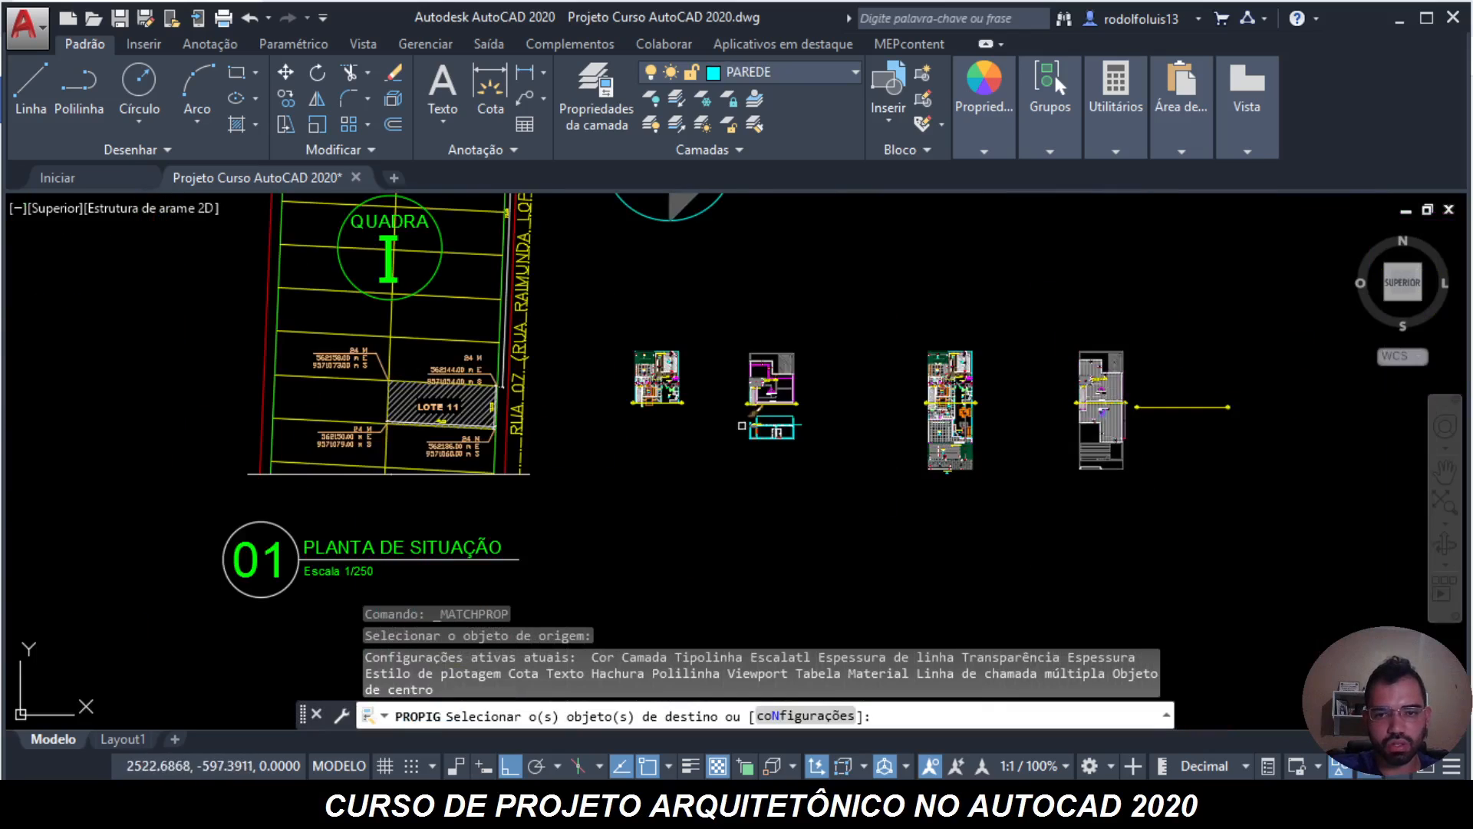
scroll(748, 427, "up", 6)
scroll(914, 317, "up", 3)
left_click(1078, 431)
left_click(785, 214)
middle_click_drag(862, 291, 740, 452)
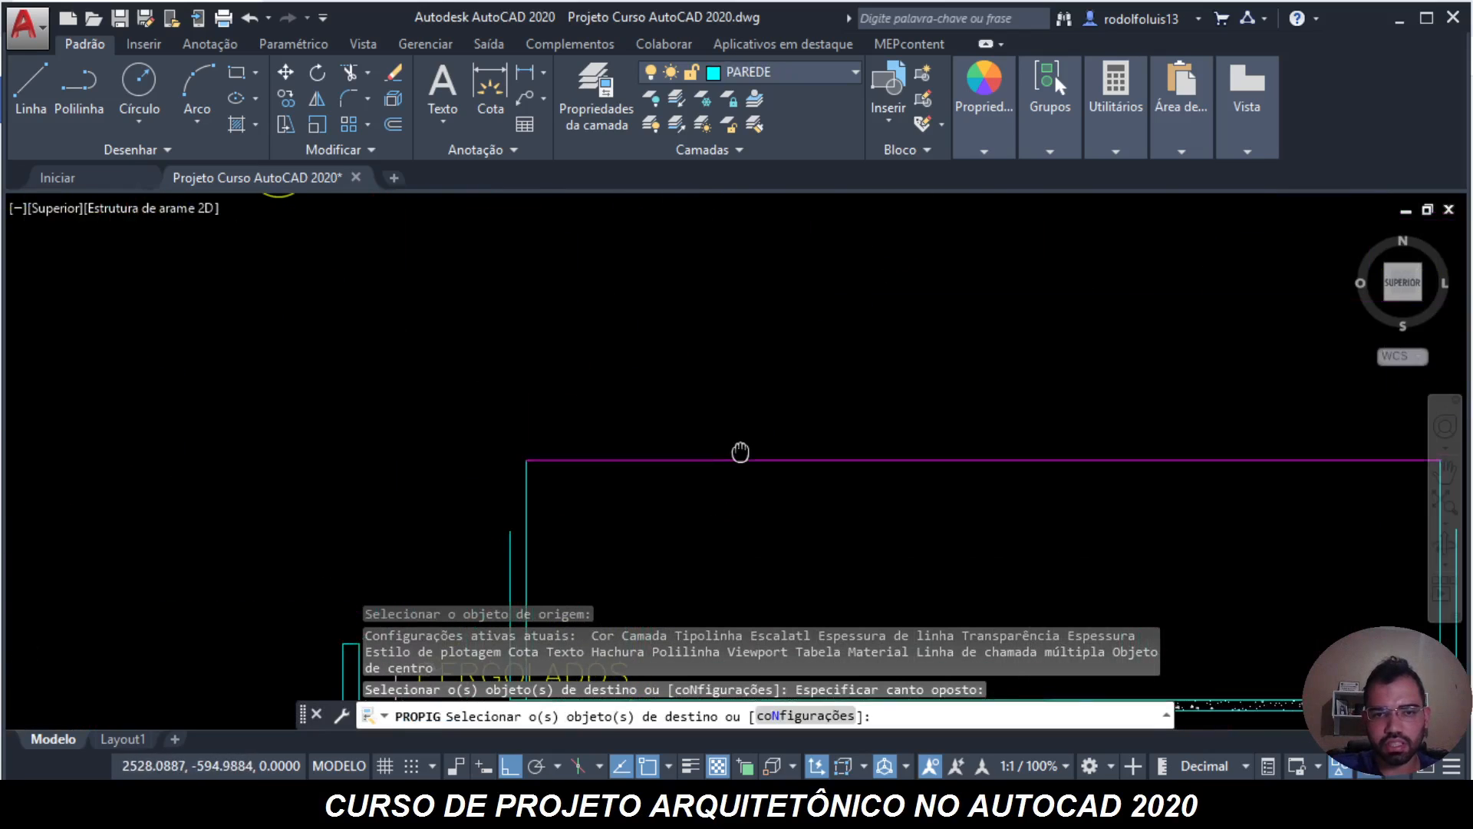
key("Escape")
key("Escape")
key("Escape")
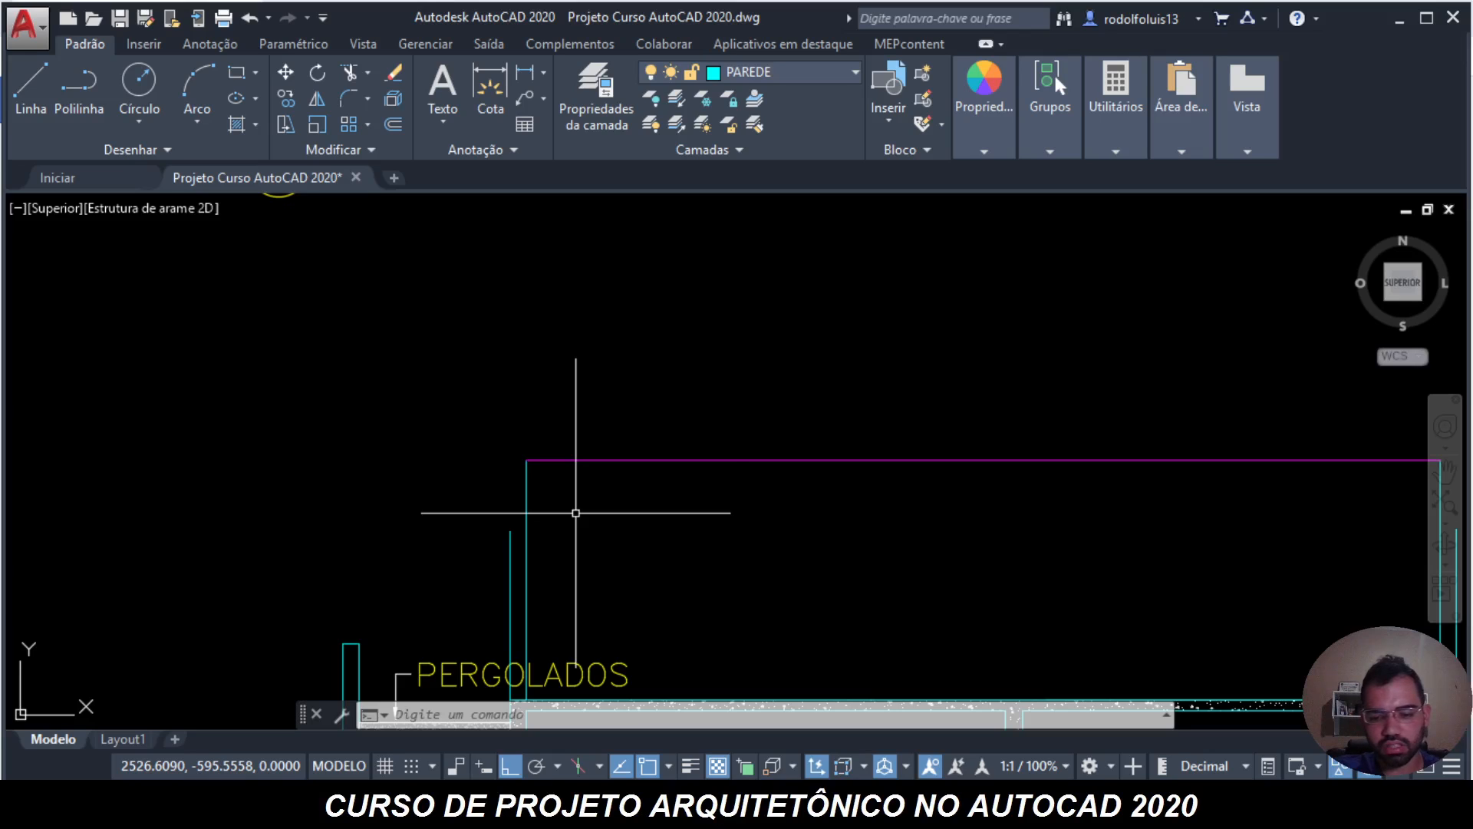
key("Escape")
key("Escape")
key("Escape")
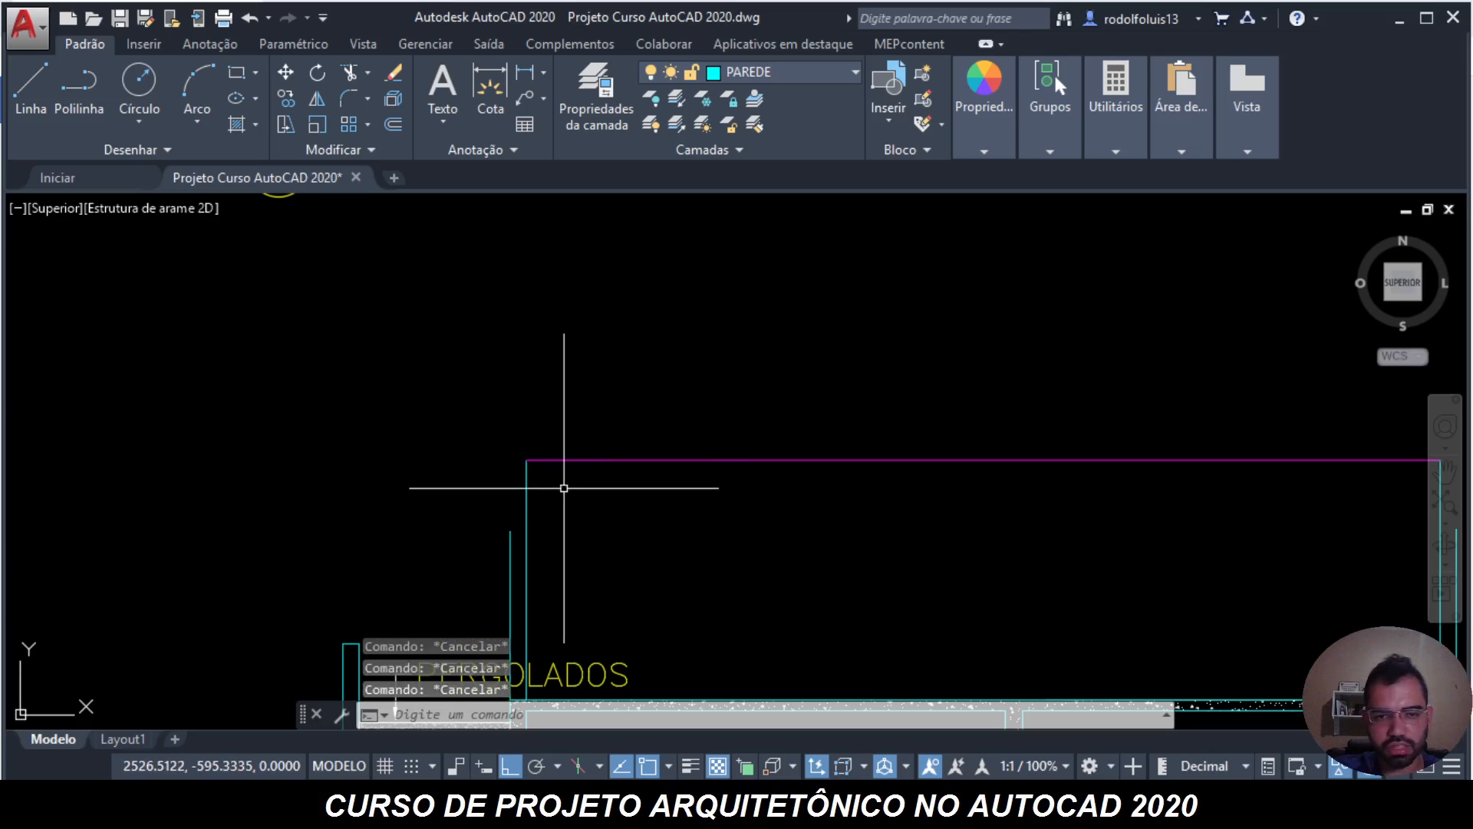
- Draw a short vertical line crossing the left end of the roof-height line in section A
type("l")
key("Return")
left_click(526, 461)
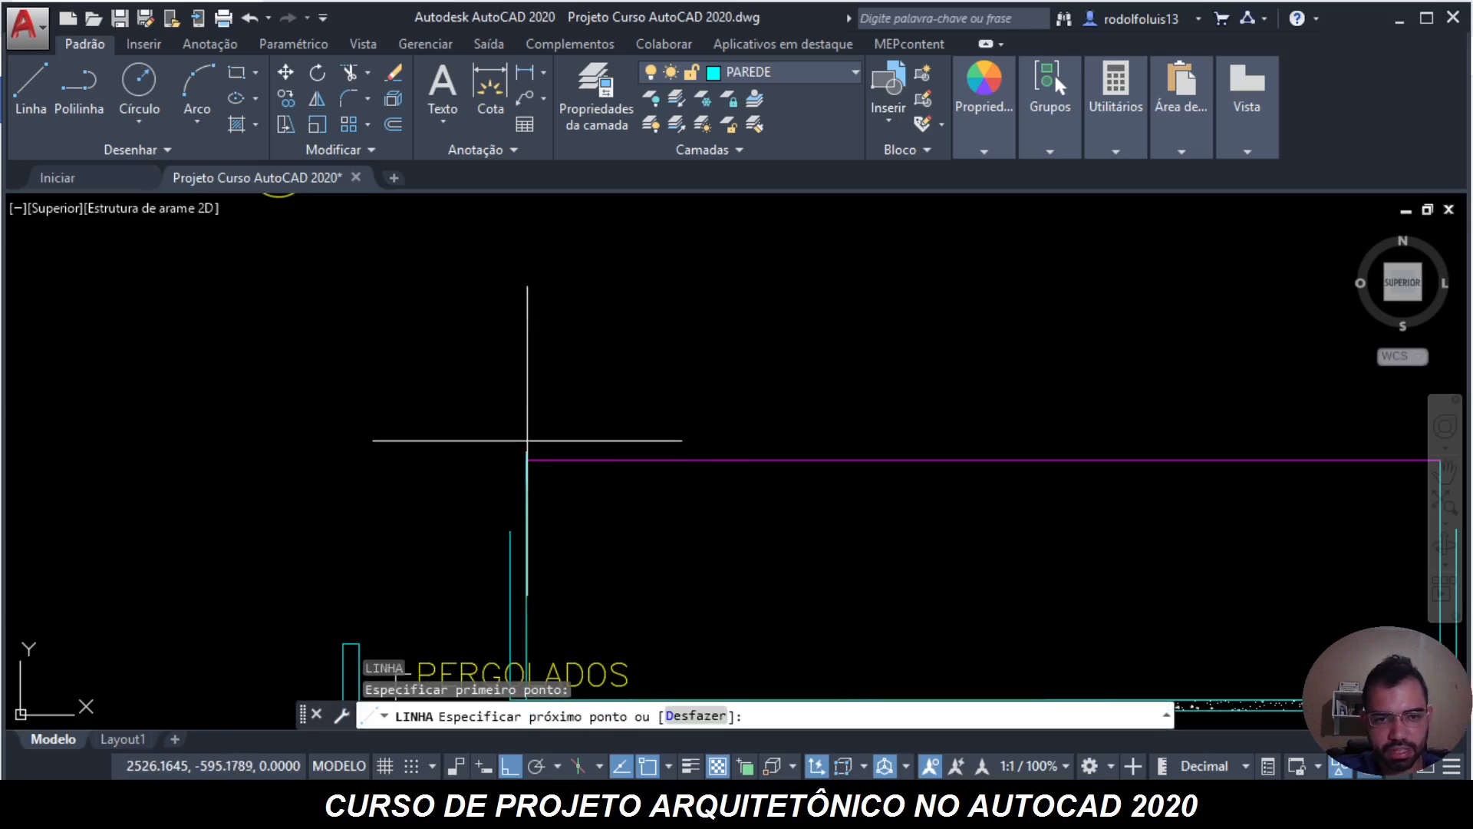
left_click(527, 411)
key("Escape")
key("Escape")
key("Escape")
scroll(563, 440, "up", 5)
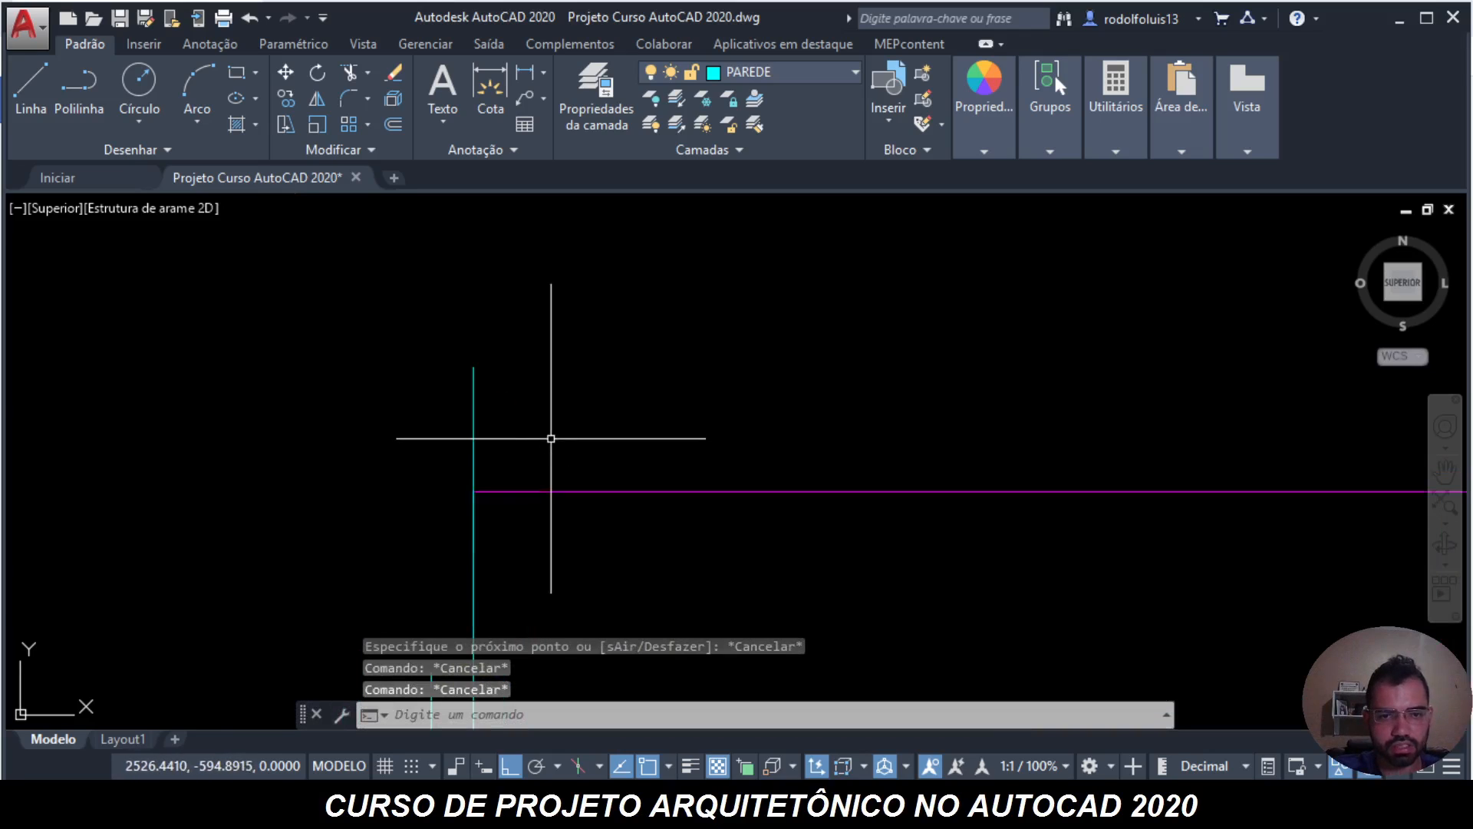
- Assign the short vertical line at the left end of the roof-height line to layer 0
left_click(482, 439)
left_click(438, 430)
key("Escape")
key("Escape")
left_click(498, 428)
left_click(449, 364)
key("Escape")
key("Escape")
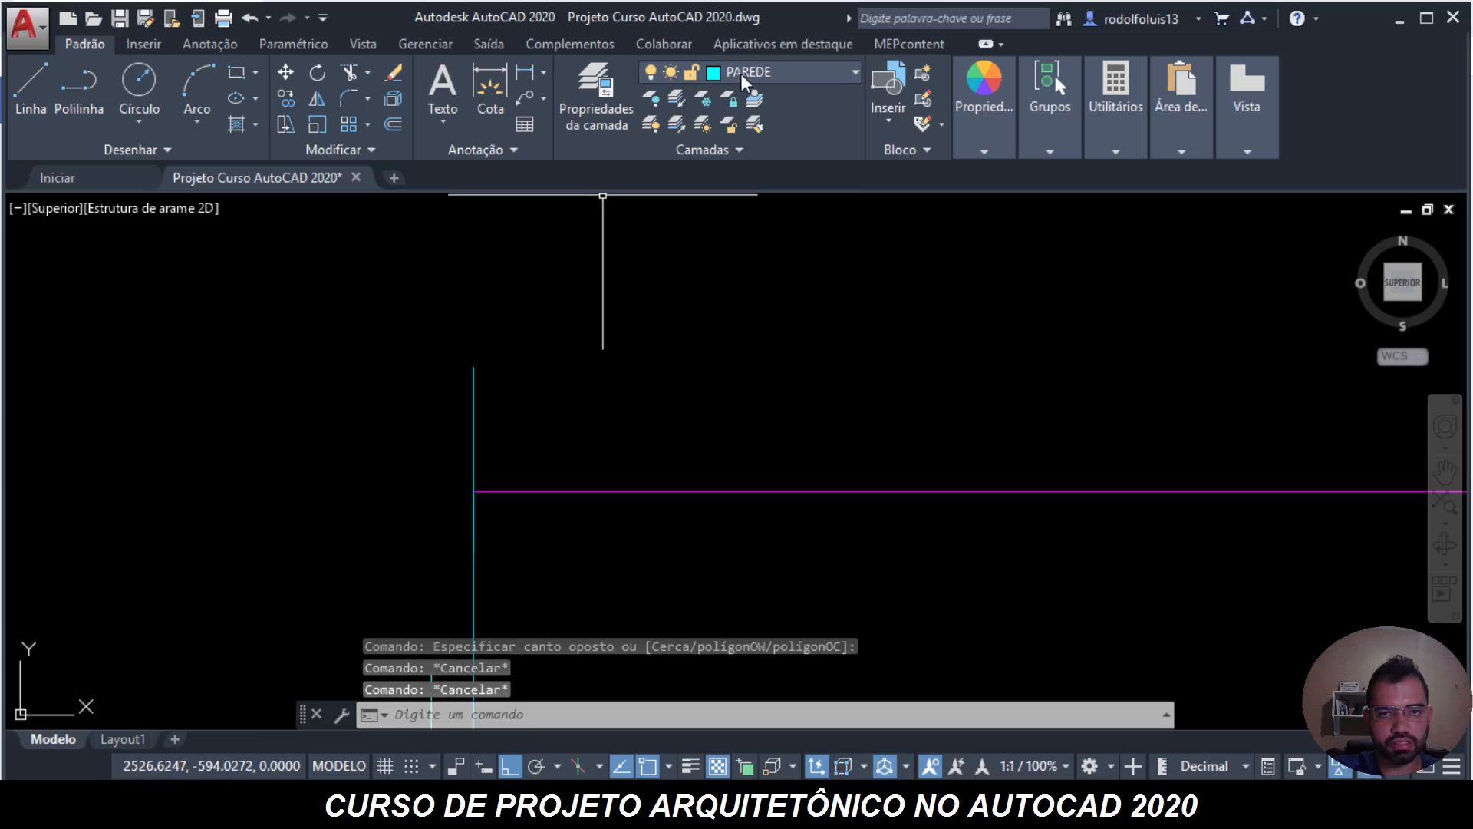
left_click(586, 451)
left_click(437, 411)
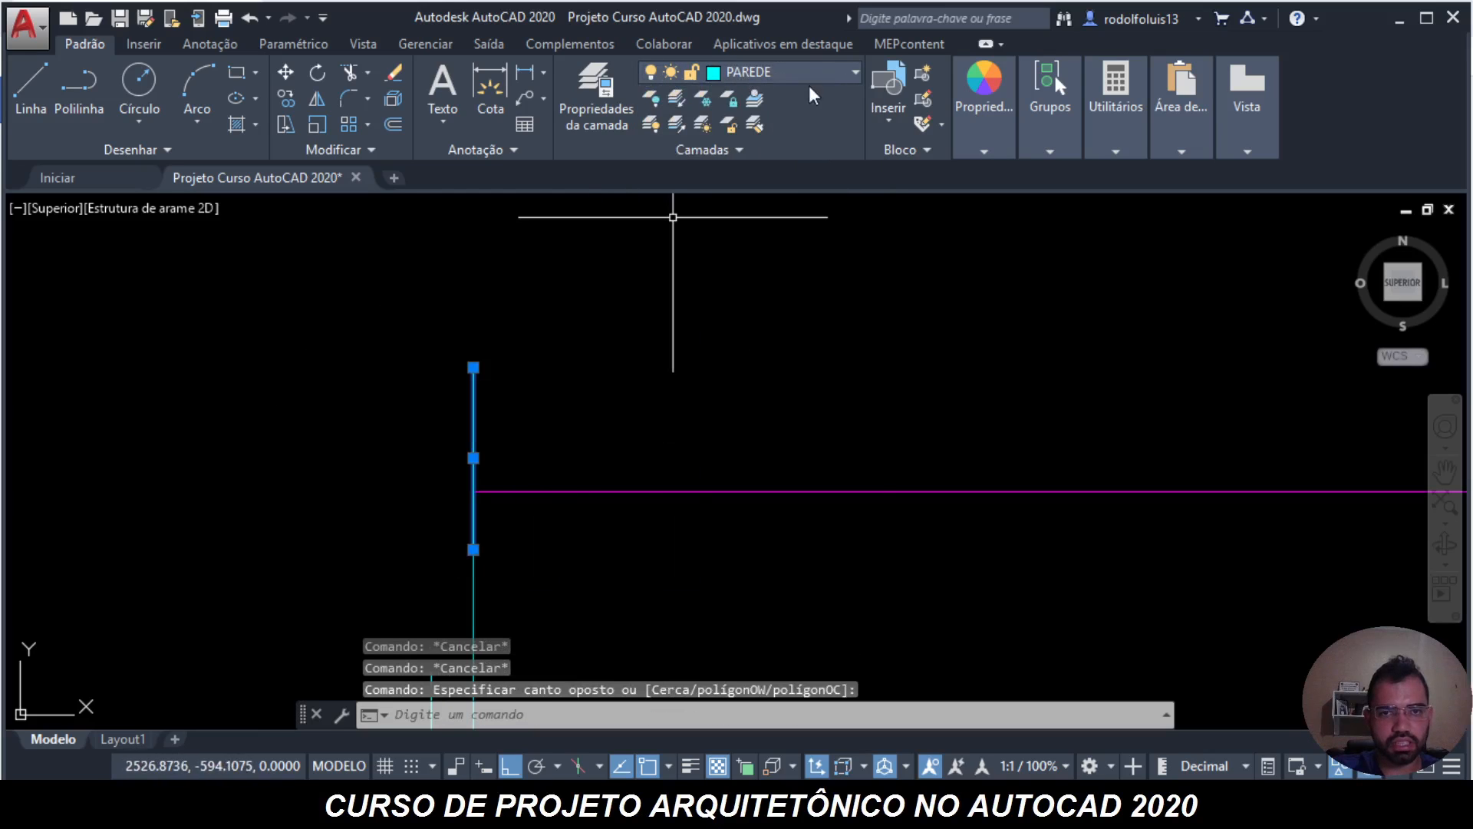
left_click(801, 67)
scroll(849, 159, "up", 7)
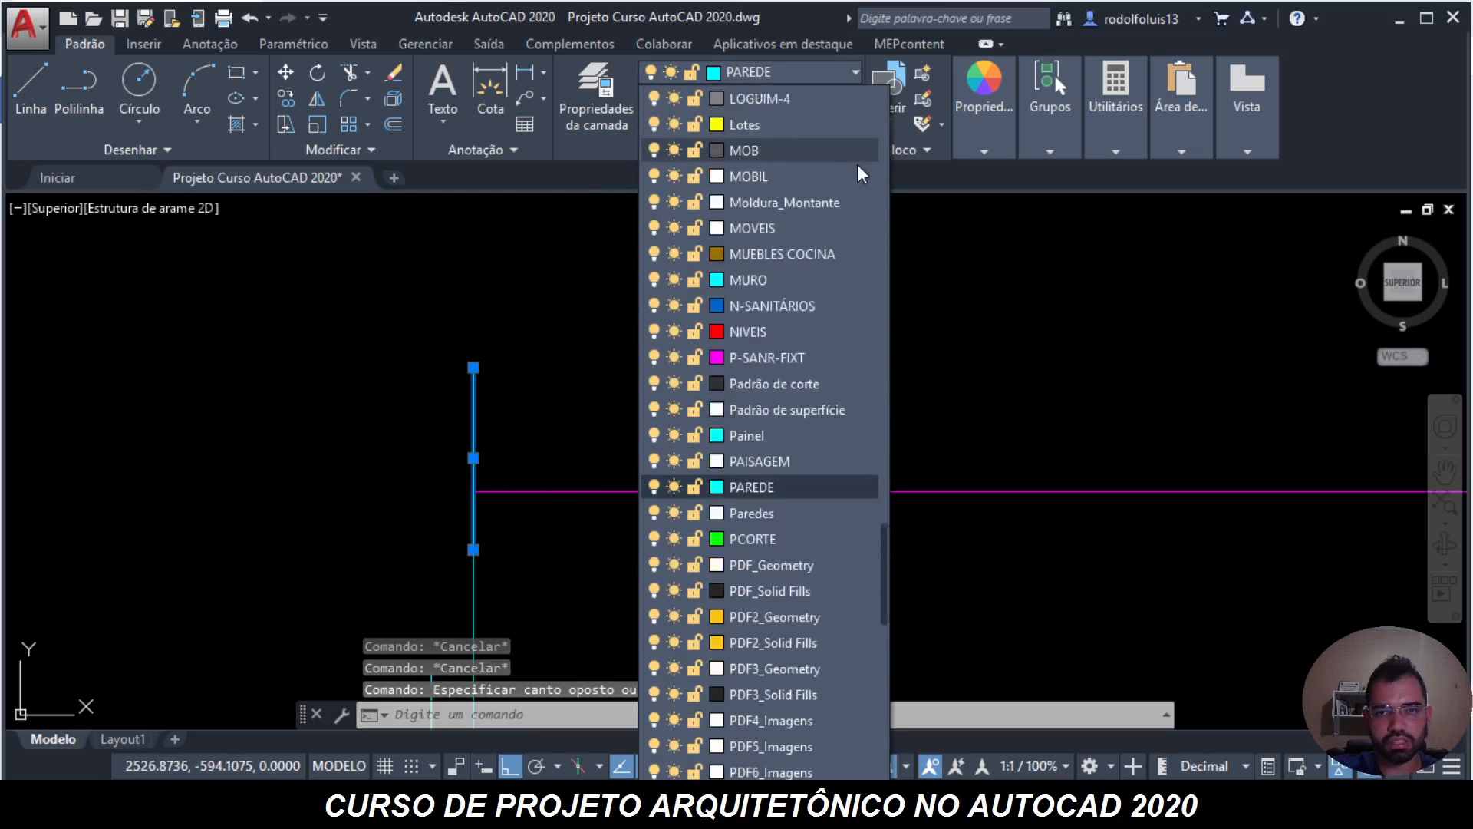
scroll(886, 508, "up", 15)
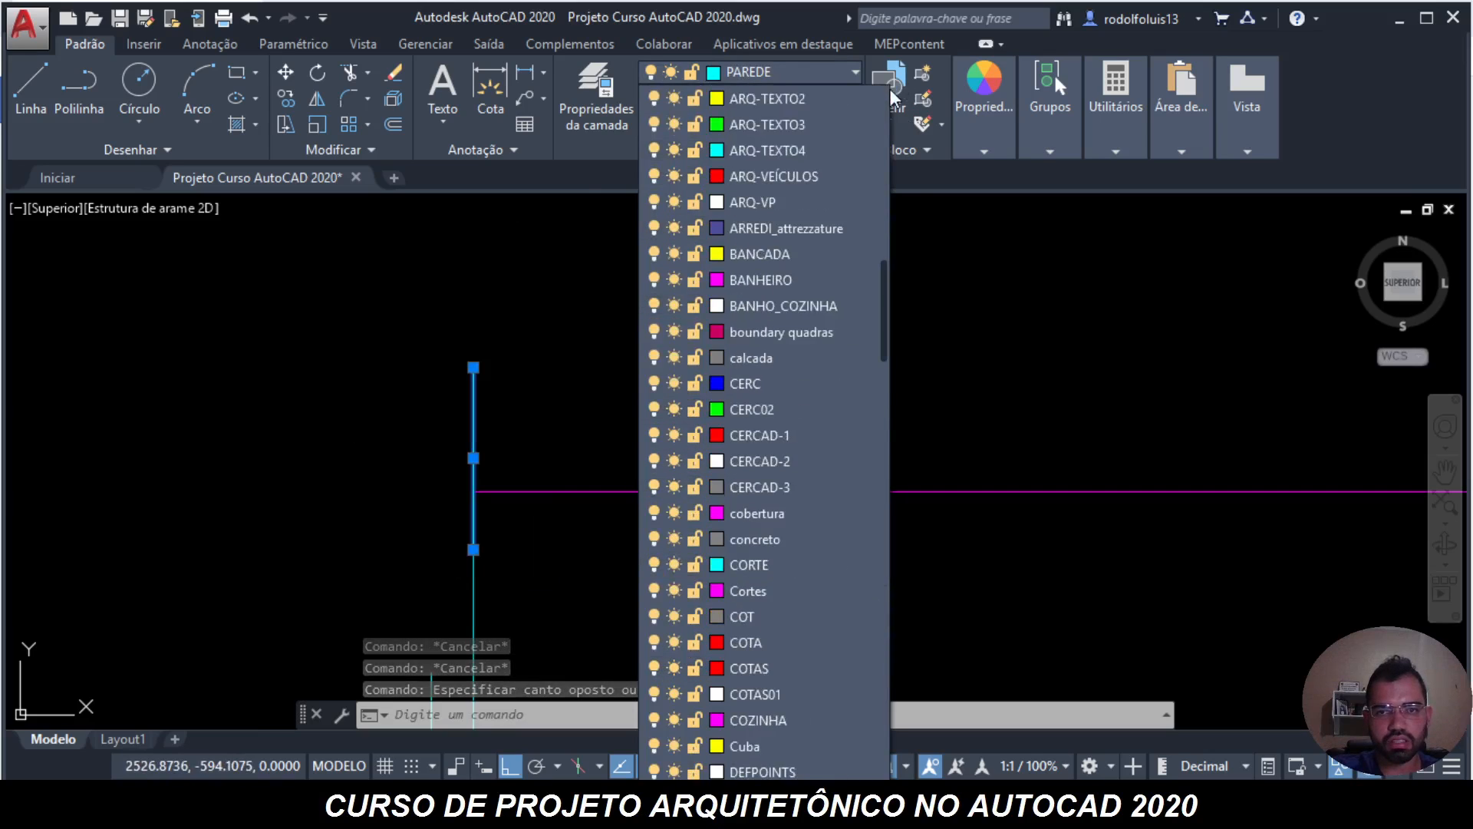
scroll(884, 92, "up", 5)
left_click(801, 100)
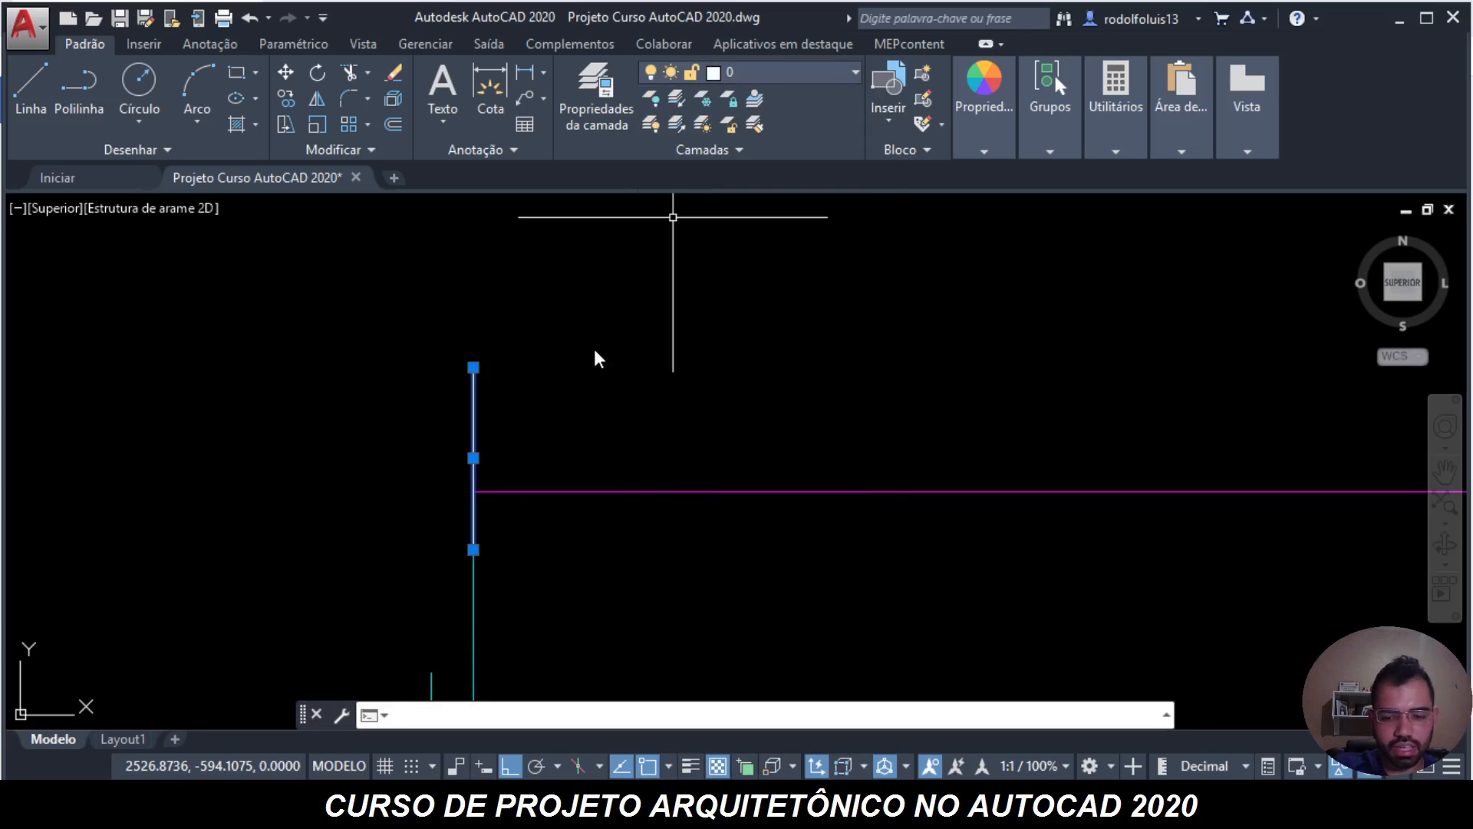
- Offset the short vertical line 0.1 inward along the roof-height line
type("_off")
key("Return")
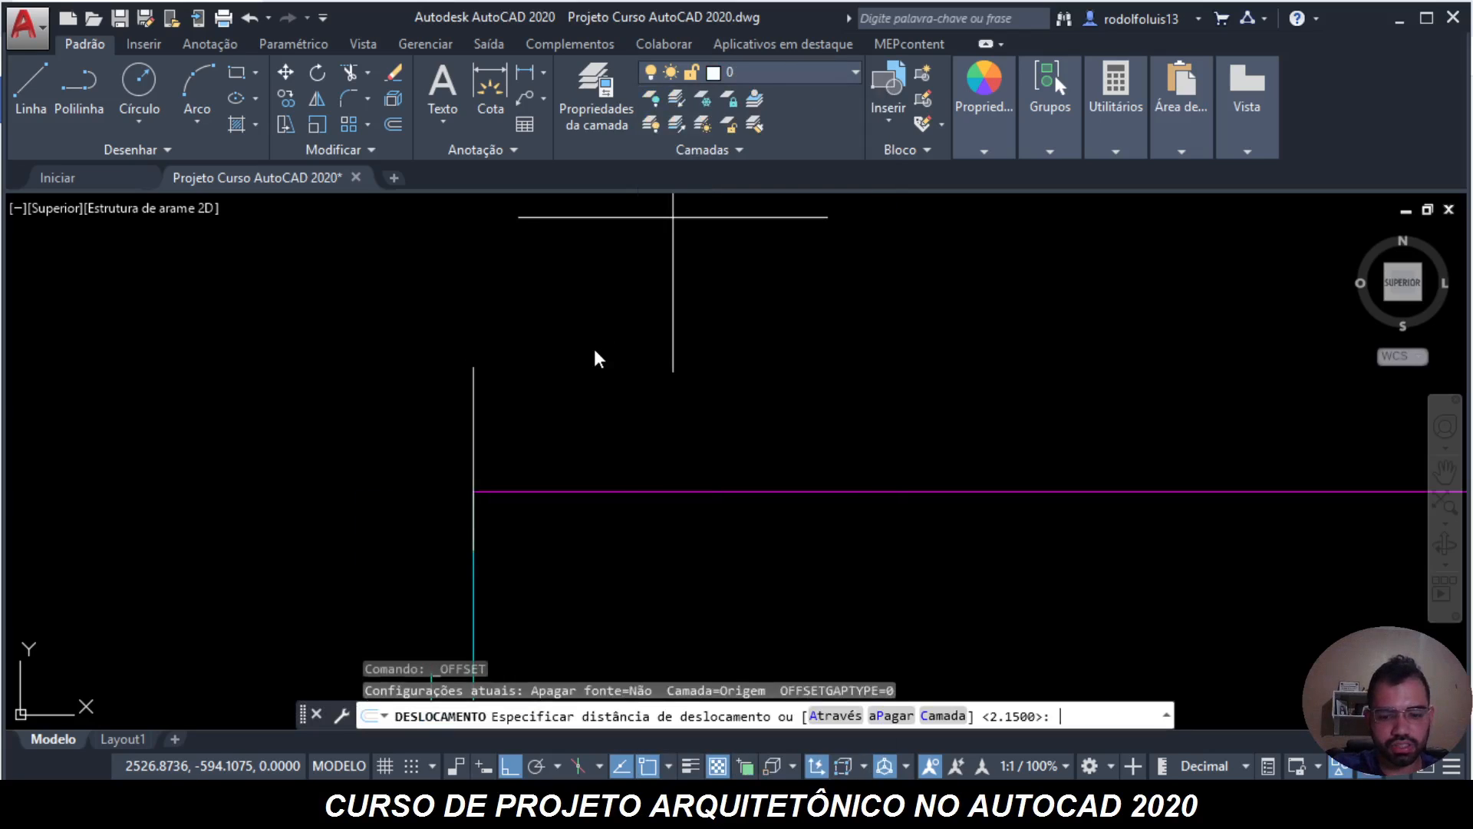
type(".1")
key("Return")
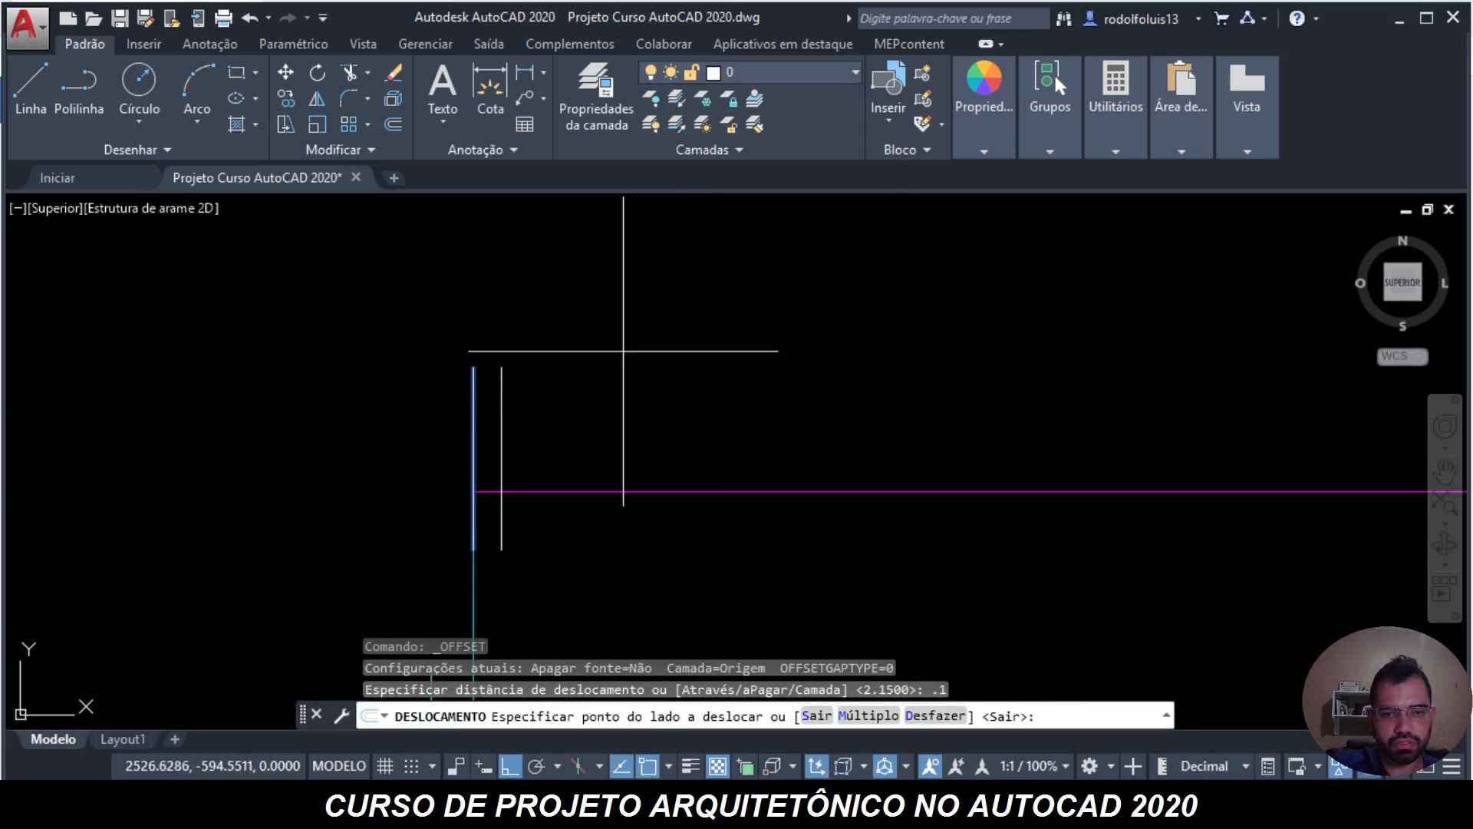
left_click(529, 428)
scroll(504, 504, "up", 2)
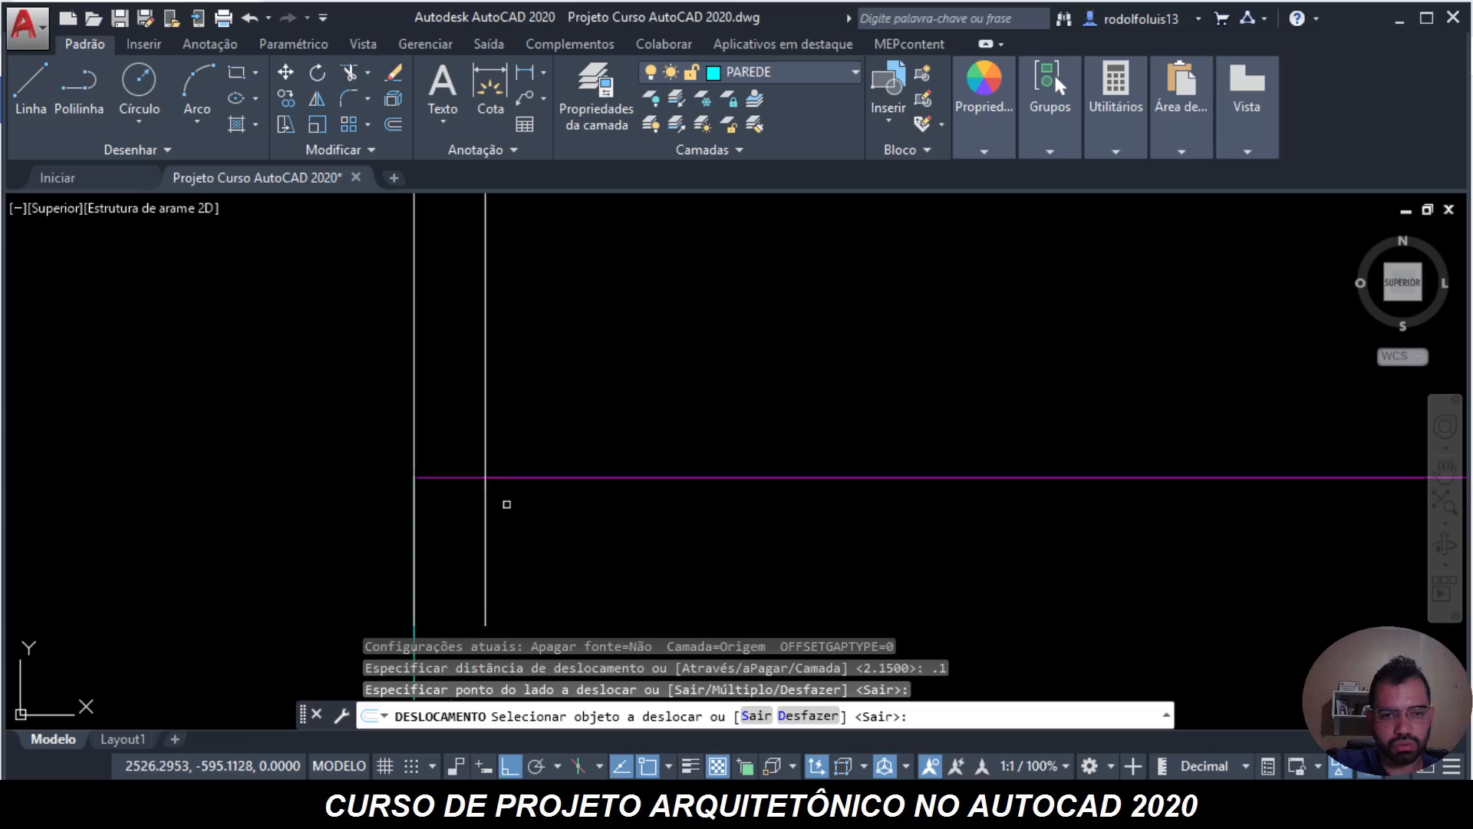
key("Escape")
key("Escape")
scroll(500, 477, "up", 3)
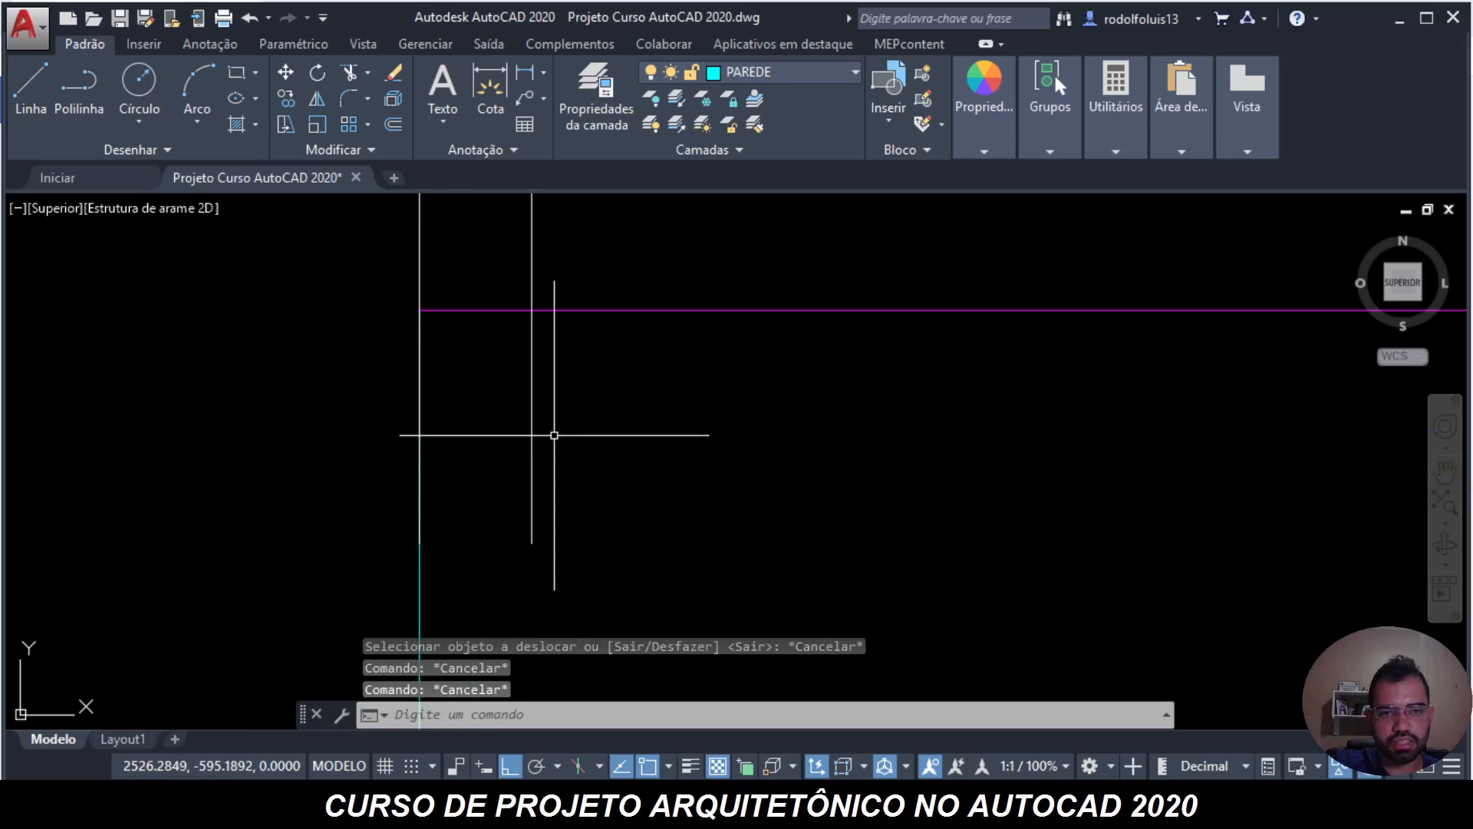
scroll(559, 429, "down", 3)
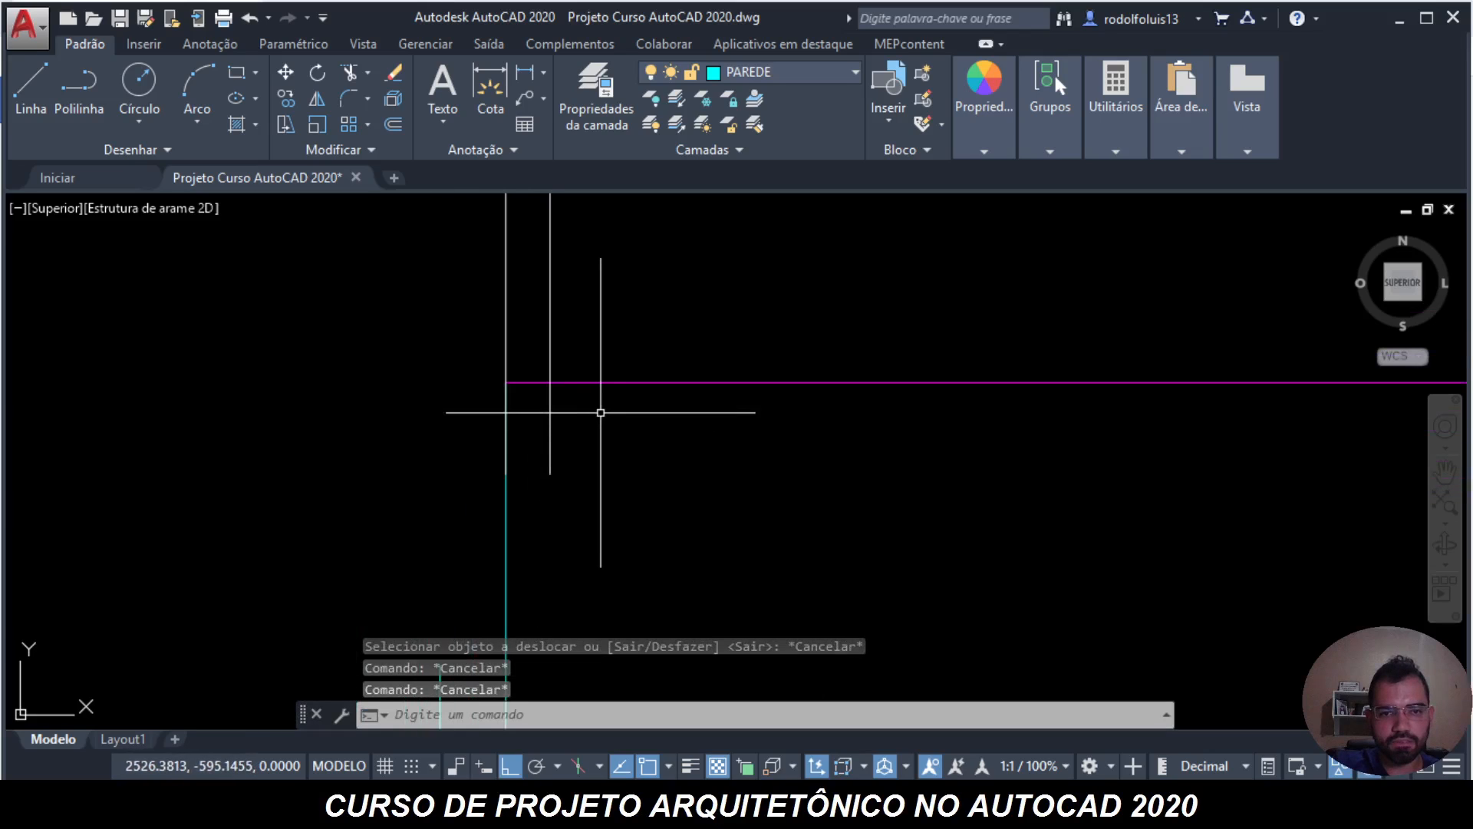
key("Escape")
type("_o")
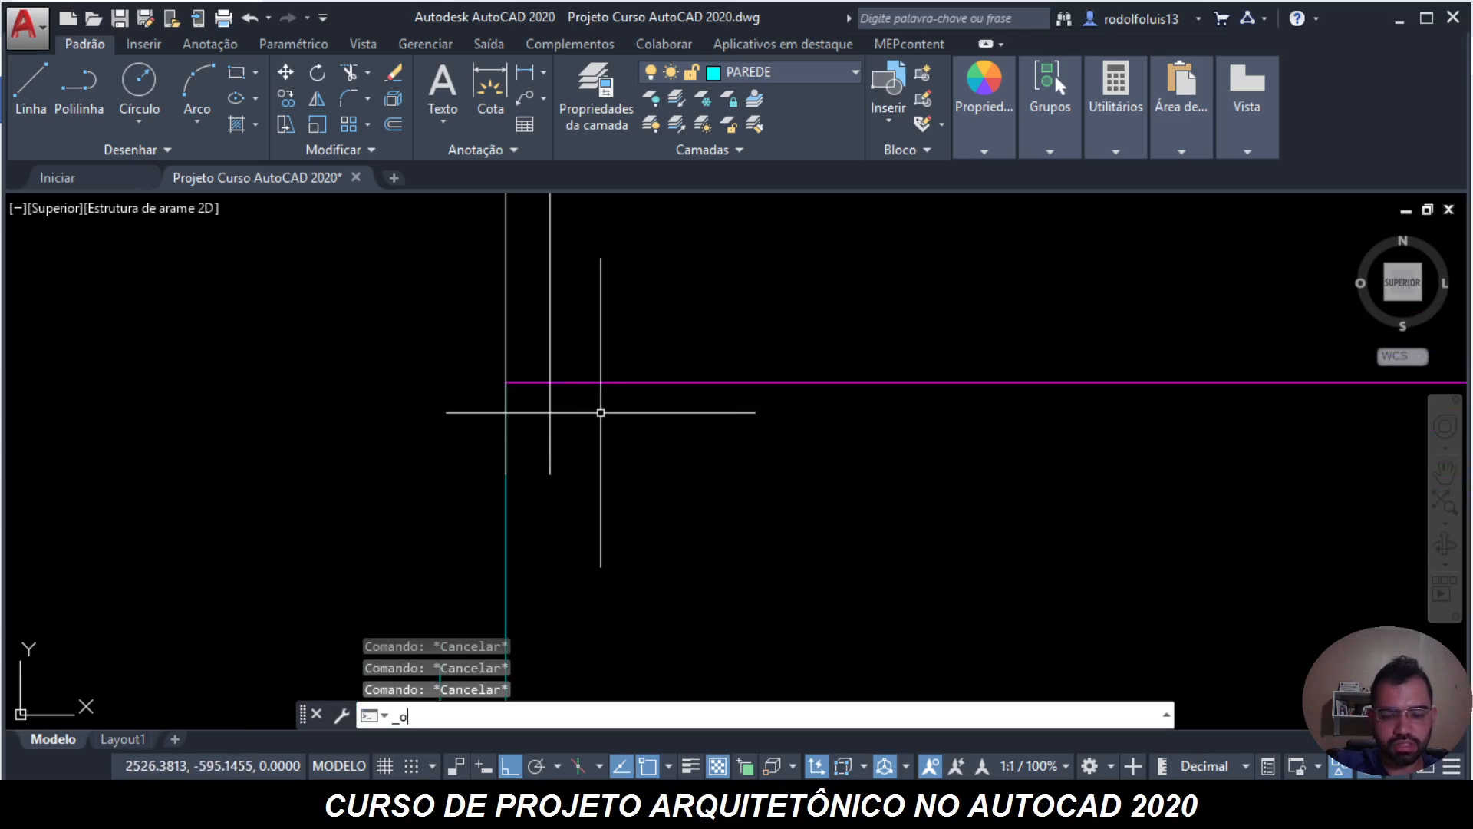
key("Return")
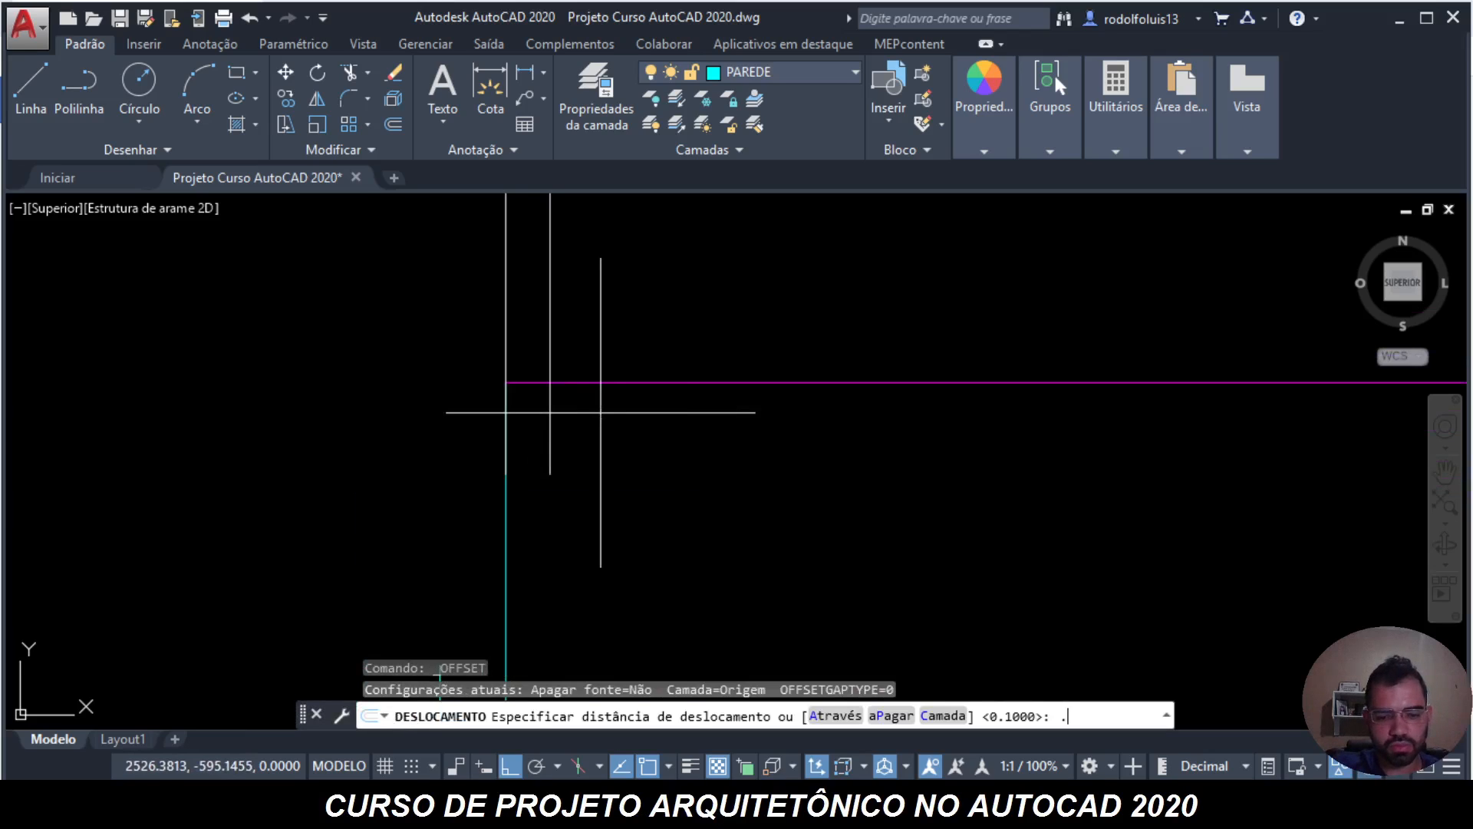
key("Return")
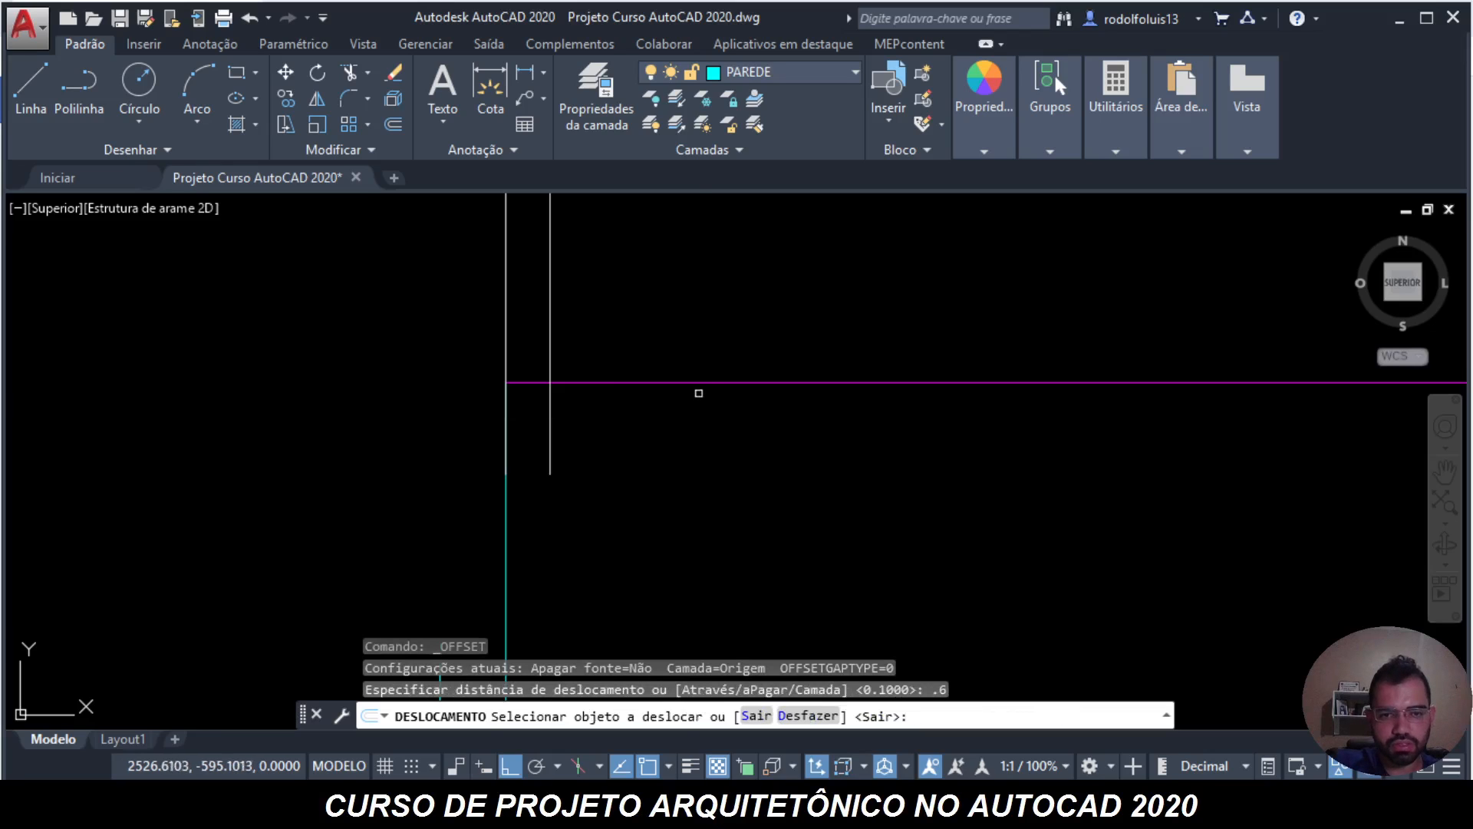
left_click(654, 382)
key("Escape")
key("Escape")
key("Escape")
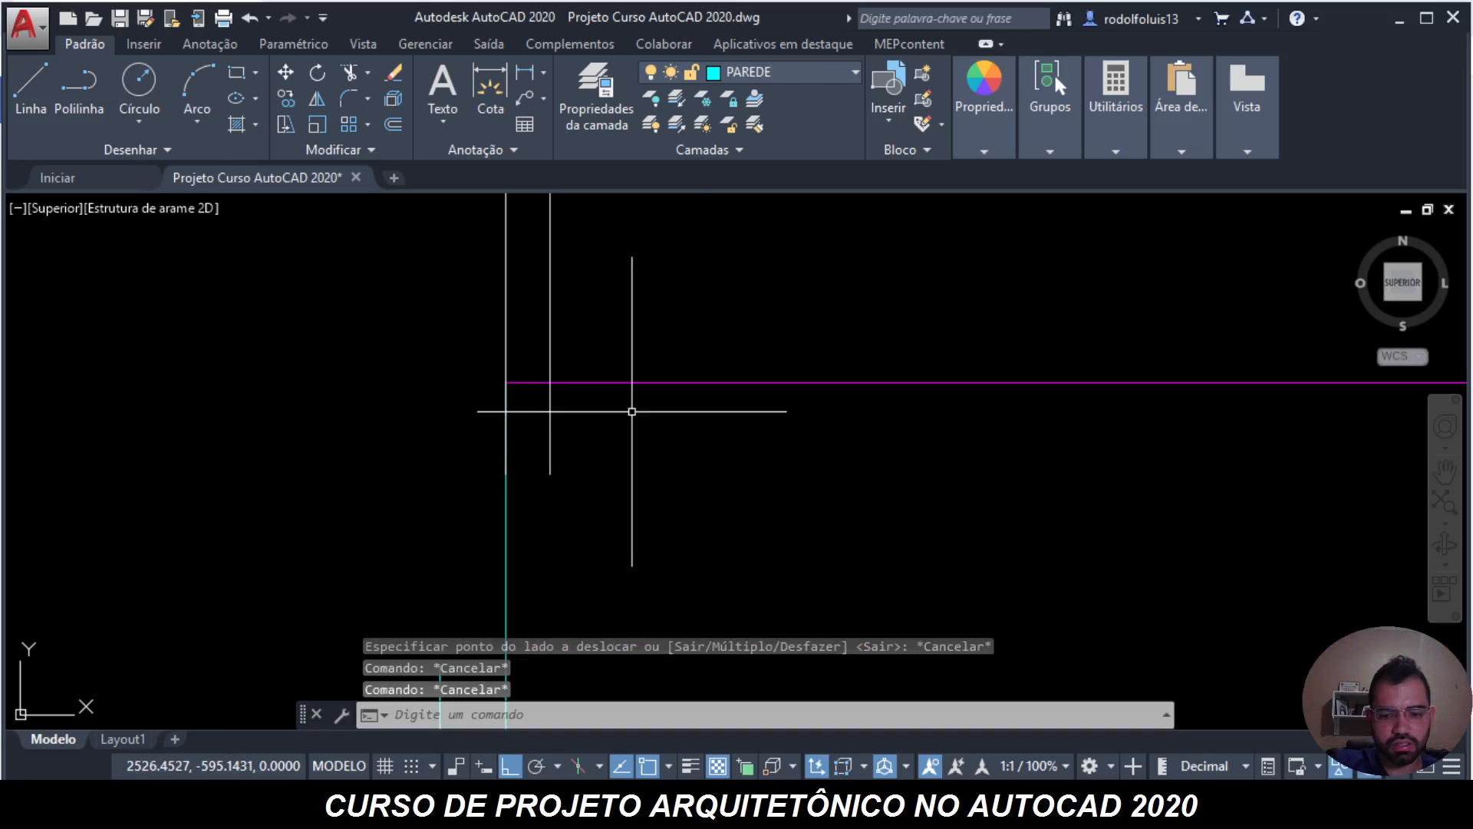
- Offset the magenta roof-height line 0.06 downward
type("_off")
key("Return")
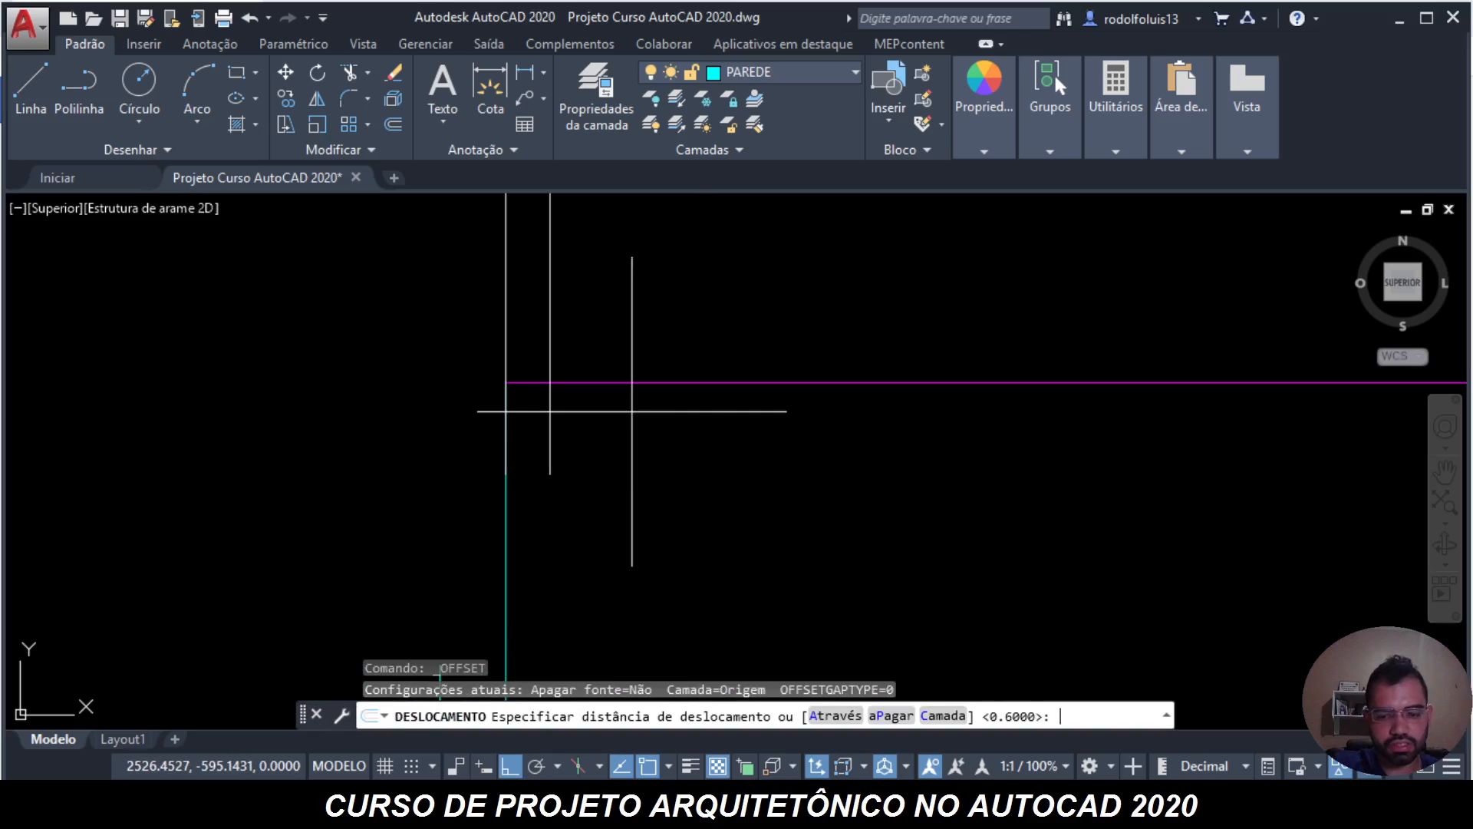
type(".06")
key("Return")
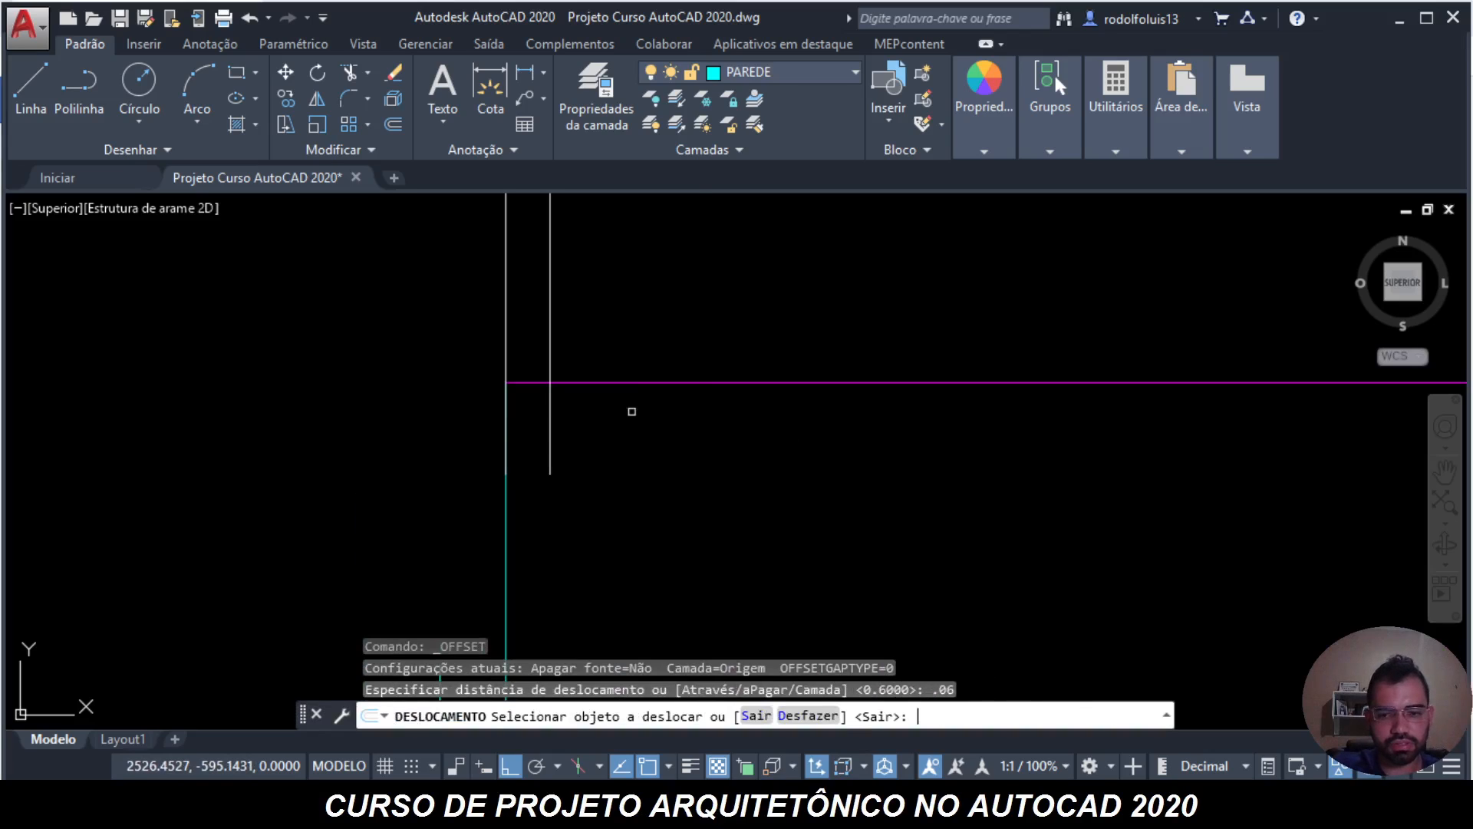
left_click(618, 383)
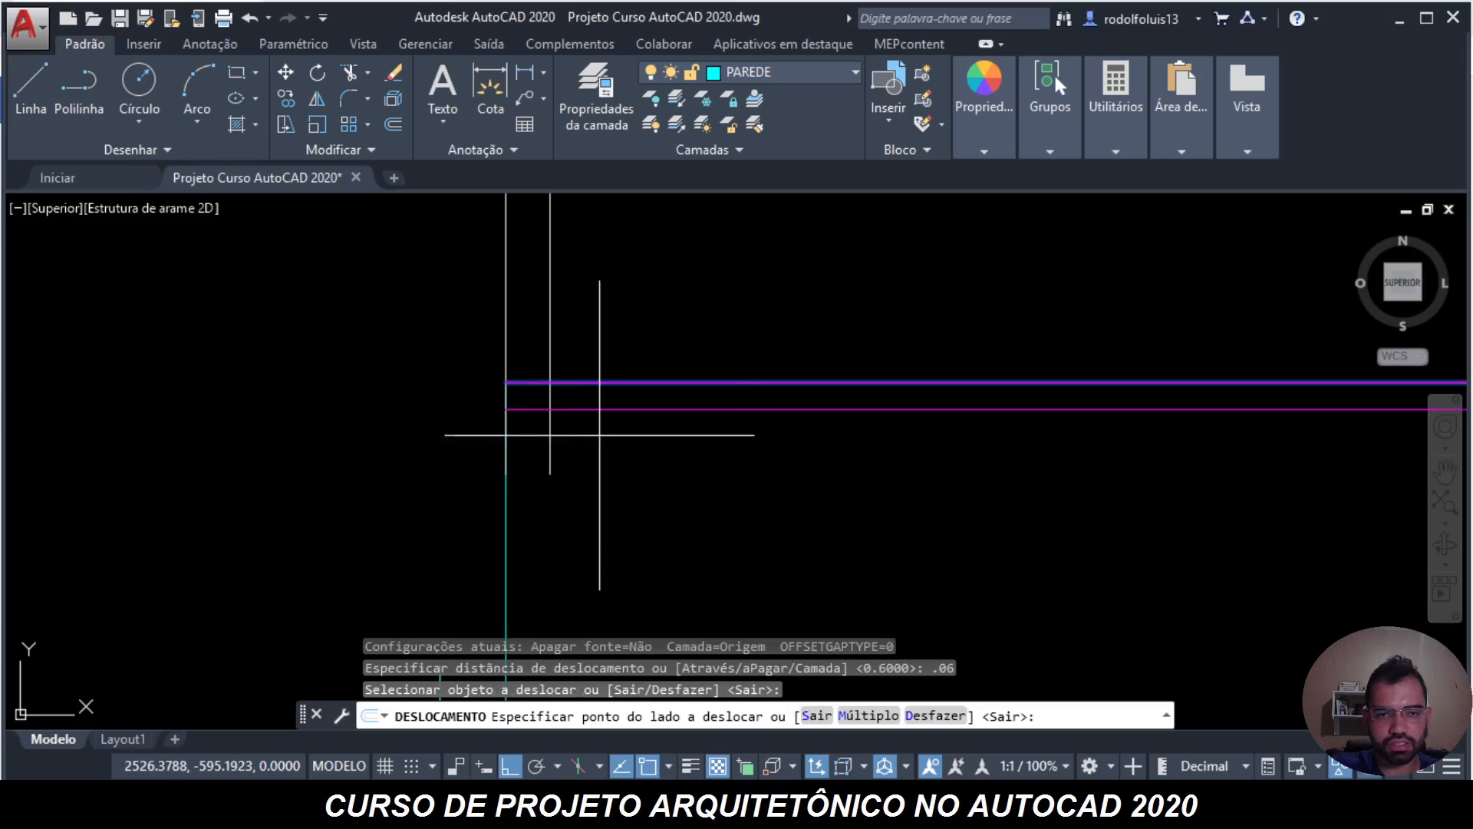
left_click(552, 434)
scroll(531, 415, "up", 3)
middle_click_drag(500, 417, 563, 476)
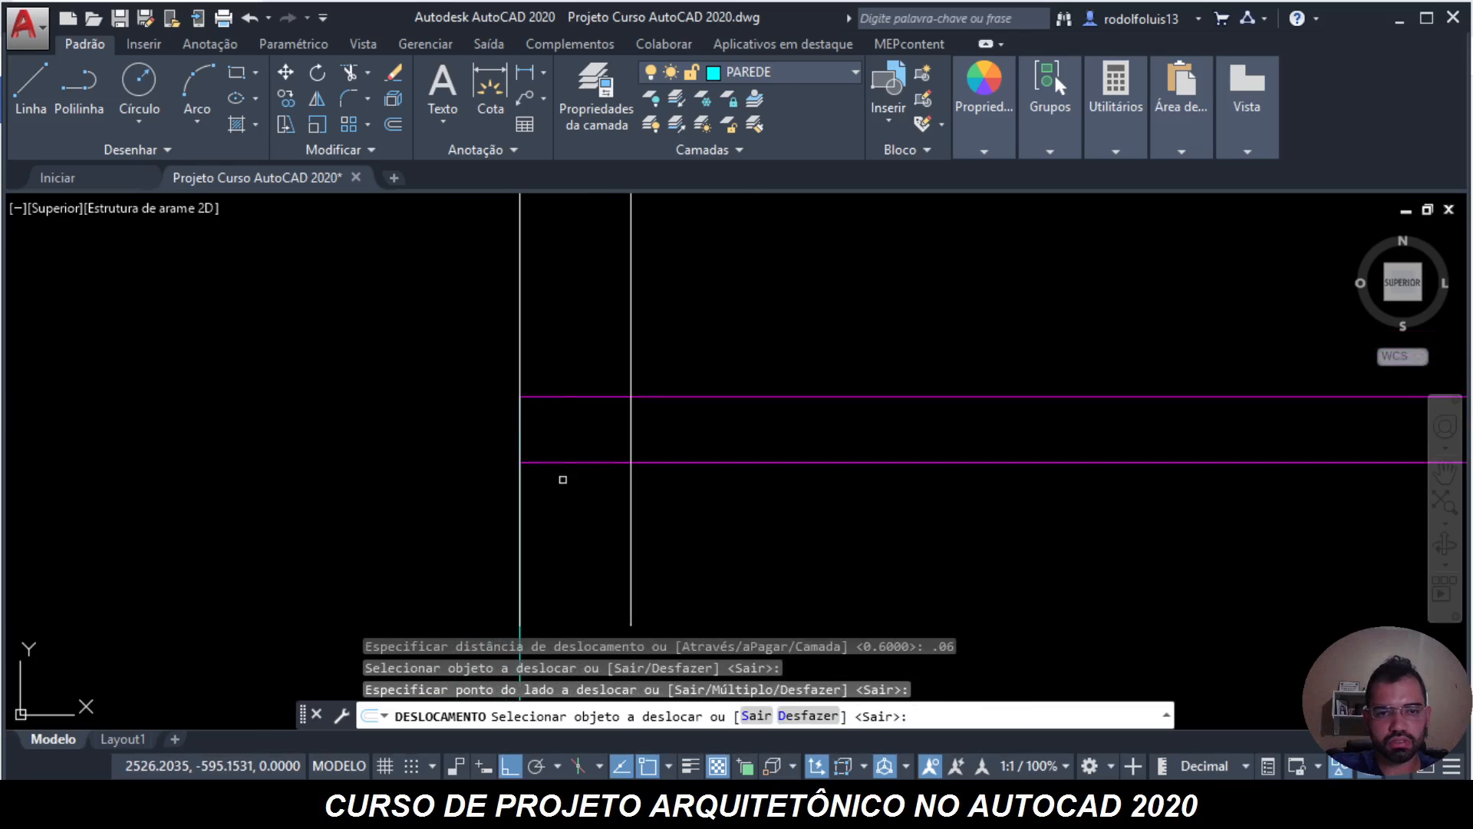
key("Escape")
key("Escape")
- Draw a three-point arc from the upper roof line's left end, through the lower roof line, to the offset vertical's intersection with the upper line
type("ar")
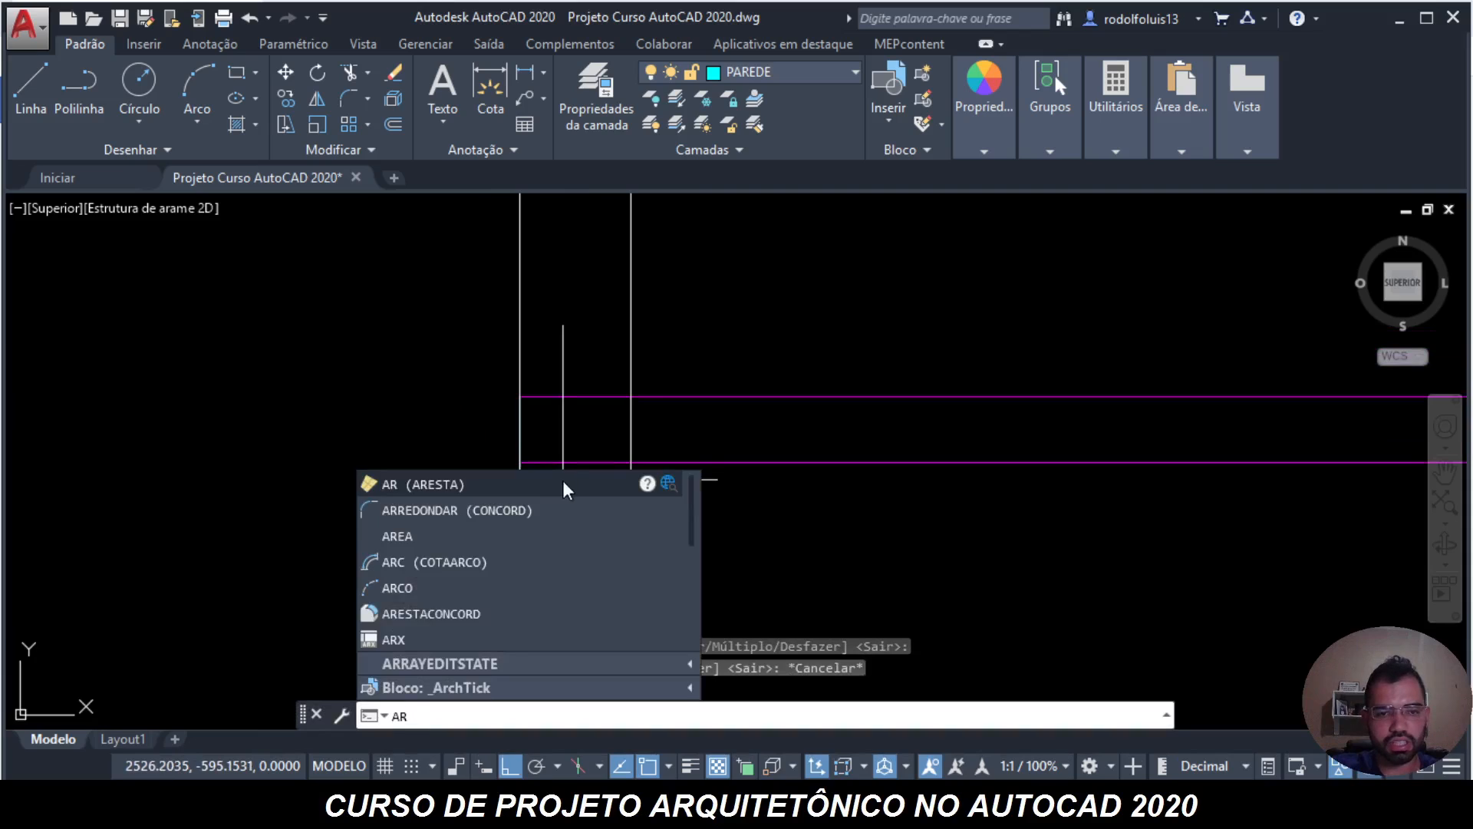
type("c")
left_click(468, 510)
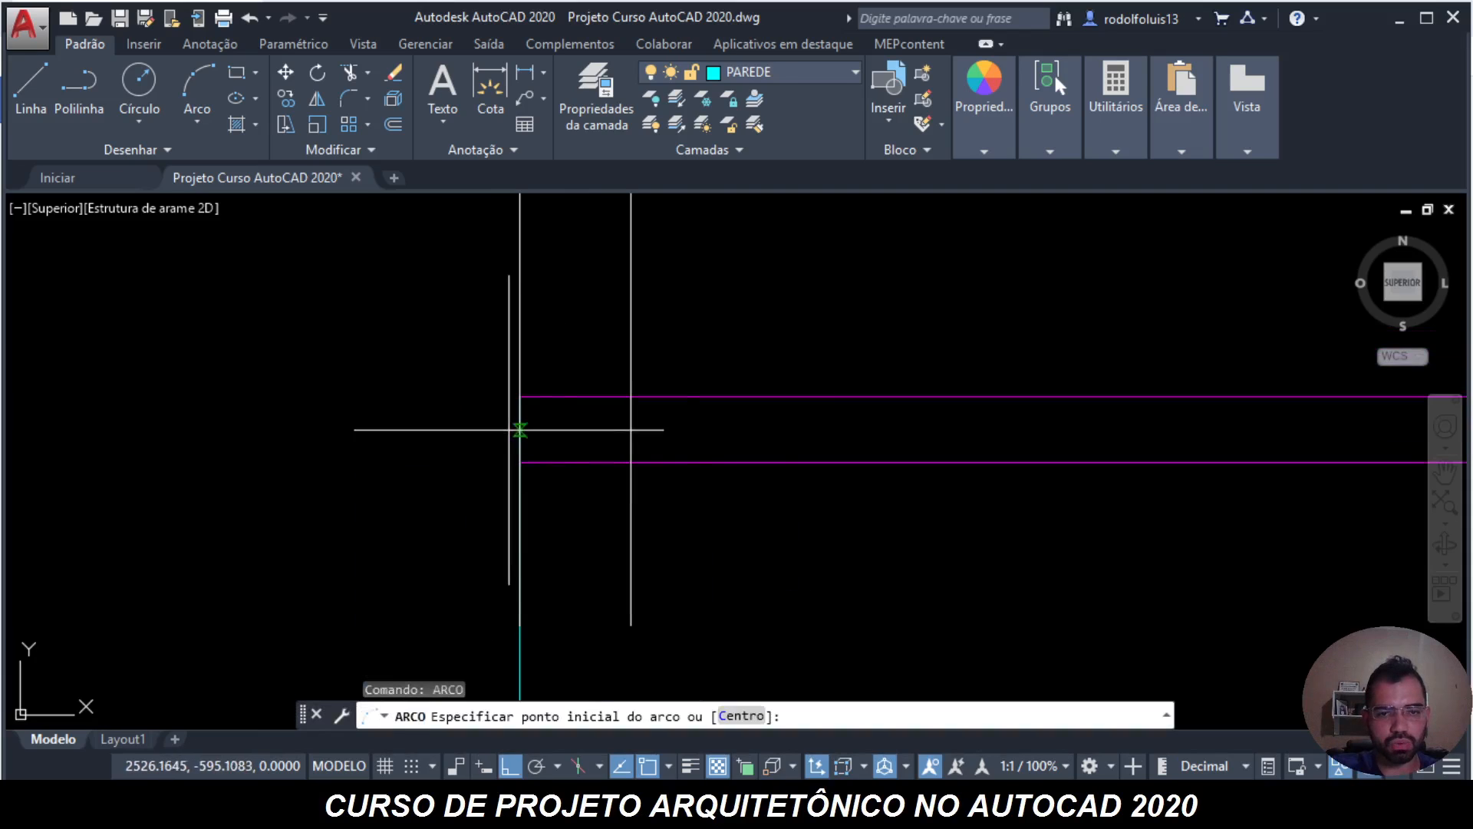
left_click(520, 397)
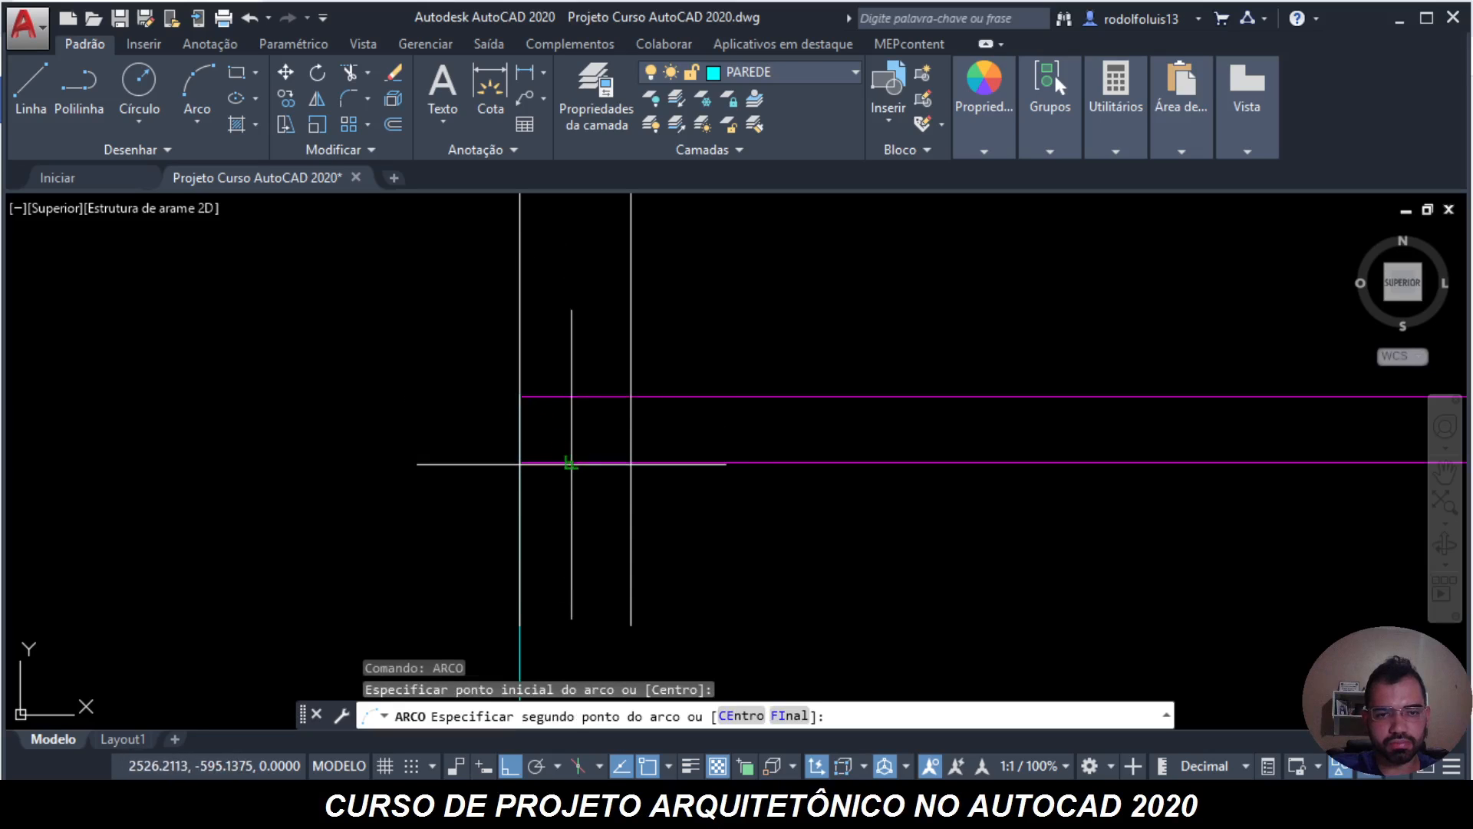
left_click(571, 464)
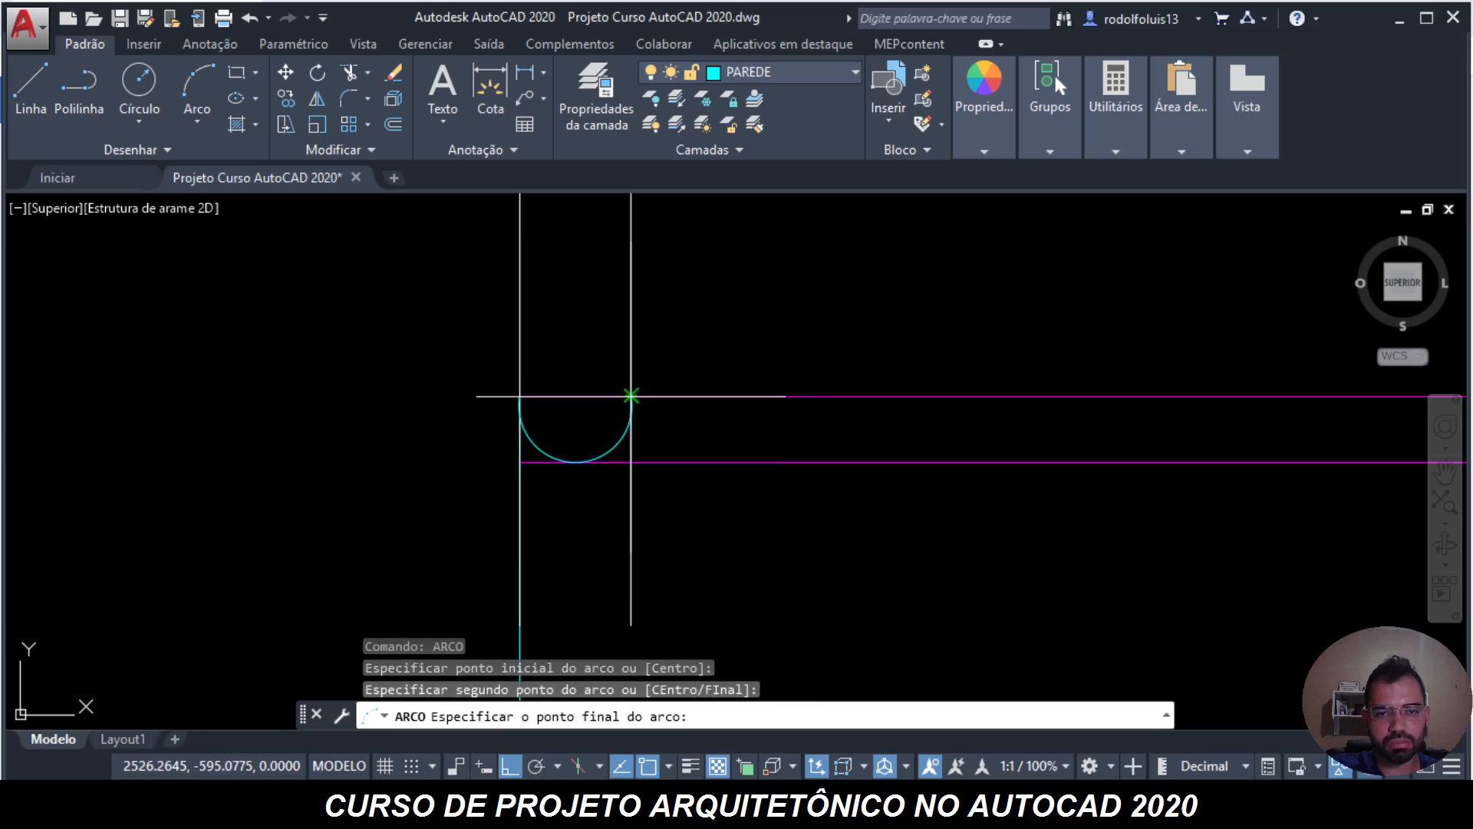
left_click(631, 396)
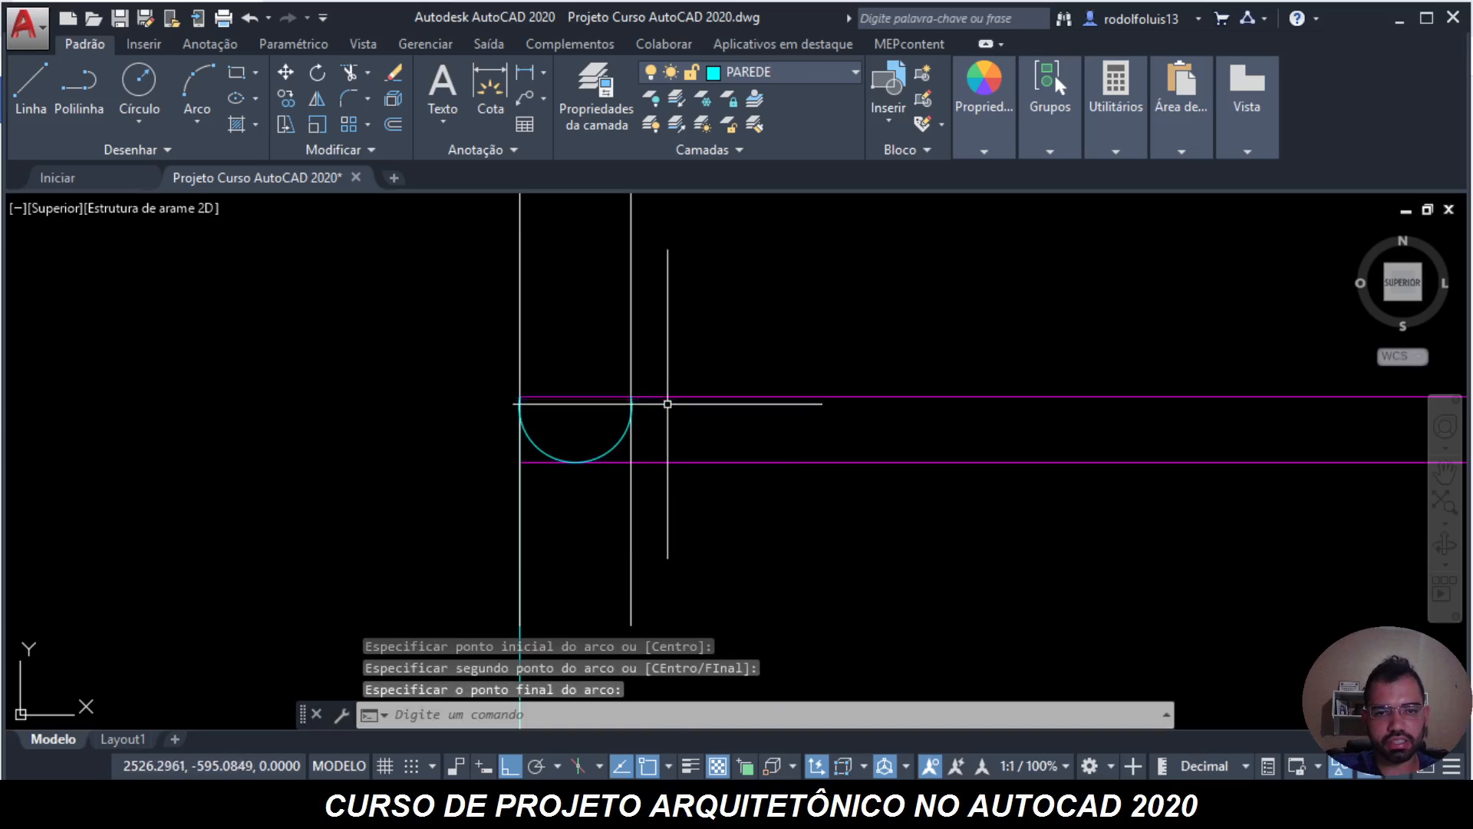
key("Escape")
key("Escape")
scroll(545, 493, "up", 4)
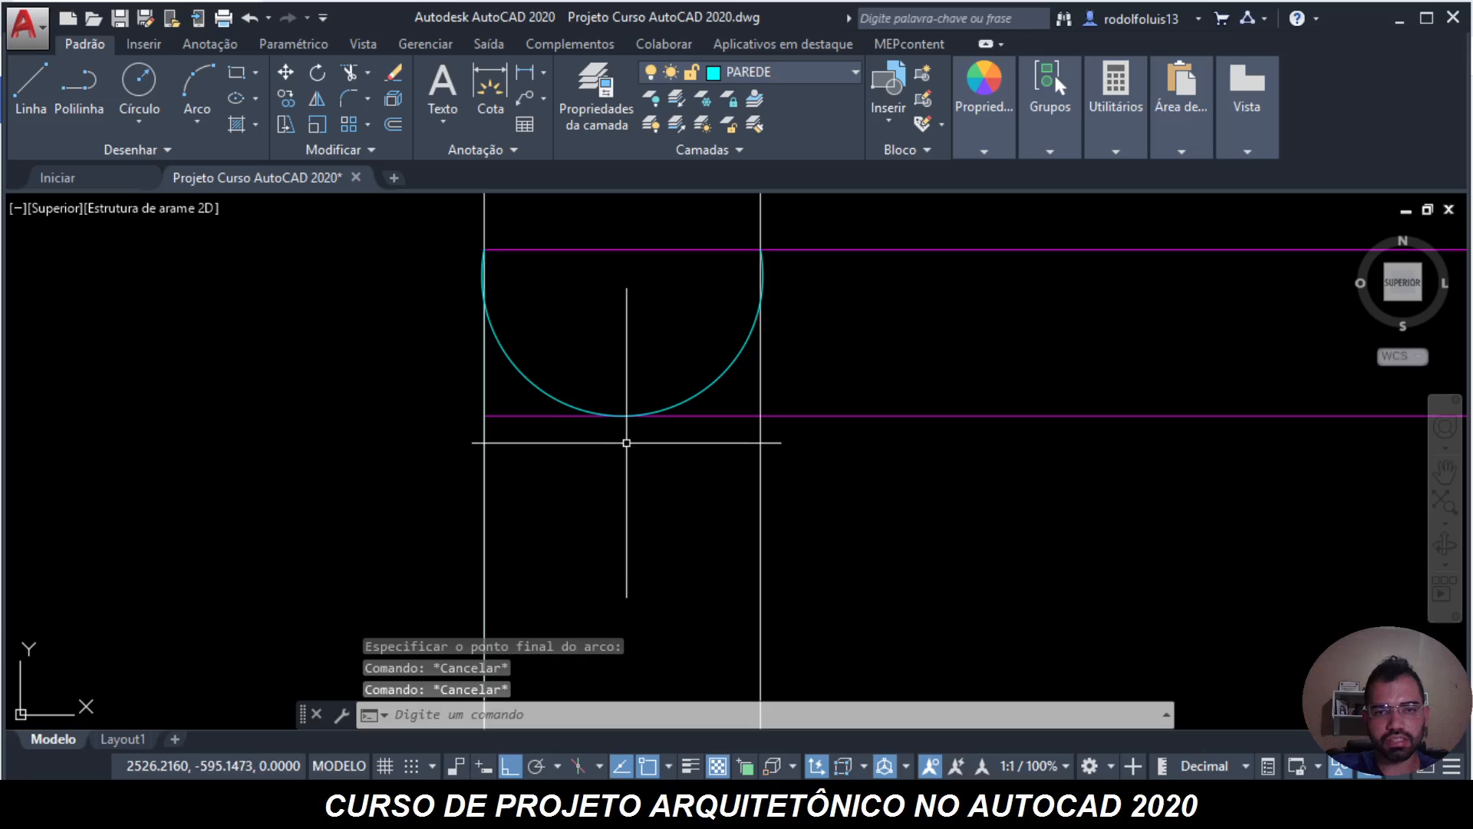
scroll(627, 443, "down", 4)
key("Escape")
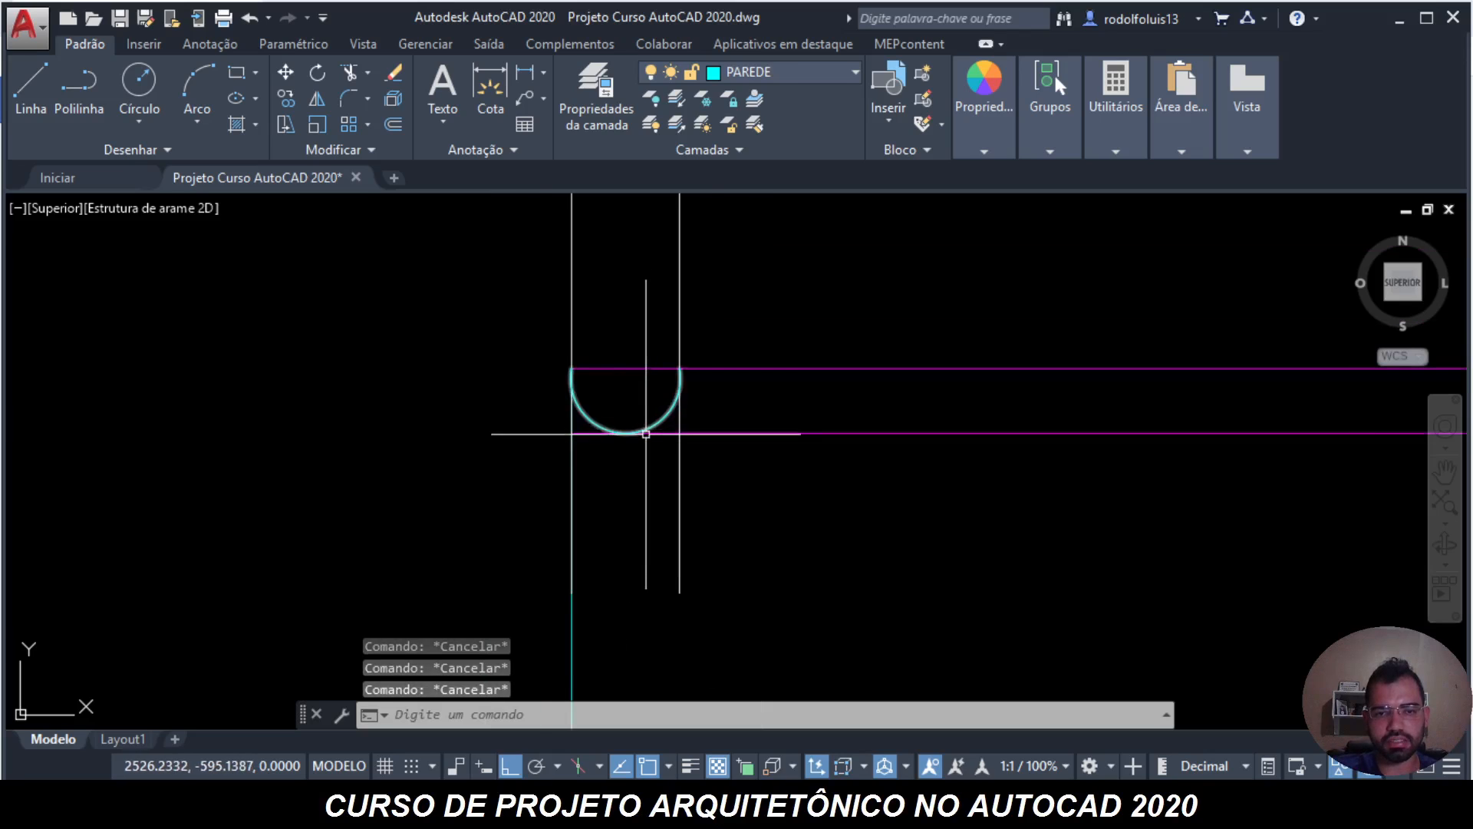
scroll(568, 417, "up", 5)
scroll(570, 390, "down", 7)
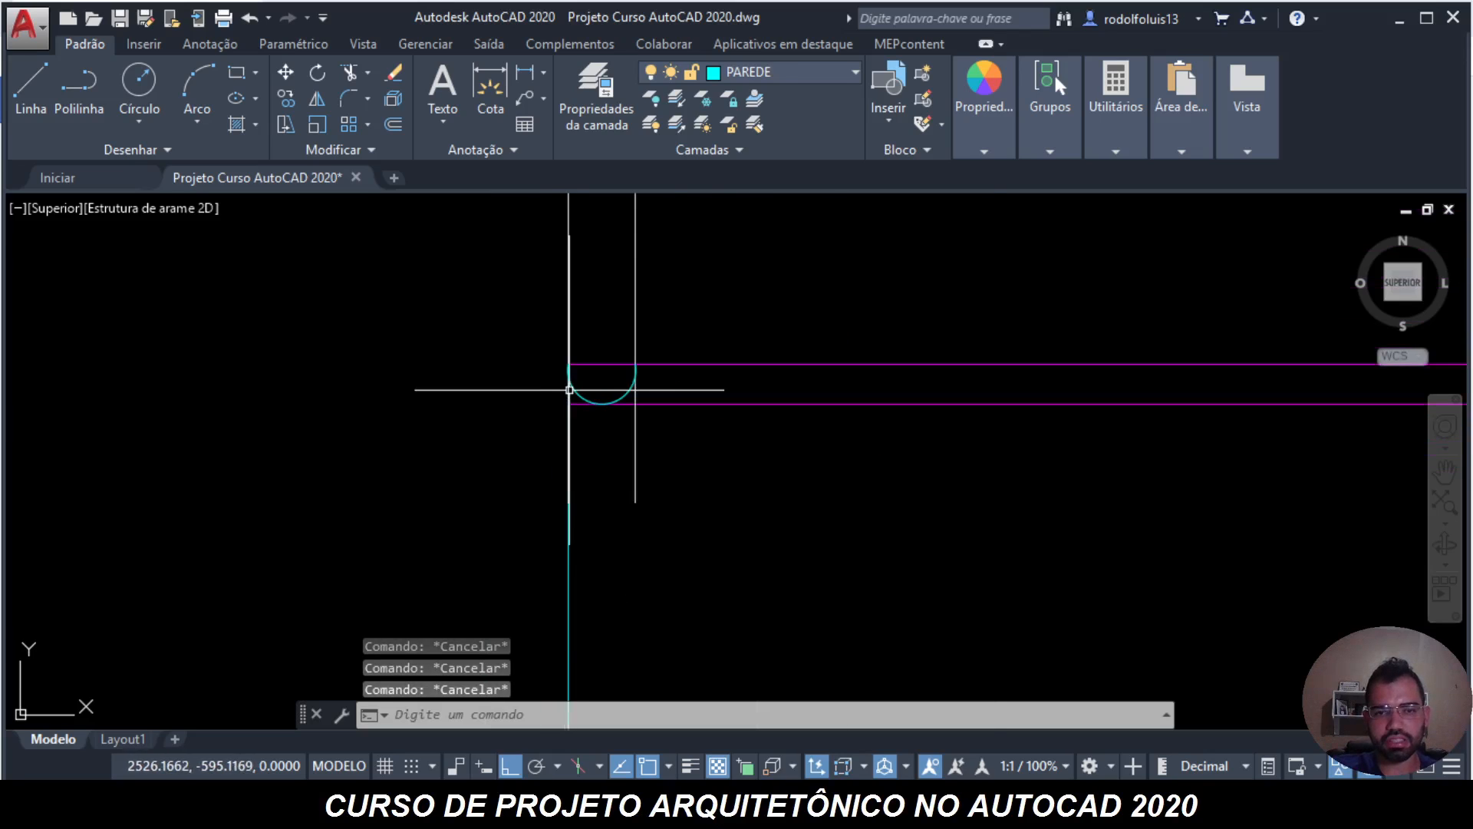
- Move the arc straight up so its lowest point sits about midway between the two magenta roof lines
scroll(569, 389, "up", 6)
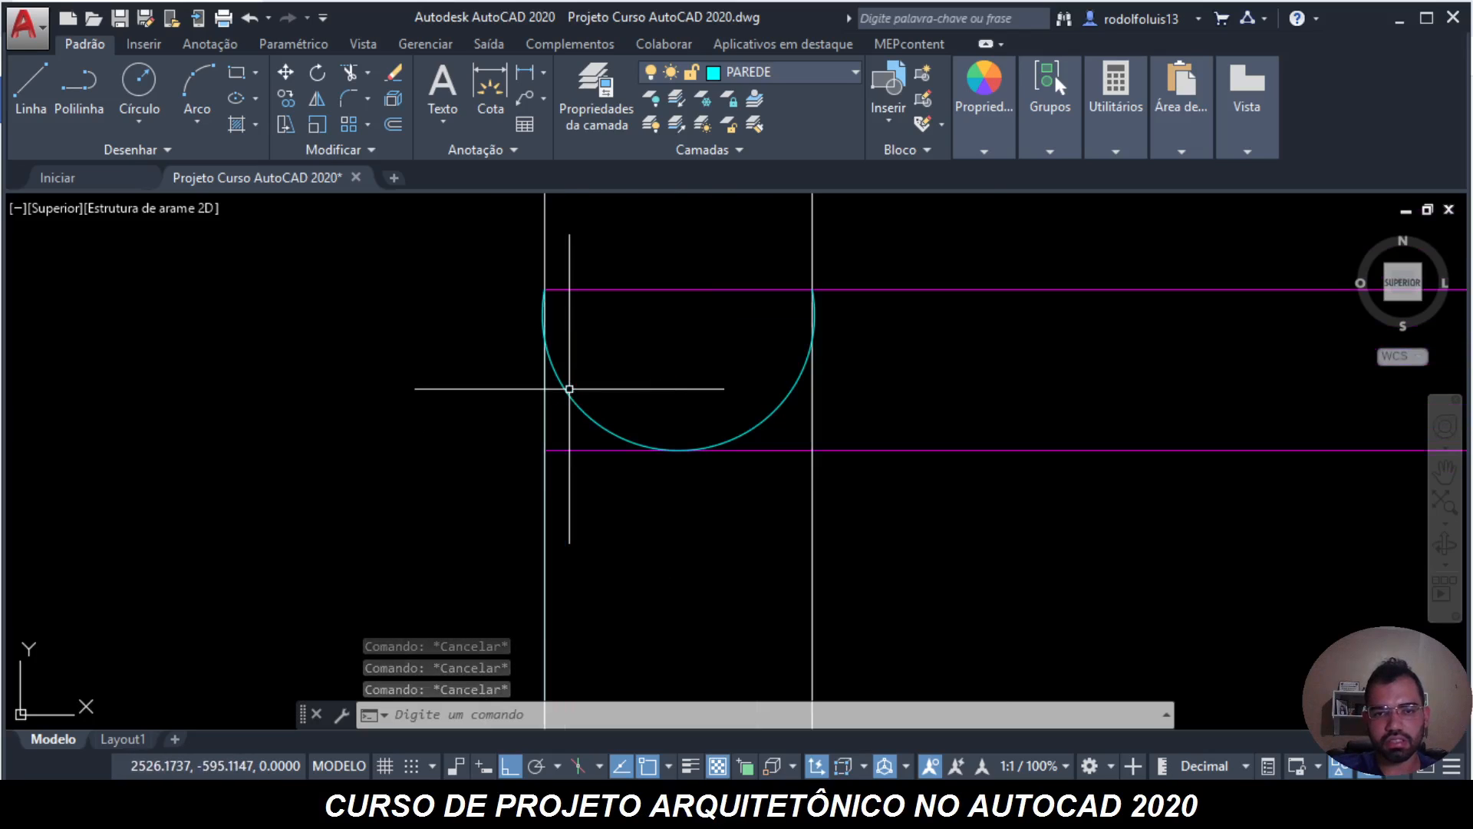
scroll(569, 389, "down", 4)
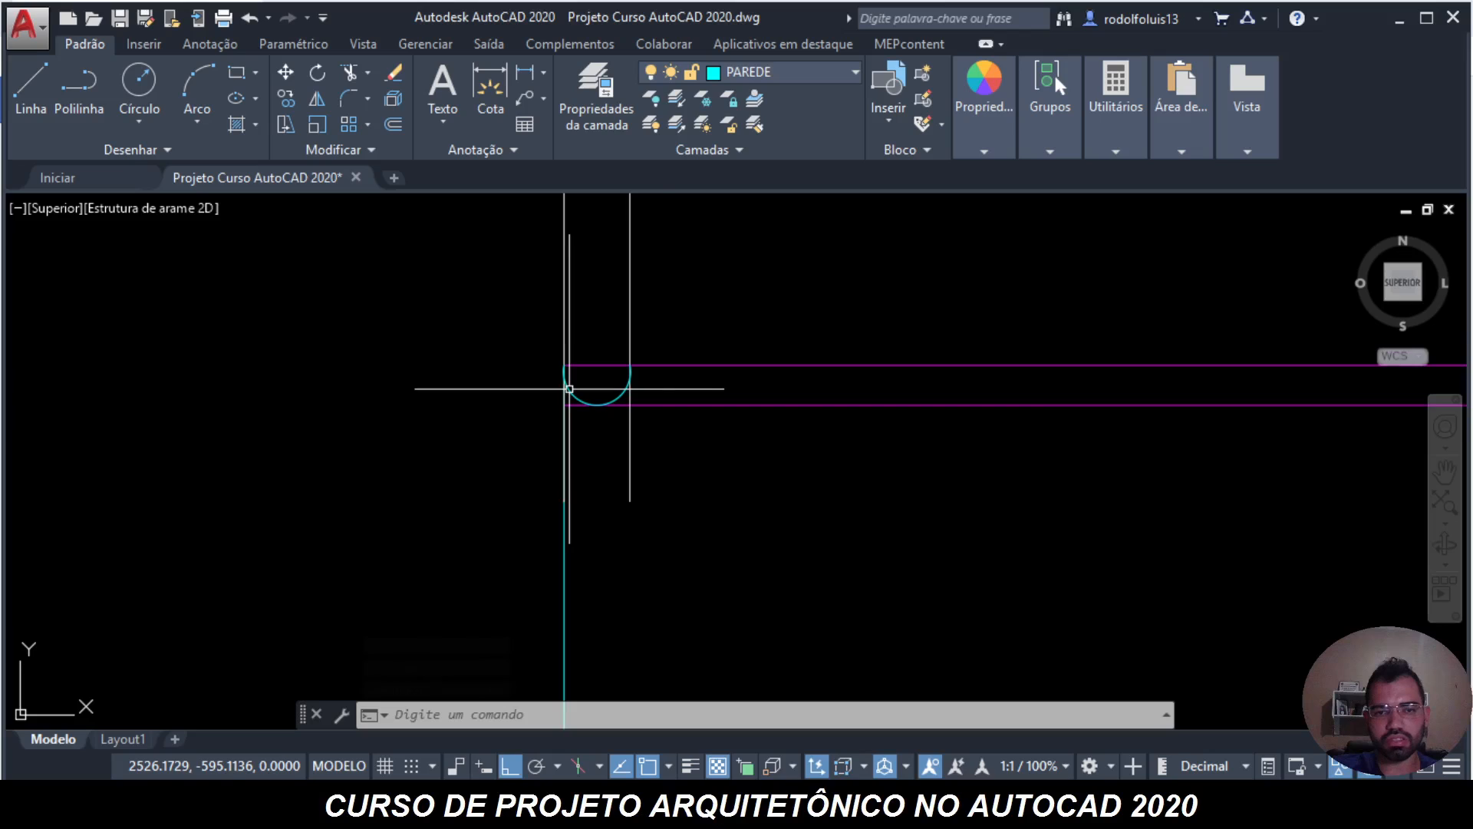
scroll(569, 389, "up", 4)
key("Escape")
key("Escape")
key("Escape")
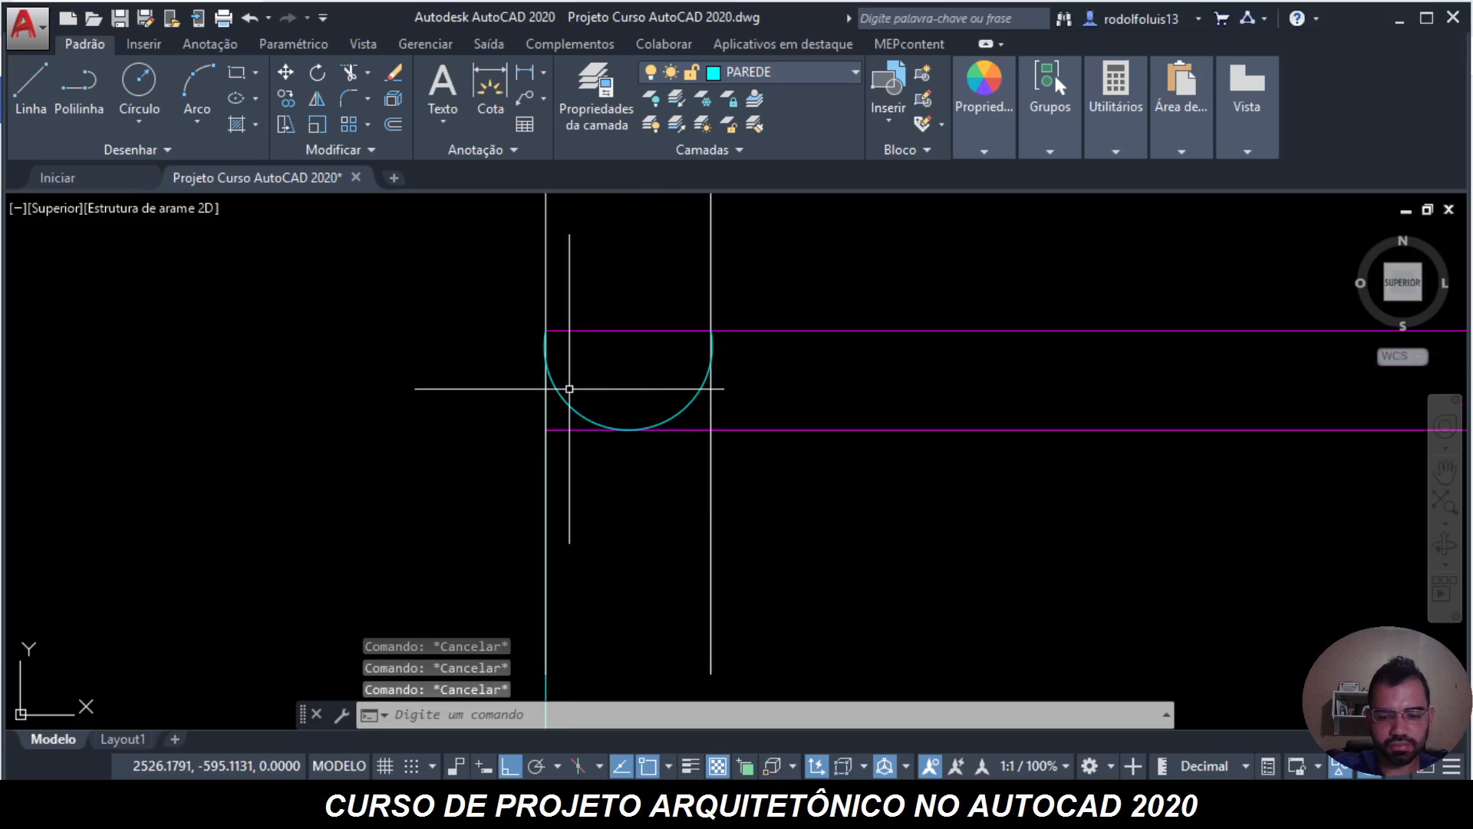
type("mover")
key("Return")
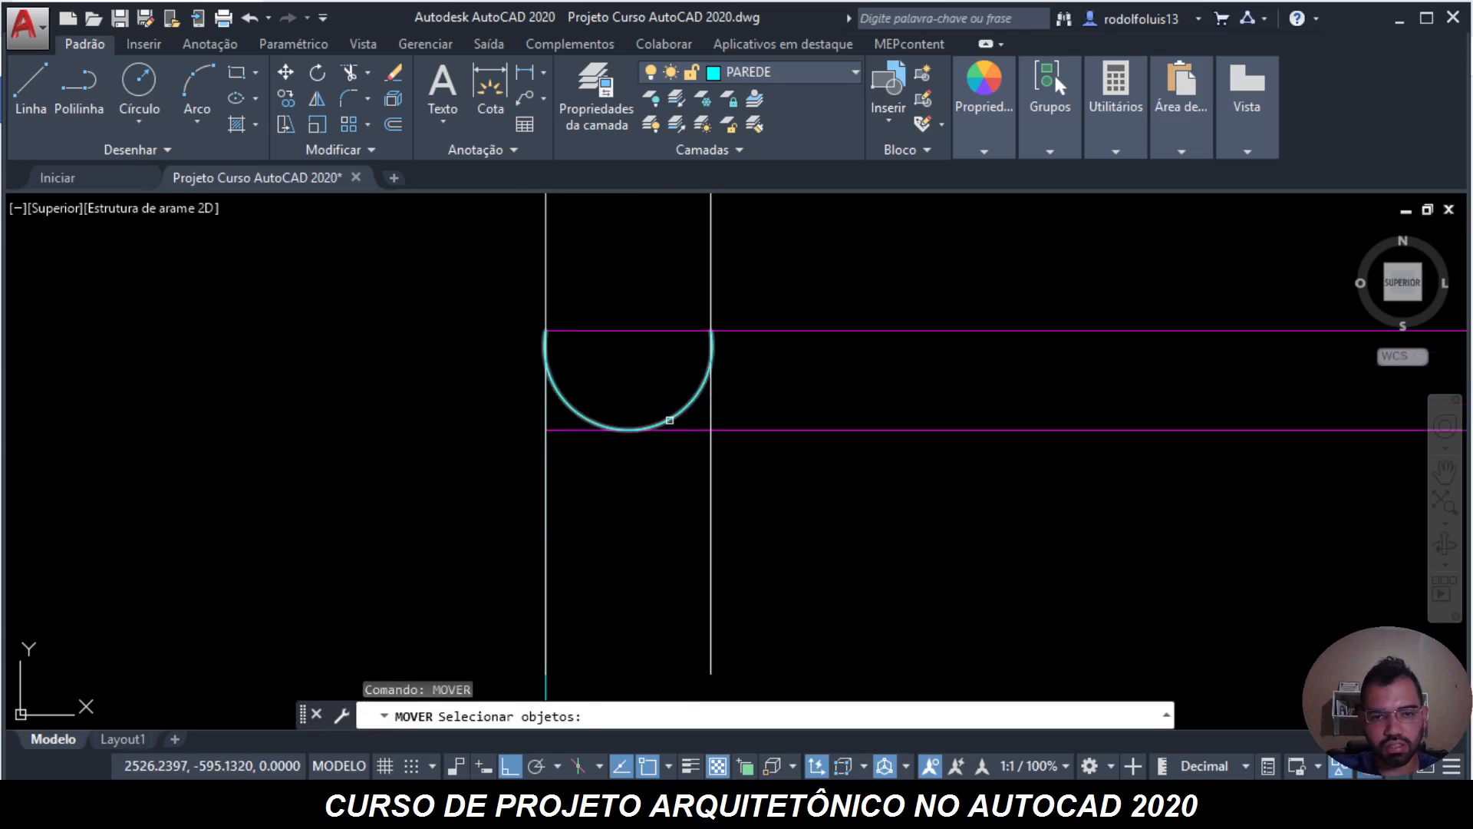
left_click(670, 420)
key("Return")
left_click(628, 430)
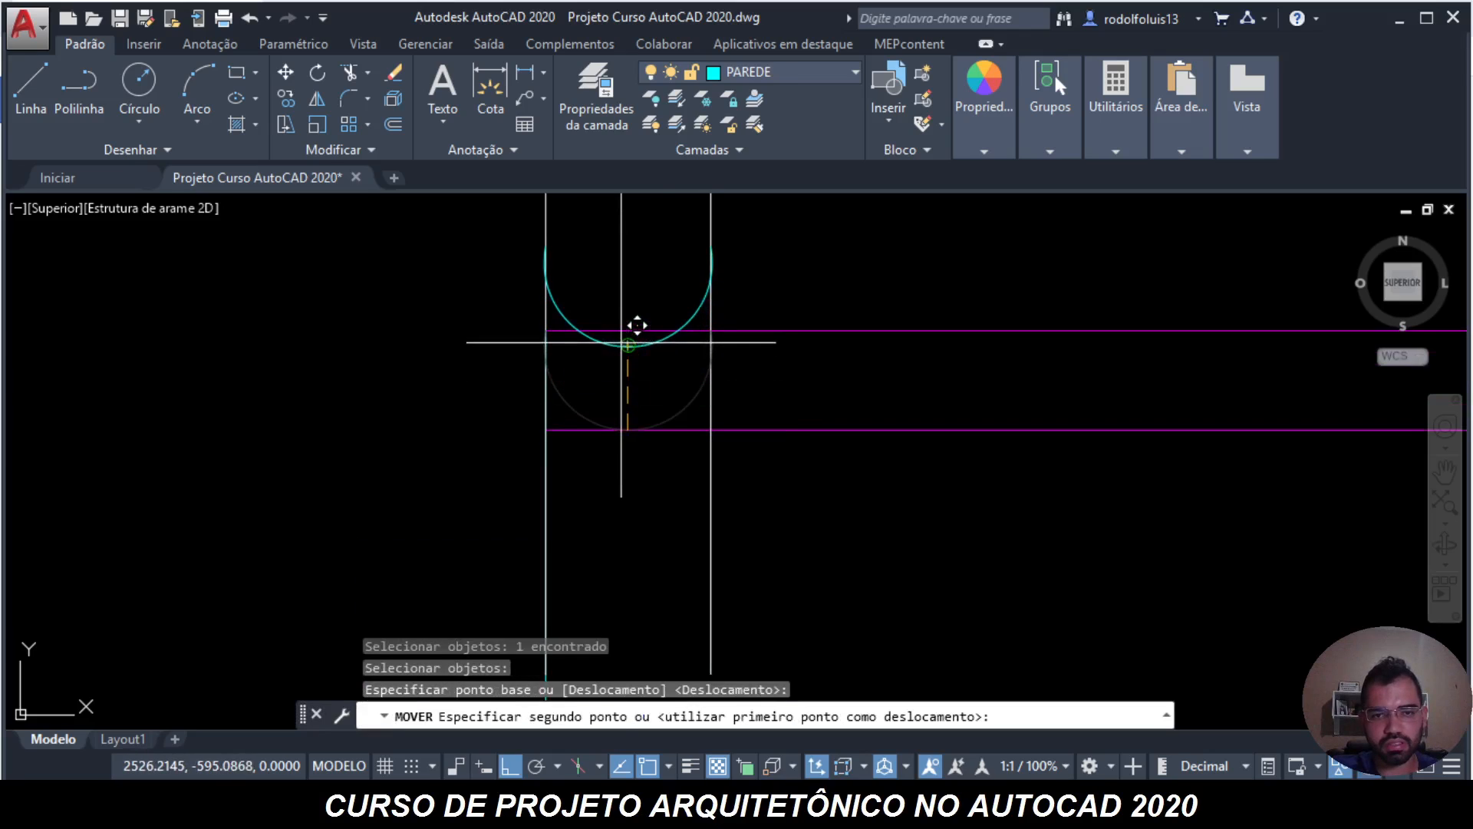
left_click(623, 383)
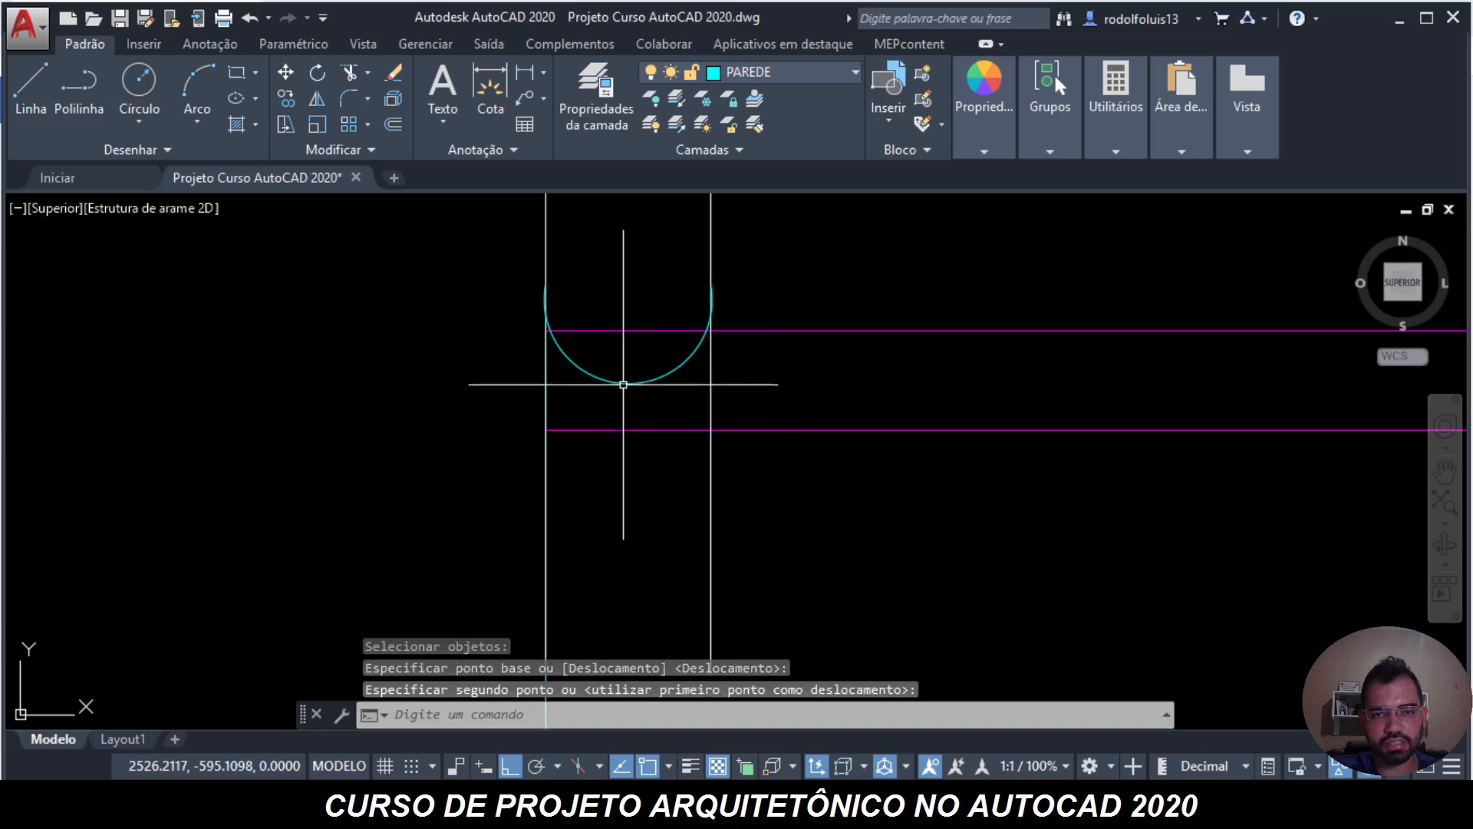
key("Escape")
key("Escape")
key("Escape")
type("_of")
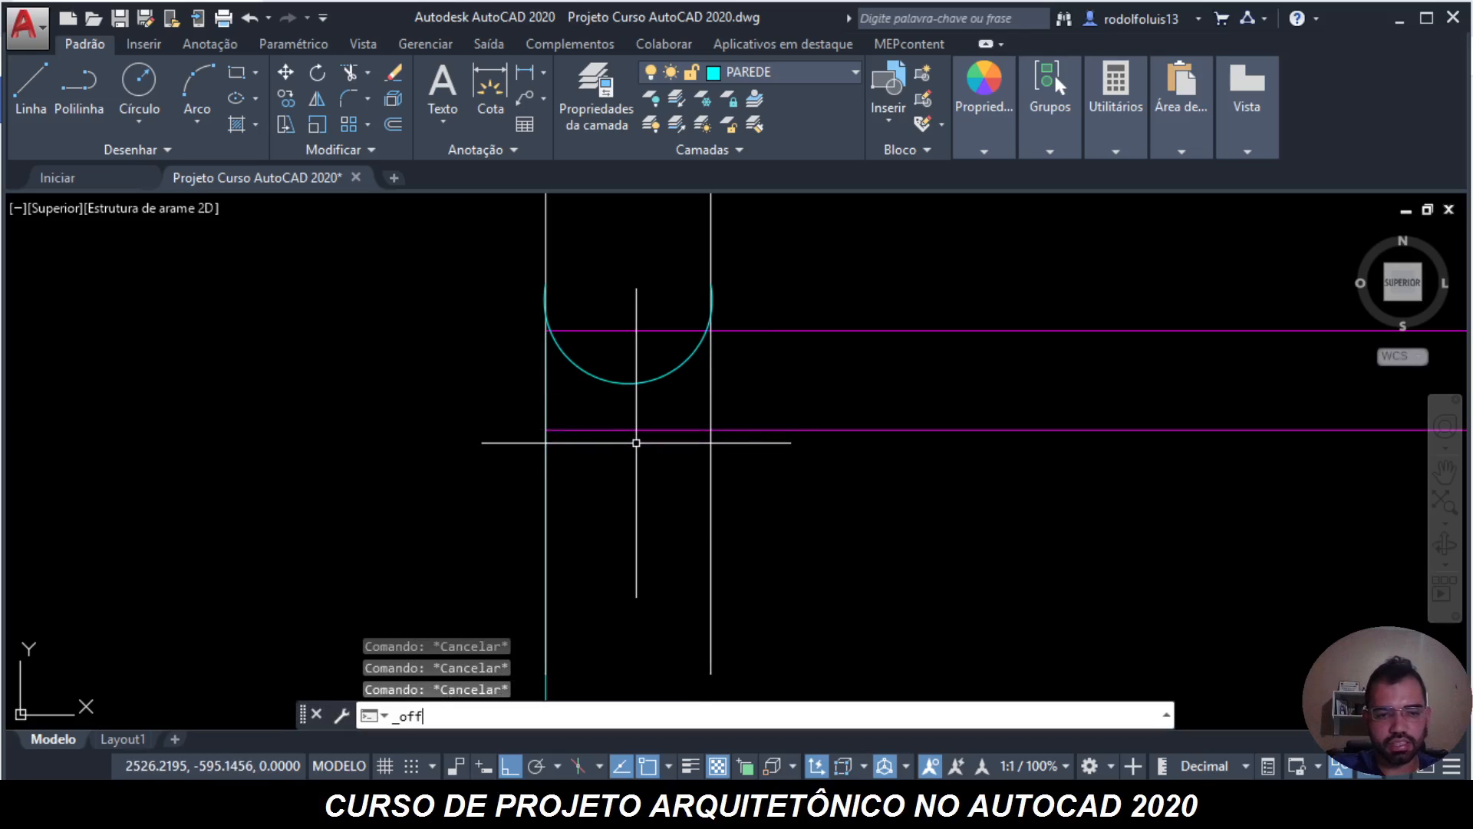
type("f")
key("Return")
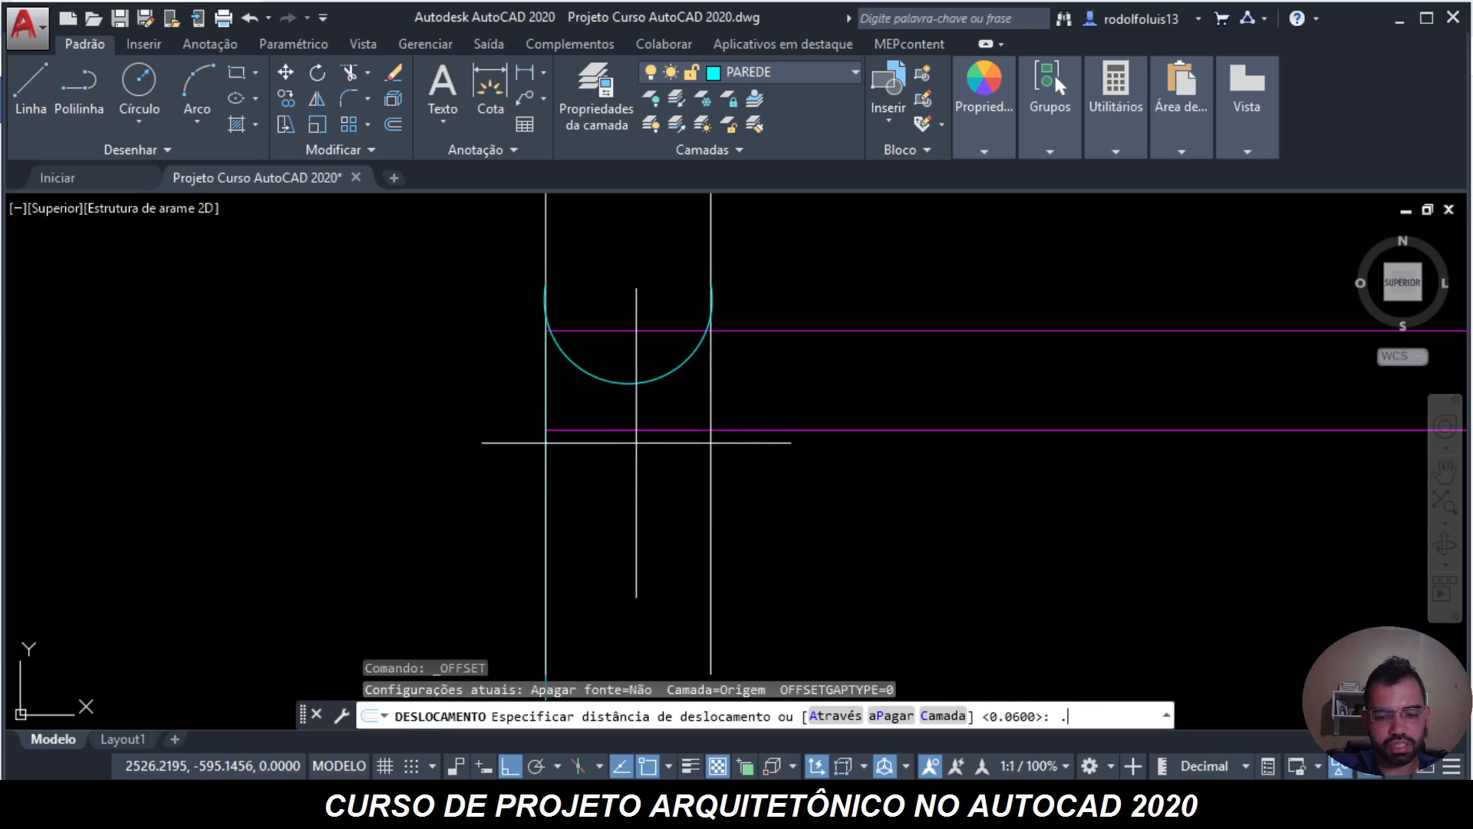
key("Return")
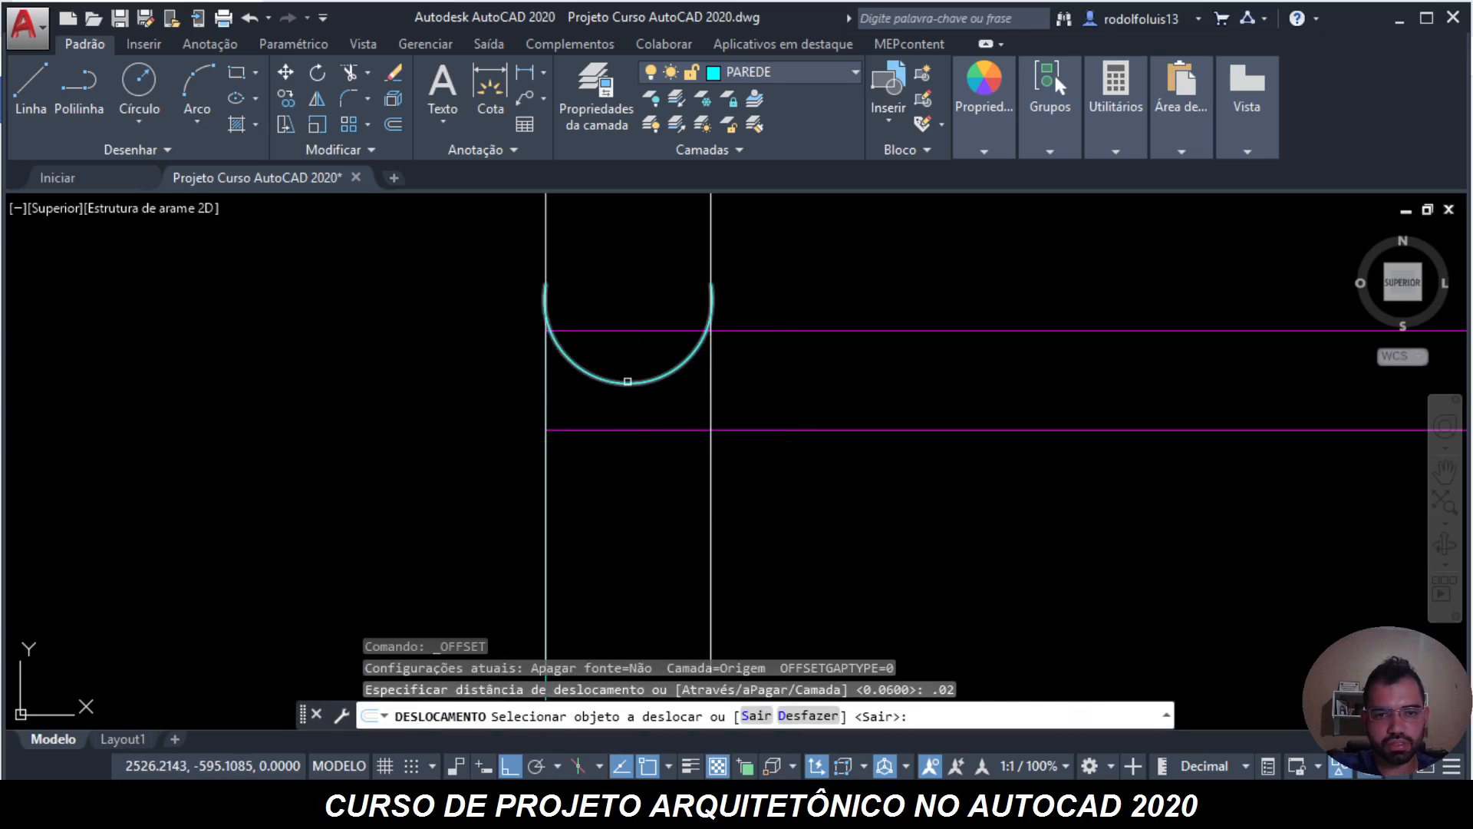
left_click(628, 381)
key("Escape")
key("Escape")
key("Escape")
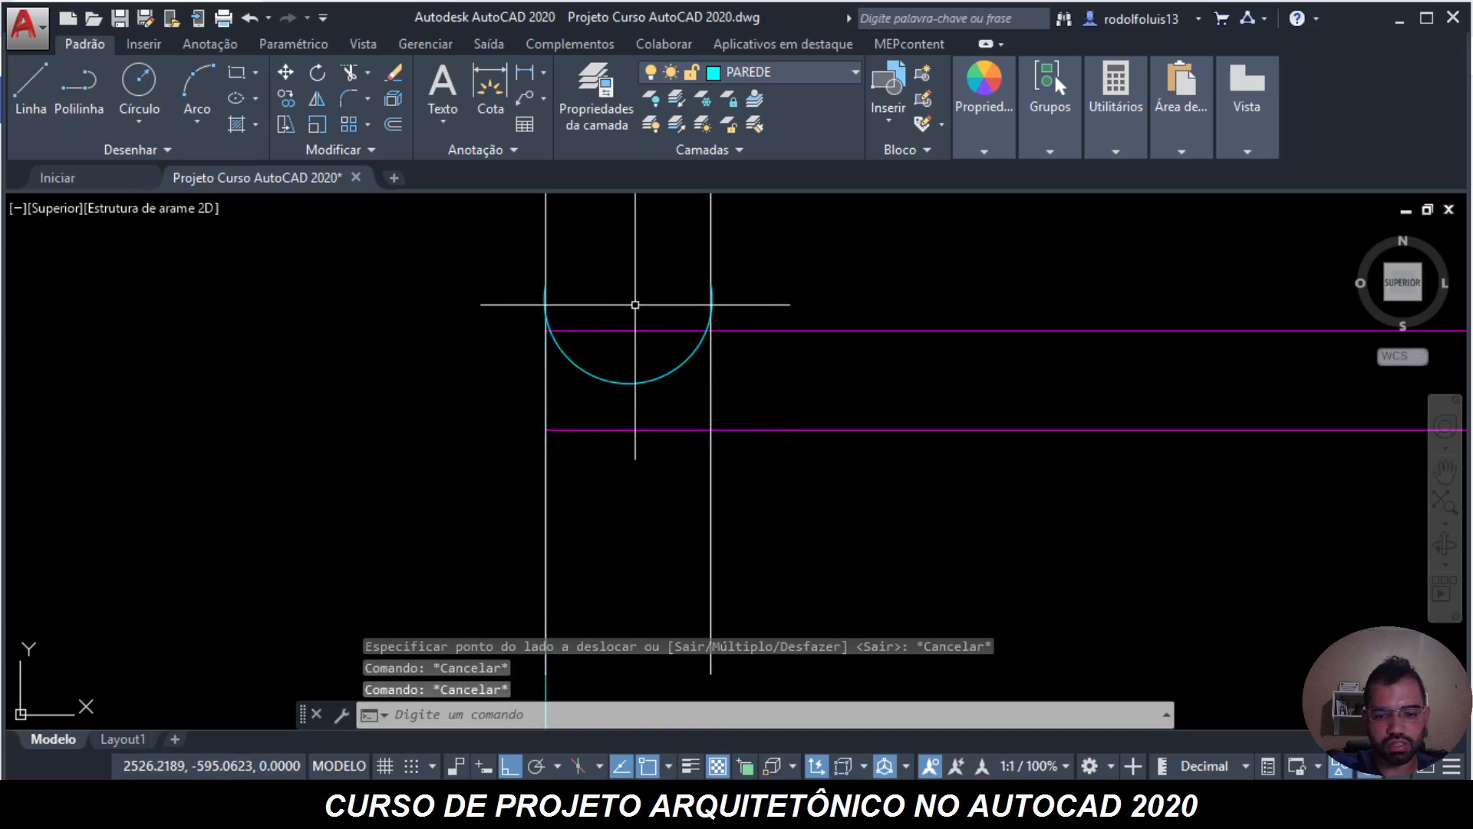
- Offset the tile arc 0.01 inward to give the tile its thickness
type("_of")
key("Return")
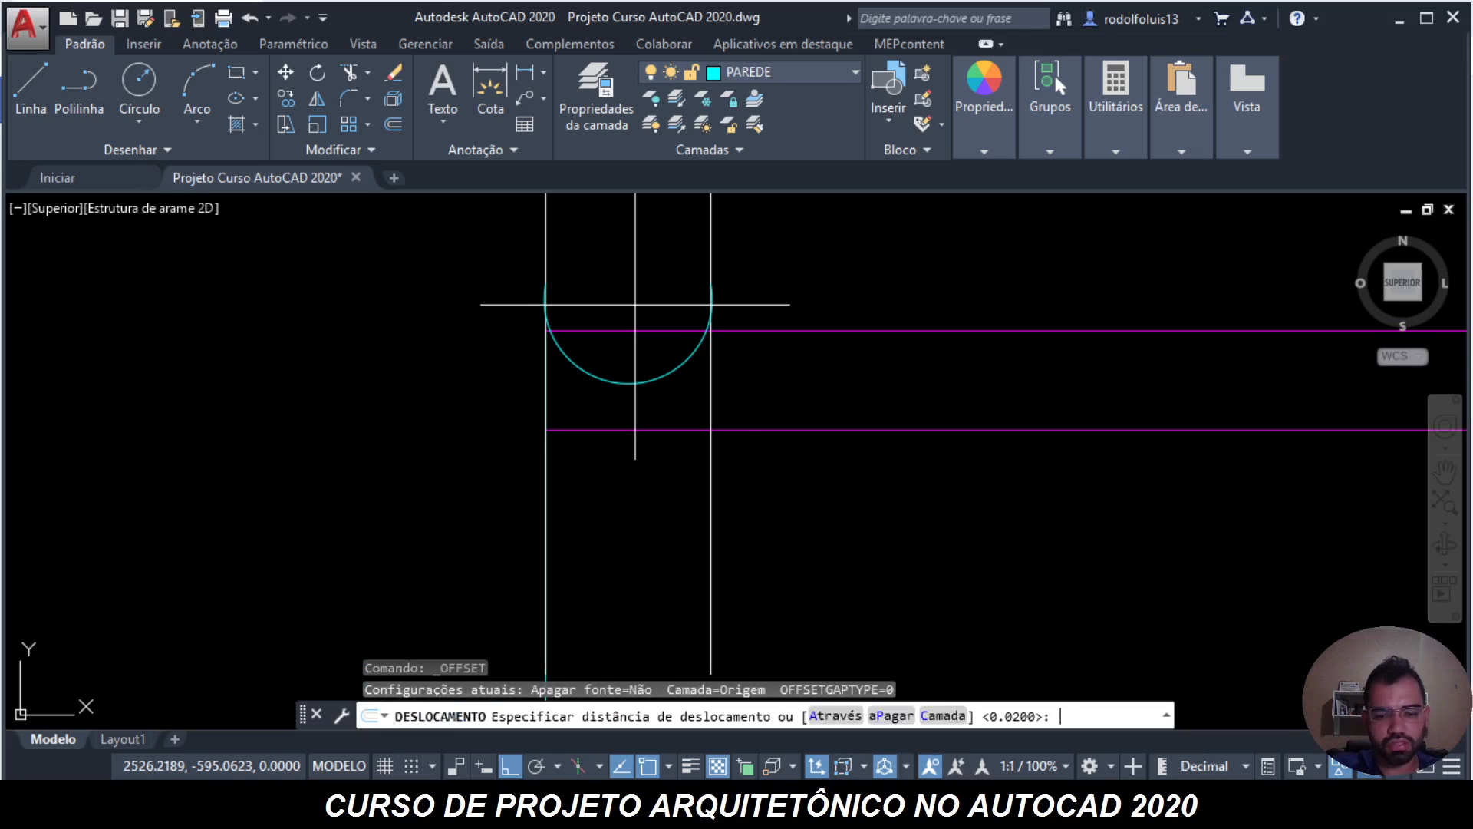
type(".01")
key("Return")
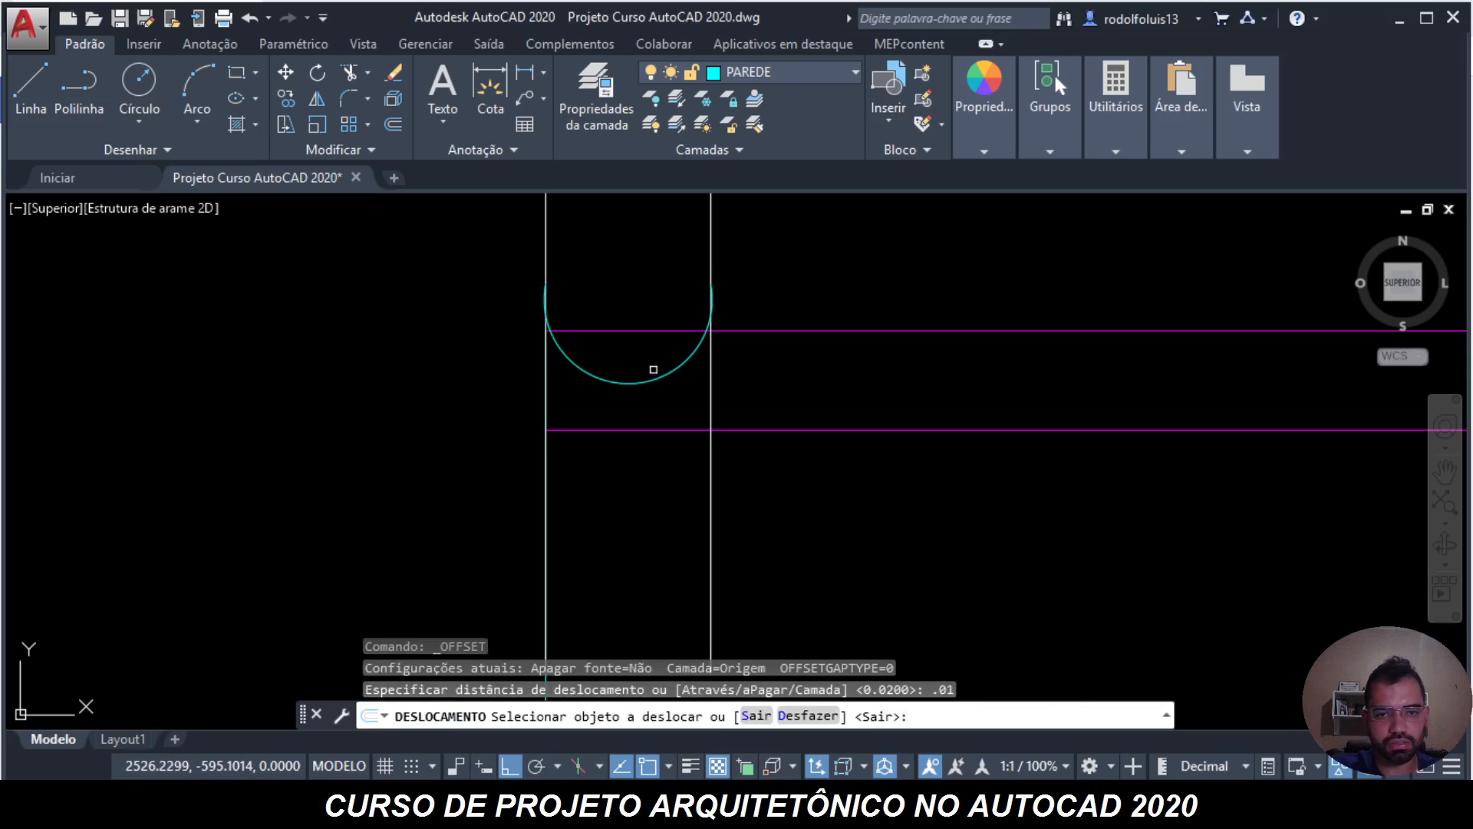
left_click(639, 378)
left_click(633, 379)
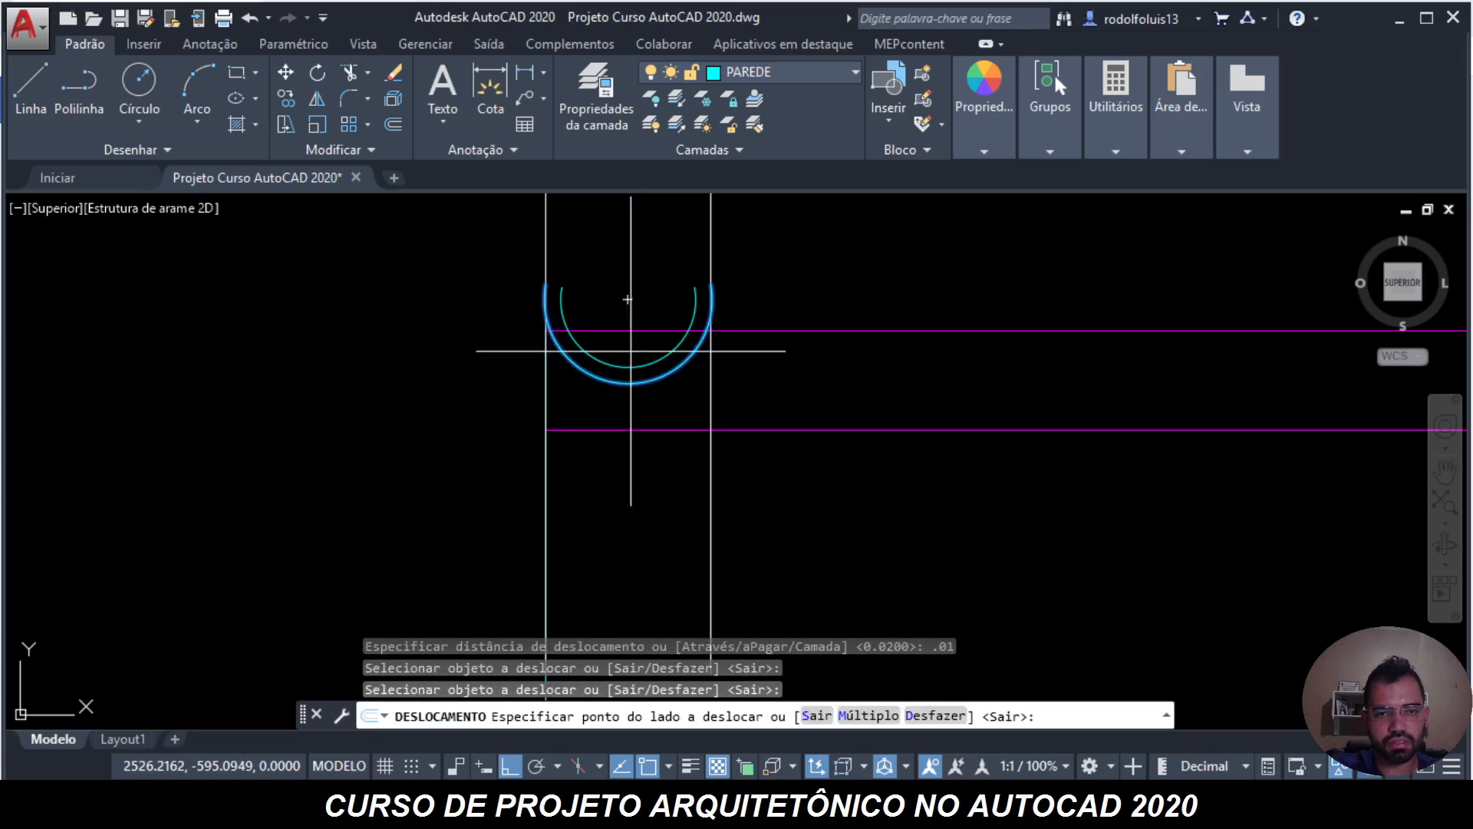
scroll(628, 300, "up", 5)
key("Escape")
key("Escape")
key("Escape")
scroll(592, 371, "down", 5)
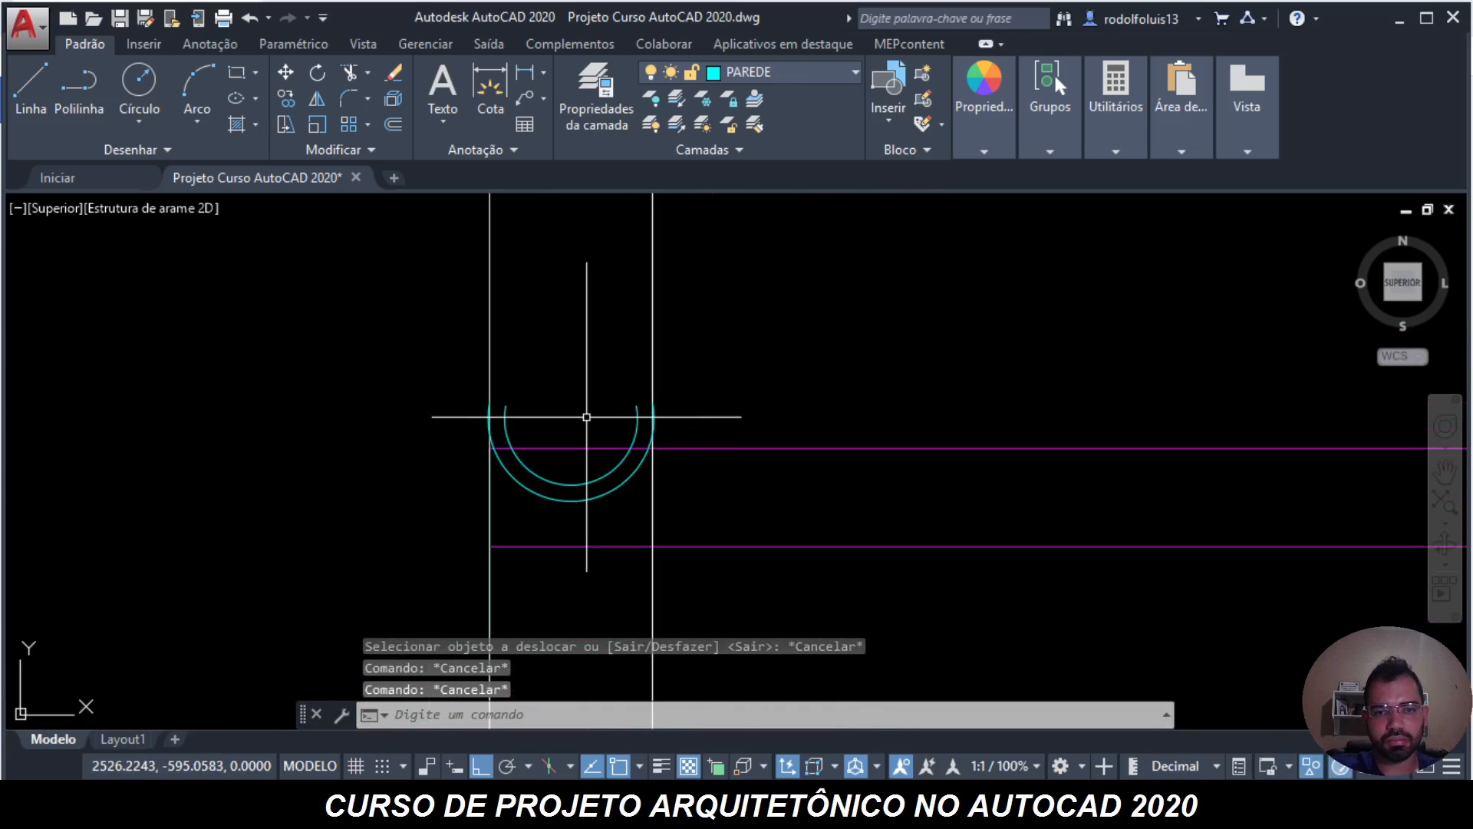
- Draw a short horizontal line from the inner arc's left end outward, just past the outer arc
scroll(589, 414, "up", 5)
scroll(585, 412, "down", 5)
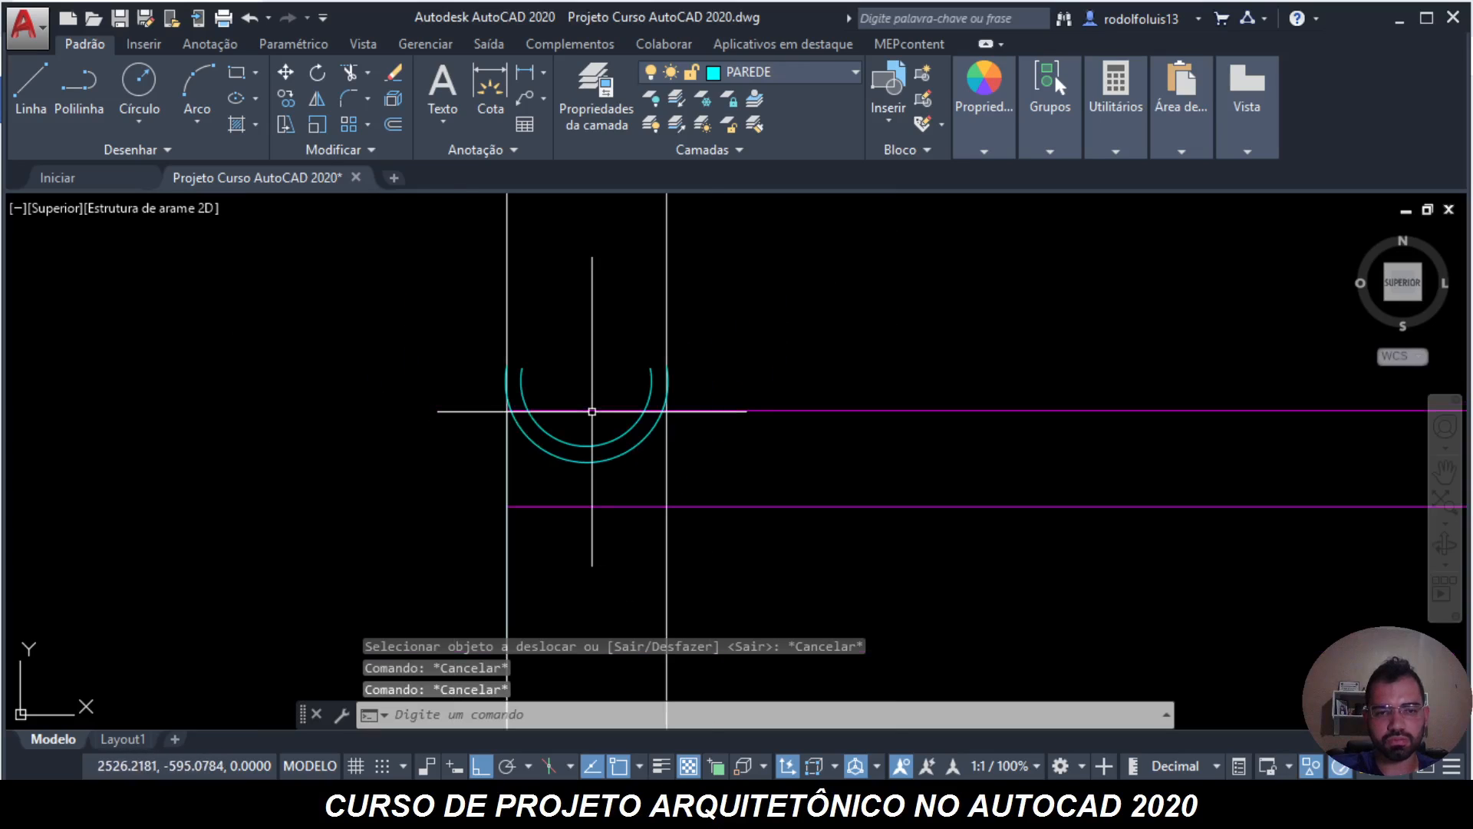
scroll(569, 444, "up", 4)
scroll(575, 351, "down", 5)
scroll(520, 328, "up", 7)
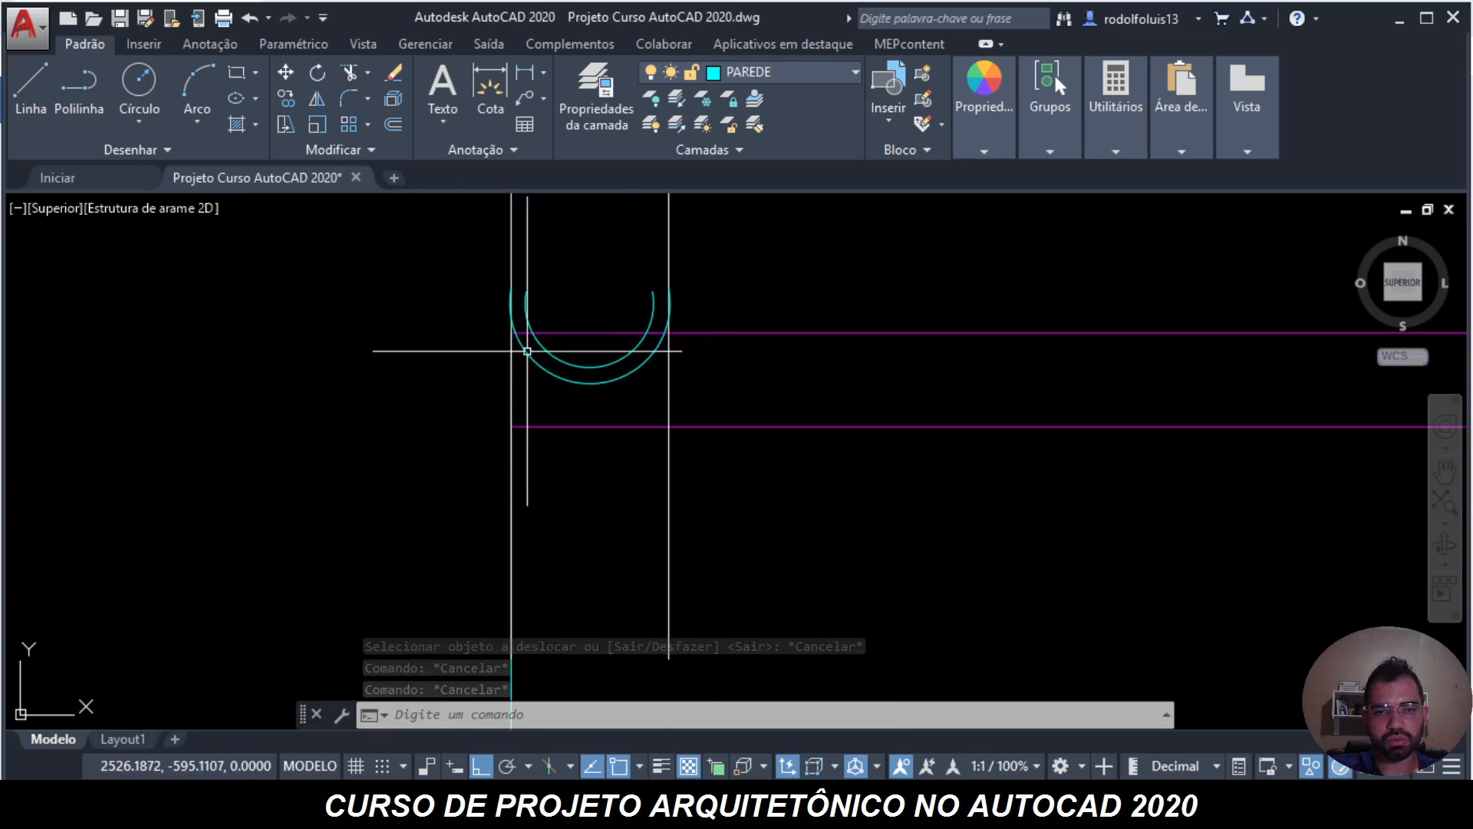
key("Escape")
type("l")
key("Return")
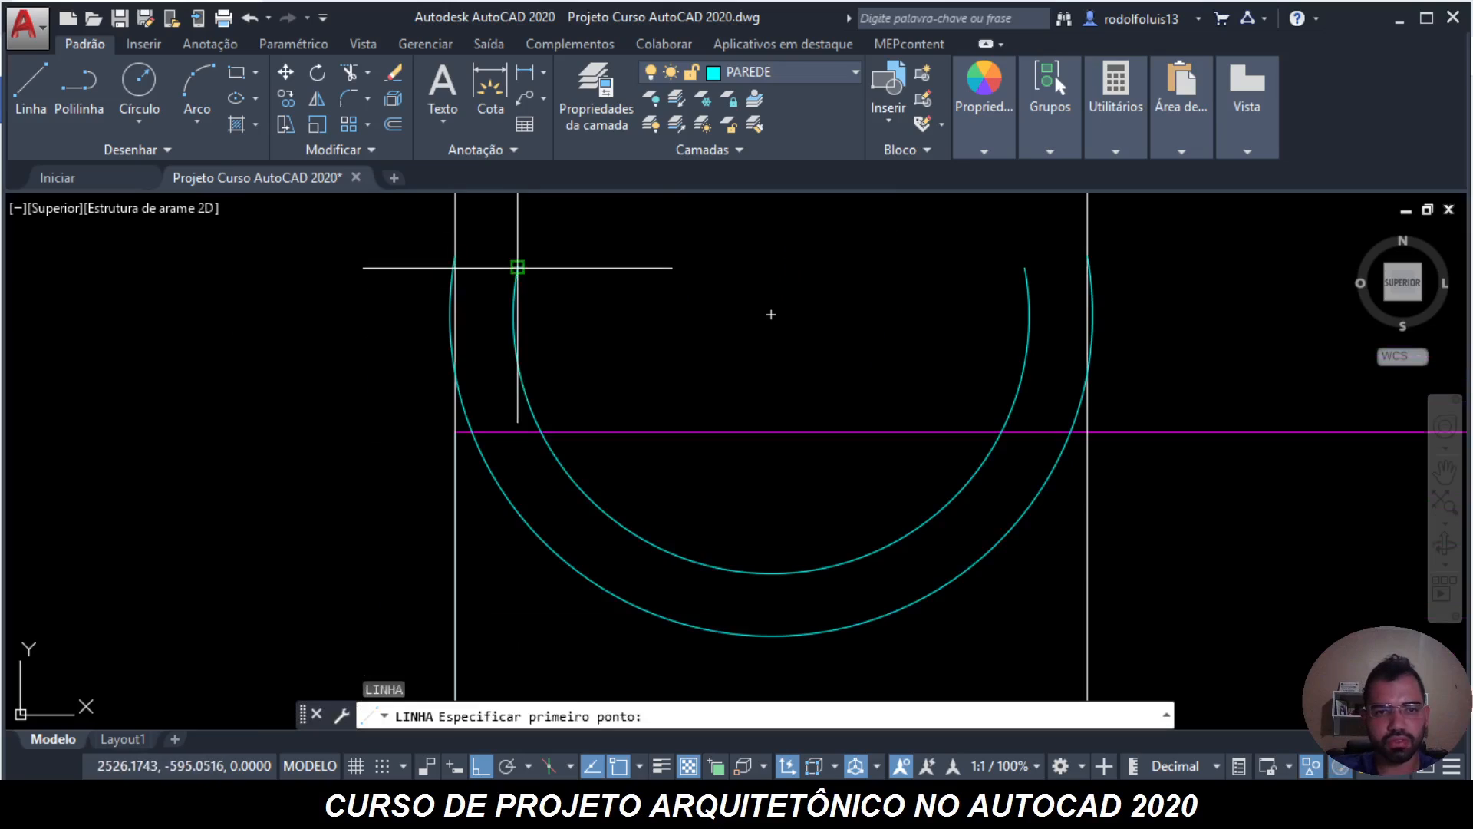
left_click(453, 297)
scroll(460, 277, "up", 5)
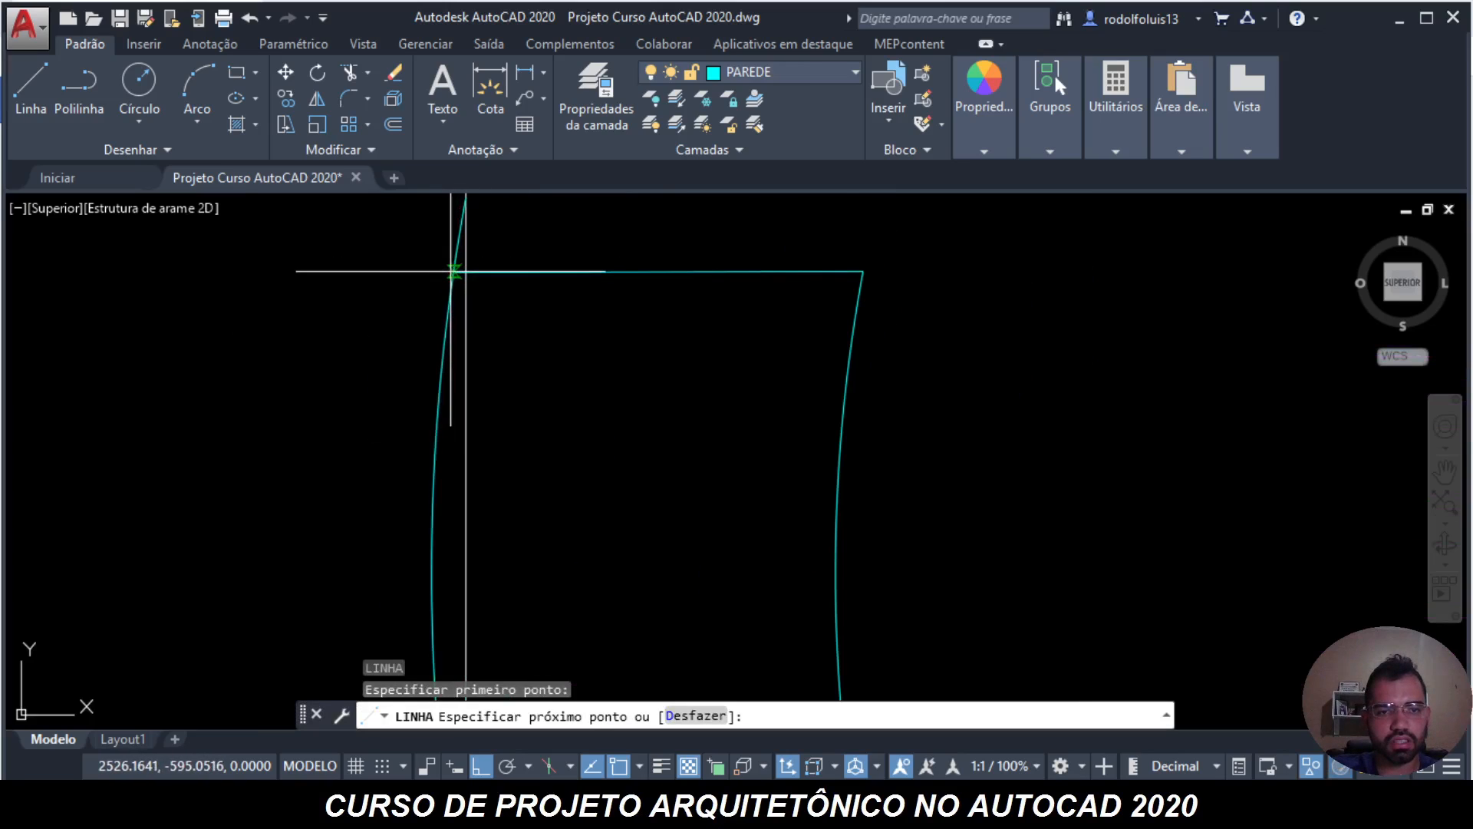
left_click(392, 273)
key("Return")
scroll(392, 274, "down", 8)
key("Return")
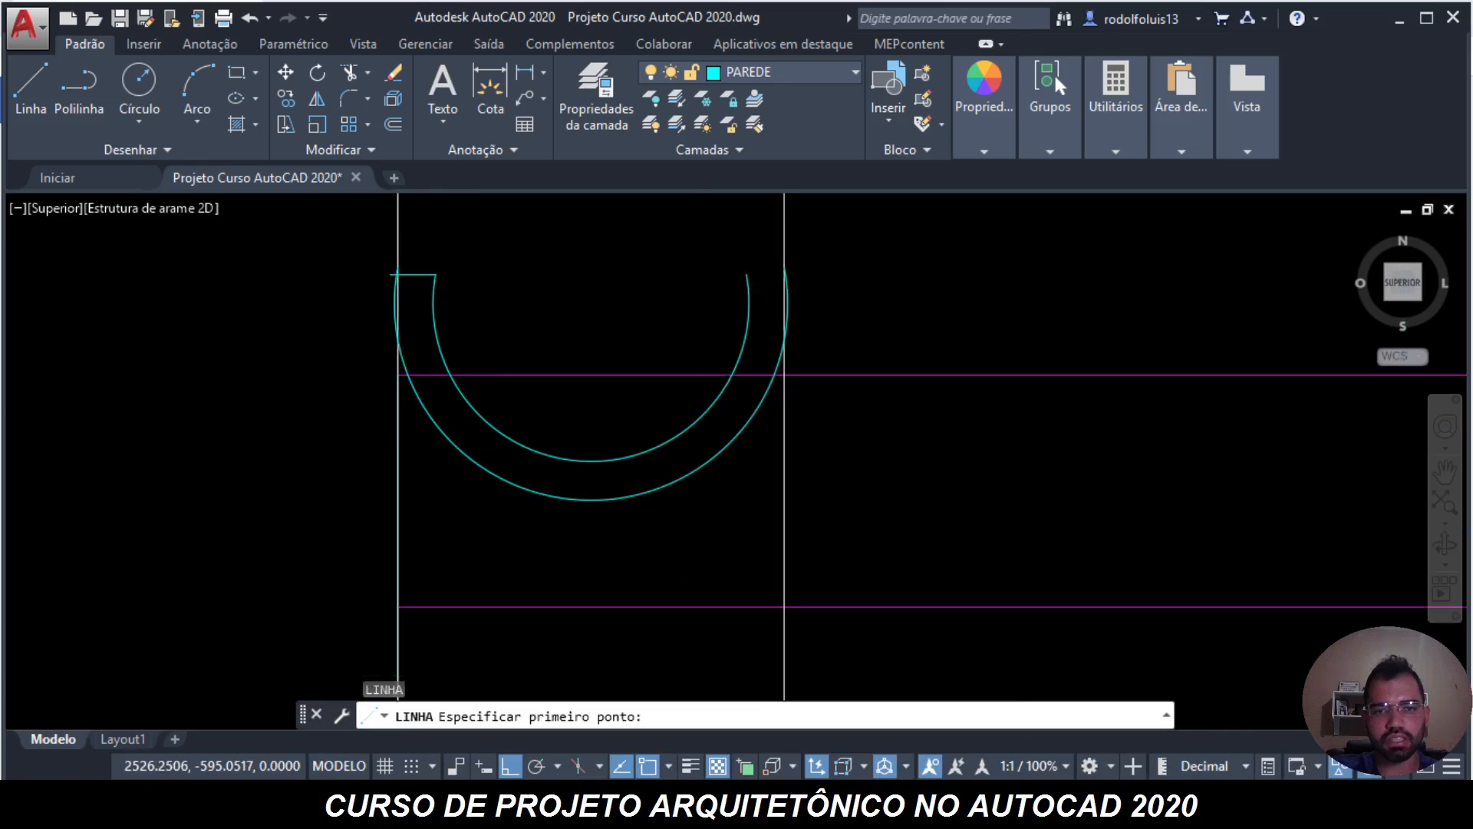
scroll(745, 273, "up", 7)
left_click(774, 273)
scroll(987, 312, "down", 5)
key("Escape")
key("Escape")
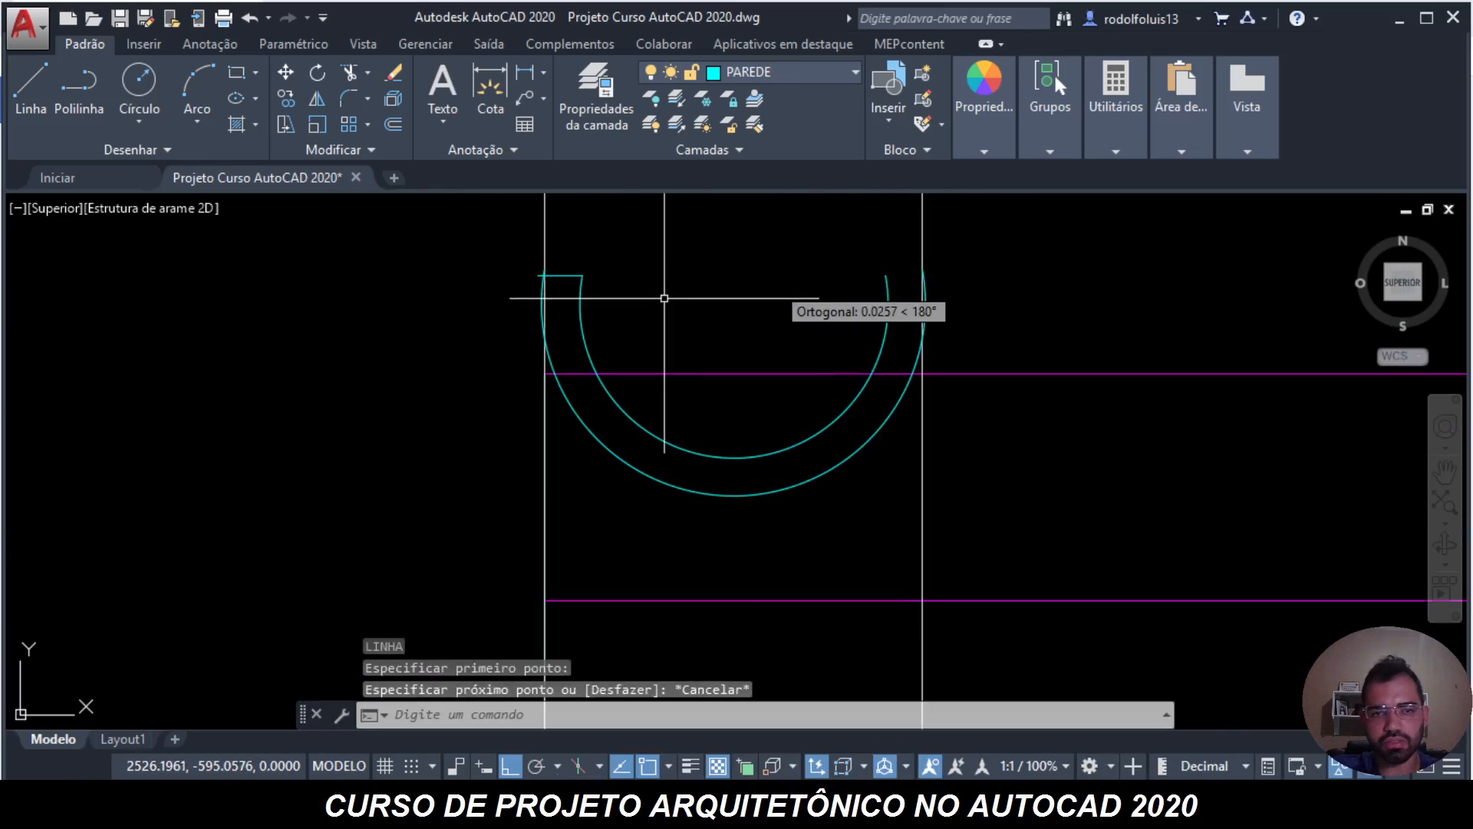
- Draw a horizontal line from the inner arc's left end across the profile and past the outer arc's right side
key("Return")
left_click(581, 274)
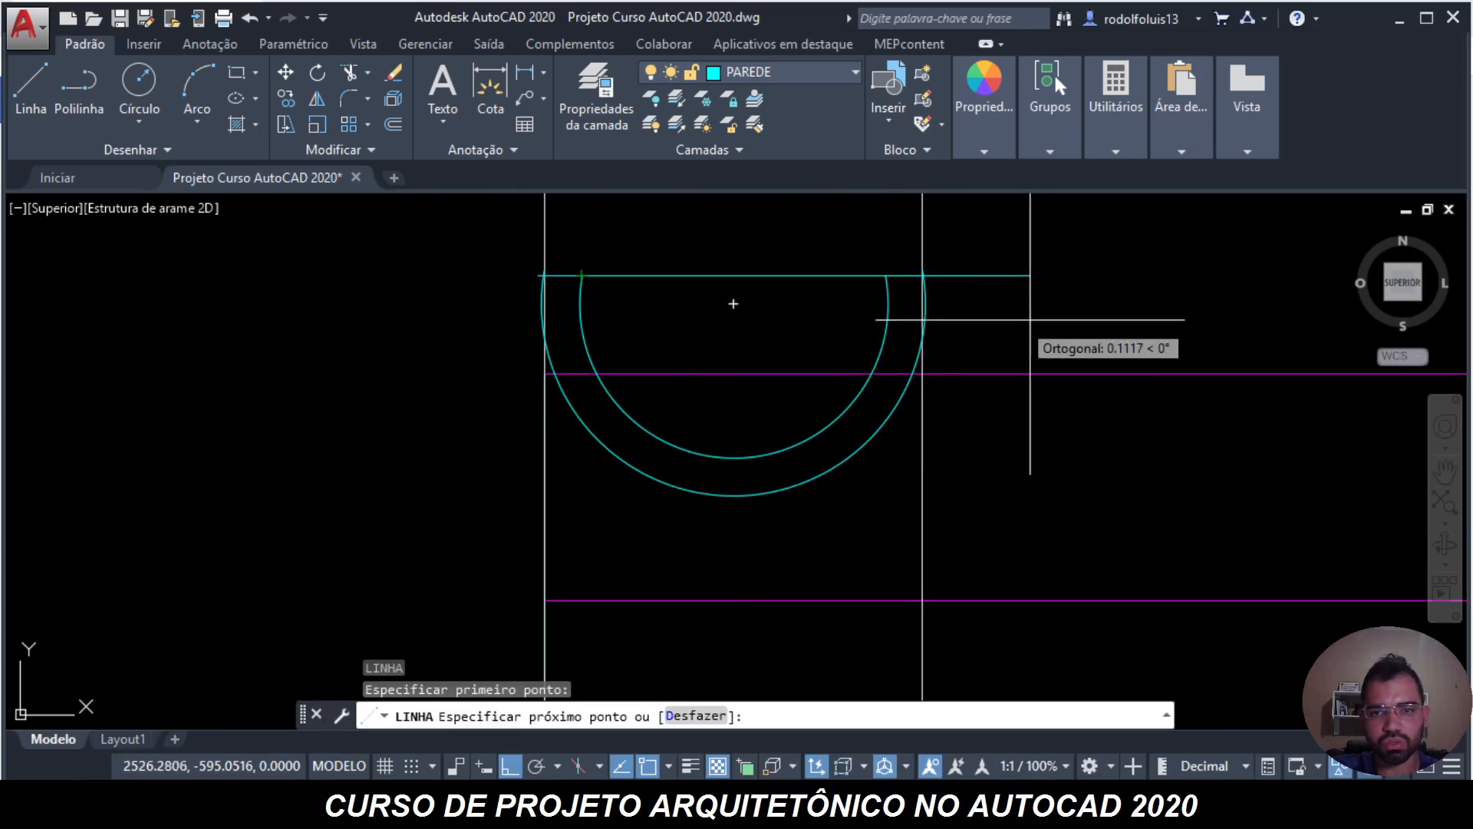
left_click(1042, 300)
key("Escape")
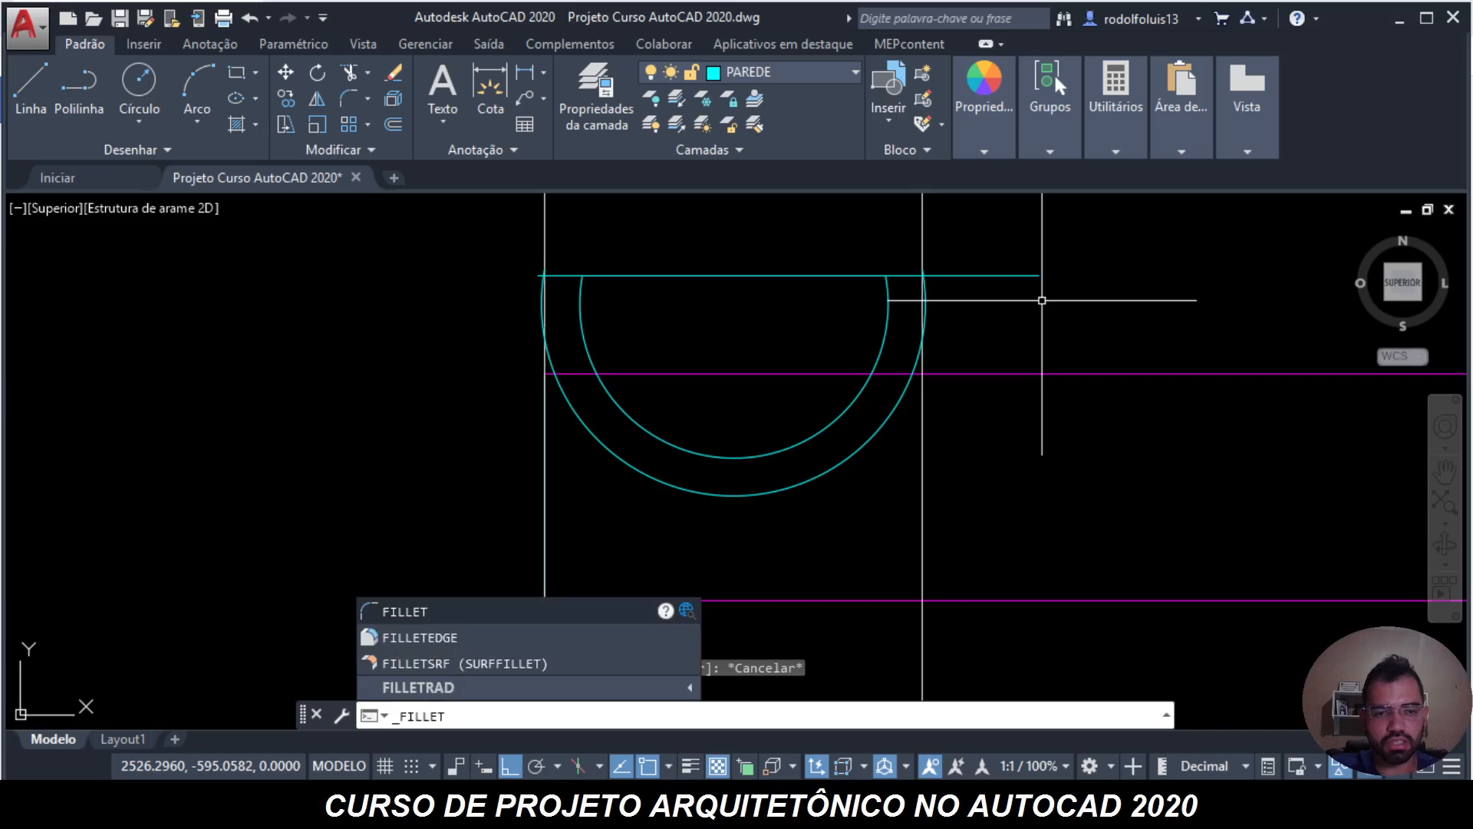
- Fillet the long horizontal line with the inner and outer arcs at radius 0 to close the profile's right end
key("Return")
scroll(948, 264, "up", 4)
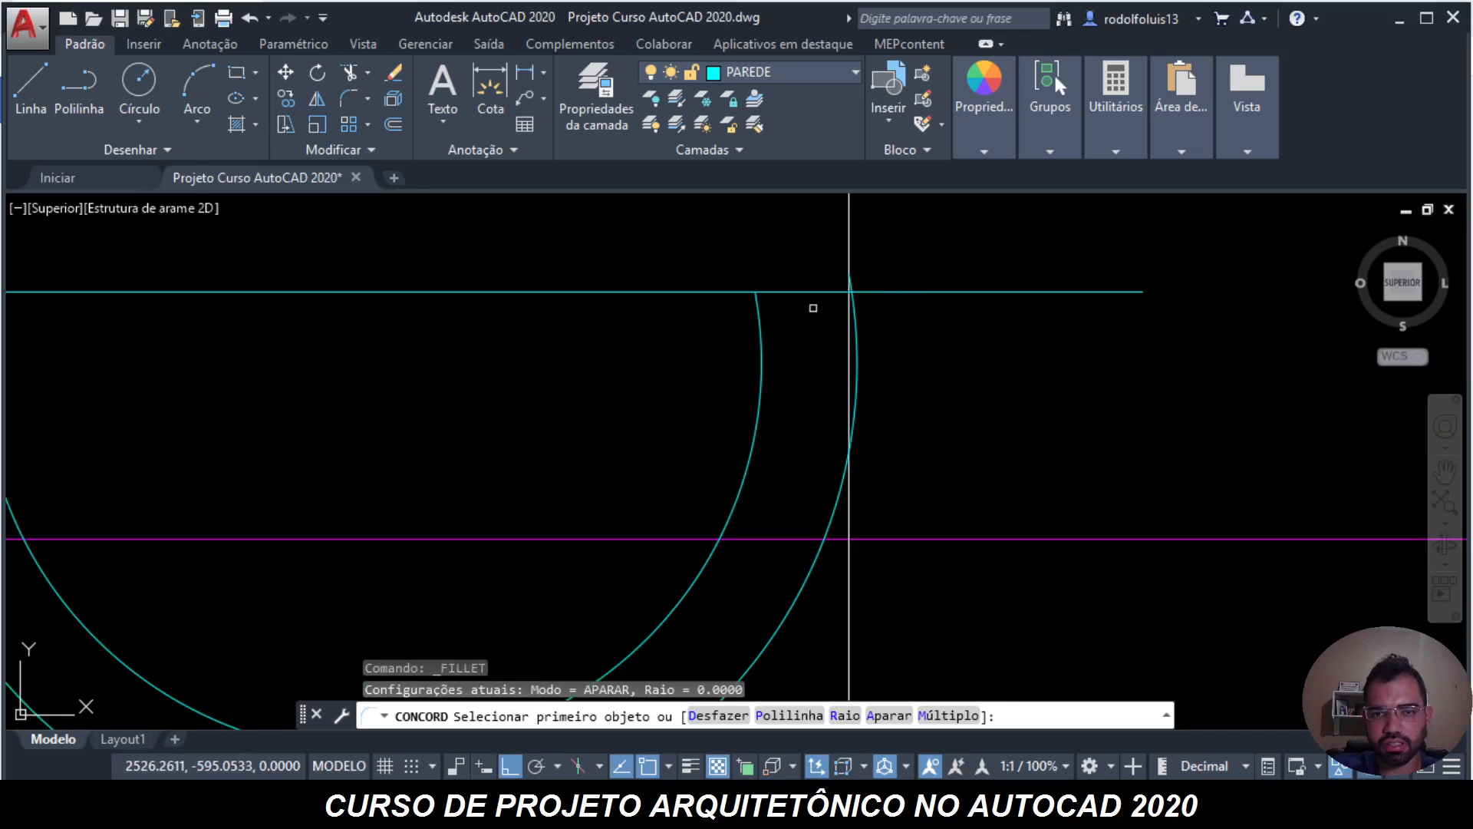
left_click(763, 316)
left_click(763, 291)
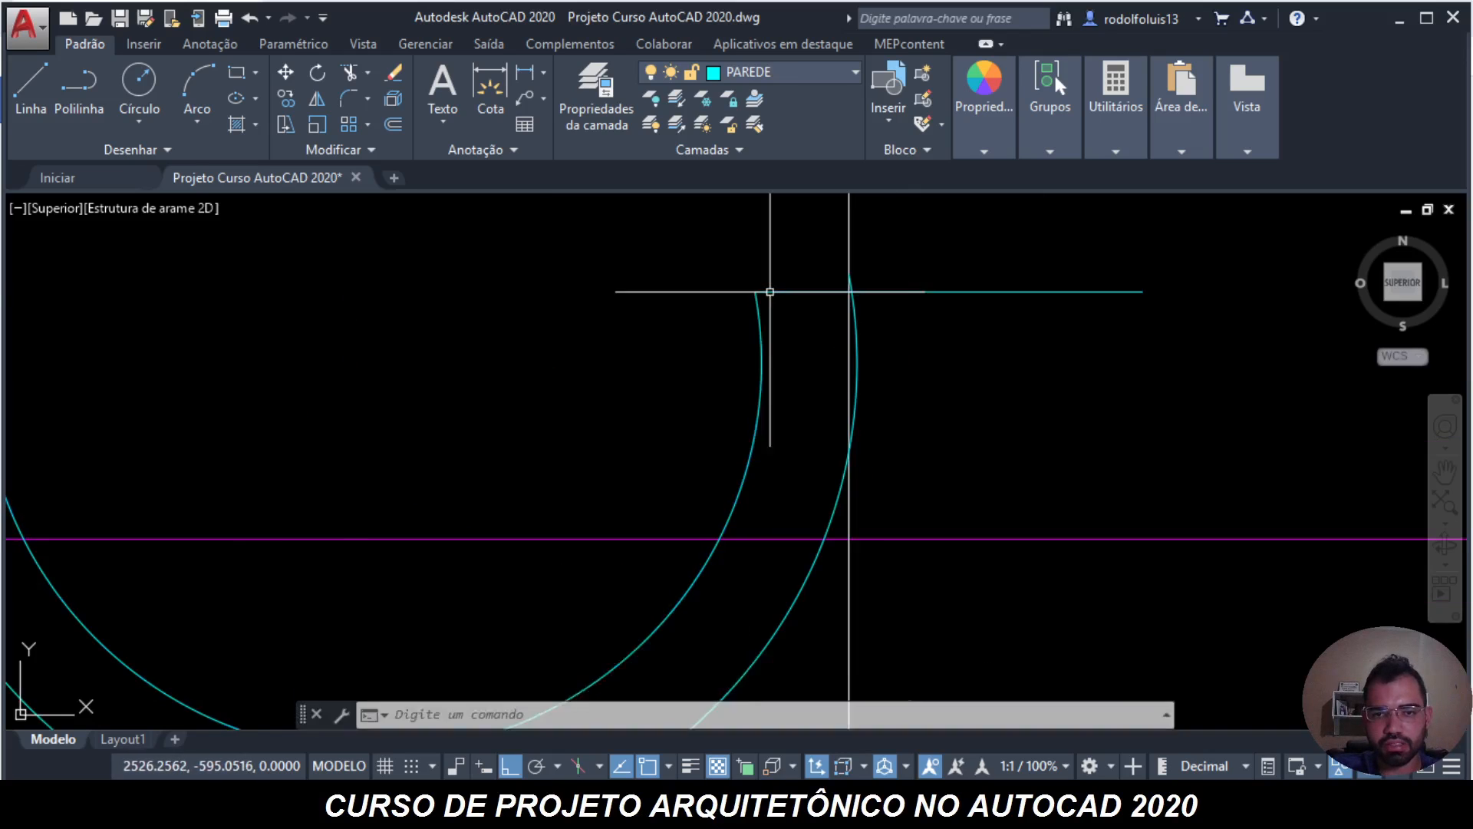
key("Return")
left_click(849, 334)
left_click(815, 292)
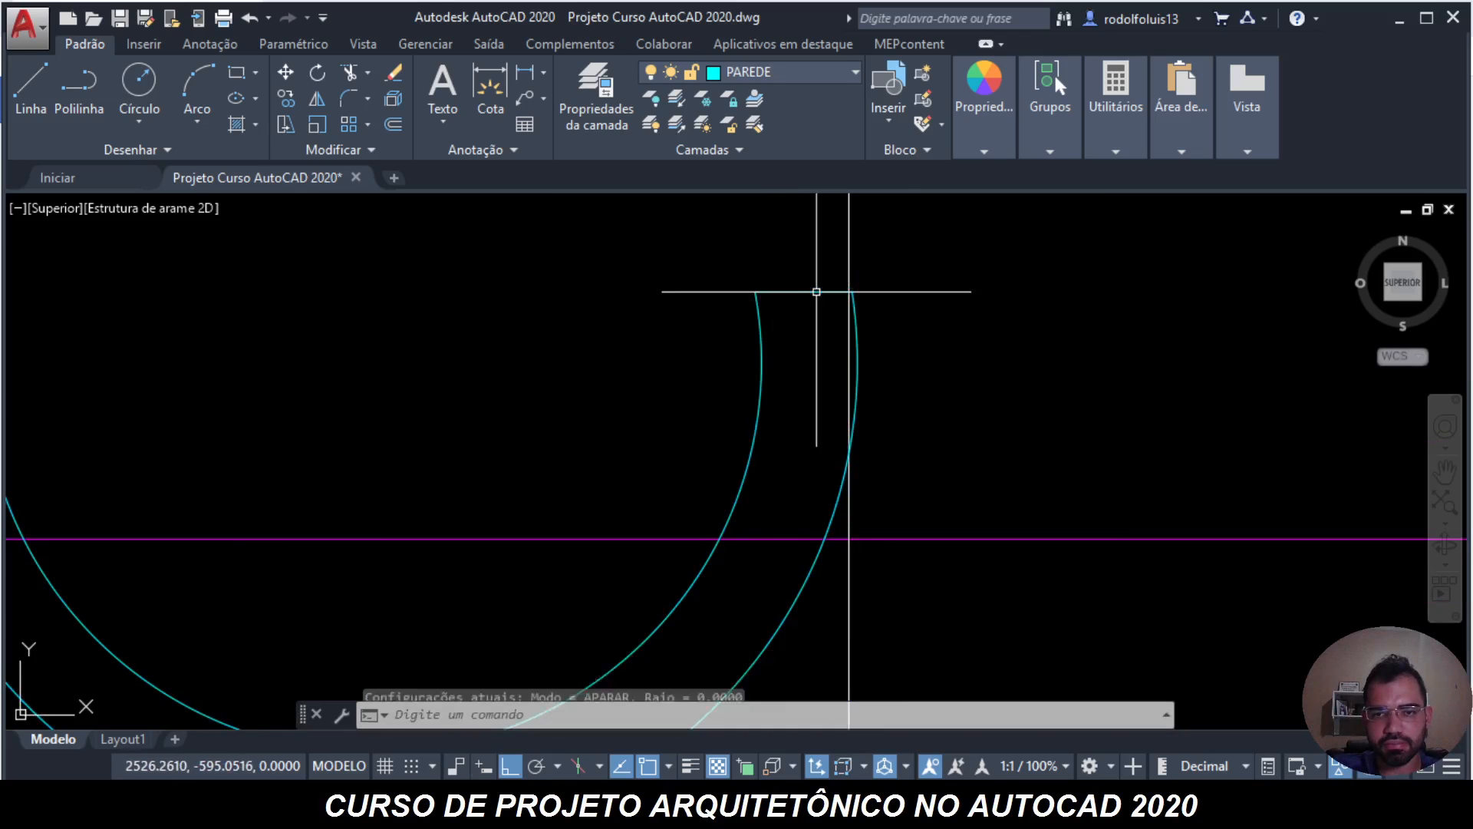
- Fillet the short horizontal line with the inner and outer arcs at radius 0 to close the profile's left end
middle_click_drag(816, 290, 1101, 337)
scroll(1101, 336, "down", 2)
scroll(763, 336, "up", 2)
key("Return")
left_click(696, 399)
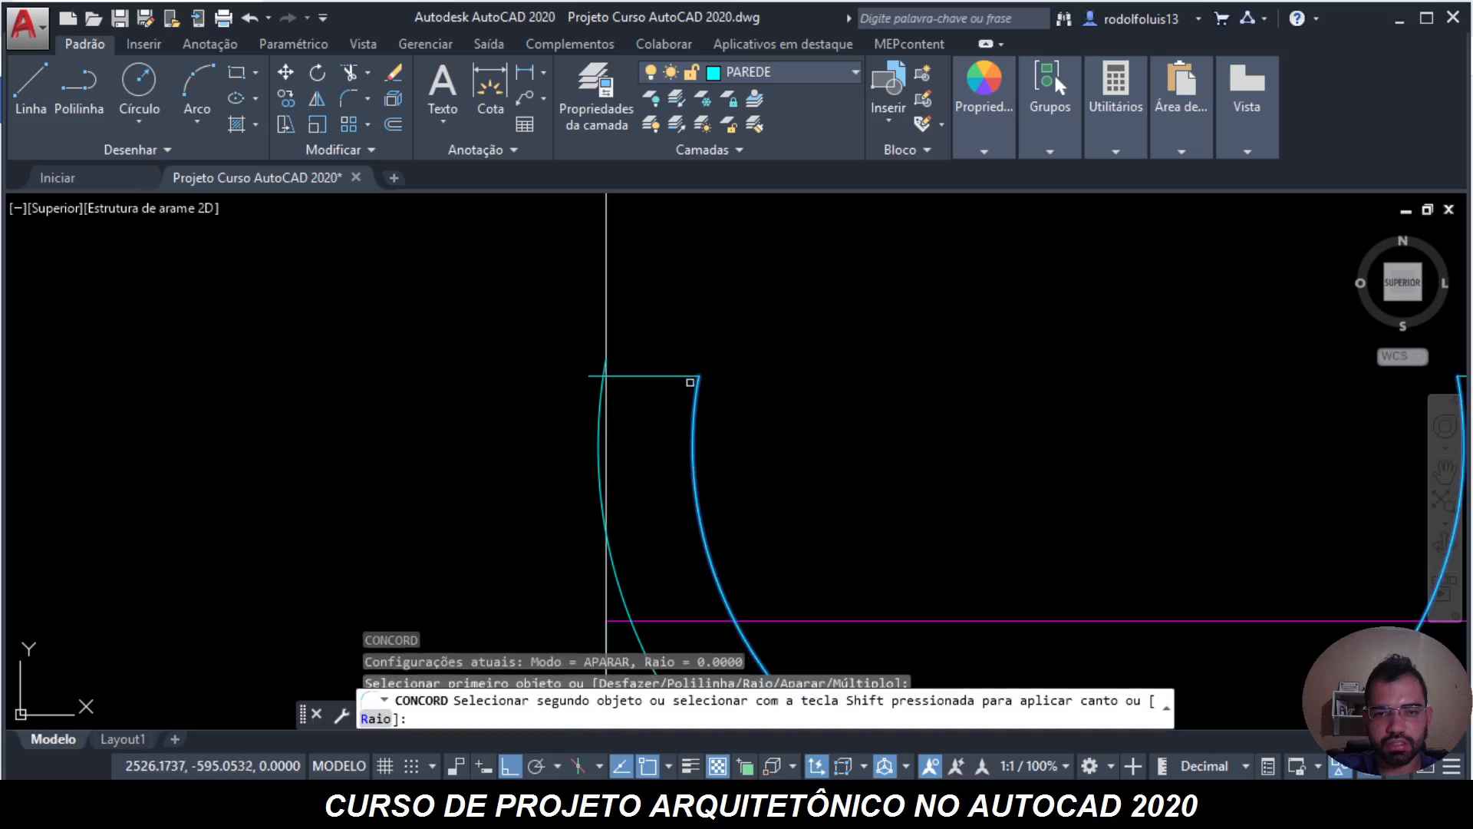
left_click(677, 374)
key("Return")
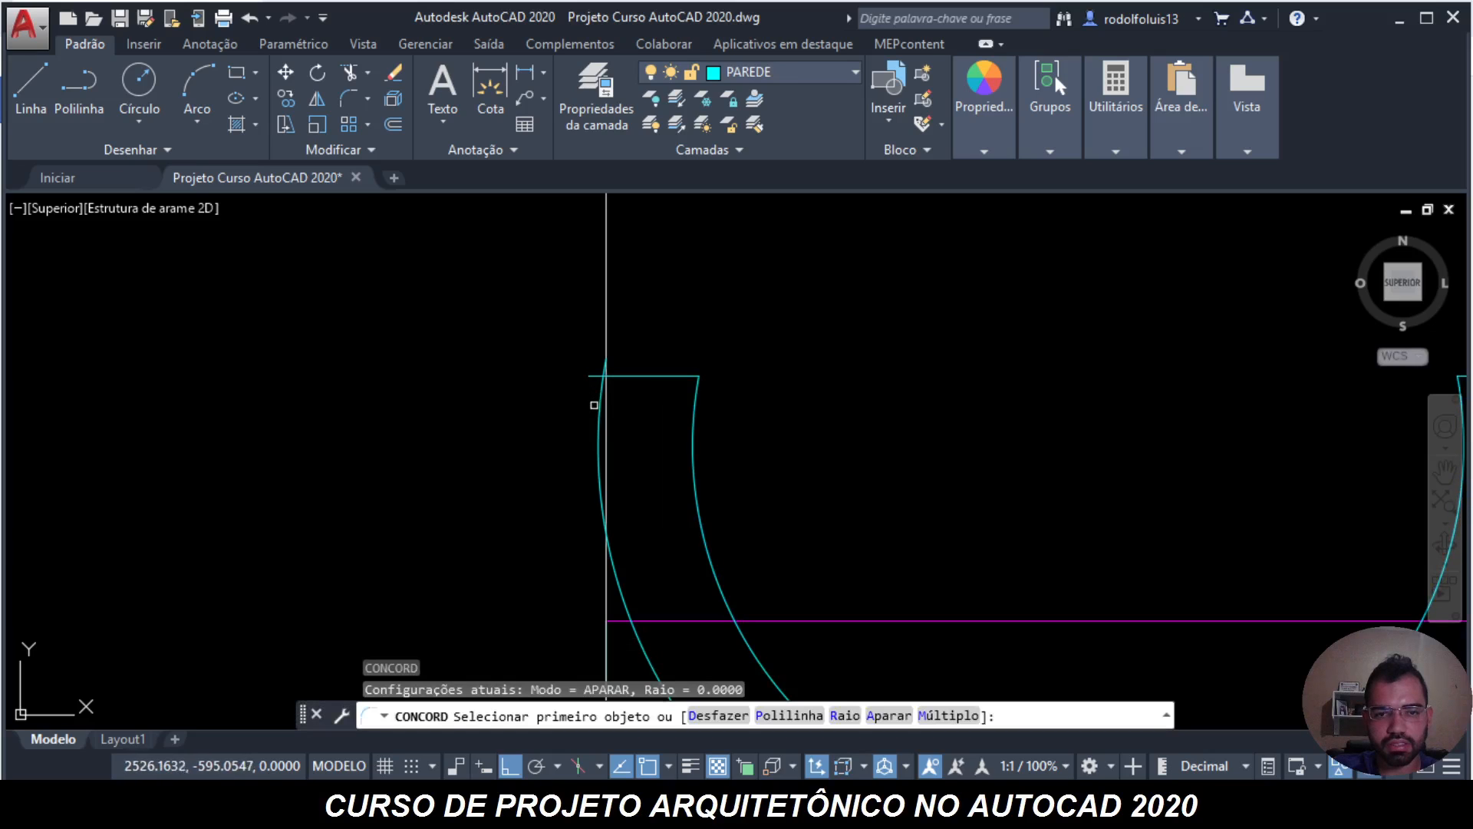
left_click(597, 407)
left_click(630, 379)
scroll(690, 280, "down", 3)
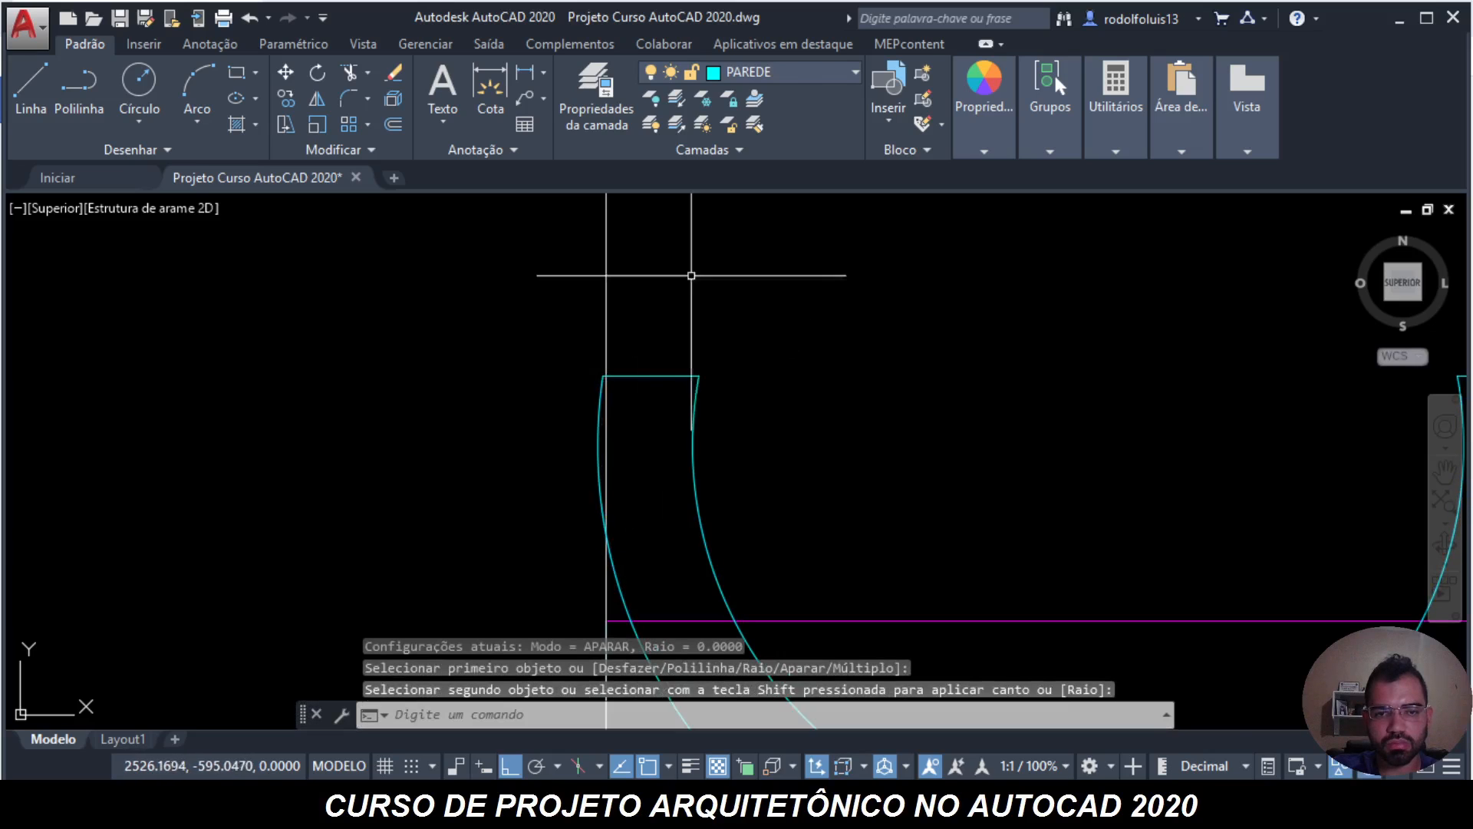
key("Escape")
key("Escape")
key("Escape")
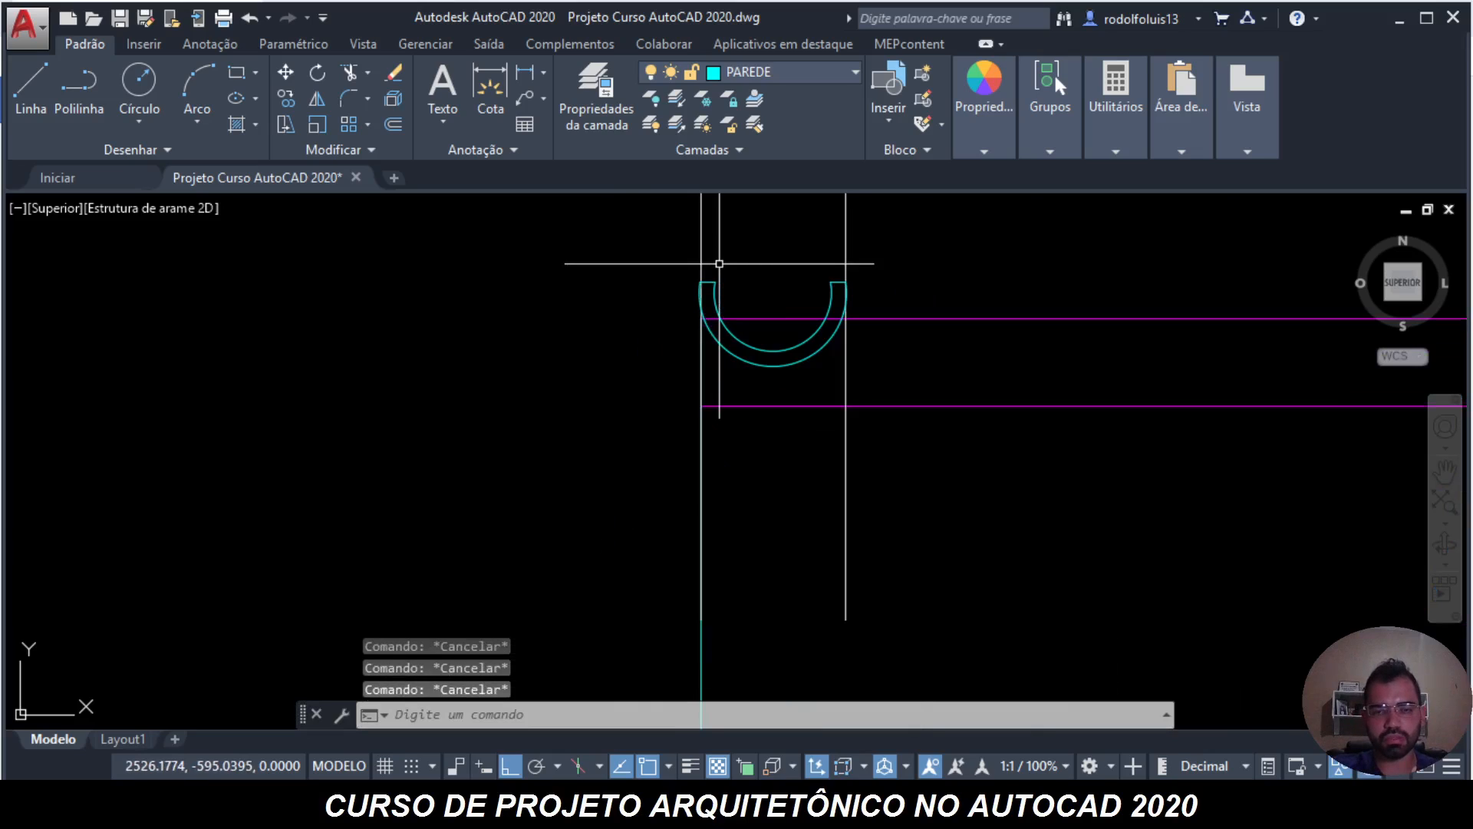
- Erase the two white vertical construction lines on either side of the tile profile
scroll(766, 324, "up", 3)
left_click(1067, 459)
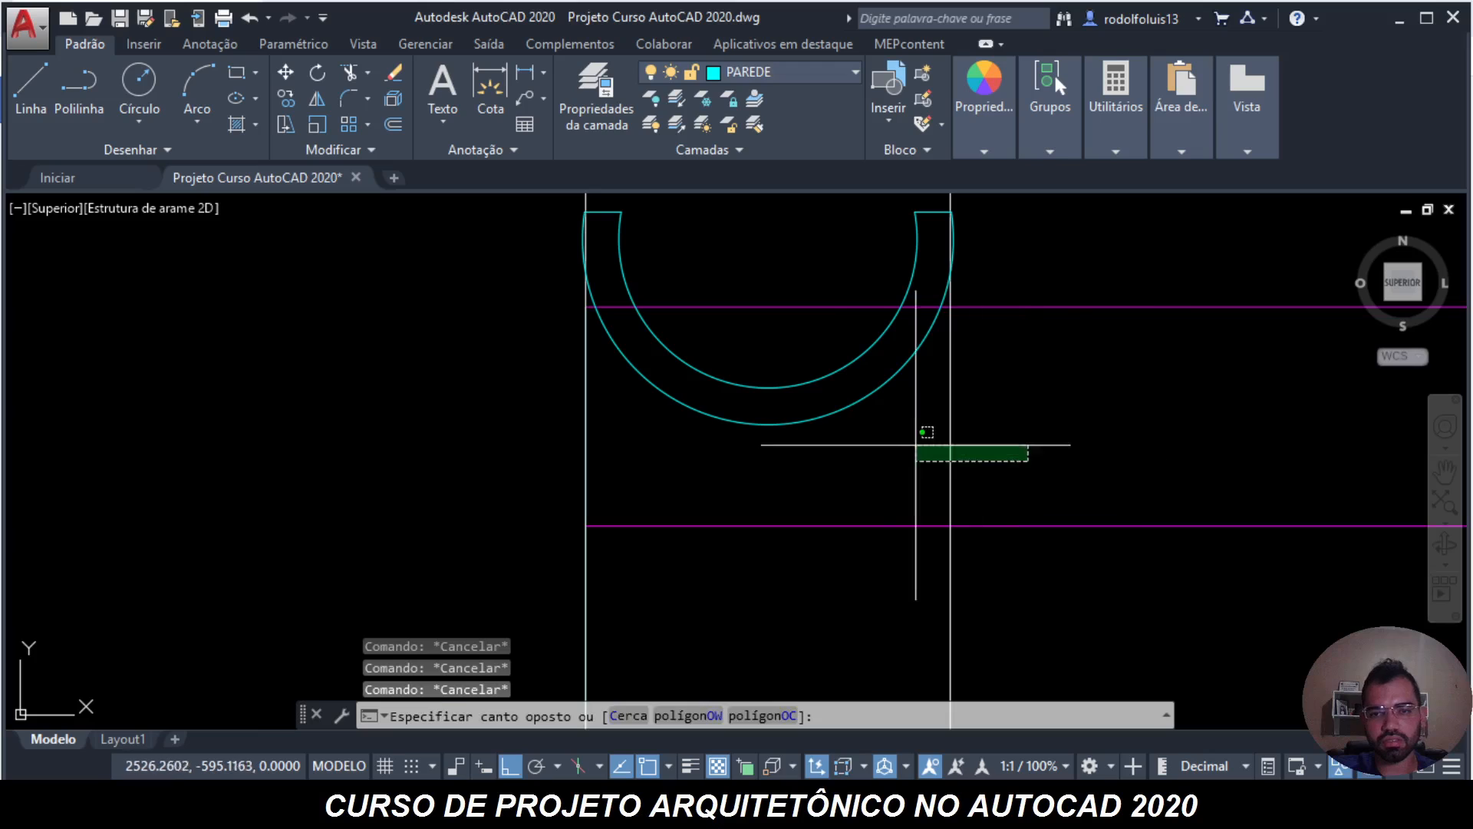
left_click(920, 434)
key("Delete")
scroll(627, 277, "down", 3)
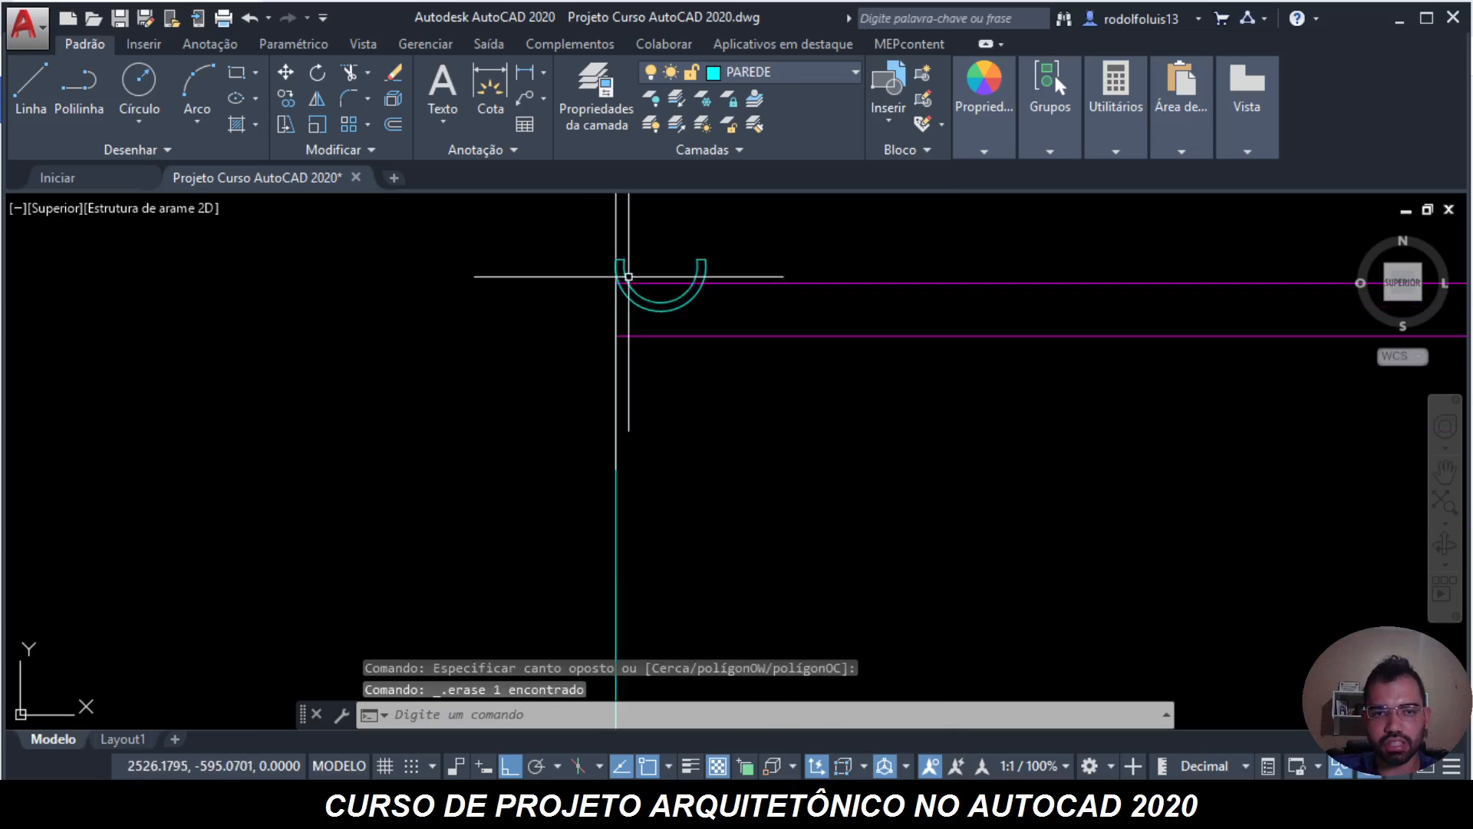
middle_click_drag(629, 276, 635, 385)
left_click(649, 330)
left_click(590, 286)
key("Escape")
key("Escape")
scroll(691, 372, "down", 2)
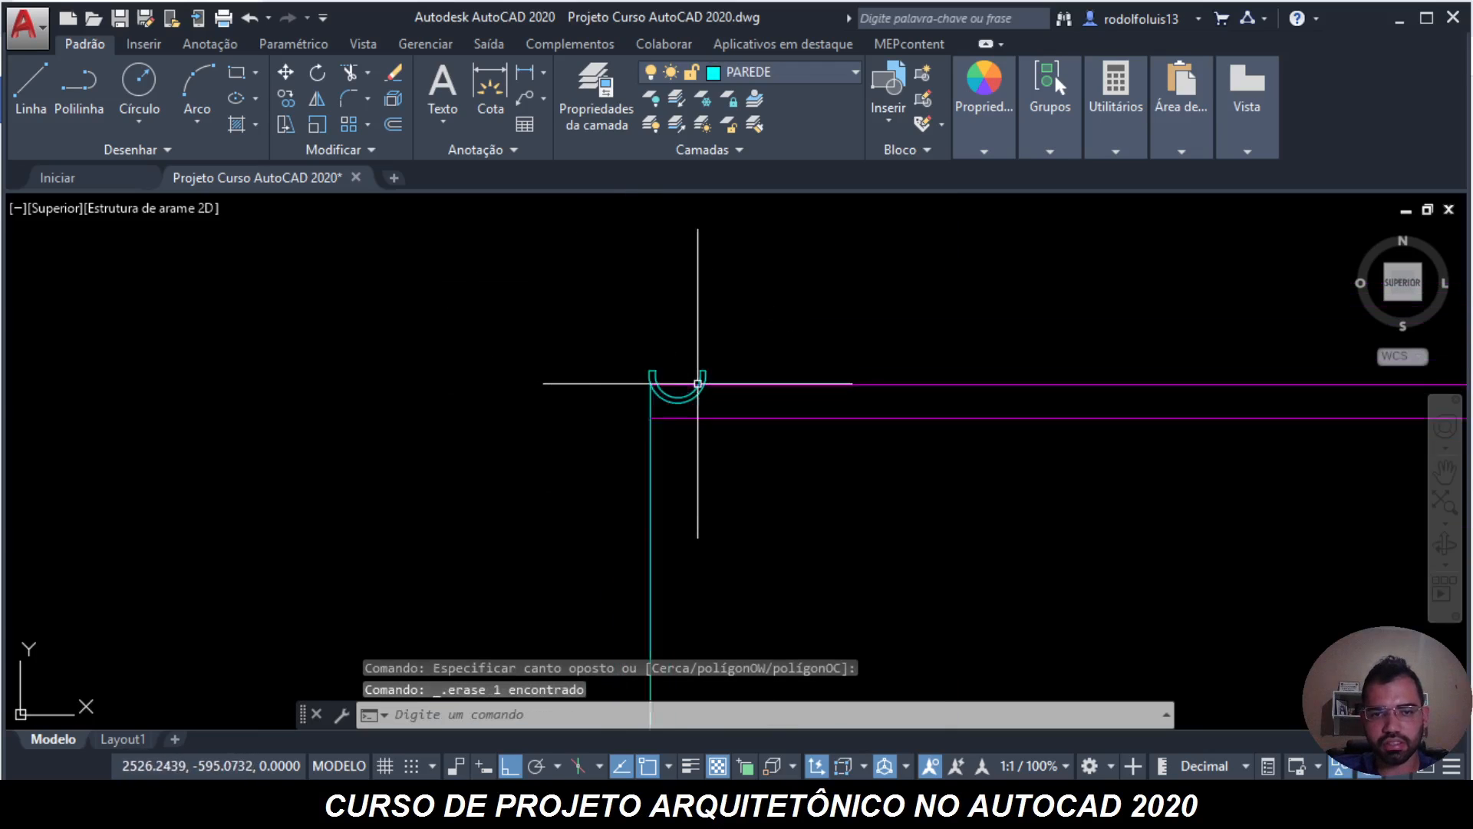
- Mirror the closed tile profile about a horizontal line just above its open ends, keeping the original
scroll(683, 402, "up", 4)
type("espe")
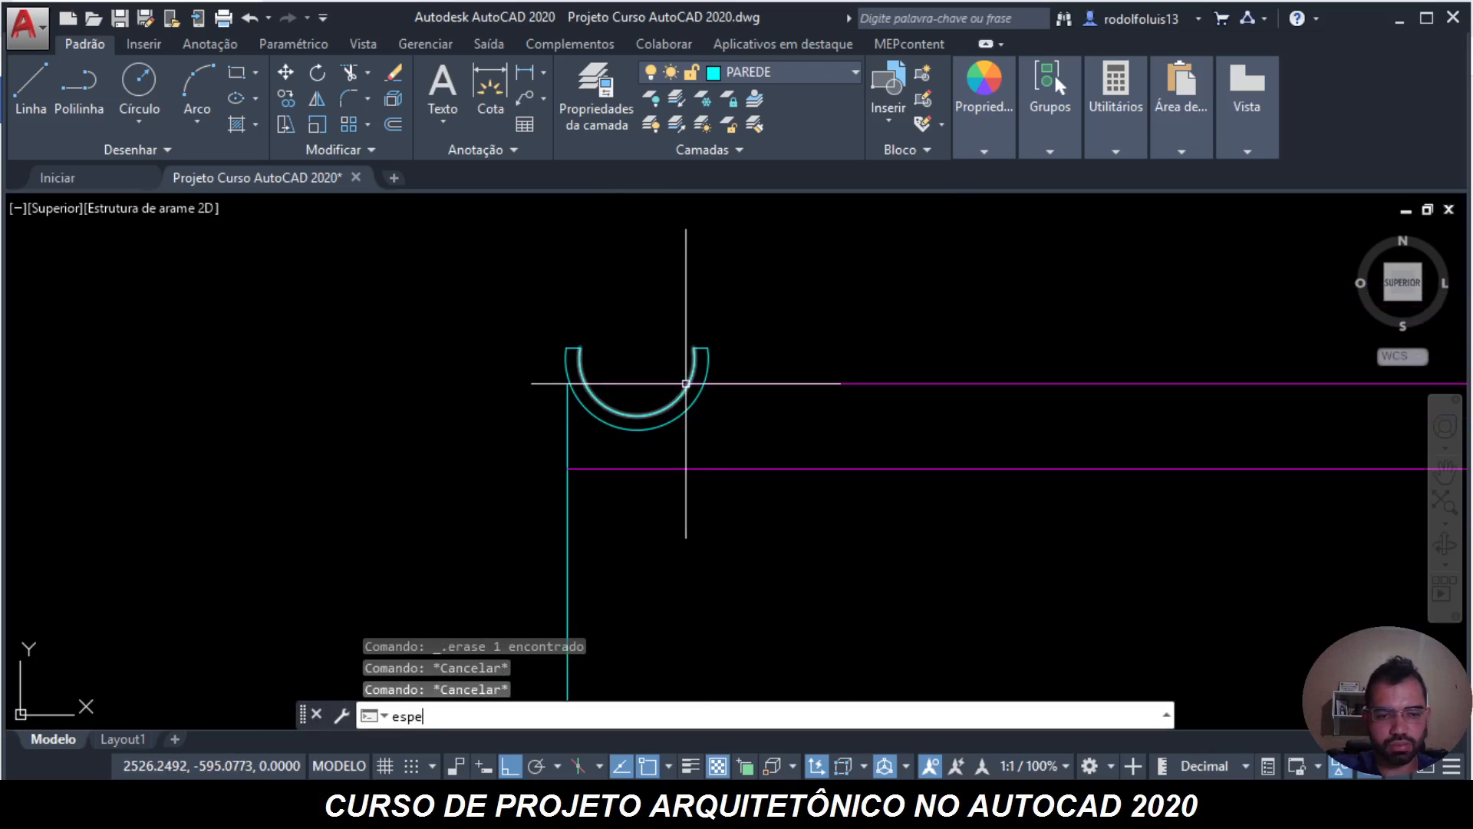
type("l")
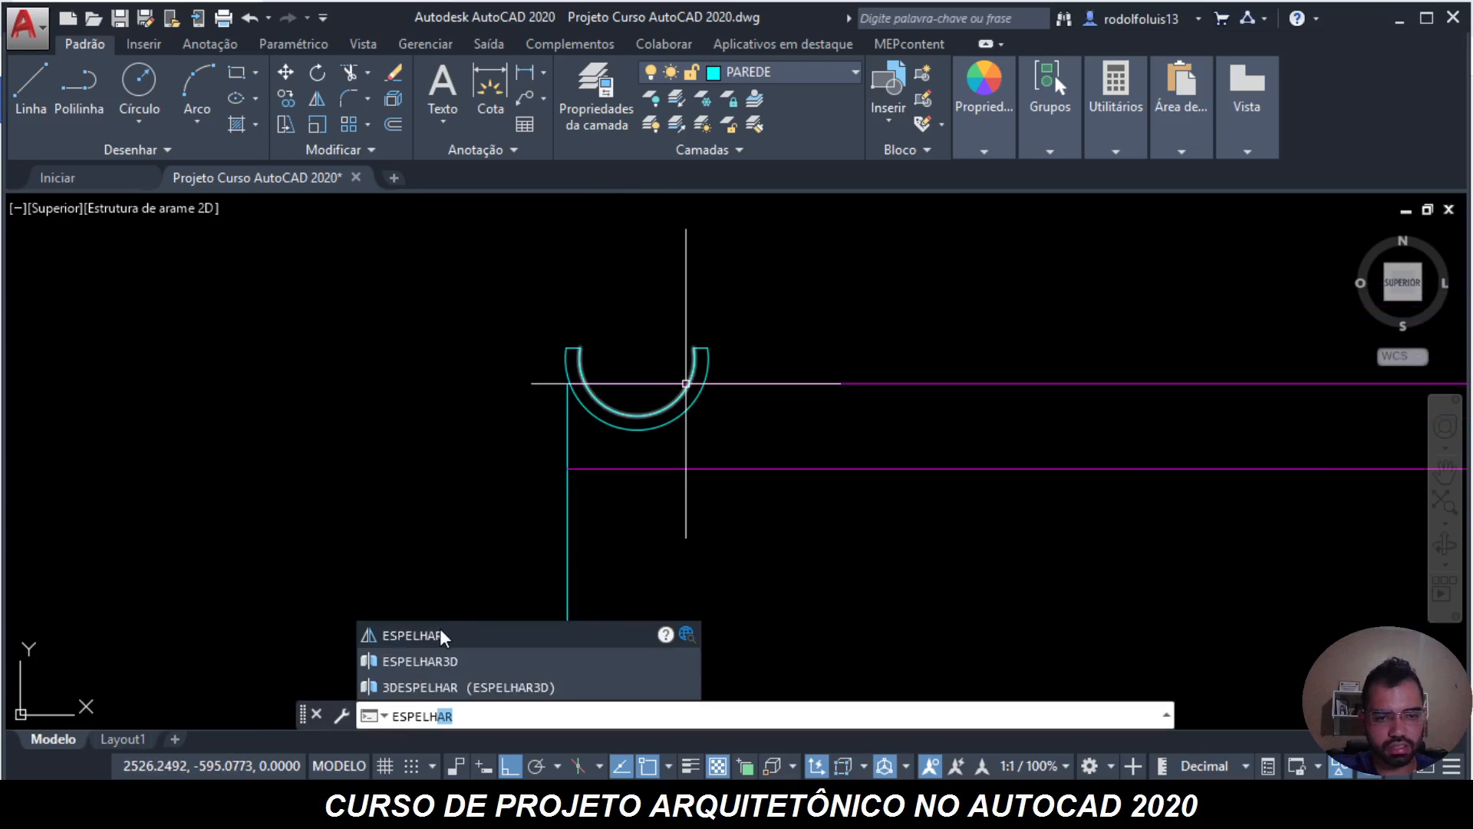
left_click(440, 628)
left_click(470, 471)
left_click(772, 277)
key("Return")
left_click(637, 342)
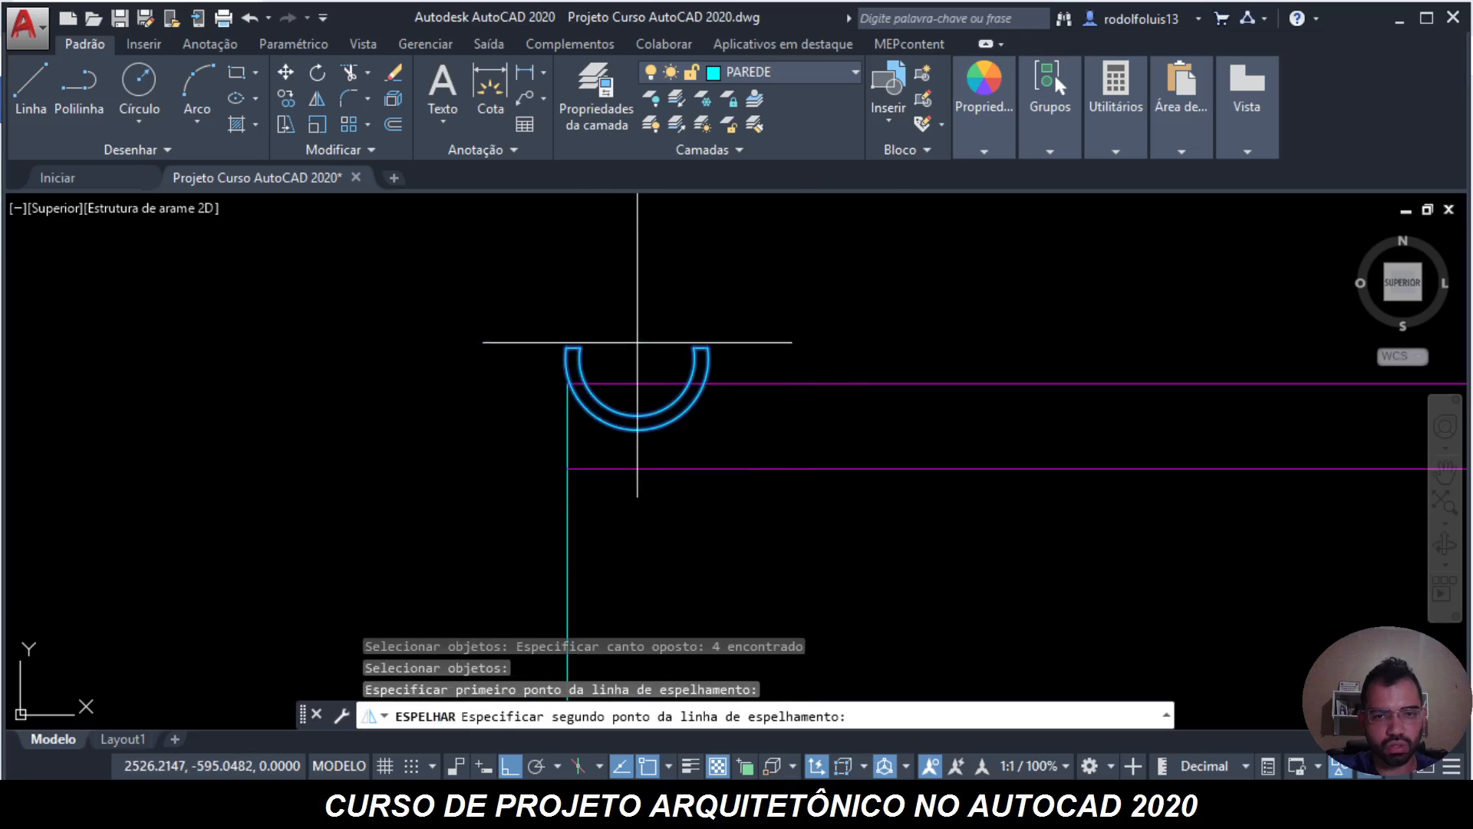
left_click(370, 386)
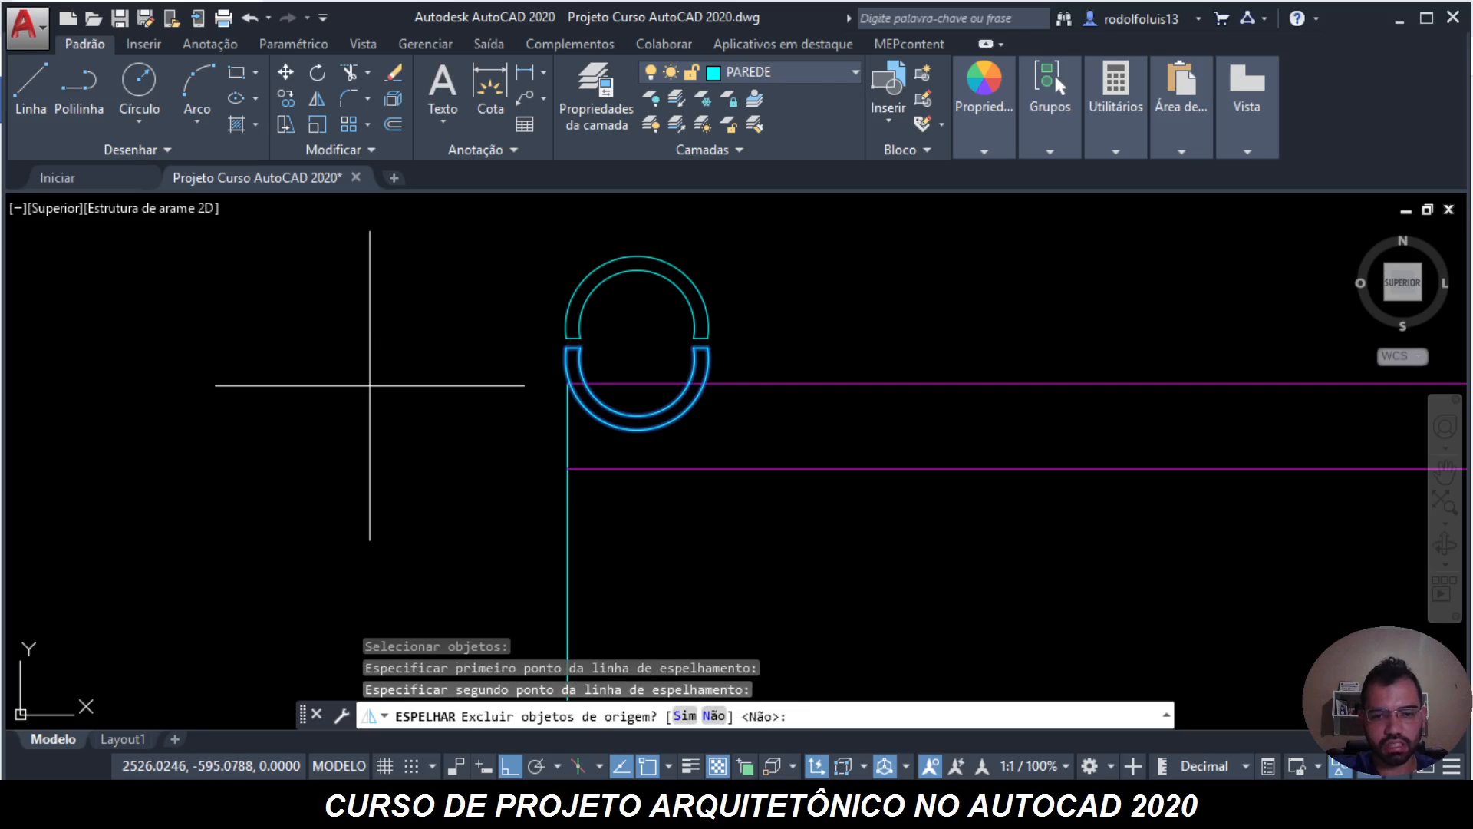
type("n")
key("Return")
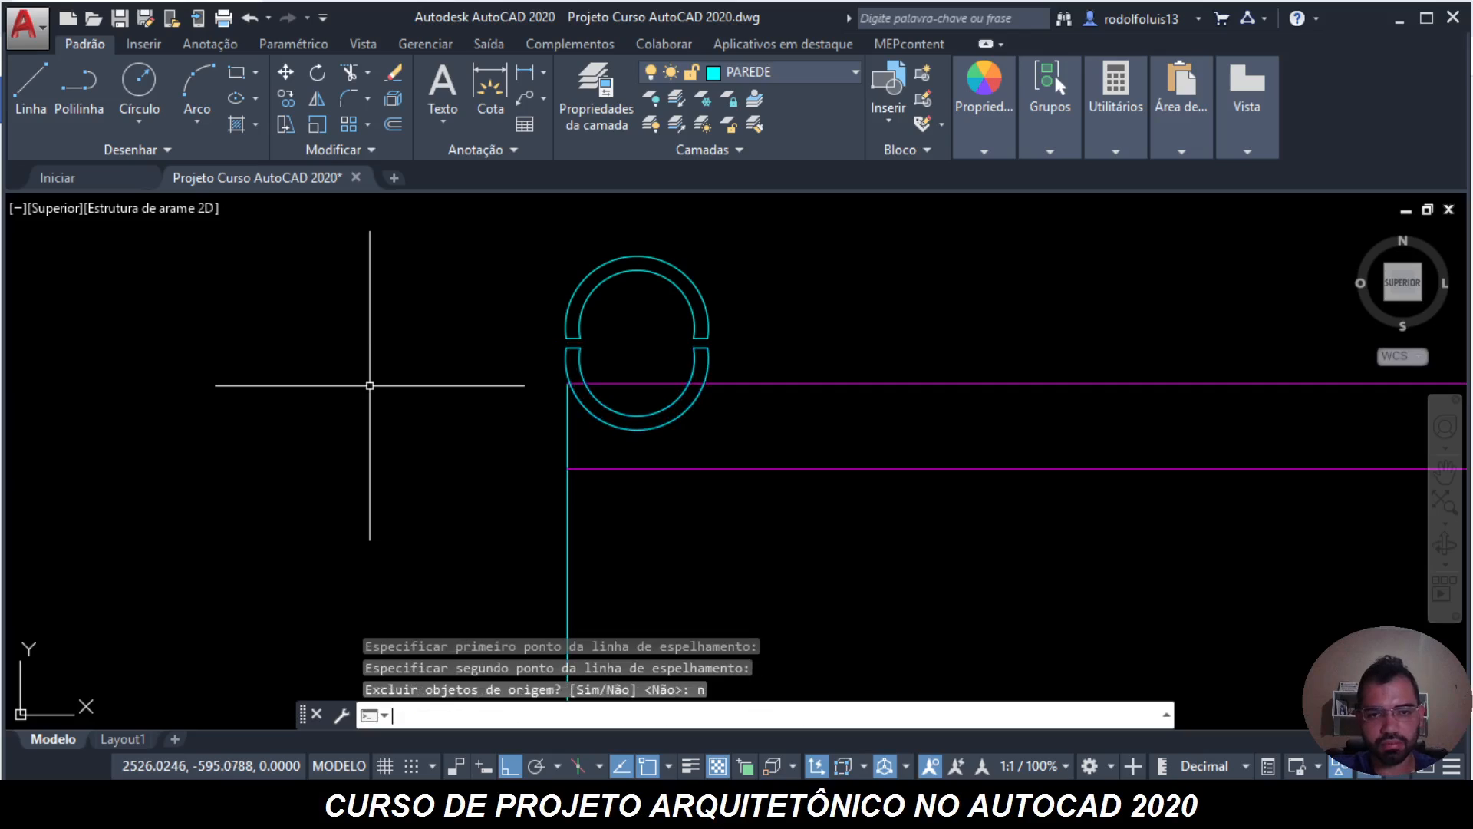
key("Escape")
key("Escape")
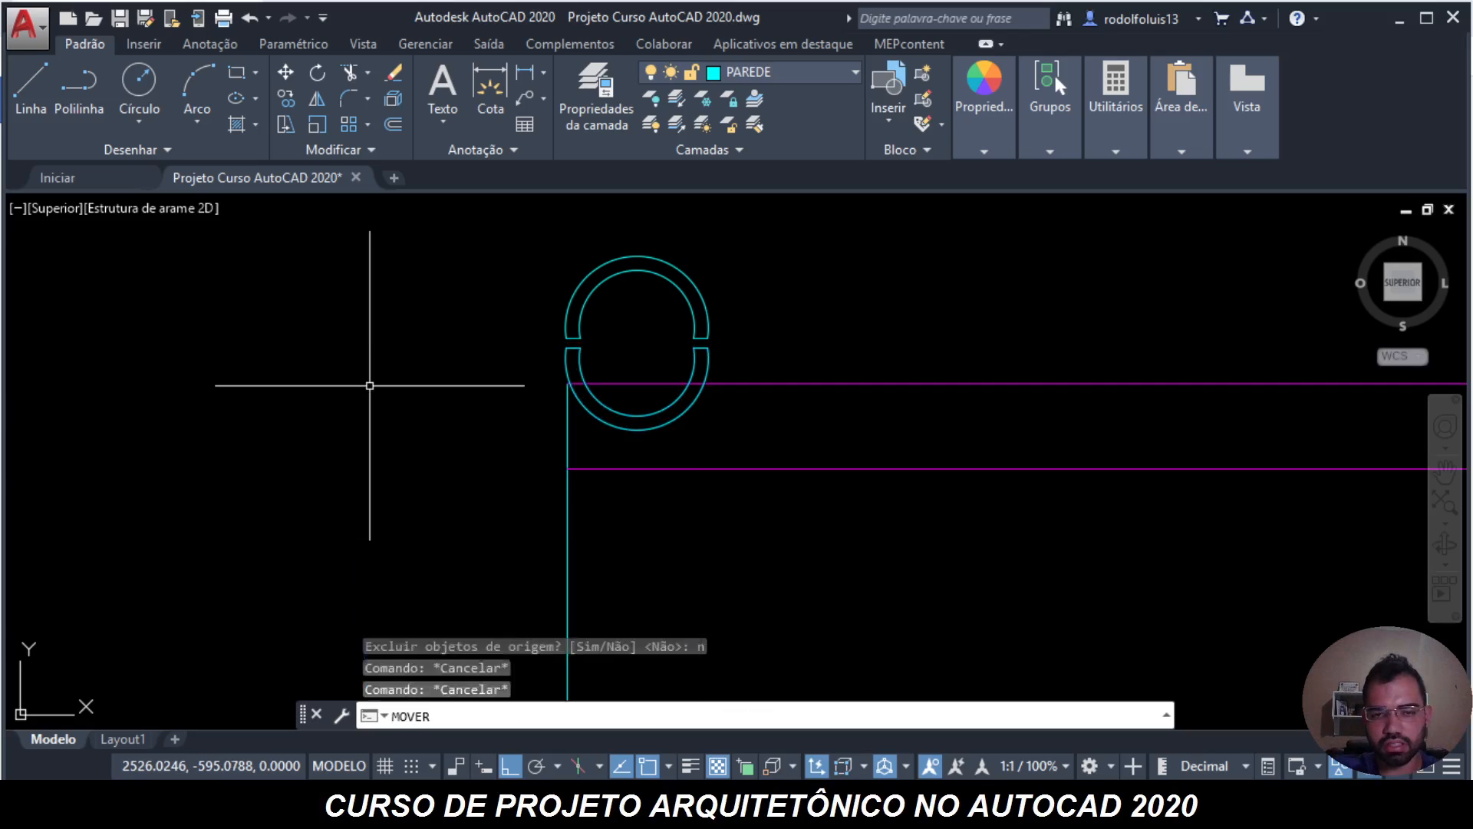
- Move the mirrored tile from its inner arc's midpoint to just above the middle of the lower tile's right end, with ortho off
key("Return")
left_click(531, 341)
left_click(737, 239)
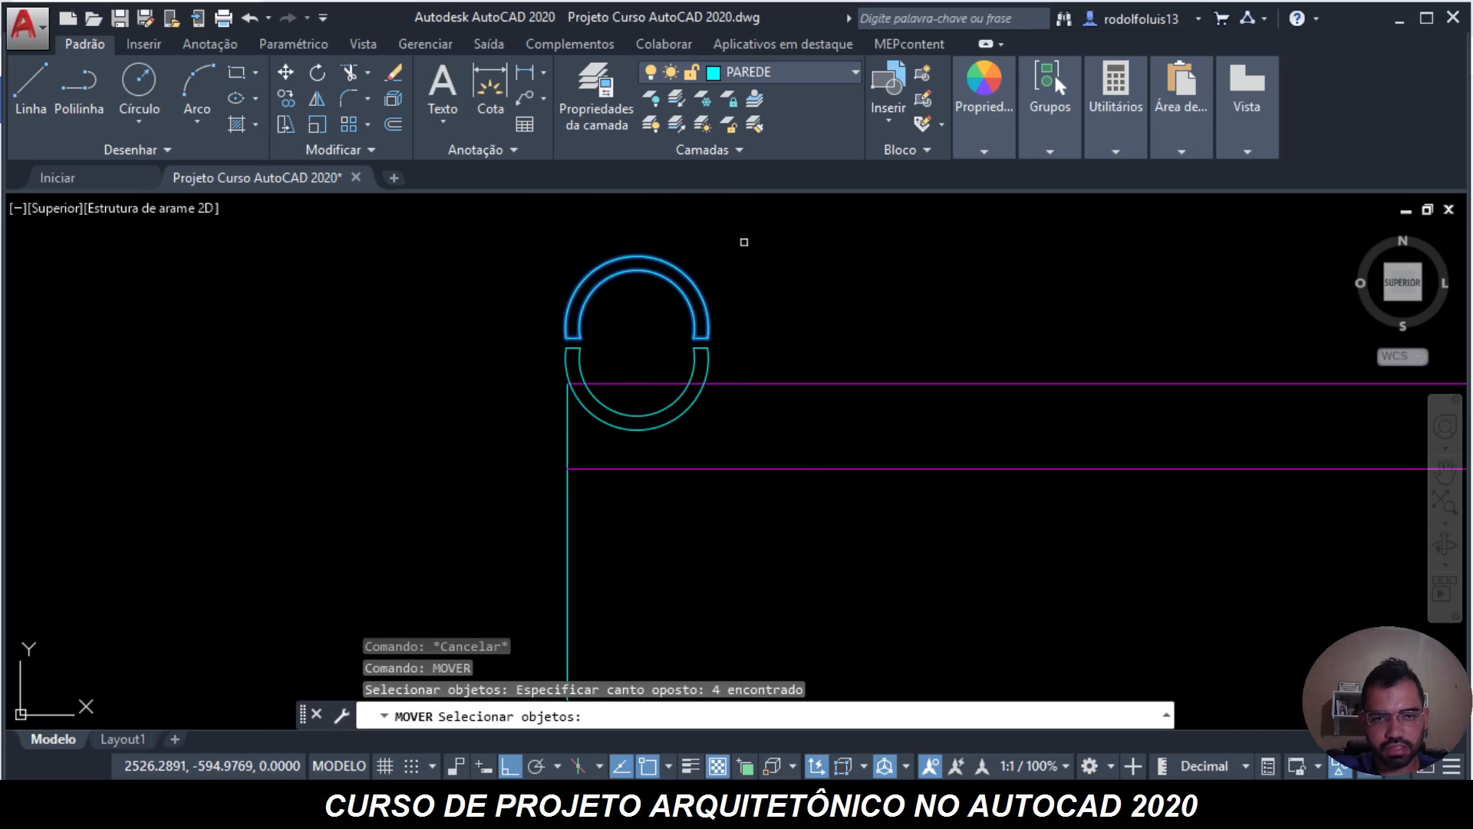
key("Return")
left_click(637, 270)
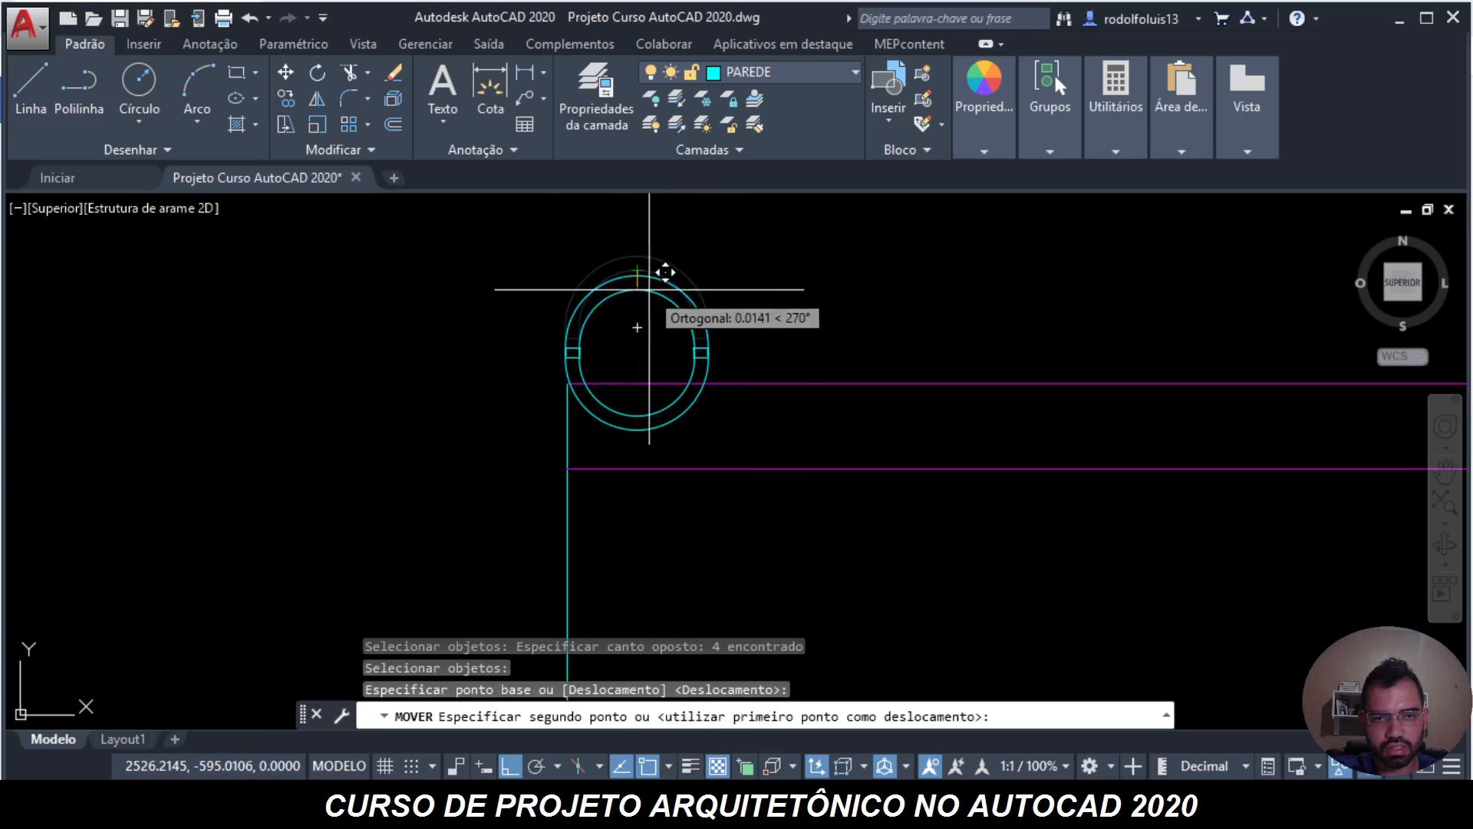
key("F8")
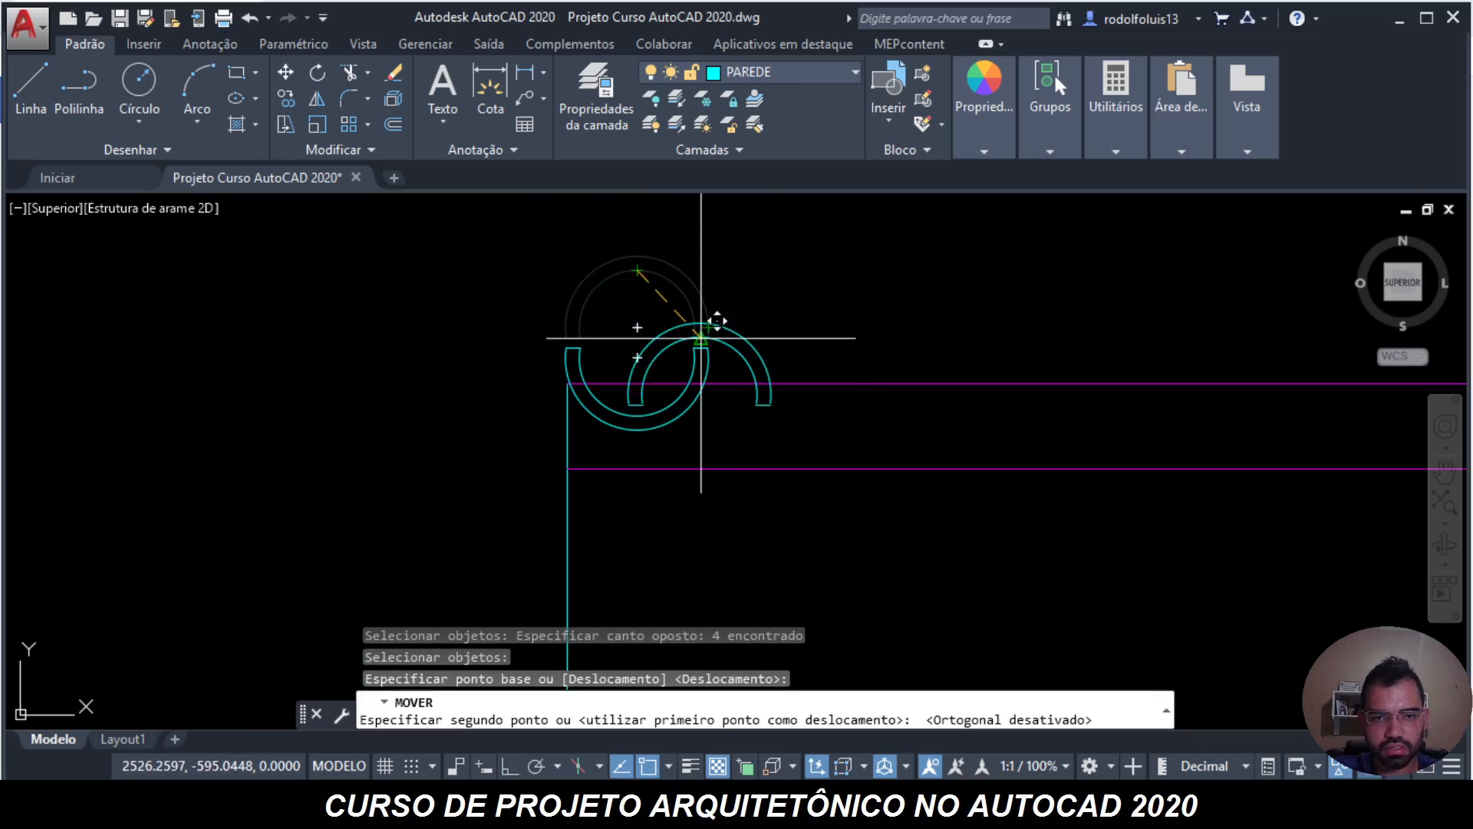
scroll(700, 337, "up", 5)
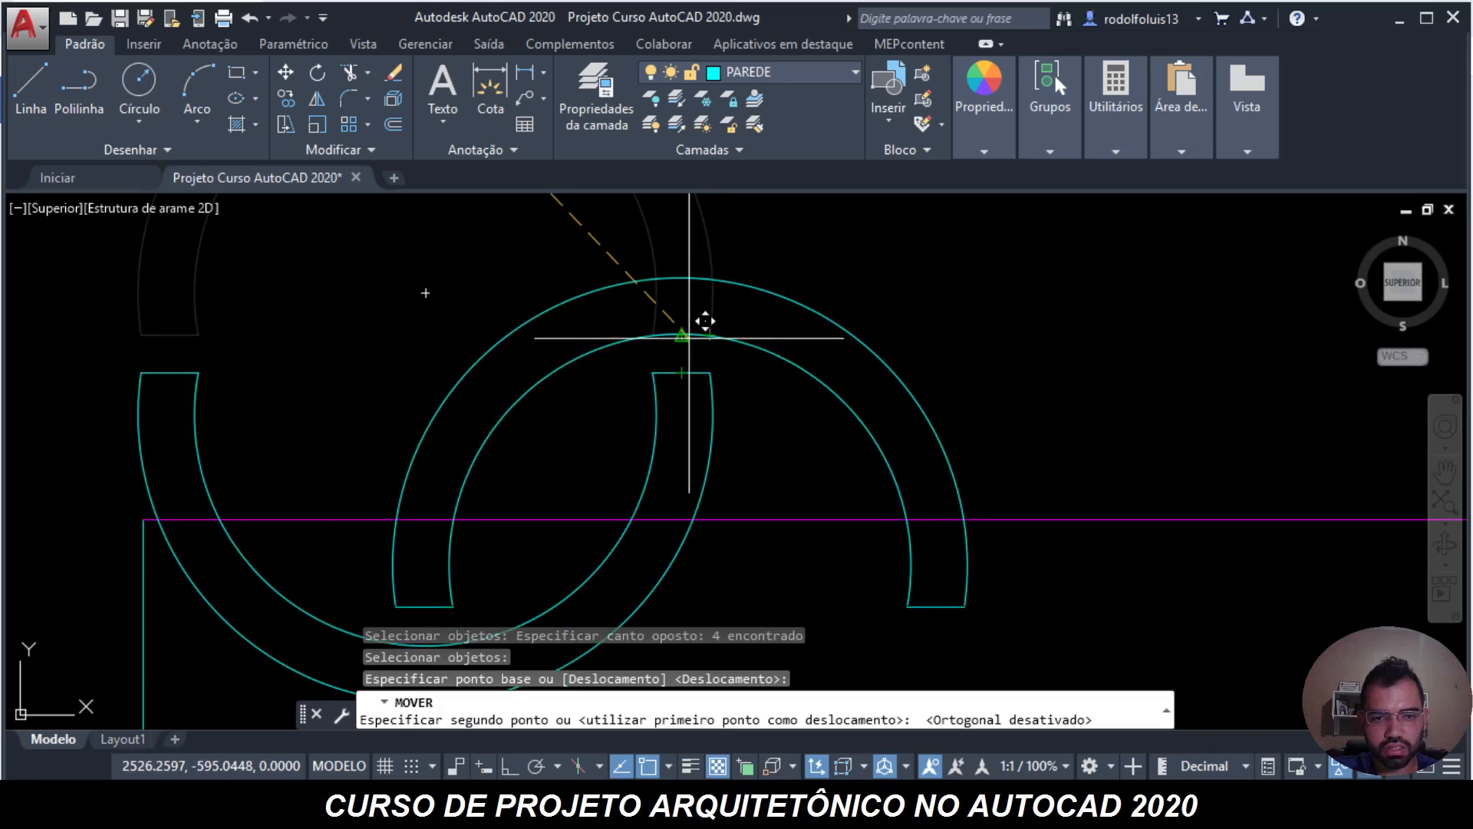
left_click(694, 321)
scroll(739, 300, "down", 3)
scroll(744, 301, "down", 3)
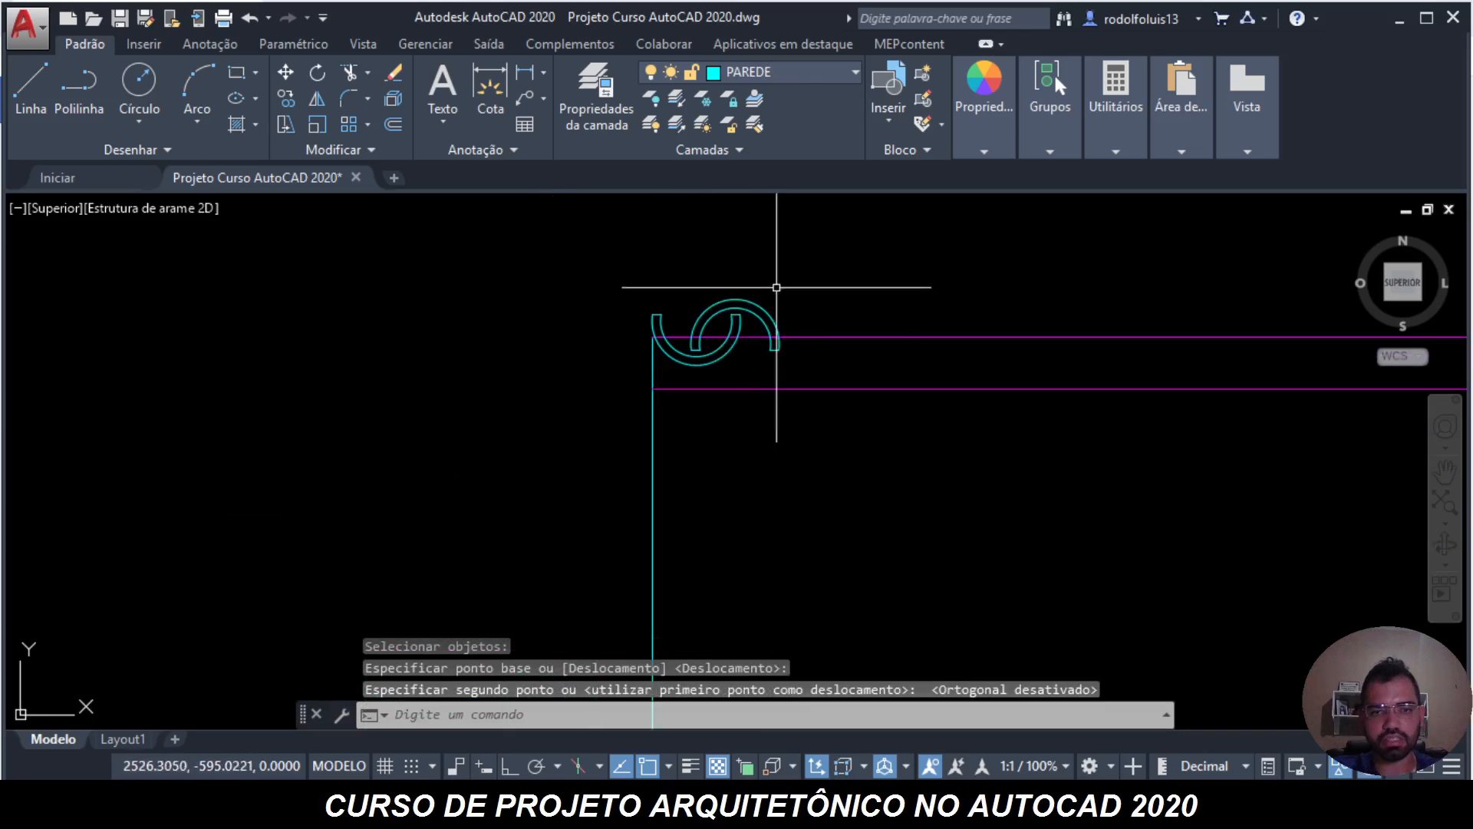
key("Escape")
key("Escape")
middle_click_drag(789, 289, 671, 360)
left_click(728, 421)
left_click(686, 363)
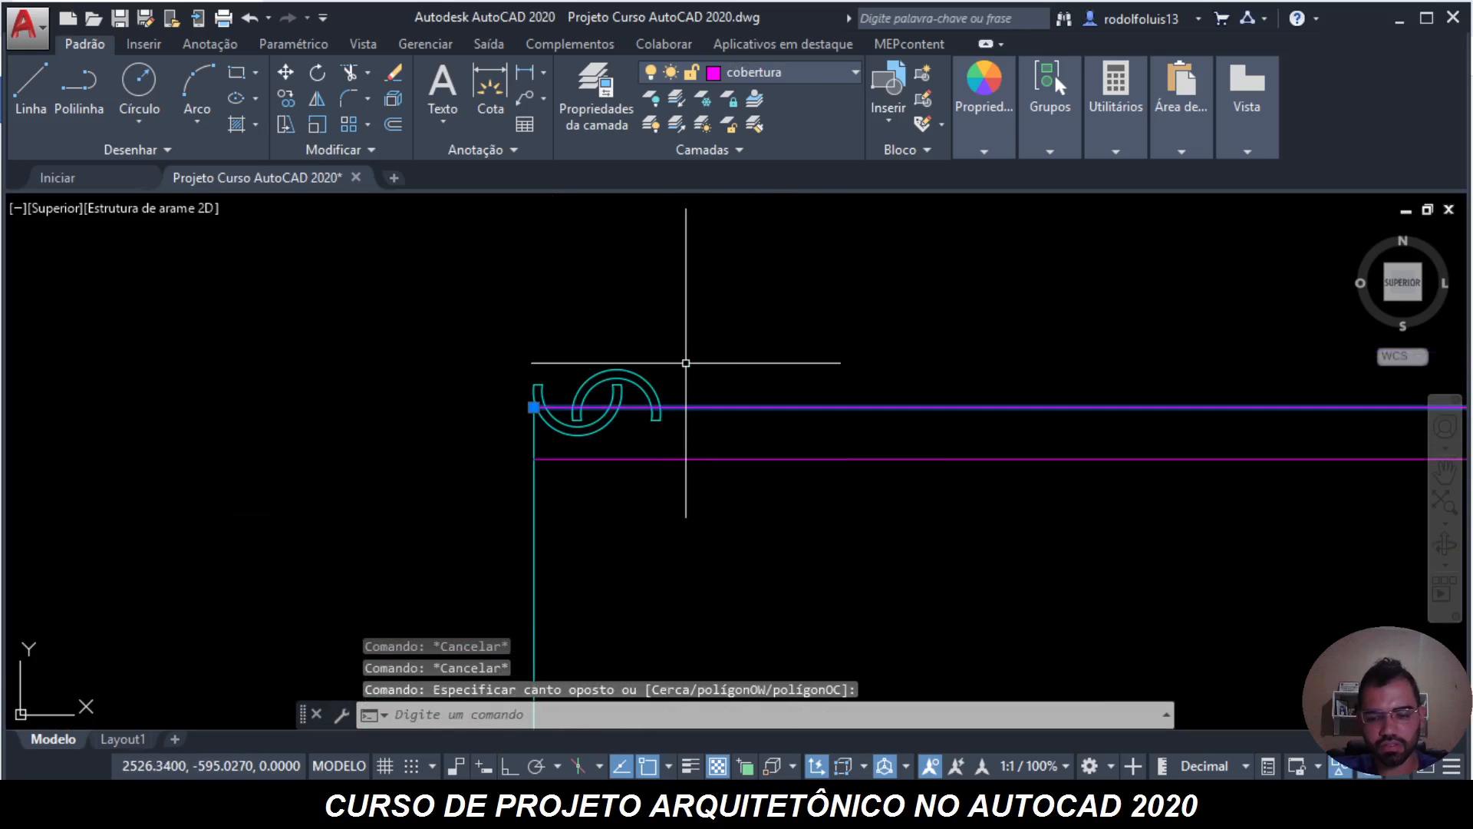
key("Escape")
key("Escape")
type("c")
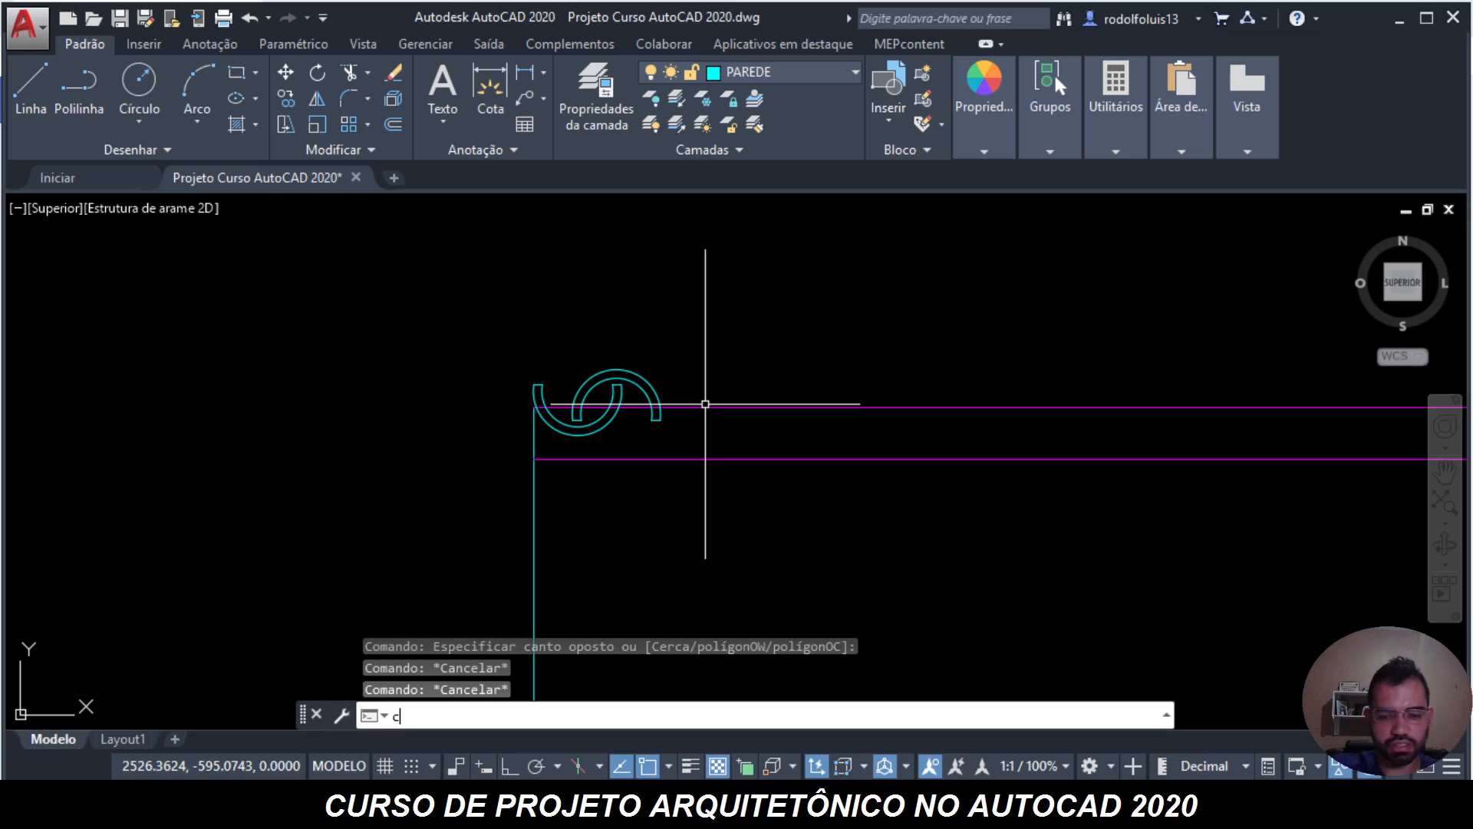
type("o")
key("Return")
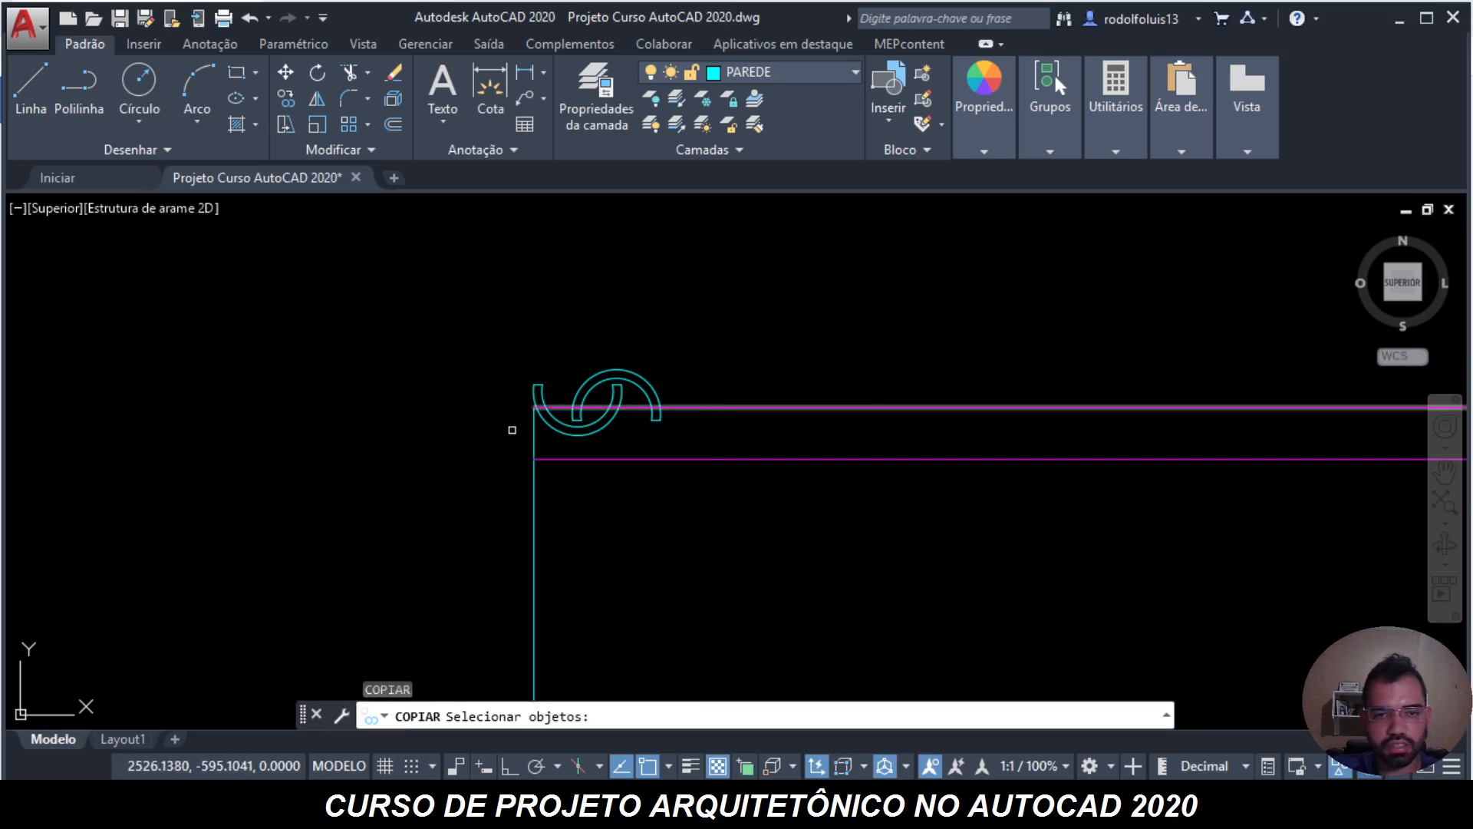
scroll(527, 430, "up", 4)
left_click(409, 470)
left_click(897, 255)
key("Return")
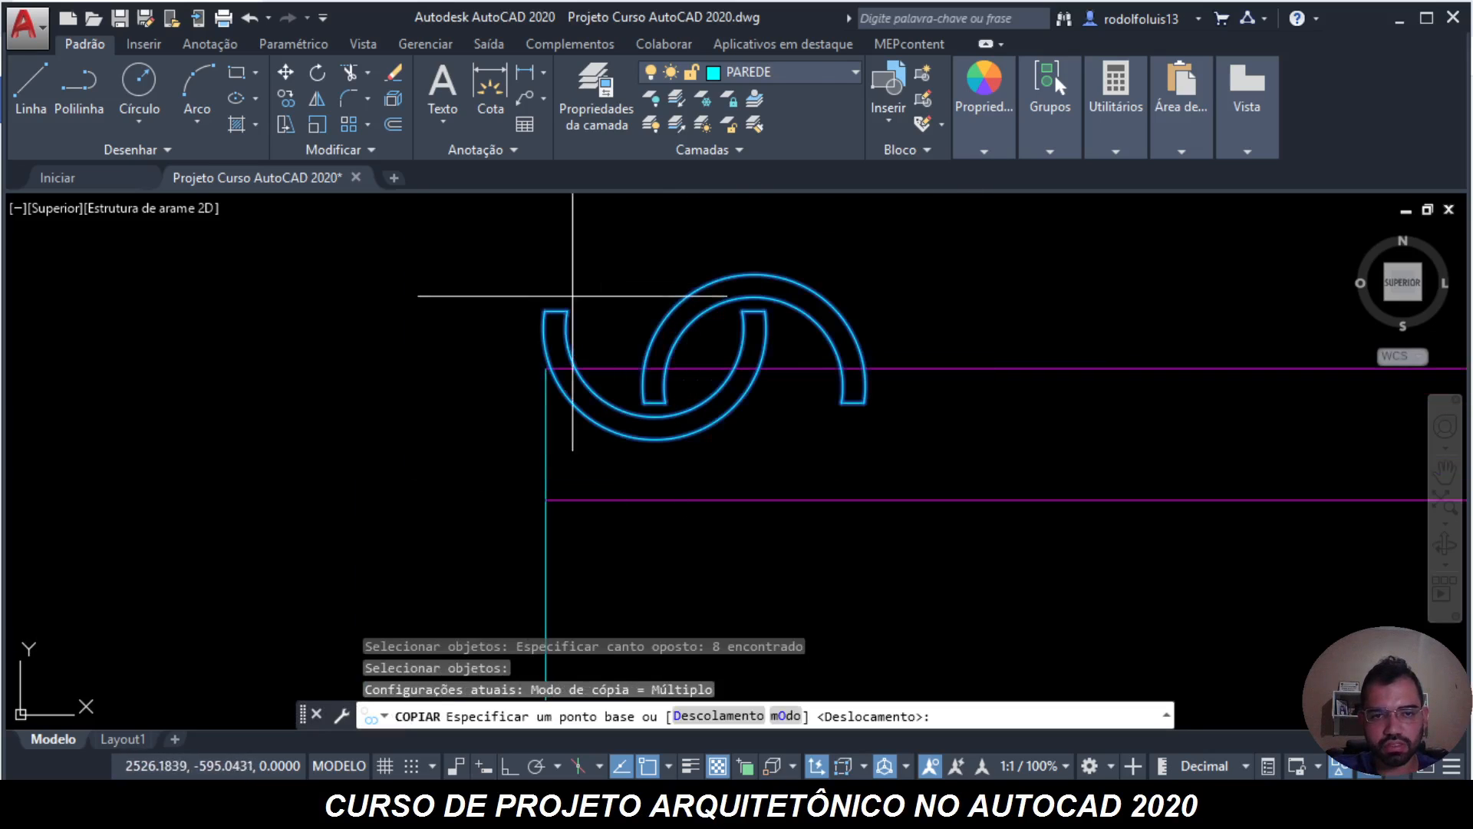
left_click(544, 312)
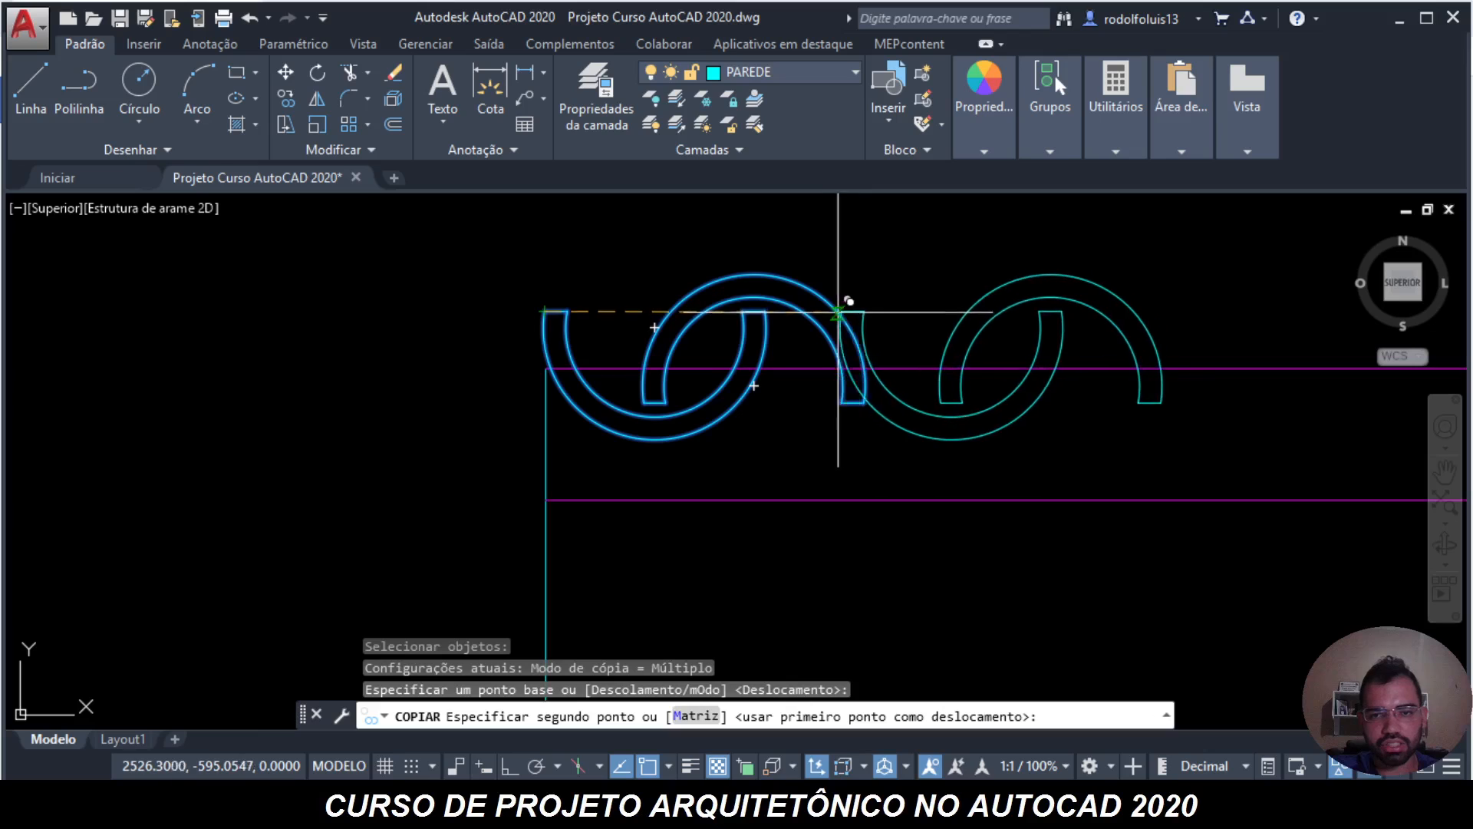
key("Escape")
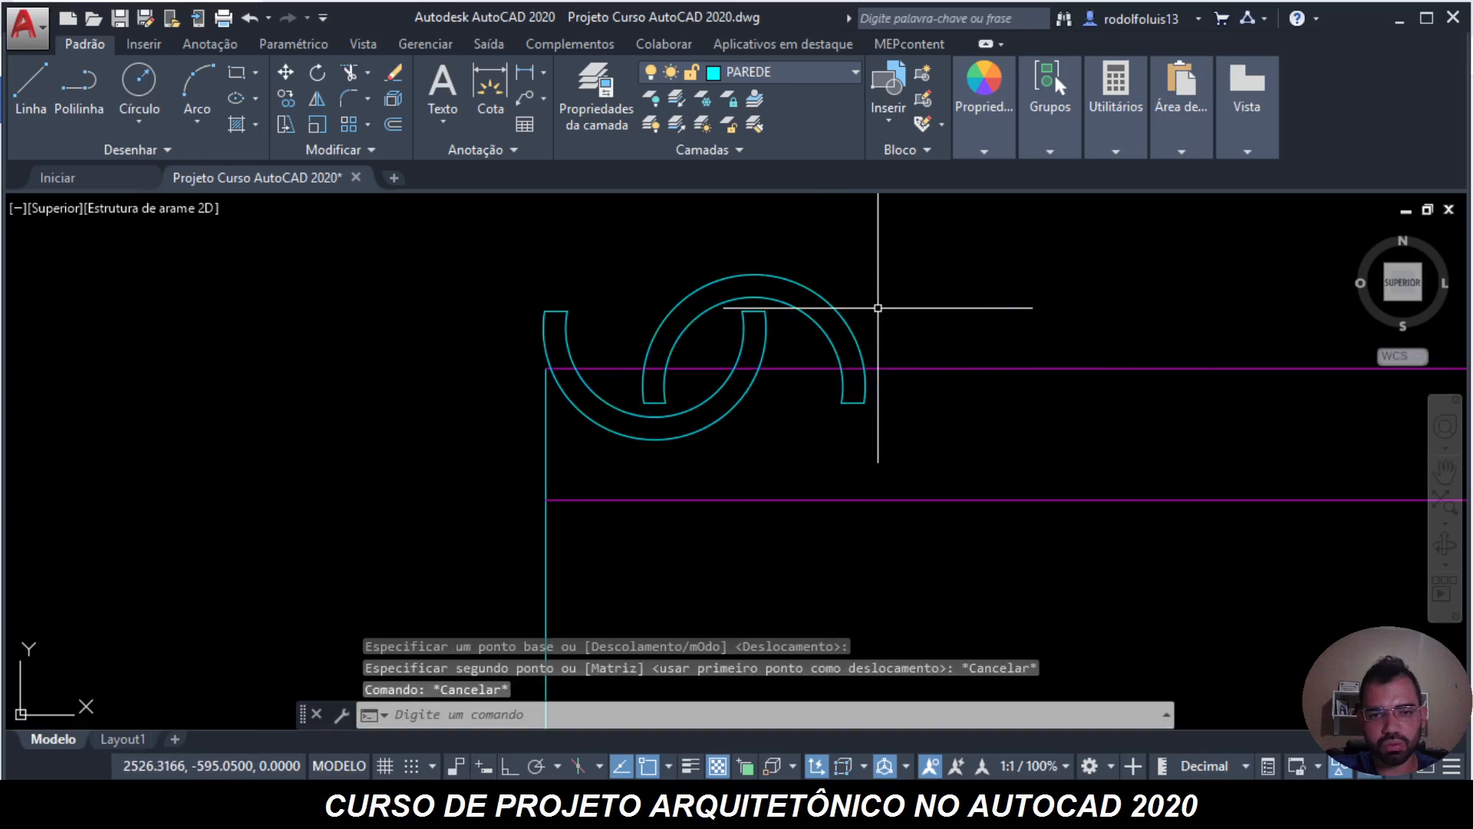
- Copy the tile pair horizontally about 0.1031 to the right, using the lower tile's outer arc midpoint as base point
type("co")
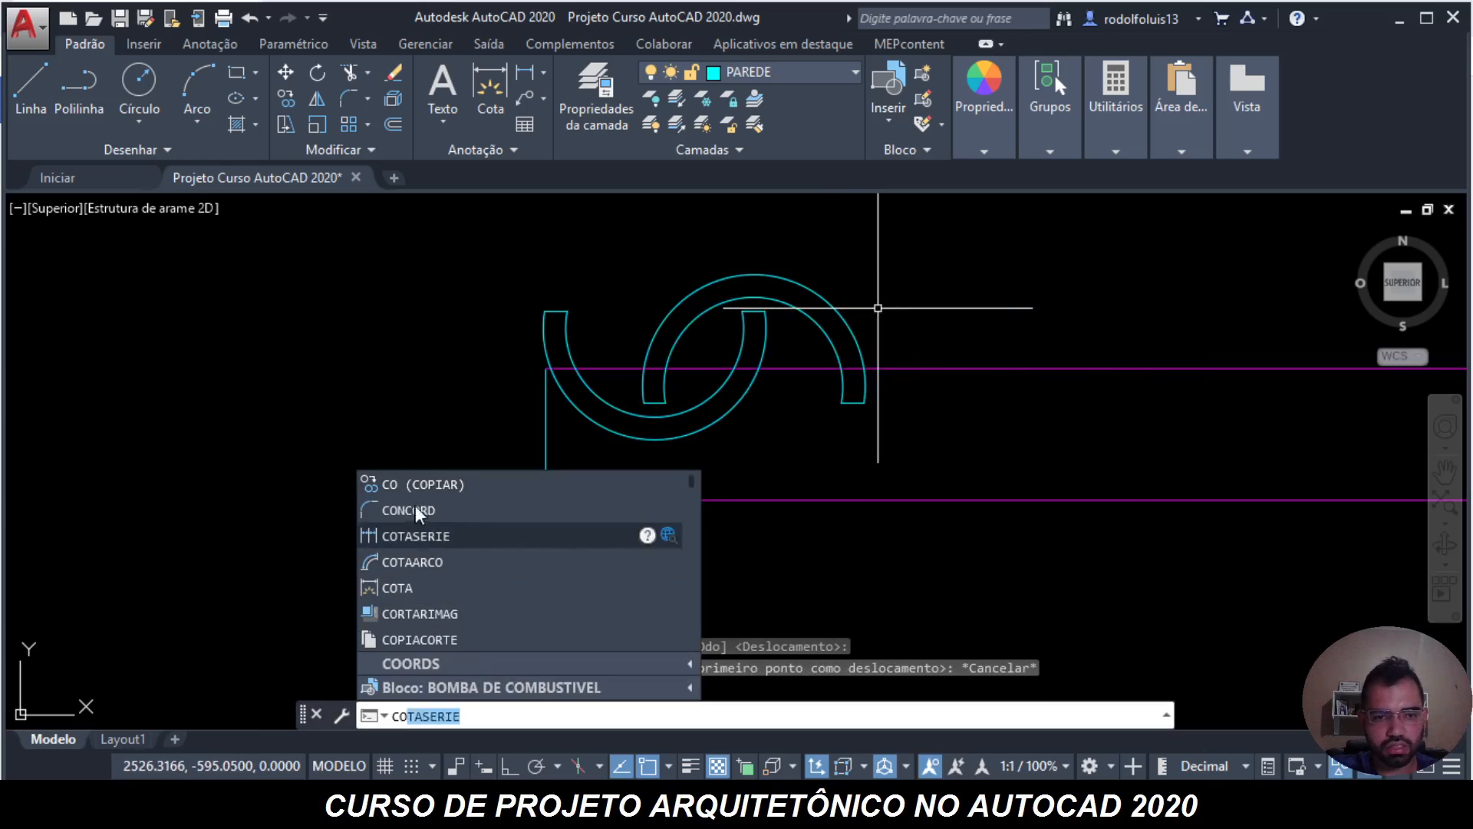
key("Return")
left_click(398, 478)
left_click(925, 254)
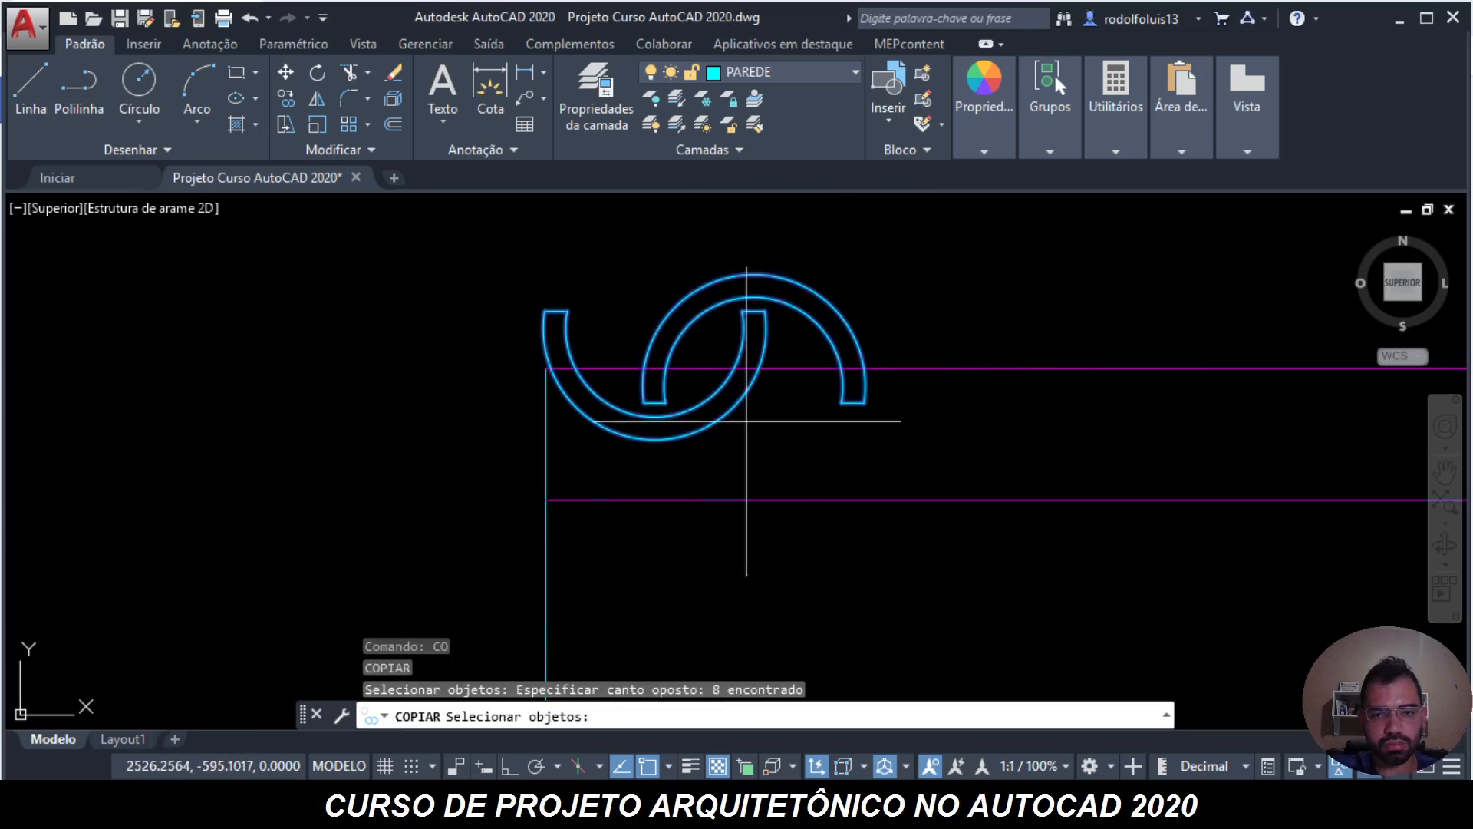
key("Return")
left_click(655, 440)
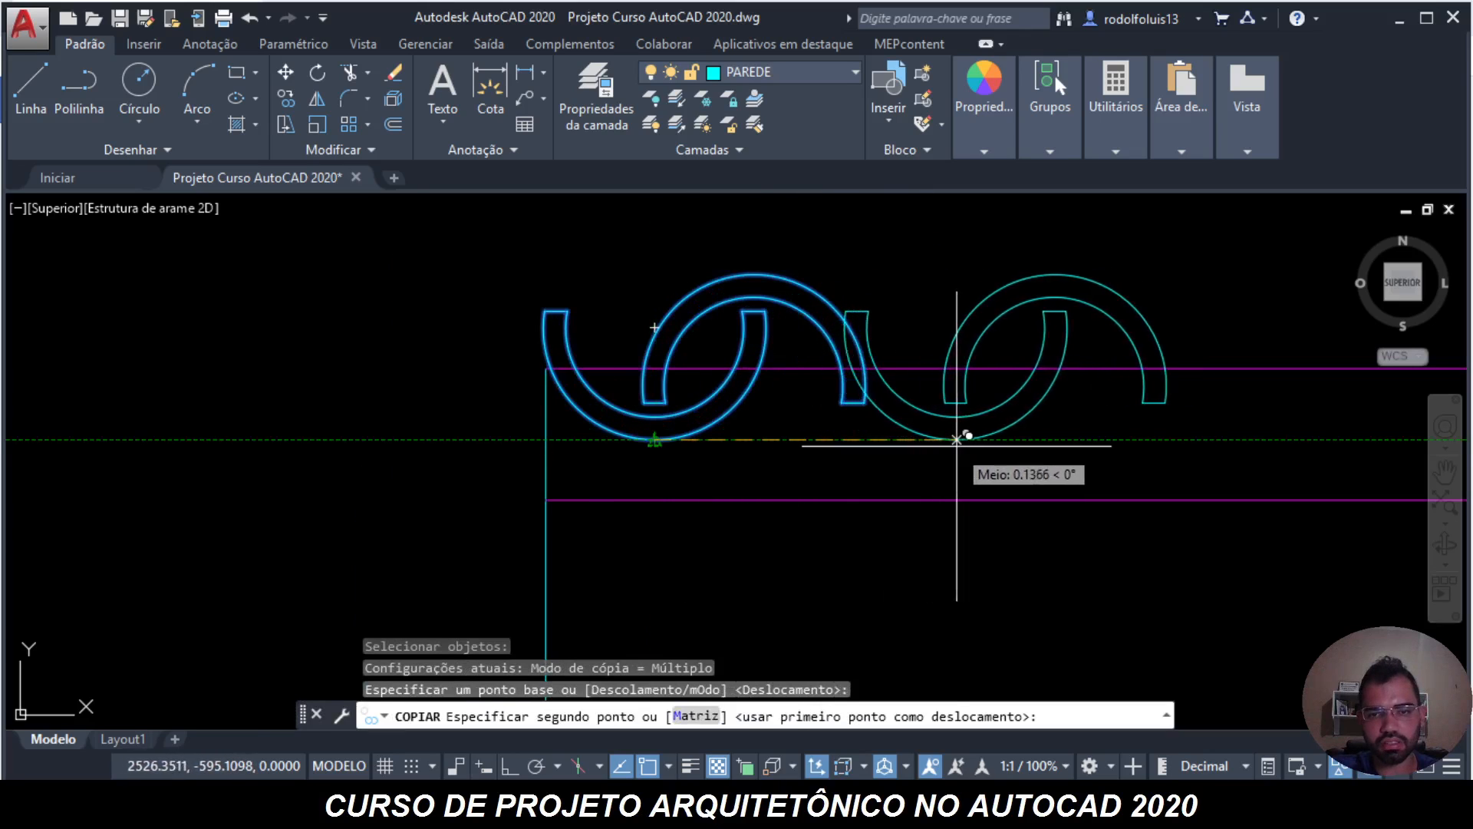
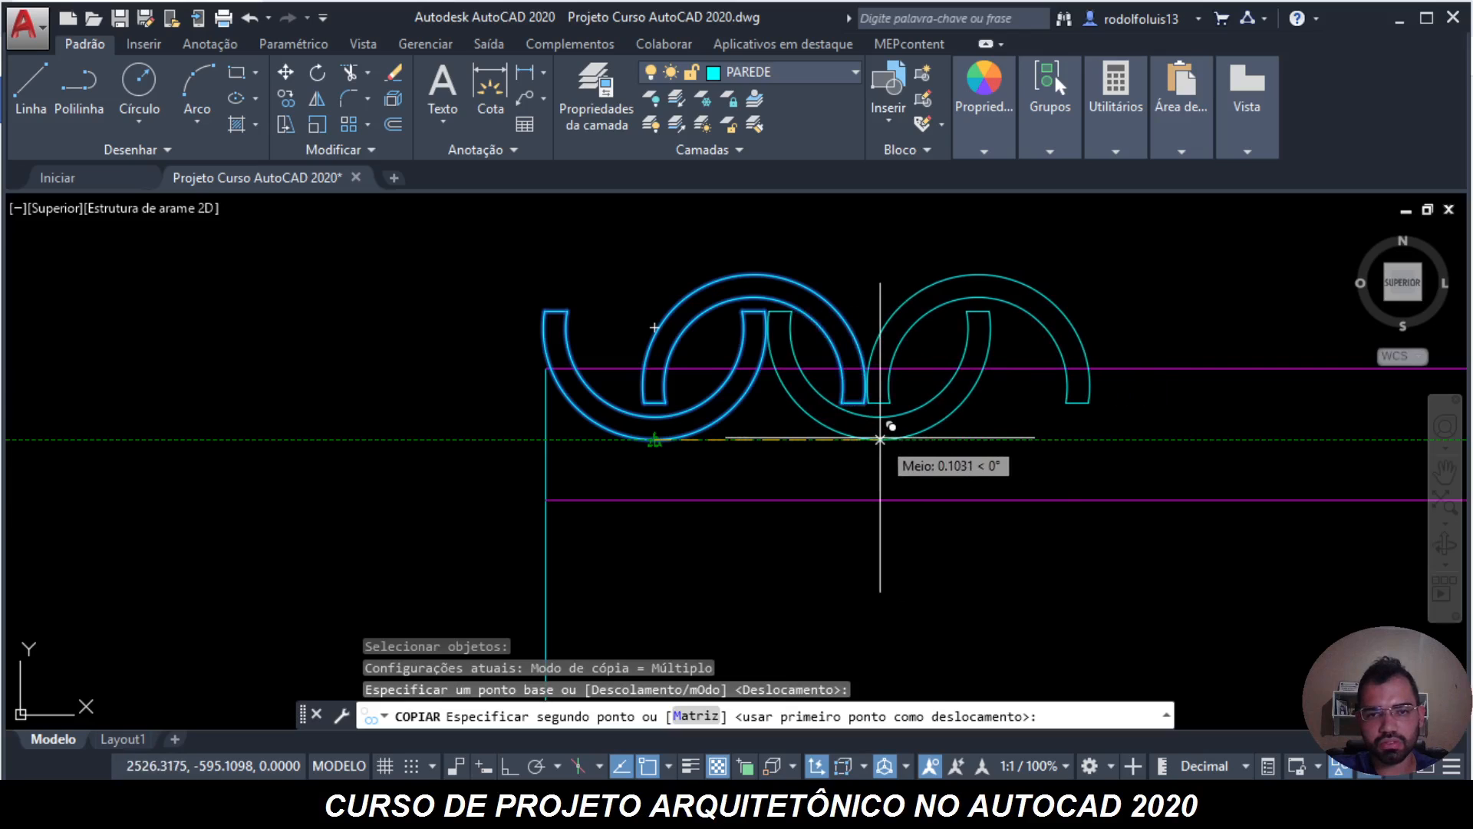
left_click(880, 439)
key("Escape")
key("Escape")
key("Escape")
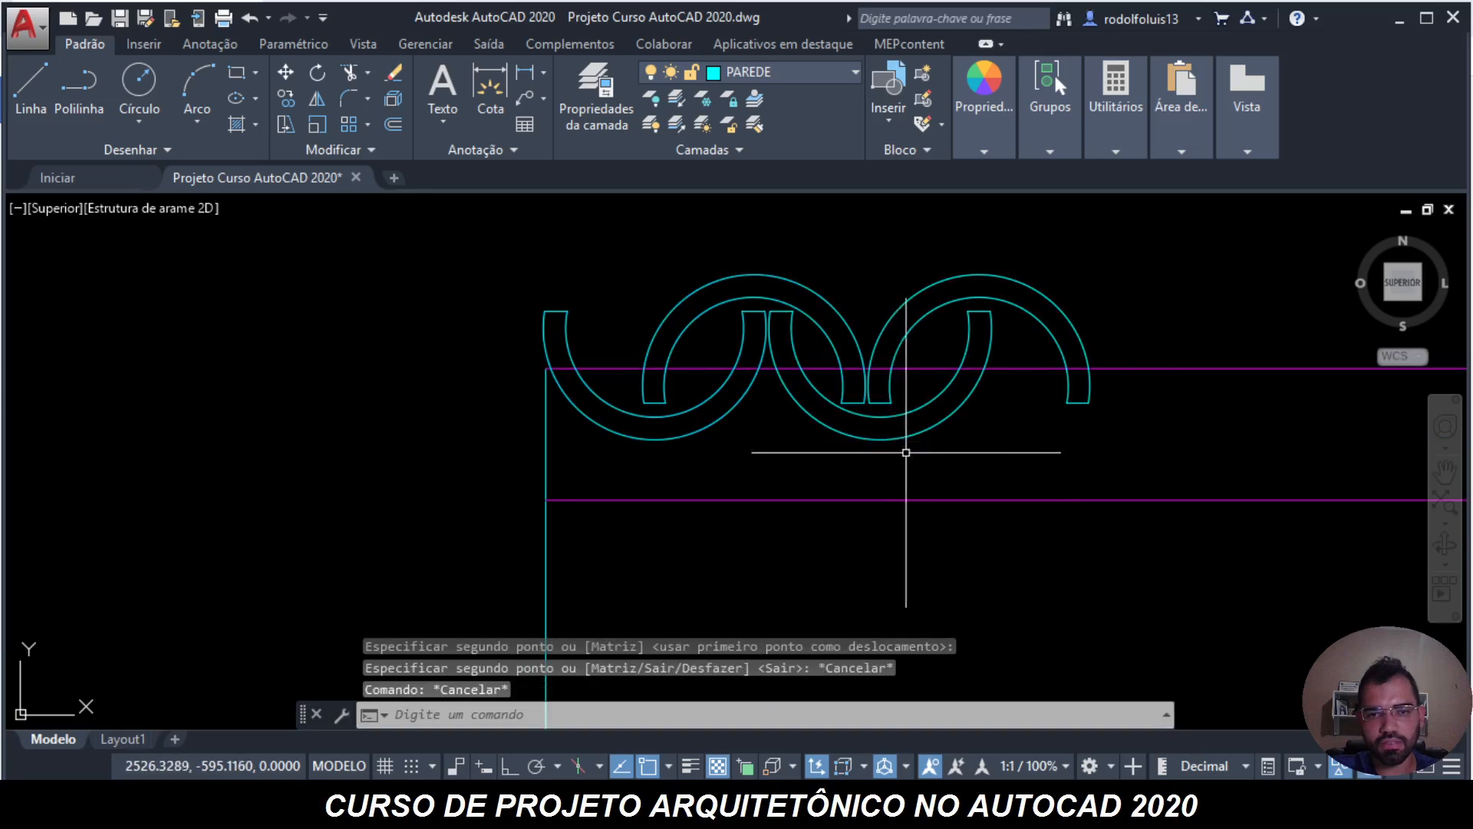
- Copy all tiles except the first lower one, from the first lower tile's upper-left corner to the second lower tile's upper-left corner
scroll(1012, 286, "down", 4)
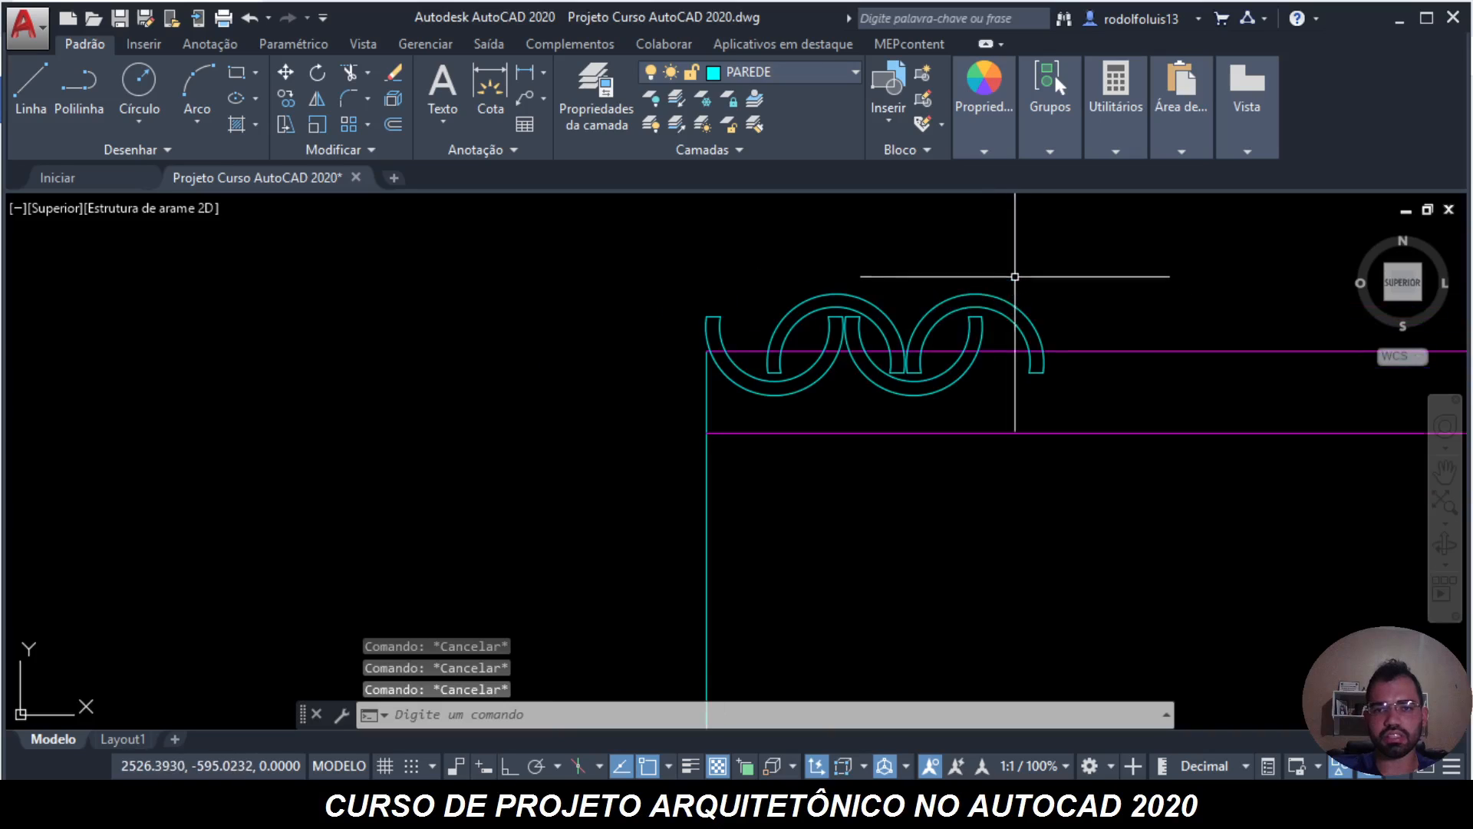
scroll(1014, 279, "up", 3)
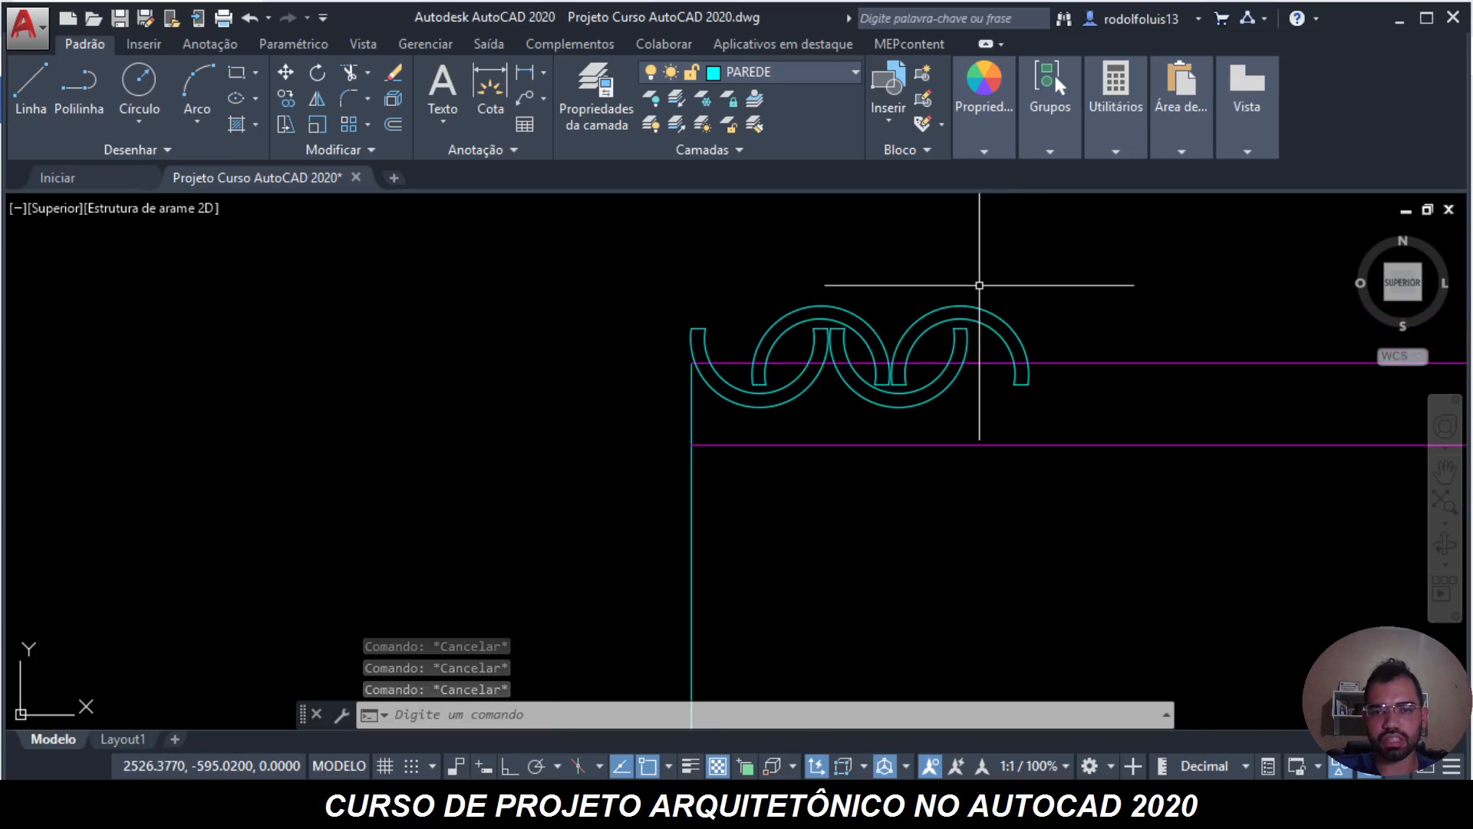
type("co")
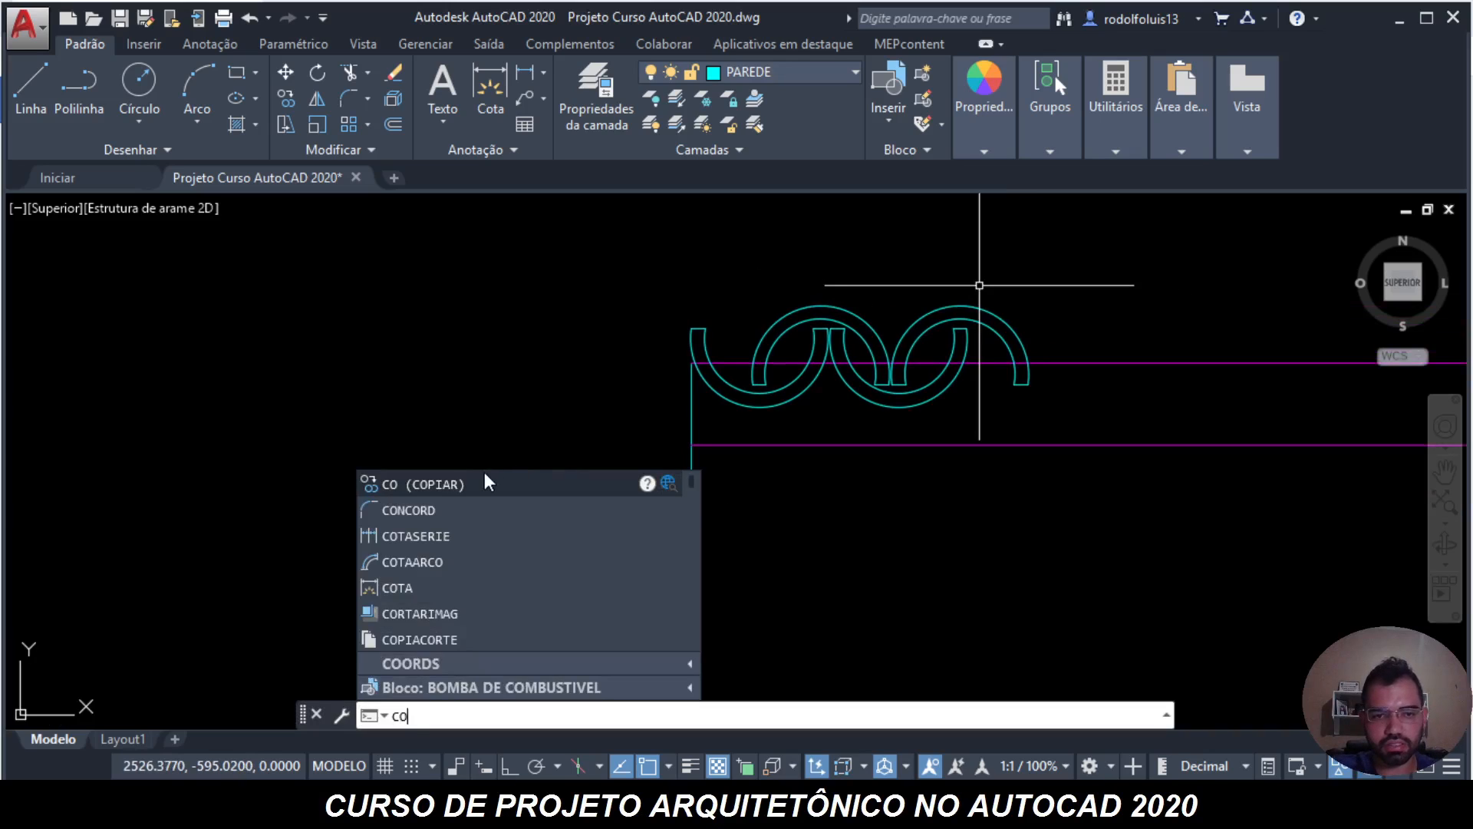
left_click(485, 483)
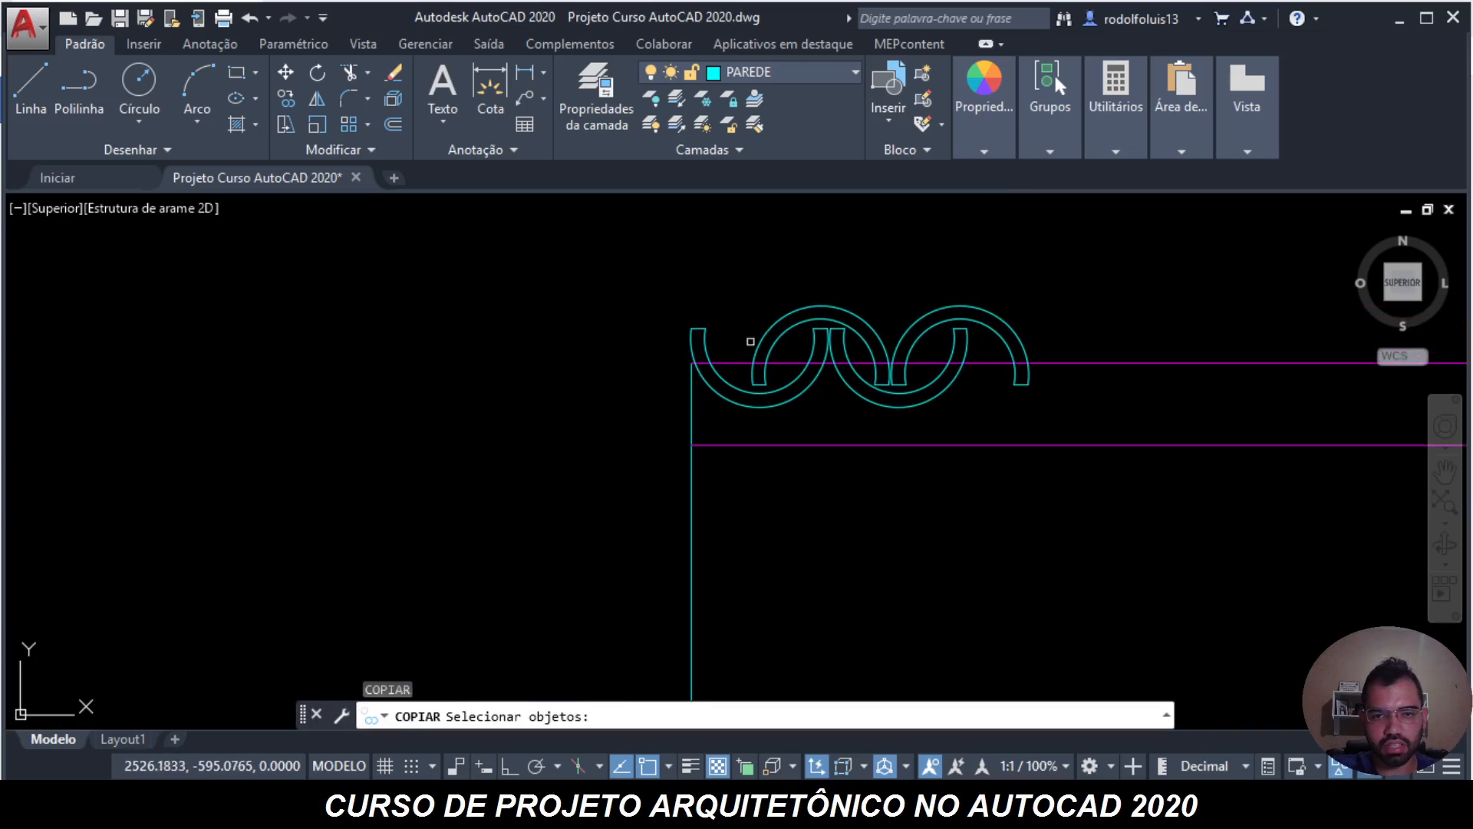
scroll(801, 319, "up", 5)
scroll(796, 329, "down", 3)
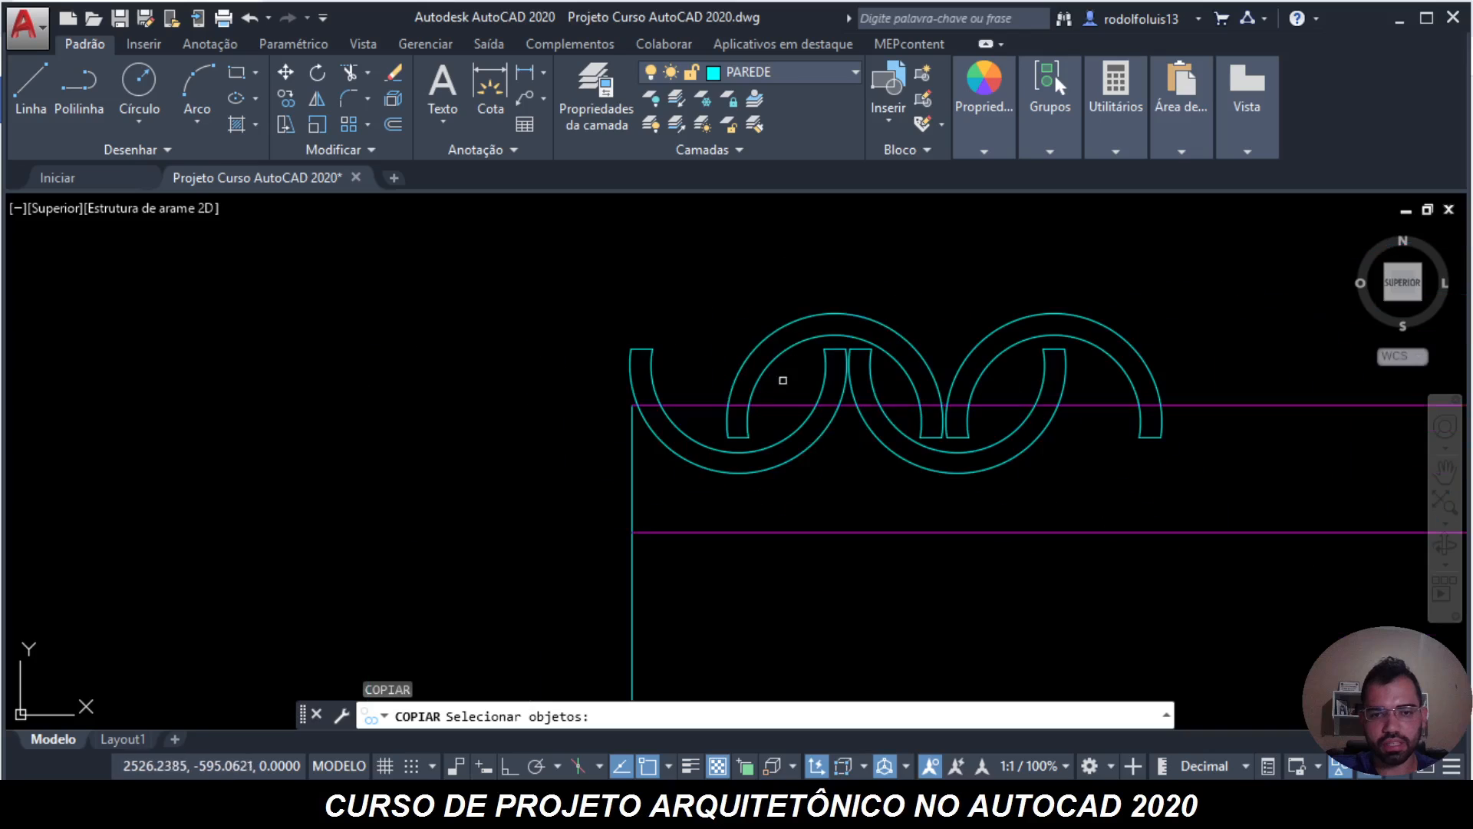
left_click(693, 508)
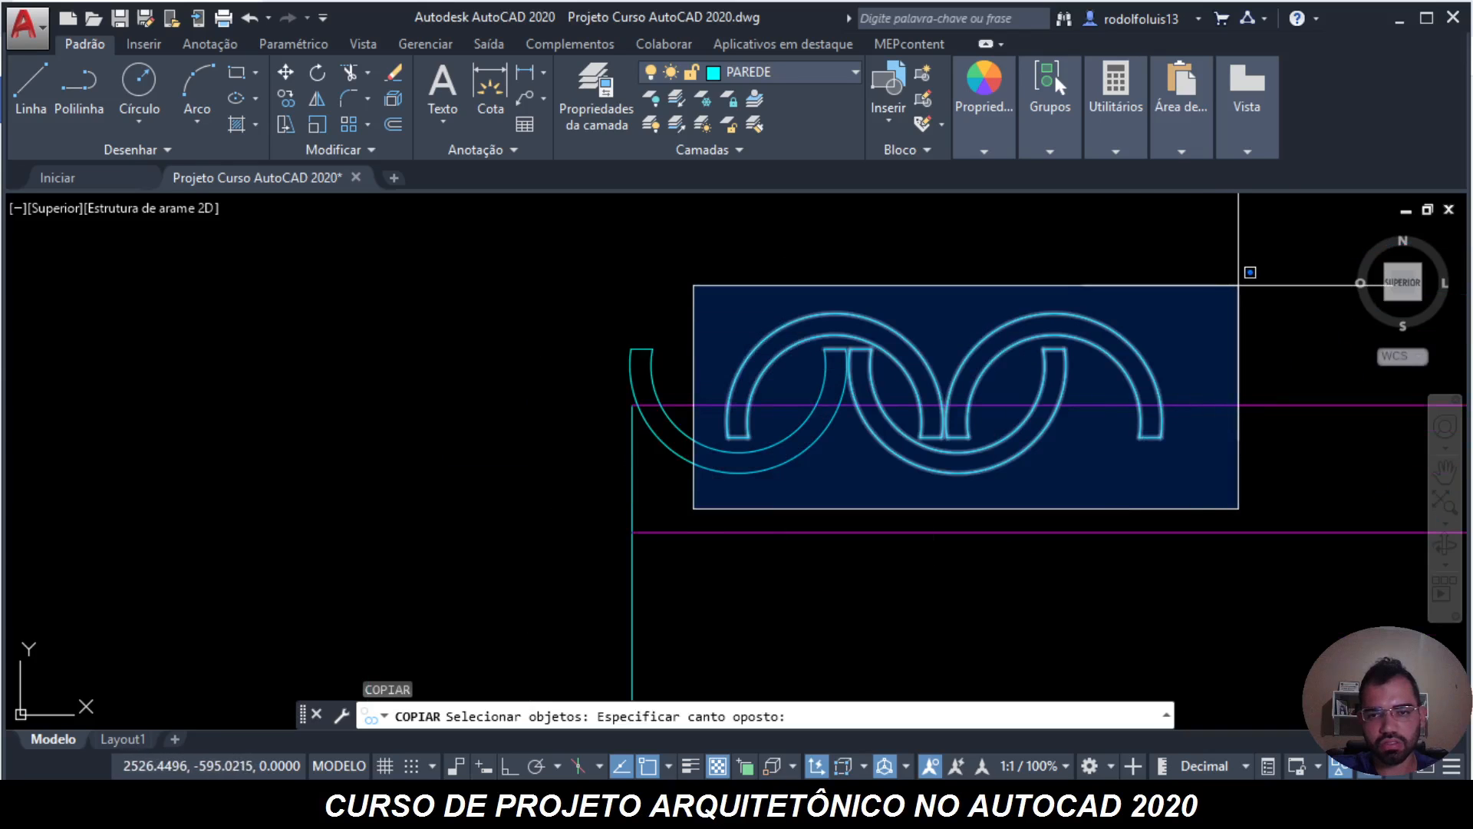
left_click(1239, 285)
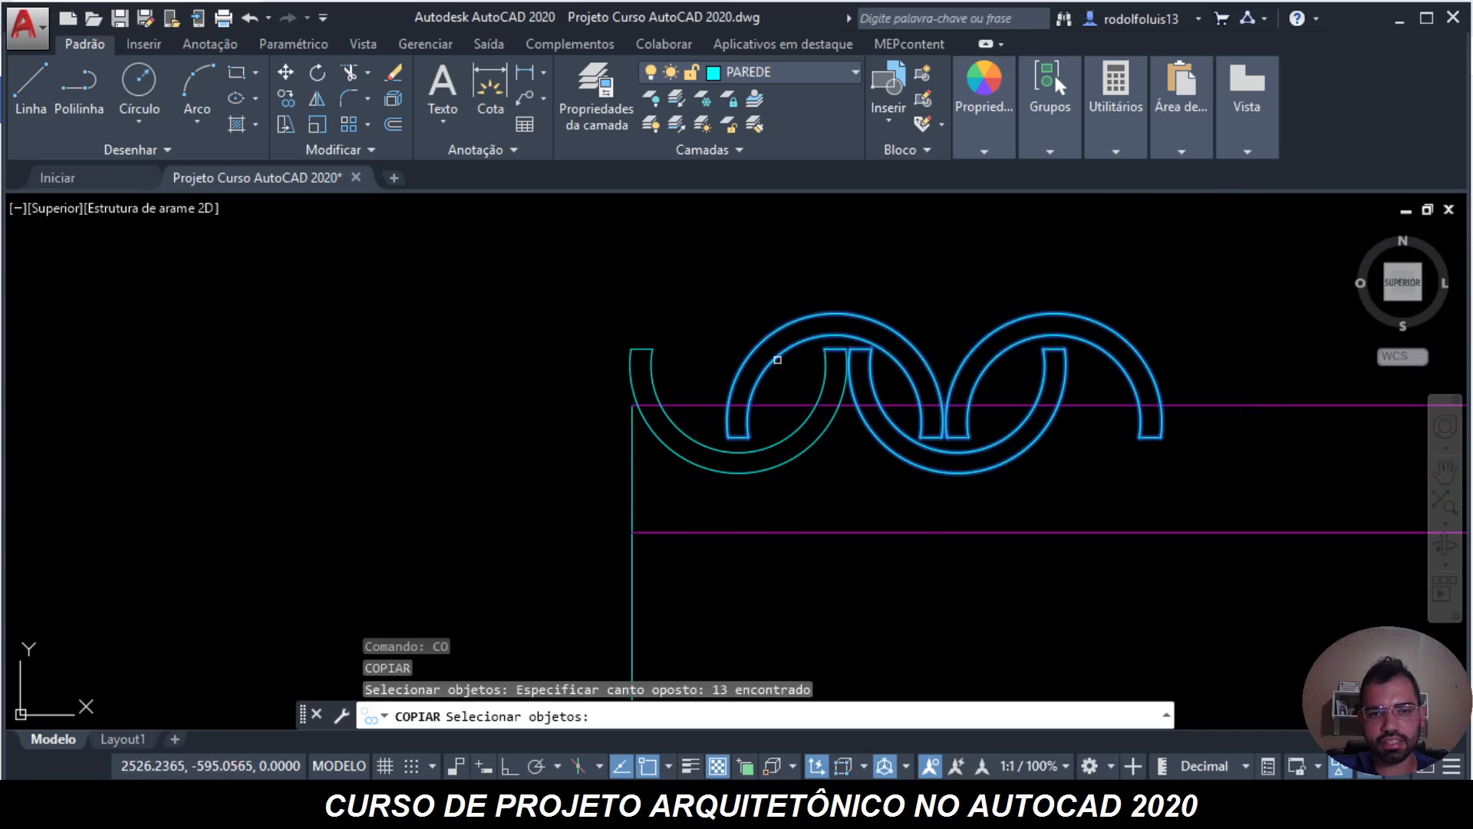
key("Return")
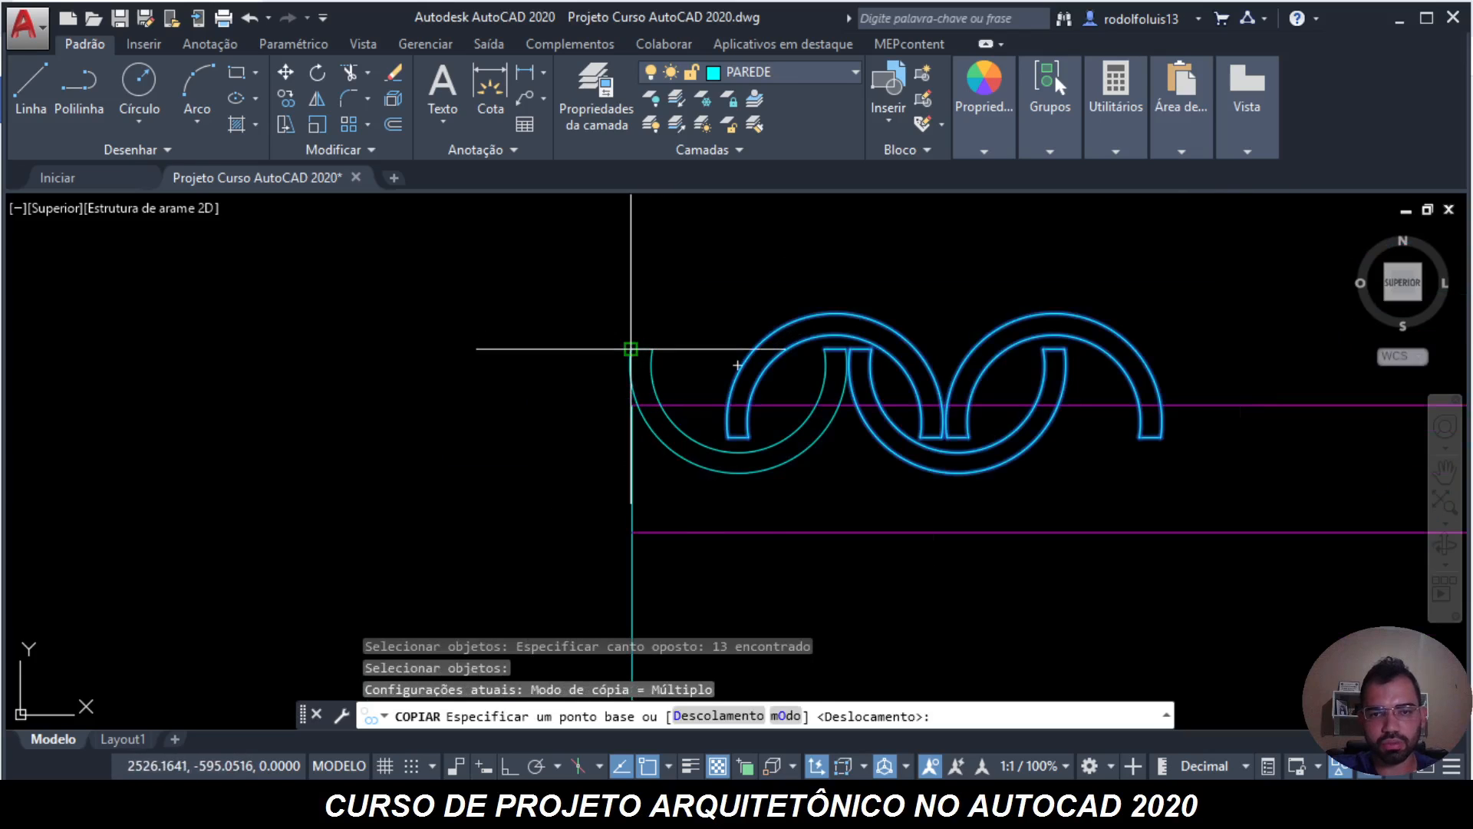
left_click(630, 349)
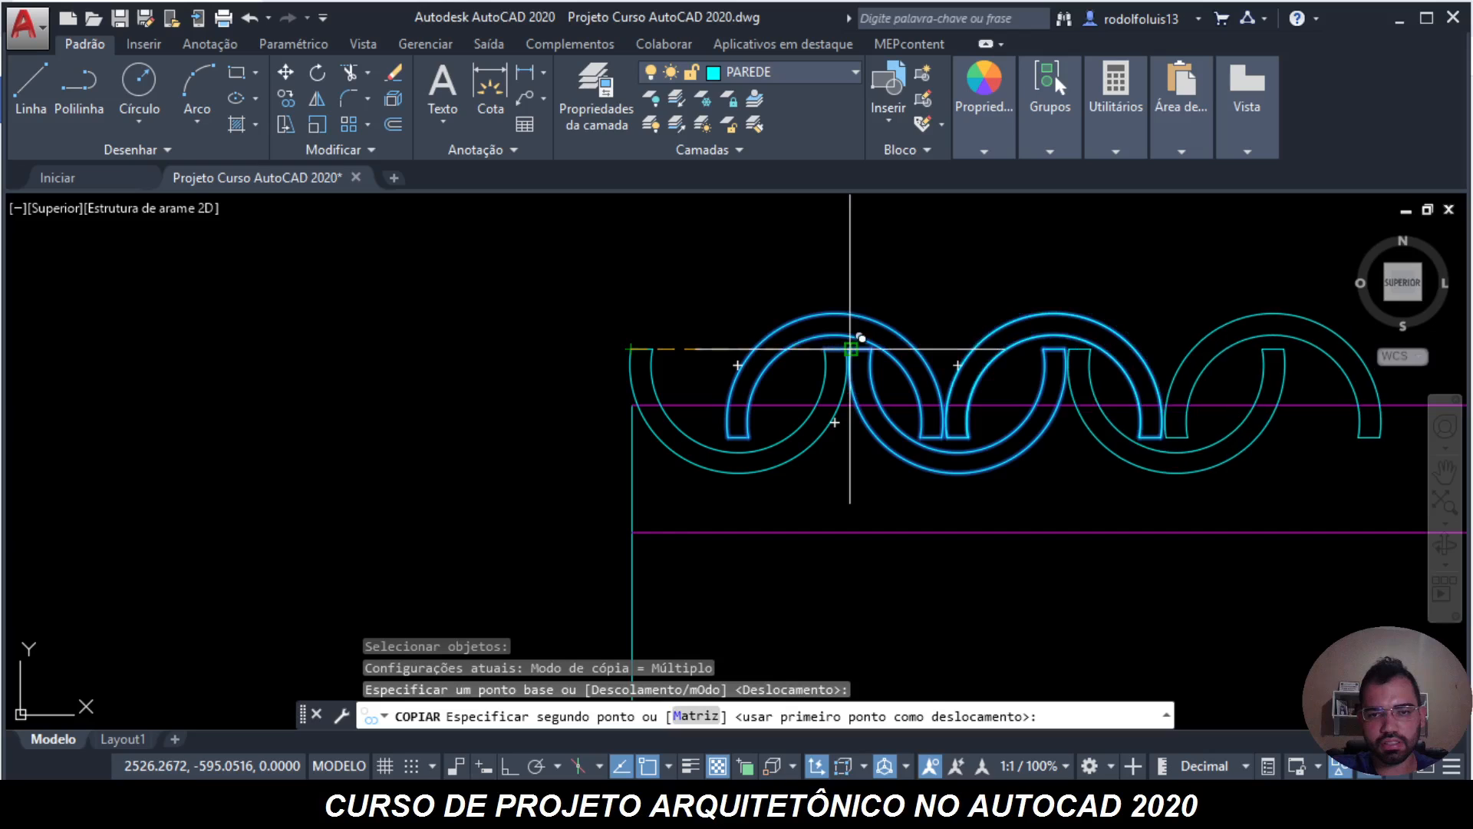
left_click(850, 349)
- Place further copies of the selected tiles along the roof-height line, snapping each to the upper-left corner of the last lower tile
middle_click_drag(1257, 346, 766, 341)
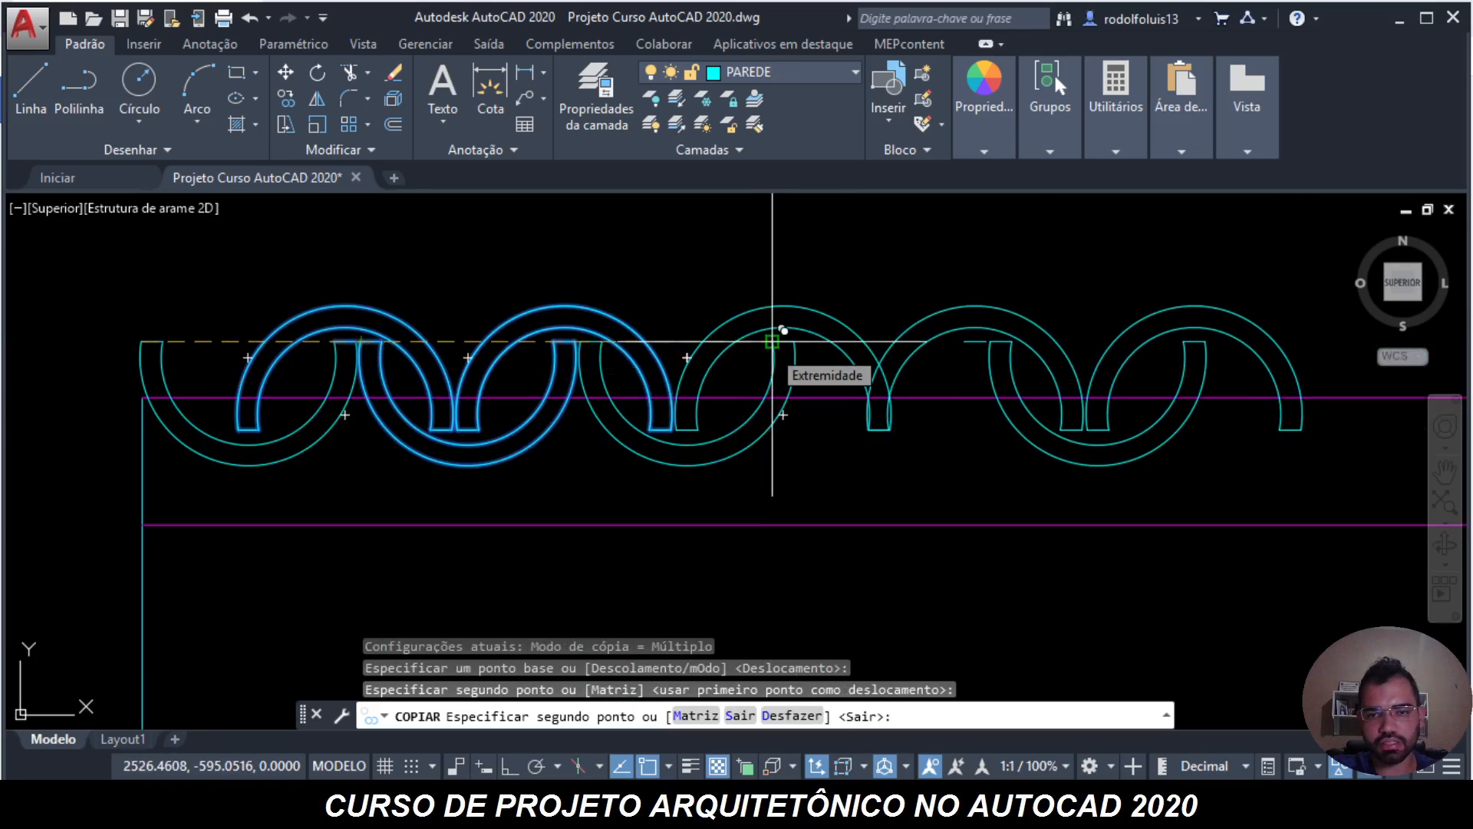
left_click(581, 341)
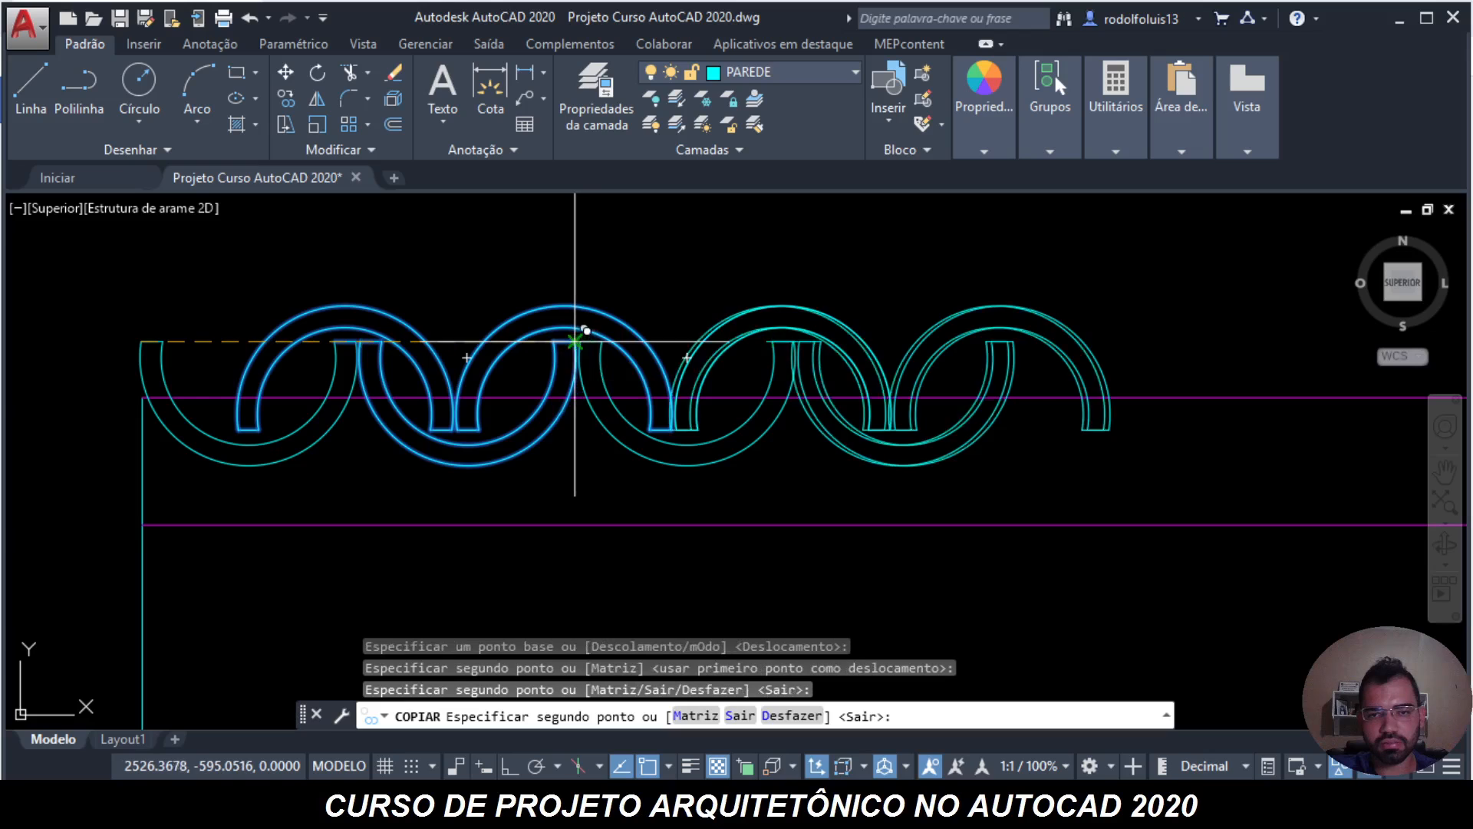
left_click(802, 346)
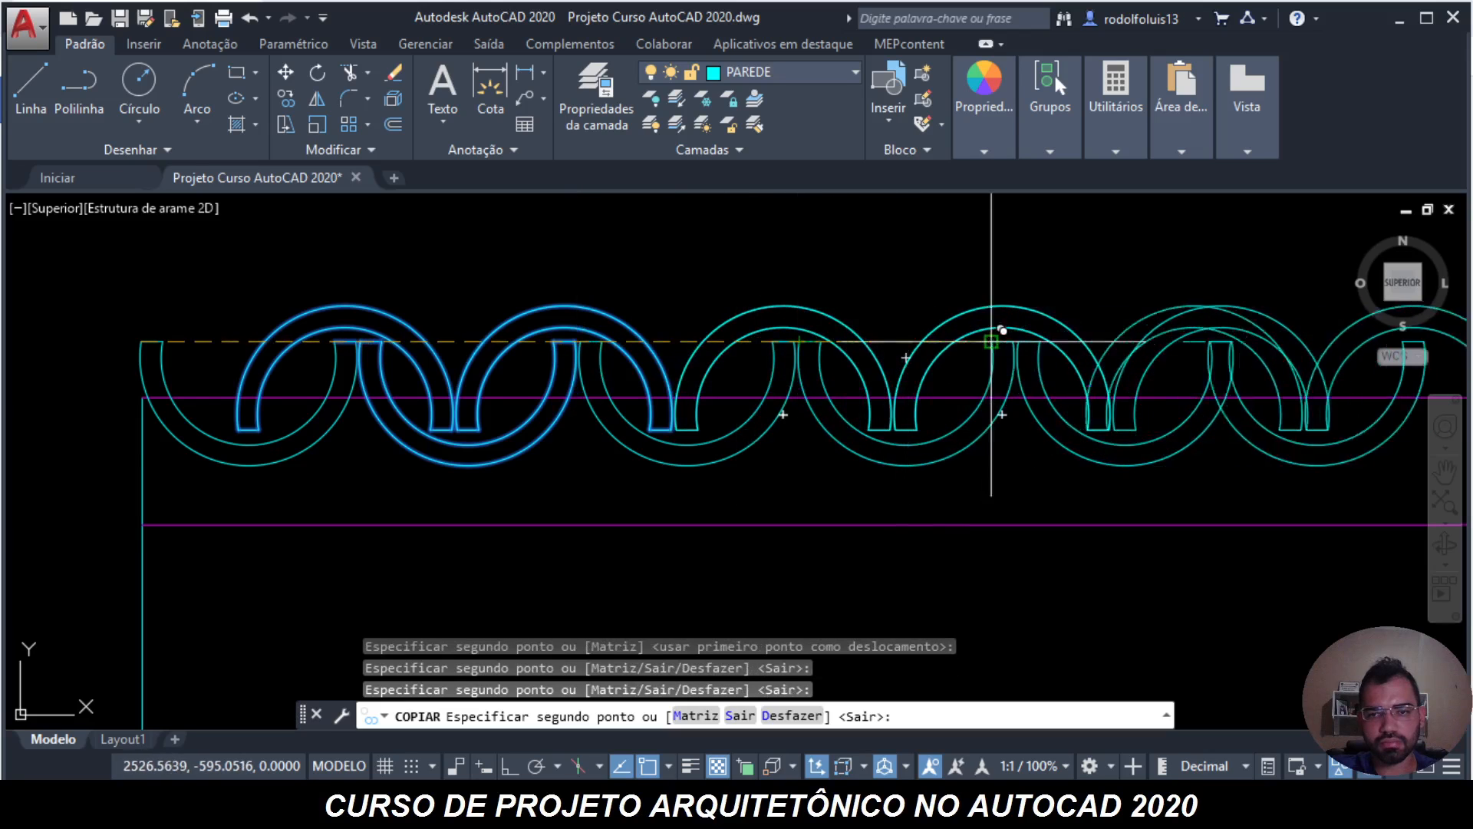
scroll(767, 323, "up", 6)
left_click(718, 224)
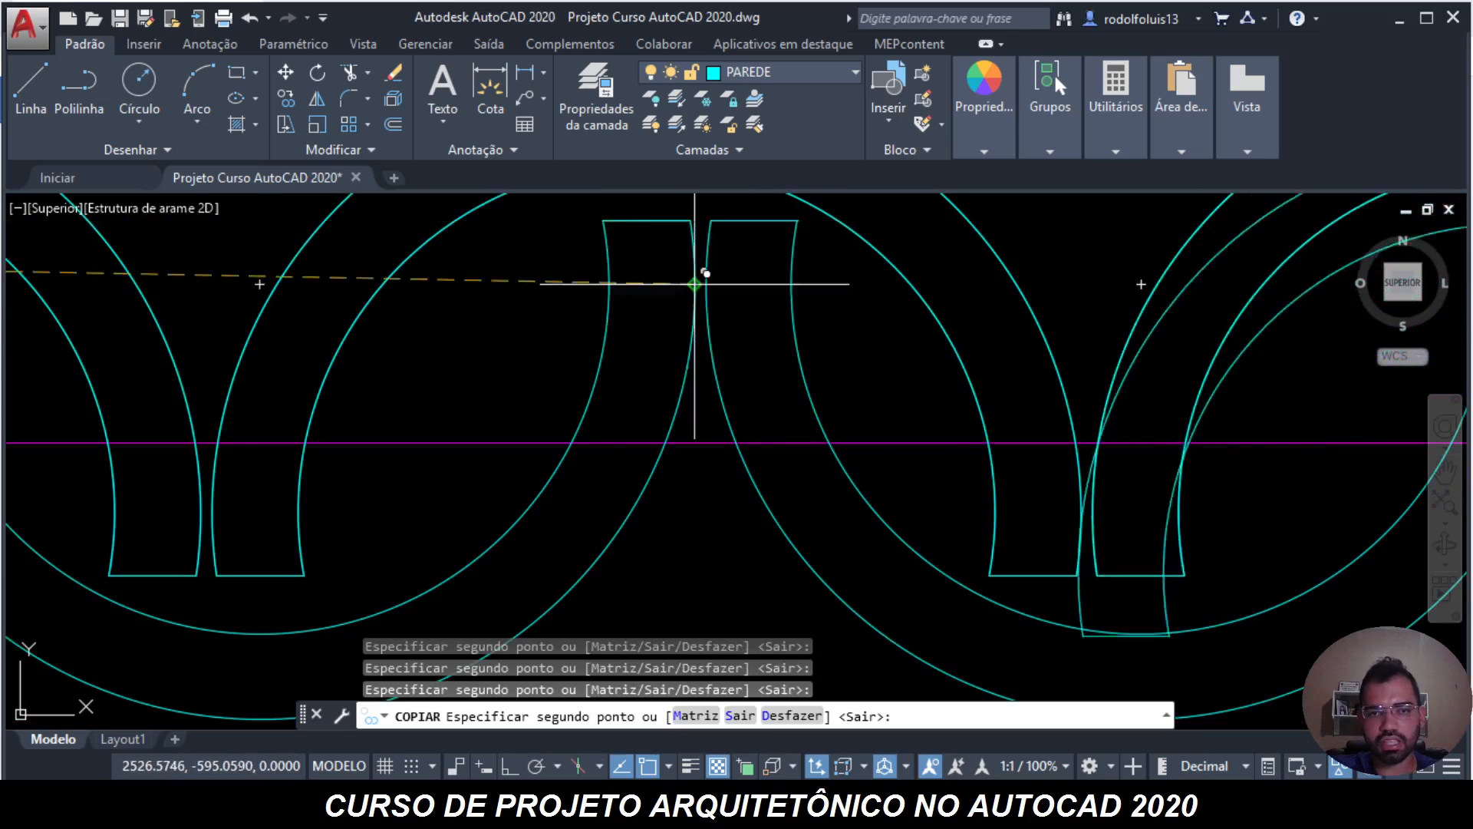
scroll(767, 307, "down", 6)
scroll(987, 274, "up", 6)
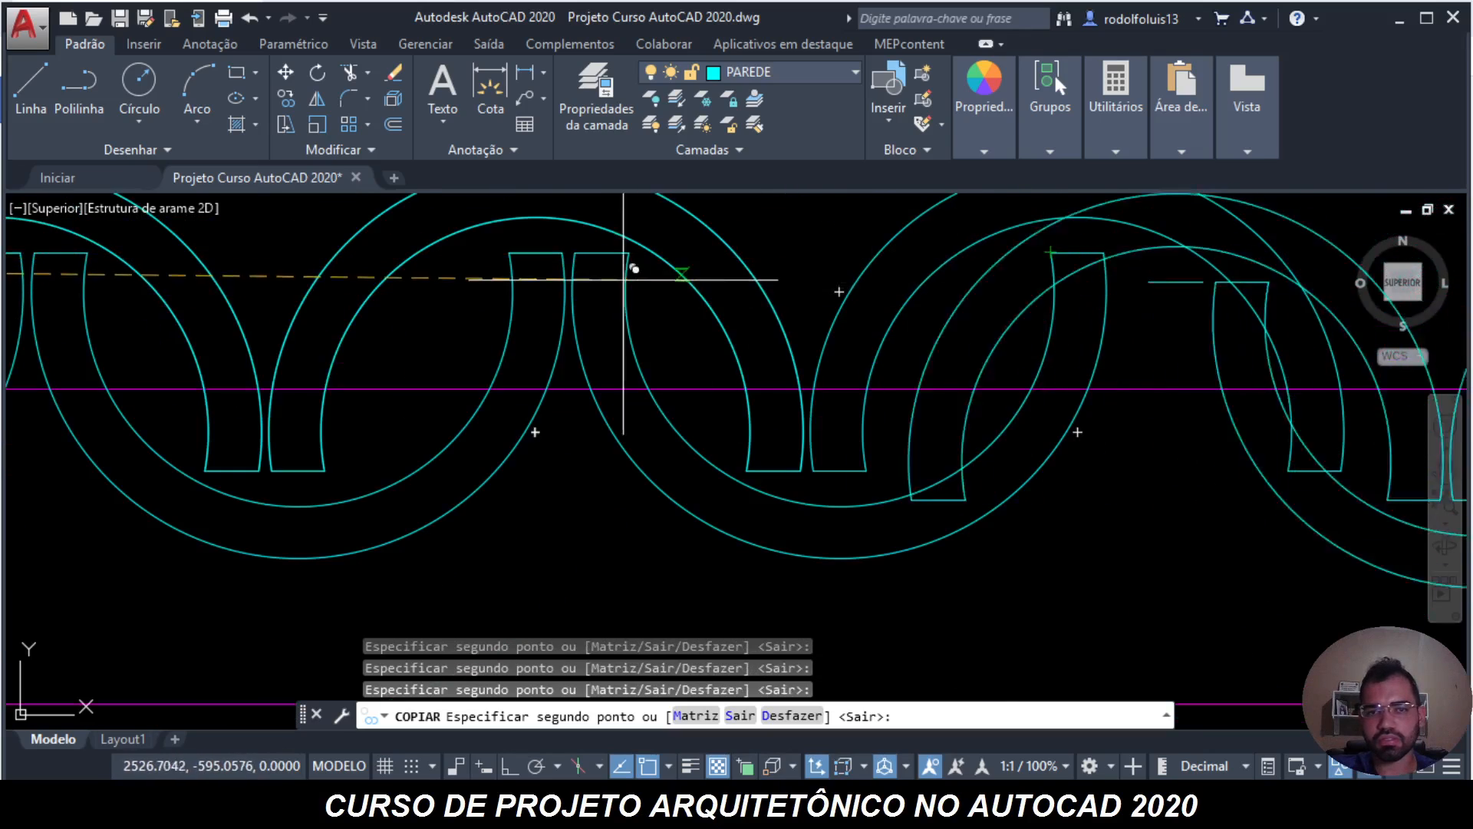
left_click(574, 252)
- Extend the tile row with more copies set end to end from the same base point, and end the copy
scroll(532, 324, "down", 8)
scroll(590, 320, "up", 4)
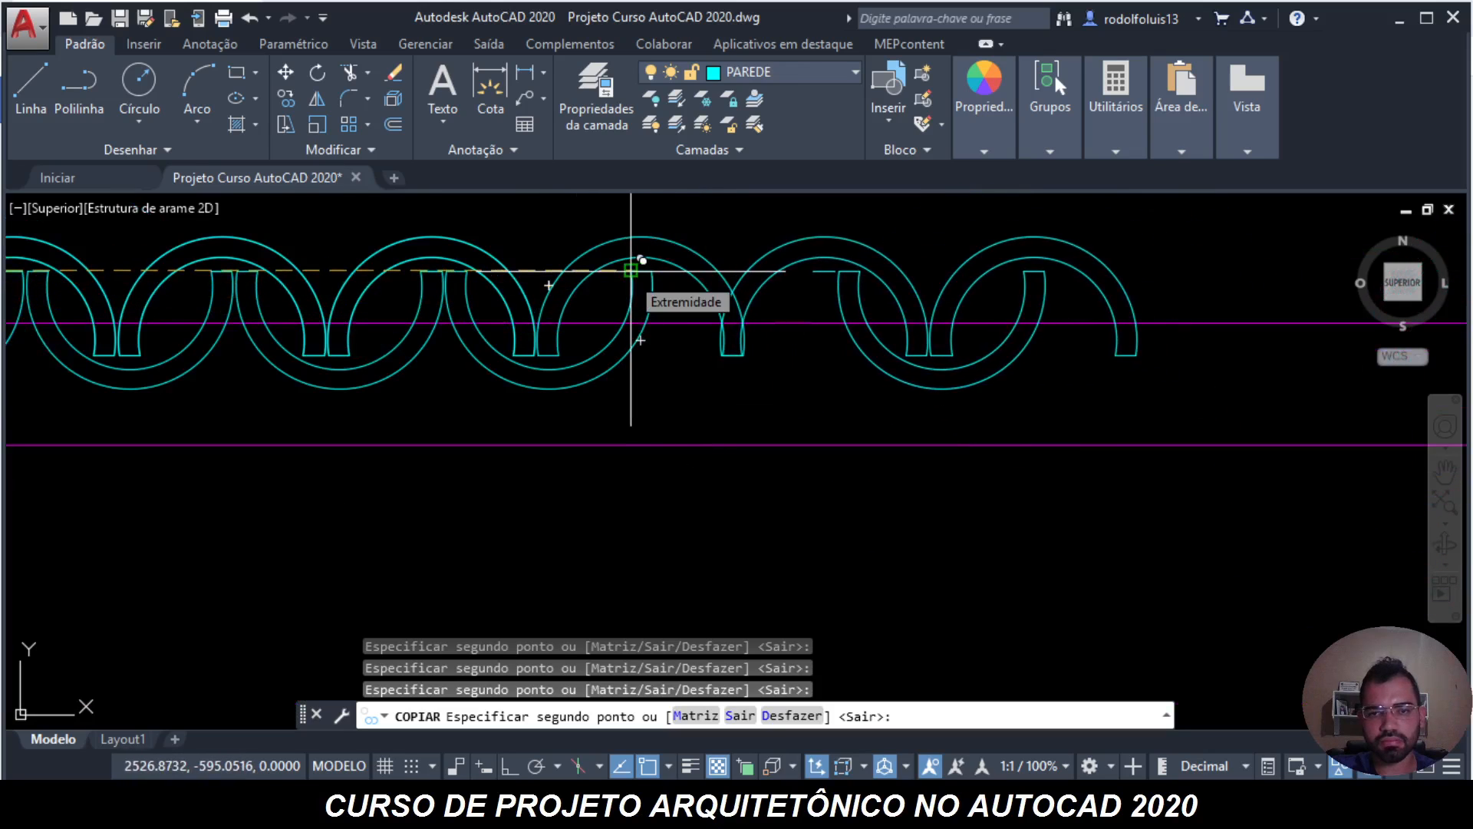
scroll(400, 269, "up", 4)
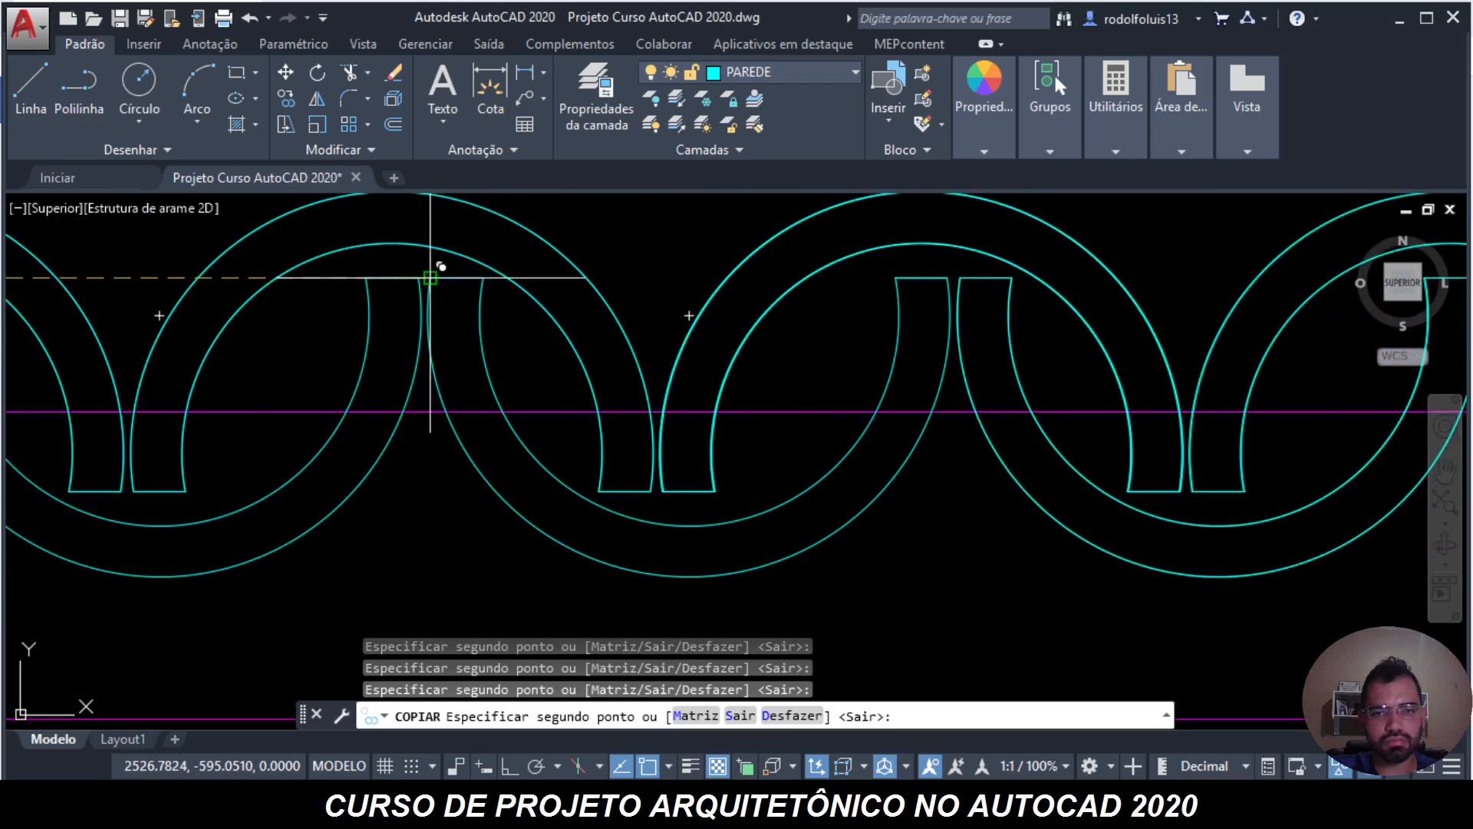
scroll(430, 278, "down", 2)
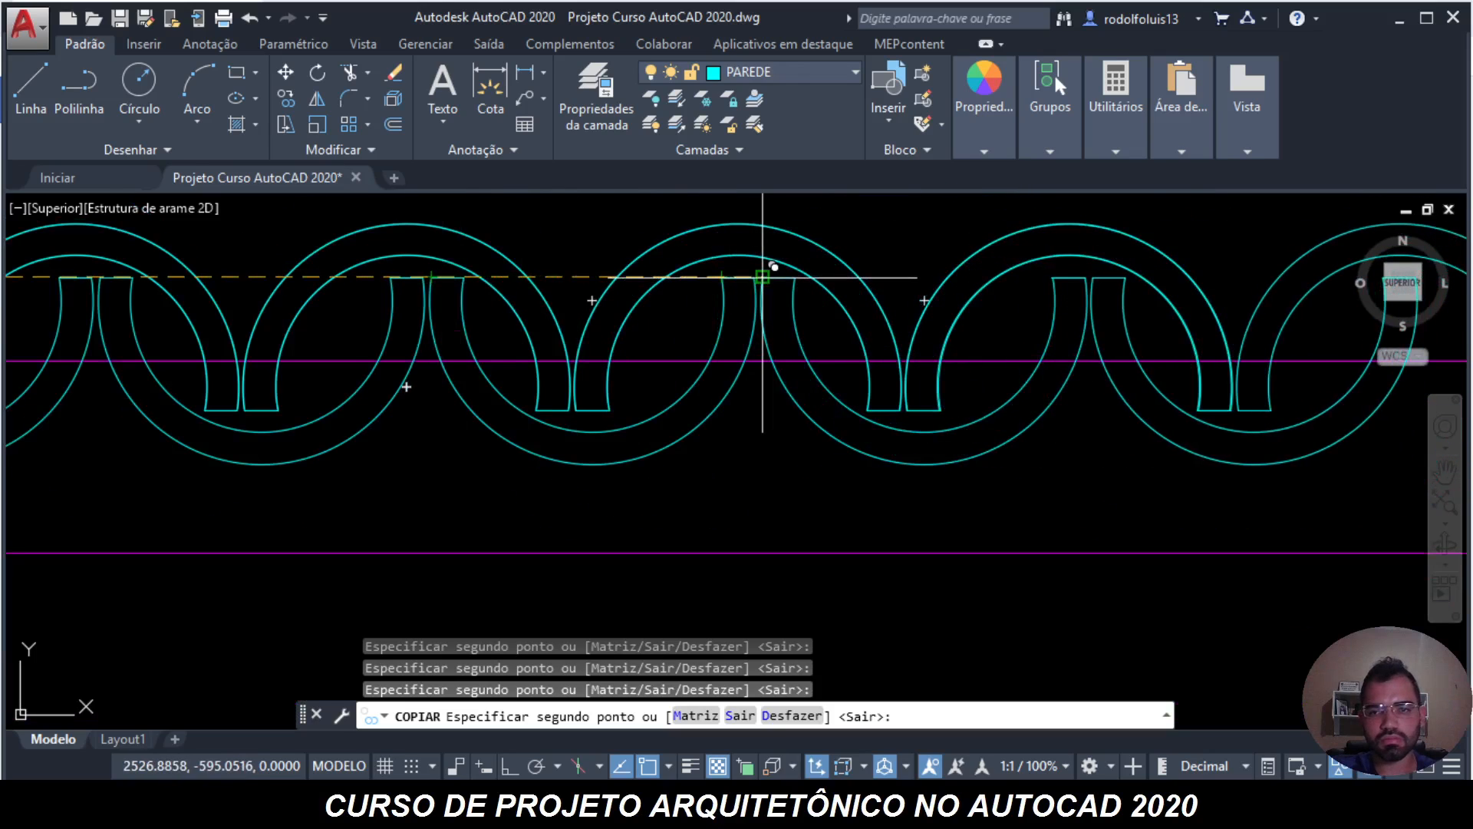
middle_click_drag(1076, 269, 439, 299)
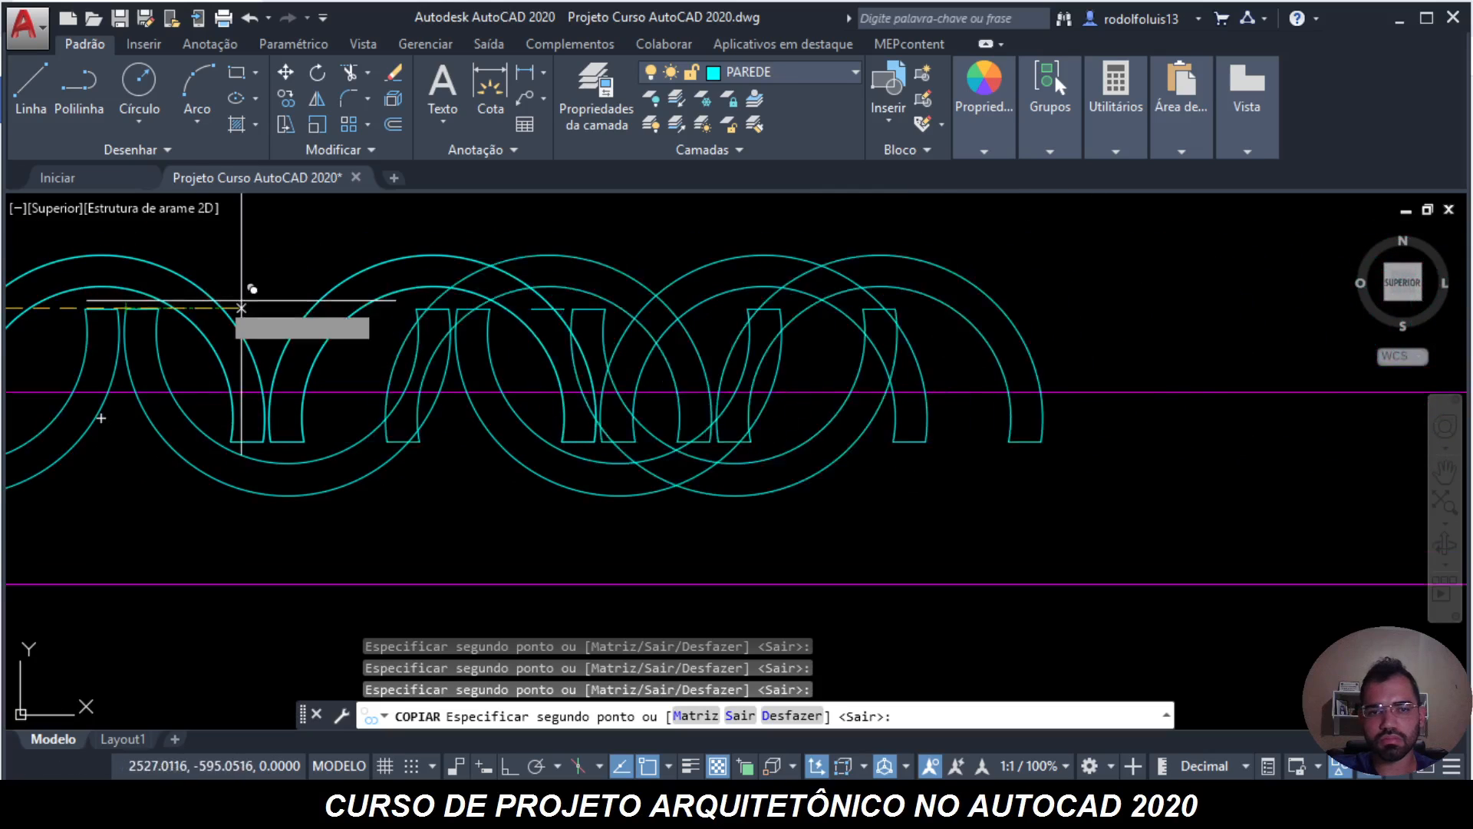
left_click(458, 309)
left_click(787, 308)
middle_click_drag(795, 304, 489, 306)
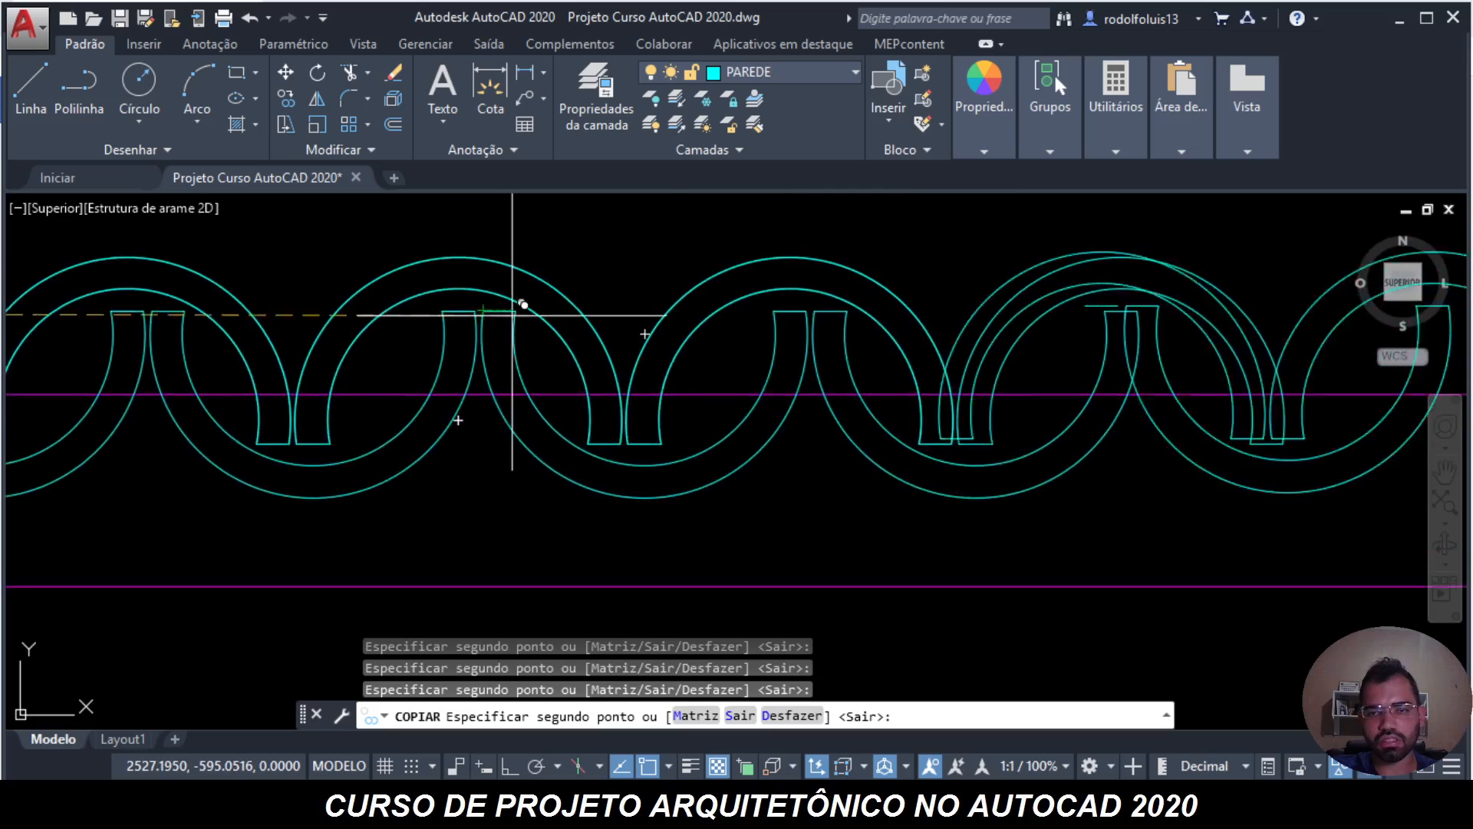
scroll(512, 307, "down", 5)
scroll(757, 368, "up", 3)
key("Escape")
key("Escape")
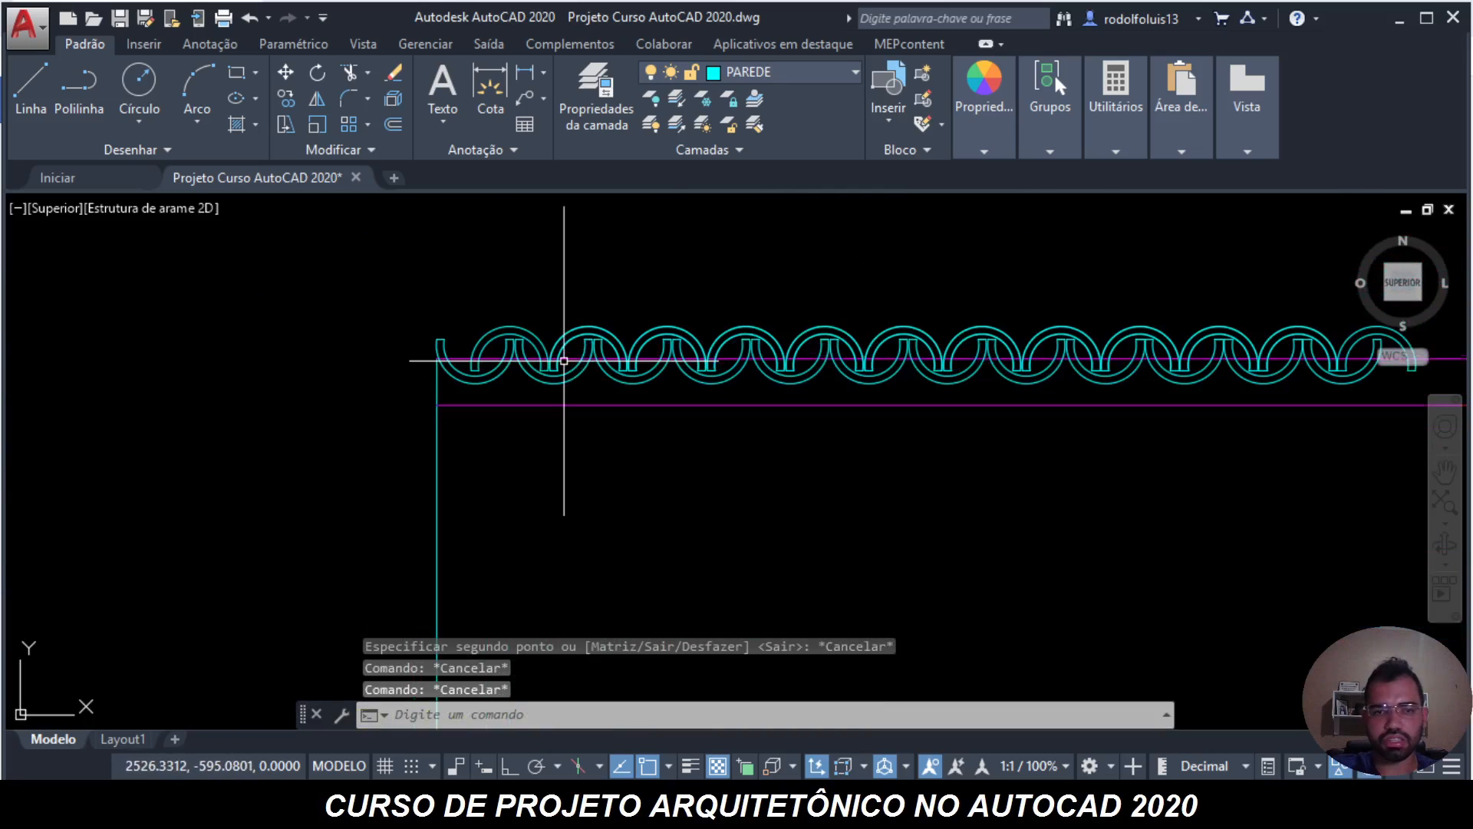
- Copy the whole tile row except the first lower tile, from that tile's upper-left corner to the last lower tile's upper-left corner
type("ci")
type("o")
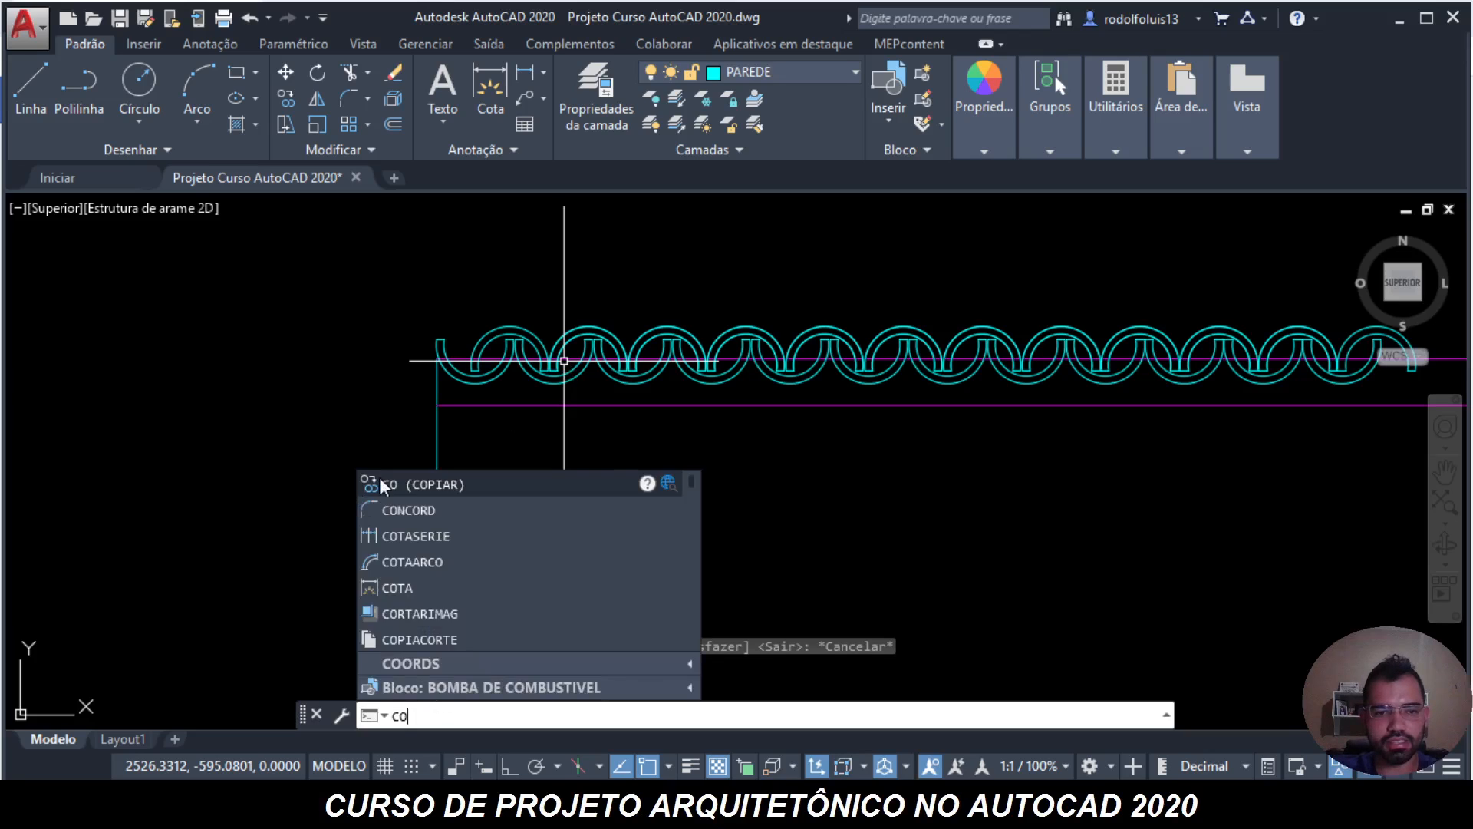
key("Return")
left_click(322, 484)
scroll(326, 481, "down", 2)
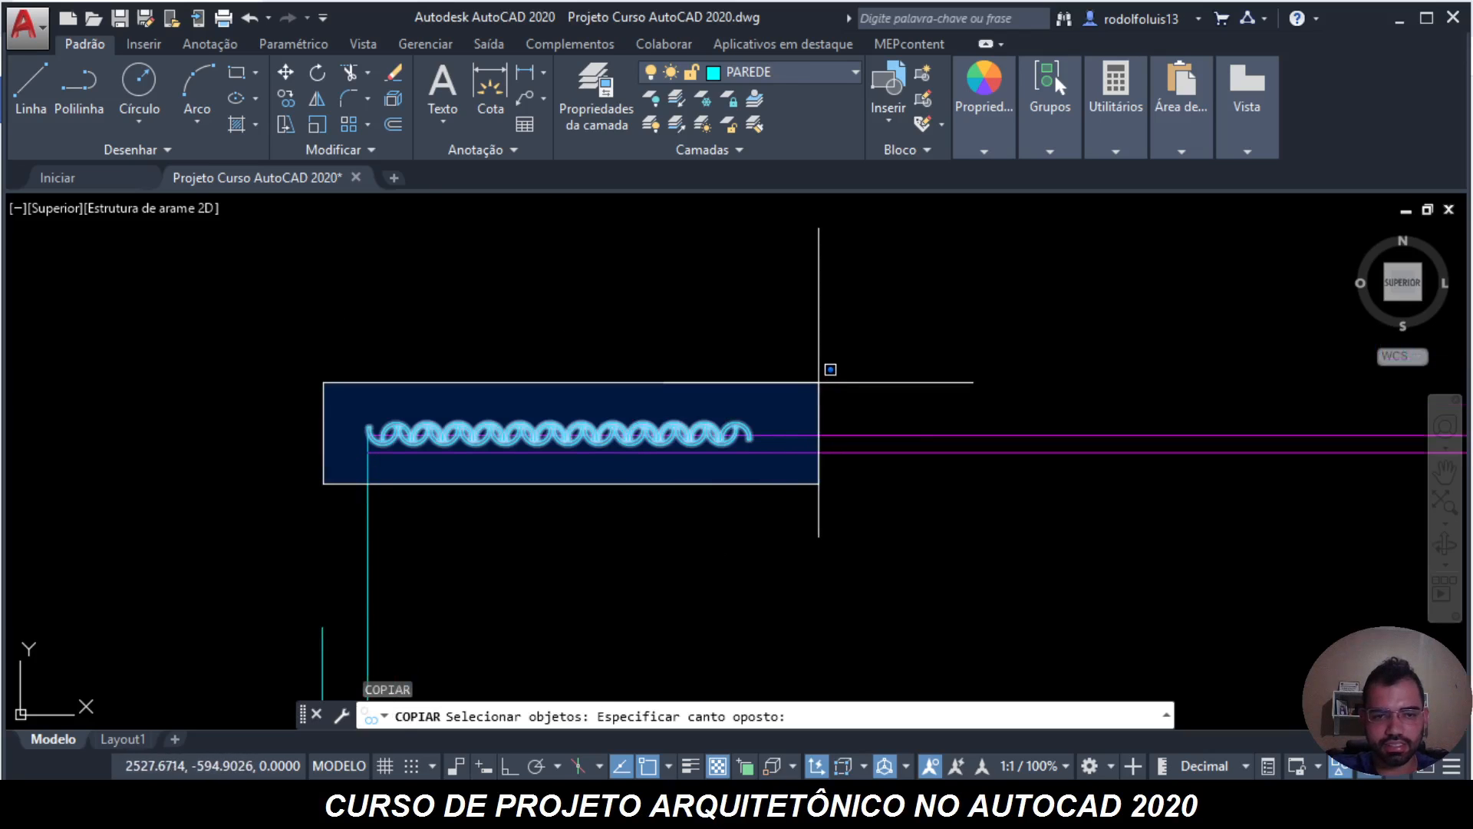
left_click(818, 380)
scroll(338, 450, "up", 7)
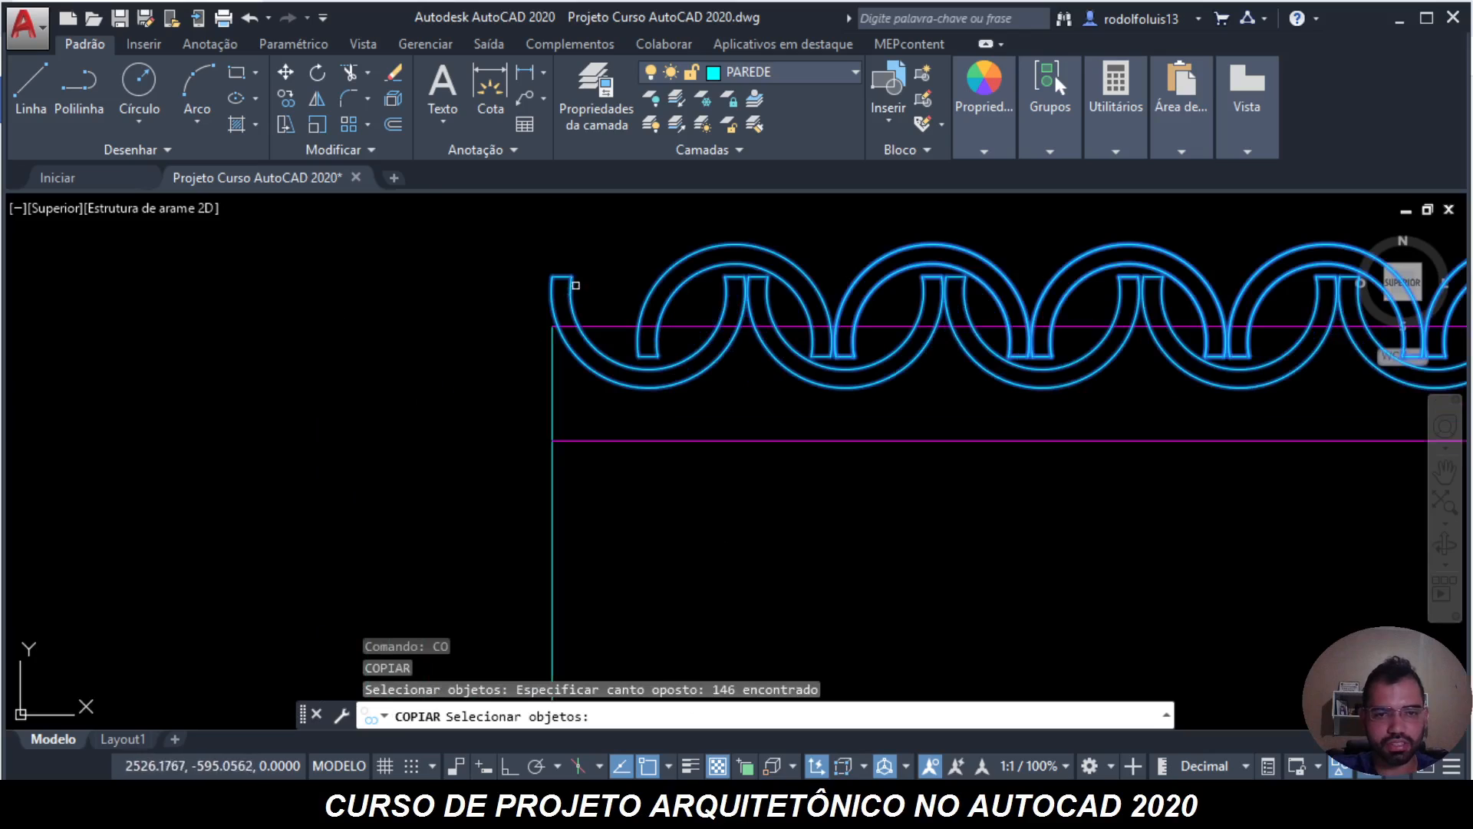
left_click(519, 302, "shift")
scroll(619, 335, "up", 2)
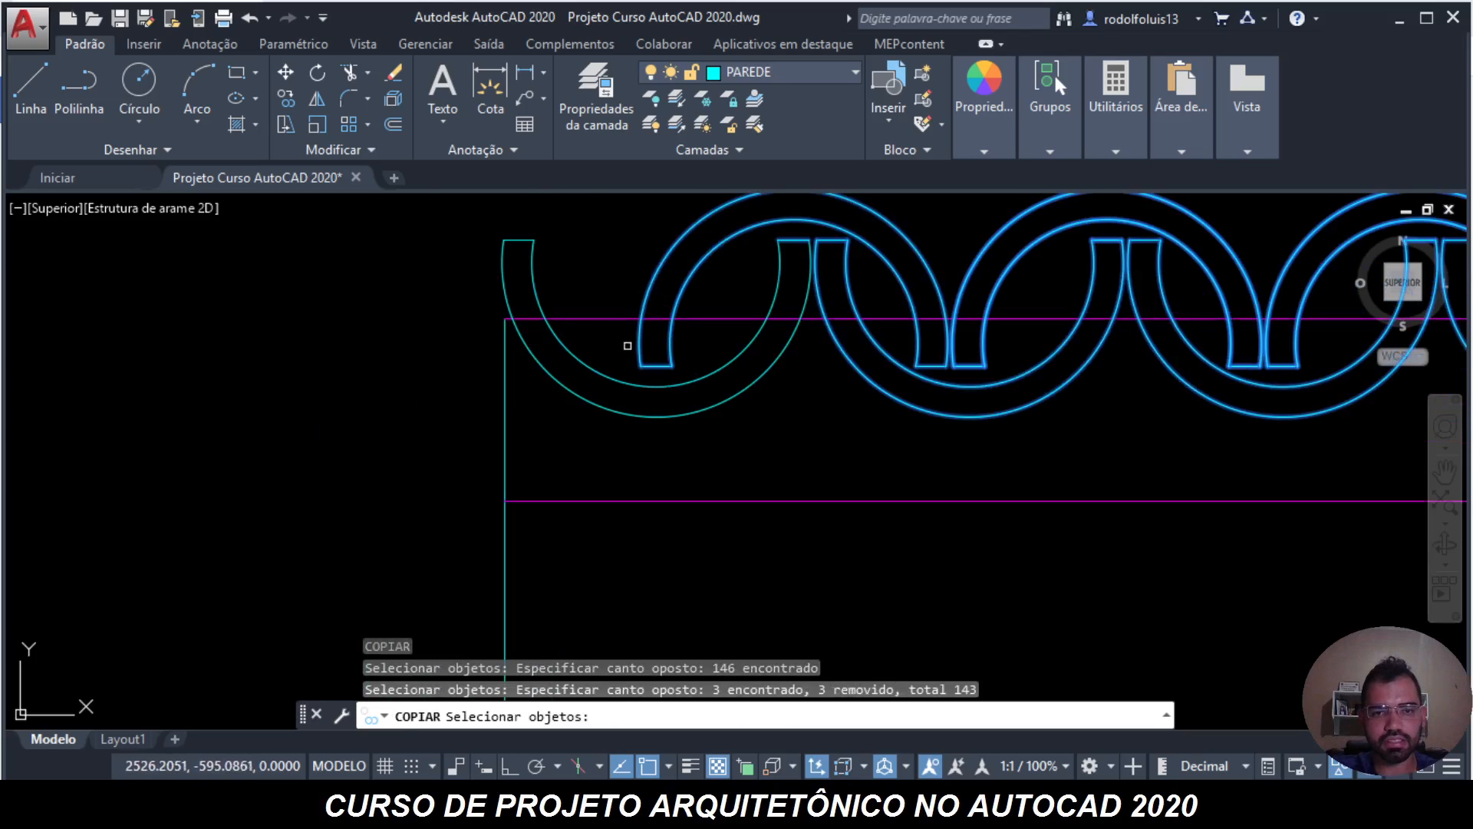
key("Return")
scroll(604, 362, "down", 2)
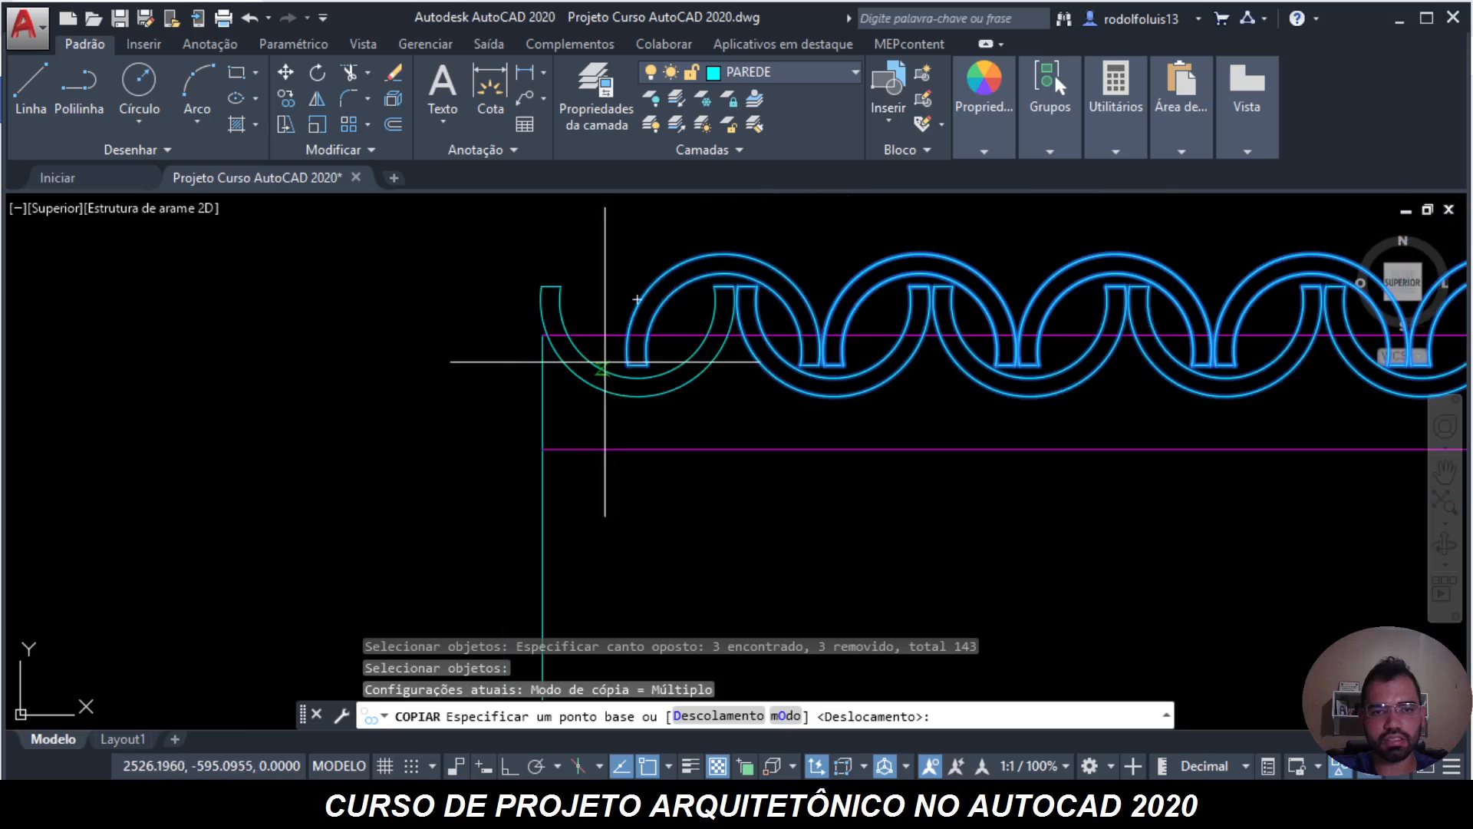
left_click(537, 278)
scroll(542, 290, "down", 3)
scroll(944, 289, "up", 2)
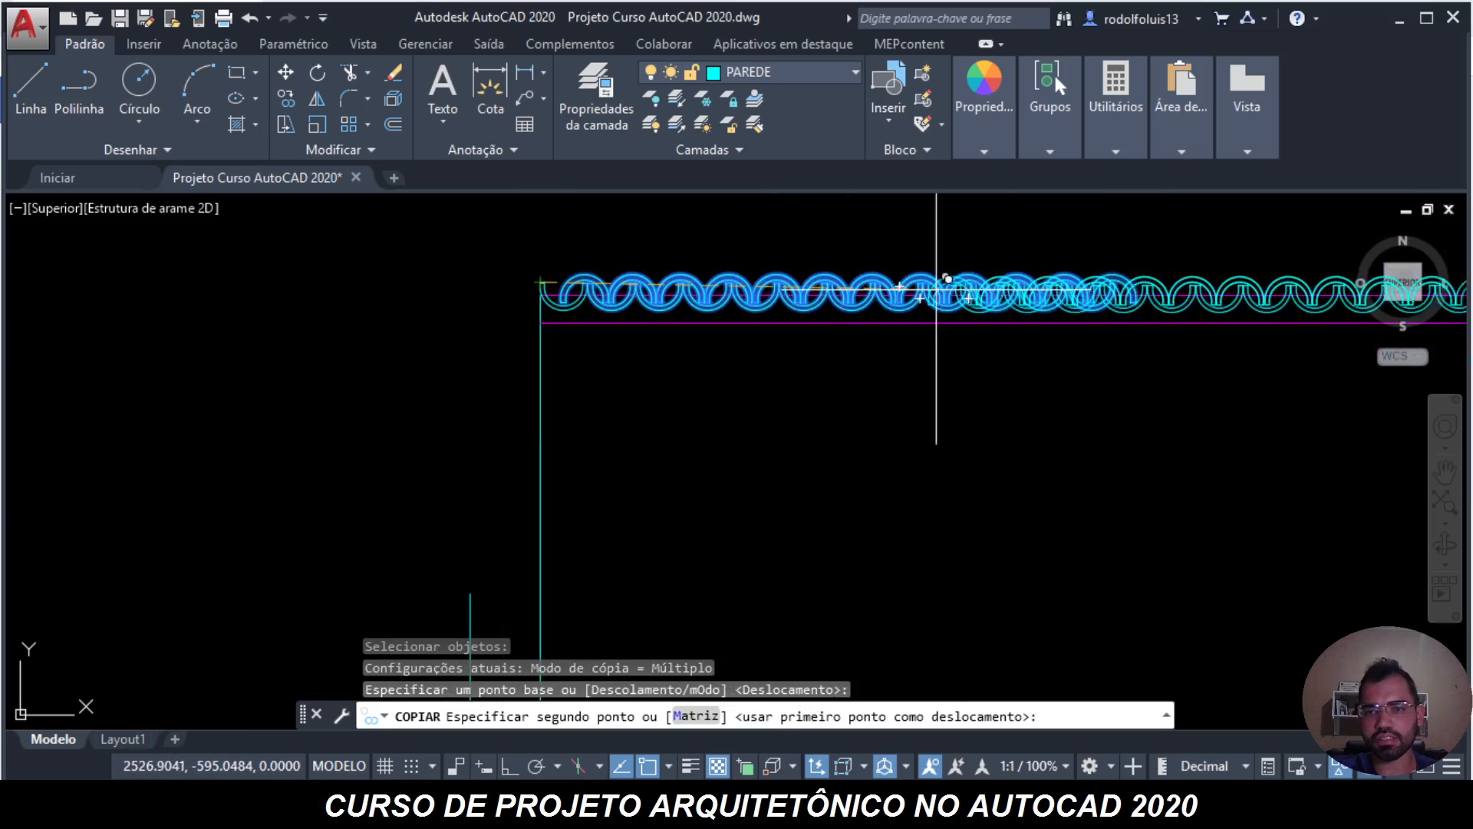
scroll(1111, 277, "up", 2)
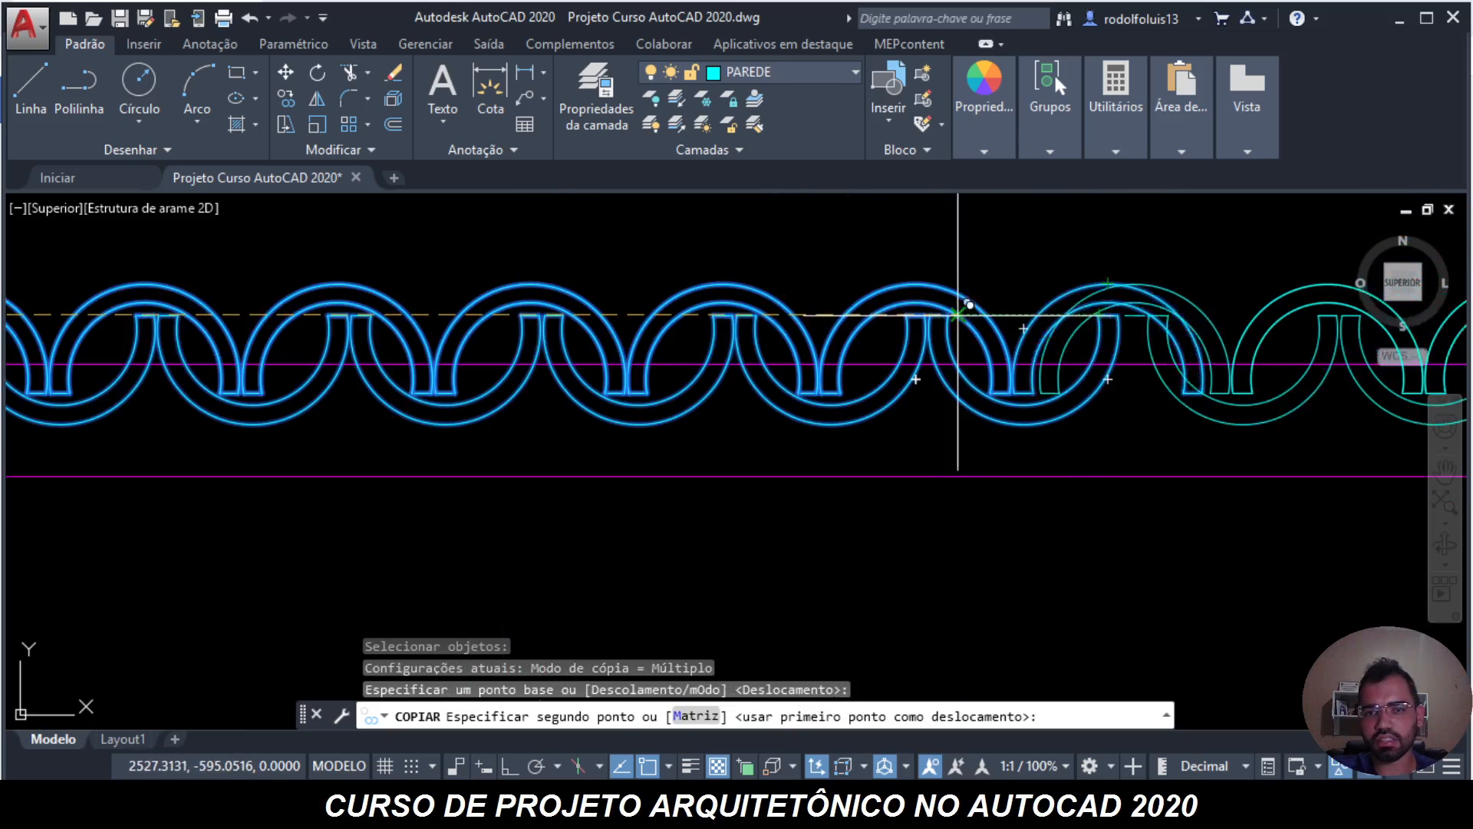
left_click(930, 314)
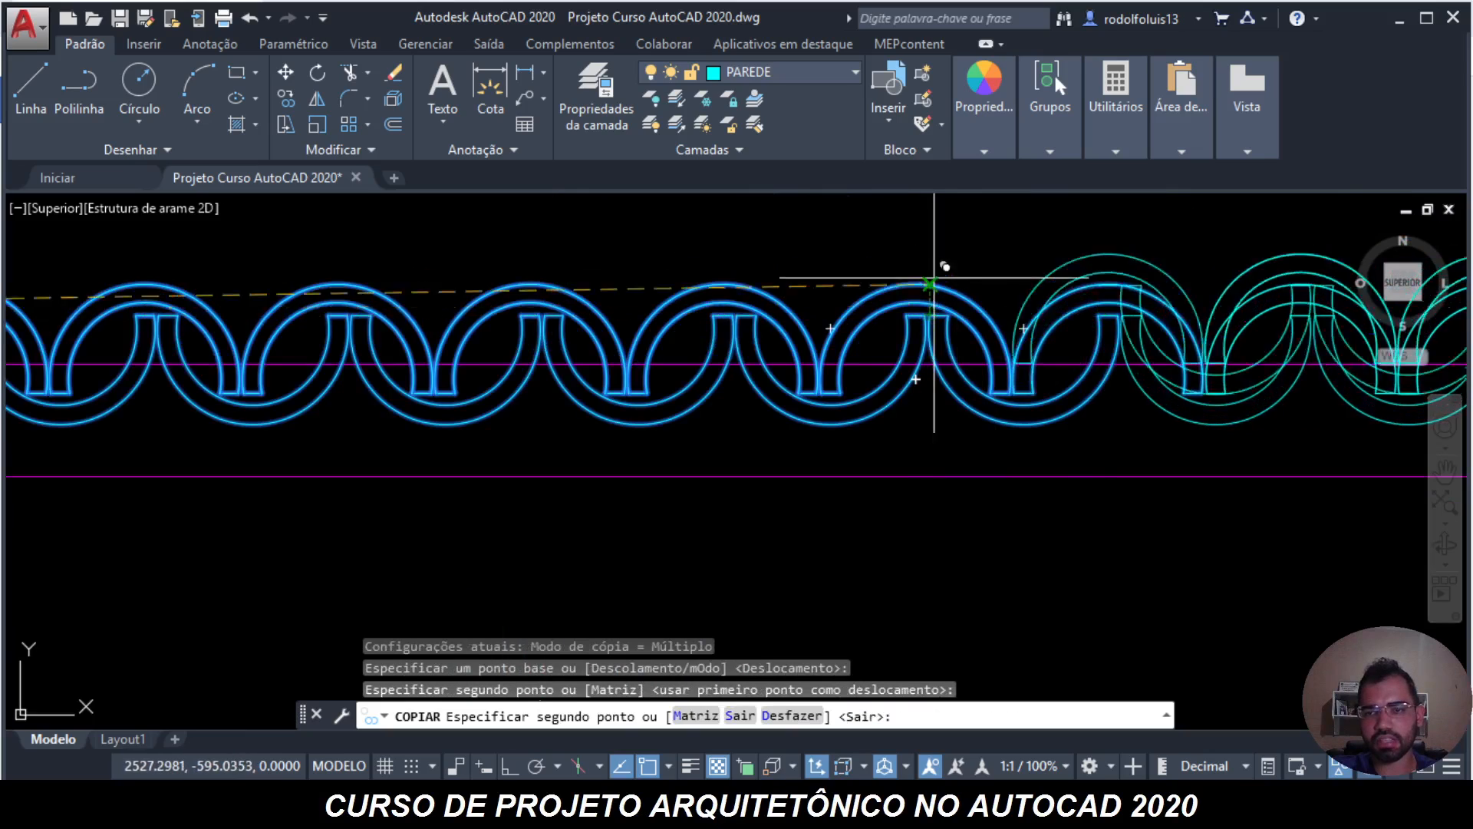
- Place three more copies of the long tile row along the roof line, each starting at the last lower tile's upper-left corner
scroll(941, 264, "down", 4)
middle_click_drag(454, 290, 743, 315)
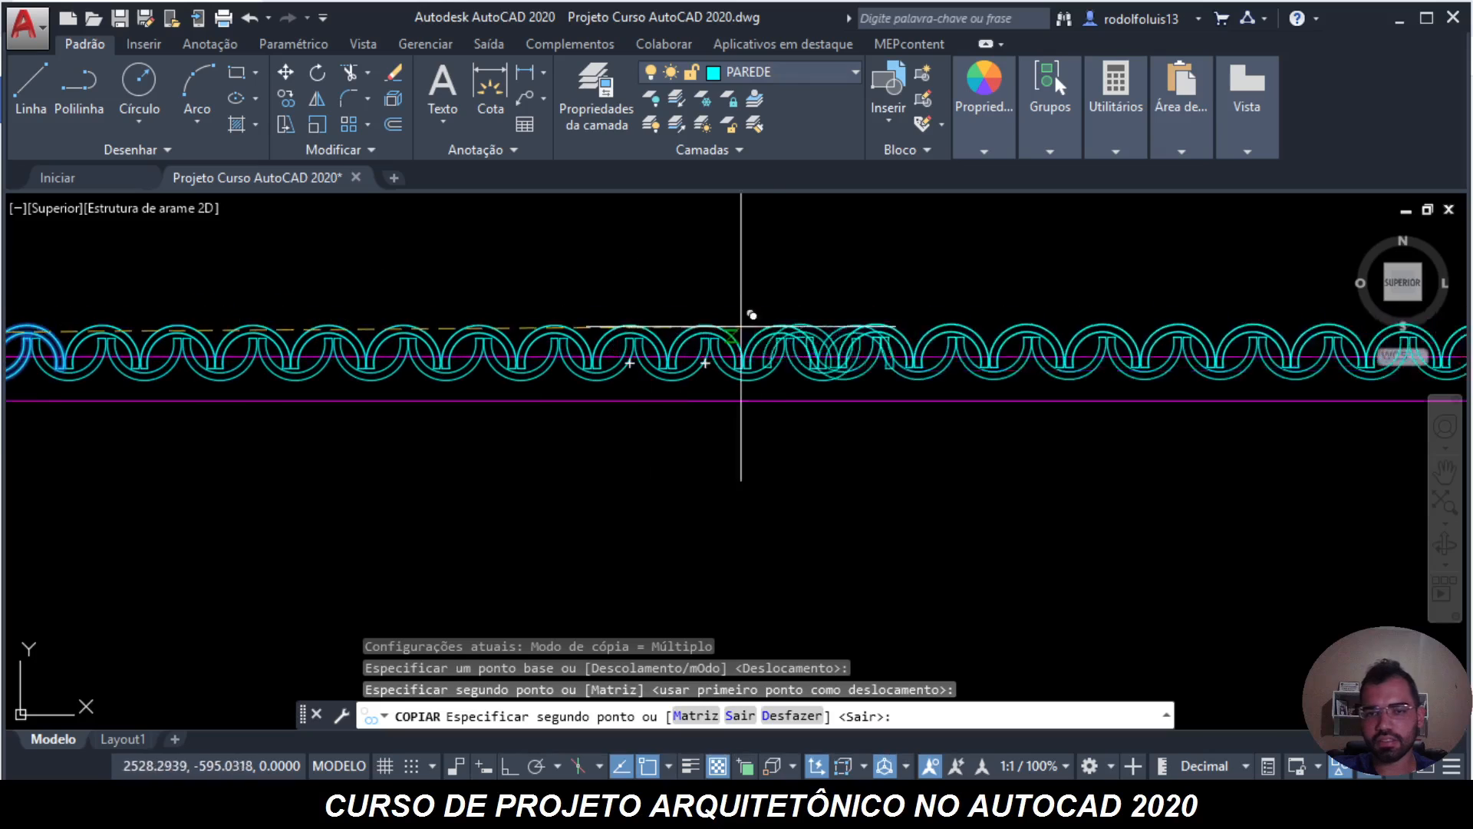
scroll(822, 339, "up", 4)
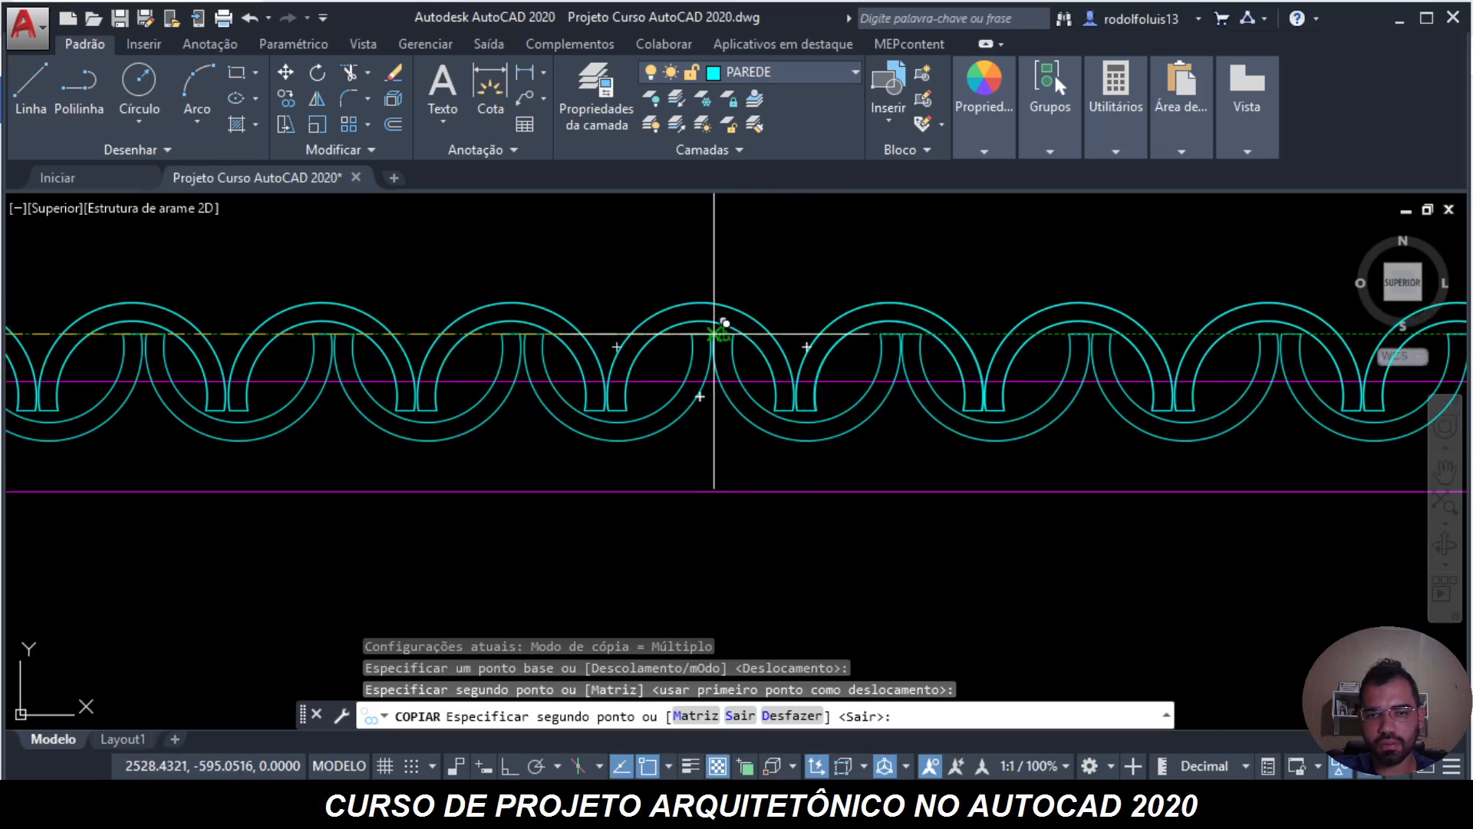
scroll(714, 334, "up", 6)
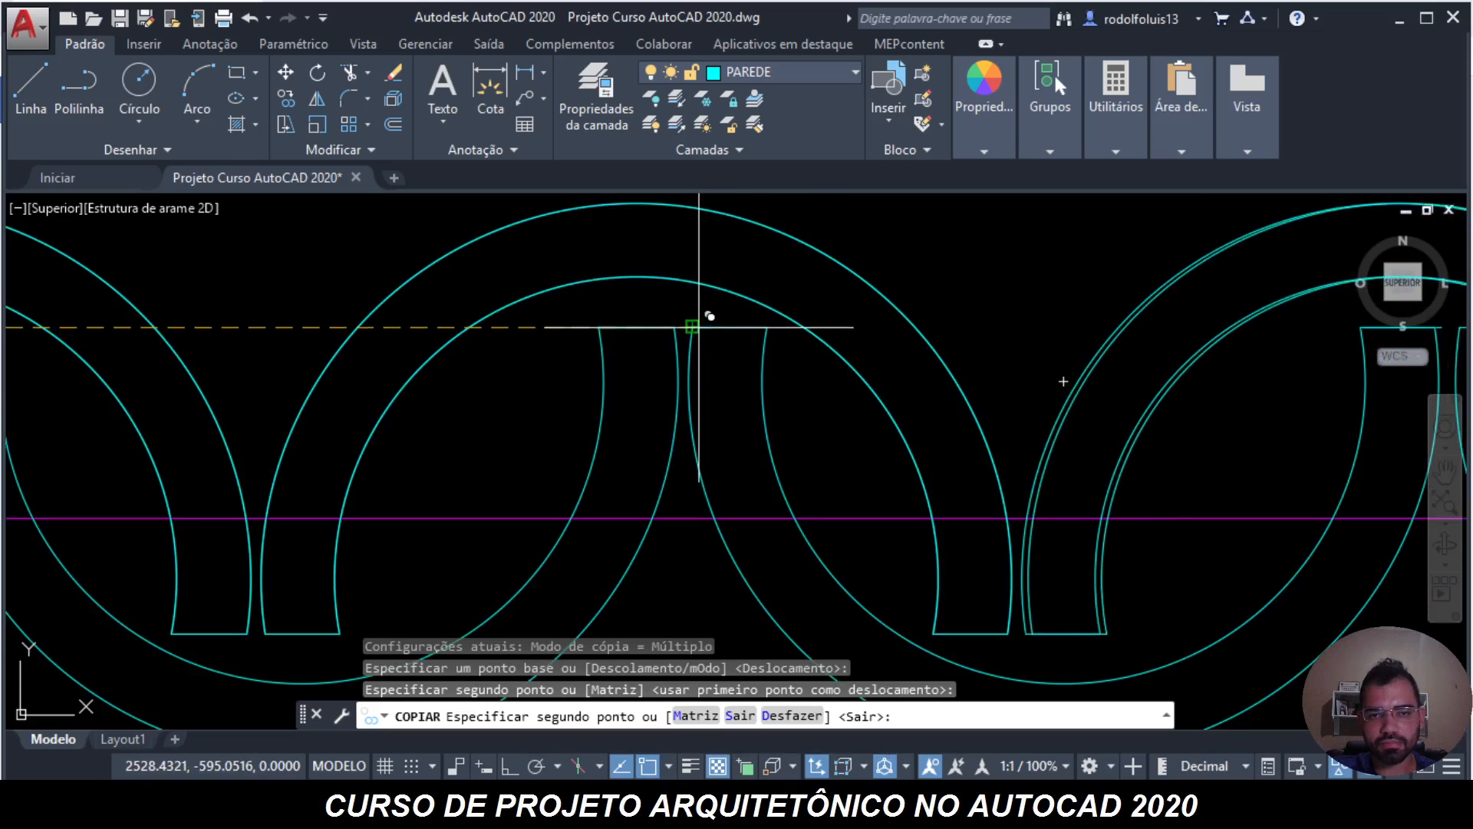
left_click(692, 327)
scroll(695, 327, "down", 5)
middle_click_drag(924, 315, 72, 378)
scroll(652, 399, "up", 5)
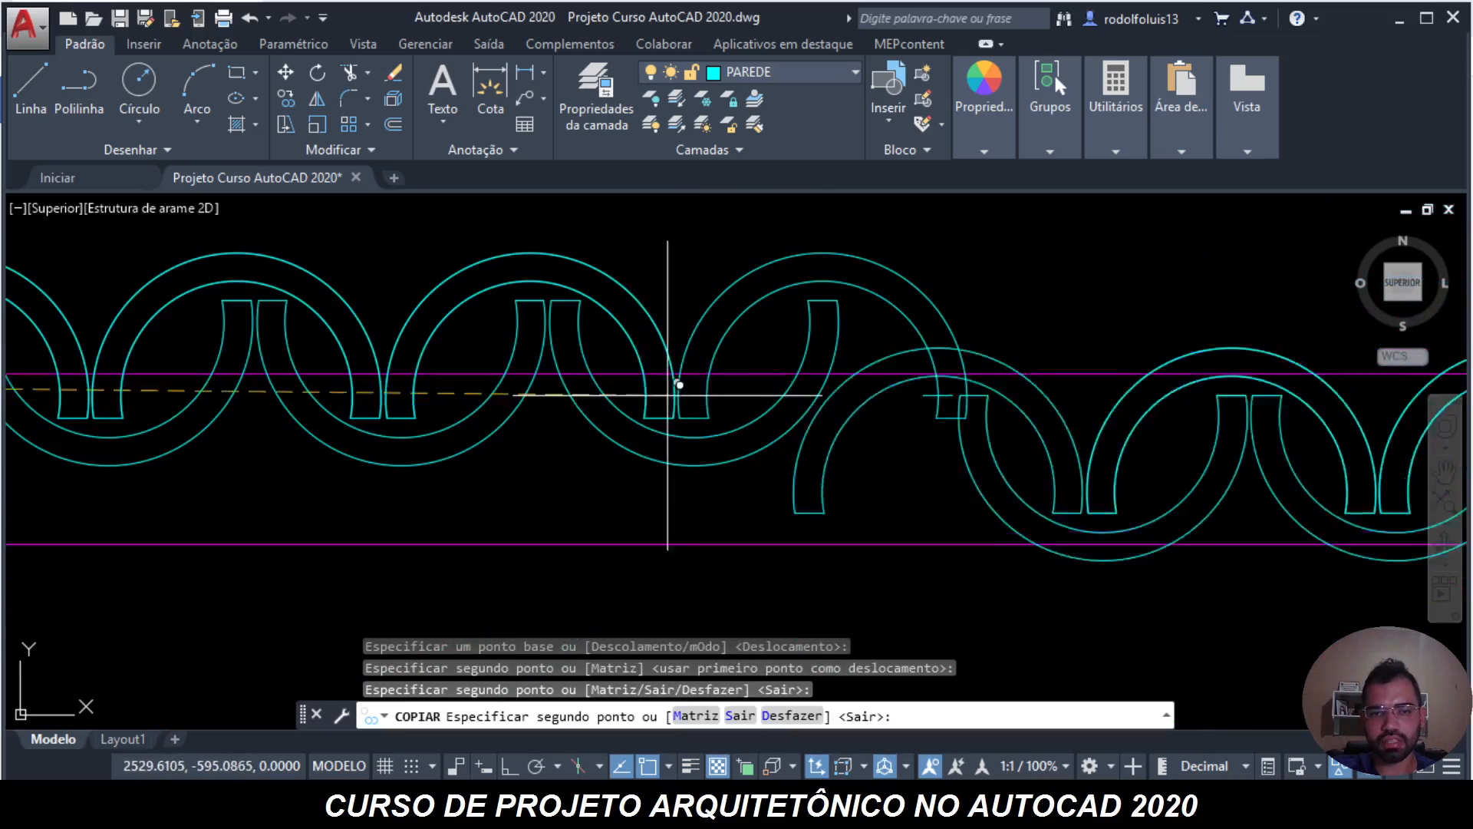
left_click(551, 300)
scroll(556, 315, "down", 5)
scroll(799, 299, "up", 5)
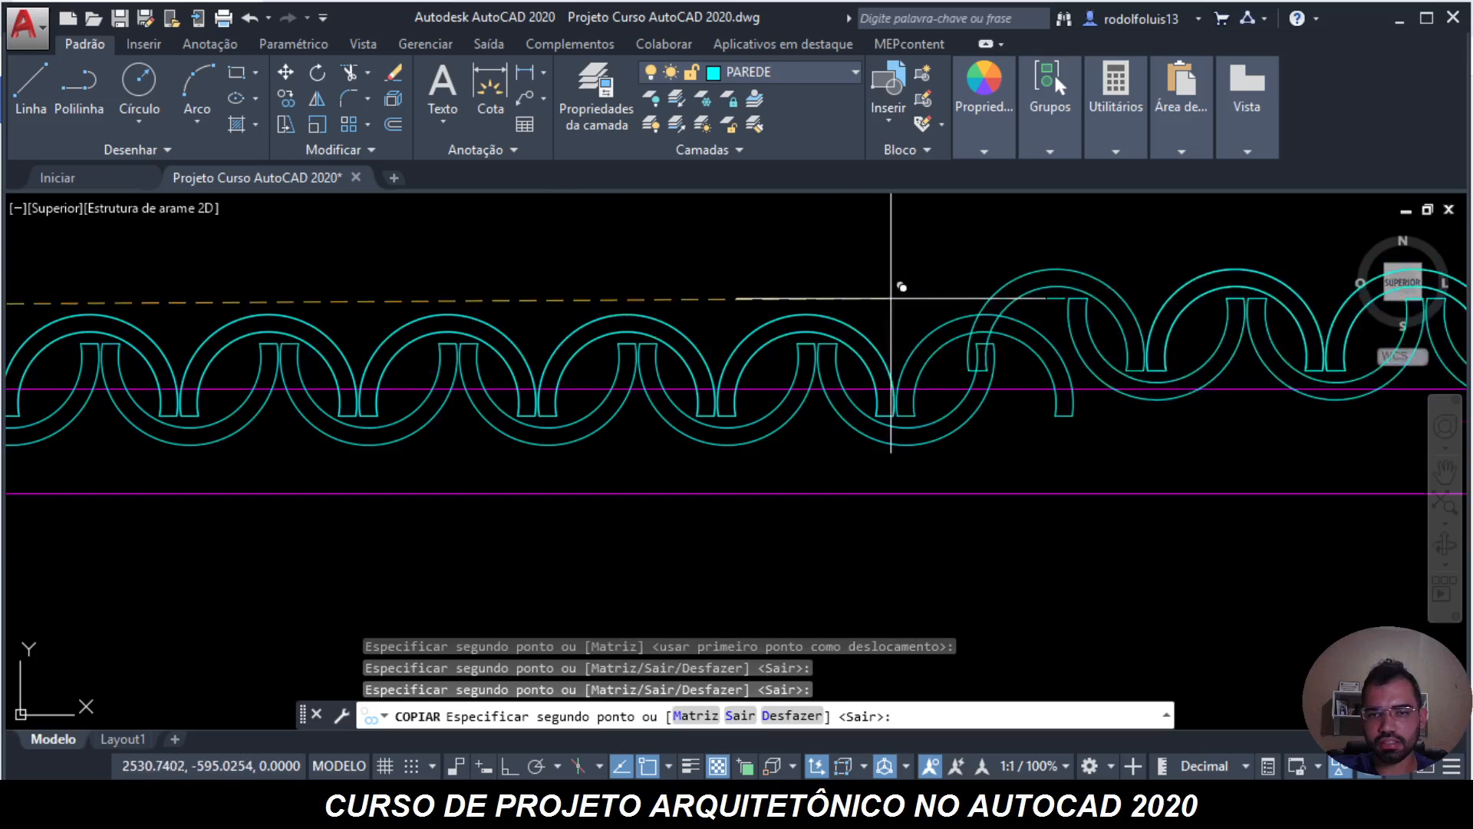
left_click(842, 260)
- Continue copying the long tile row end to end until the tiles run past the right wall, and end the copy
scroll(491, 330, "down", 5)
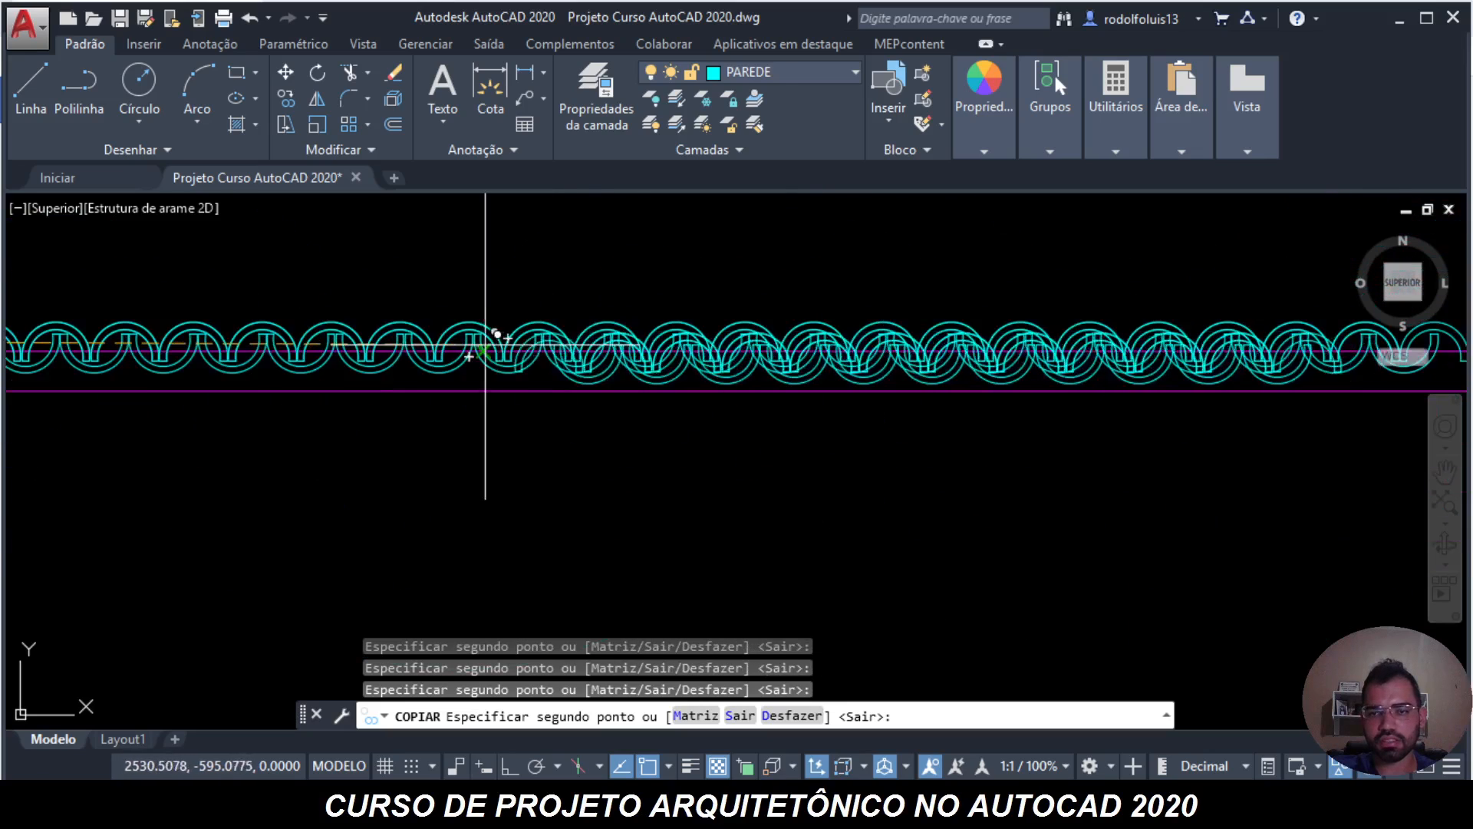
scroll(722, 330, "up", 4)
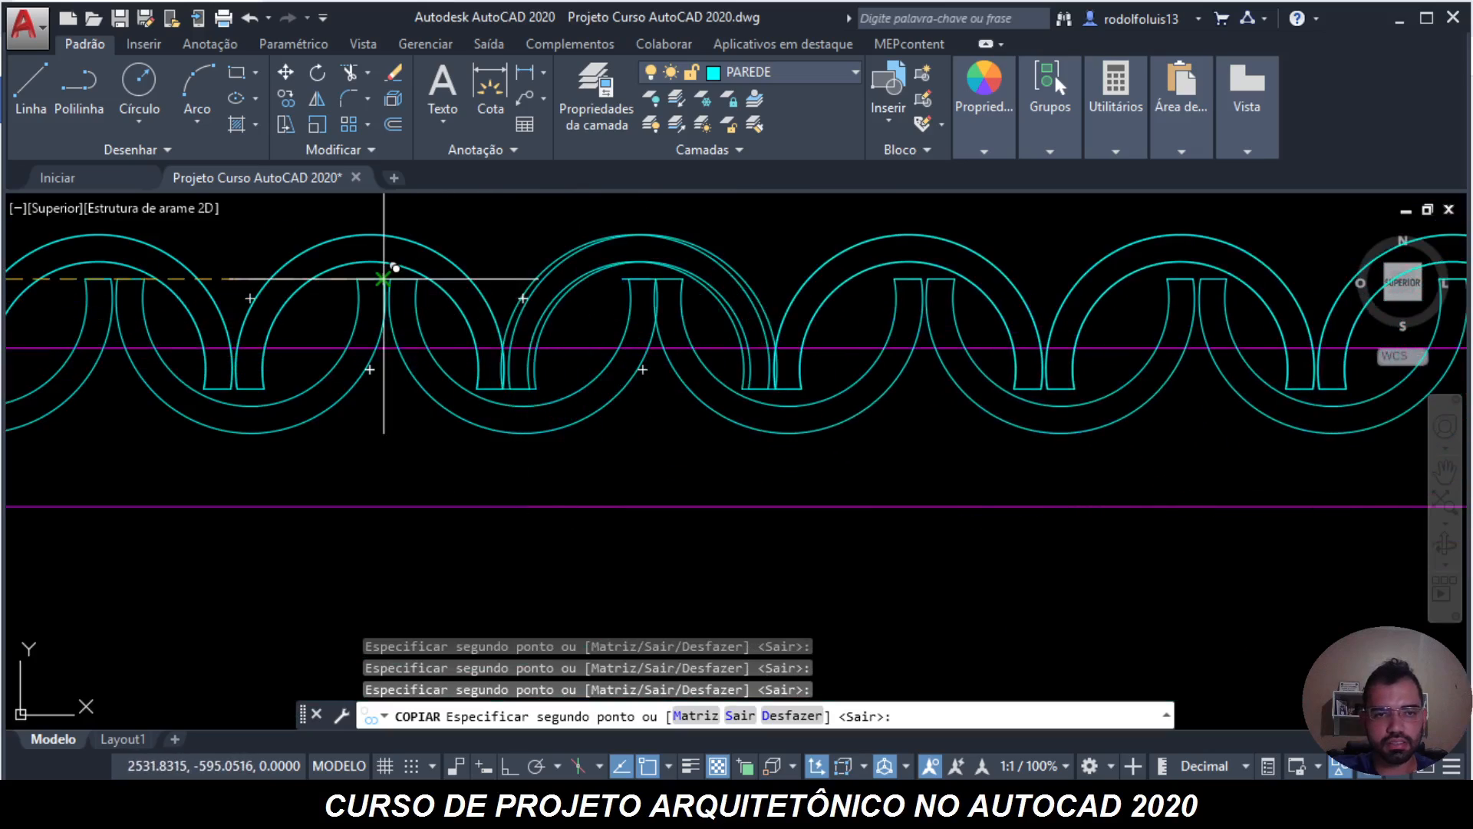
scroll(391, 278, "down", 5)
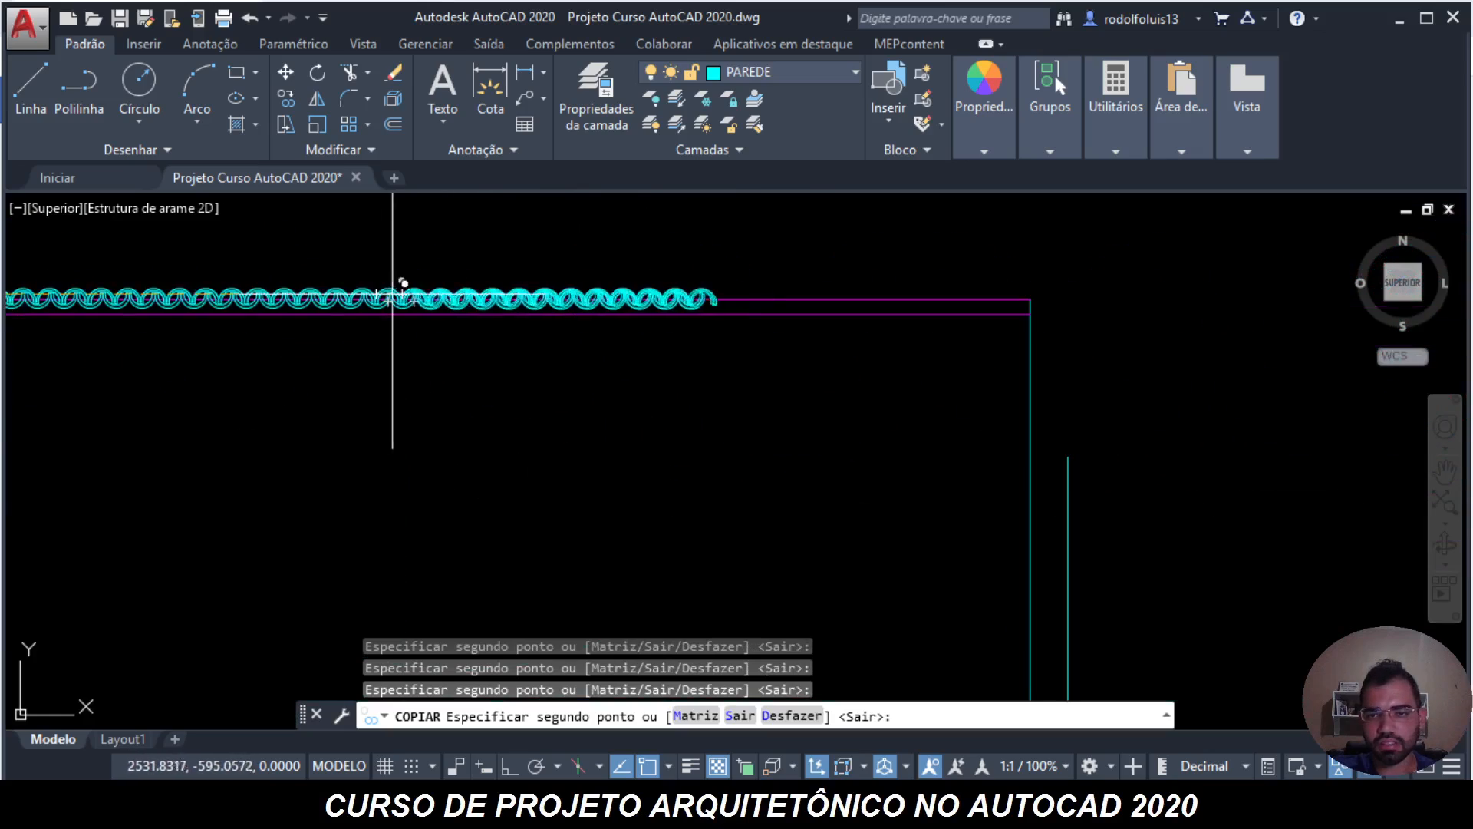
scroll(691, 291, "up", 5)
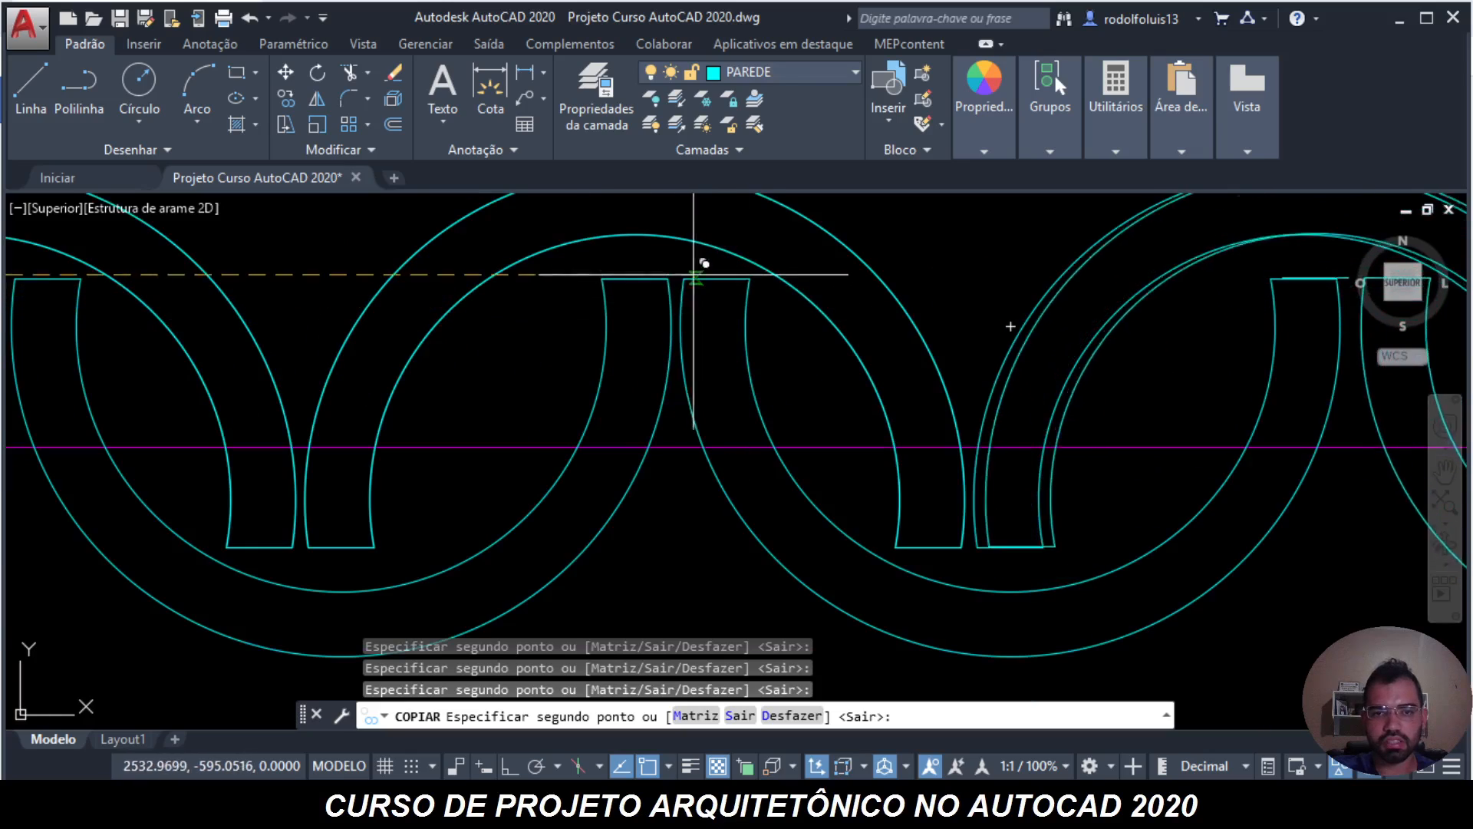
scroll(513, 303, "down", 5)
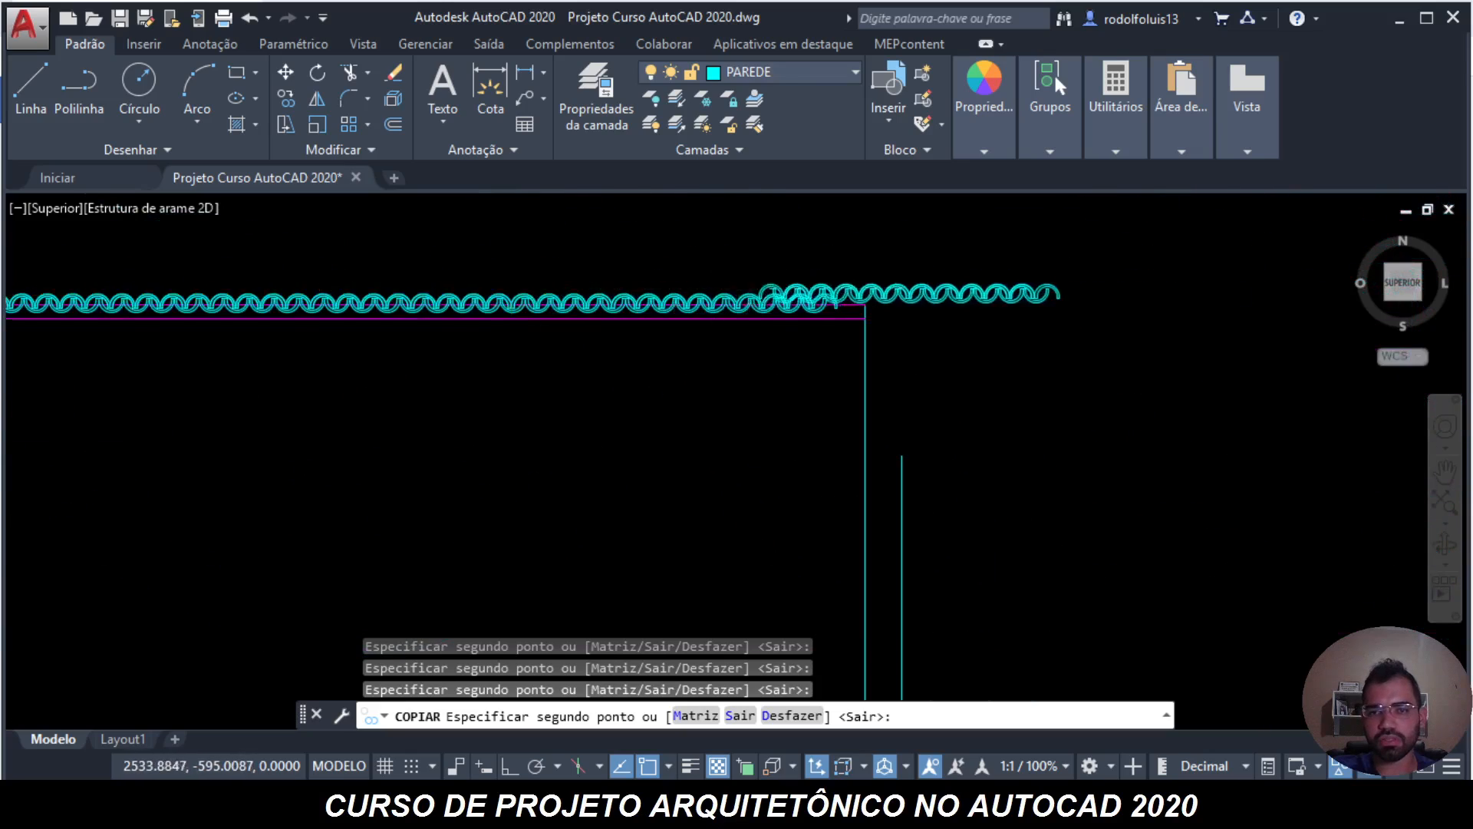
scroll(757, 311, "up", 5)
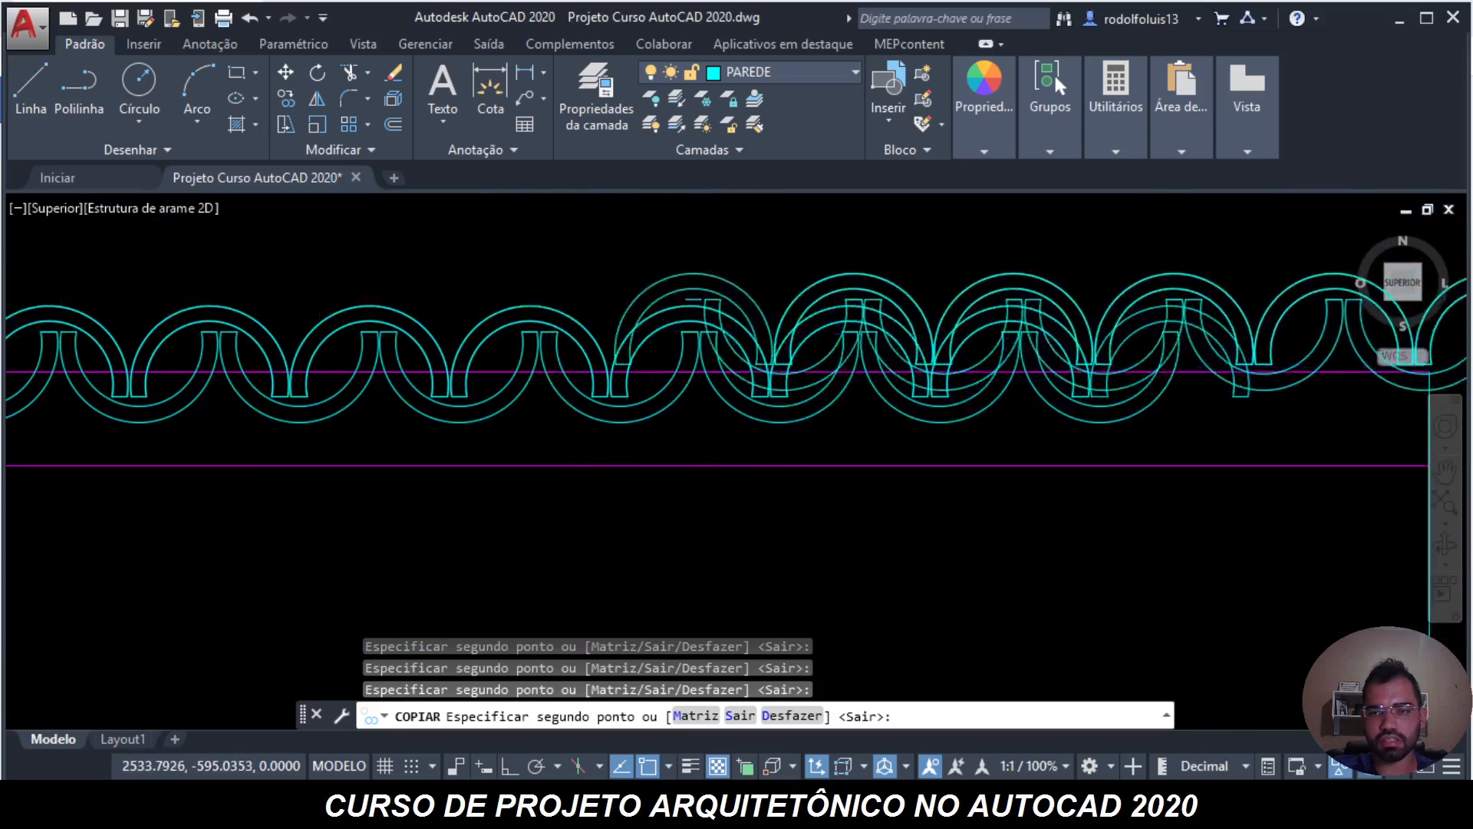
scroll(406, 288, "down", 3)
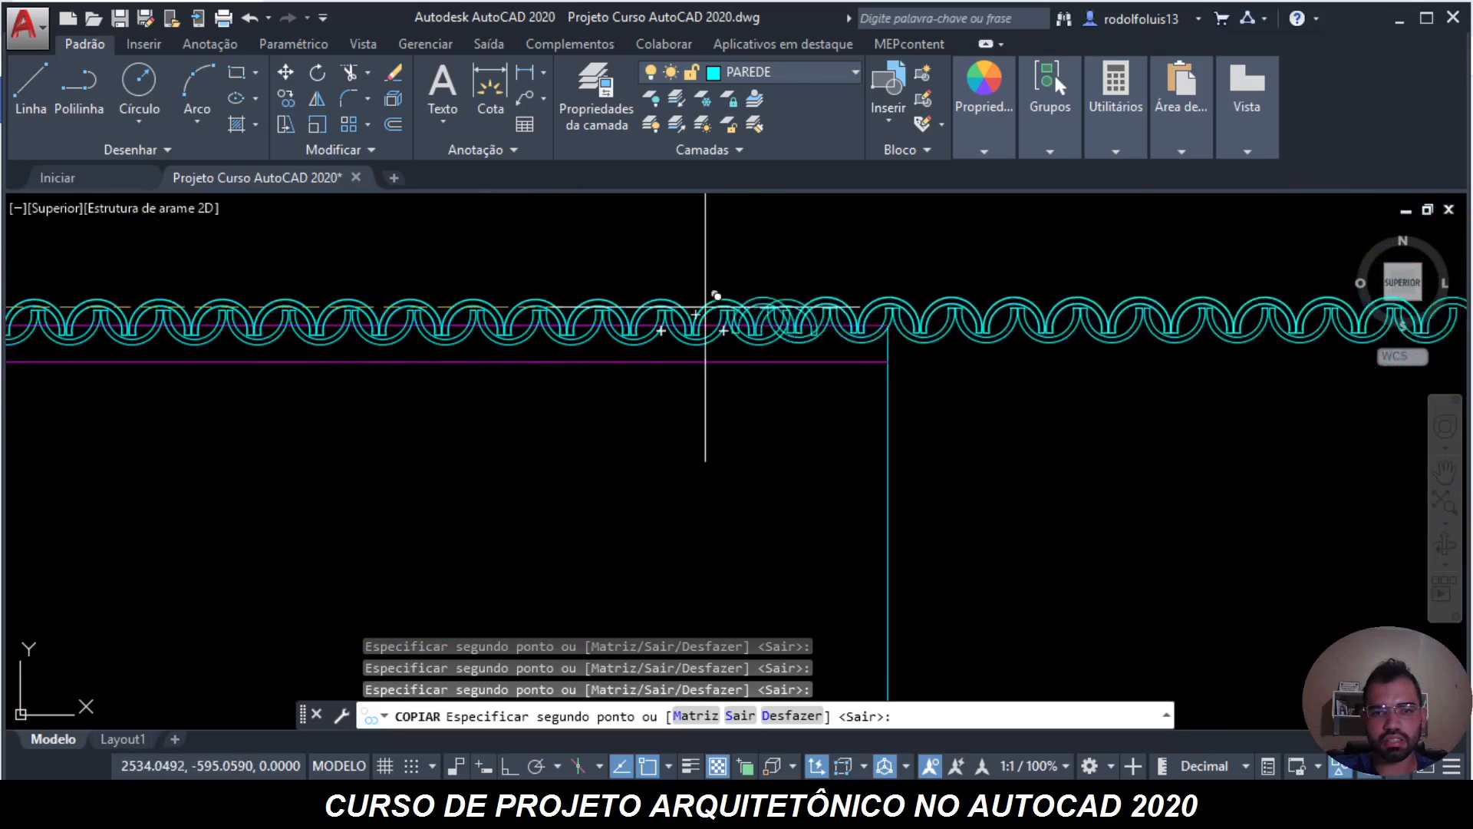
scroll(707, 296, "up", 5)
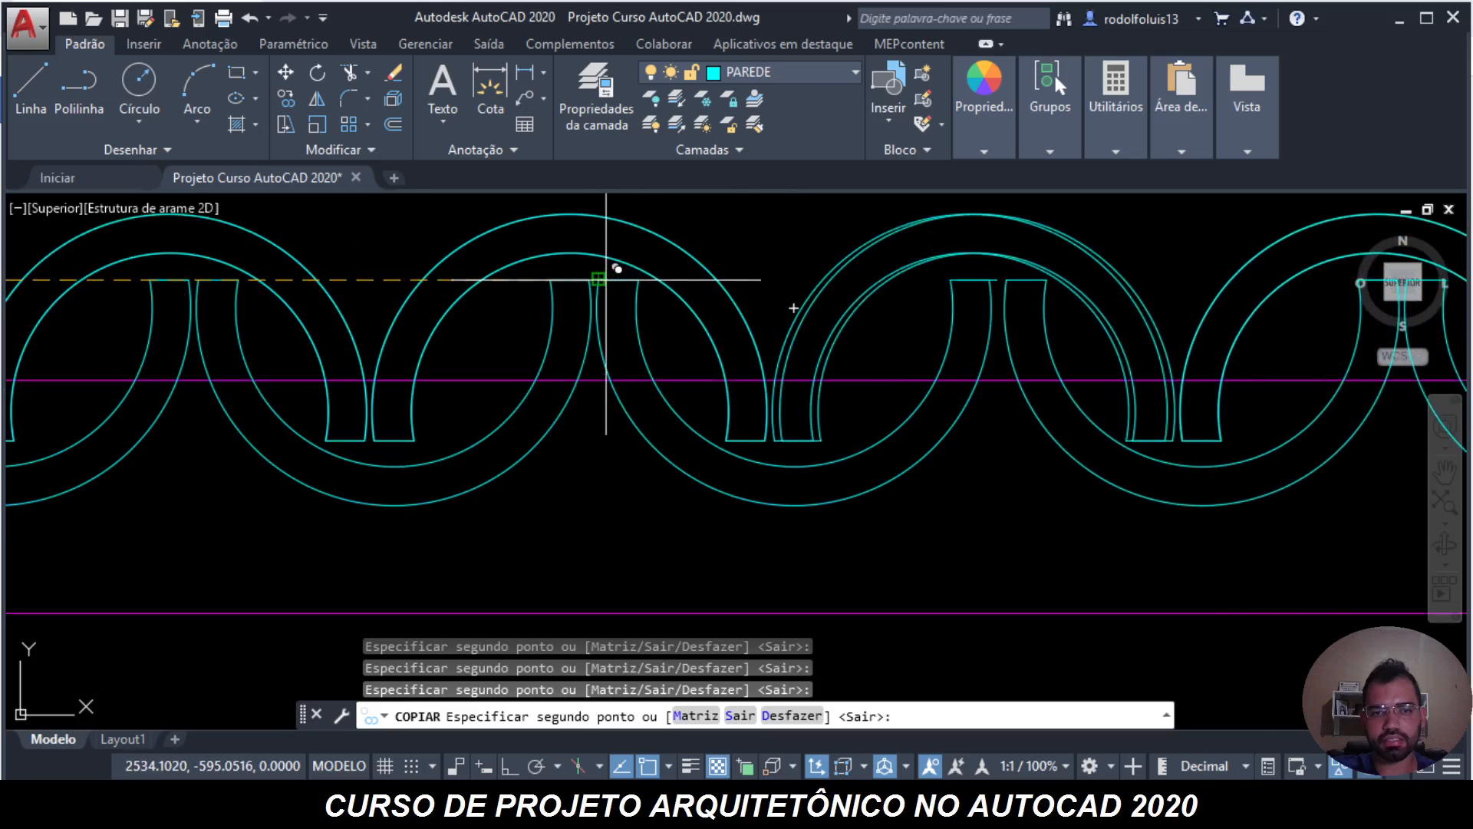
scroll(526, 258, "down", 5)
key("Escape")
key("Escape")
key("Escape")
key("Escape")
scroll(612, 338, "down", 5)
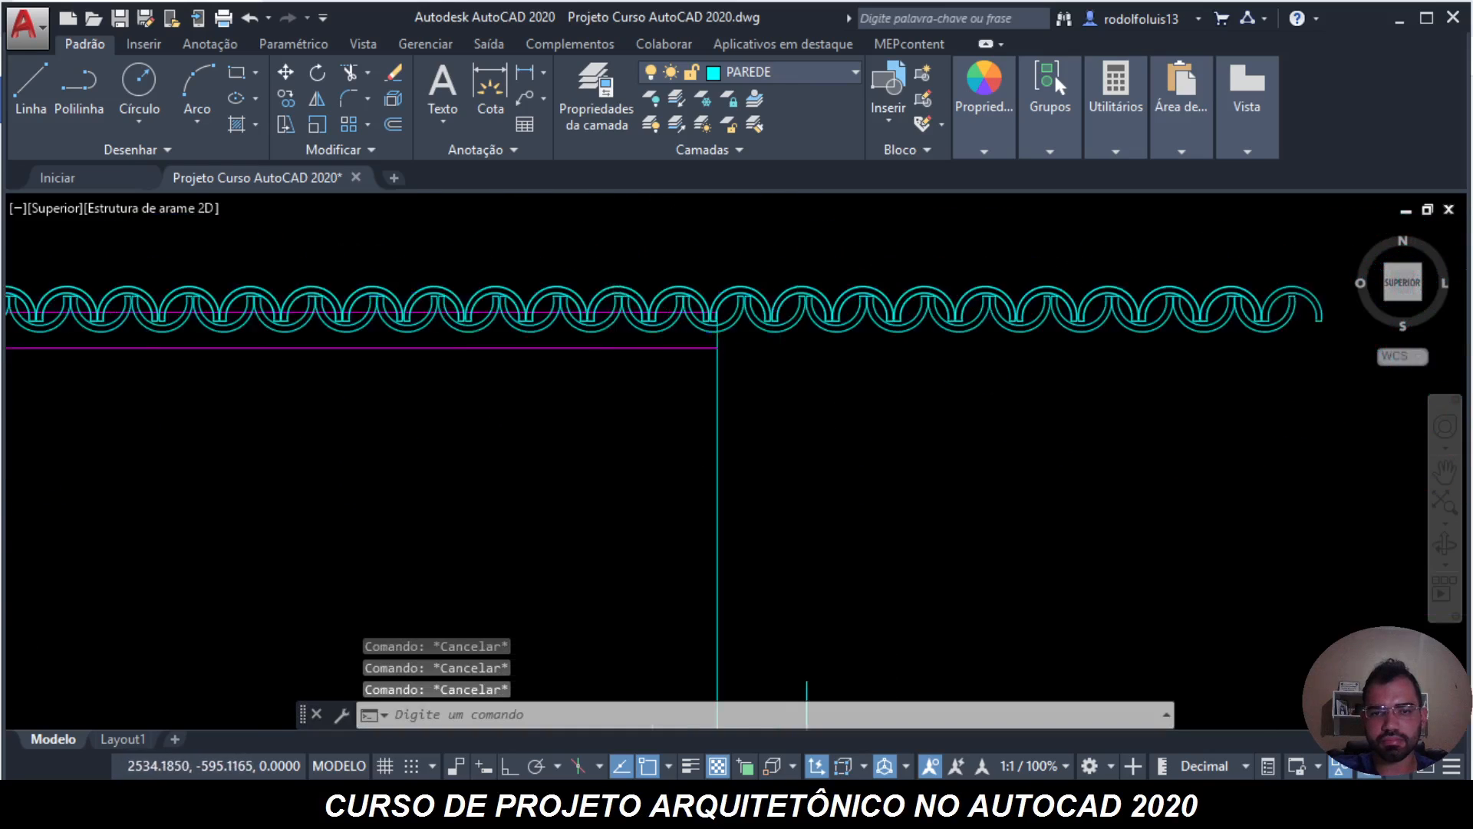
- Erase the surplus roof tile profiles that extend past the right-hand wall
scroll(792, 358, "up", 3)
middle_click_drag(603, 311, 844, 459)
left_click(867, 472)
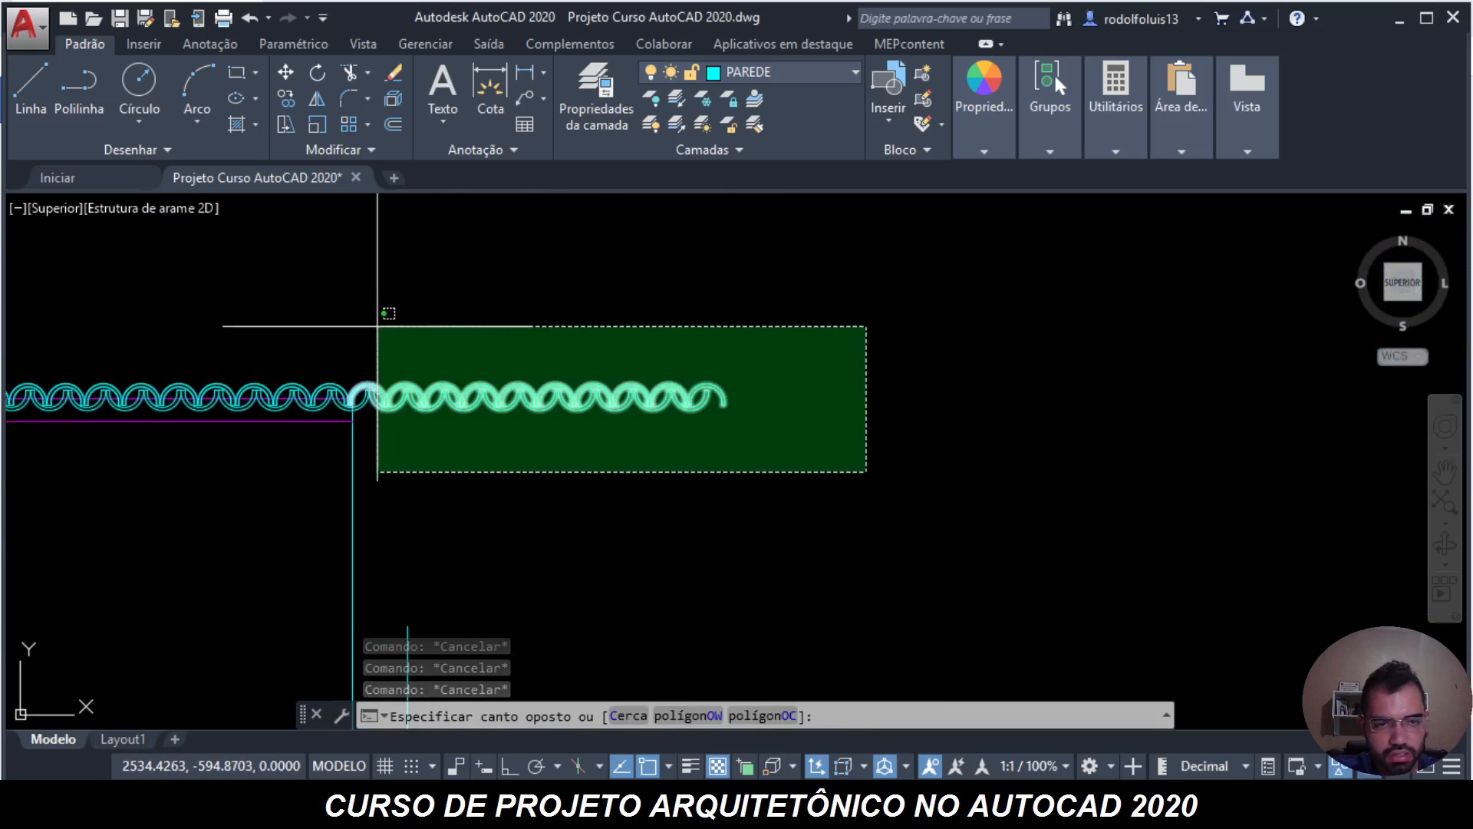
left_click(384, 337)
key("Delete")
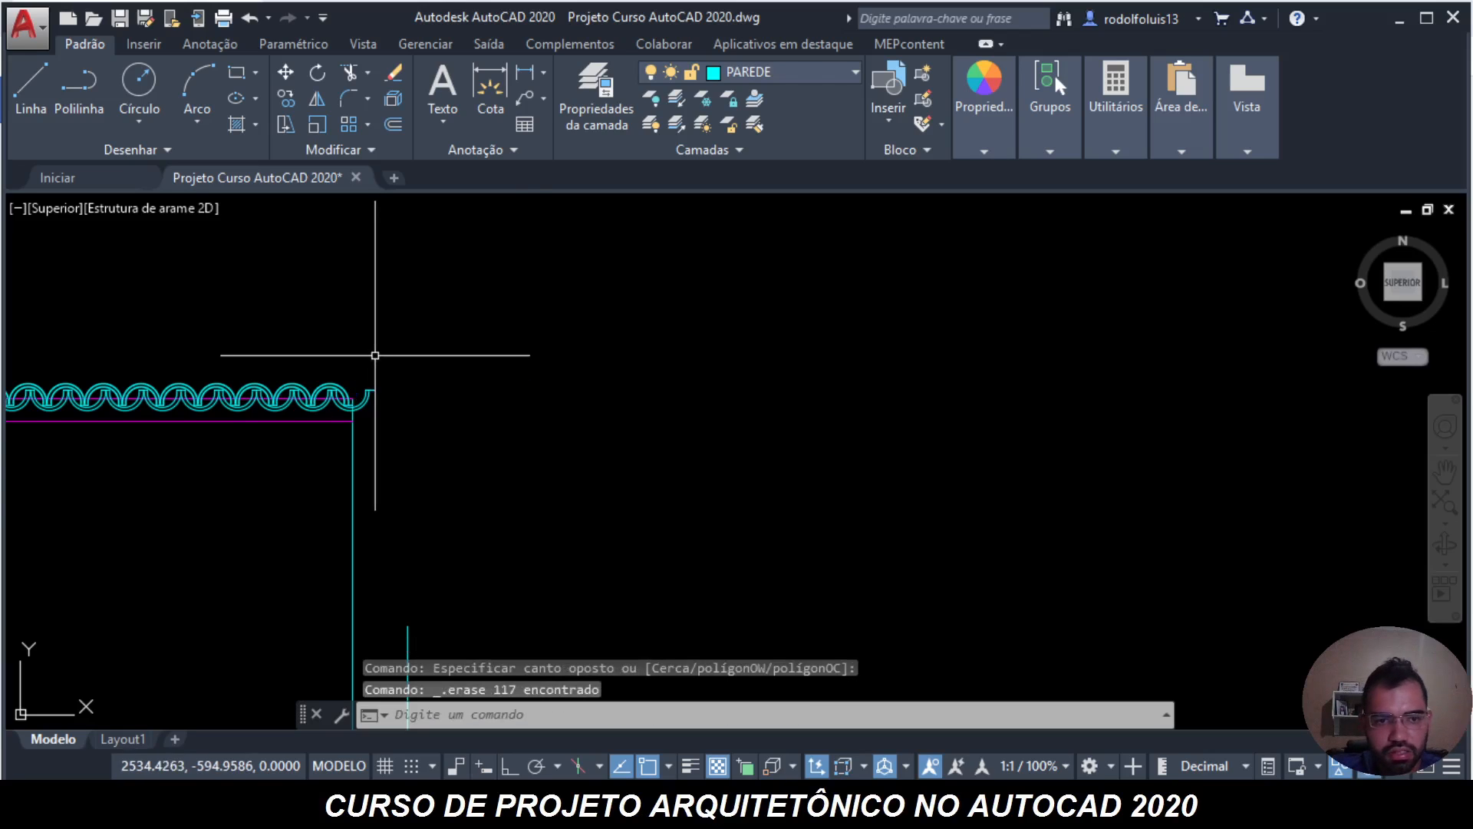
- Erase the last lower tile overhanging the right wall, together with its end lines
scroll(370, 378, "up", 1)
scroll(307, 429, "up", 2)
left_click(585, 542)
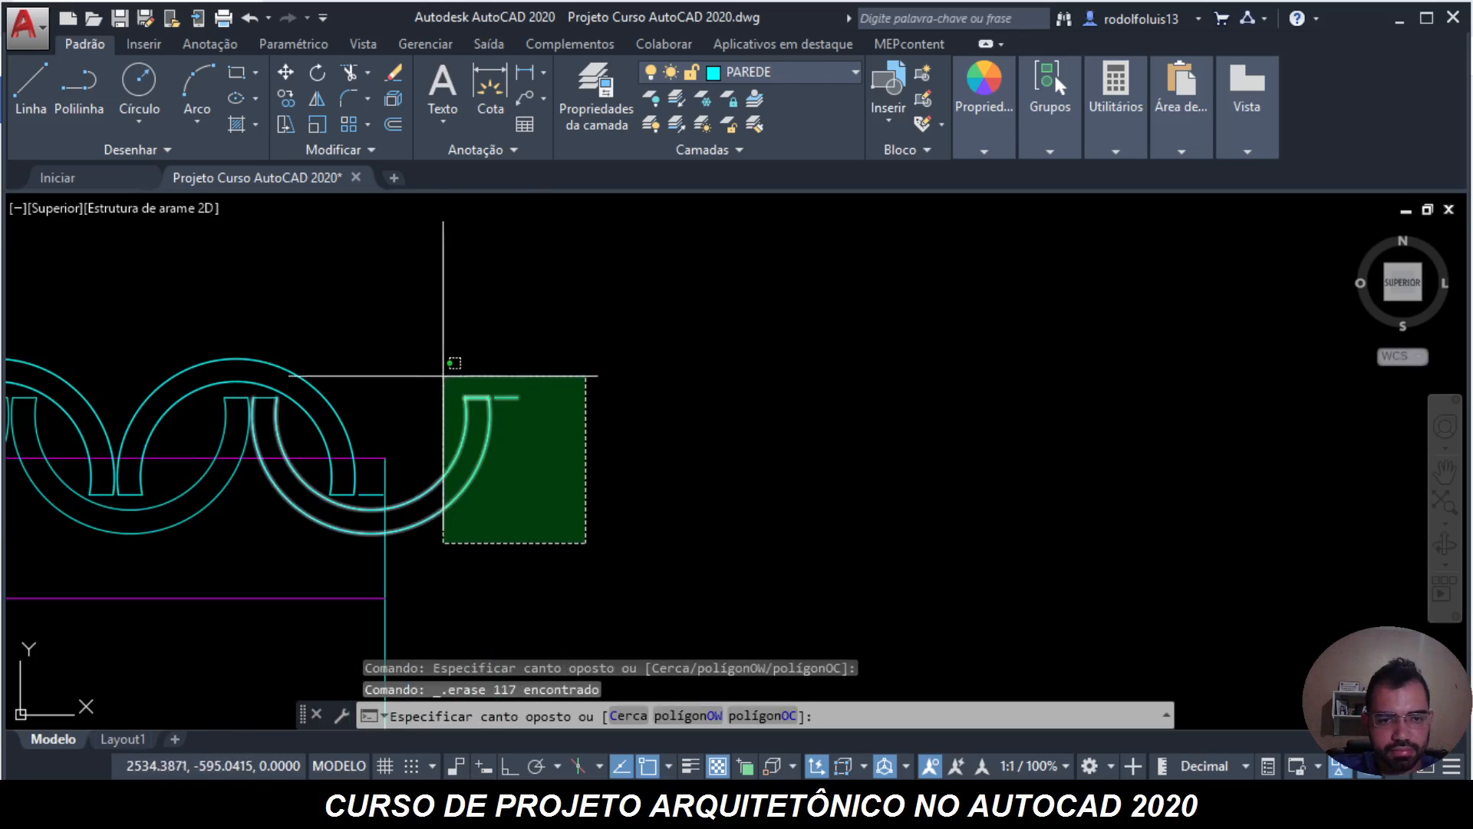
middle_click_drag(535, 421, 655, 424)
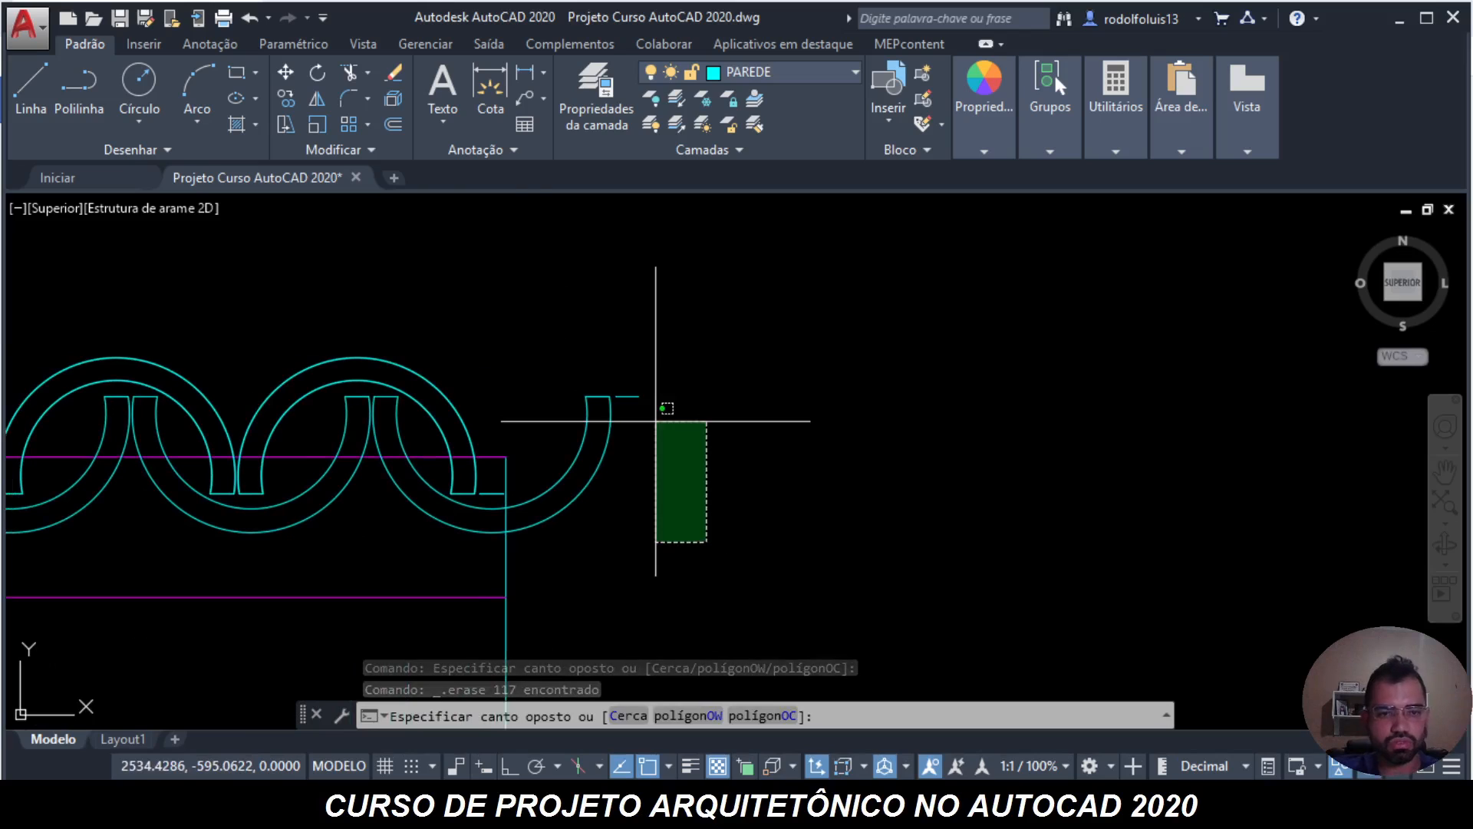
key("Escape")
key("Escape")
left_click(648, 542)
left_click(558, 386)
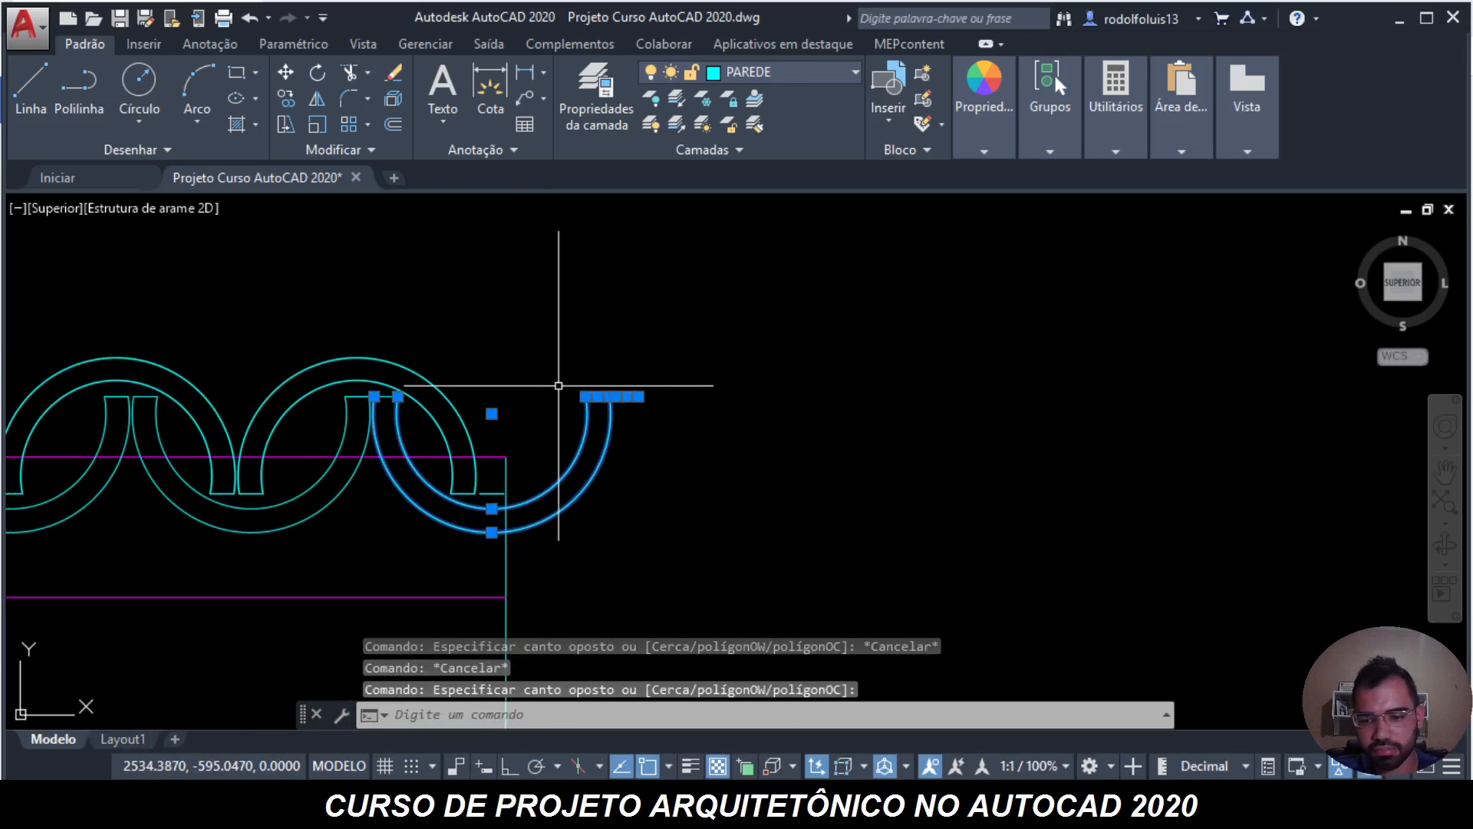
key("Delete")
- Erase the leftover short line between the last upper tile and the right wall's inner line
middle_click_drag(559, 436, 731, 426)
key("Escape")
key("Escape")
scroll(704, 478, "up", 2)
left_click(608, 552)
left_click(585, 471)
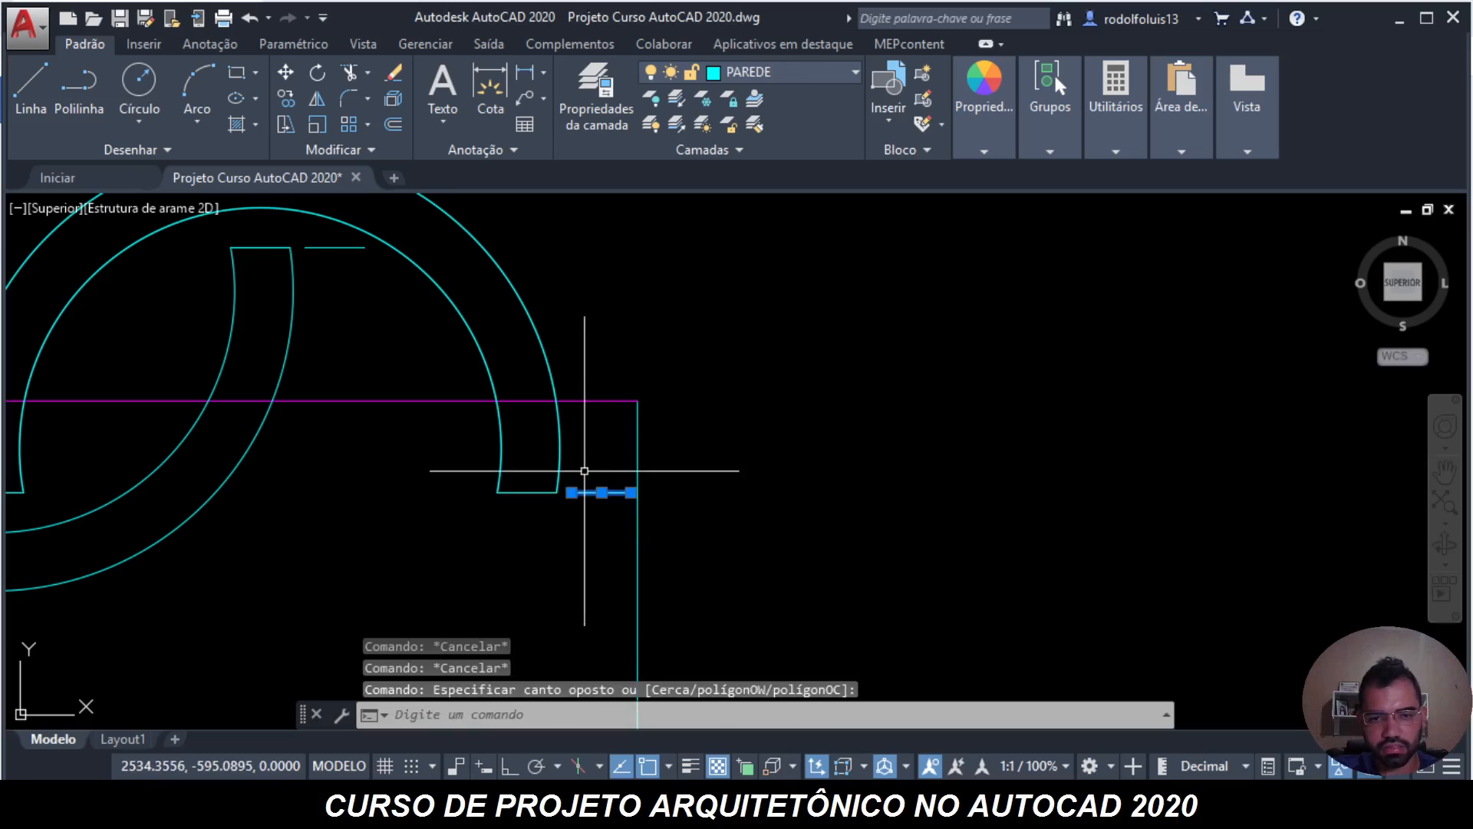
key("Delete")
scroll(703, 450, "down", 5)
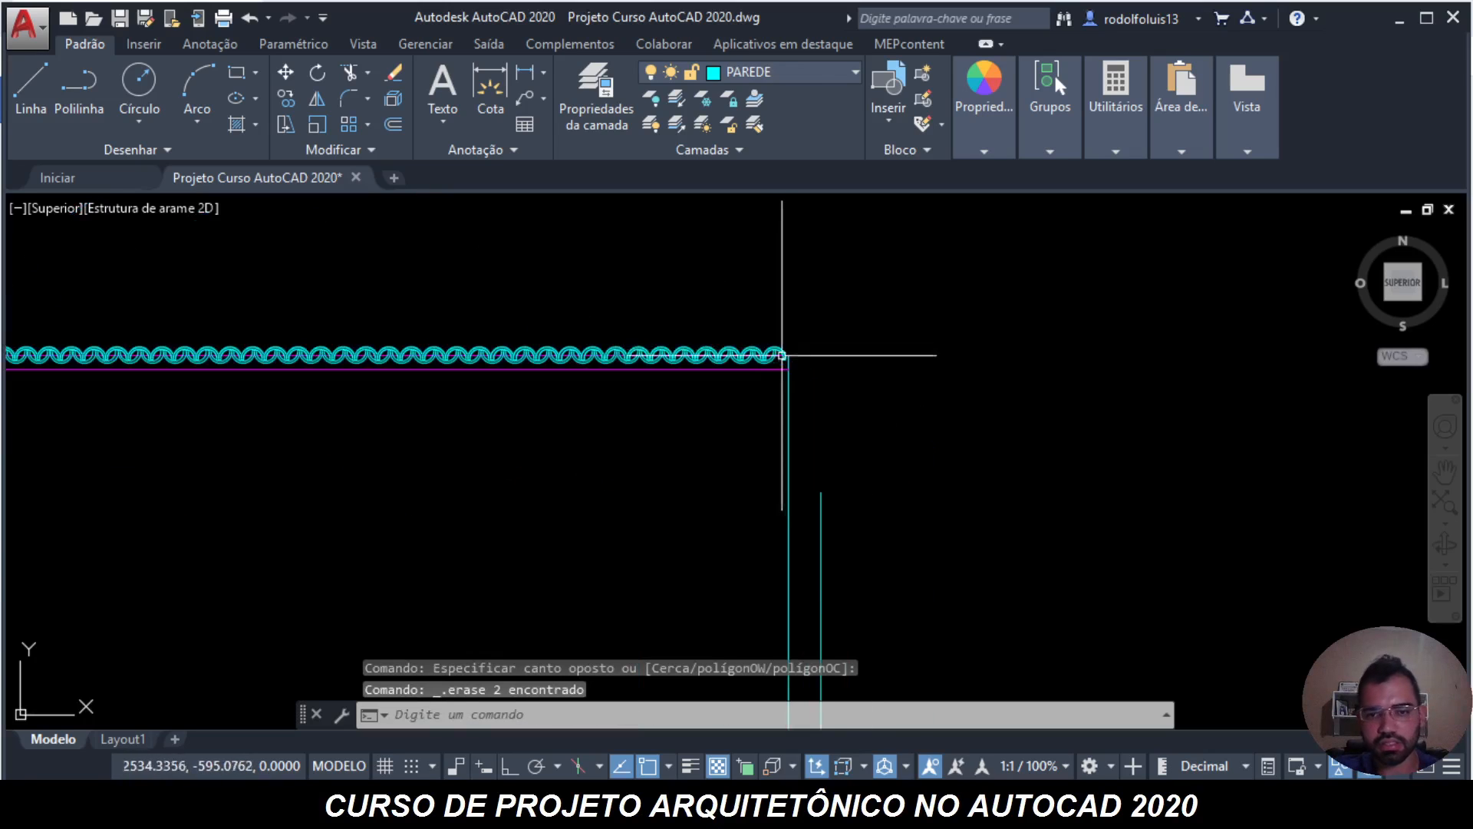
- With Ortho on, stretch the top end of the right wall's outer line up to about the level of the roof tiles
scroll(819, 393, "down", 3)
scroll(825, 411, "up", 2)
key("Escape")
key("Escape")
left_click(793, 458)
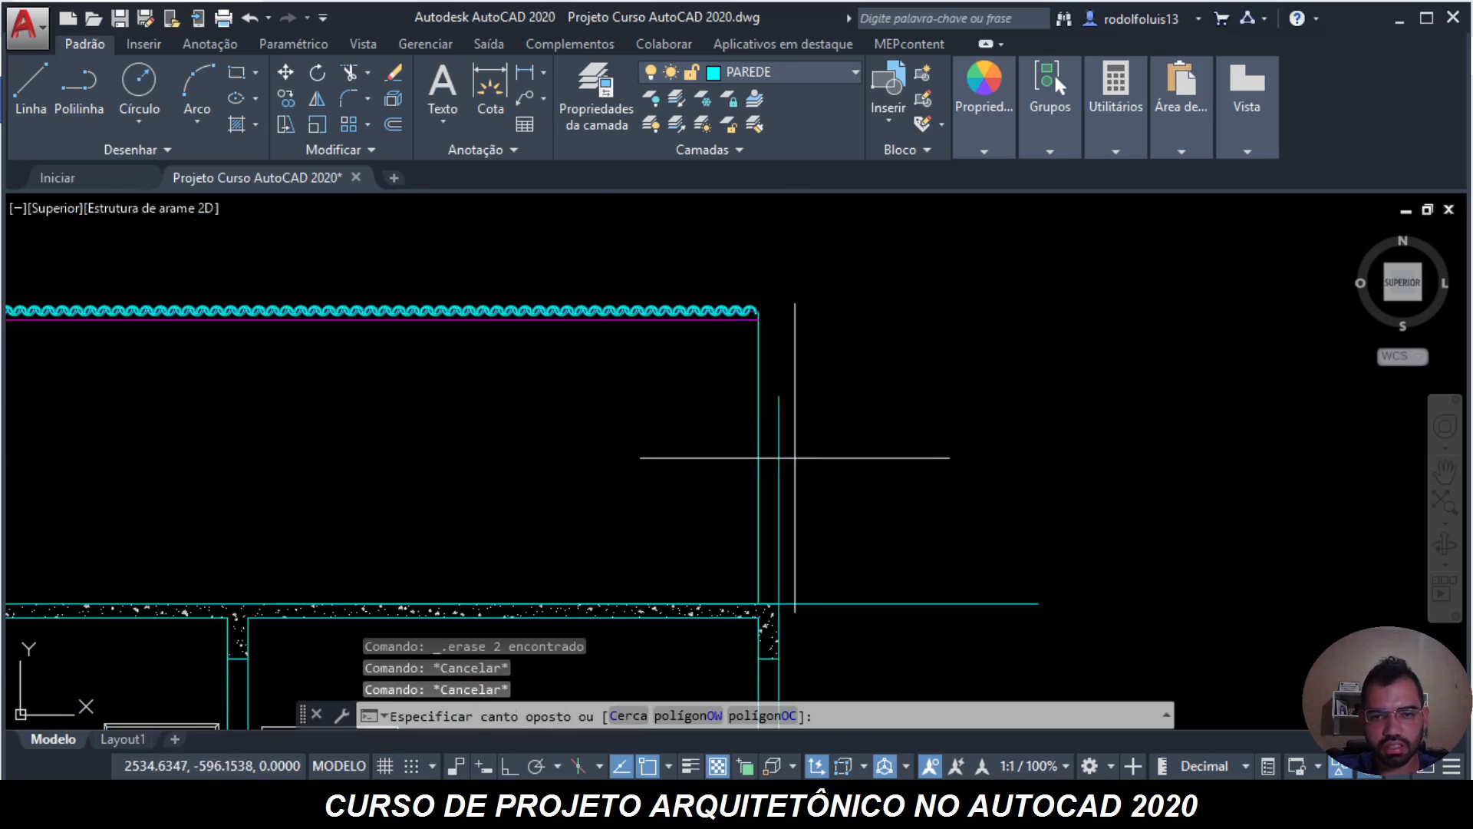
left_click(770, 420)
scroll(786, 400, "up", 2)
left_click(764, 391)
middle_click_drag(763, 390, 763, 450)
key("F8")
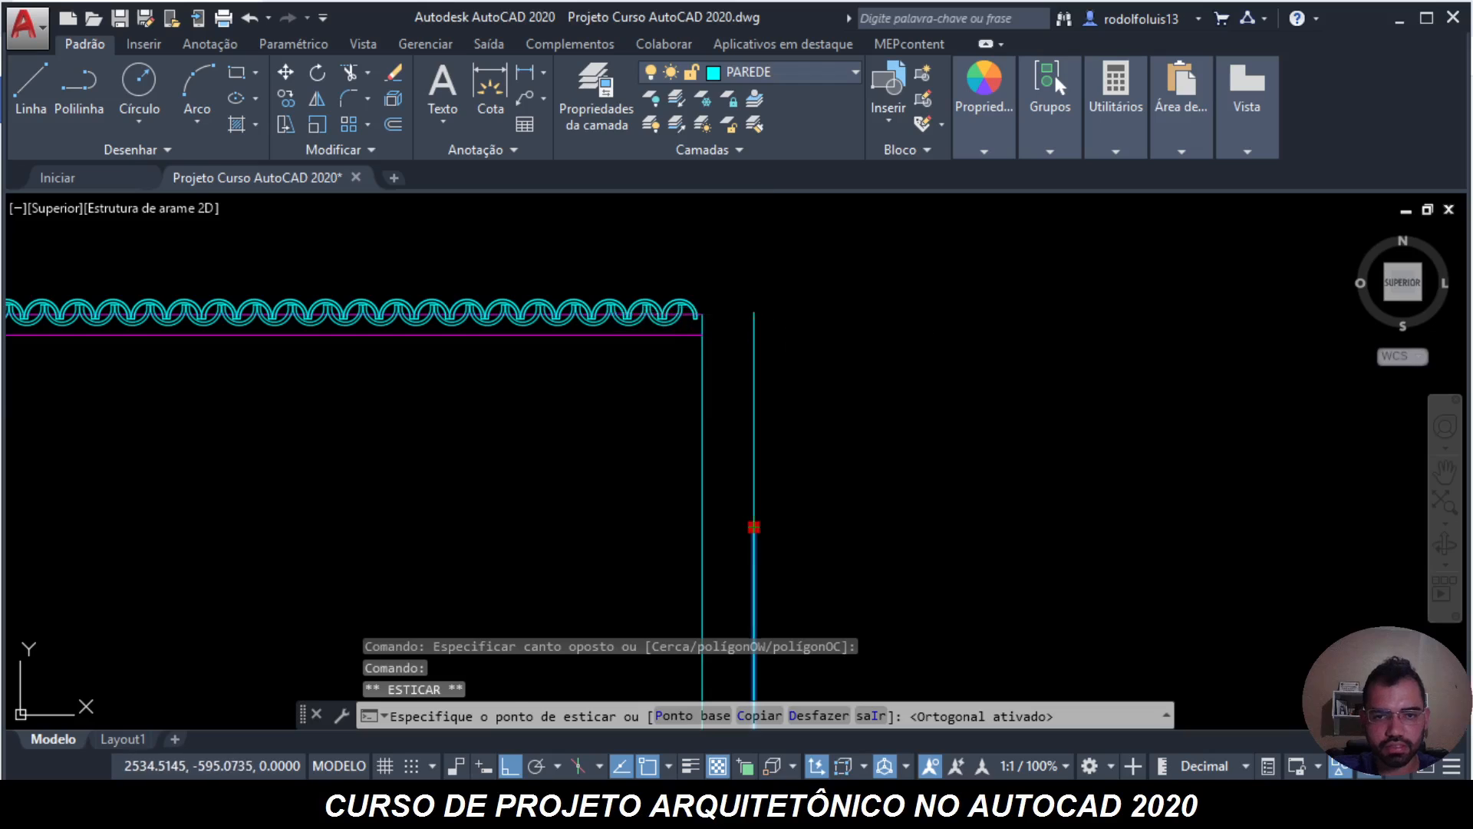
key("Escape")
key("Escape")
key("Escape")
- Stretch the top end of the left wall's outer line upward, above the roof tiles
scroll(768, 322, "down", 5)
scroll(424, 345, "up", 5)
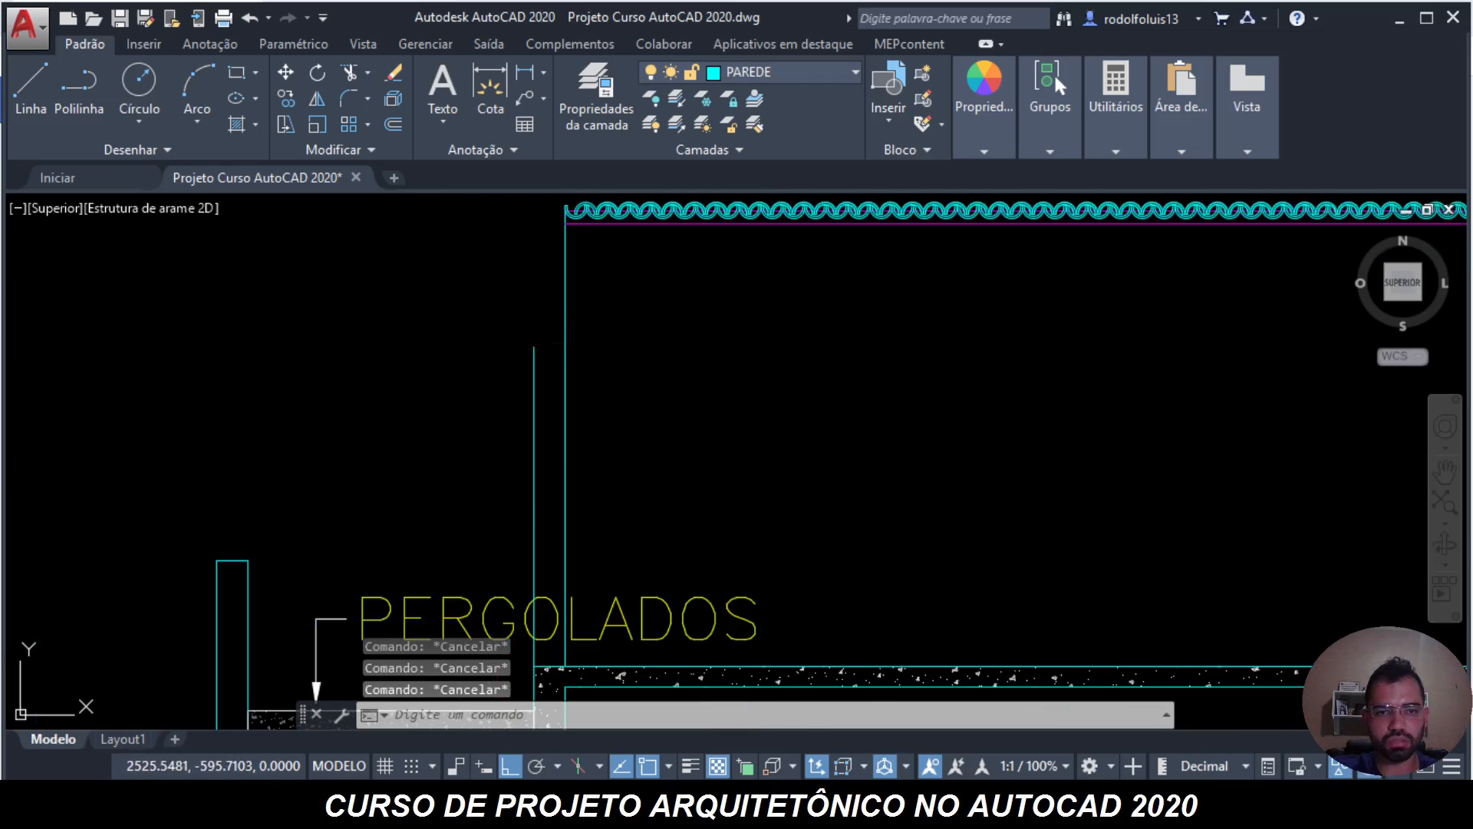
left_click(547, 382)
left_click(517, 333)
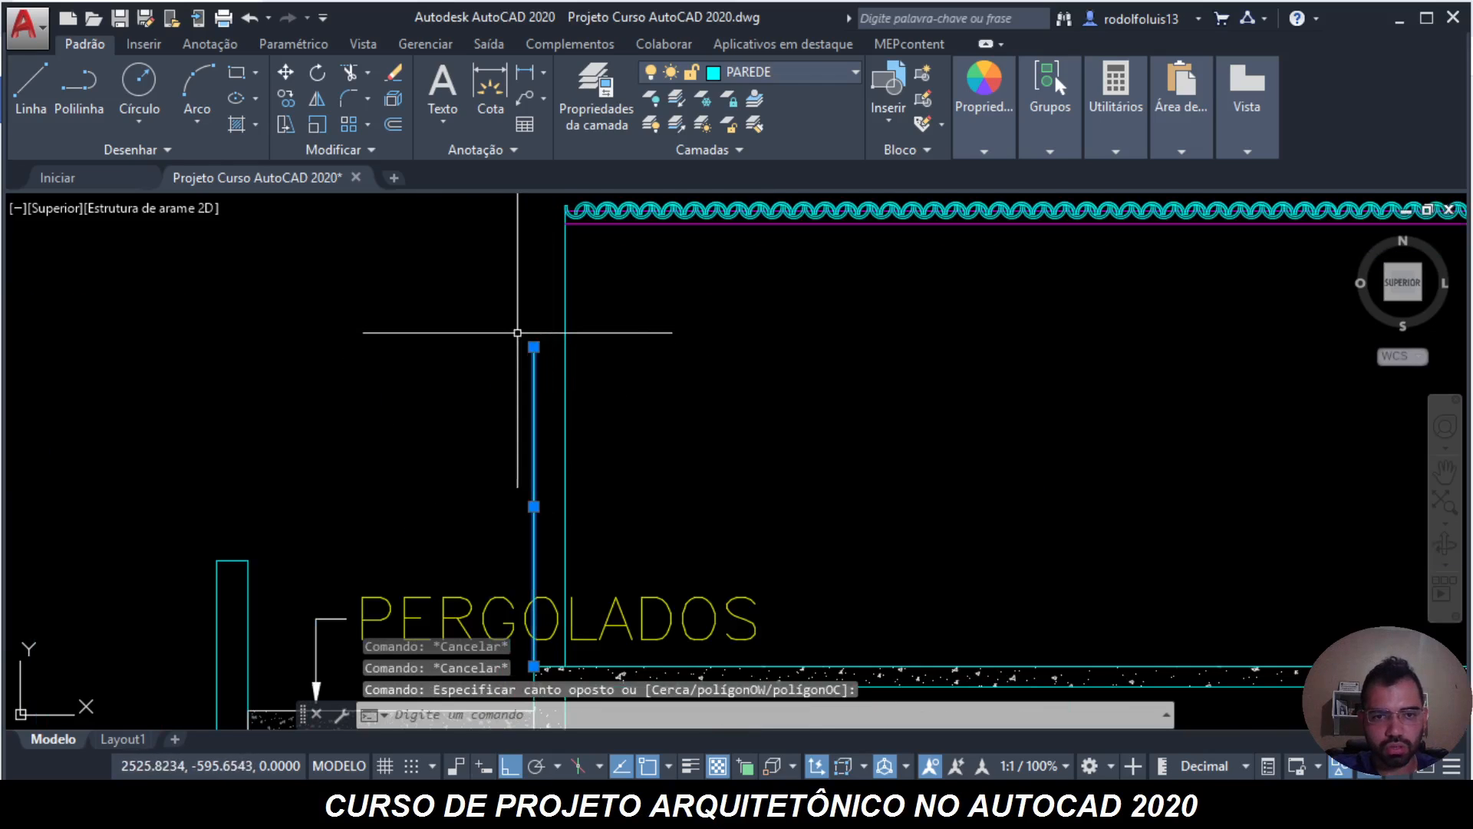
left_click(534, 346)
scroll(536, 346, "up", 3)
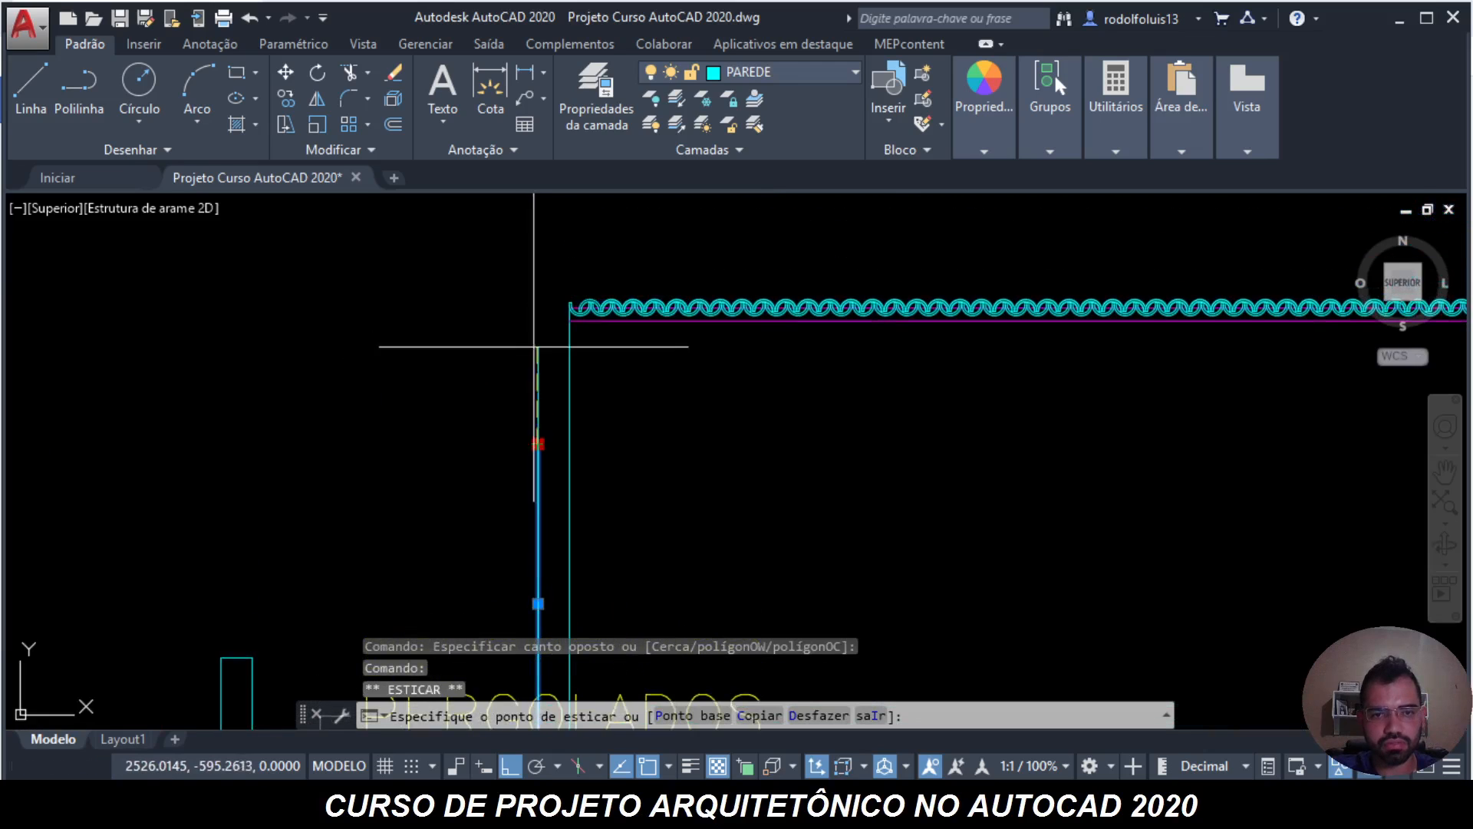
left_click(535, 236)
key("Escape")
key("Escape")
- Stretch the top end of the left wall's inner line upward, above the first roof tile
left_click(612, 315)
left_click(583, 333)
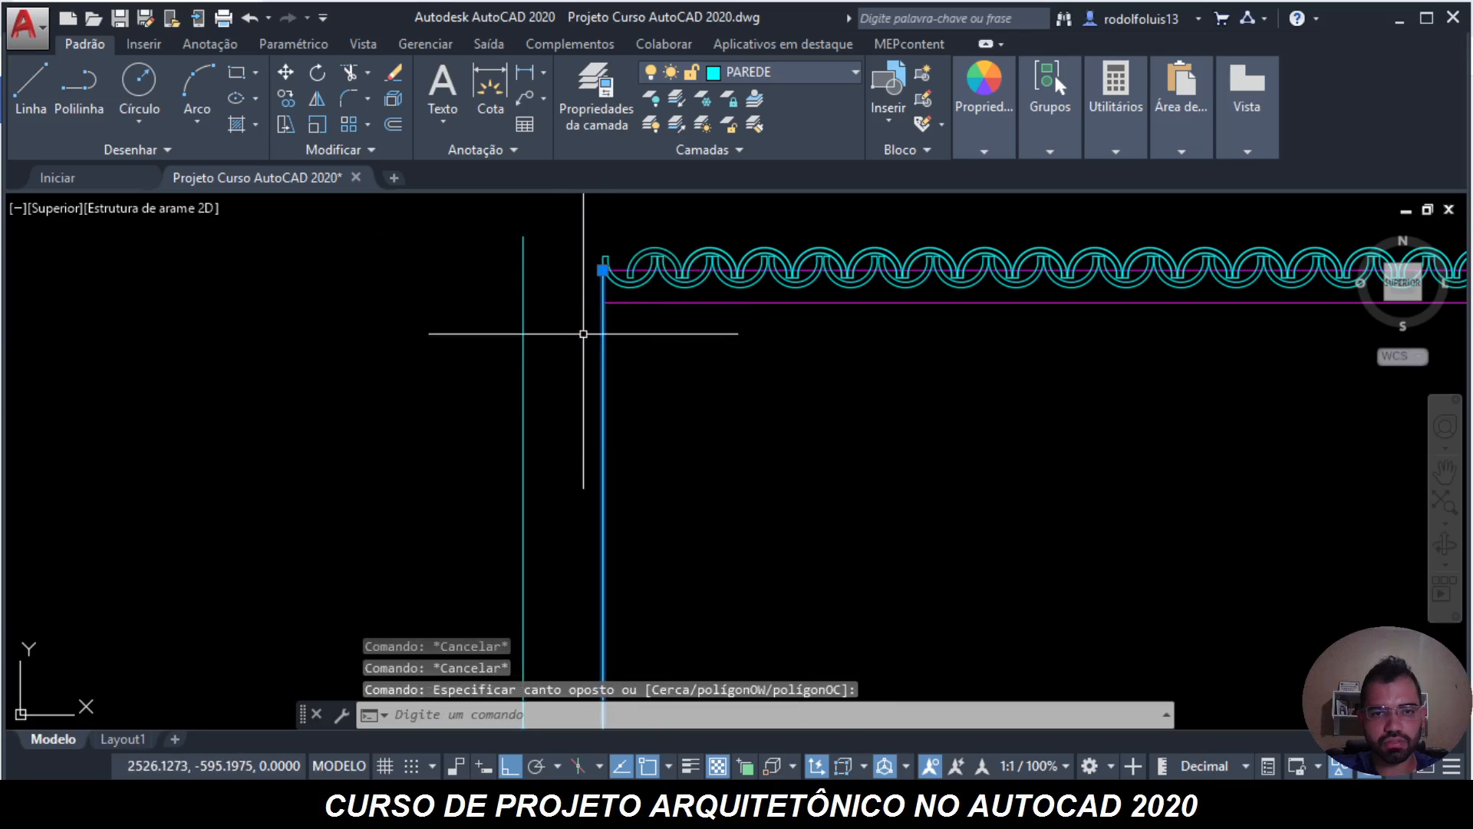
scroll(594, 288, "up", 4)
middle_click_drag(605, 259, 577, 464)
left_click(598, 425)
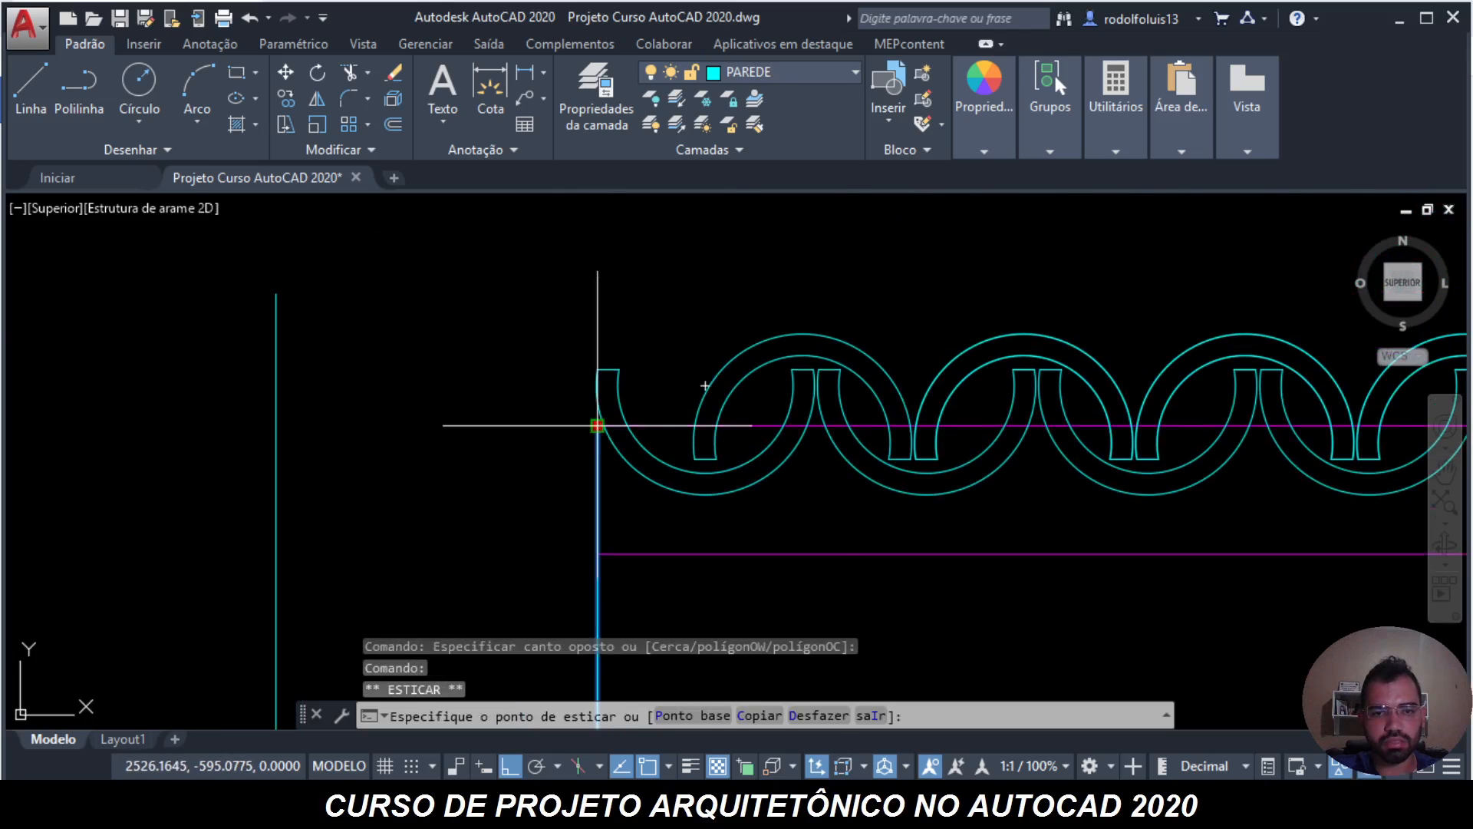
left_click(604, 279)
key("Escape")
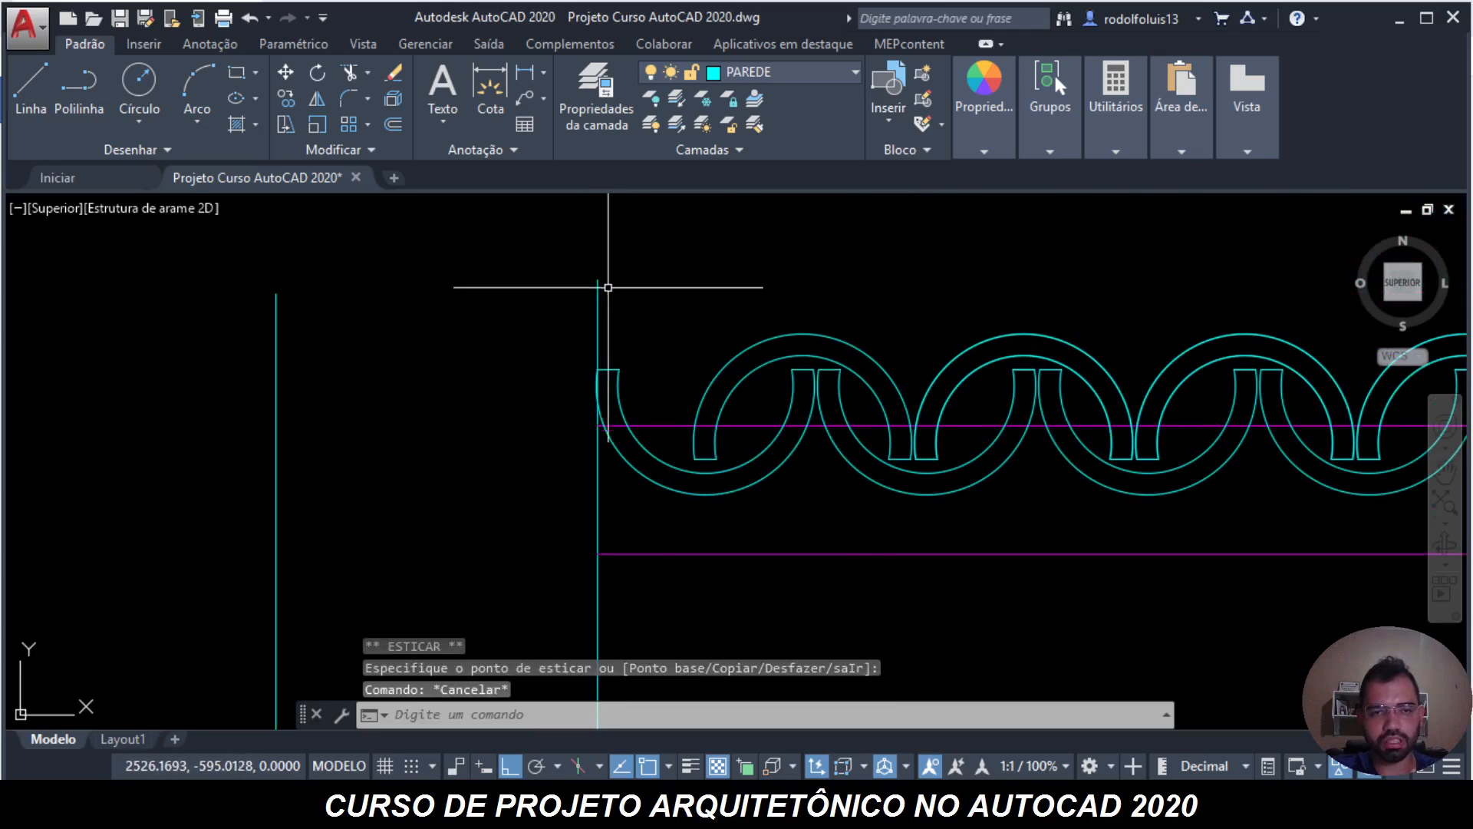
- Draw a horizontal line from the top of the left wall's inner line across to its outer line
key("Escape")
type("l")
key("Return")
left_click(603, 276)
scroll(276, 311, "up", 4)
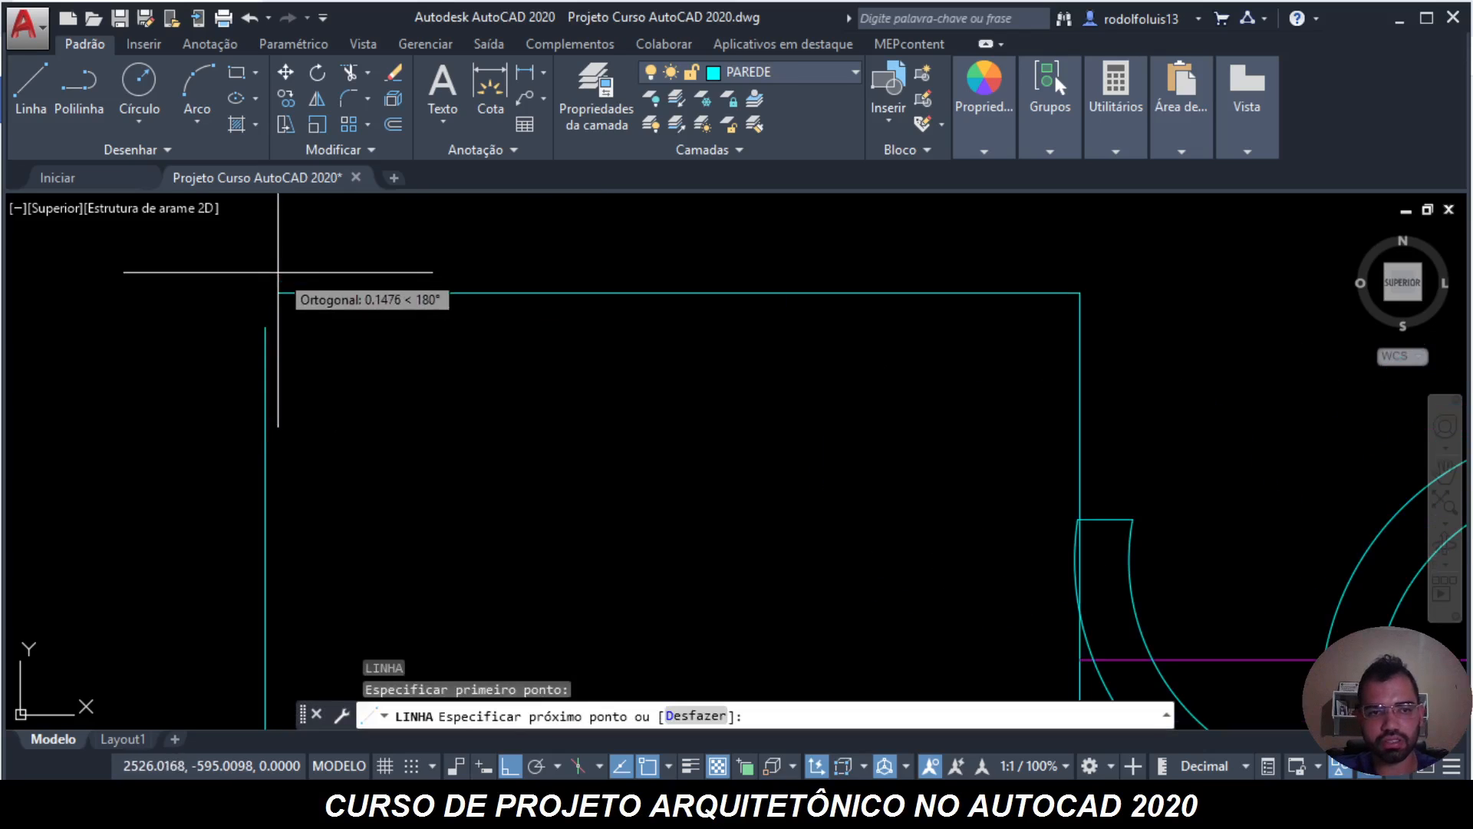
key("Escape")
- Stretch the left wall's outer line up to the end of the horizontal top line, closing the corner
left_click(279, 330)
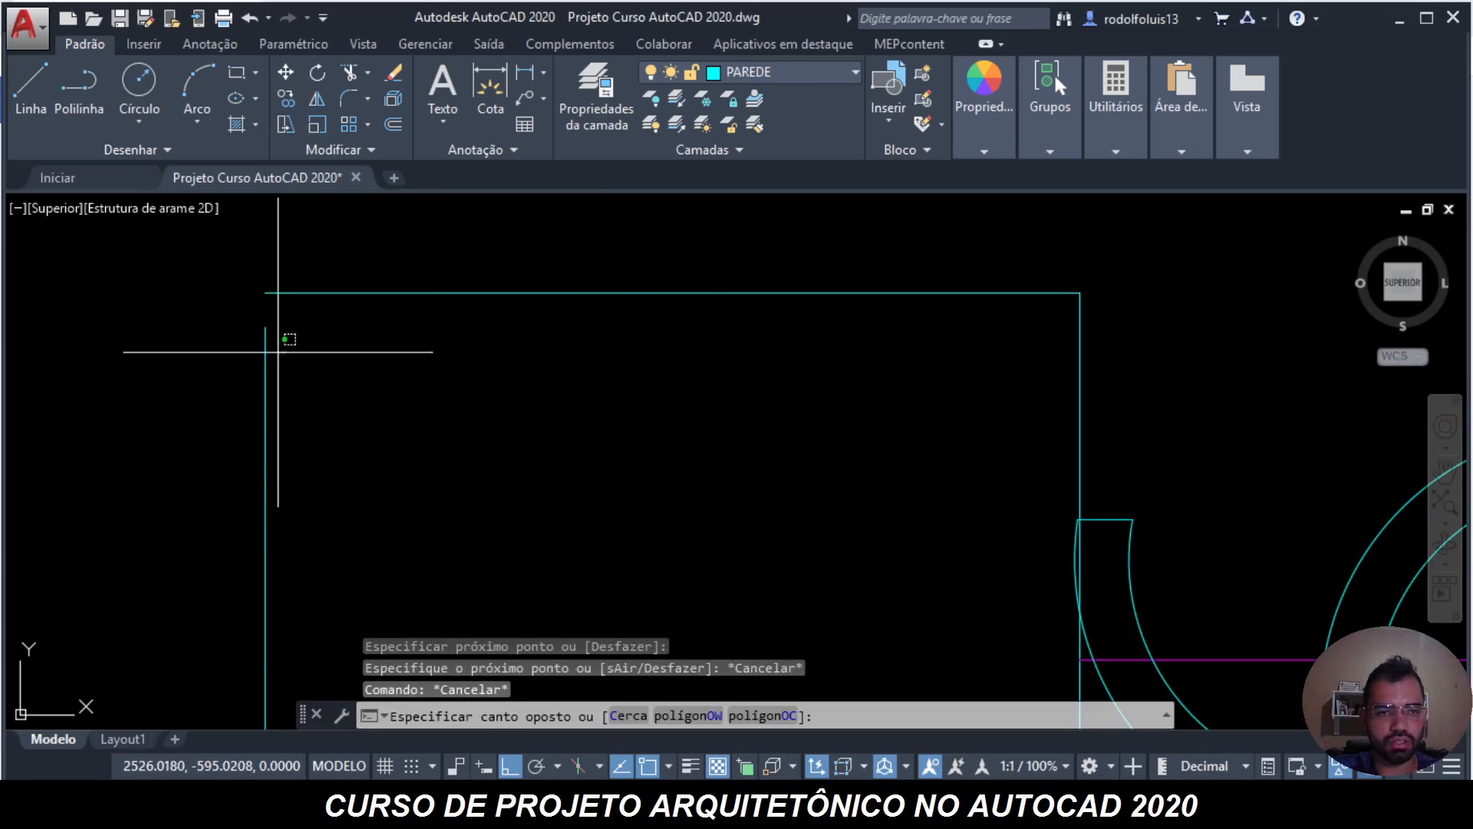
left_click(258, 326)
left_click(264, 327)
key("Escape")
key("Escape")
scroll(246, 279, "down", 5)
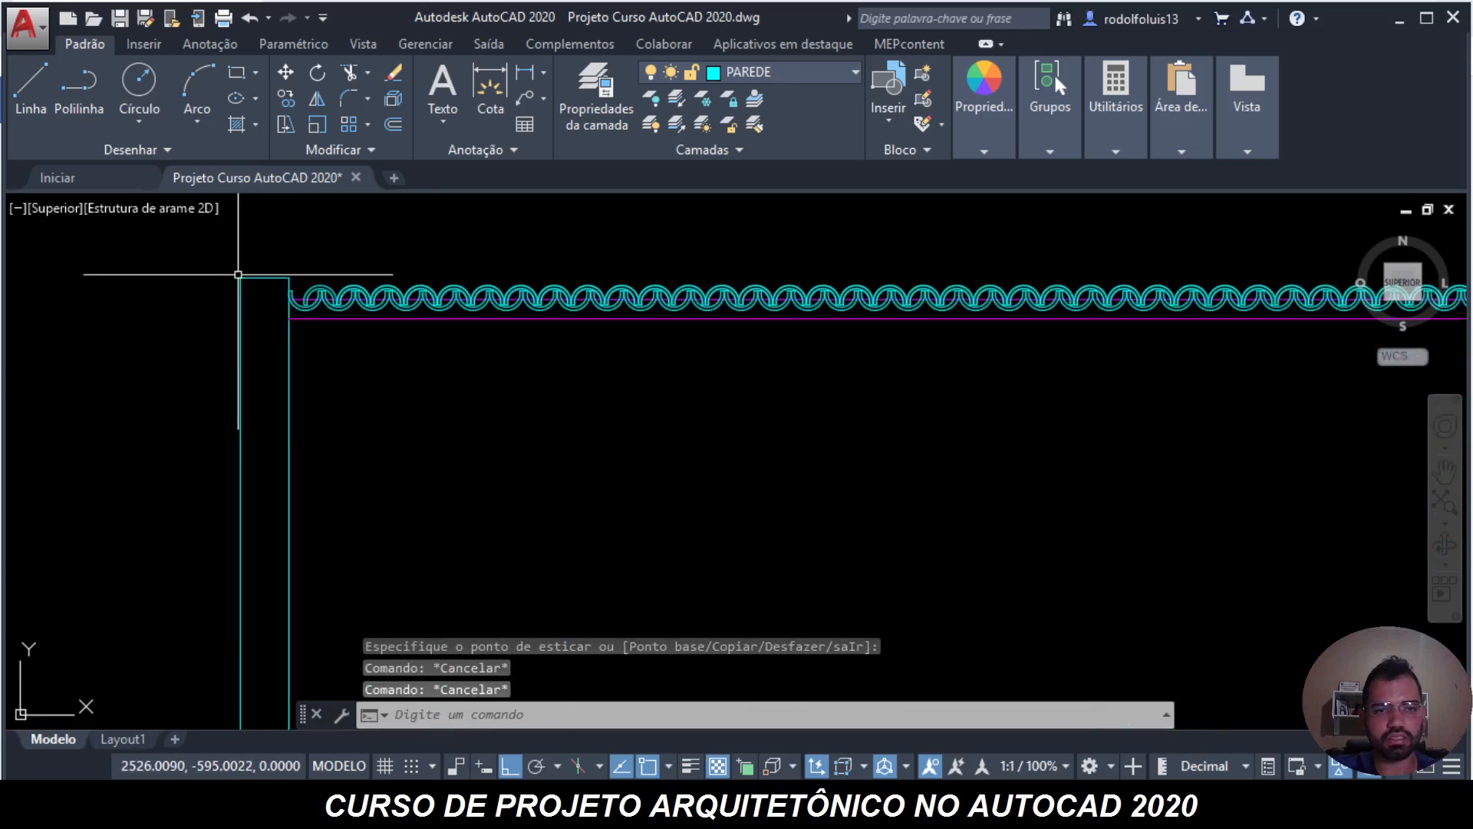
scroll(253, 279, "up", 4)
middle_click_drag(268, 279, 319, 481)
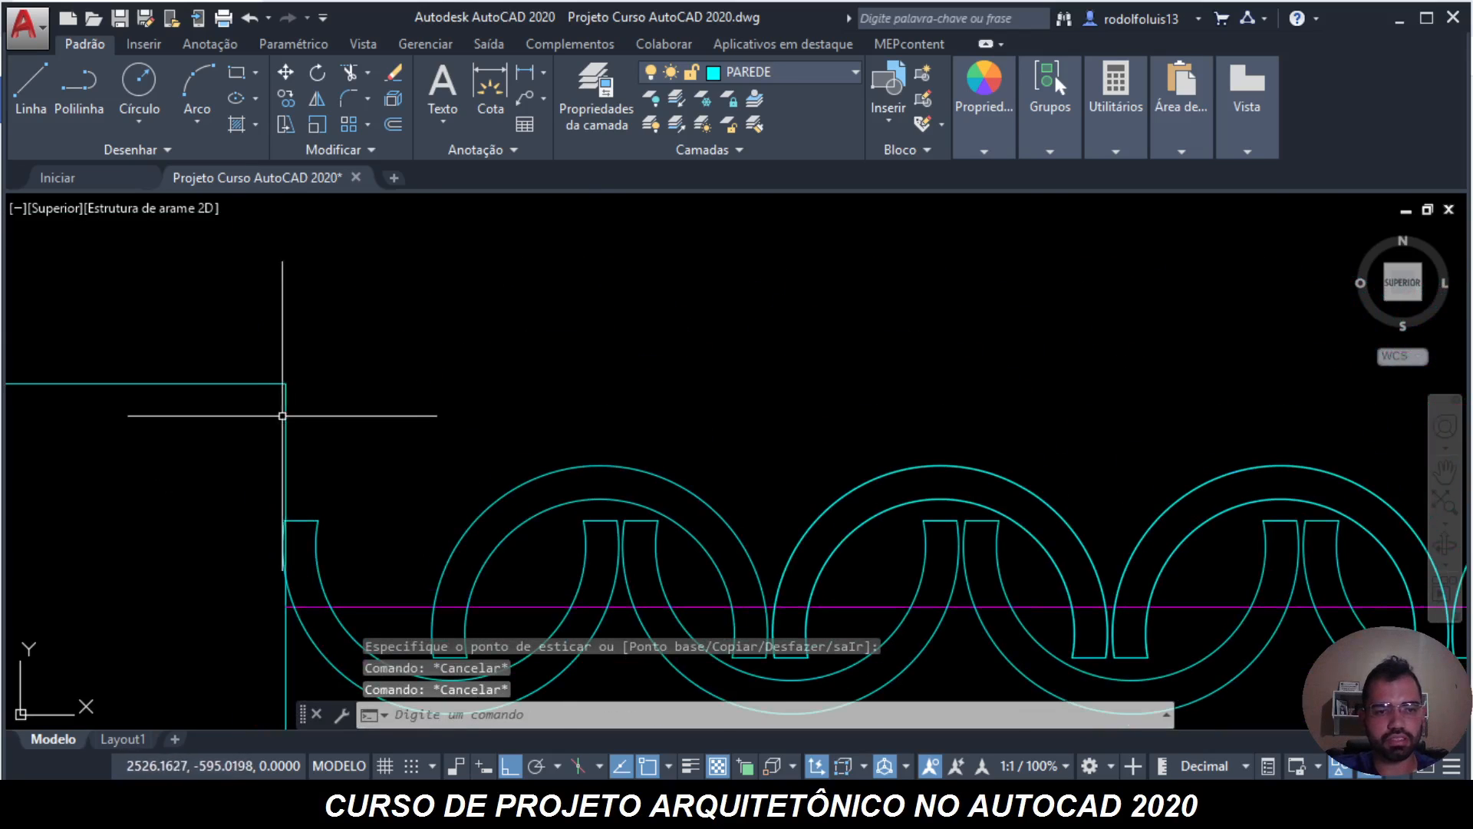
scroll(265, 299, "down", 3)
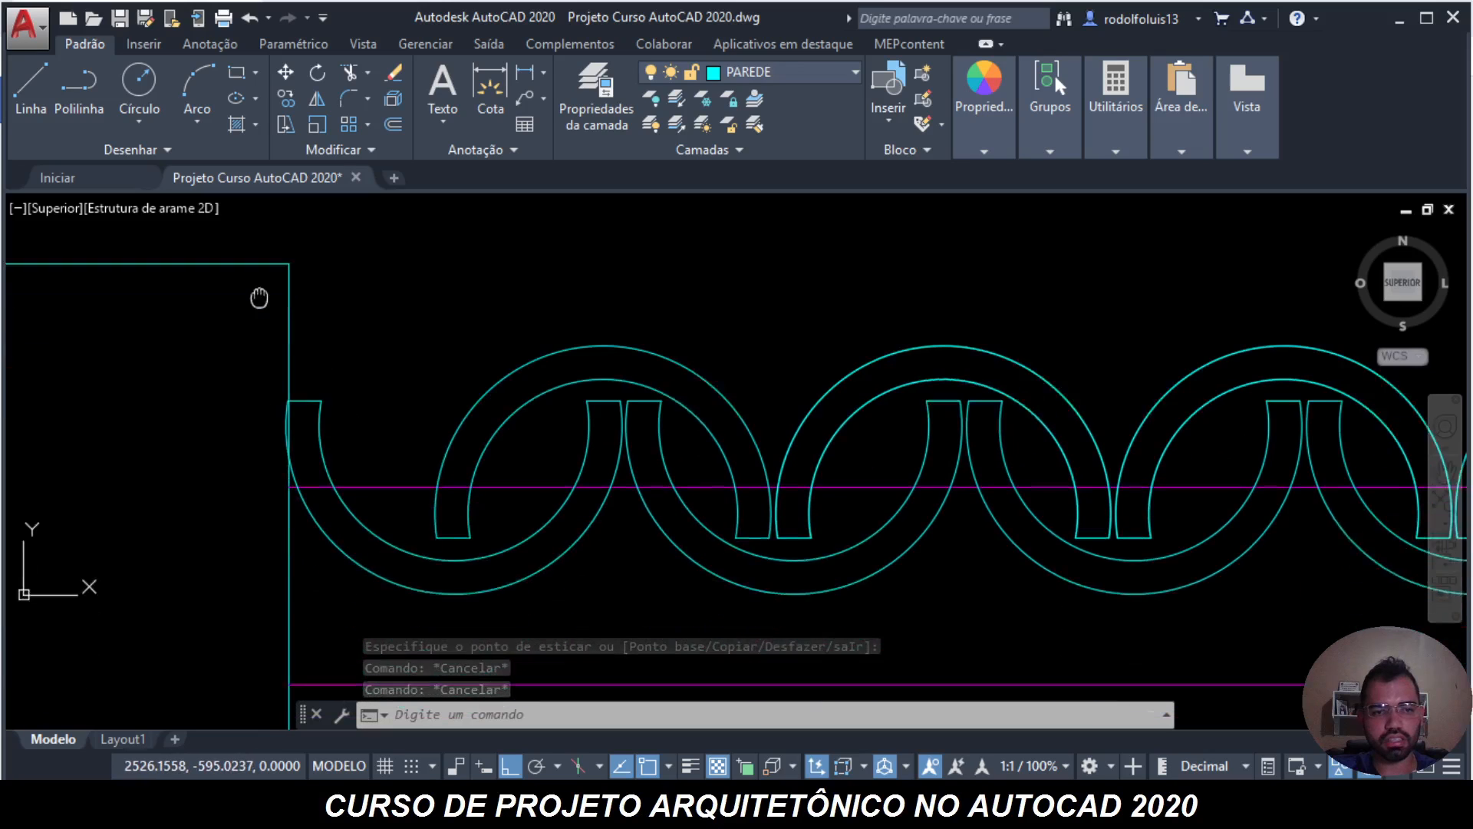
scroll(328, 306, "up", 3)
scroll(372, 394, "down", 3)
scroll(256, 312, "down", 4)
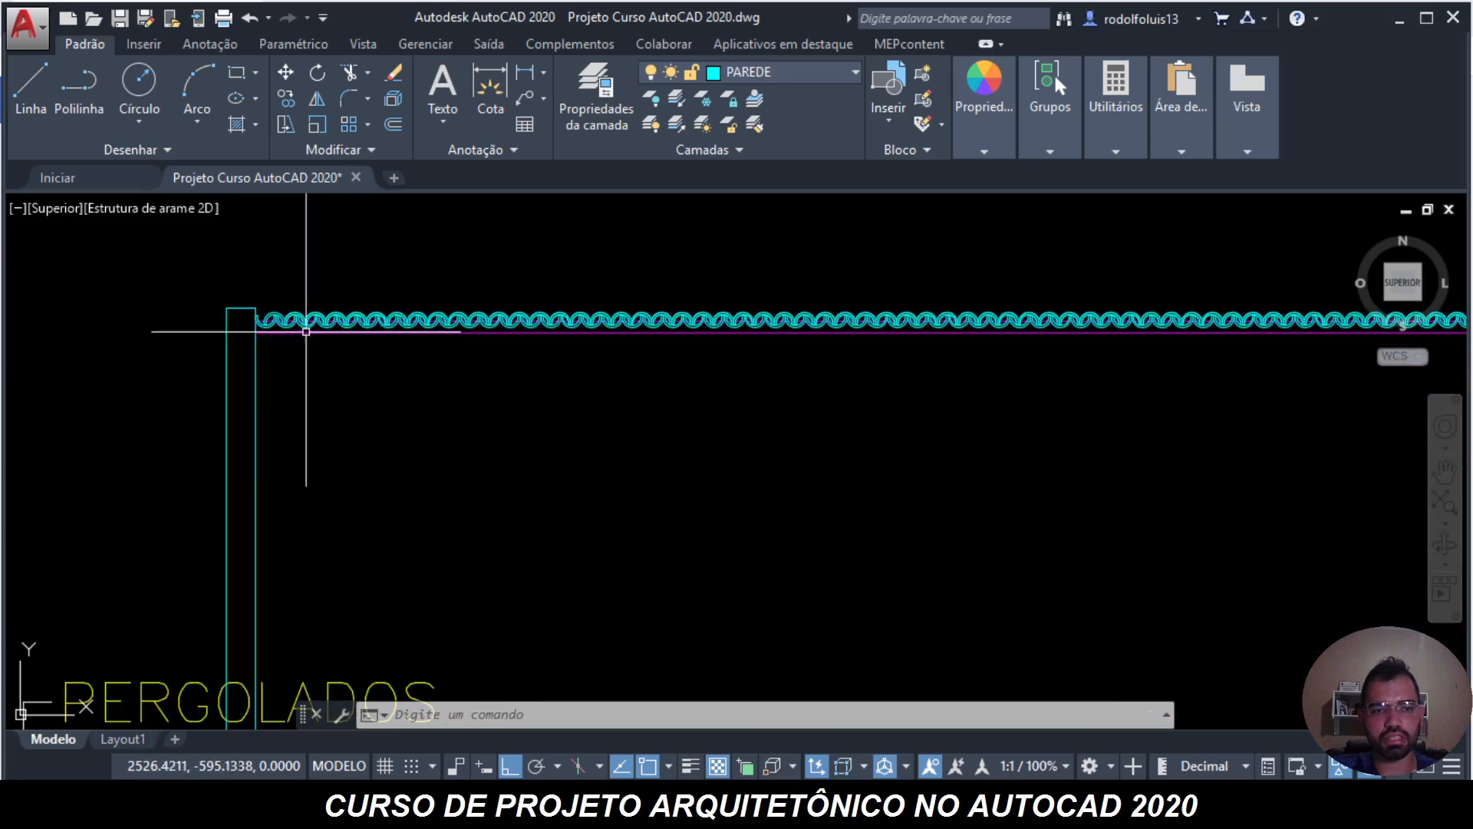
- Stretch the top end of the right wall's outer line further upward, above the roof tiles
middle_click_drag(615, 352, 165, 392)
scroll(170, 401, "down", 2)
scroll(717, 402, "up", 3)
scroll(507, 338, "up", 2)
left_click(505, 359)
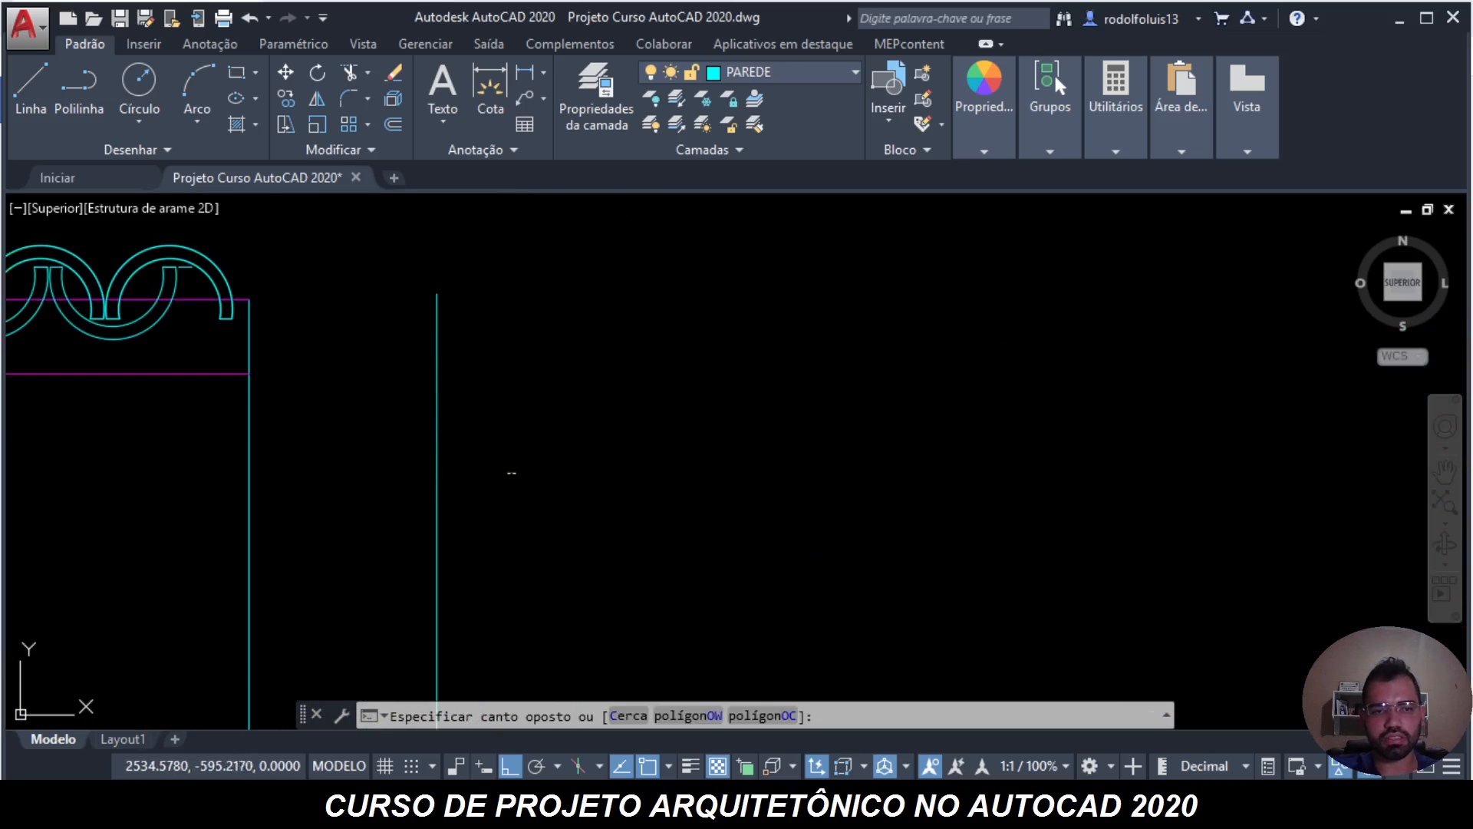
left_click(376, 360)
scroll(500, 458, "up", 2)
left_click(510, 446)
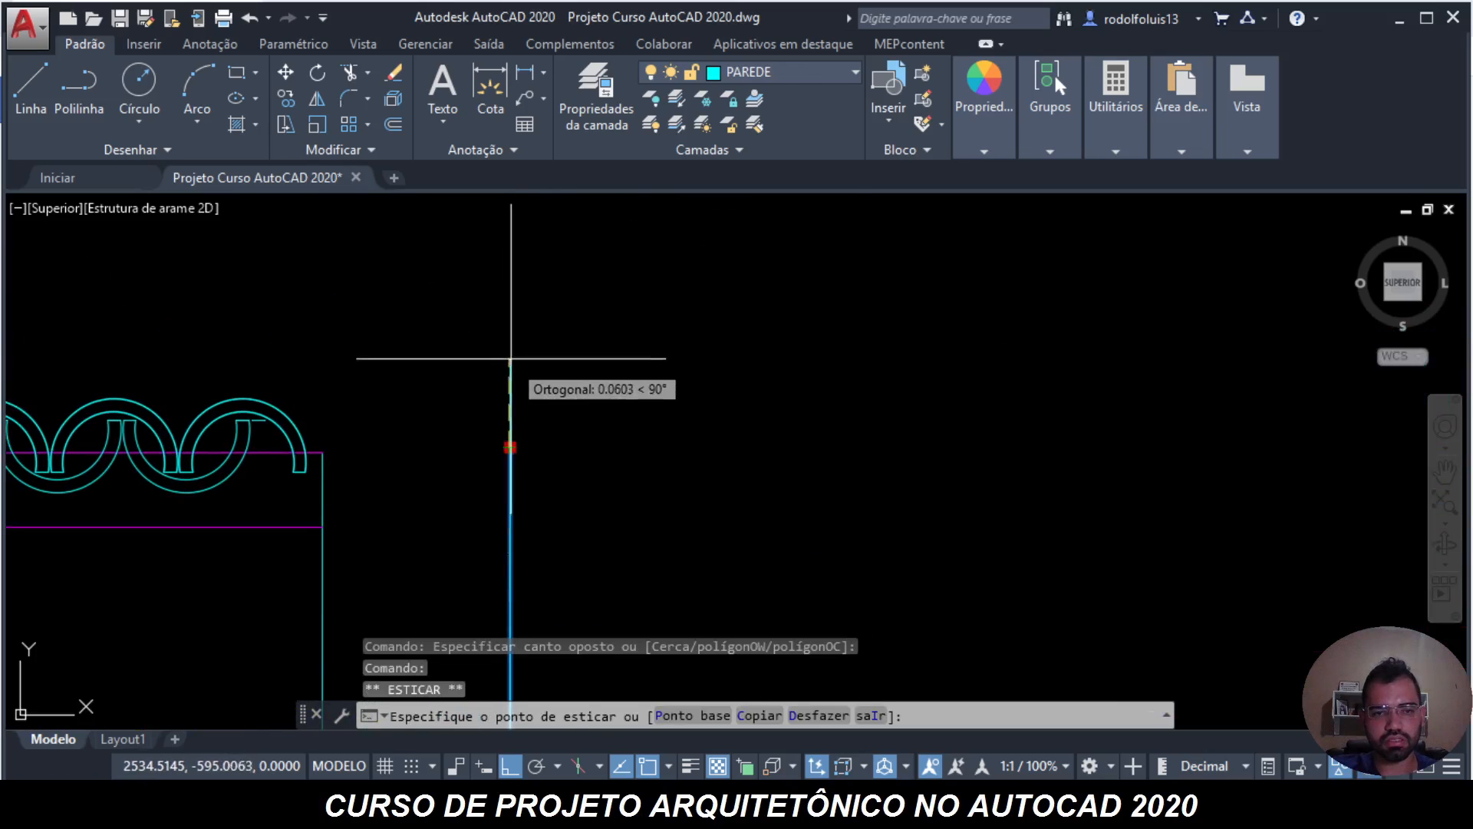
key("Escape")
key("Escape")
- Stretch the top end of the right wall's inner line straight up by about 0.09, above the last tile
left_click(378, 610)
left_click(293, 535)
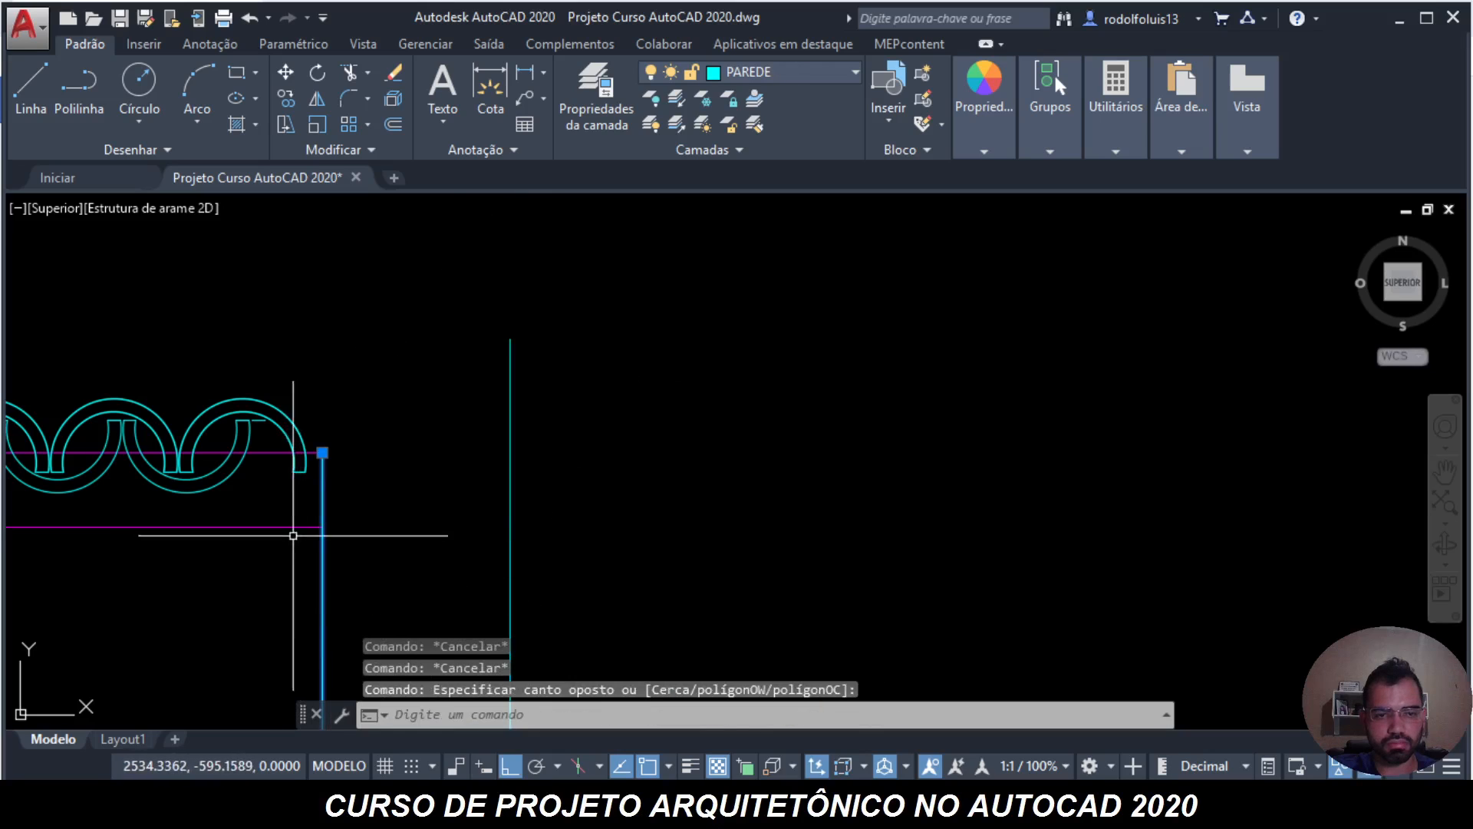
left_click(322, 453)
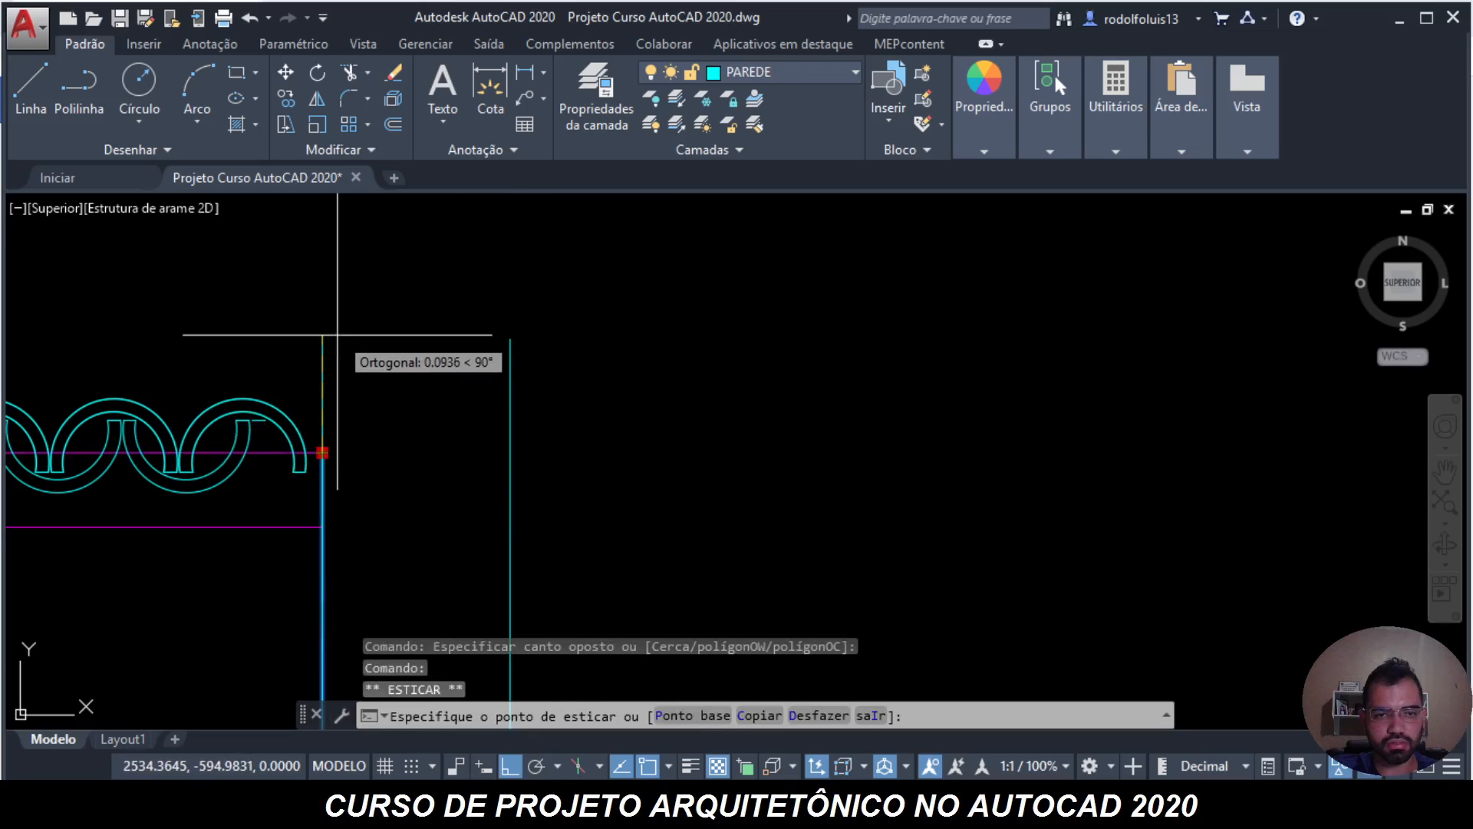
key("Escape")
key("Escape")
- Draw a horizontal line from the left wall's inner top corner across the roof to just past the right wall
type("l")
key("Return")
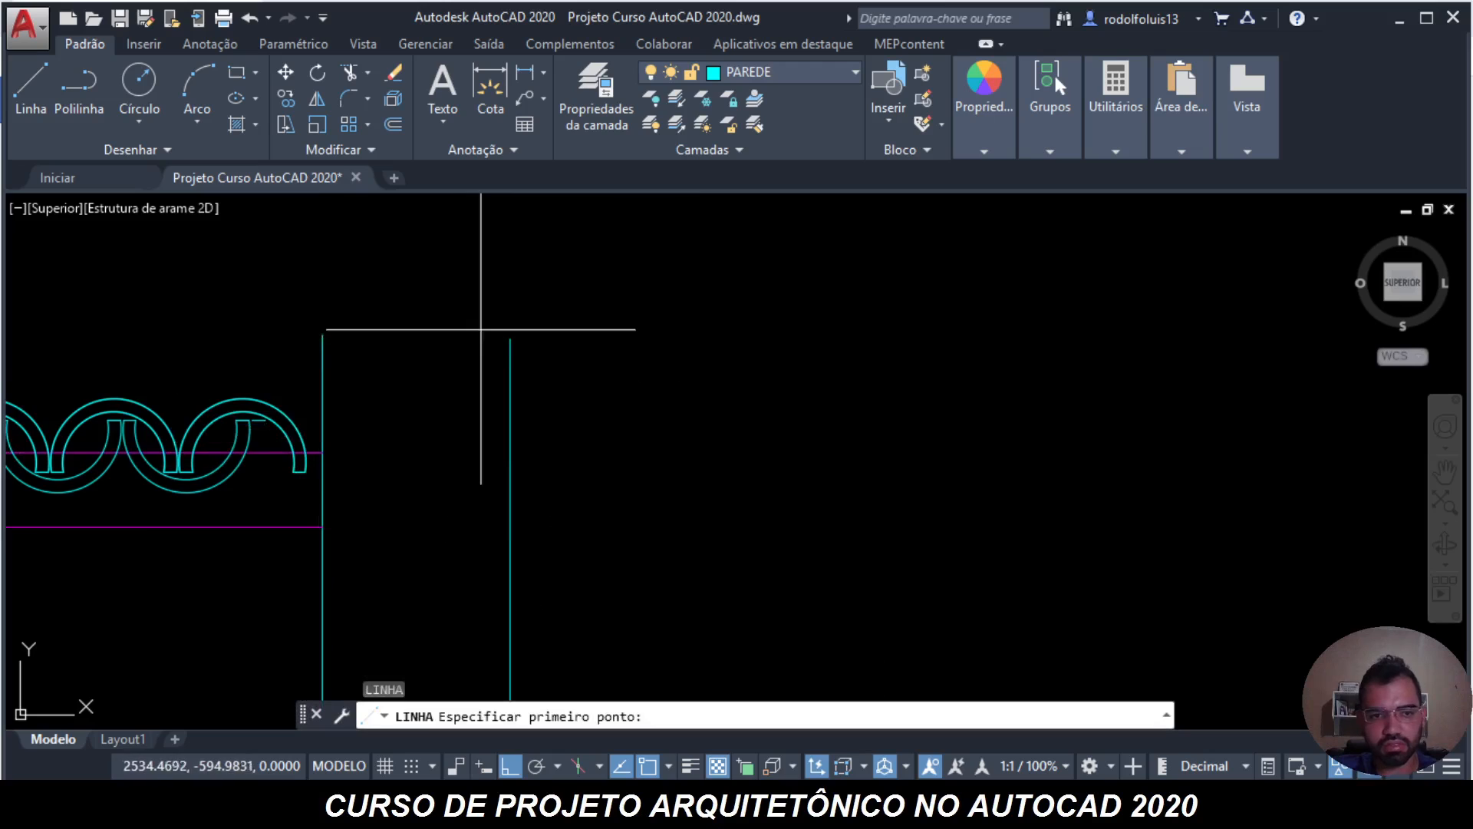
scroll(637, 353, "down", 2)
scroll(323, 338, "up", 6)
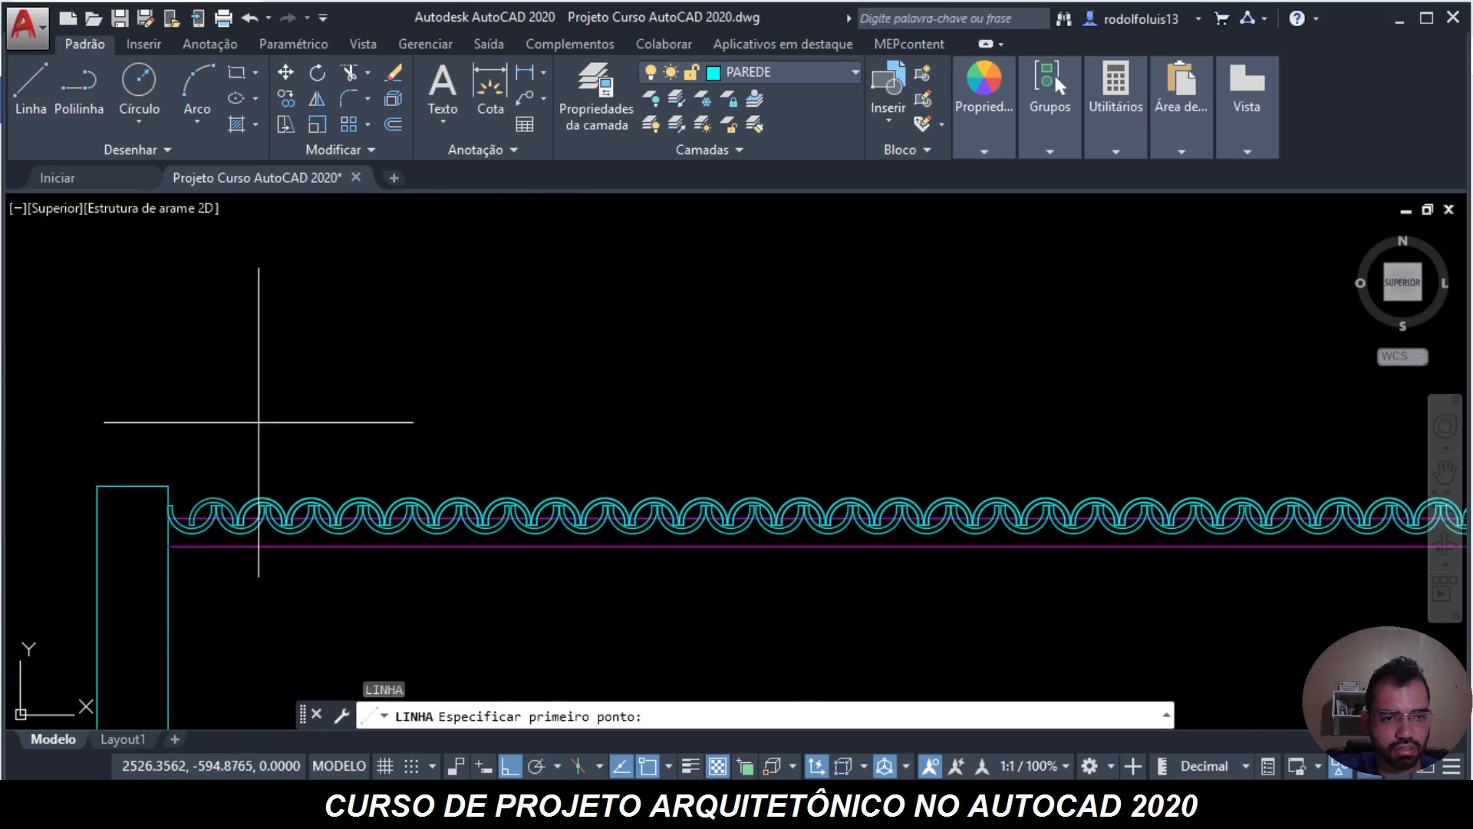
left_click(168, 486)
scroll(168, 486, "down", 3)
scroll(806, 430, "up", 5)
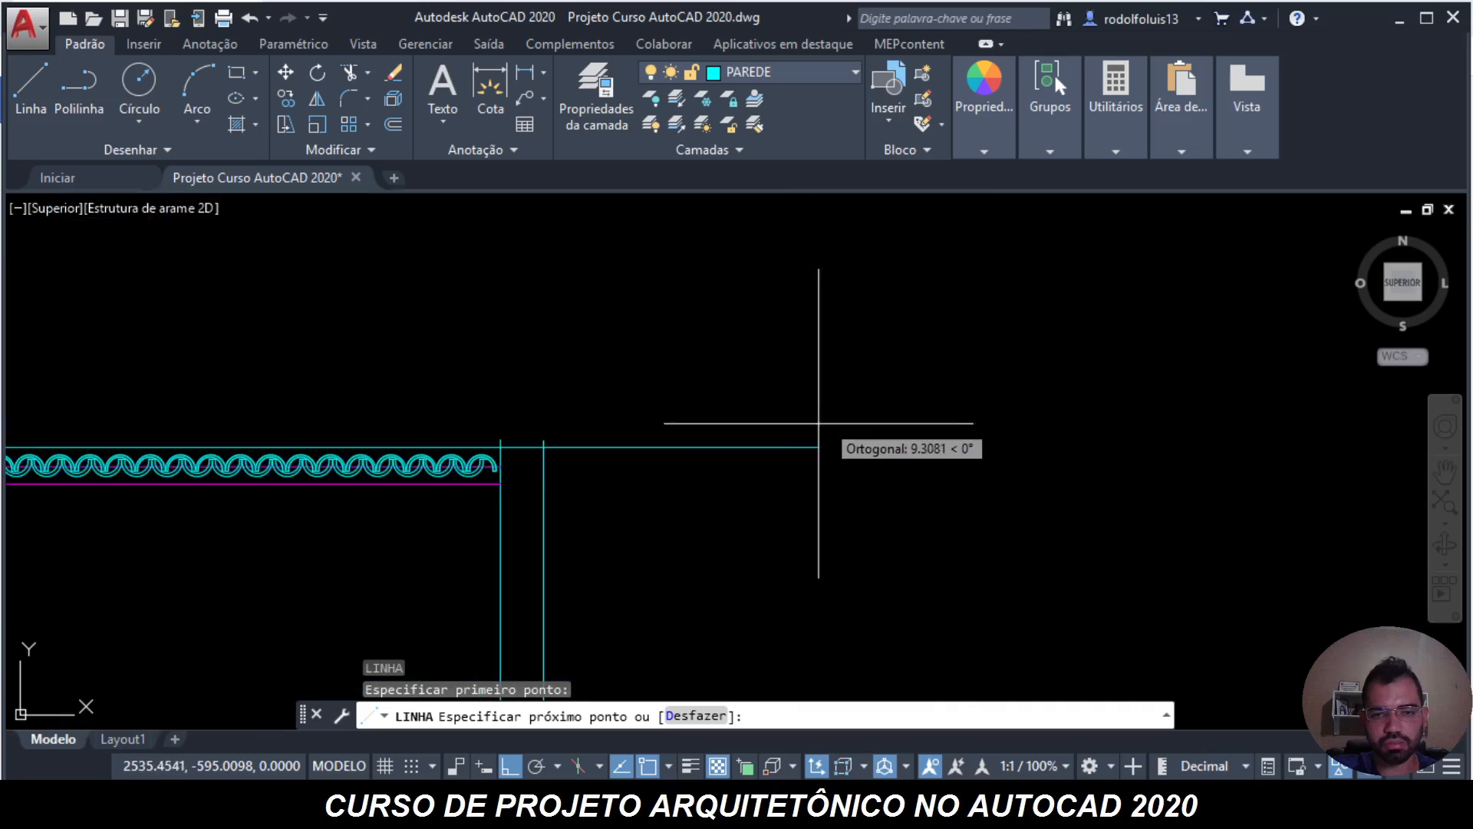
left_click(536, 465)
key("Escape")
key("Escape")
- Fillet the right wall's outer line with the long horizontal line into a sharp corner
type("_fillet")
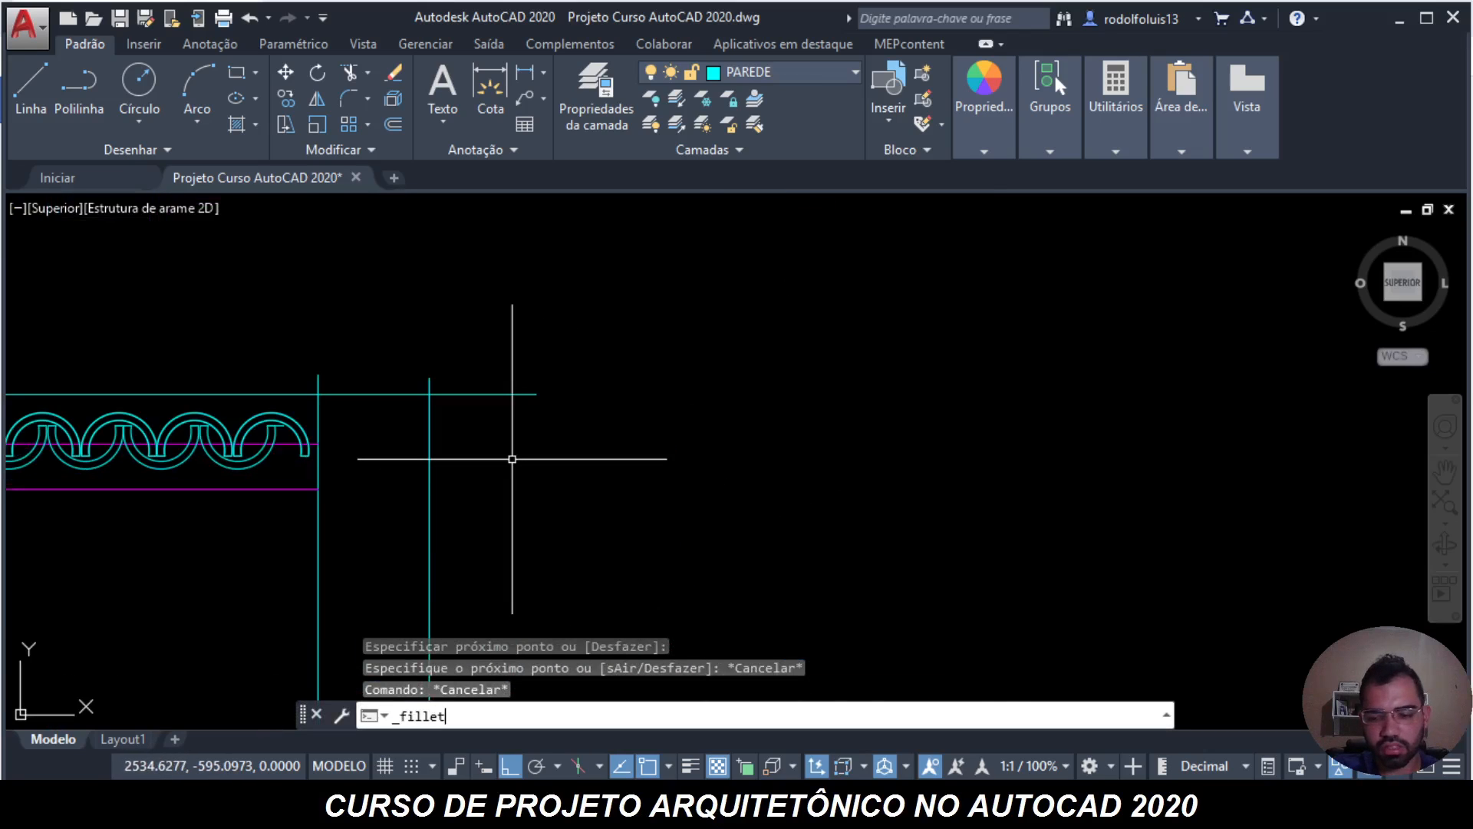
key("Return")
left_click(429, 430)
left_click(395, 394)
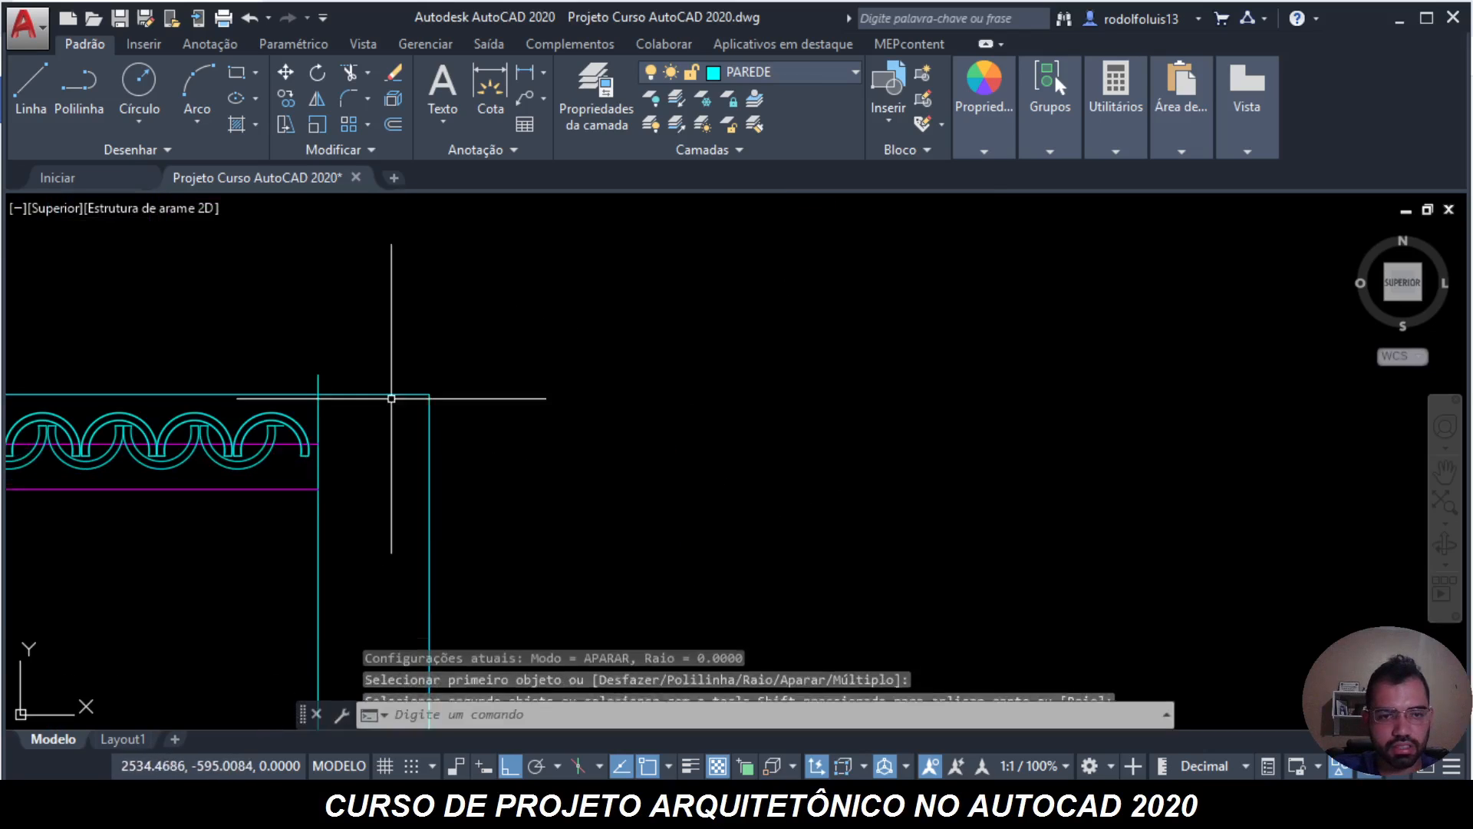
- Fillet the right wall's inner line with the horizontal line, keeping only the segment that caps the wall
key("Return")
left_click(317, 412)
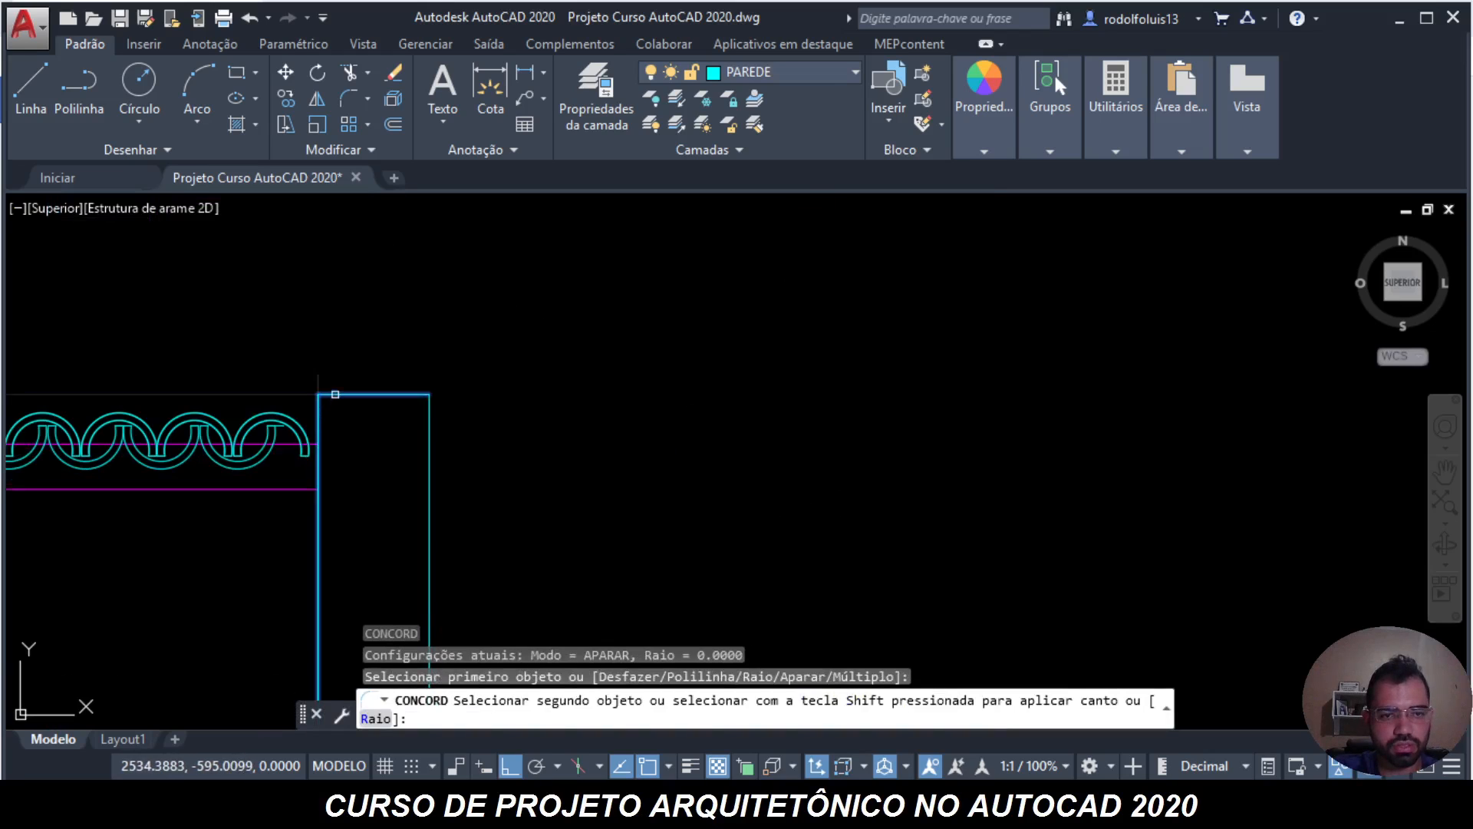
scroll(218, 426, "up", 6)
key("Escape")
key("Escape")
key("Escape")
- Erase the stray short line inside the last upper tile near the right wall
middle_click_drag(546, 494, 637, 464)
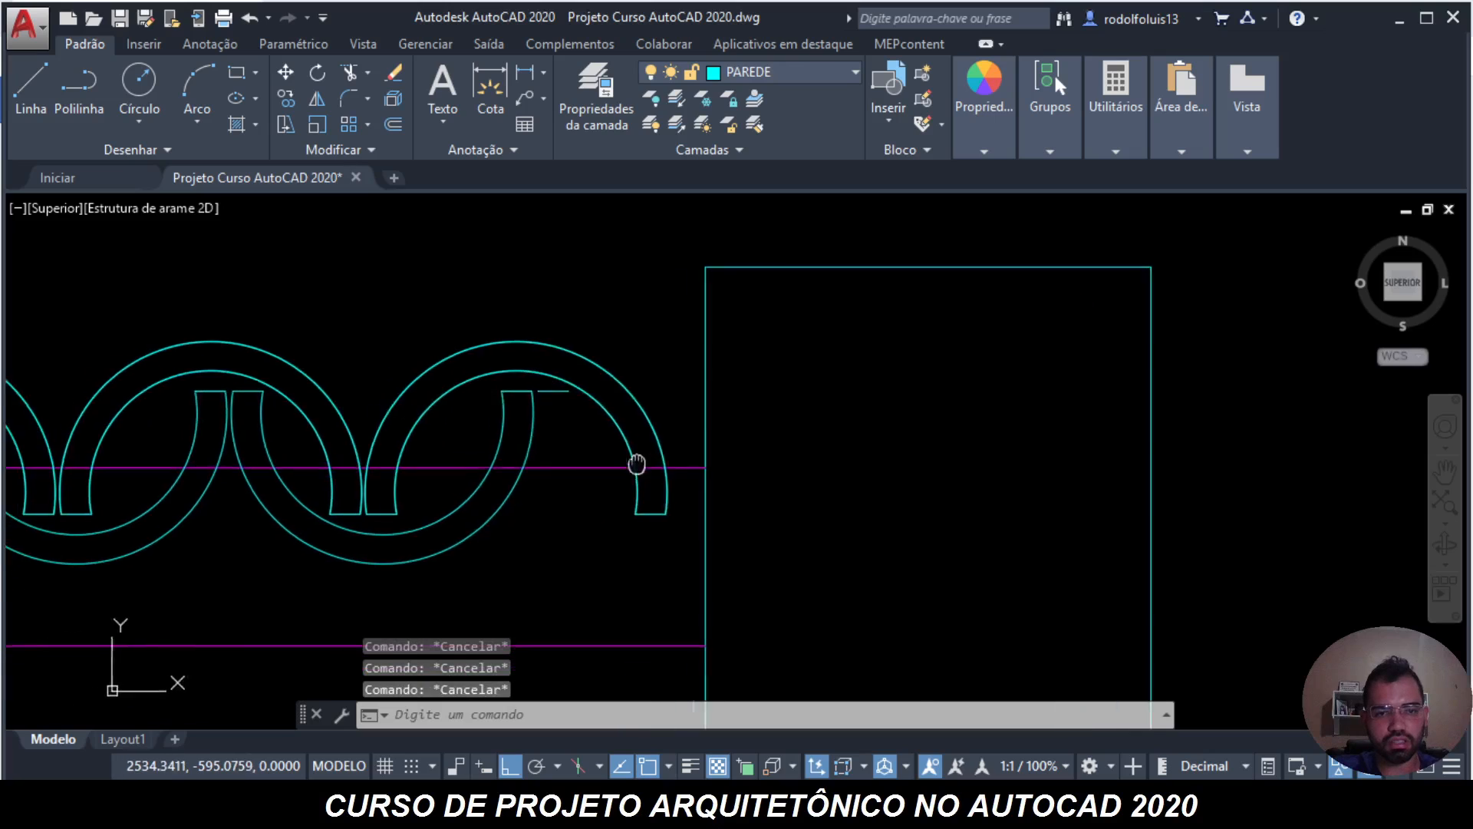
scroll(568, 399, "up", 2)
left_click(527, 319)
left_click(513, 376)
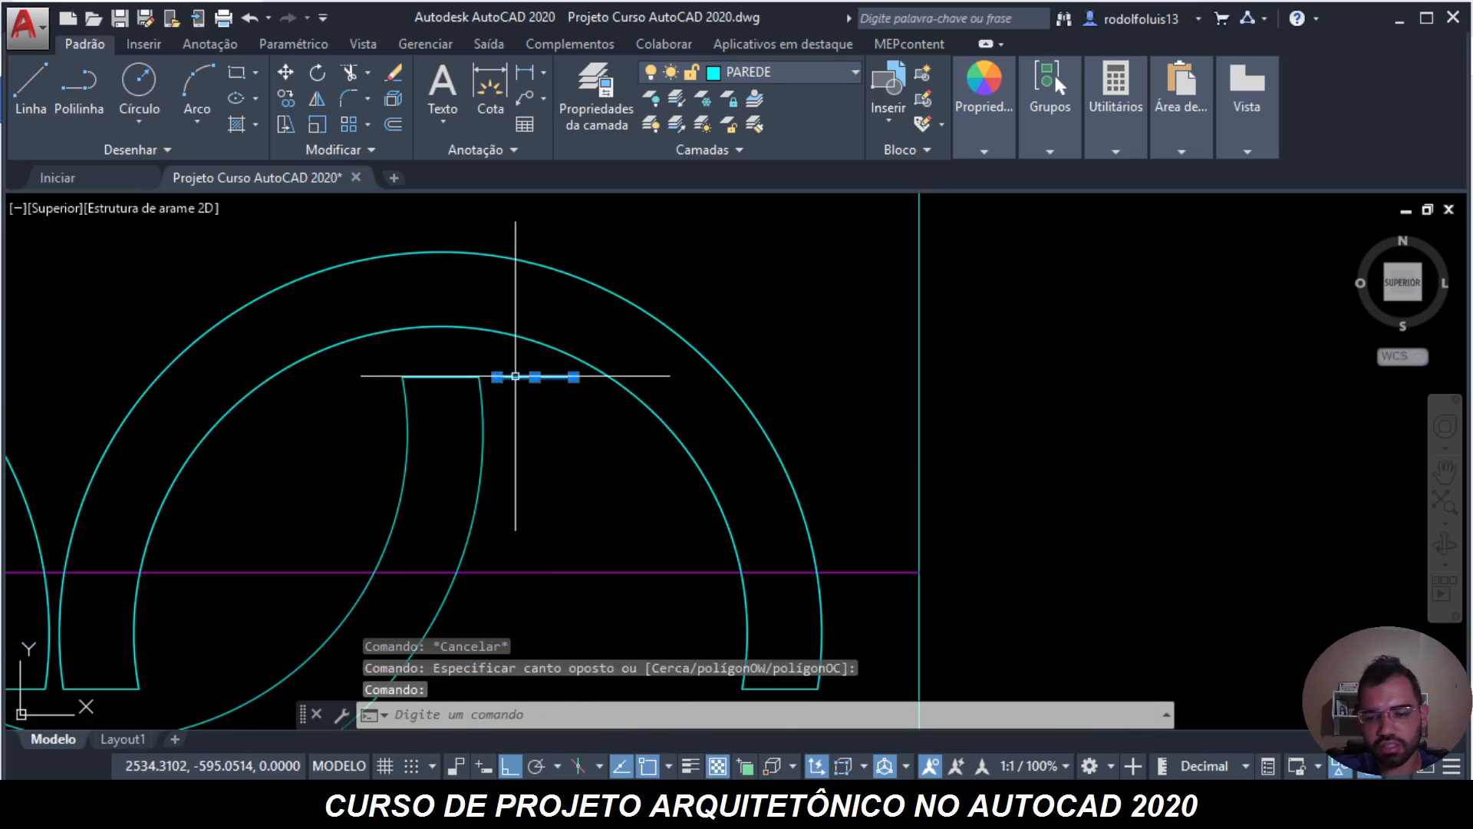
key("Delete")
key("Escape")
scroll(516, 376, "down", 5)
- Move the last upper tile horizontally from its outer foot corner until it touches the inner face of the right wall
type("mover")
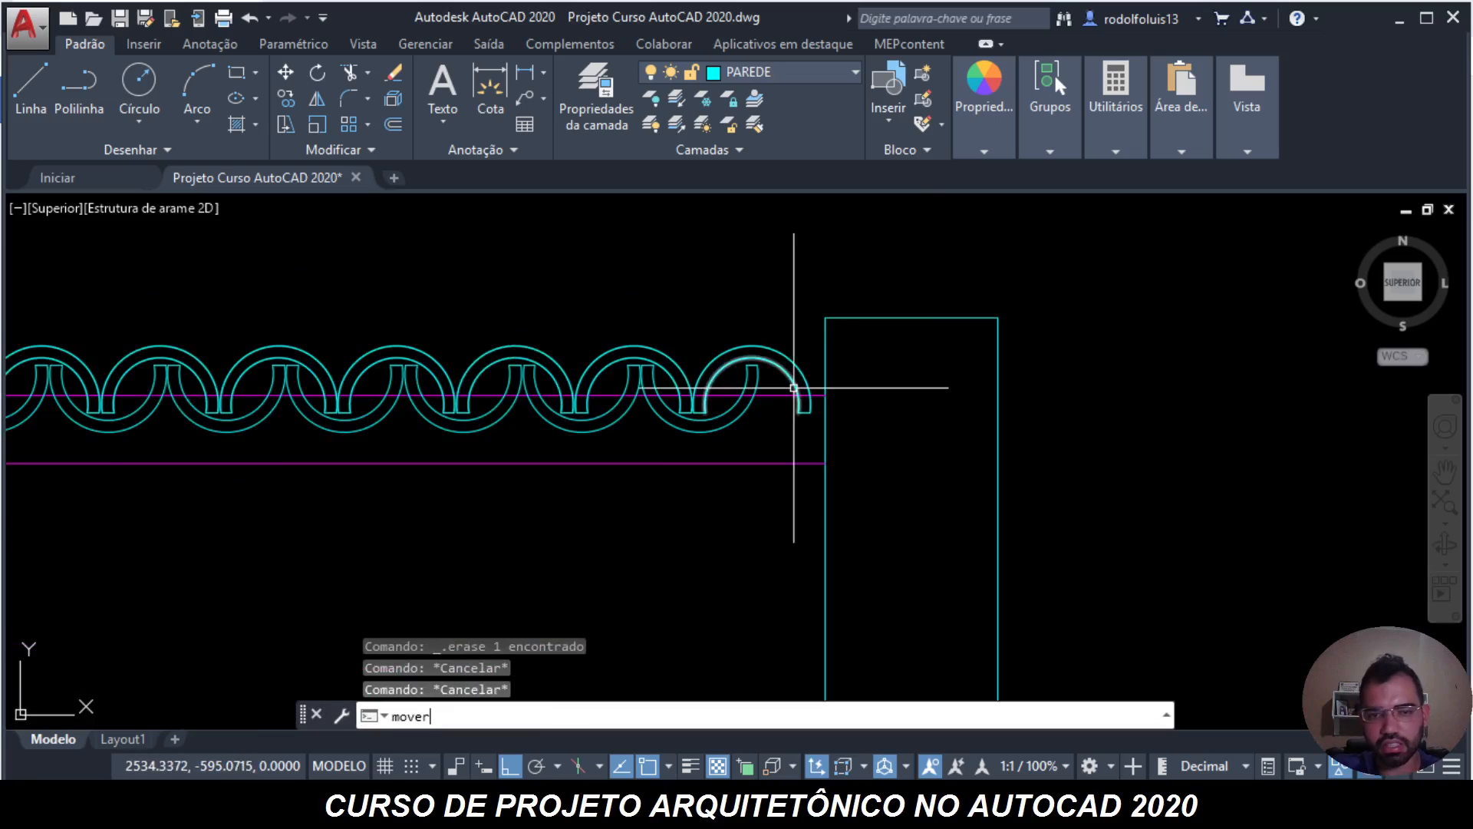
key("Return")
scroll(792, 385, "up", 2)
left_click(683, 334)
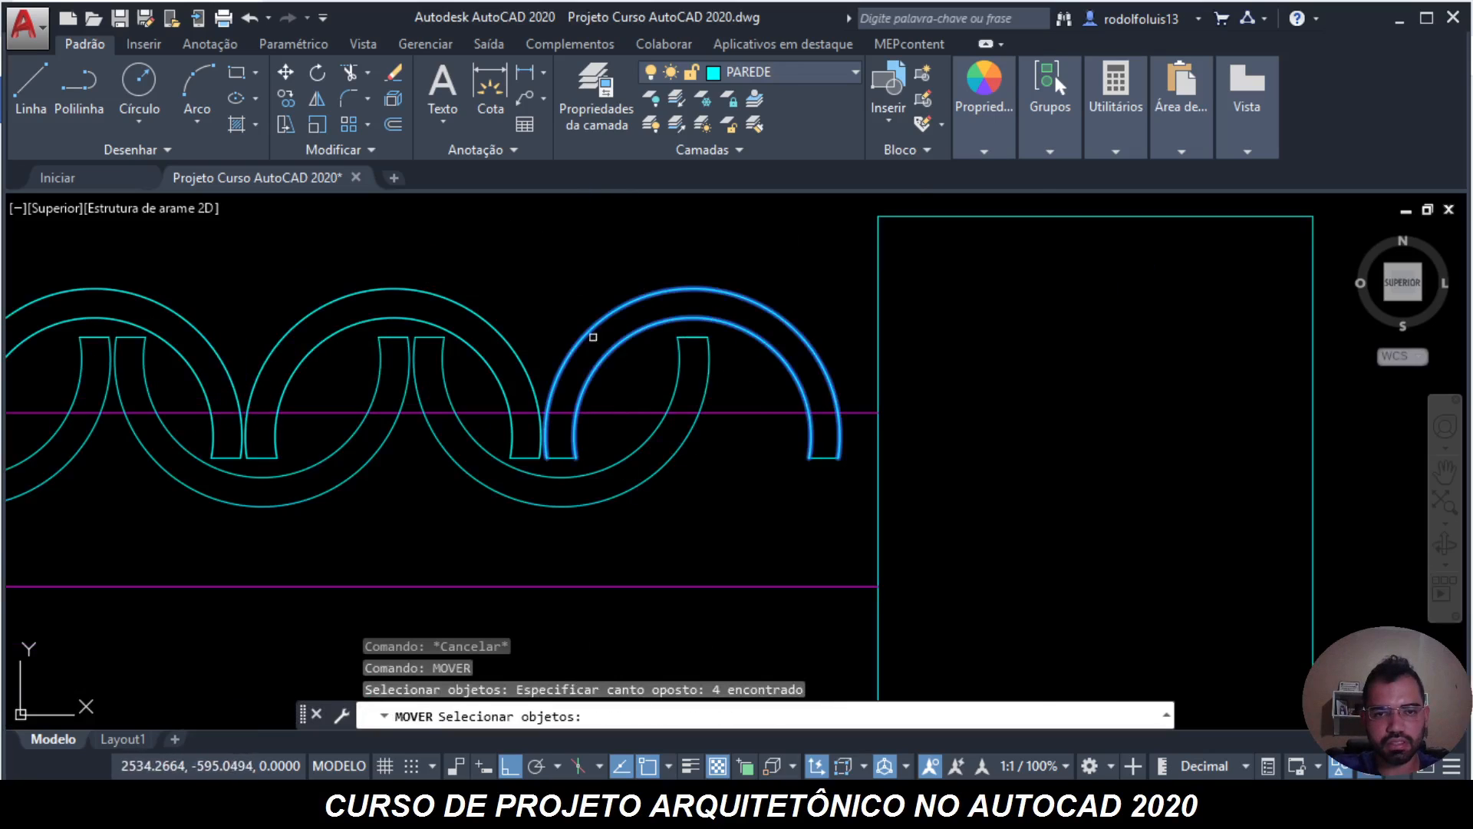
scroll(598, 402, "up", 2)
left_click(527, 521)
scroll(525, 518, "down", 2)
scroll(795, 520, "up", 3)
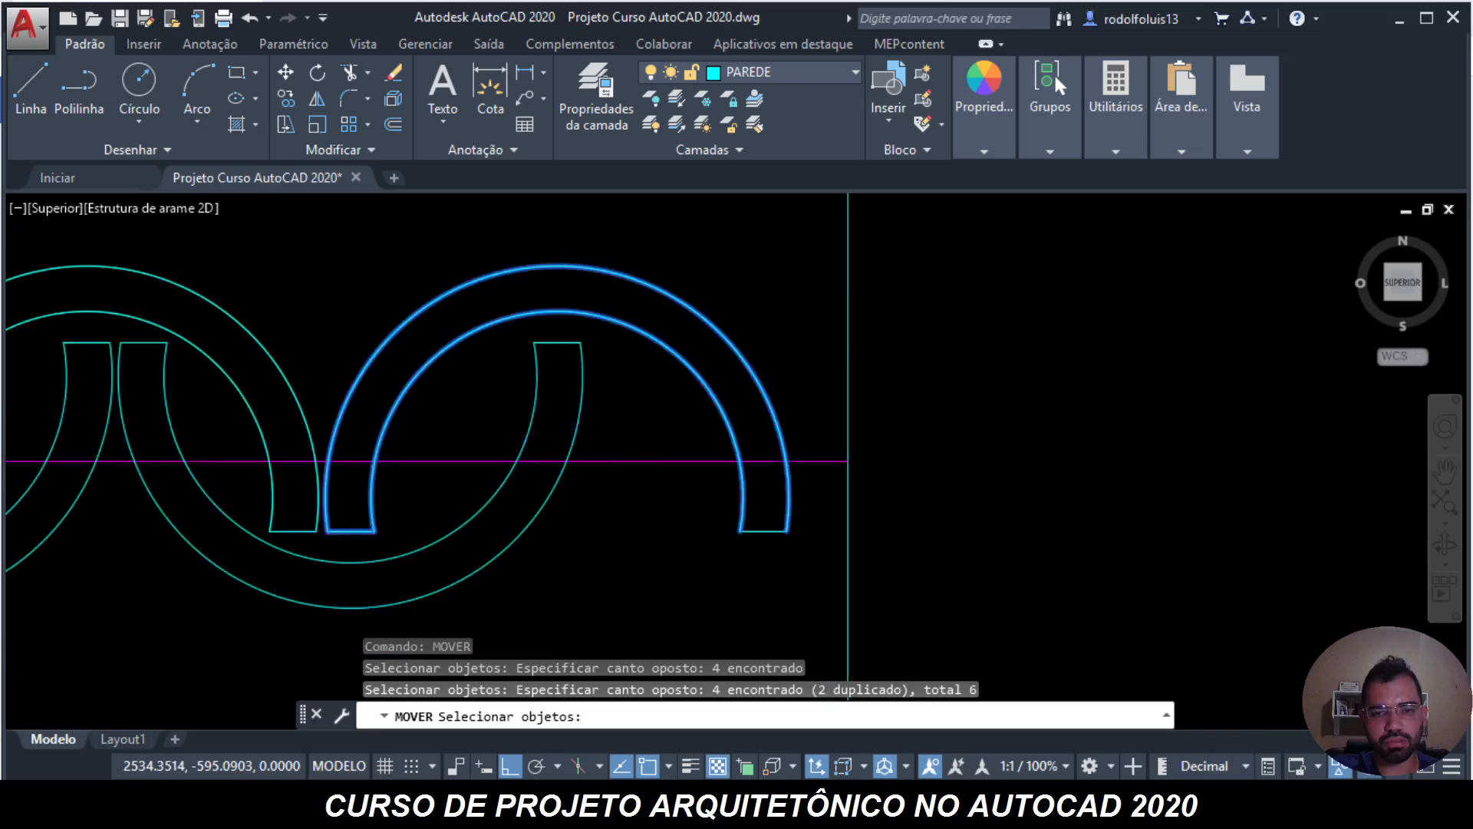
left_click(747, 591)
left_click(706, 531)
key("Return")
scroll(773, 518, "down", 3)
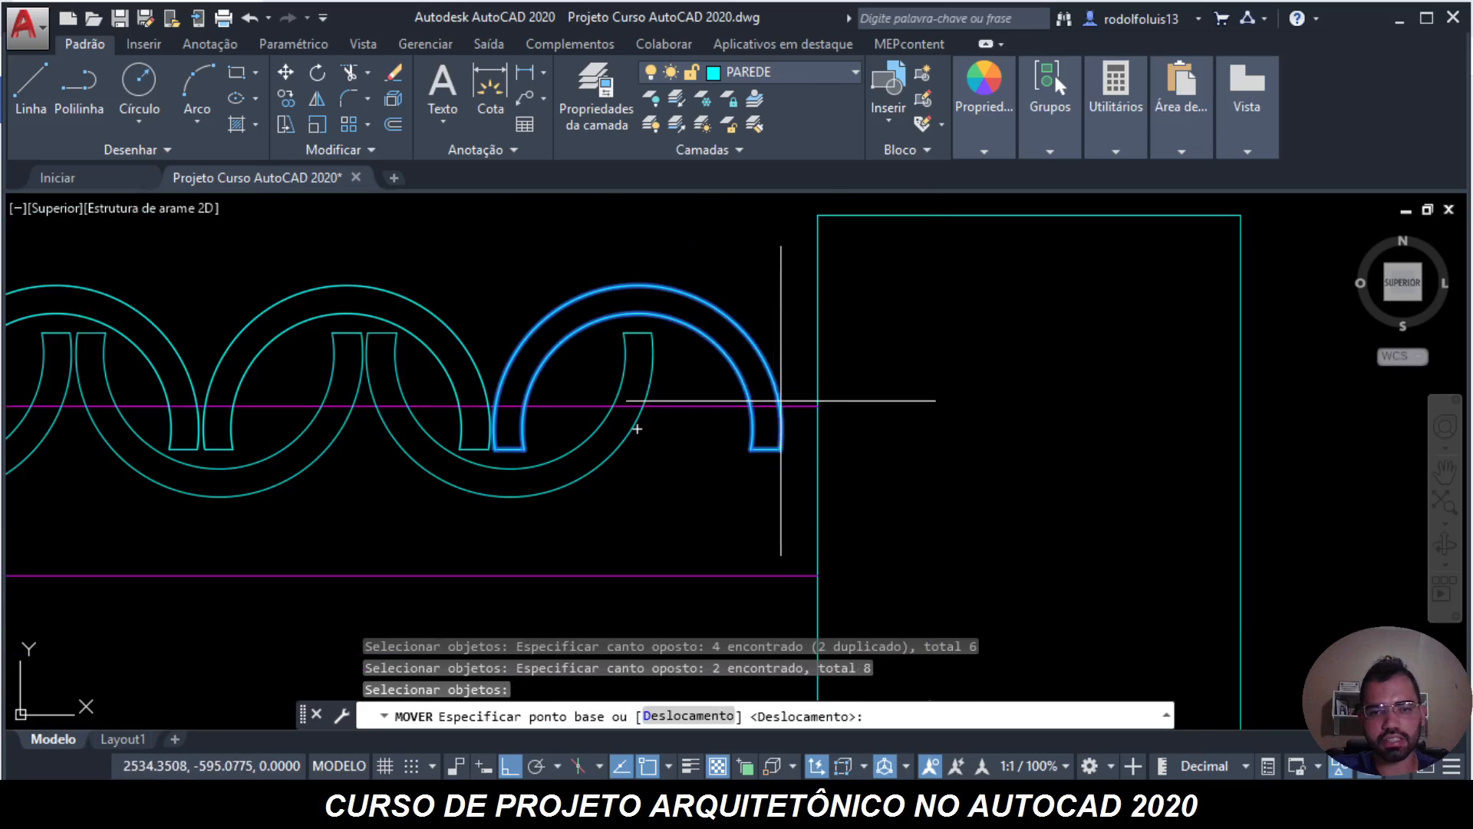
left_click(780, 449)
scroll(813, 429, "up", 2)
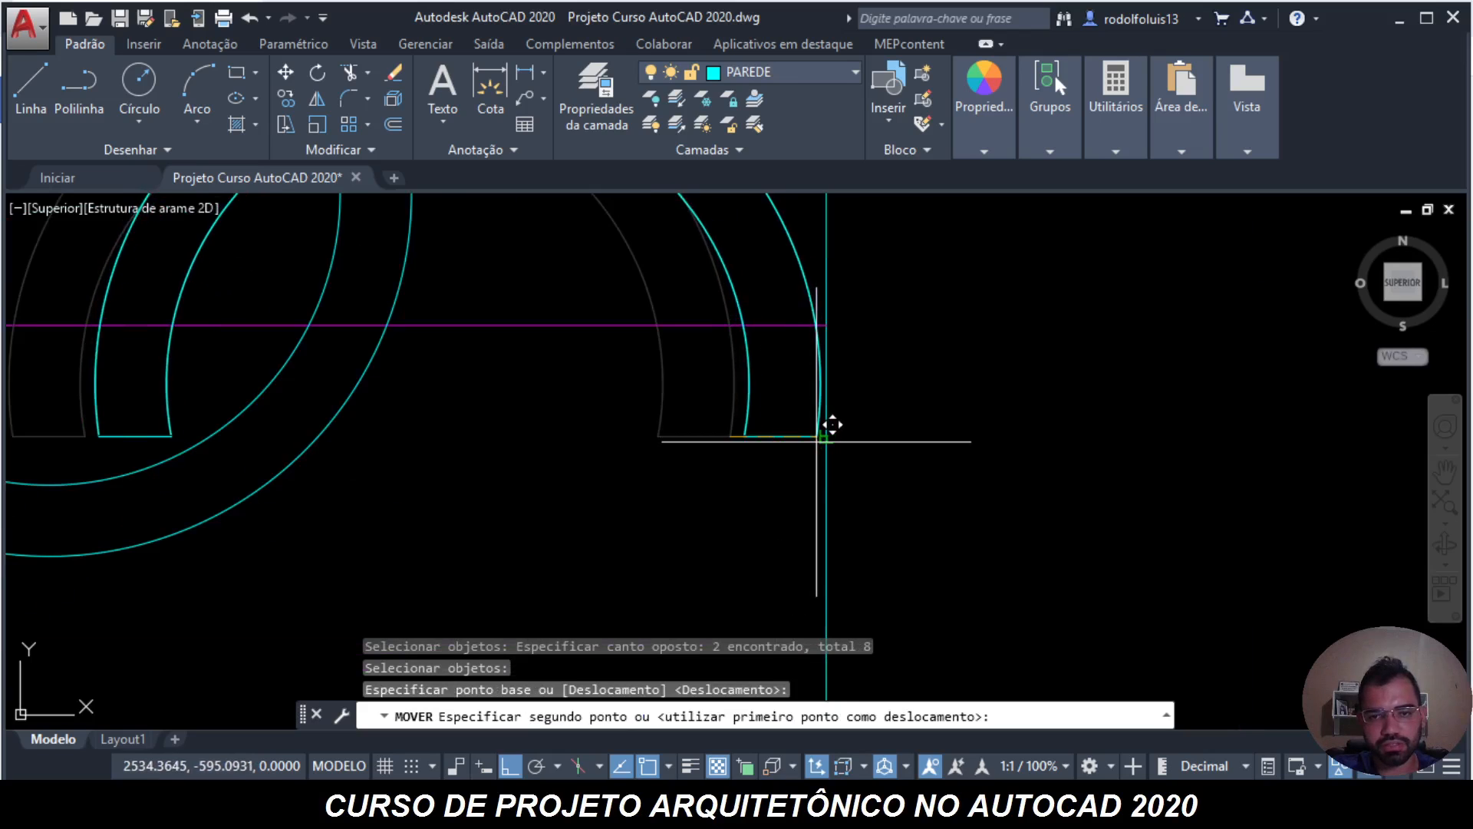
key("Escape")
key("Escape")
key("Escape")
scroll(977, 407, "down", 5)
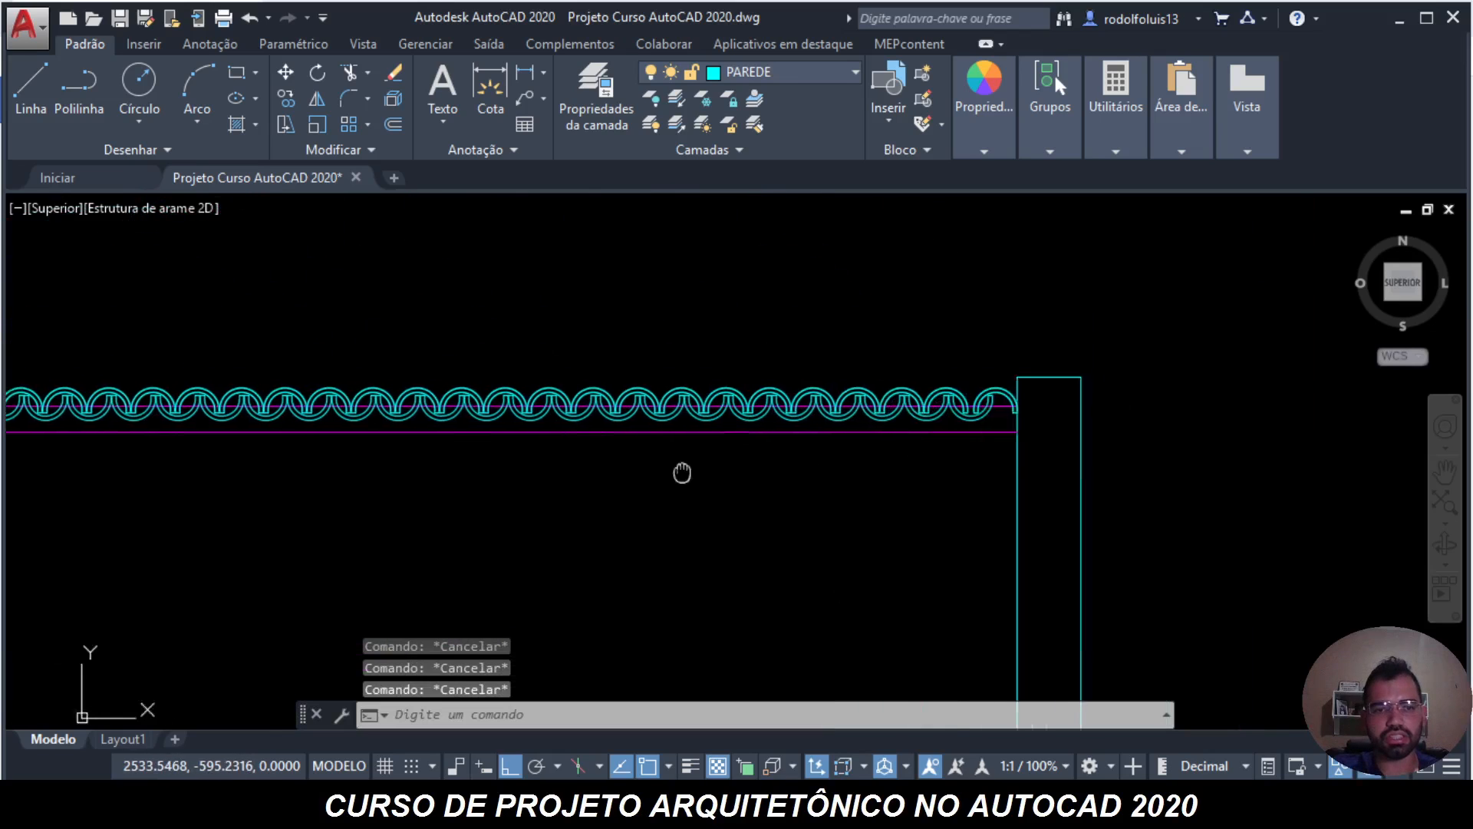
- Erase the upper horizontal magenta line that crosses through the row of tiles
middle_click_drag(738, 494, 990, 496)
scroll(992, 497, "down", 2)
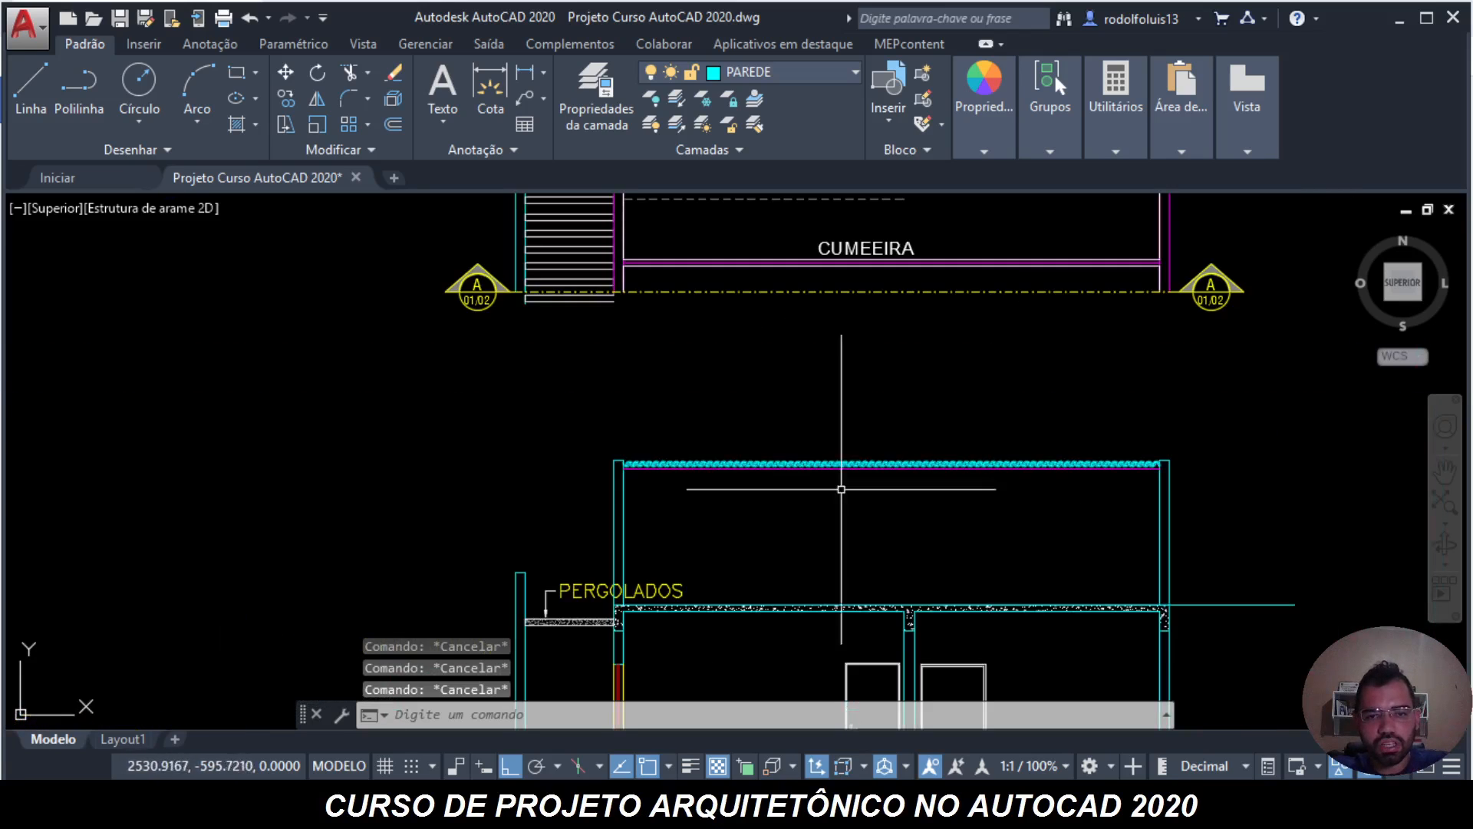
scroll(727, 455, "up", 4)
scroll(578, 568, "up", 3)
scroll(578, 568, "up", 1)
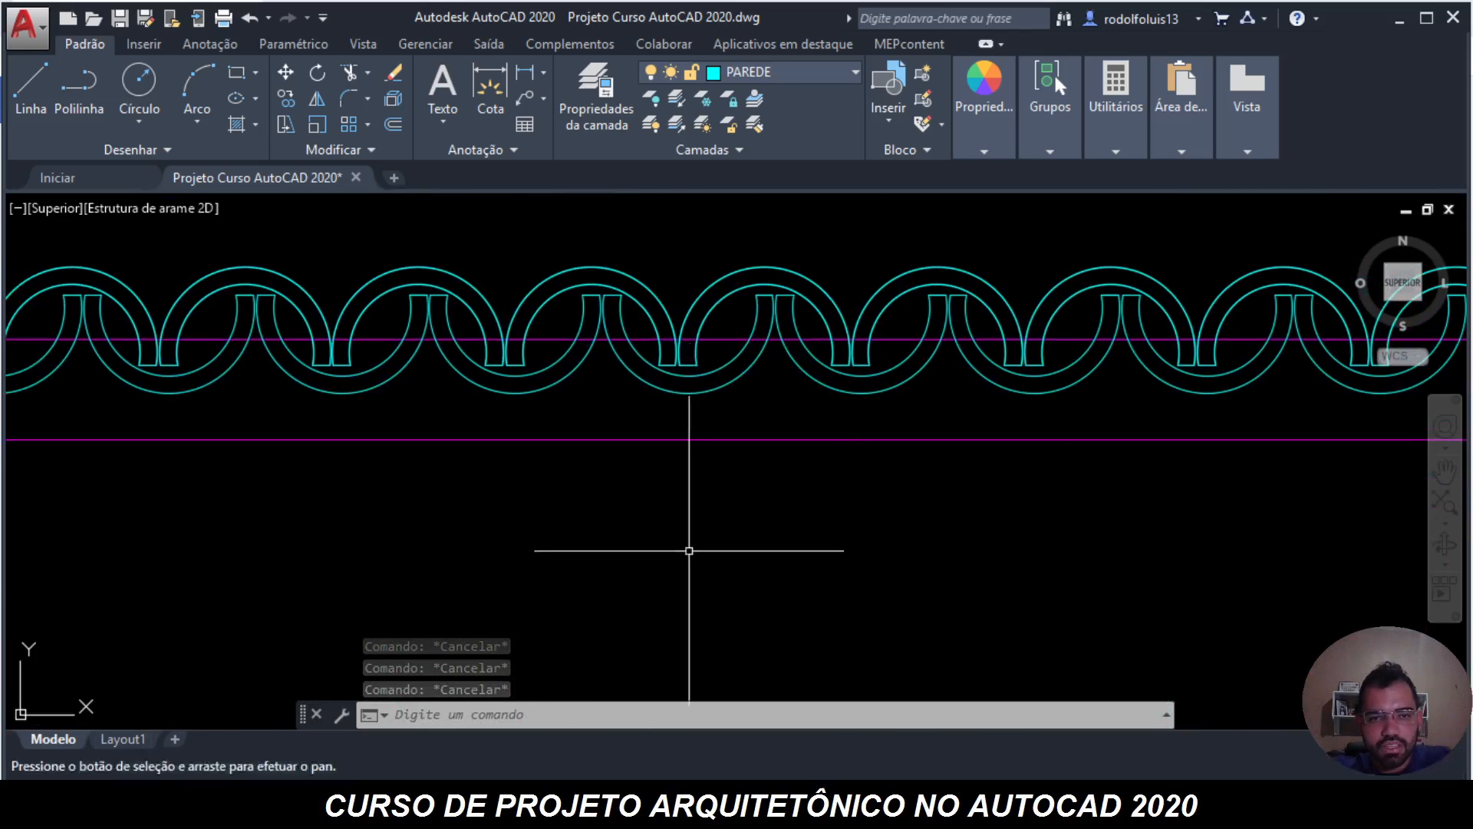
scroll(648, 345, "down", 1)
left_click(643, 337)
key("Delete")
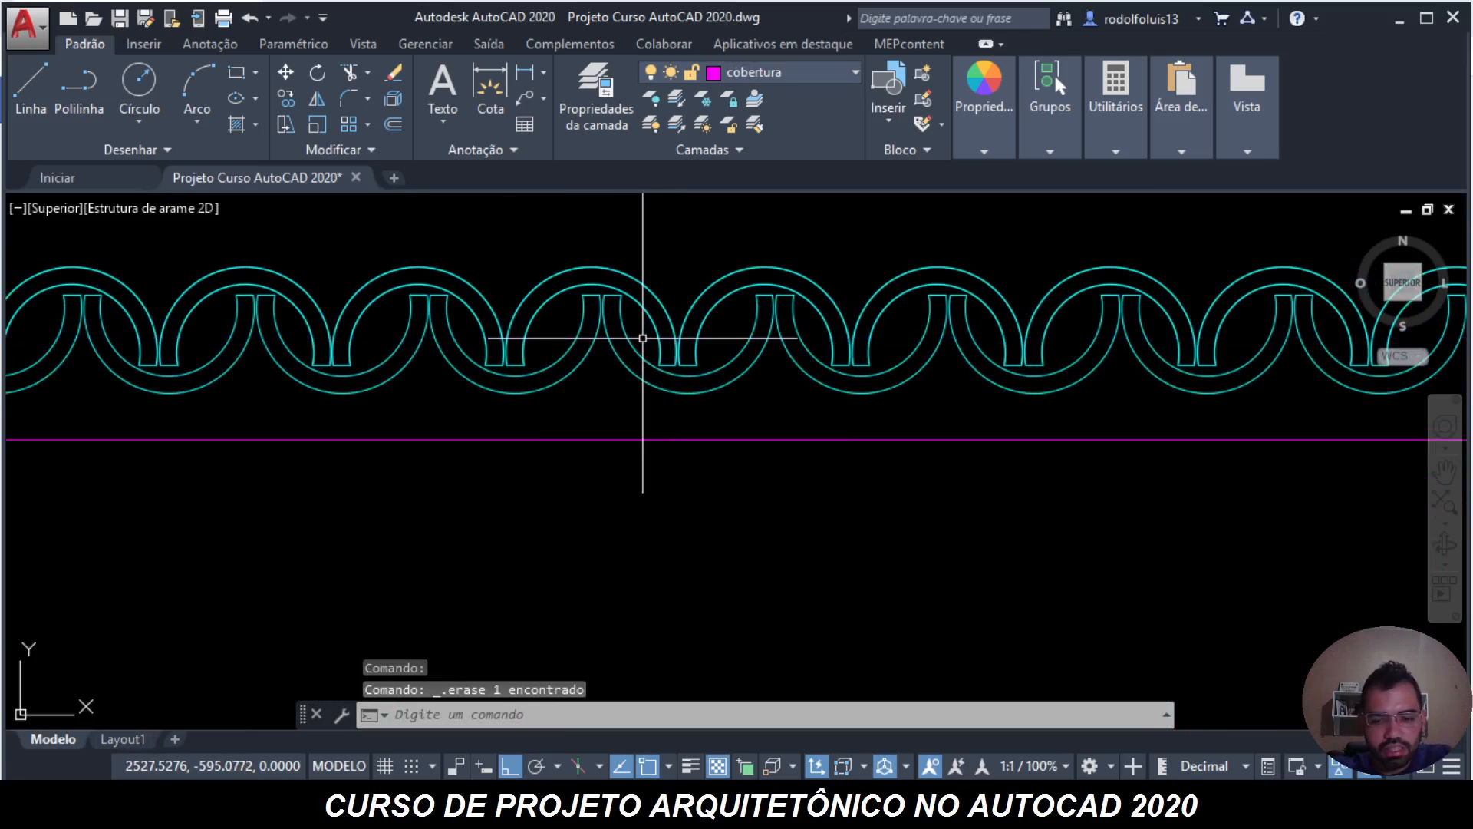
scroll(630, 379, "down", 2)
middle_click_drag(603, 449, 779, 470)
scroll(777, 470, "down", 1)
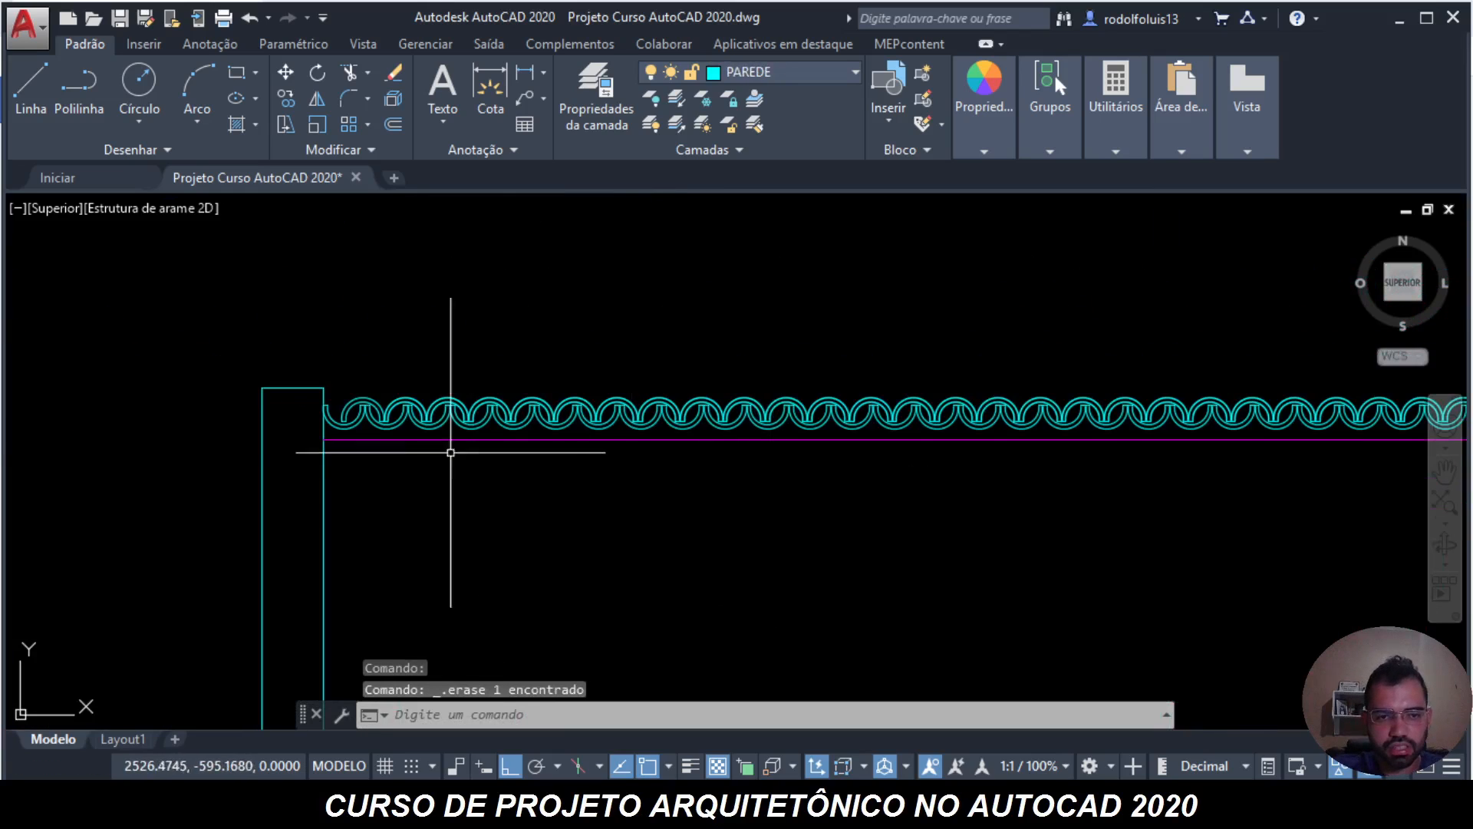
key("Escape")
key("Escape")
key("Escape")
scroll(397, 450, "up", 2)
type("mo")
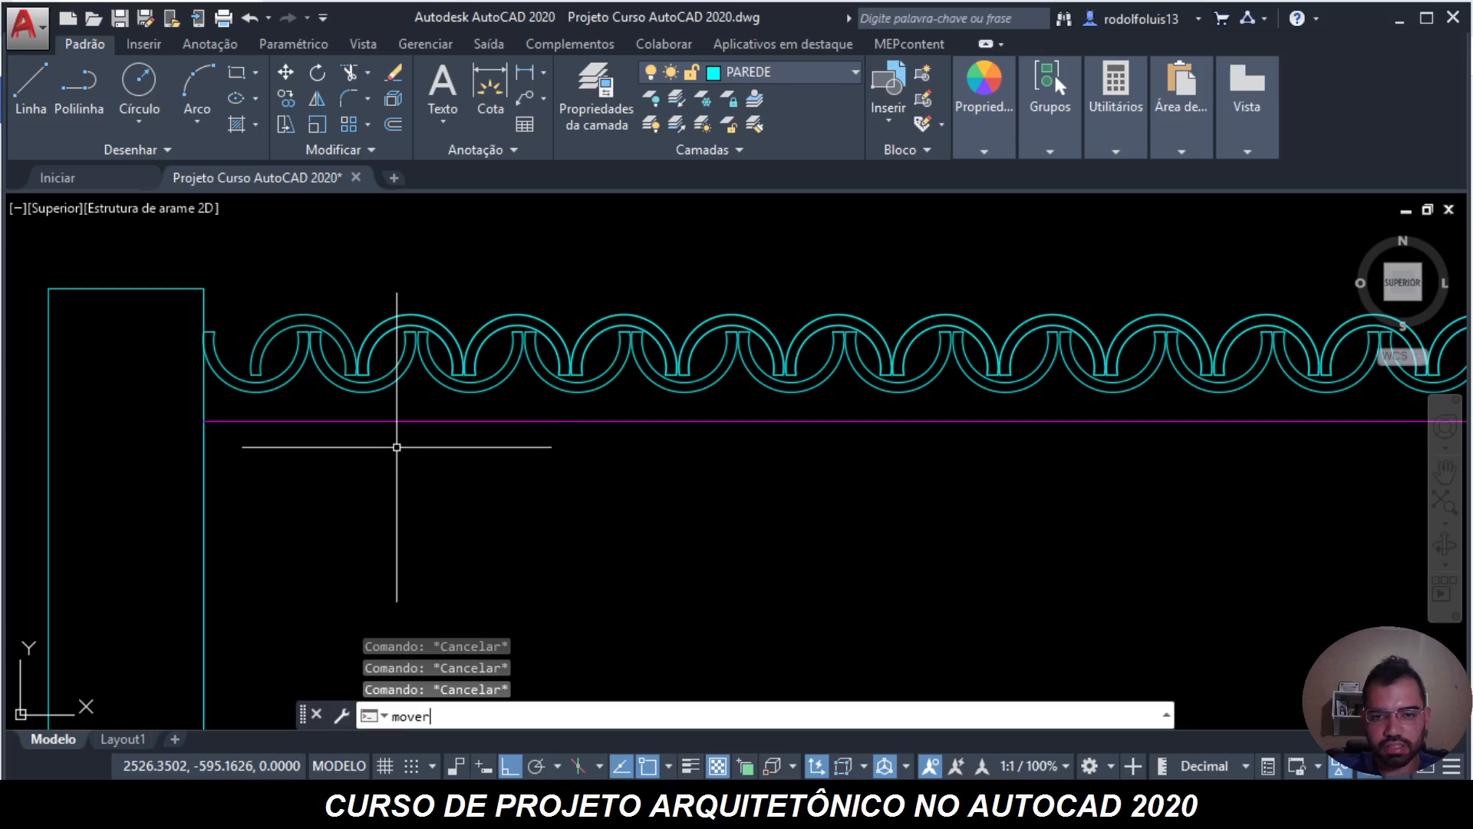
type("ver")
key("Escape")
type("move")
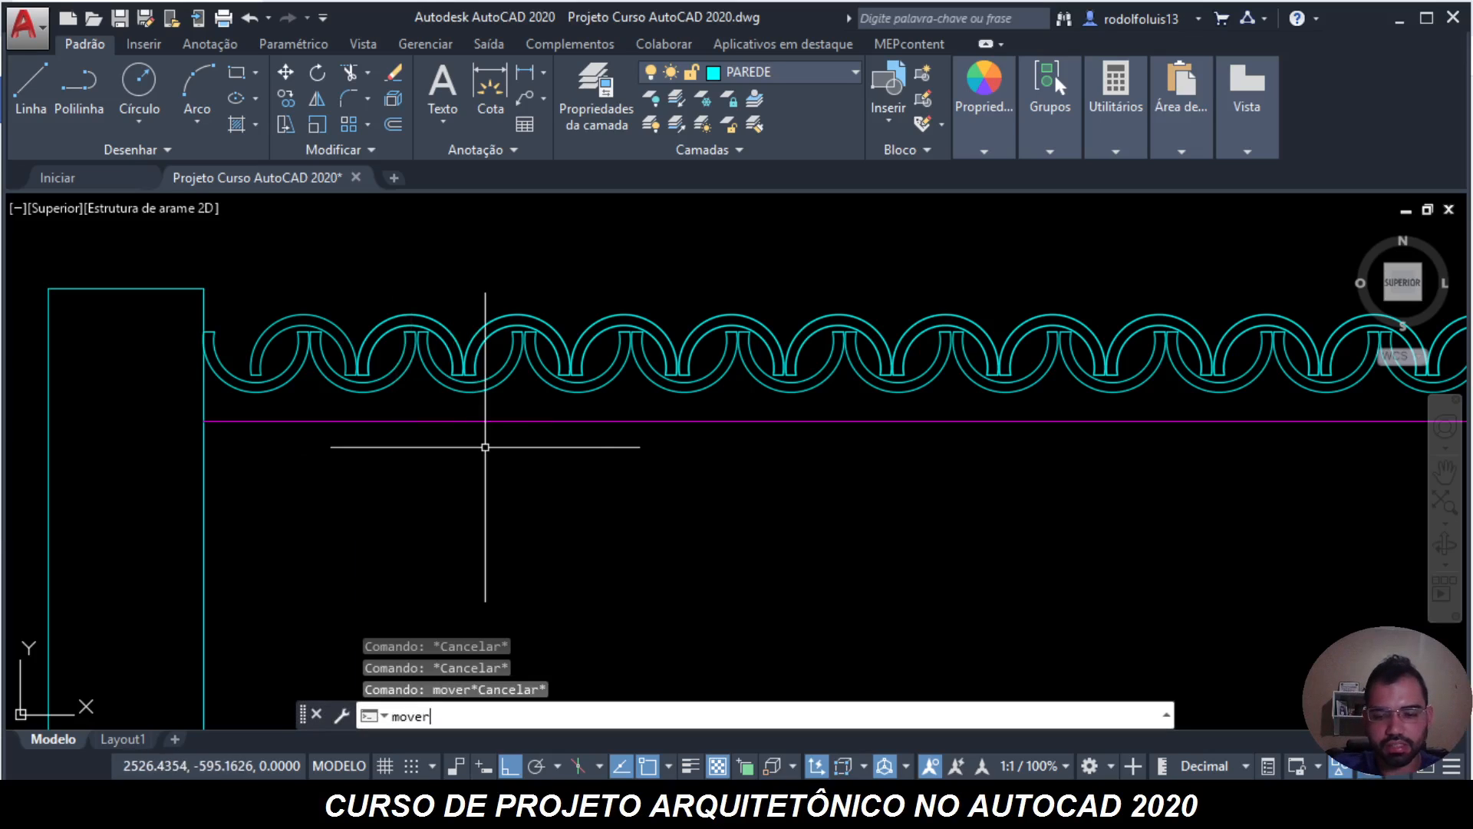
key("Escape")
key("Escape")
- Assign the whole row of roof tiles and the line below it to the cobertura layer
scroll(530, 407, "down", 2)
left_click(253, 453)
scroll(253, 453, "down", 5)
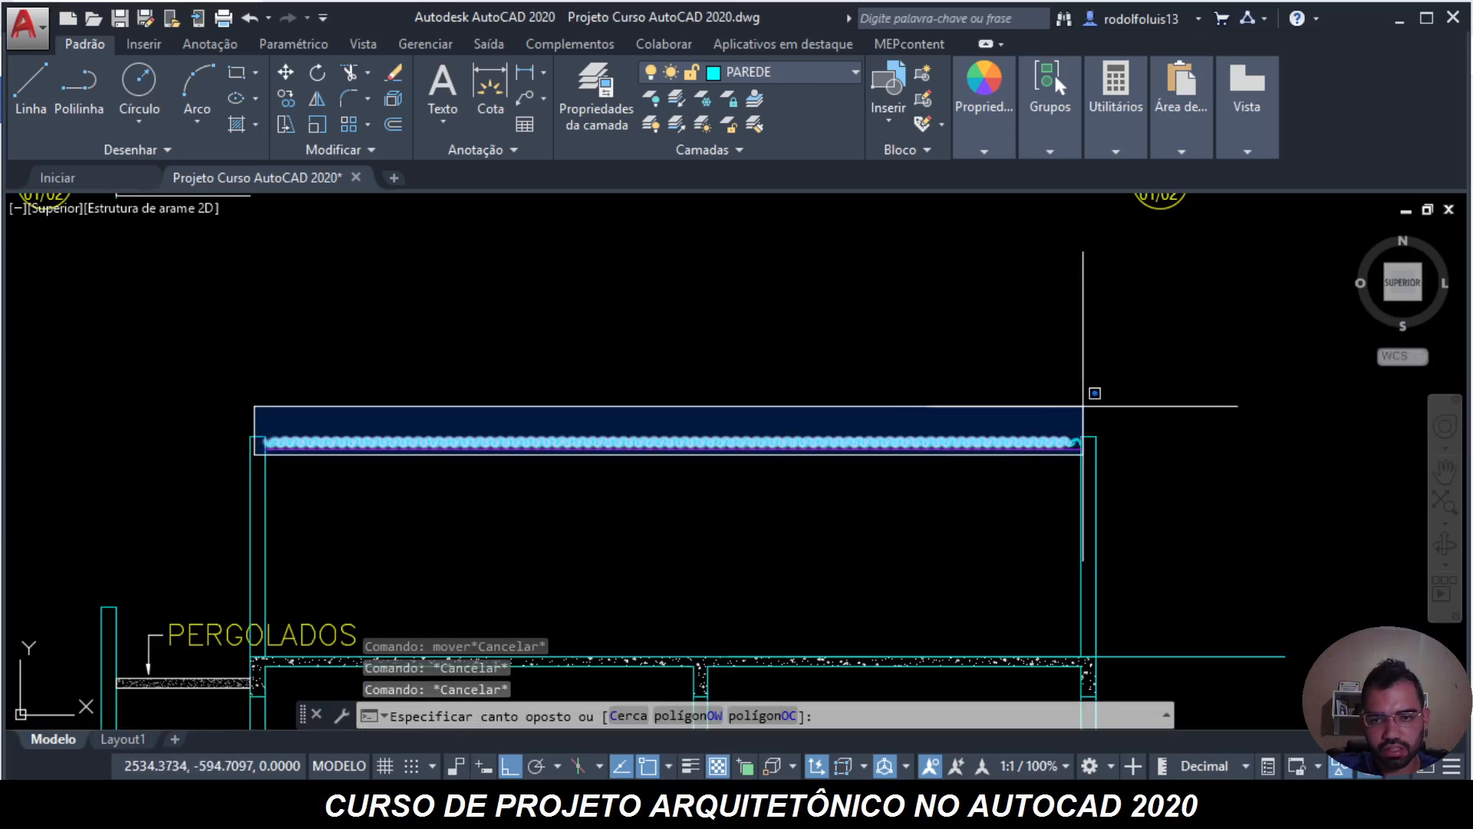
left_click(1085, 407)
scroll(317, 419, "up", 6)
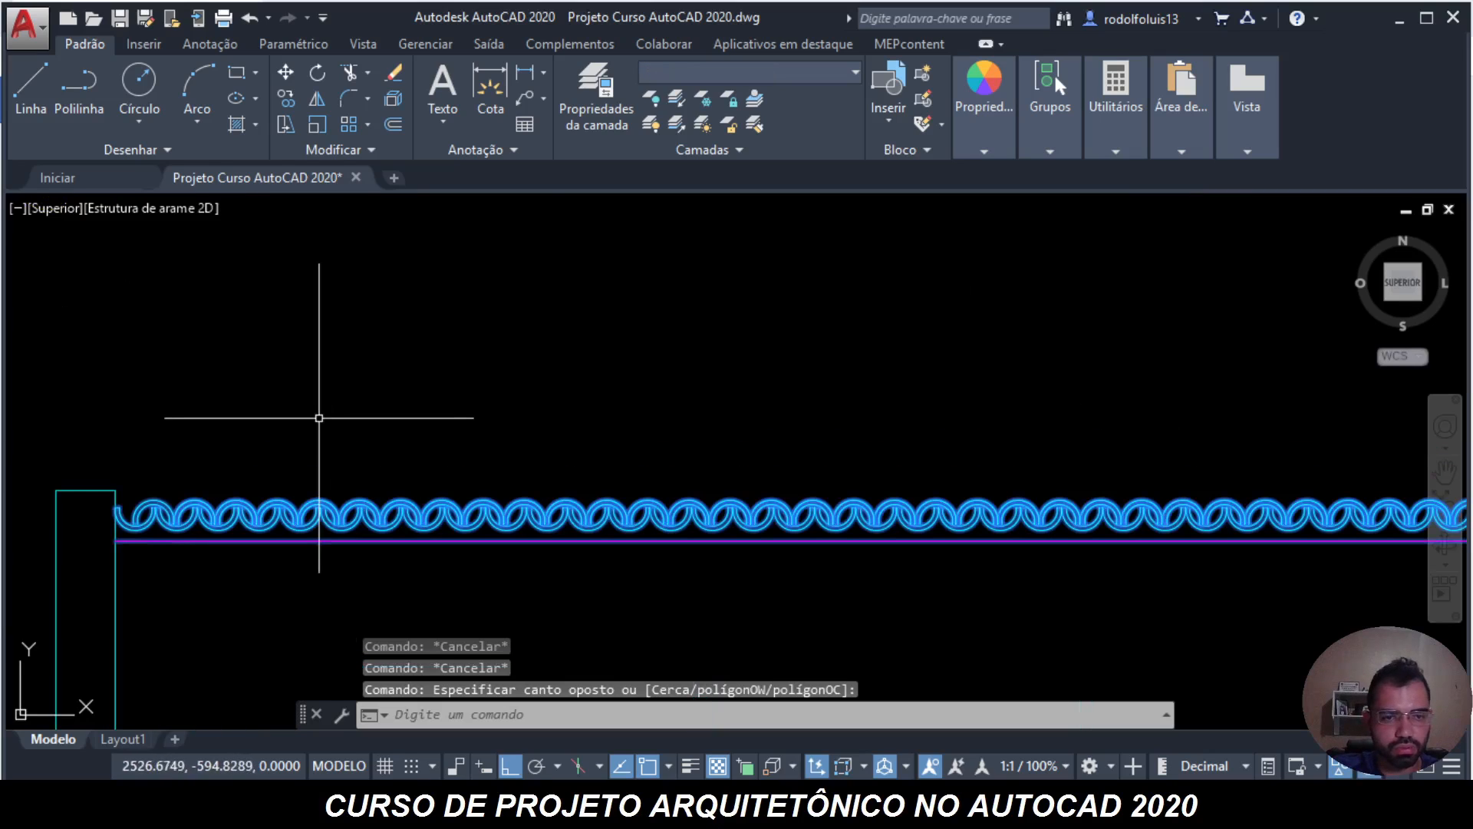
left_click(749, 74)
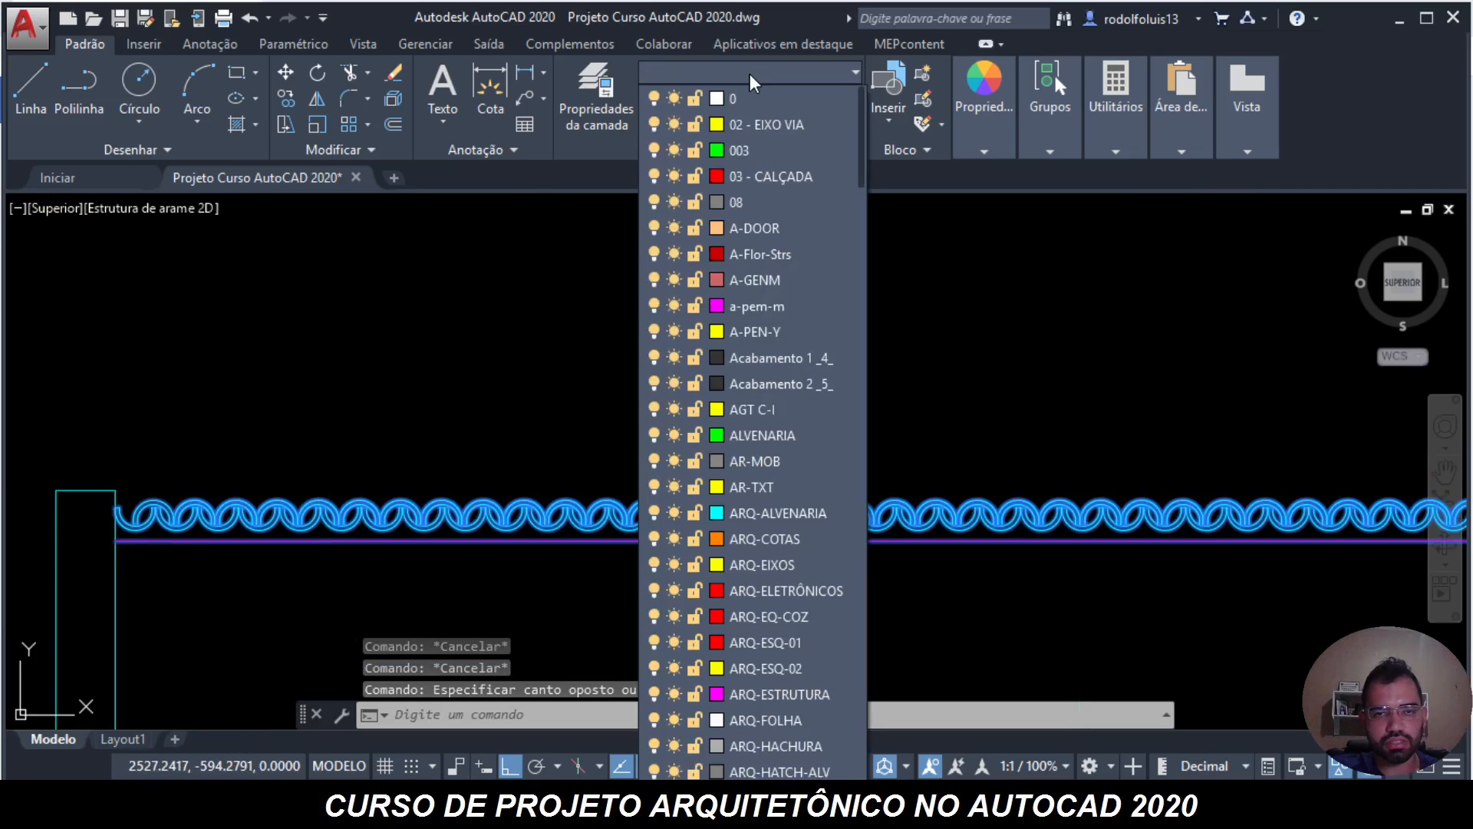
scroll(755, 384, "down", 10)
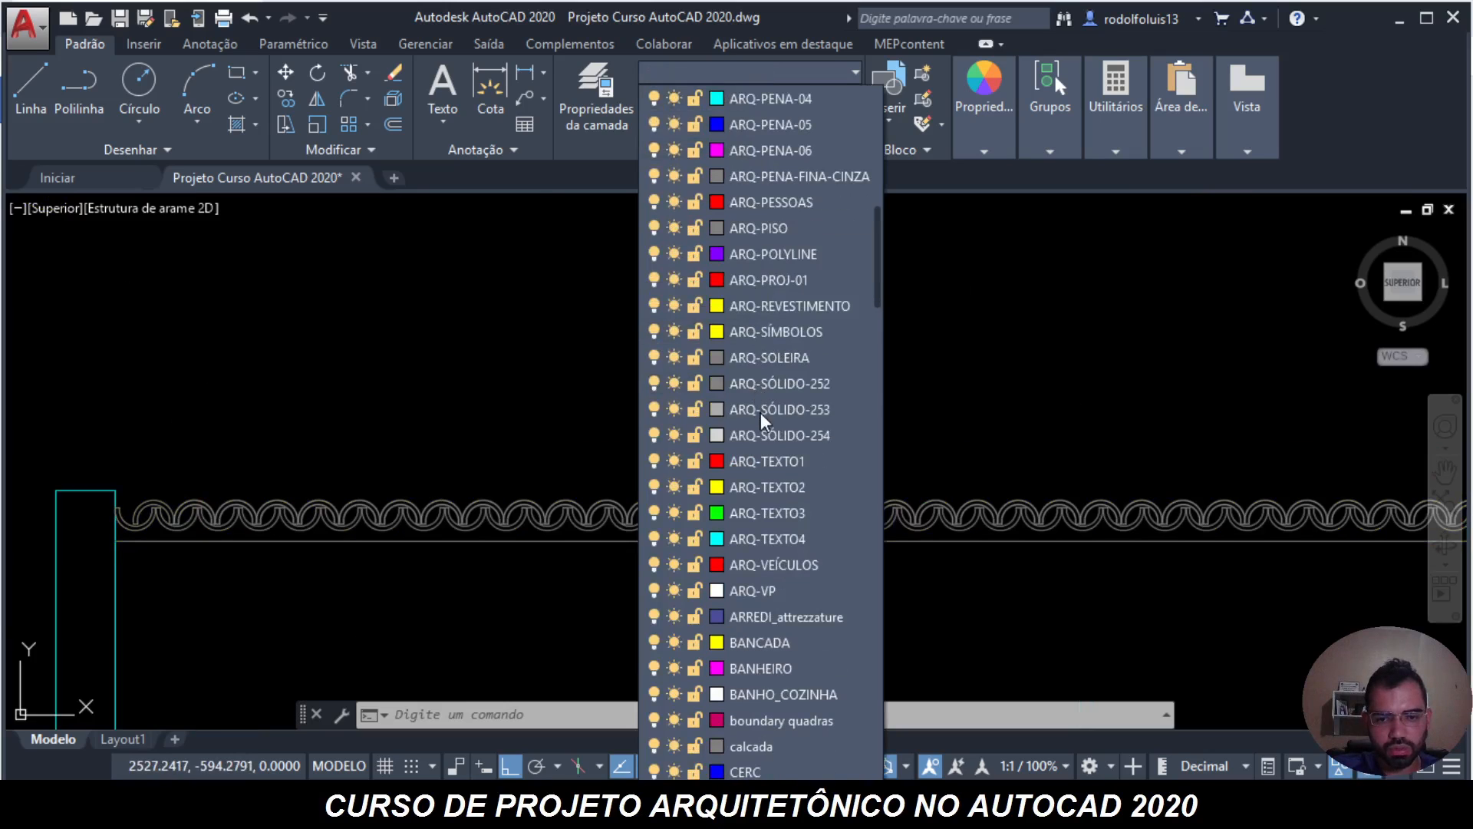
scroll(762, 412, "down", 4)
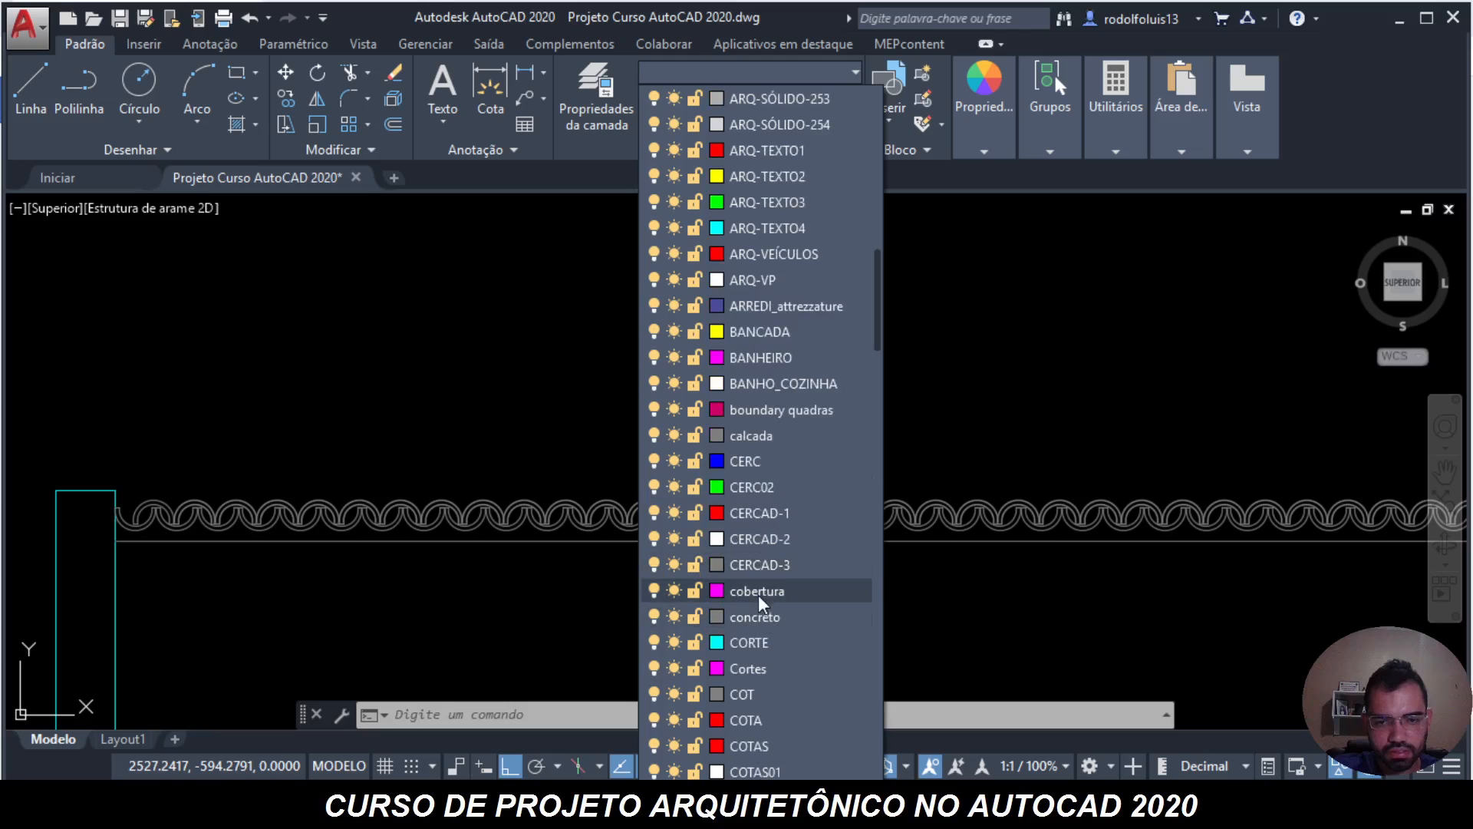
left_click(748, 591)
left_click(296, 575)
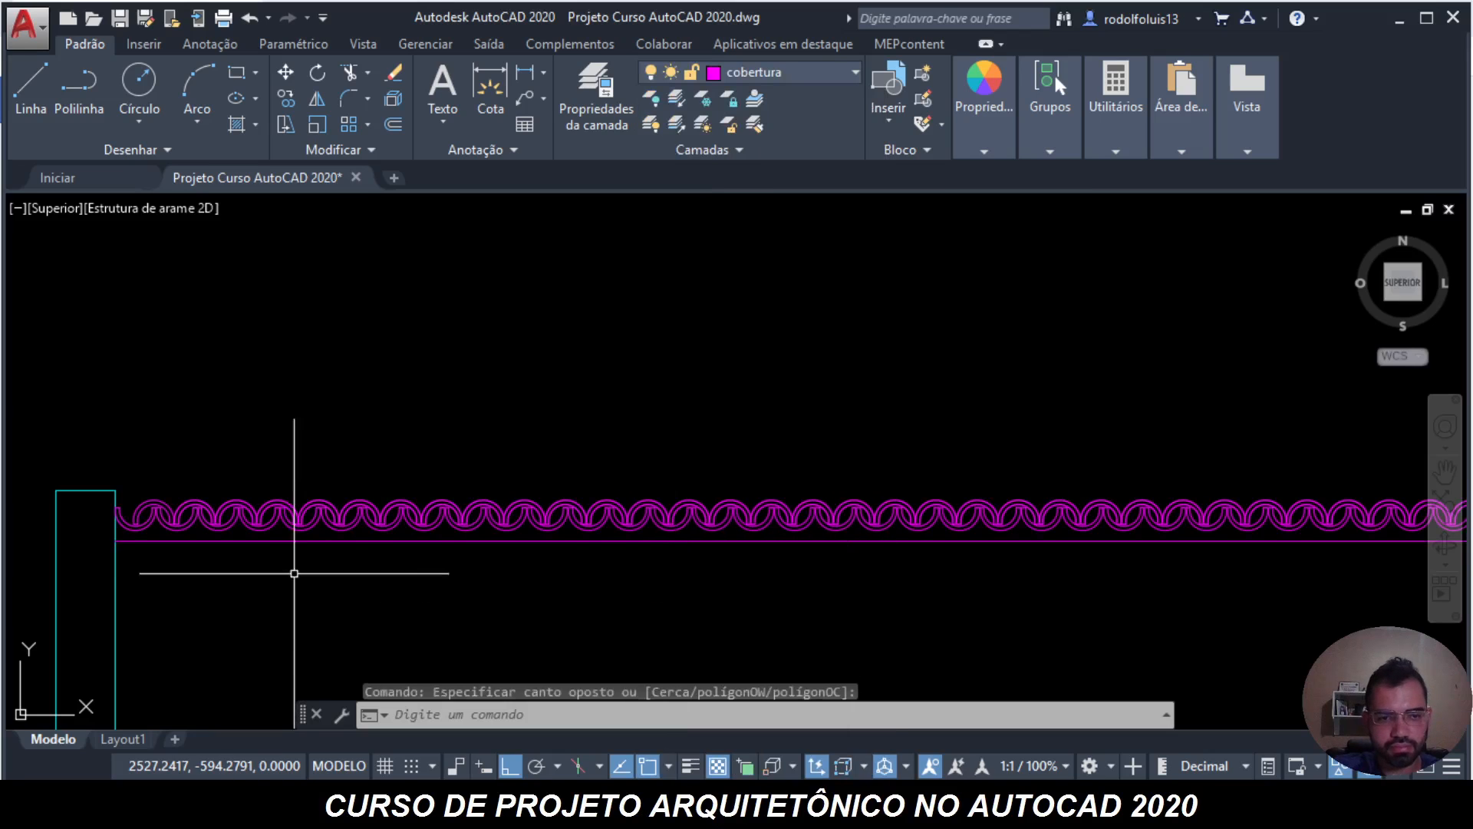
key("Escape")
key("Escape")
- Move the horizontal line below the tiles straight up until it touches the undersides of the lower tiles
scroll(145, 541, "up", 5)
left_click(247, 568)
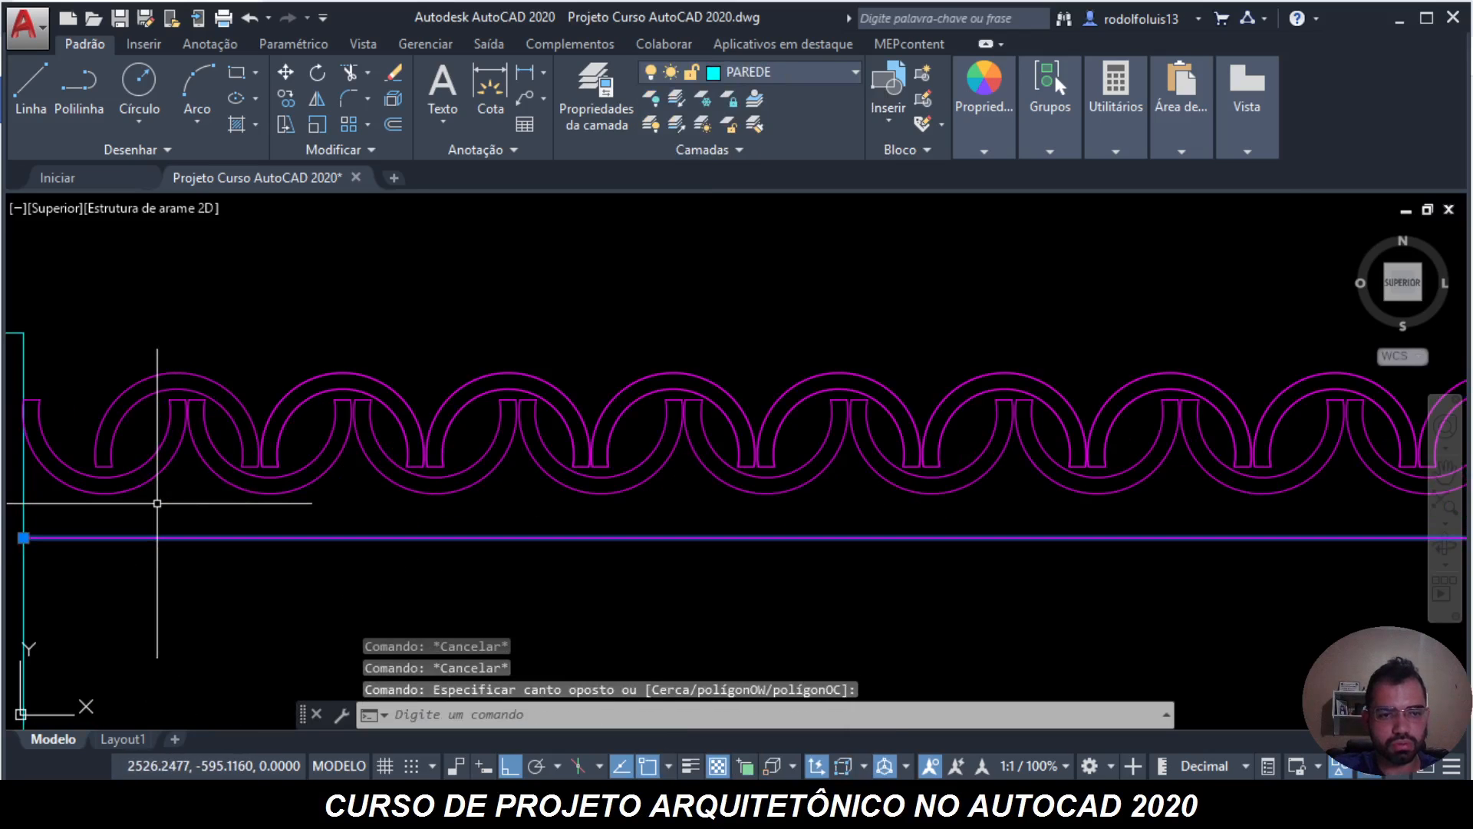
key("Escape")
key("Escape")
type("move")
key("Return")
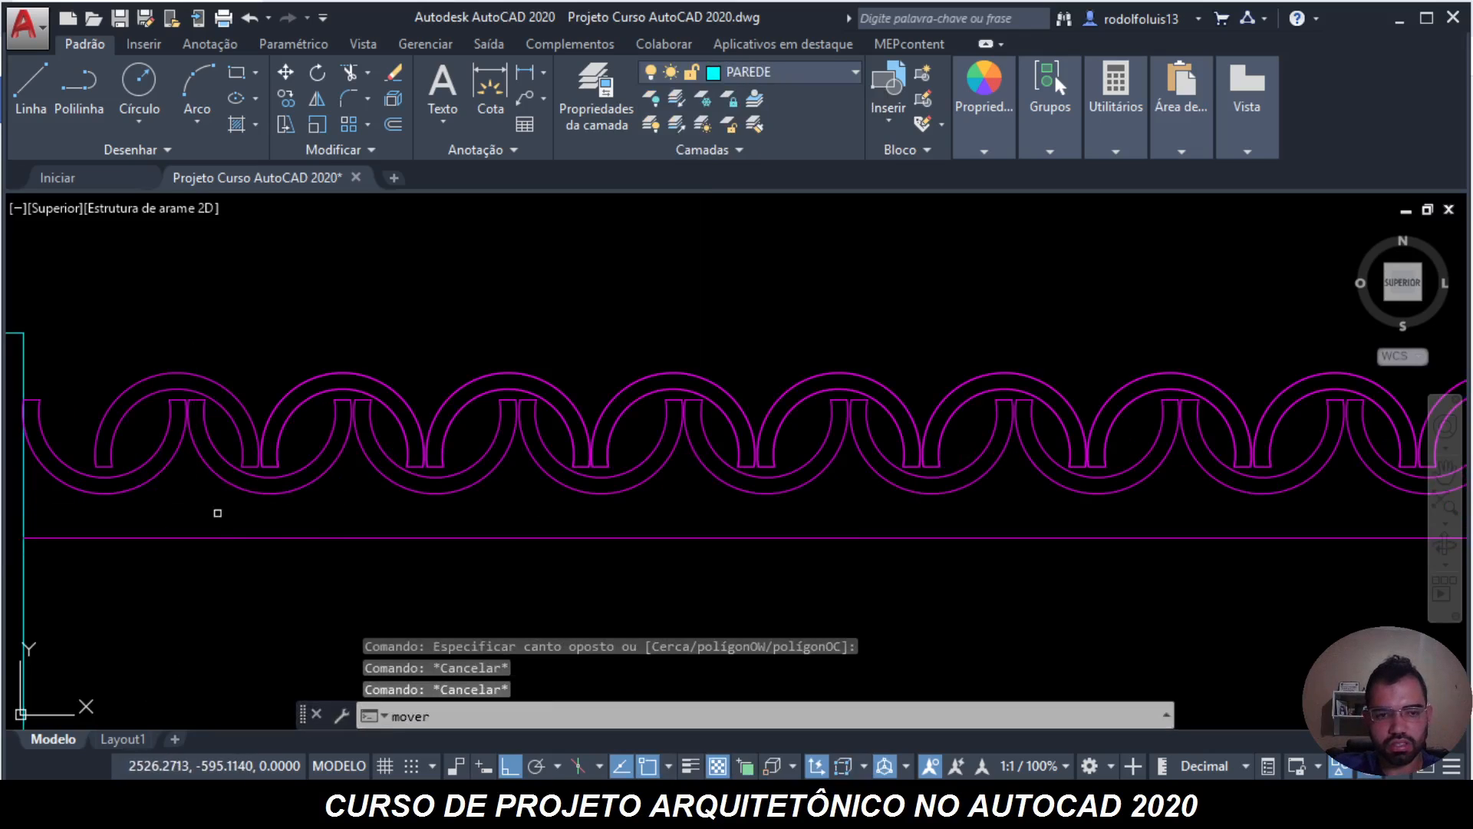
left_click(276, 575)
left_click(237, 527)
scroll(264, 540, "up", 5)
key("Return")
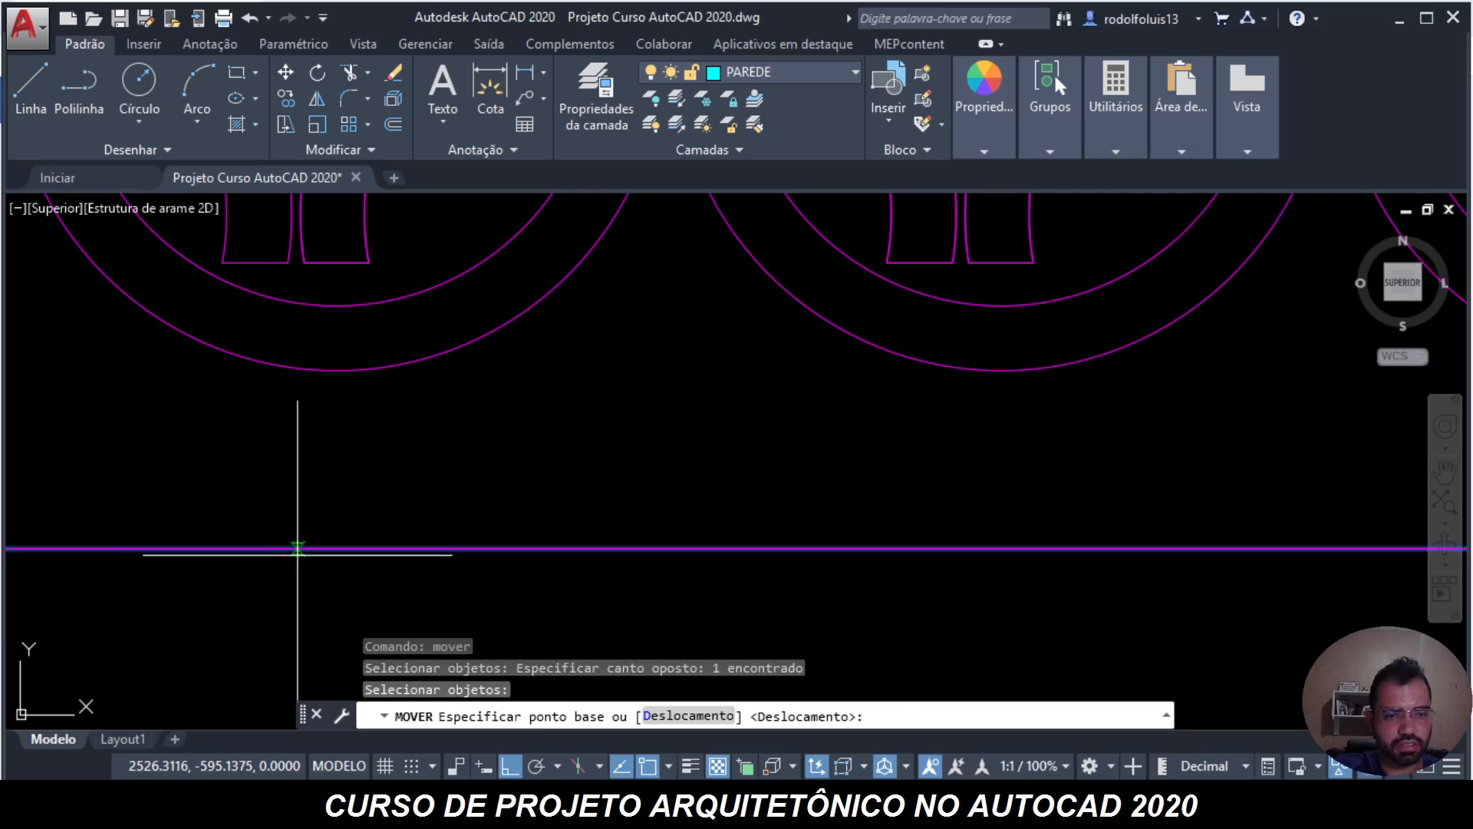
left_click(302, 548)
scroll(345, 365, "up", 3)
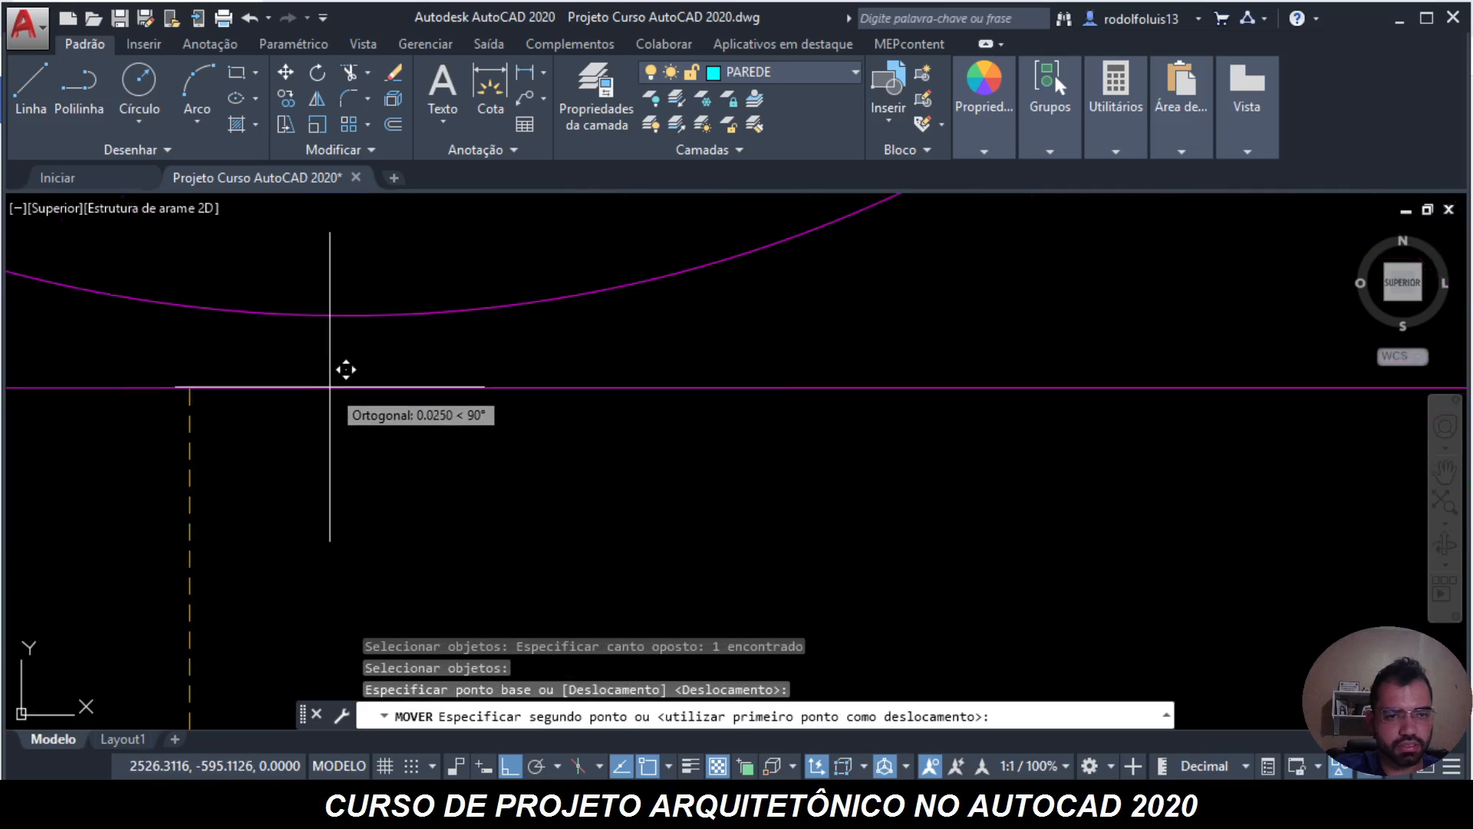
left_click(326, 325)
scroll(359, 383, "down", 5)
key("Escape")
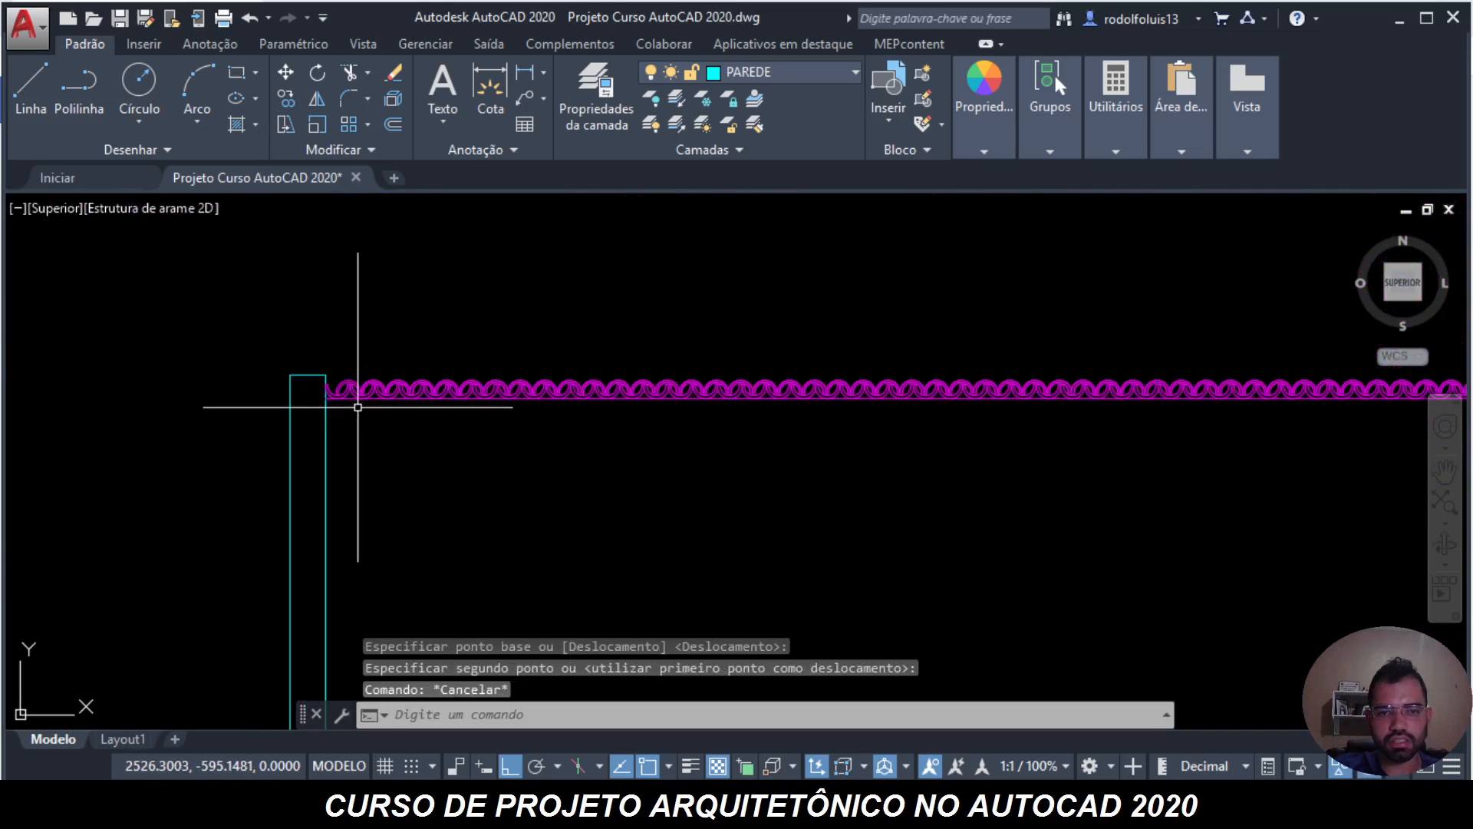
key("Escape")
key("Escape")
- Offset the horizontal line under the tiles 0.04 downward
scroll(333, 399, "up", 4)
scroll(312, 413, "down", 3)
scroll(313, 412, "down", 3)
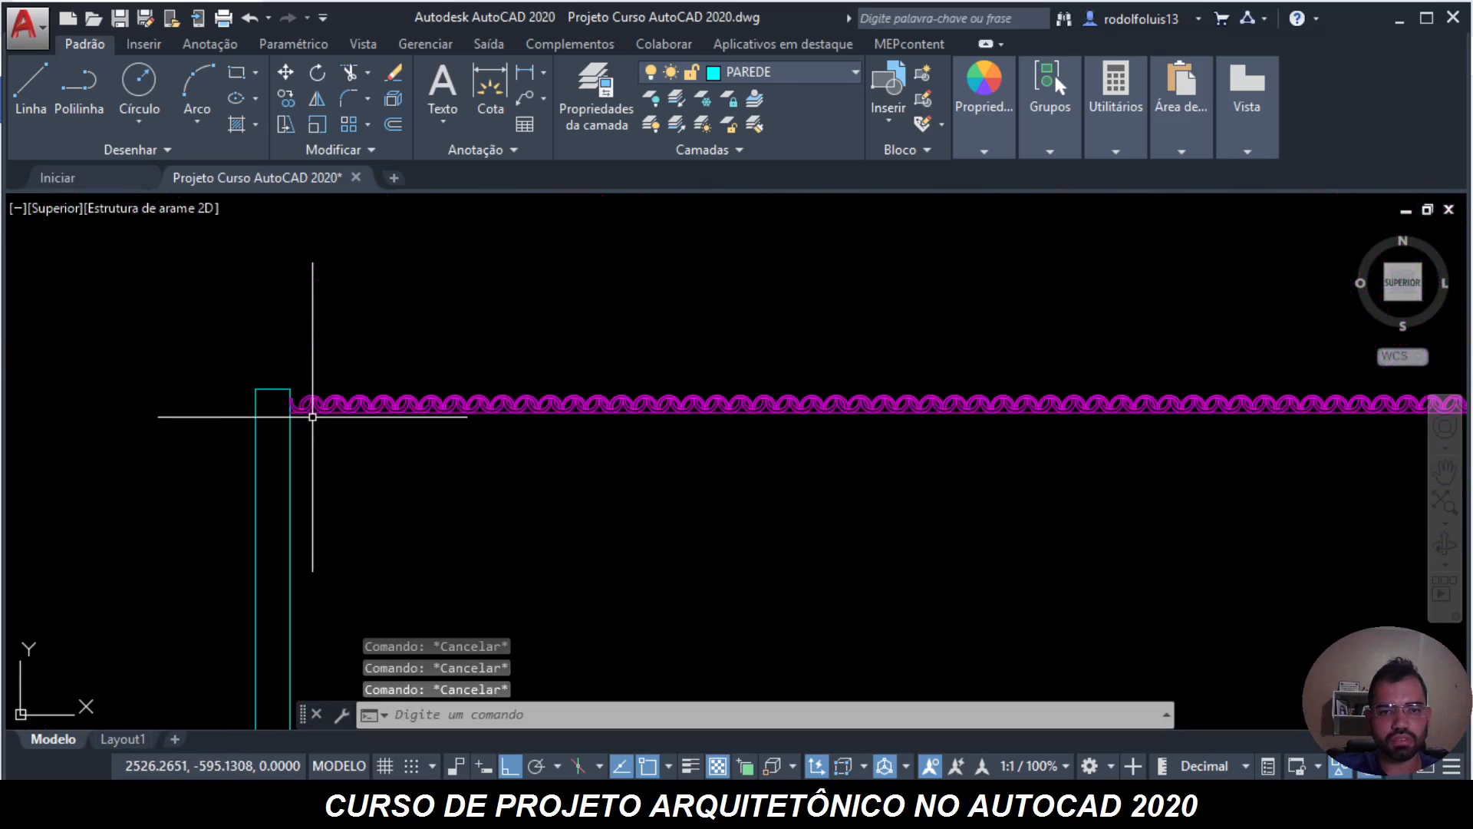
scroll(312, 414, "up", 4)
scroll(312, 416, "up", 6)
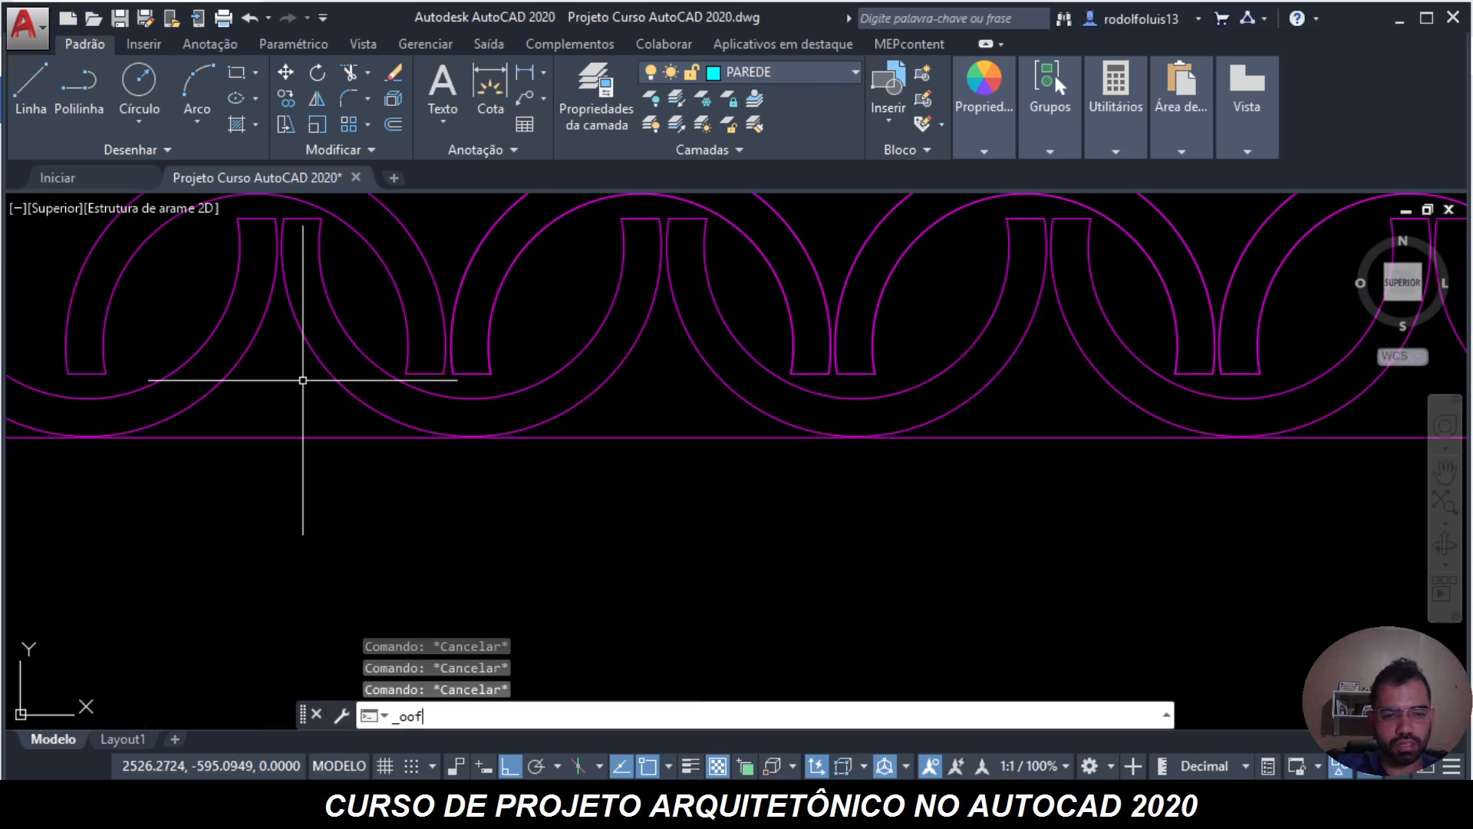
key("BackSpace")
key("BackSpace")
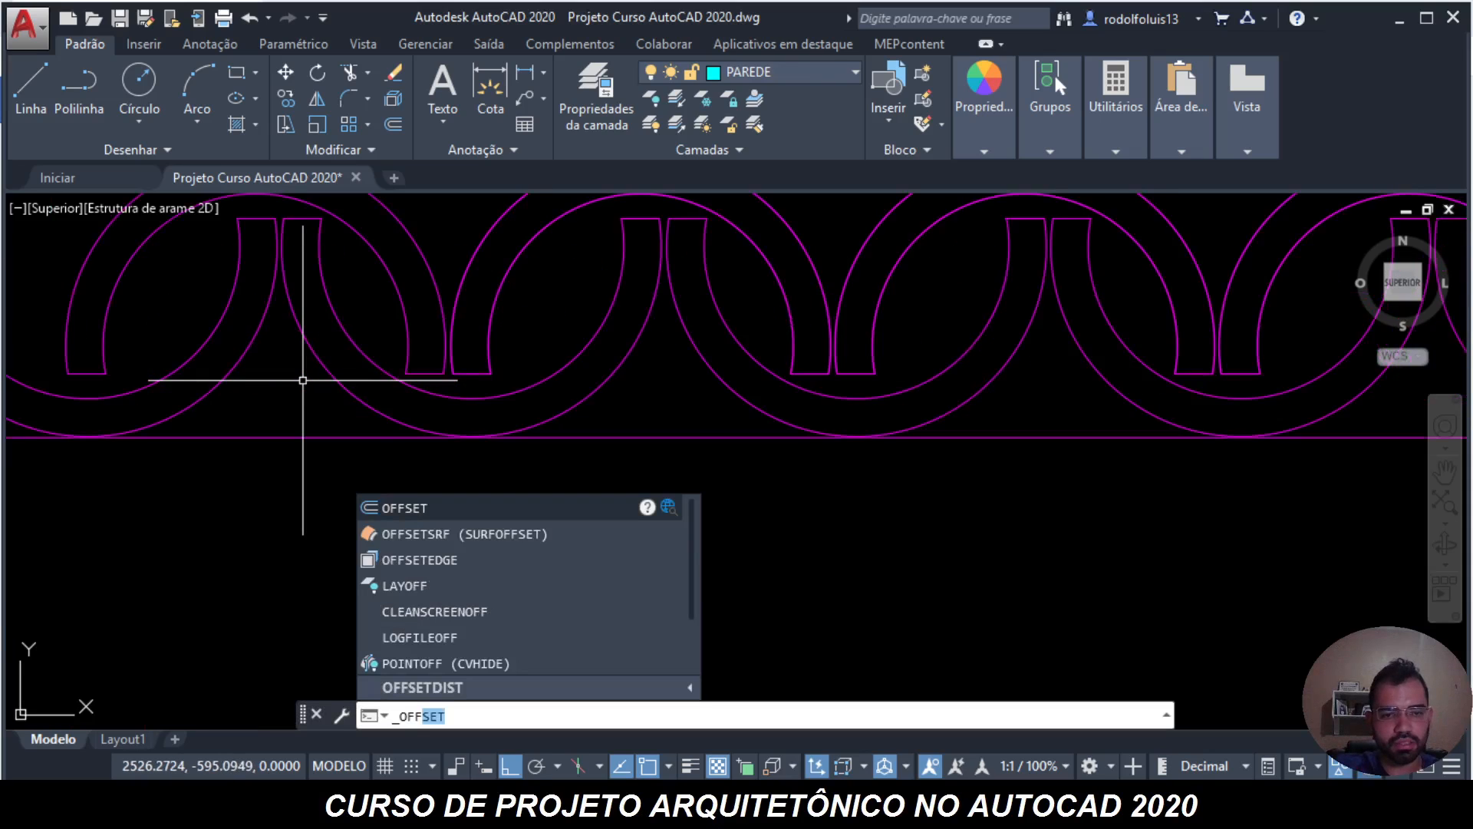
key("Return")
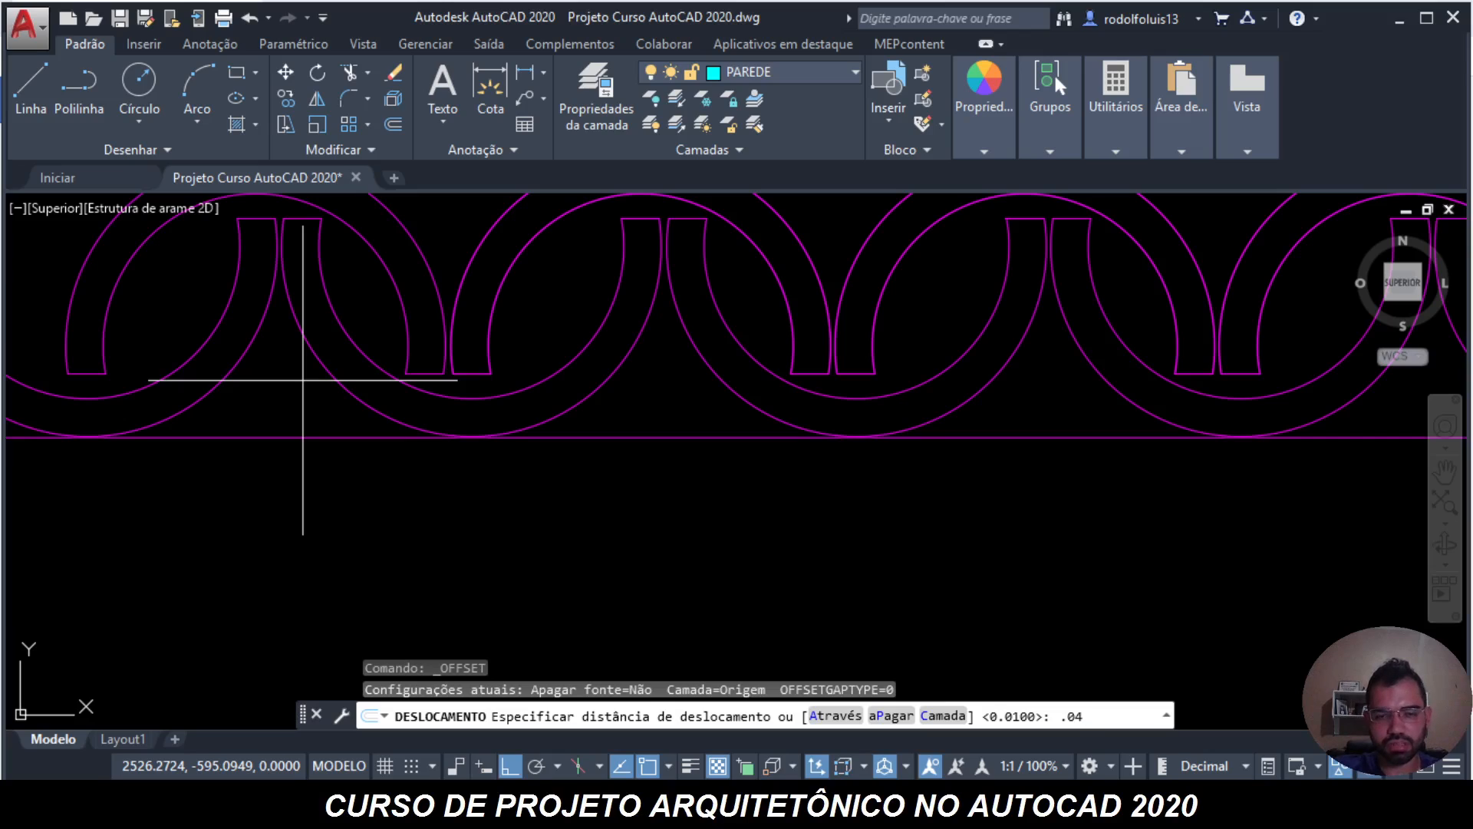
key("Return")
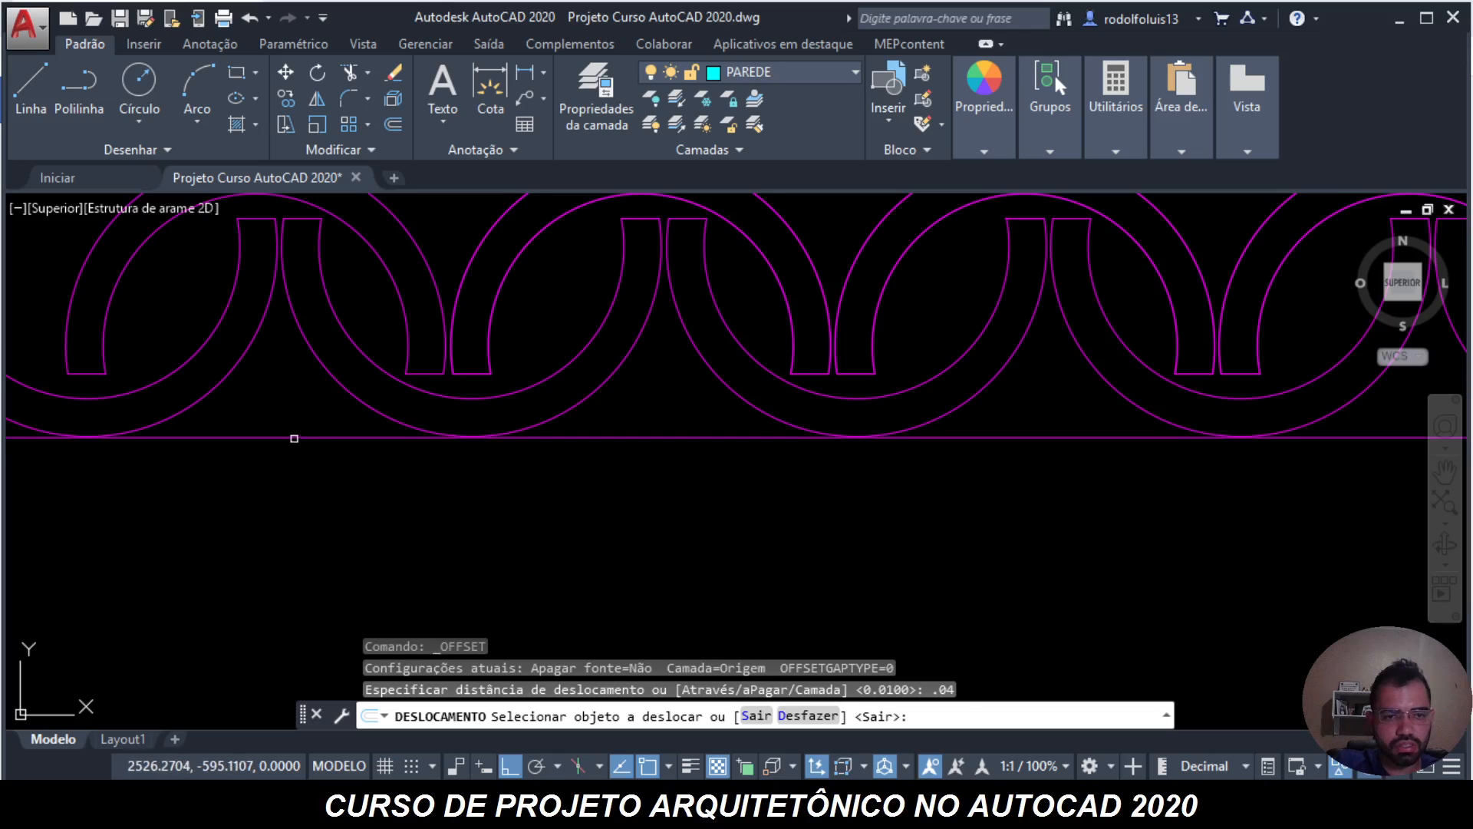
left_click(294, 438)
left_click(269, 532)
scroll(354, 500, "down", 10)
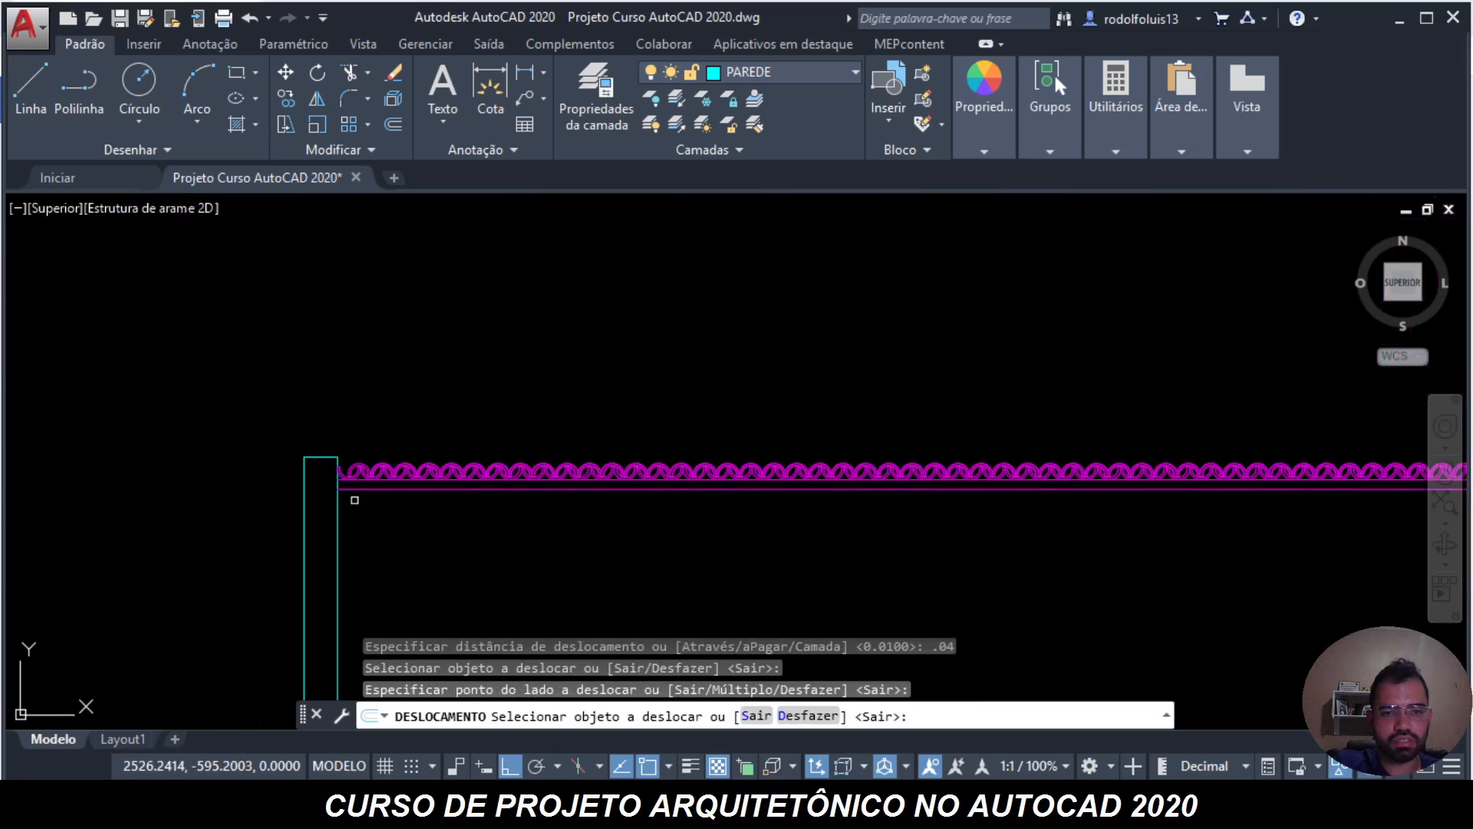
- Erase the lower offset line beneath the tiles
scroll(361, 497, "up", 7)
key("Escape")
key("Escape")
scroll(315, 479, "up", 5)
left_click(299, 452)
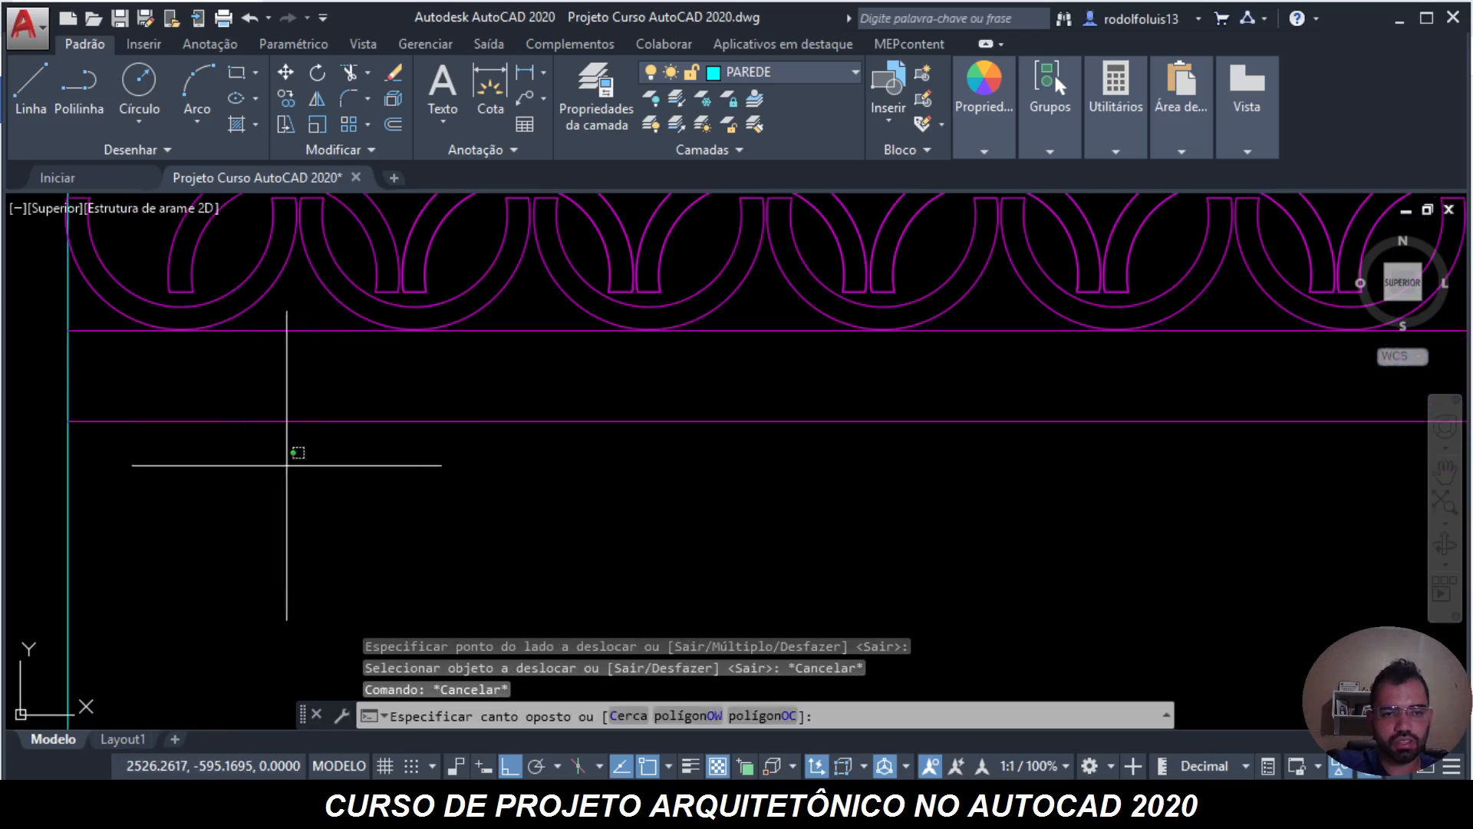
left_click(205, 379)
key("Delete")
key("Escape")
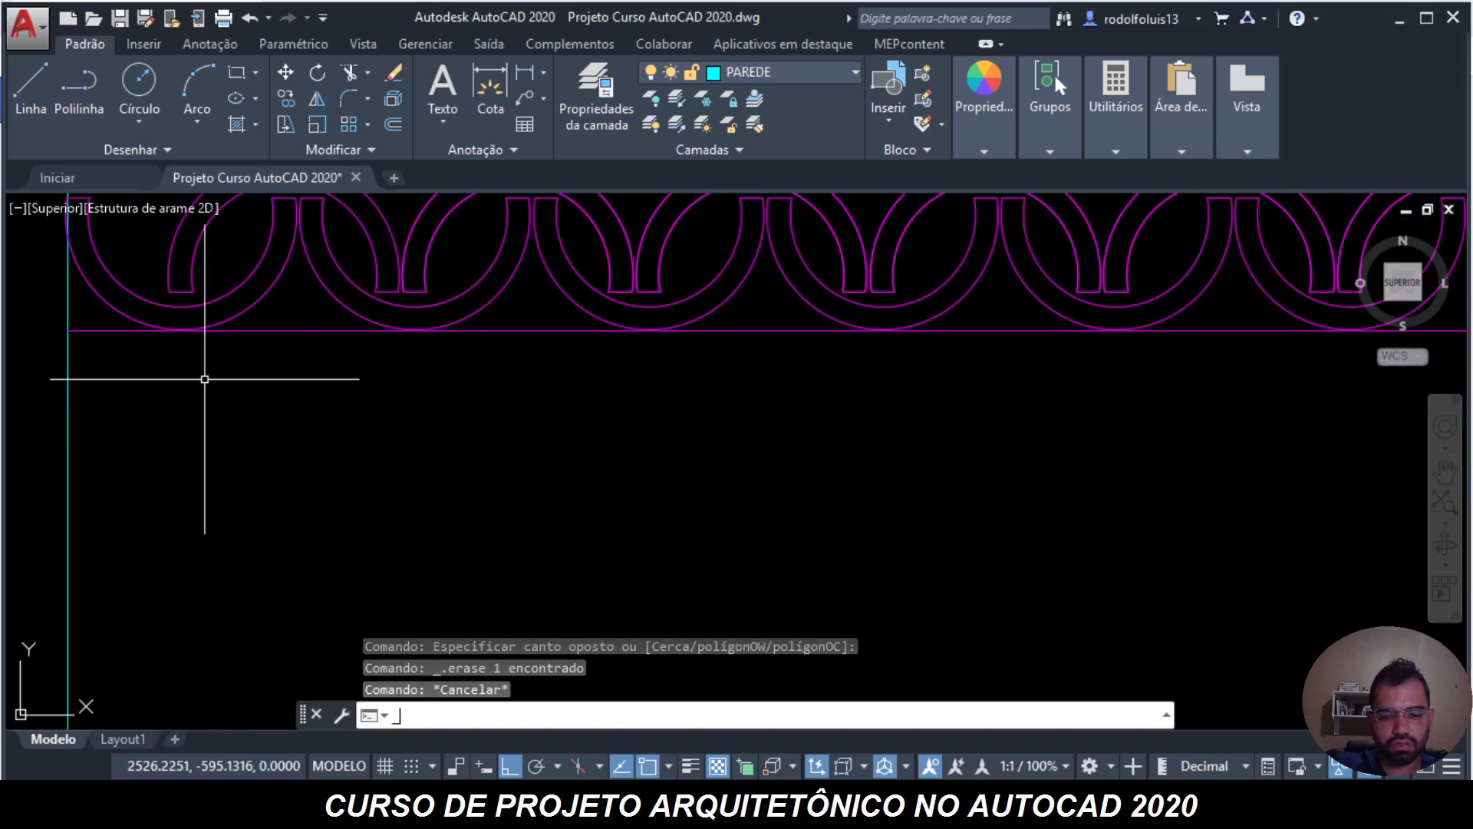
- Offset the horizontal line under the tiles 0.03 downward
type("_off")
key("Return")
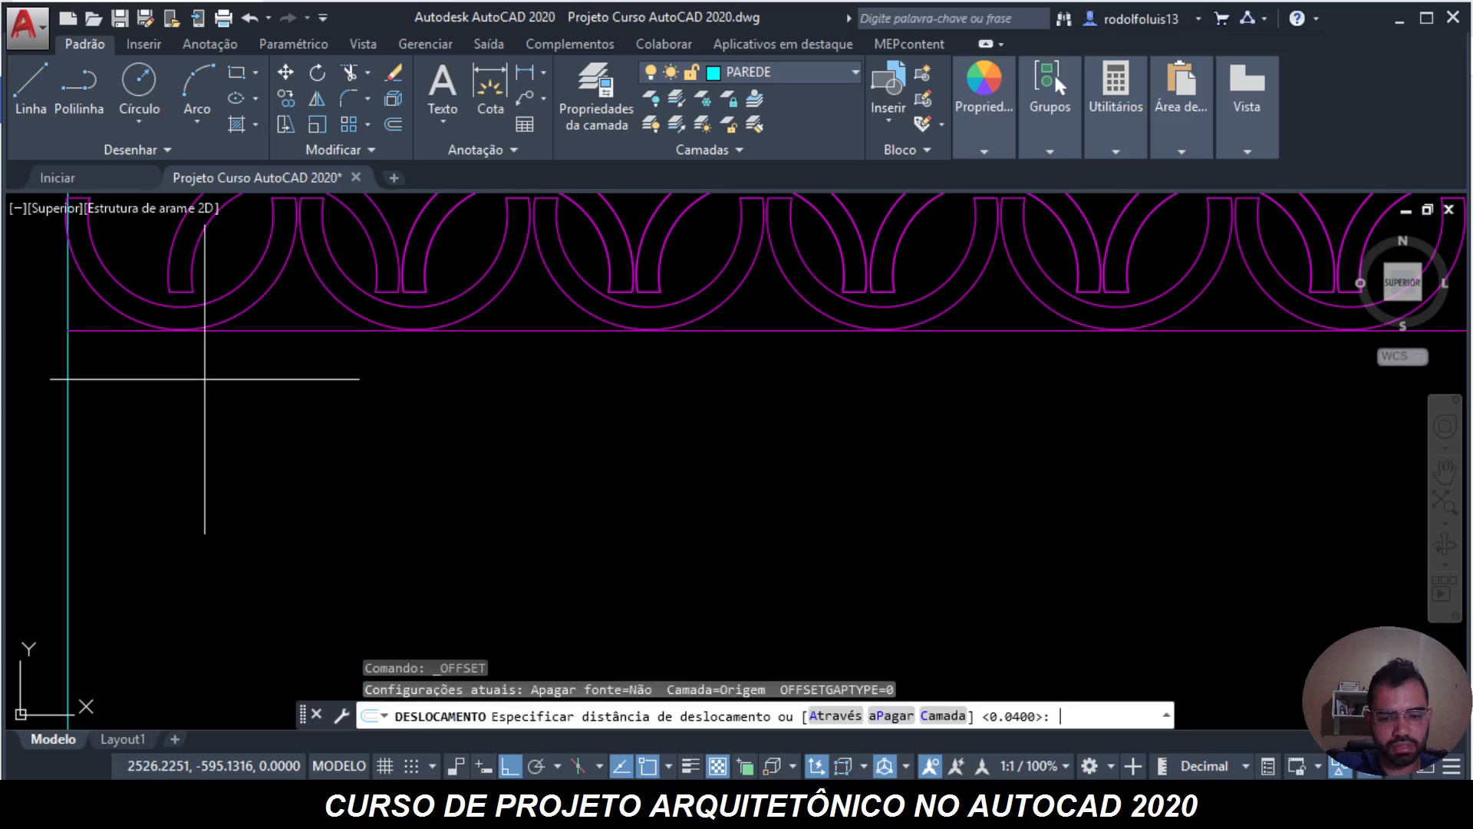
type(".03")
key("Return")
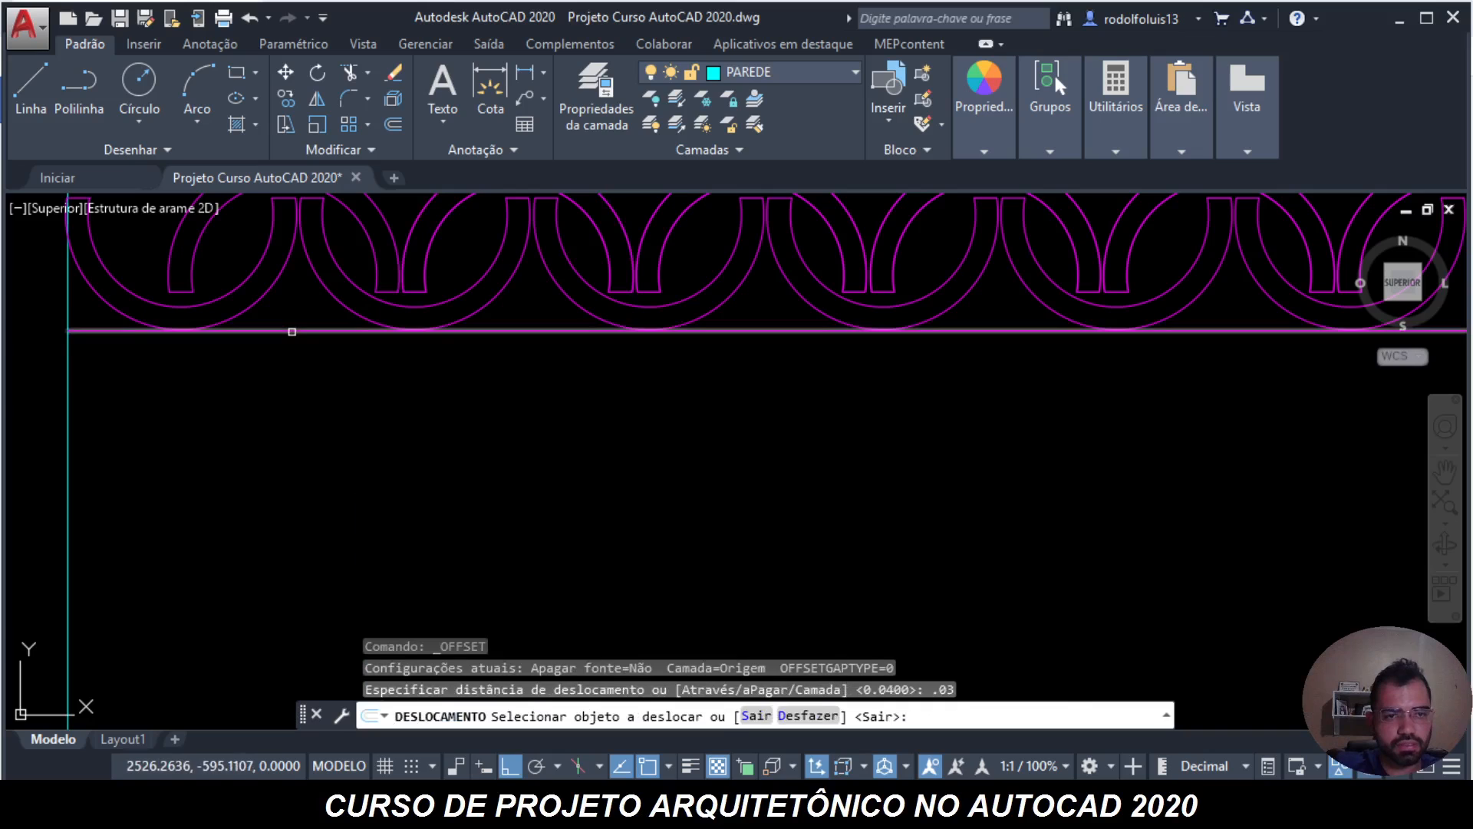
left_click(294, 331)
left_click(295, 420)
scroll(301, 417, "down", 5)
key("Escape")
key("Escape")
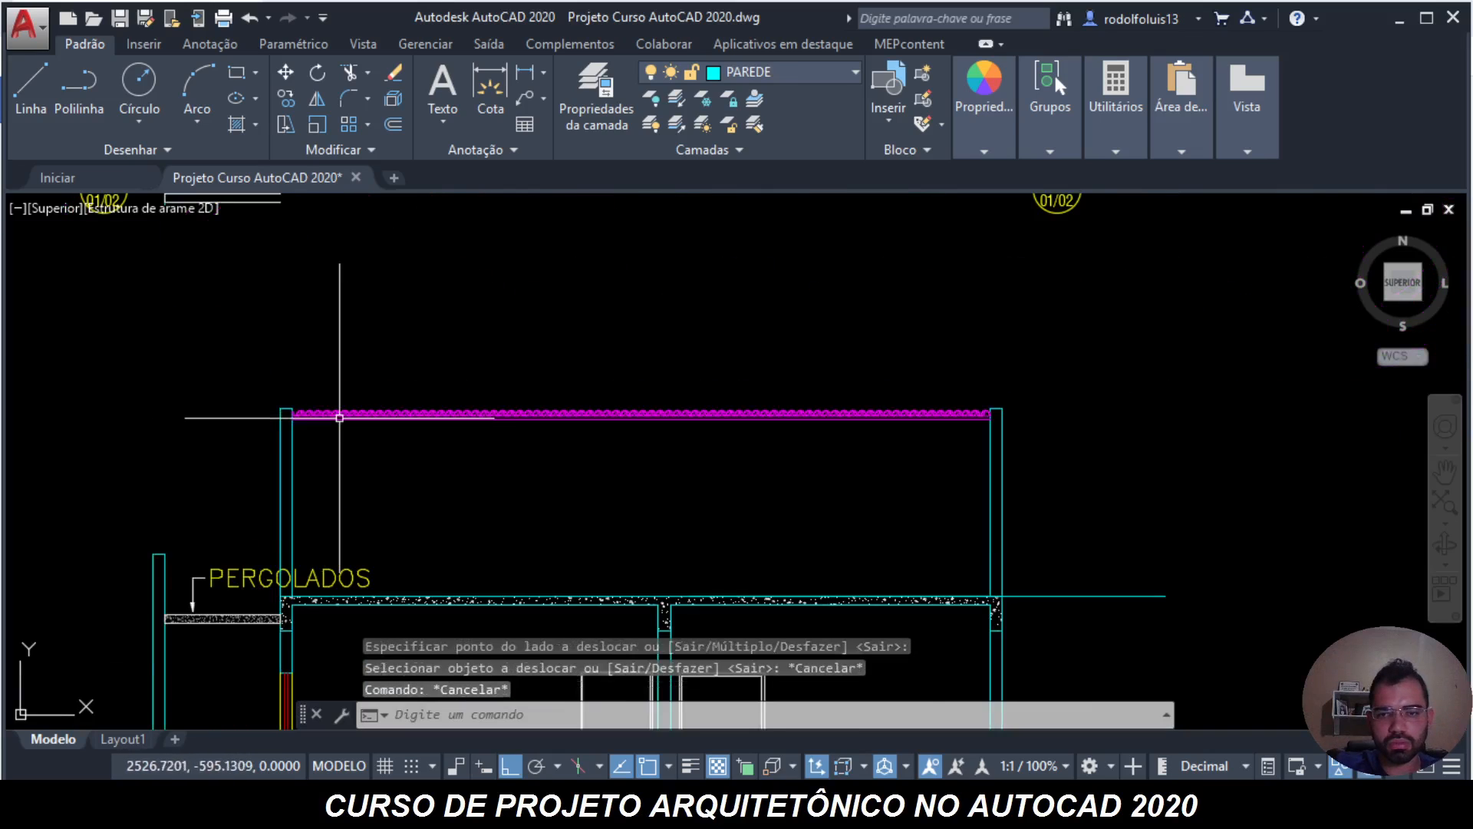
scroll(307, 415, "up", 6)
middle_click_drag(355, 395, 414, 437)
scroll(414, 438, "down", 2)
scroll(411, 437, "up", 2)
scroll(409, 437, "up", 2)
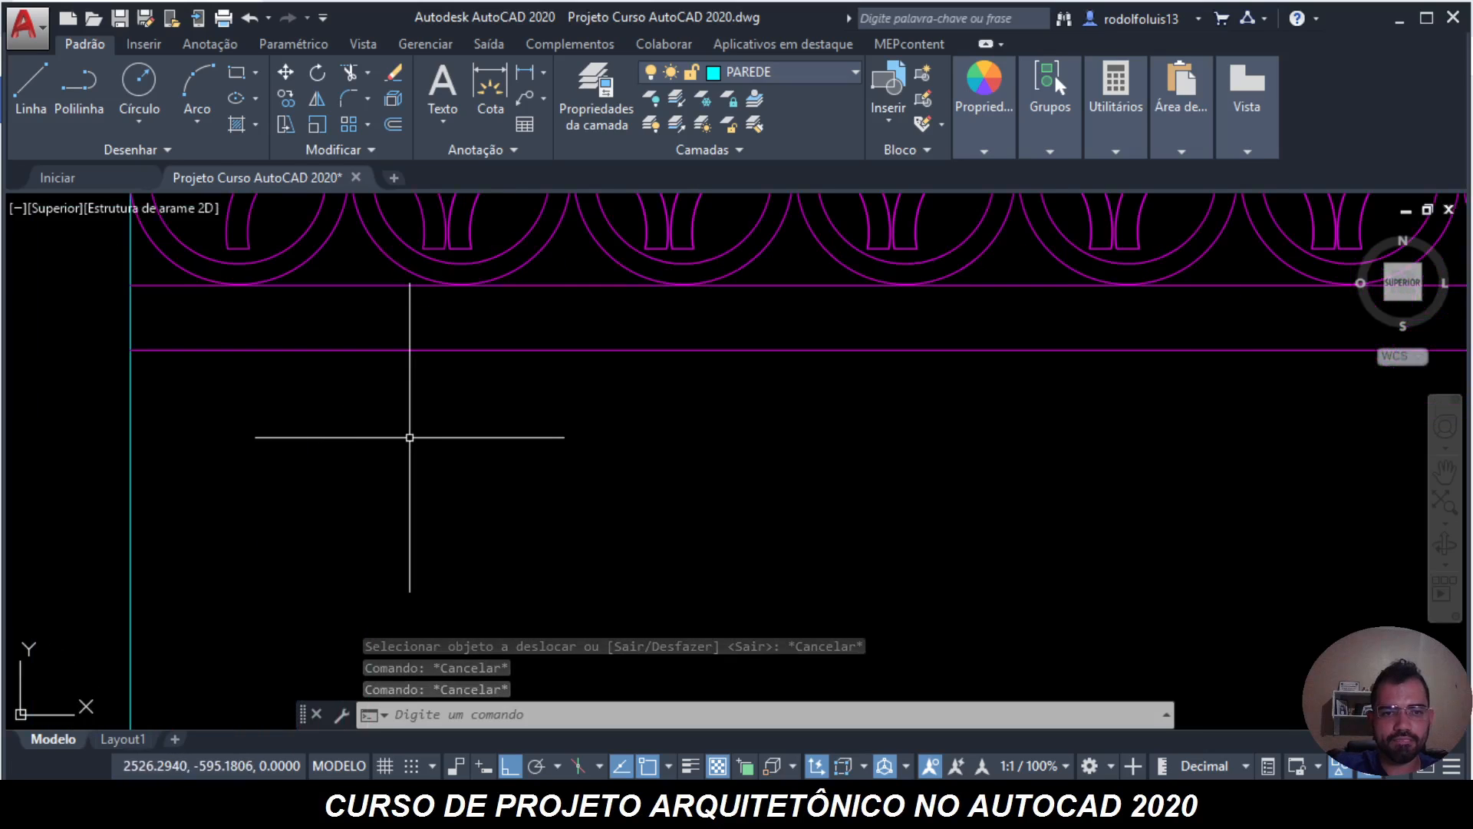
- Examine the ends of the two horizontal lines below the tiles where they meet the left wall
scroll(408, 319, "down", 5)
scroll(410, 340, "up", 2)
scroll(410, 340, "up", 2)
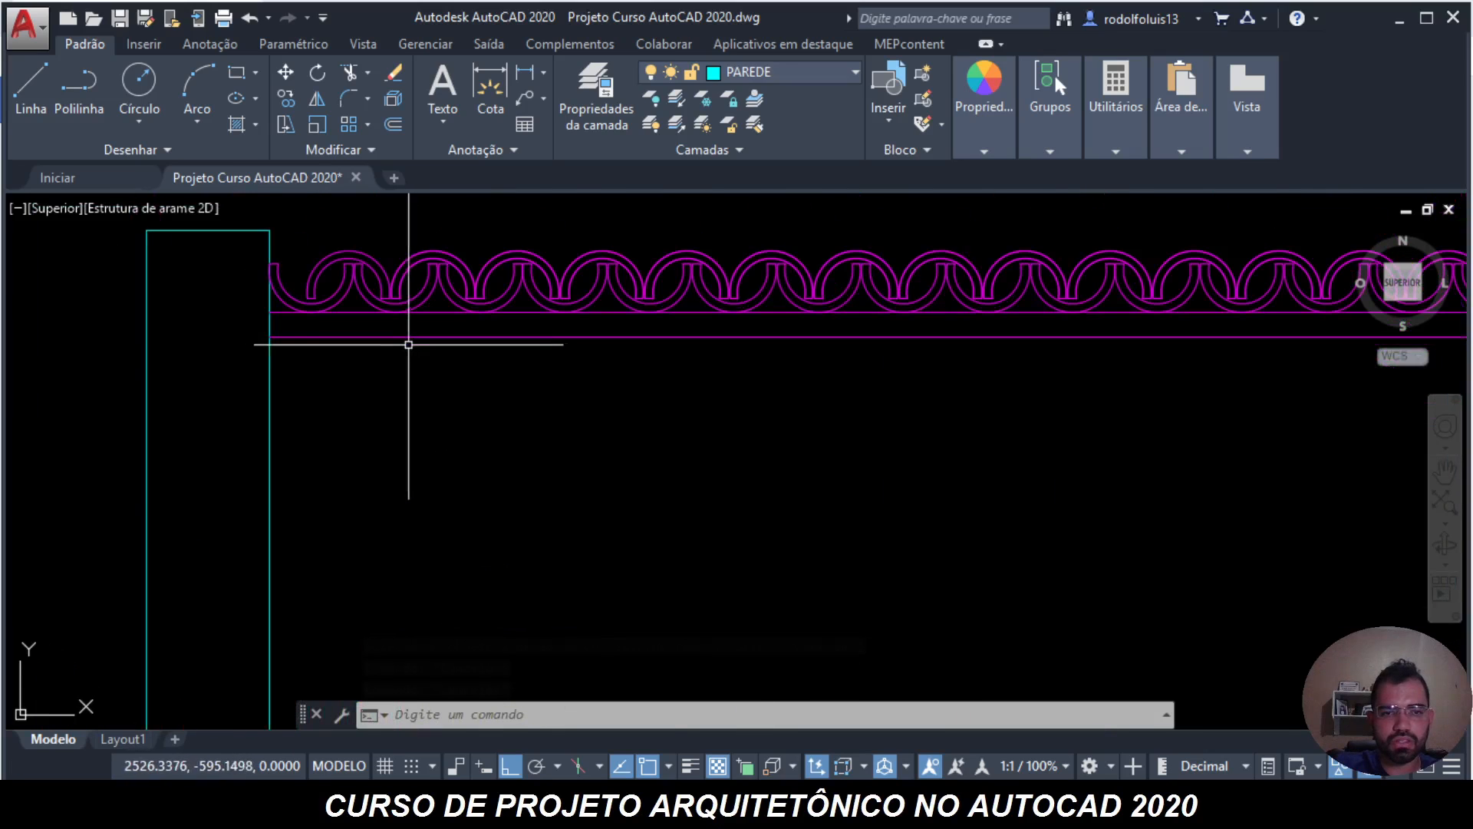
scroll(381, 424, "up", 3)
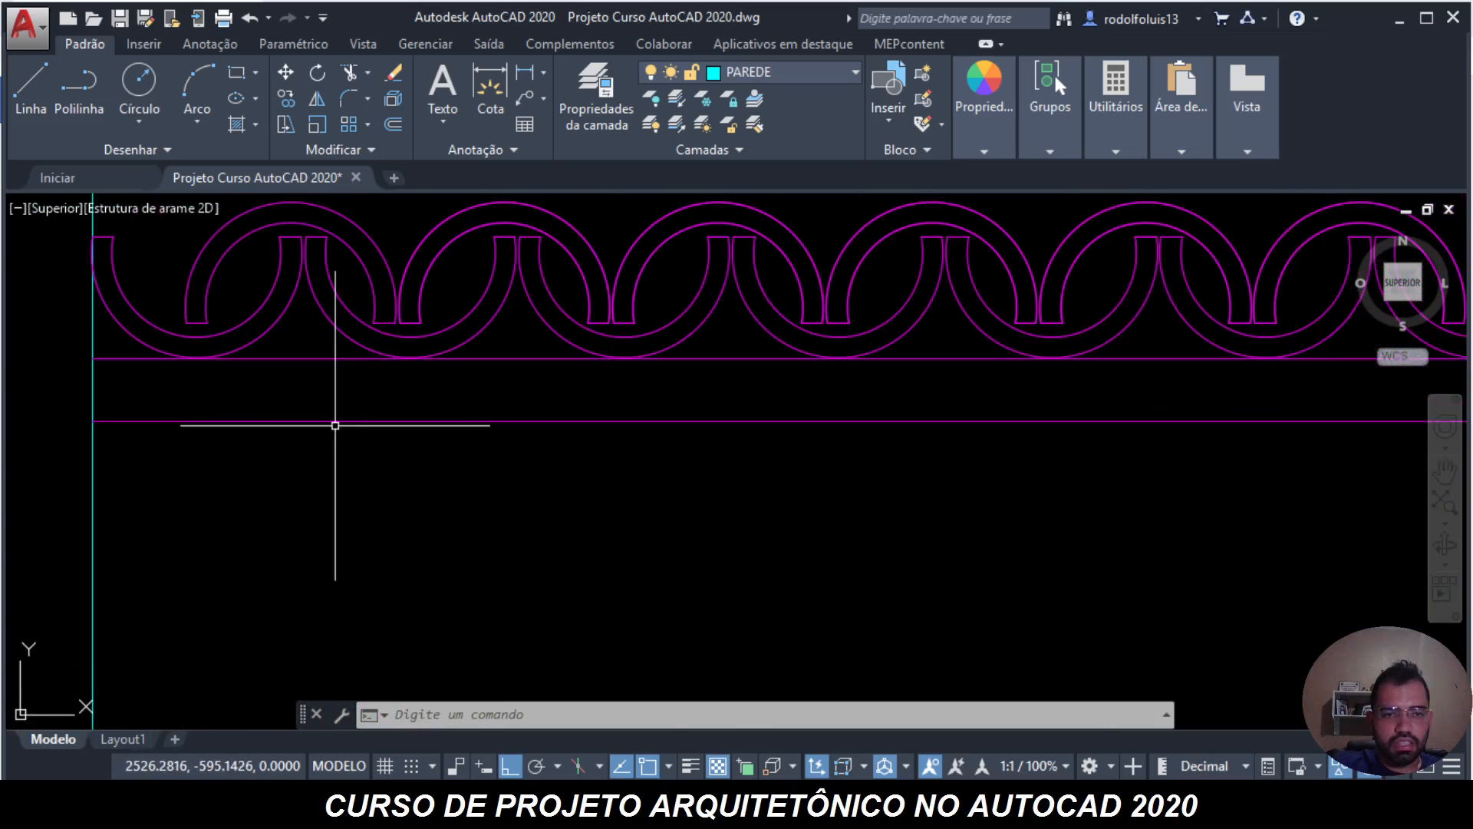
middle_click_drag(336, 428, 421, 475)
scroll(424, 475, "down", 2)
scroll(424, 482, "up", 2)
key("Escape")
key("Escape")
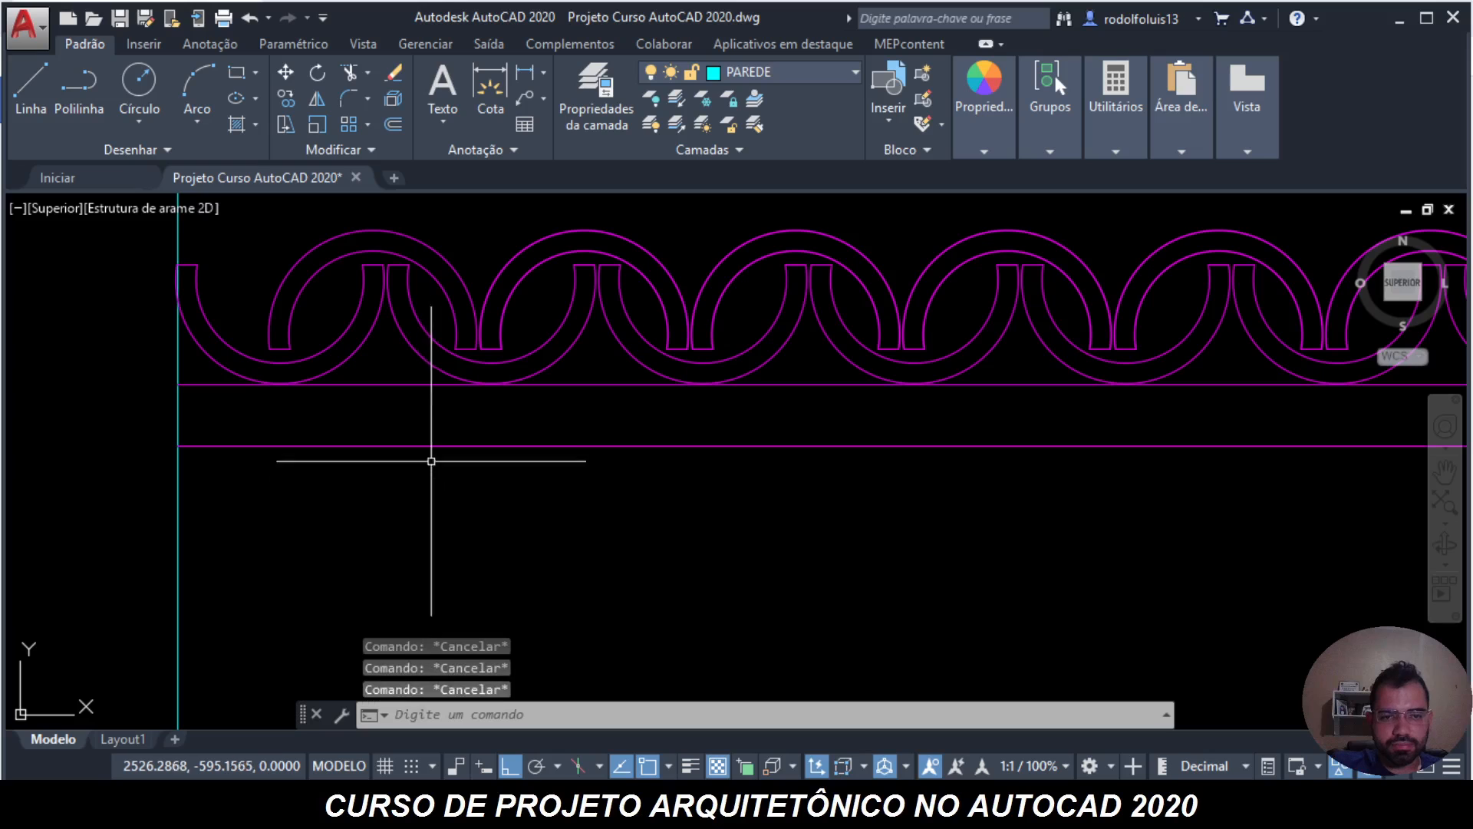
key("Escape")
scroll(427, 423, "down", 4)
scroll(427, 394, "up", 4)
middle_click_drag(369, 419, 376, 439)
scroll(376, 439, "down", 3)
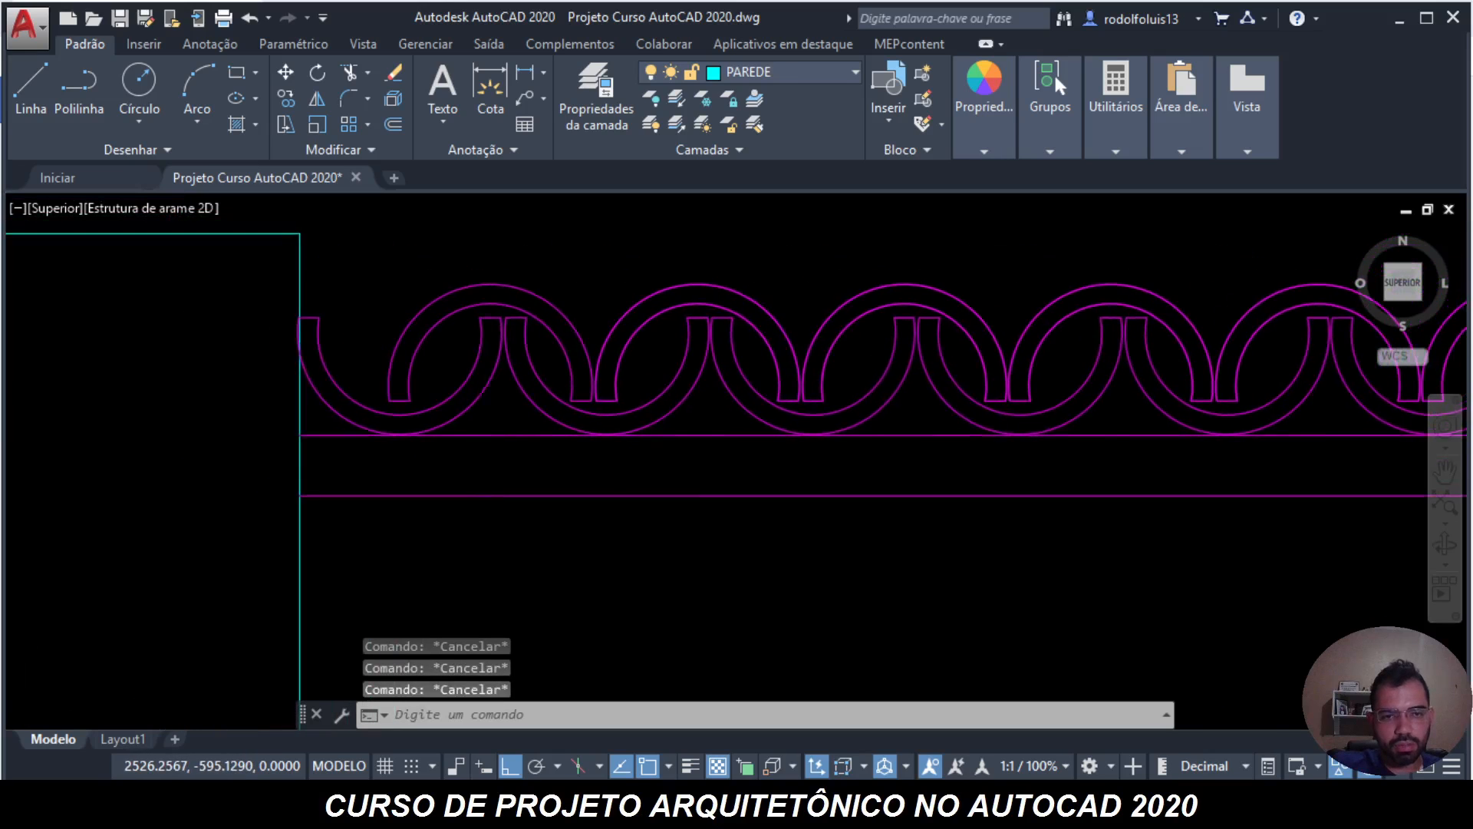
scroll(486, 483, "up", 4)
scroll(477, 461, "down", 4)
scroll(453, 428, "up", 4)
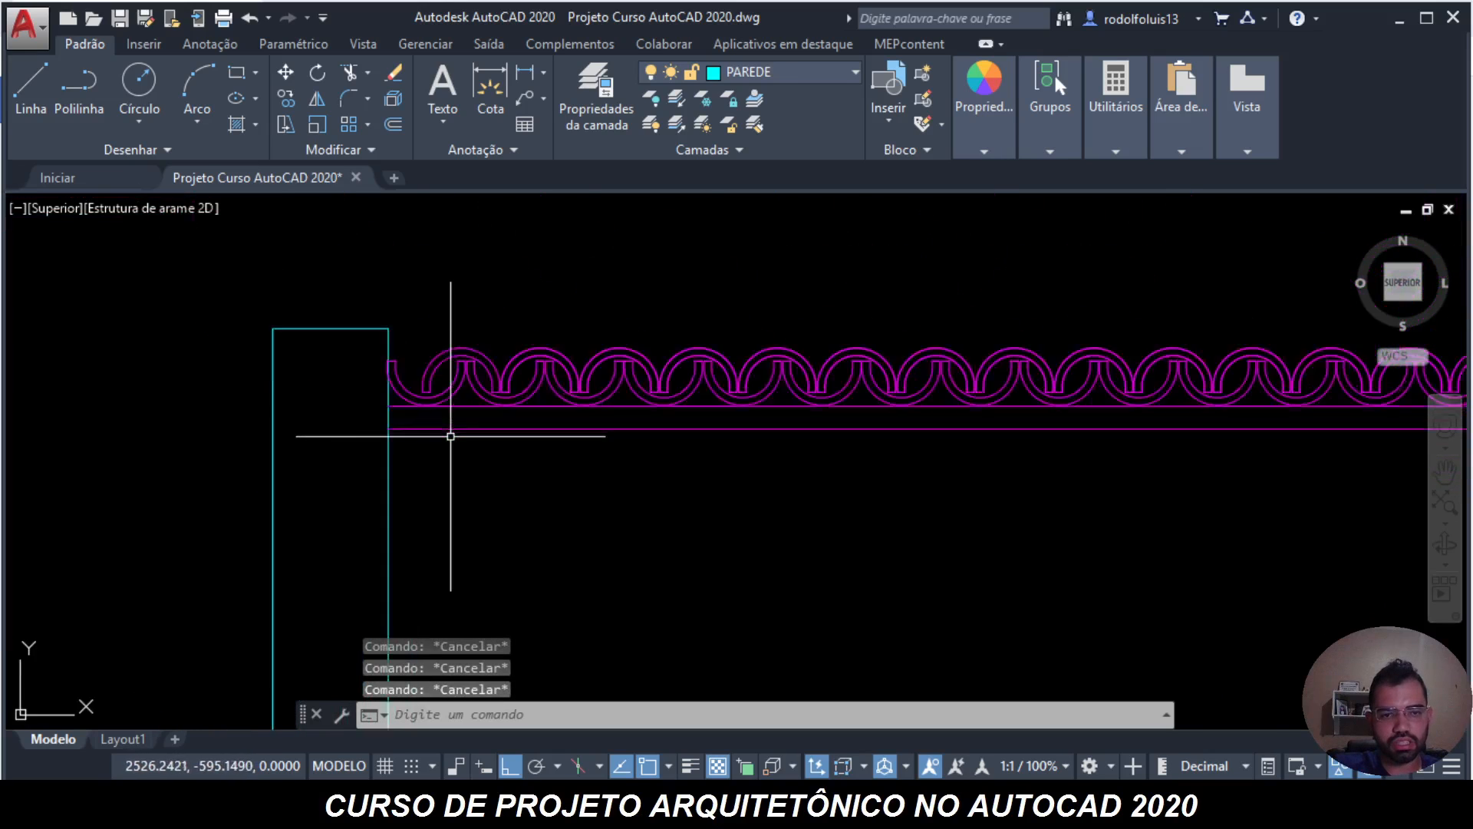
type("re")
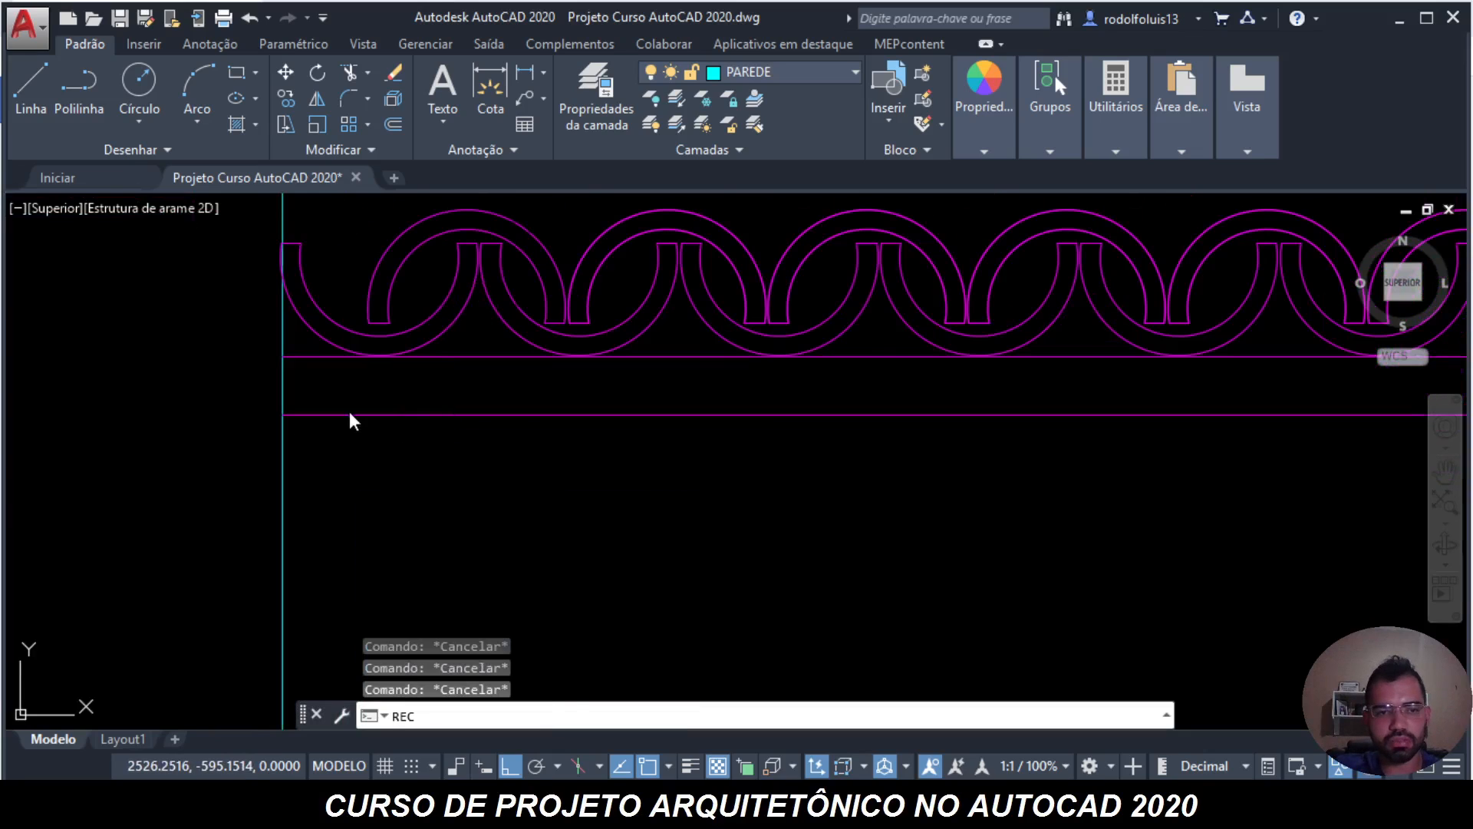
key("Return")
scroll(345, 418, "up", 4)
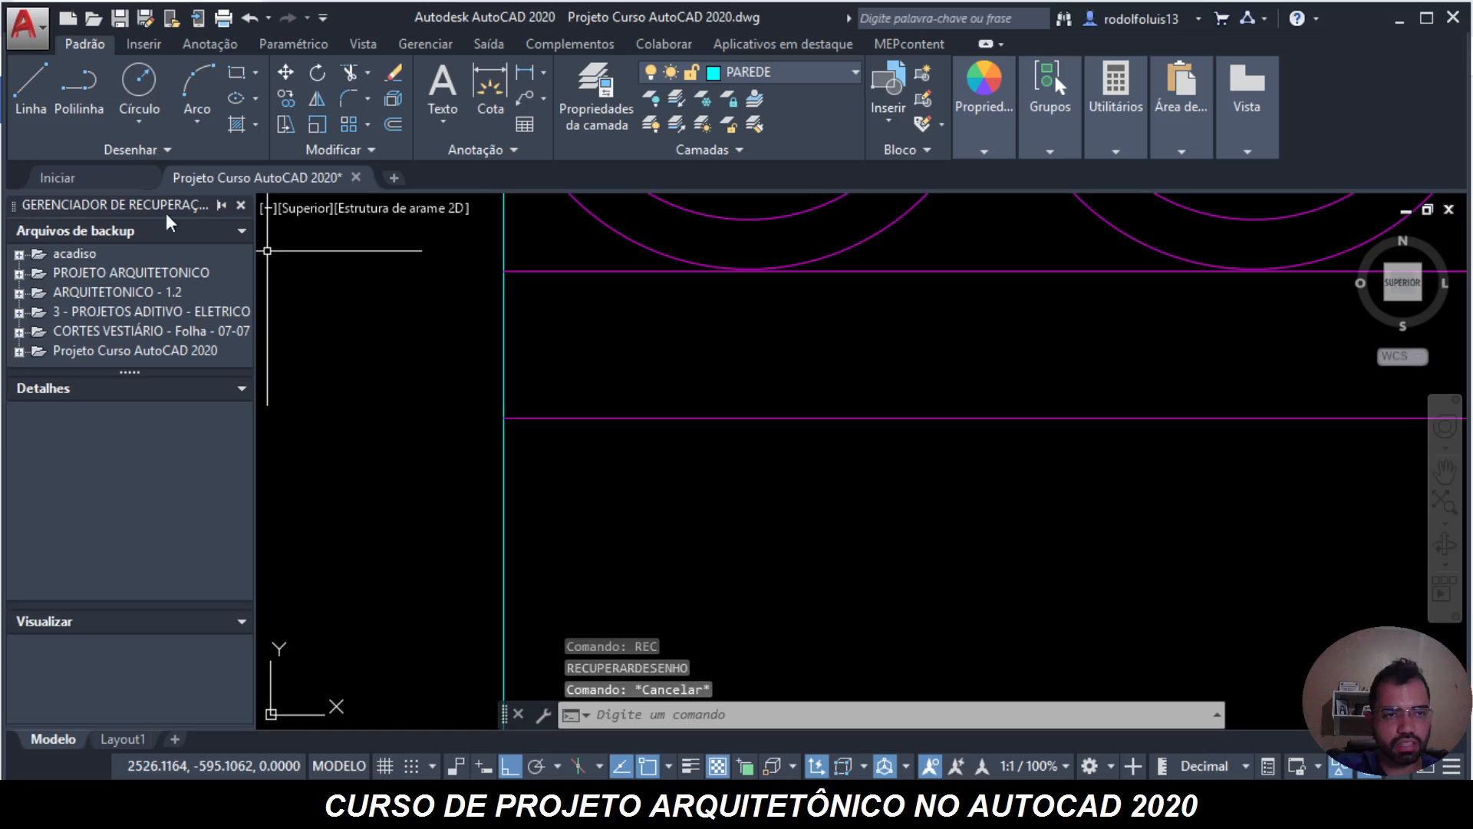
left_click(241, 206)
key("Escape")
key("Escape")
scroll(470, 299, "down", 3)
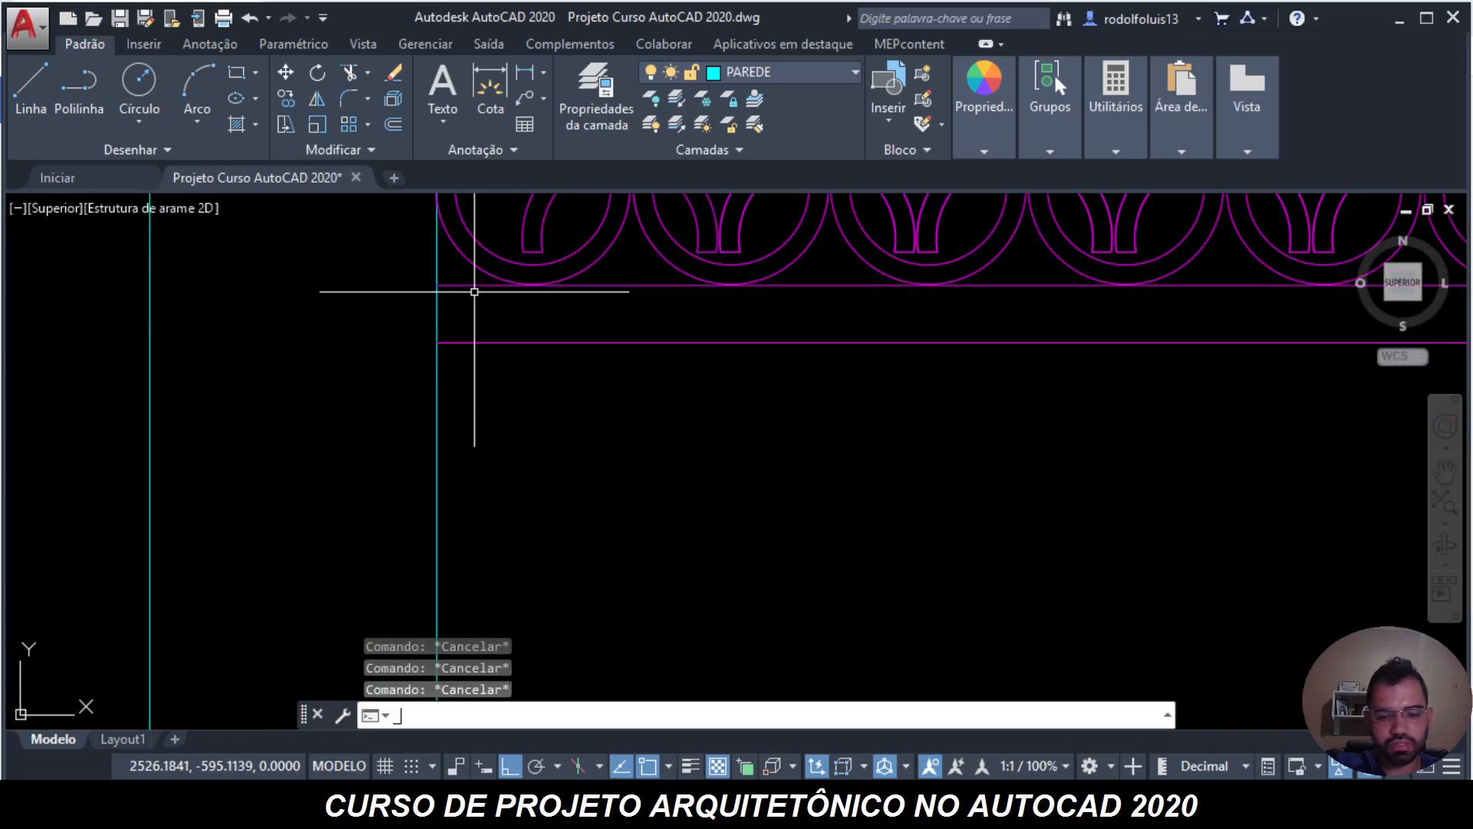
type("_ret")
key("BackSpace")
key("BackSpace")
key("BackSpace")
key("BackSpace")
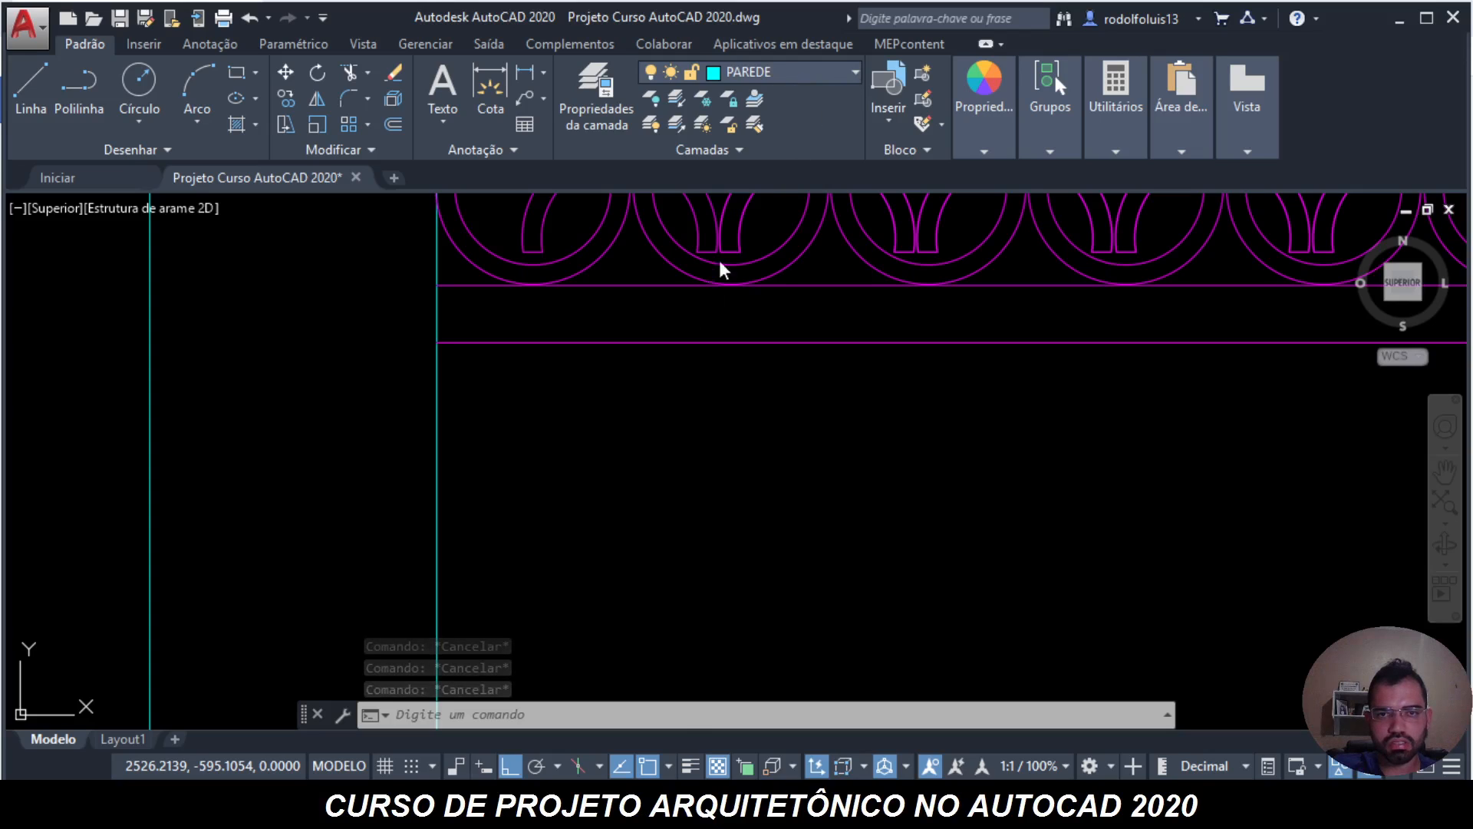
- Make cobertura the current layer
scroll(680, 316, "down", 2)
left_click(794, 74)
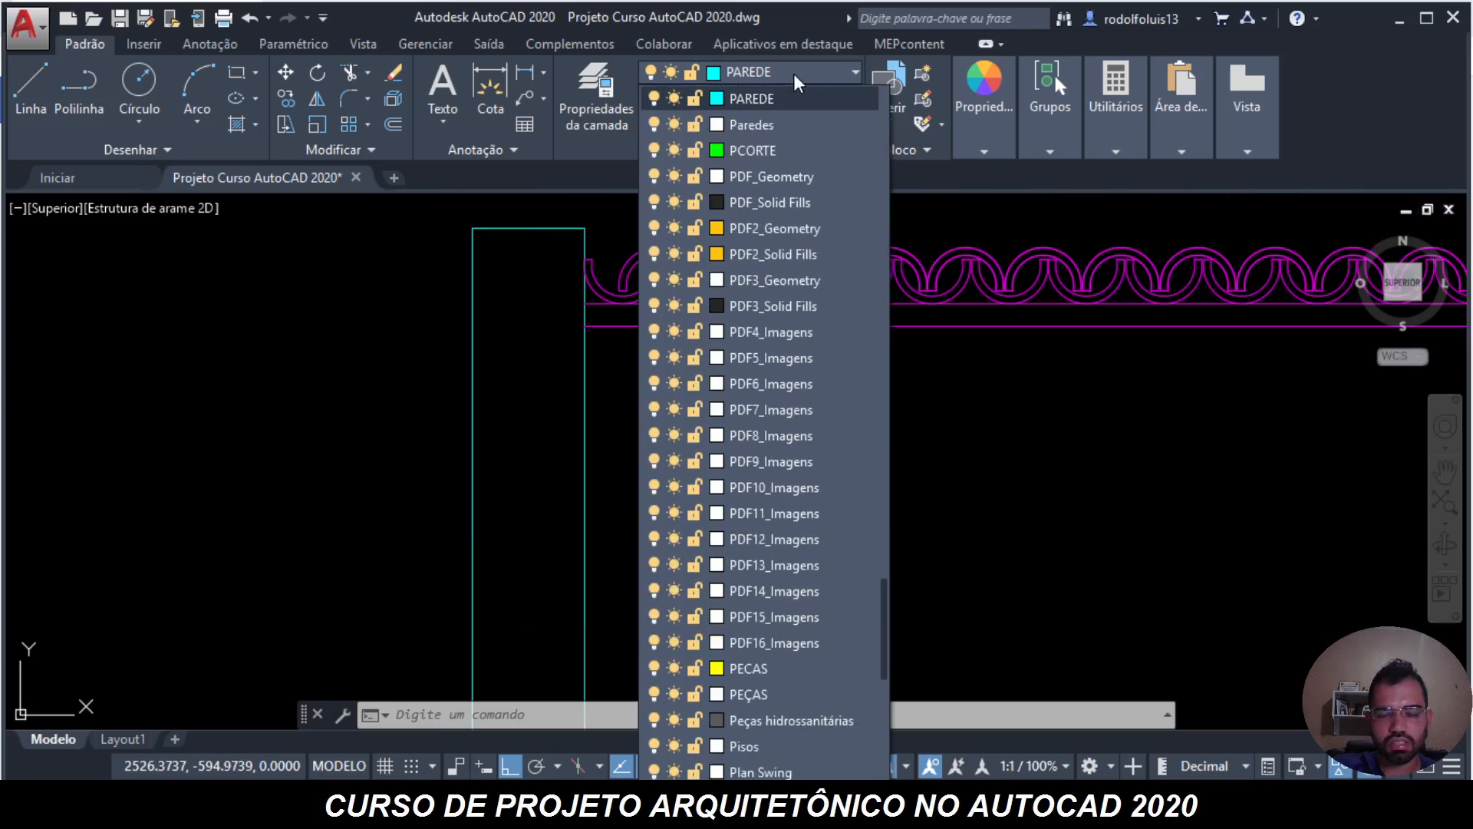
scroll(794, 74, "up", 15)
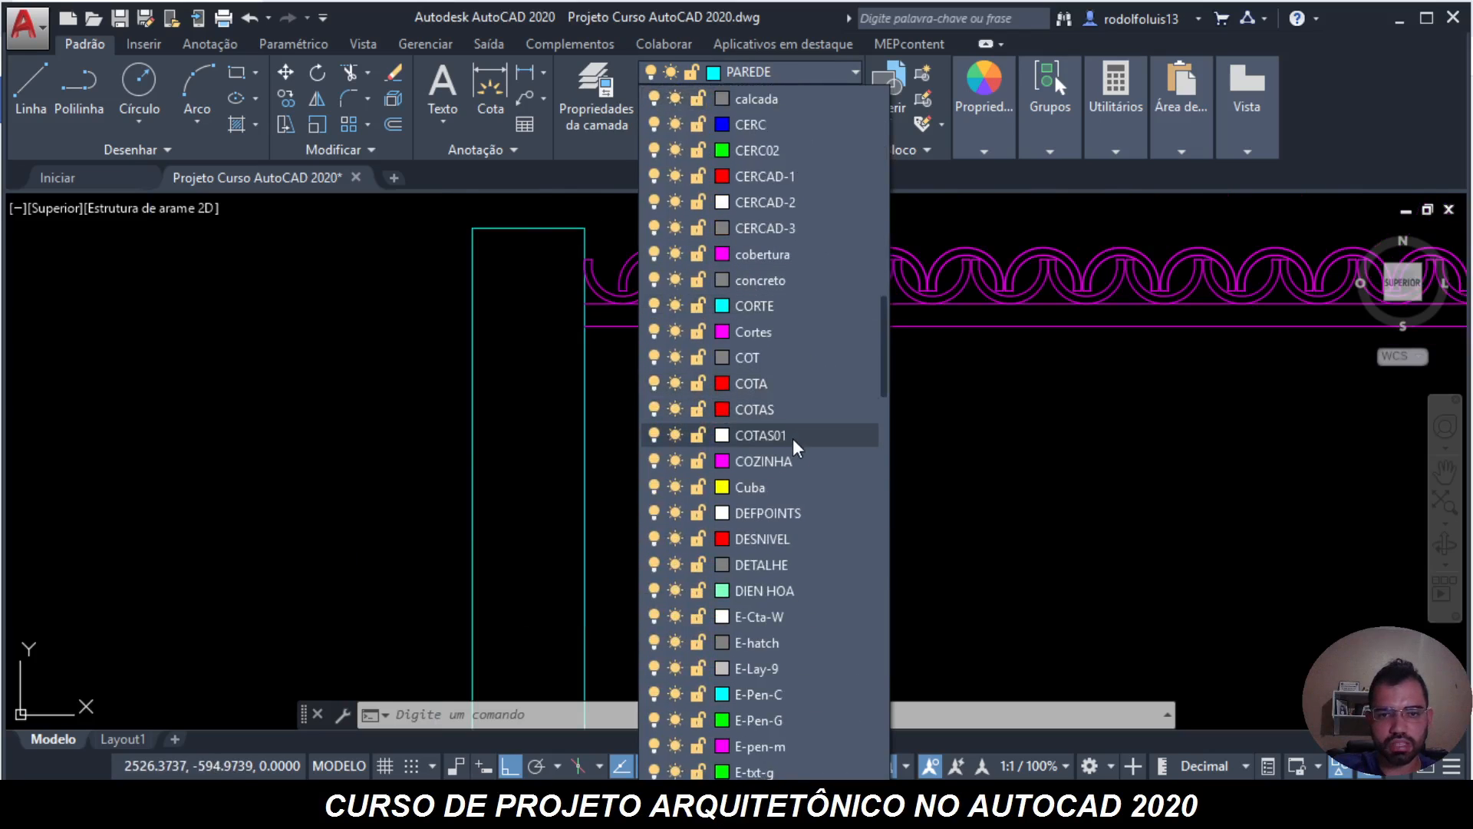
scroll(787, 338, "down", 1)
left_click(758, 102)
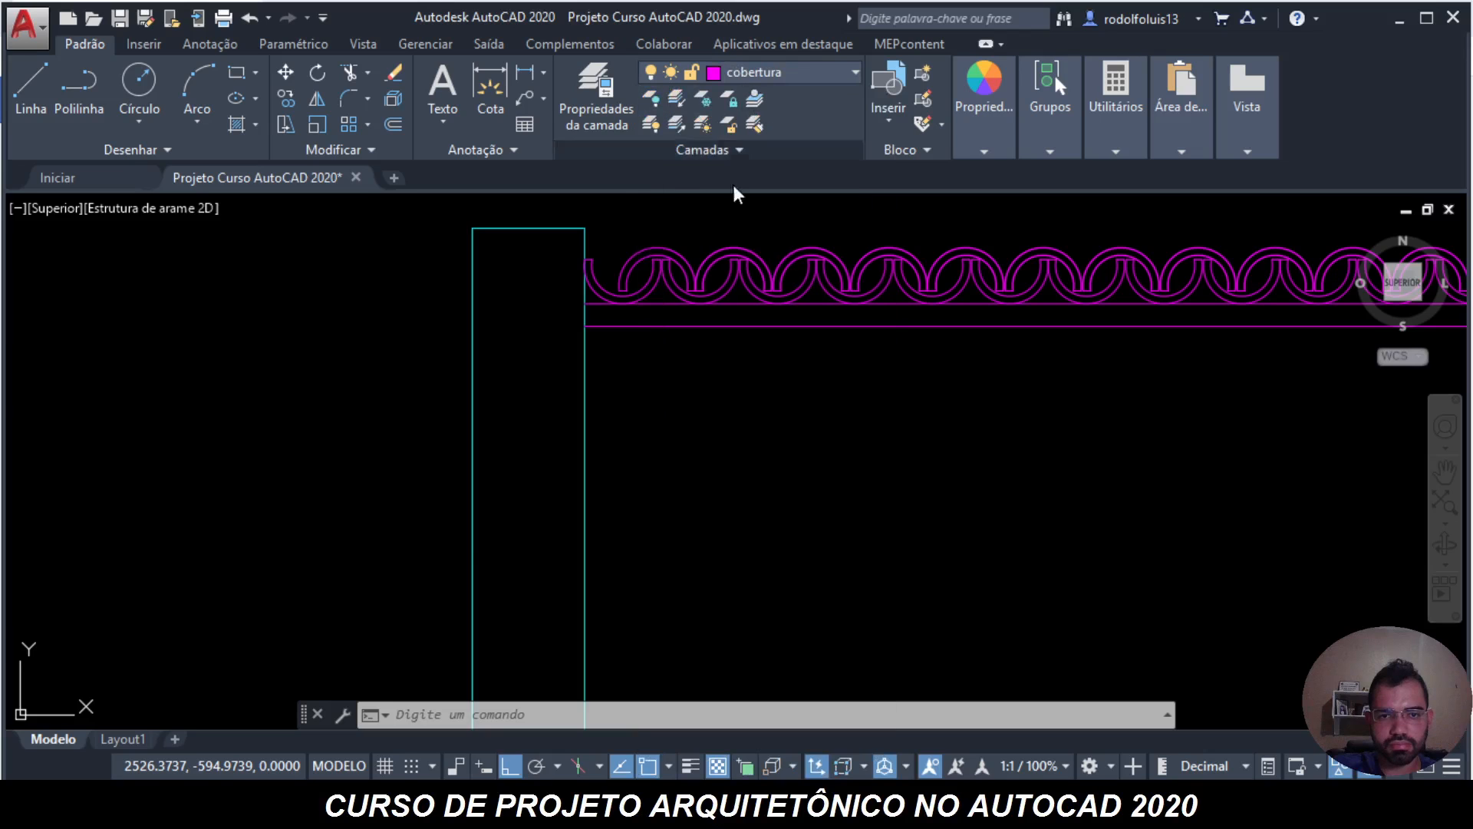
- Draw a 0.04 by 0.04 rectangle below the lower roof line, starting where that line meets the left wall
scroll(625, 312, "up", 2)
scroll(625, 313, "up", 1)
key("Escape")
key("Escape")
type("RETANGULO")
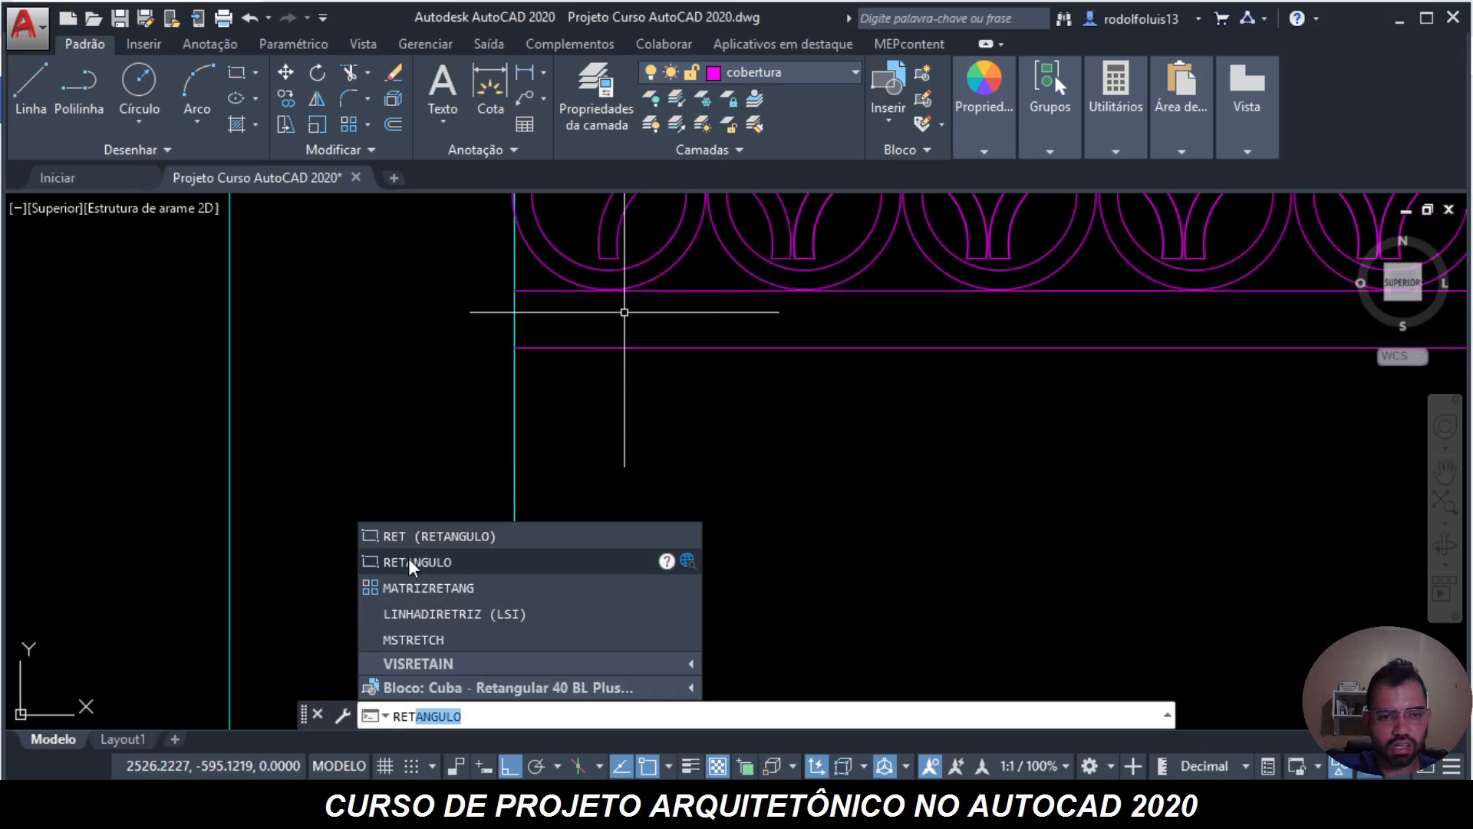
left_click(408, 559)
scroll(507, 315, "up", 3)
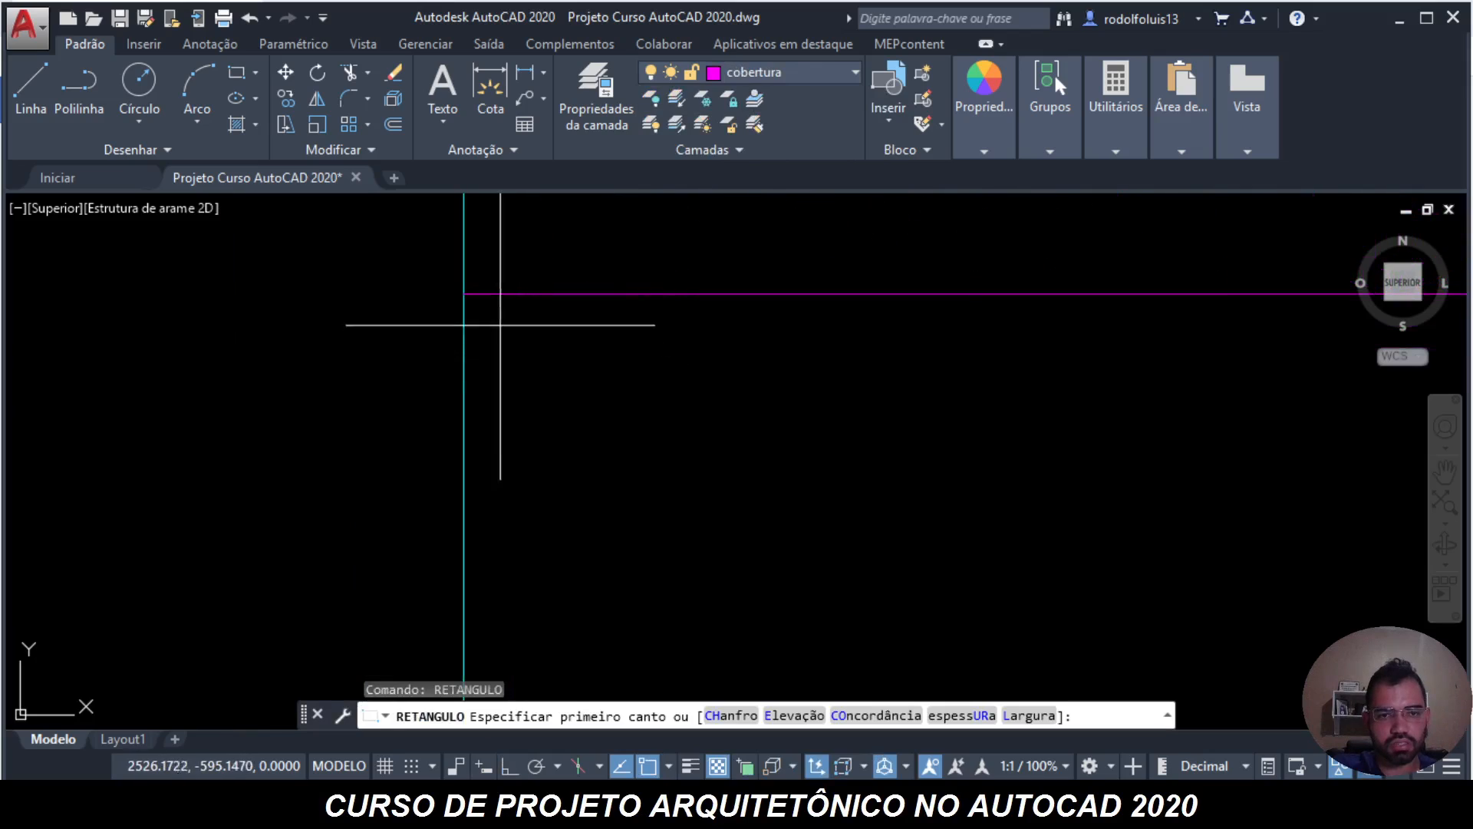
left_click(463, 295)
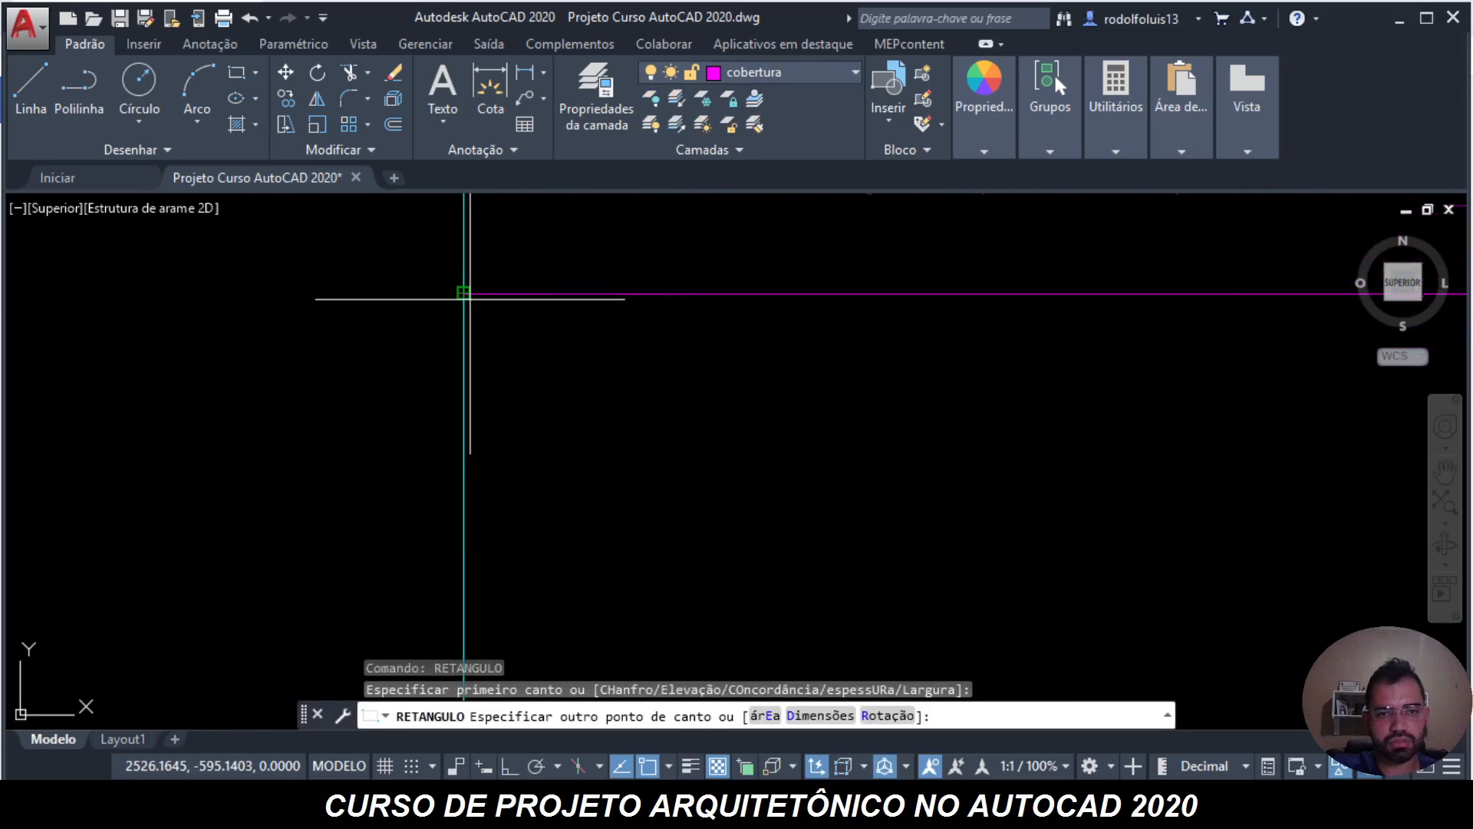
scroll(495, 323, "down", 1)
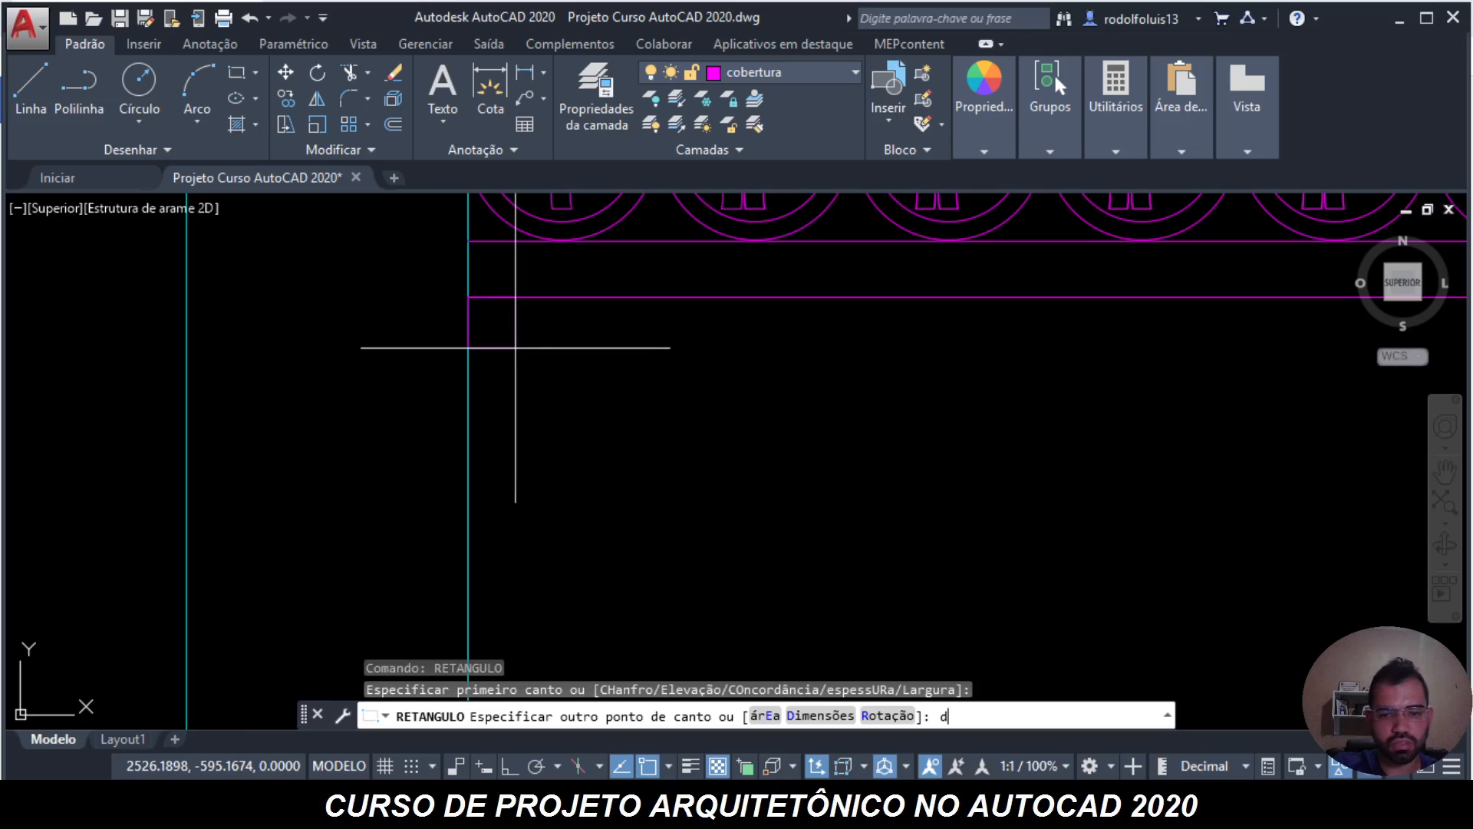
key("Return")
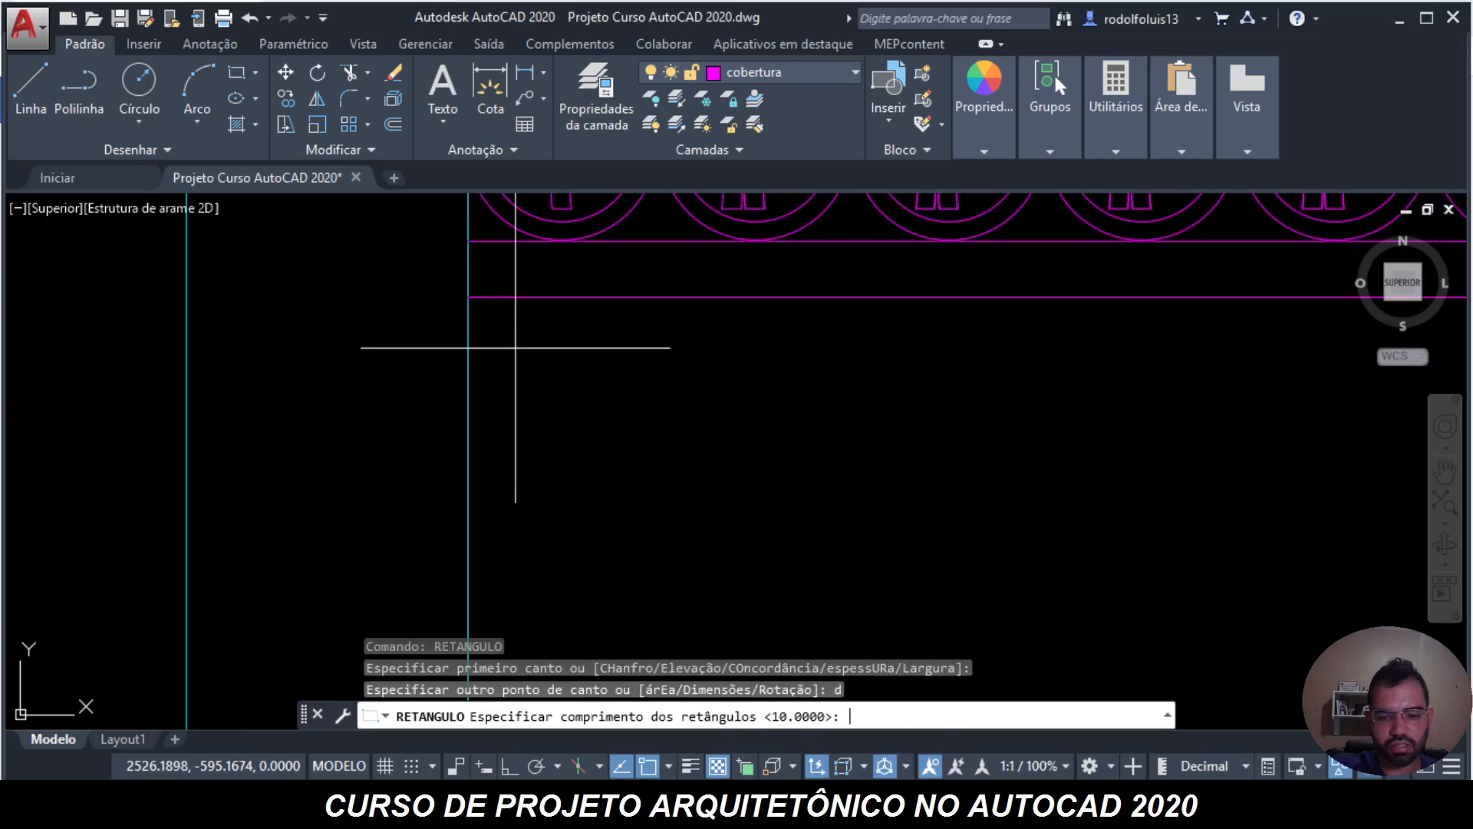
key("Return")
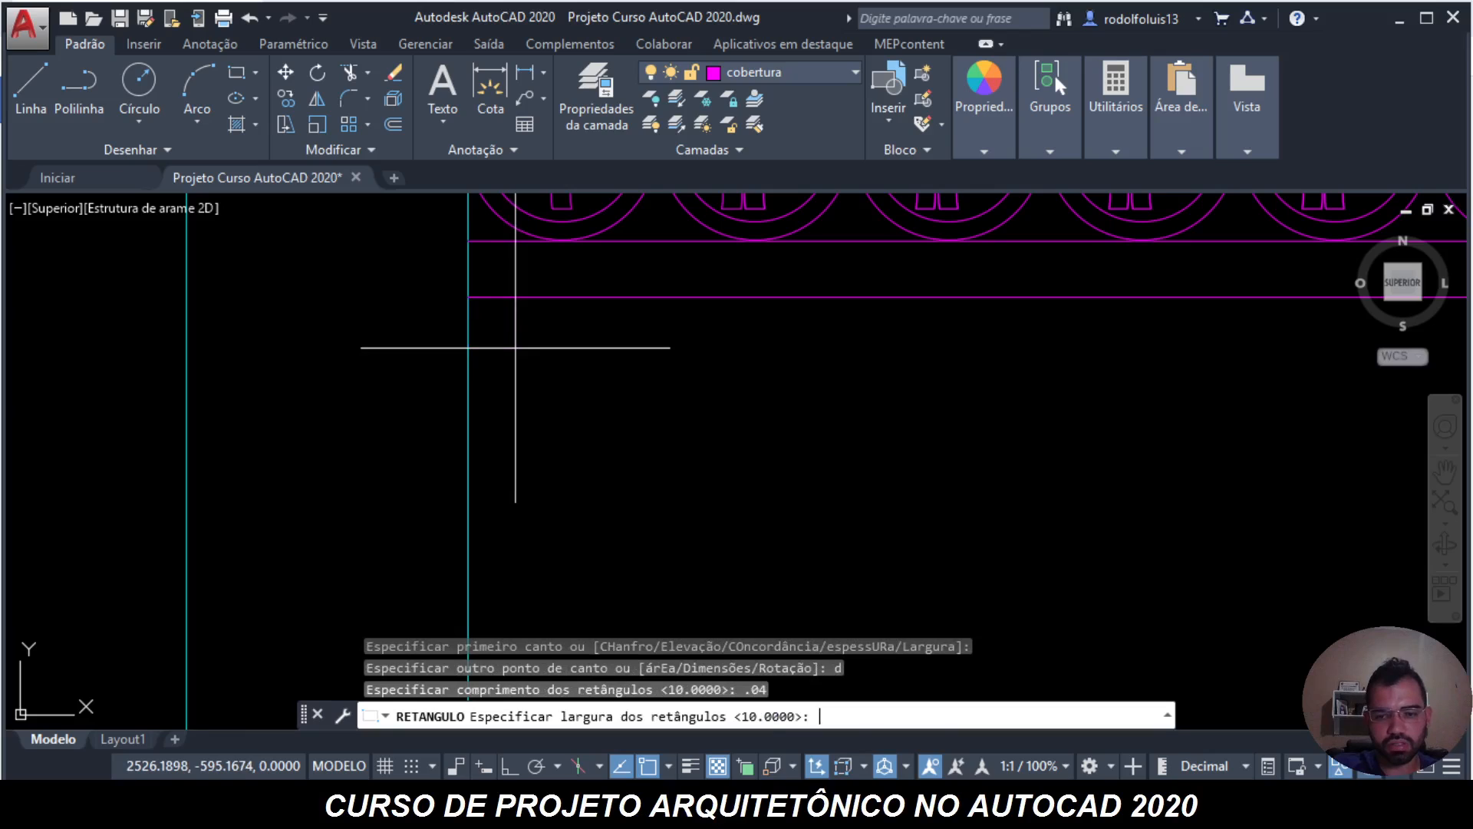
key("Return")
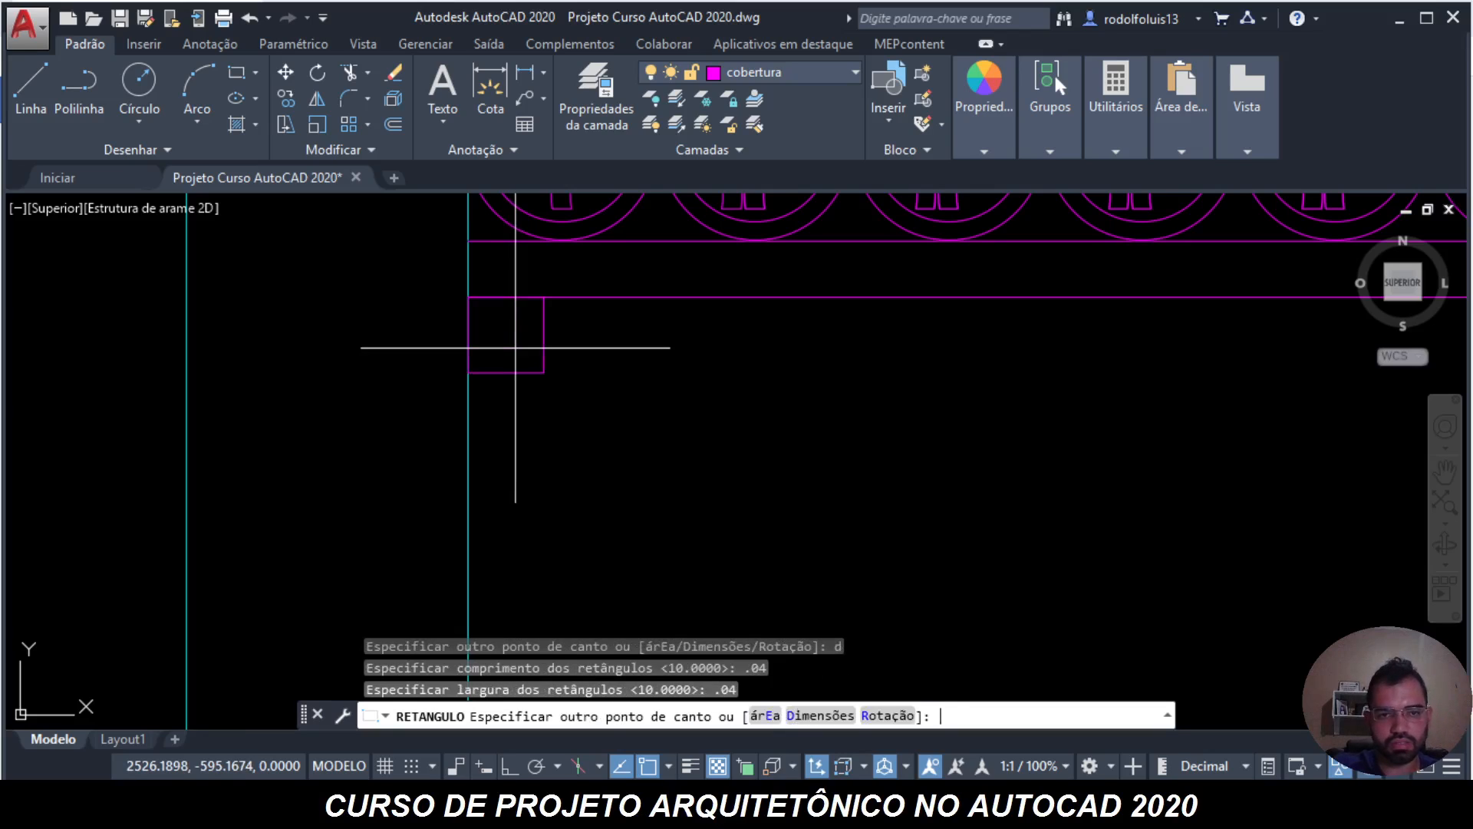
scroll(691, 426, "down", 8)
scroll(726, 444, "up", 3)
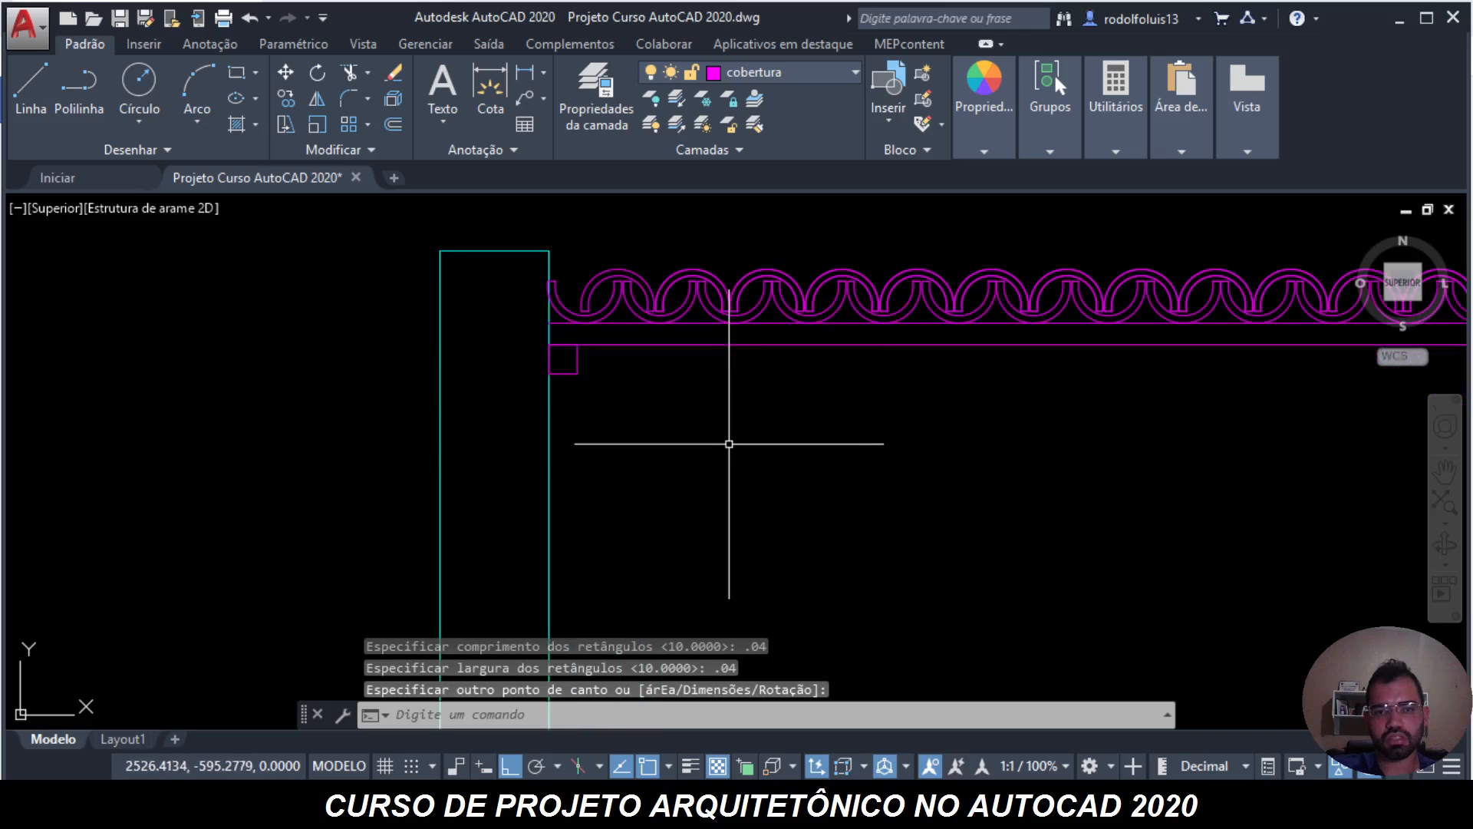
- Examine how the small square beside the left wall sits beneath the roof lines
scroll(722, 361, "down", 4)
scroll(809, 395, "up", 3)
scroll(602, 306, "up", 4)
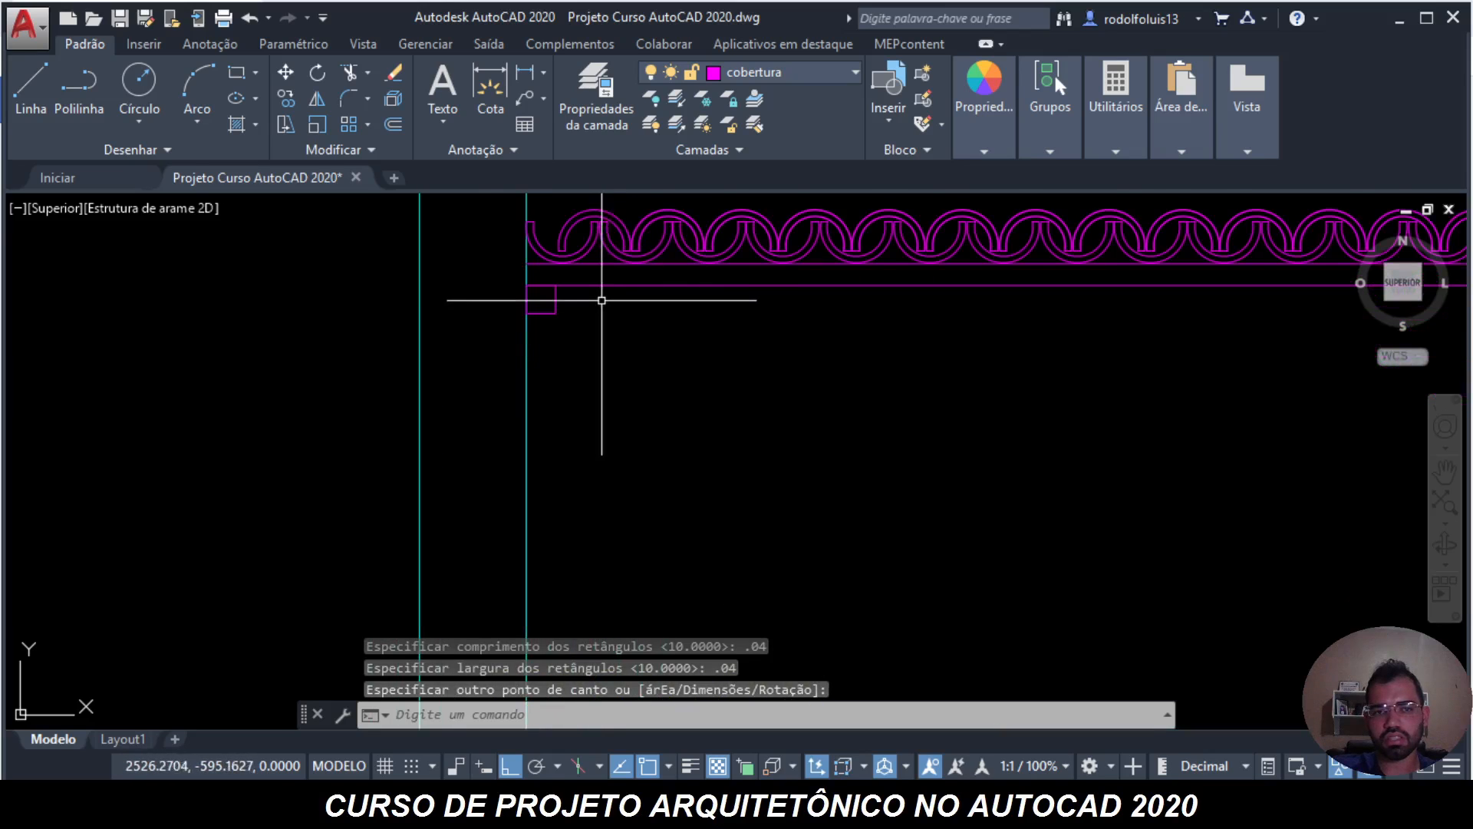
key("Escape")
key("Escape")
key("Escape")
scroll(806, 363, "down", 3)
scroll(834, 377, "down", 6)
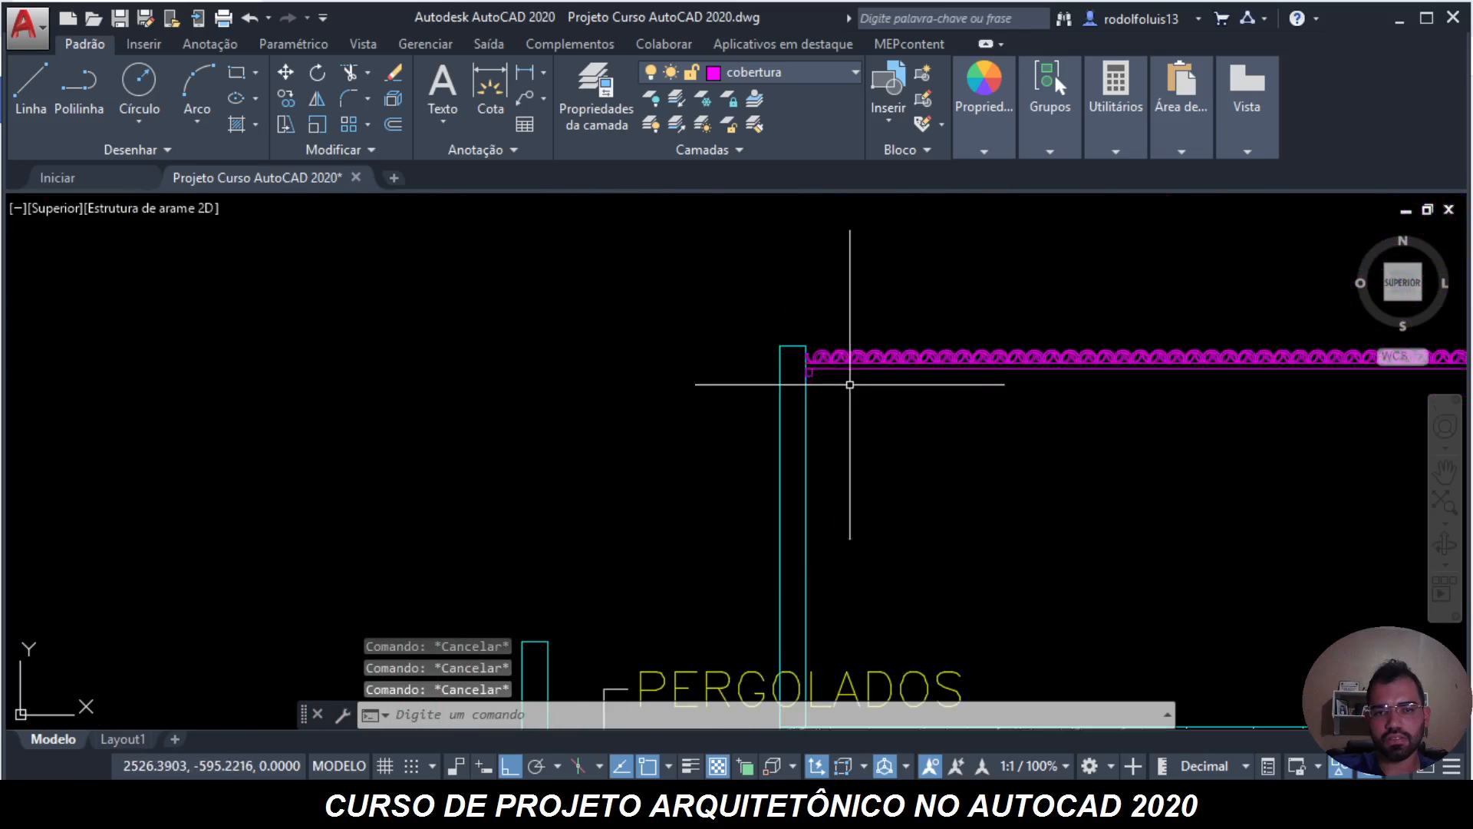
scroll(884, 398, "up", 7)
mouse_move(729, 361)
middle_mouse_down()
mouse_move(723, 375)
mouse_move(849, 505)
middle_mouse_up()
scroll(849, 493, "down", 2)
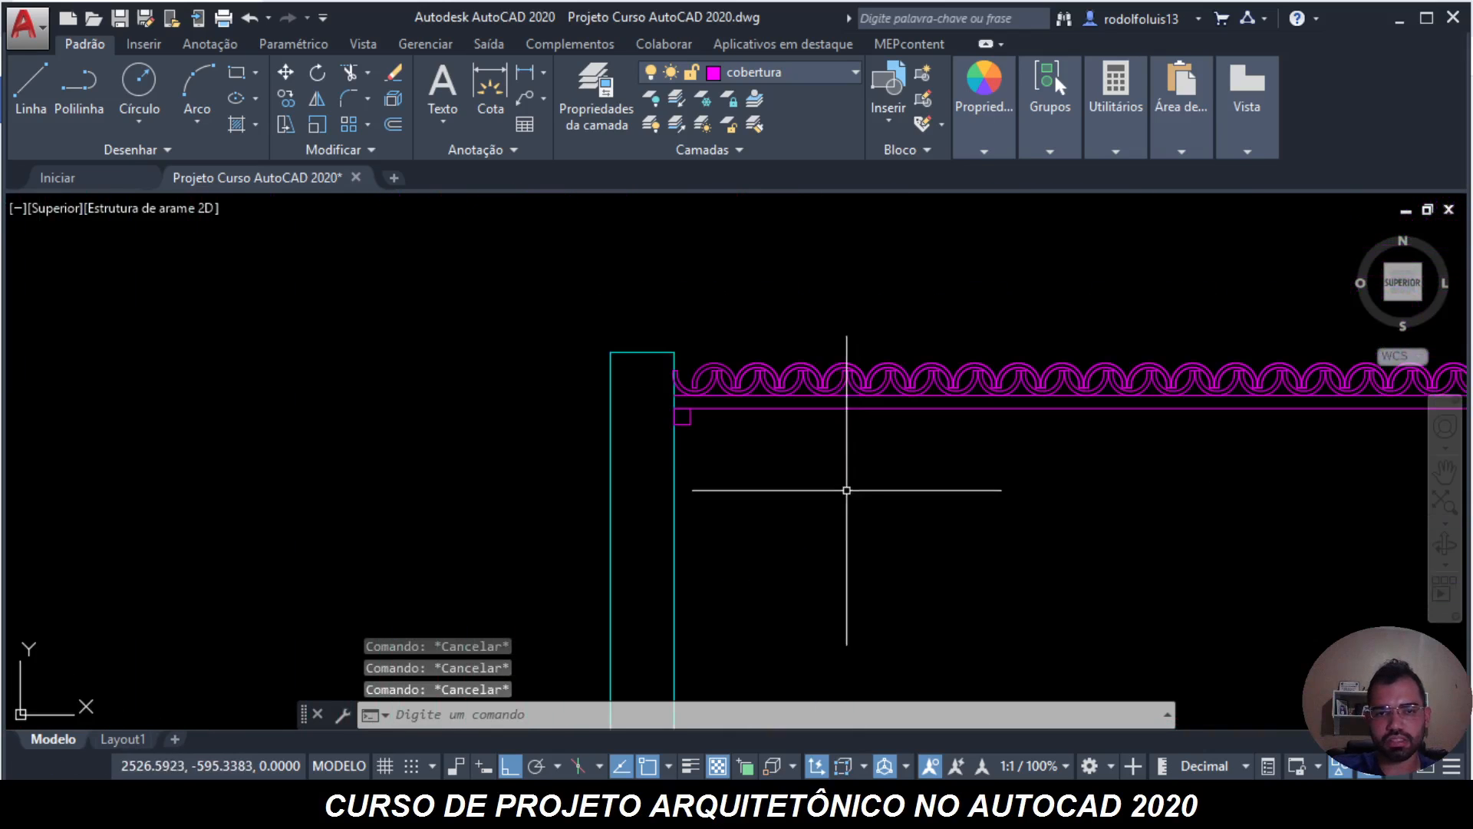
- Copy the small square 0.35 horizontally to the right along the lower roof line
scroll(729, 424, "up", 3)
type("co")
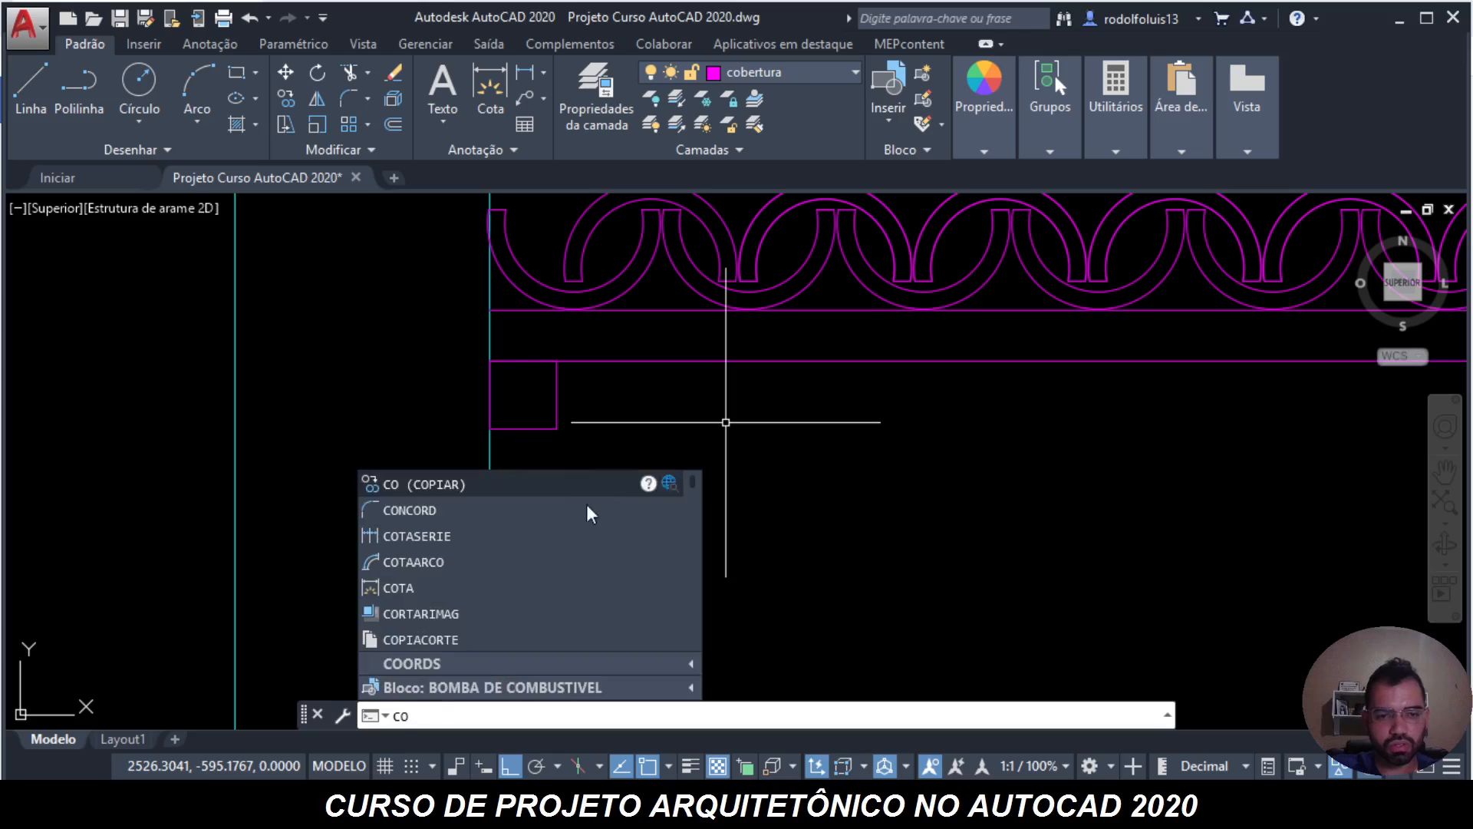
left_click(434, 490)
left_click(580, 465)
left_click(523, 399)
key("Return")
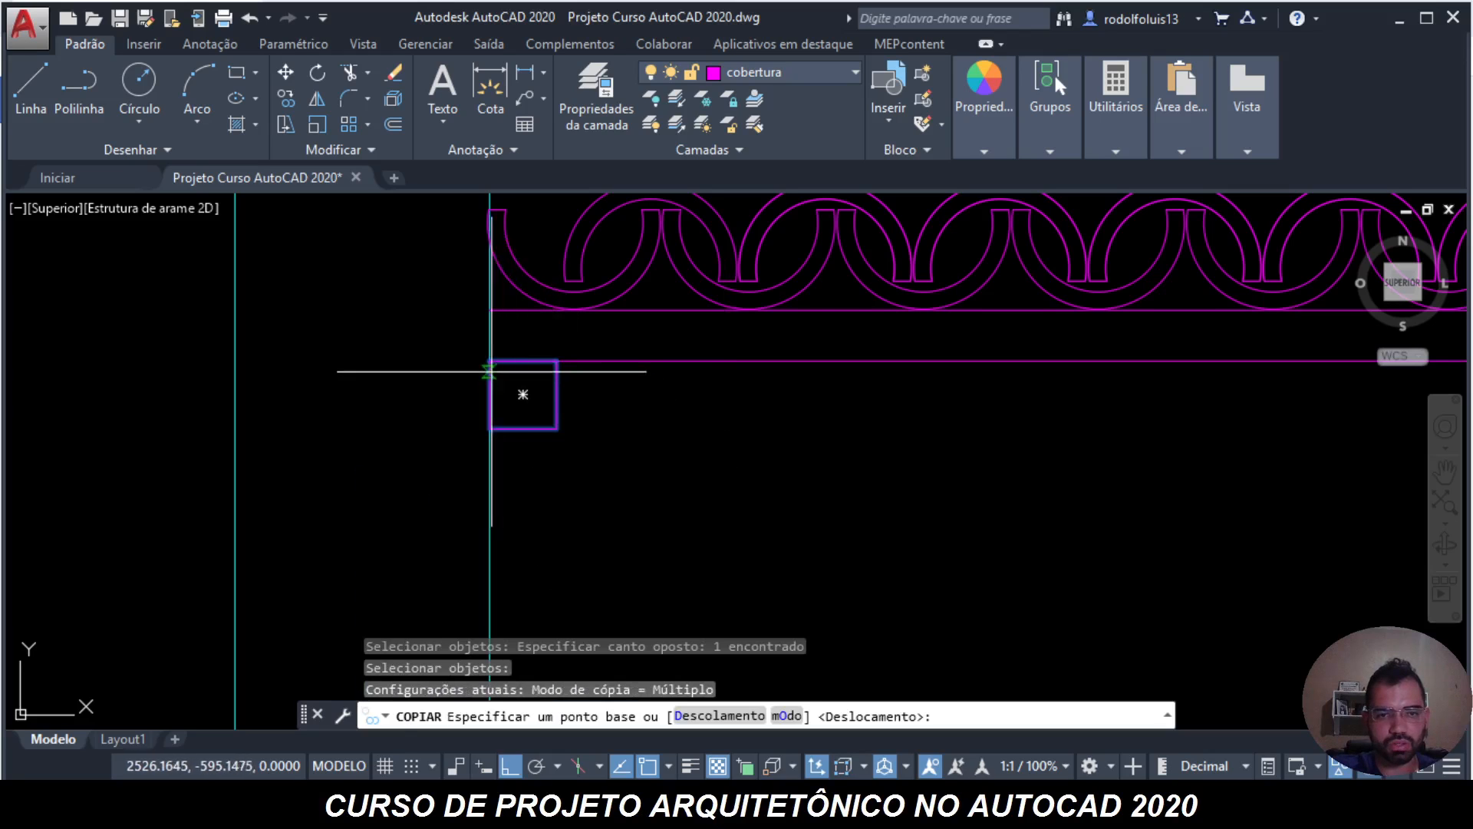
left_click(489, 360)
scroll(495, 364, "down", 2)
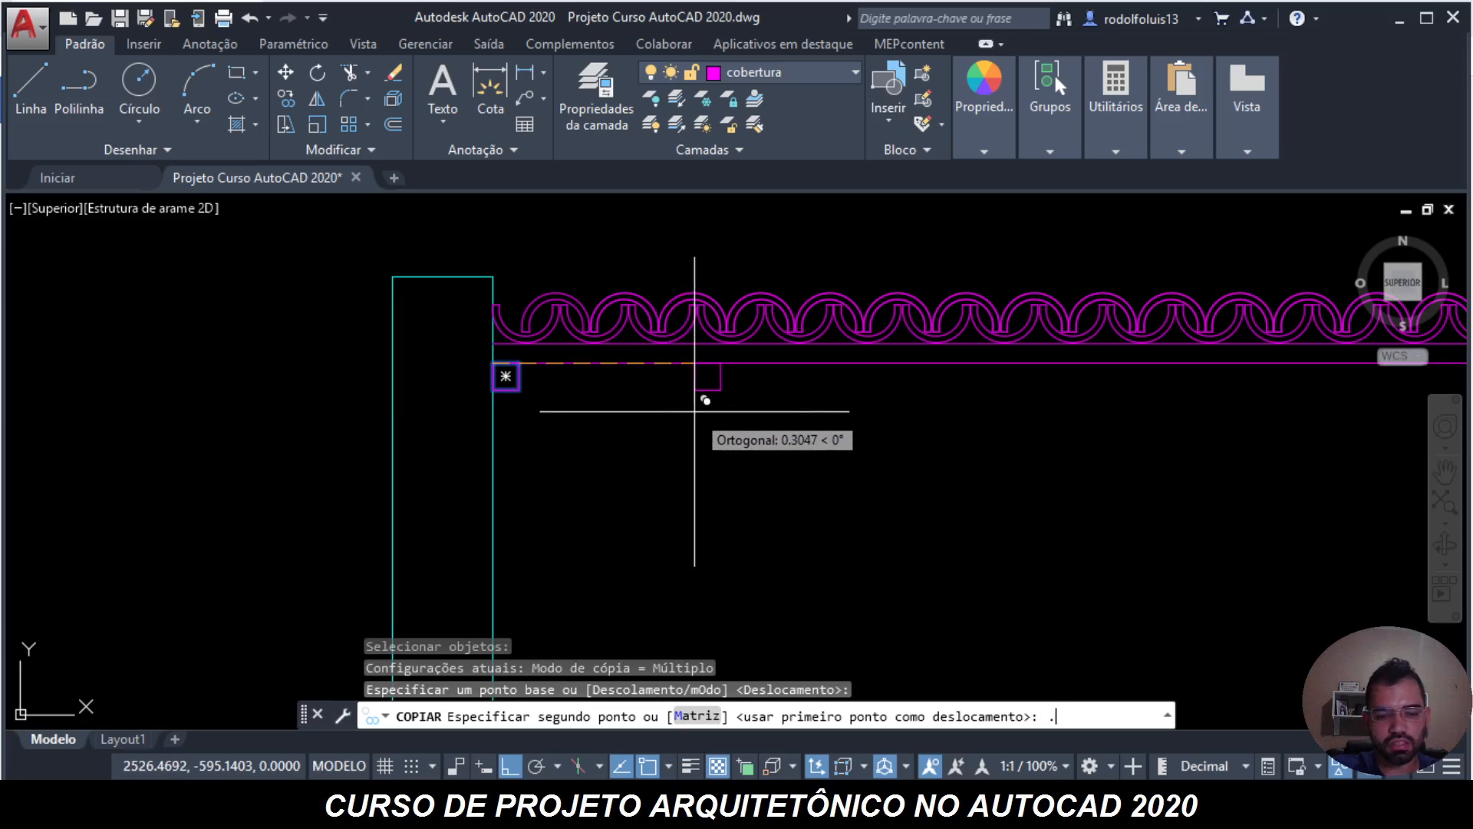
key("Return")
key("Escape")
type("co")
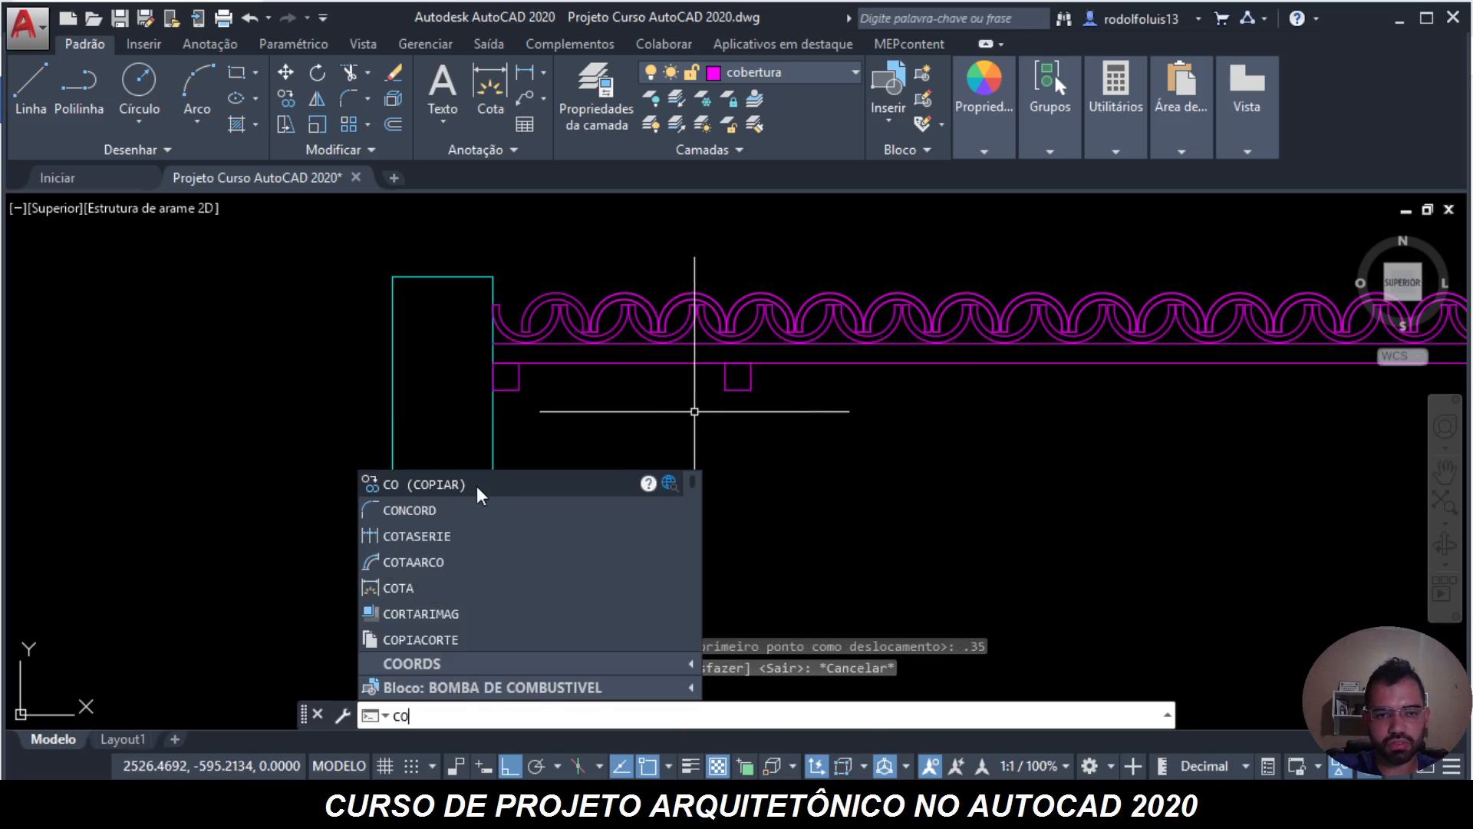
key("Return")
left_click(510, 412)
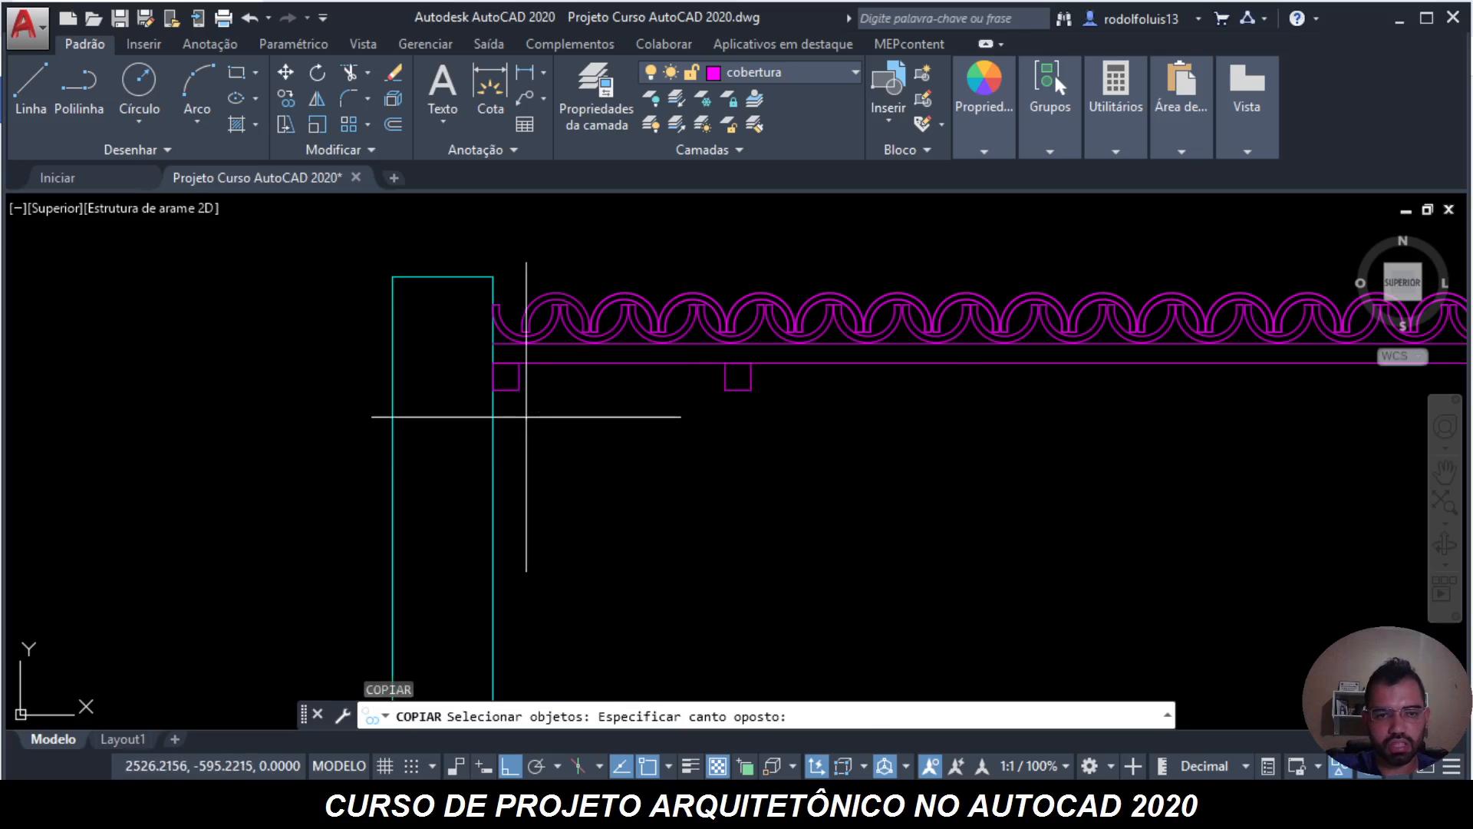
left_click(500, 380)
key("Escape")
key("Escape")
type("dco")
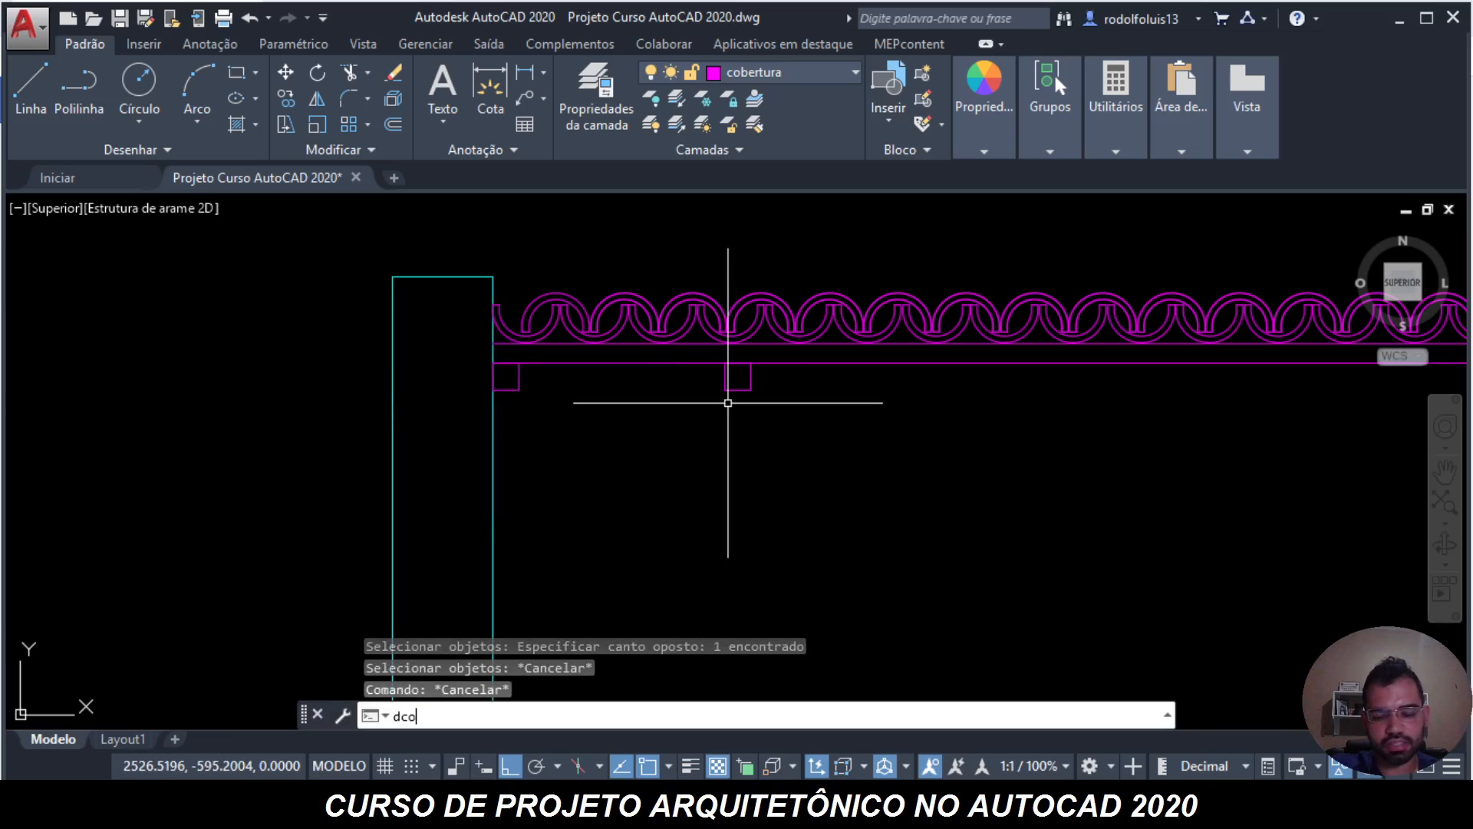
key("Escape")
- Copy the second square along the lower roof line, using the first two squares' upper corners as base and second points to repeat their spacing
type("co")
key("Return")
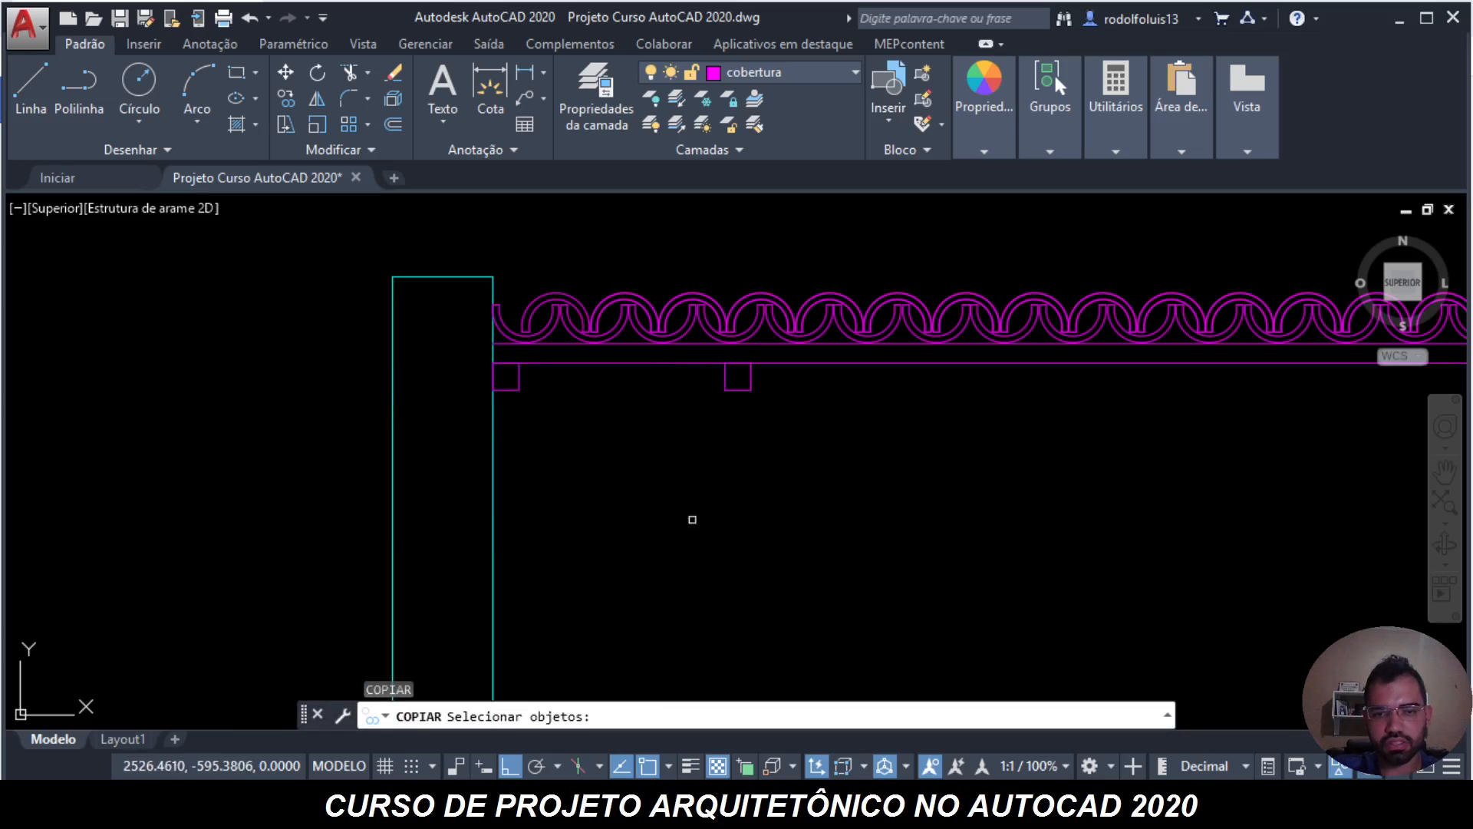
left_click(751, 391)
left_click(607, 413)
key("Return")
scroll(493, 376, "up", 2)
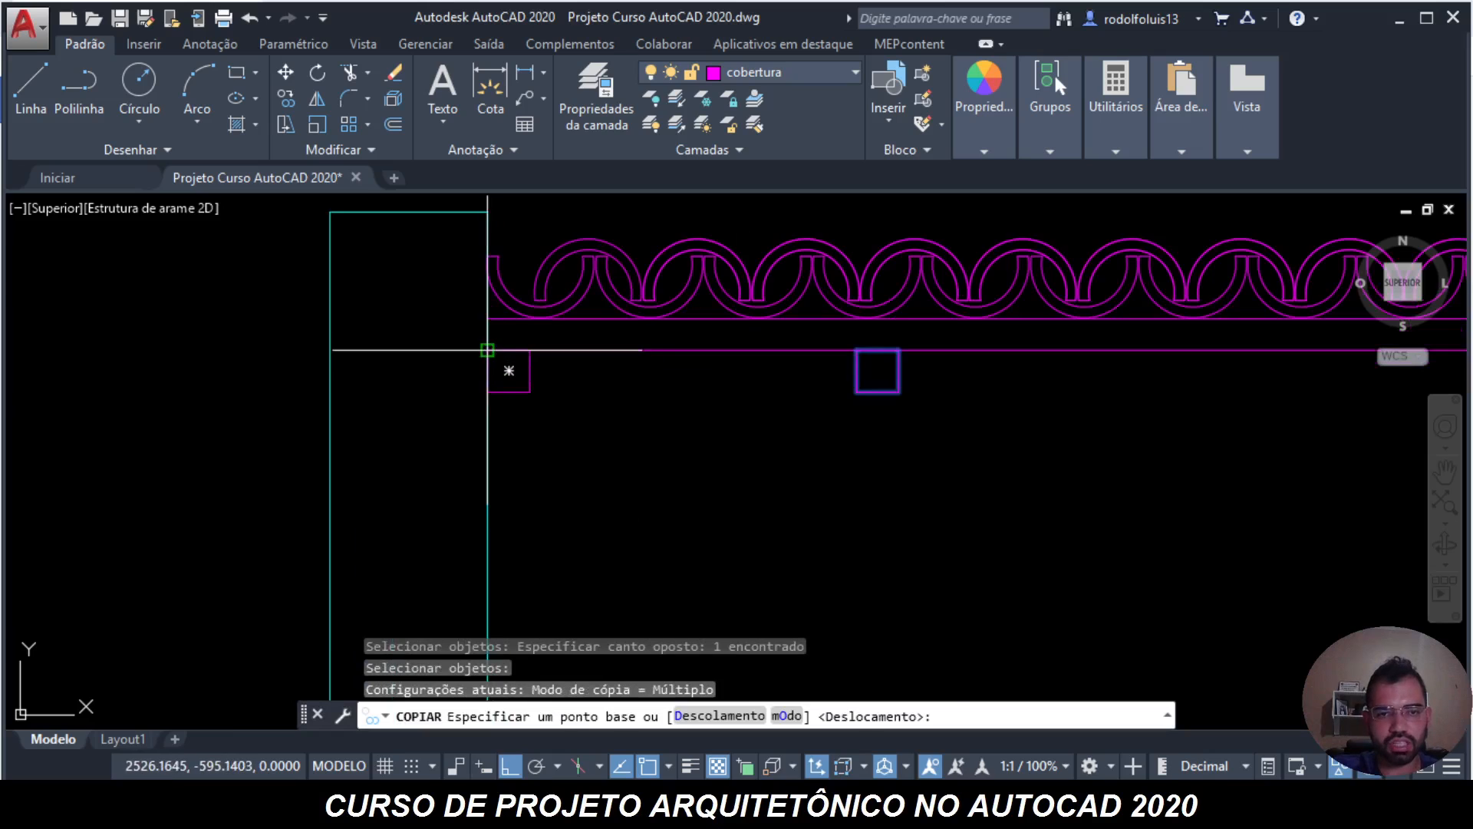
left_click(487, 350)
left_click(857, 350)
- Place further copies of the square along the lower roof line at the same spacing until the row reaches the right wall
middle_click_drag(862, 344, 183, 363)
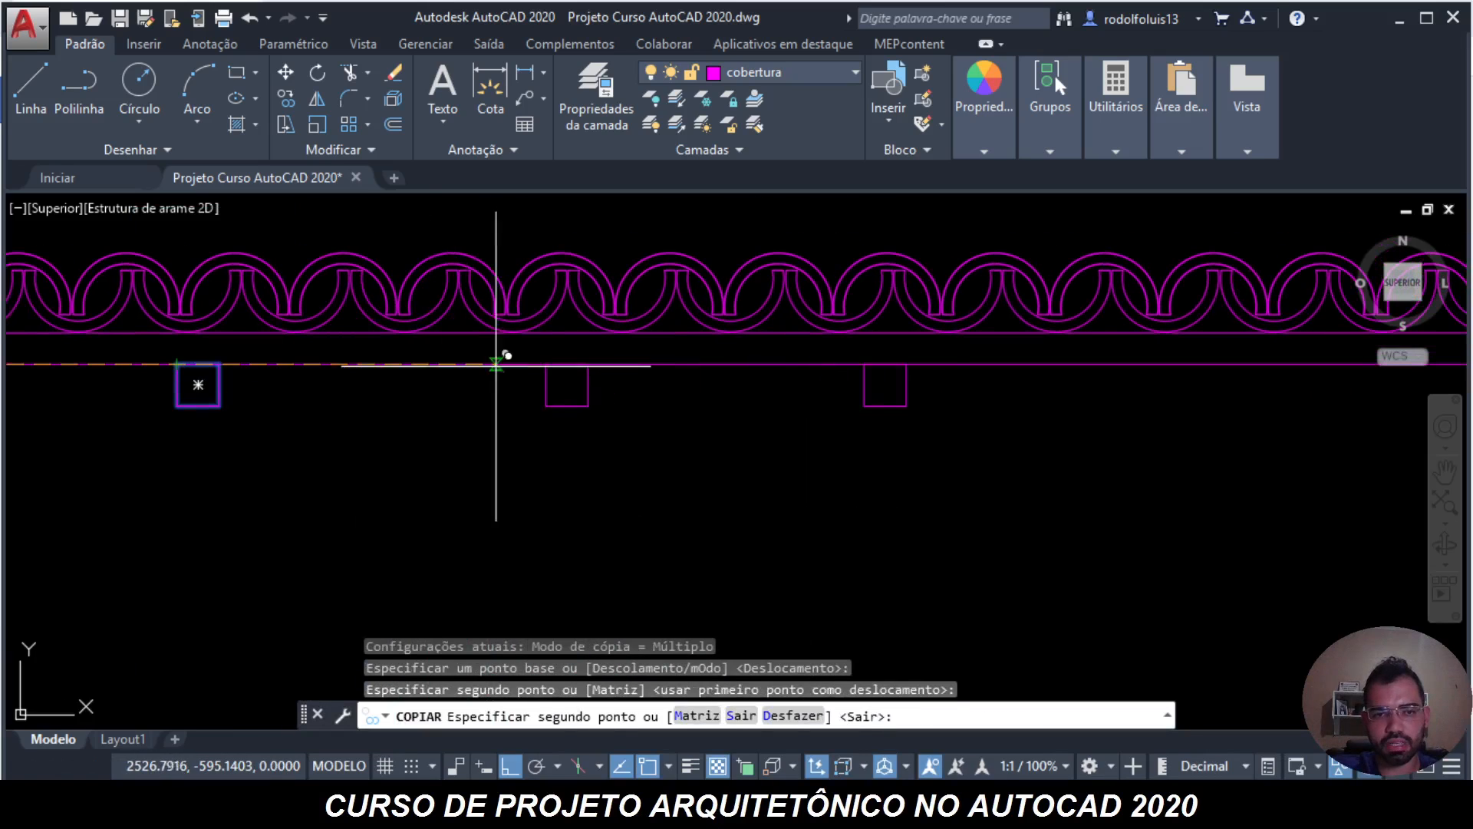
left_click(546, 361)
left_click(923, 360)
middle_click_drag(921, 362, 107, 376)
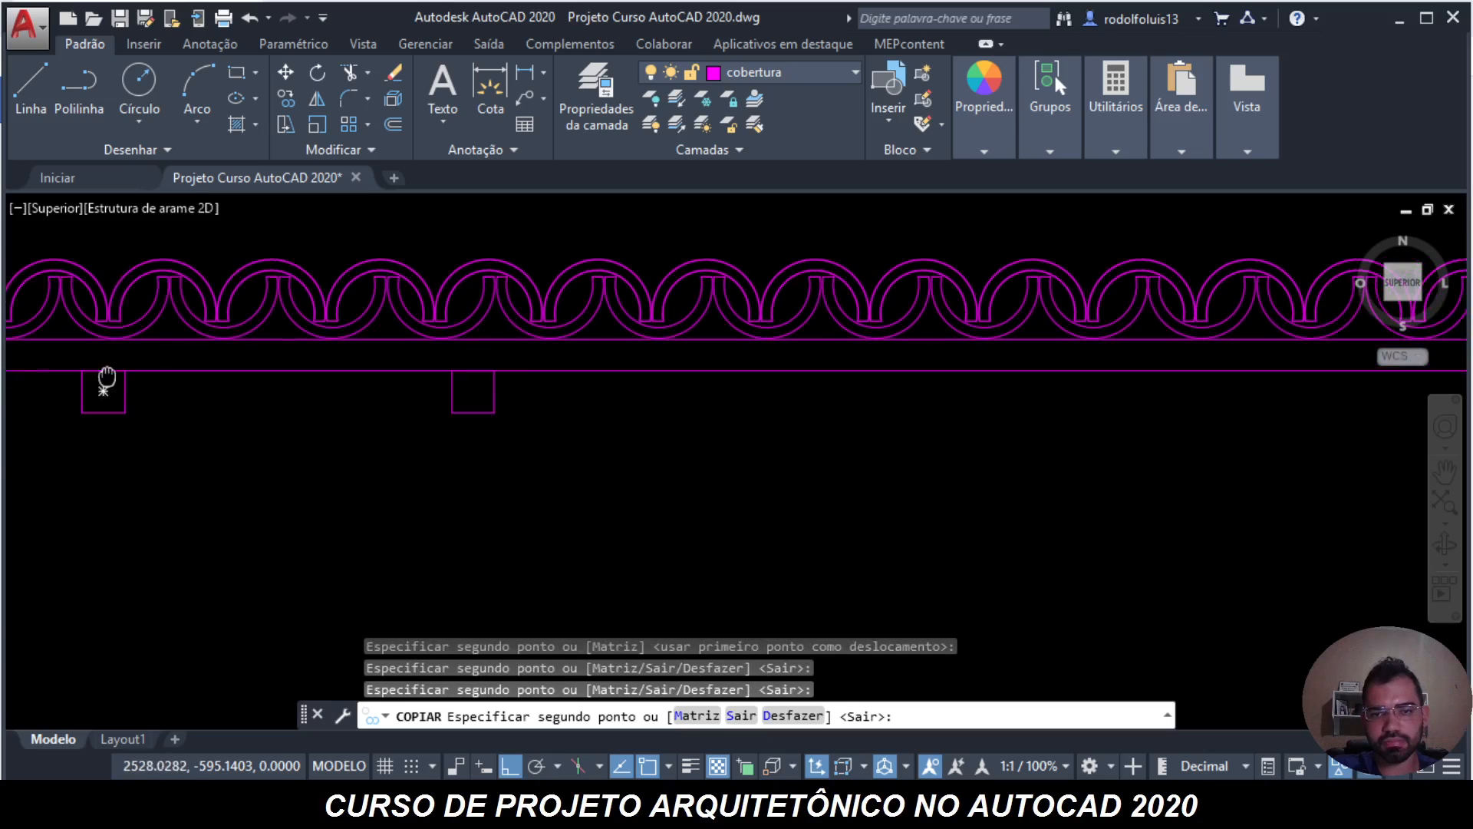
scroll(452, 370, "down", 4)
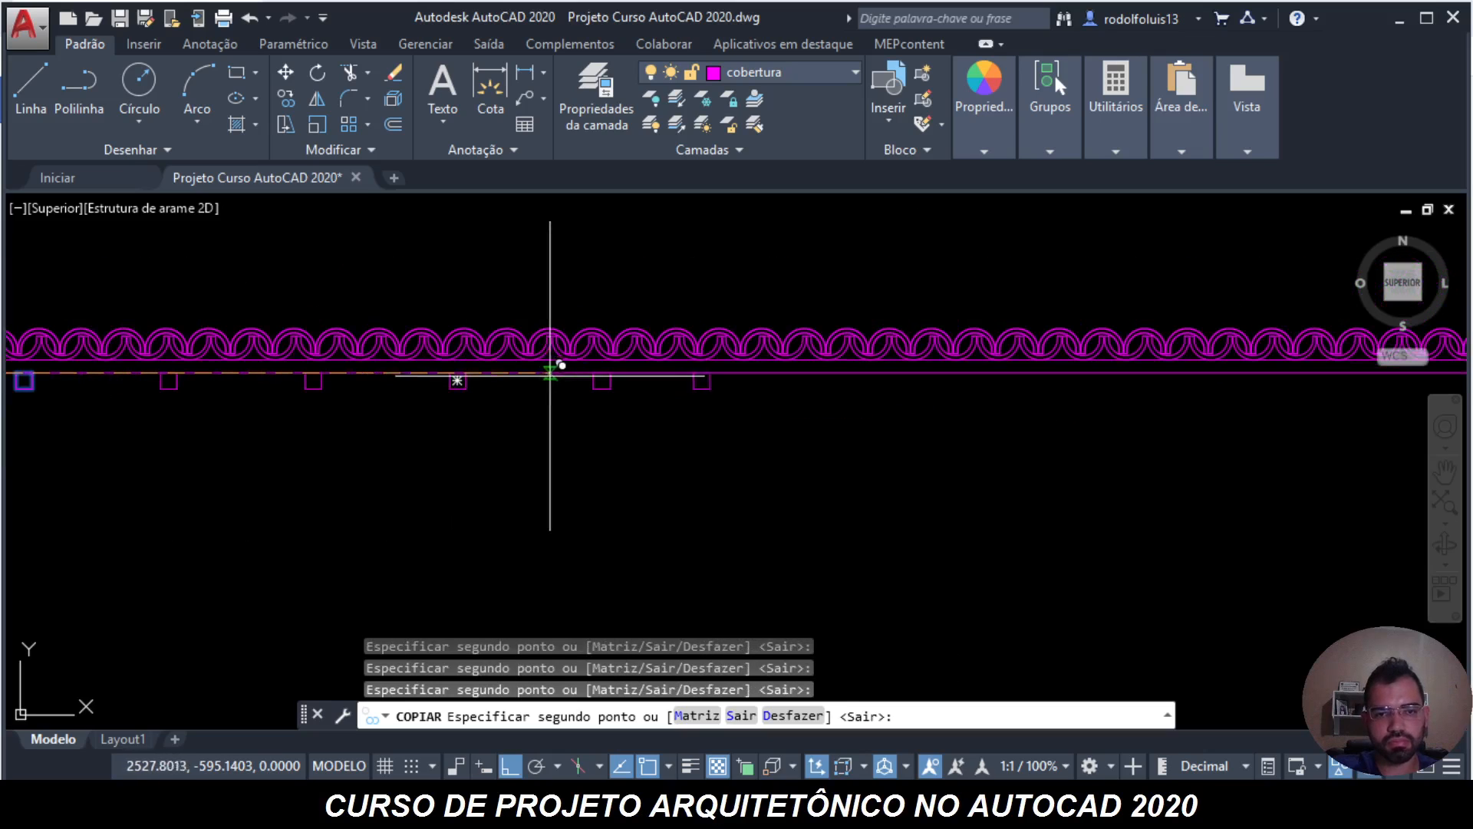
left_click(593, 373)
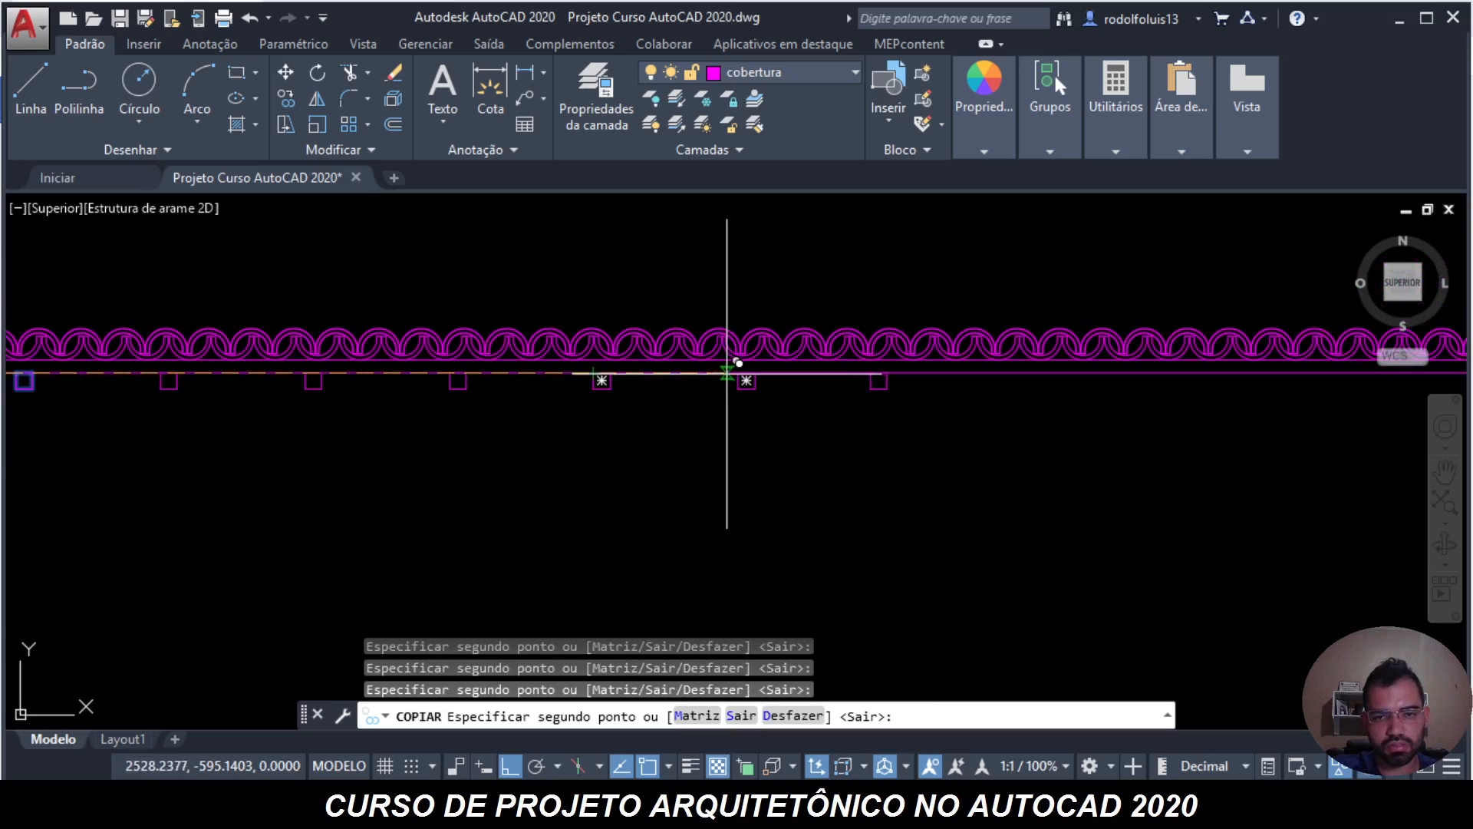
left_click(733, 374)
middle_click_drag(783, 387, 359, 457)
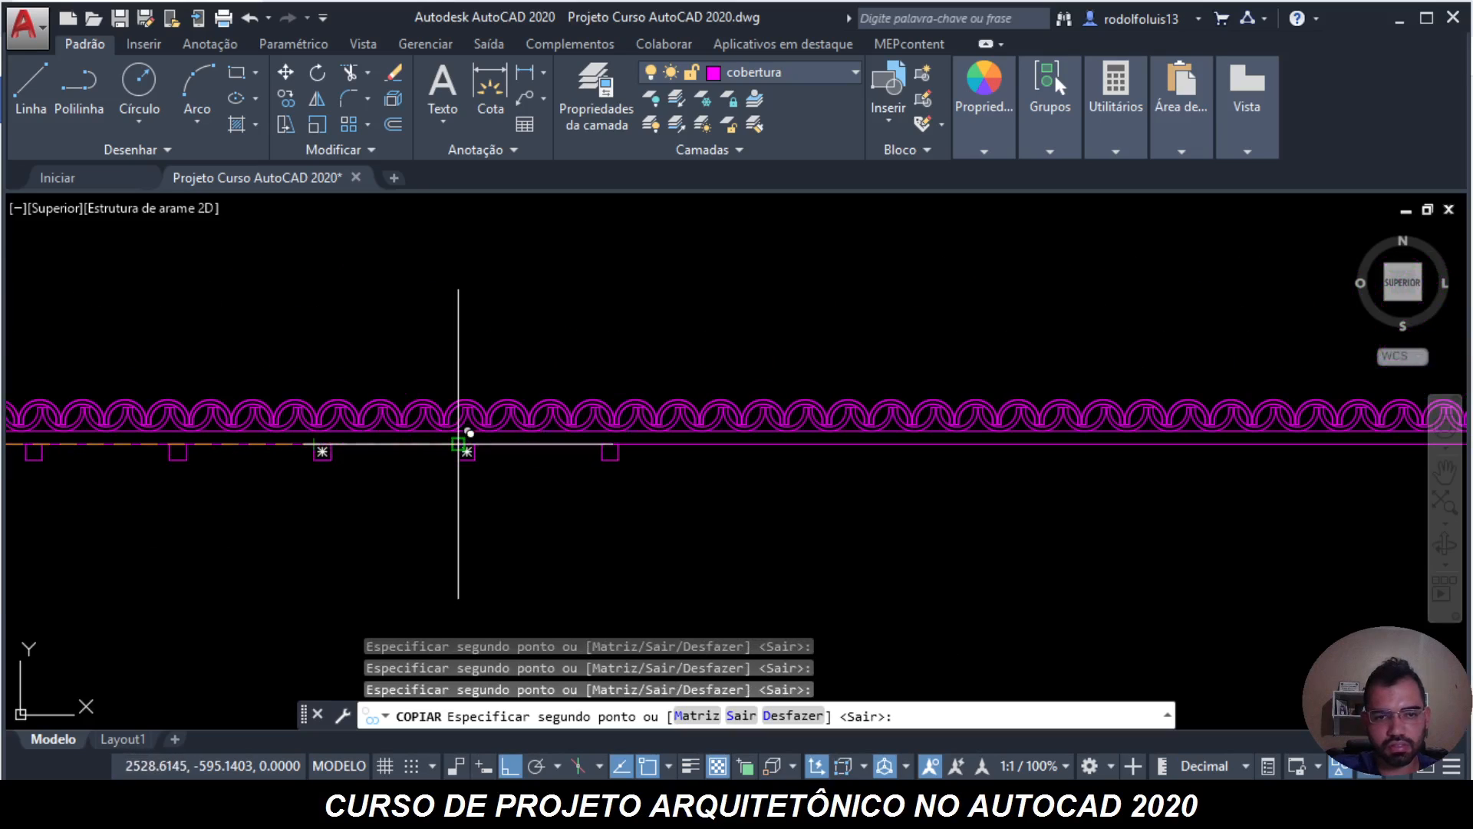
left_click(458, 445)
left_click(603, 444)
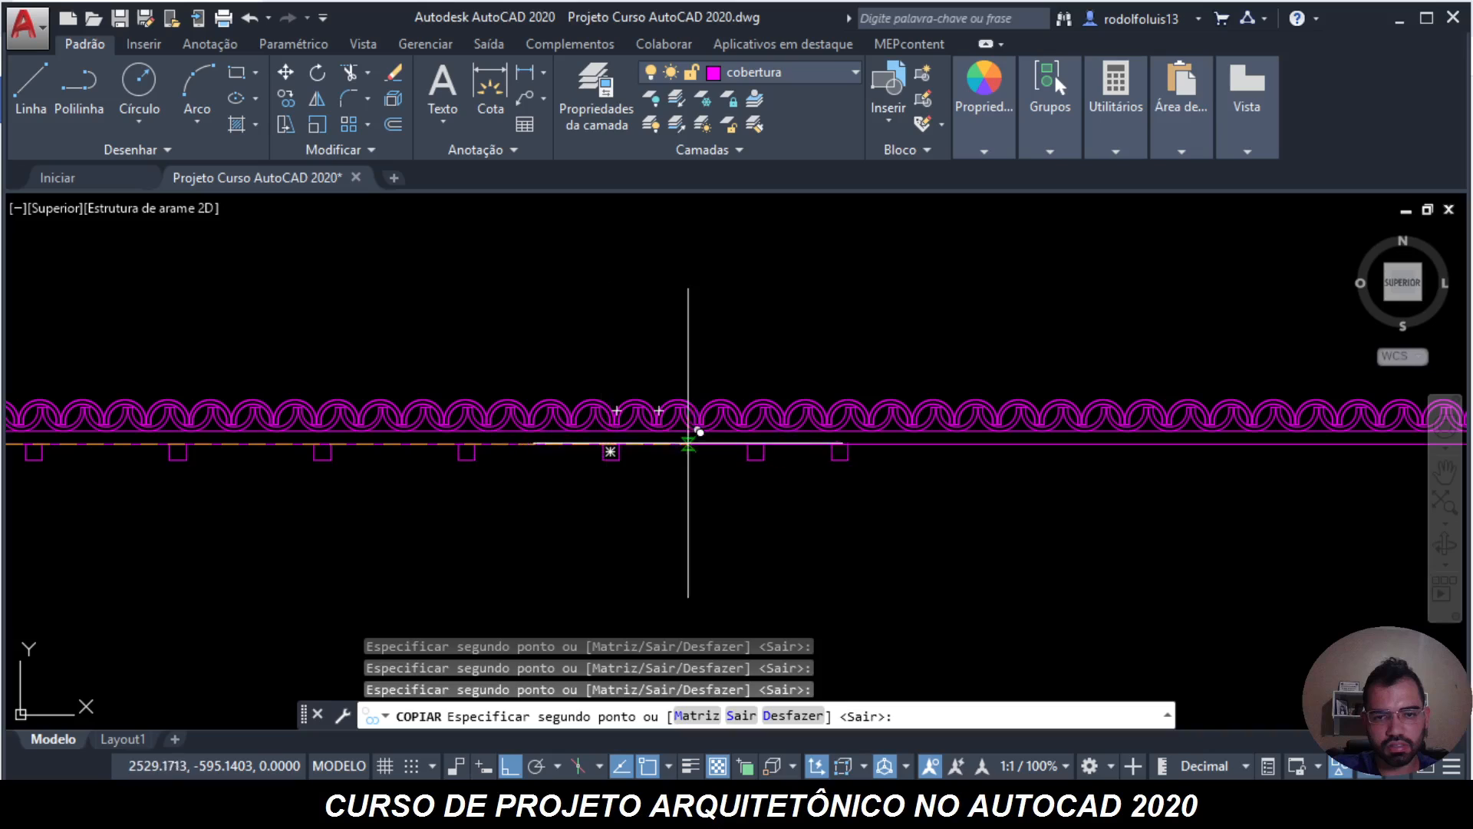
left_click(741, 443)
left_click(892, 443)
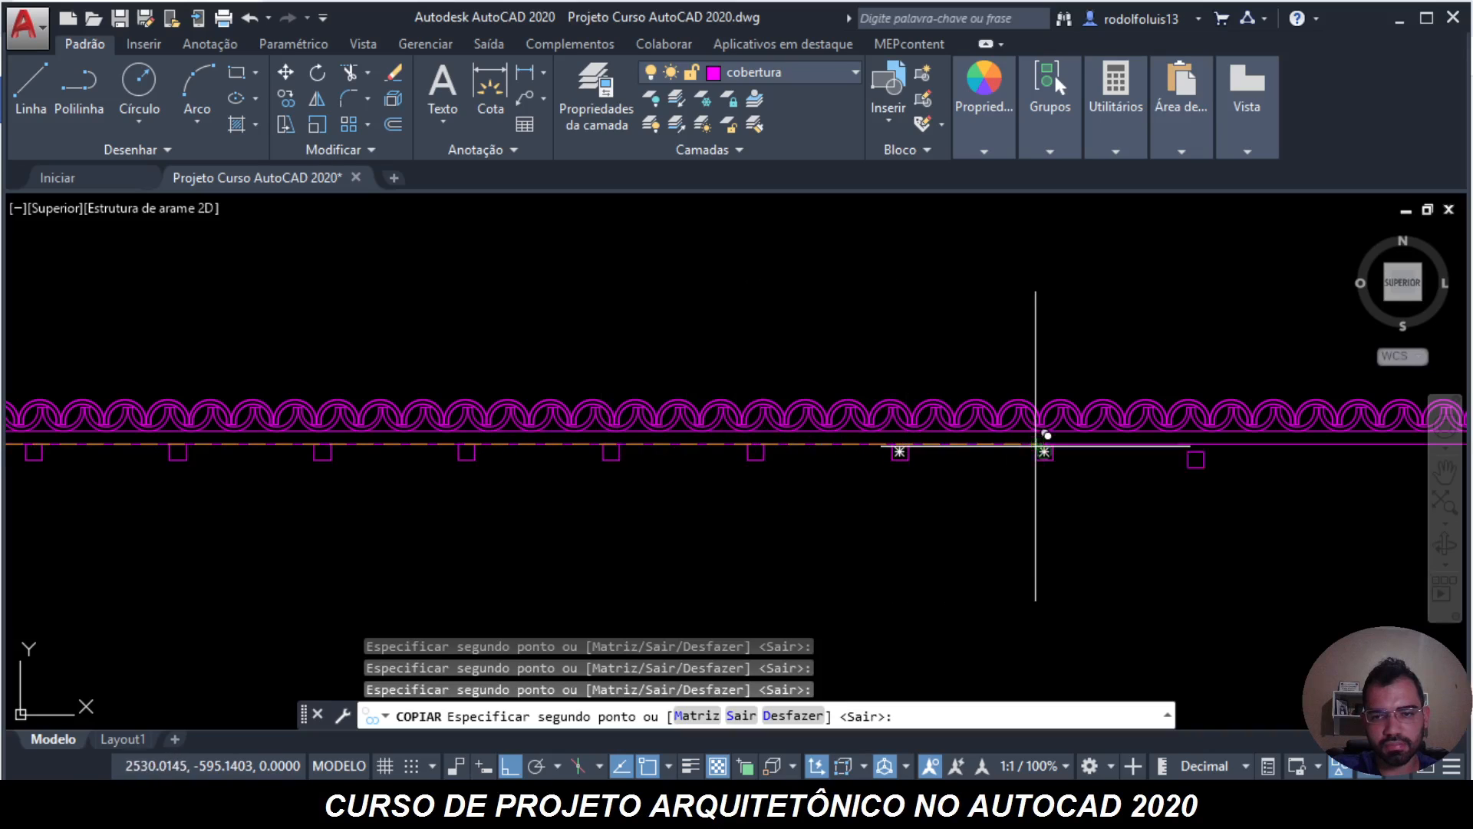
middle_click_drag(1036, 445, 504, 445)
left_click(504, 445)
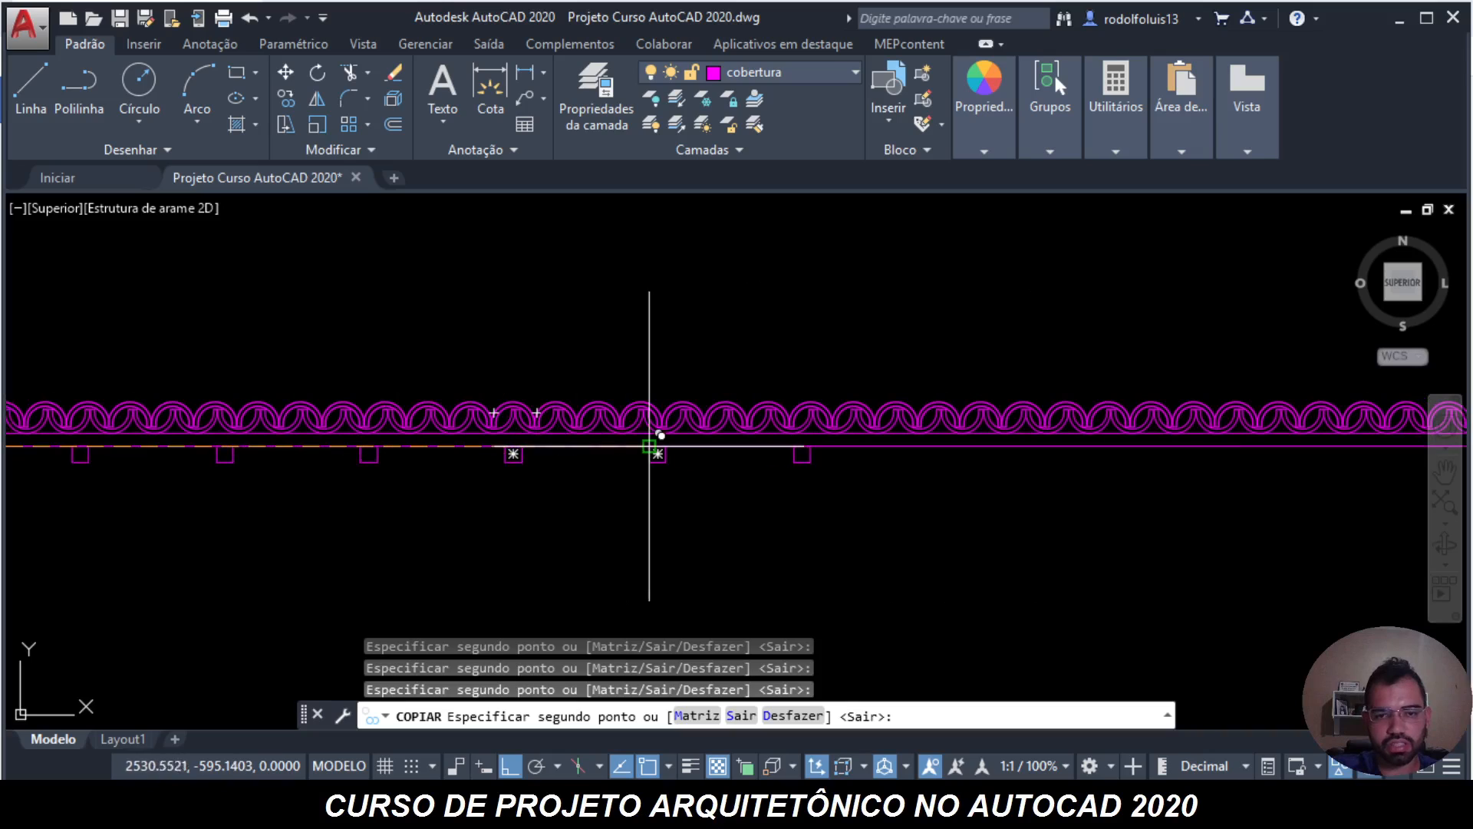
left_click(802, 445)
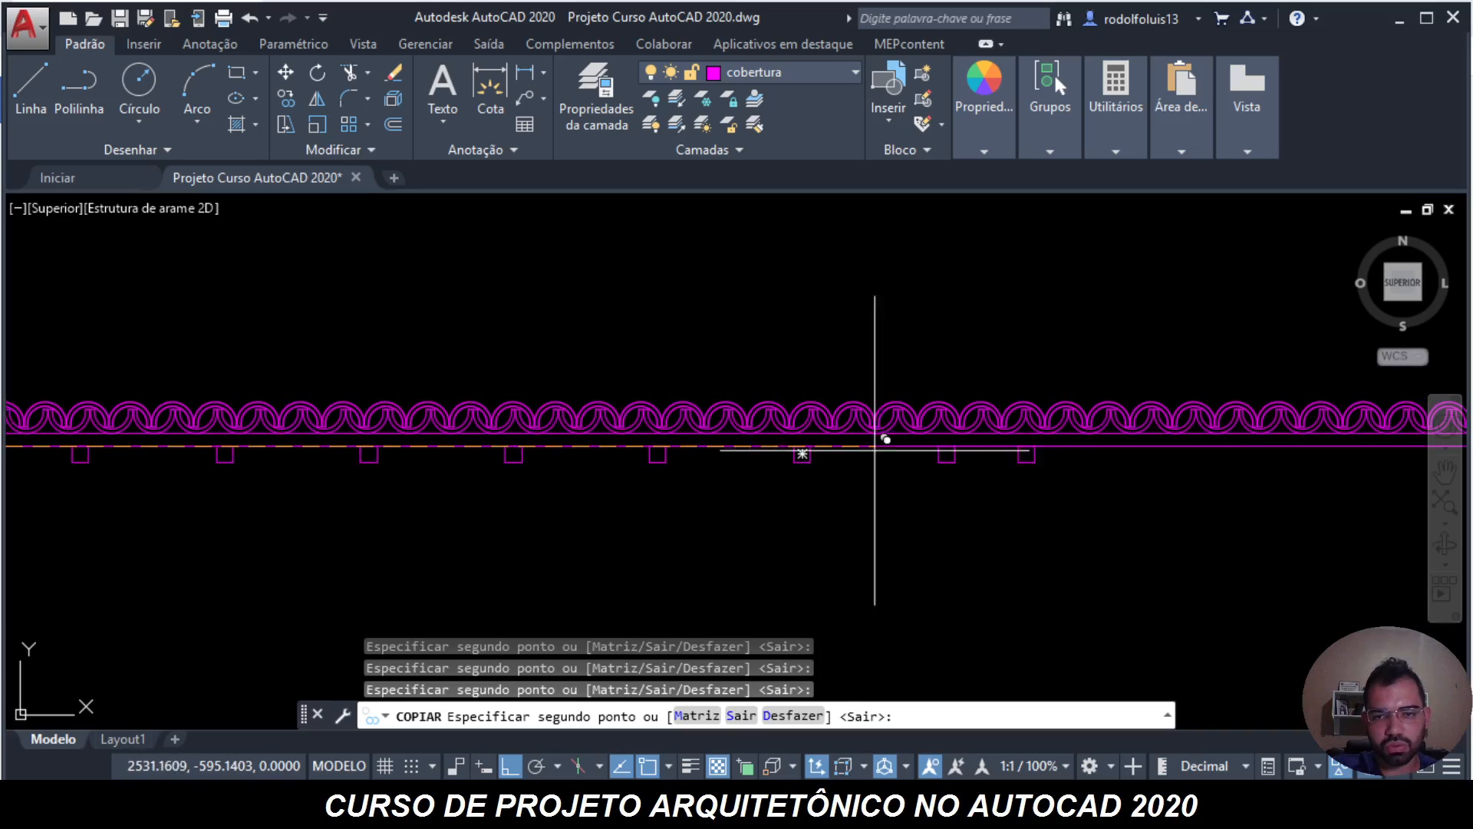
left_click(936, 445)
middle_click_drag(944, 447, 634, 461)
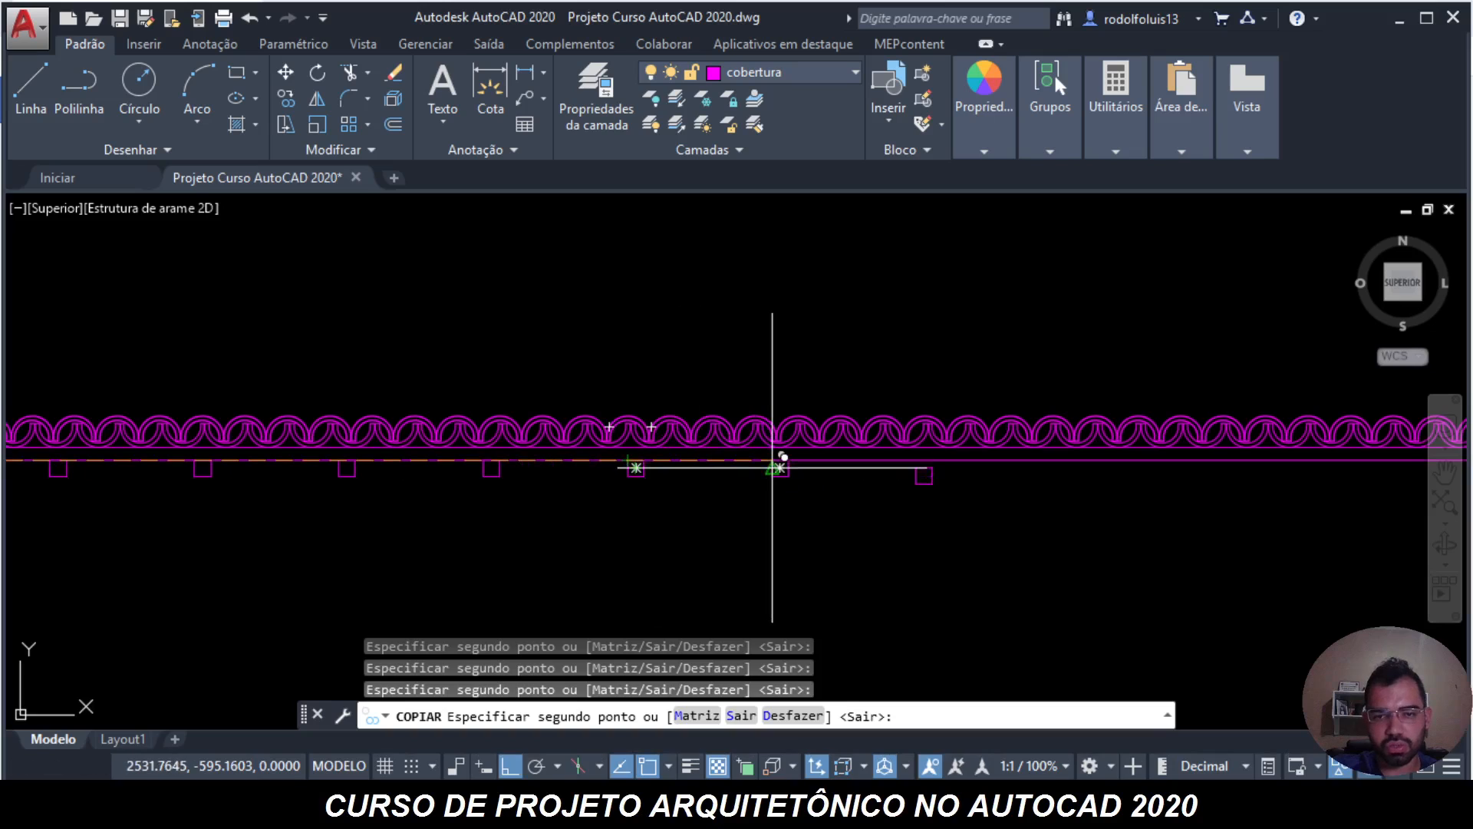
scroll(779, 459, "up", 5)
scroll(768, 460, "down", 3)
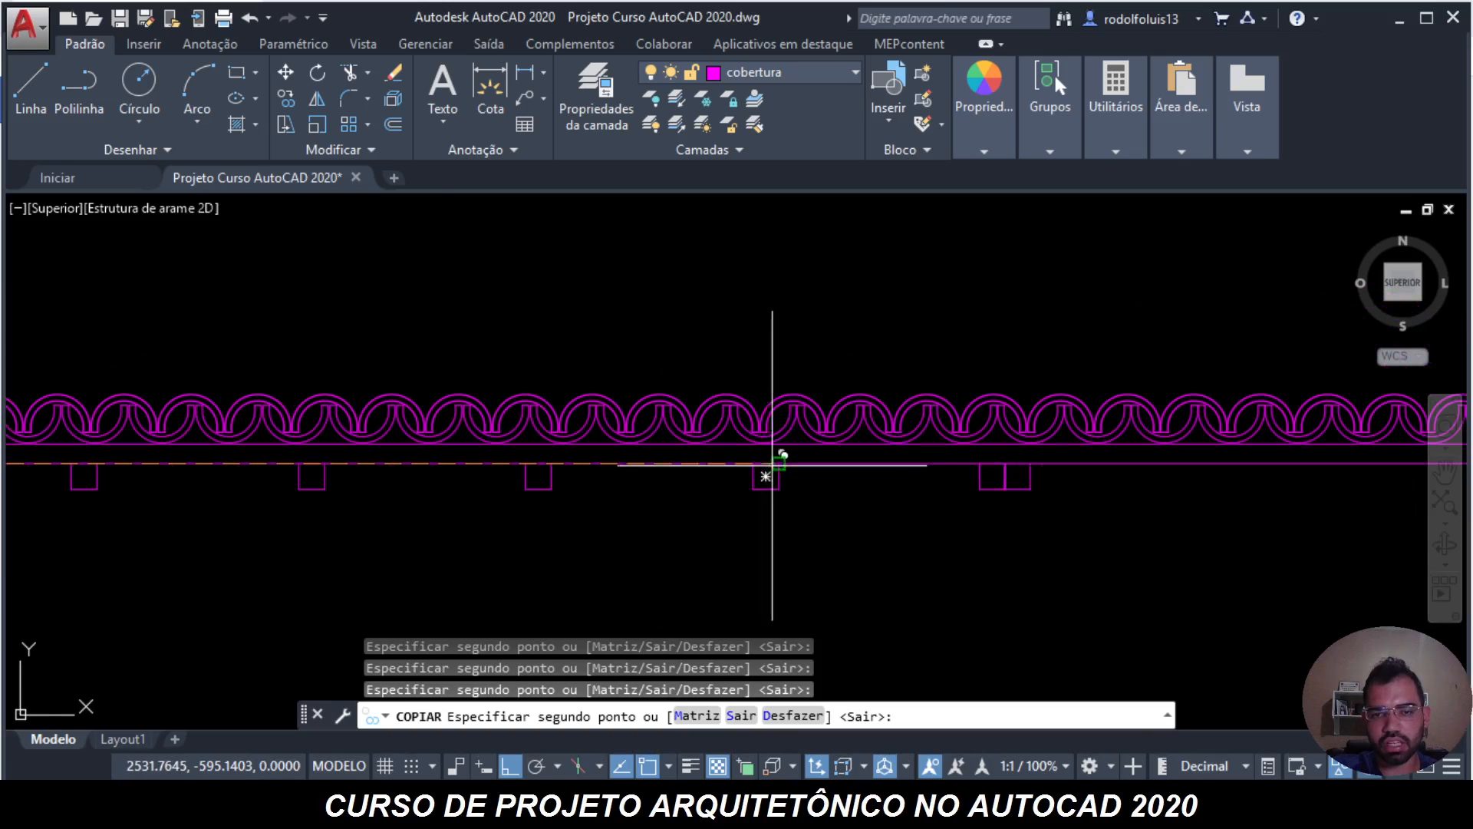
scroll(849, 460, "down", 2)
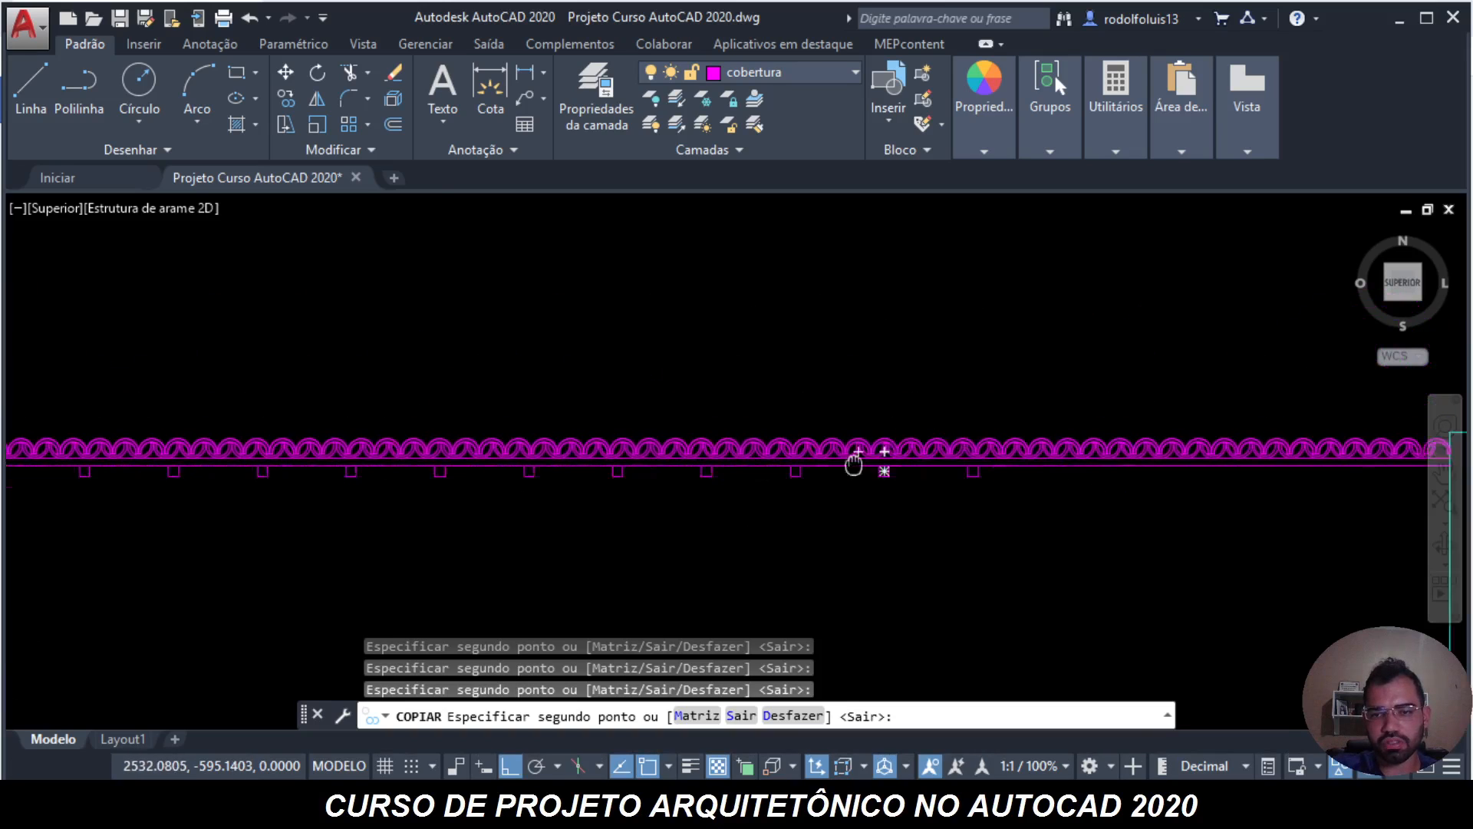
scroll(710, 493, "up", 4)
left_click(752, 455)
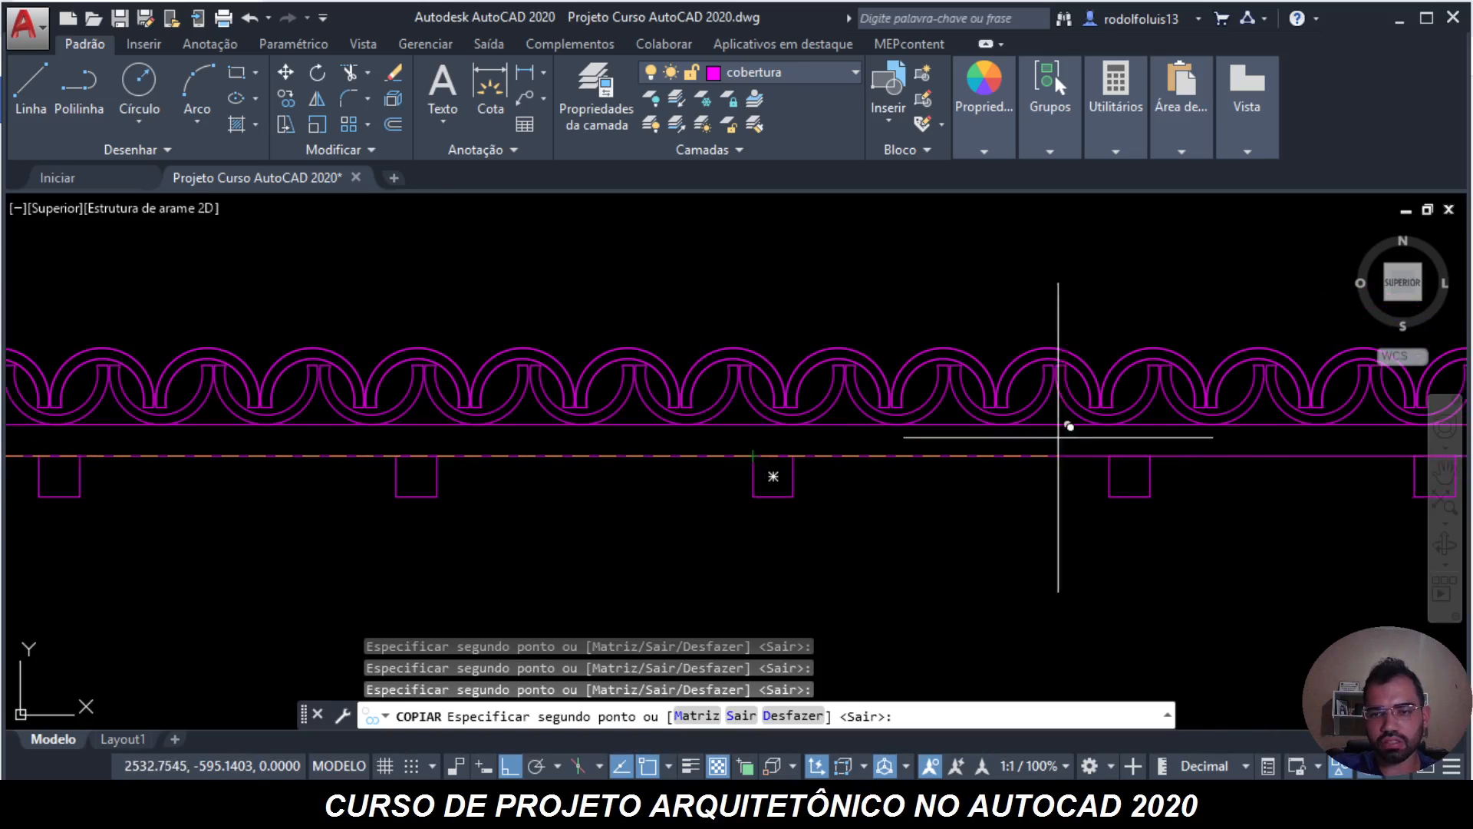
left_click(1109, 456)
middle_click_drag(1001, 444, 464, 462)
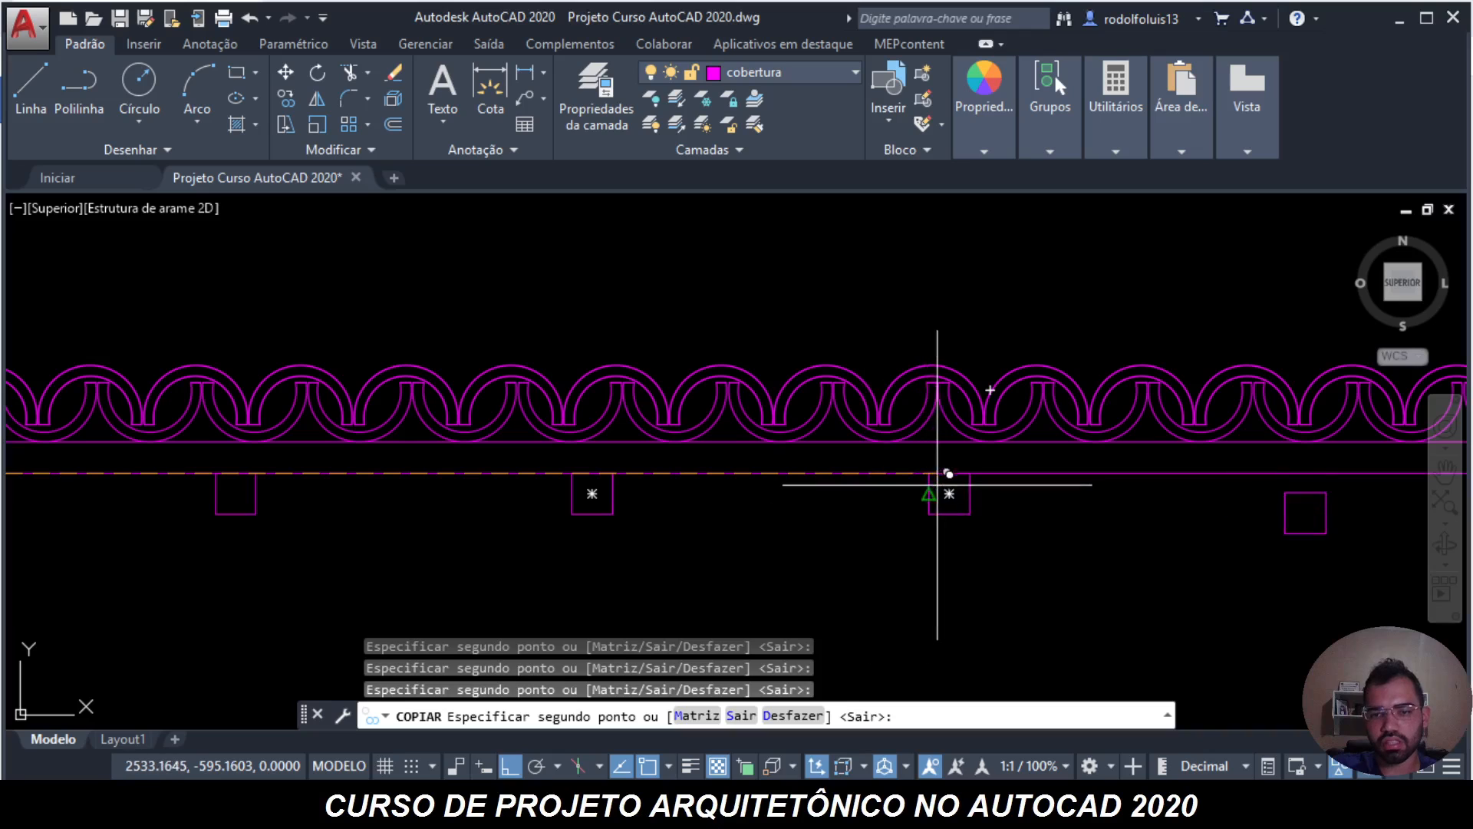
middle_click_drag(1020, 473, 527, 480)
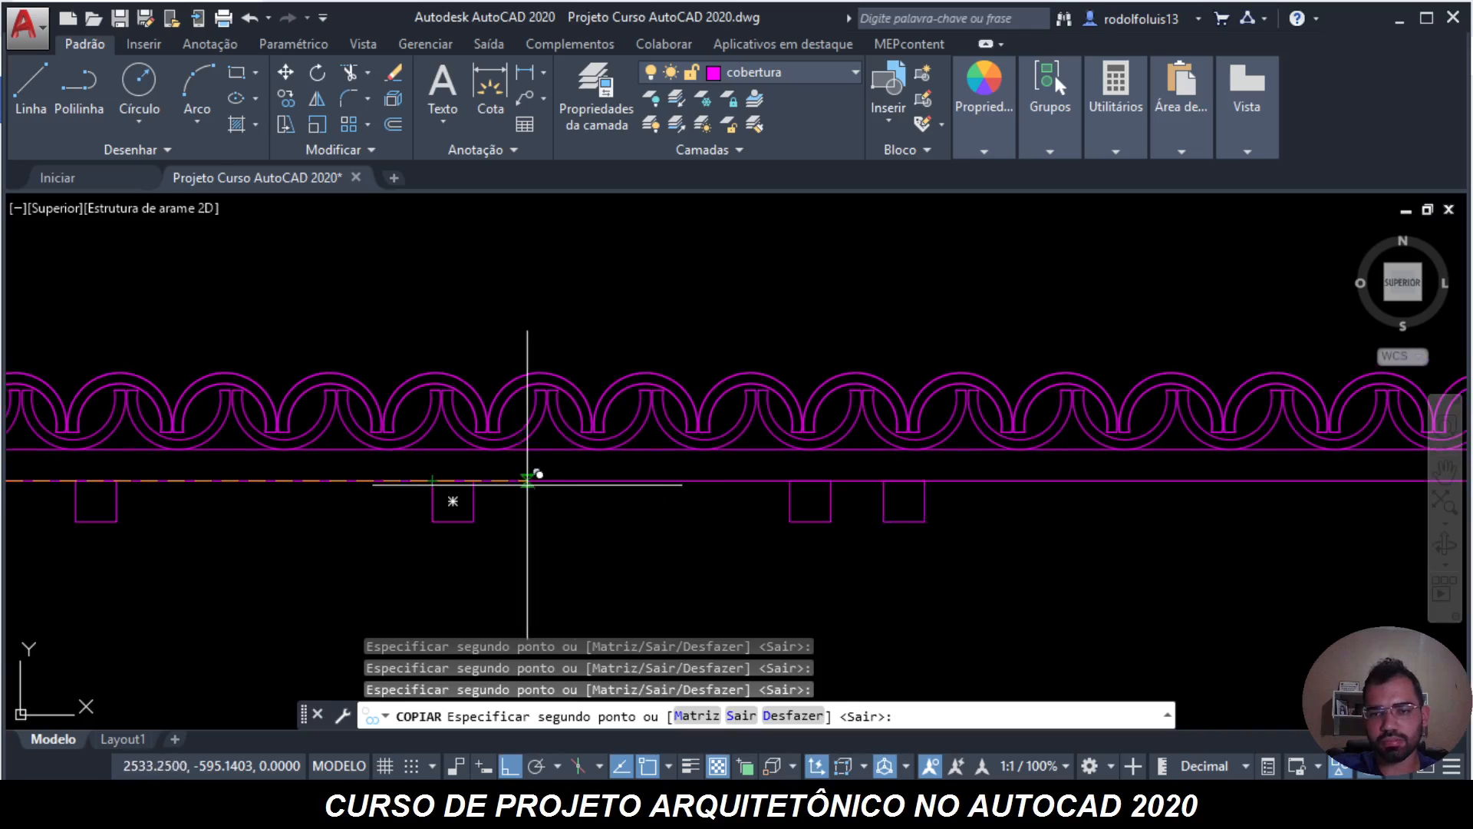
left_click(793, 481)
middle_click_drag(954, 480, 494, 485)
left_click(332, 484)
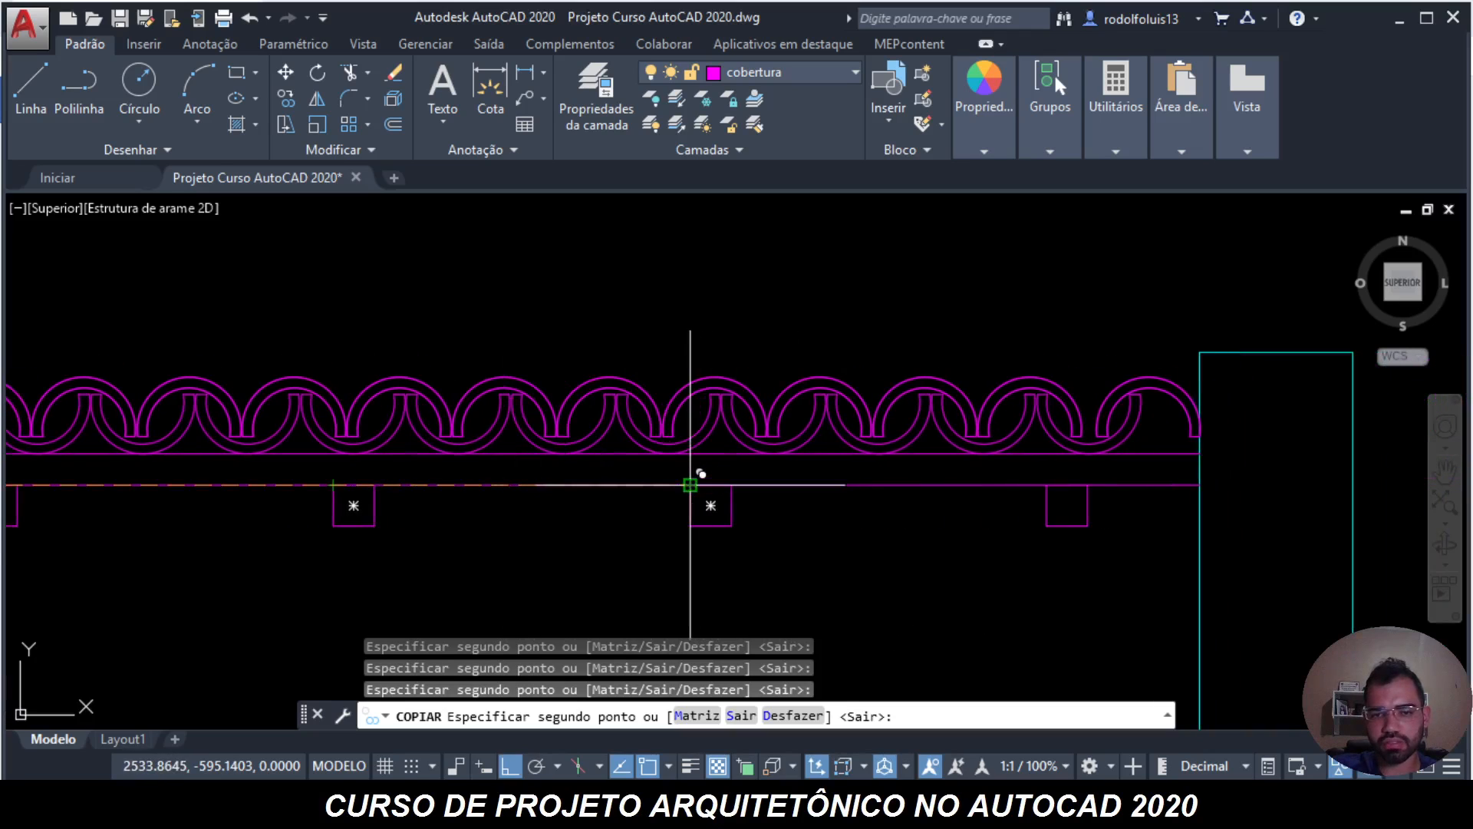
scroll(693, 489, "down", 3)
scroll(865, 451, "down", 3)
key("Escape")
key("Escape")
key("Escape")
key("Escape")
- Draw a rectangle about 0.078 high directly beneath the row of squares, spanning from the left wall to the right wall
scroll(471, 467, "up", 4)
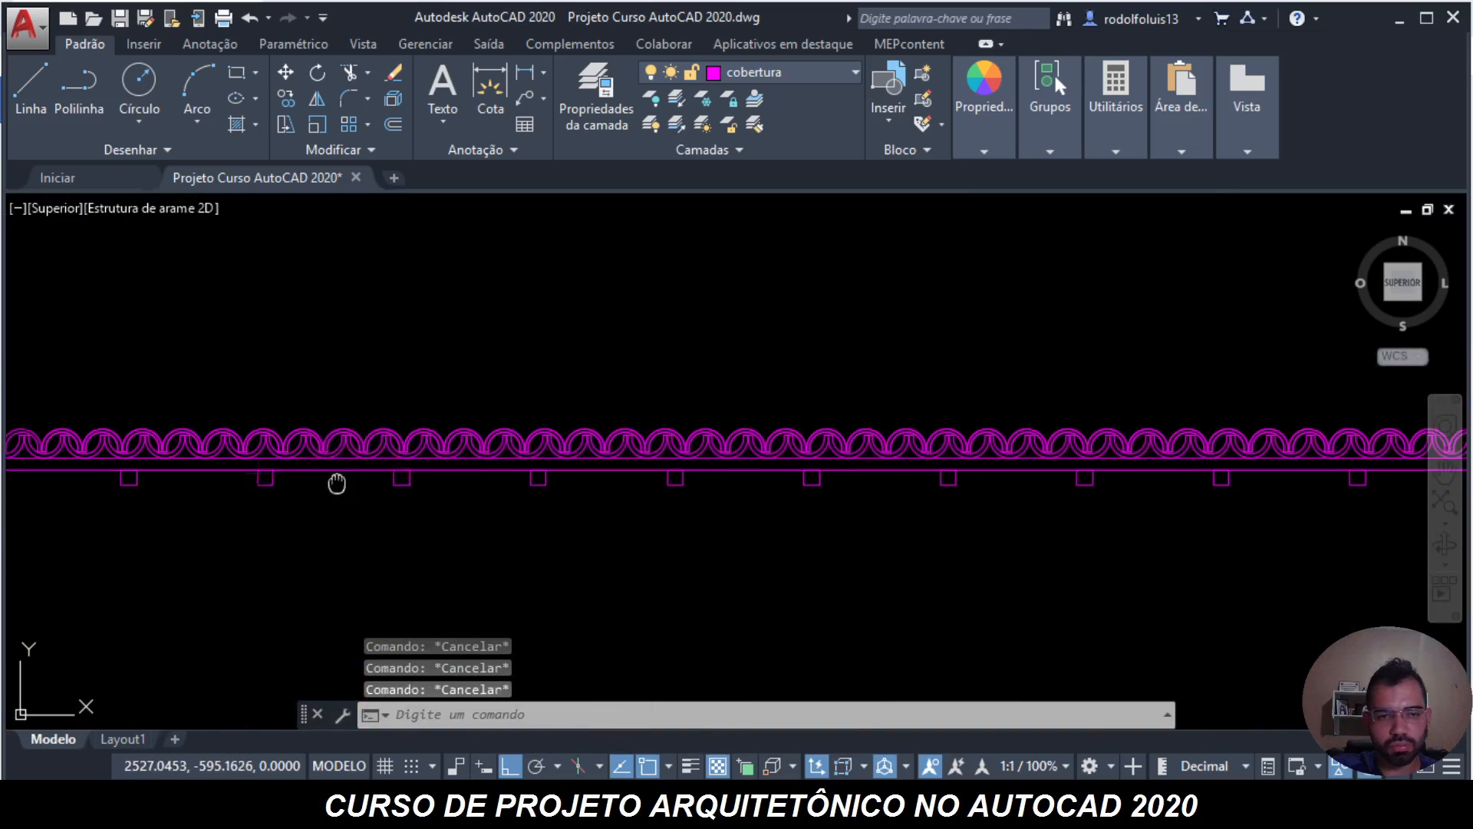
middle_click_drag(339, 484, 817, 432)
scroll(595, 429, "up", 5)
type("re")
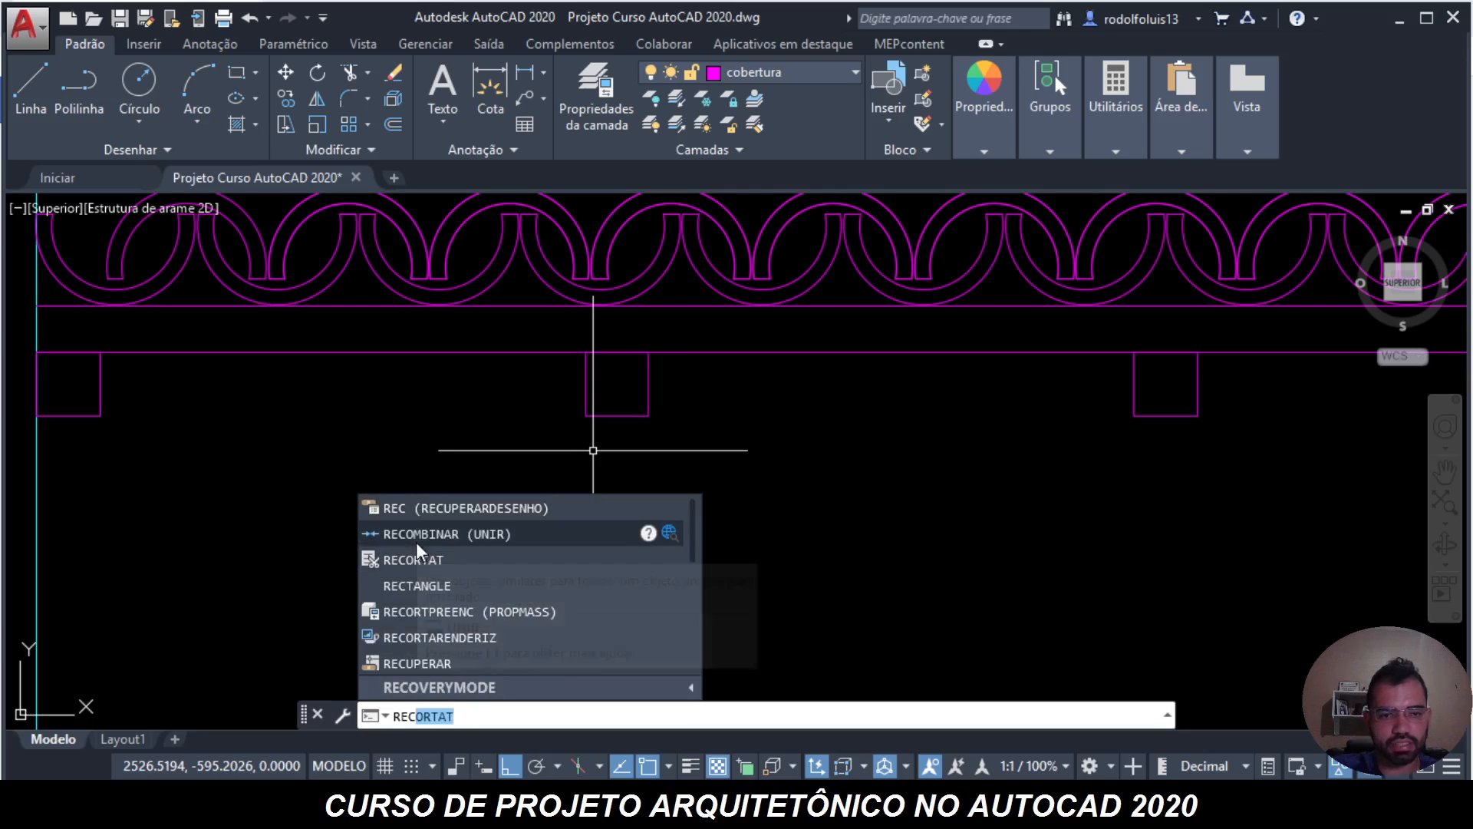
key("Escape")
type("RET")
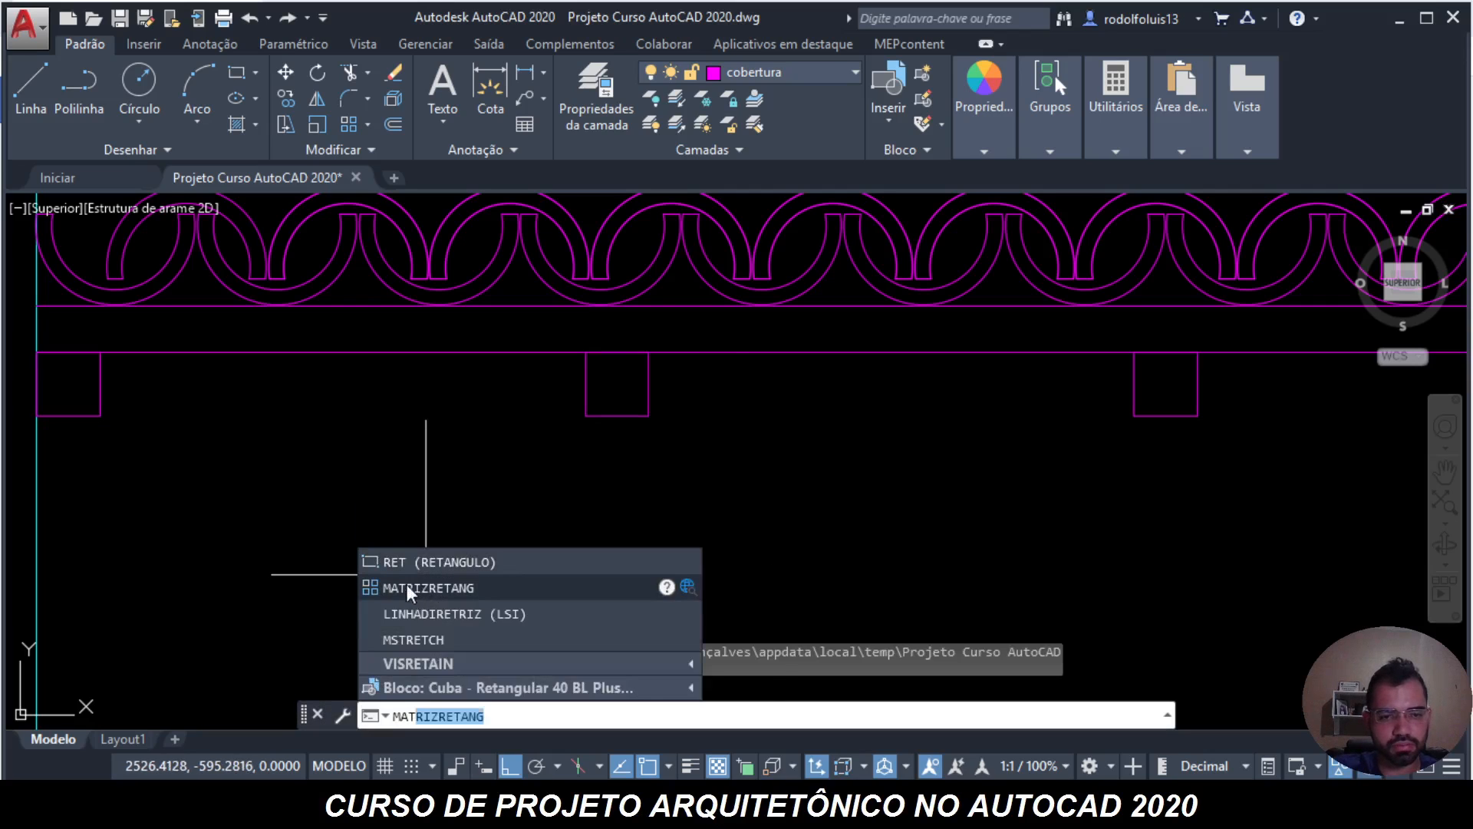
key("Return")
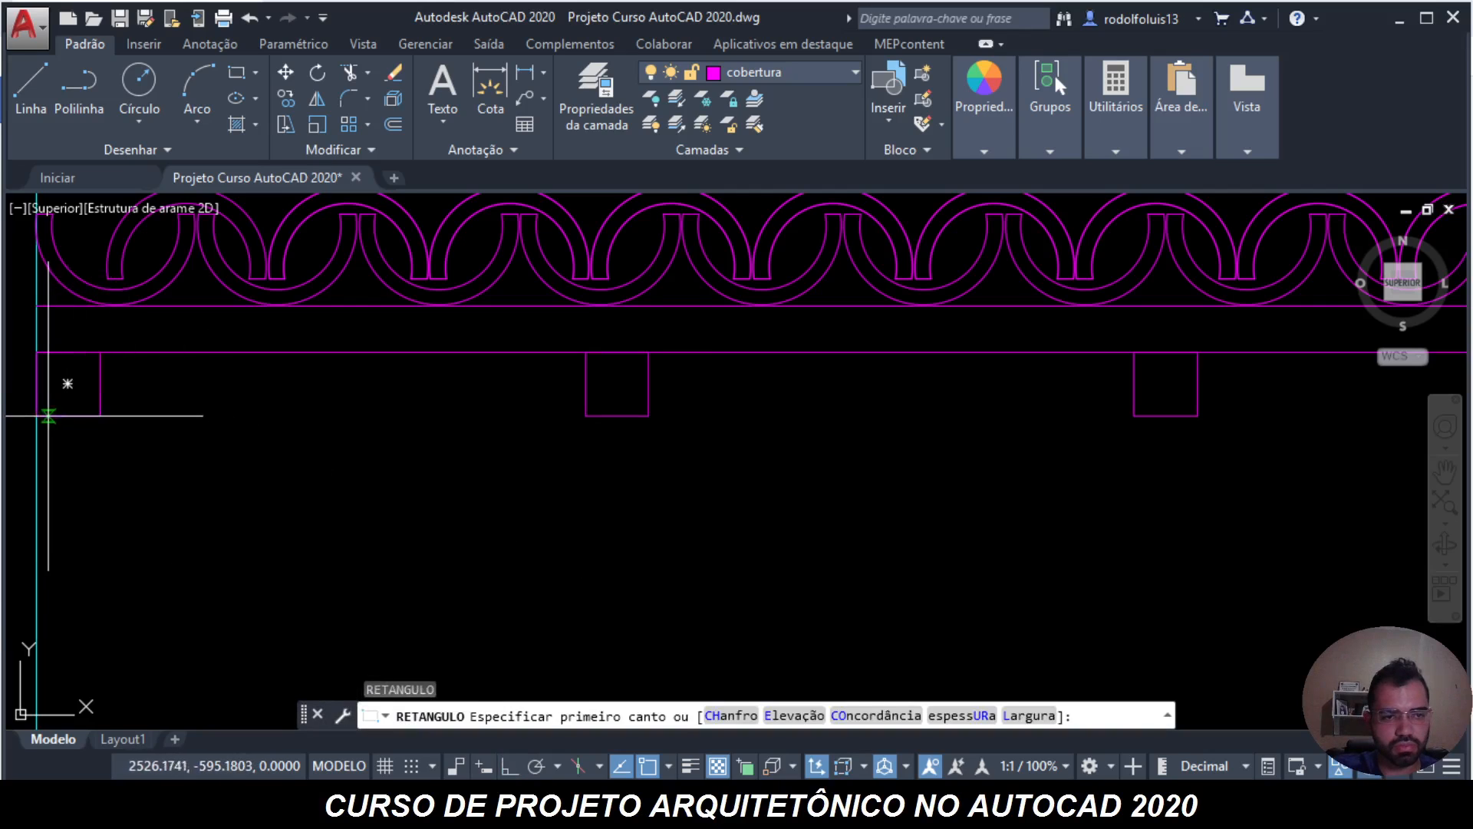
left_click(99, 416)
scroll(64, 399, "down", 8)
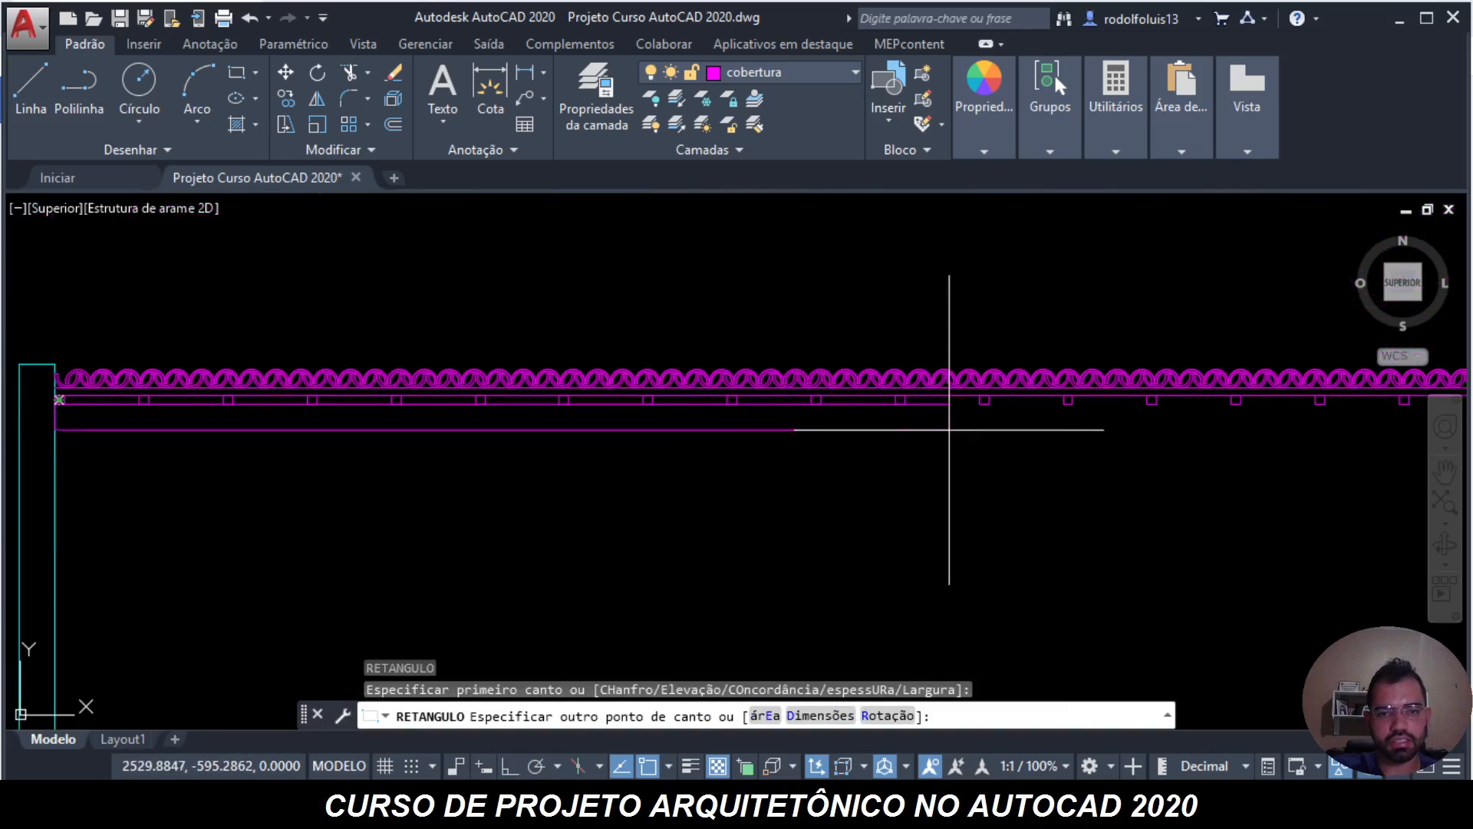
scroll(998, 476, "down", 4)
scroll(1058, 507, "up", 5)
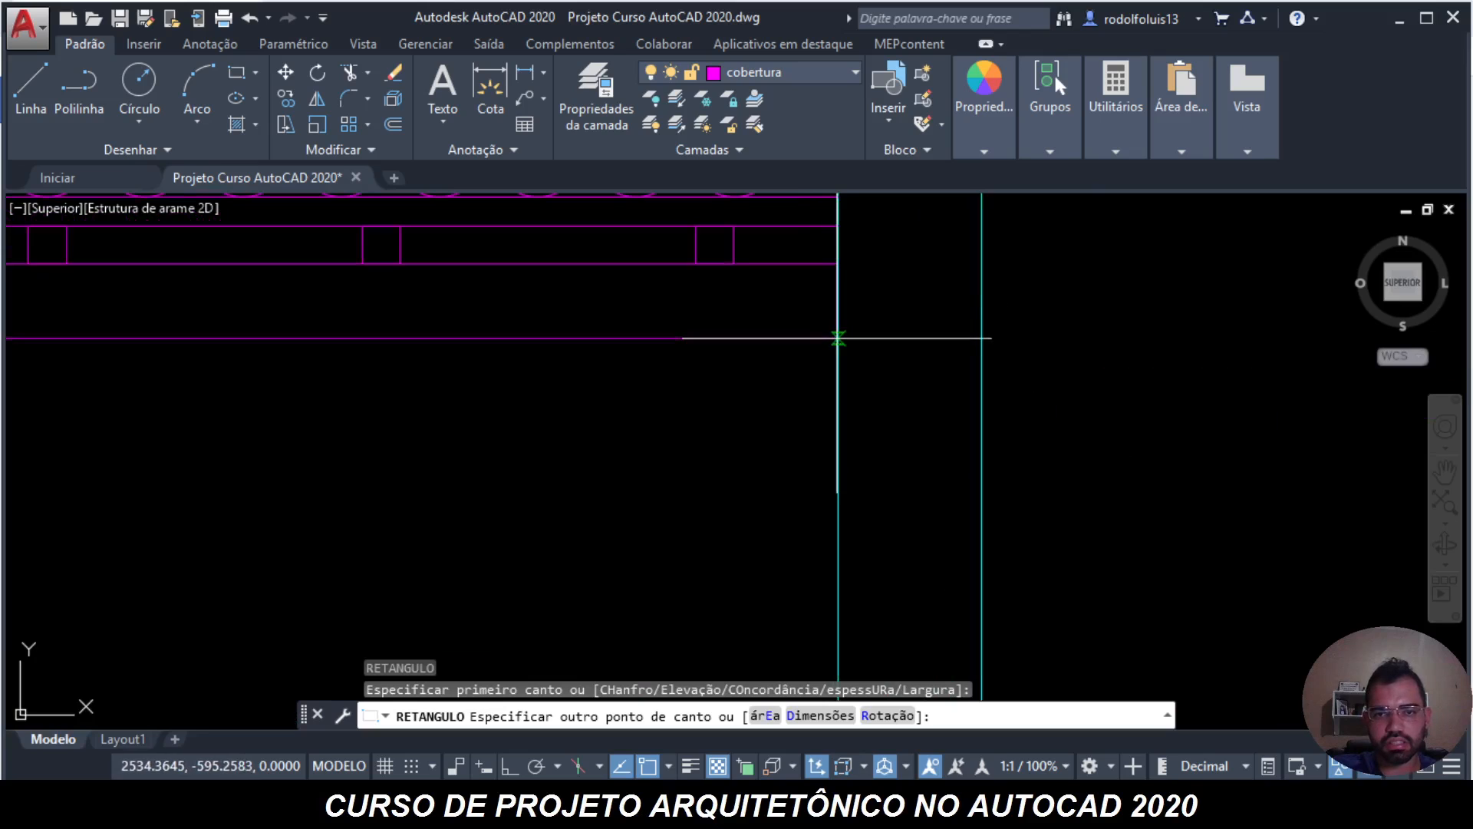
key("Escape")
scroll(835, 438, "down", 3)
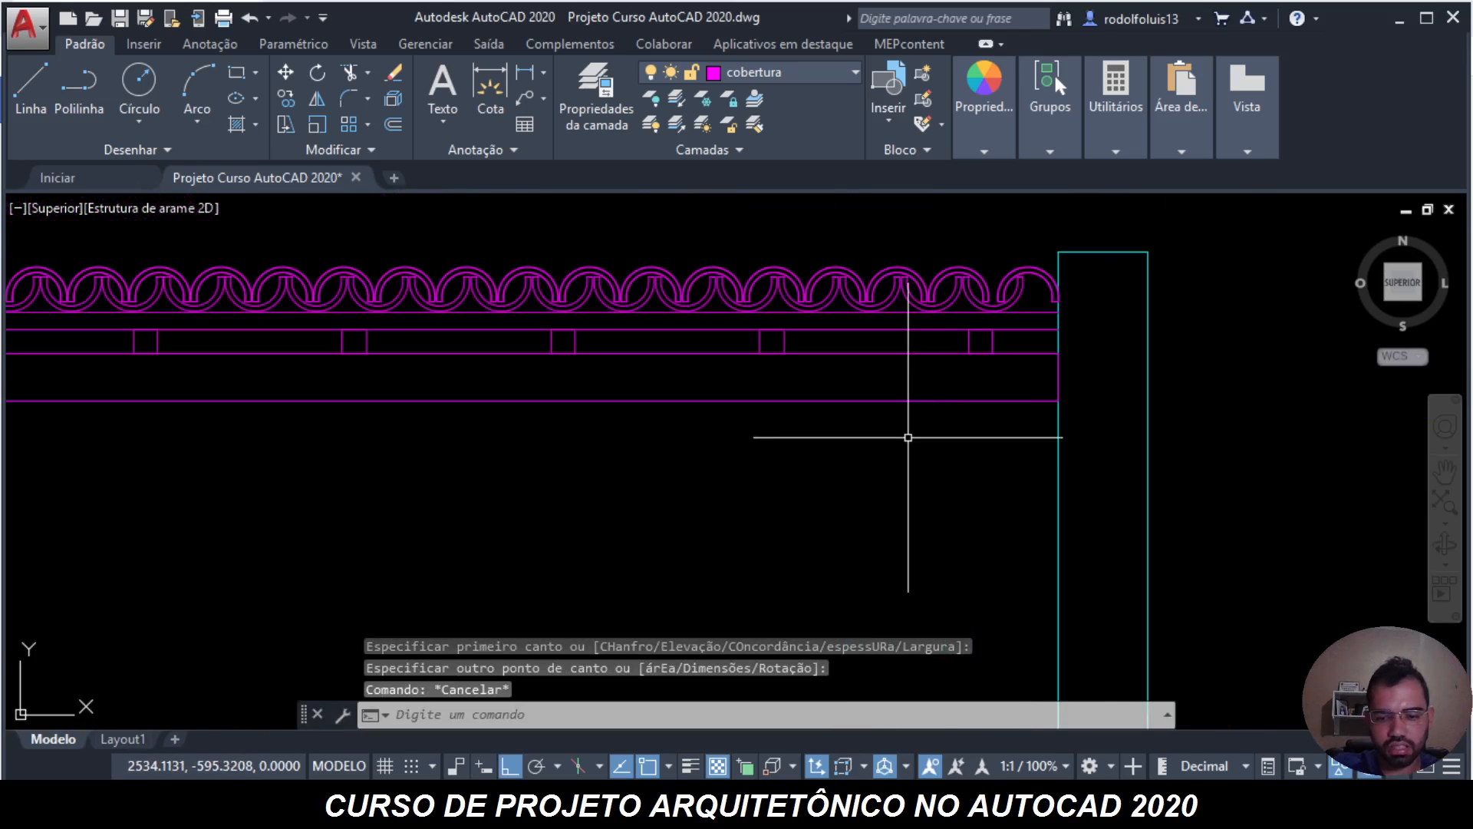
- Measure the height of the long rectangle beneath the row of squares
type("_dist")
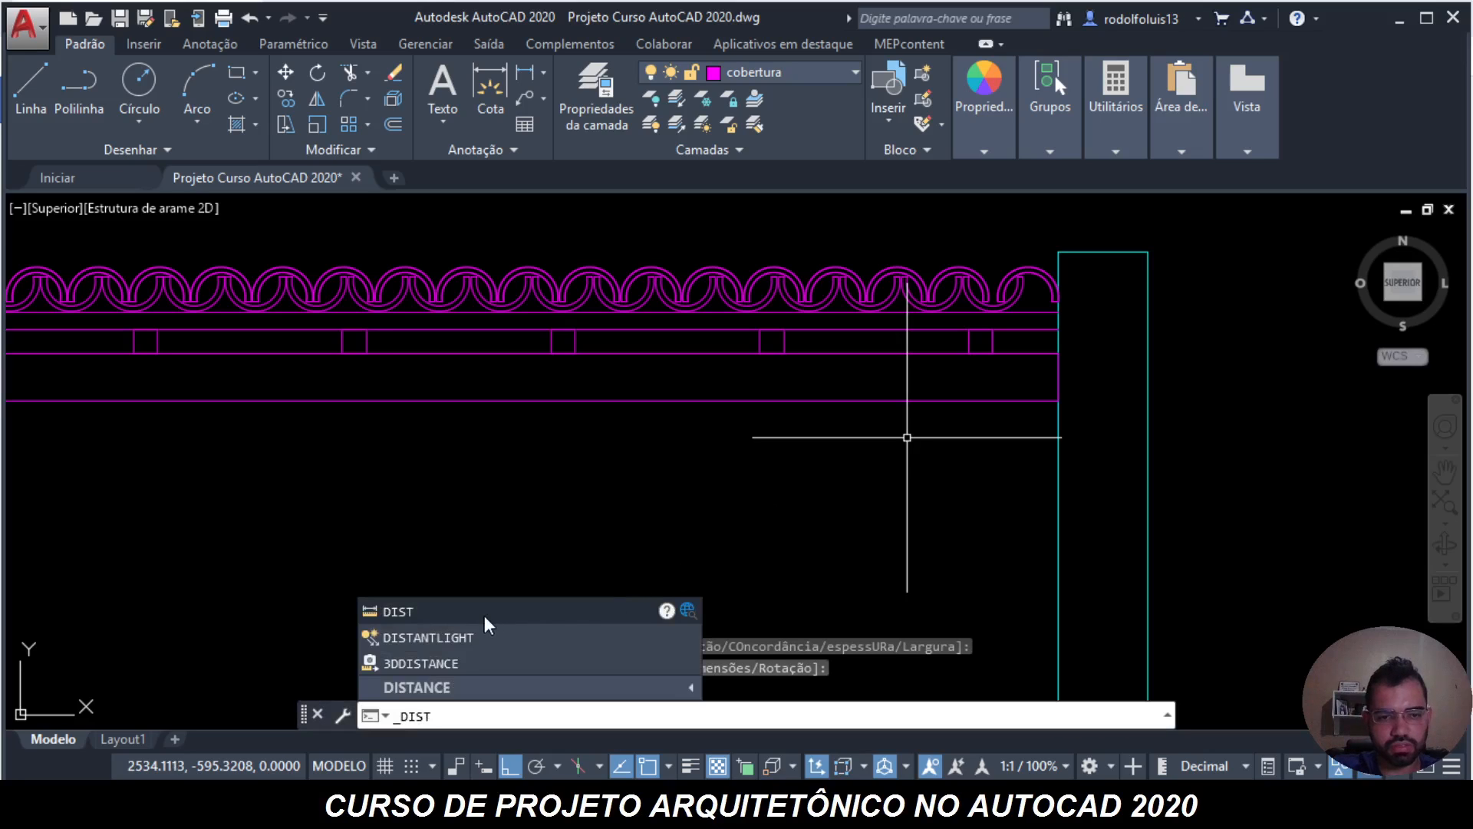
left_click(485, 614)
left_click(492, 399)
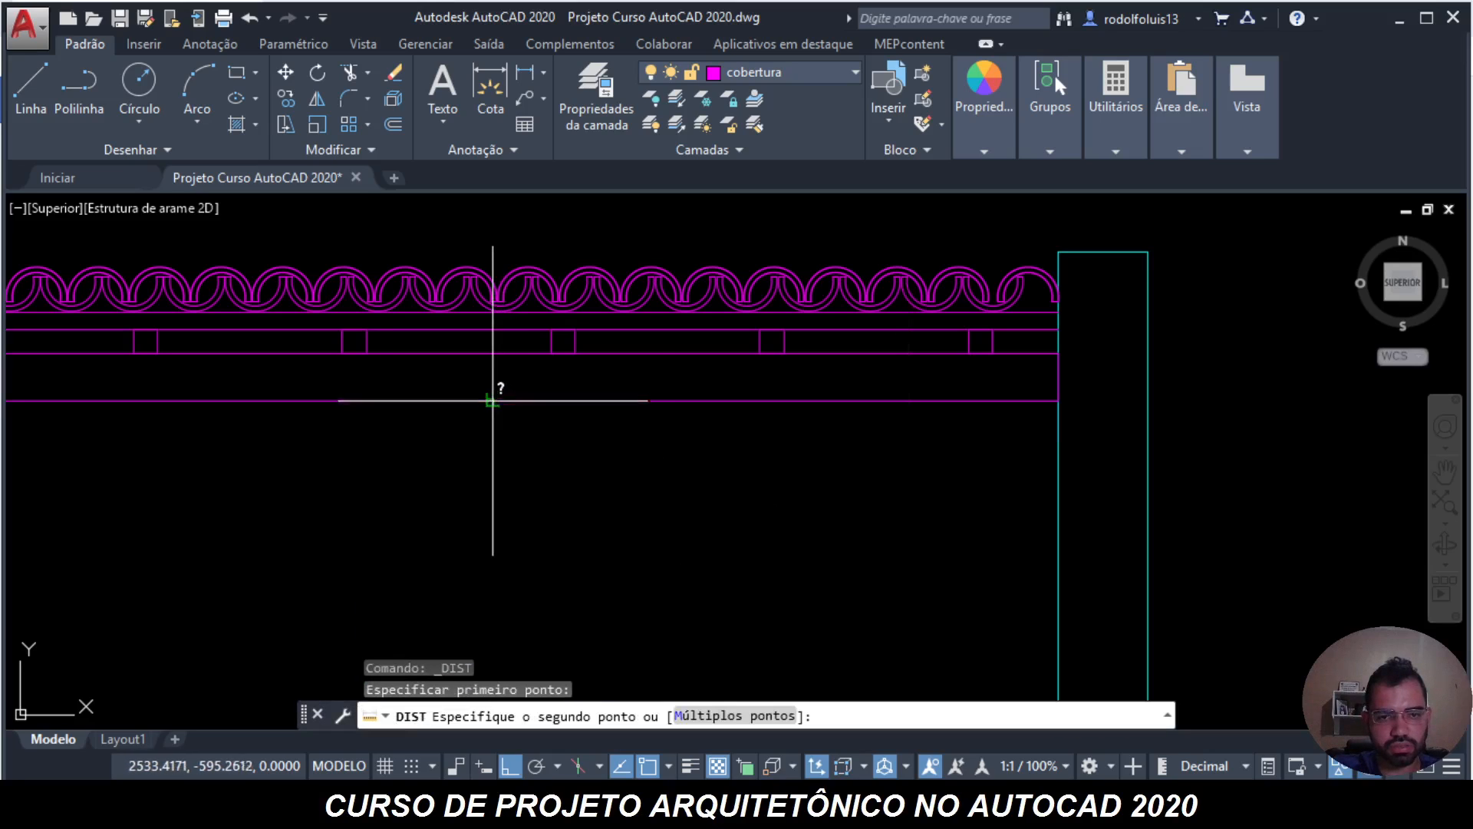
left_click(493, 353)
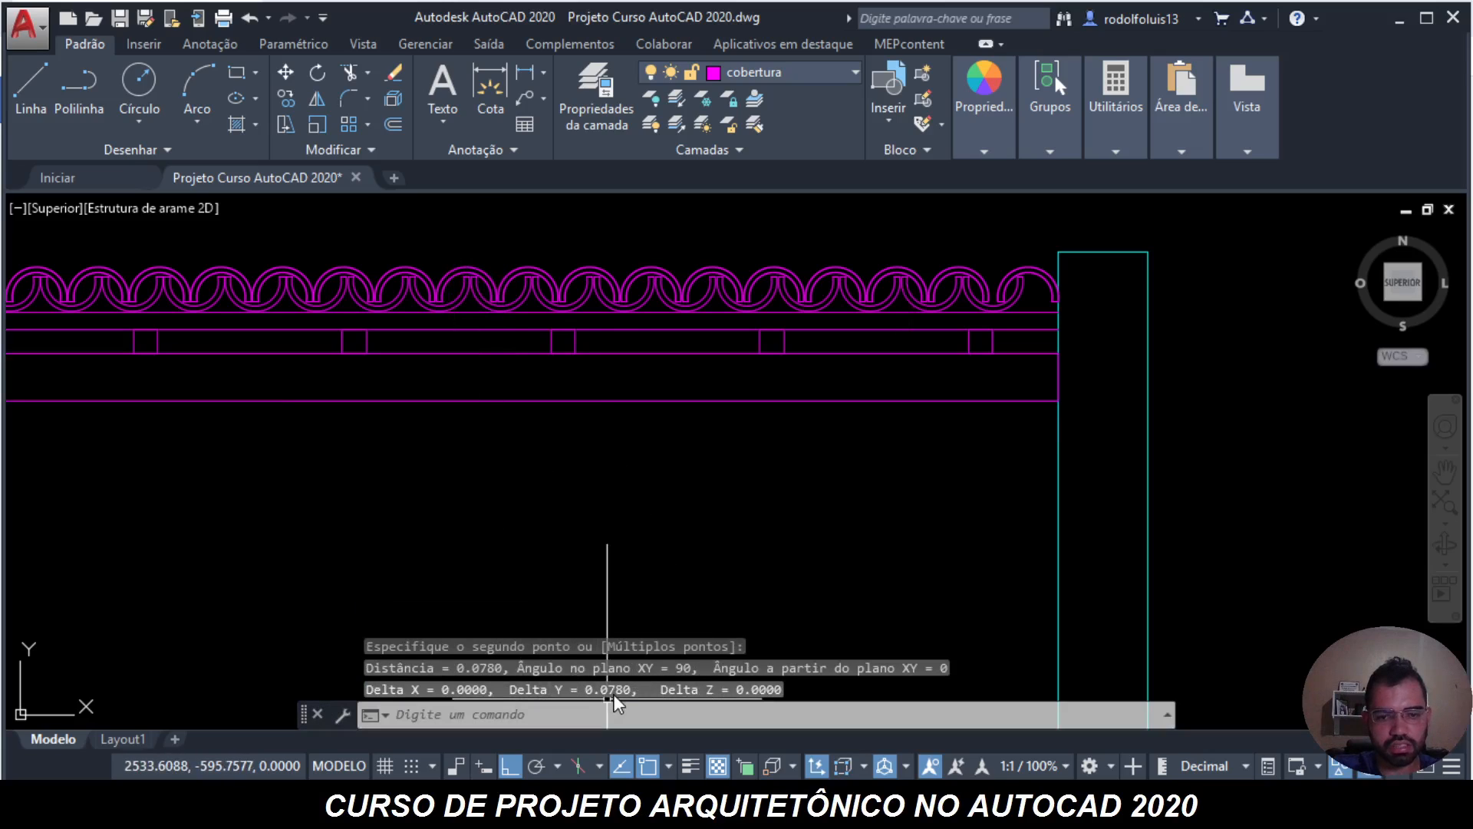
middle_click_drag(527, 496, 604, 543)
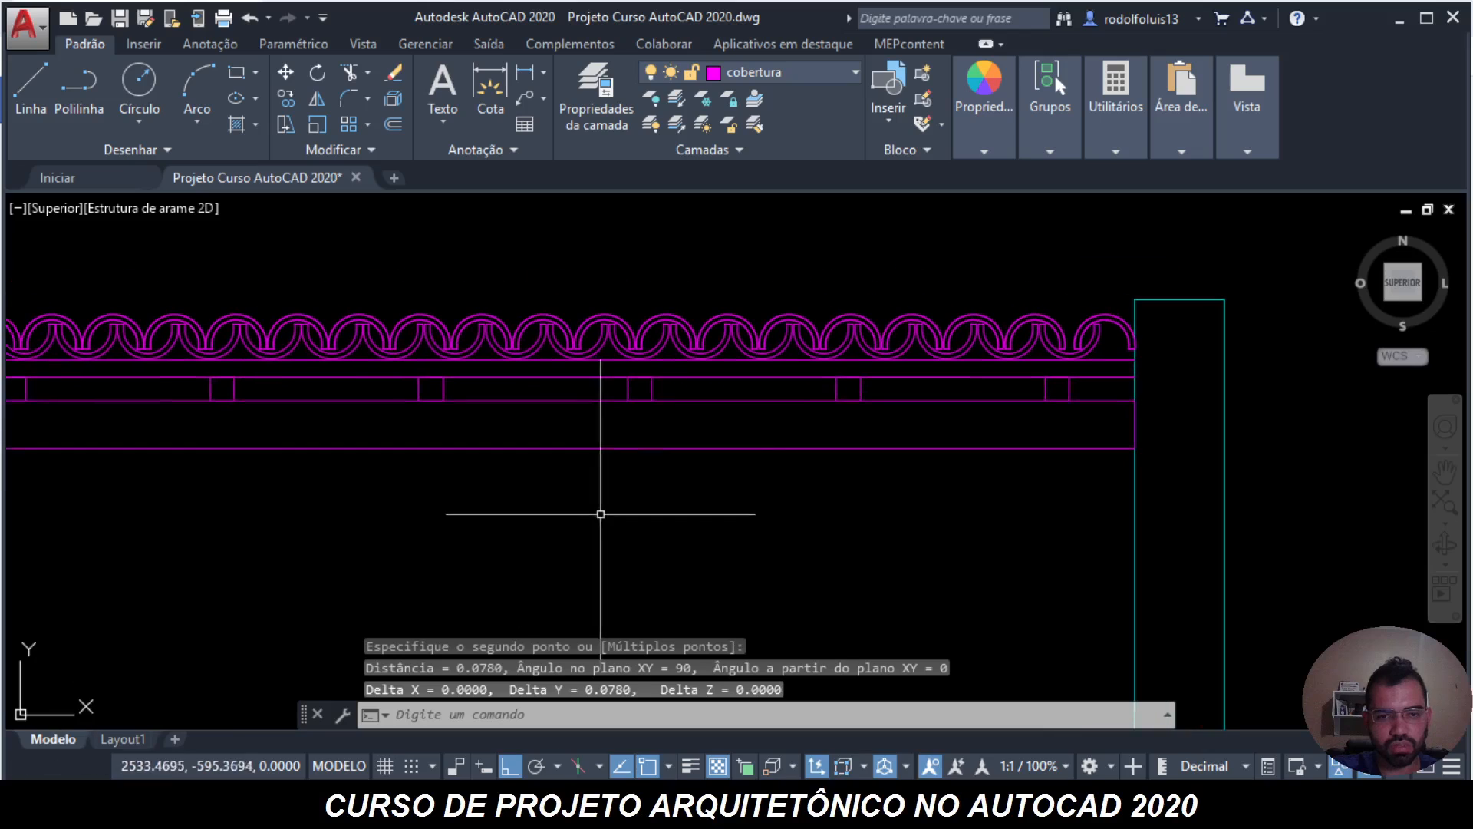
- Explode the long rectangle beneath the row of squares into separate lines
left_click(594, 449)
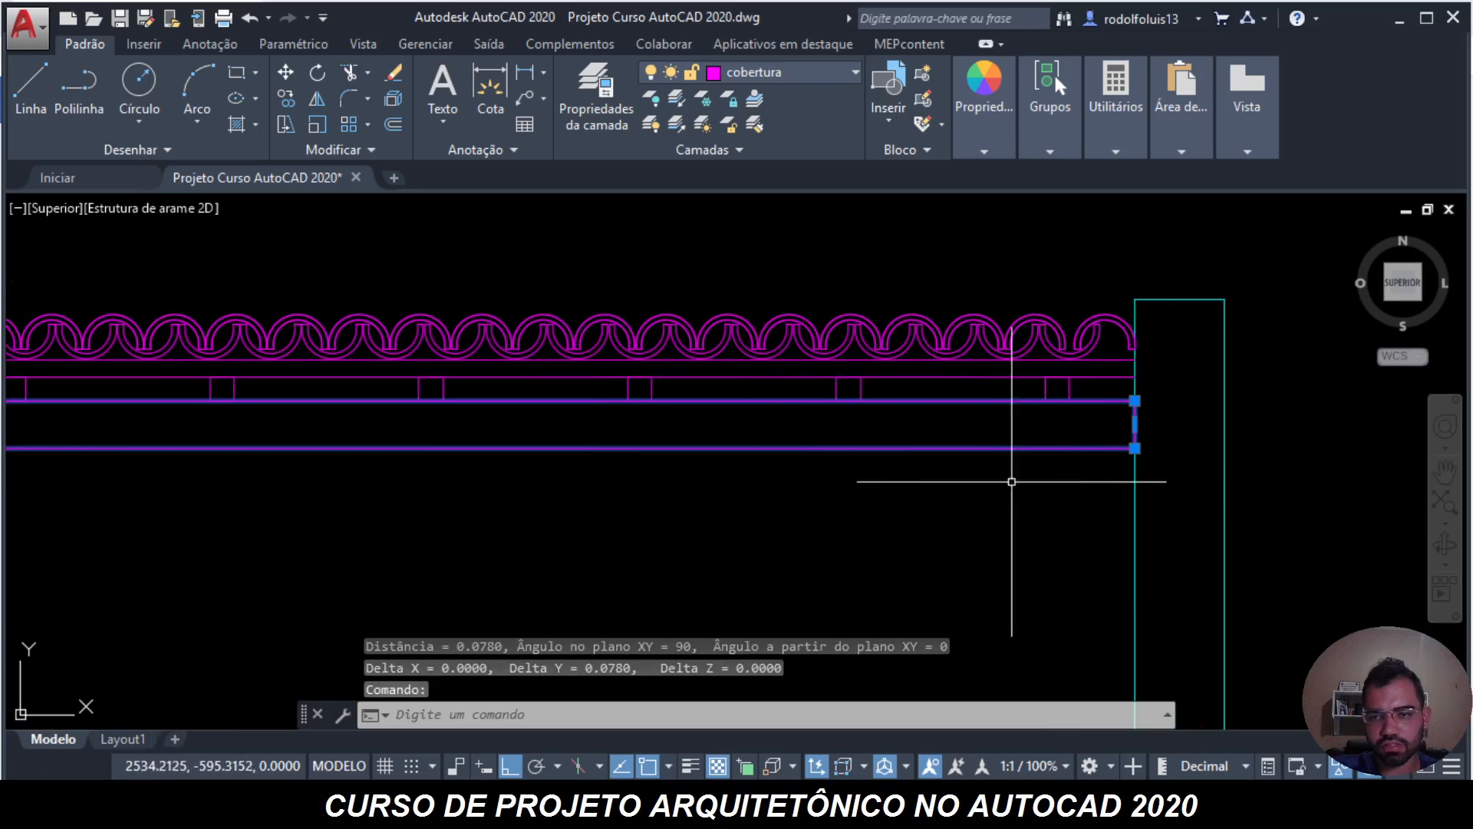
key("Escape")
key("Escape")
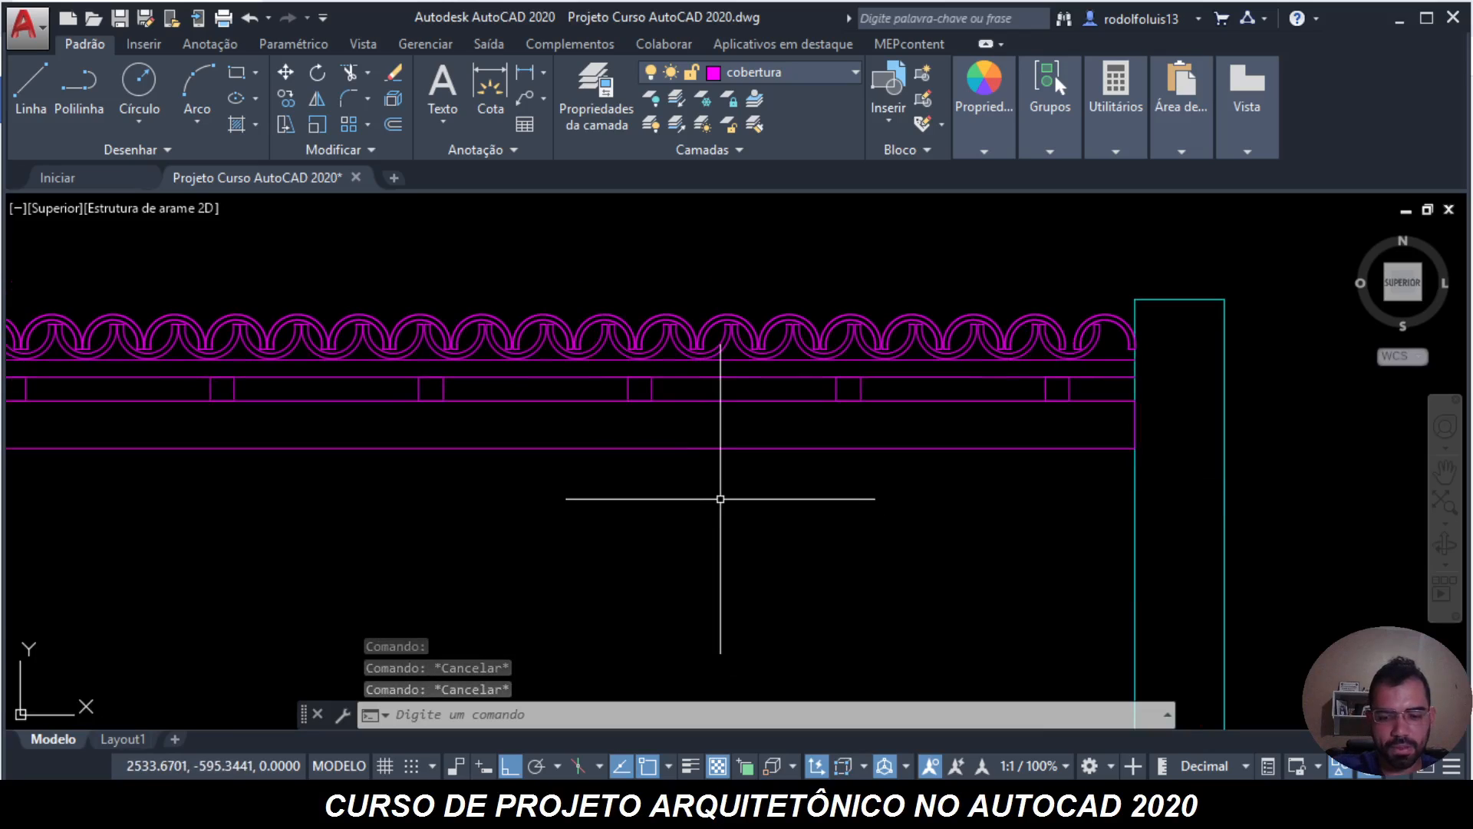
type("e")
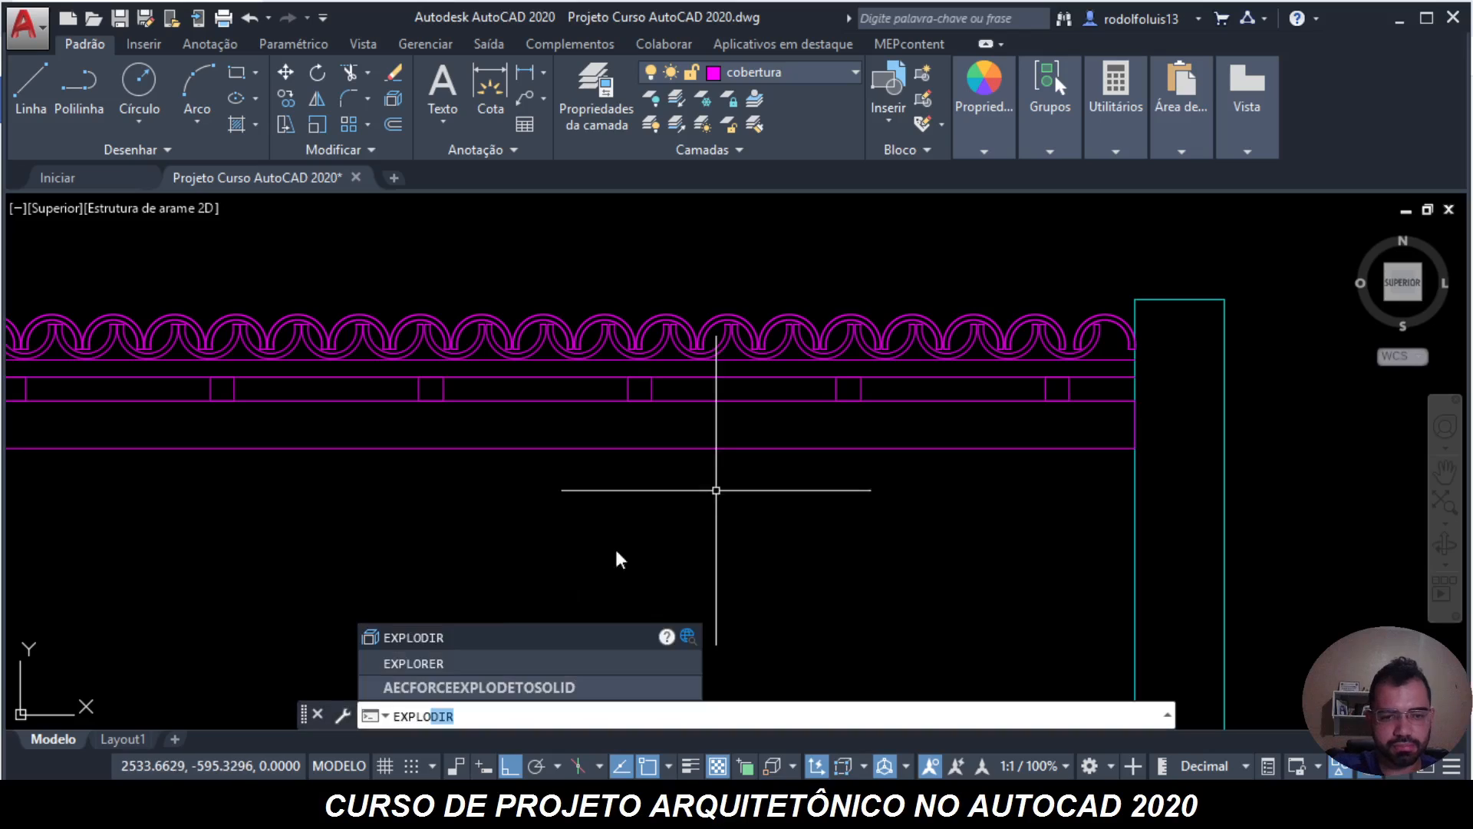
left_click(454, 636)
left_click(542, 448)
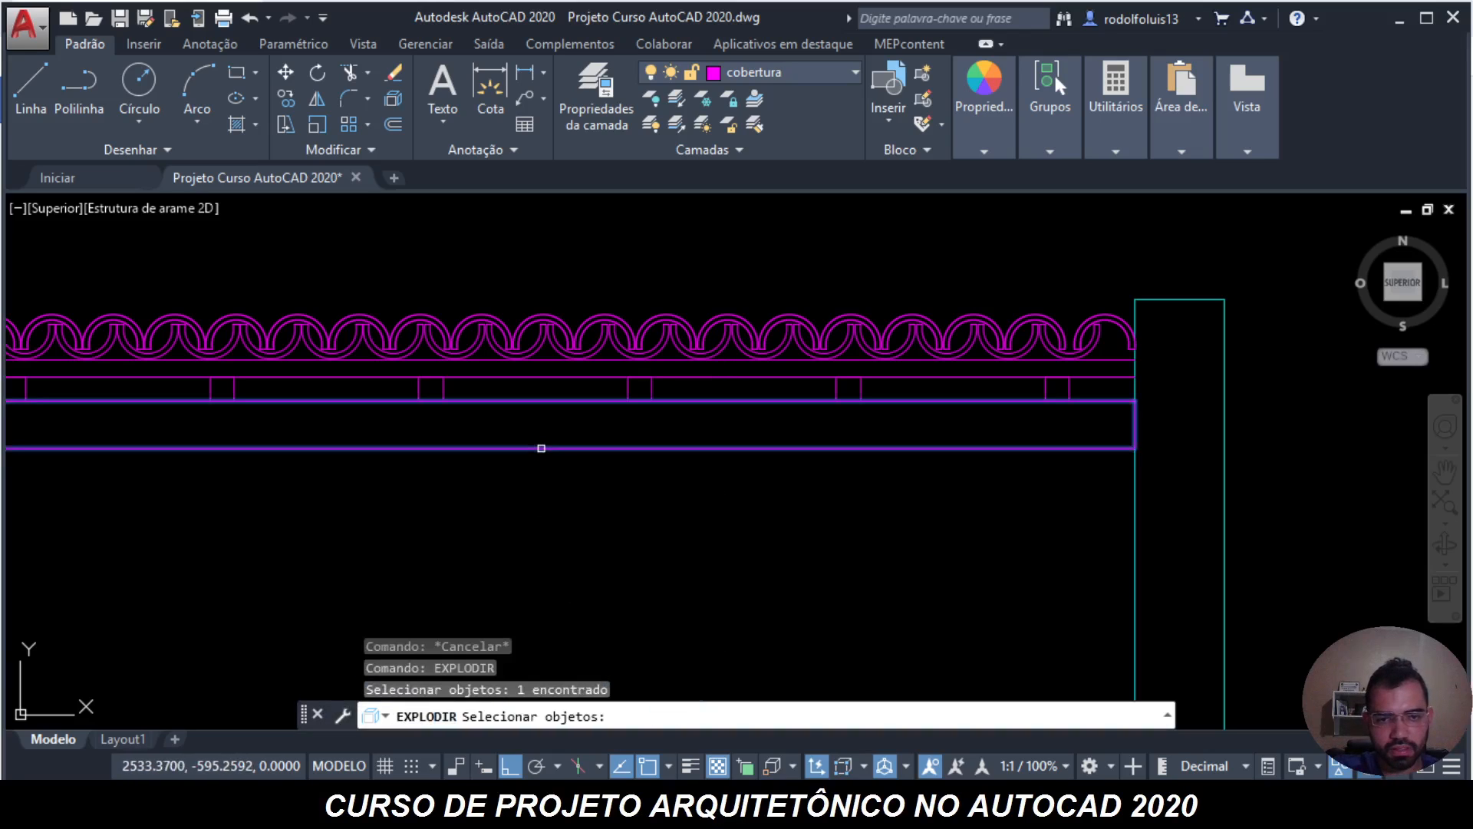
key("Return")
type("move")
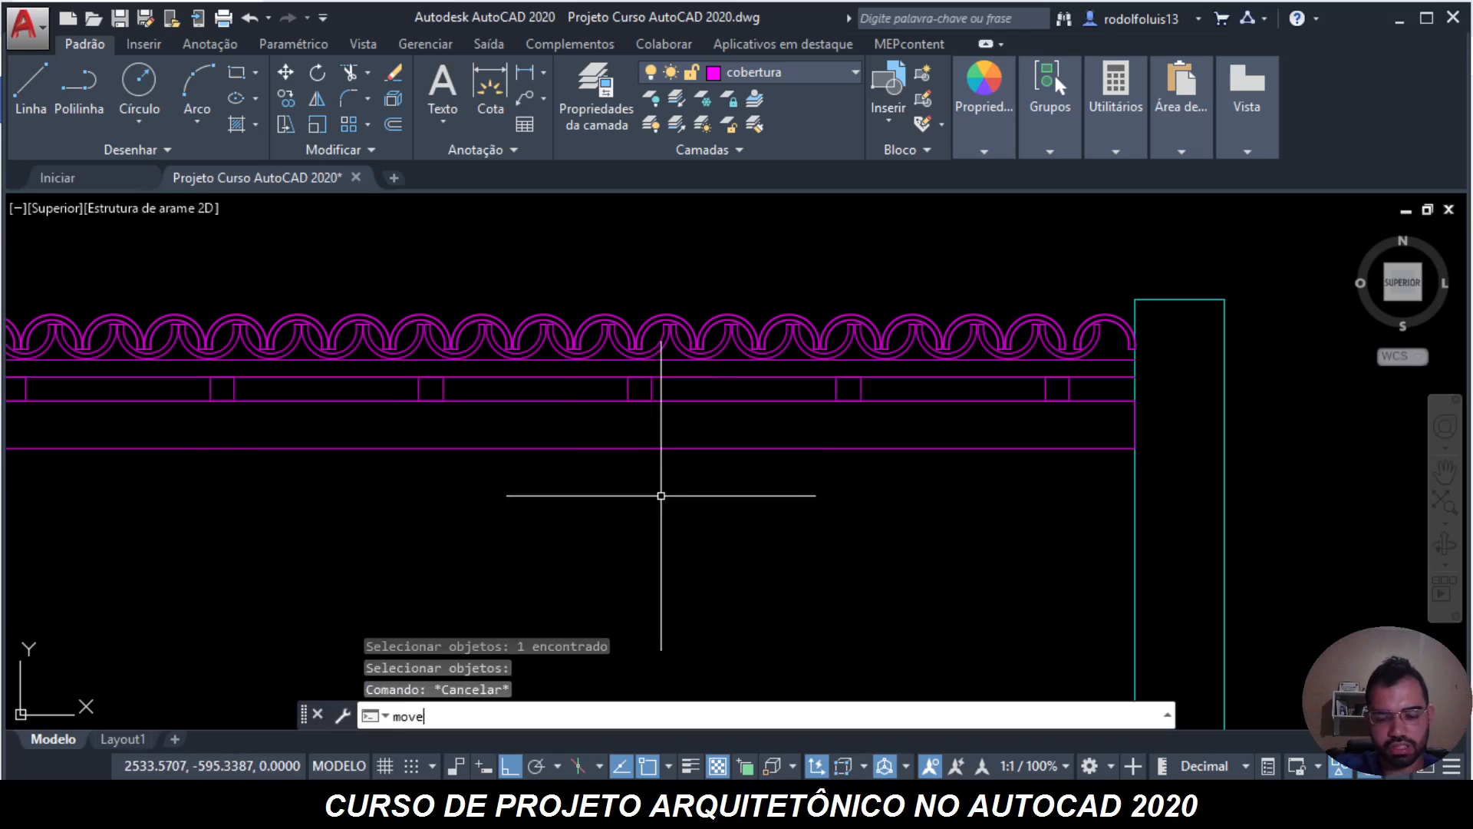
key("Return")
left_click(725, 510)
key("Escape")
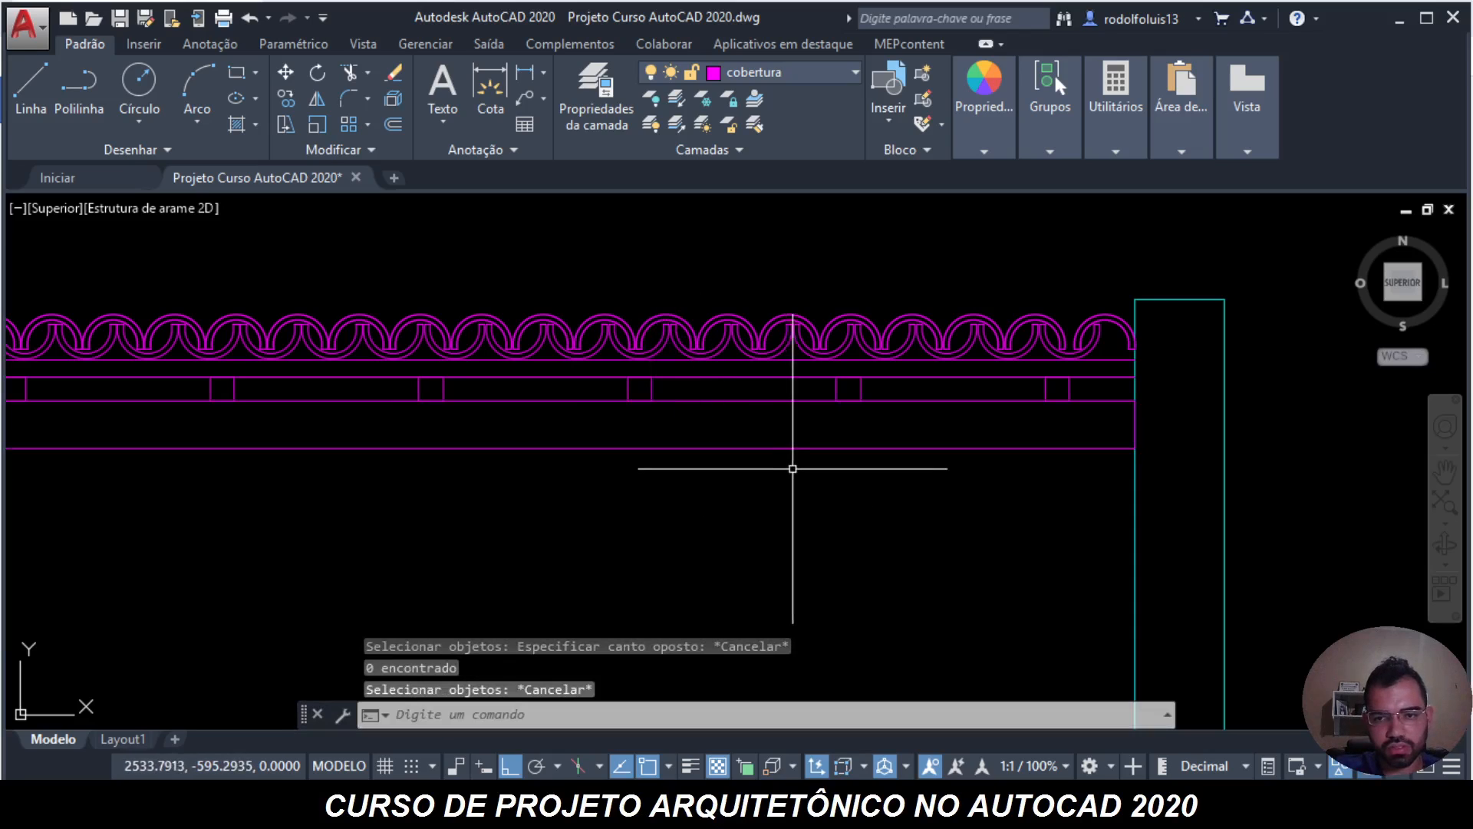
type("s")
key("Return")
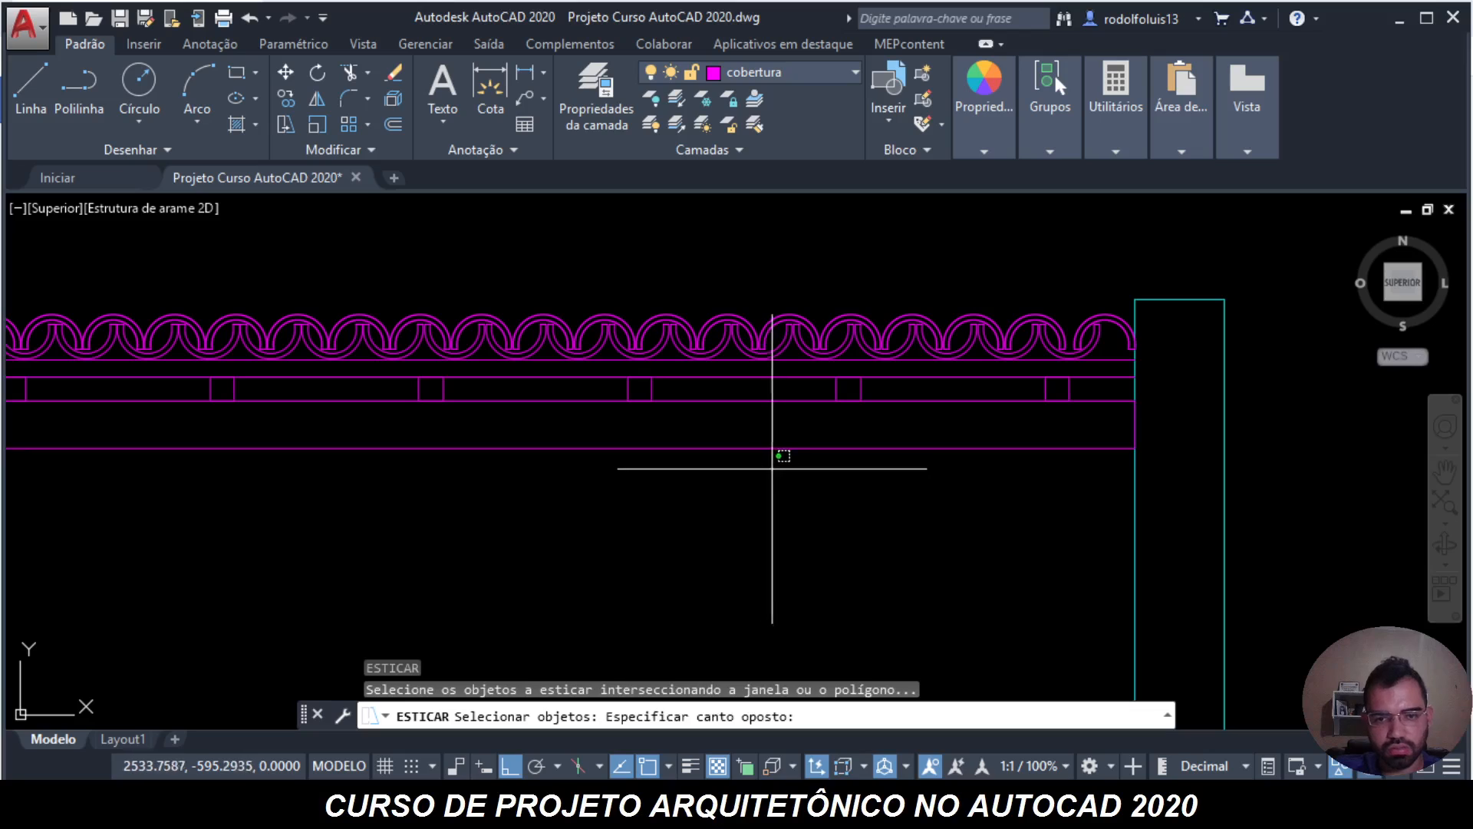
key("Escape")
left_click(784, 469)
left_click(707, 445)
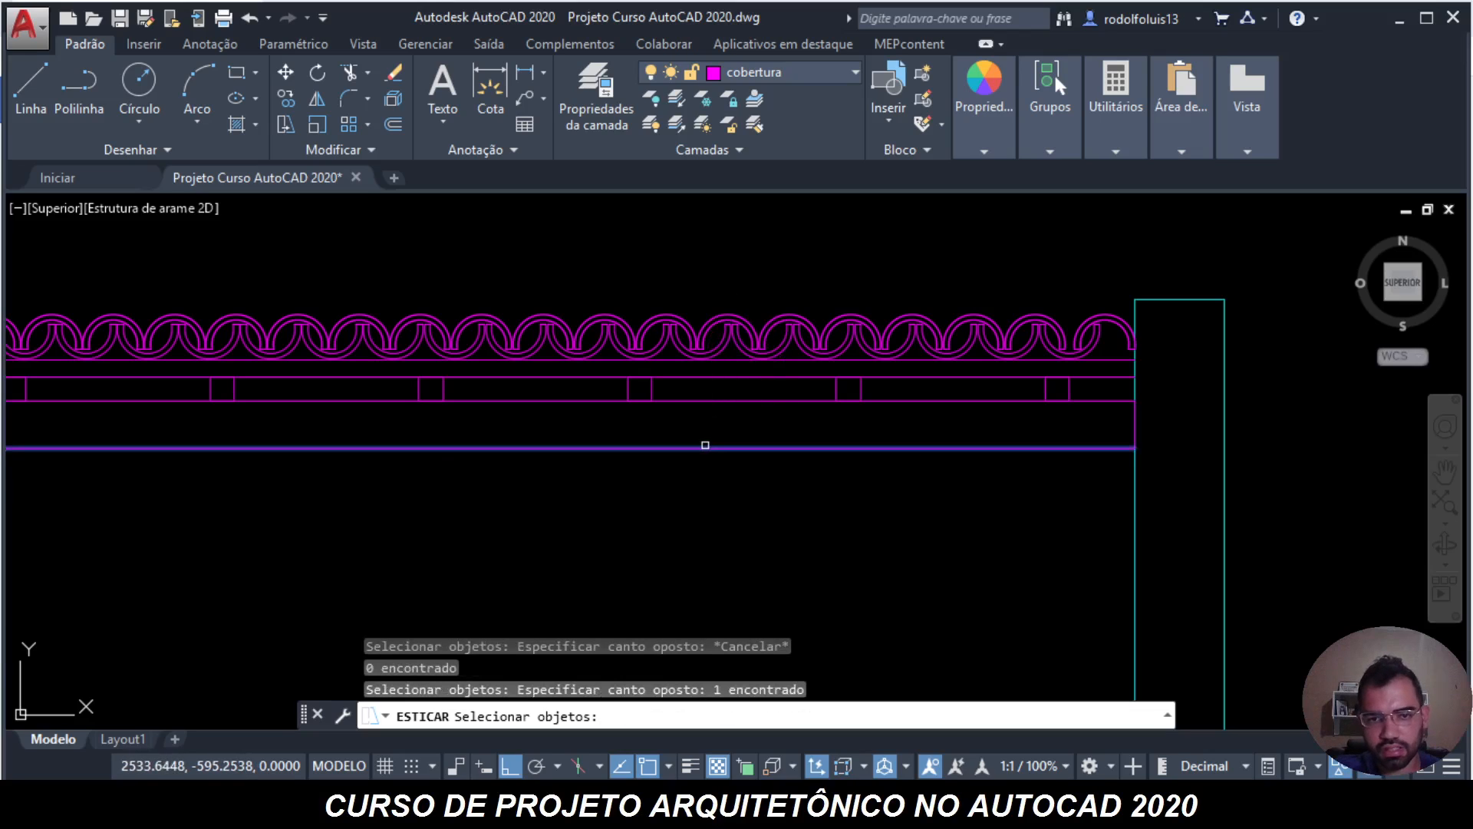
key("Escape")
- Delete the bottom line of the exploded long rectangle beneath the row of squares
left_click(756, 484)
left_click(654, 419)
key("Delete")
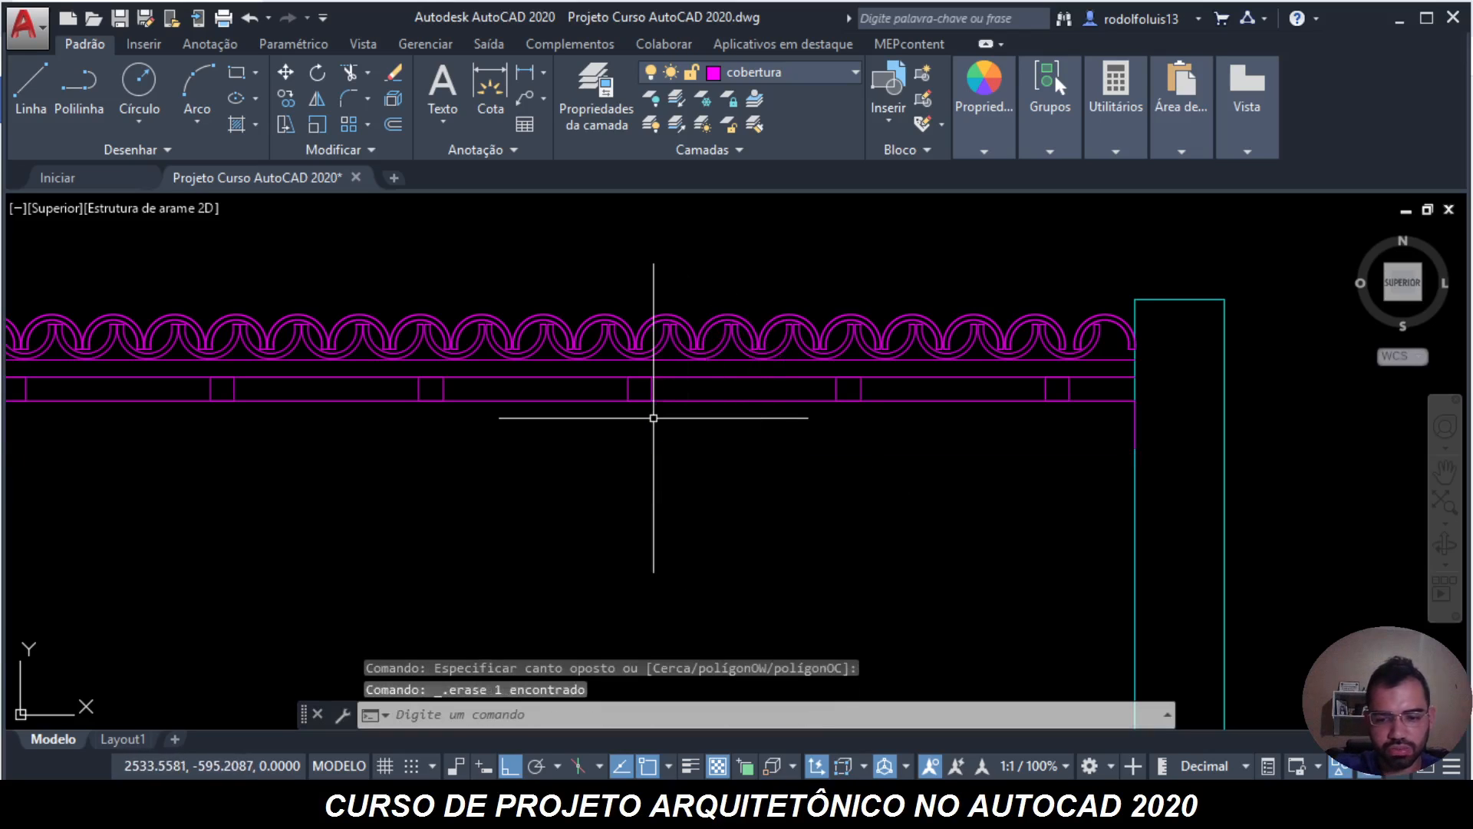
key("Escape")
key("Escape")
- Offset the line directly beneath the squares 0.1 downward to form the long member's new bottom edge
type("_of")
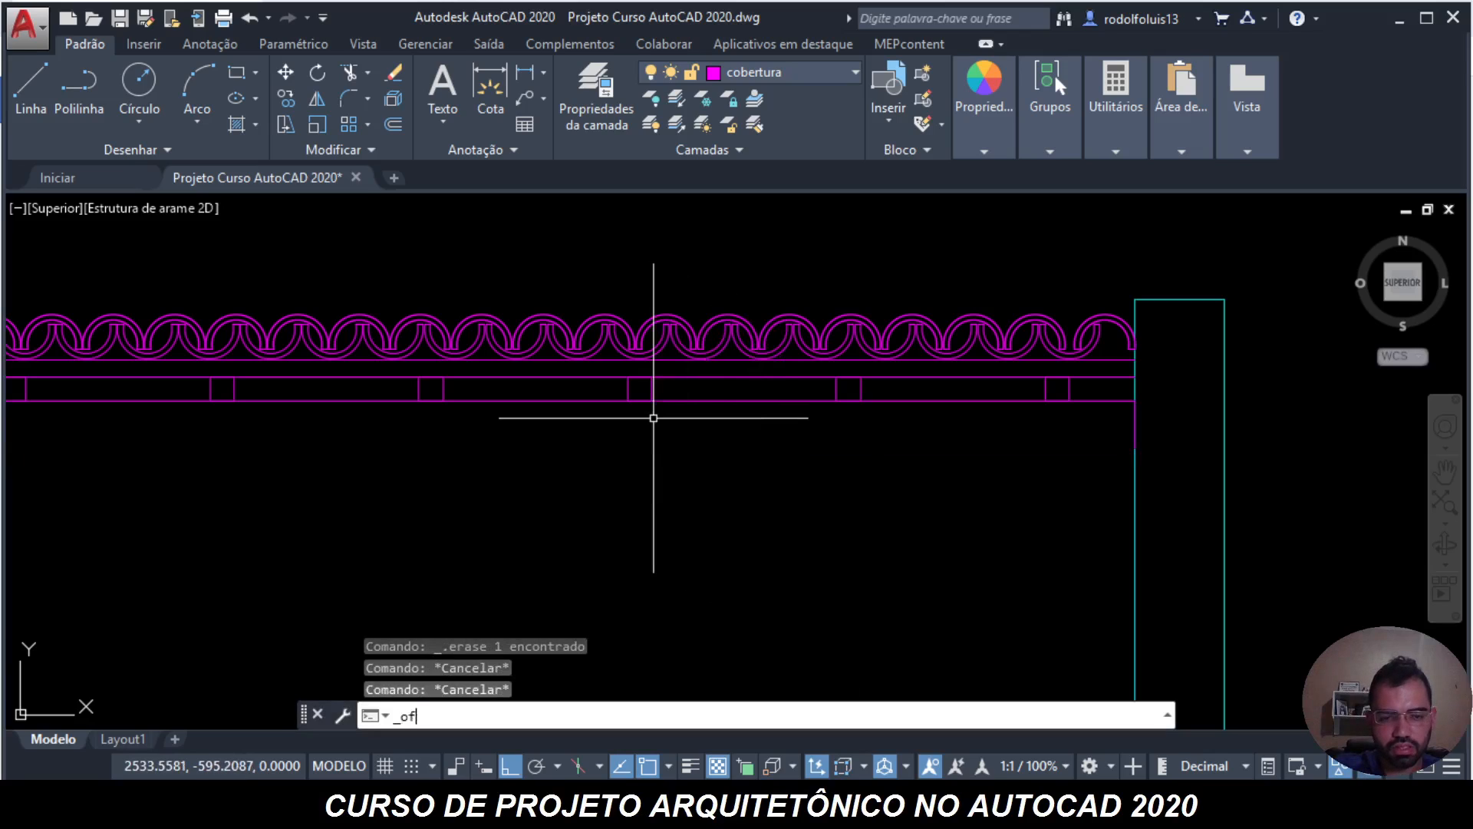
type("fset")
key("Return")
type(".")
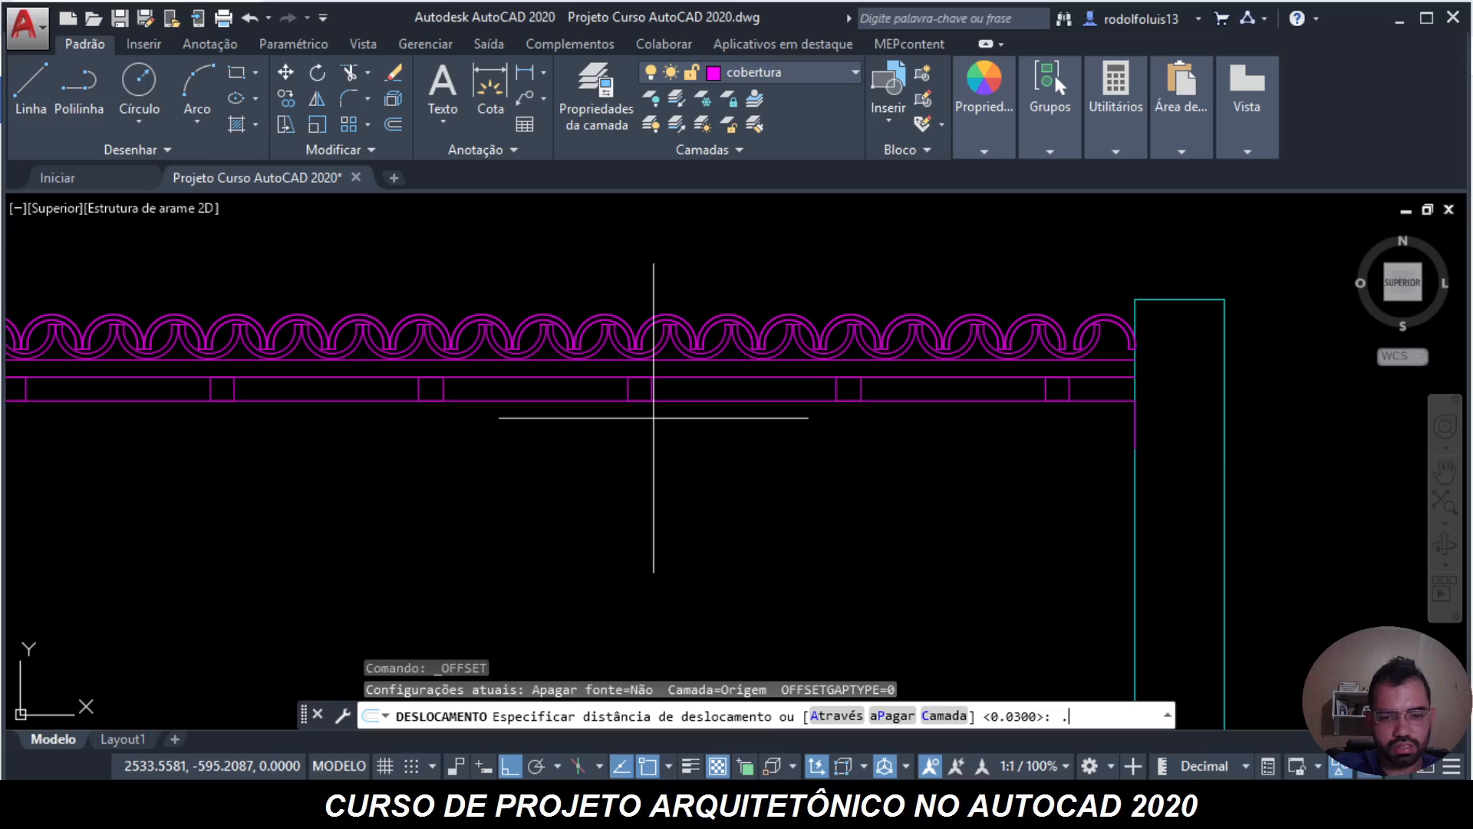
type("1")
key("Return")
left_click(652, 399)
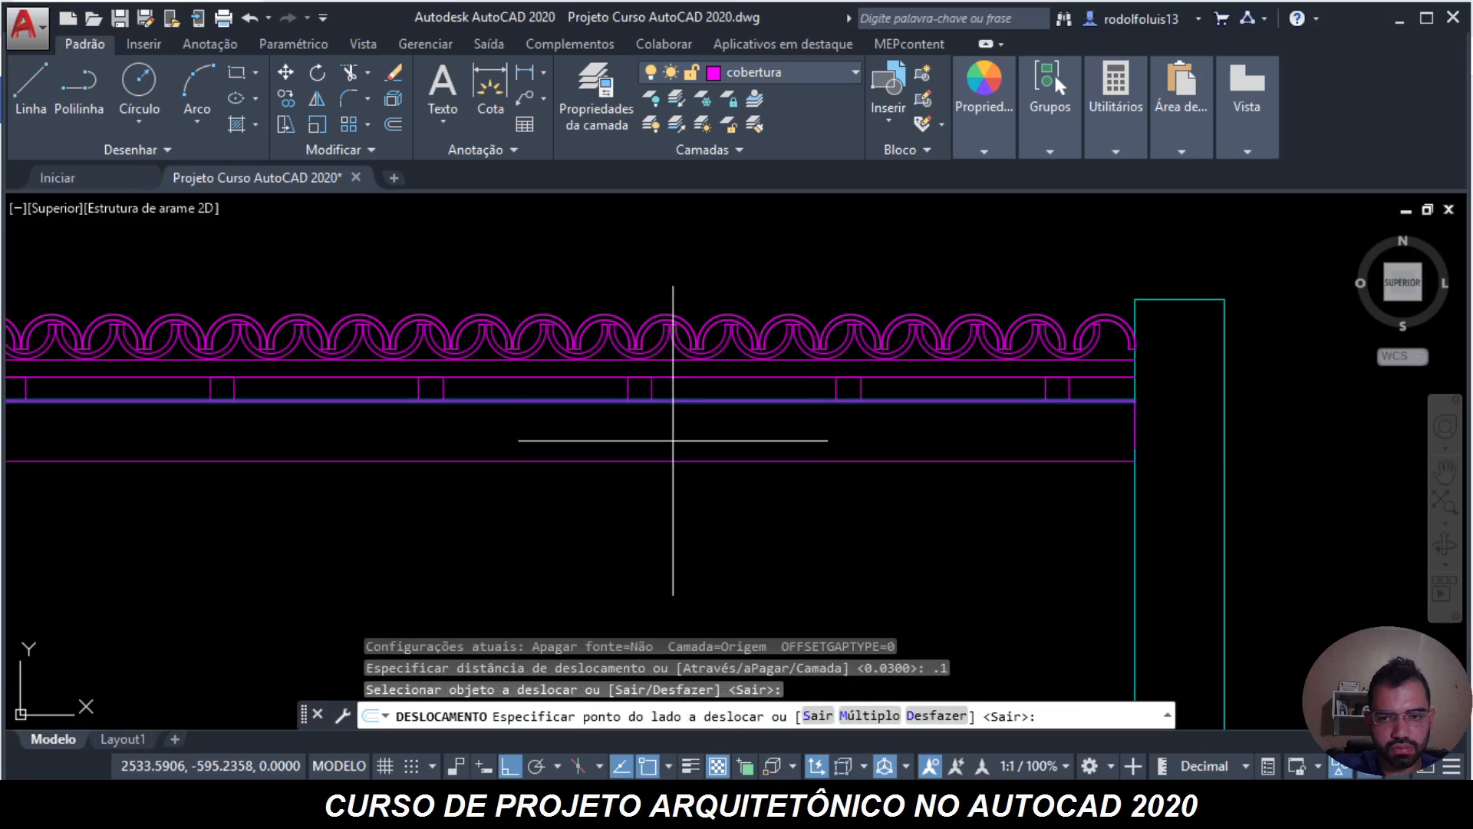
left_click(648, 526)
middle_click_drag(648, 526, 681, 531)
key("Escape")
- Stretch the long member's short vertical end line at the right wall down to the new bottom line
scroll(1174, 476, "up", 4)
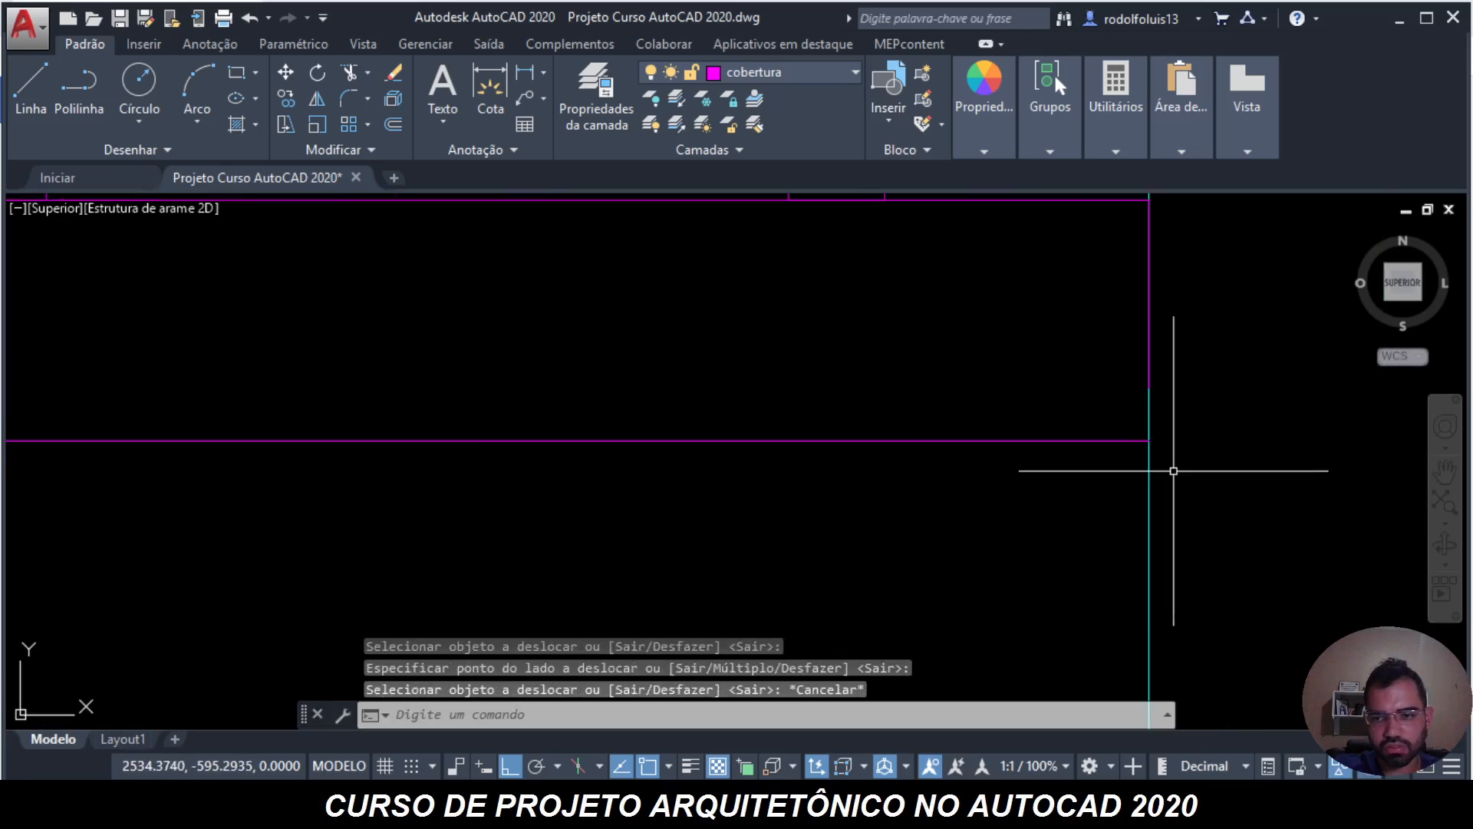
left_click(1136, 476)
key("Escape")
key("Escape")
left_click(1149, 388)
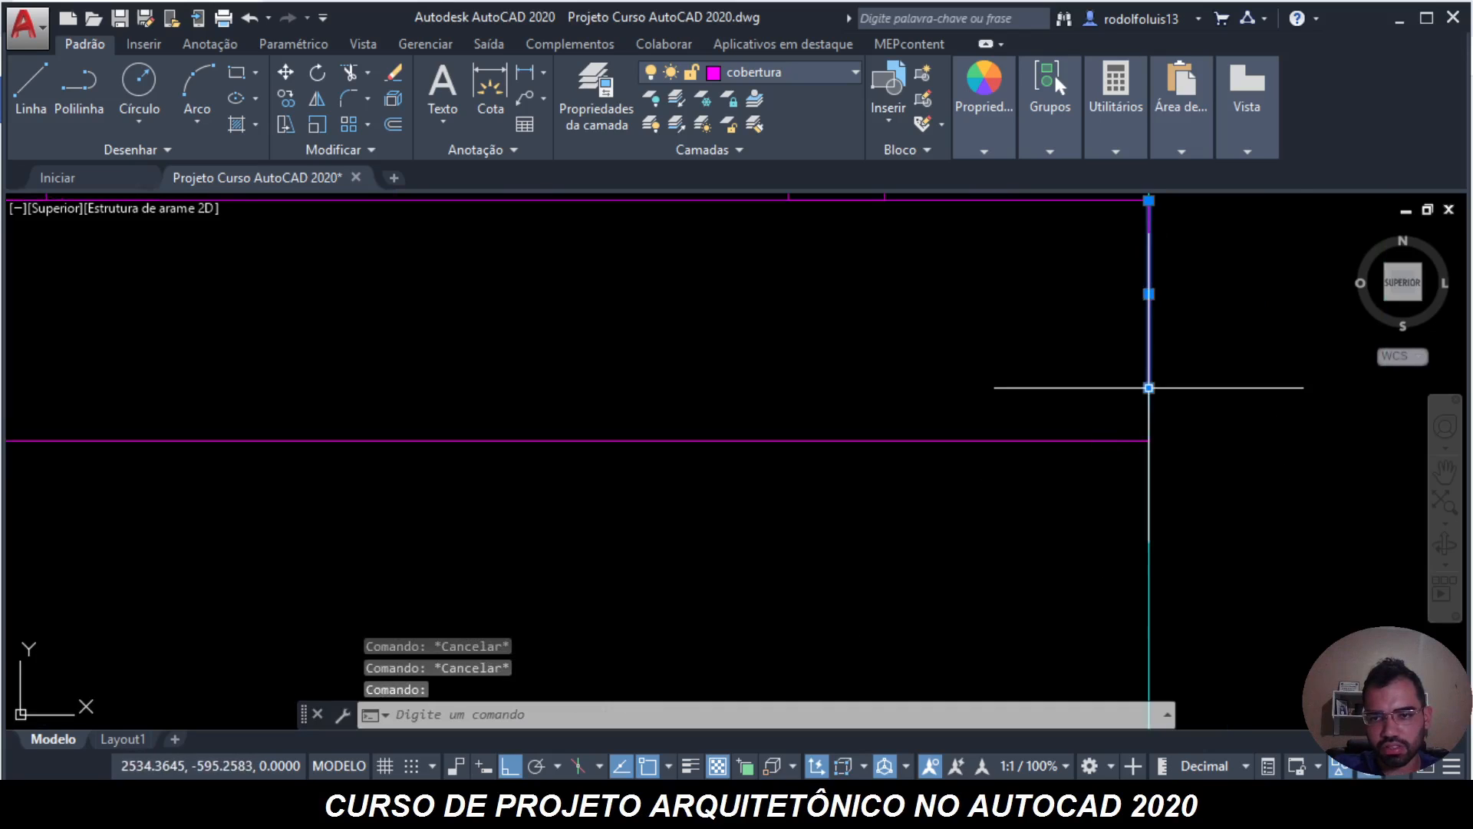
left_click(1149, 441)
key("Escape")
key("Escape")
- Stretch the long member's short vertical end line at the left wall down to the new bottom line
scroll(1276, 402, "down", 5)
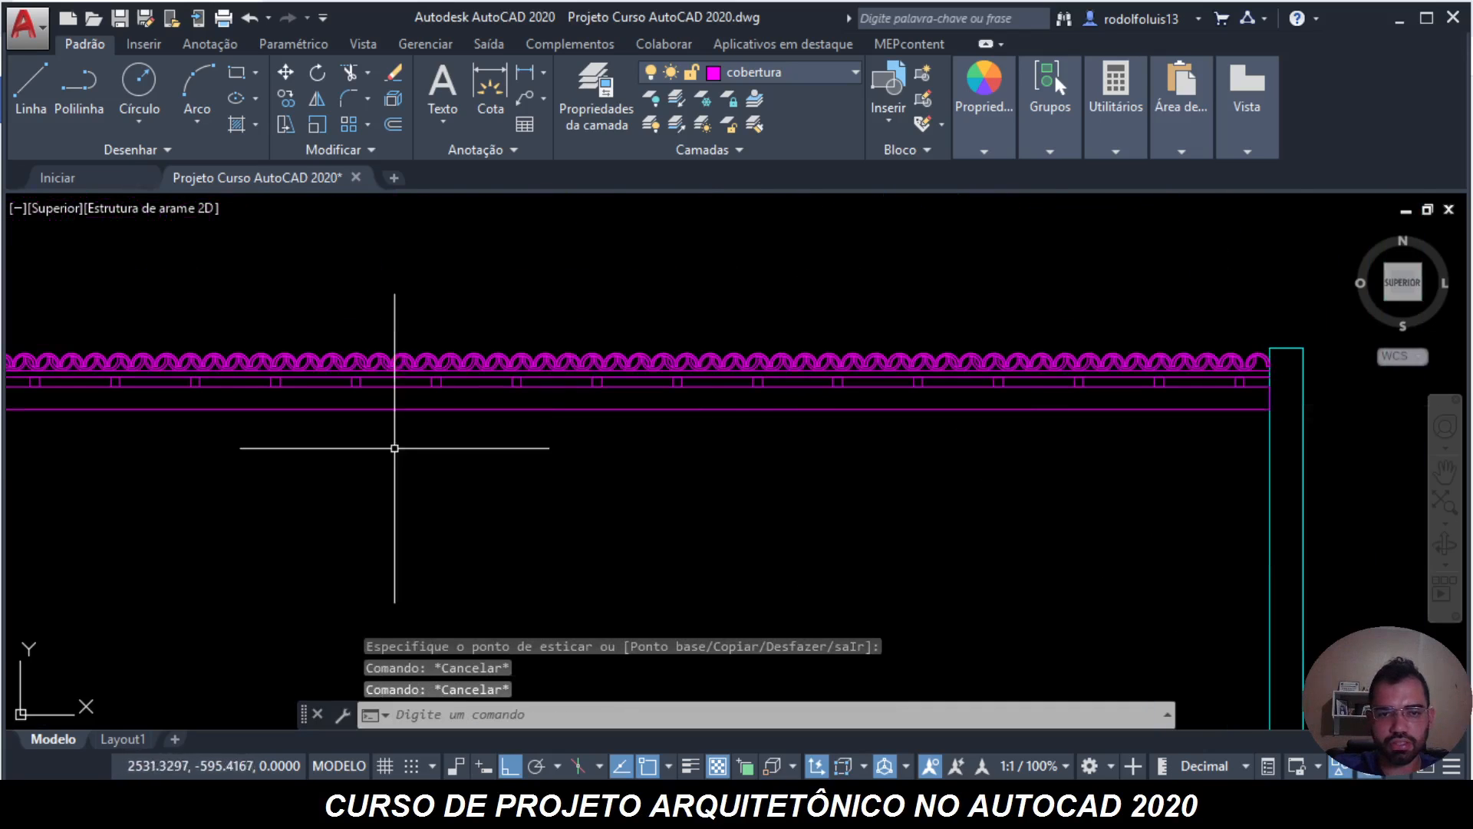
middle_click_drag(66, 473, 746, 414)
middle_click_drag(283, 378, 557, 382)
scroll(352, 328, "up", 5)
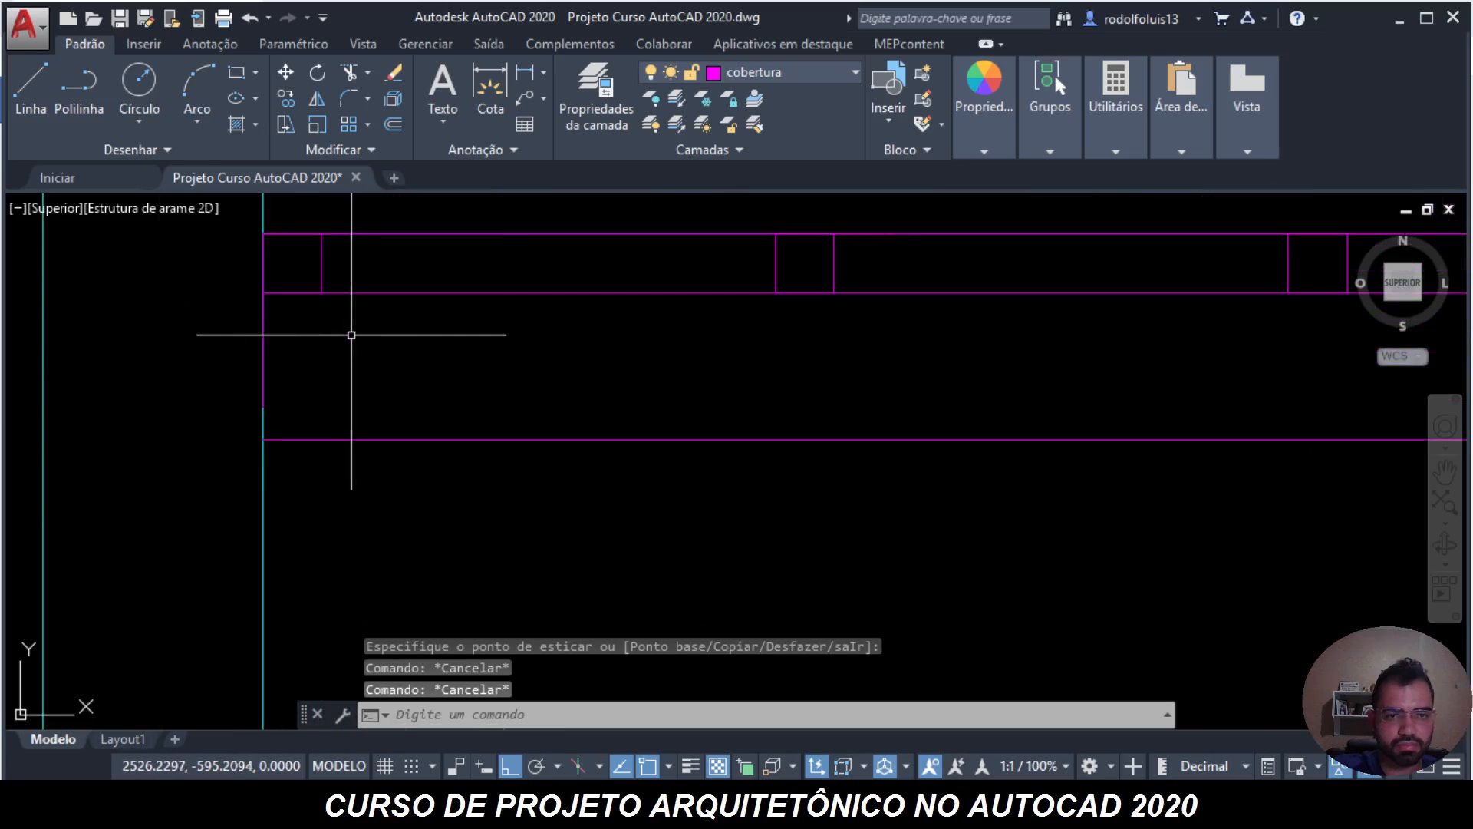
left_click(264, 345)
left_click(263, 407)
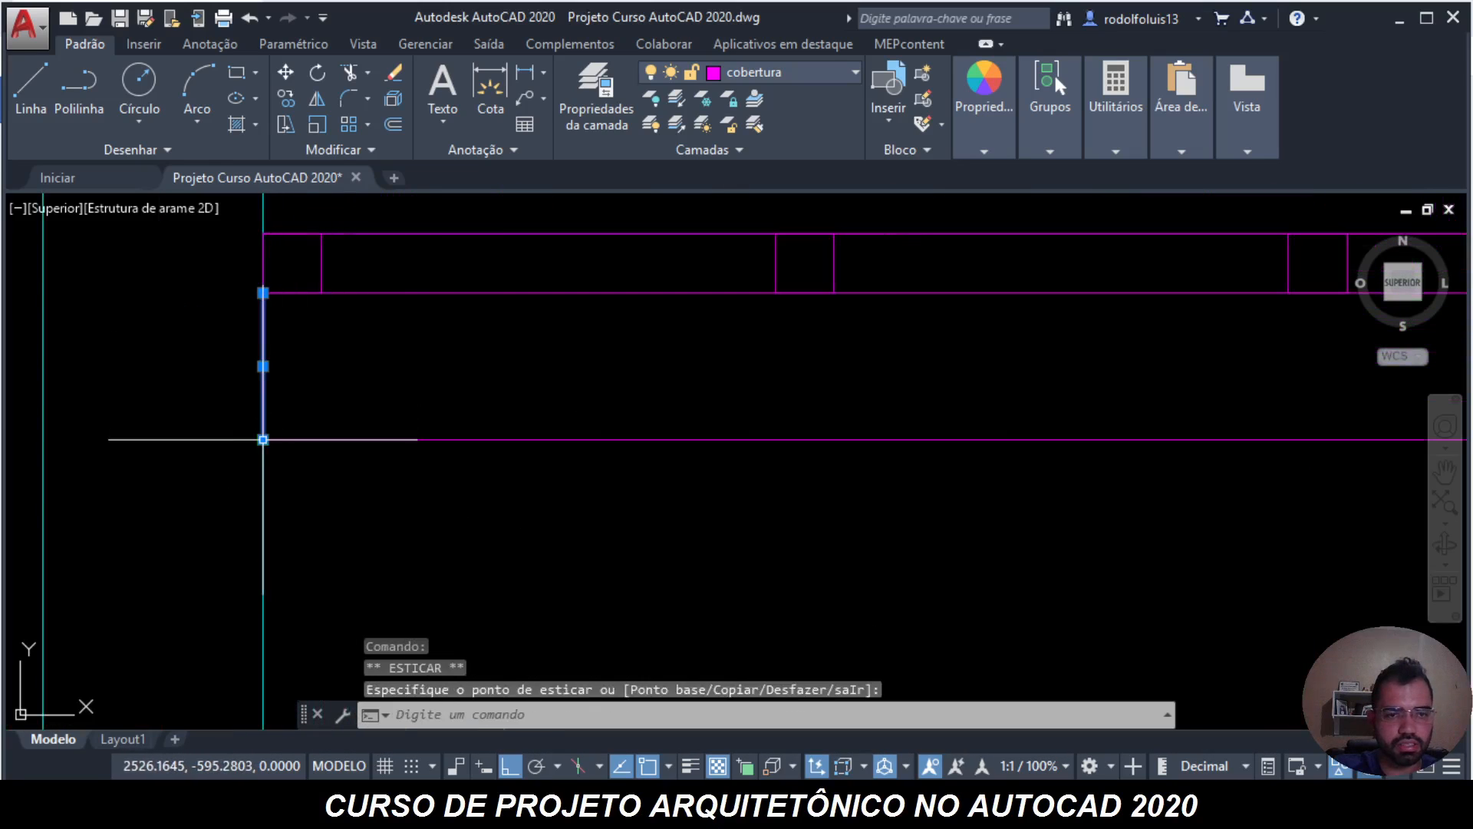
key("Escape")
key("Escape")
scroll(292, 407, "down", 3)
scroll(335, 412, "up", 2)
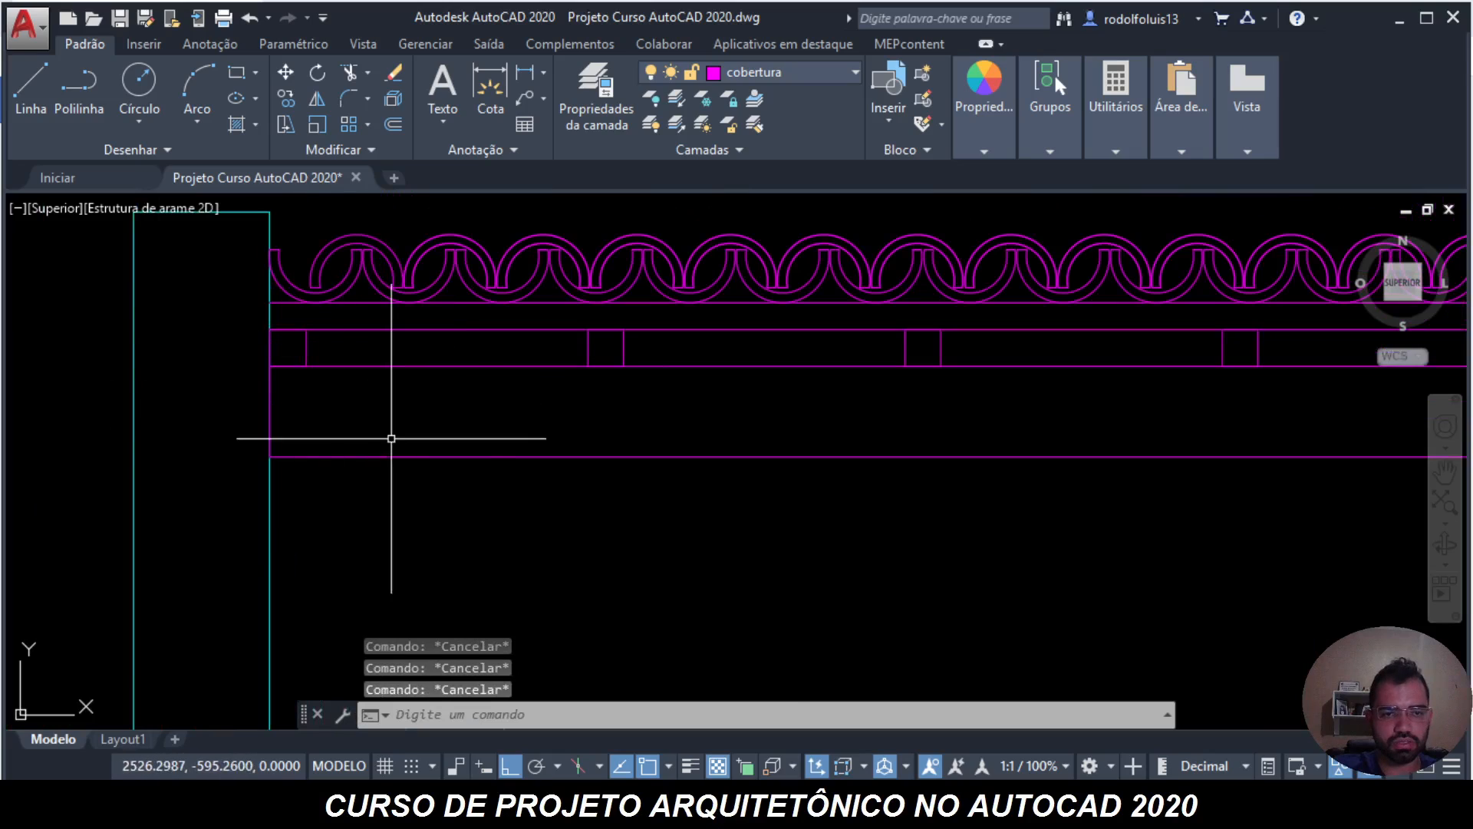
left_click(484, 522)
left_click(426, 344)
key("Escape")
key("Escape")
left_click(589, 354)
left_click(565, 344)
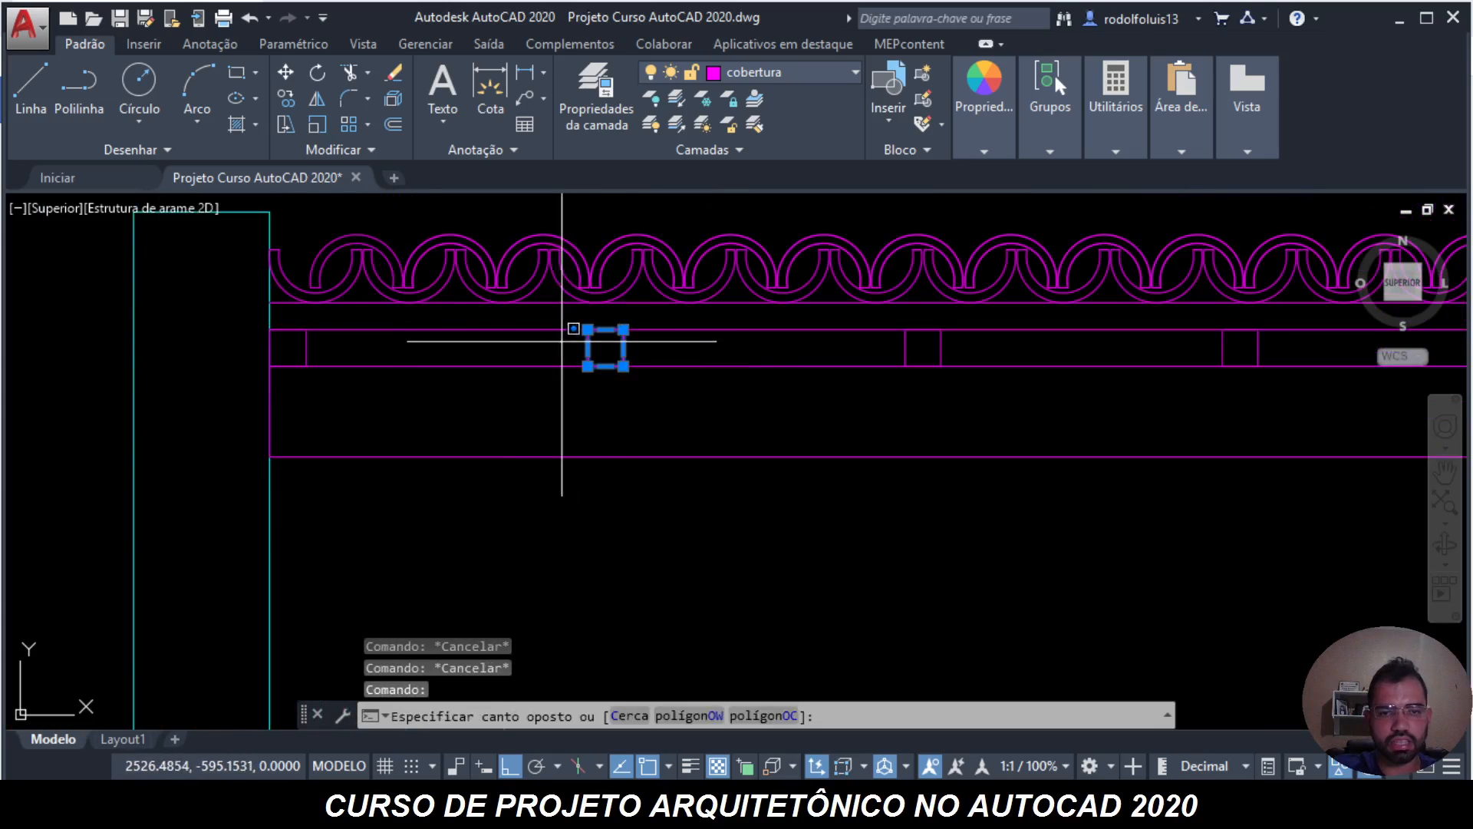
key("Escape")
key("Escape")
key("Escape")
key("Escape")
scroll(517, 315, "down", 2)
- Try to hatch the long member beneath the squares with pattern ANSI31 by picking an internal point
type("j")
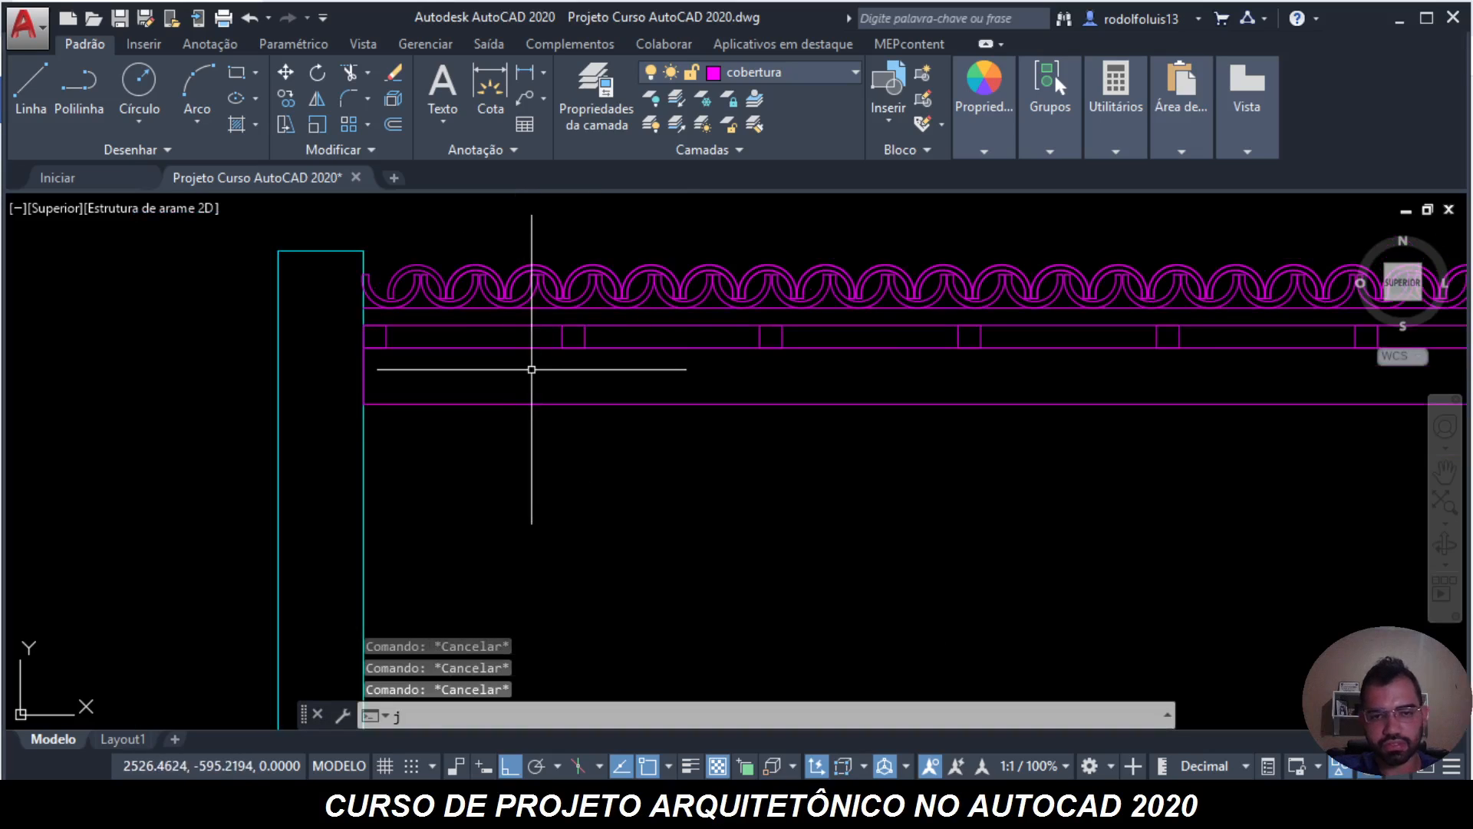
type("h")
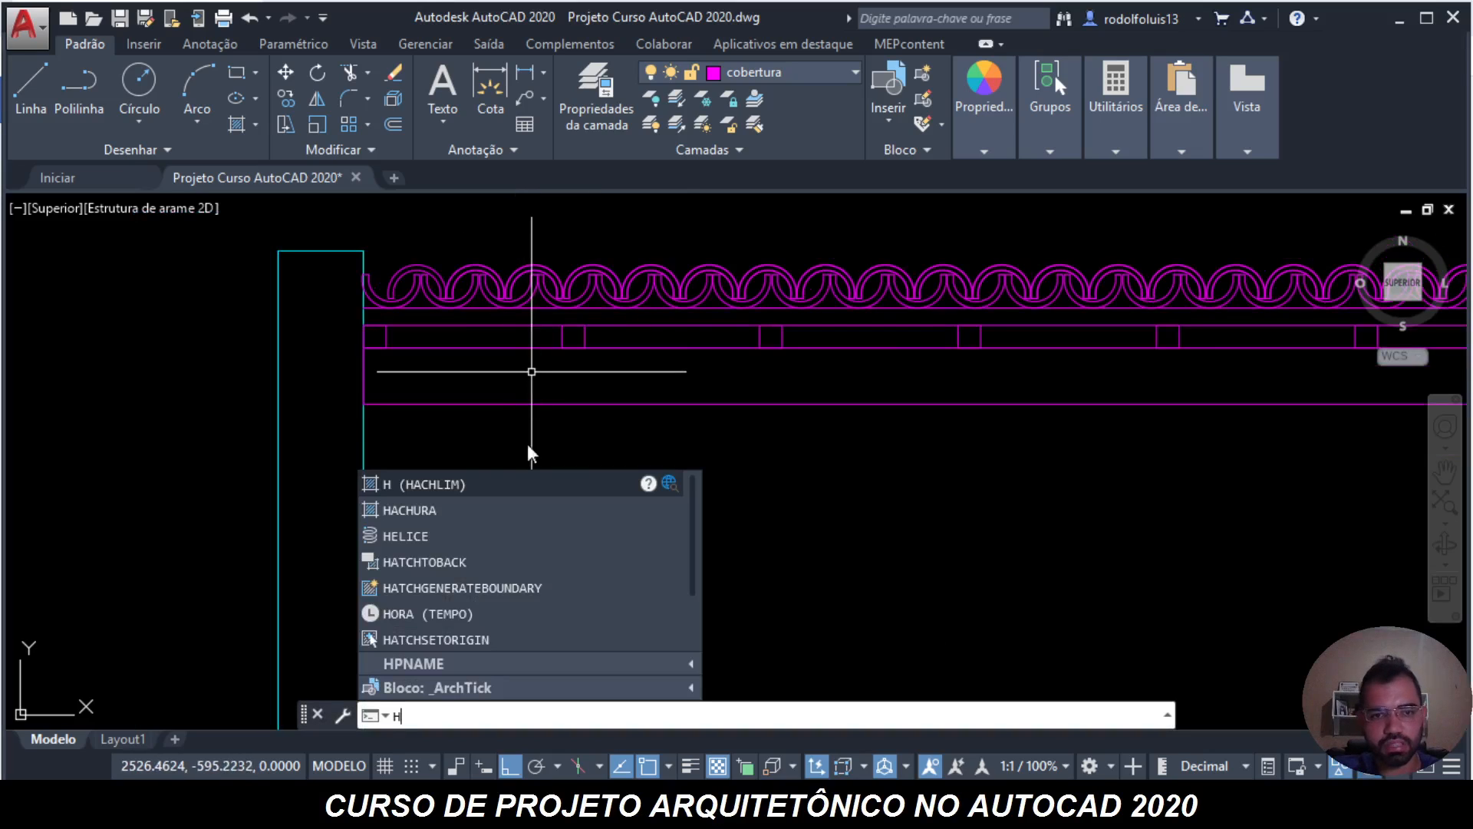
left_click(463, 503)
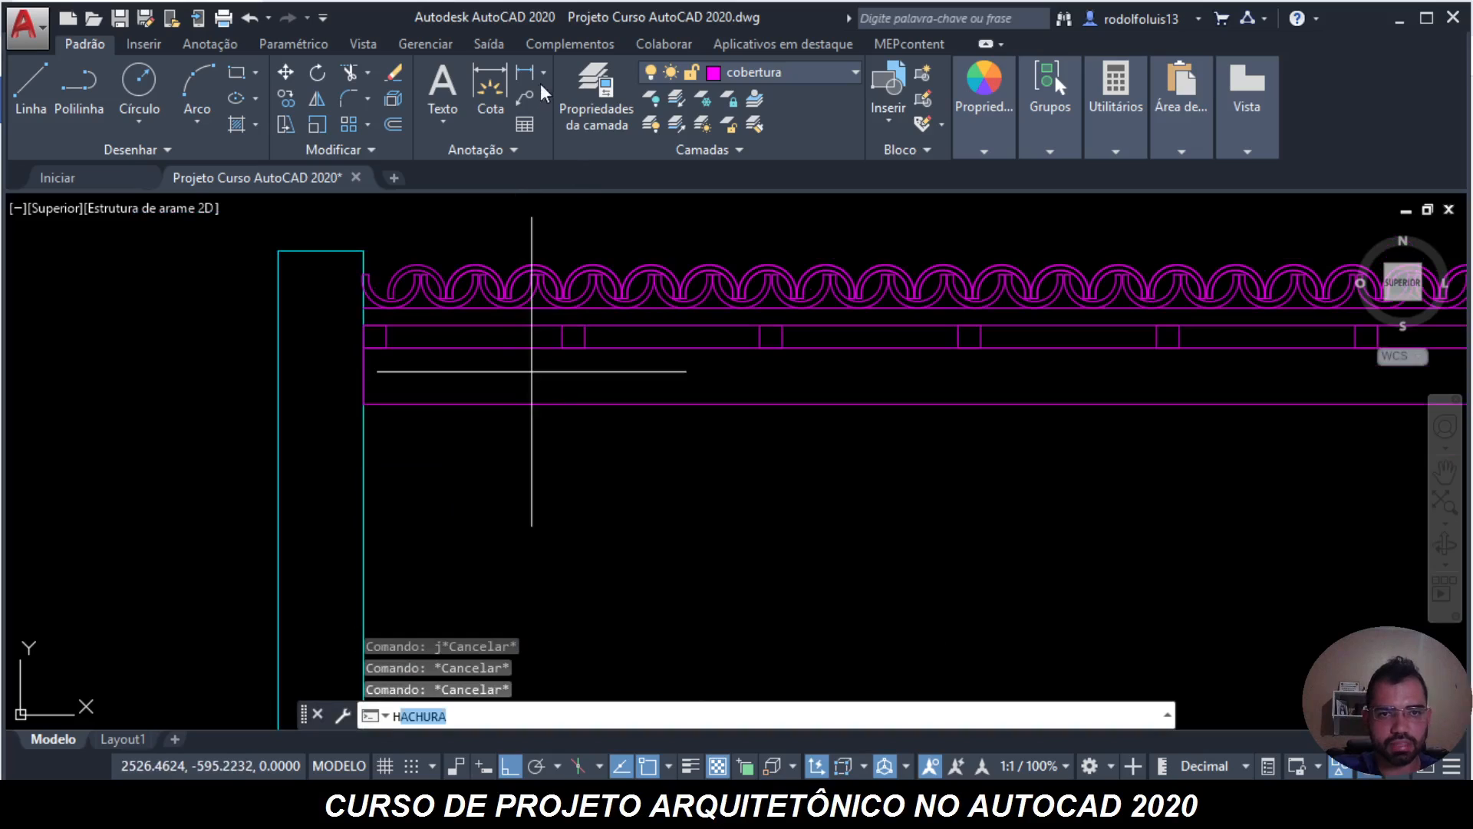
key("Return")
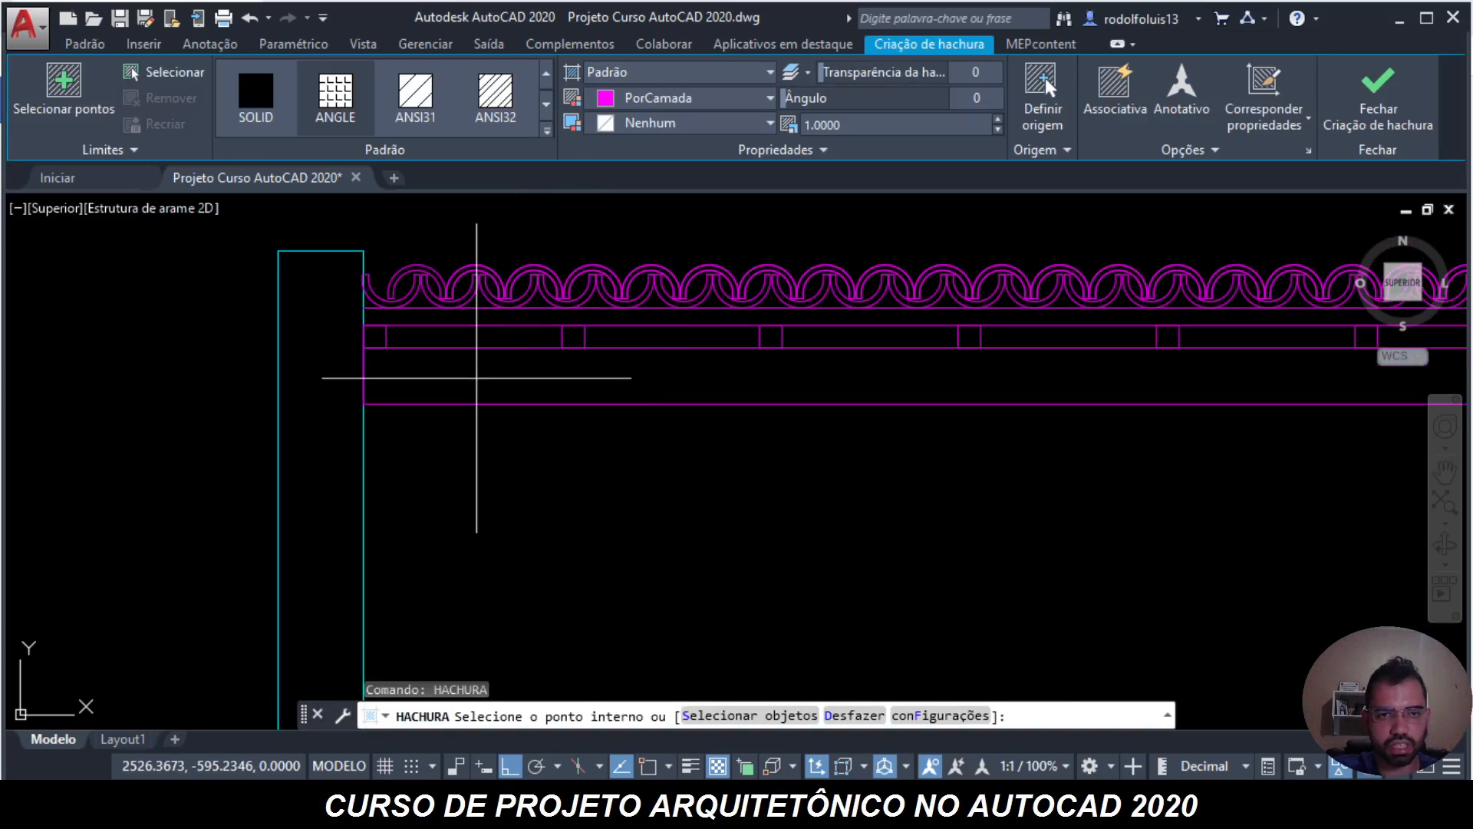
left_click(417, 114)
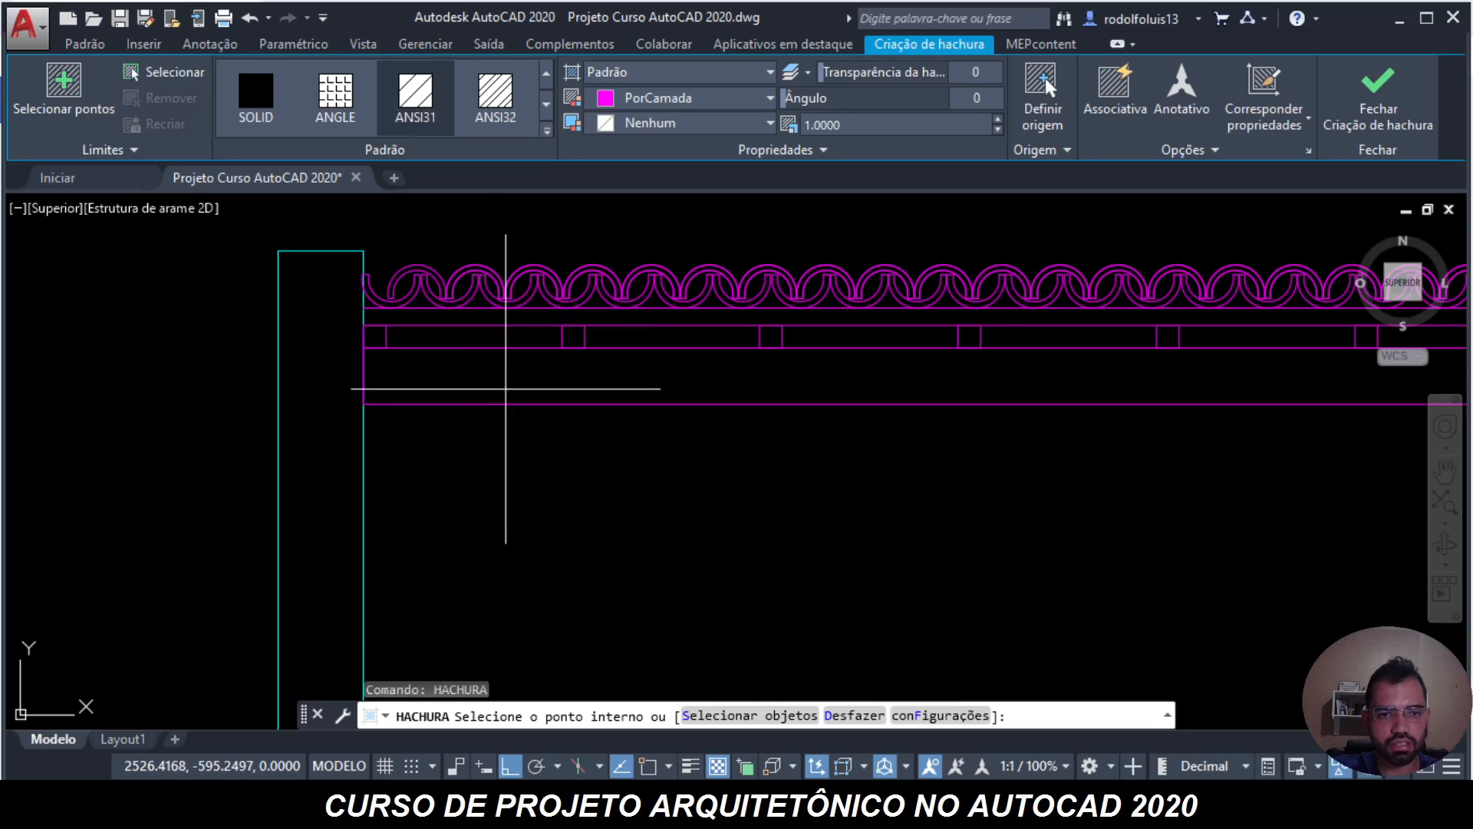
left_click(502, 330)
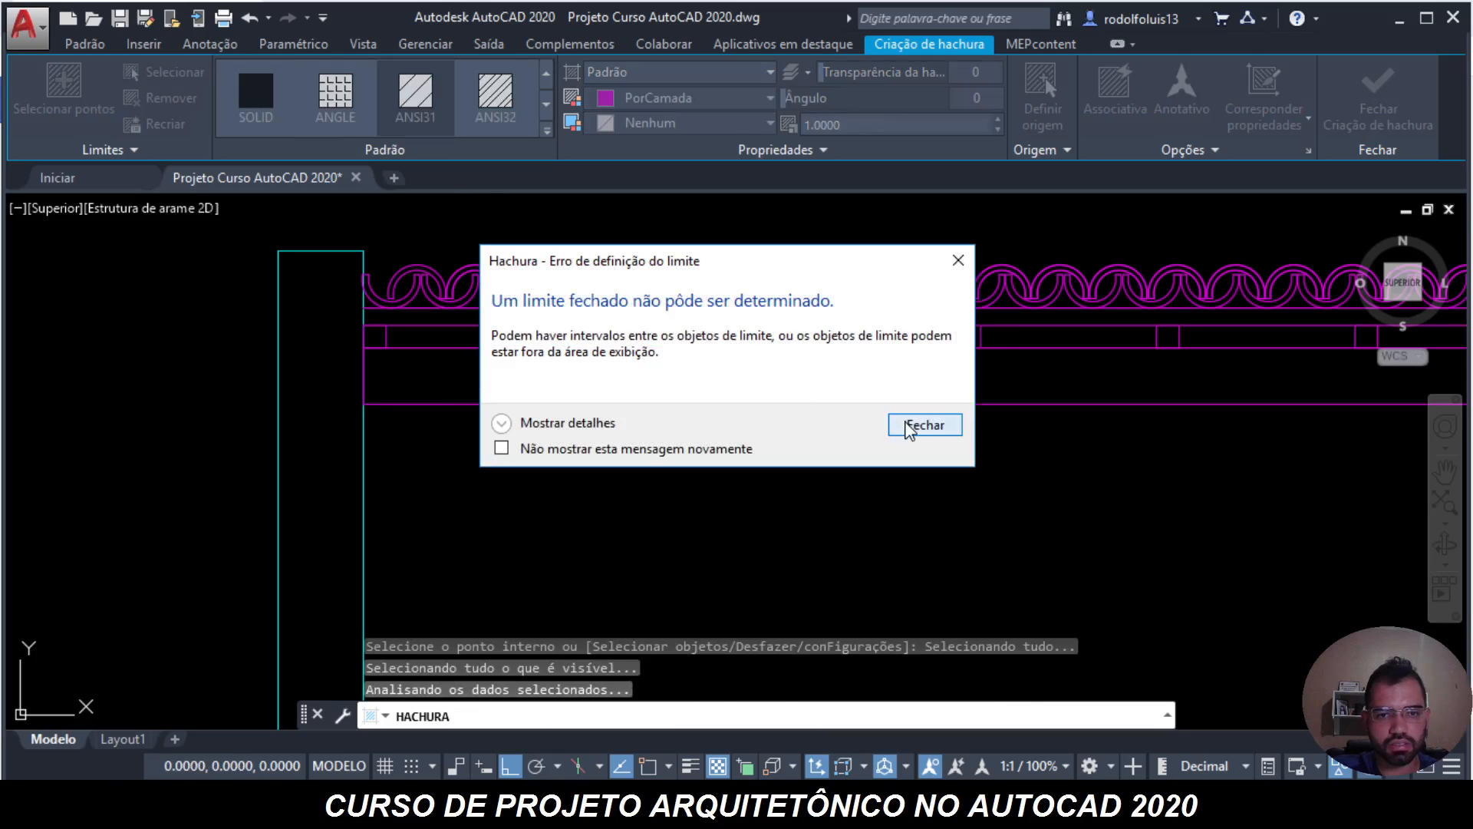
left_click(925, 426)
key("Escape")
scroll(368, 403, "up", 4)
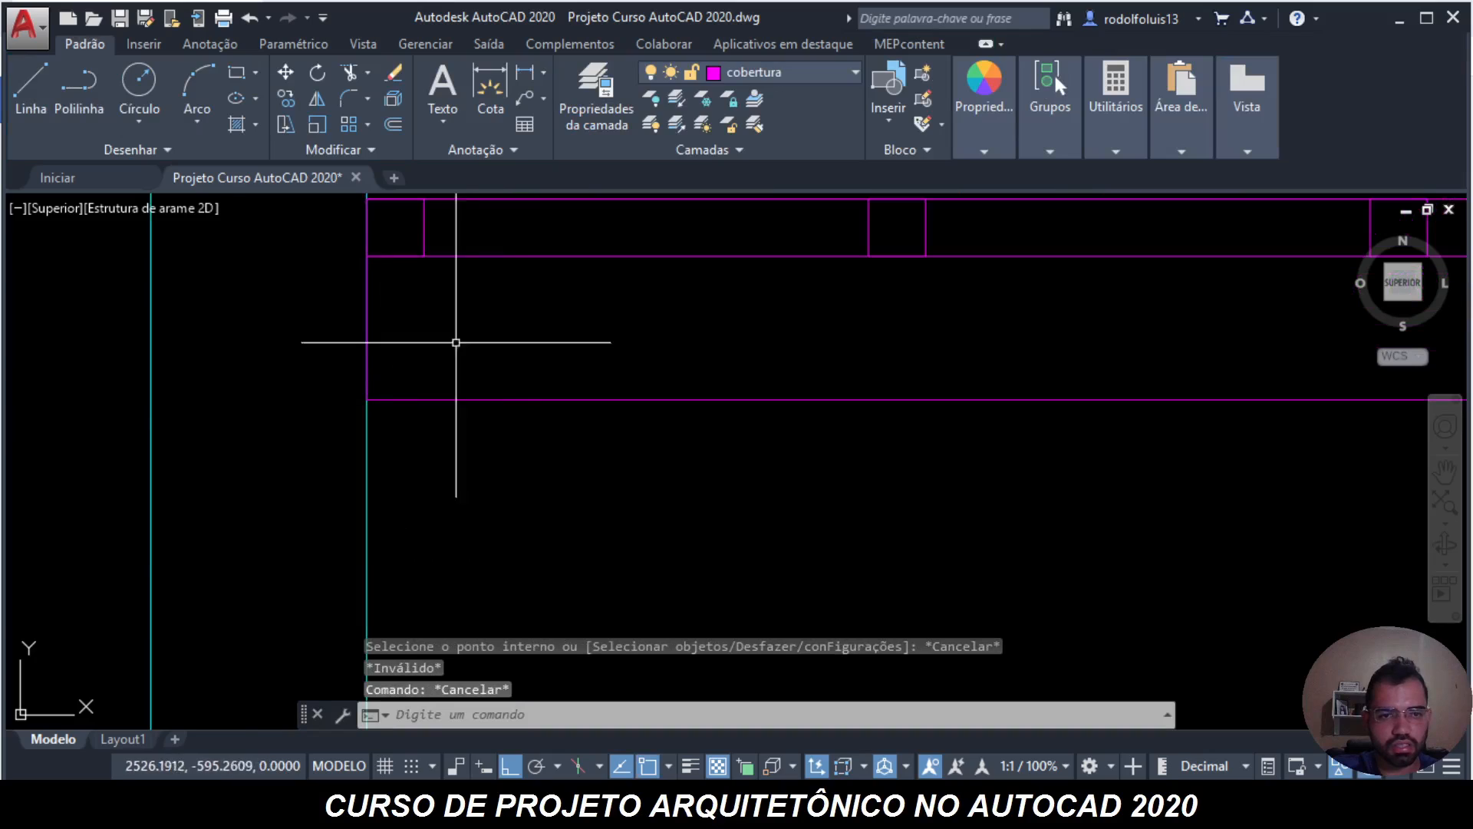
left_click(477, 259)
left_click(459, 247)
key("Escape")
key("Escape")
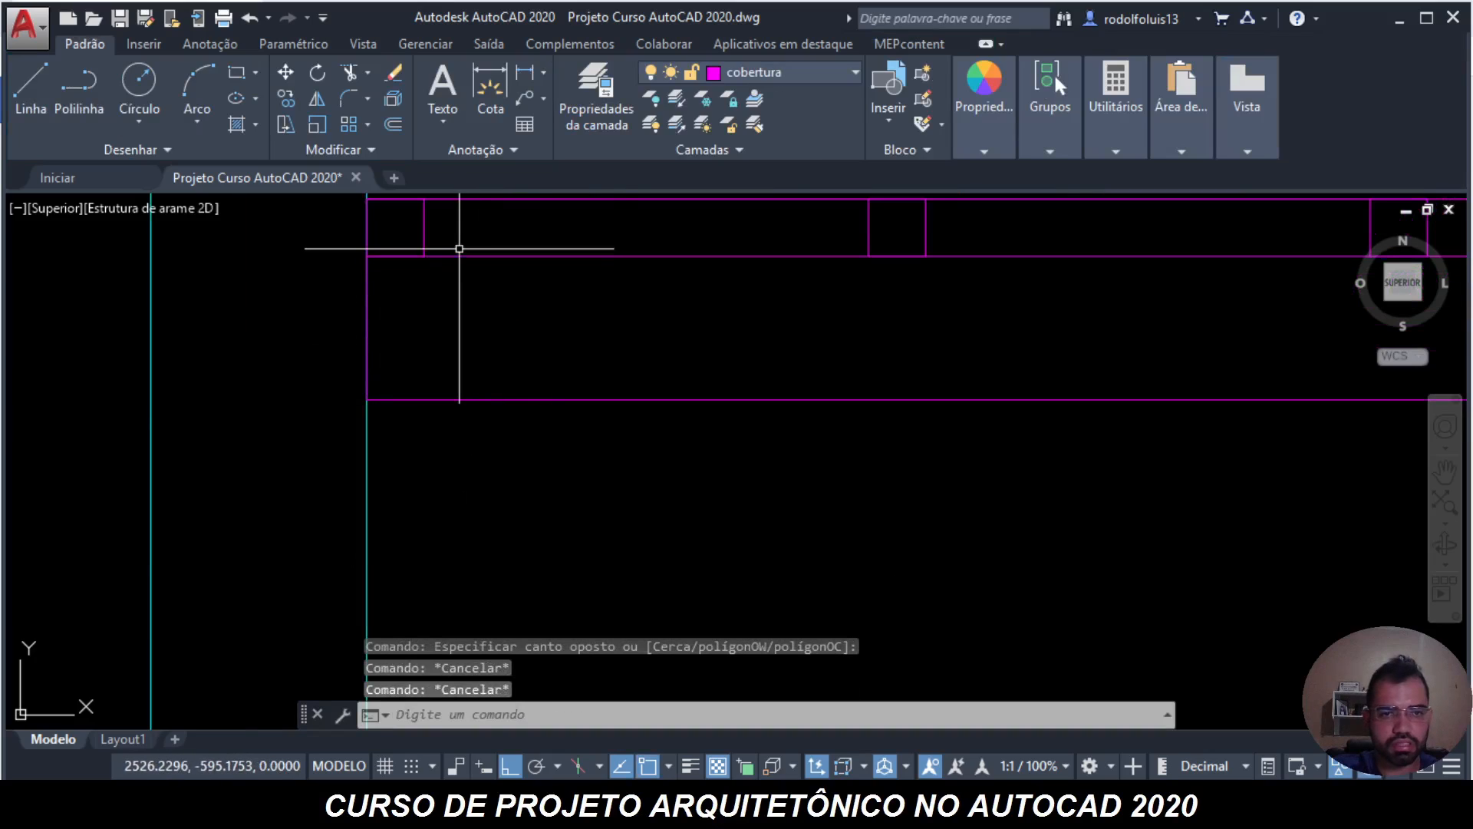
- Start an ANSI31 hatch on the long member, selecting its top, bottom and both end lines as boundary objects
type("h")
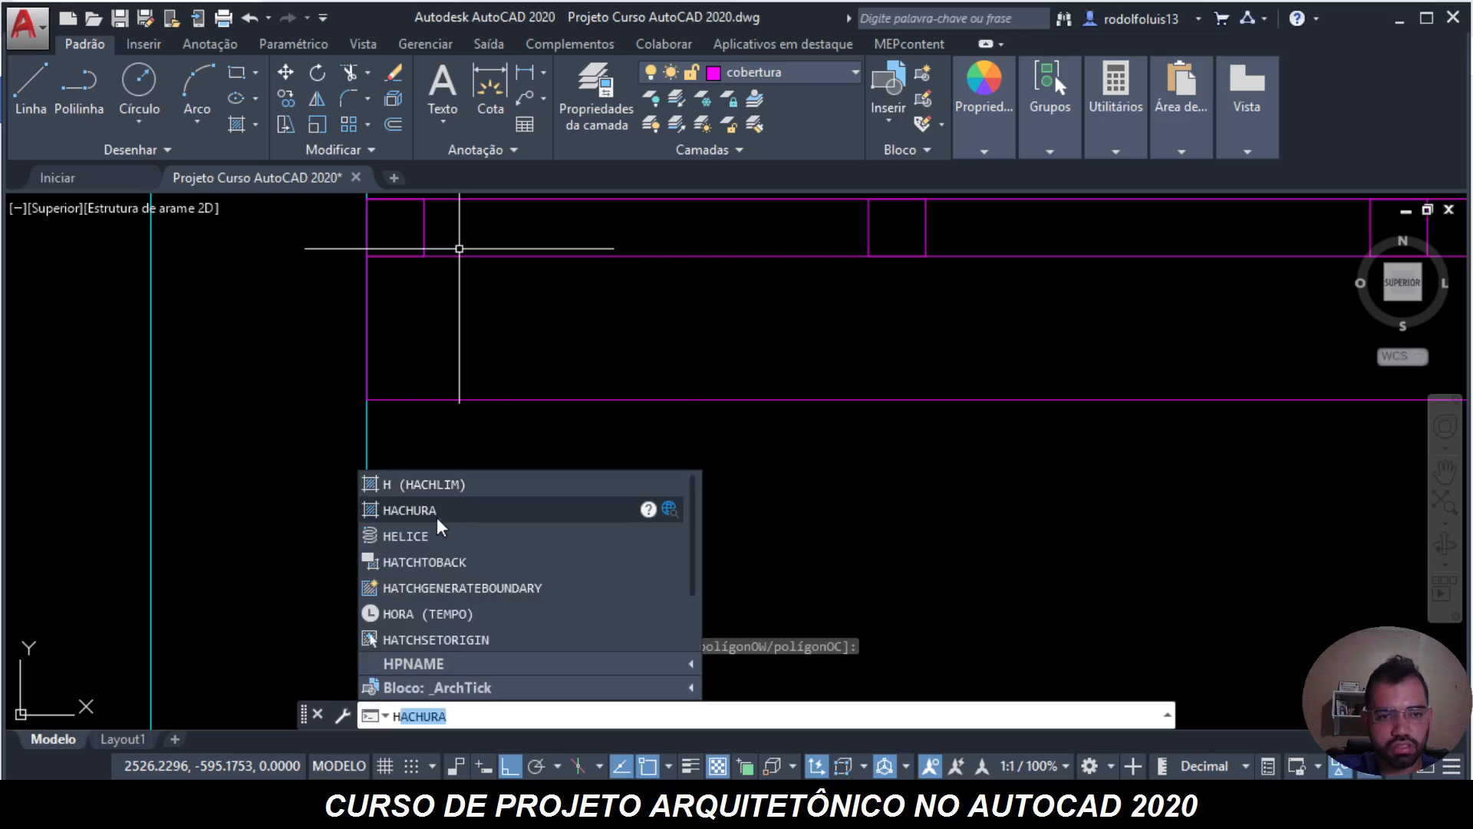
left_click(430, 510)
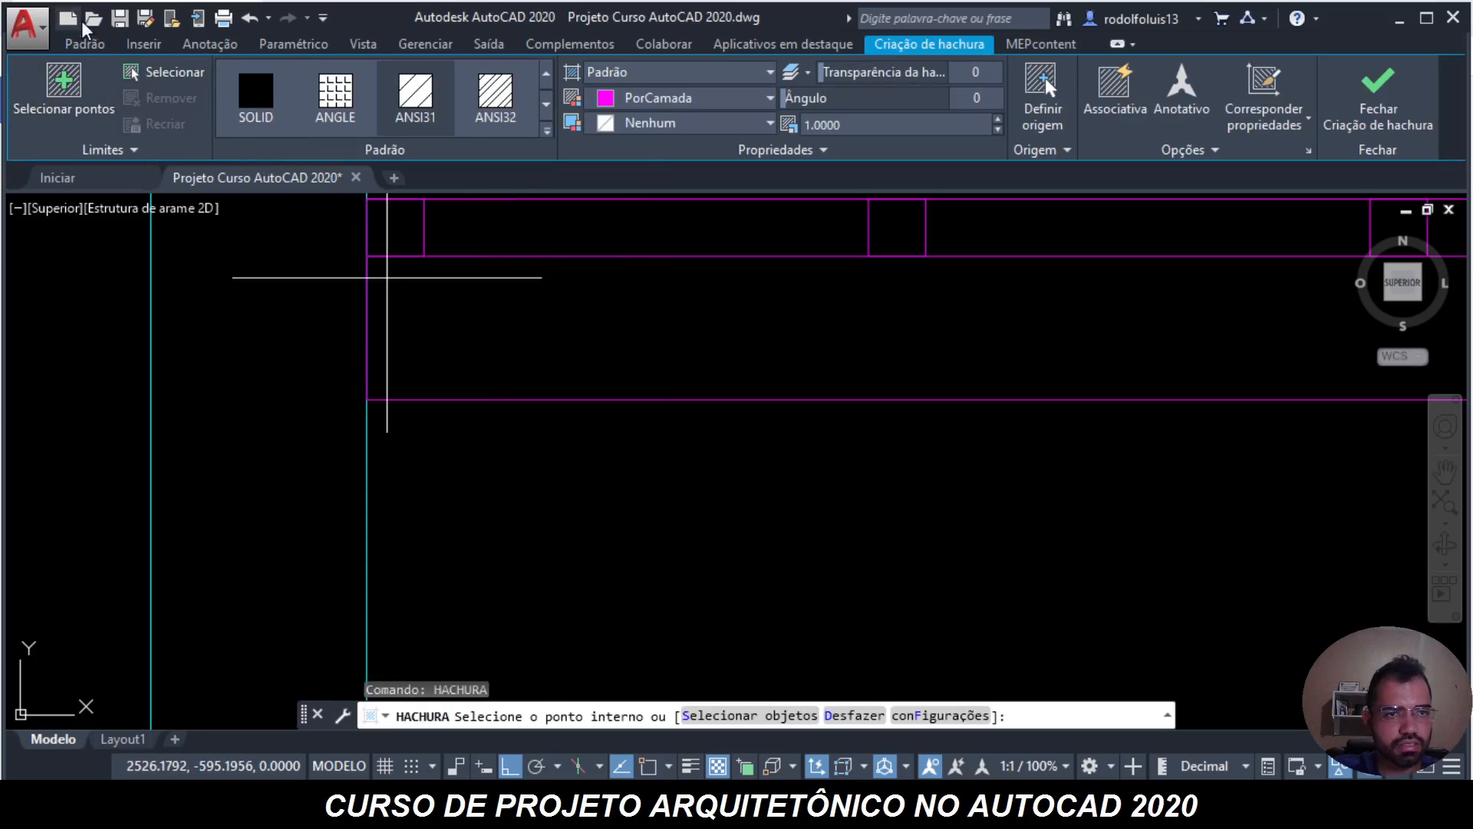
left_click(161, 72)
left_click(607, 426)
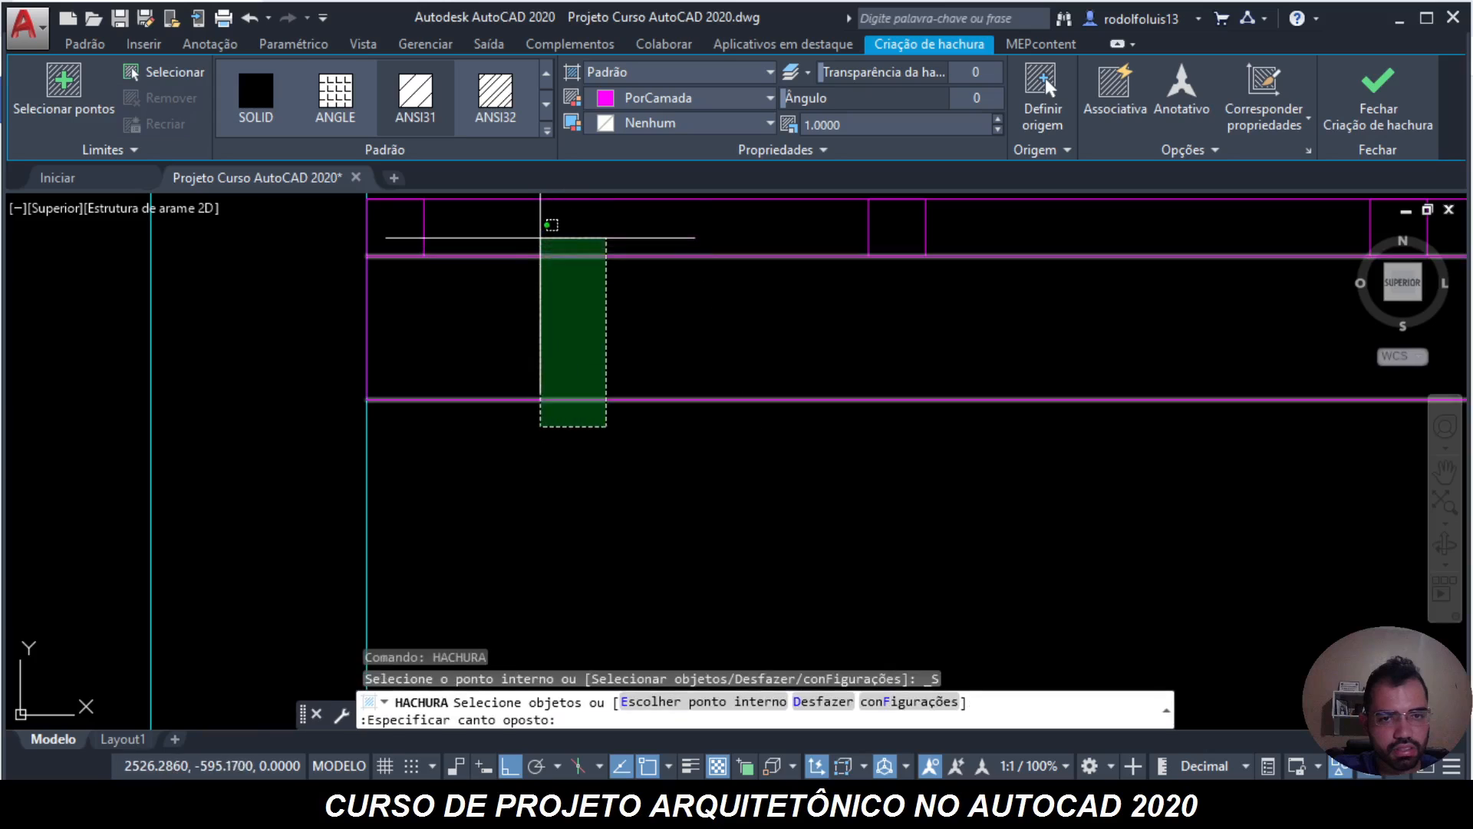
left_click(508, 274)
left_click(363, 321)
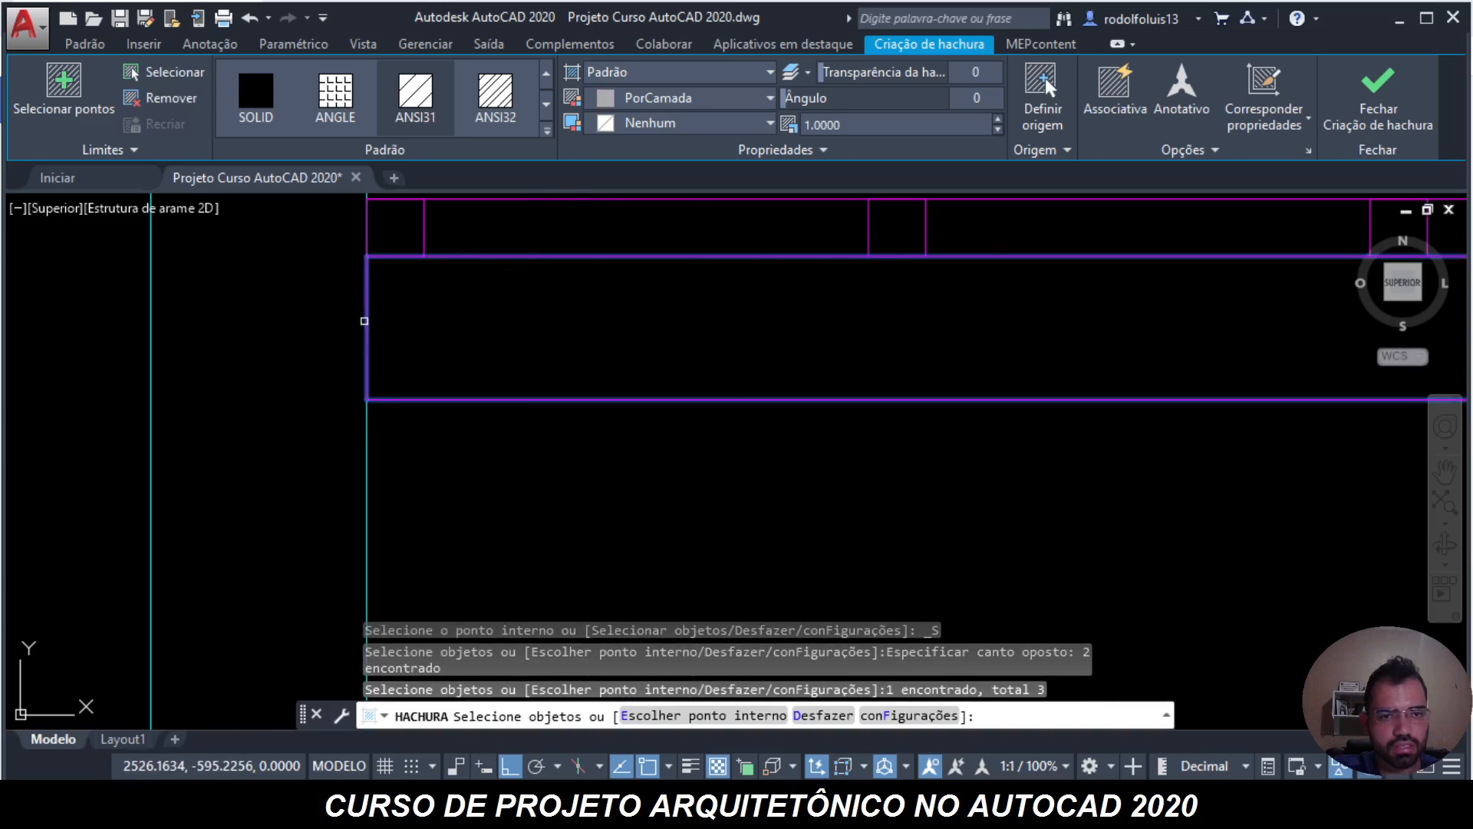
scroll(307, 319, "down", 5)
scroll(974, 317, "up", 5)
scroll(974, 317, "up", 5)
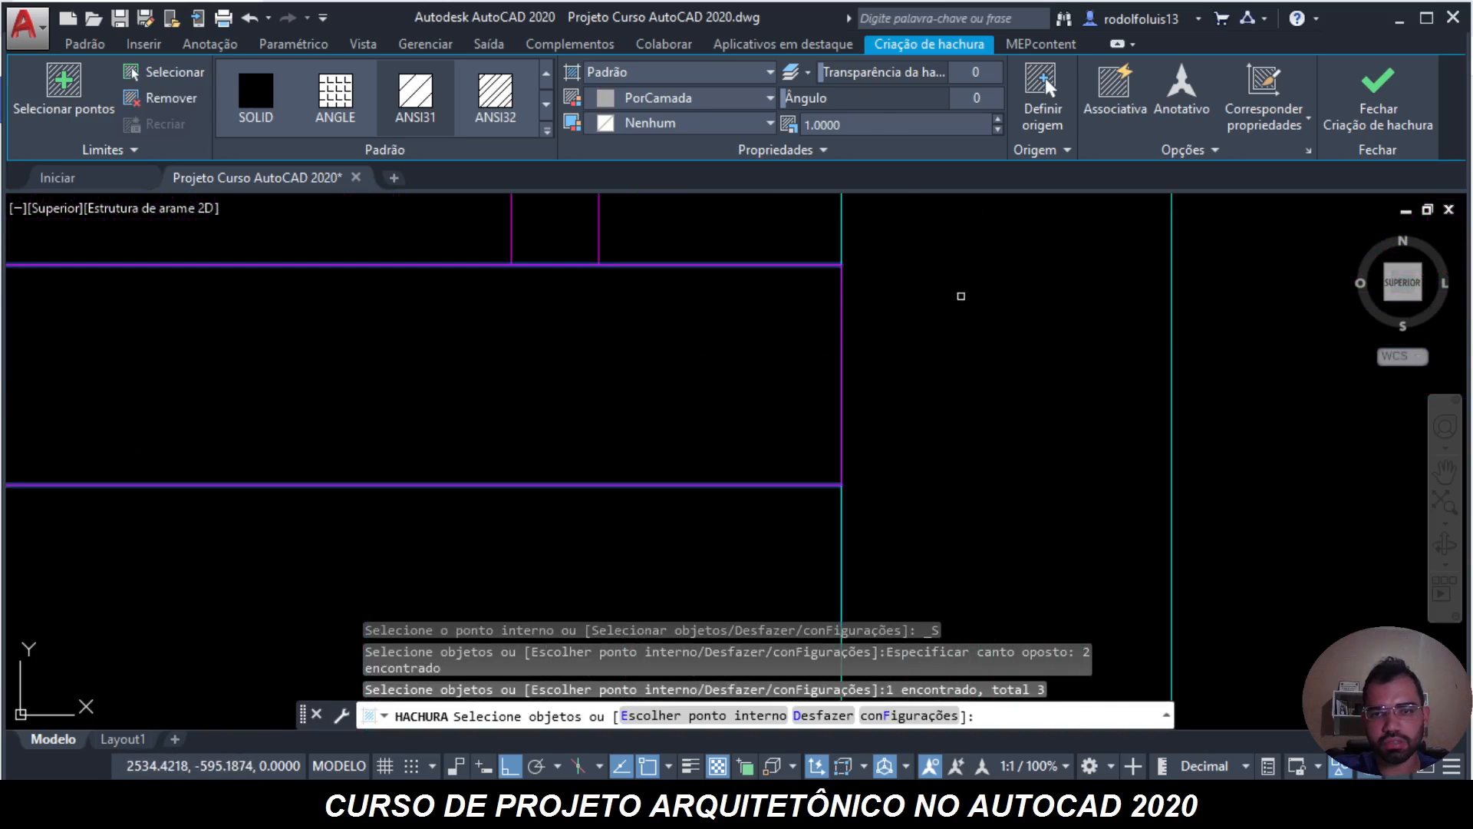
left_click(842, 346)
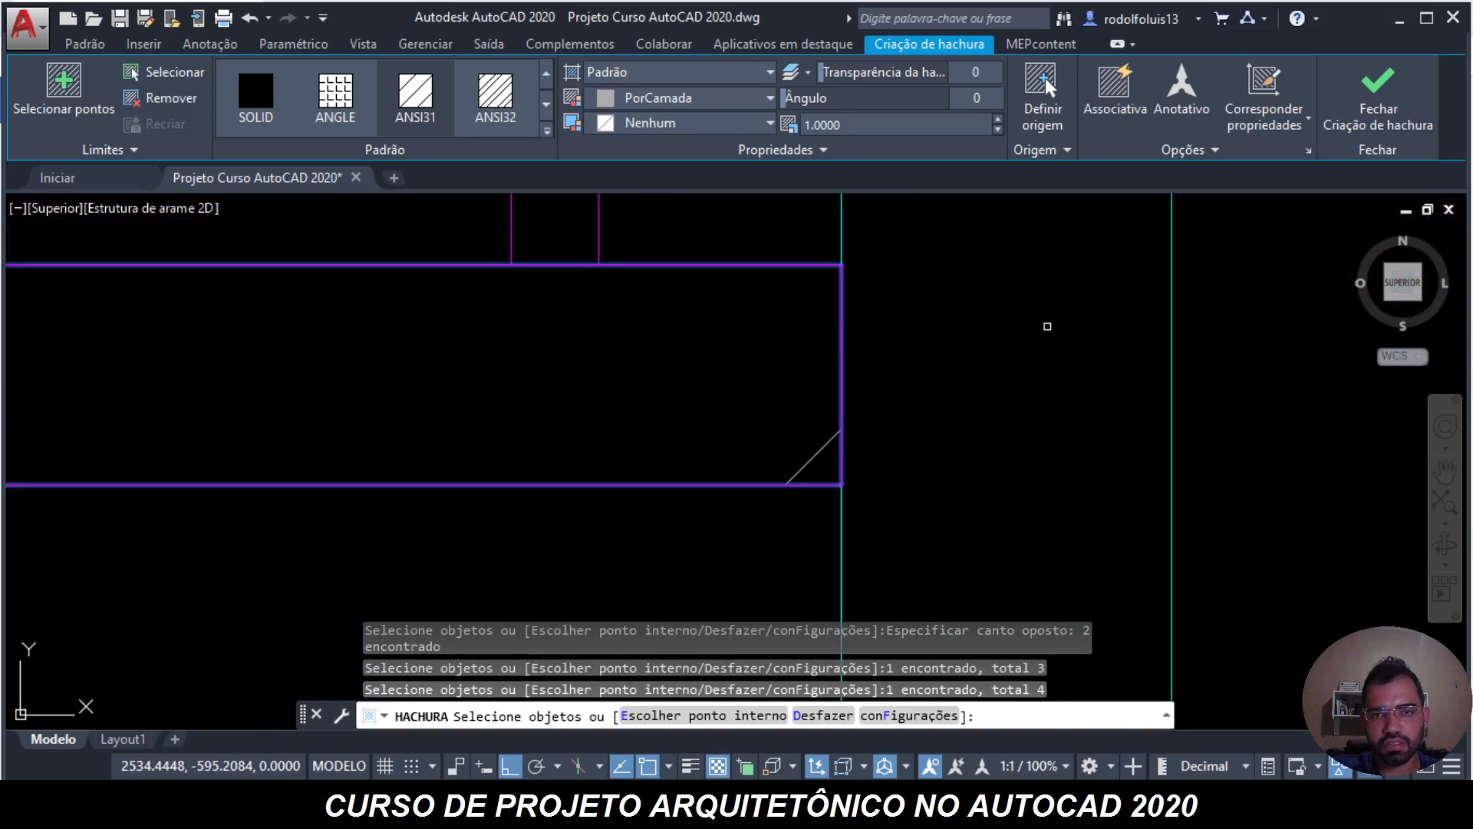
- Set the scale of the long member's hatch to 0.01
scroll(1065, 326, "down", 5)
scroll(320, 377, "down", 5)
scroll(129, 384, "up", 5)
middle_click_drag(131, 385, 575, 396)
left_click(845, 129)
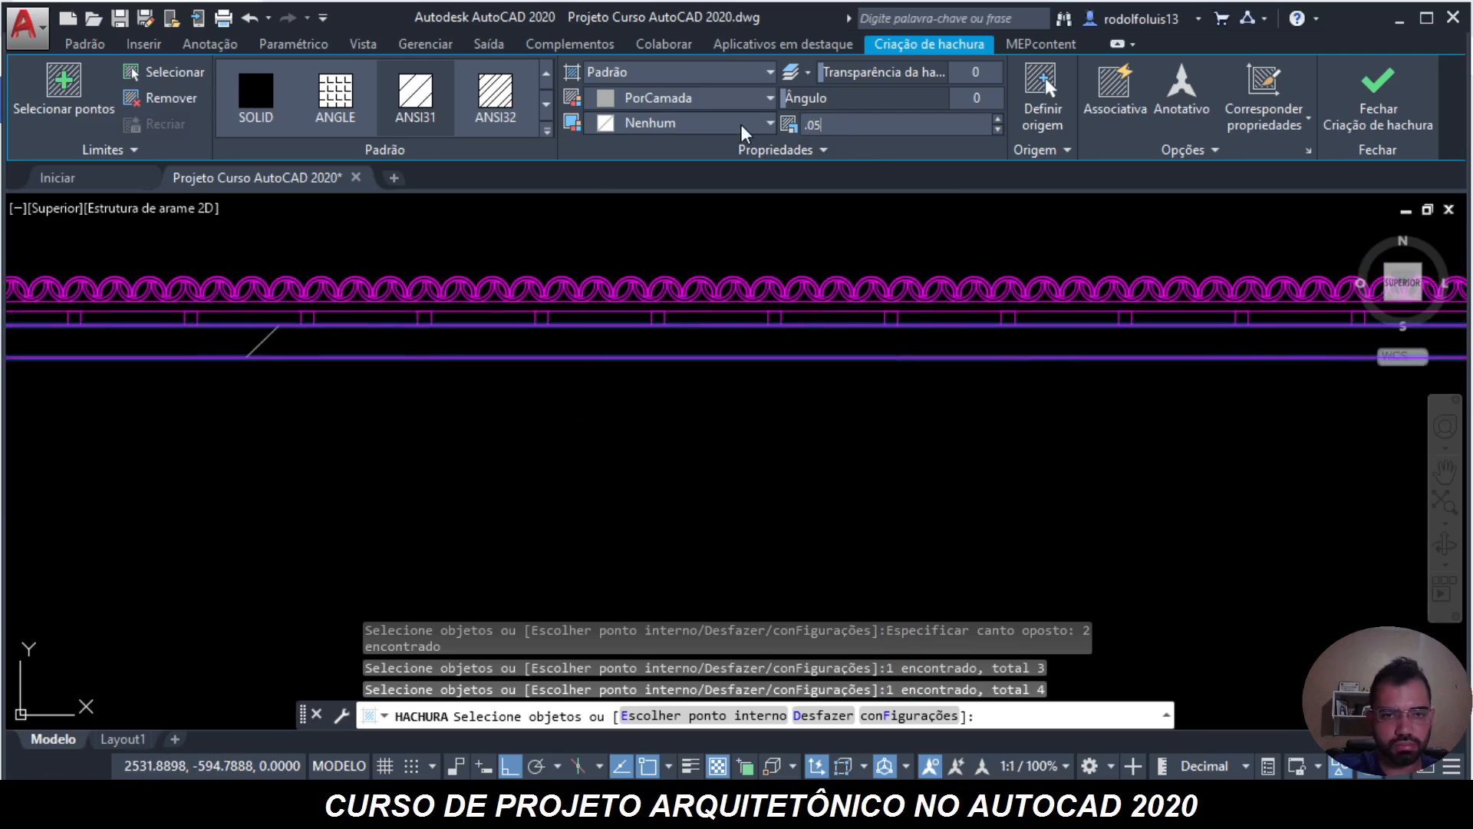
left_click(871, 125)
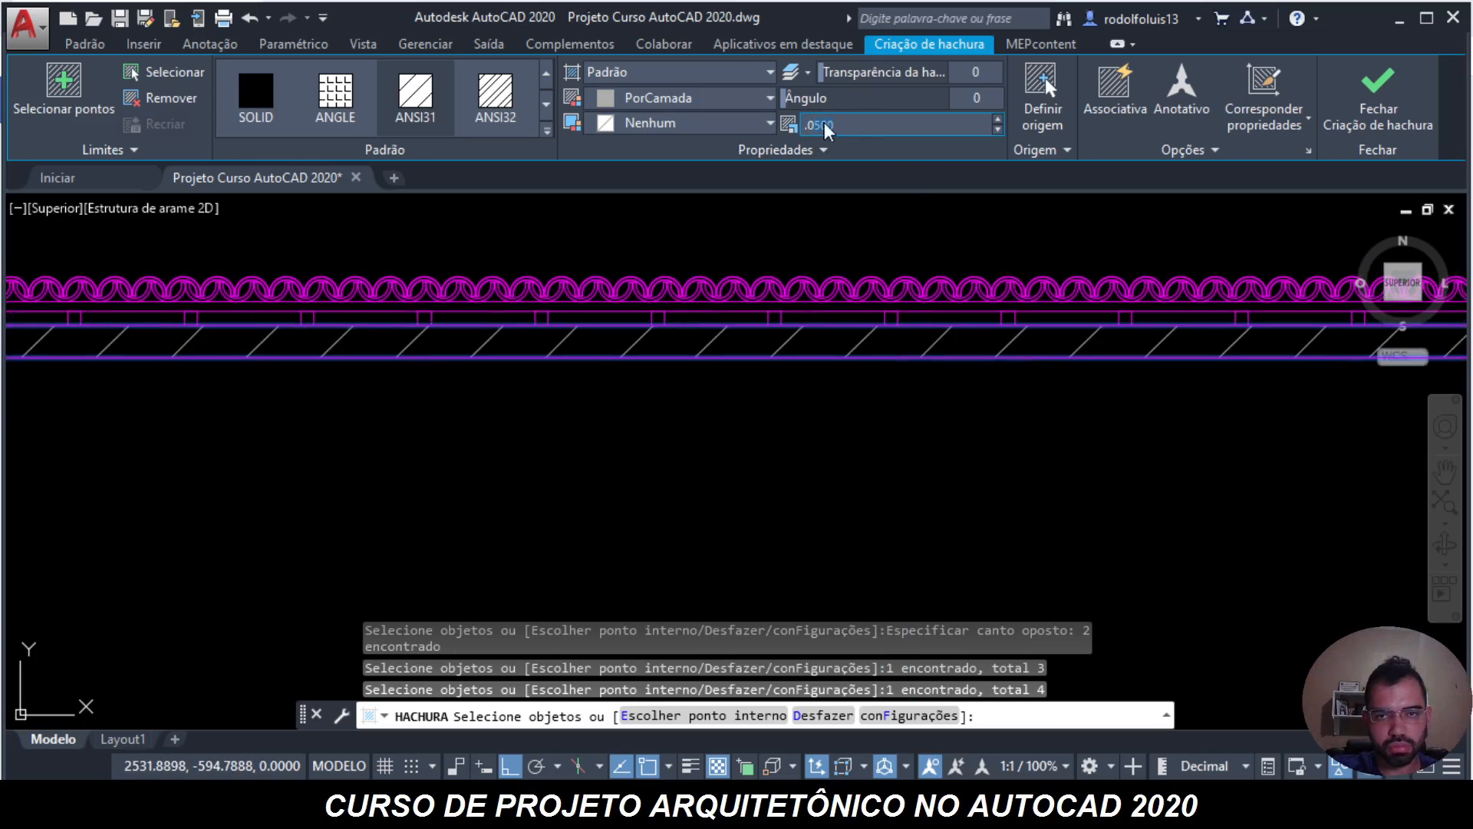
key("Return")
scroll(934, 422, "down", 3)
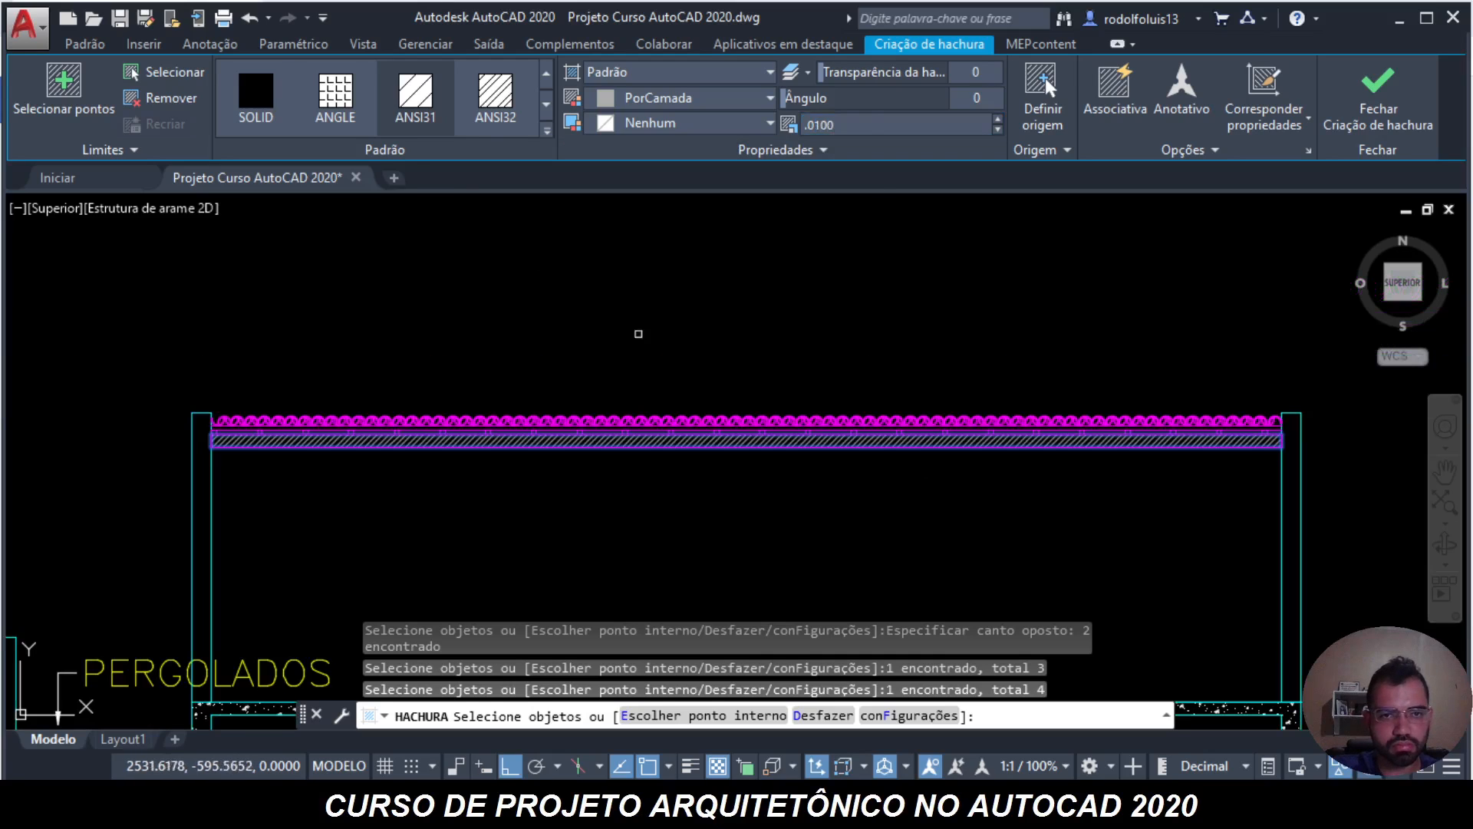
- Browse the hatch patterns, apply INSUL to the long member beneath the squares, and finish the hatch
left_click(547, 136)
scroll(491, 230, "down", 2)
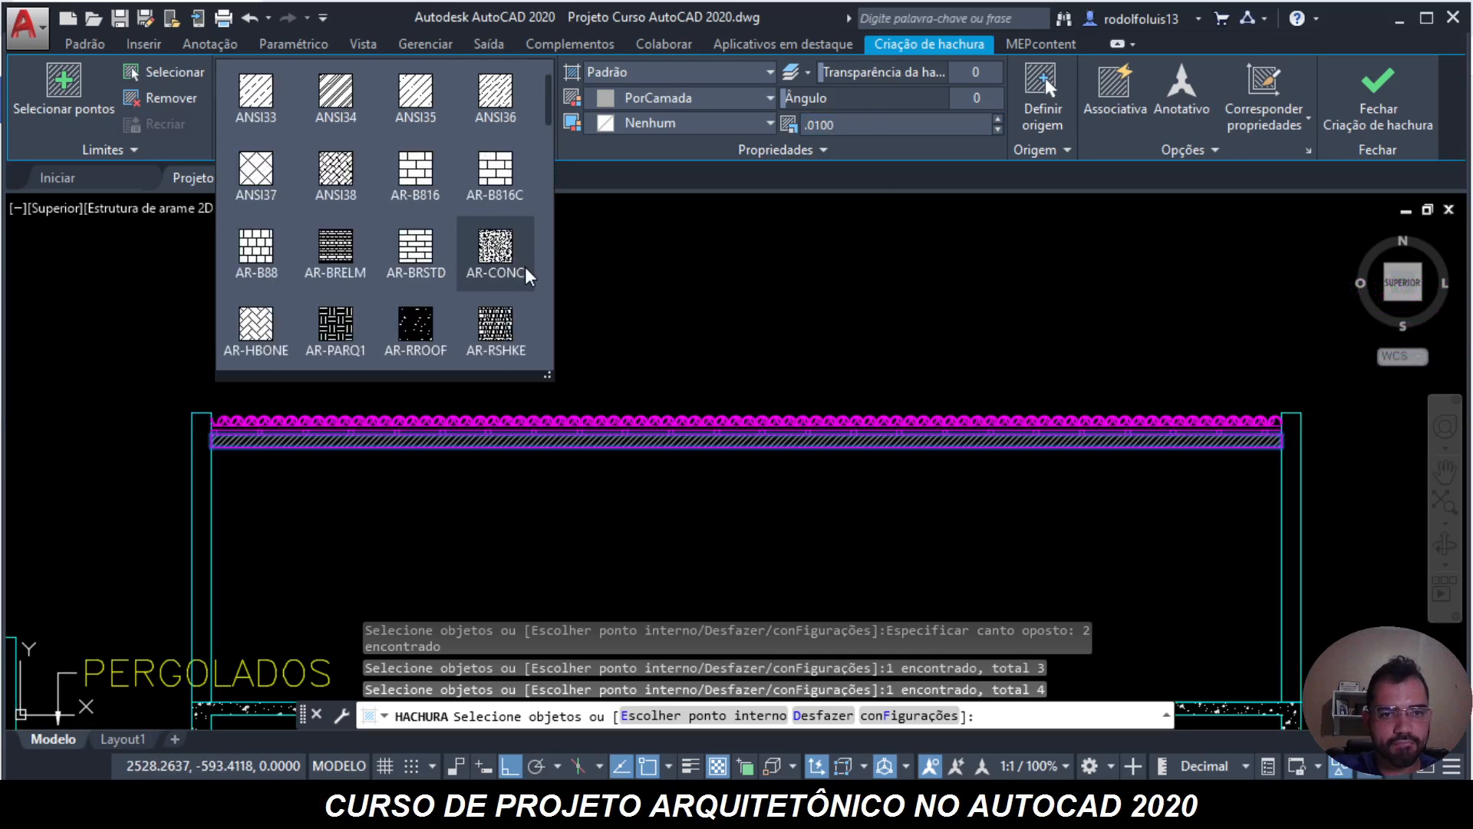
left_click(525, 265)
left_click(506, 169)
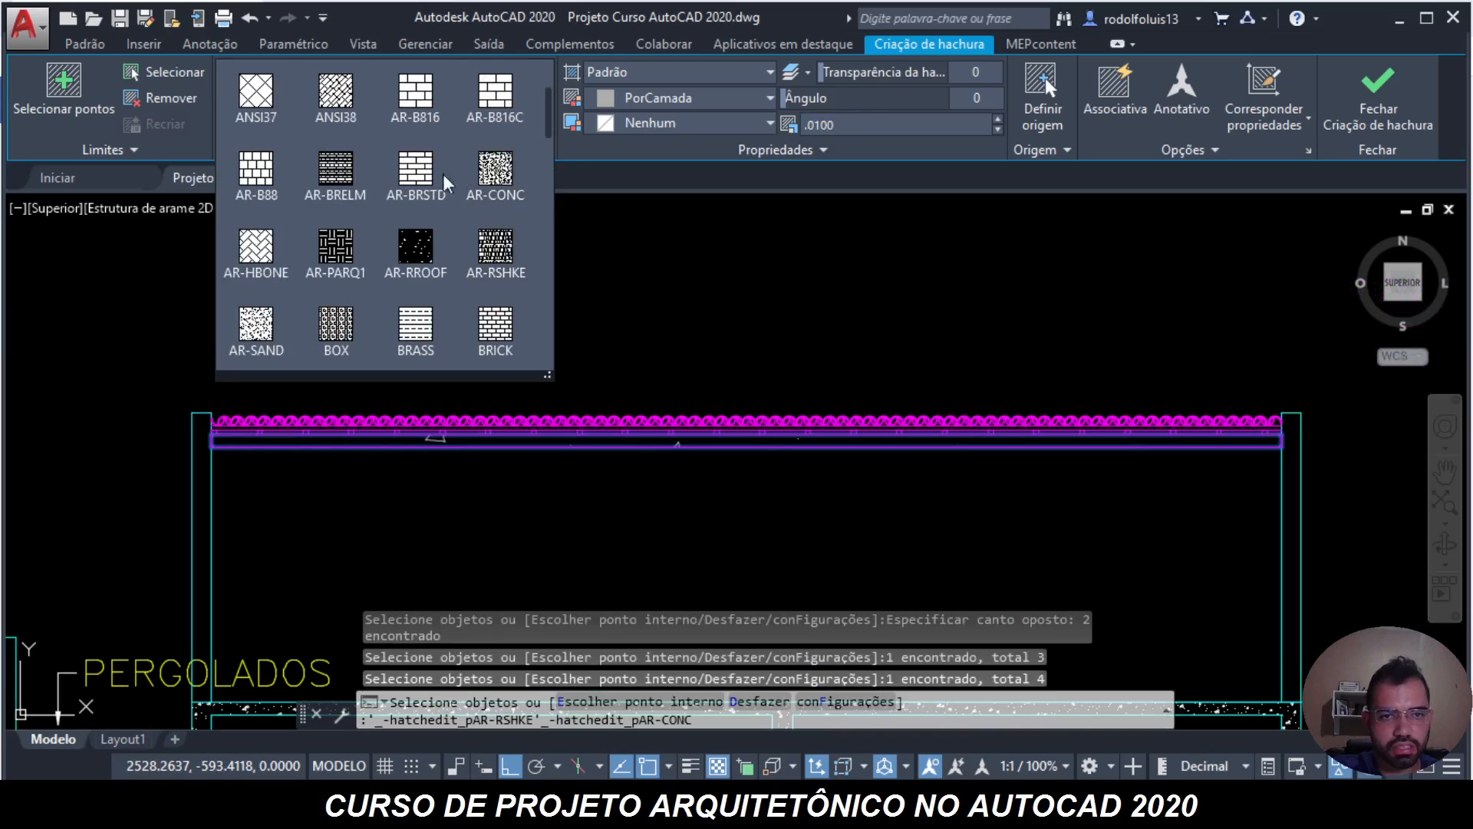
left_click(361, 253)
scroll(390, 287, "down", 2)
left_click(394, 299)
scroll(395, 299, "down", 2)
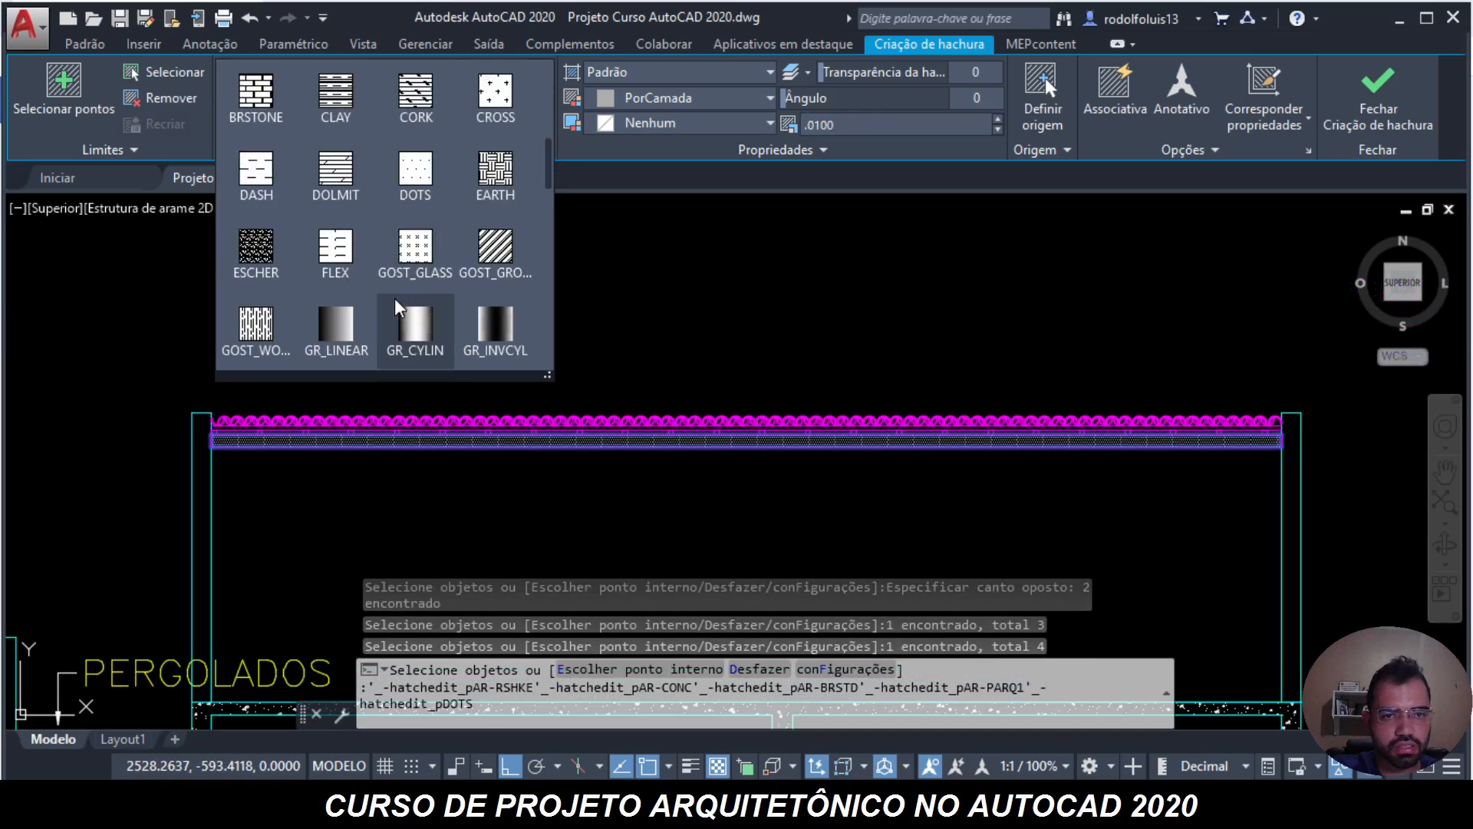
left_click(395, 299)
left_click(411, 249)
left_click(519, 244)
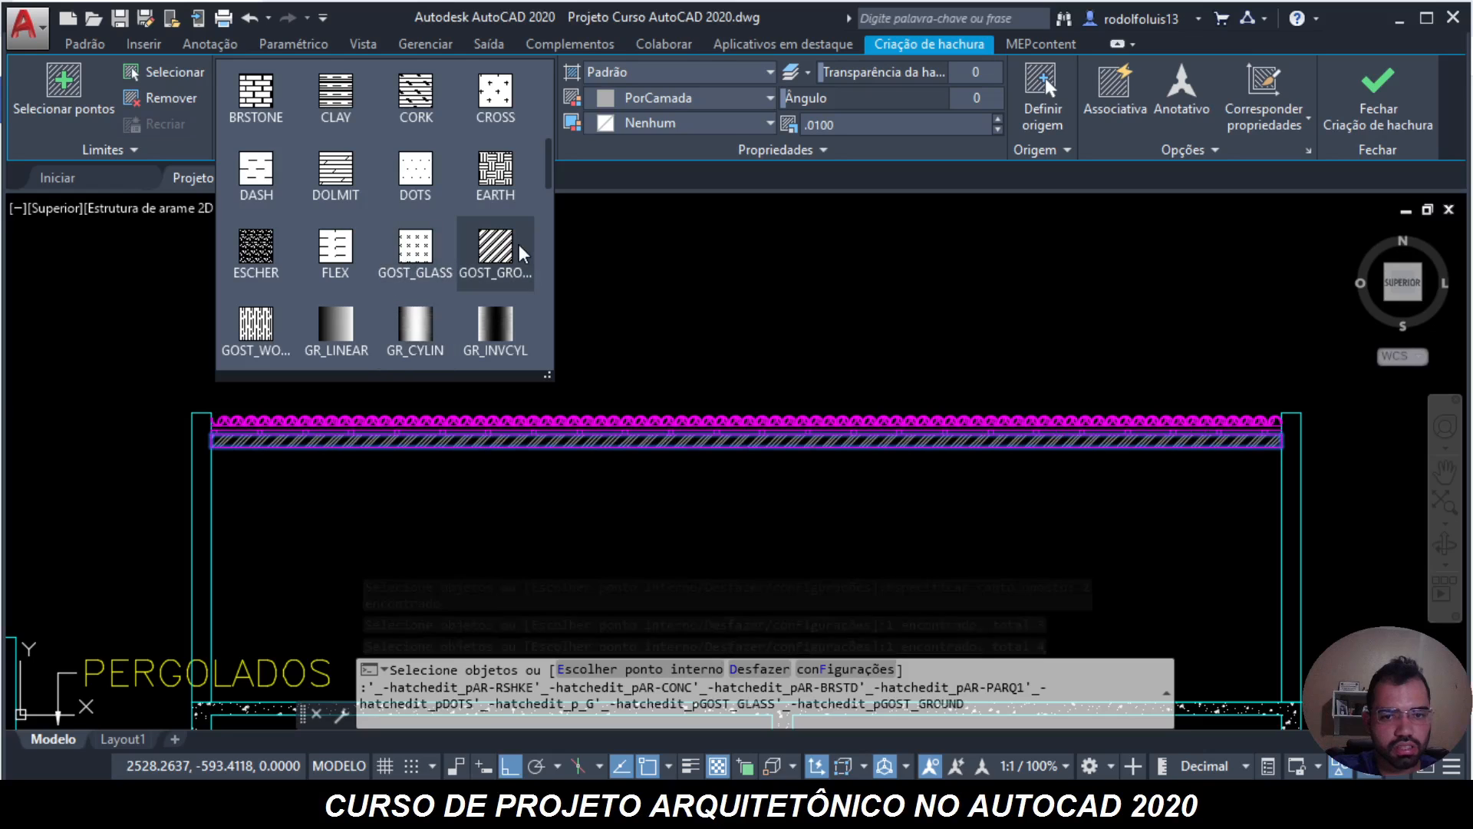
scroll(436, 256, "down", 1)
scroll(437, 258, "down", 1)
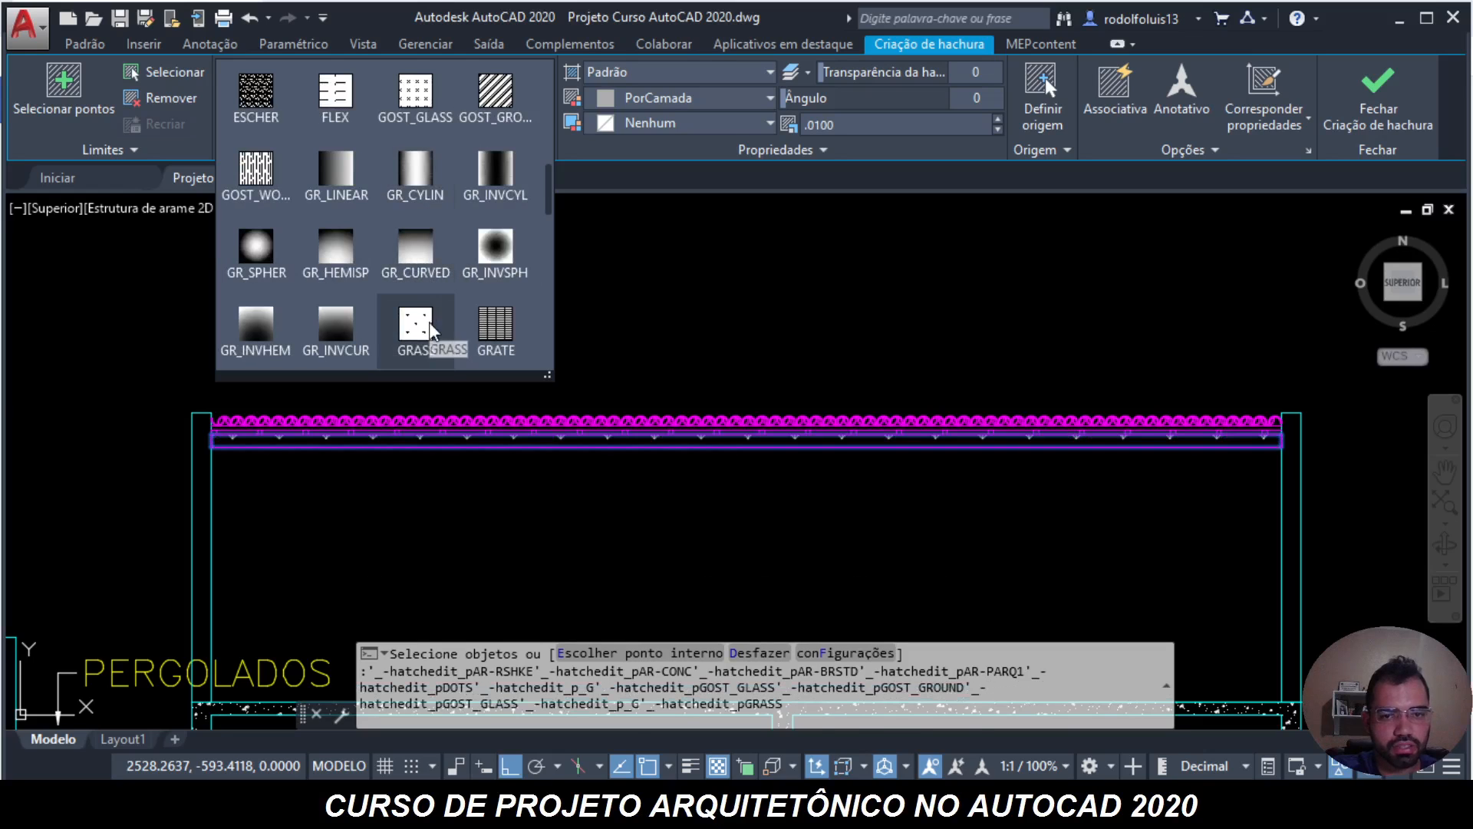
scroll(422, 319, "down", 2)
scroll(415, 327, "down", 1)
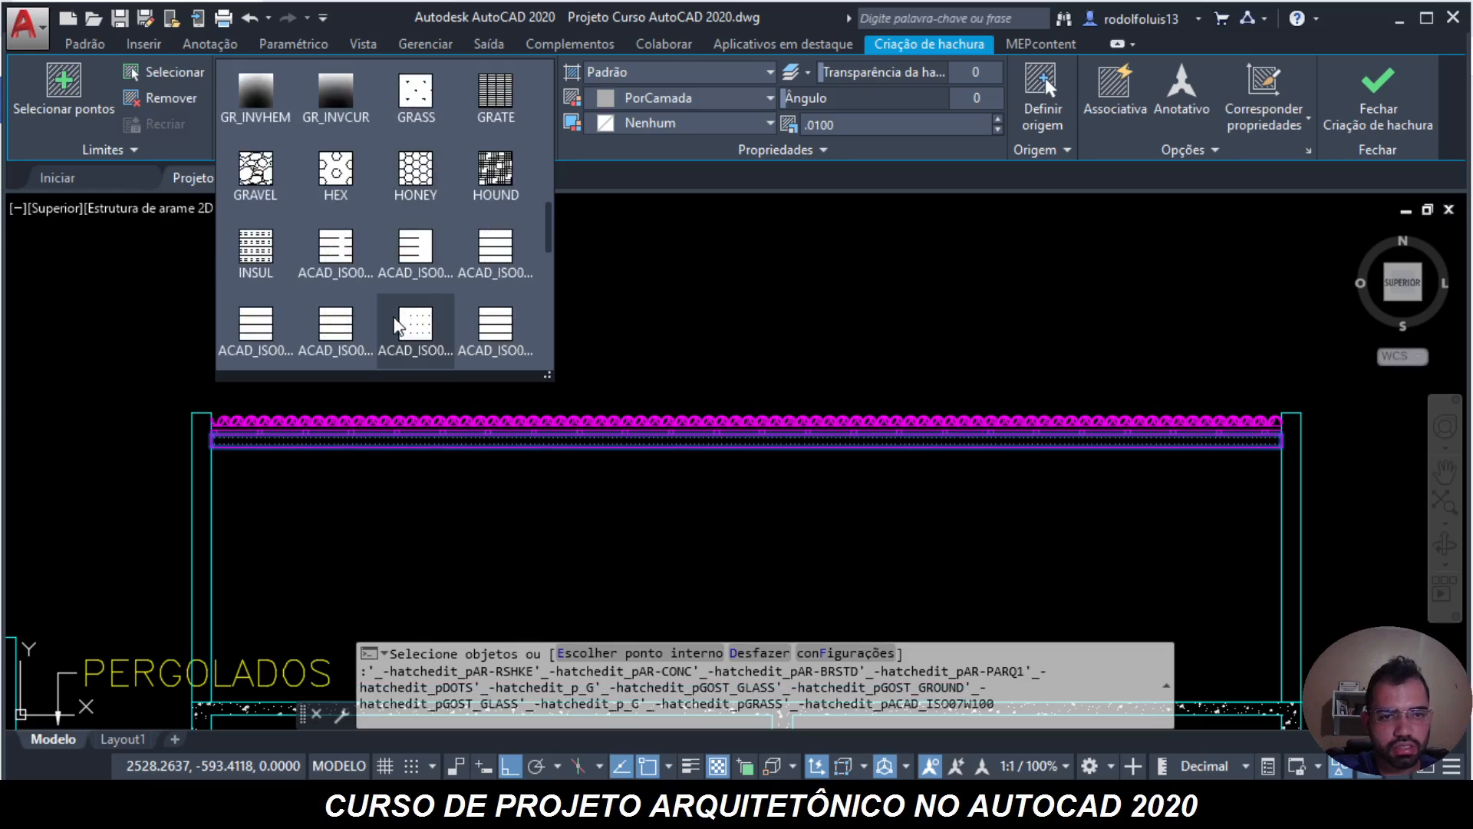
scroll(395, 326, "down", 6)
scroll(392, 327, "up", 2)
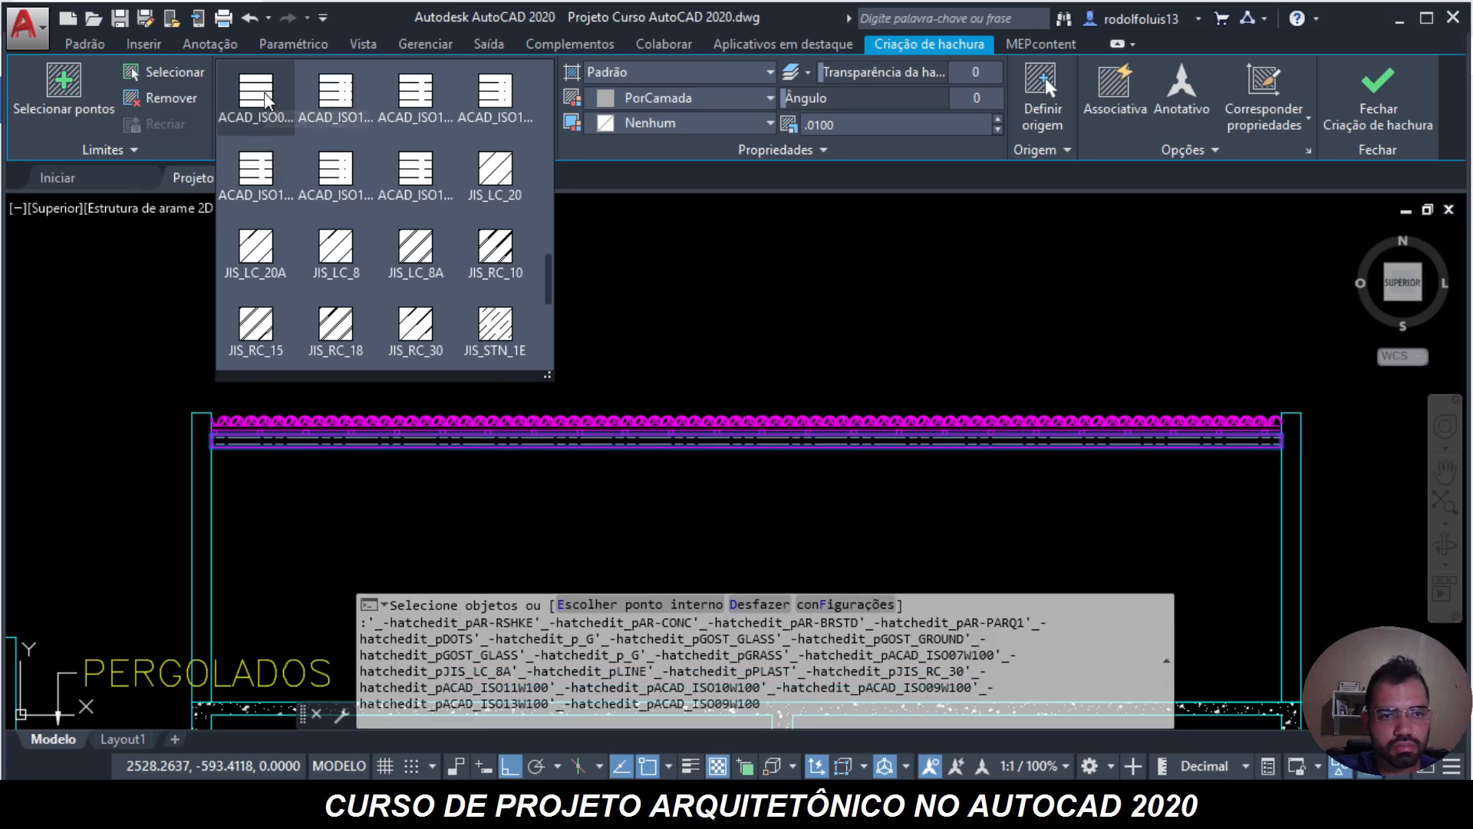
scroll(277, 169, "up", 1)
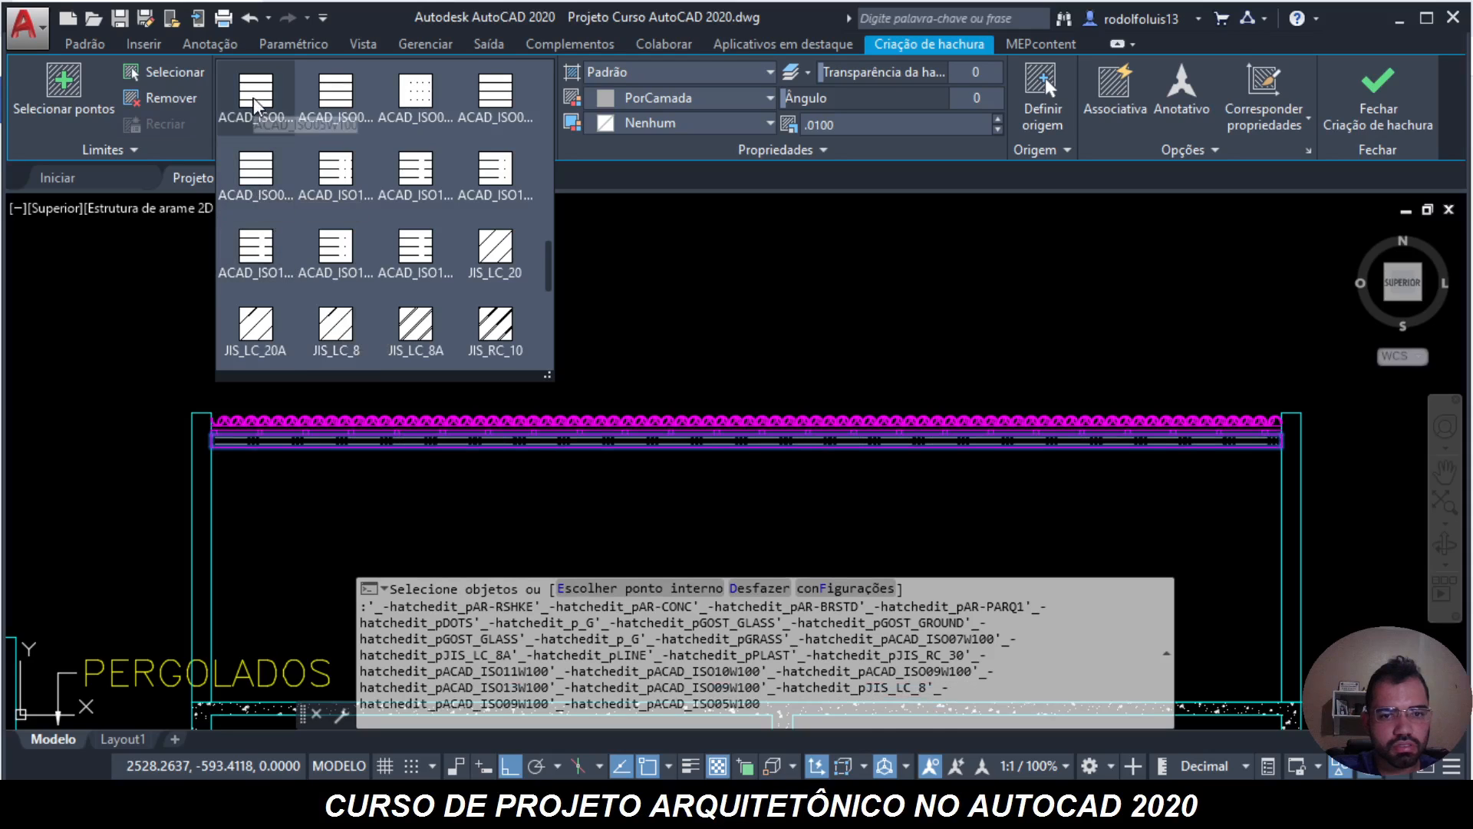
scroll(299, 149, "up", 1)
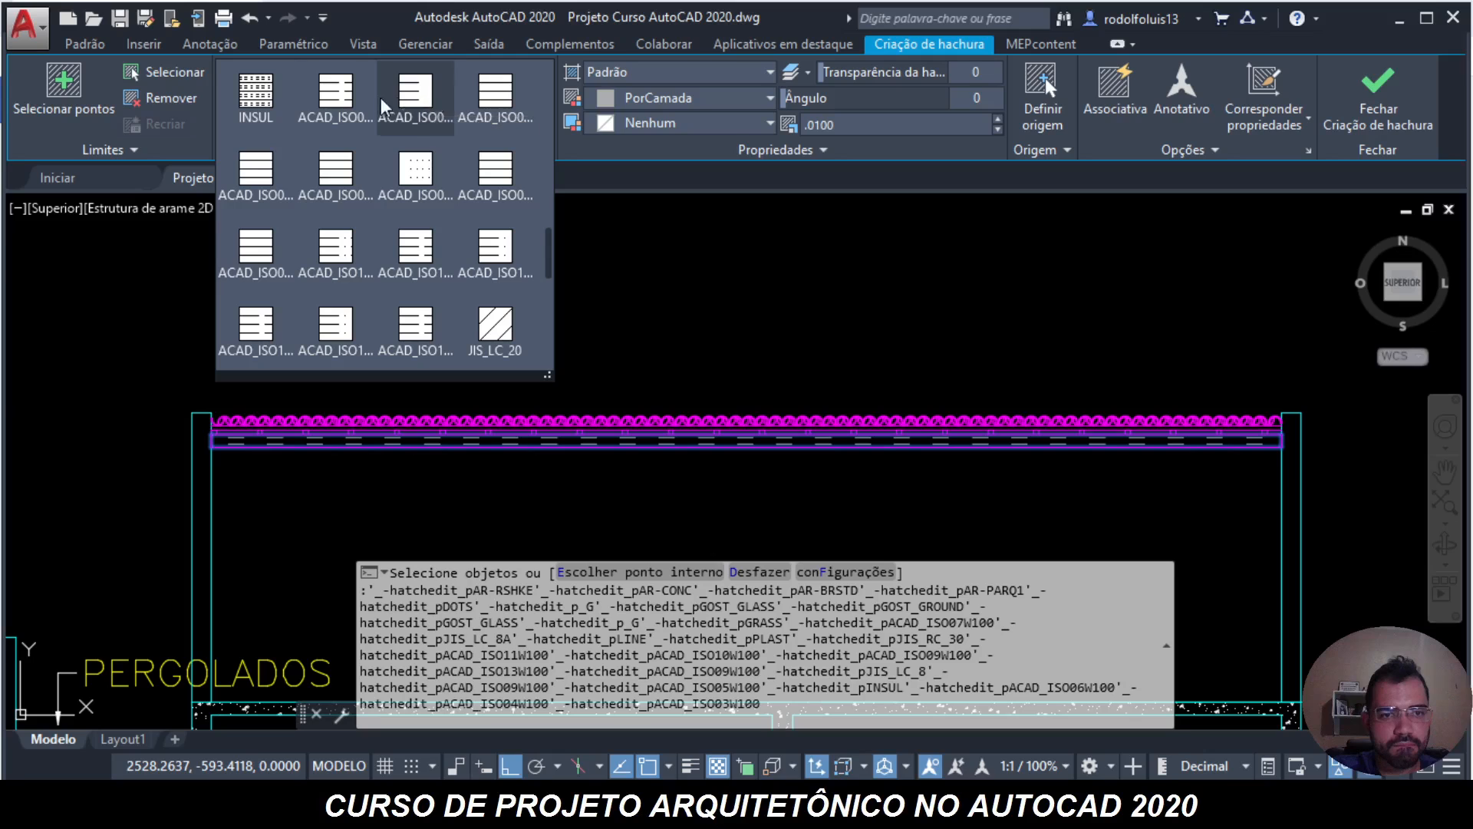
left_click(279, 100)
scroll(230, 435, "up", 10)
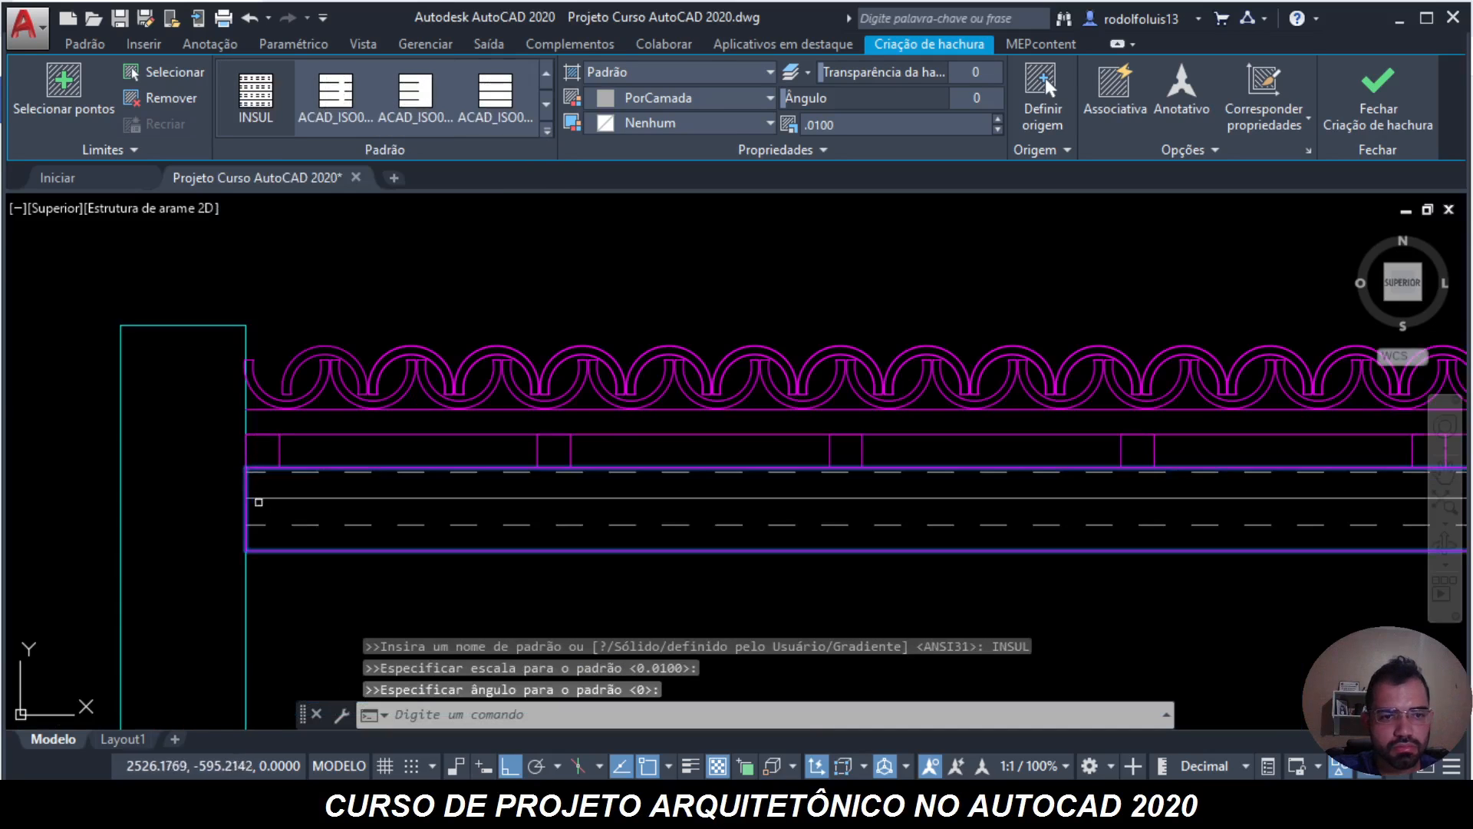
scroll(230, 351, "down", 6)
key("Escape")
key("Escape")
scroll(273, 391, "up", 4)
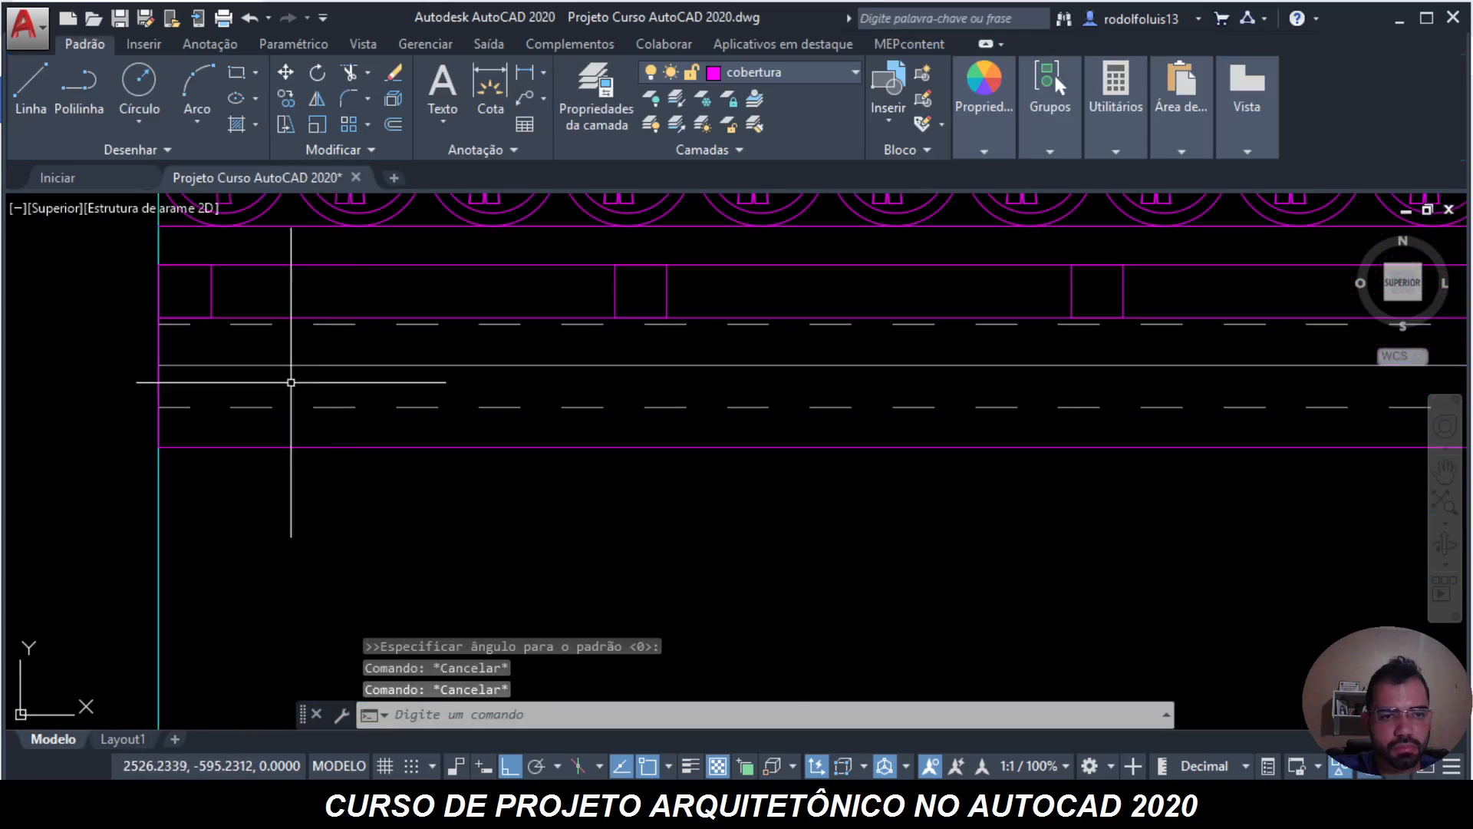
key("Escape")
left_click(353, 390)
left_click(285, 338)
key("Escape")
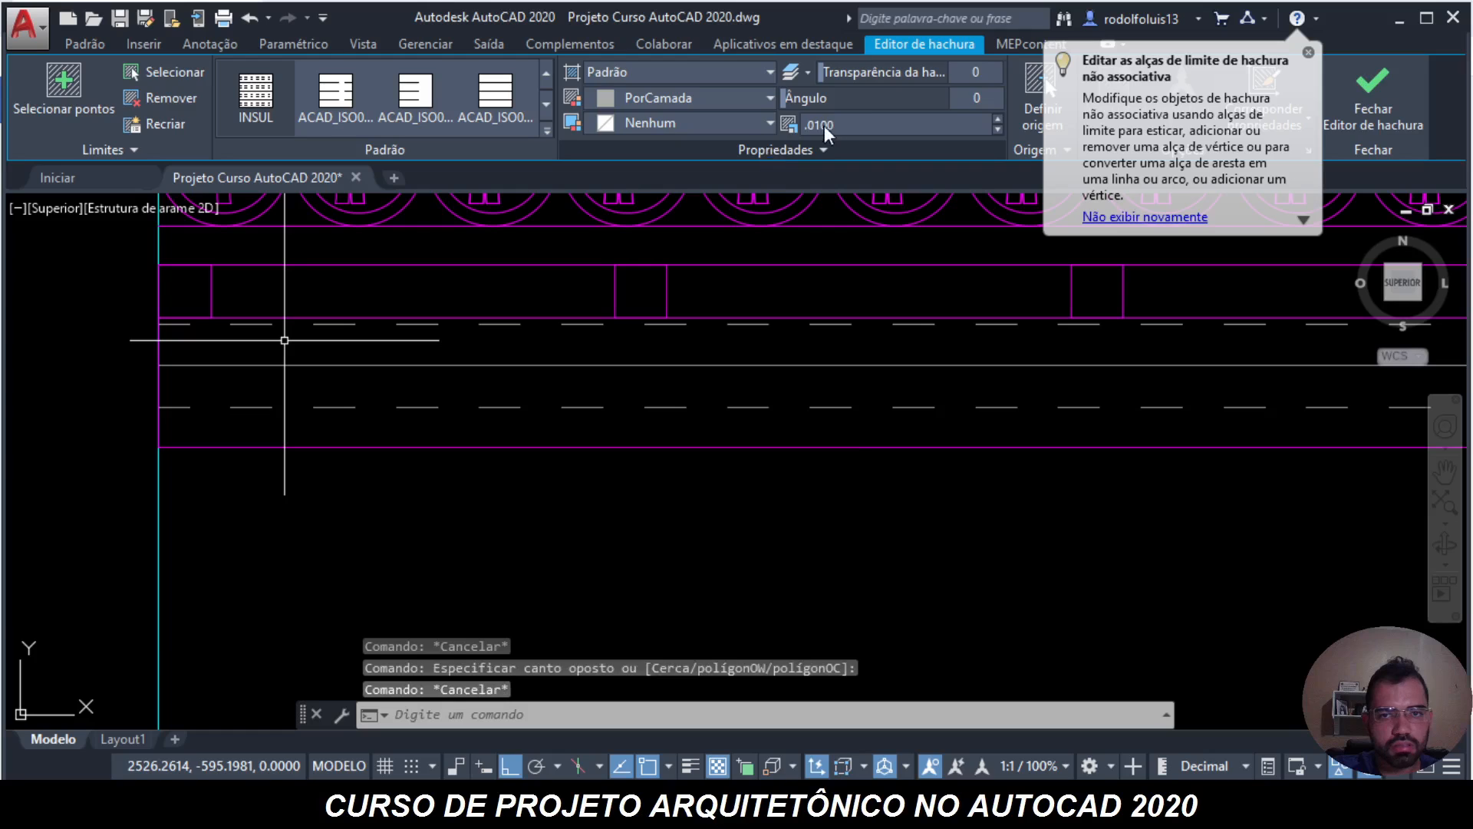
key("Escape")
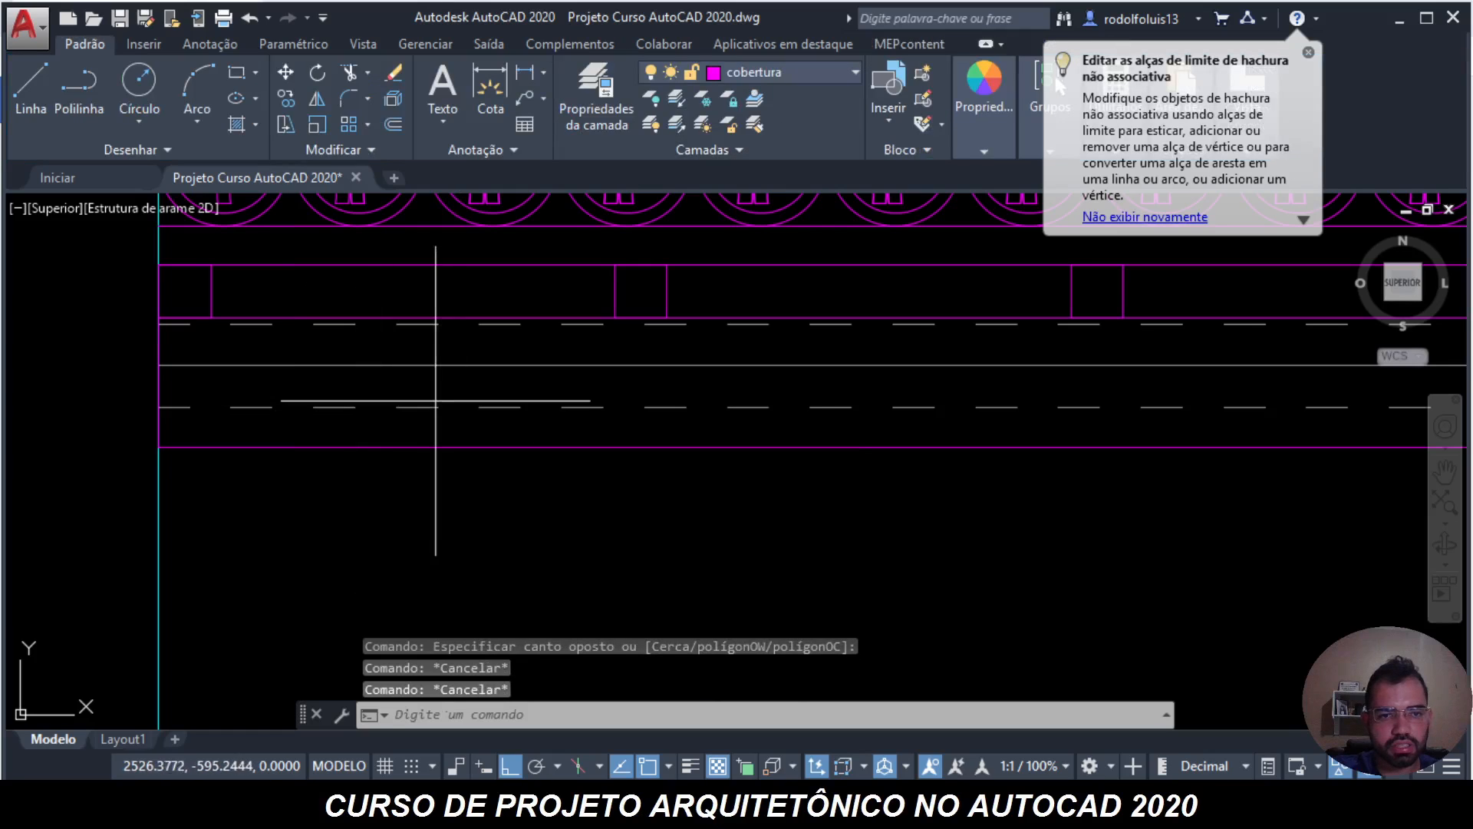
left_click(435, 401)
left_click(359, 330)
key("Escape")
scroll(188, 364, "down", 1)
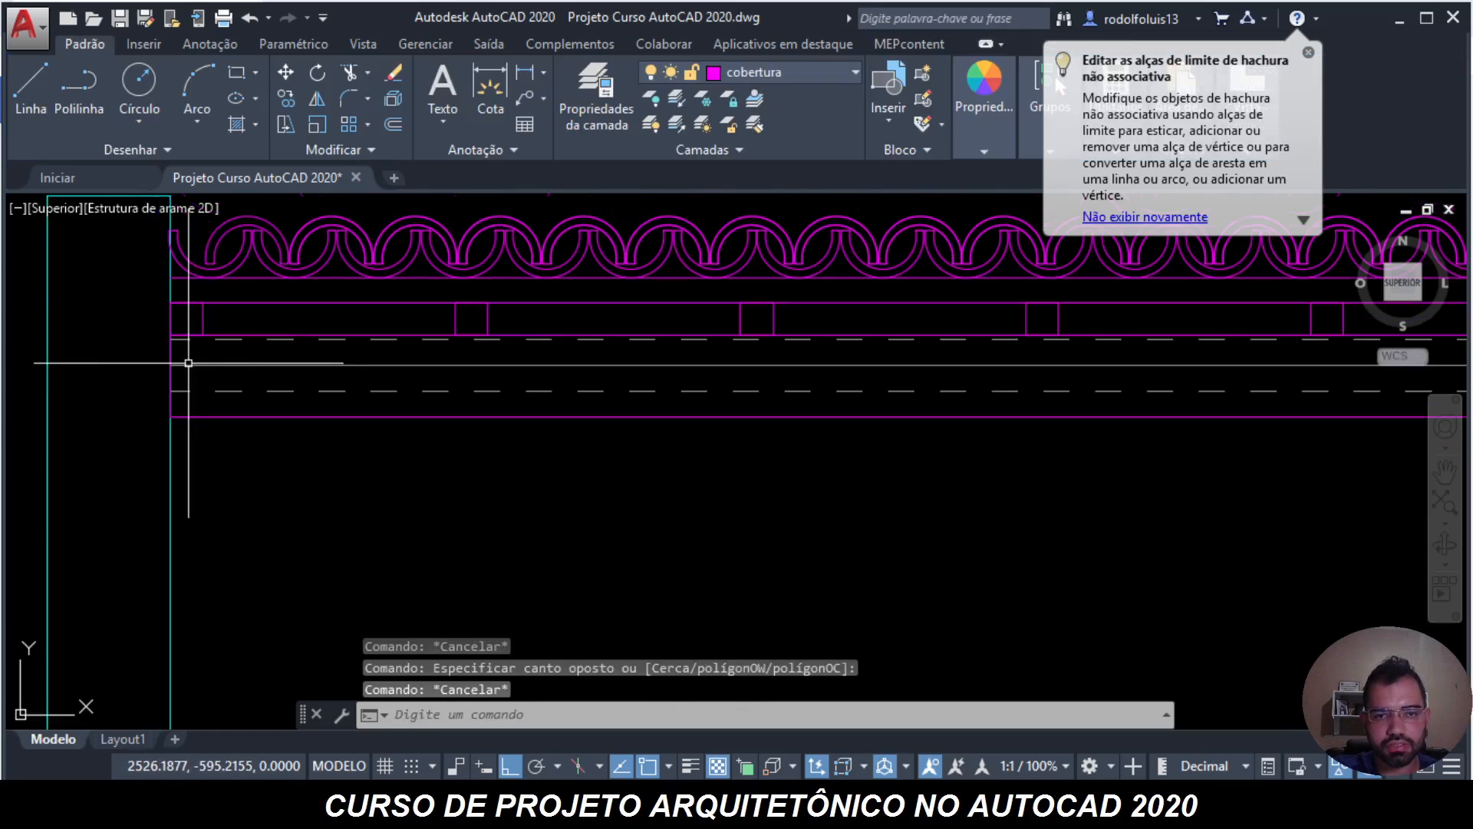
key("Escape")
left_click(406, 365)
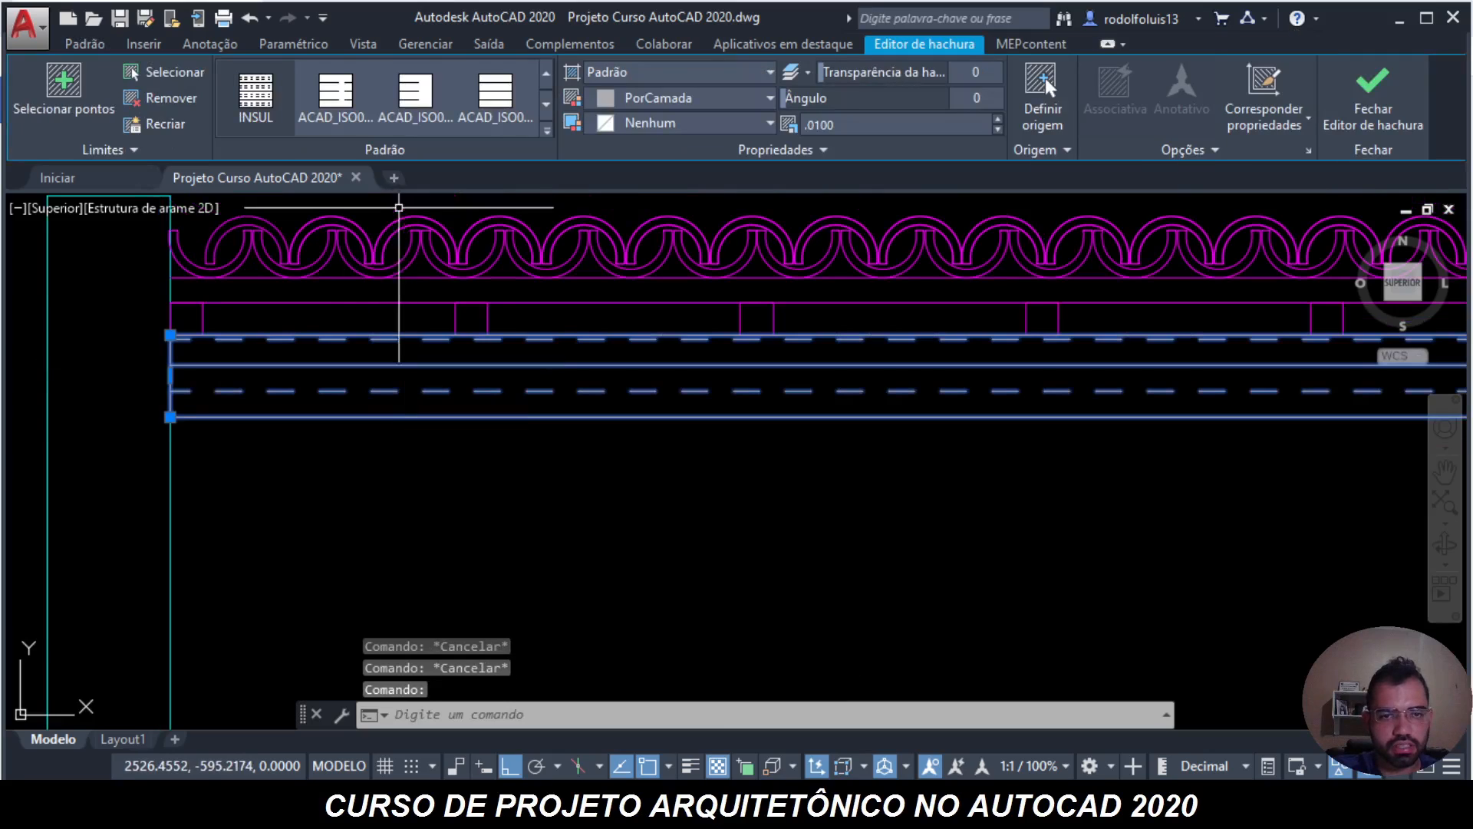
key("Escape")
- Start an INSUL hatch and select the first six small squares from the left wall as boundary objects
type("h")
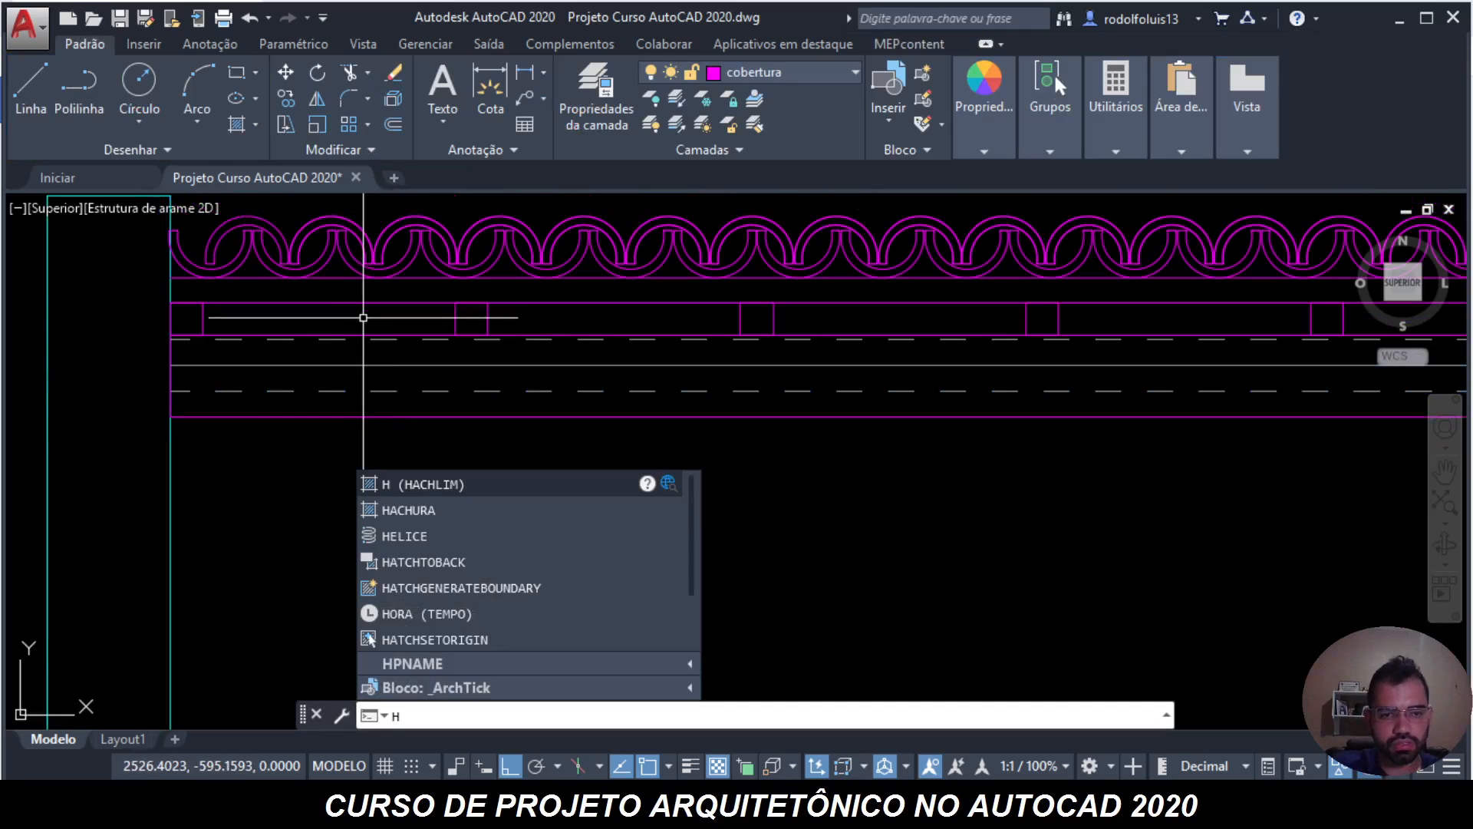
left_click(403, 508)
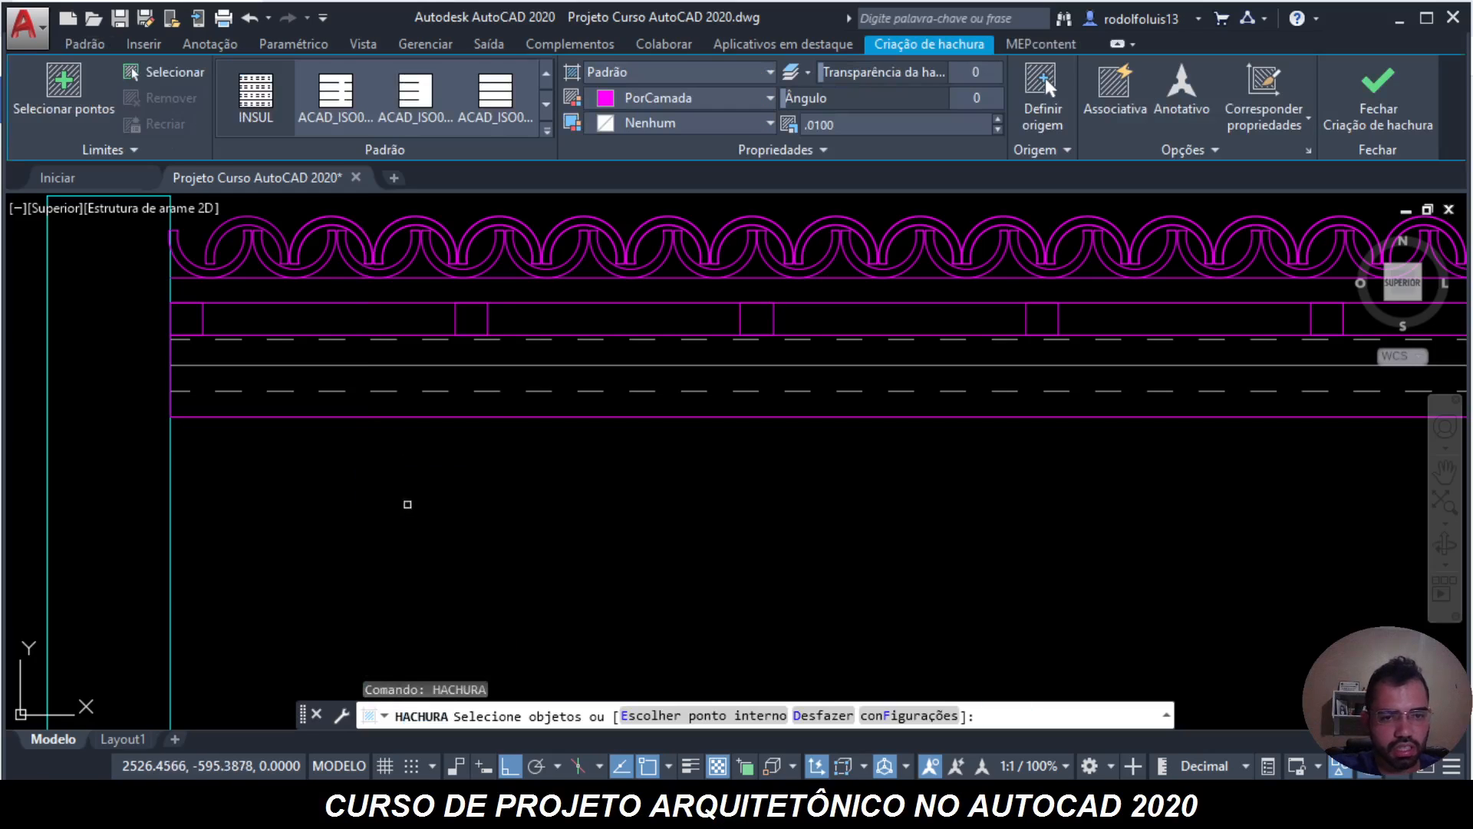
left_click(203, 317)
left_click(514, 317)
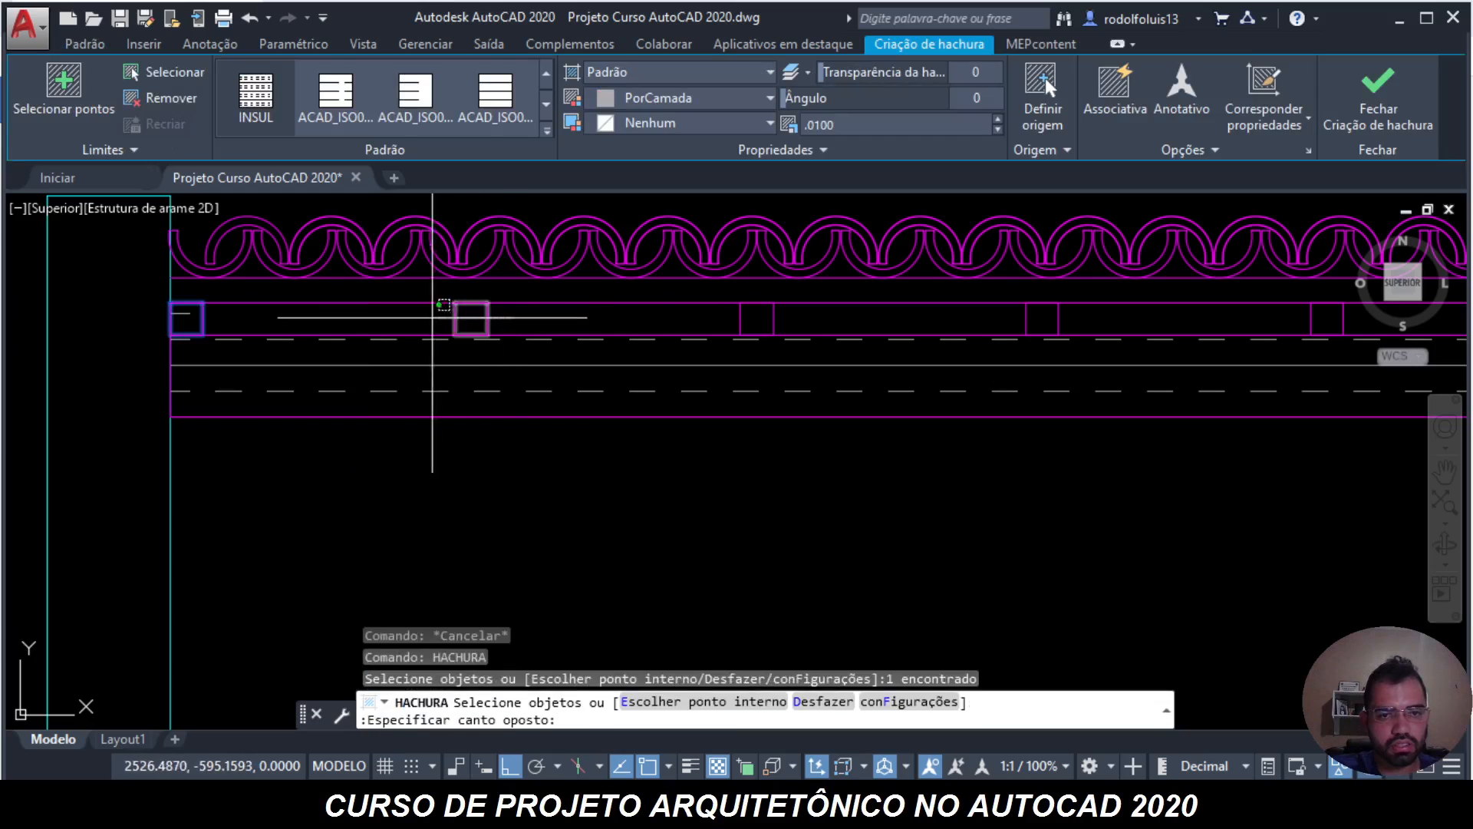
left_click(449, 326)
left_click(825, 317)
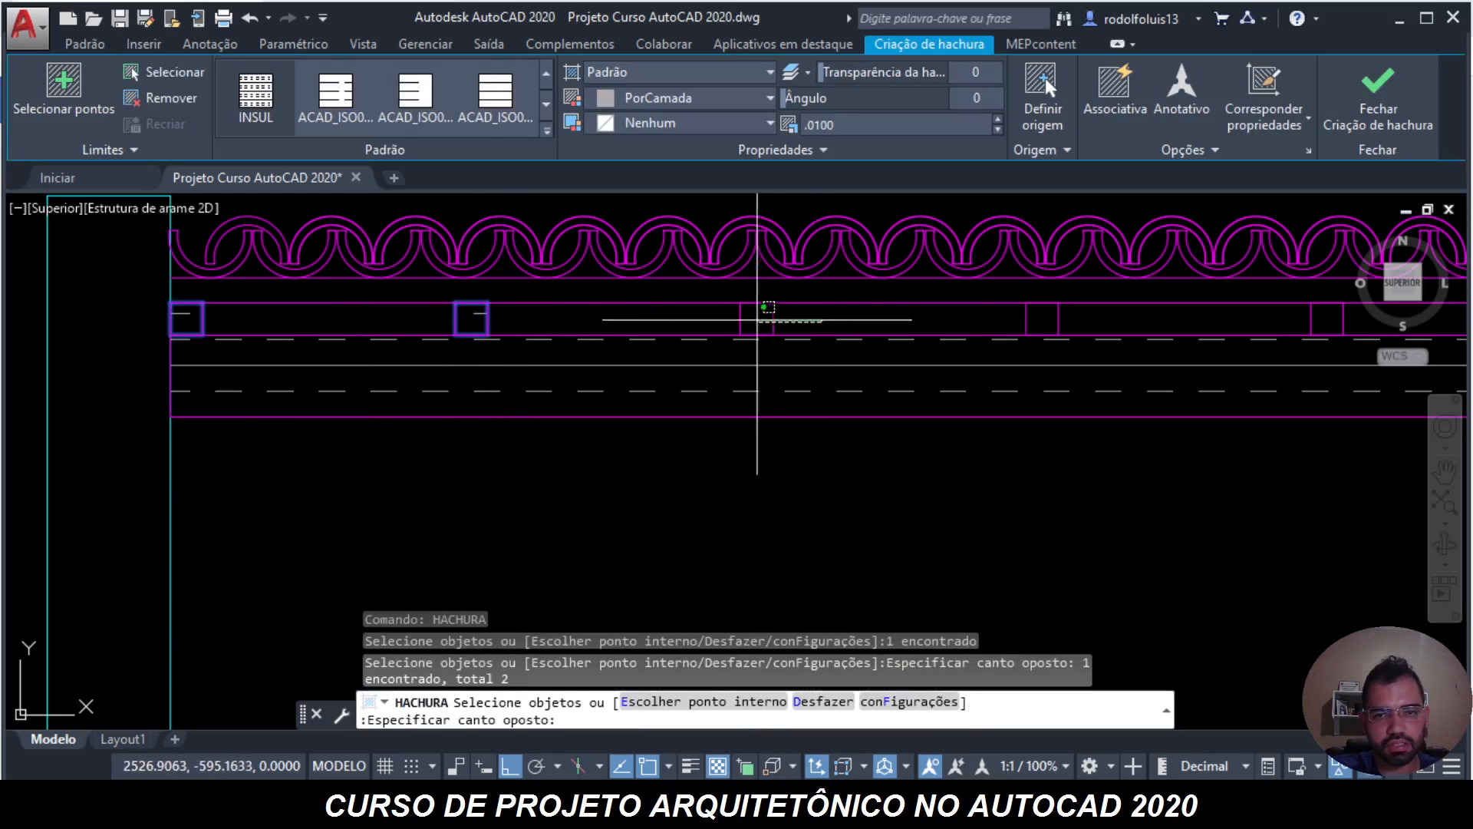
left_click(755, 321)
middle_click_drag(935, 327, 577, 353)
scroll(577, 358, "down", 1)
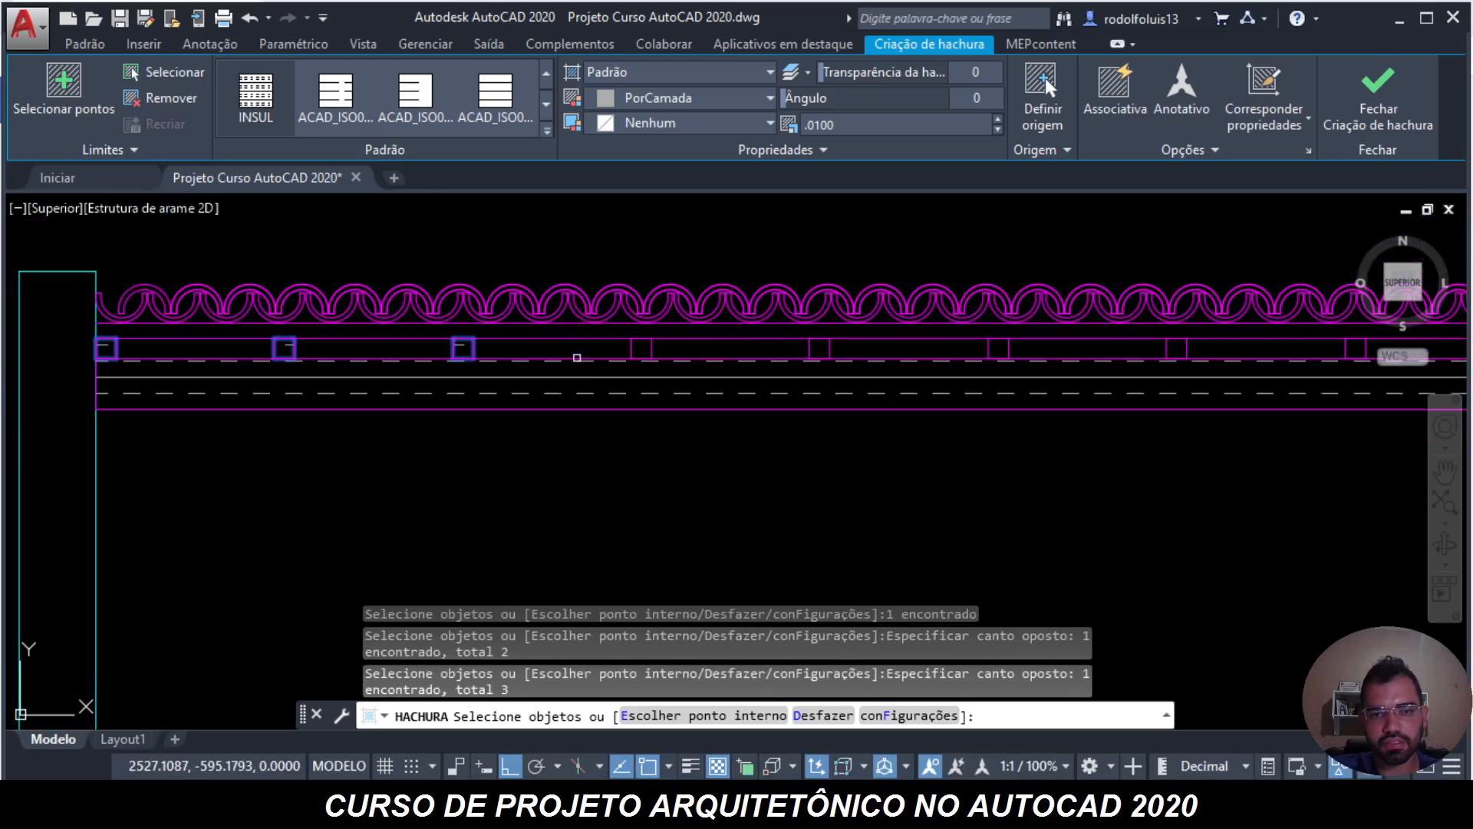
left_click(559, 475)
left_click(1090, 326)
middle_click_drag(1112, 472, 1088, 471)
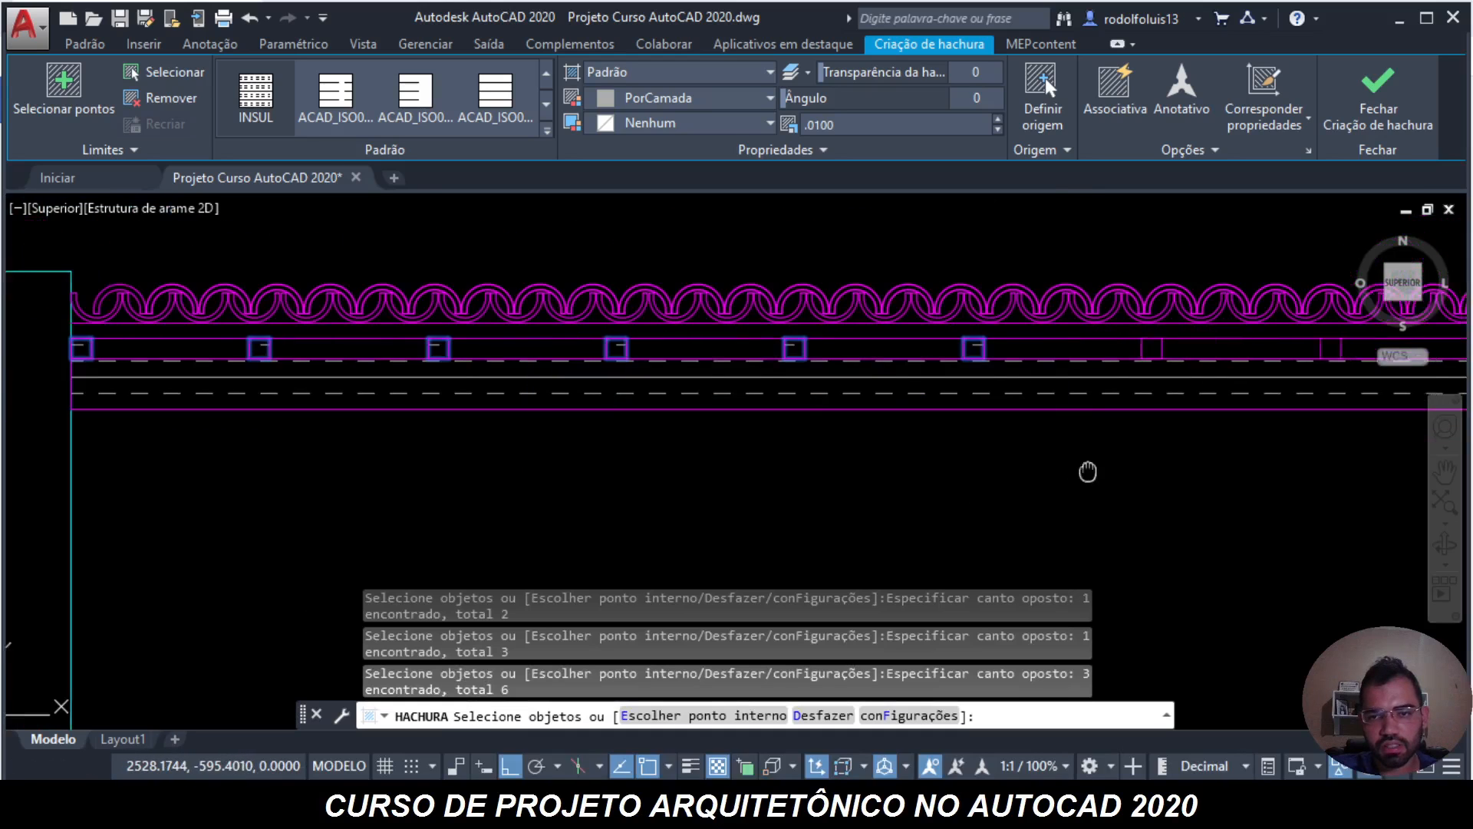
- Add all remaining small squares up to the right wall to the hatch's boundary objects
scroll(540, 364, "down", 1)
left_click(326, 475)
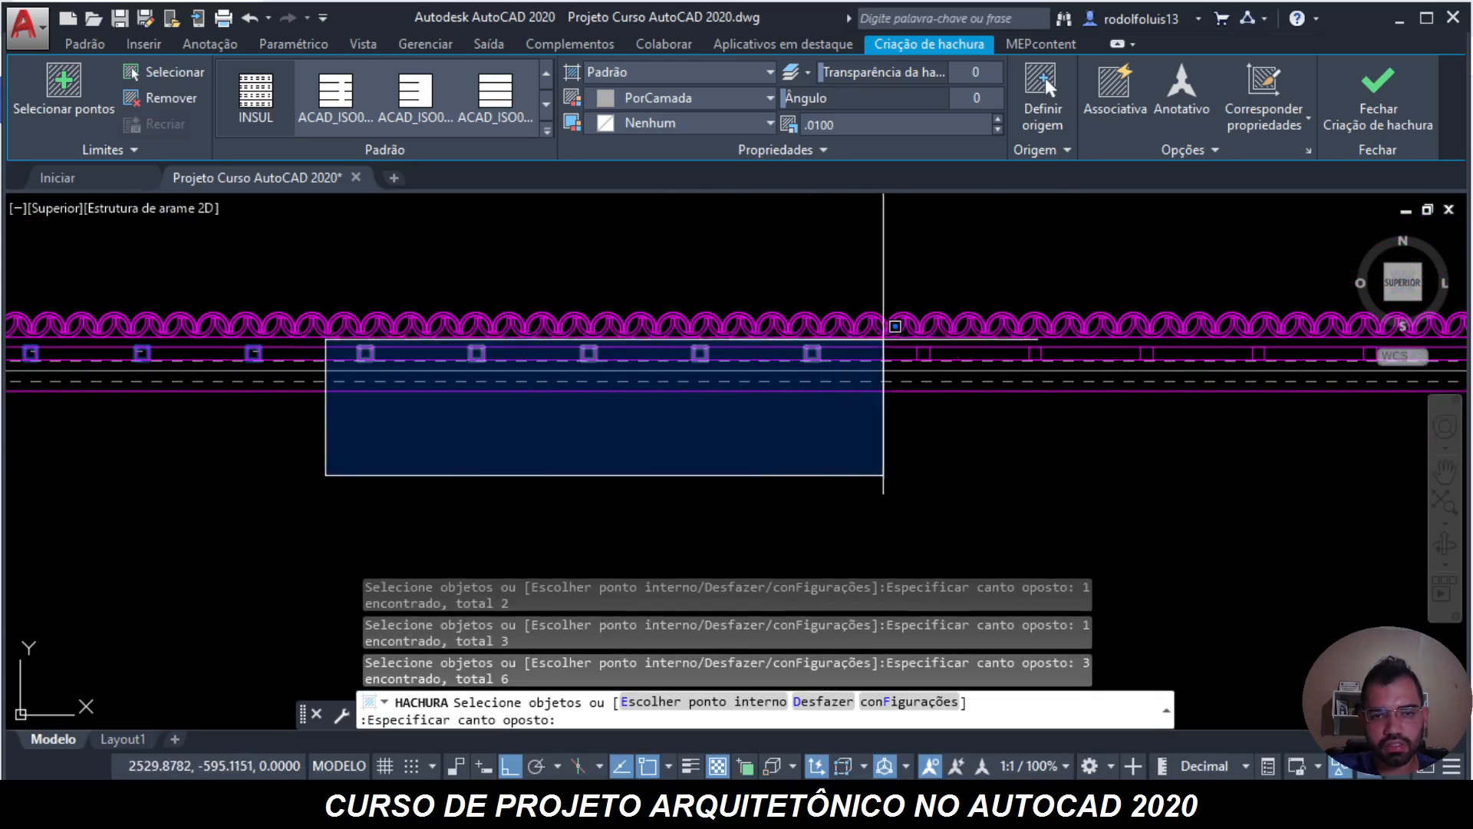
left_click(956, 344)
middle_click_drag(1088, 425, 595, 403)
left_click(493, 471)
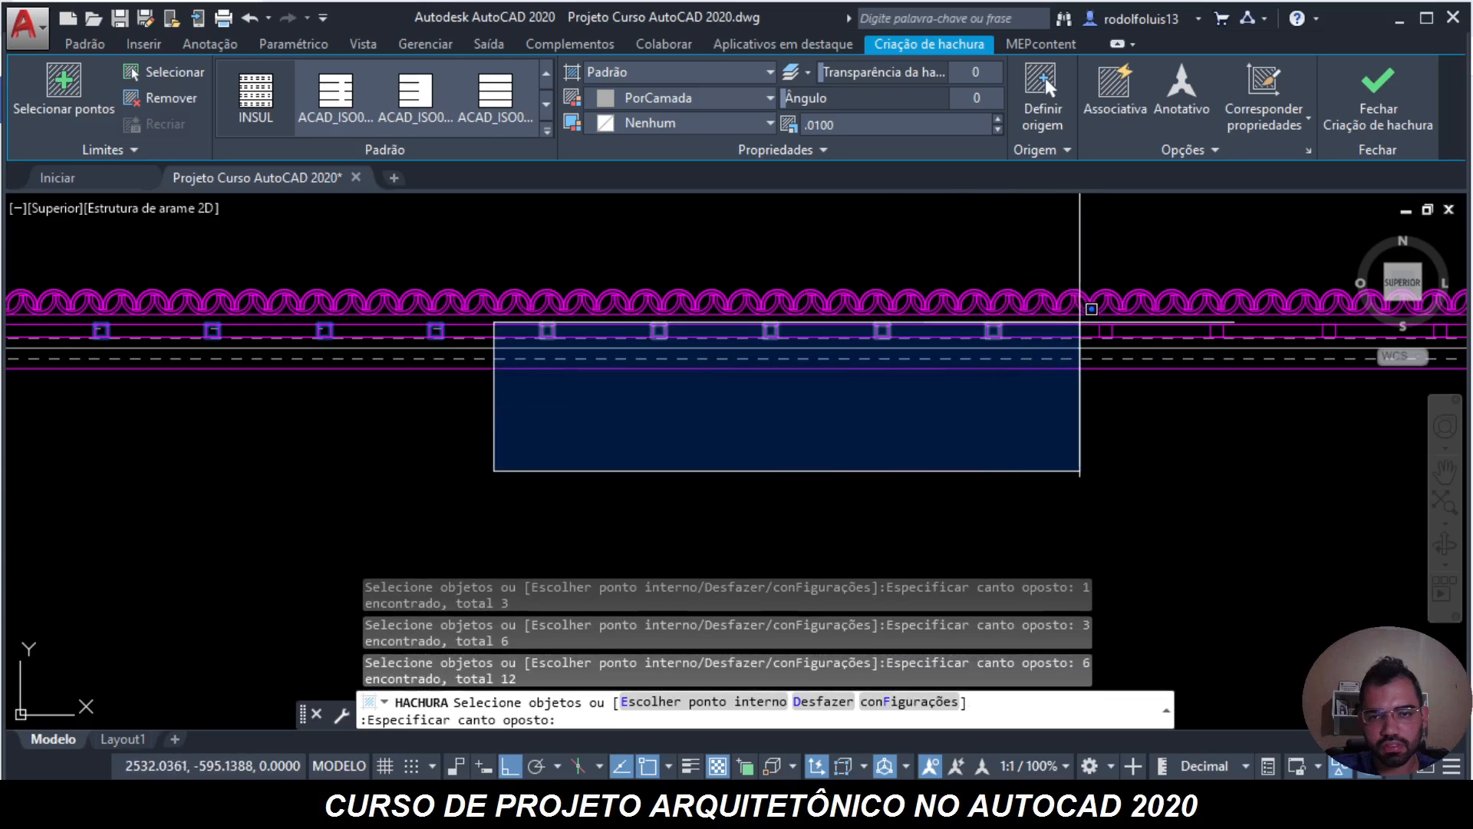
left_click(1256, 321)
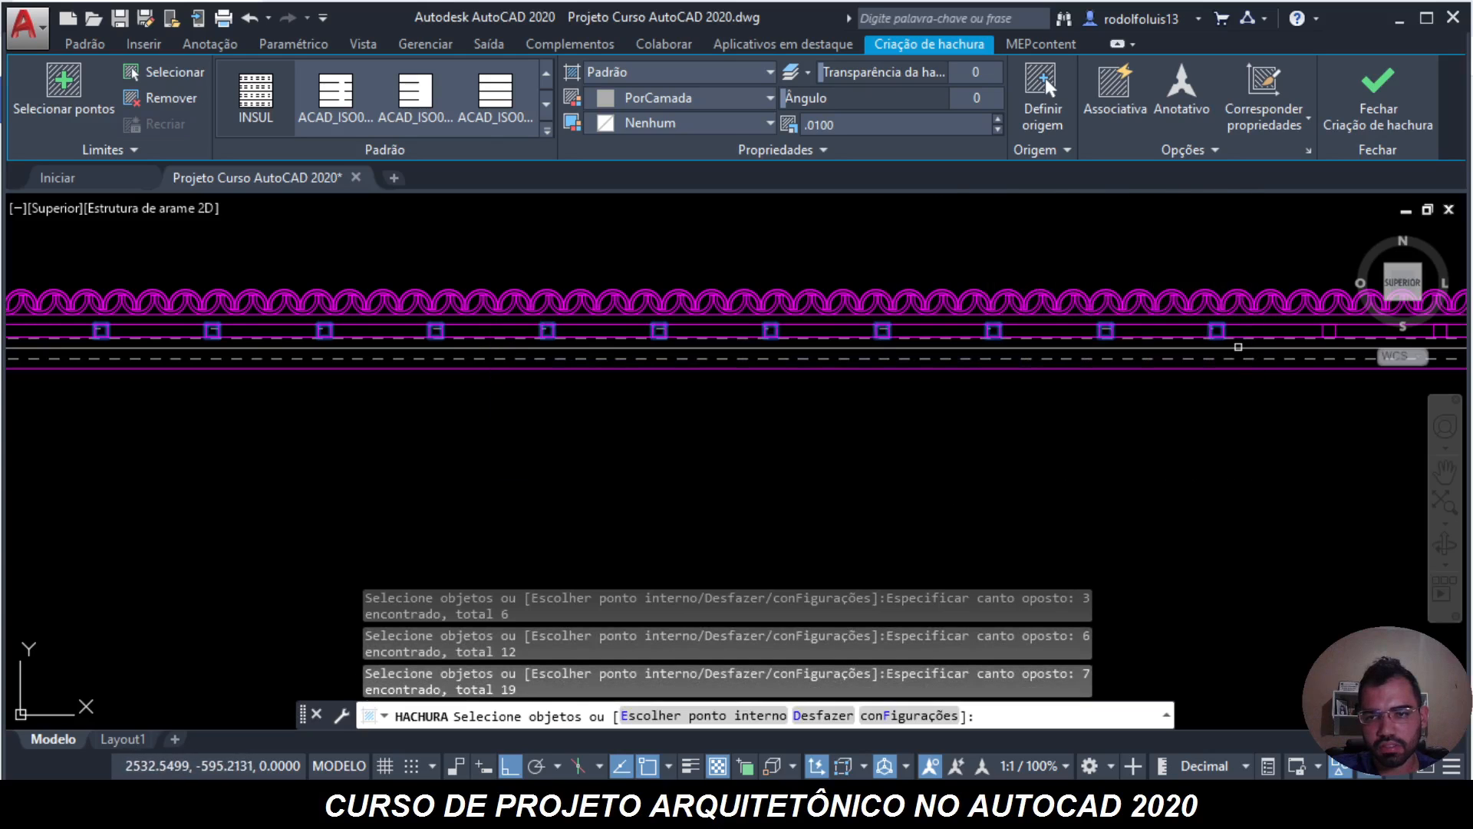
middle_click_drag(1227, 448, 488, 428)
left_click(504, 472)
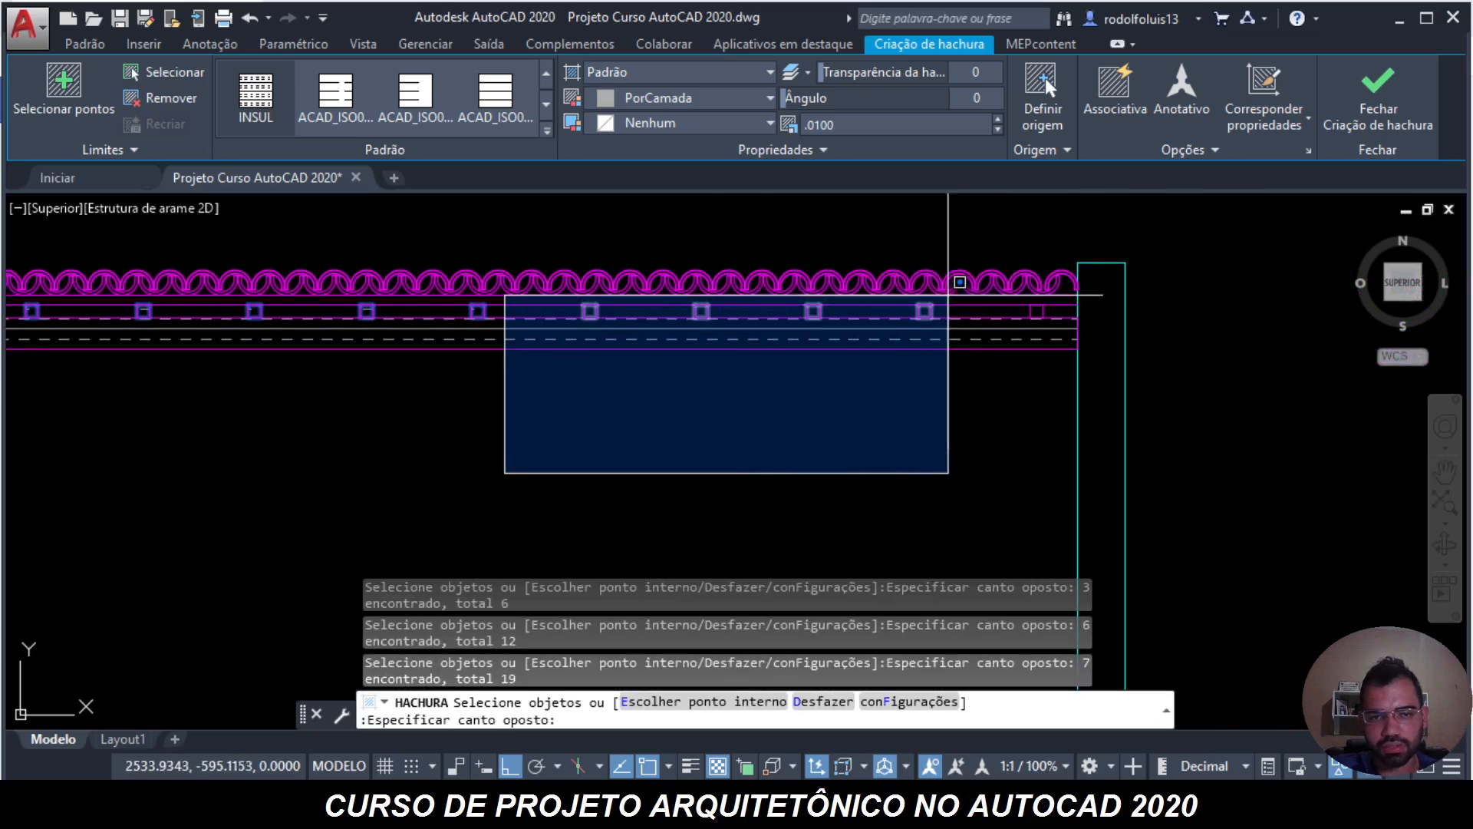
left_click(1064, 287)
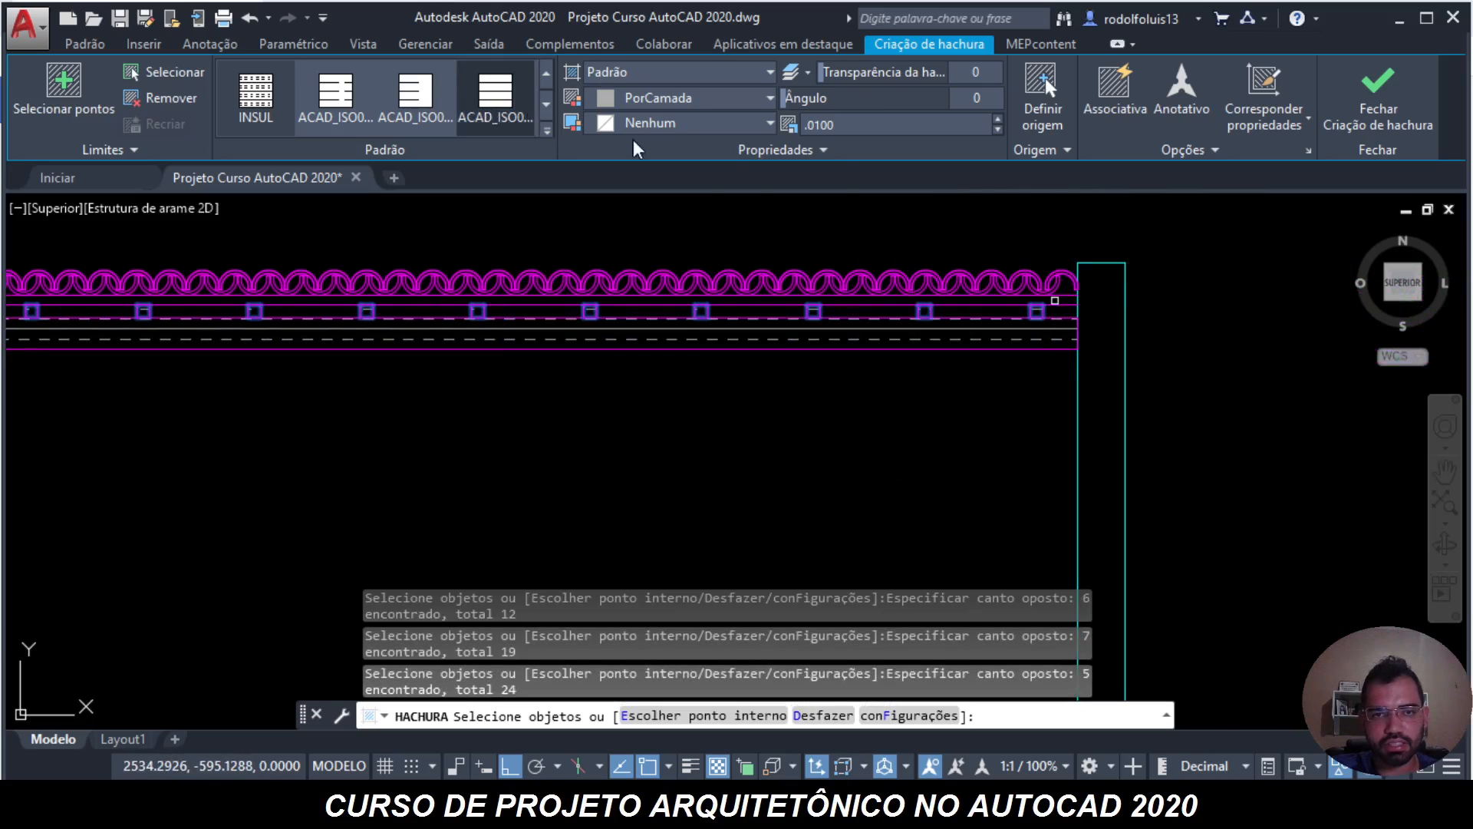
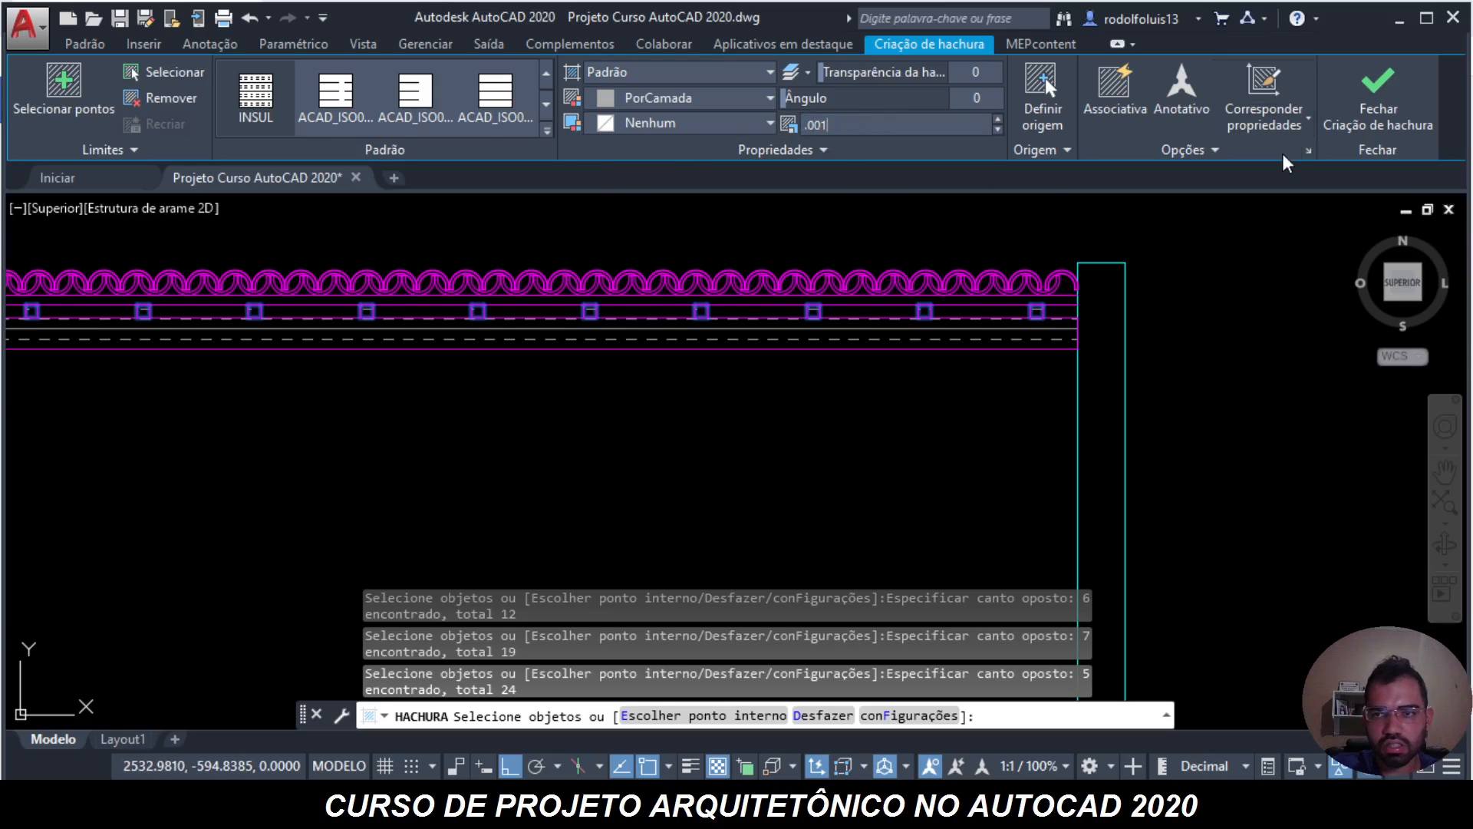
- Set the scale of the small squares' hatch to 0.001 and finish the hatch
key("Return")
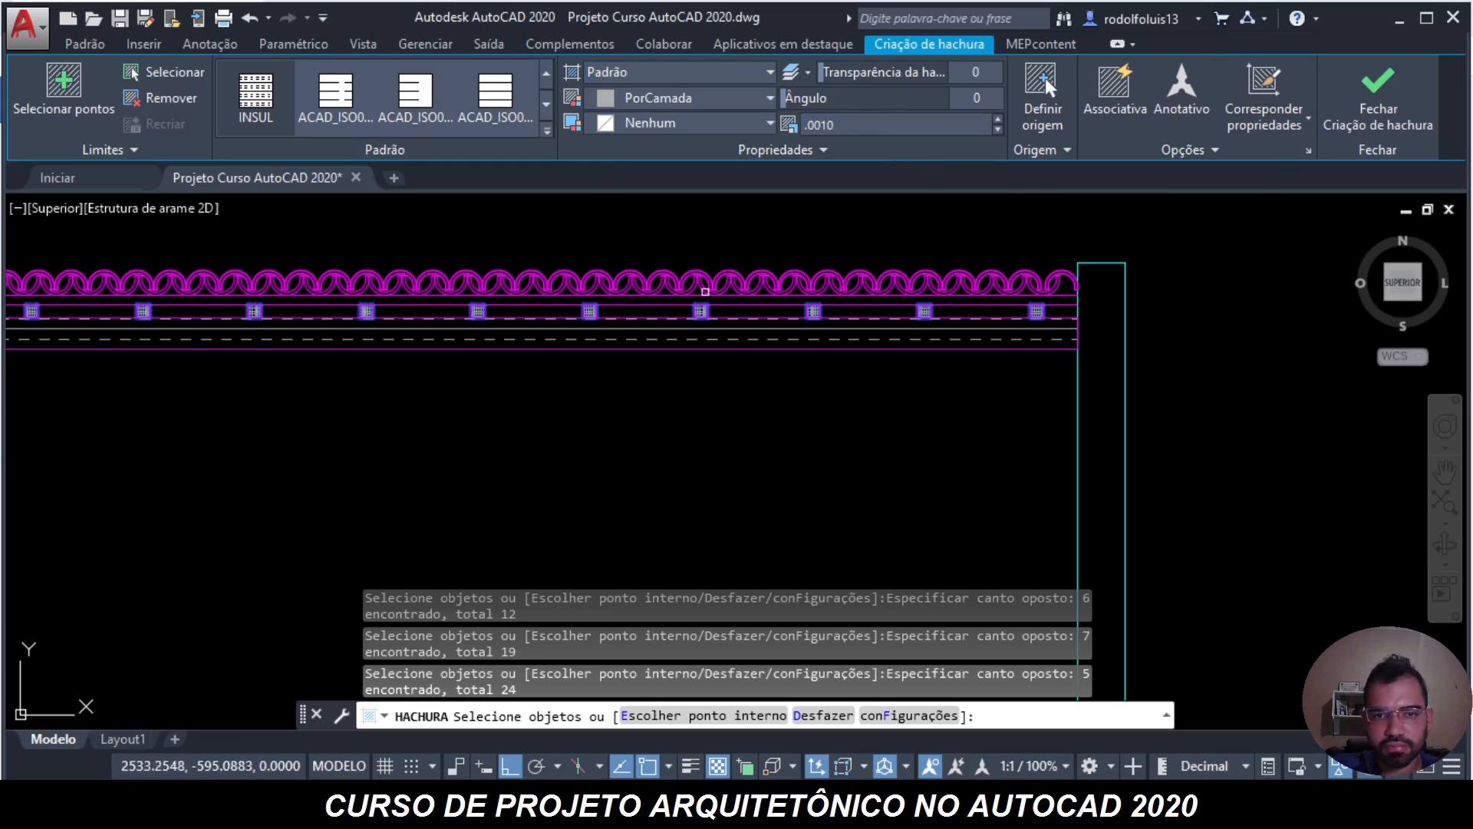
scroll(710, 294, "up", 6)
scroll(699, 340, "up", 3)
scroll(700, 412, "down", 7)
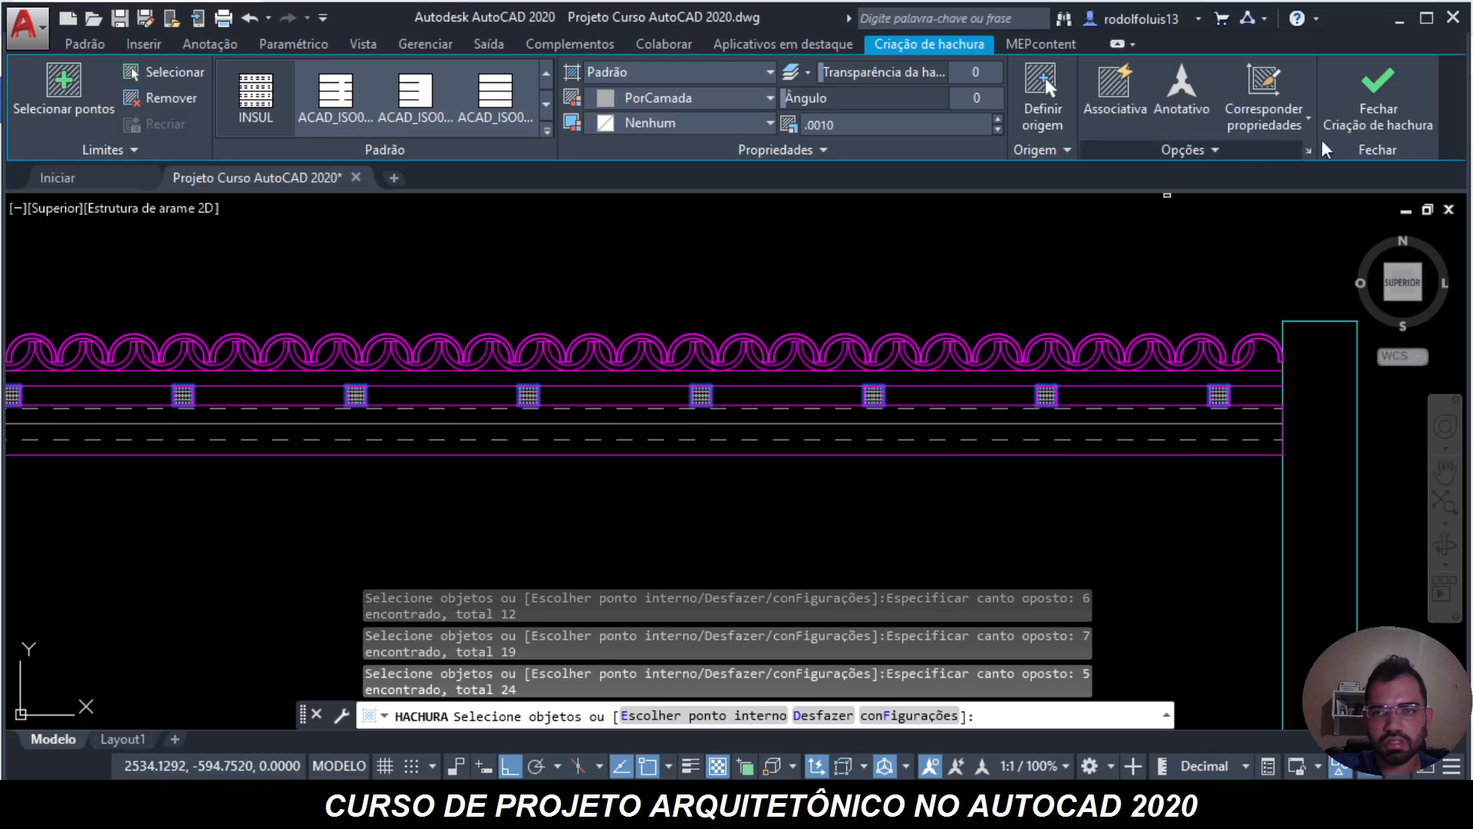
key("Return")
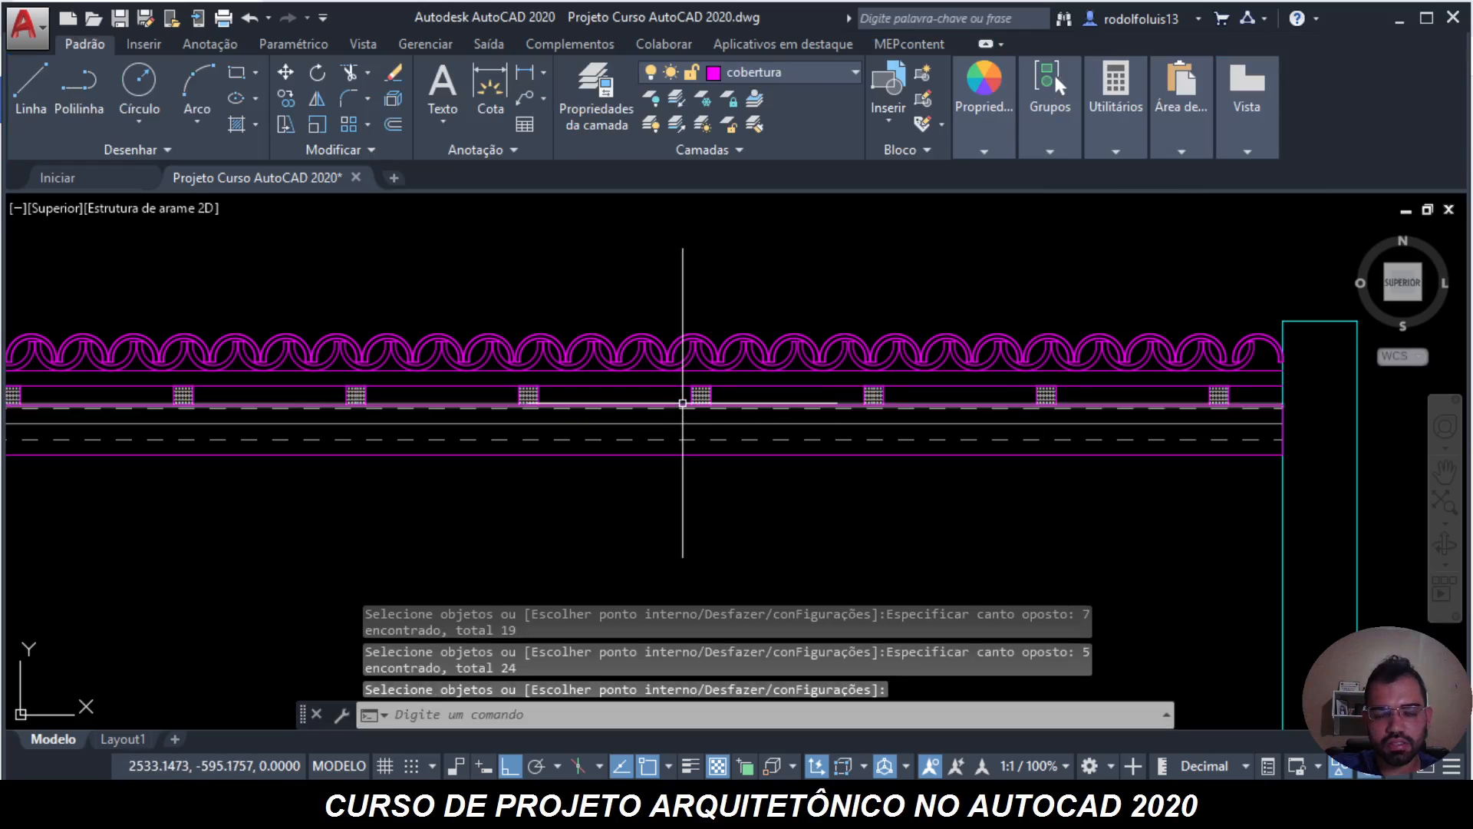
scroll(683, 402, "up", 6)
scroll(683, 402, "up", 2)
key("Escape")
key("Escape")
key("Escape")
scroll(957, 368, "down", 5)
scroll(855, 401, "down", 2)
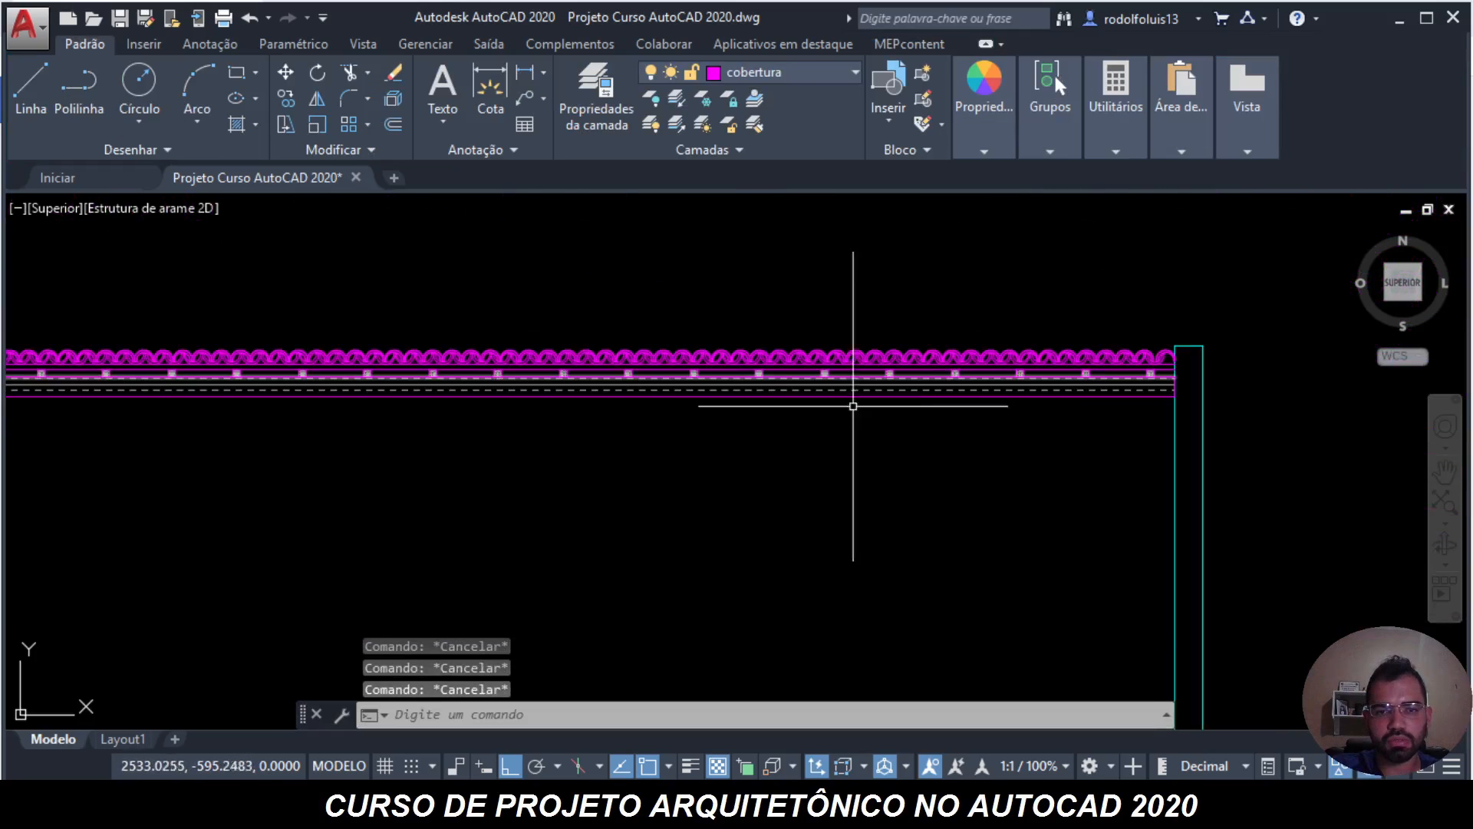
- Change the pattern of the small squares' hatch to ANSI33
scroll(253, 425, "up", 3)
left_click(486, 221)
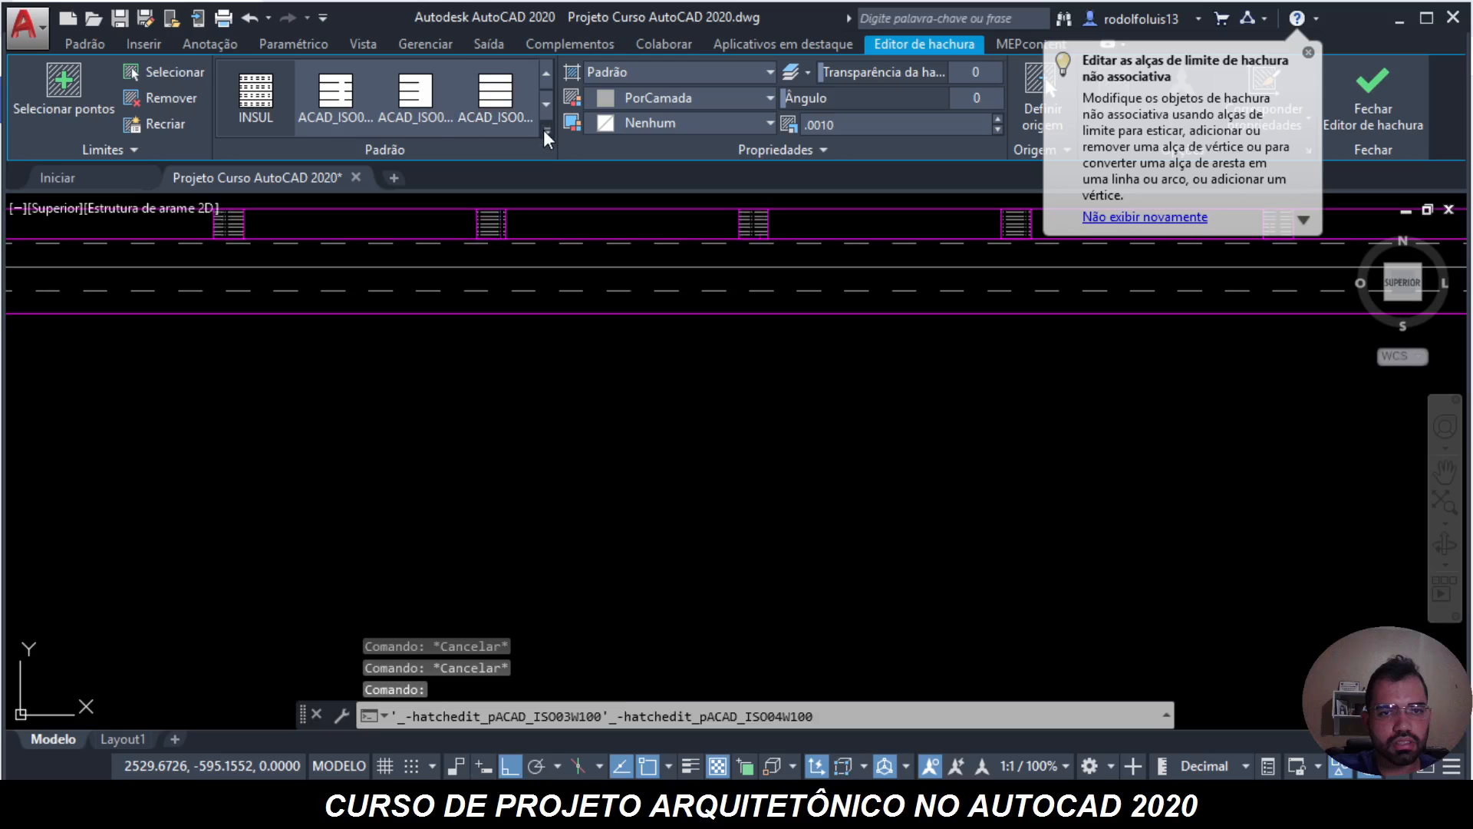
left_click(543, 130)
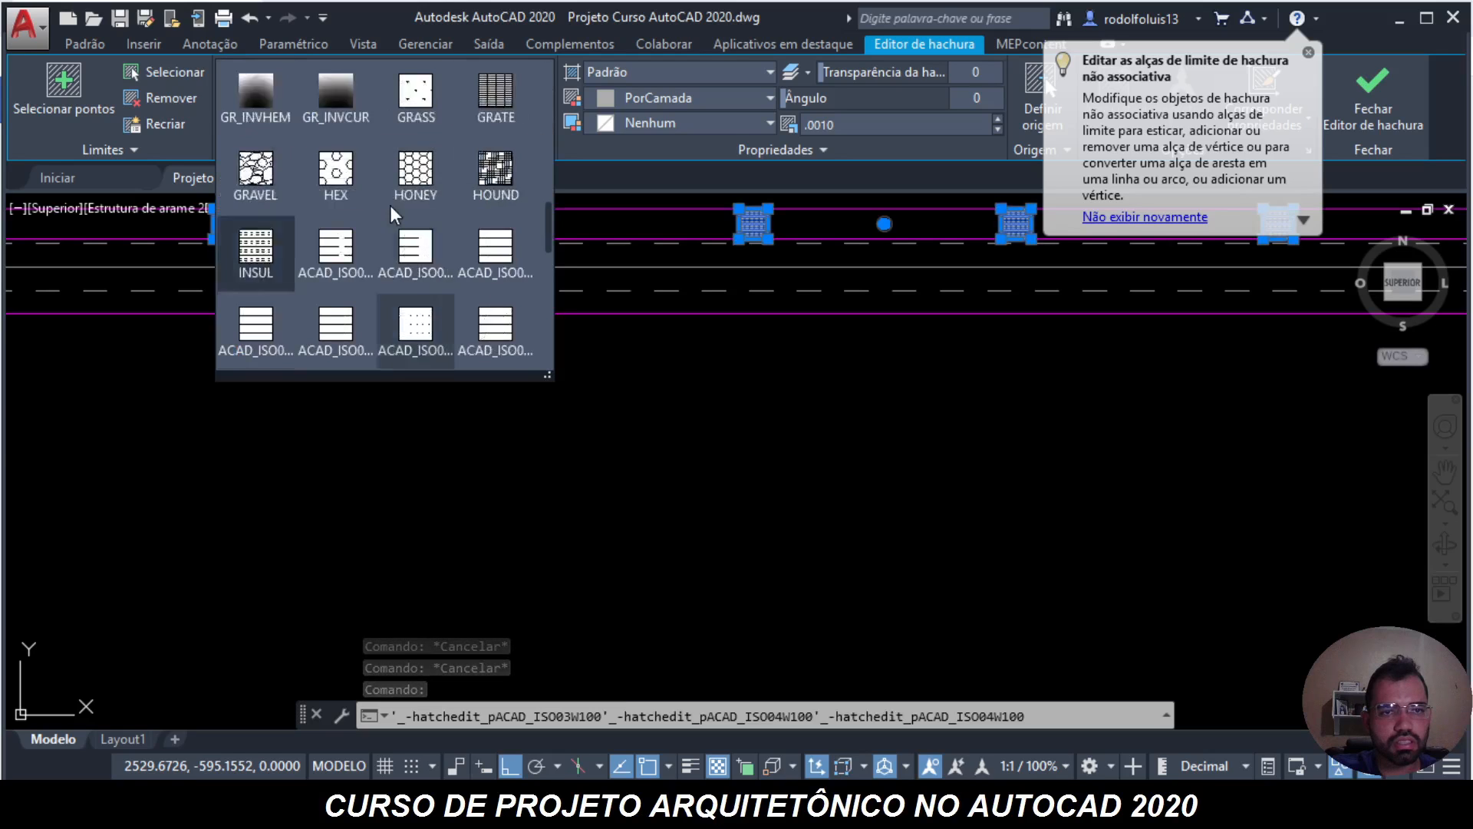
scroll(408, 211, "up", 6)
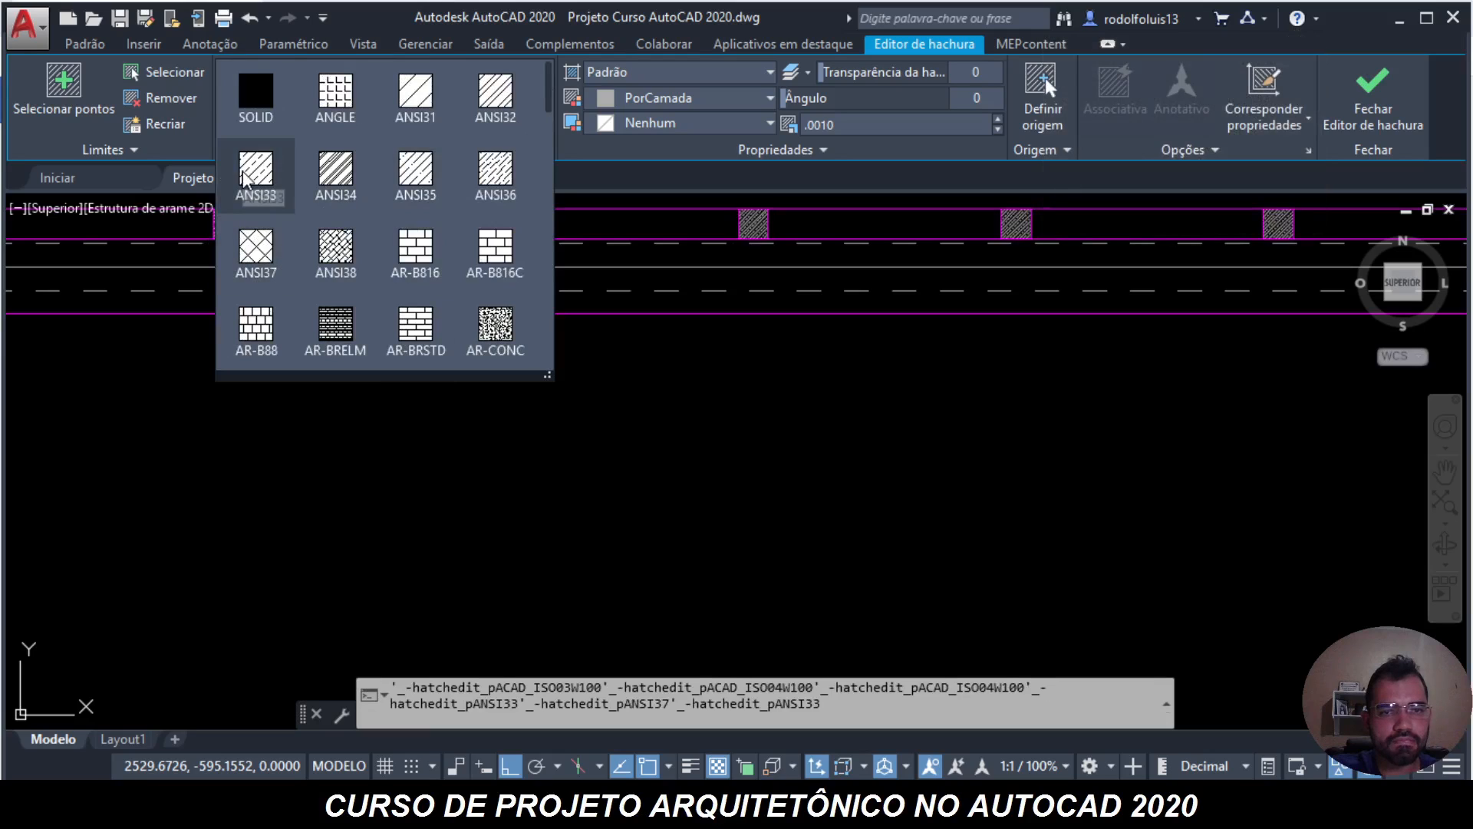
left_click(244, 180)
key("Escape")
key("Escape")
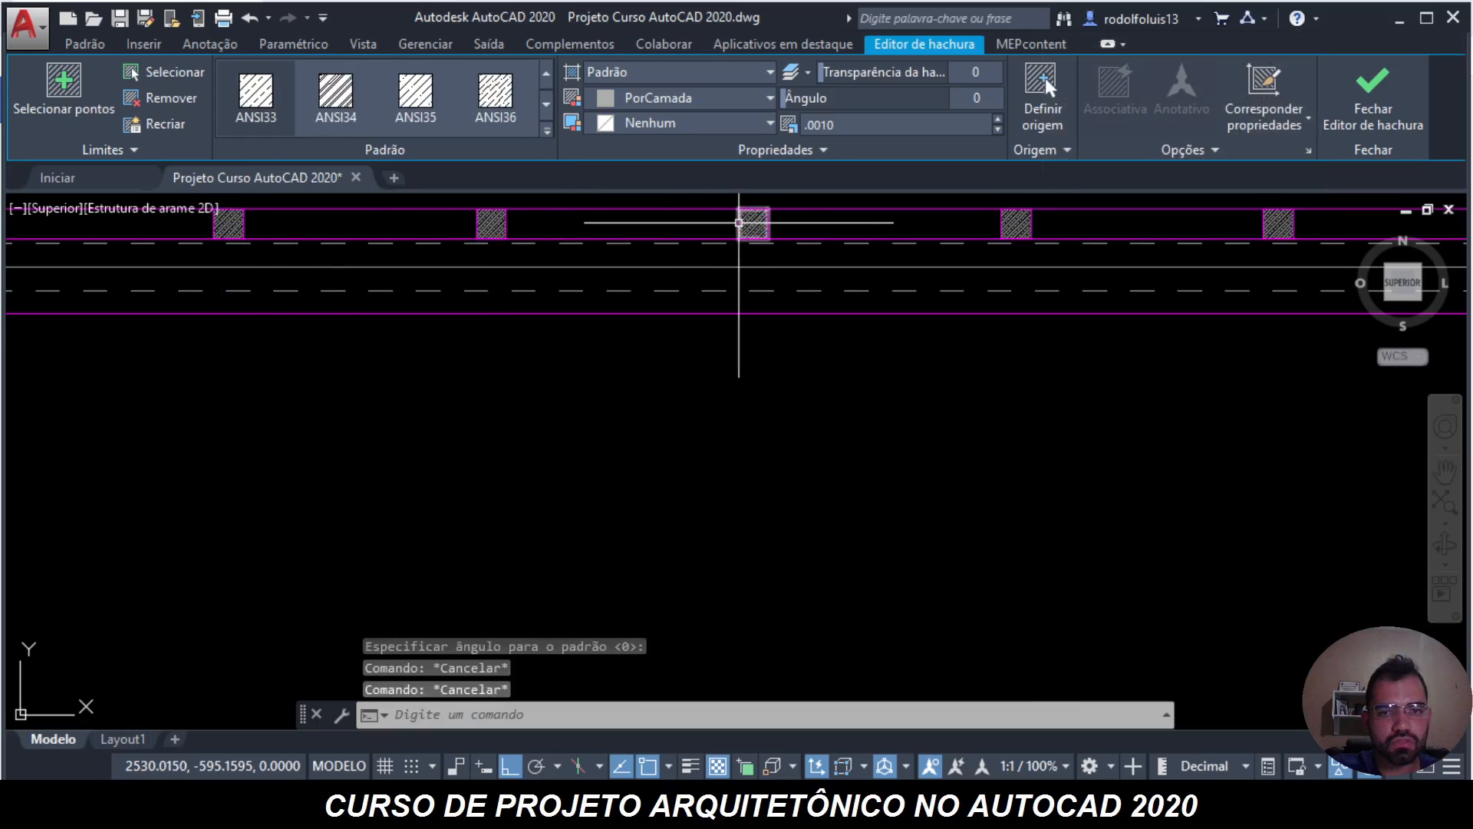
- Match the supporting member's hatch to the properties of the small squares' hatch
scroll(739, 222, "up", 5)
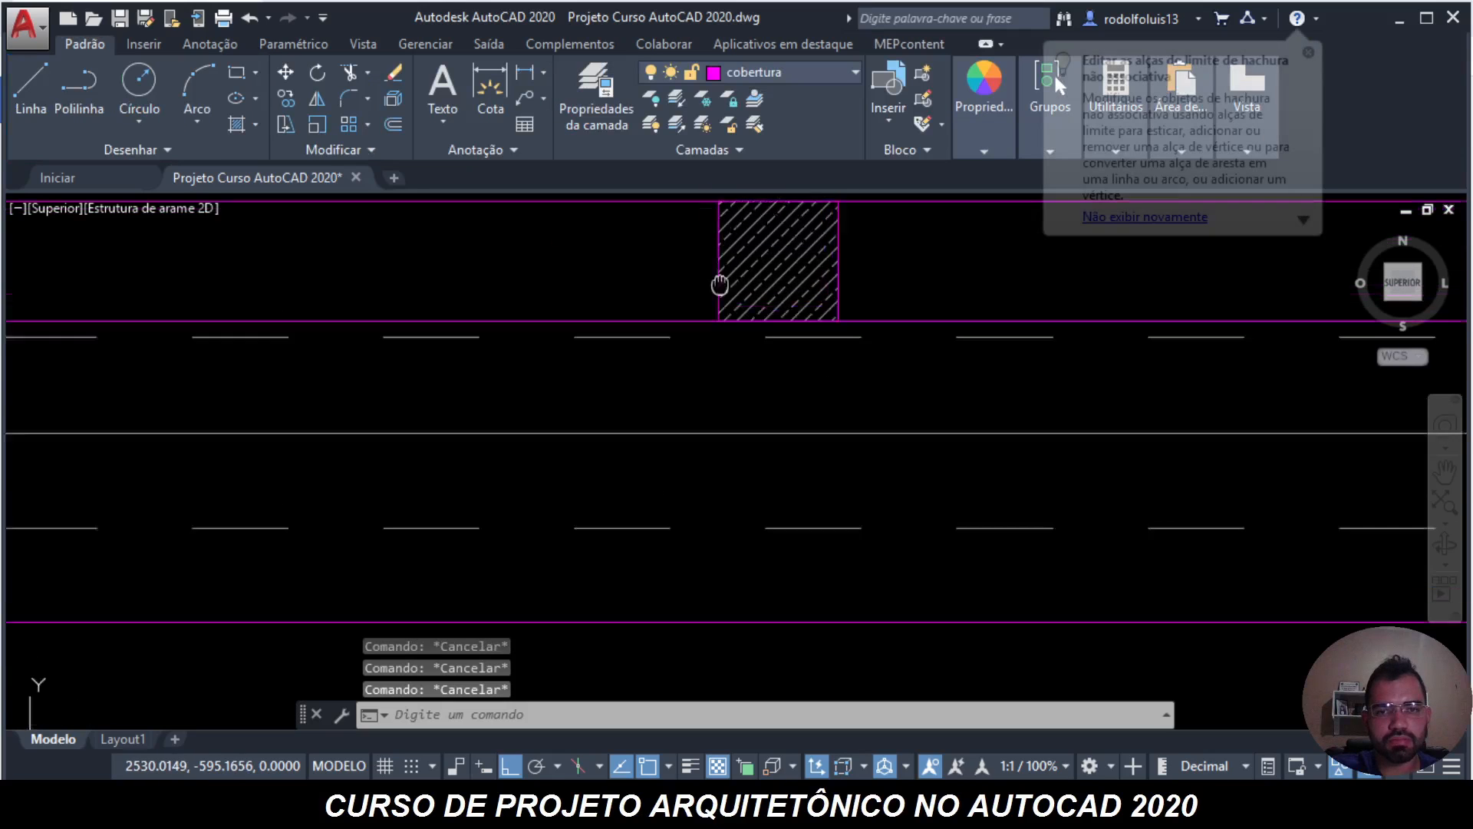
type("_m")
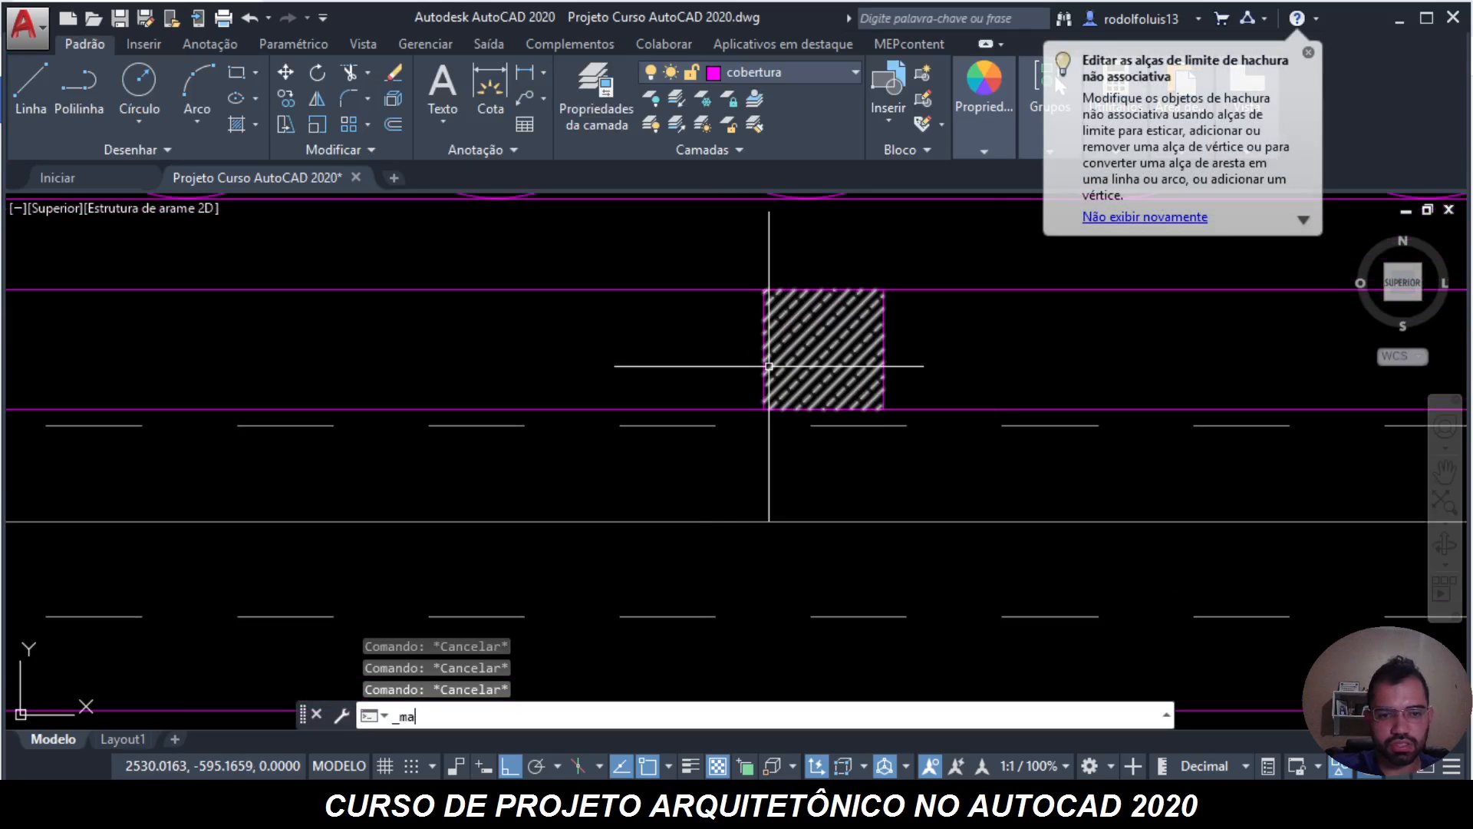
type("a")
key("Return")
left_click(798, 369)
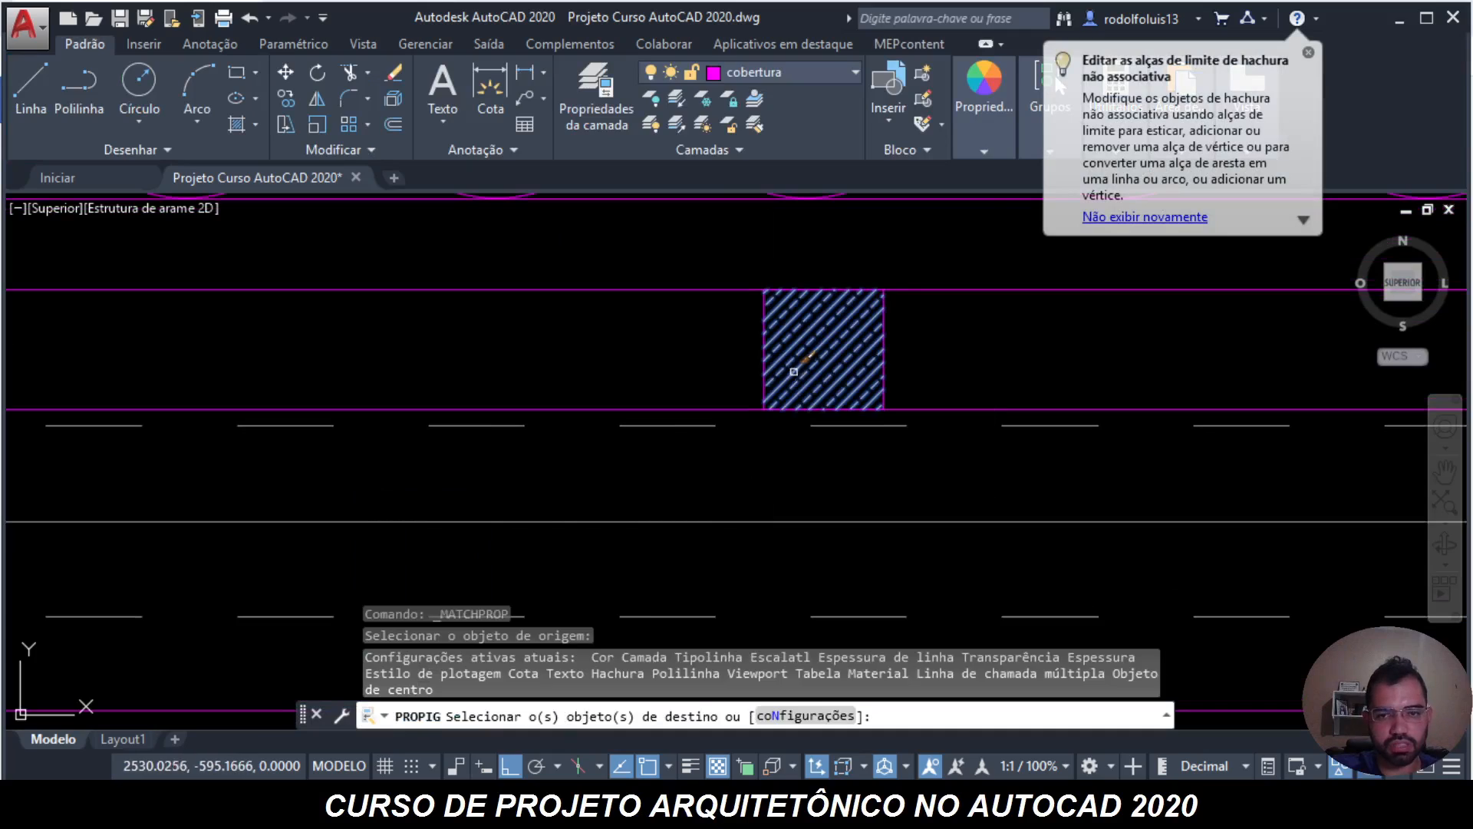
left_click(683, 484)
scroll(888, 442, "down", 5)
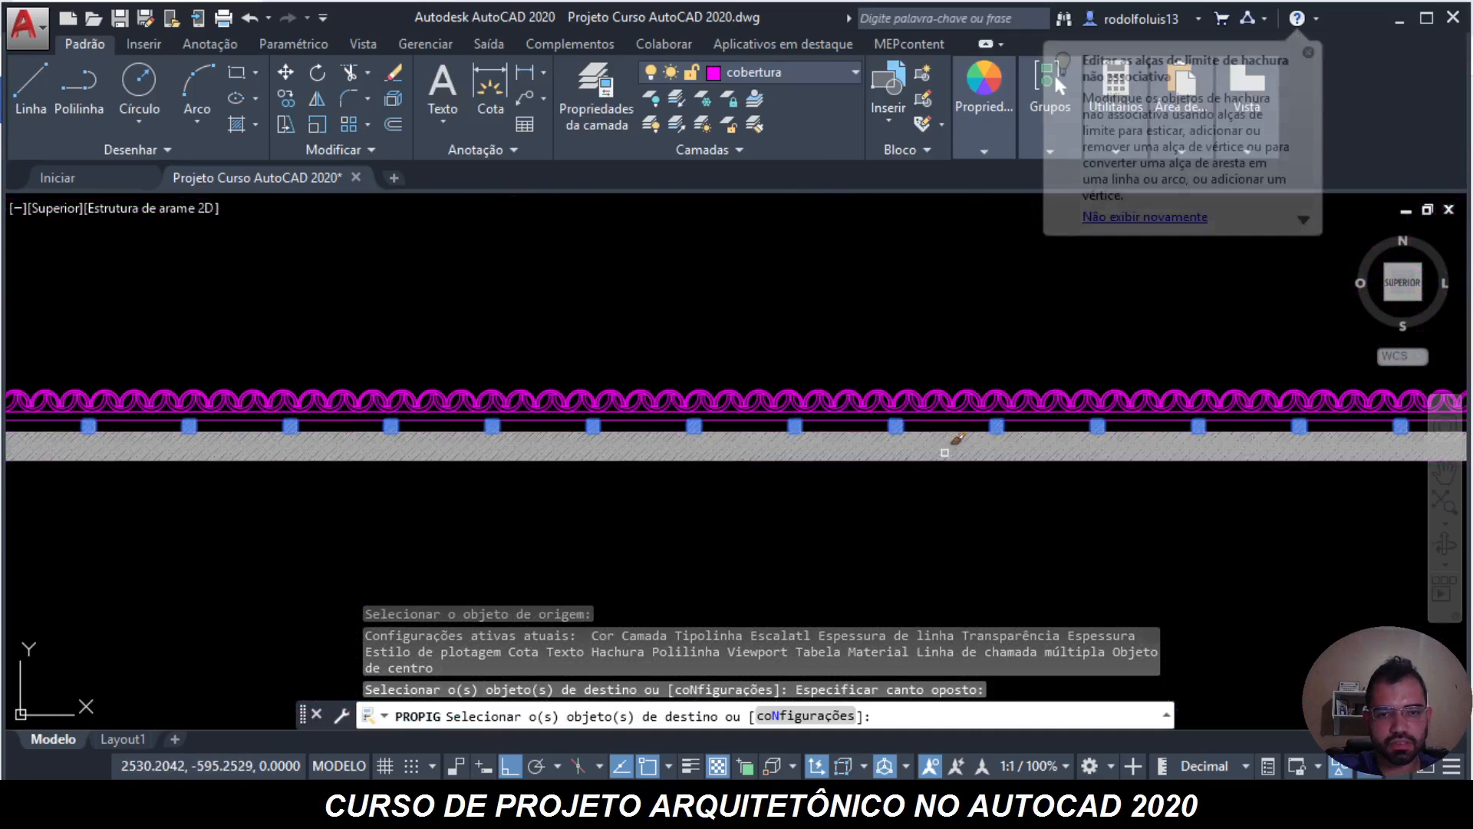
scroll(950, 523, "up", 3)
middle_click_drag(949, 523, 608, 476)
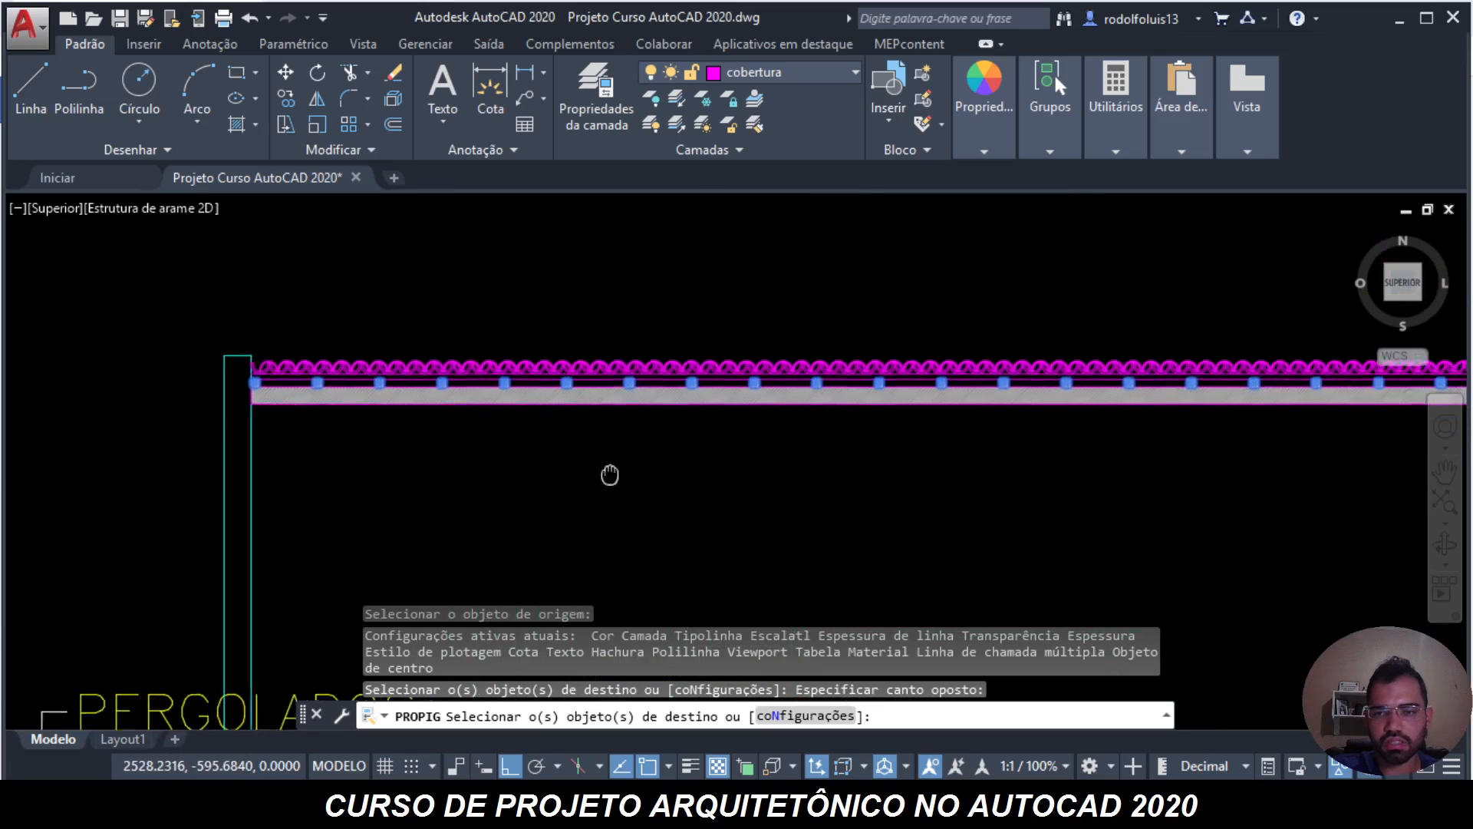
key("Escape")
key("Escape")
key("Escape")
- Examine the hatches of the small squares and the supporting member where the roof meets the left wall
scroll(697, 448, "up", 5)
scroll(697, 449, "down", 4)
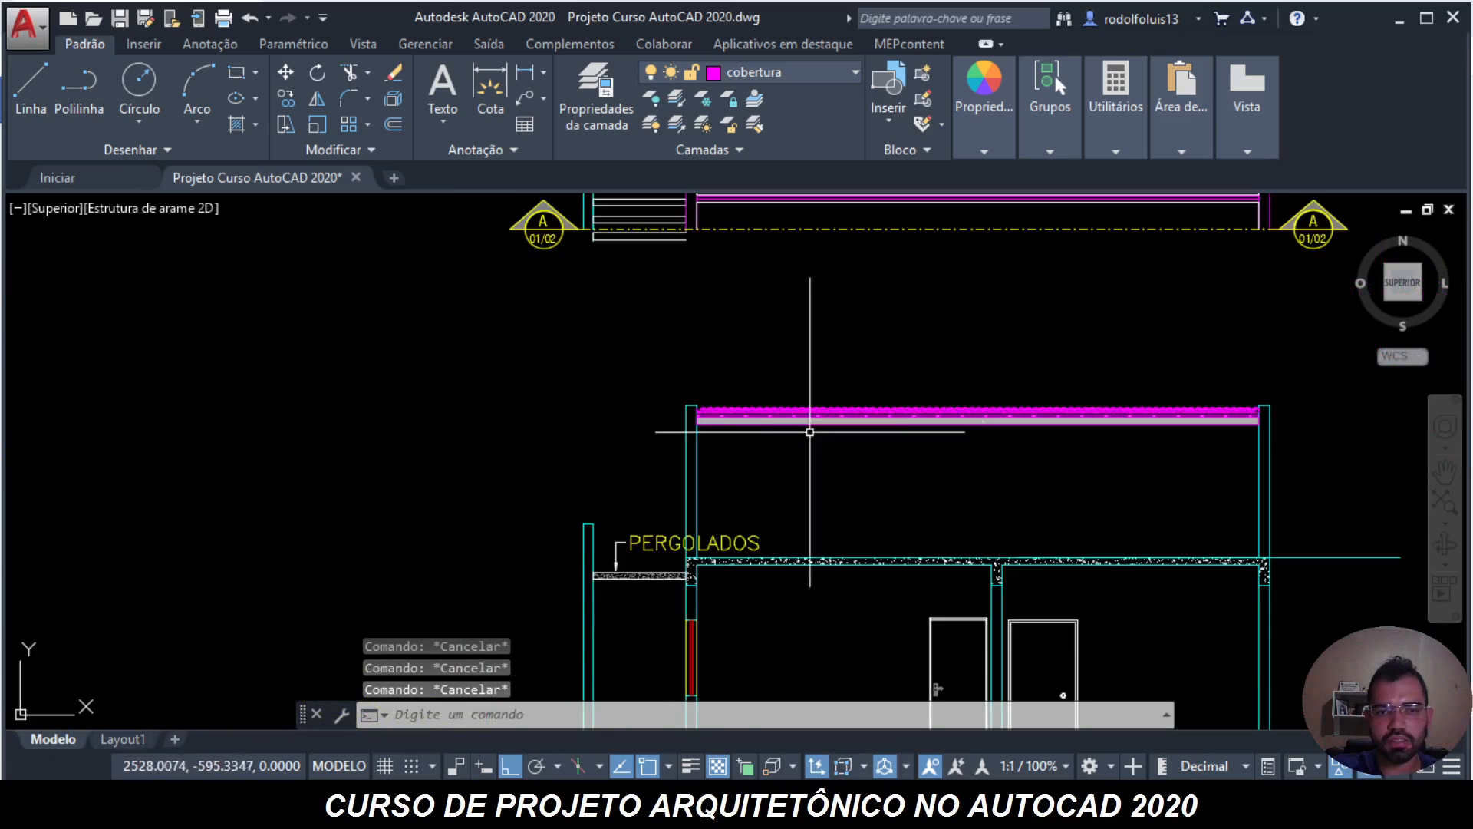
scroll(701, 418, "up", 5)
middle_click_drag(525, 457, 891, 355)
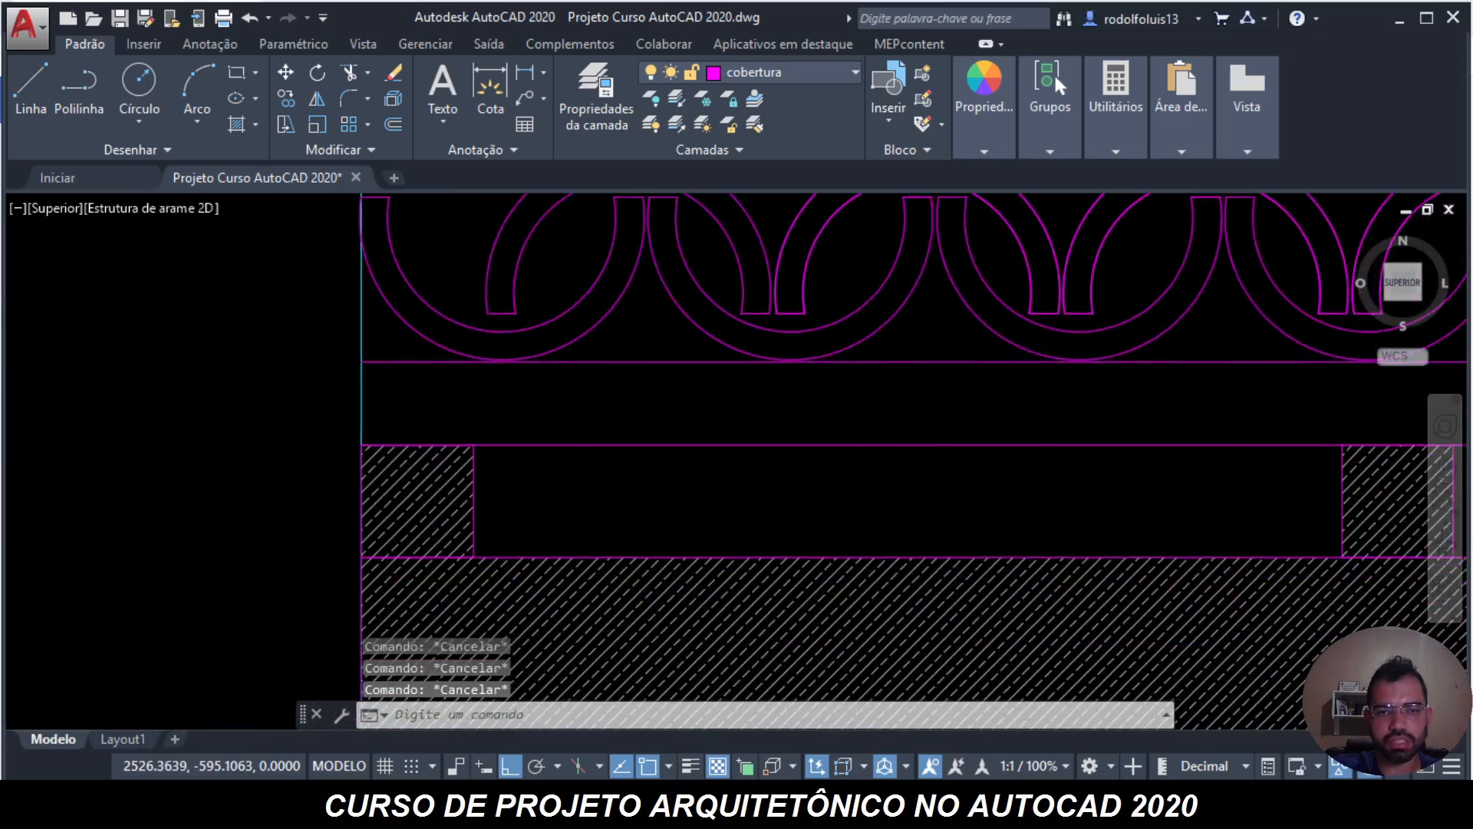
scroll(923, 348, "down", 2)
scroll(830, 379, "up", 2)
middle_click_drag(769, 408, 742, 489)
key("Escape")
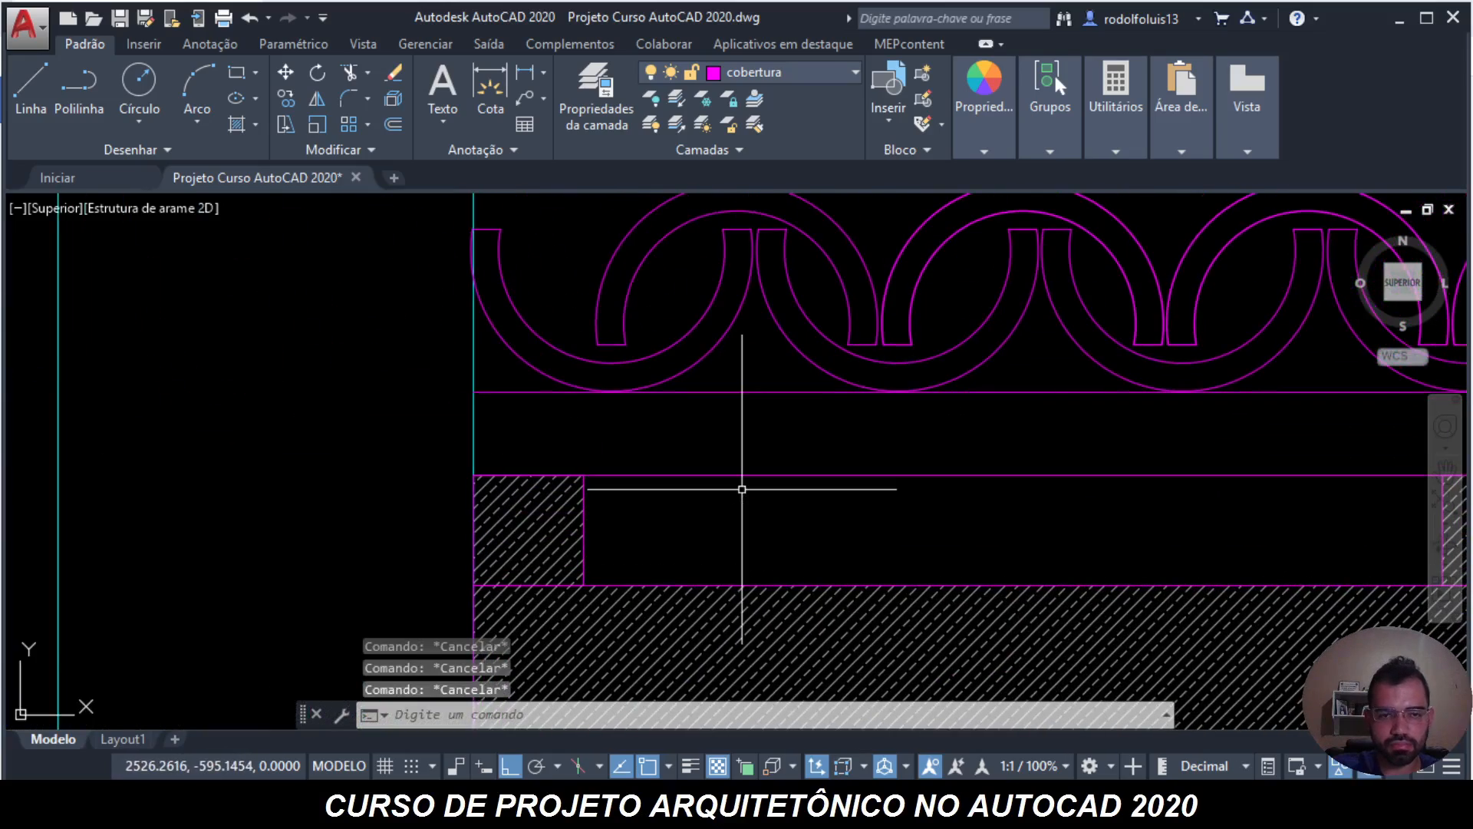
- Try to hatch the strip between the roof tiles and the small squares by picking a point inside it
left_click(651, 483)
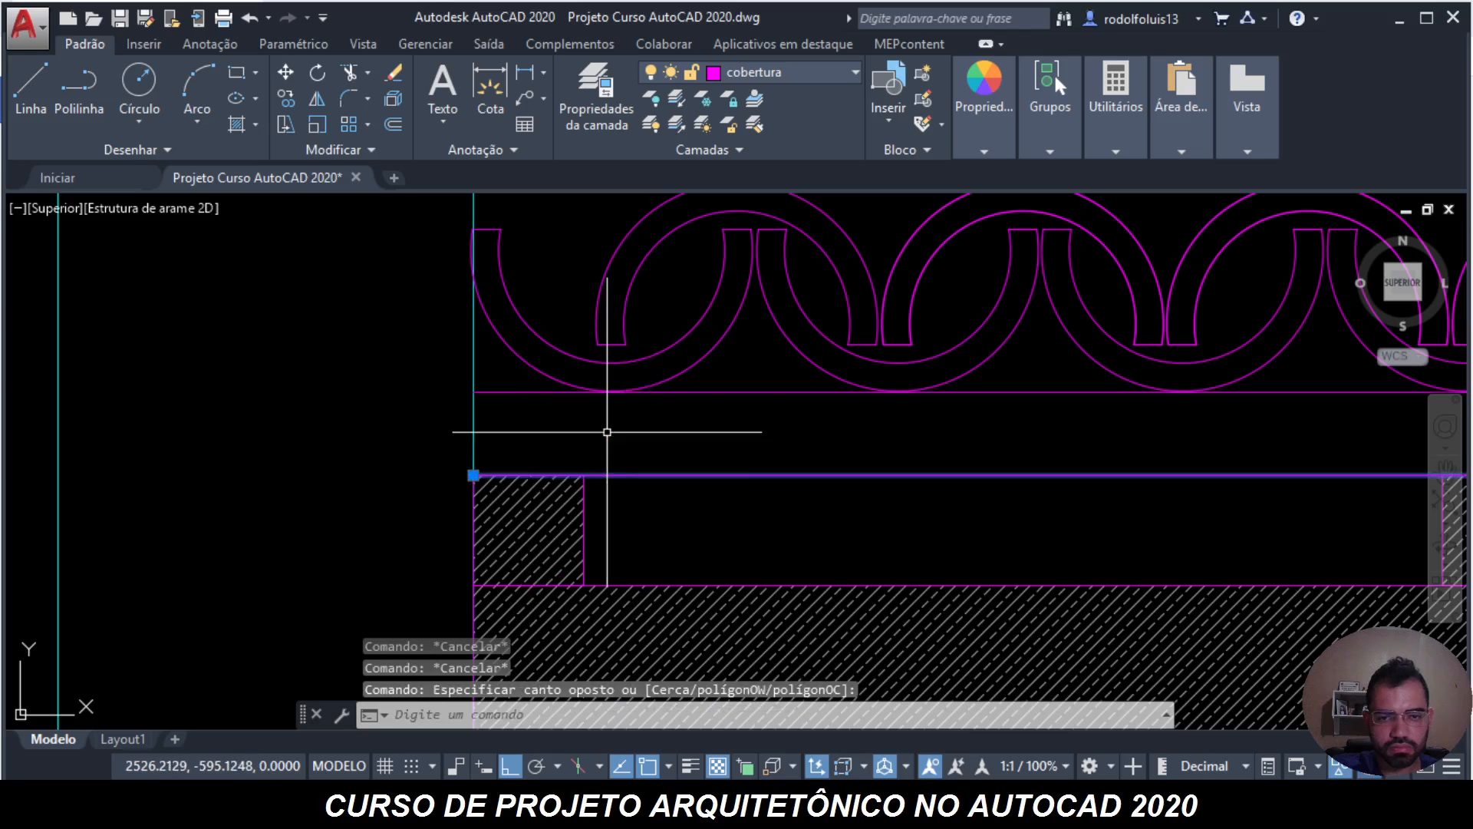
key("Escape")
key("Escape")
type("h")
key("Return")
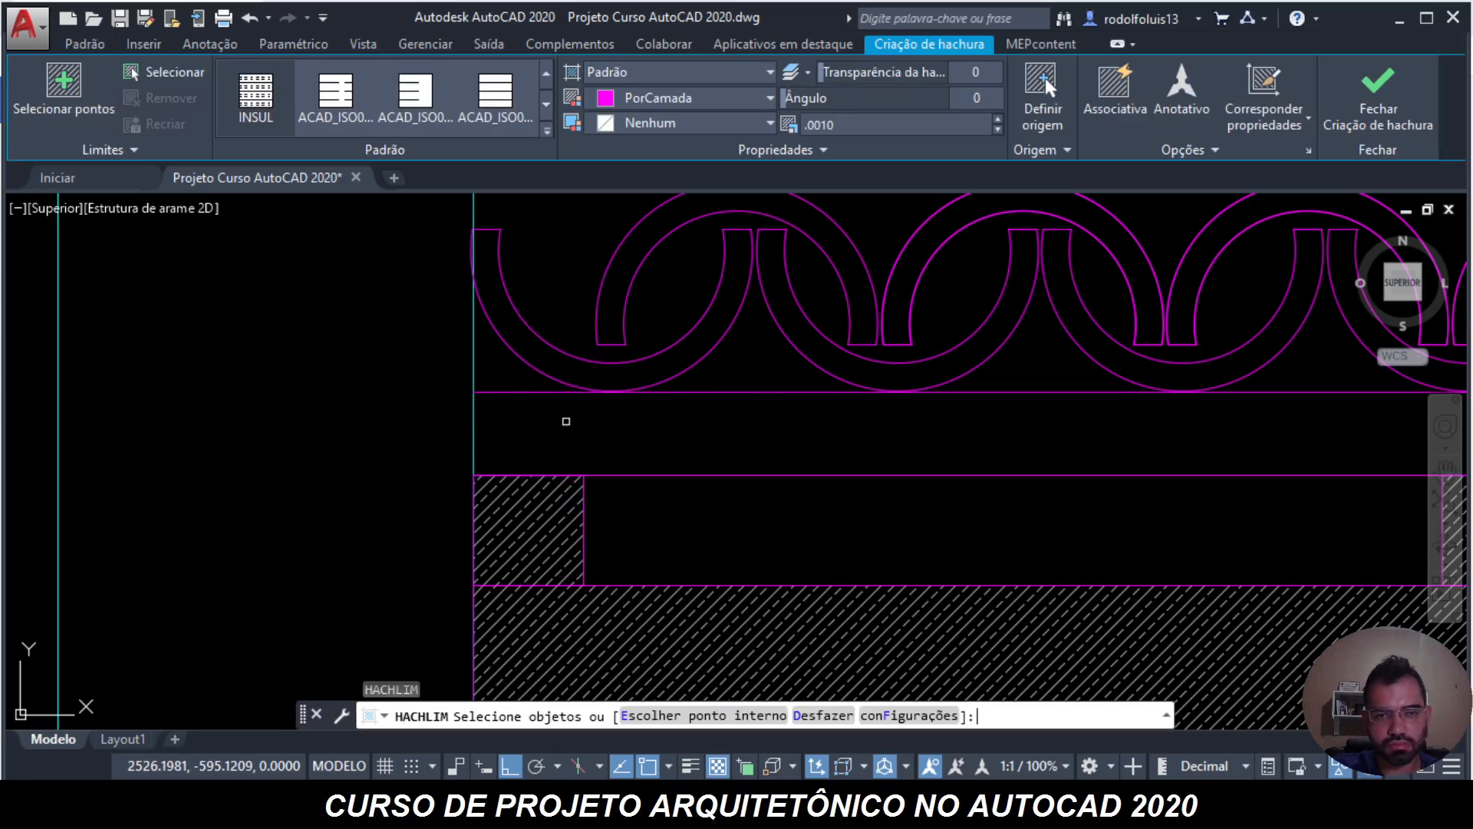
left_click(706, 426)
left_click(941, 432)
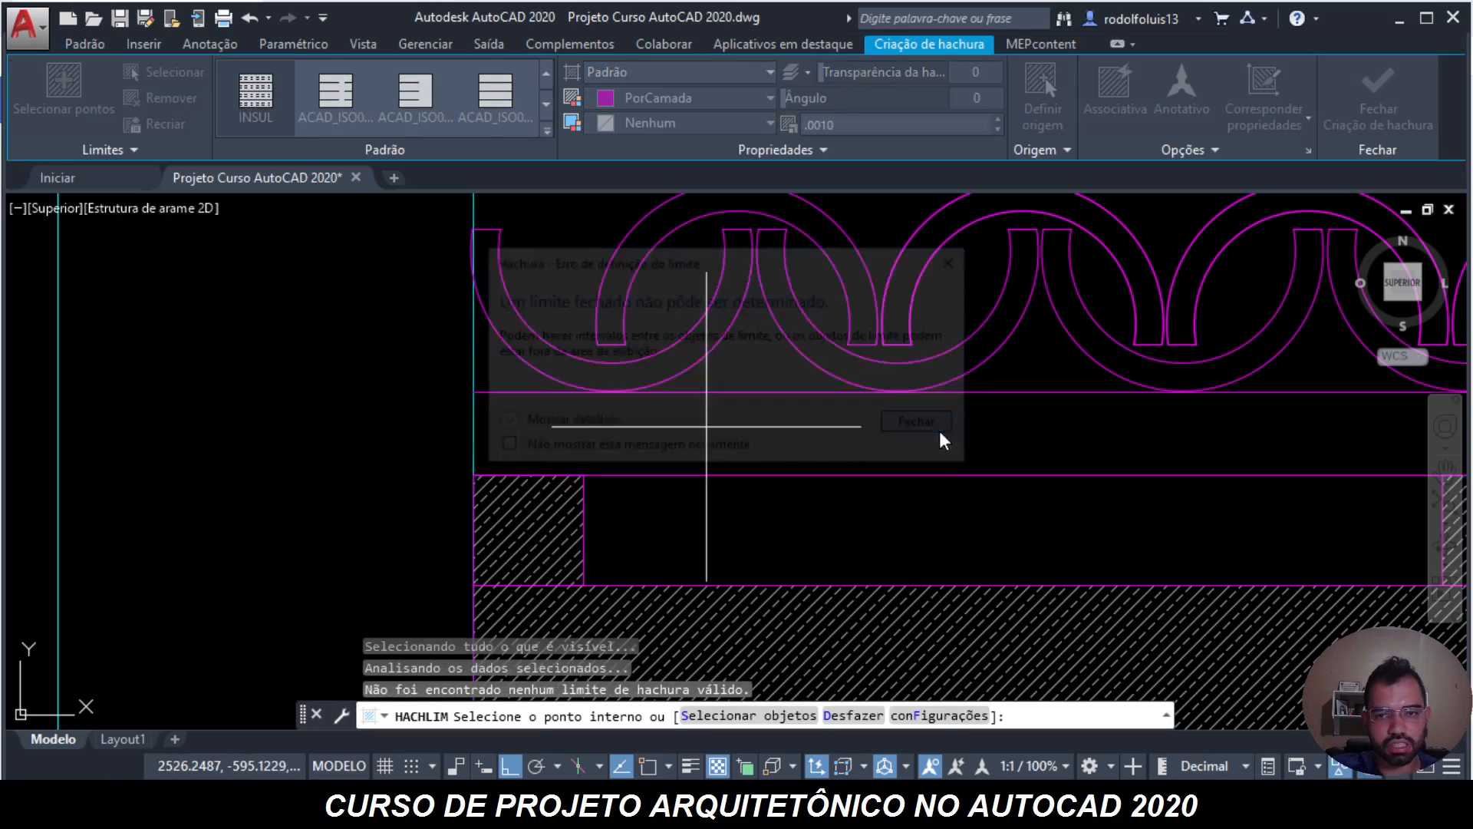
middle_click_drag(653, 435, 658, 478)
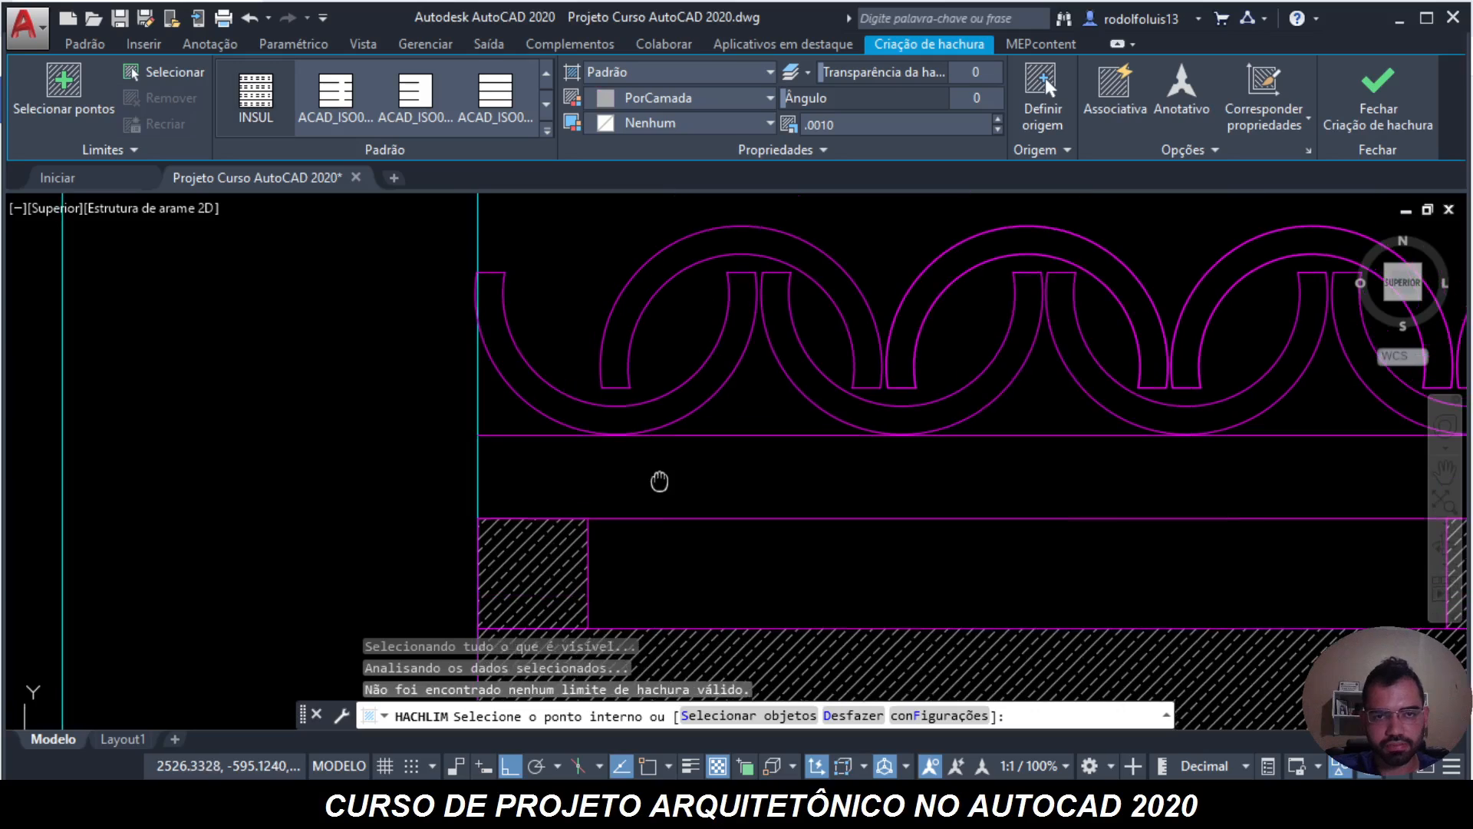
key("Escape")
key("Escape")
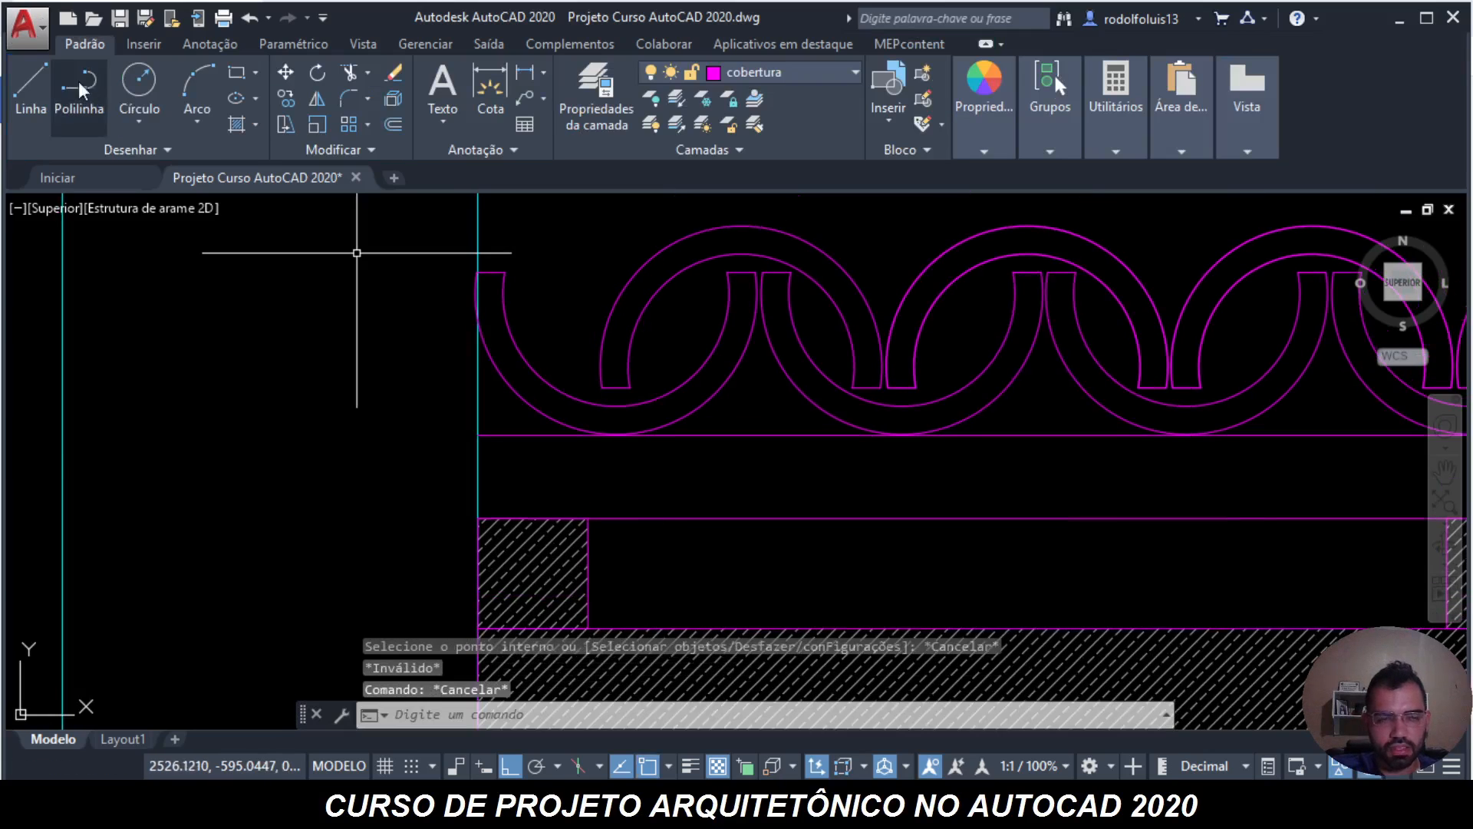
key("Escape")
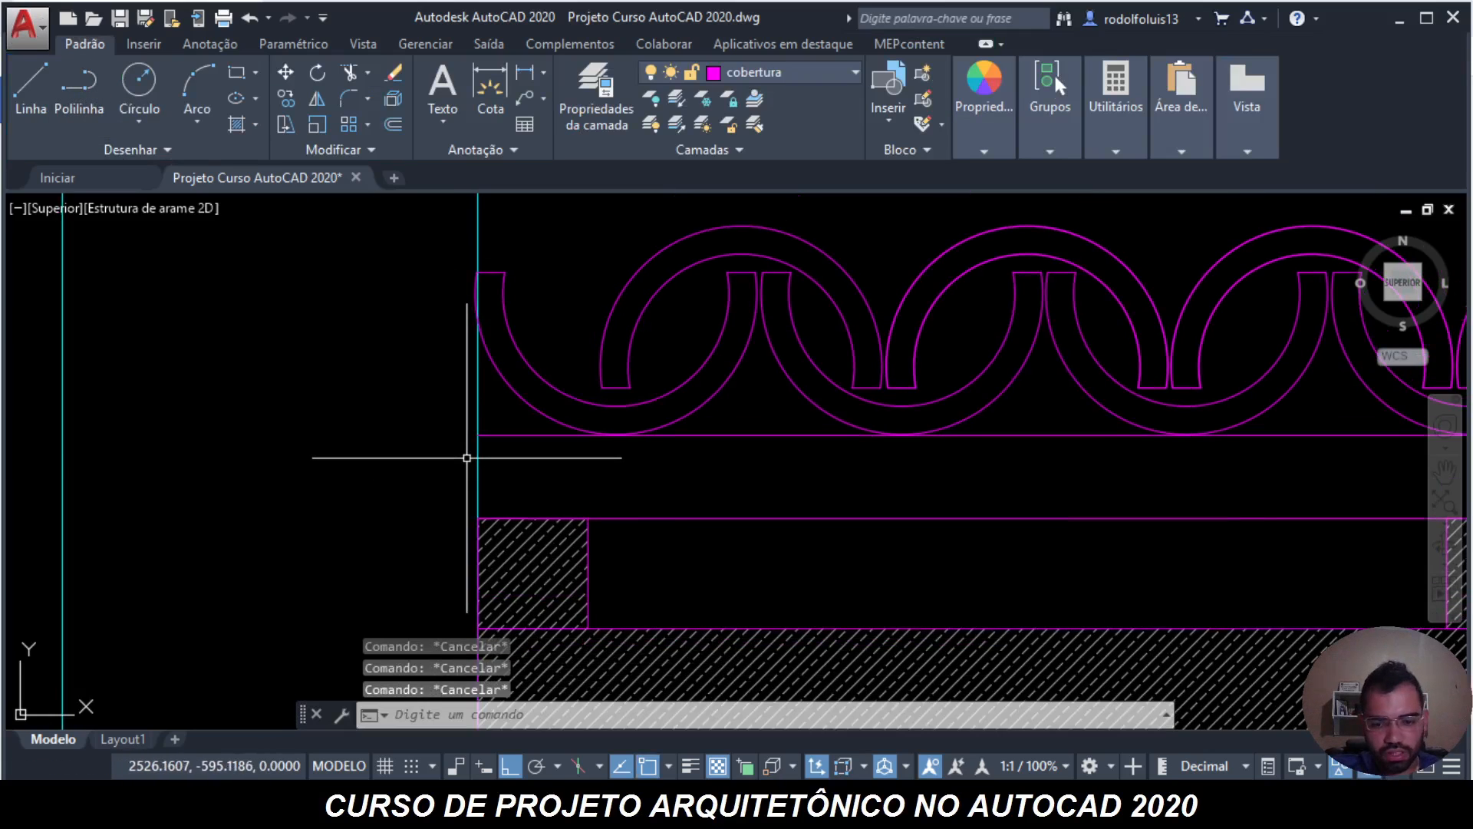
- Draw a vertical line closing the left end of the strip between the roof tiles and the small squares
type("l")
key("Return")
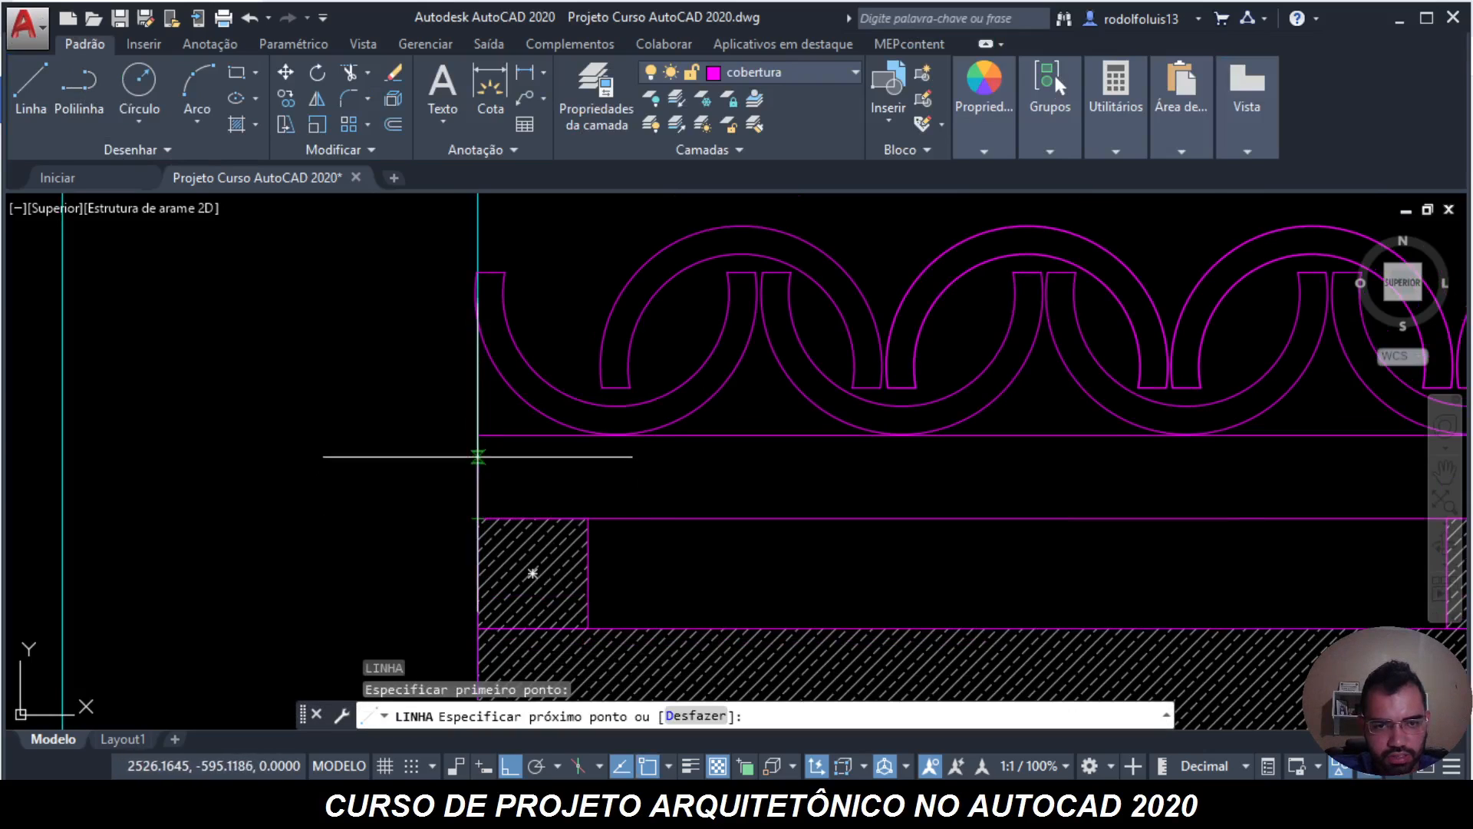
left_click(477, 435)
key("Return")
- Draw a vertical line closing the right end of the strip, from its lower line to its upper line
scroll(339, 412, "down", 10)
middle_click_drag(913, 465, 361, 477)
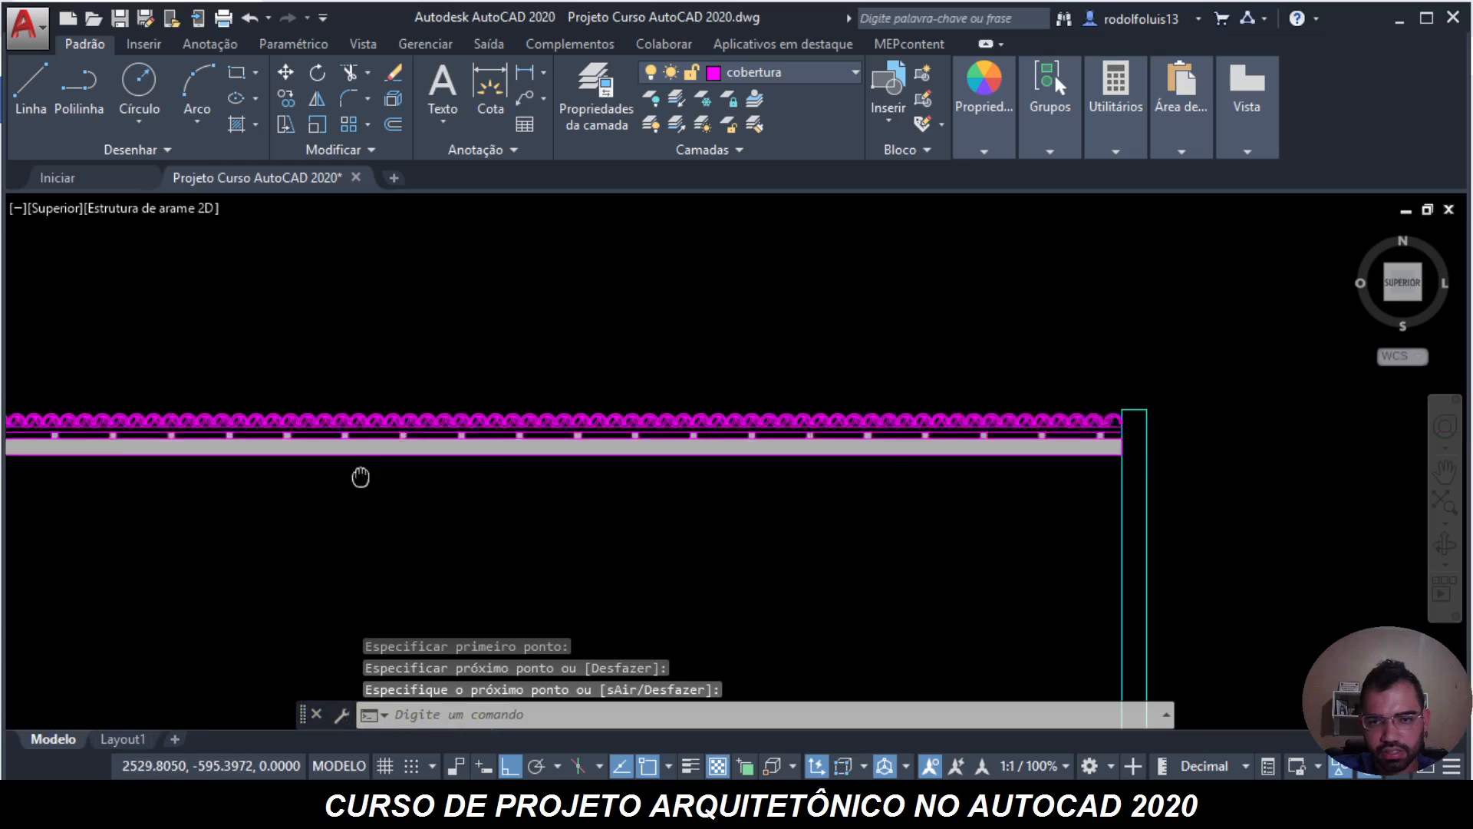
scroll(460, 329, "up", 10)
key("Return")
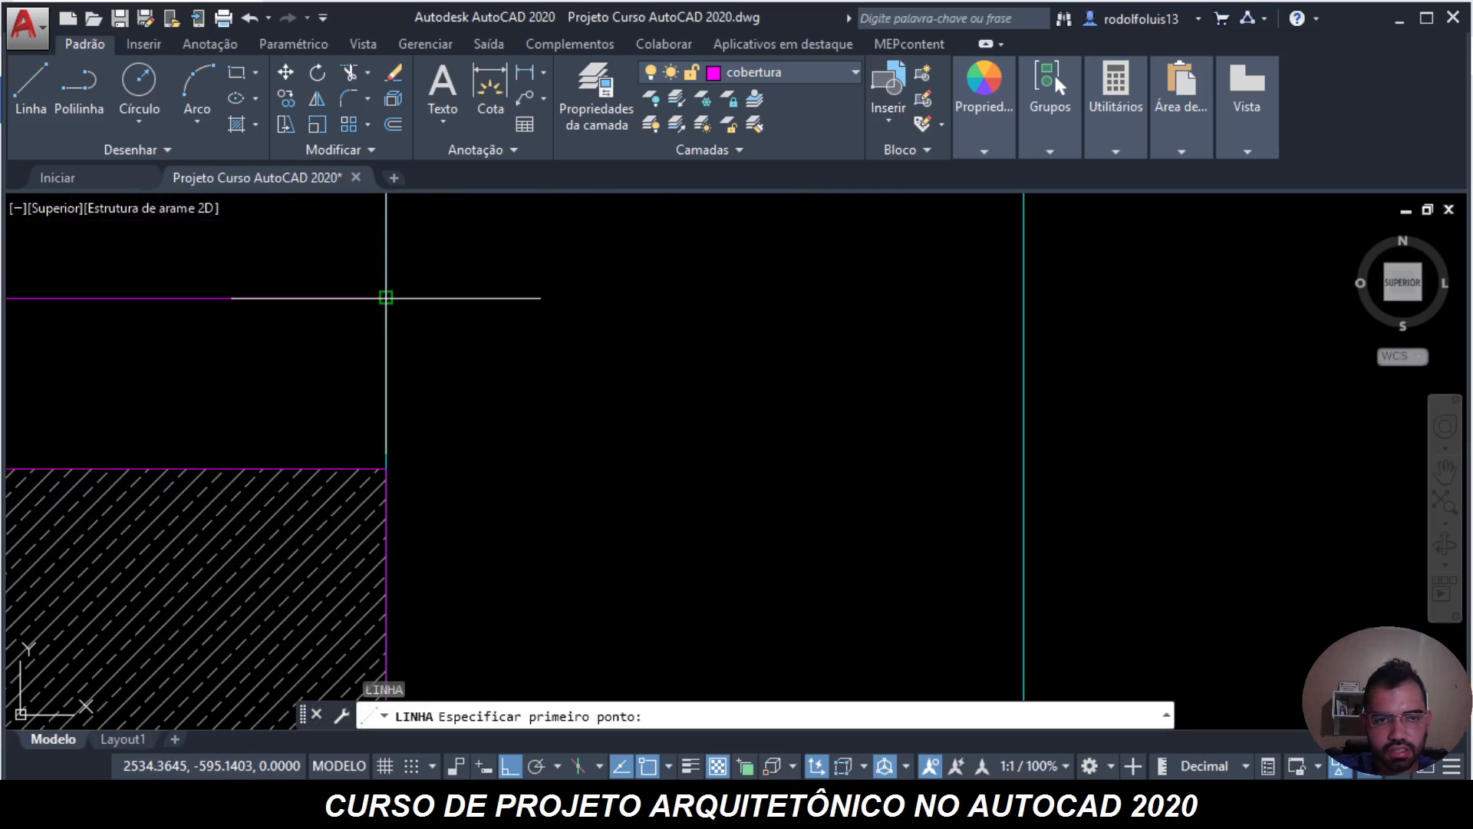
left_click(386, 297)
middle_click_drag(386, 297, 496, 456)
left_click(496, 328)
key("Return")
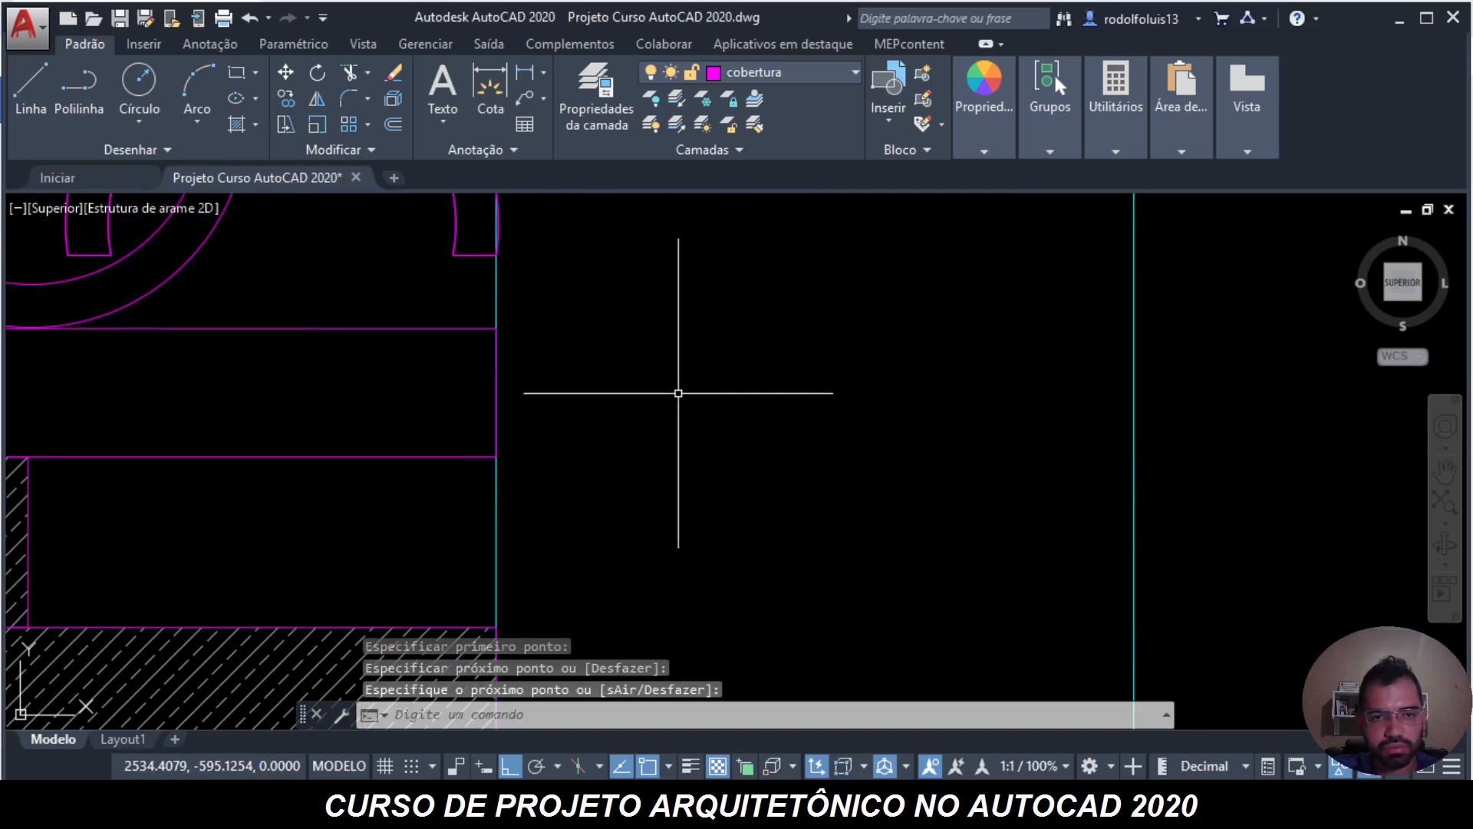
- Start an INSUL hatch at scale 0.001 and select the strip's lower, upper and right-end lines as boundary objects
key("Escape")
key("Escape")
type("h")
key("Return")
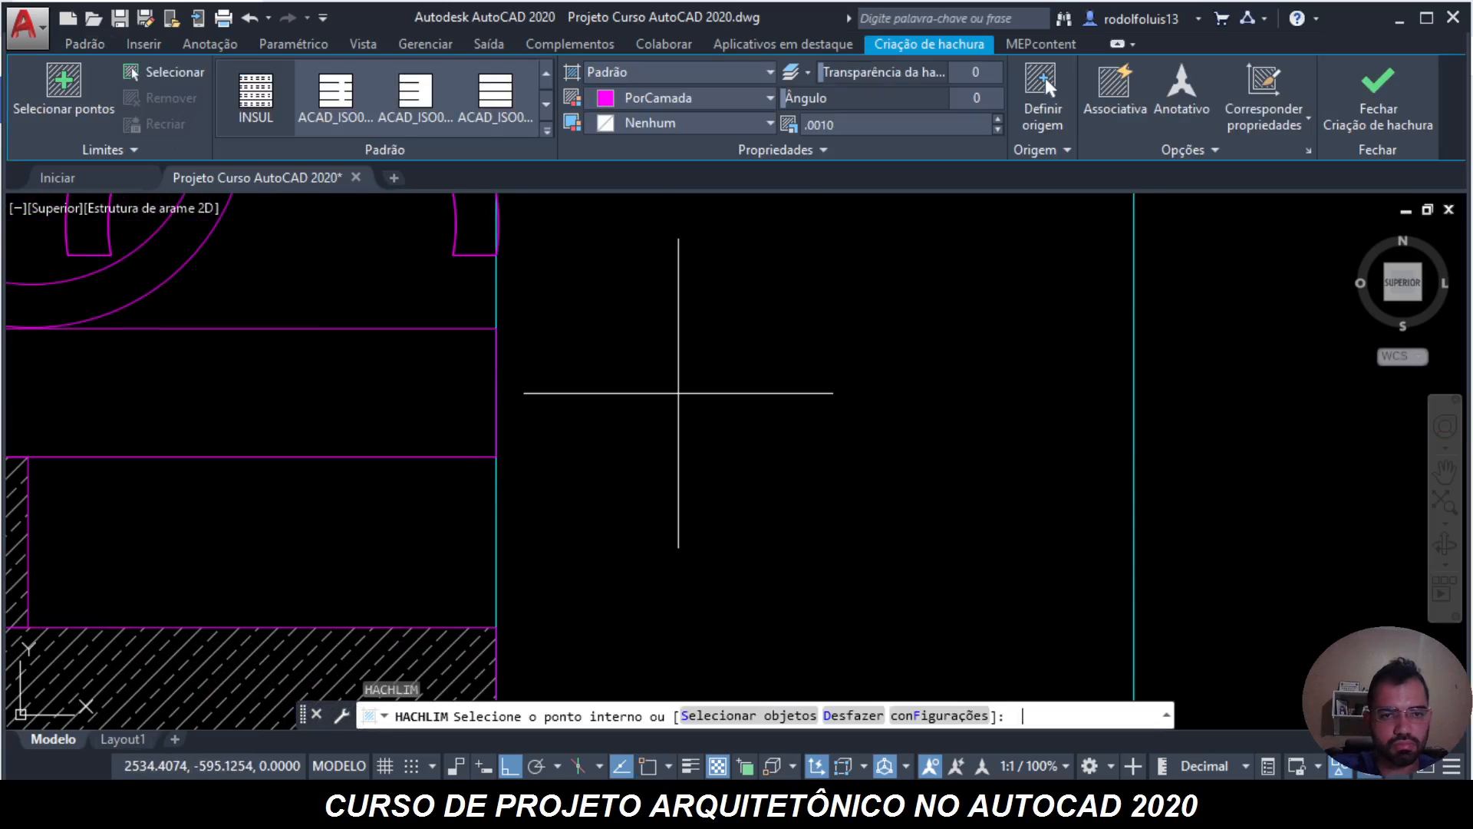
left_click(174, 74)
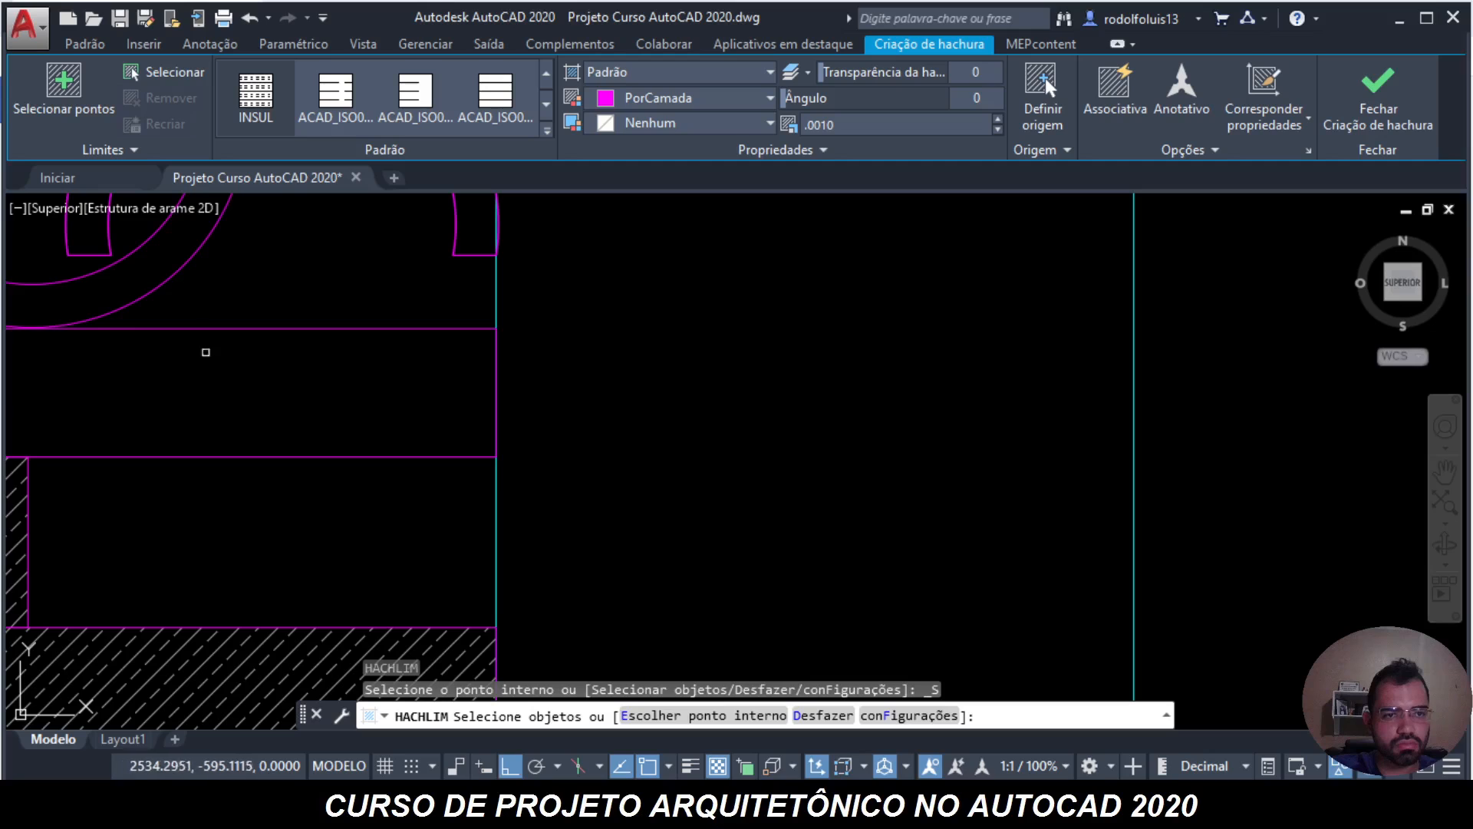
middle_click_drag(219, 409, 549, 417)
left_click(649, 462)
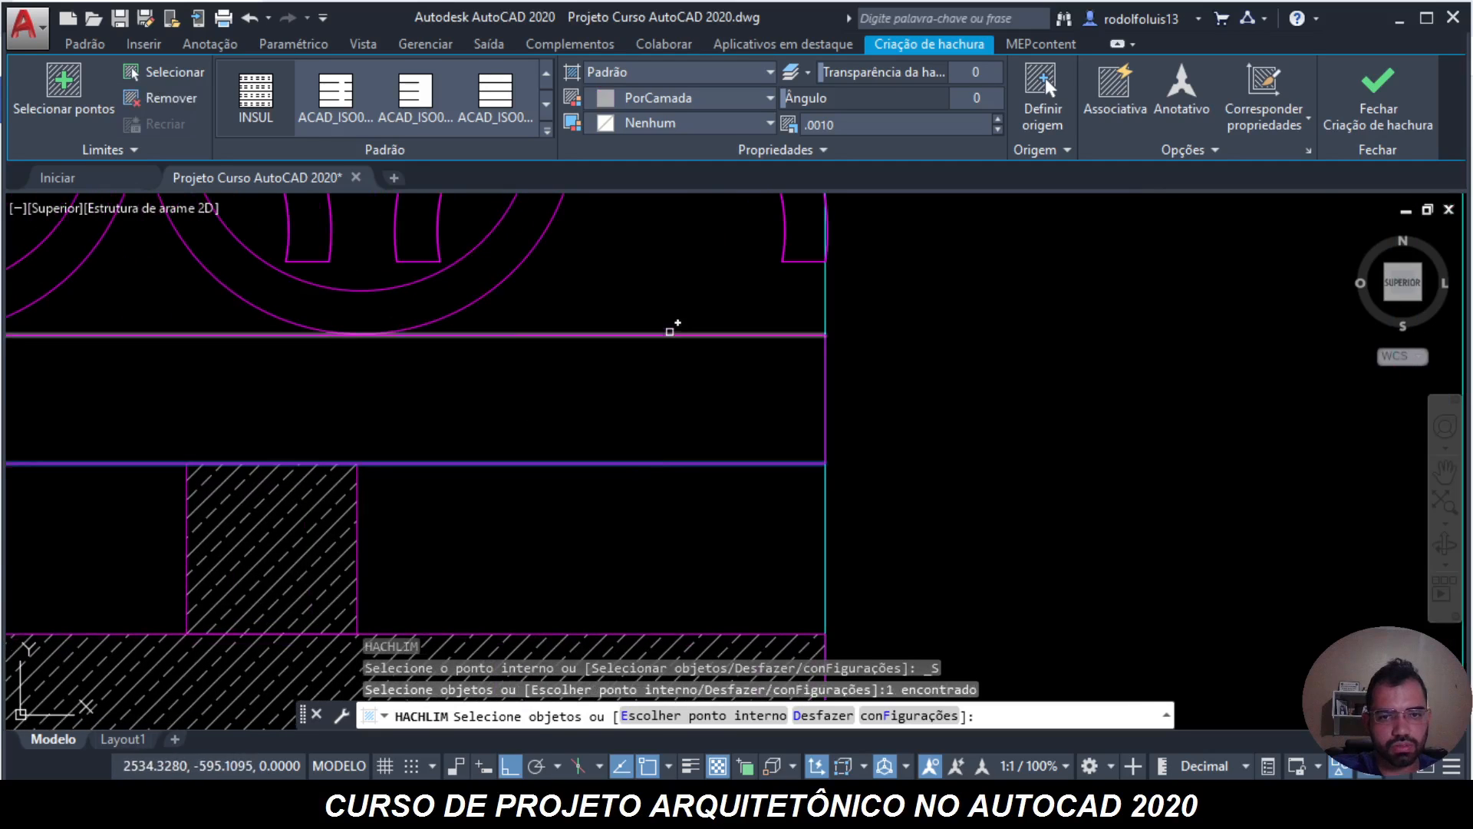
left_click(670, 331)
left_click(767, 361)
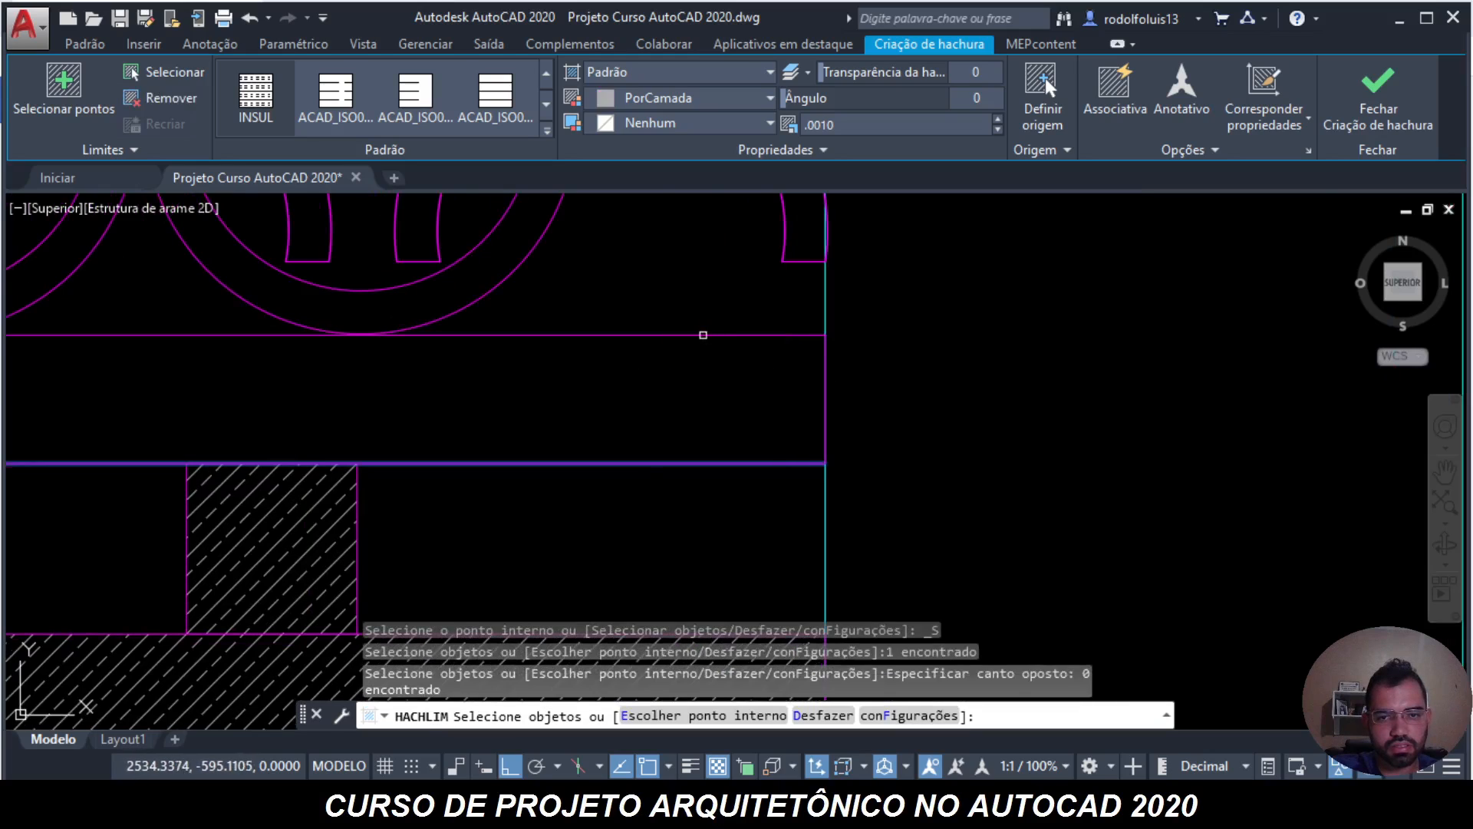
left_click(700, 335)
left_click(827, 389)
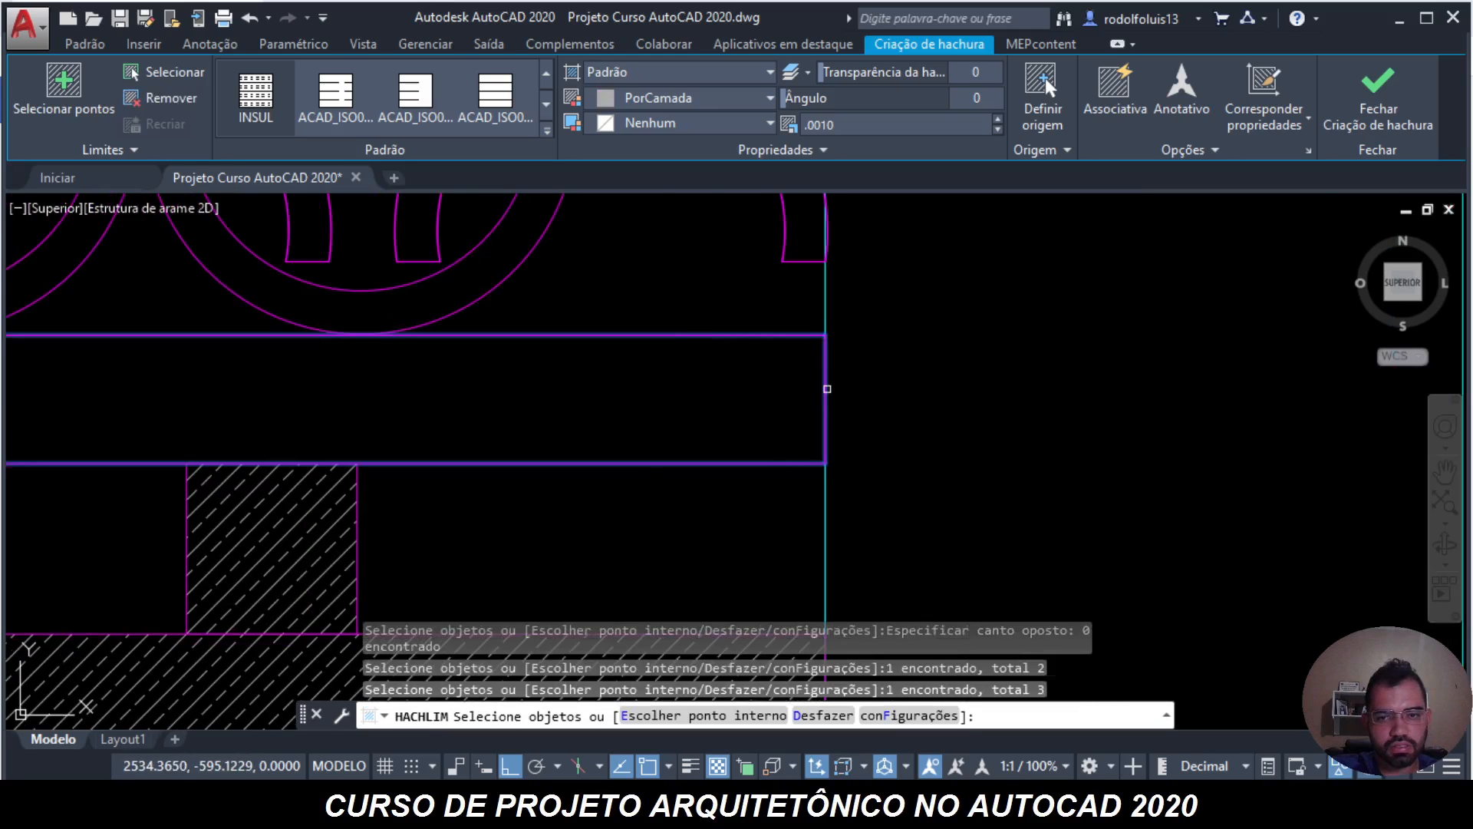
- Add the strip's left-end line to the hatch boundary and finish the hatch
scroll(825, 388, "down", 5)
middle_click_drag(329, 378, 1159, 397)
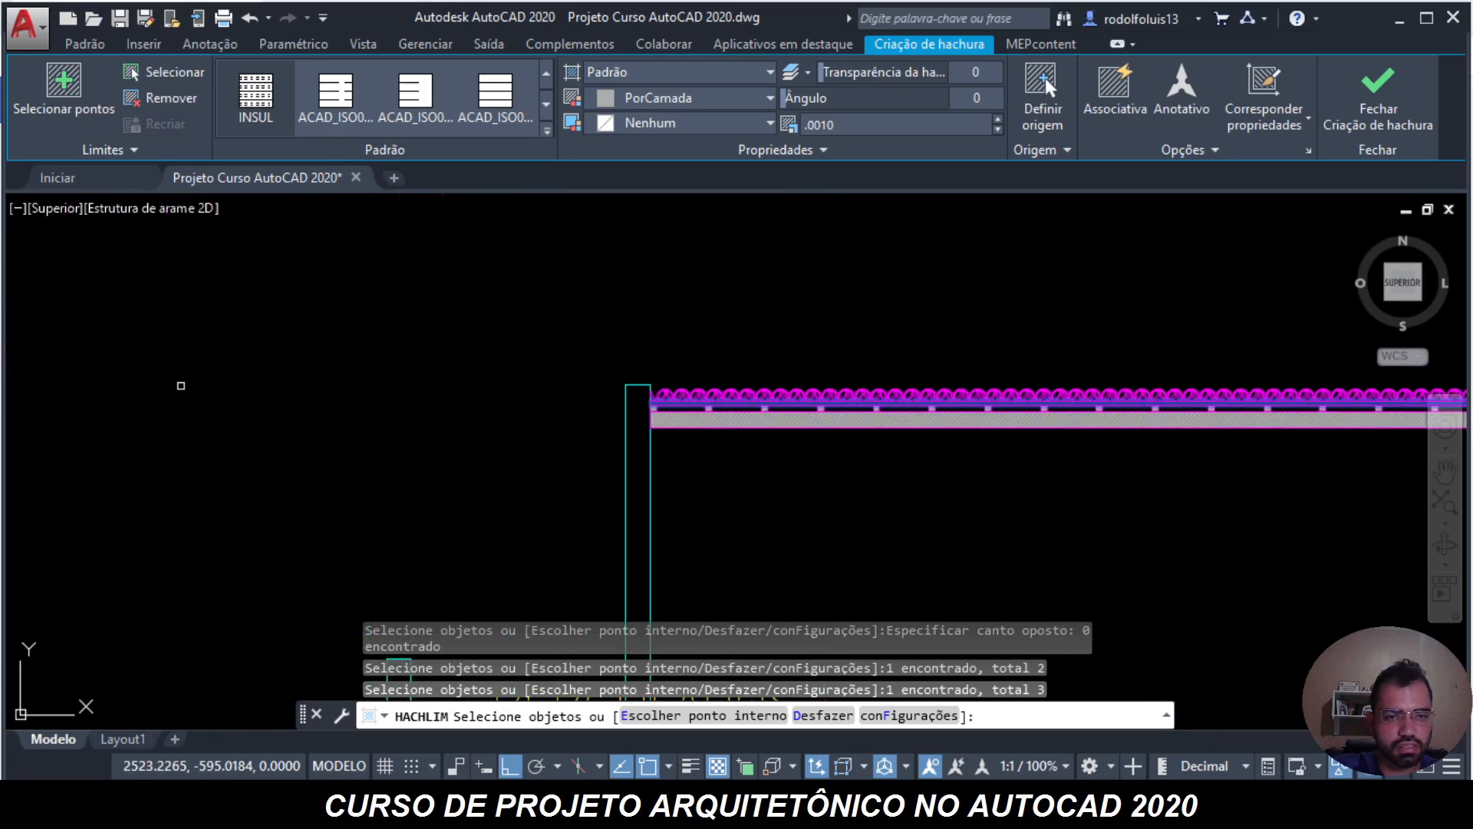
scroll(700, 417, "up", 4)
left_click(397, 316)
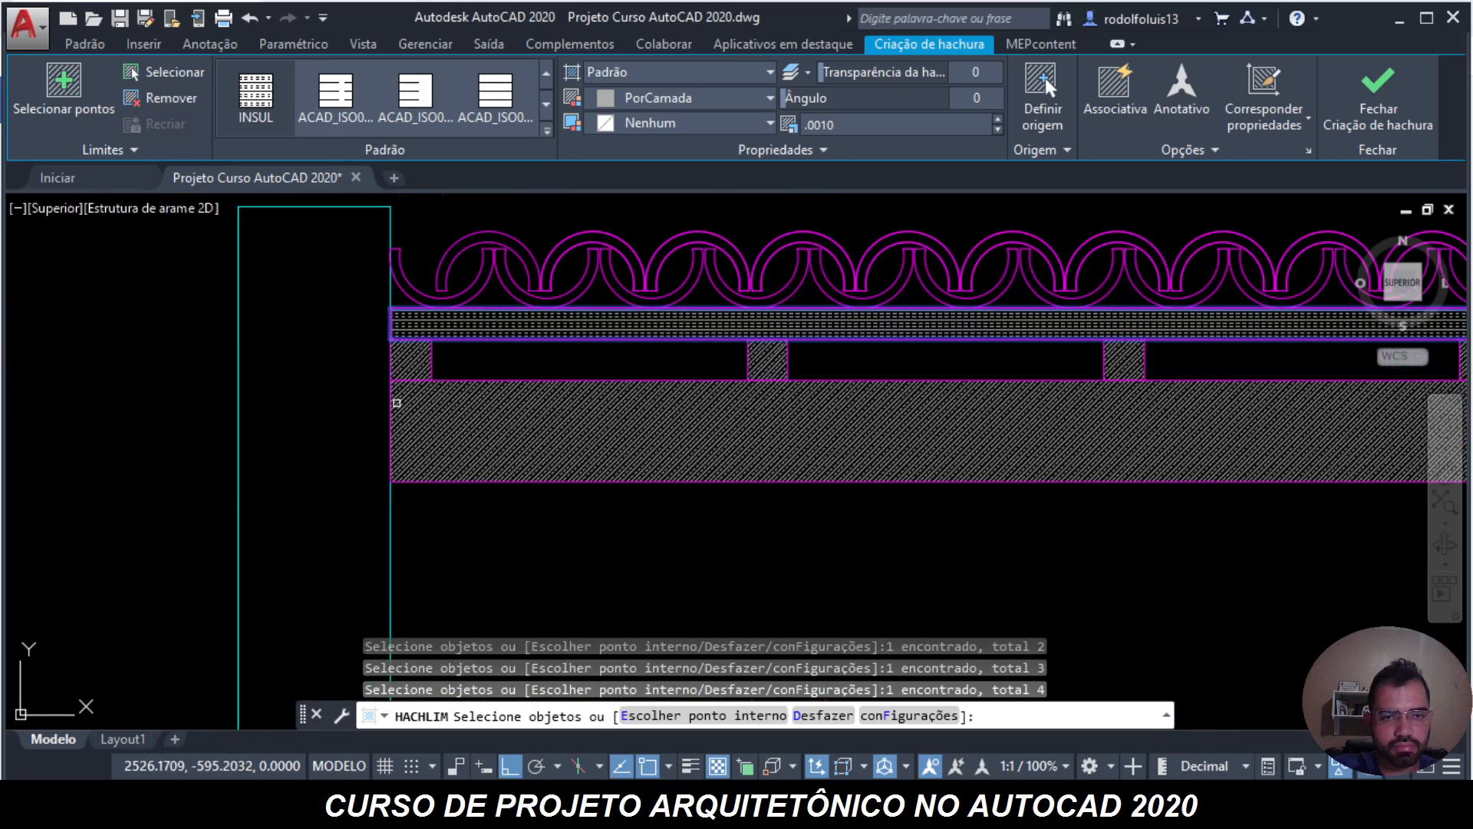
scroll(495, 348, "up", 5)
scroll(503, 350, "down", 5)
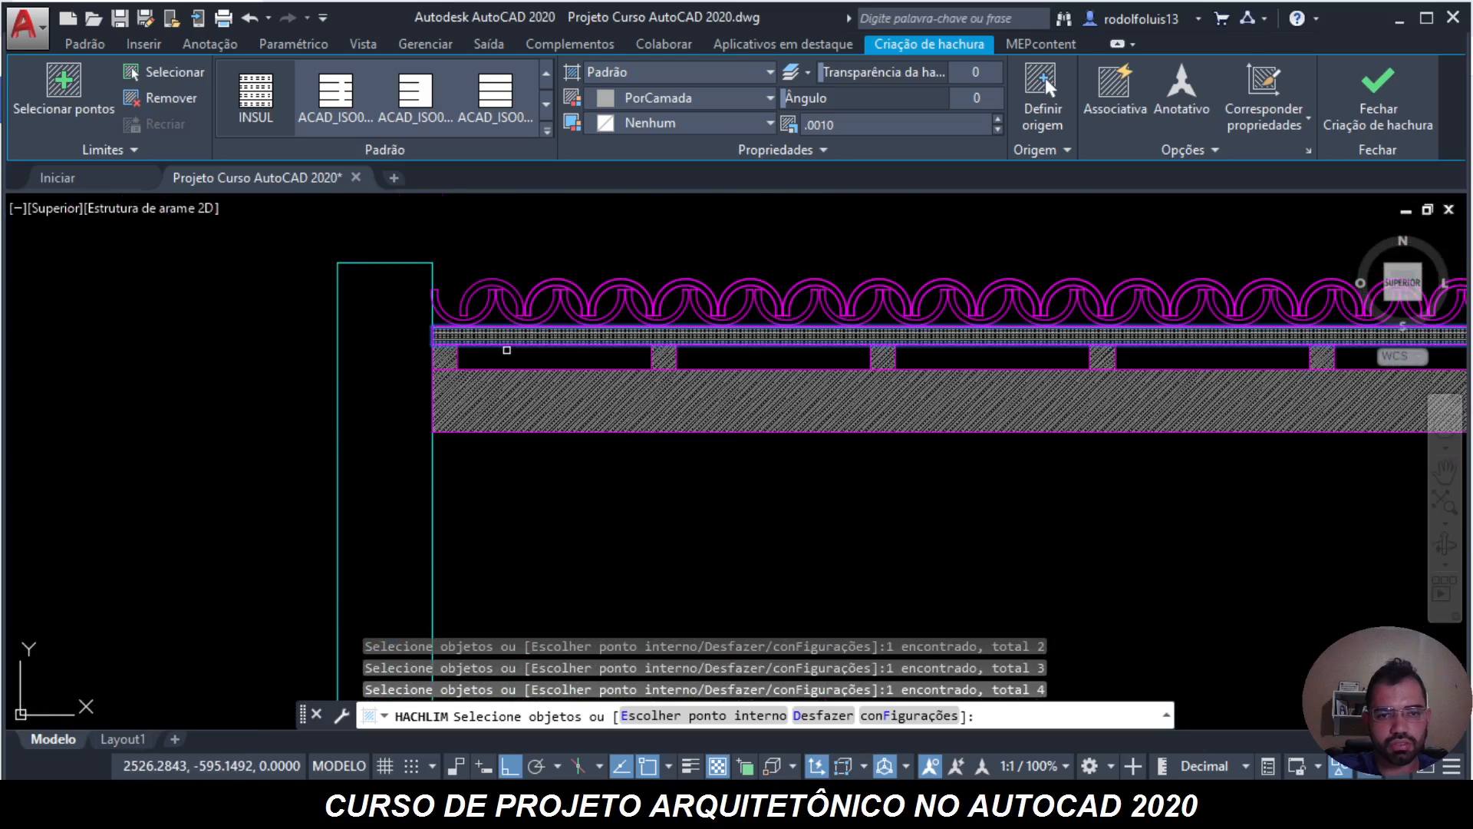
scroll(507, 350, "up", 4)
key("Escape")
key("Escape")
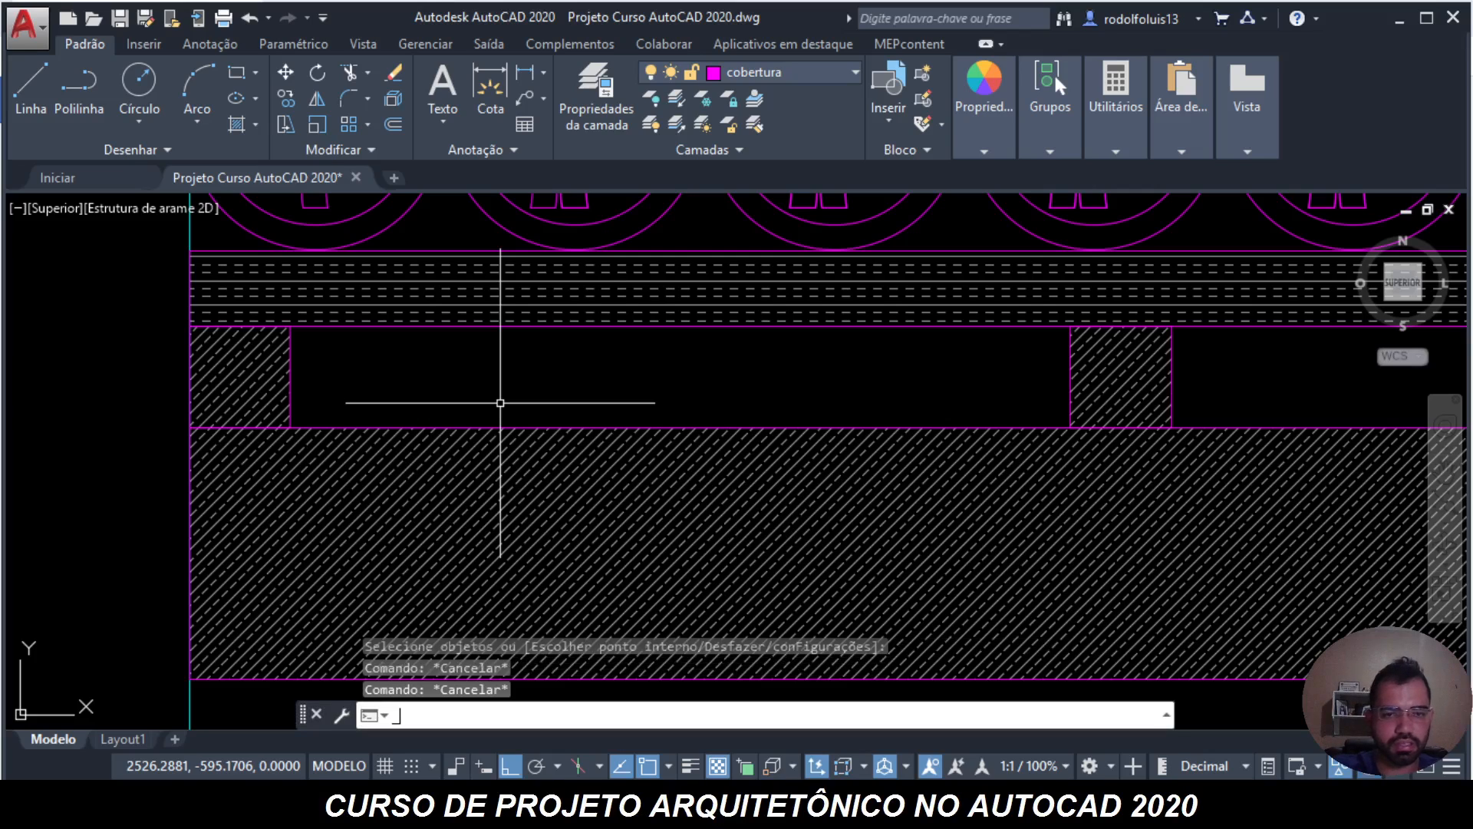
type("h")
key("Return")
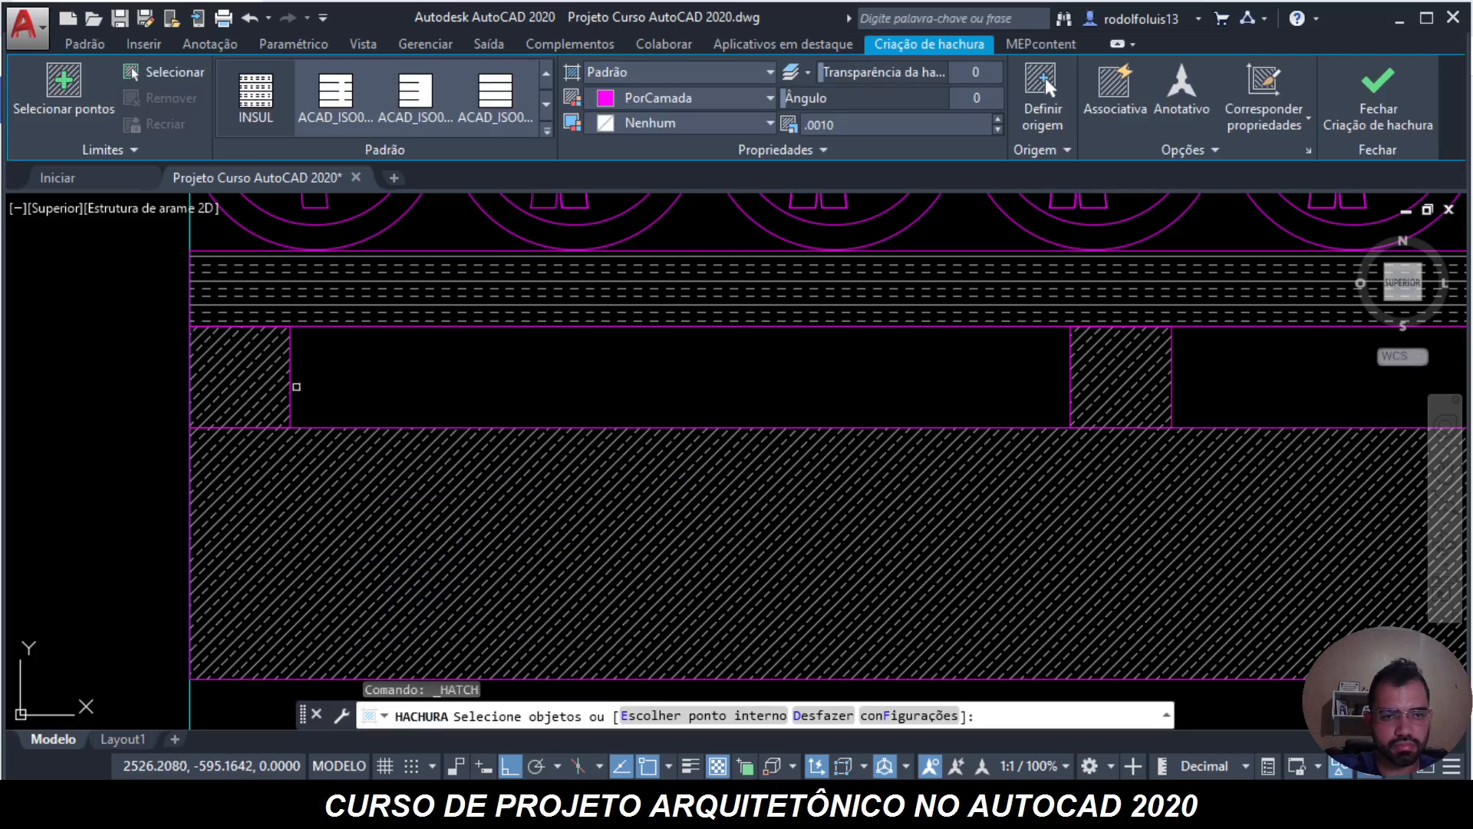
left_click(266, 383)
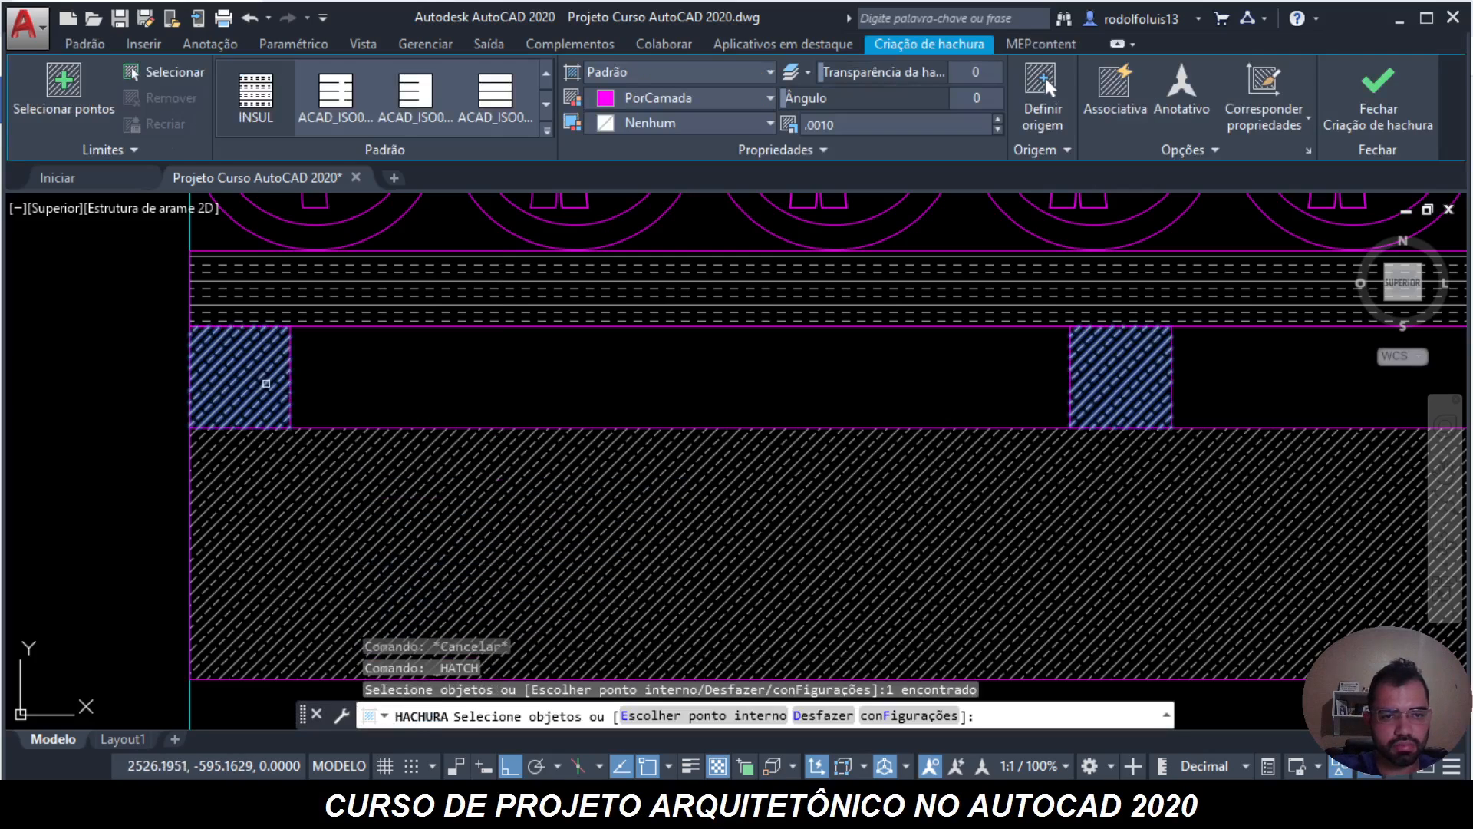
left_click(287, 294)
key("Escape")
key("Escape")
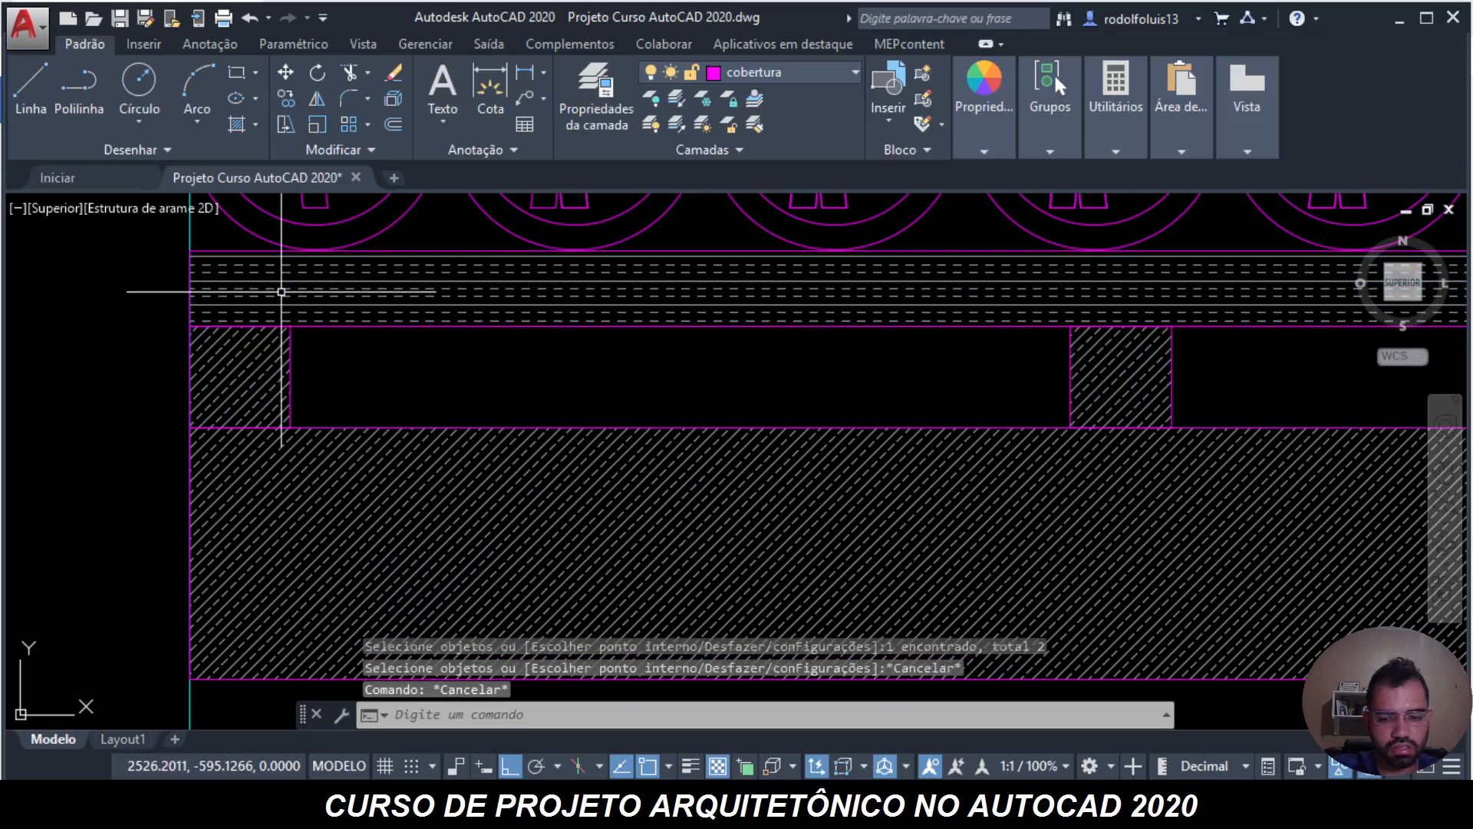
- Match the hatch of the strip under the roof tiles to the supporting member's hatch properties
type("ma")
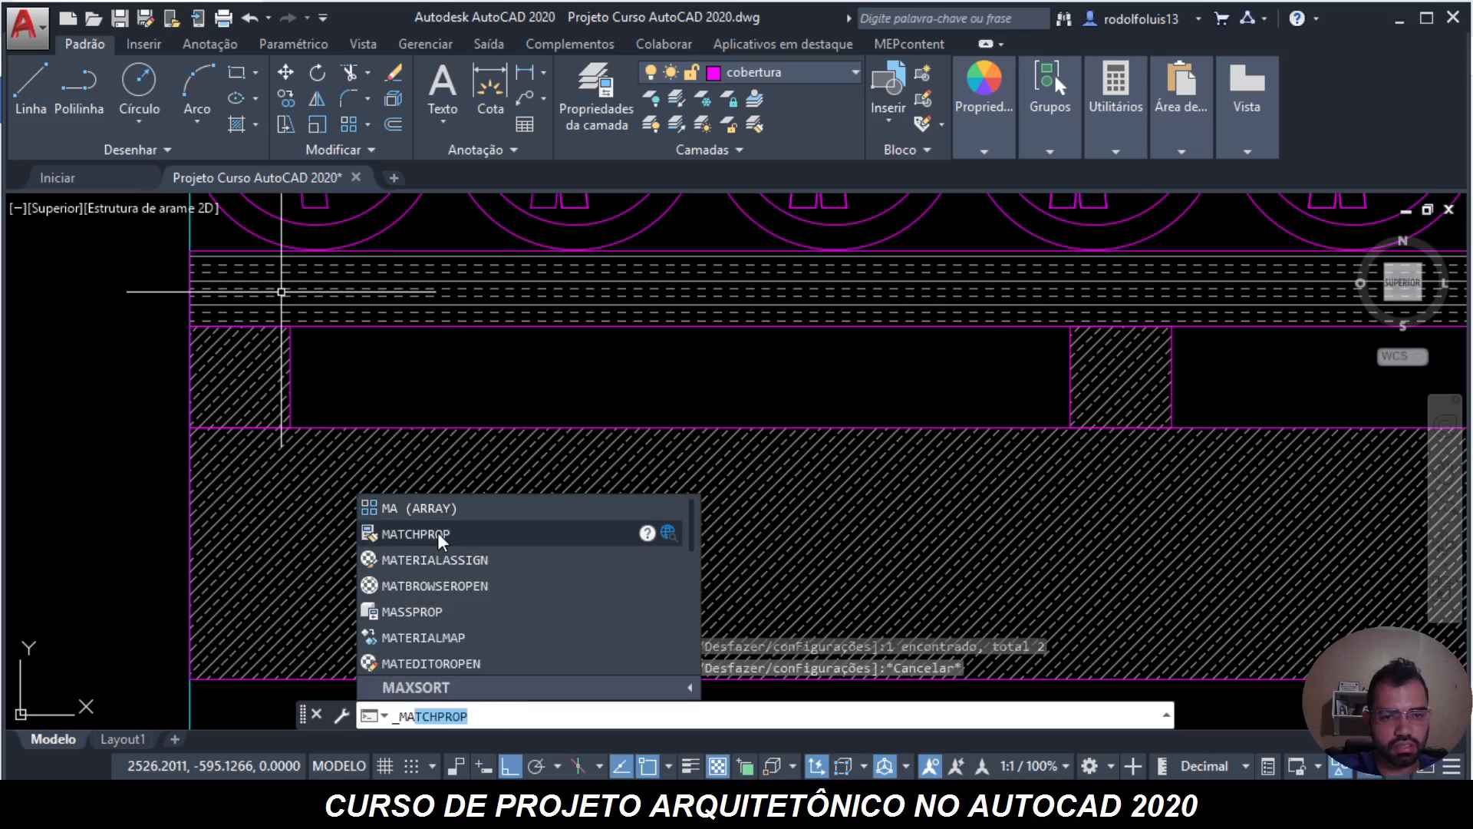
left_click(437, 531)
left_click(442, 476)
left_click(448, 297)
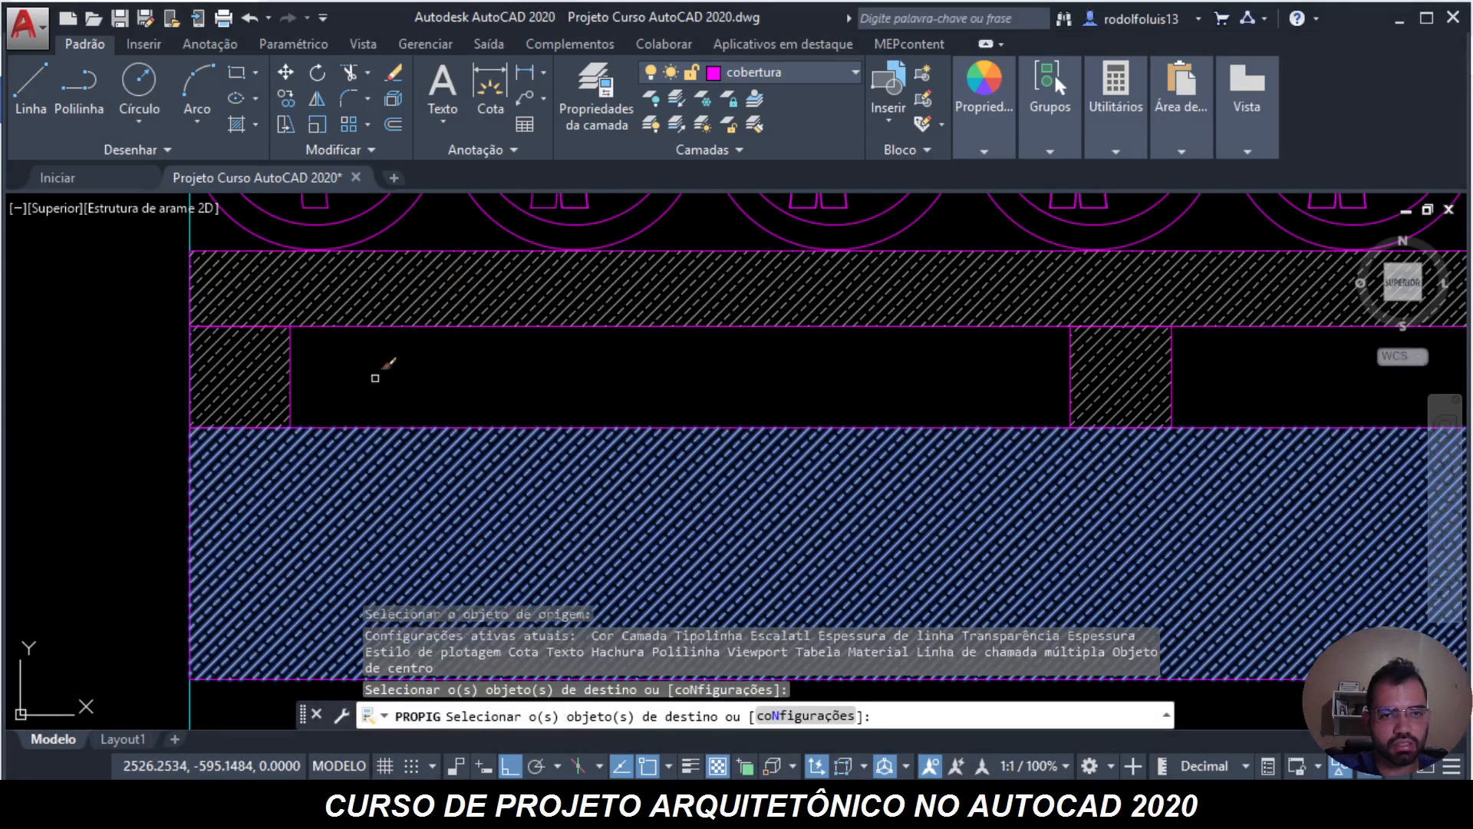
scroll(346, 377, "down", 5)
key("Escape")
key("Escape")
key("Escape")
key("Escape")
- Examine the hatched roof layers along the section from wall to wall
middle_click_drag(820, 522, 204, 431)
scroll(205, 430, "down", 2)
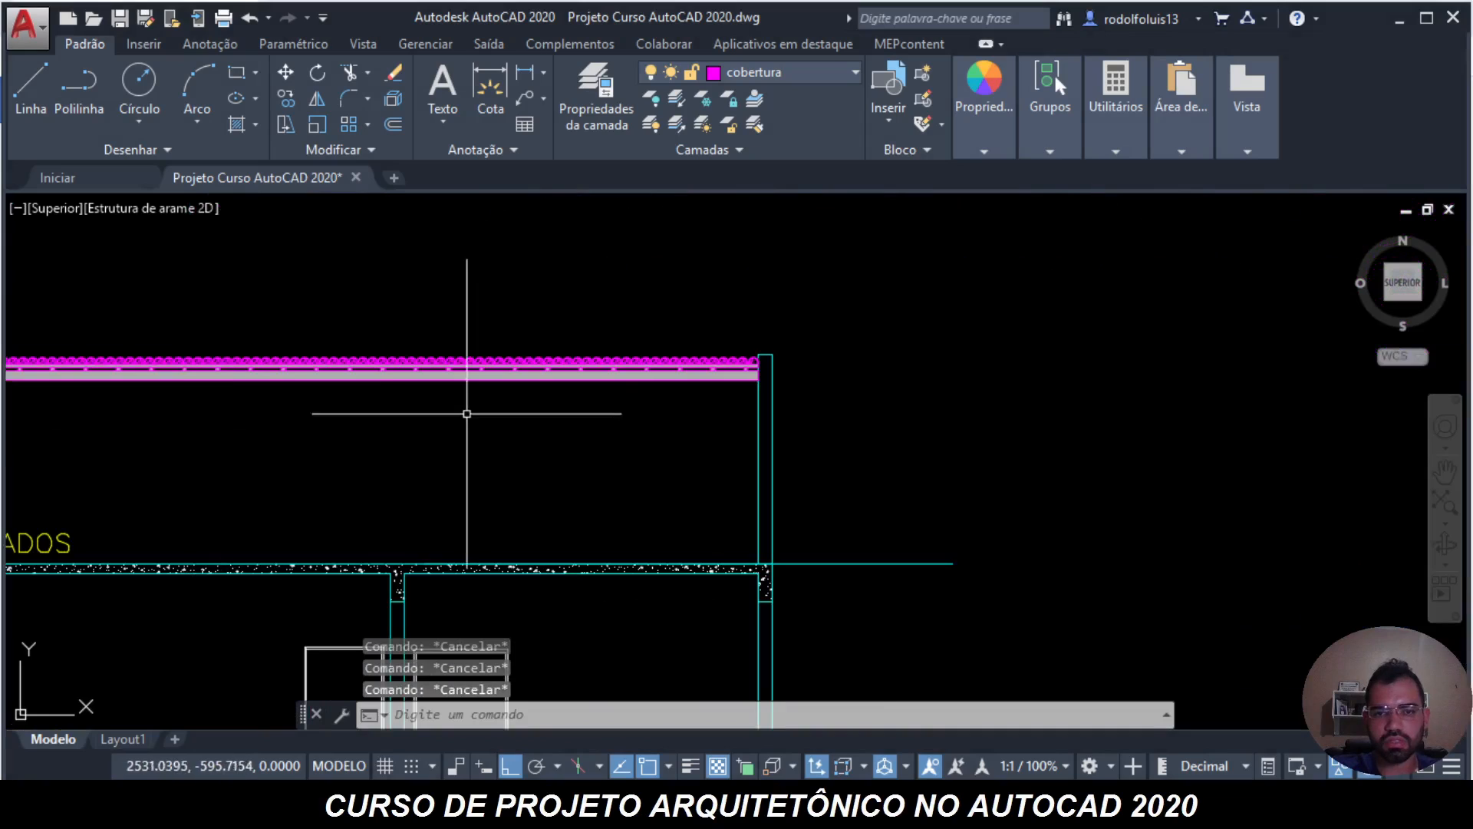
scroll(467, 361, "up", 3)
middle_click_drag(453, 476, 968, 450)
key("Escape")
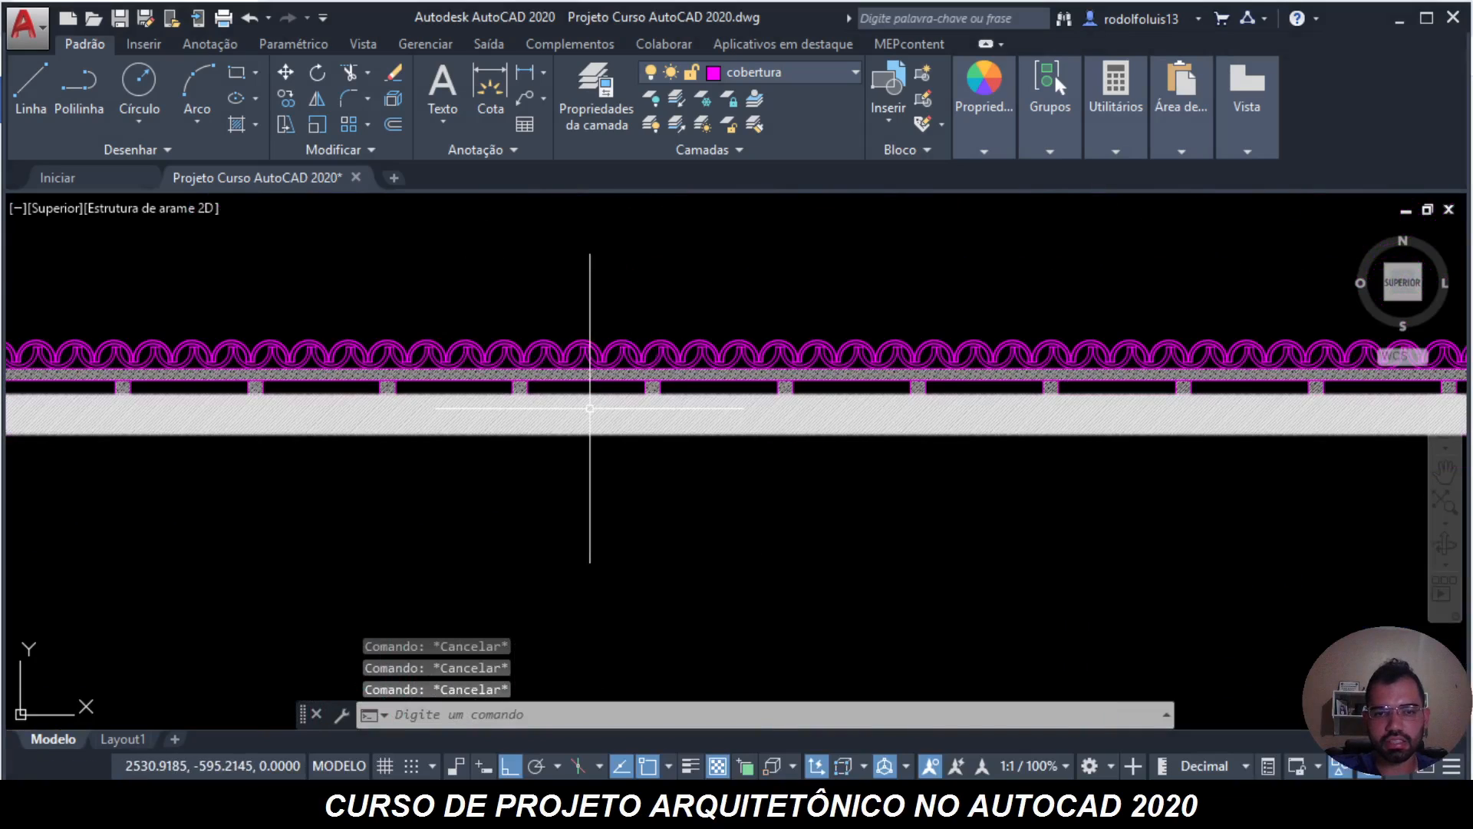
scroll(666, 379, "up", 3)
scroll(666, 380, "down", 4)
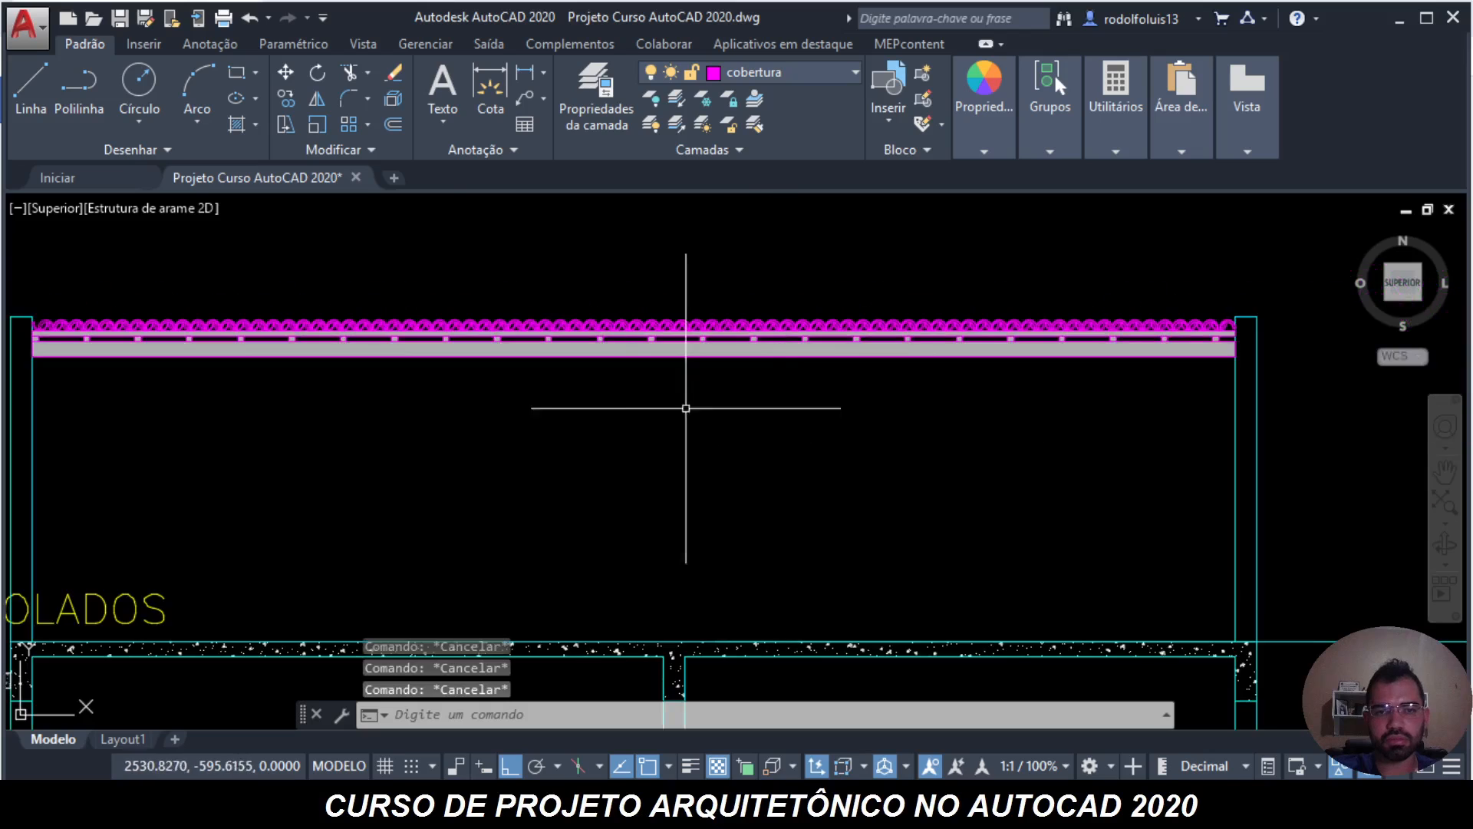
- Start copying the PROJEÇÃO PERGOLADOS leader label from the floor plan, taking a base point at the label
middle_click_drag(685, 411, 880, 422)
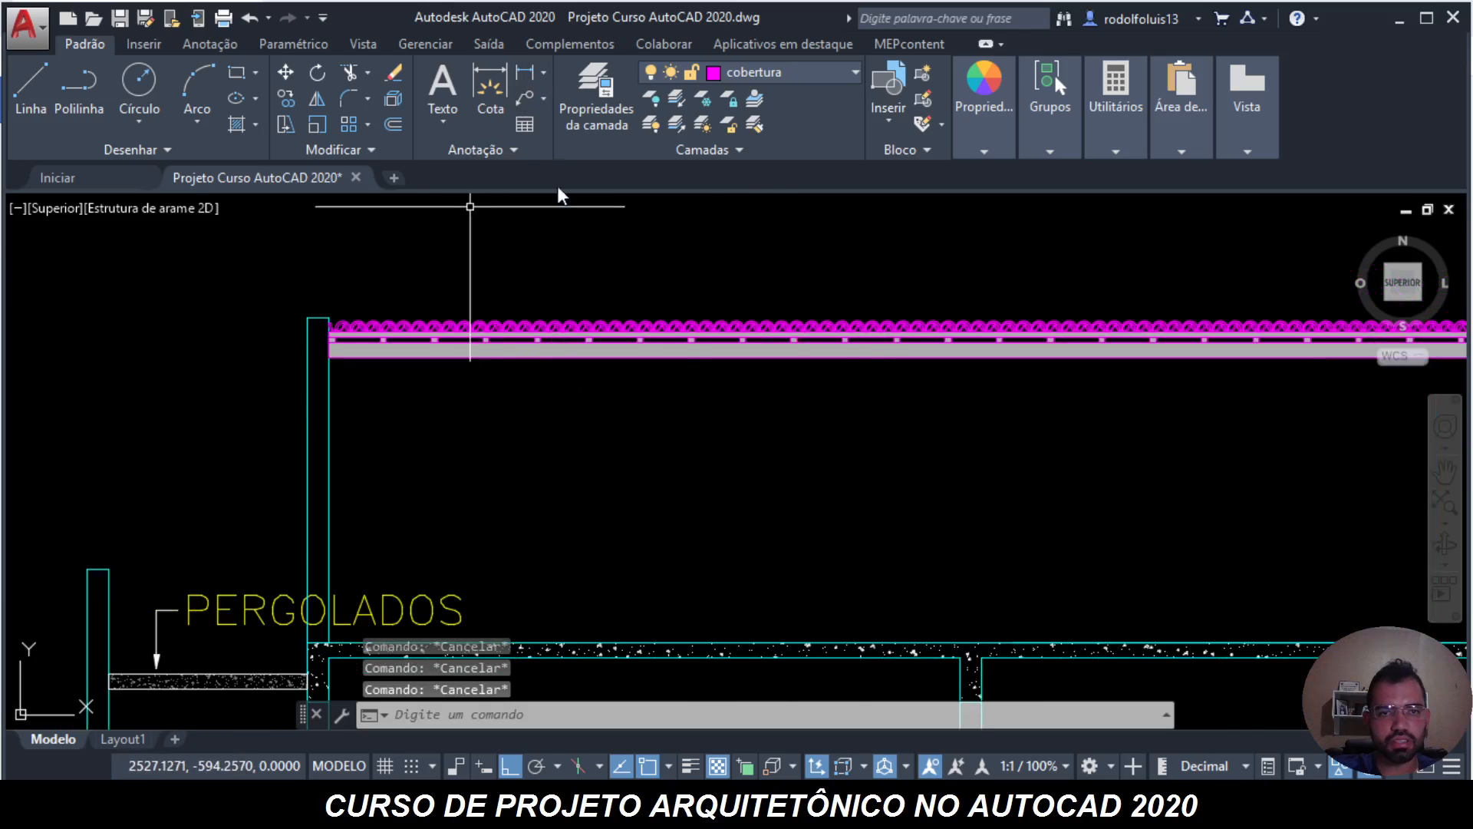
scroll(619, 433, "down", 5)
scroll(211, 345, "up", 1)
middle_click_drag(222, 318, 363, 463)
scroll(226, 333, "up", 4)
scroll(363, 462, "down", 2)
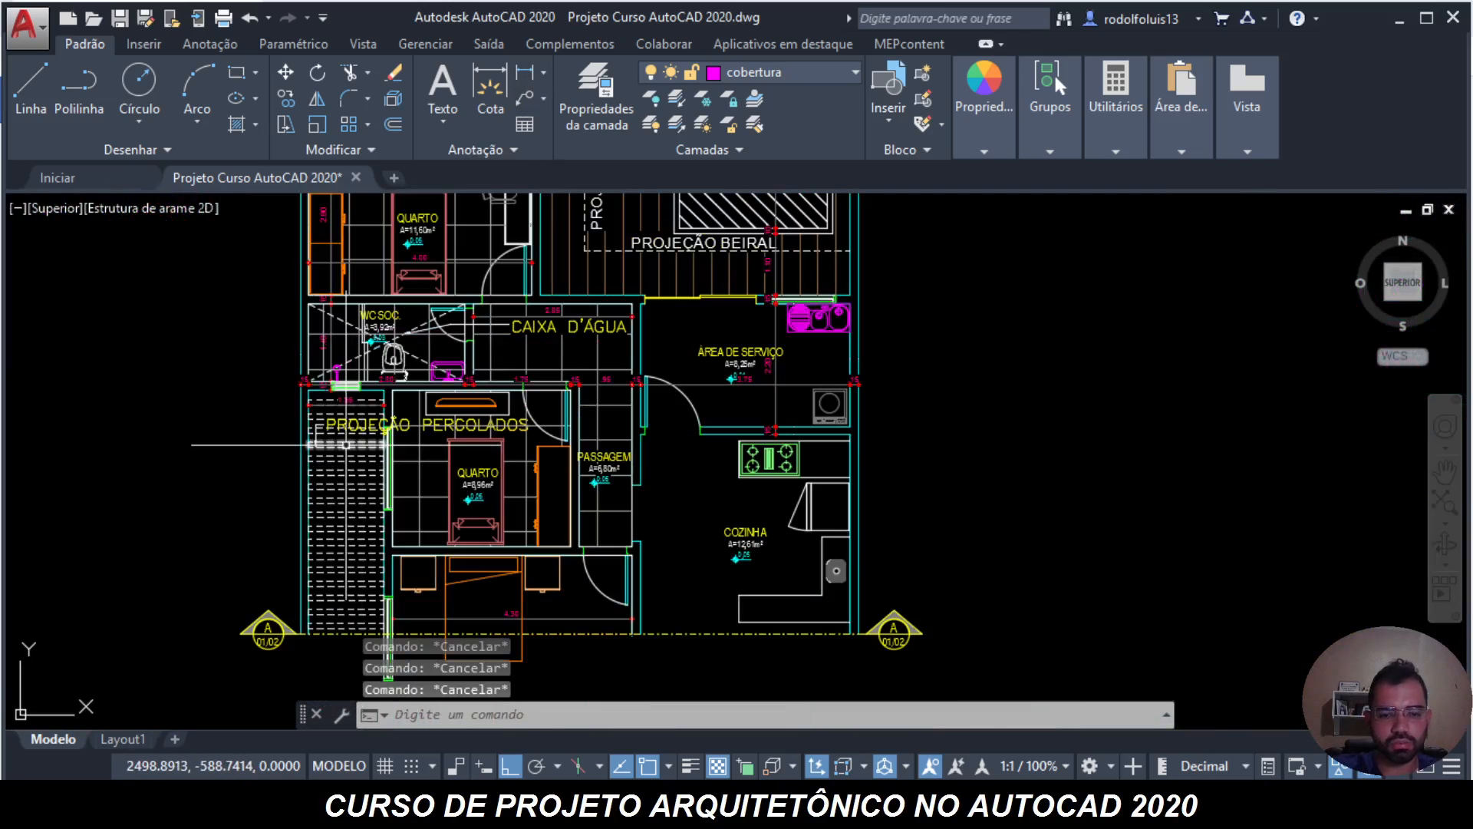
type("co")
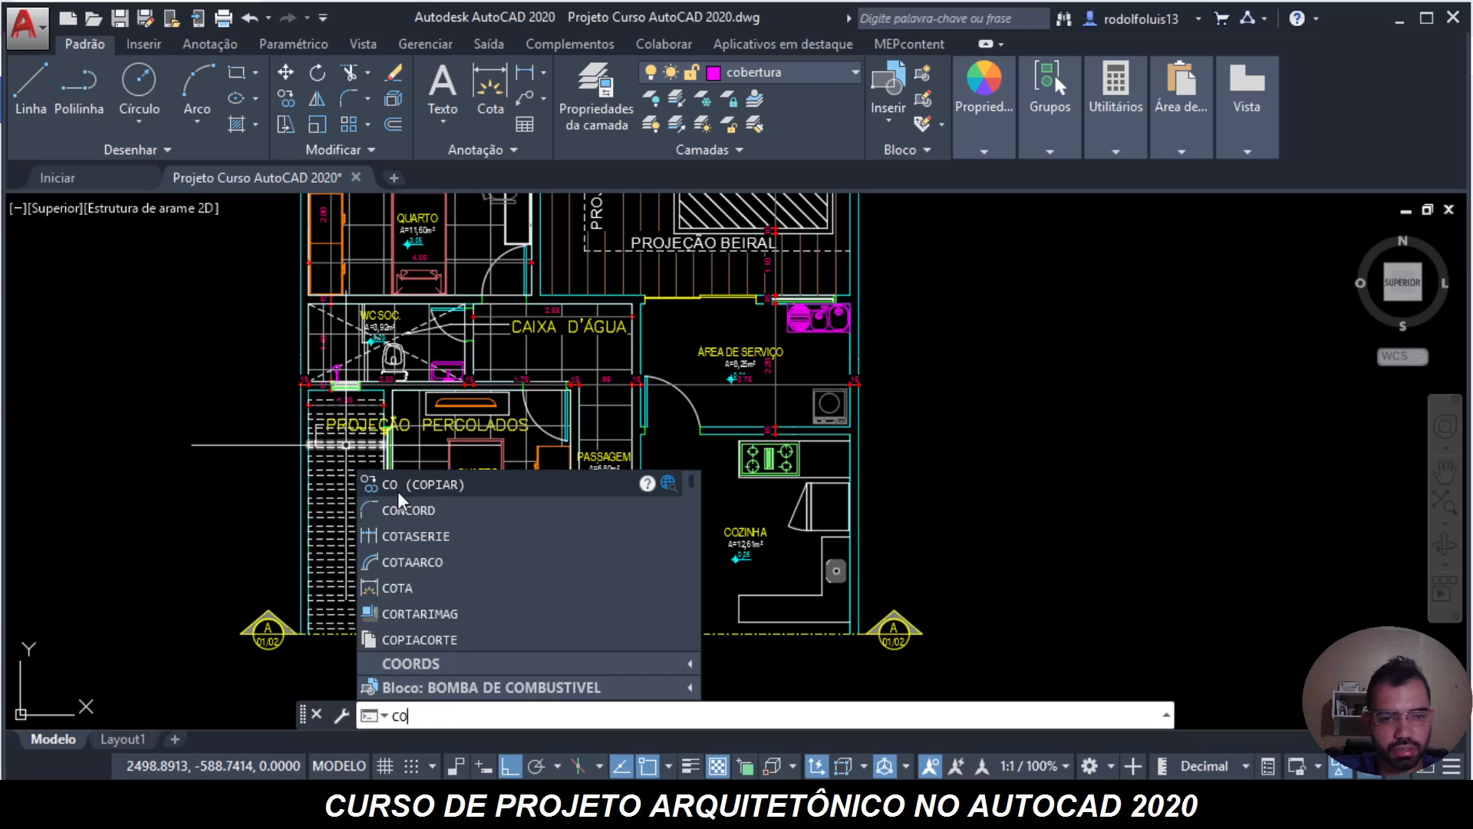
left_click(398, 491)
scroll(388, 415, "up", 2)
left_click(407, 418)
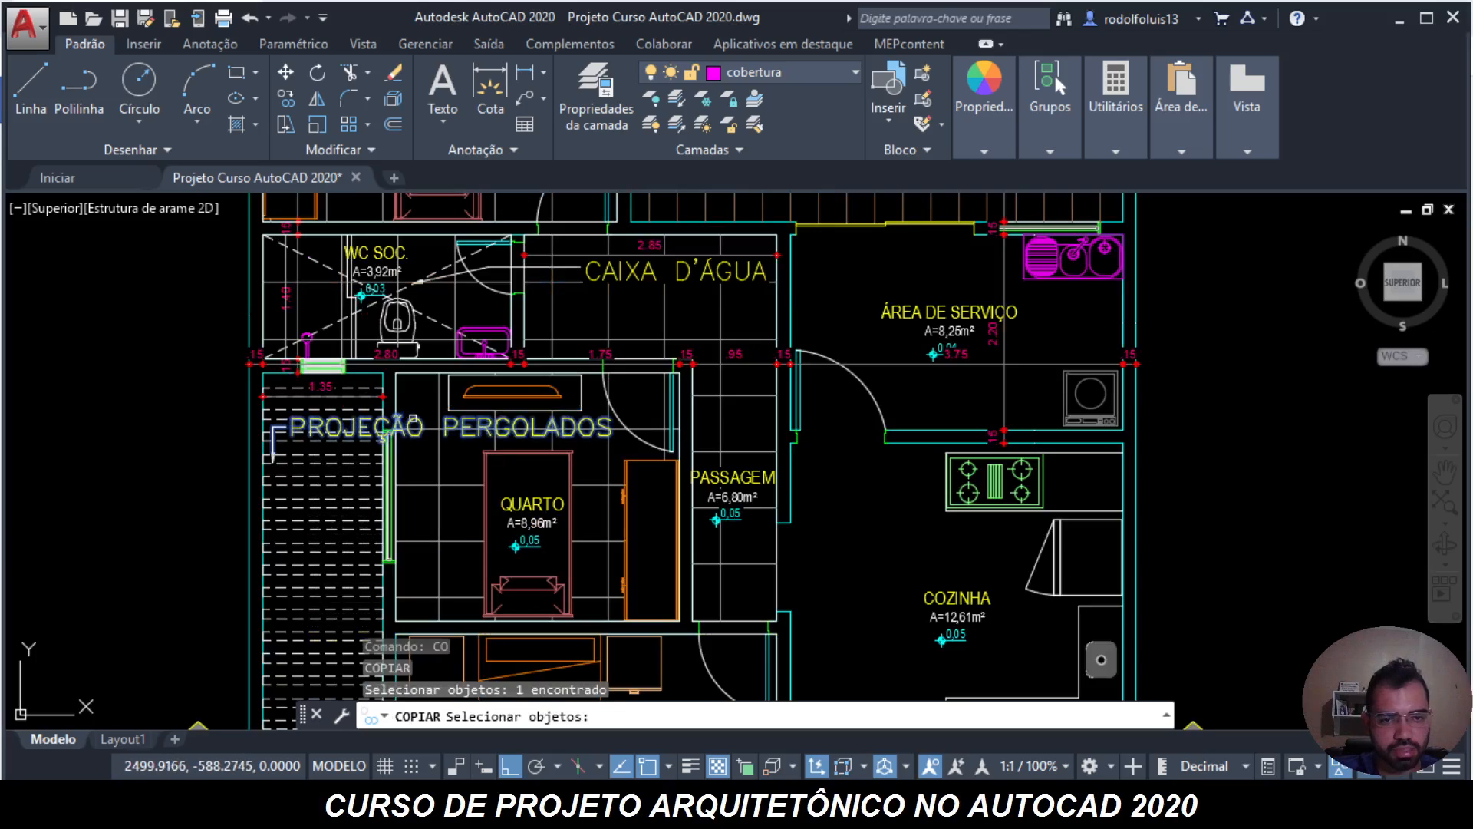
key("Return")
left_click(301, 408)
- Place the copied PROJEÇÃO PERGOLADOS leader just below the roof in the section, with ortho mode off
scroll(424, 284, "down", 7)
key("F8")
scroll(729, 307, "up", 6)
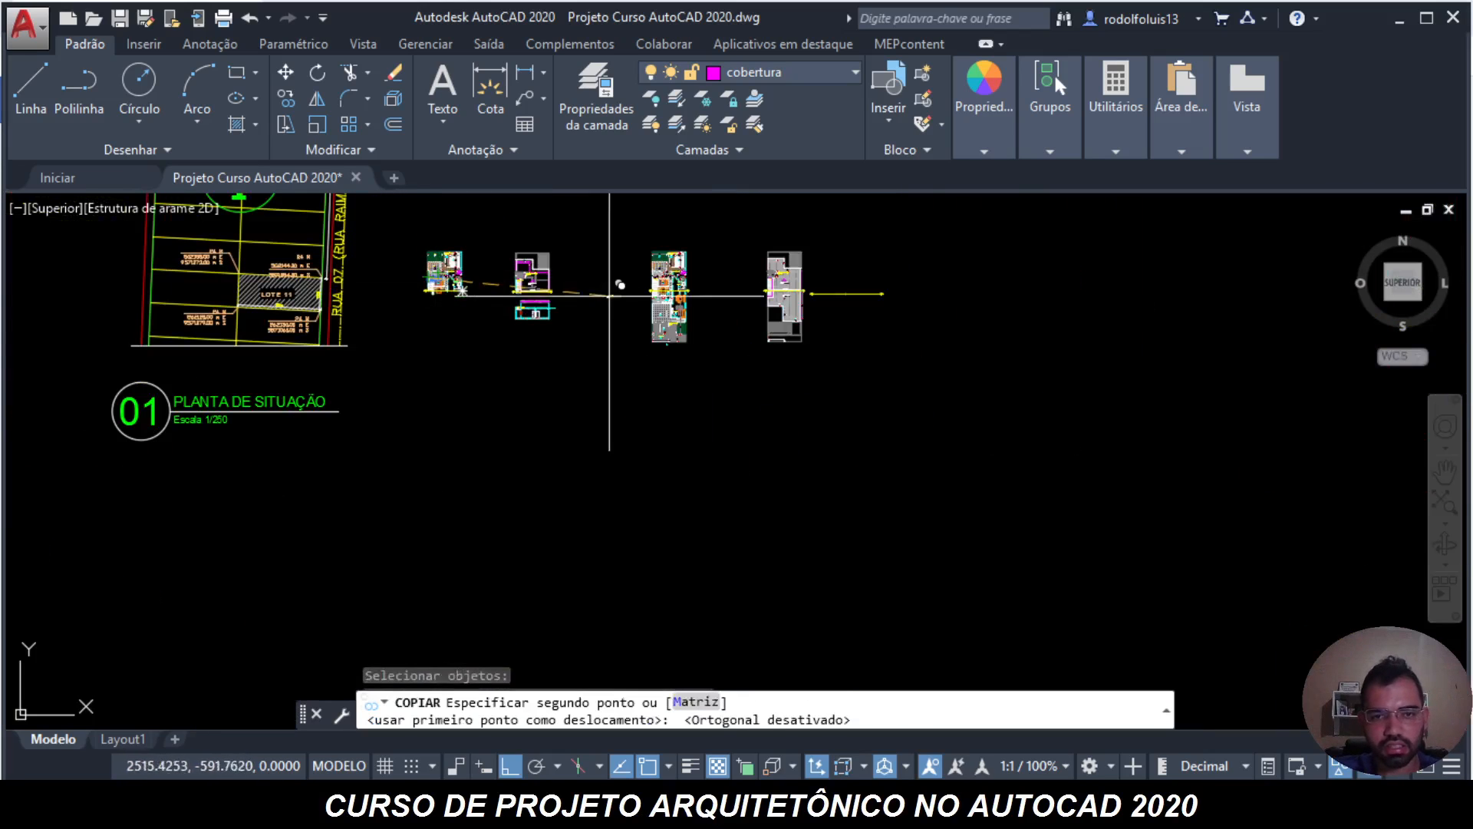
scroll(729, 316, "down", 4)
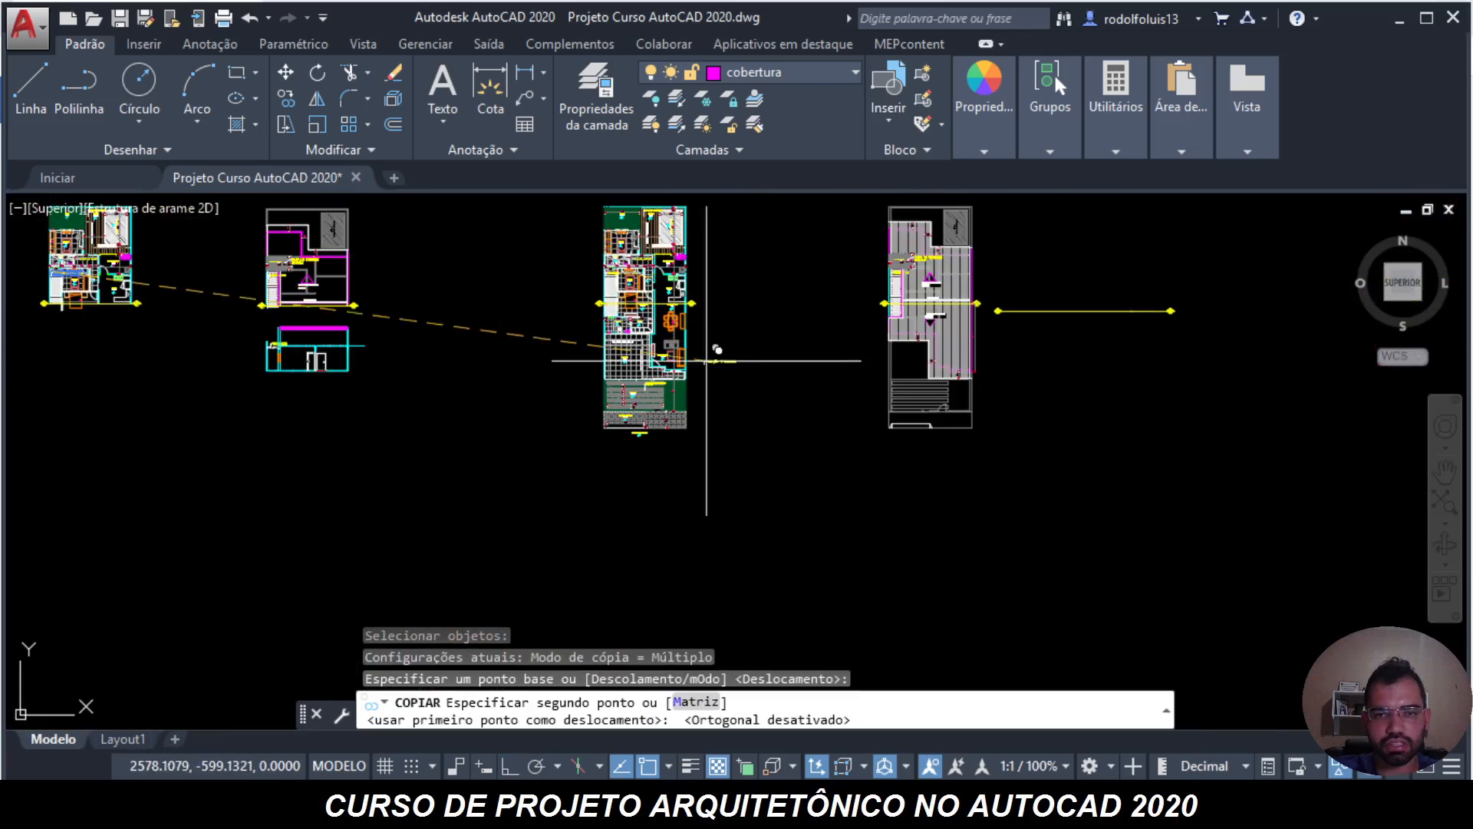
scroll(476, 313, "up", 6)
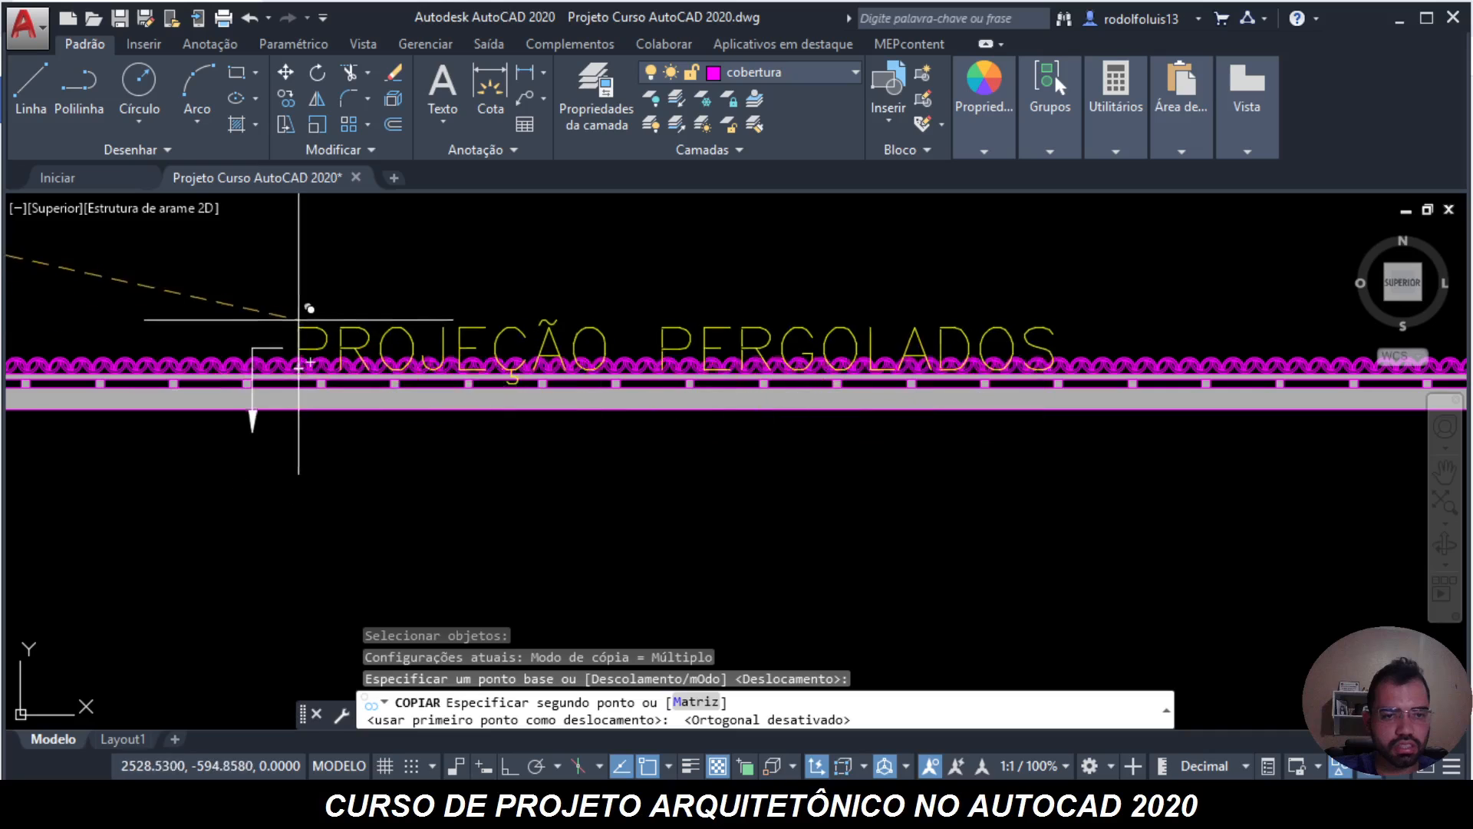
scroll(460, 307, "down", 3)
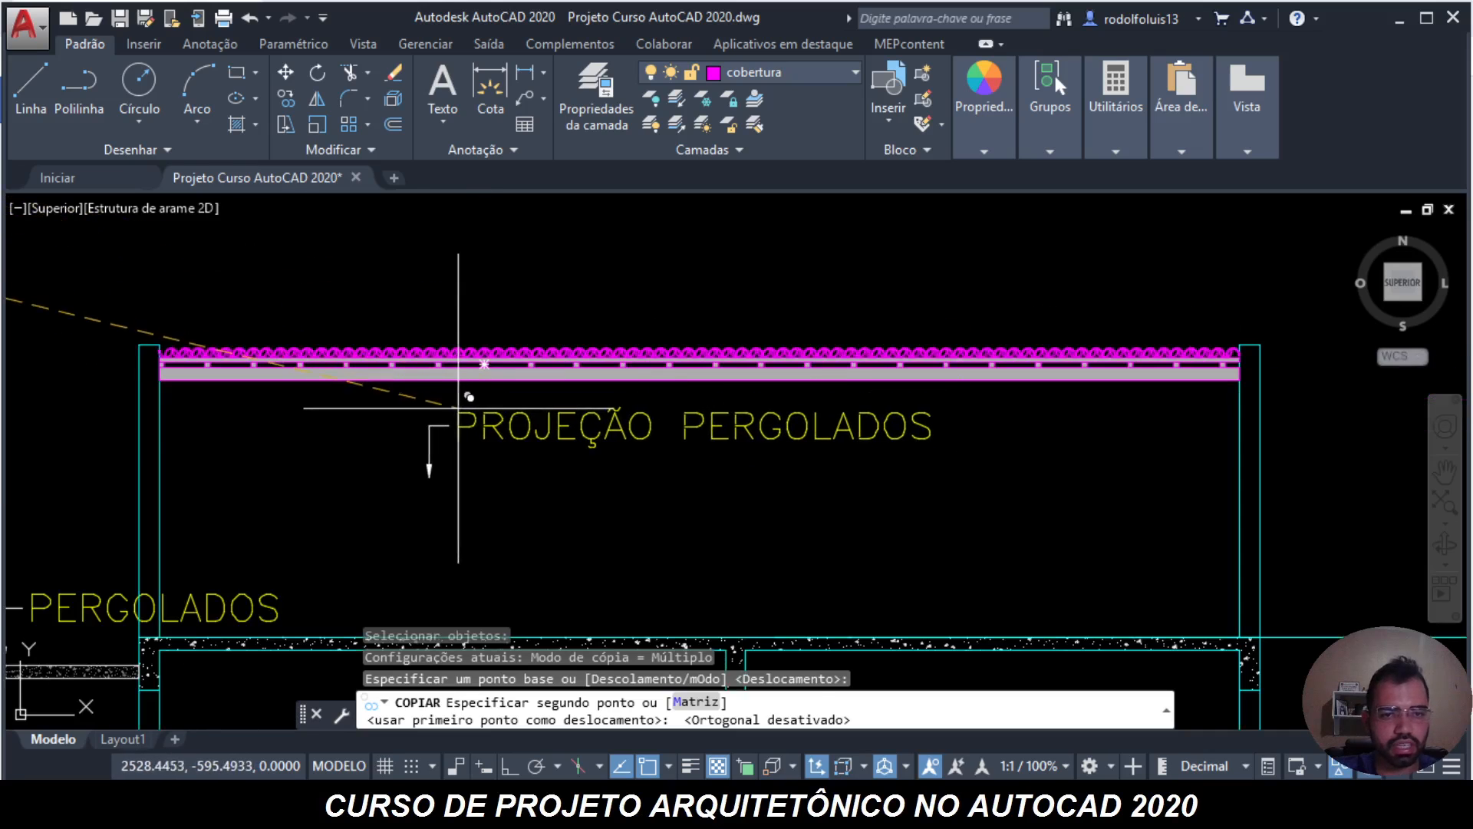
left_click(454, 408)
key("Escape")
key("Escape")
- Stretch the copied leader's arrowhead up onto the hatched supporting member of the roof
scroll(440, 432, "up", 4)
left_click(447, 474)
left_click(372, 453)
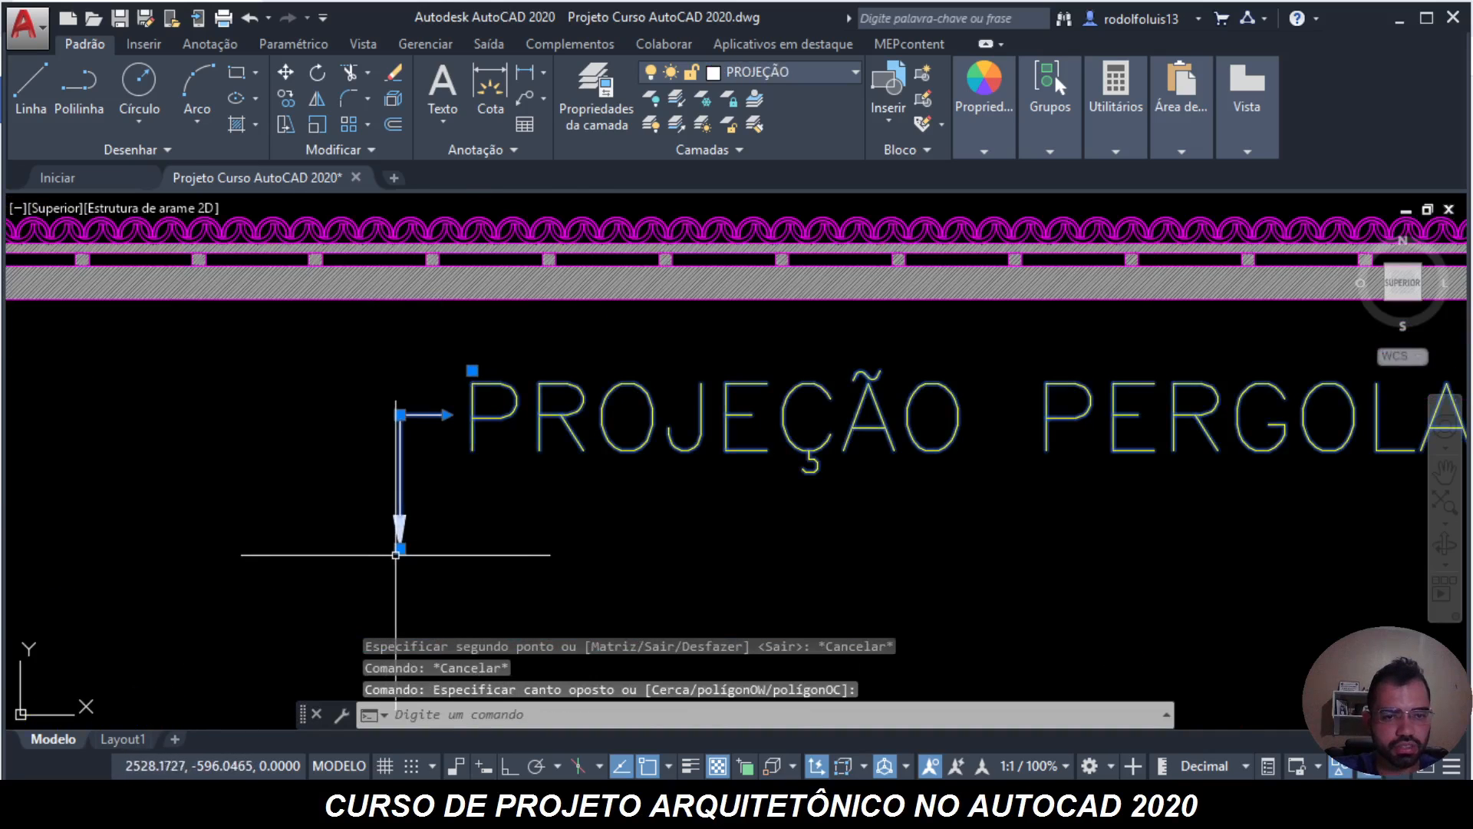
left_click(400, 548)
left_click(340, 284)
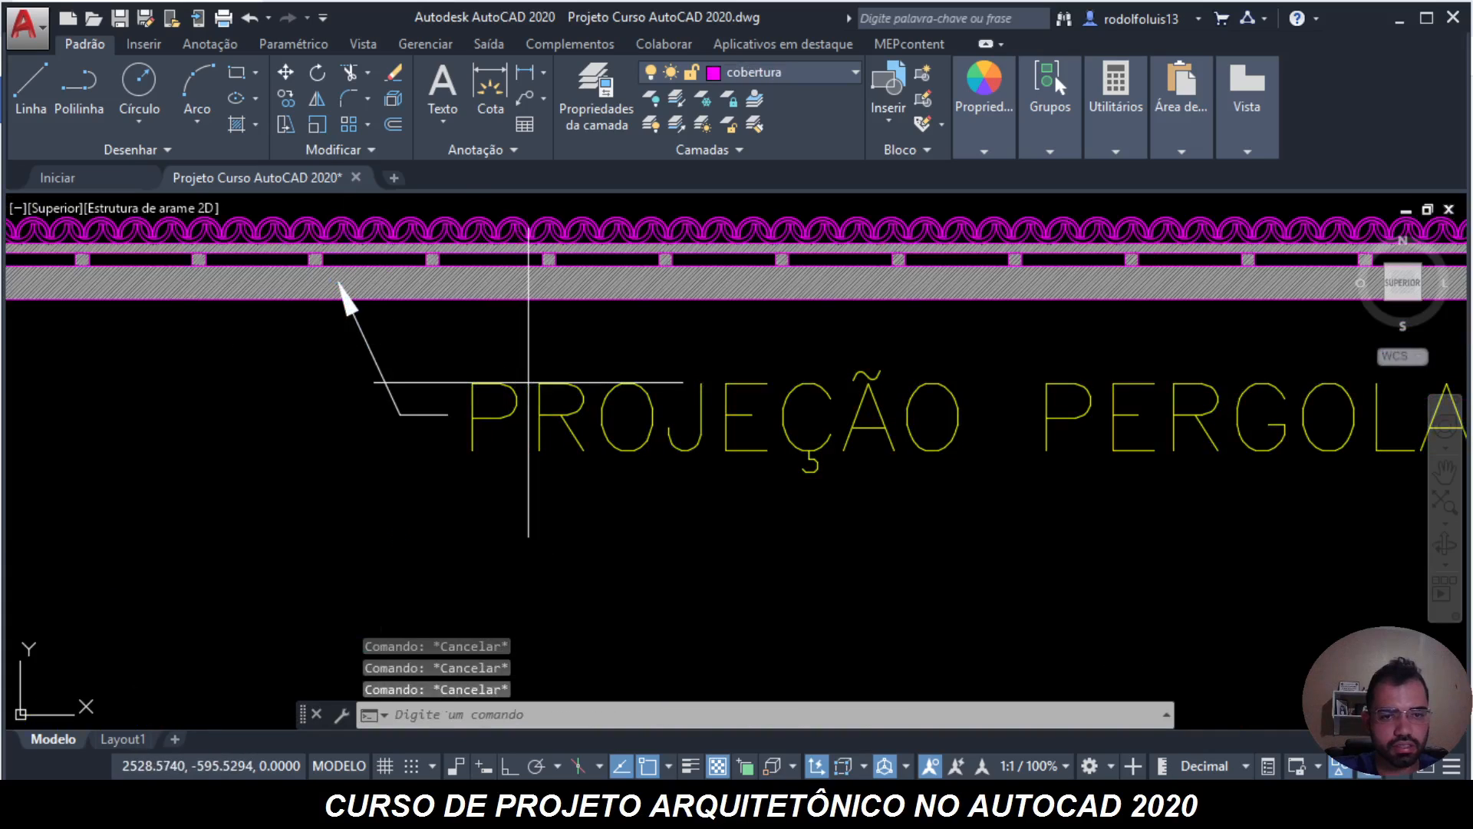
- Replace the copied leader's text with "LINHAS EM MAÇARAMDUBA E=10CM"
left_click(506, 386)
double_click(511, 390)
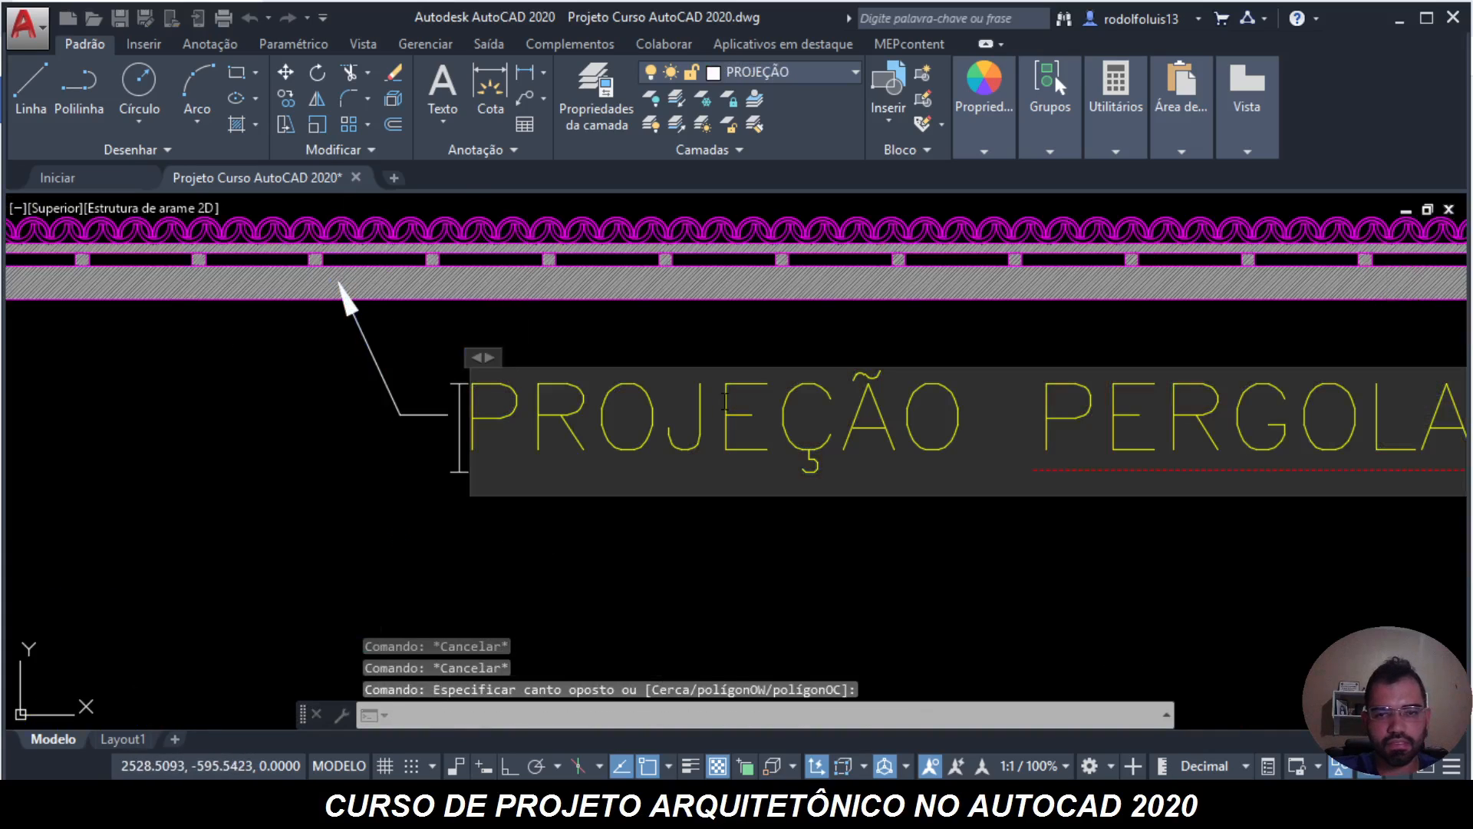
scroll(659, 398, "down", 1)
middle_click_drag(659, 398, 566, 393)
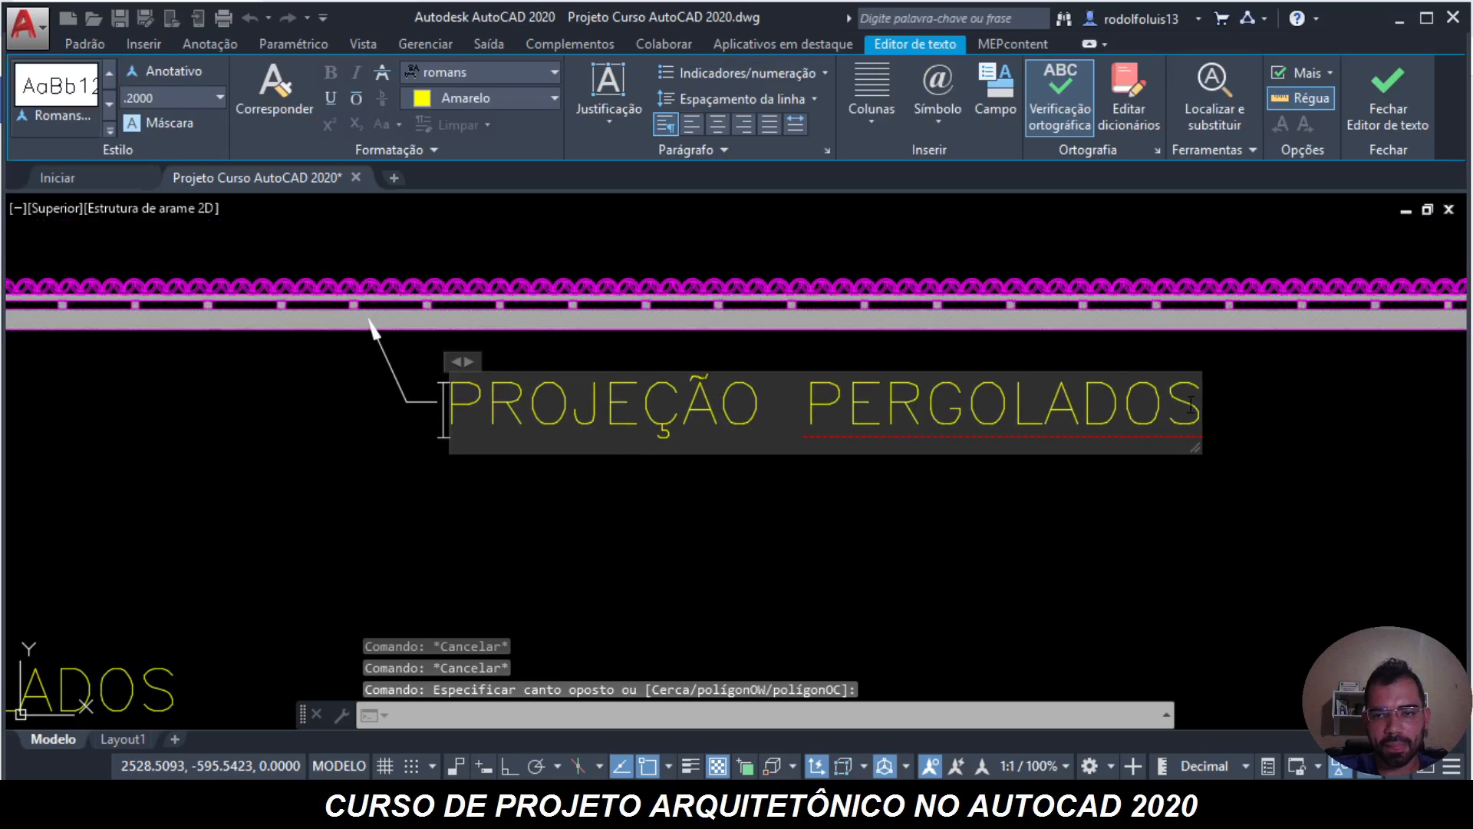
left_click_drag(1018, 405, 416, 411)
key("BackSpace")
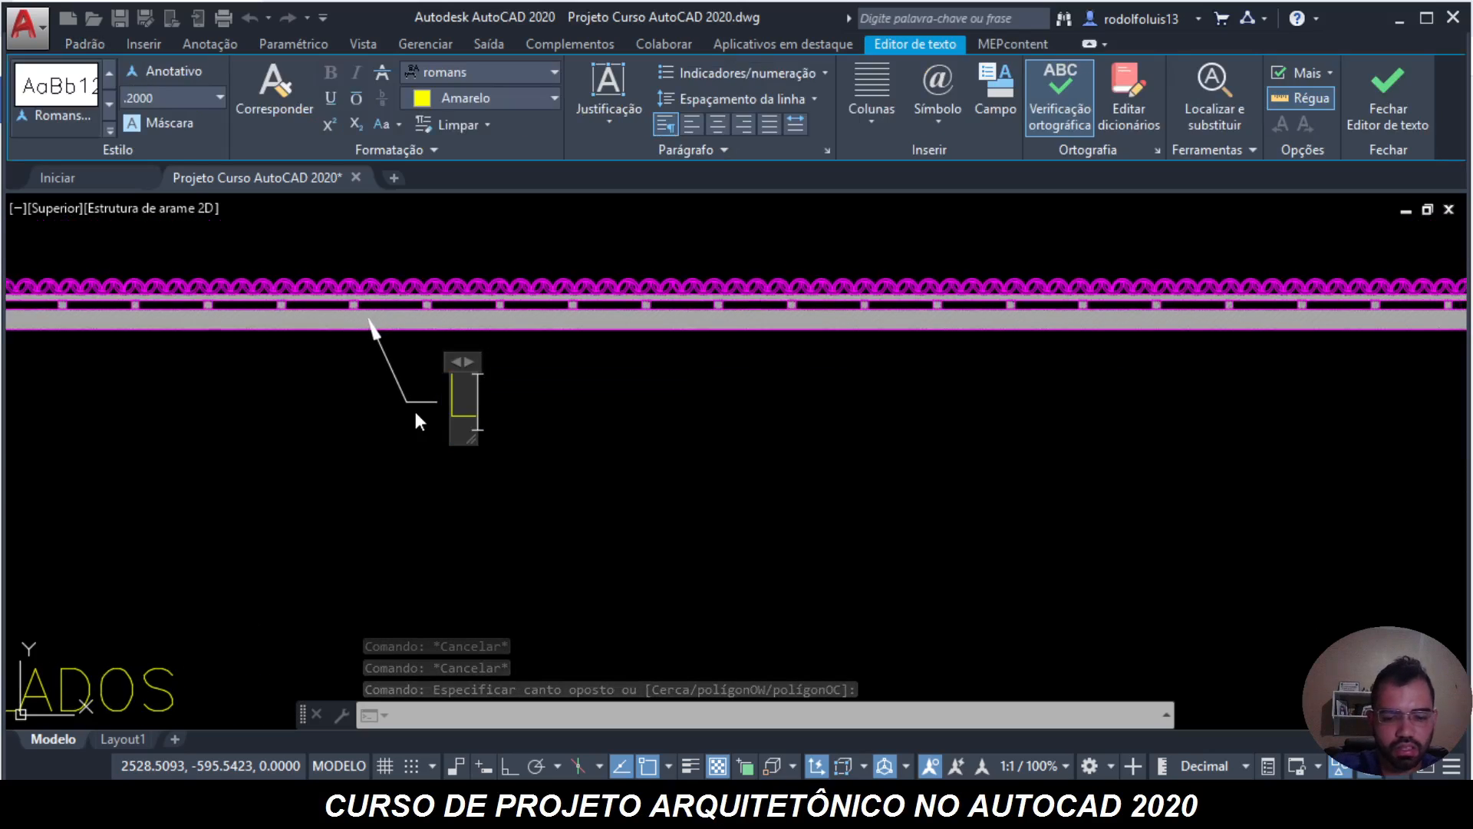
type("LINHAS E")
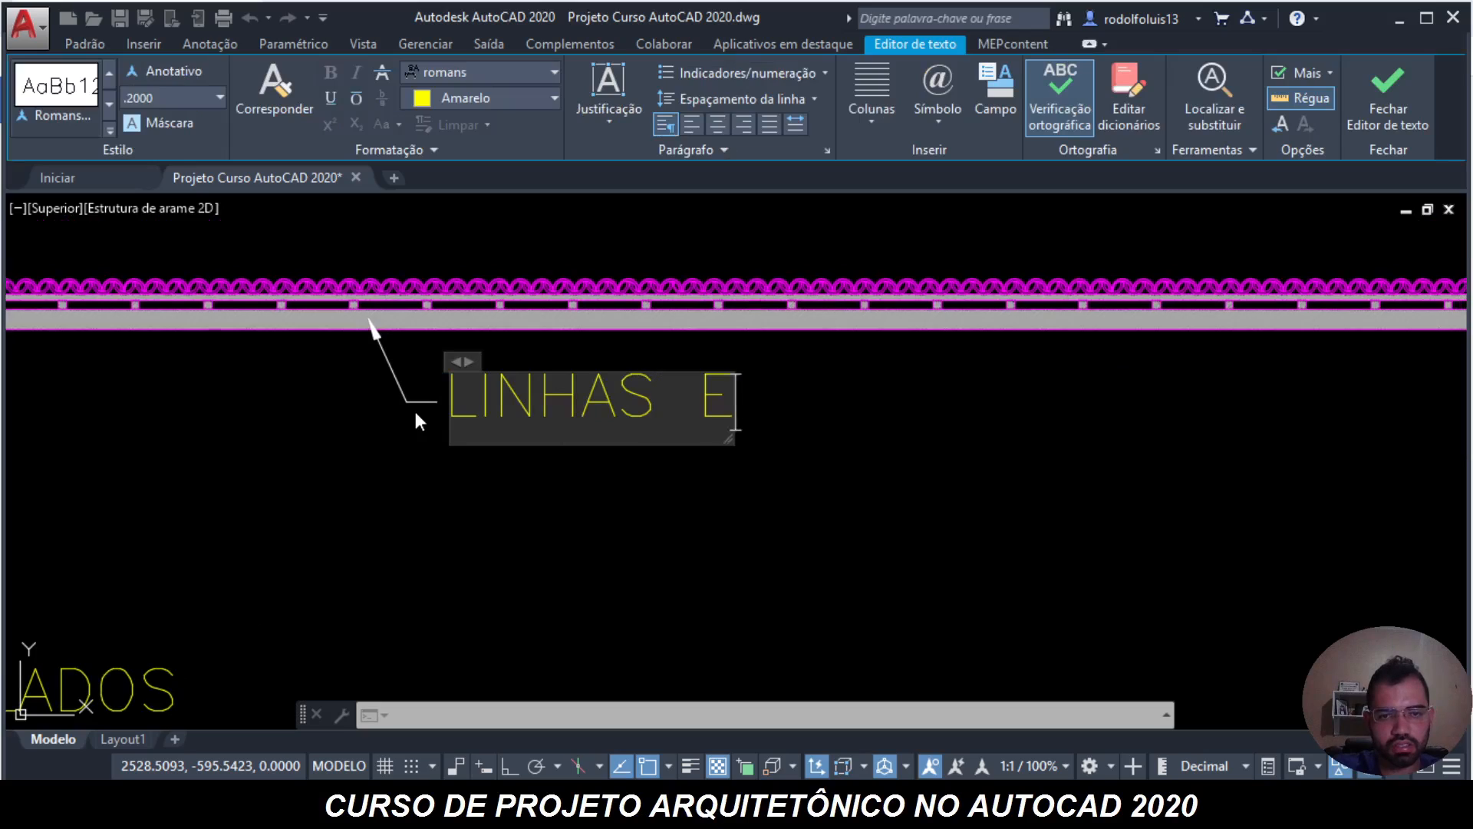
type("M MAÇARAM")
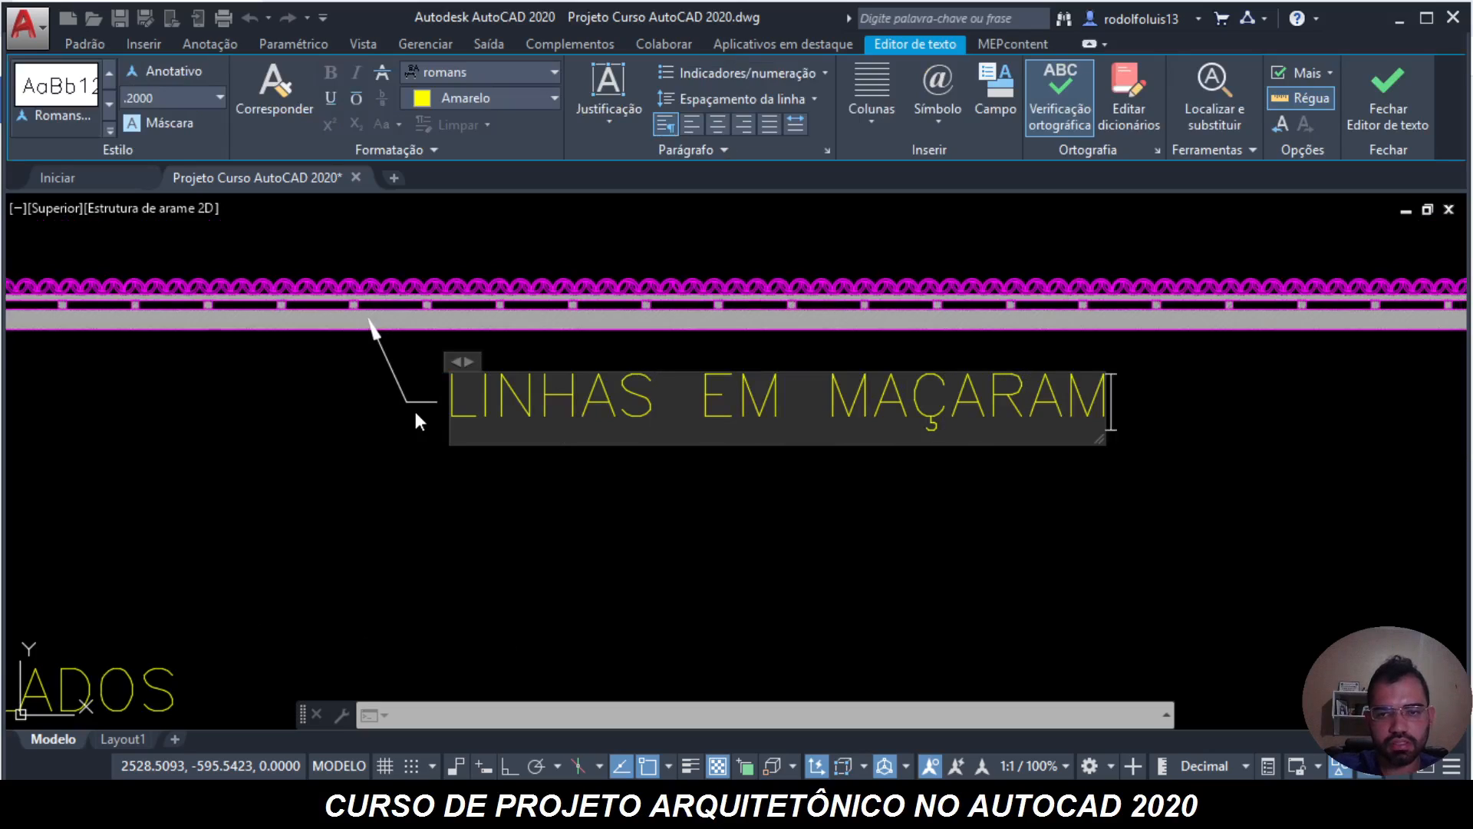
key("BackSpace")
type("N")
key("BackSpace")
type("MDUB")
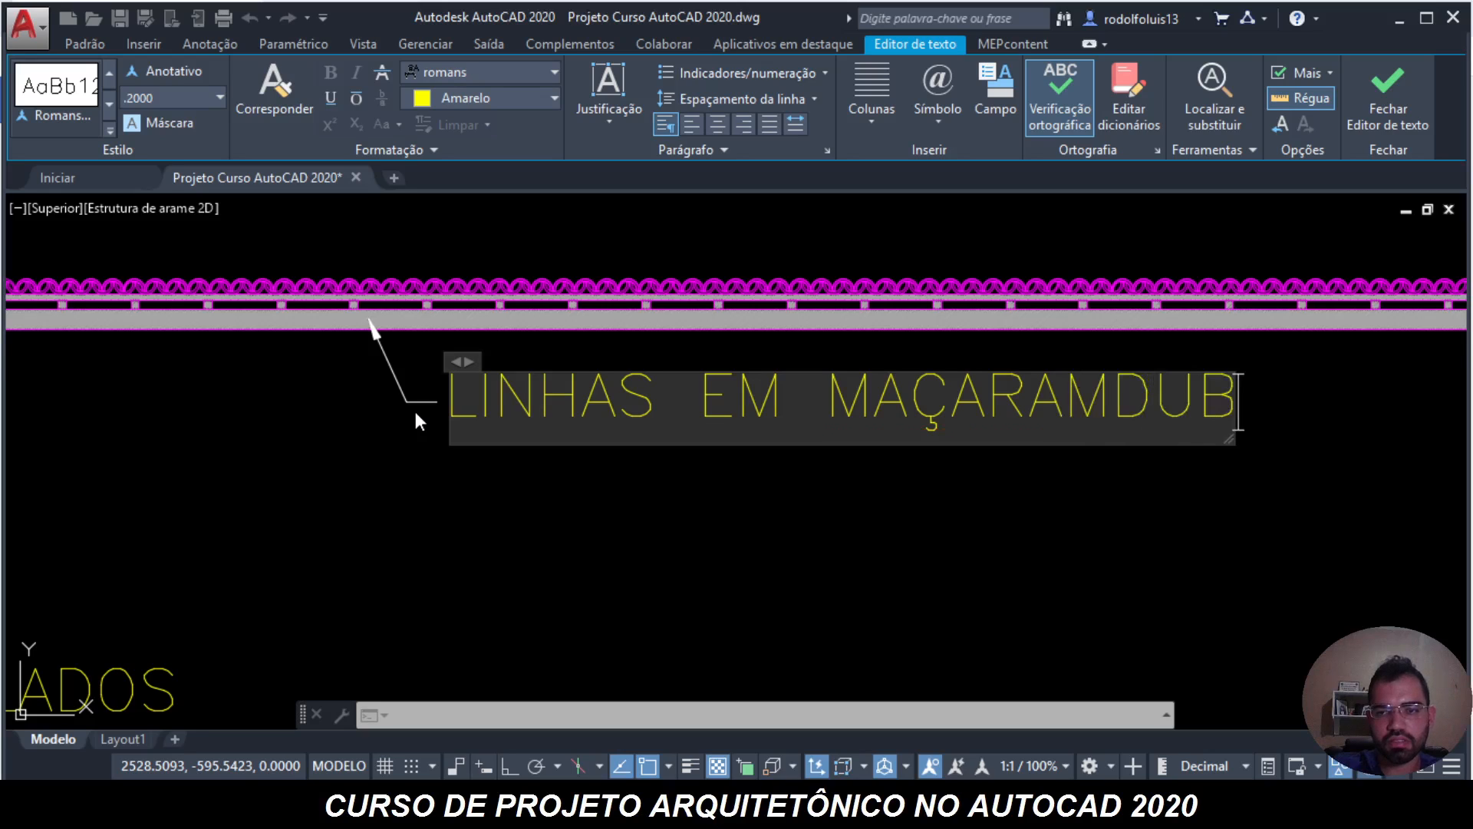
type("0CM")
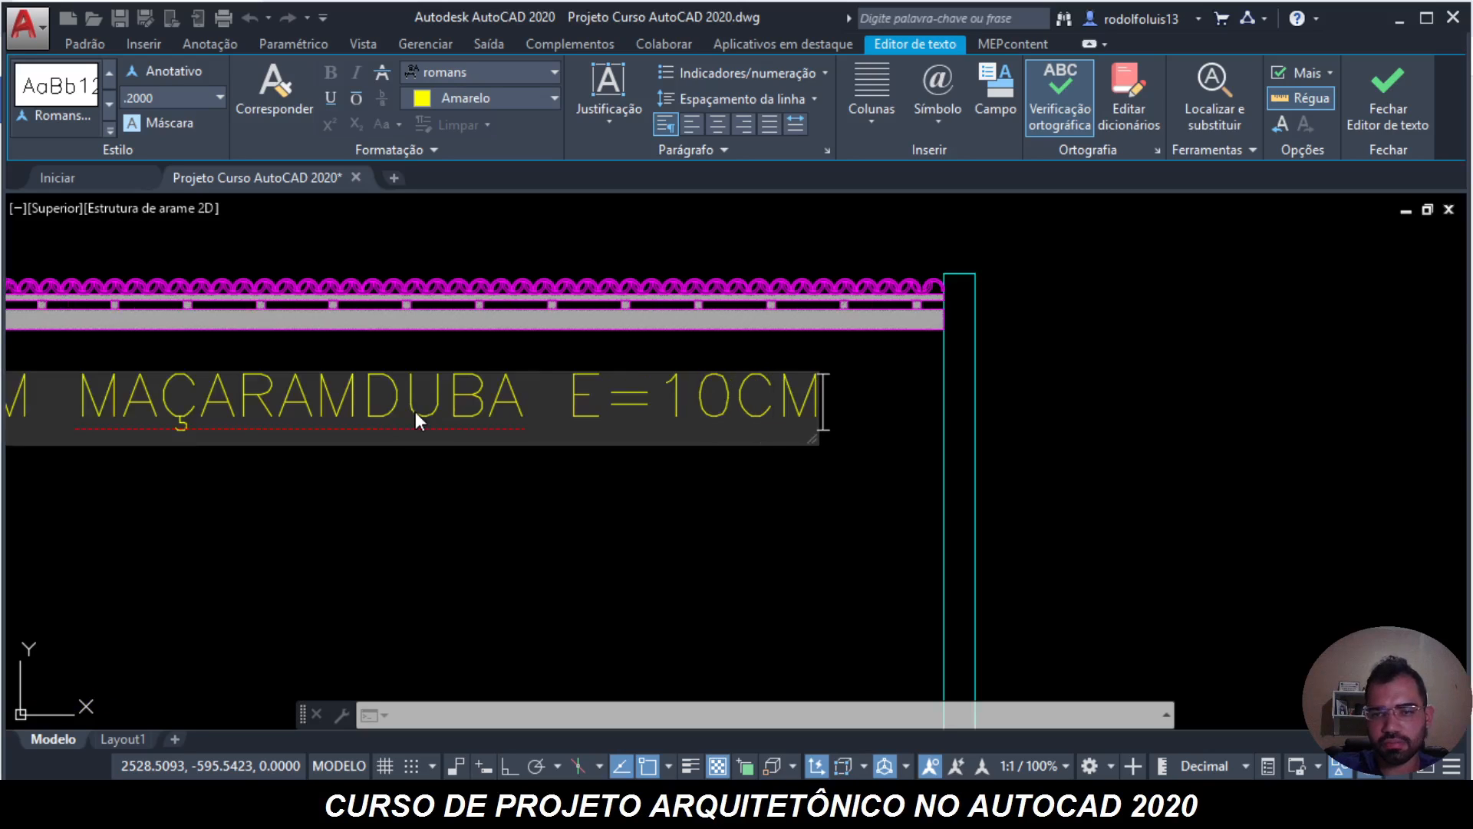
left_click(437, 543)
middle_click_drag(454, 551, 1006, 509)
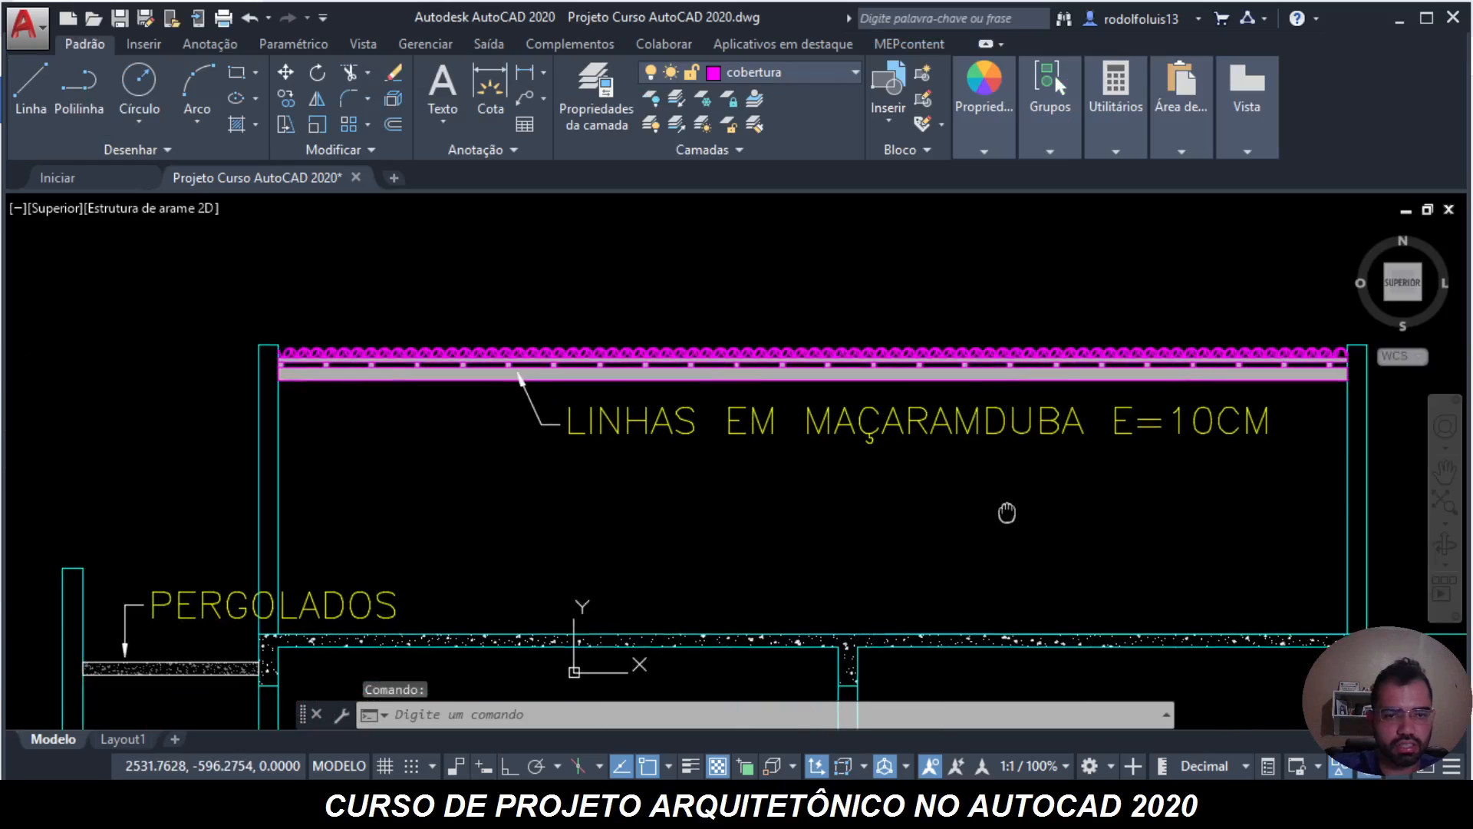
key("Escape")
key("Escape")
key("Escape")
- Copy the LINHAS EM MAÇARAMDUBA leader to a spot lower and closer to the section's left wall
scroll(563, 435, "up", 2)
type("co")
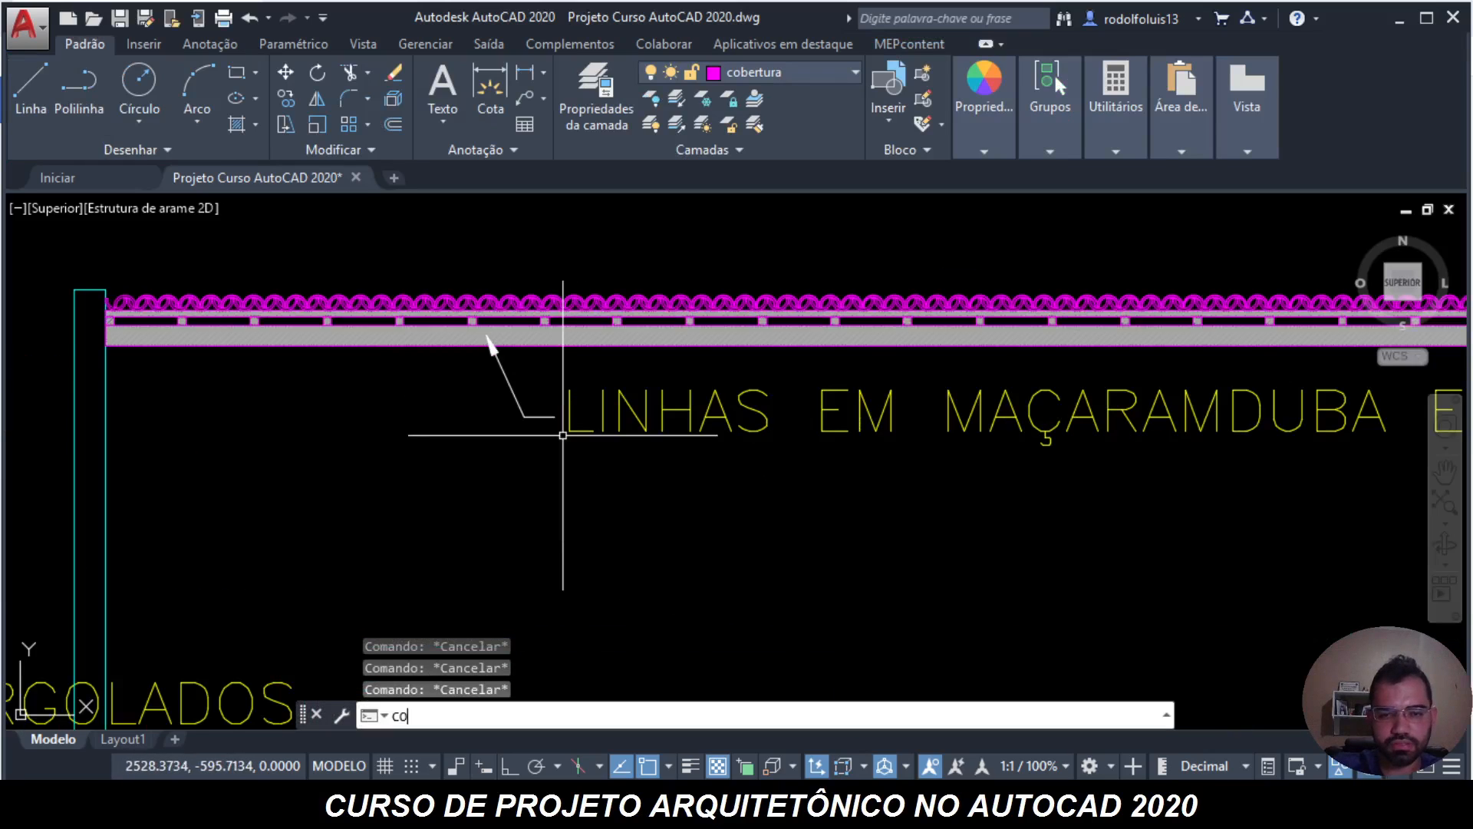
left_click(442, 486)
left_click(765, 504)
left_click(511, 382)
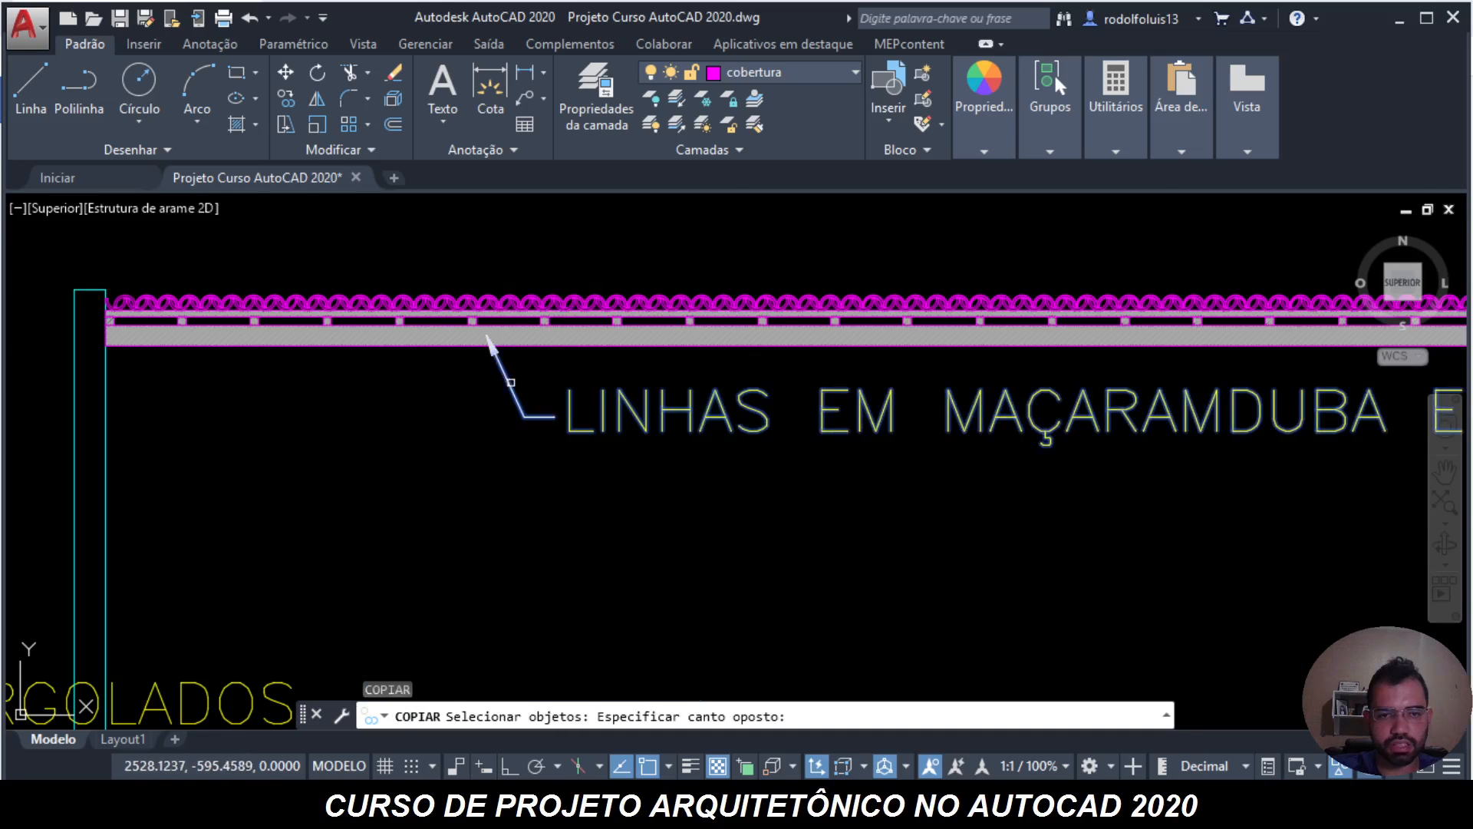
scroll(489, 338, "up", 4)
key("Return")
left_click(526, 296)
scroll(568, 322, "down", 5)
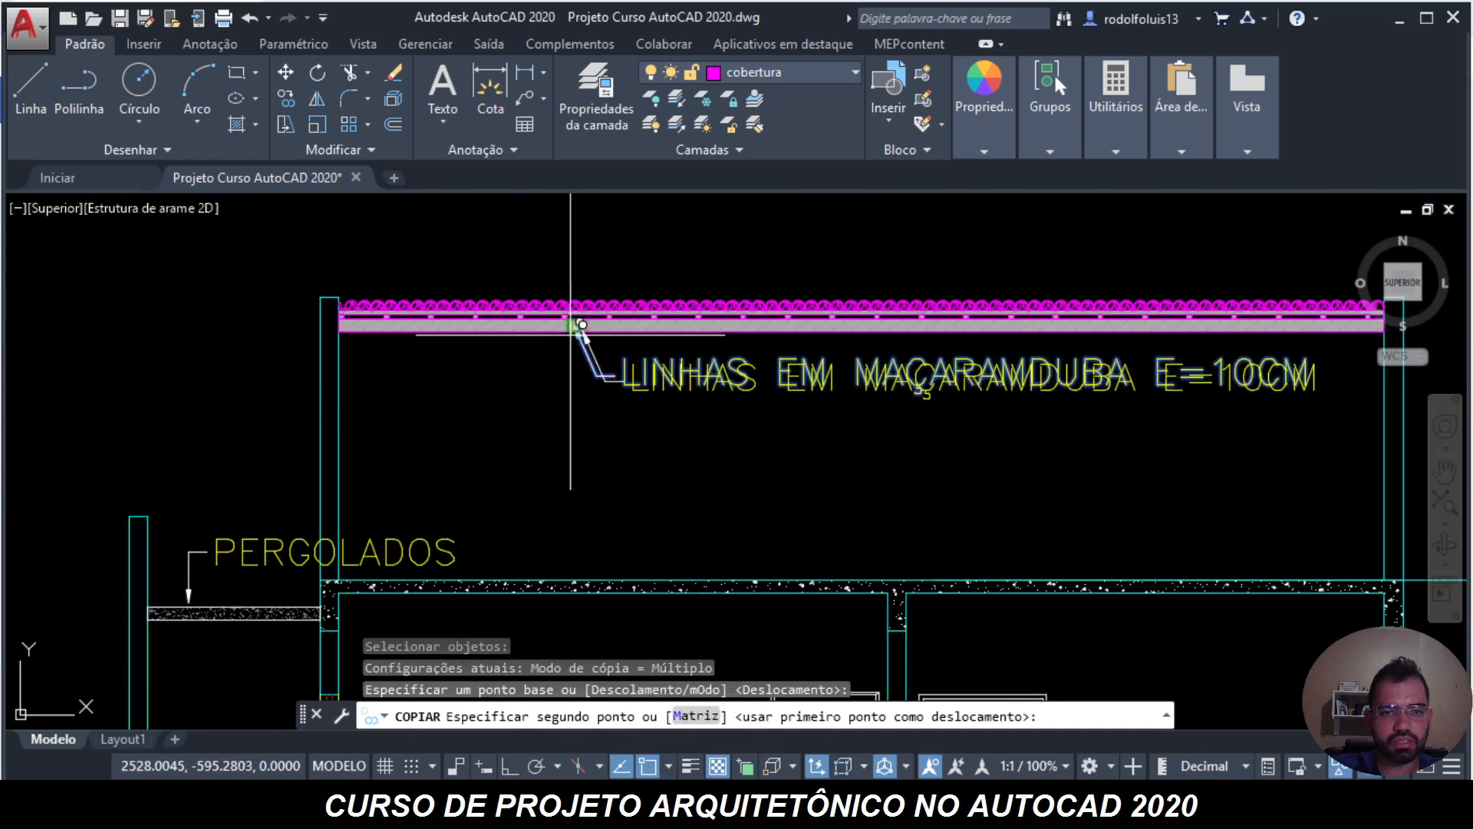
left_click(422, 372)
key("Escape")
key("Escape")
key("Escape")
- Stretch the new leader's arrowhead onto one of the small hatched batten squares
left_click(438, 385)
left_click(418, 373)
scroll(429, 367, "up", 1)
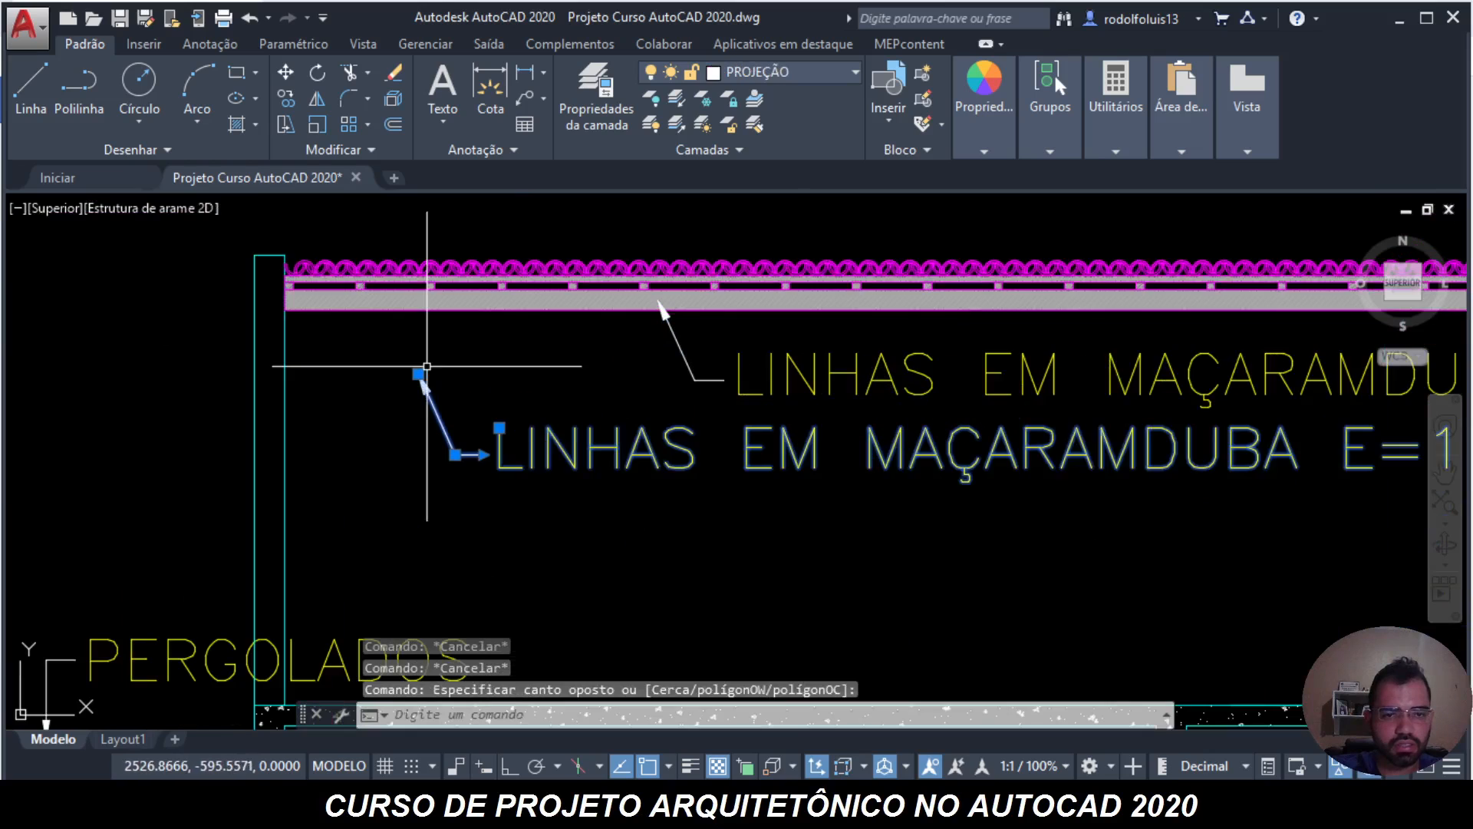
left_click(419, 374)
scroll(426, 253, "up", 3)
left_click(445, 256)
key("Escape")
key("Escape")
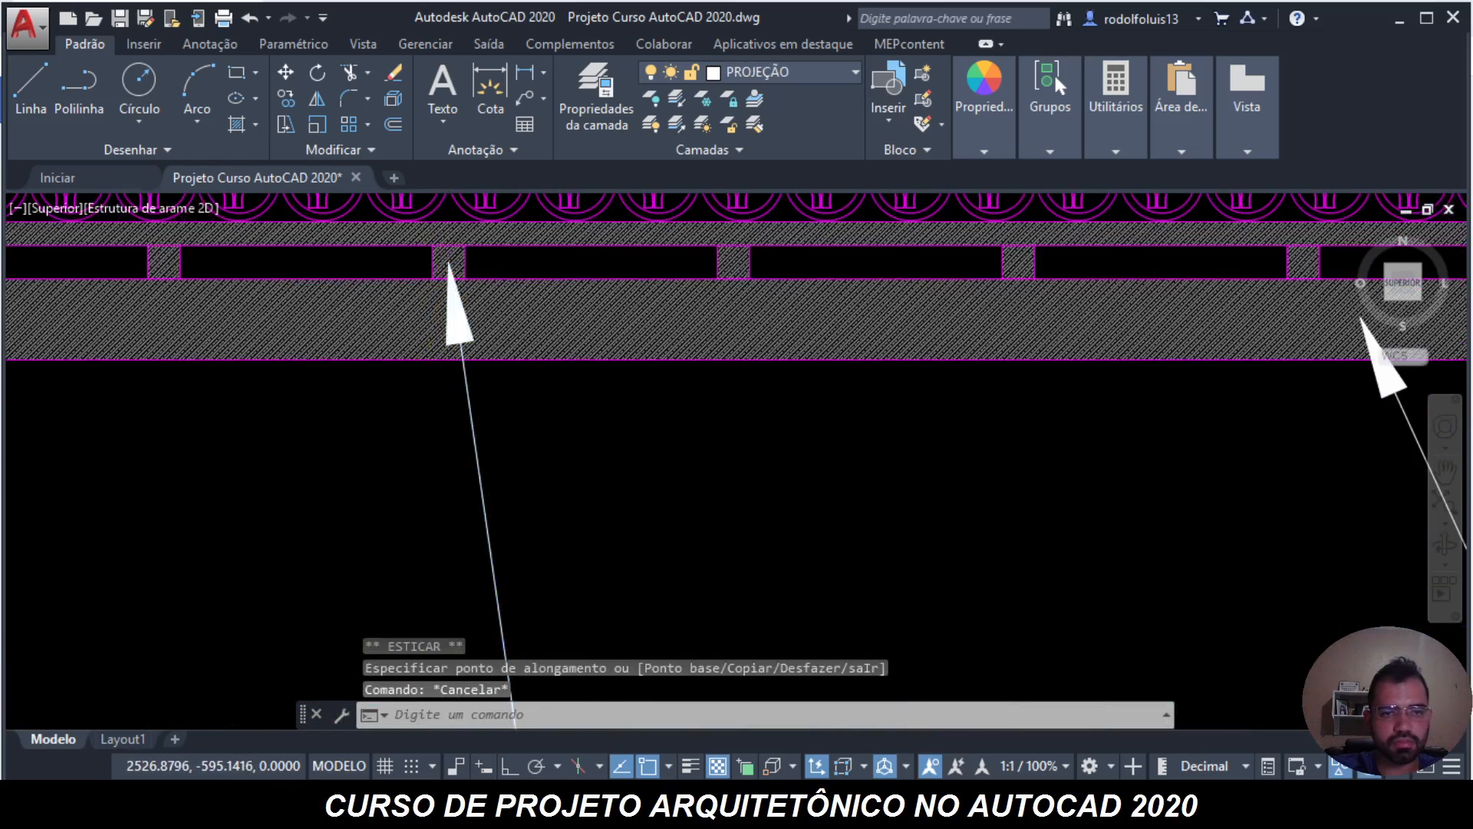
- Replace the text of the leader pointing to the batten square with "CAIBROS"
scroll(614, 429, "down", 2)
double_click(601, 449)
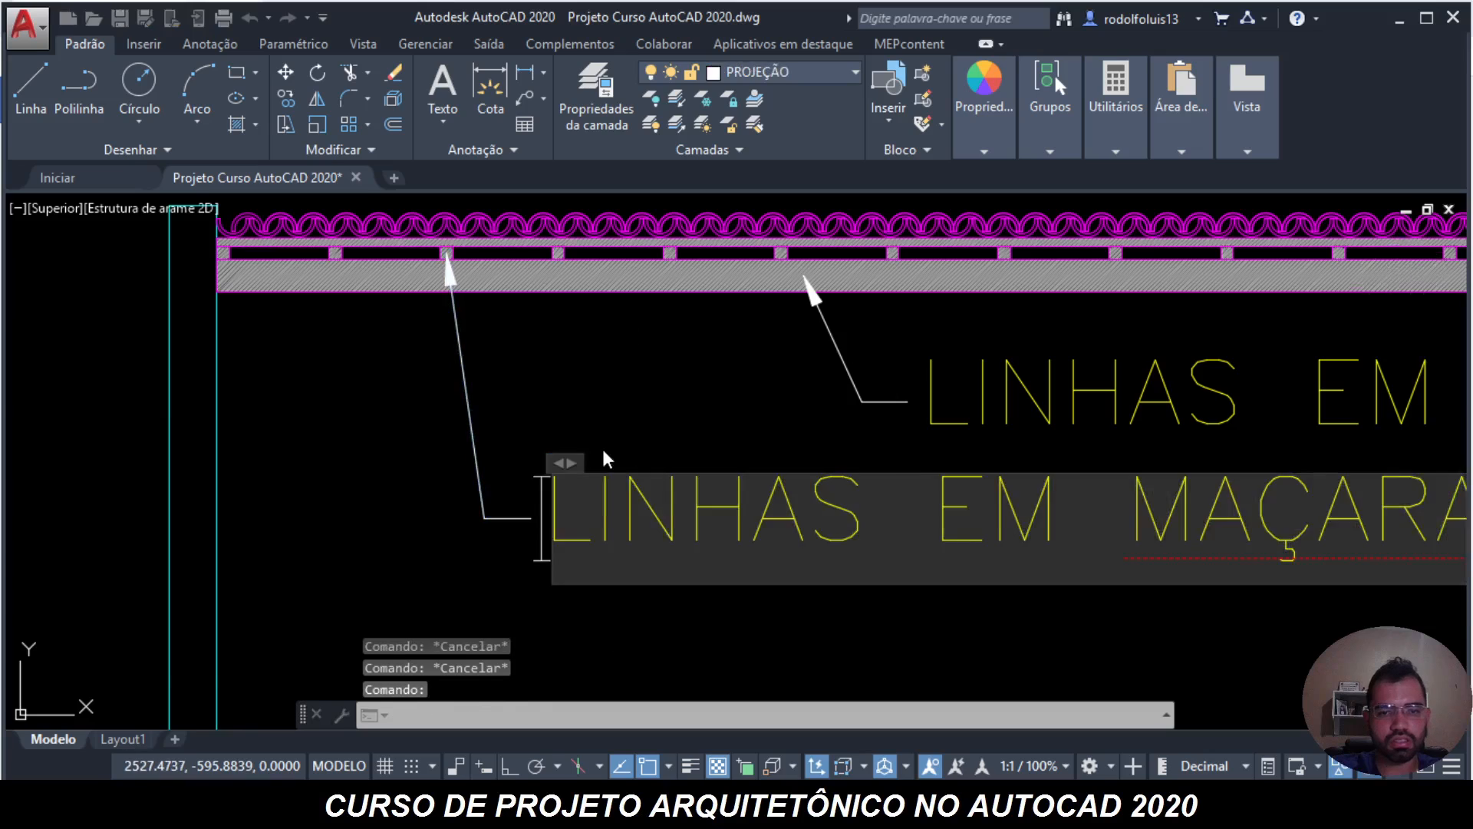
scroll(602, 449, "down", 2)
scroll(984, 486, "down", 6)
scroll(1117, 482, "up", 4)
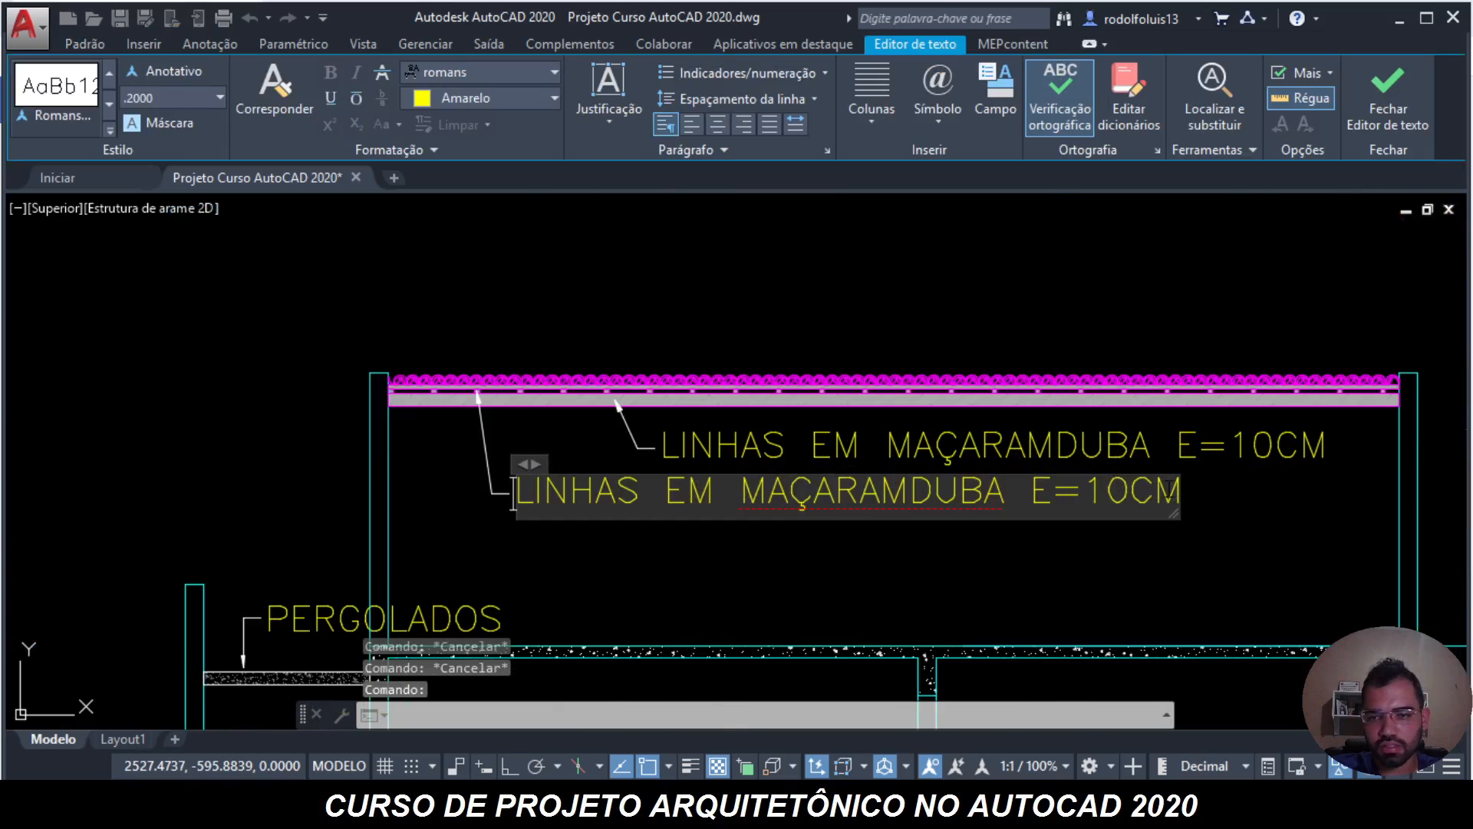
type("caibro")
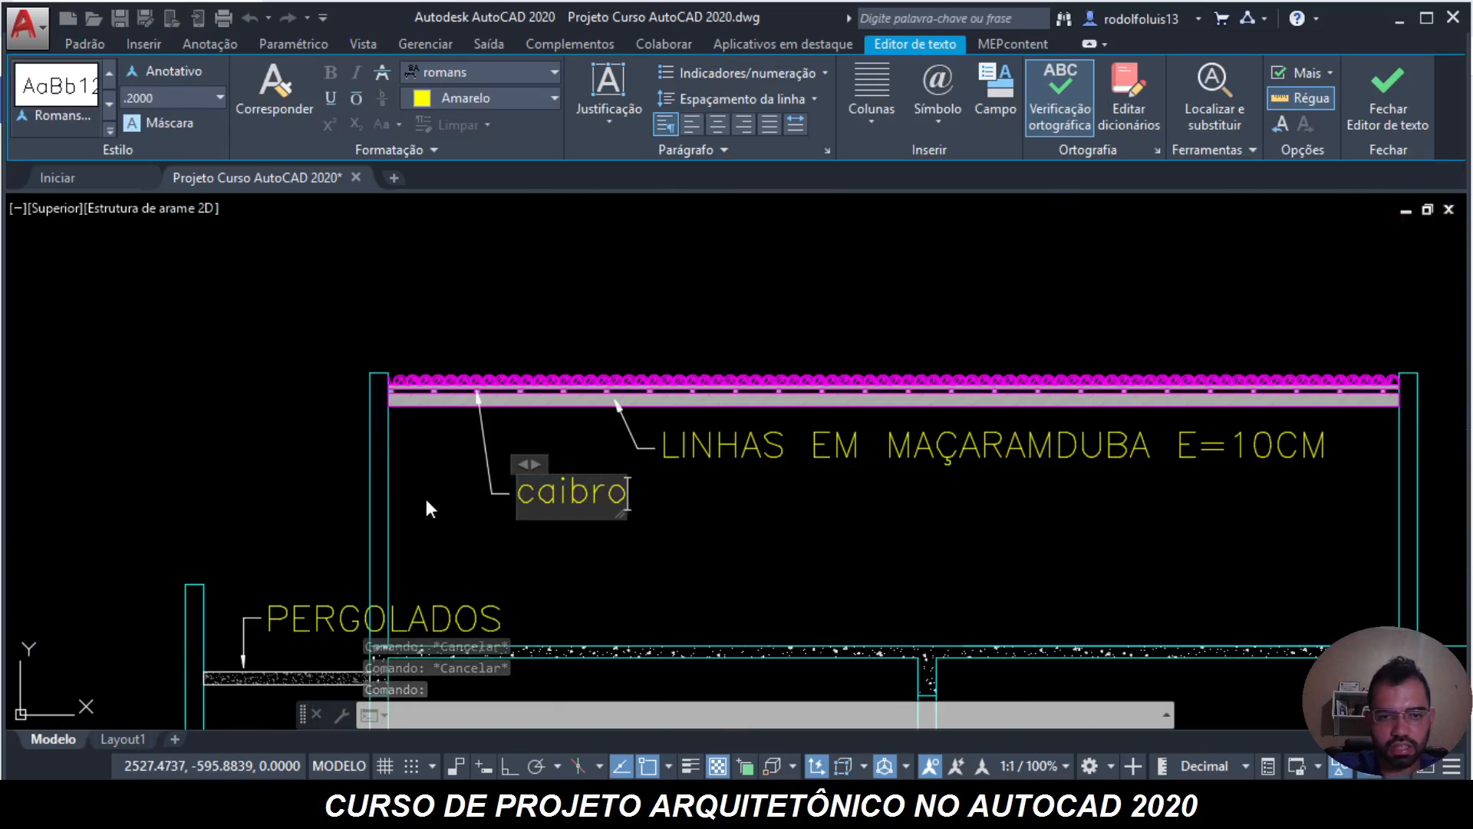
key("BackSpace")
key("BackSpace")
key("BackSpace")
key("BackSpace")
key("BackSpace")
key("BackSpace")
type("CAIBROS")
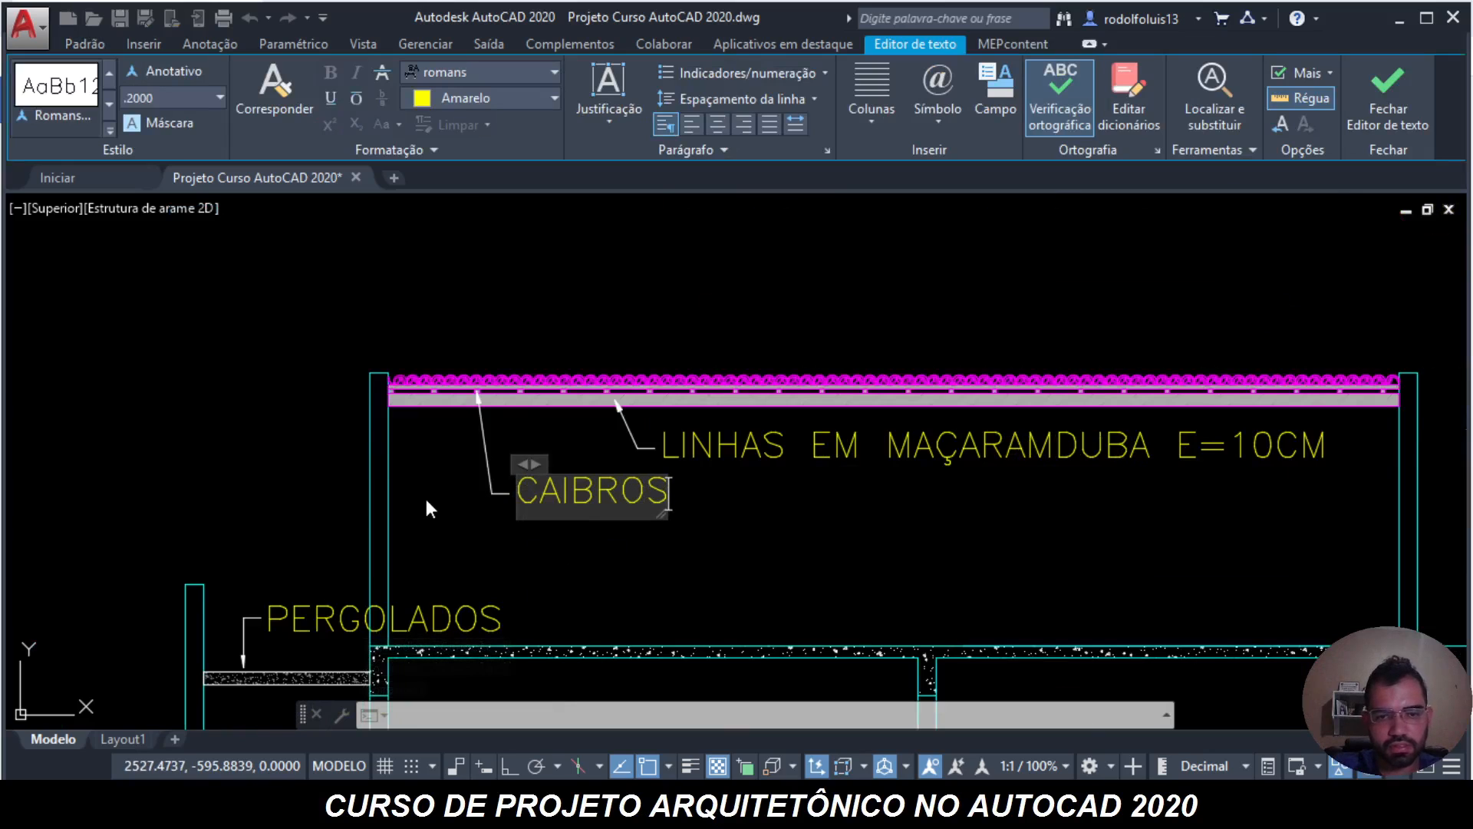
left_click(426, 499)
scroll(534, 379, "up", 2)
key("Escape")
key("Escape")
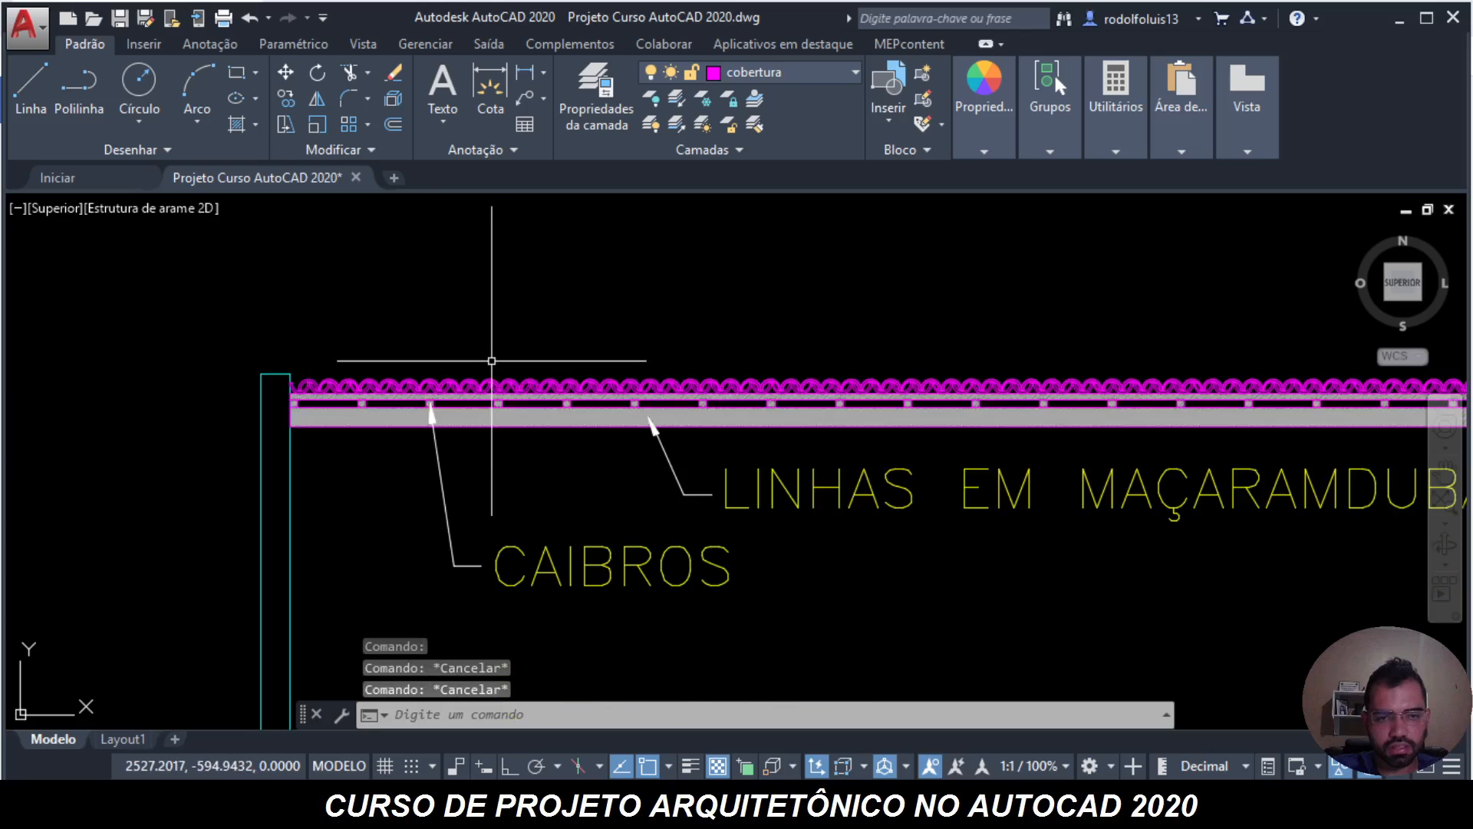
- Copy the CAIBROS leader to a lower position beside the section's left wall
type("co")
key("Return")
left_click(583, 587)
left_click(447, 460)
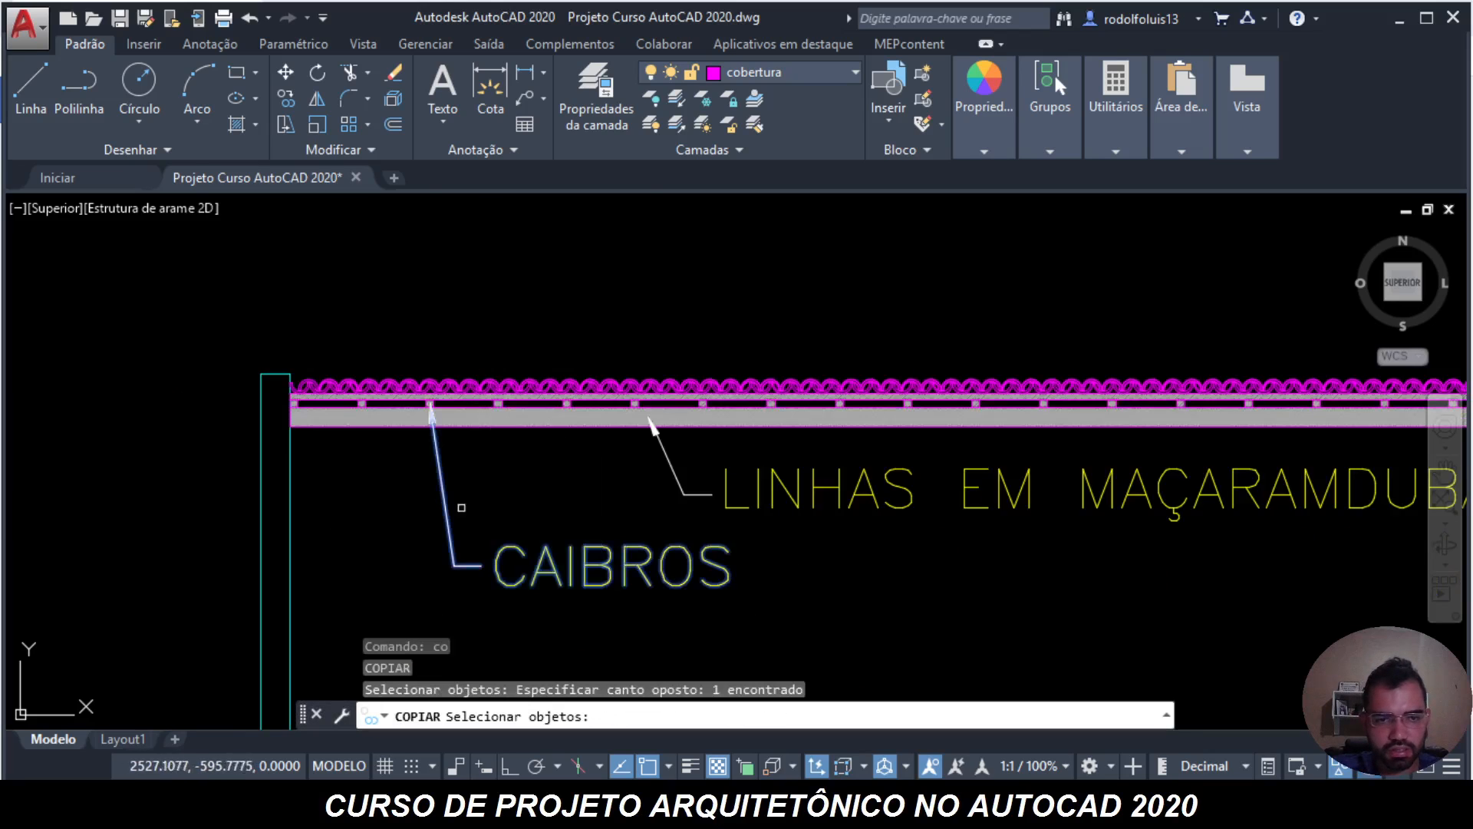
scroll(422, 429, "up", 4)
key("Return")
left_click(442, 374)
scroll(430, 368, "down", 3)
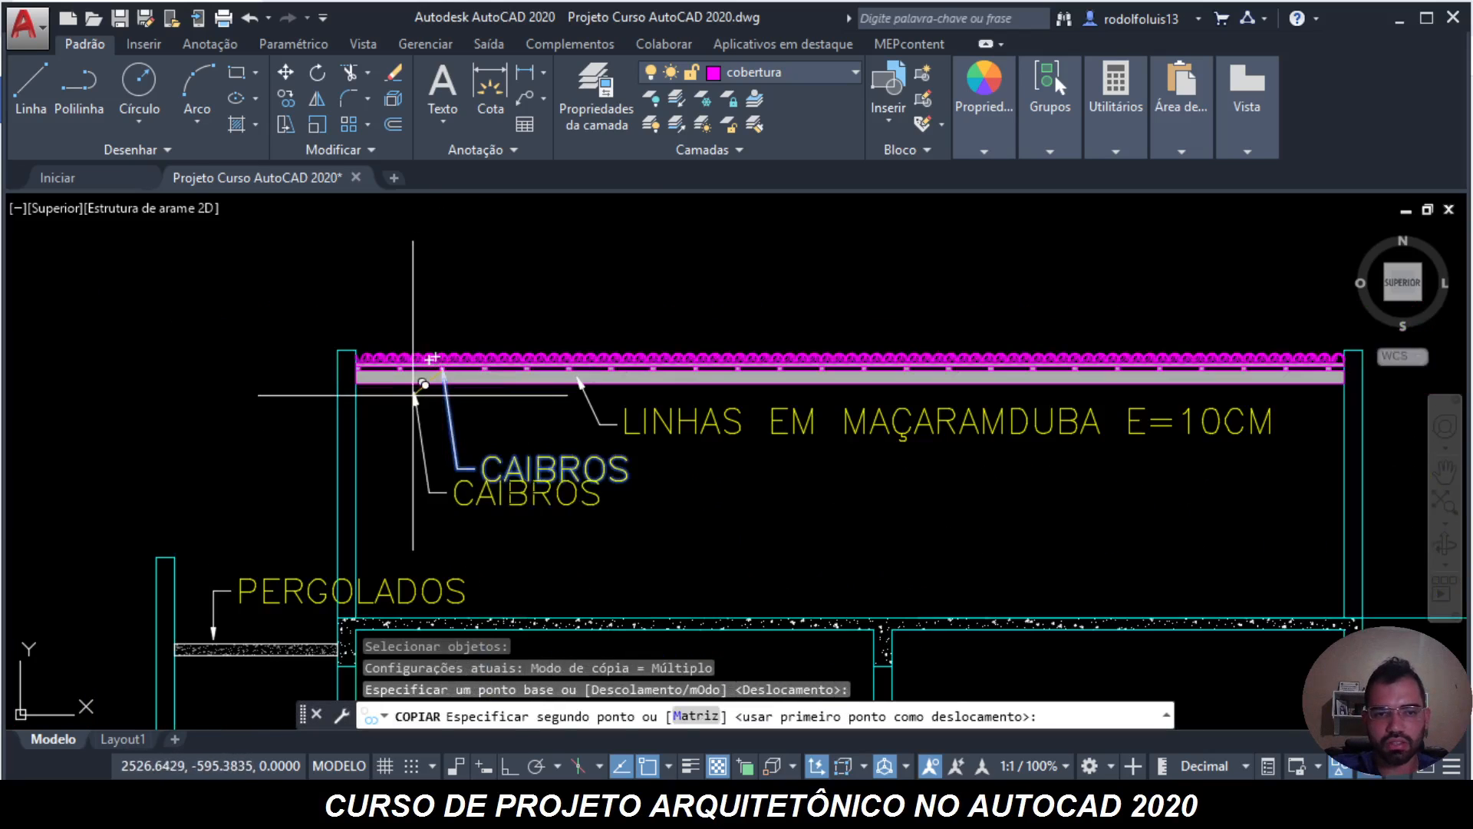
scroll(360, 322, "up", 3)
scroll(306, 346, "down", 3)
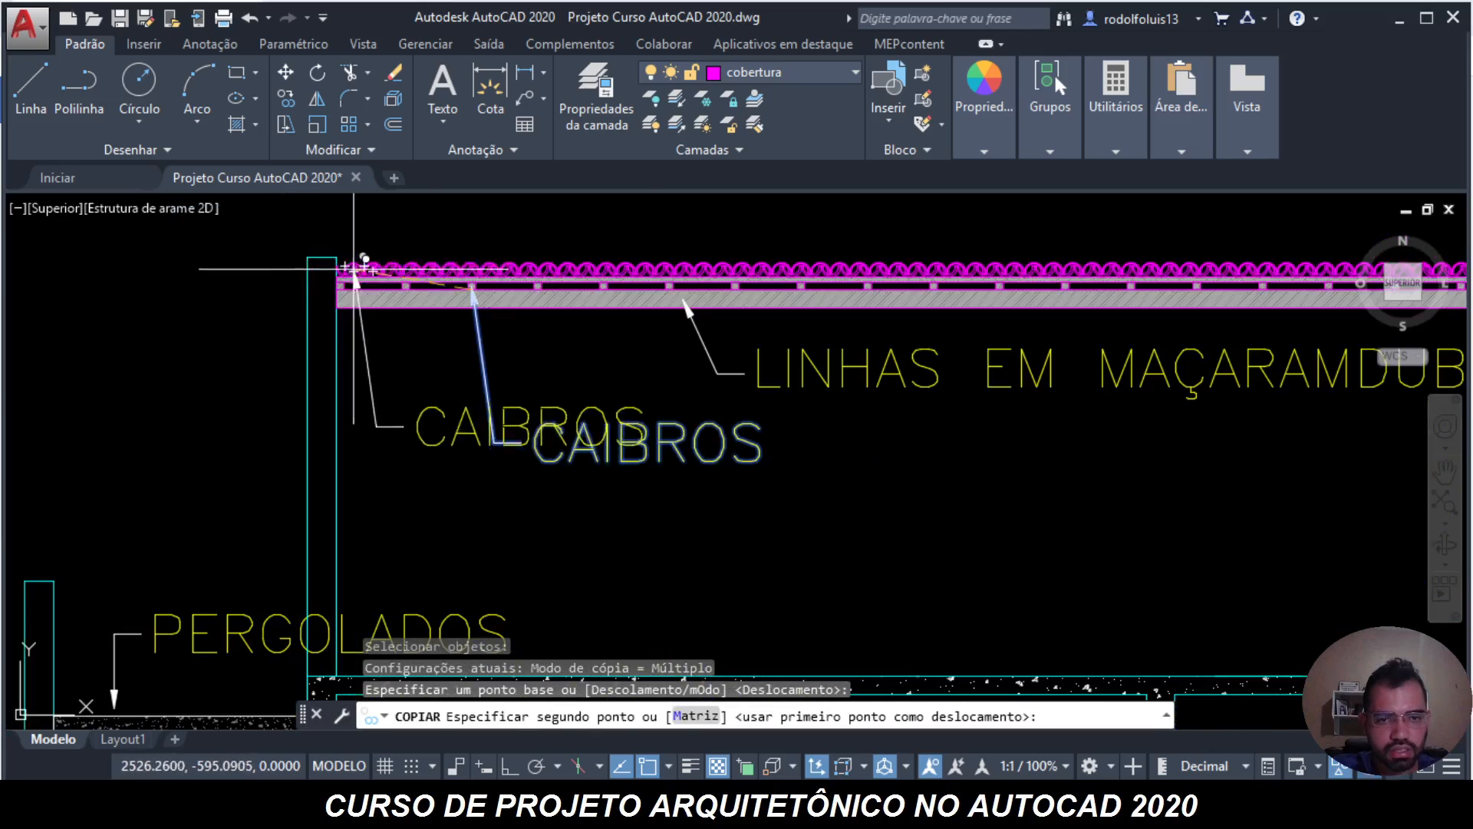
left_click(367, 333)
key("Escape")
- Stretch the copied CAIBROS leader's arrowhead onto the hatched strip directly under the roof tiles
scroll(396, 361, "up", 4)
left_click(394, 345)
left_click(316, 296)
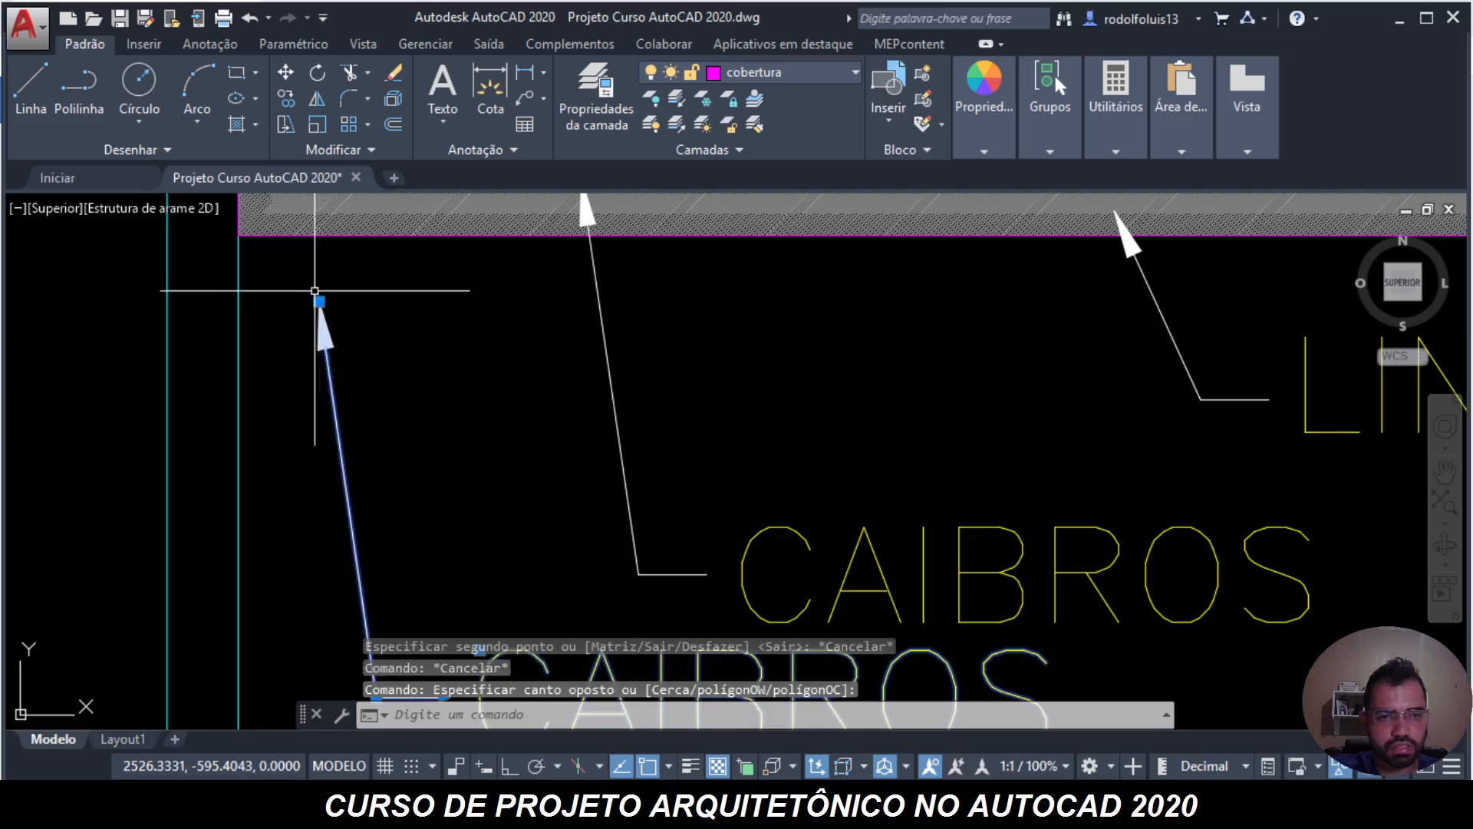
middle_click_drag(315, 297, 388, 385)
left_click(388, 385)
scroll(352, 334, "up", 2)
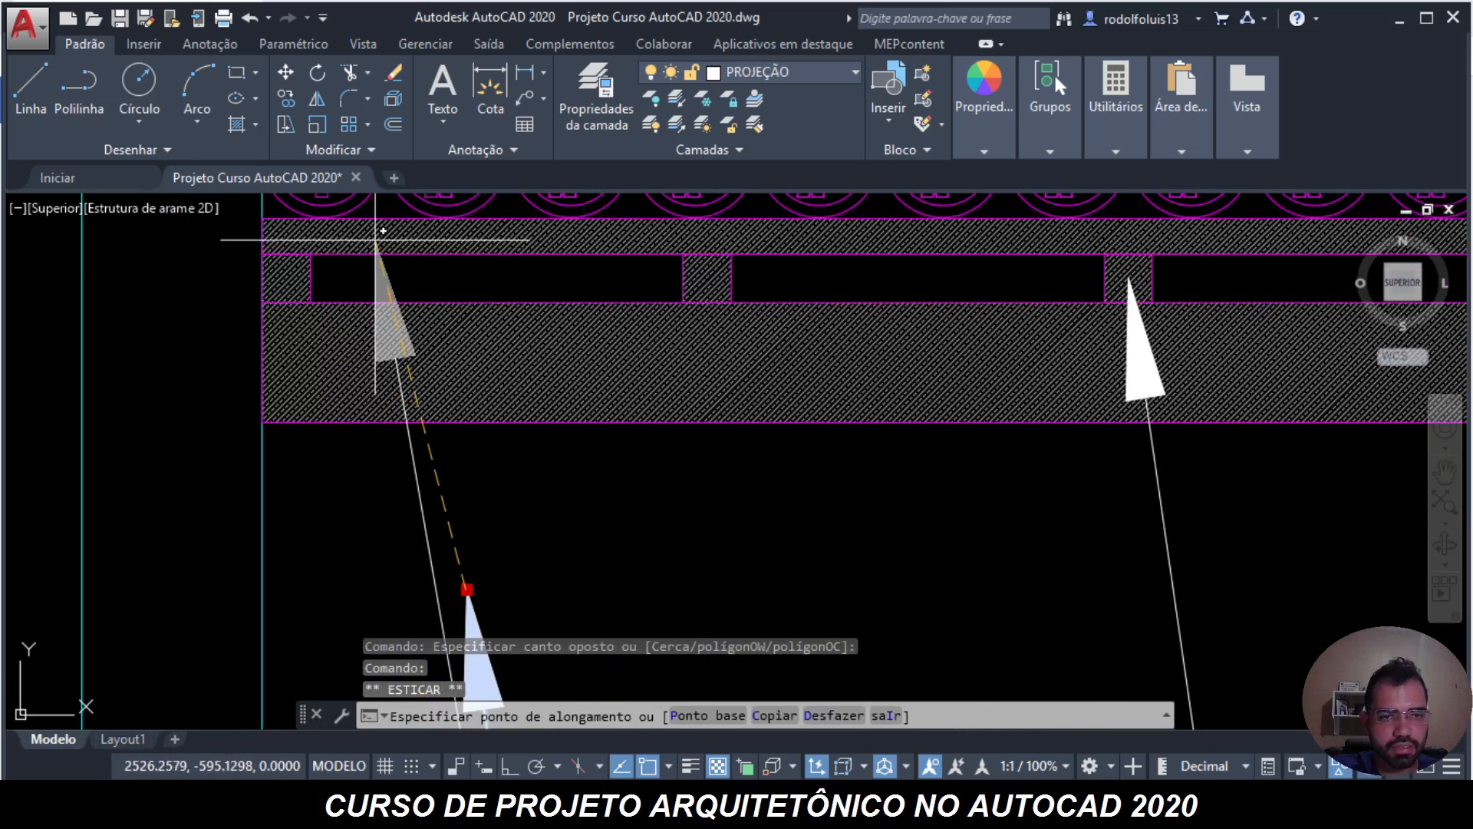
key("Escape")
scroll(447, 313, "down", 5)
key("Escape")
- Replace the text of the leader pointing to the strip under the tiles with "RIPAS"
double_click(623, 447)
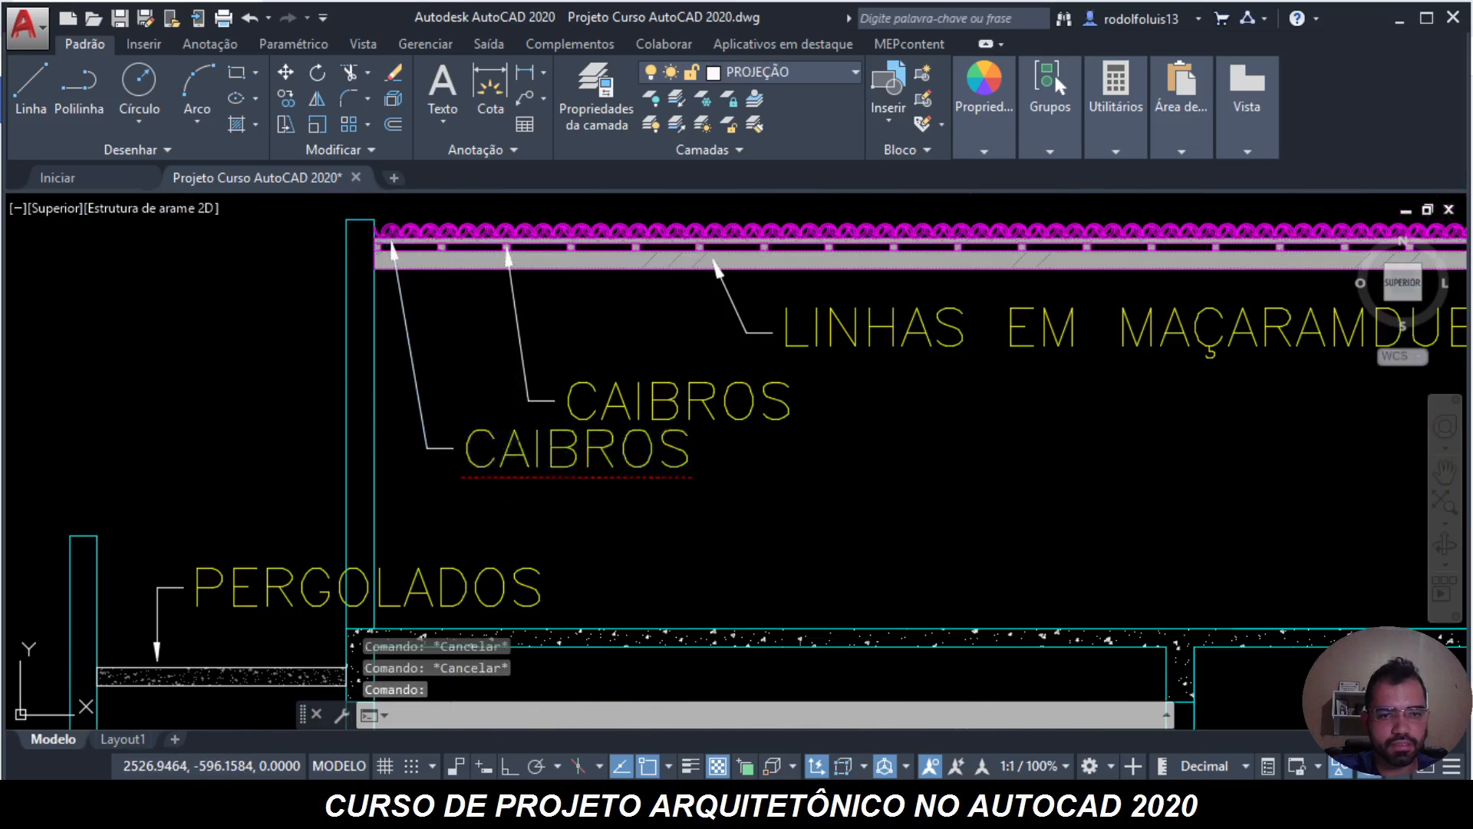
key("BackSpace")
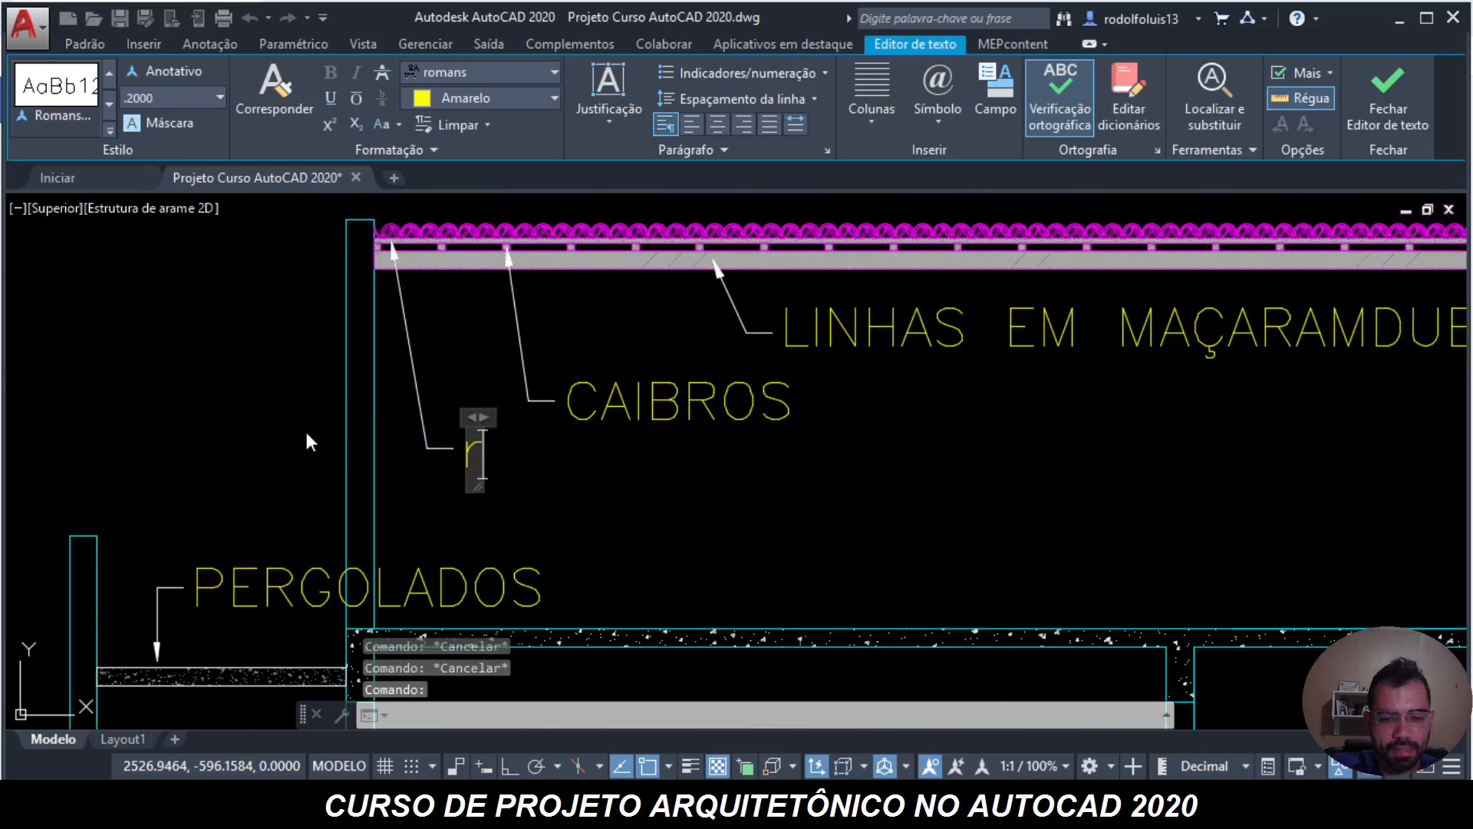
type("RIPAS")
left_click(804, 540)
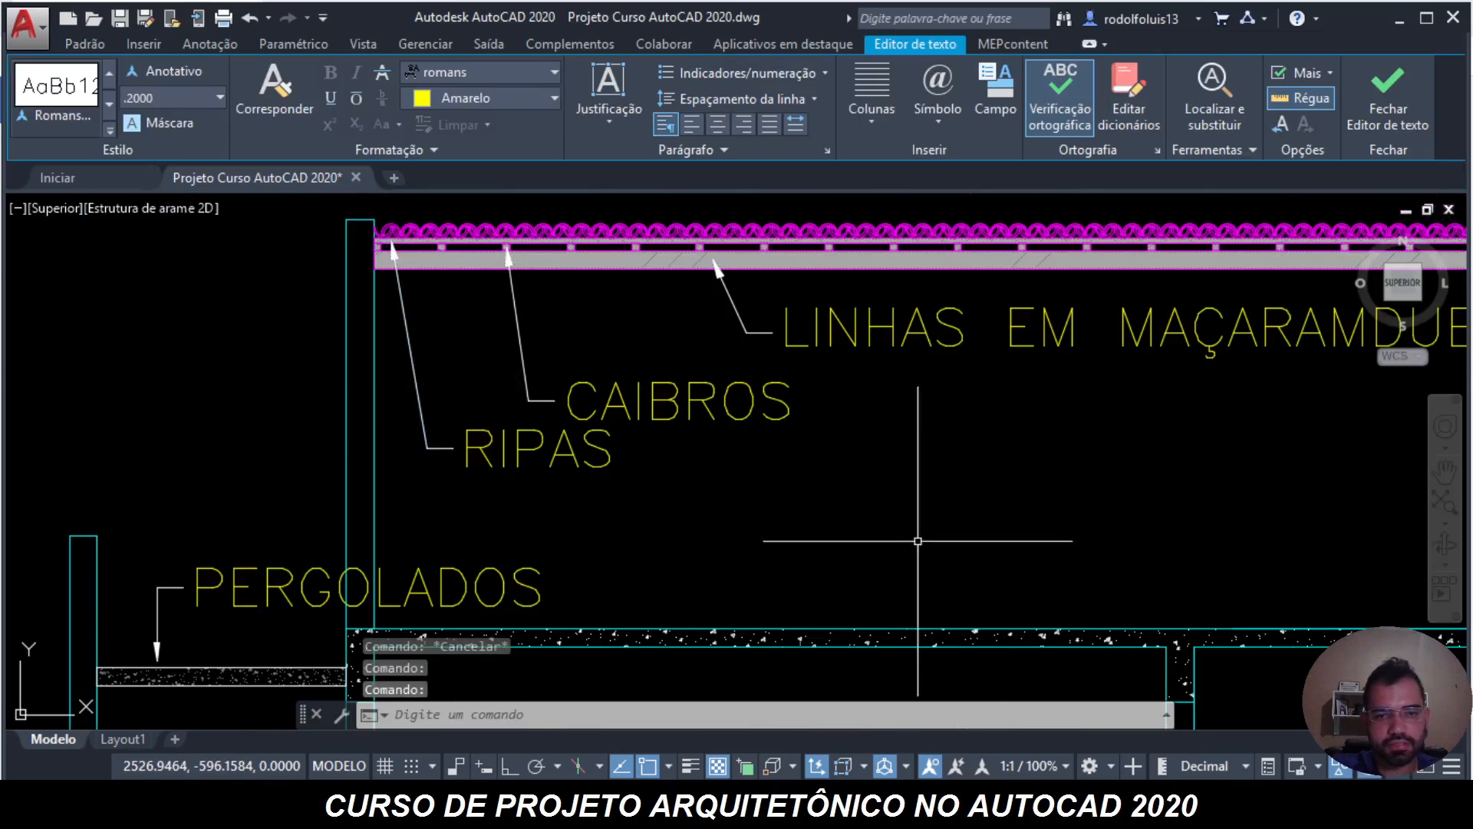
- Copy the RIPAS leader to the opposite end of the roof, placing its arrowhead on the roof tiles
type("co")
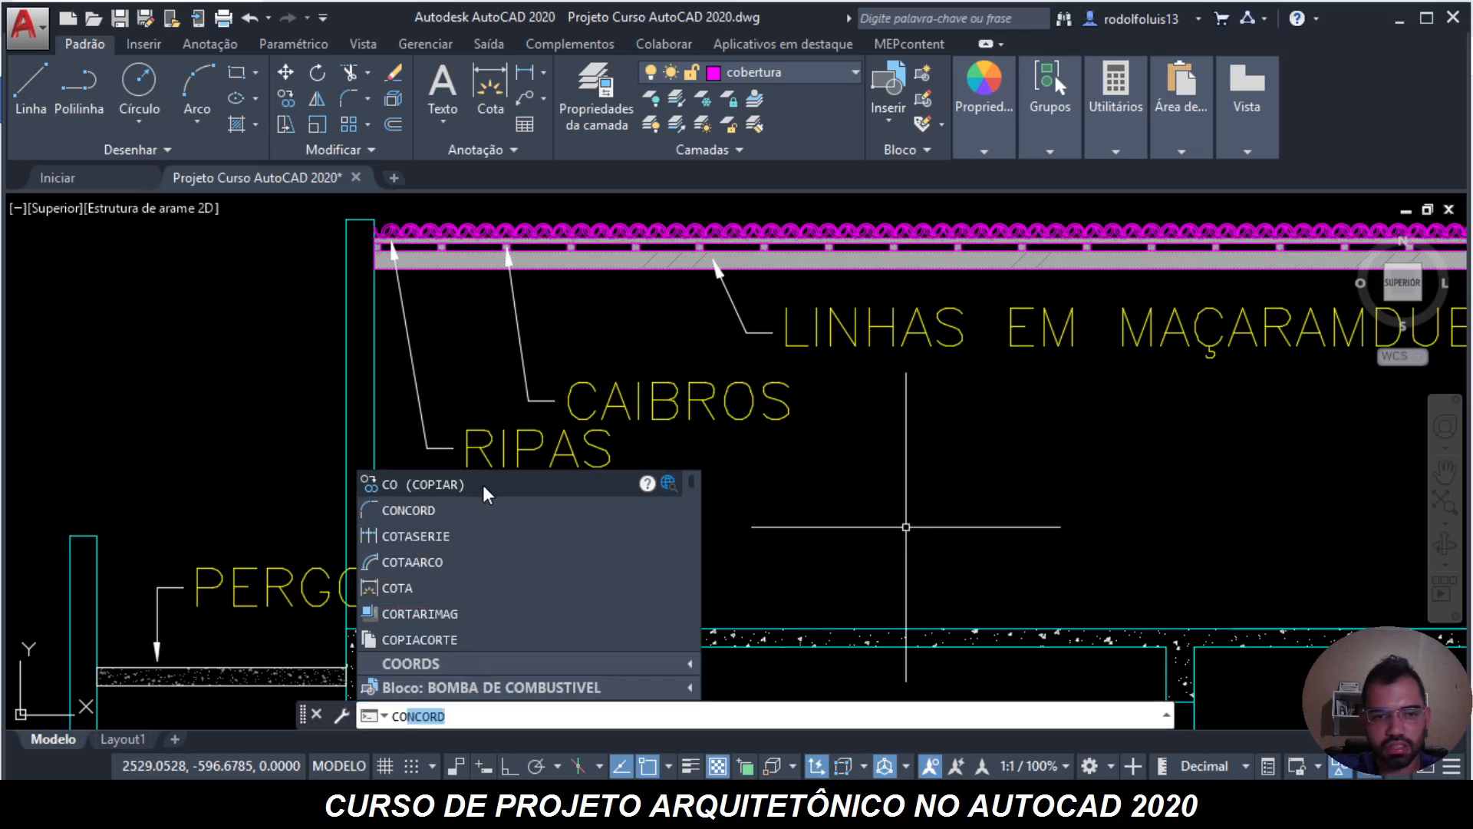
left_click(483, 487)
left_click(549, 503)
left_click(466, 414)
key("Return")
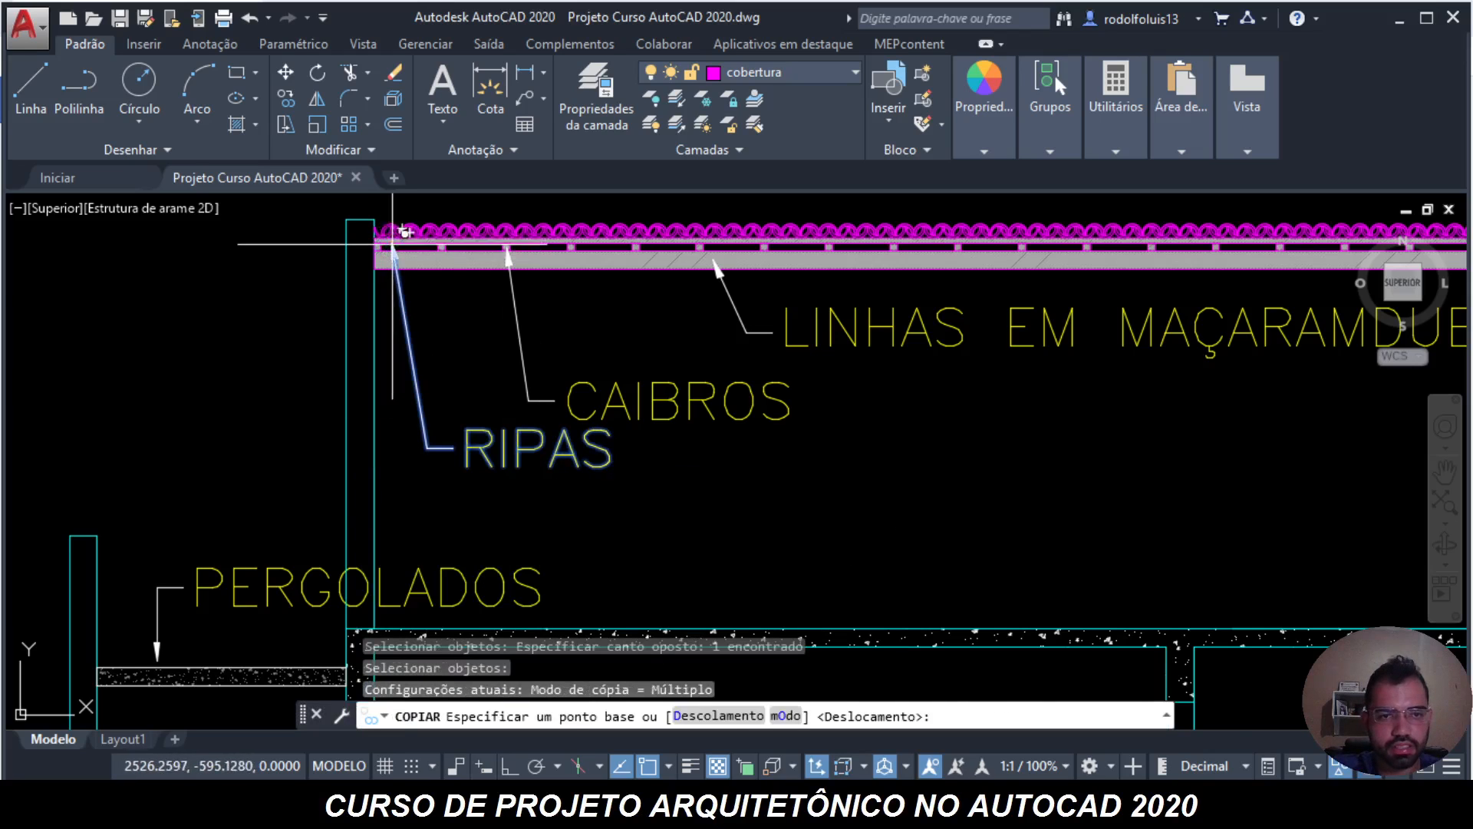
left_click(392, 244)
scroll(487, 238, "down", 4)
scroll(585, 230, "up", 6)
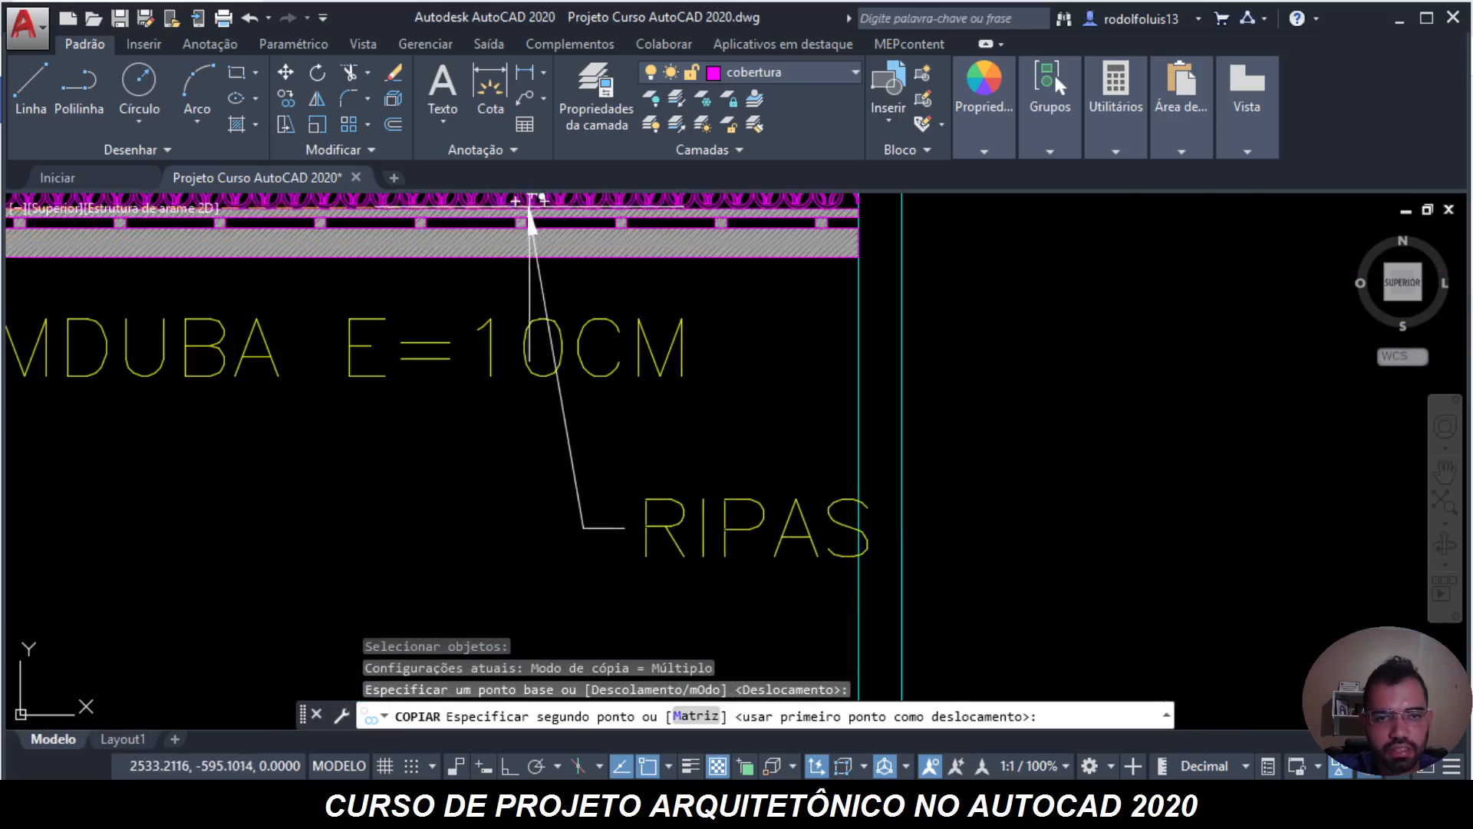
scroll(533, 204, "up", 5)
scroll(635, 329, "up", 2)
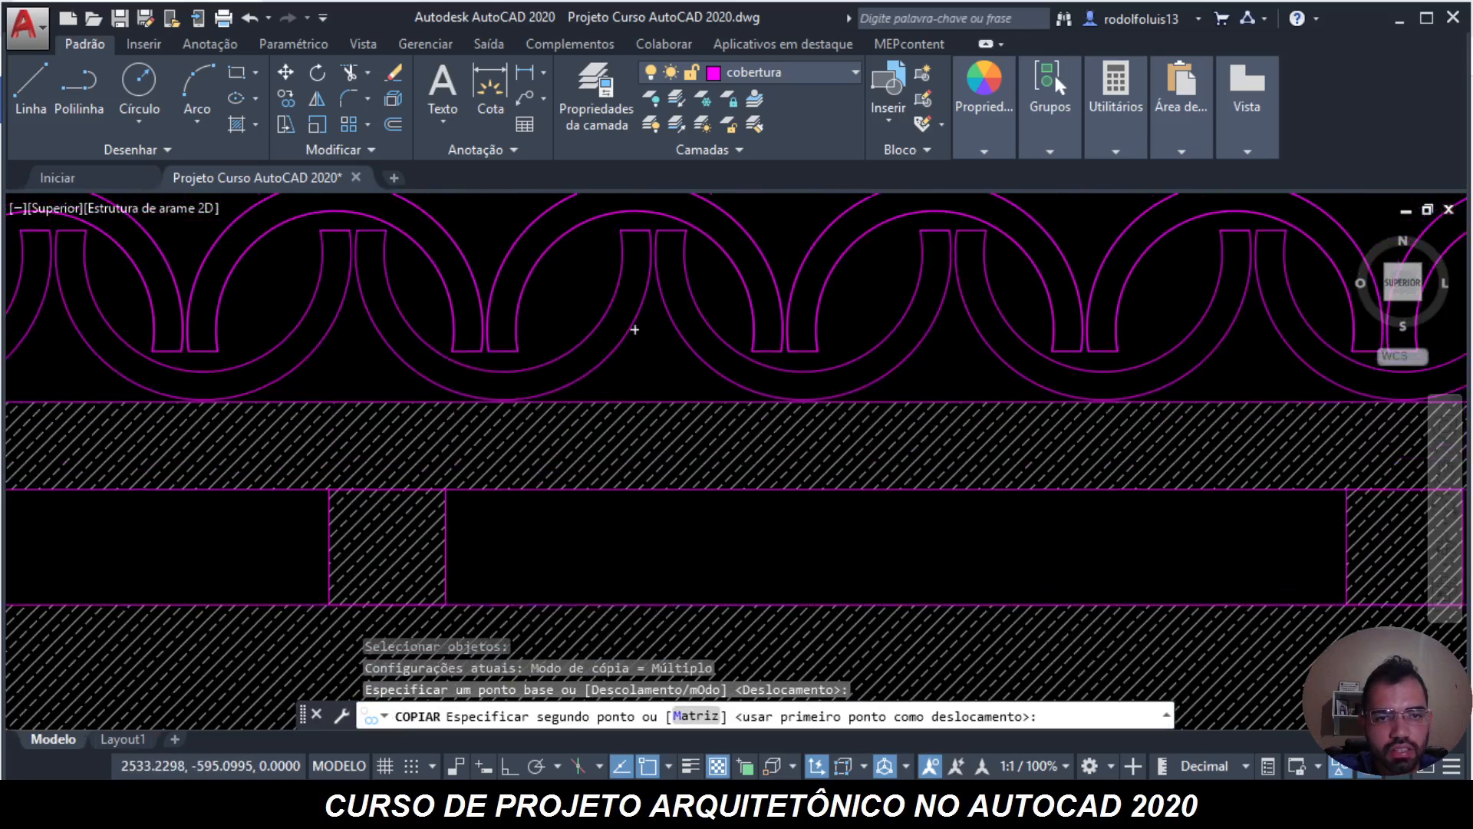
left_click(525, 226)
scroll(529, 245, "down", 5)
key("Escape")
key("Escape")
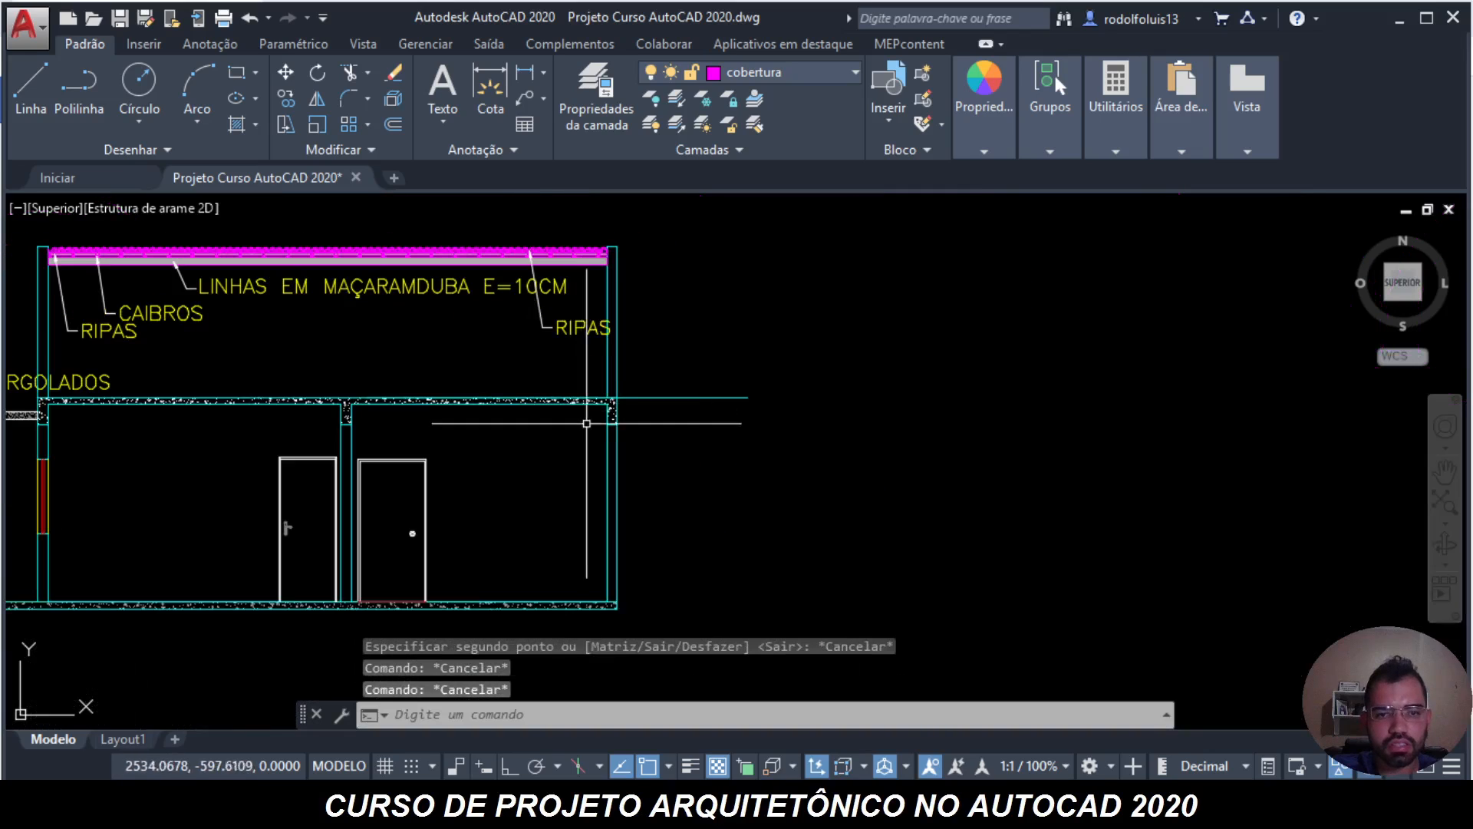
- Replace the text of the leader pointing to the tiles with "TELHA COLONIAL" and "I = 25%" on a second line
double_click(585, 328)
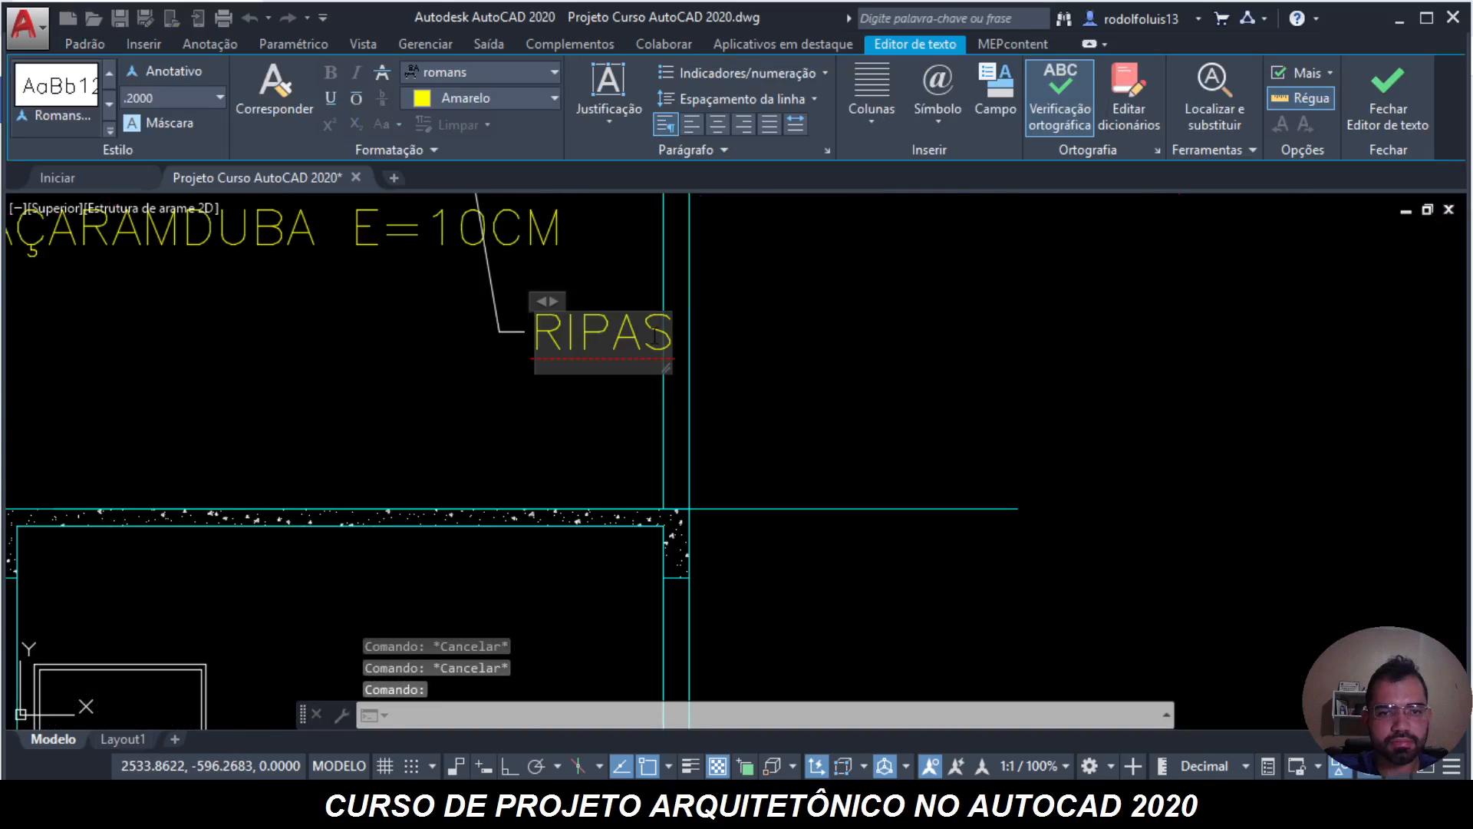
type("TELHAS")
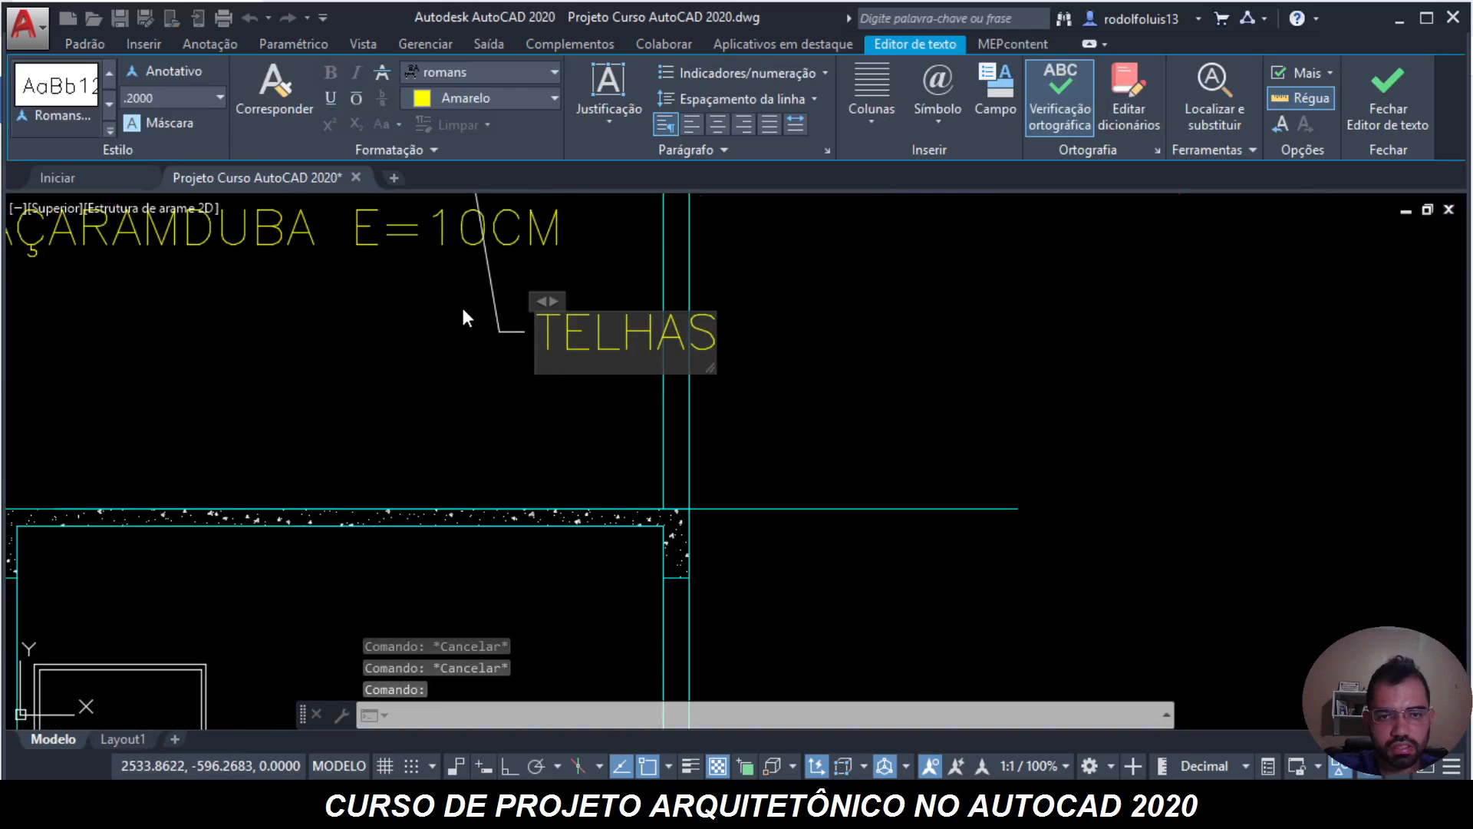
key("BackSpace")
type("CO")
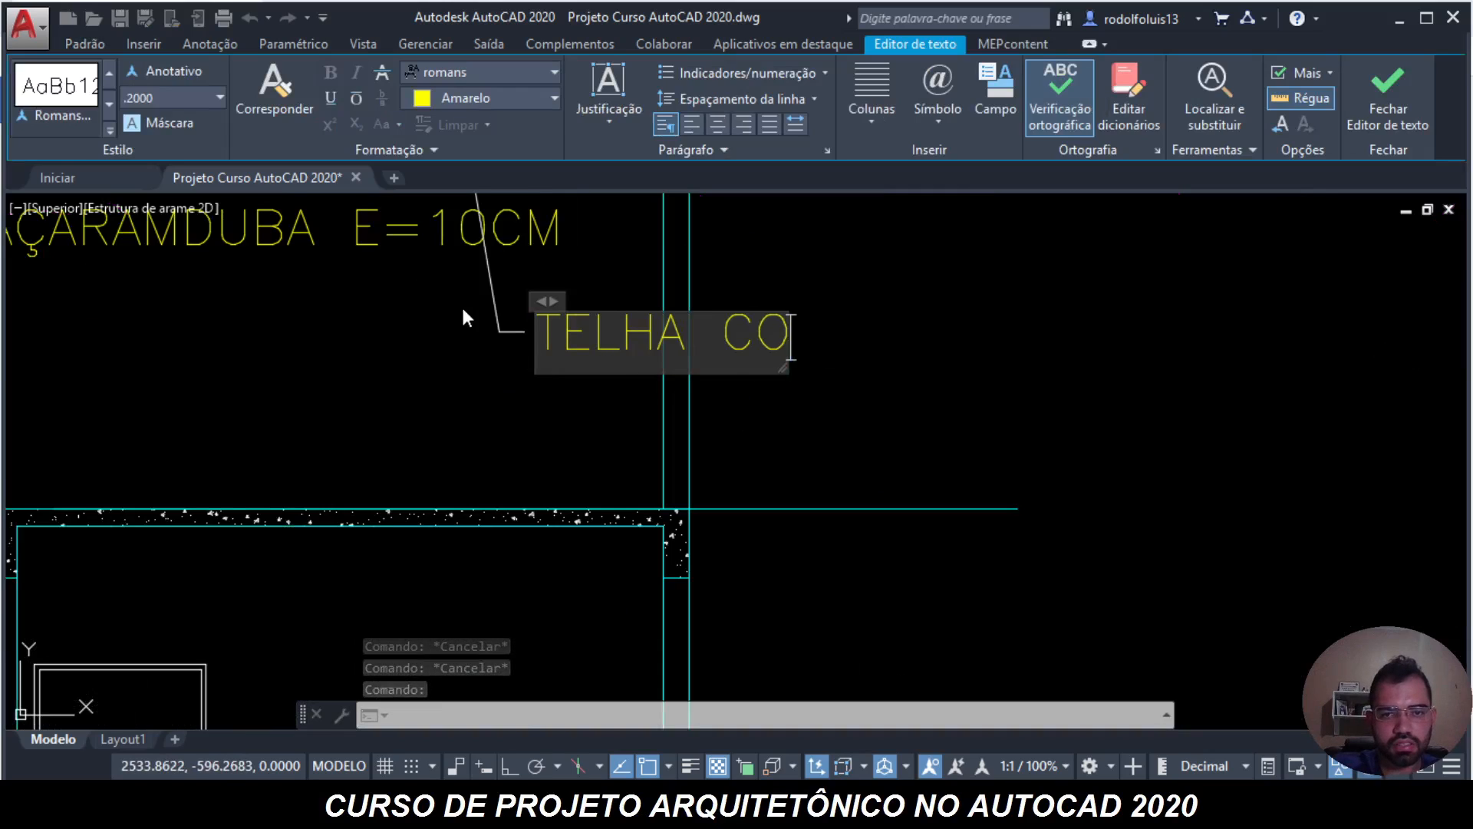
type("LONIAL")
key("Return")
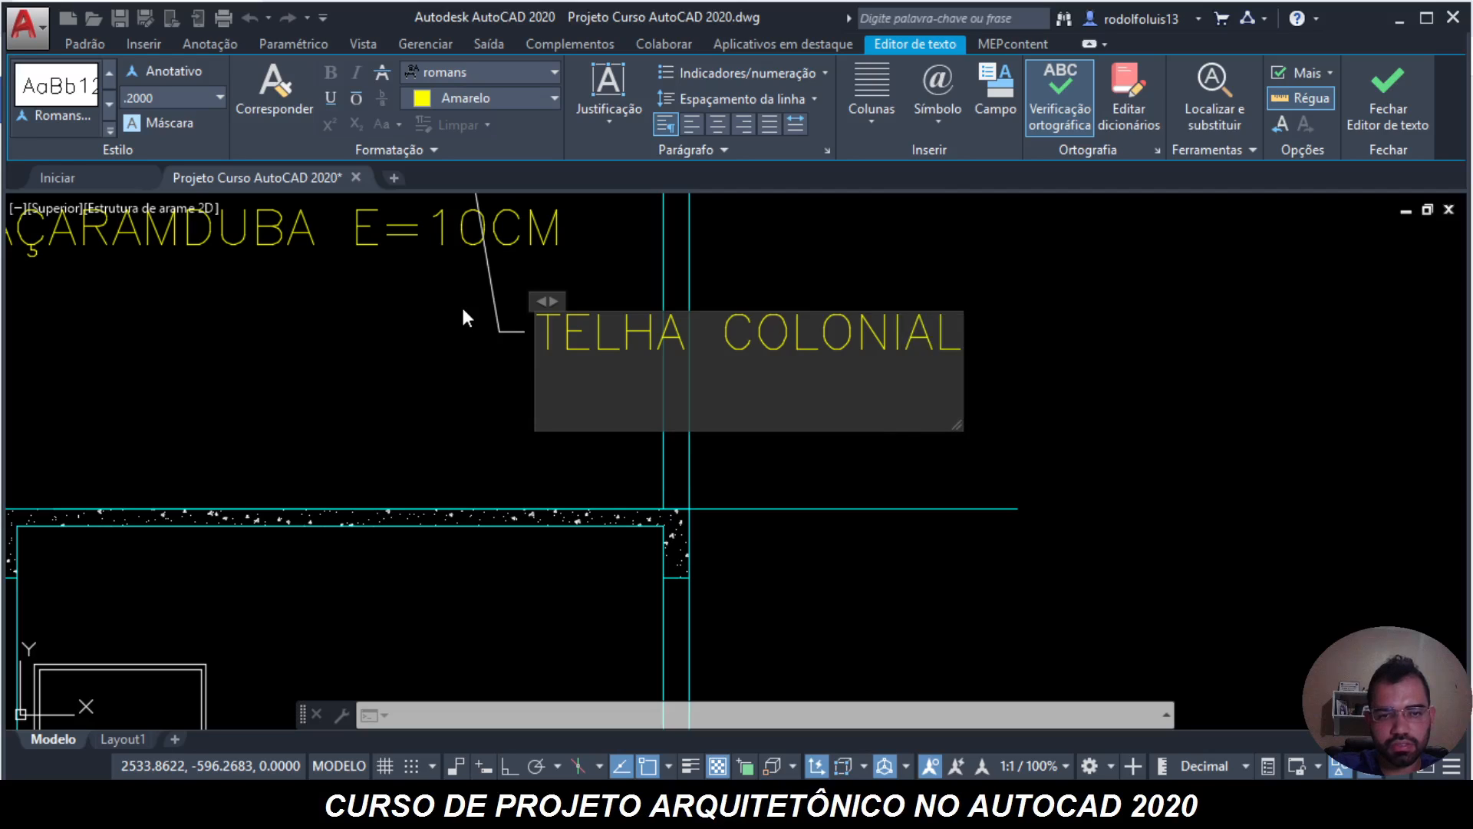
type("I = 25")
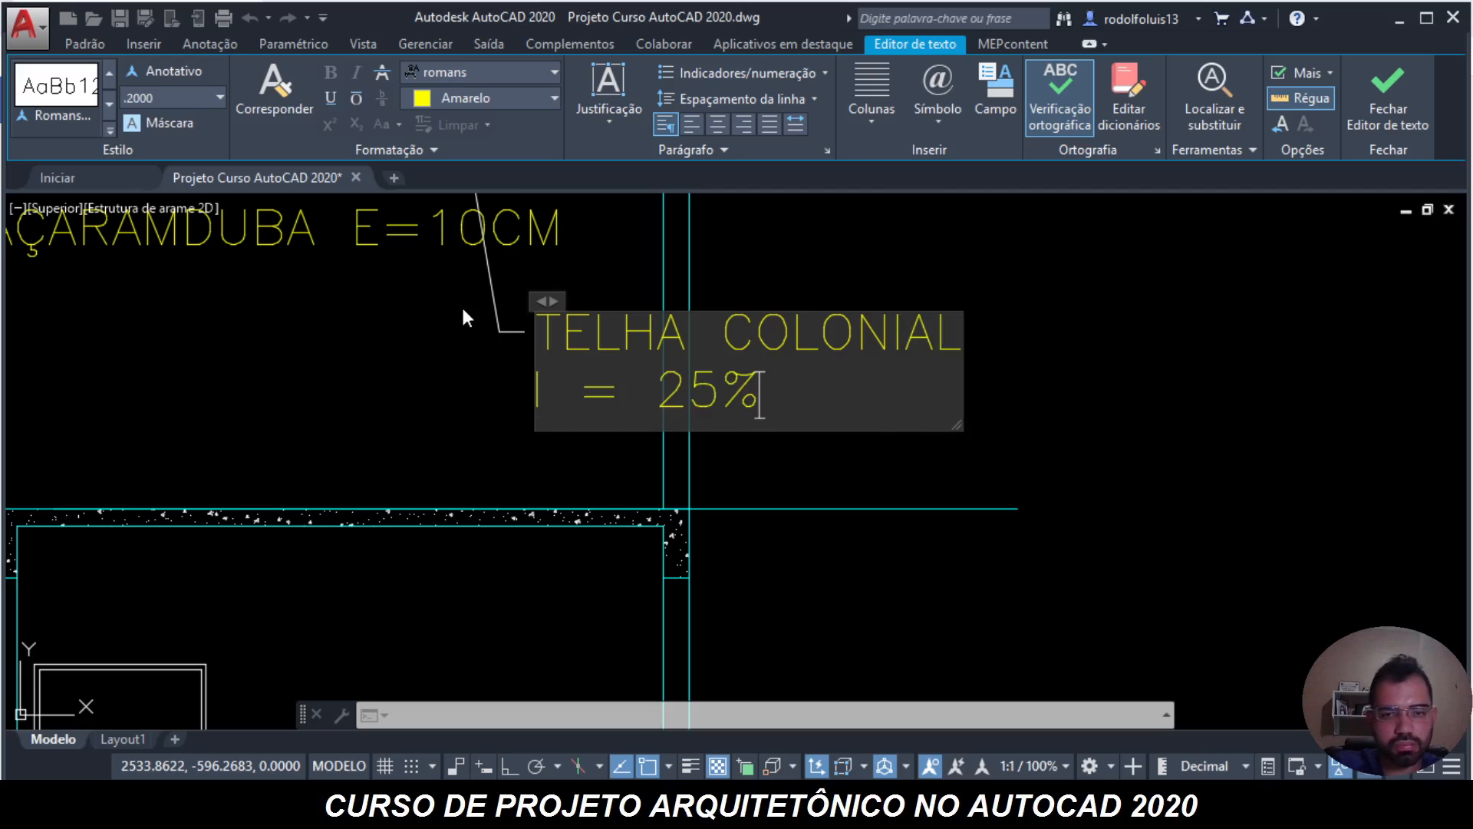
left_click(468, 327)
scroll(537, 369, "down", 4)
key("Escape")
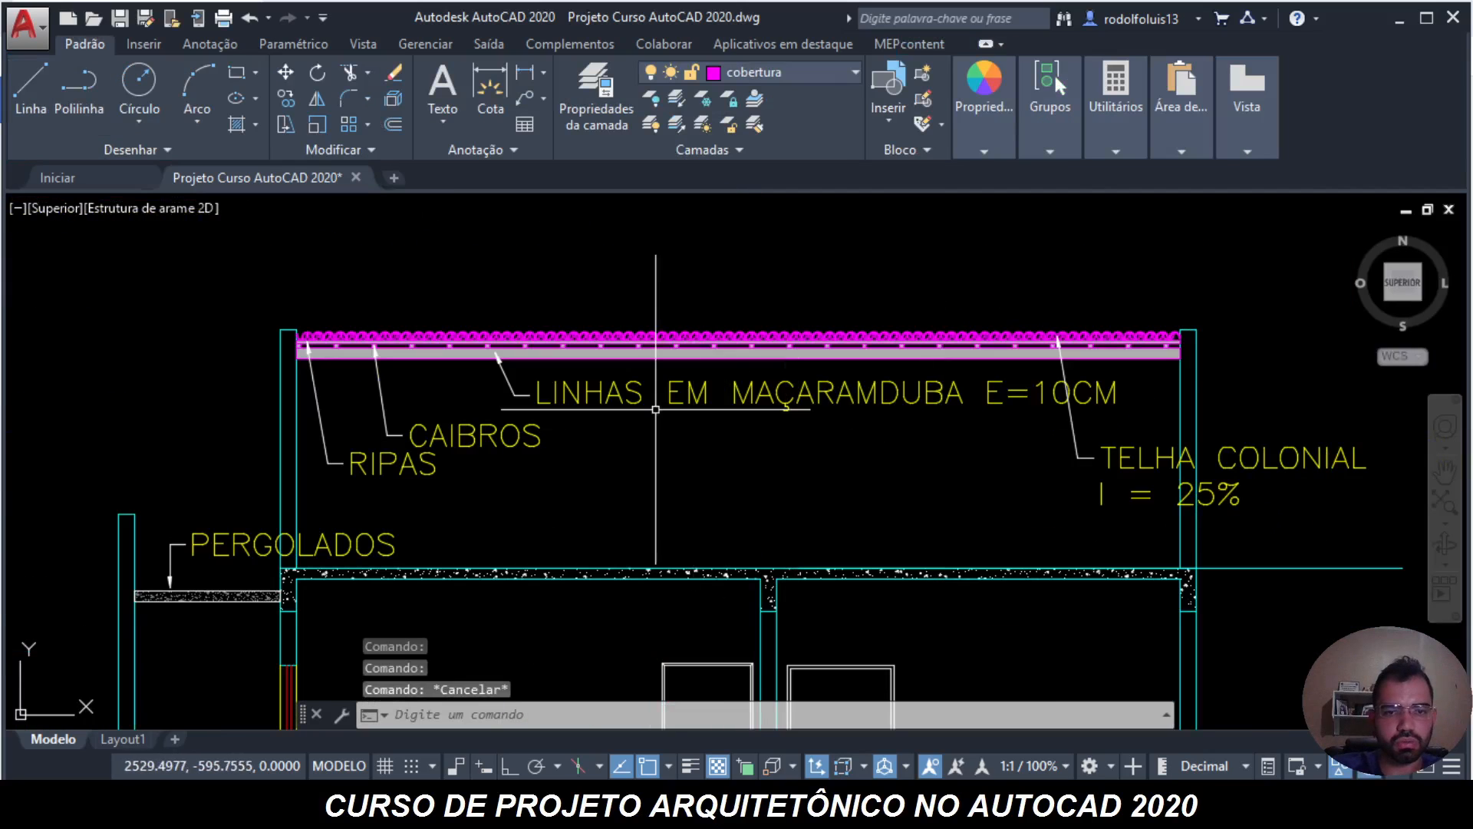
- Move the LINHAS EM MAÇARAMDUBA leader horizontally along the roof, closer to the CAIBROS leader
type("MOVER")
key("Return")
scroll(655, 409, "up", 2)
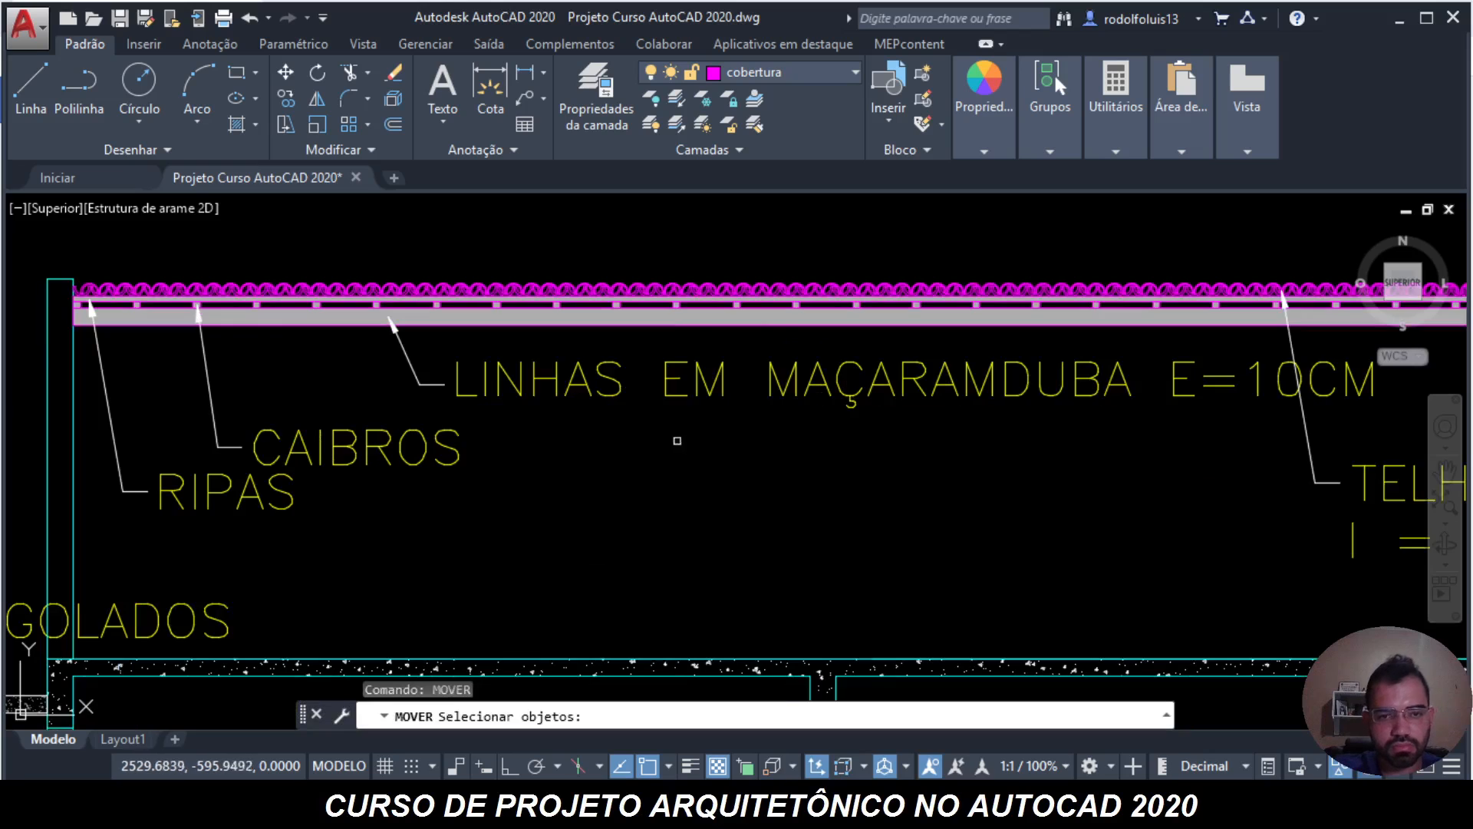
left_click(602, 385)
left_click(559, 365)
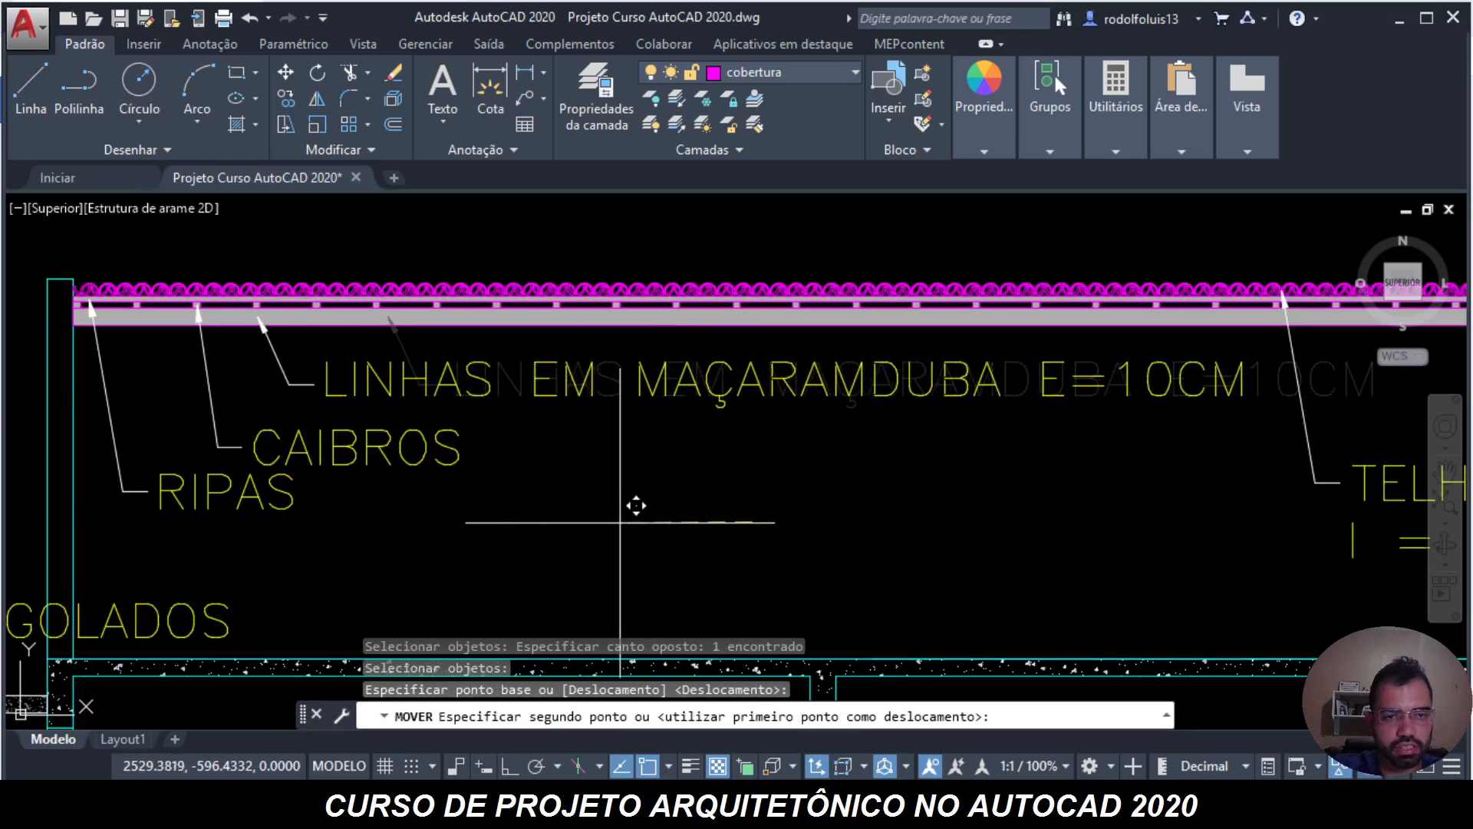
key("Return")
left_click(607, 523)
scroll(607, 523, "down", 3)
key("Escape")
key("Escape")
- Move the TELHA COLONIAL leader horizontally inwards so its text fits inside the section's outer wall
scroll(815, 510, "up", 4)
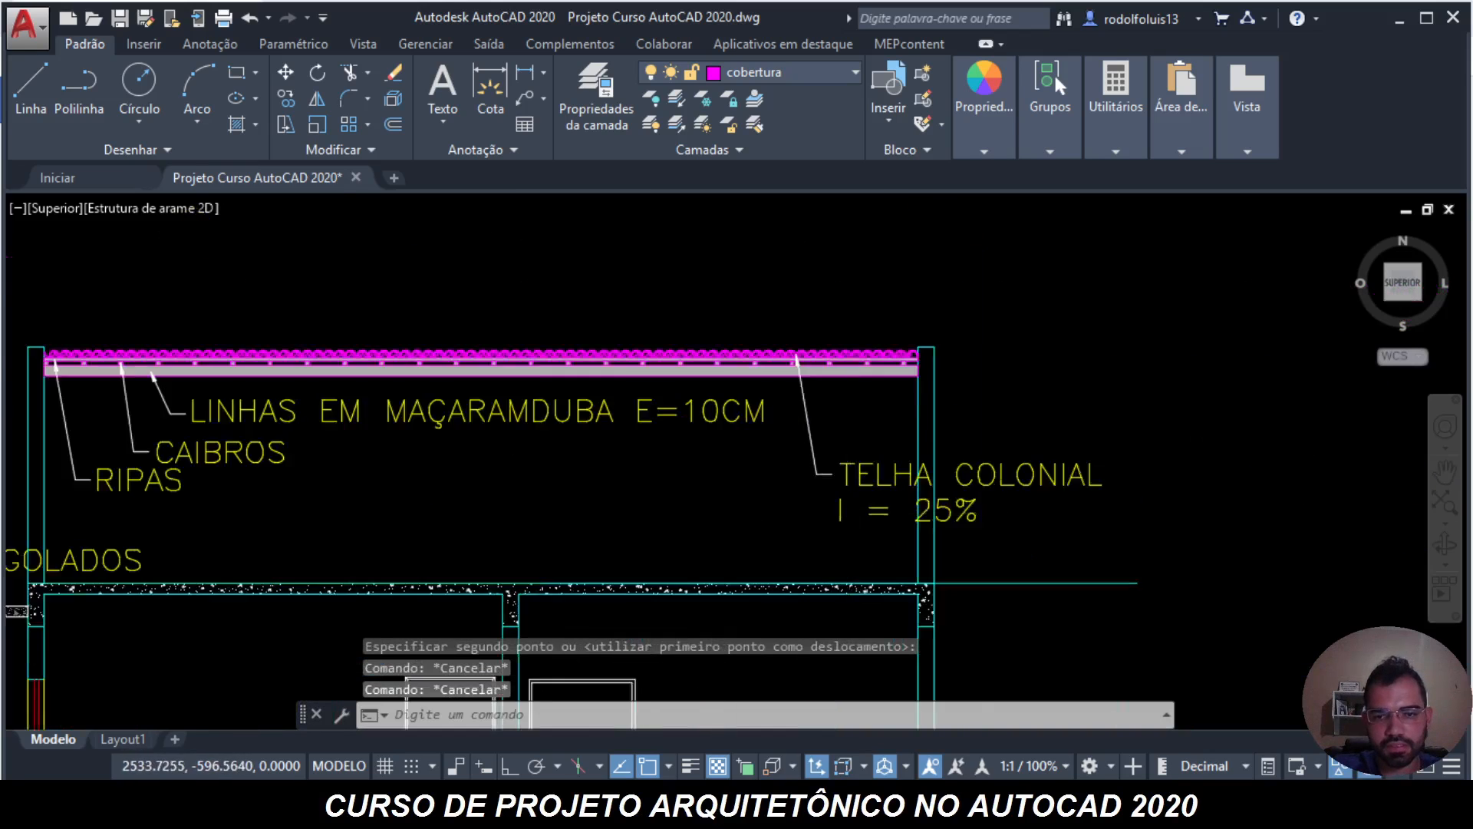
type("MOVER")
key("Return")
left_click(850, 513)
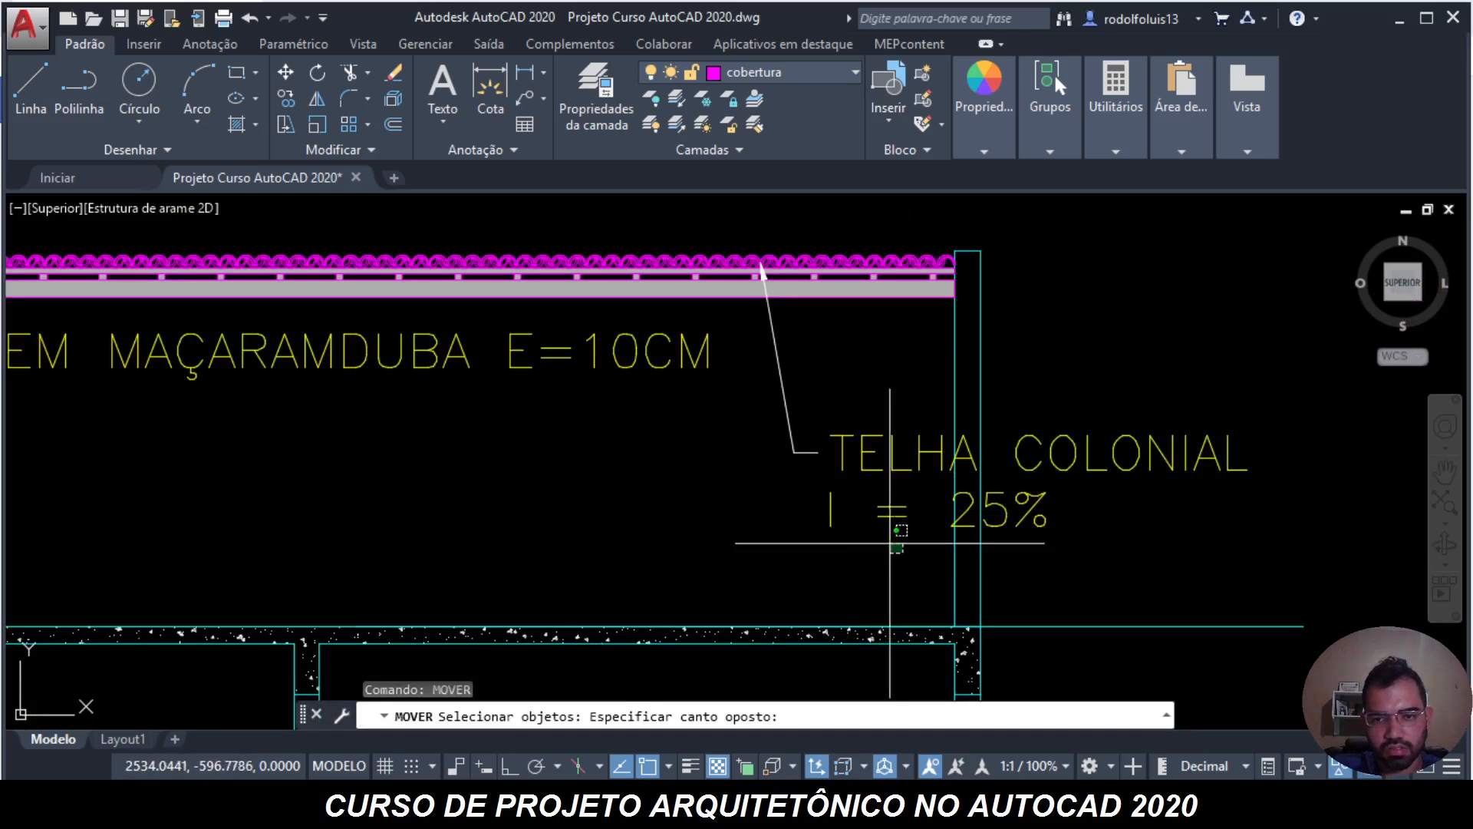
left_click(770, 451)
key("Return")
left_click(745, 487)
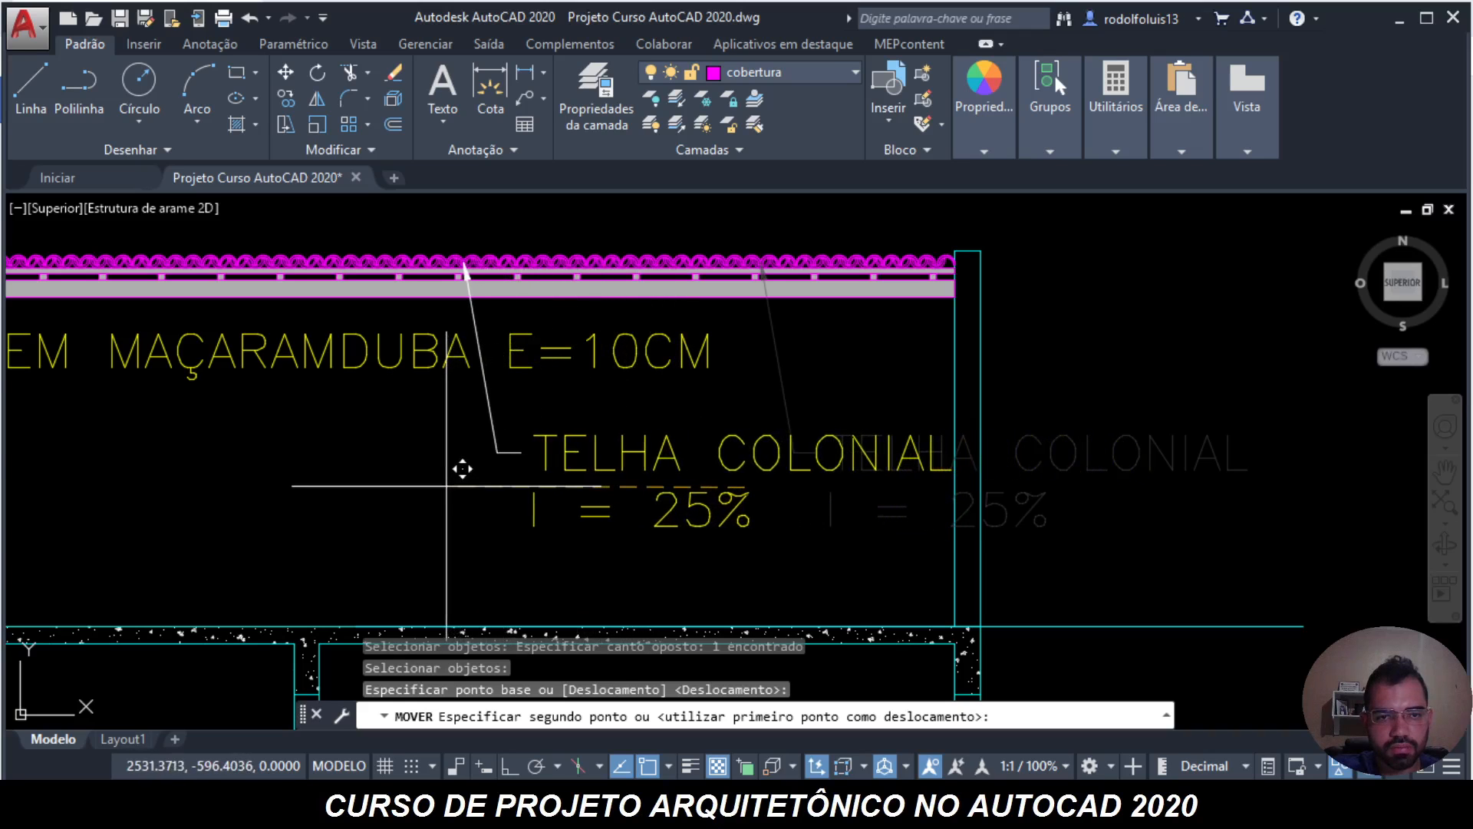
key("Escape")
key("Escape")
key("Escape")
key("Escape")
middle_click_drag(426, 508, 732, 471)
scroll(732, 471, "down", 5)
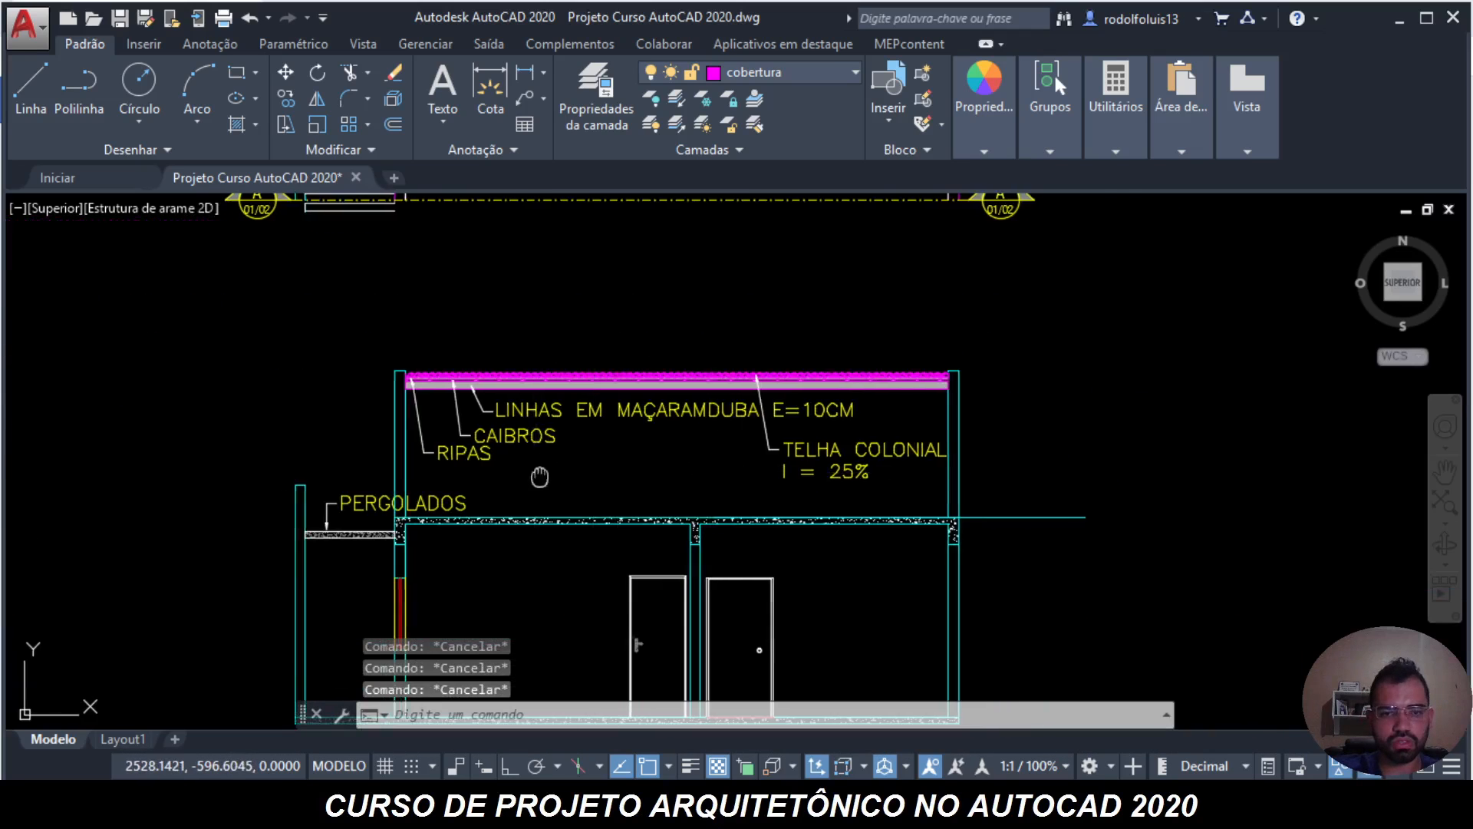
scroll(765, 459, "up", 1)
type("HACHURA")
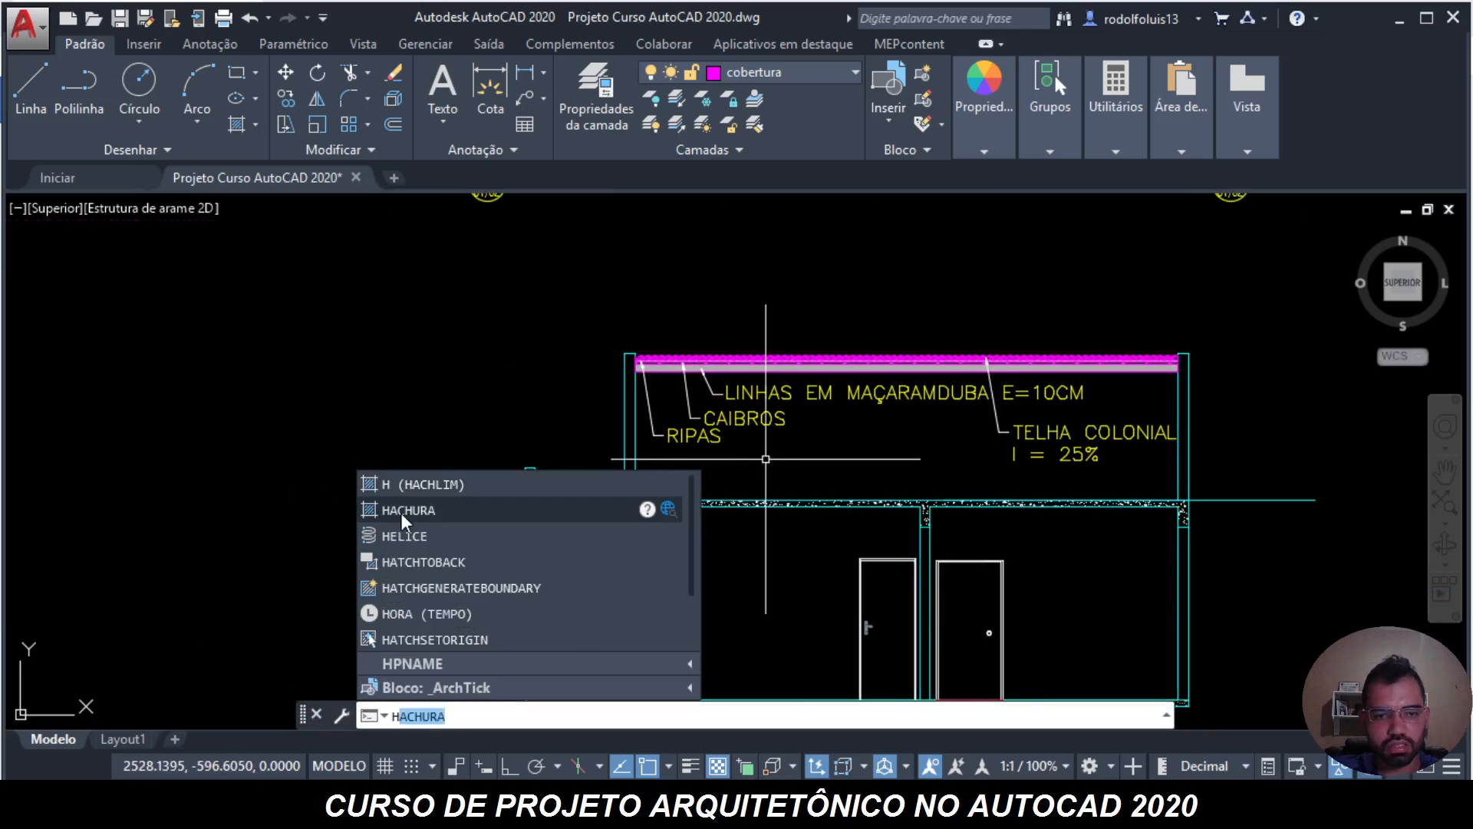
left_click(408, 510)
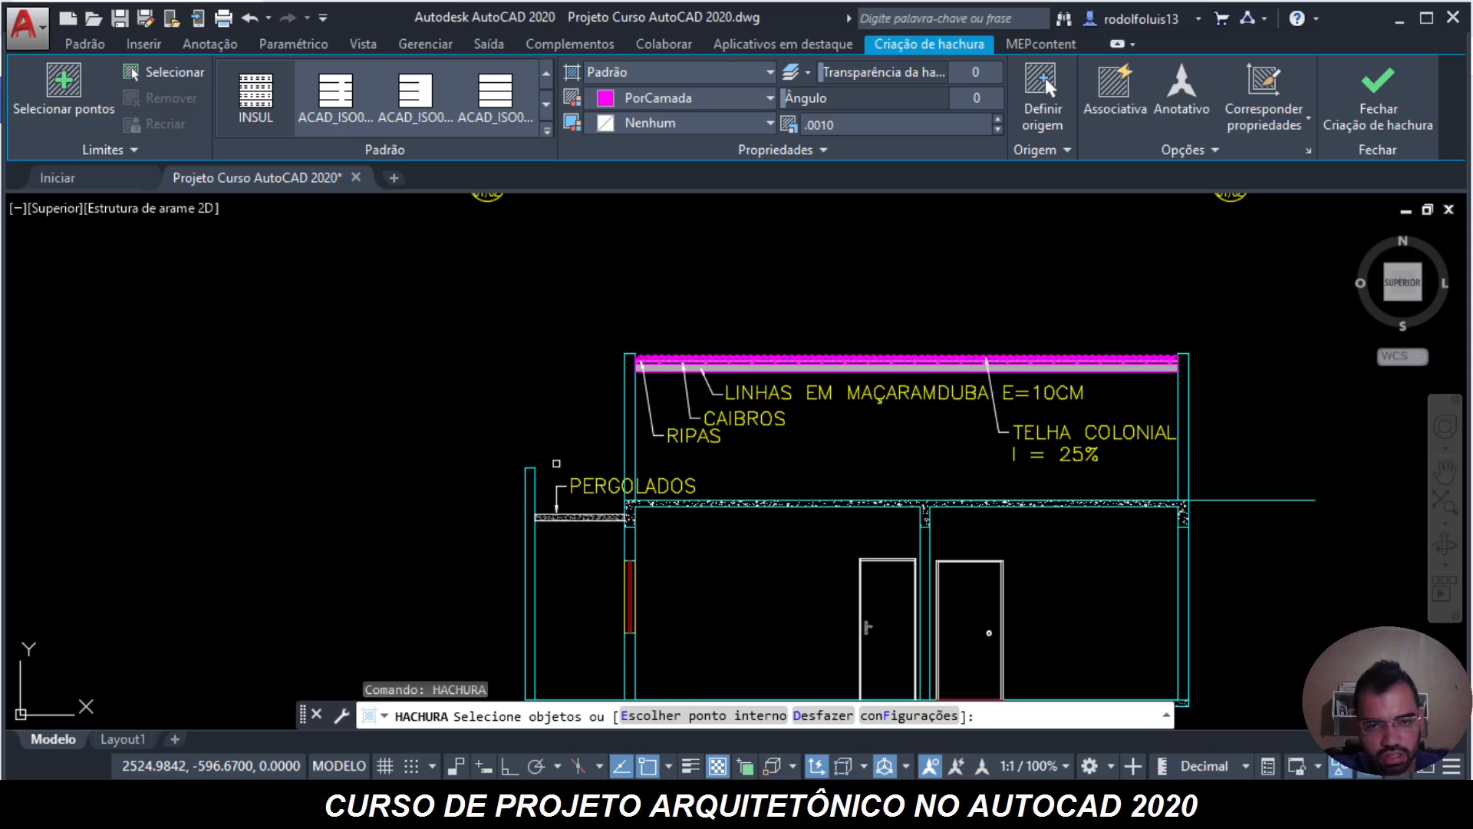
key("Escape")
scroll(654, 384, "up", 5)
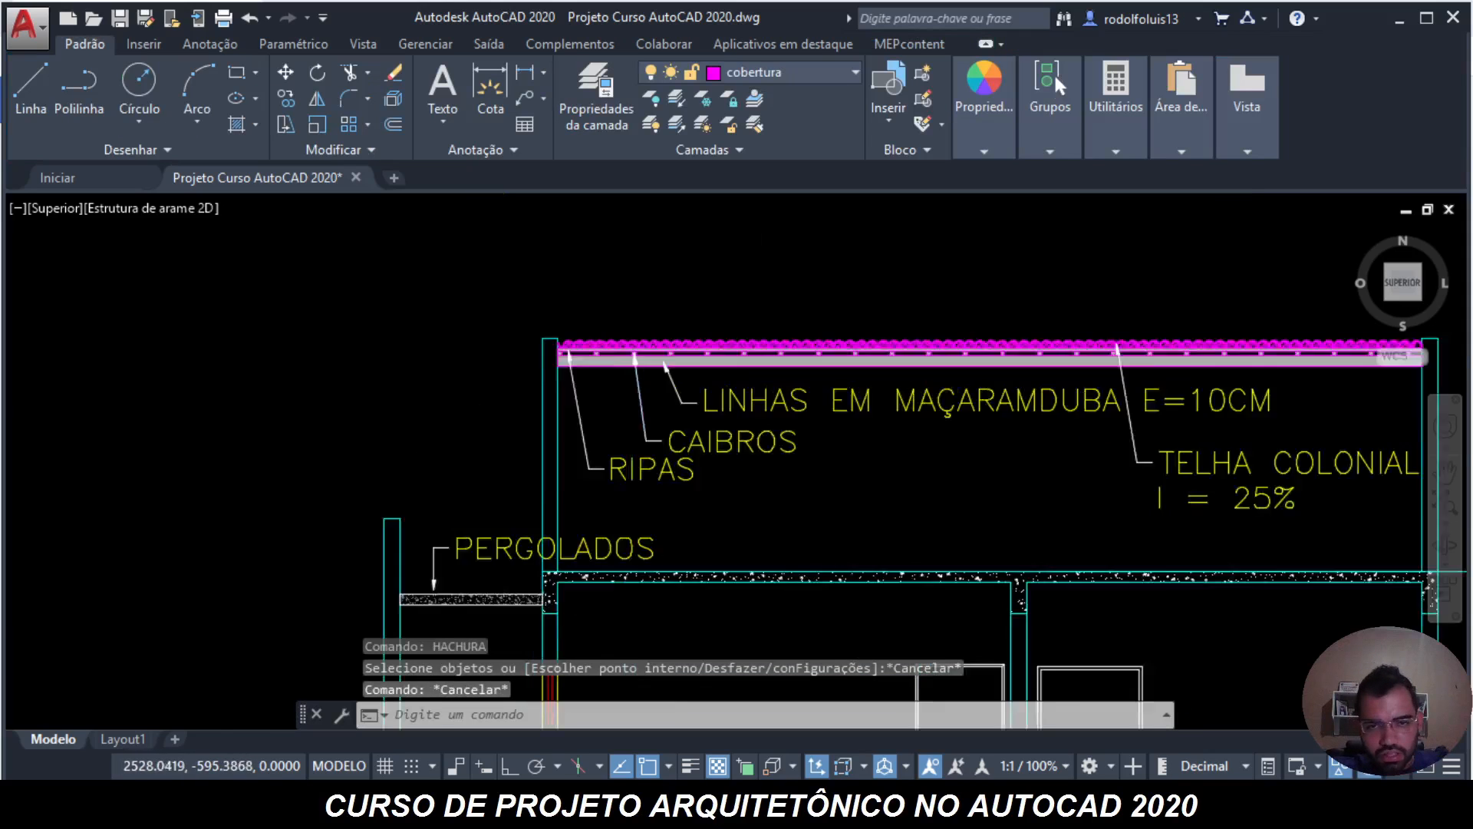
scroll(798, 367, "down", 8)
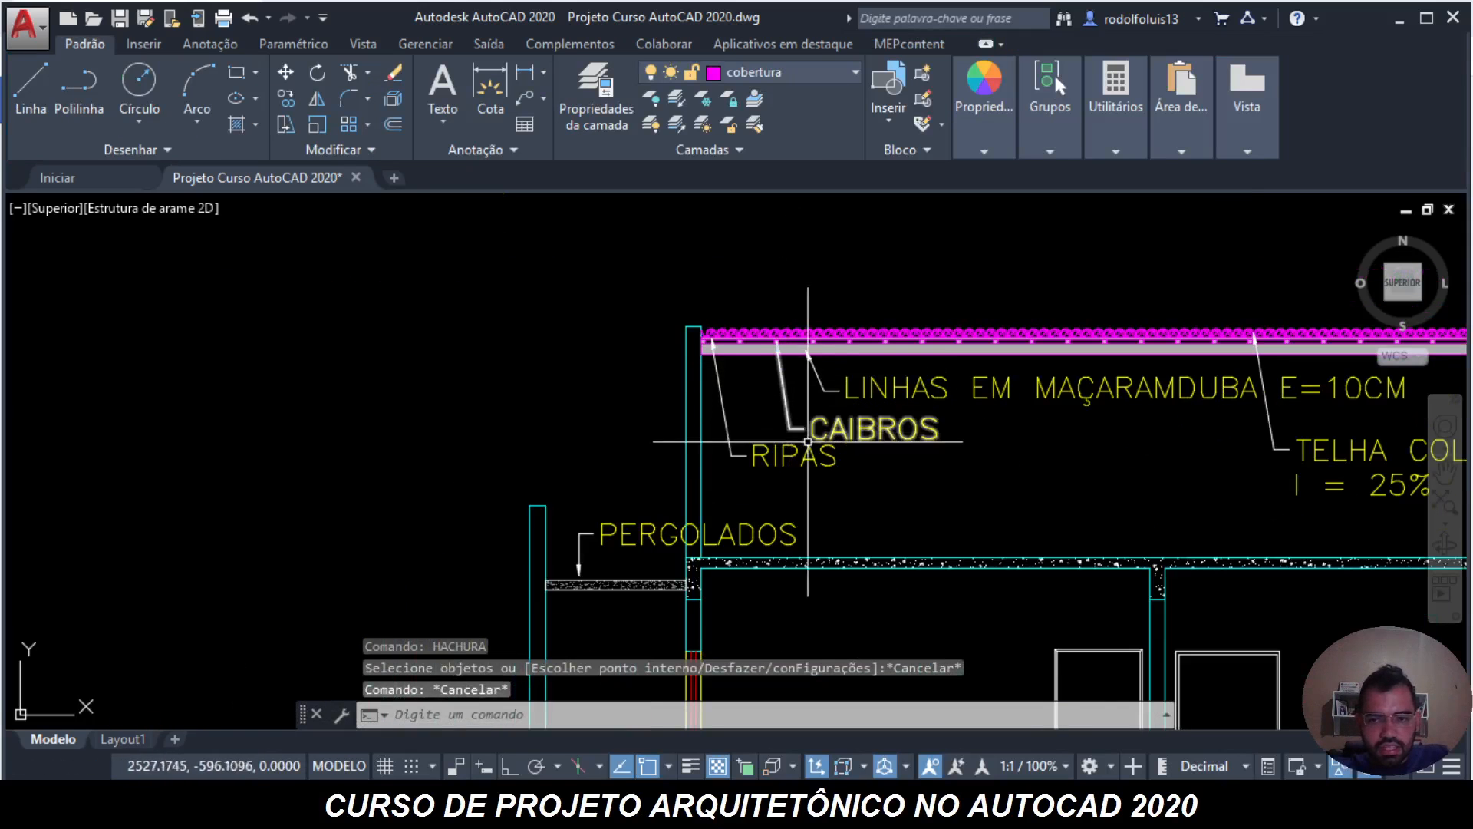
scroll(690, 468, "up", 4)
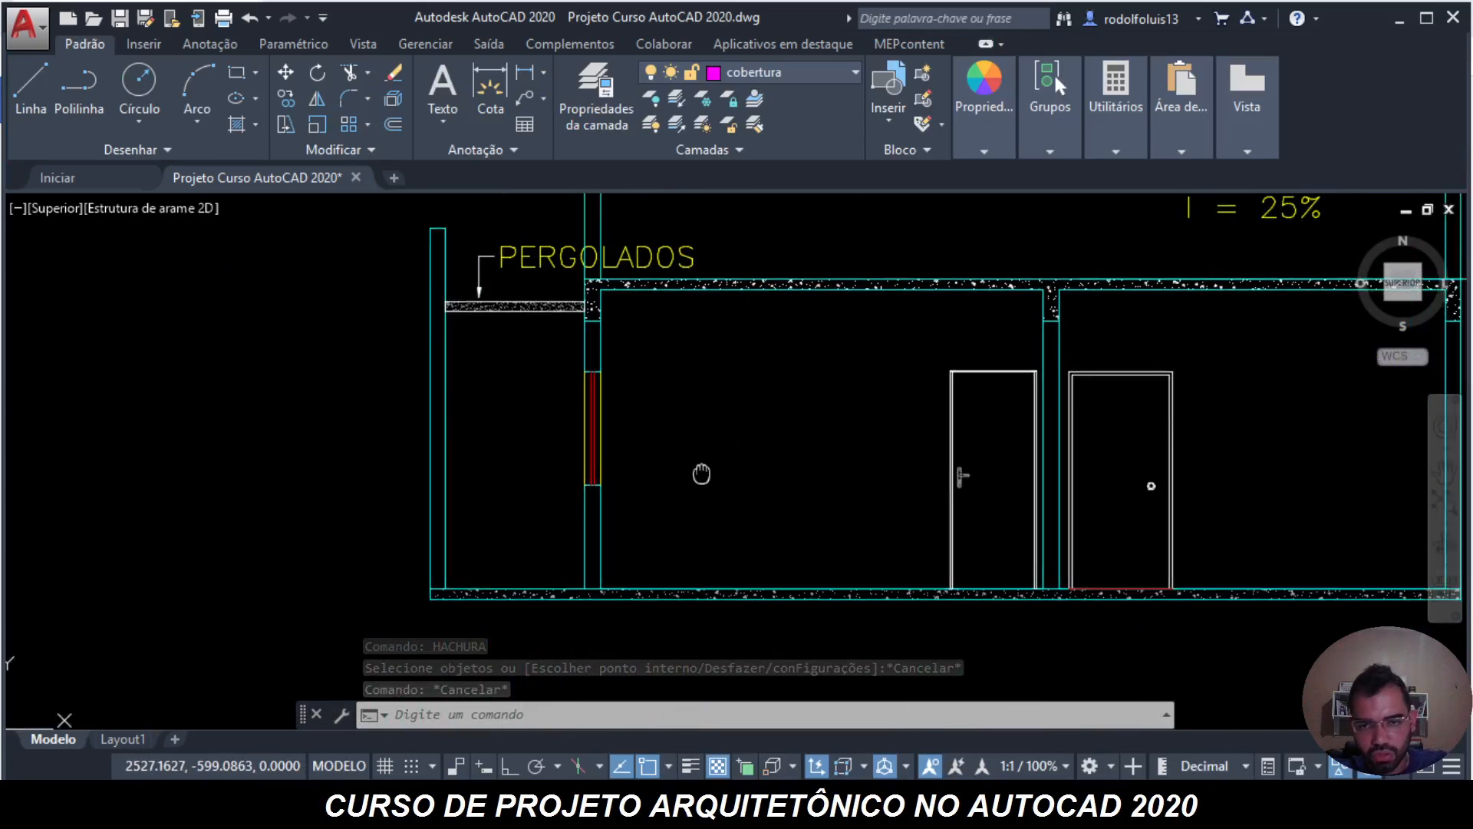
scroll(655, 501, "down", 2)
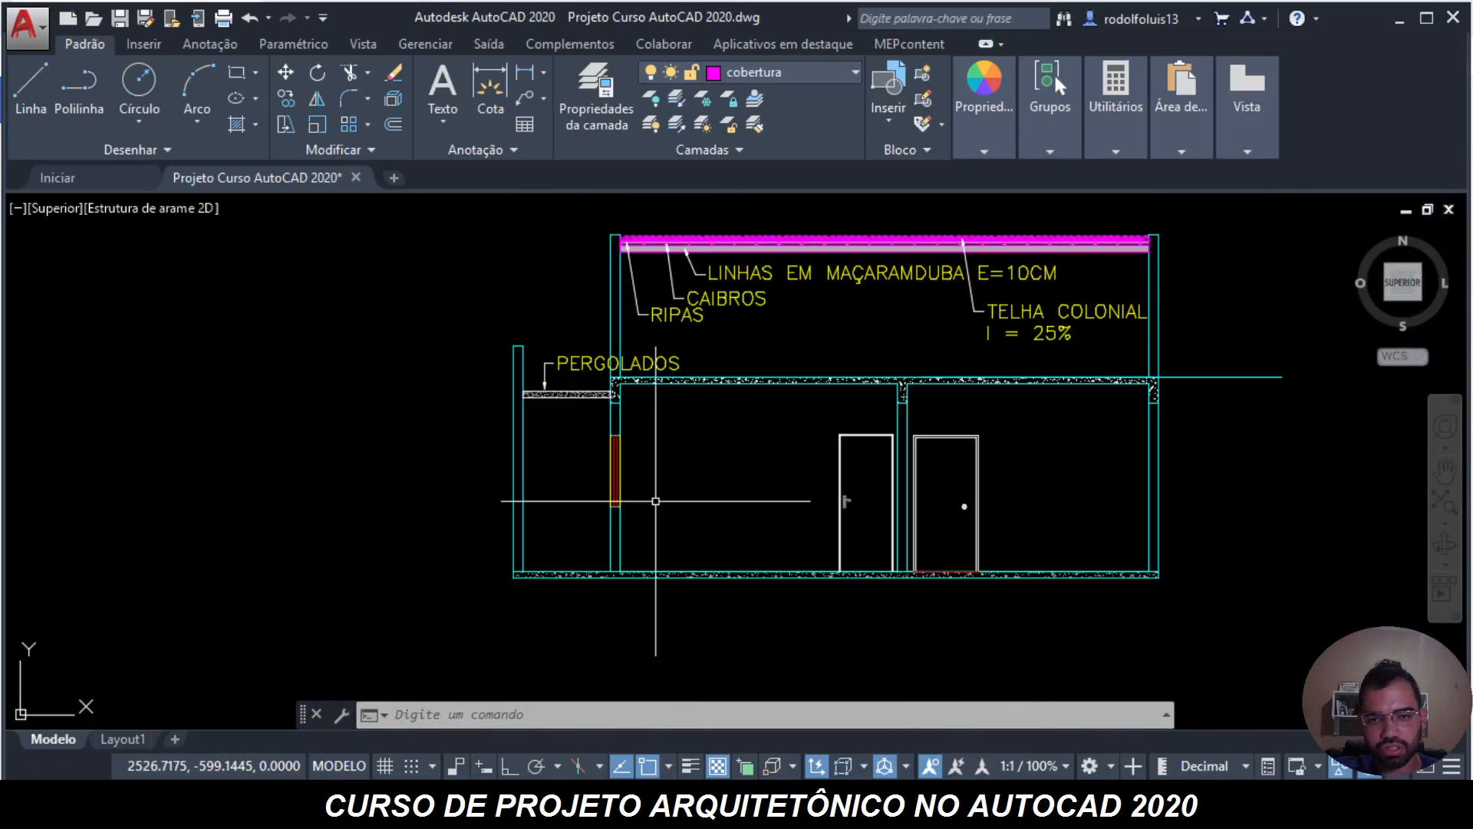
key("Escape")
key("Escape")
- Hatch the leaves of the two doors in the section with the STEEL pattern by picking a point inside each
type("h")
key("Return")
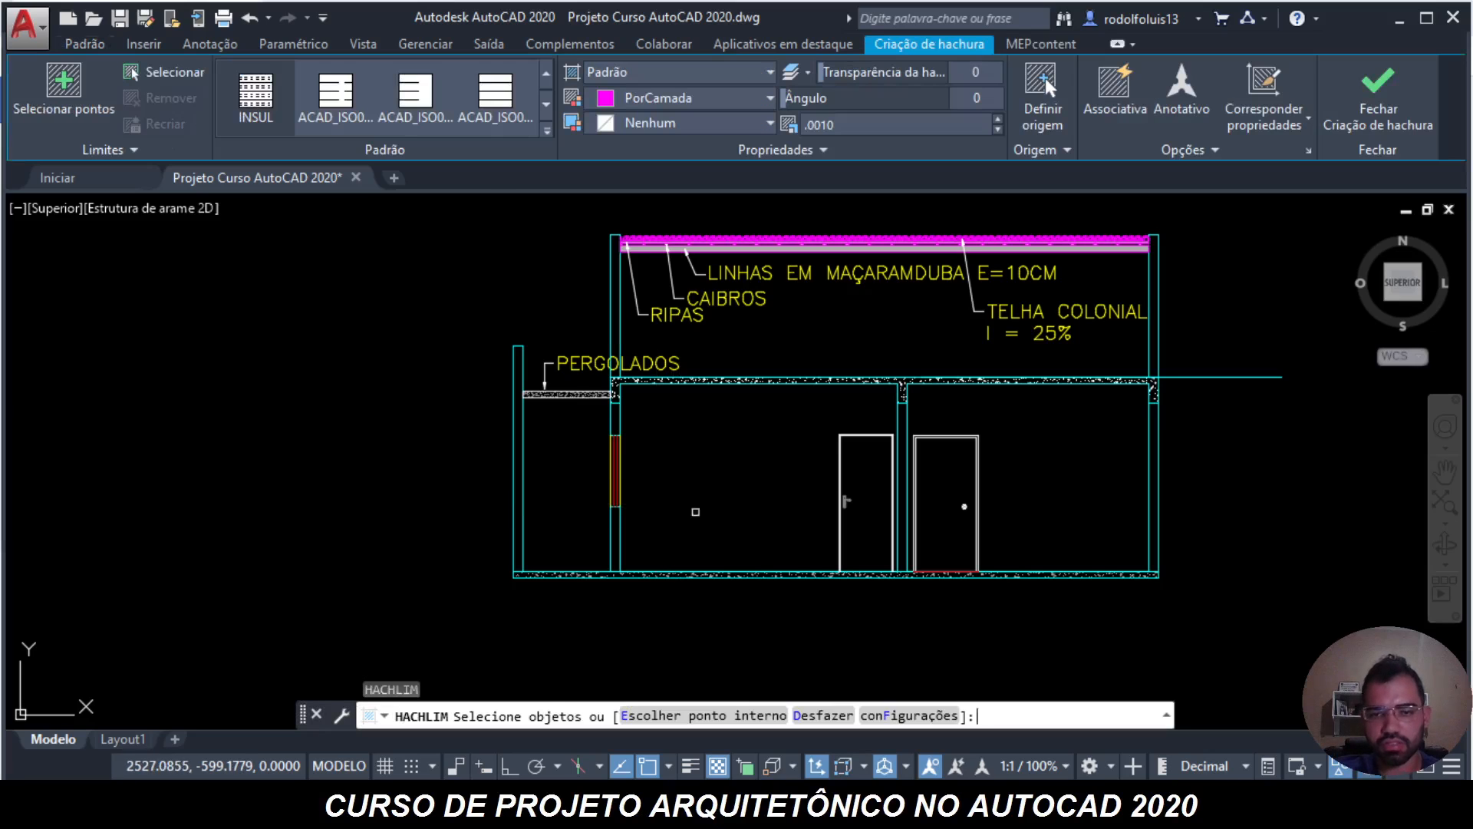
left_click(548, 136)
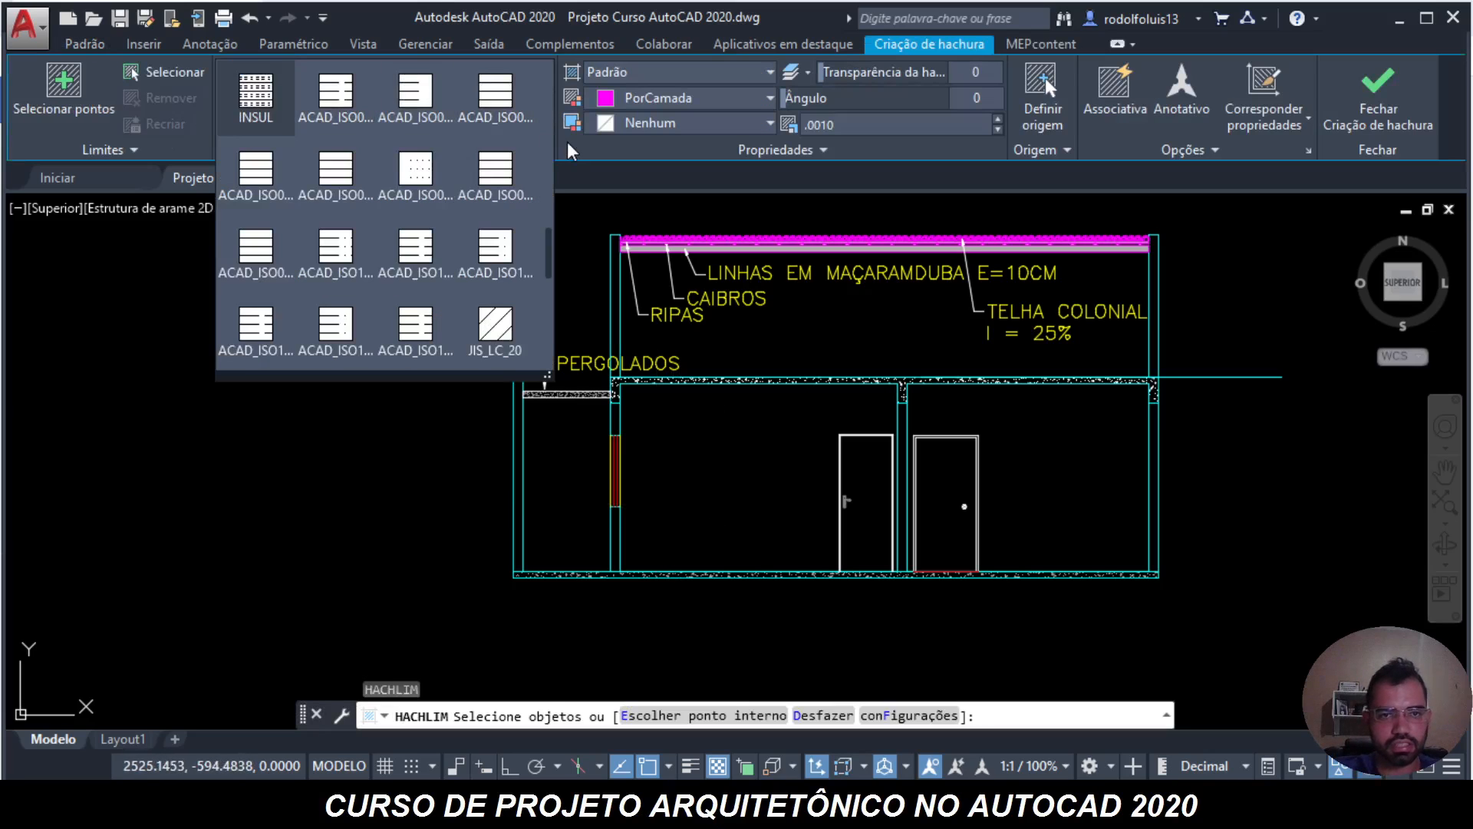
scroll(463, 232, "down", 6)
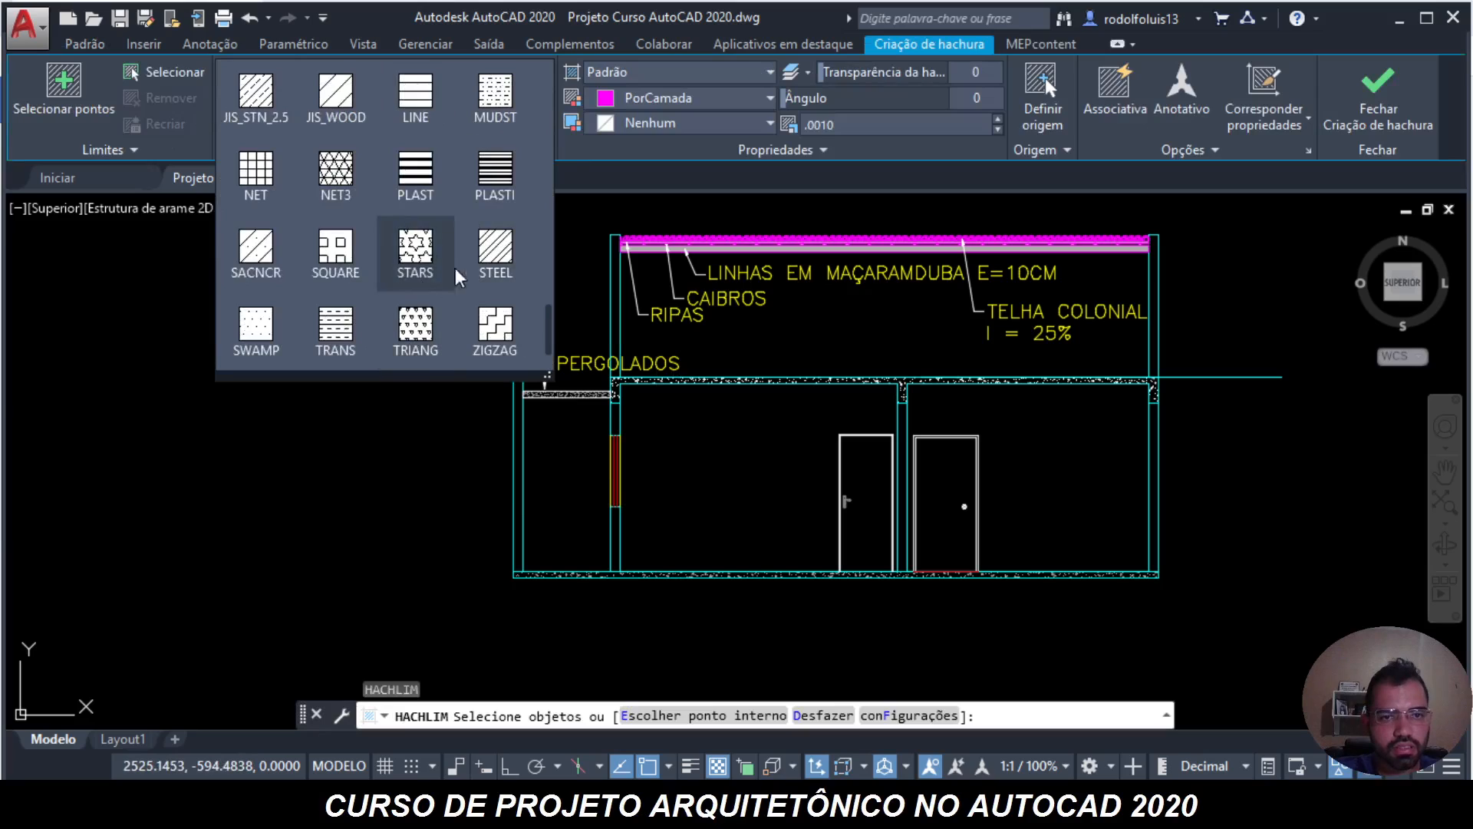
left_click(491, 254)
scroll(921, 485, "up", 2)
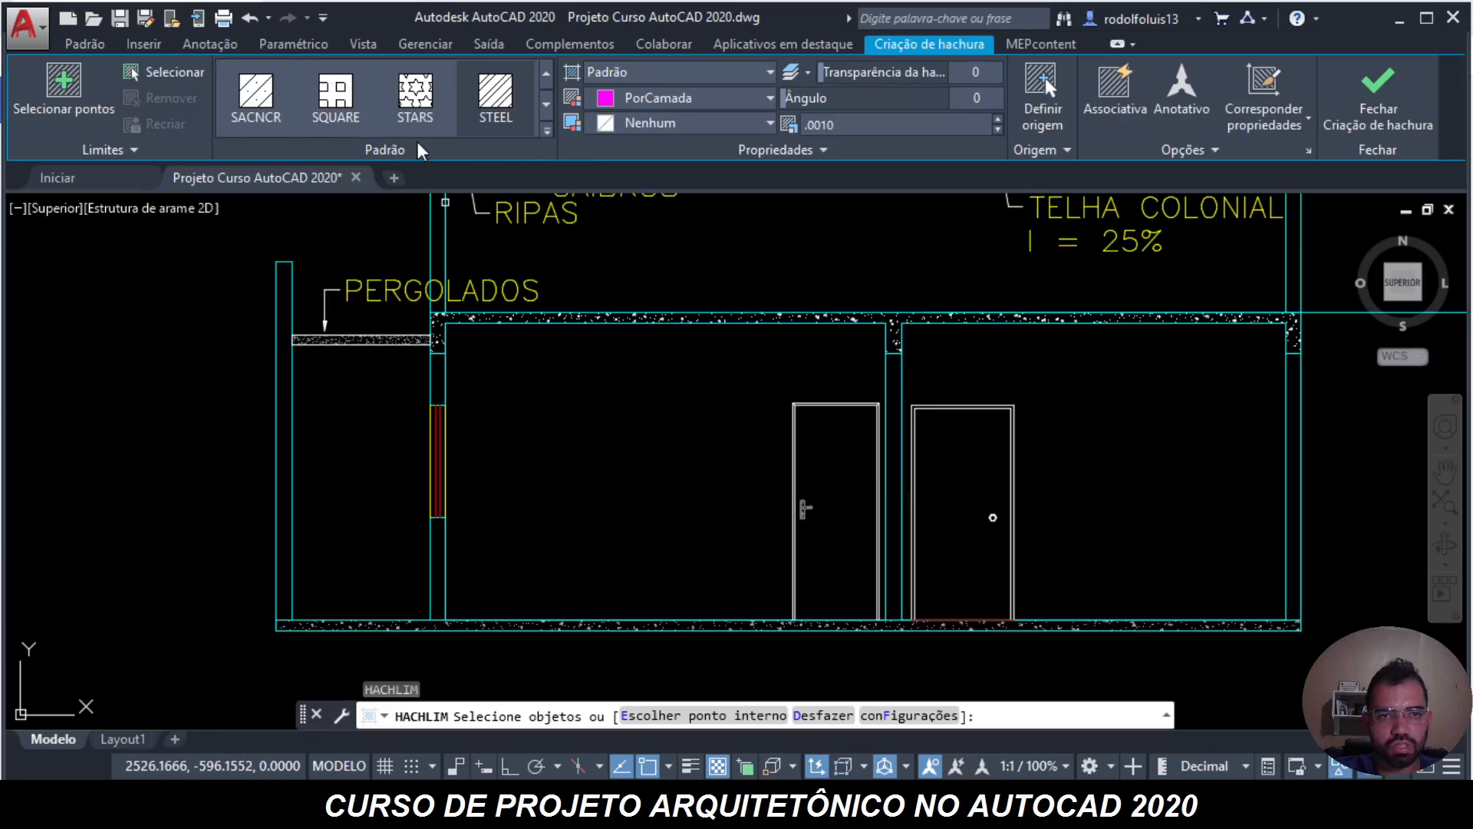
left_click(157, 81)
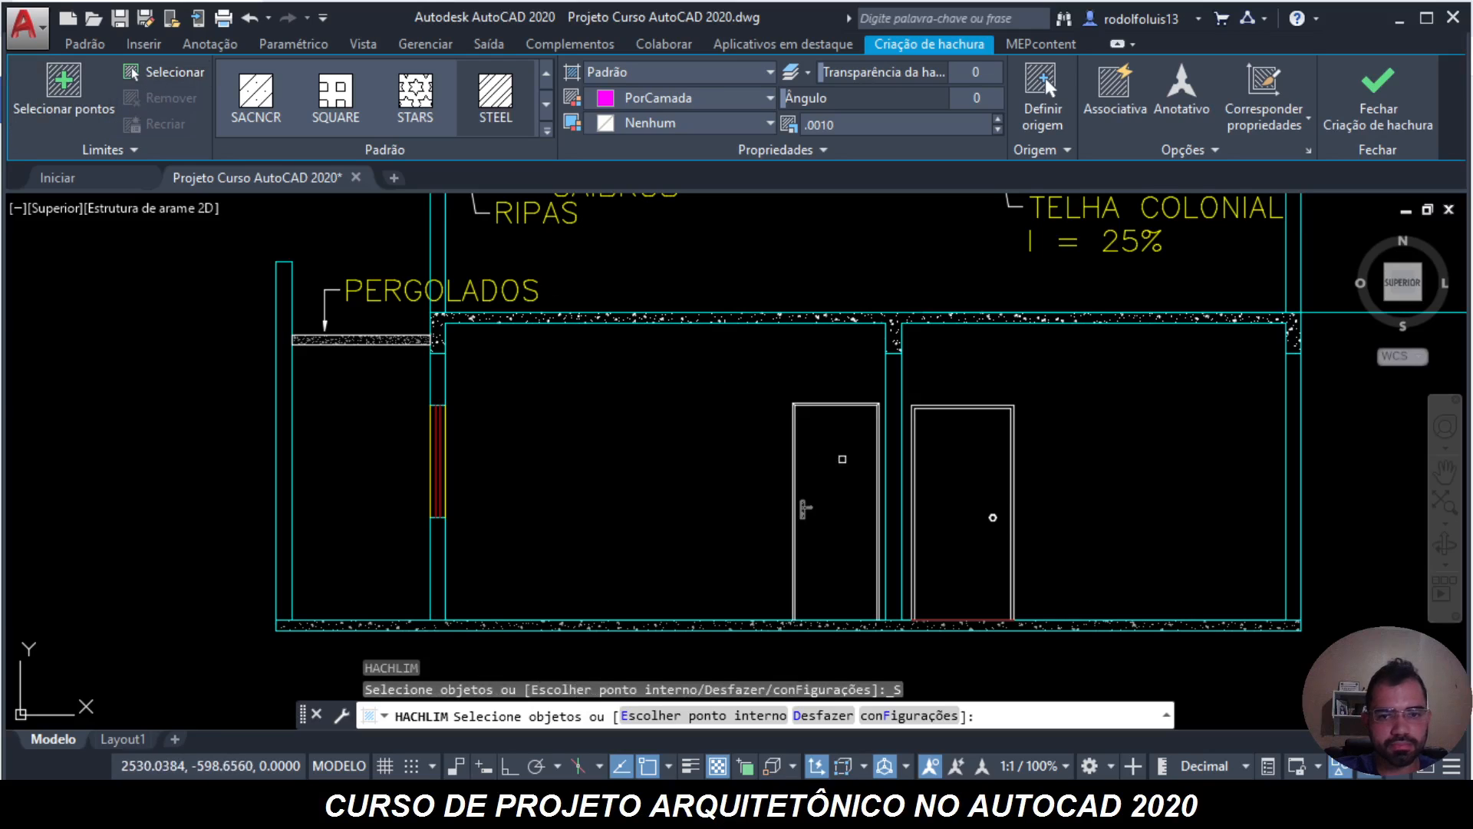
left_click(161, 80)
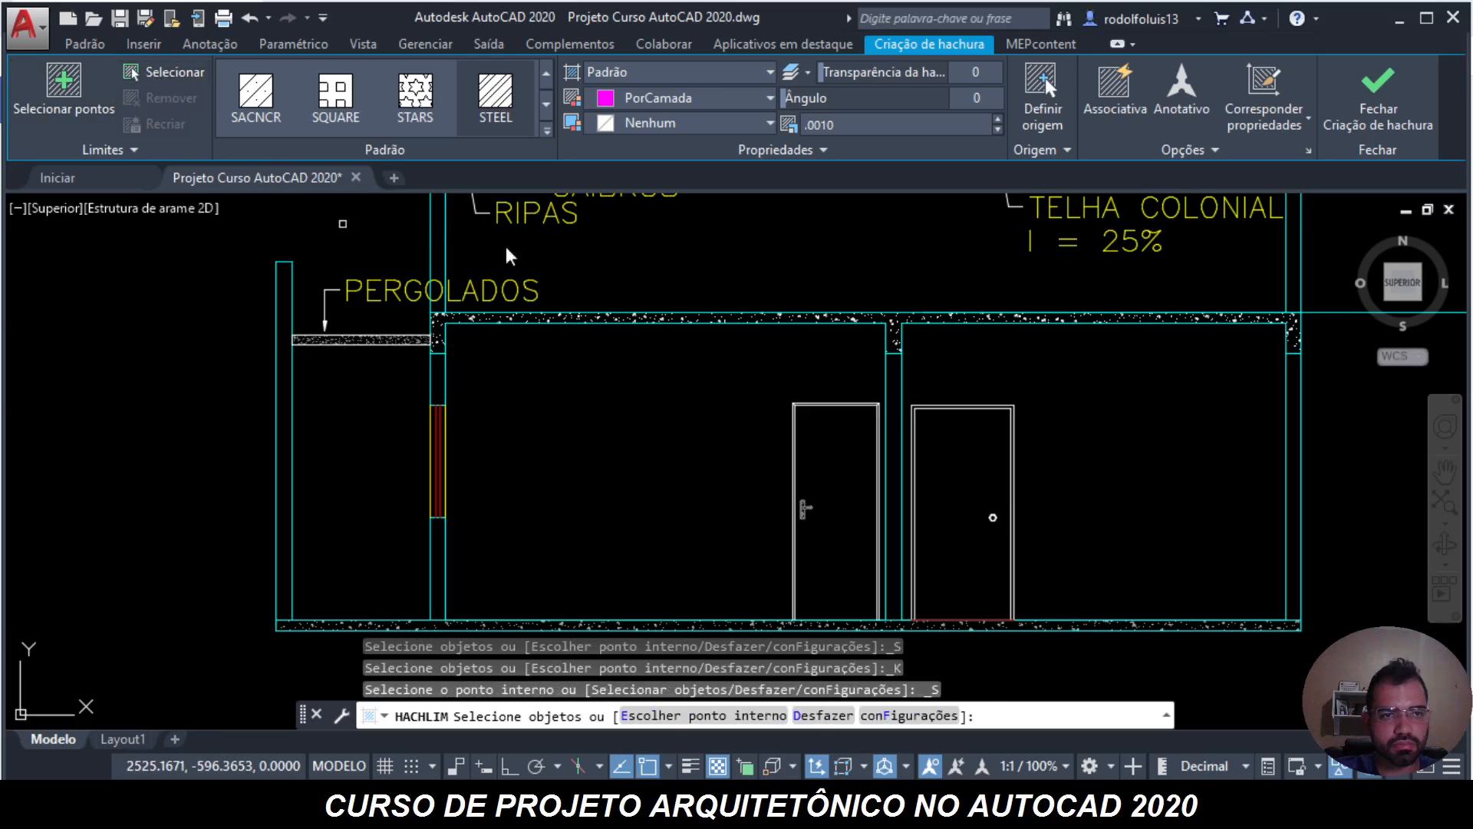
left_click(64, 110)
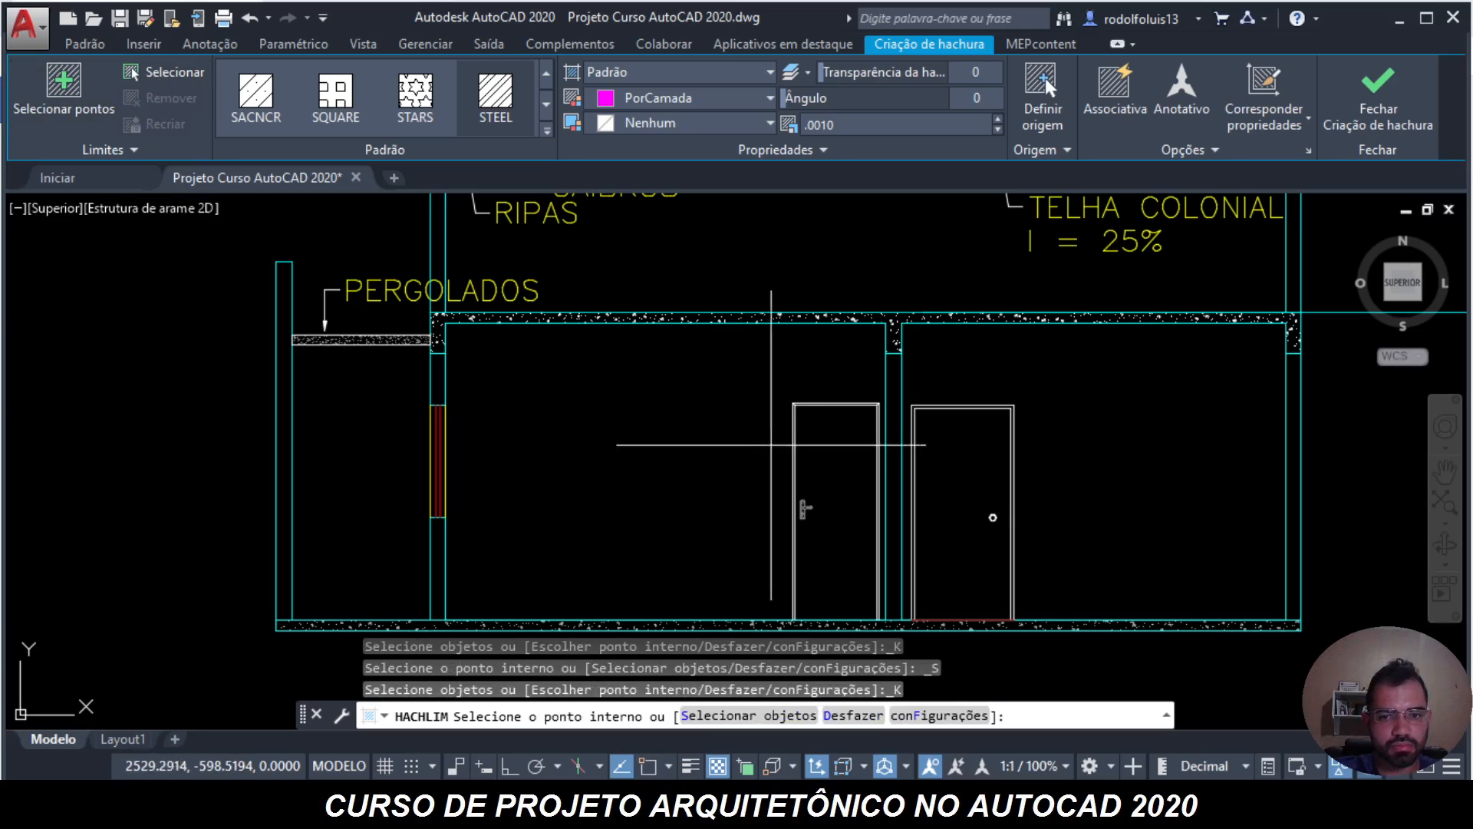
left_click(815, 452)
scroll(835, 467, "up", 5)
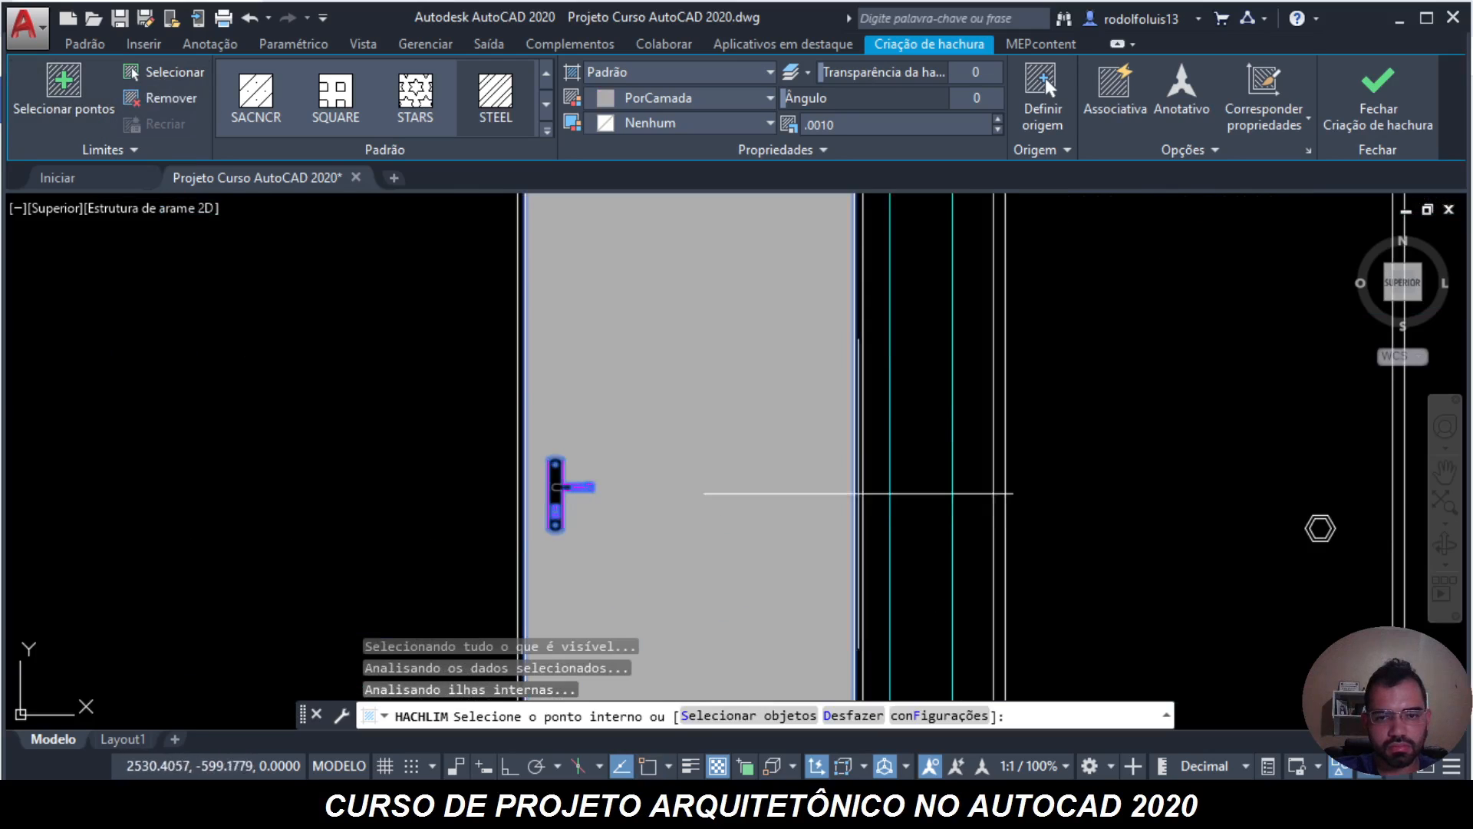
scroll(793, 402, "down", 5)
left_click(875, 394)
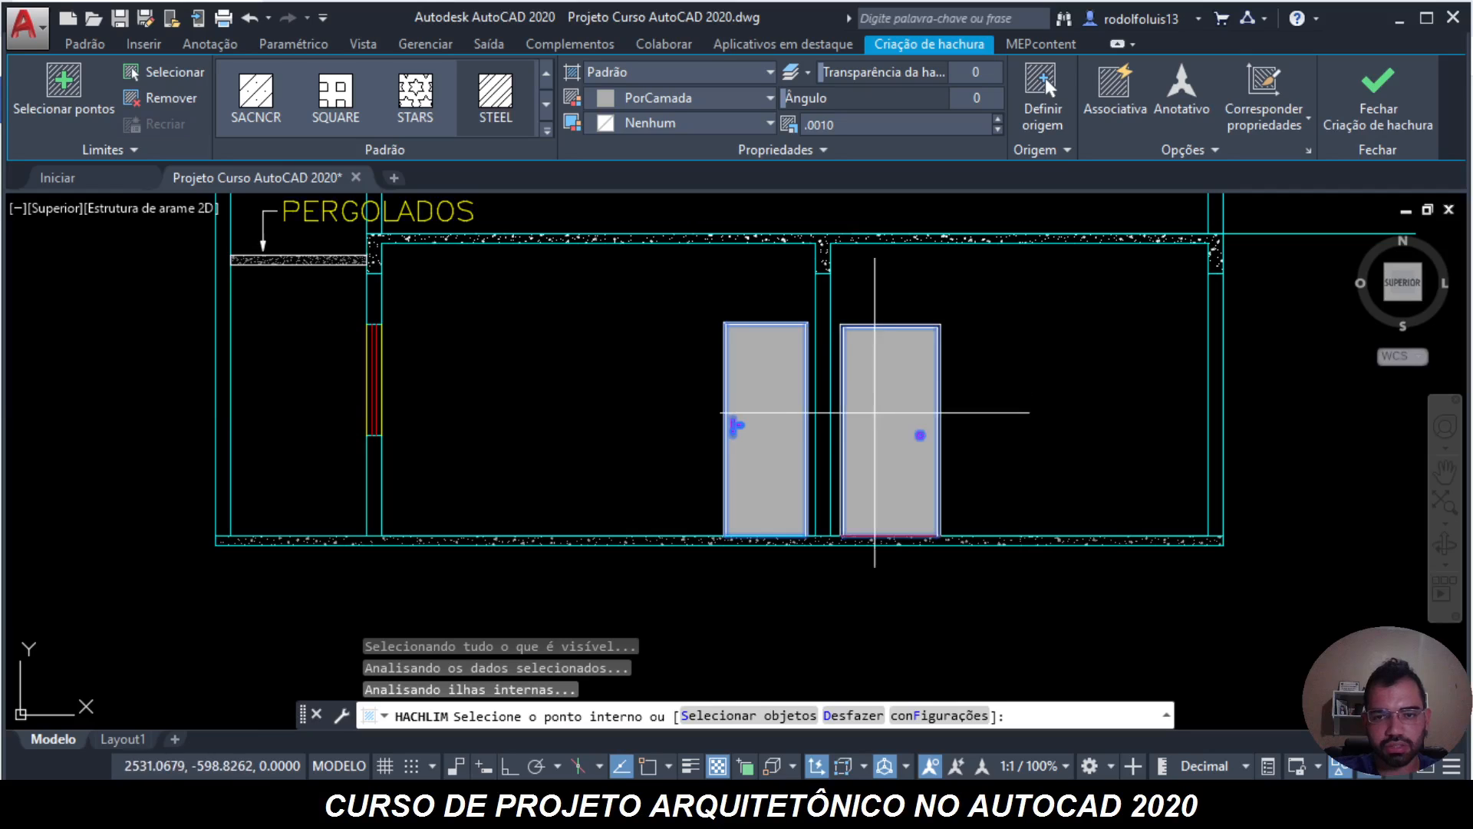
scroll(875, 413, "up", 2)
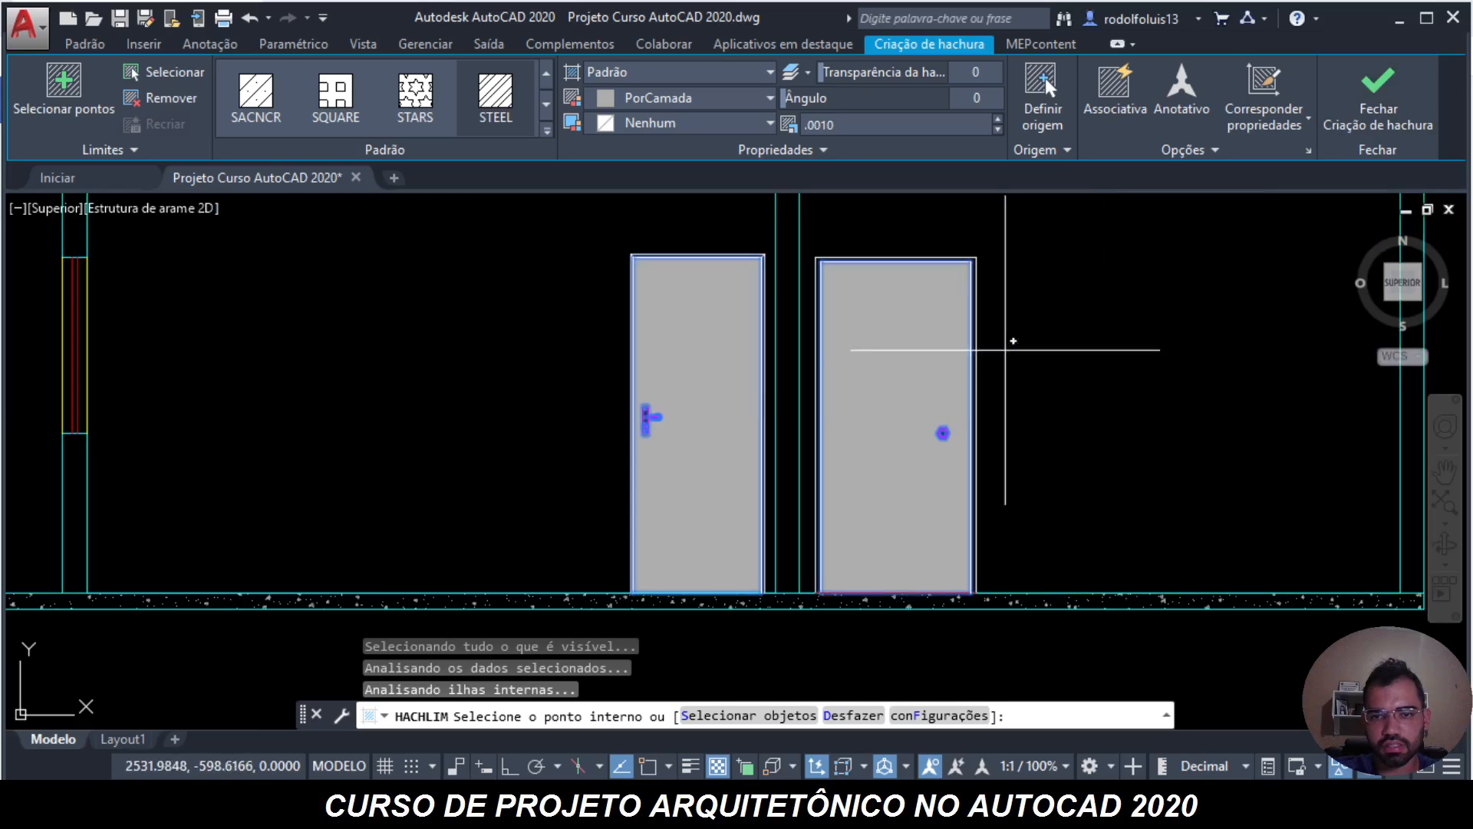
- Finish the hatch on the two doors in the section view and leave the hatch command
left_click(1352, 122)
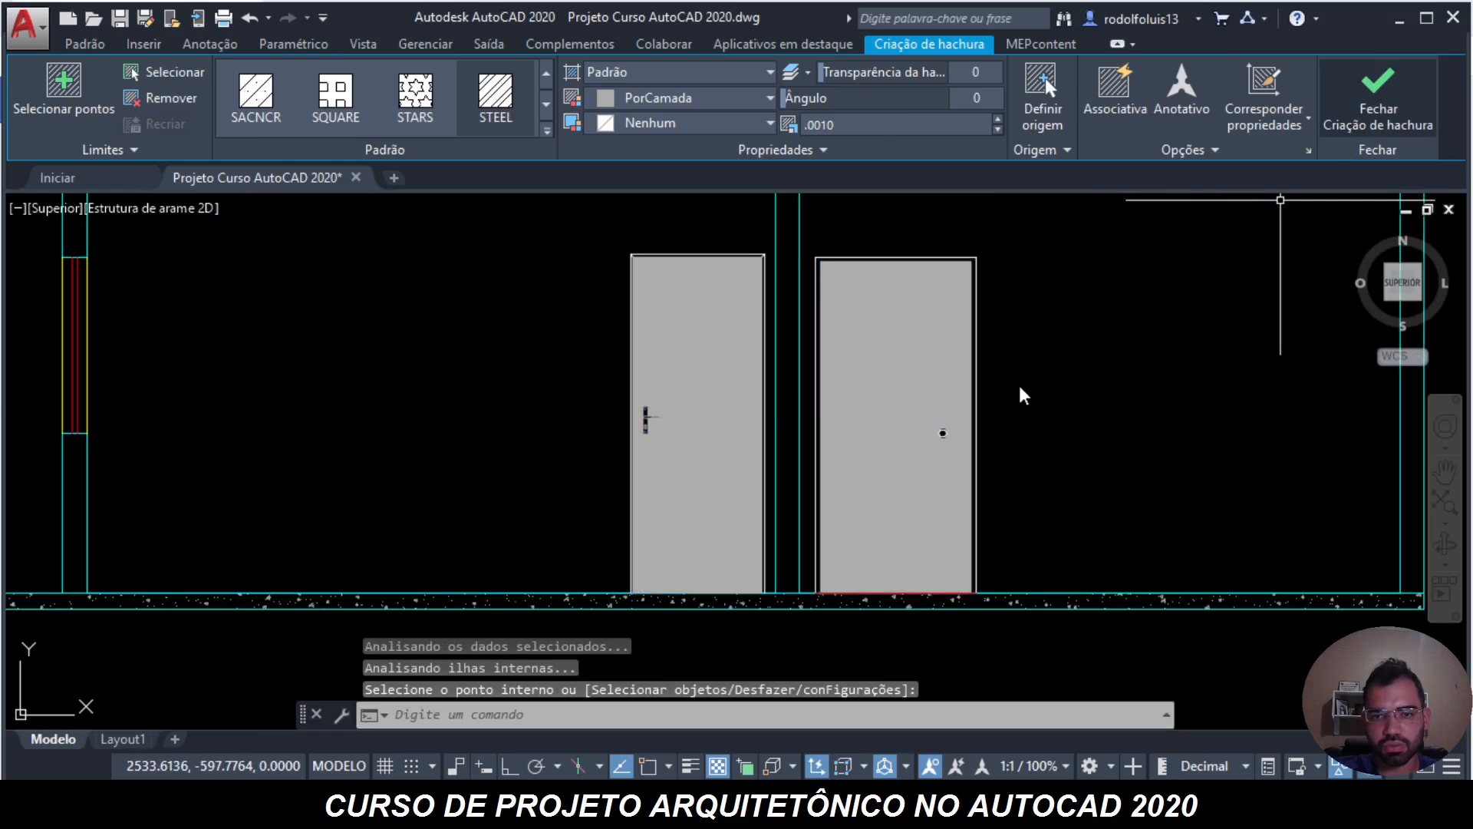
scroll(1079, 349, "down", 5)
key("Escape")
key("Escape")
key("Escape")
scroll(893, 448, "up", 4)
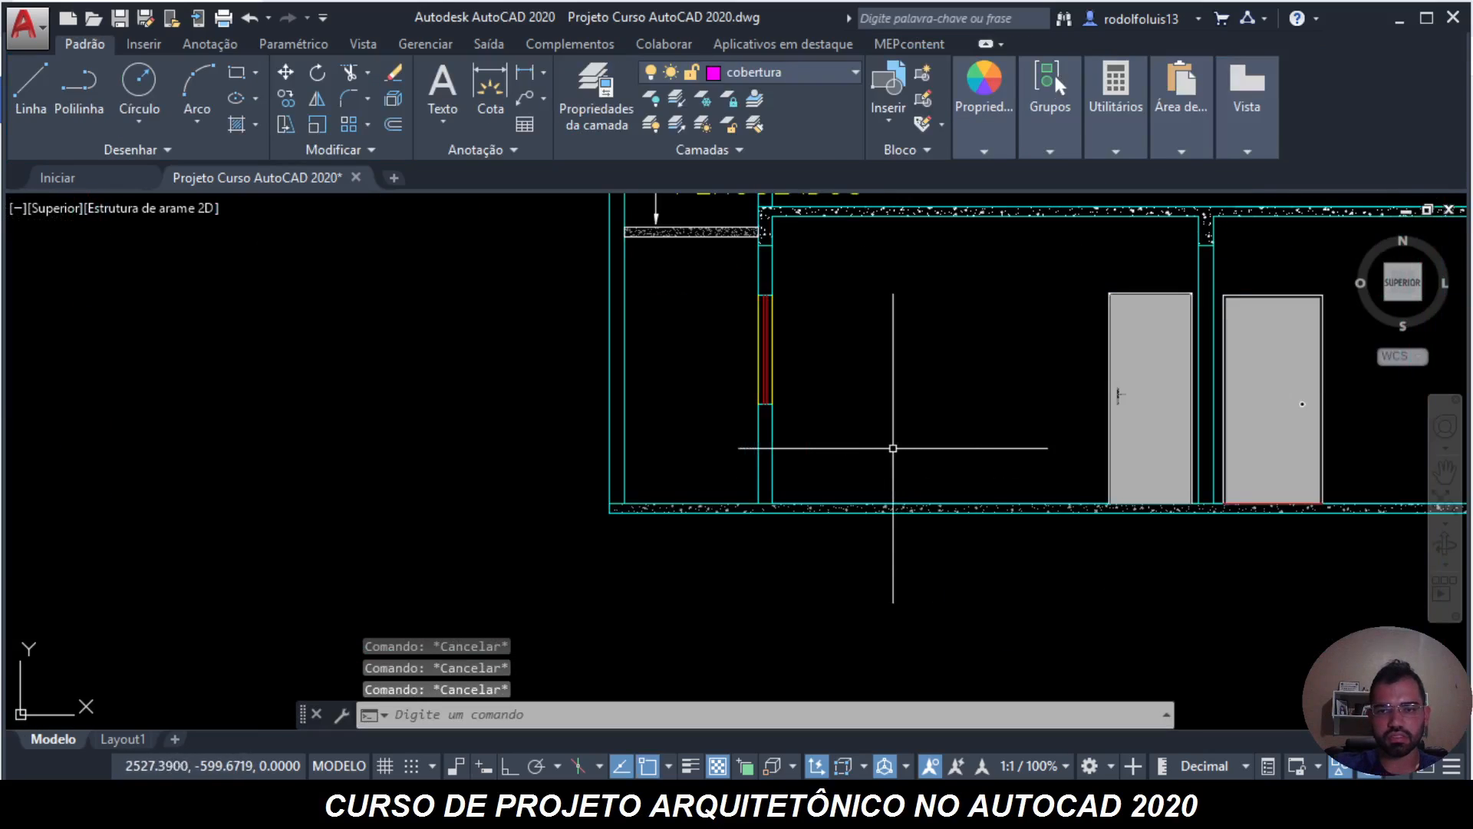
mouse_move(893, 449)
middle_mouse_down()
mouse_move(771, 485)
mouse_move(944, 559)
middle_mouse_up()
scroll(943, 523, "down", 2)
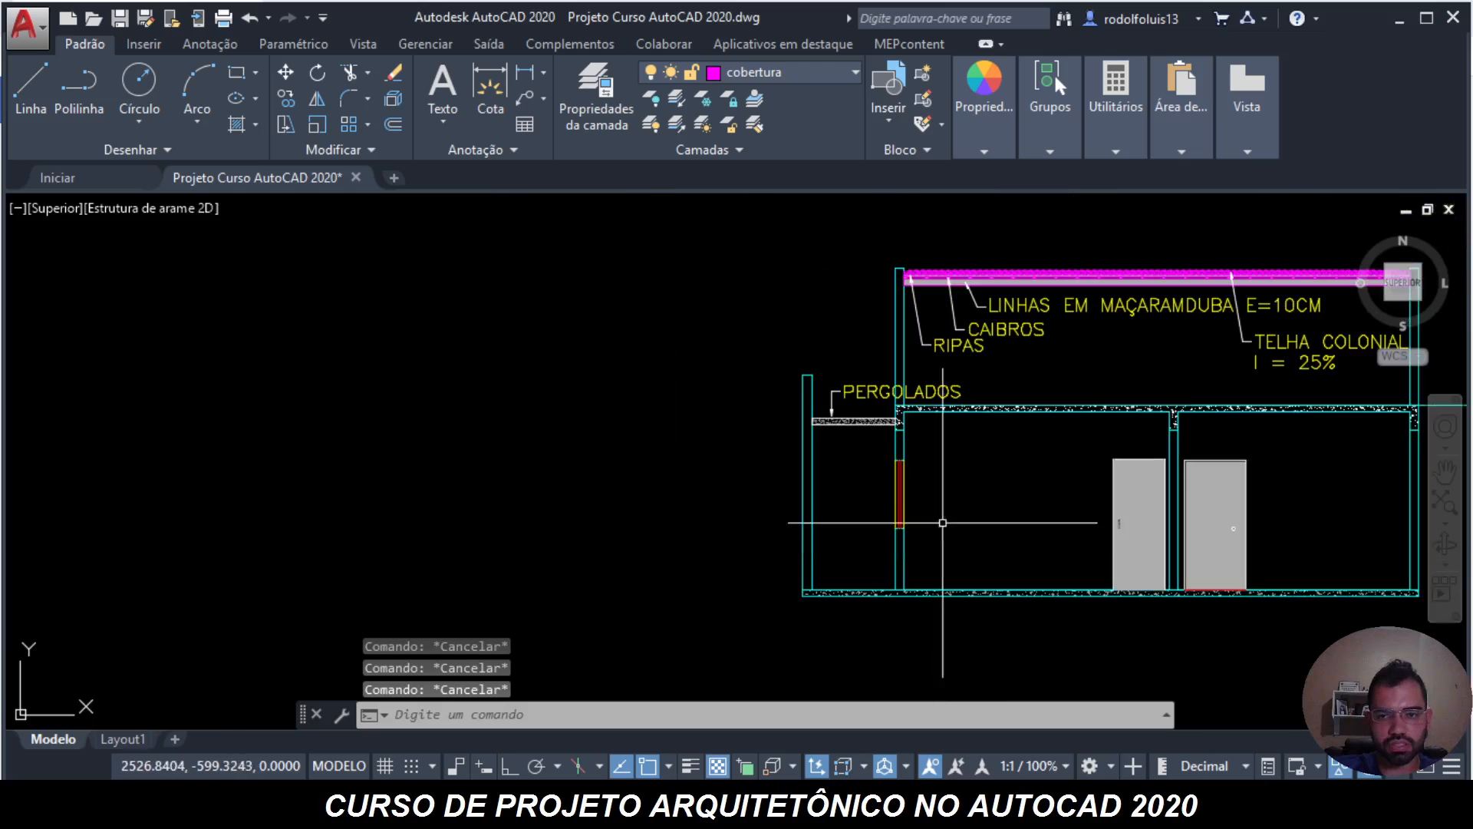
scroll(583, 361, "down", 5)
scroll(602, 345, "up", 5)
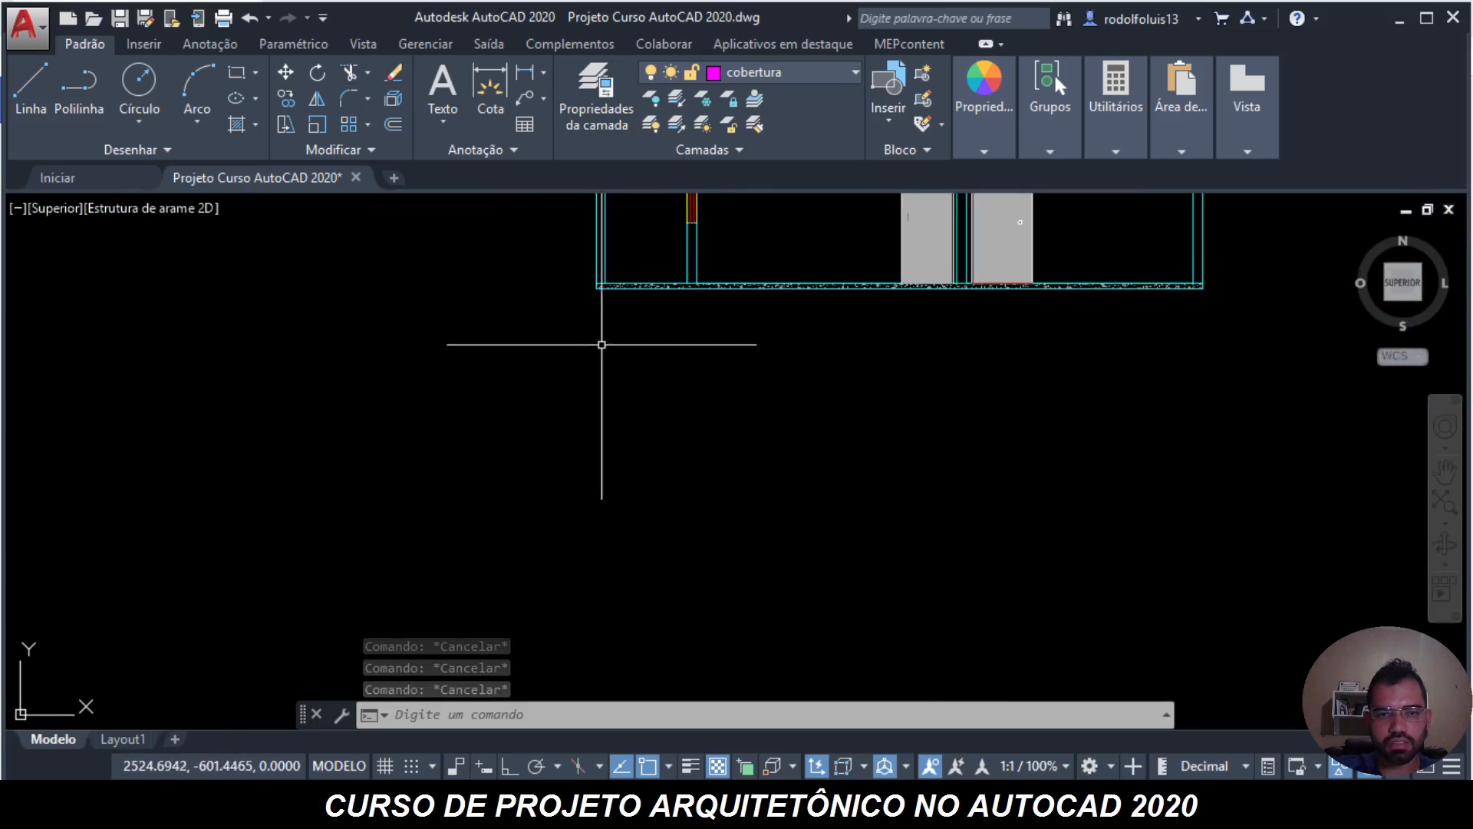
middle_click_drag(602, 344, 575, 442)
type("l")
key("Return")
scroll(537, 407, "up", 4)
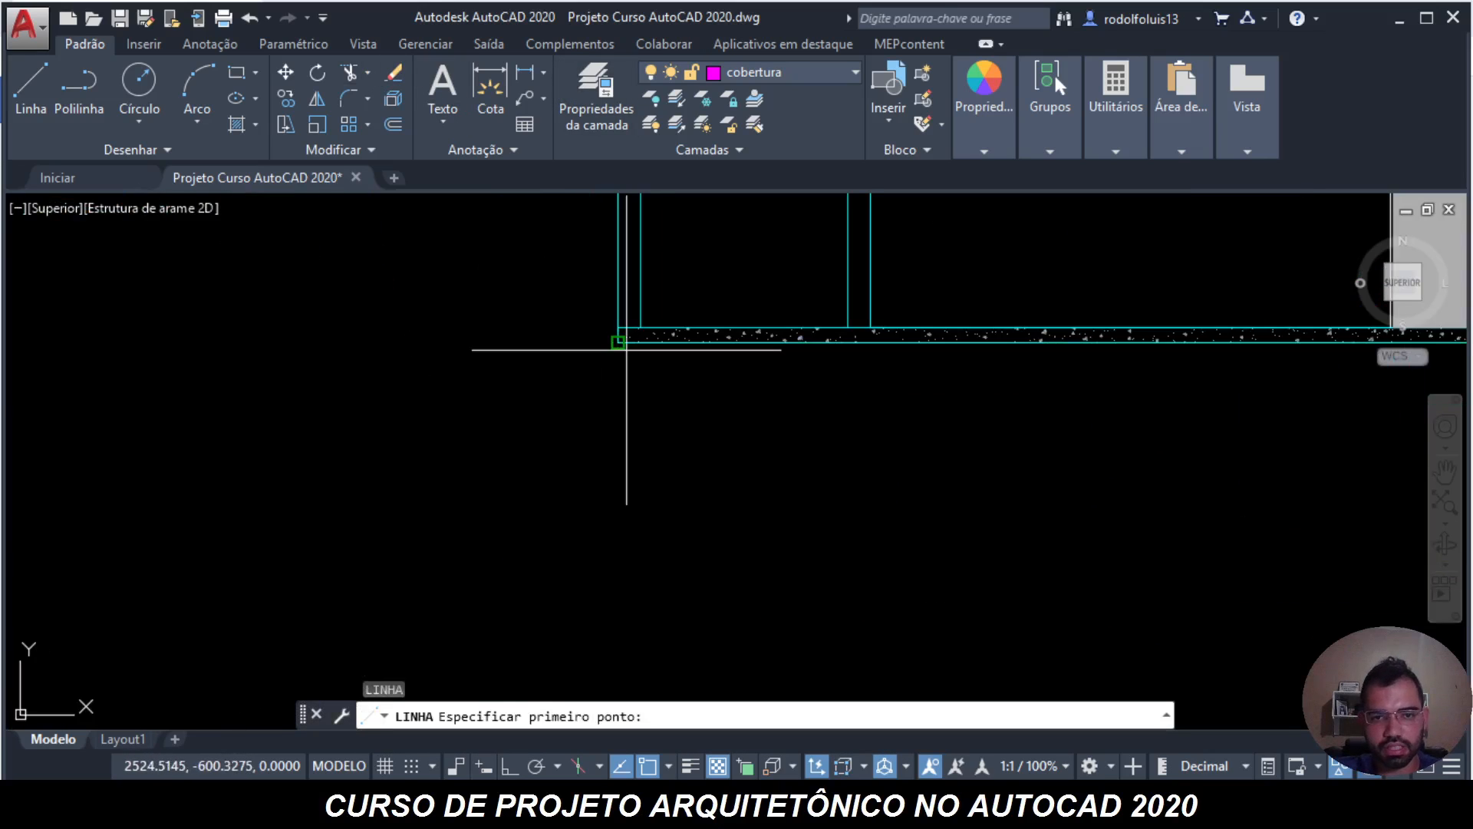
key("Escape")
key("Escape")
type("pl")
key("Return")
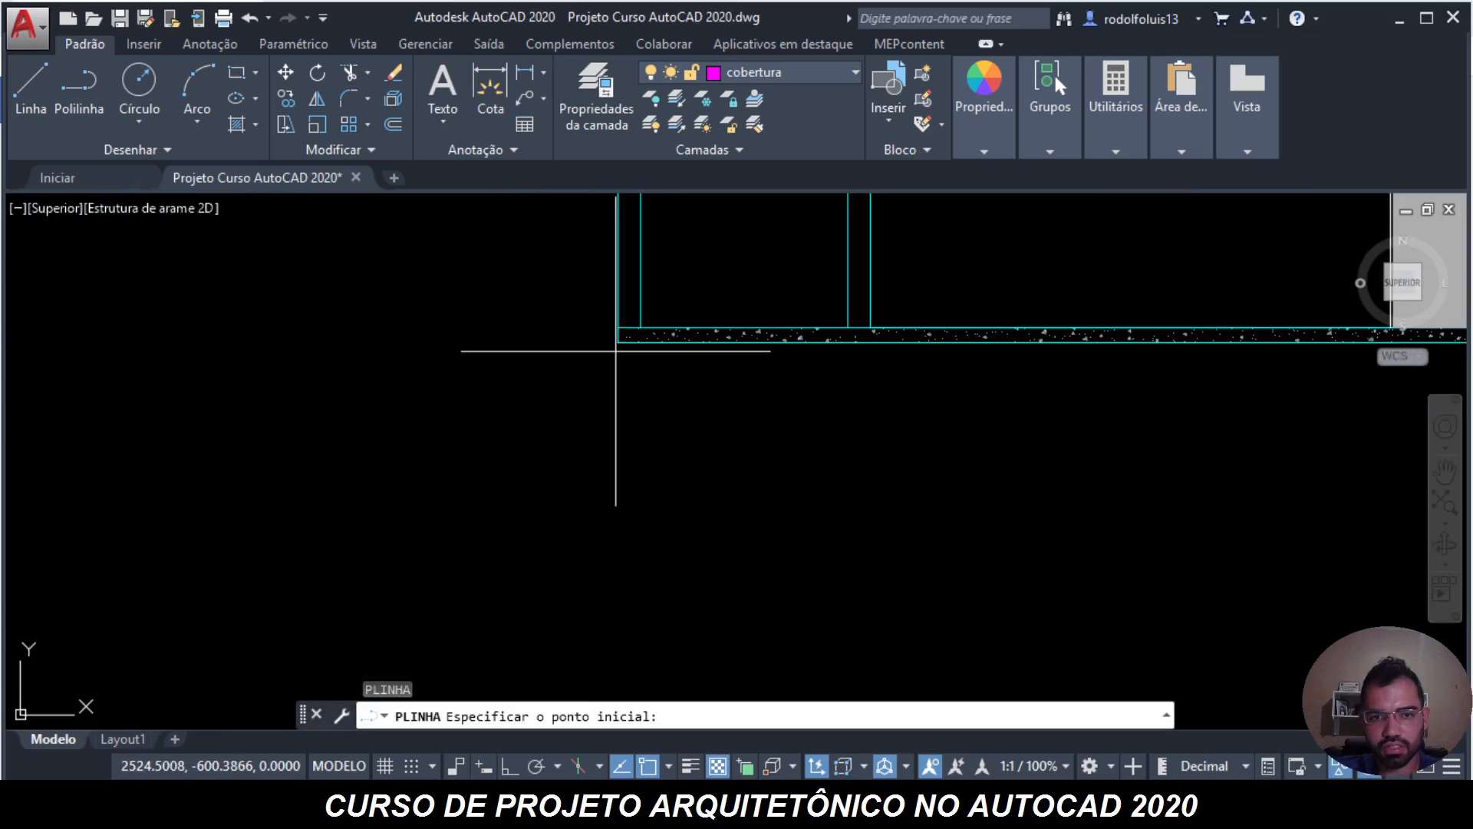
left_click(611, 353)
key("Escape")
key("Escape")
key("Escape")
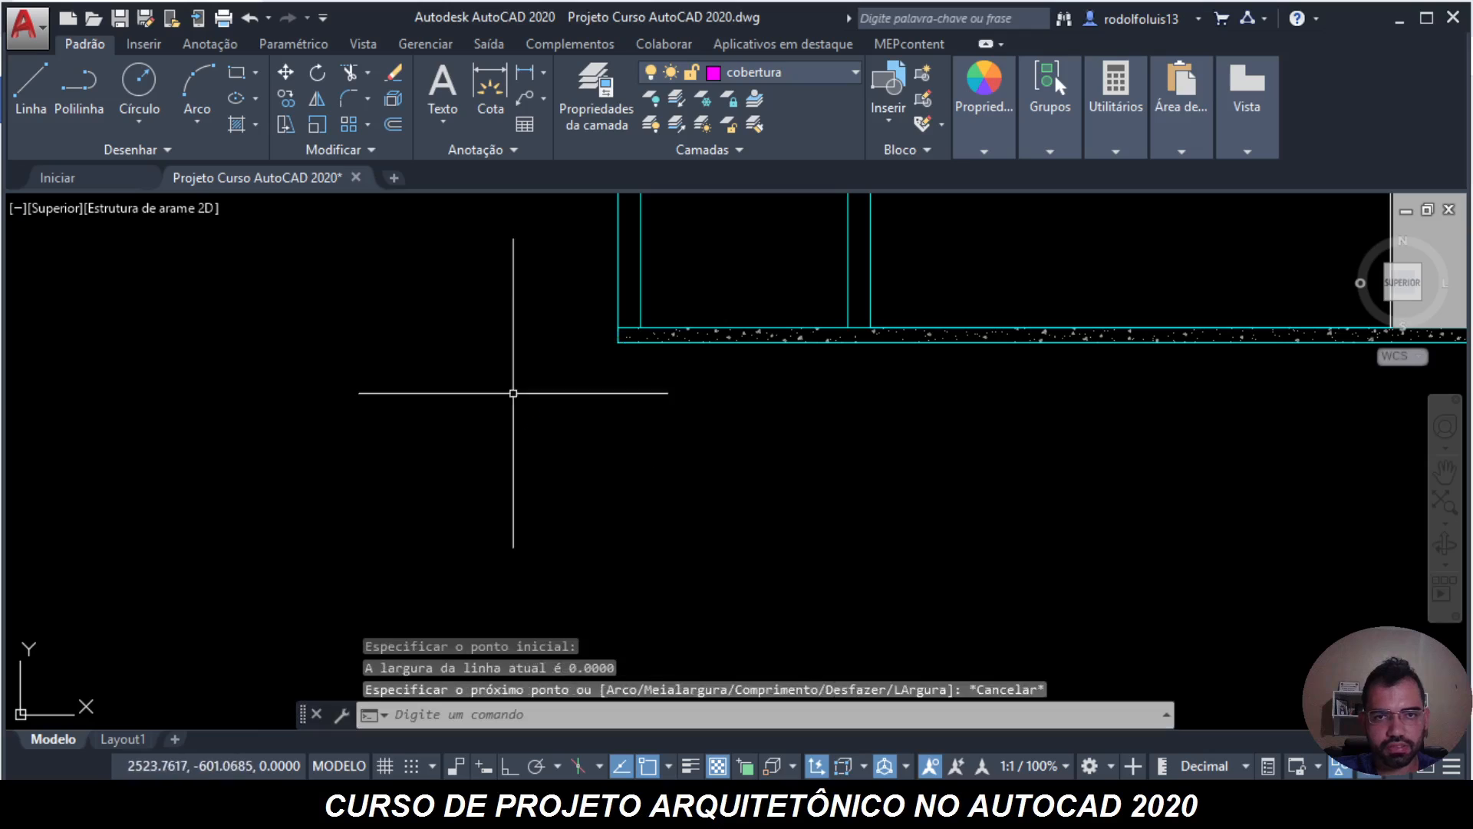
- Make layer 0 the current layer
left_click(747, 76)
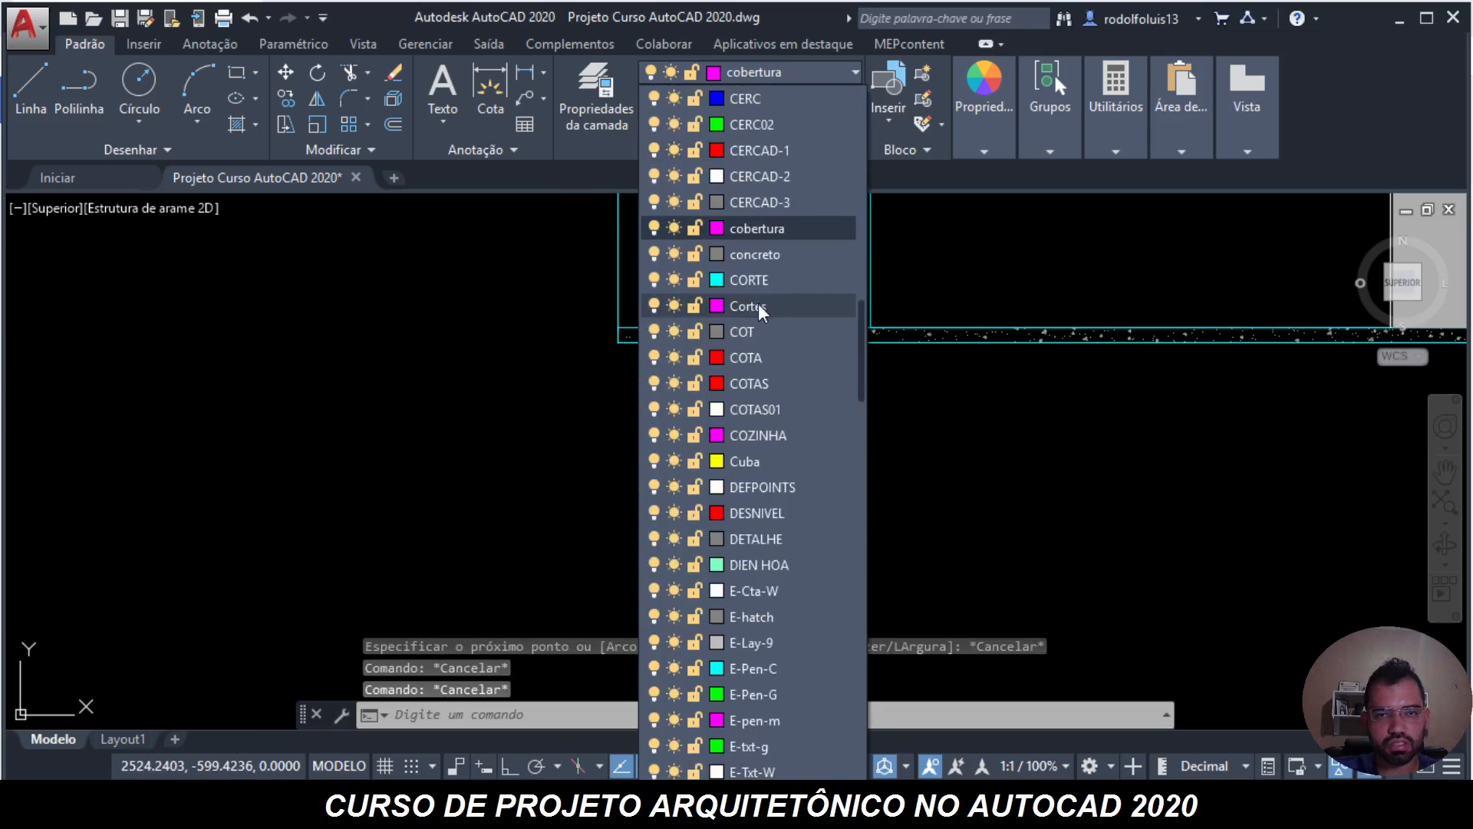
scroll(758, 303, "up", 6)
scroll(854, 253, "up", 1)
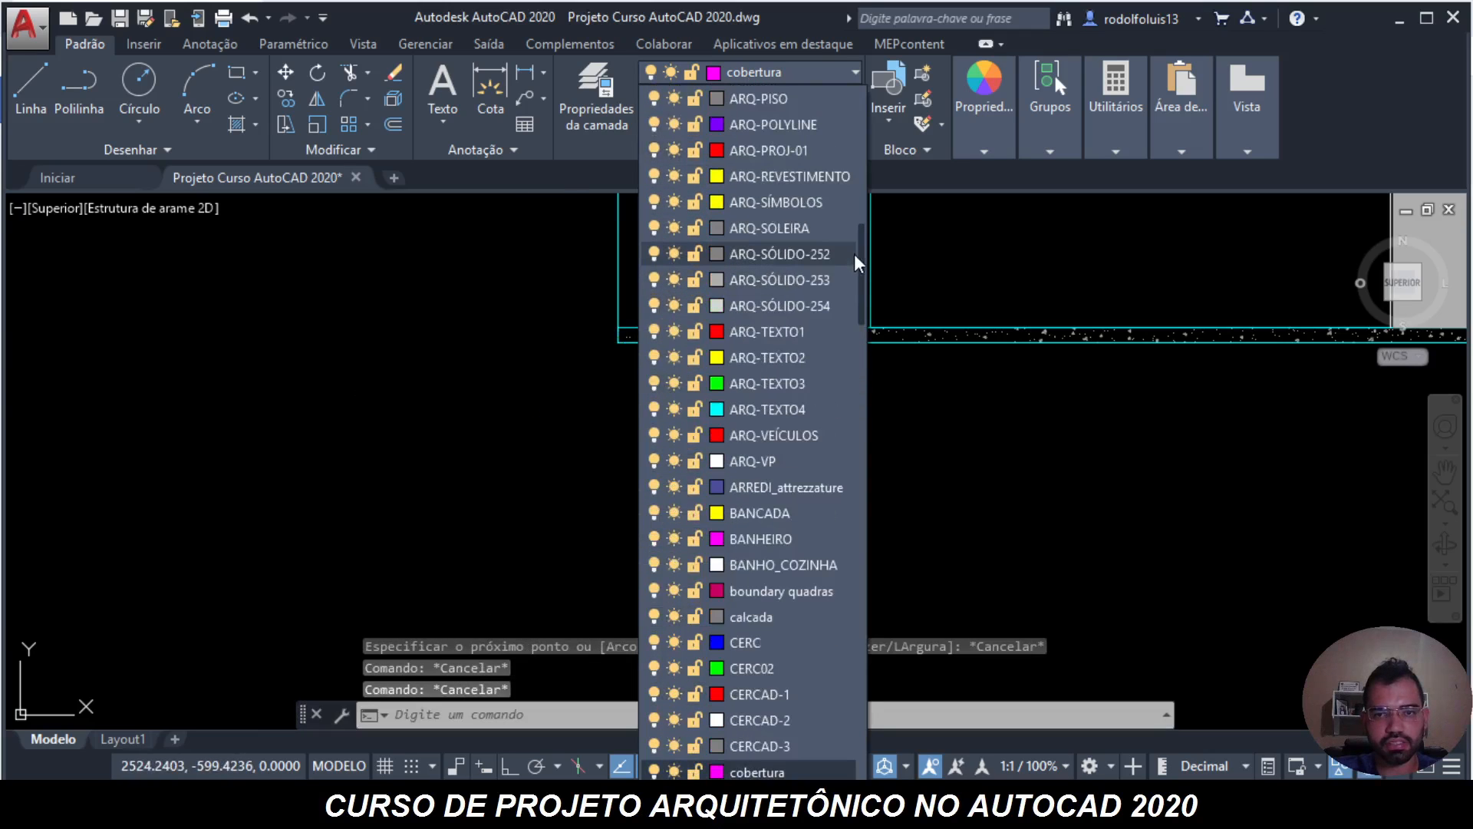
scroll(863, 120, "up", 1)
scroll(863, 86, "up", 10)
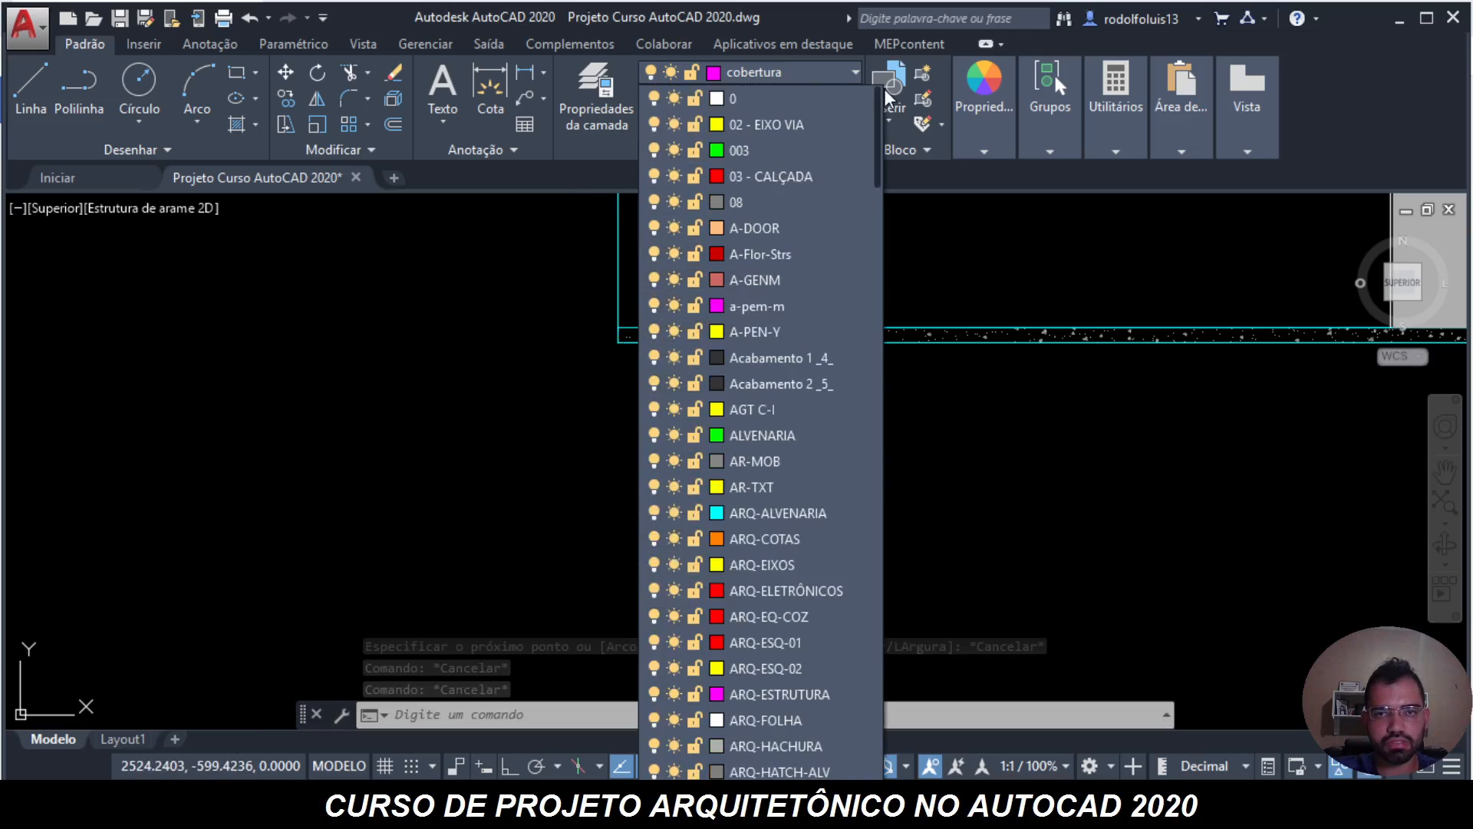
left_click(798, 105)
- Start a polyline at the floor slab's lower-left corner and draw the sloping left side of the ground profile
type("pl")
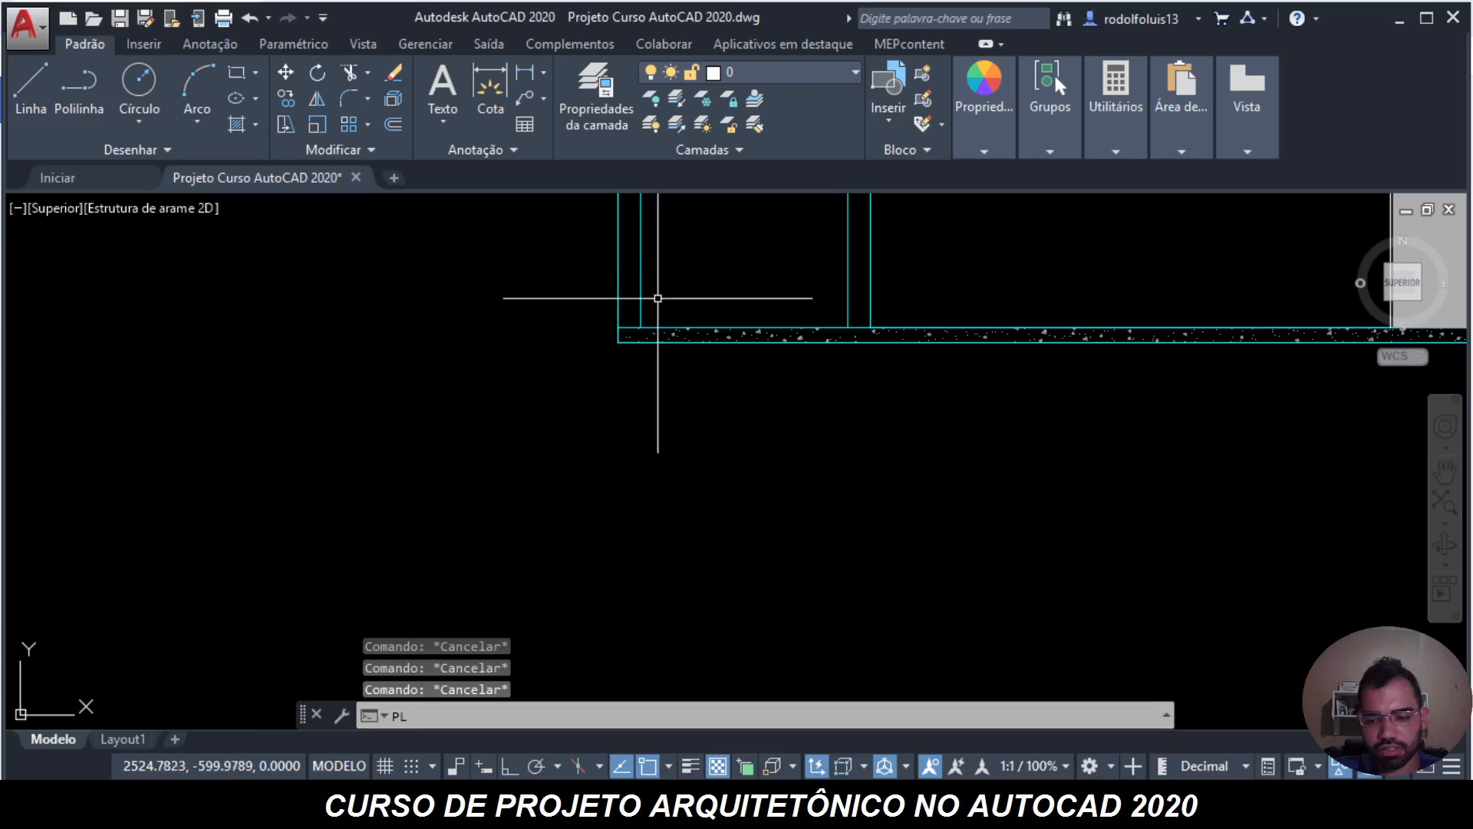
key("Return")
left_click(618, 342)
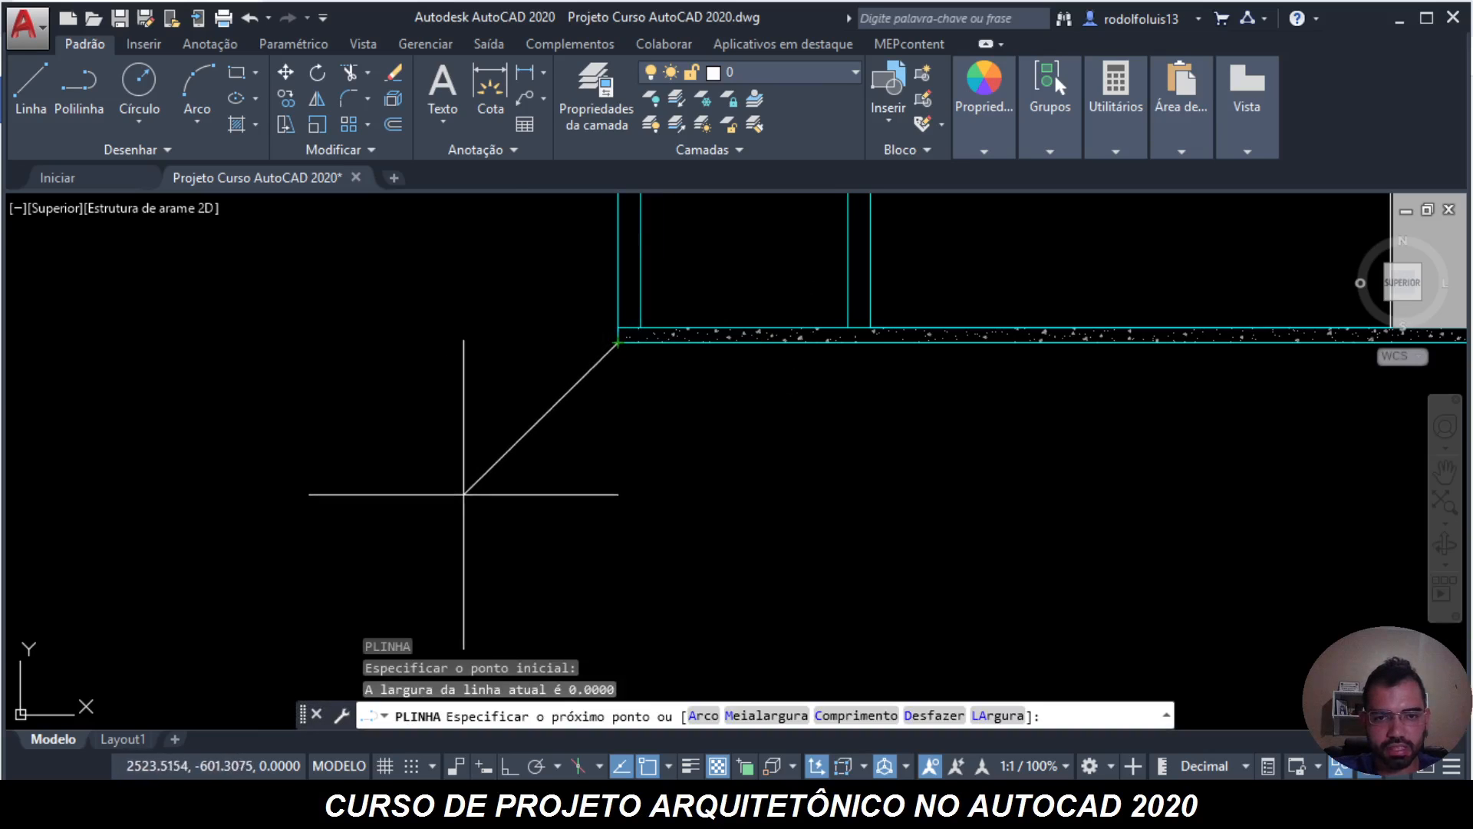
left_click(506, 368)
left_click(488, 427)
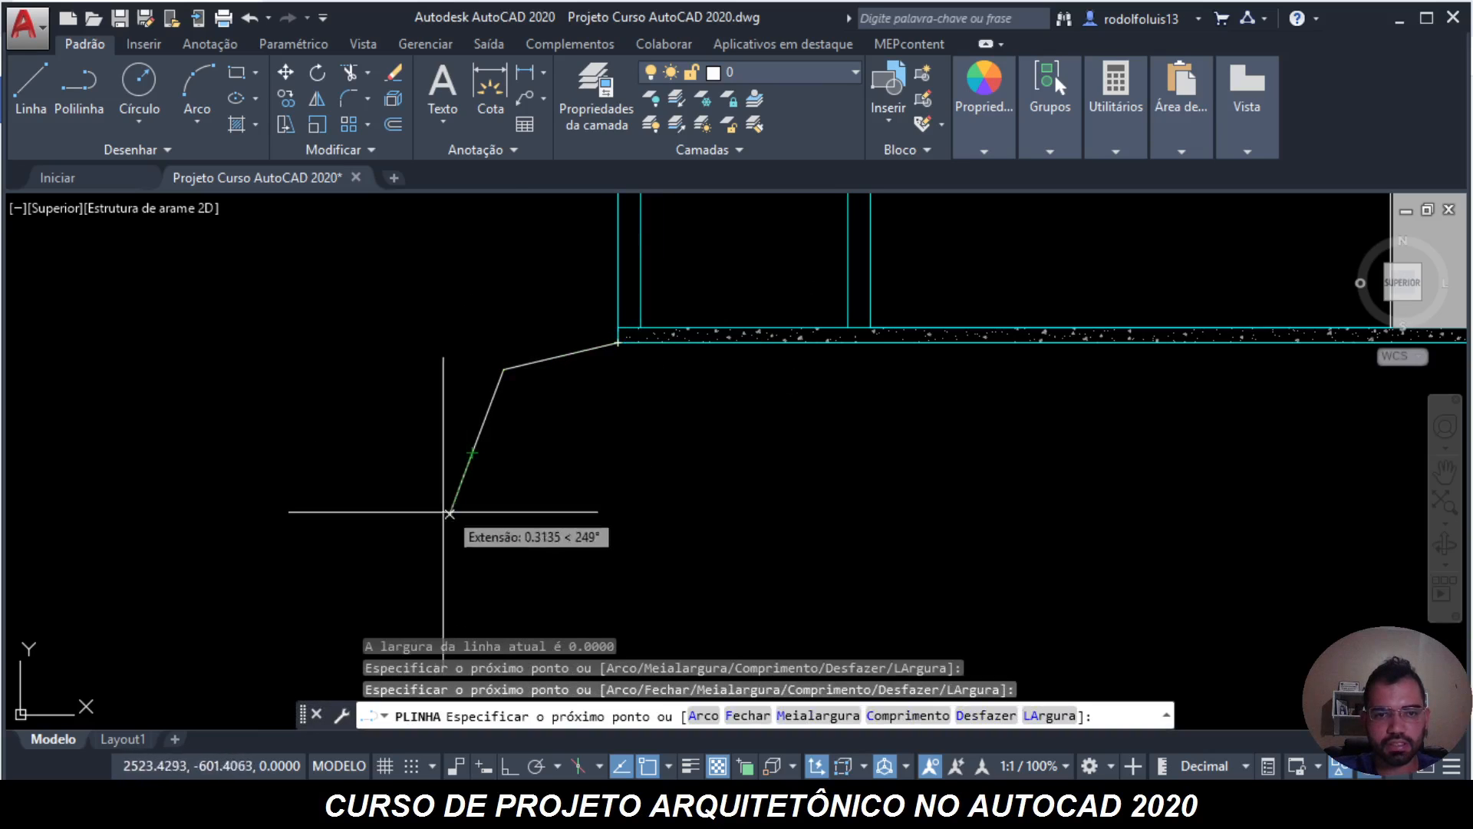
left_click(441, 535)
middle_click_drag(441, 536, 396, 406)
left_click(396, 524)
- Continue the polyline with a straight horizontal bottom edge, using ortho, to beyond the building's right wall
scroll(425, 499, "down", 5)
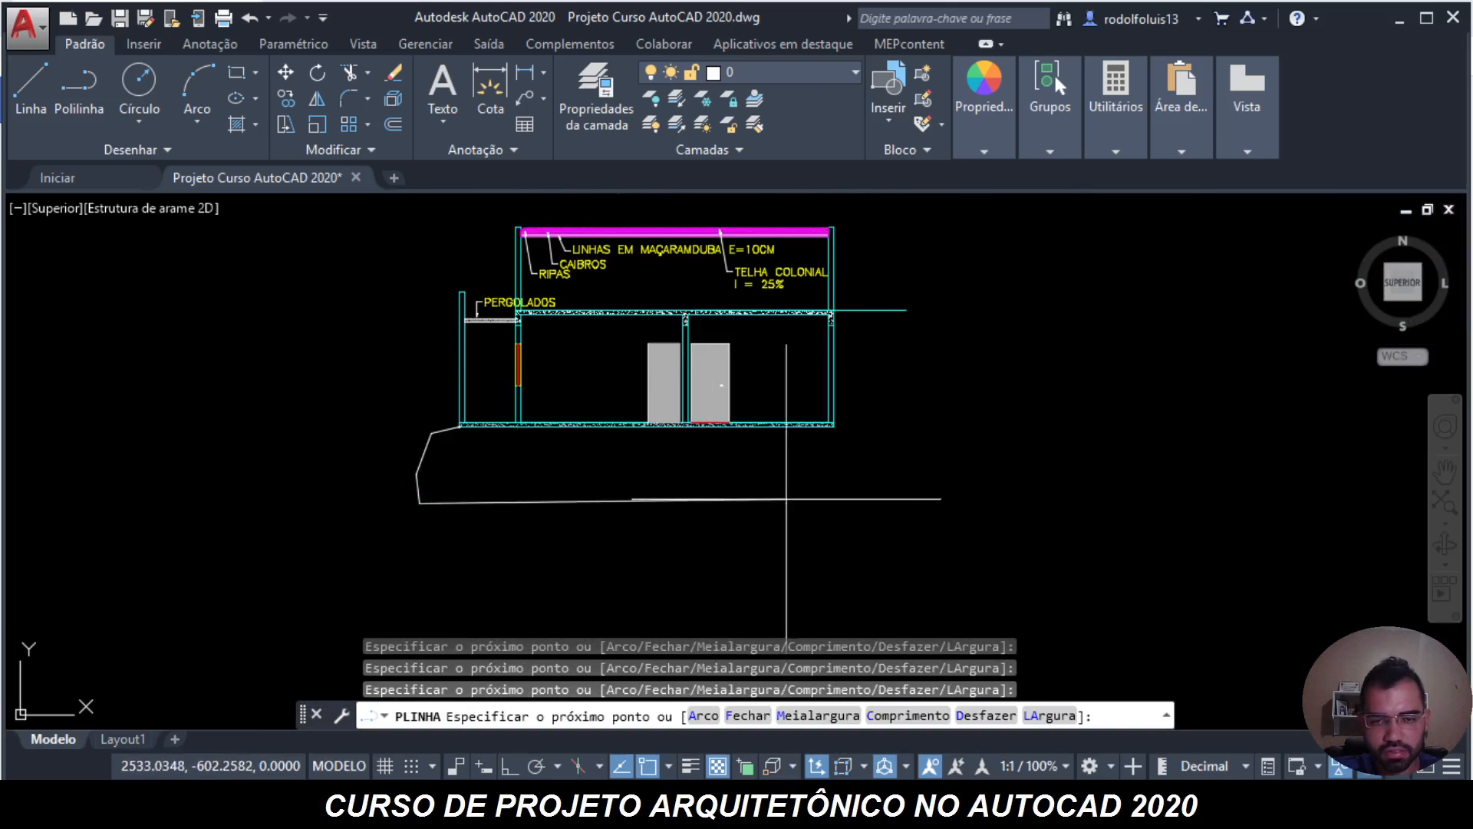
key("F8")
scroll(829, 498, "up", 2)
left_click(952, 506)
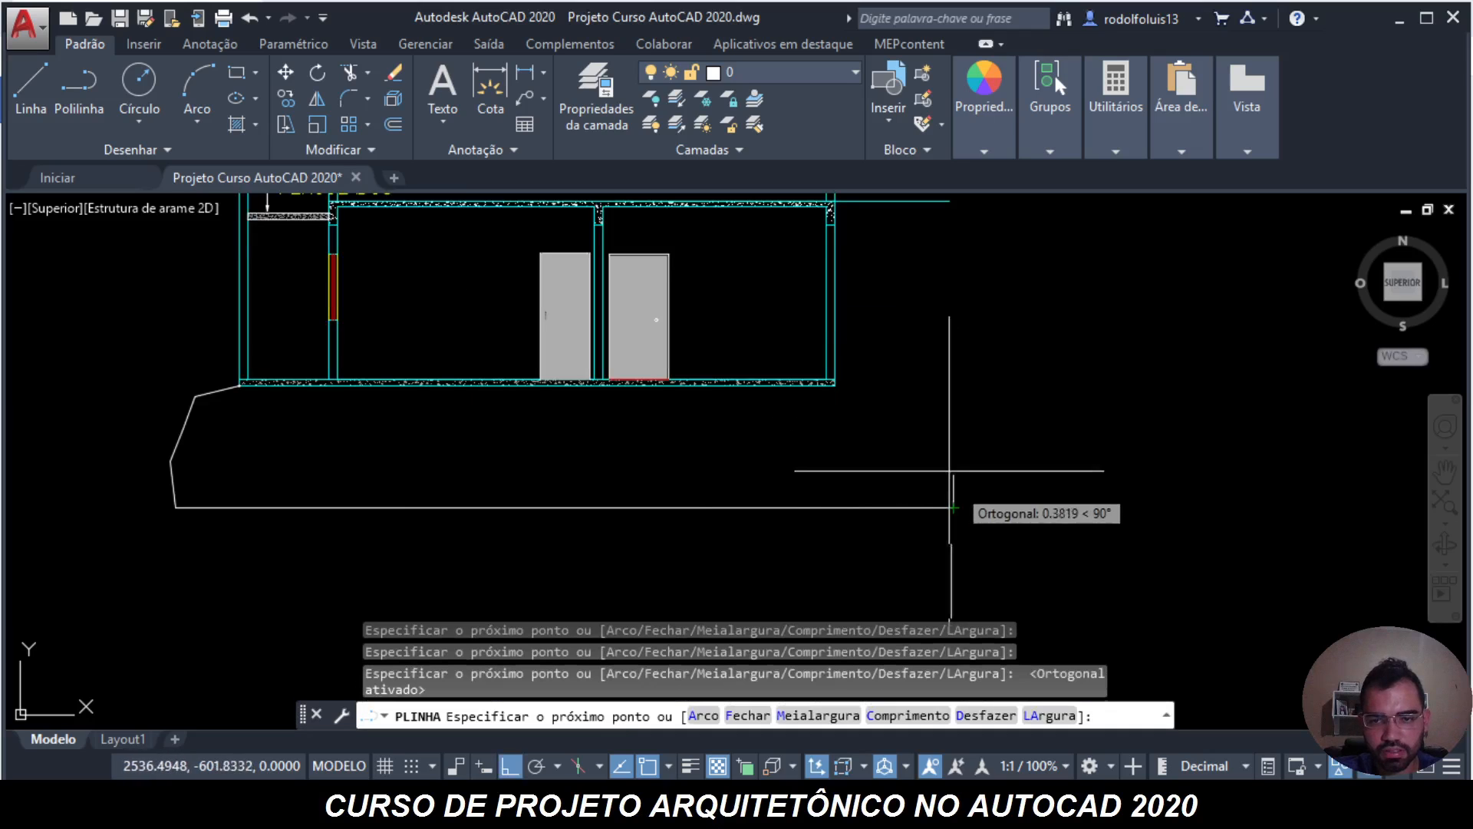
key("F8")
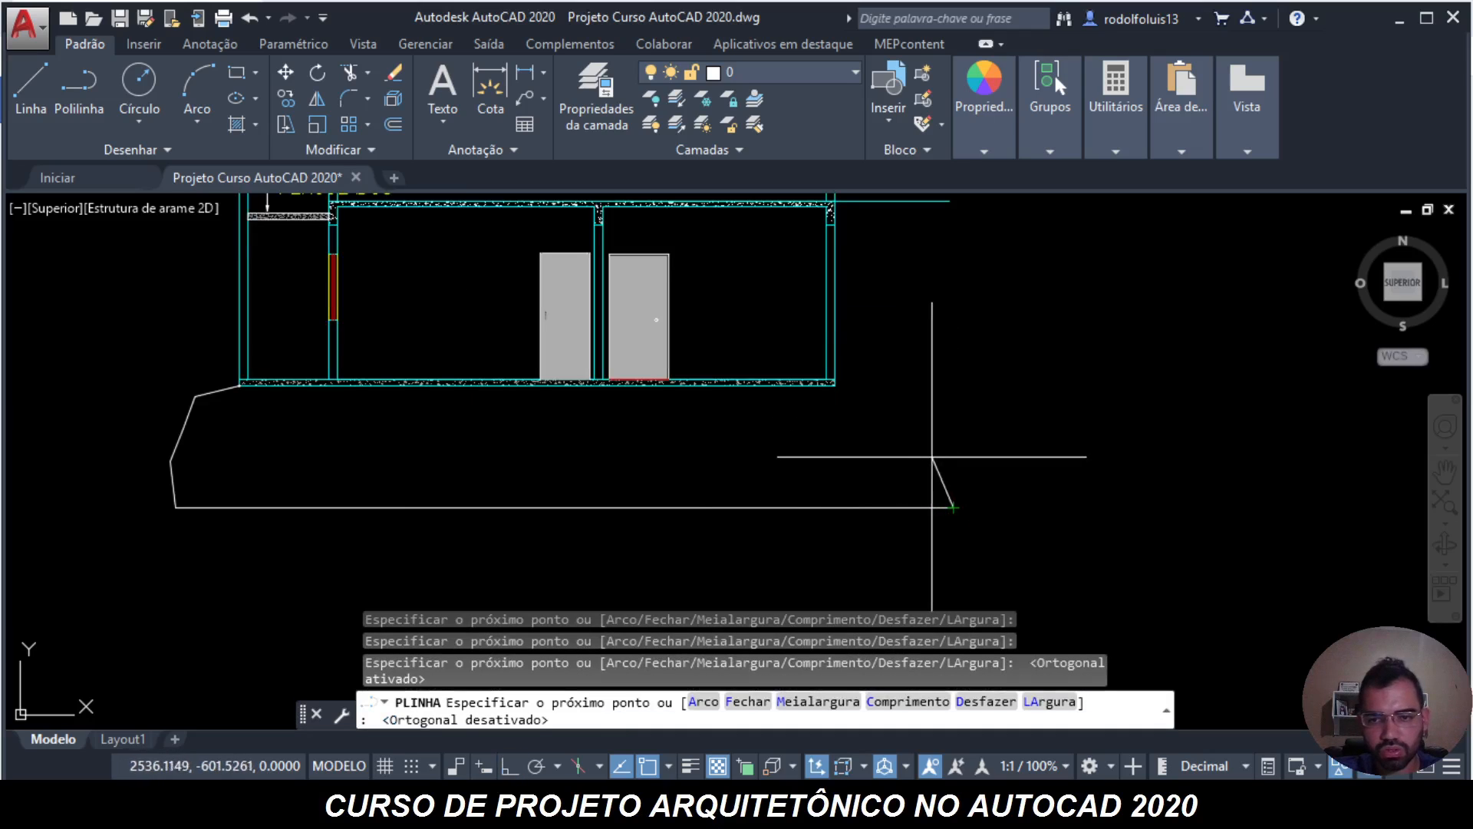
- Draw the sloping right side of the ground profile up to the slab's lower-right corner and end the polyline
left_click(937, 454)
scroll(886, 392, "up", 6)
left_click(819, 403)
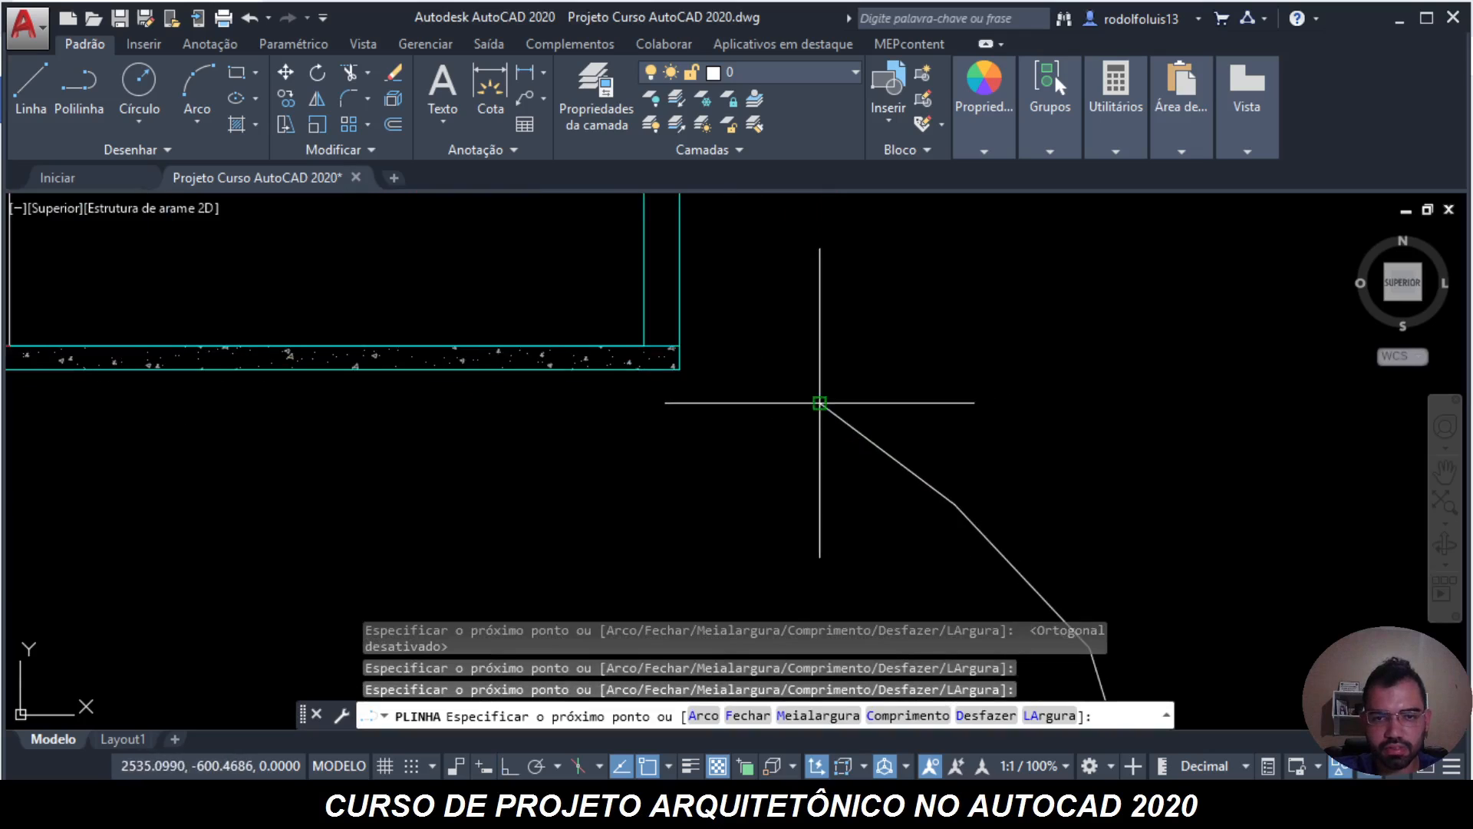
left_click(680, 369)
middle_click_drag(680, 370, 1006, 296)
scroll(1006, 296, "down", 2)
scroll(538, 360, "down", 2)
middle_click_drag(205, 379, 804, 377)
scroll(534, 352, "up", 2)
scroll(534, 351, "down", 5)
key("Escape")
key("Escape")
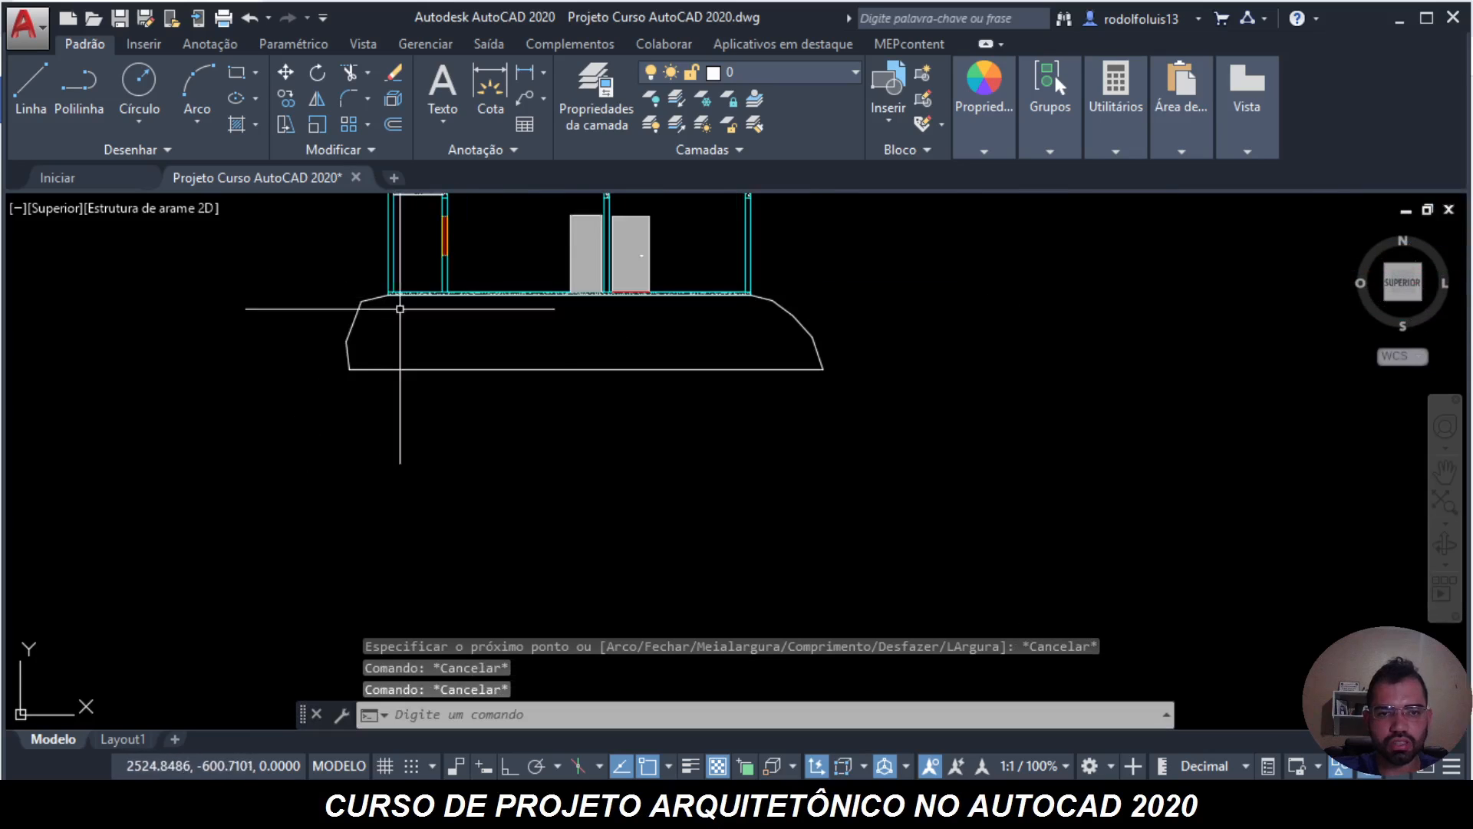
- Select the ground outline to check that it is one polyline, and clear the selection
middle_click_drag(497, 335, 584, 408)
left_click(933, 382)
left_click(891, 422)
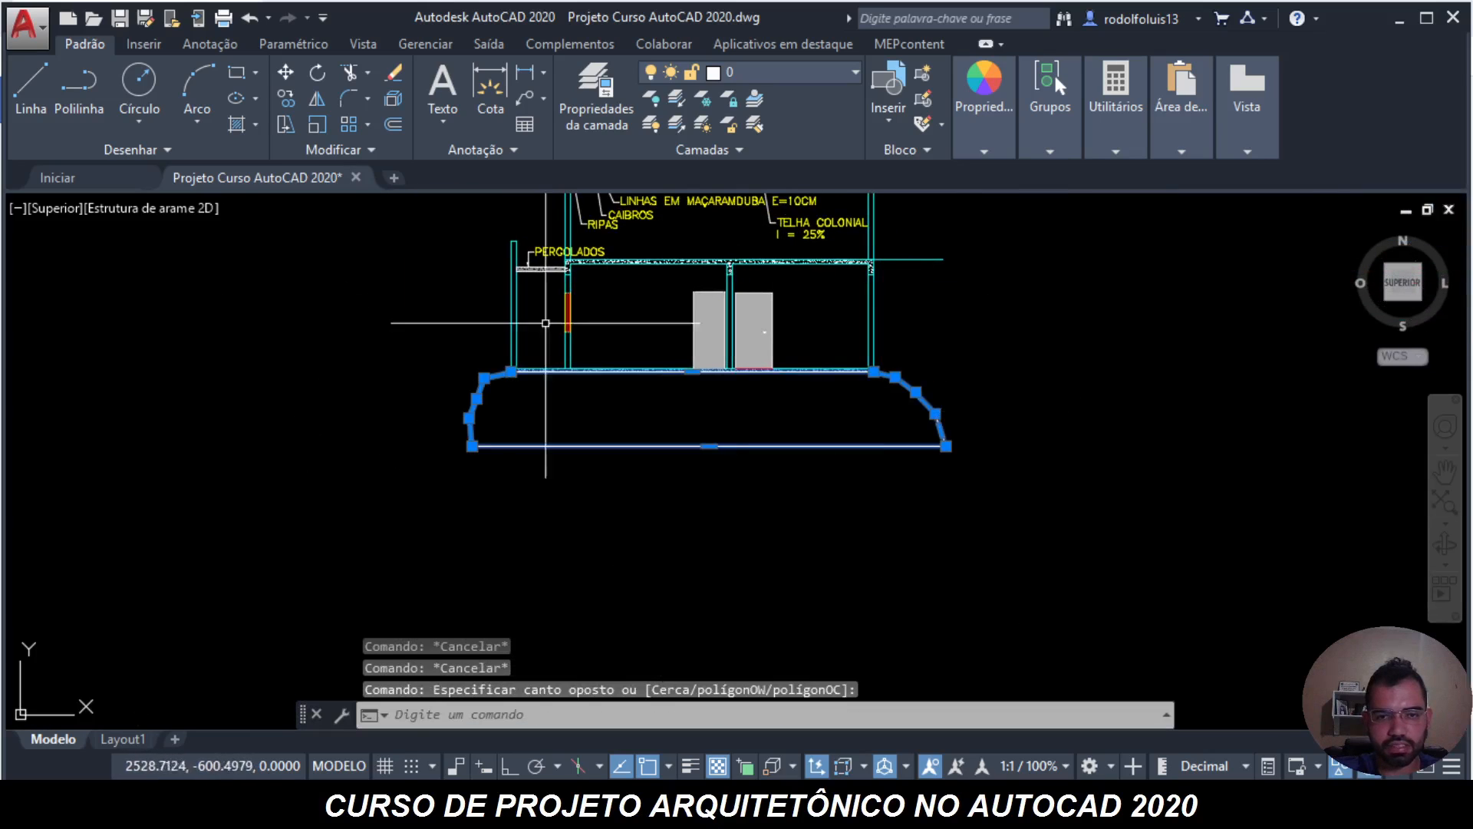
key("Escape")
key("Escape")
- Hatch the area inside the ground outline below the slab with the STEEL pattern
type("H")
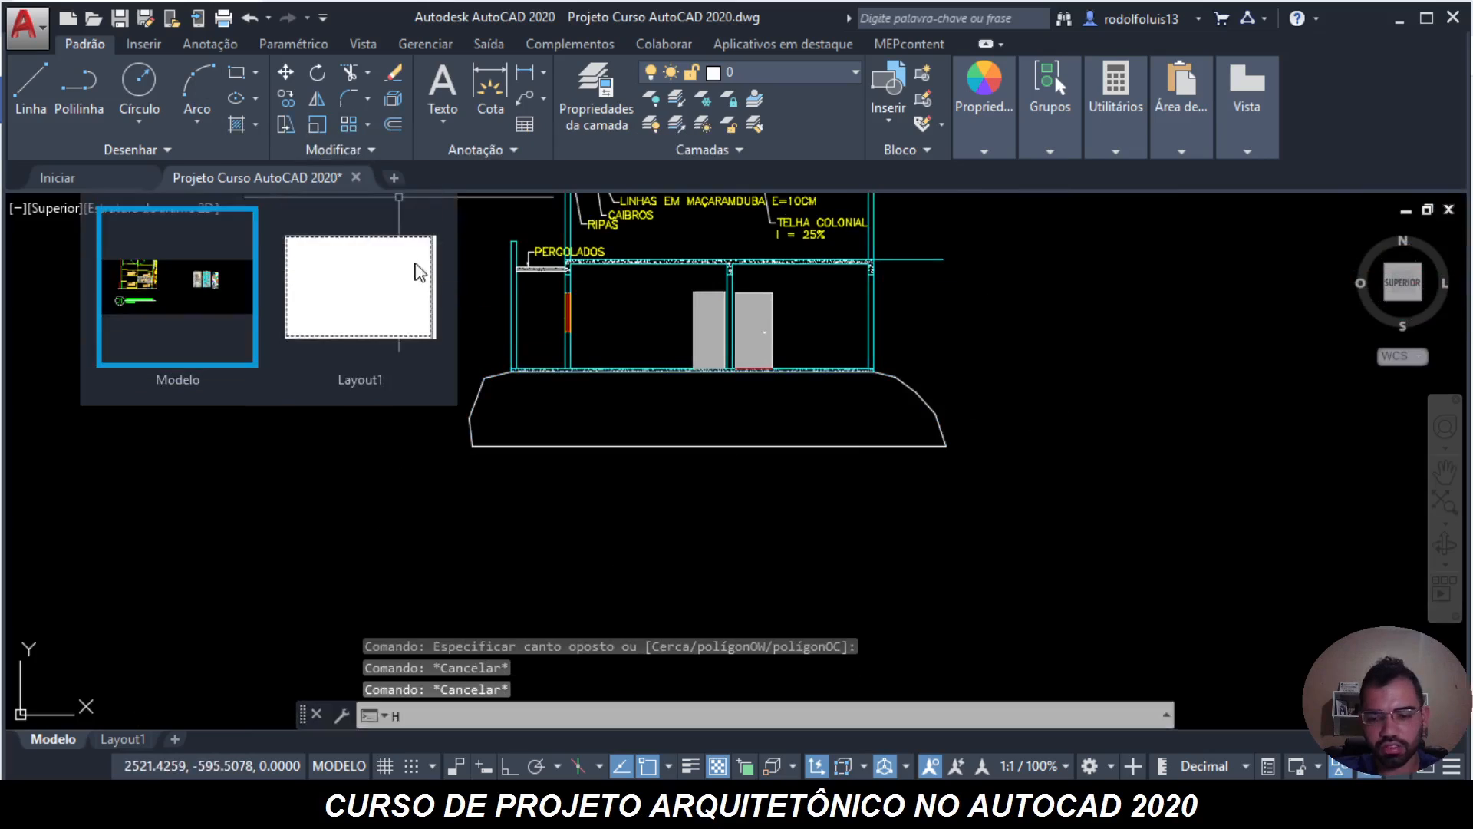
key("Return")
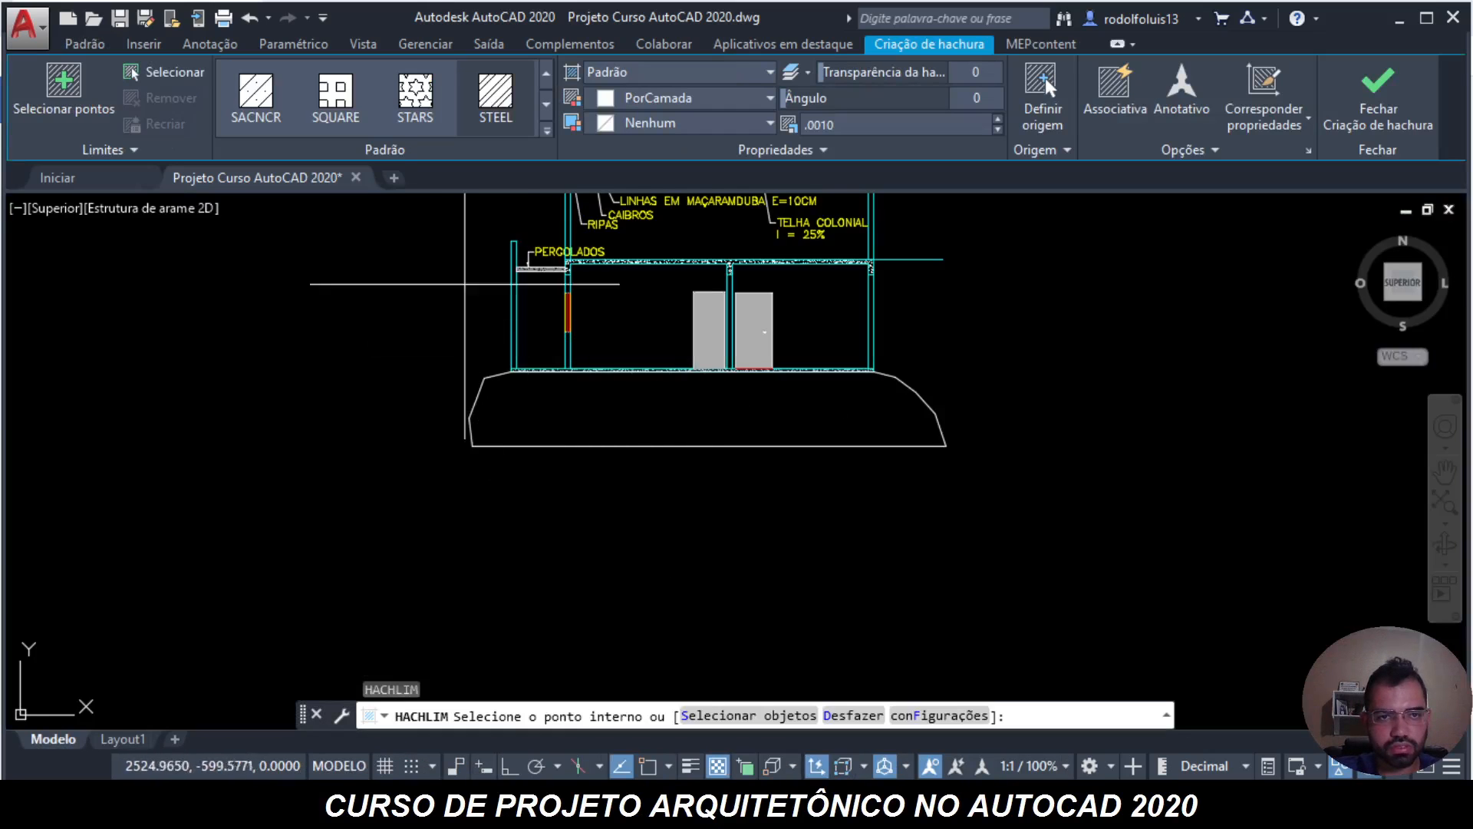
left_click(546, 130)
left_click(492, 178)
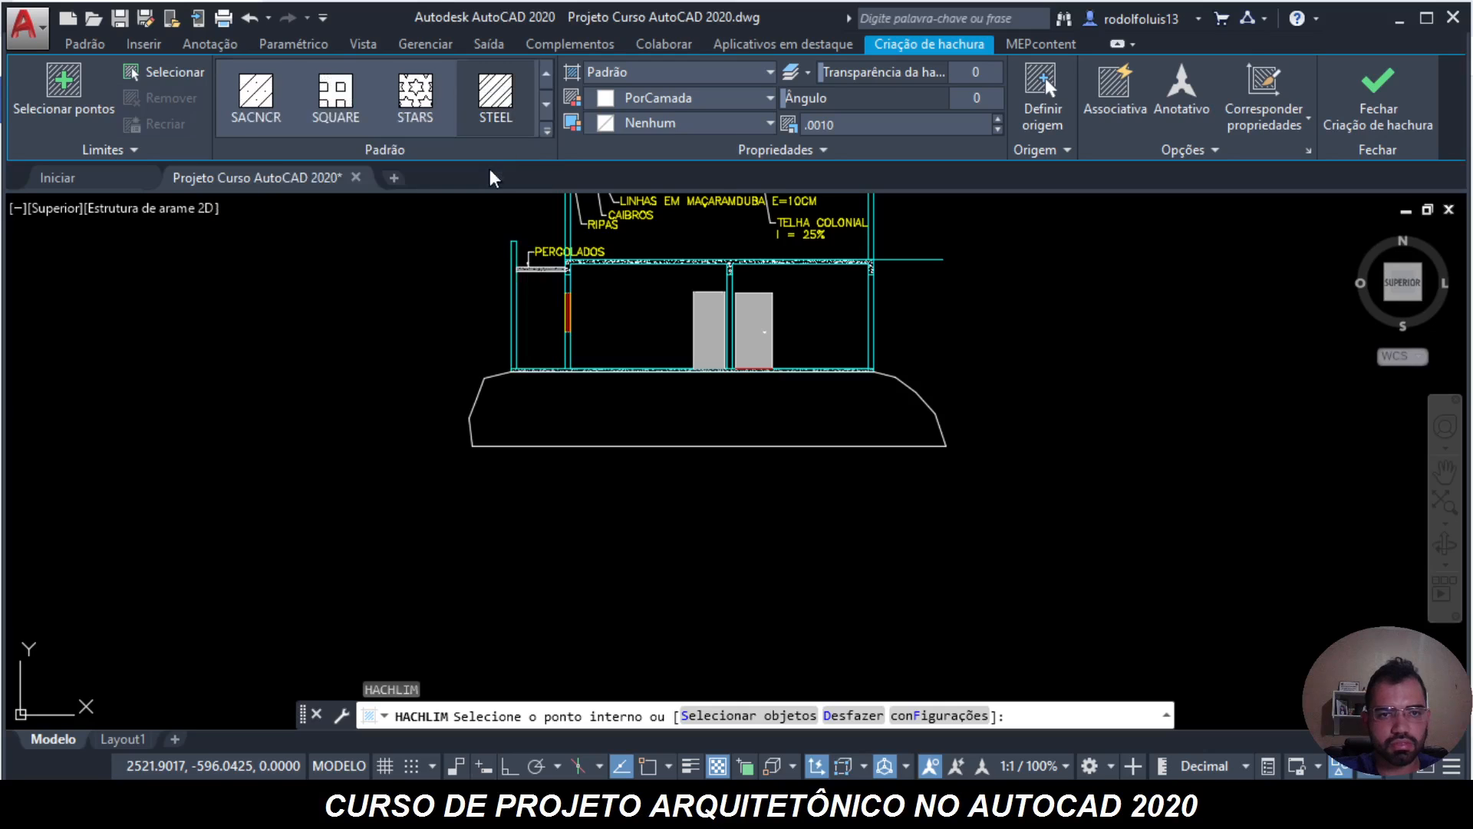
left_click(569, 419)
scroll(492, 416, "up", 2)
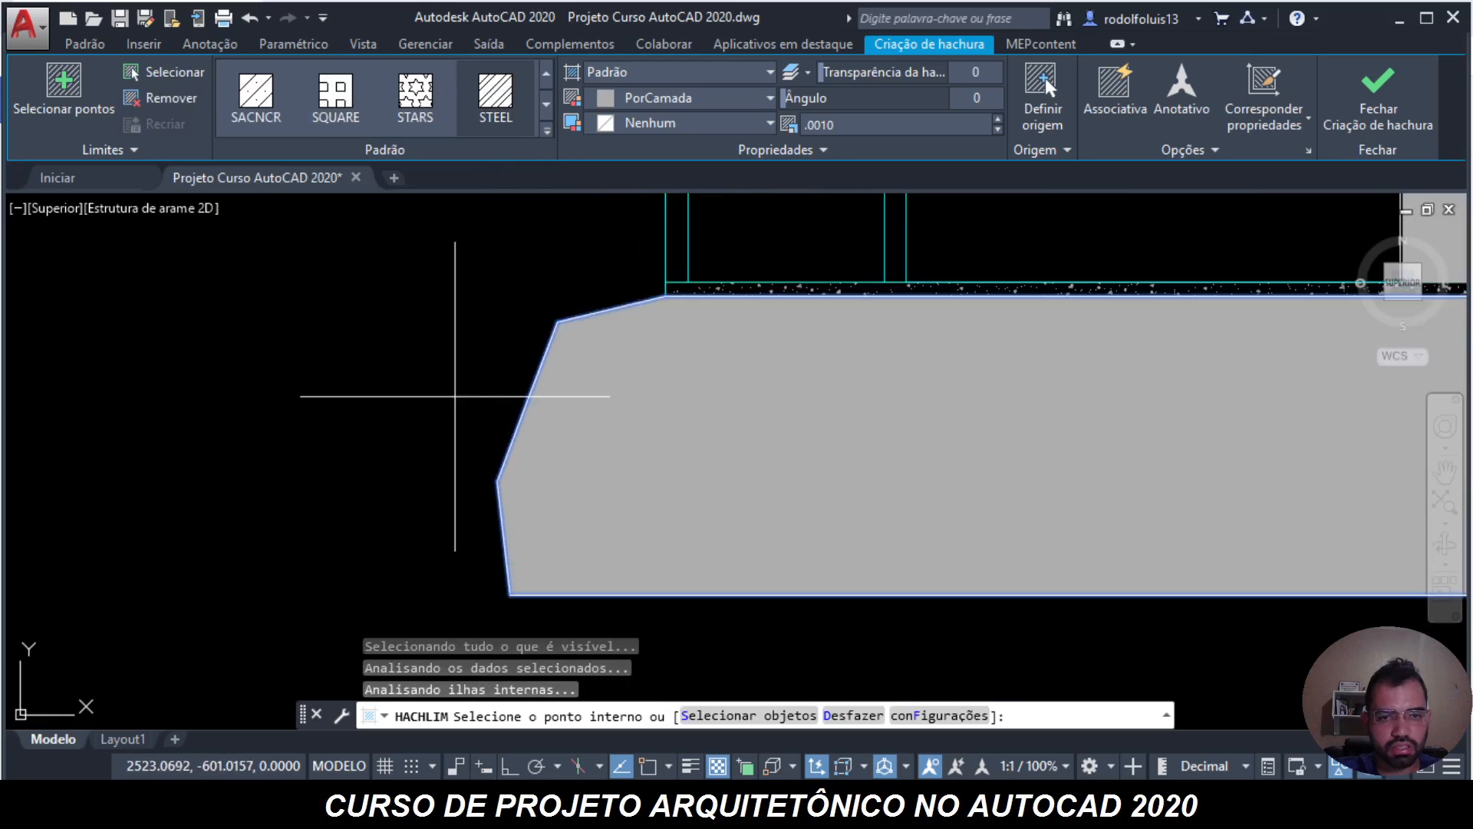
- Try the STEEL ground hatch at scale 0.01, and at 0.1
left_click(543, 127)
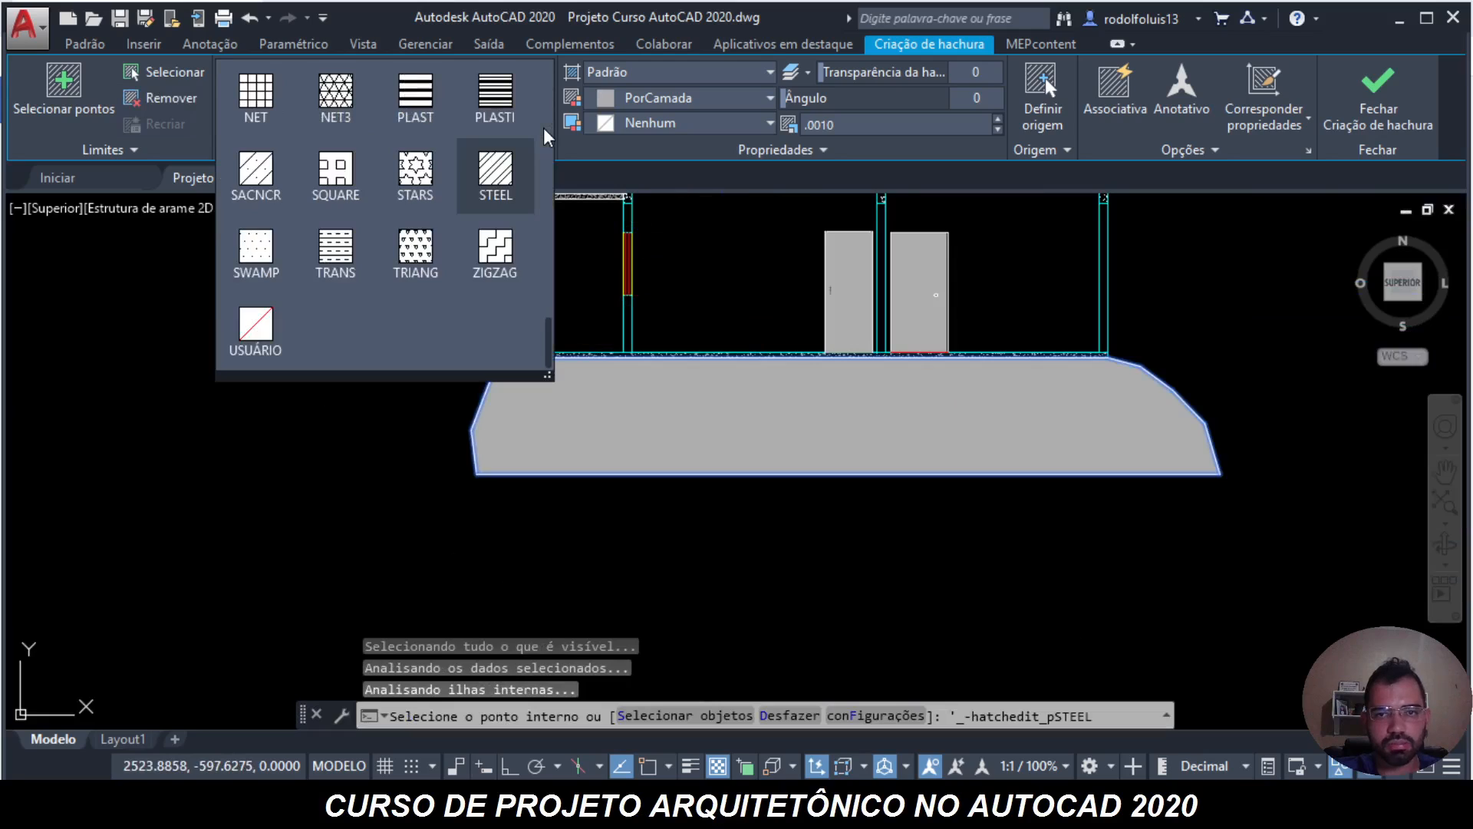
left_click(833, 125)
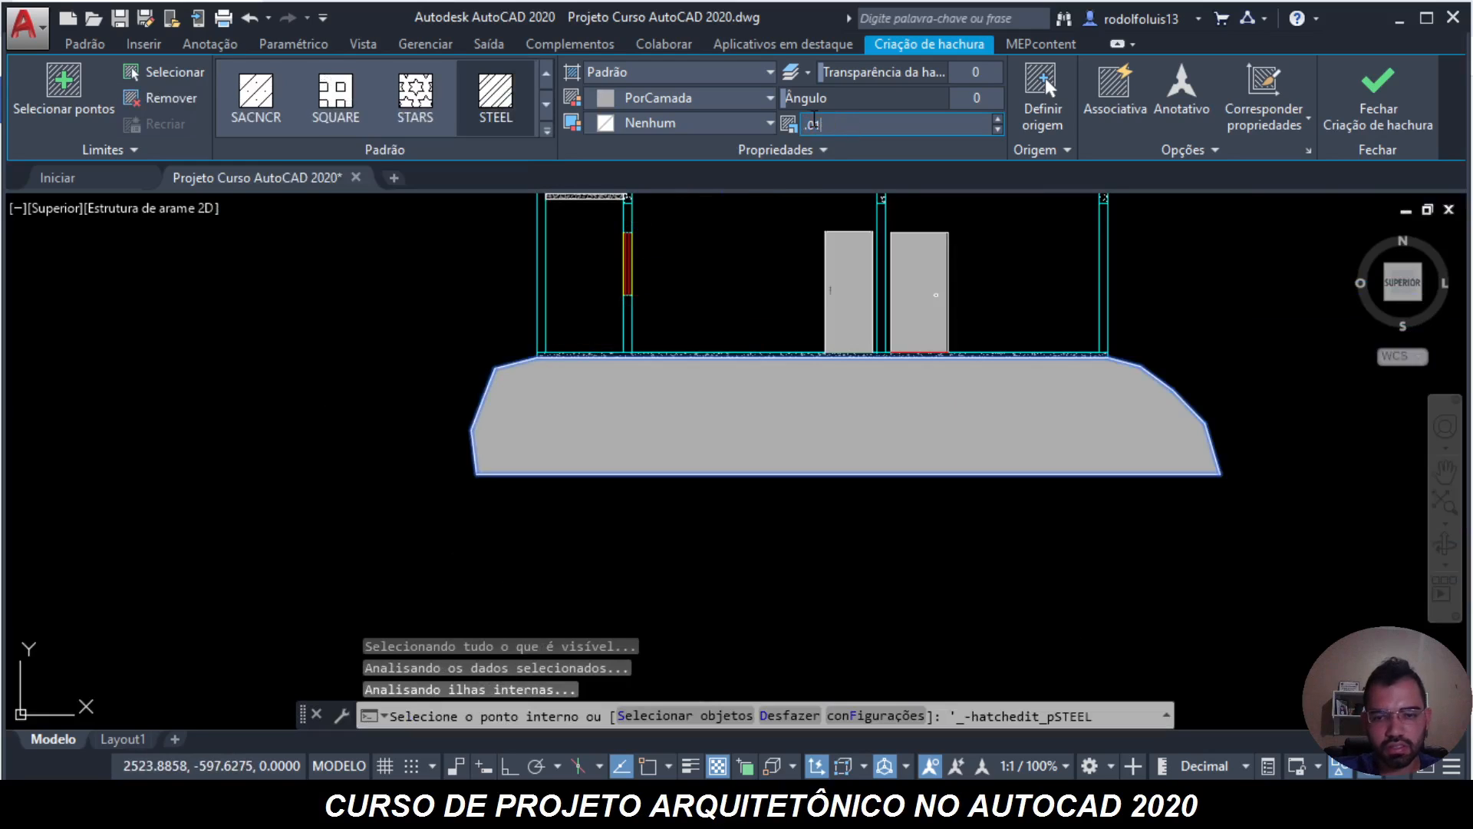
type(".01")
key("Return")
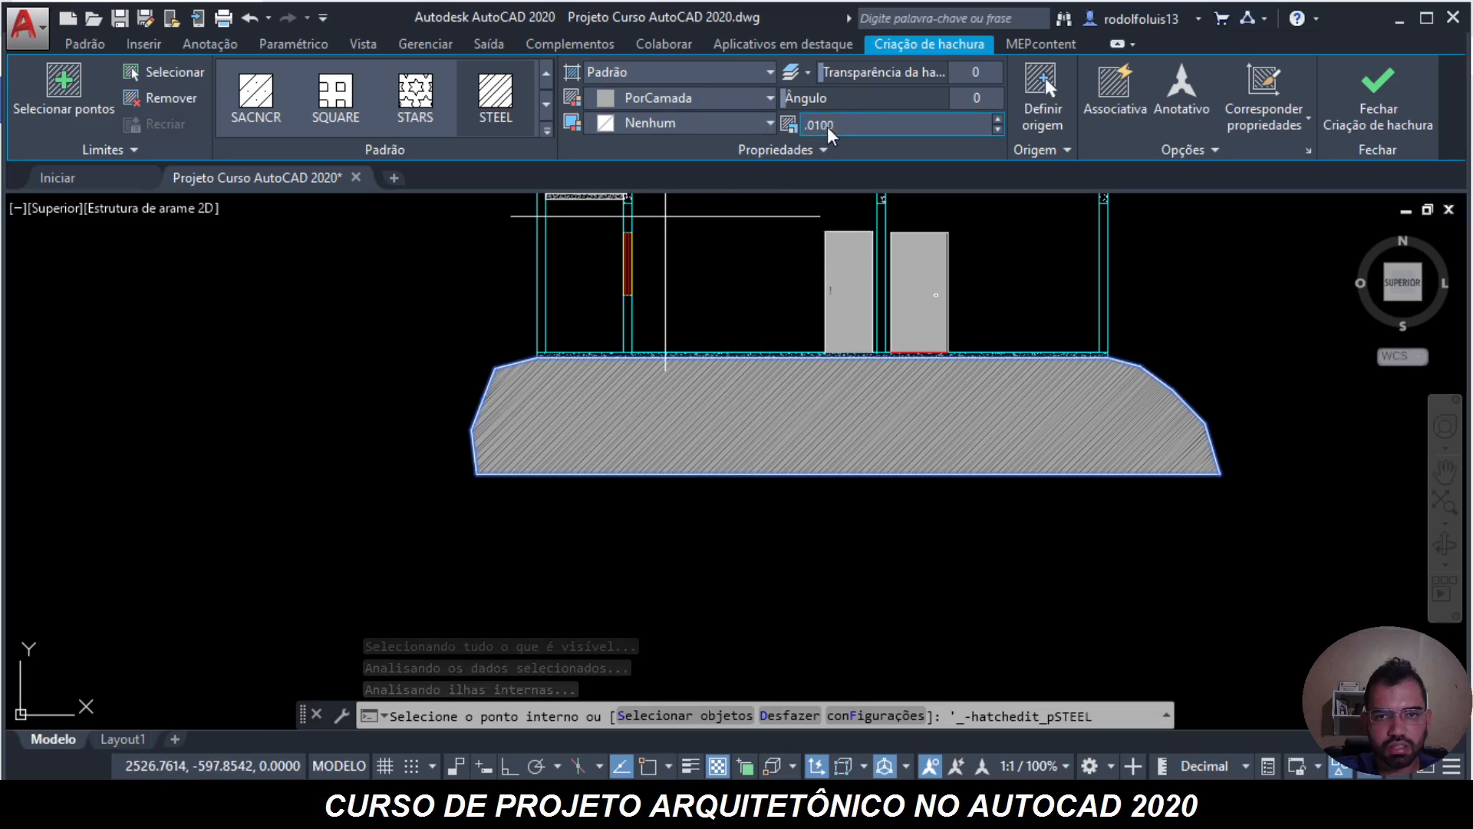
type(".1")
key("Return")
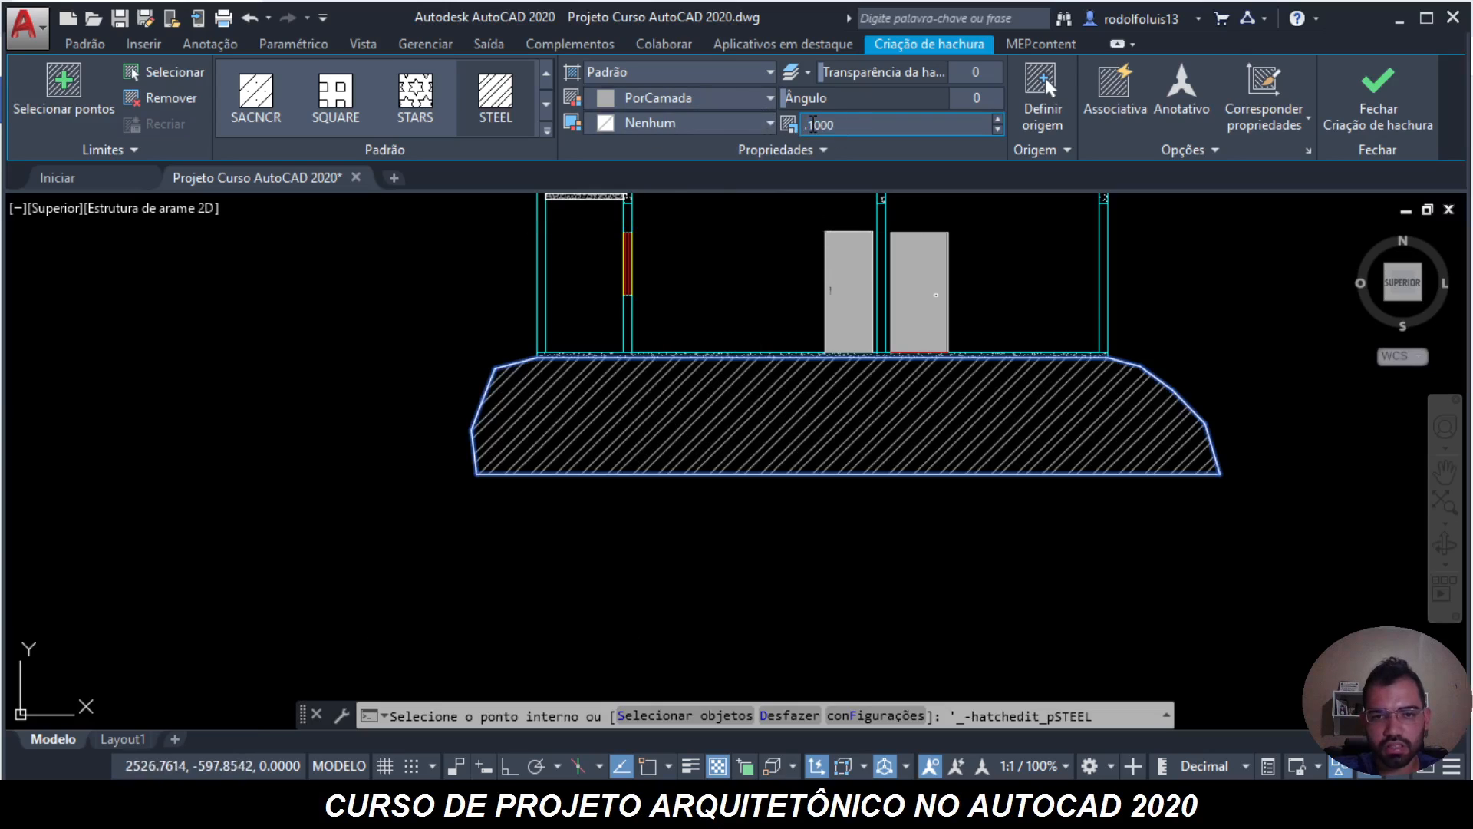
- Browse the hatch patterns and change the ground hatch to AR-CONC
left_click(547, 128)
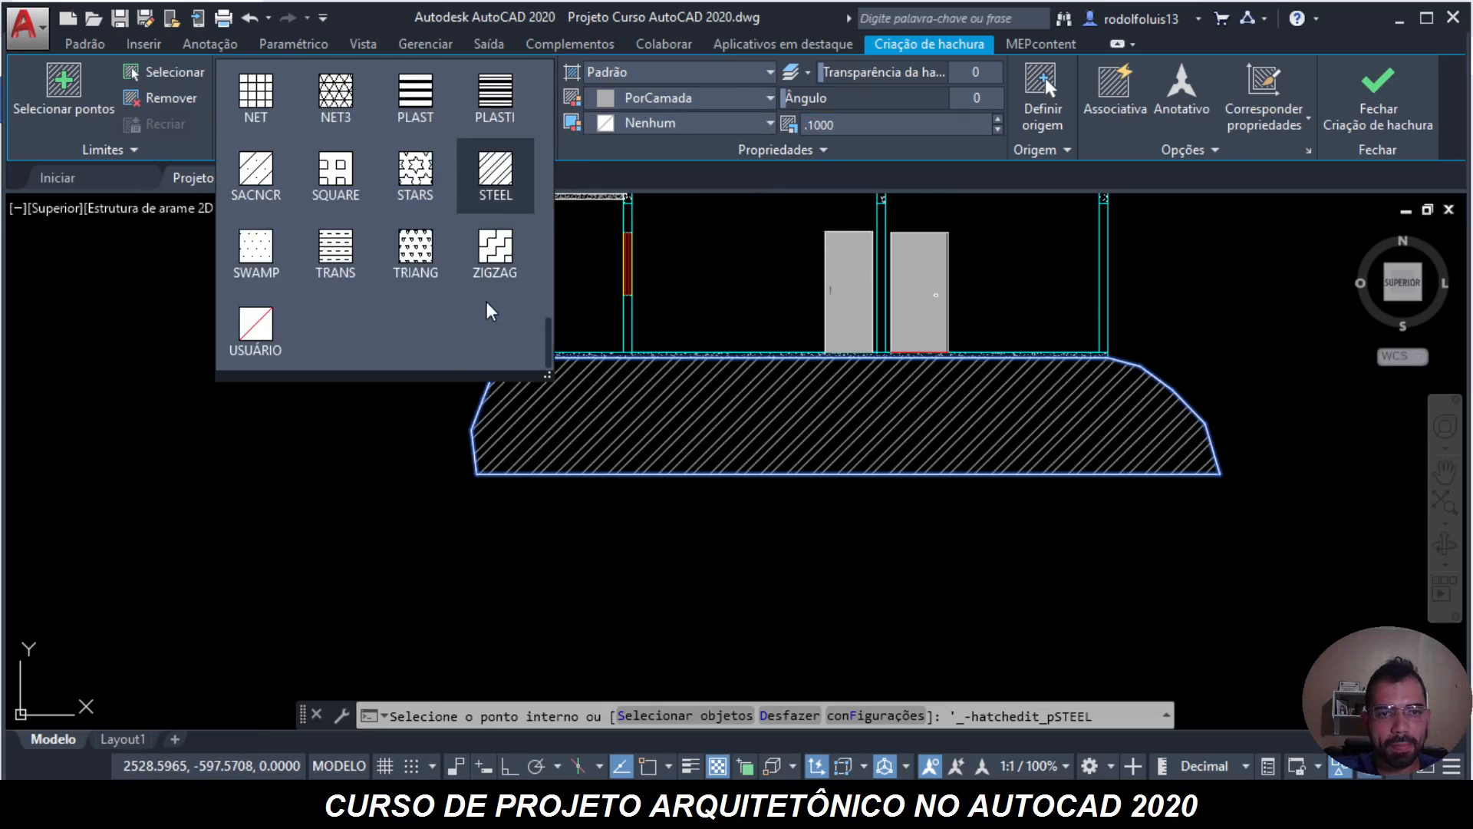
scroll(491, 307, "up", 10)
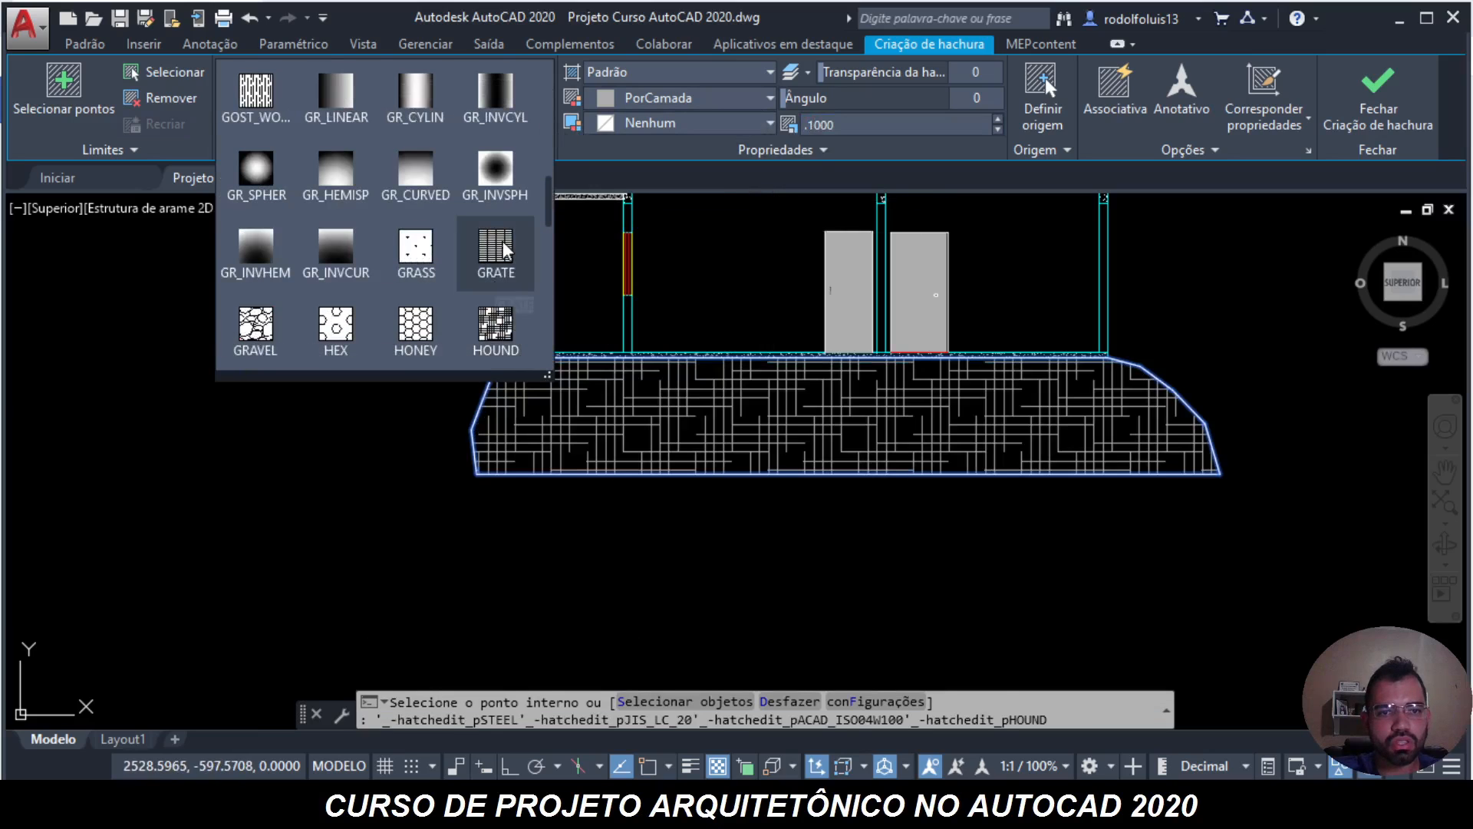
scroll(503, 241, "up", 4)
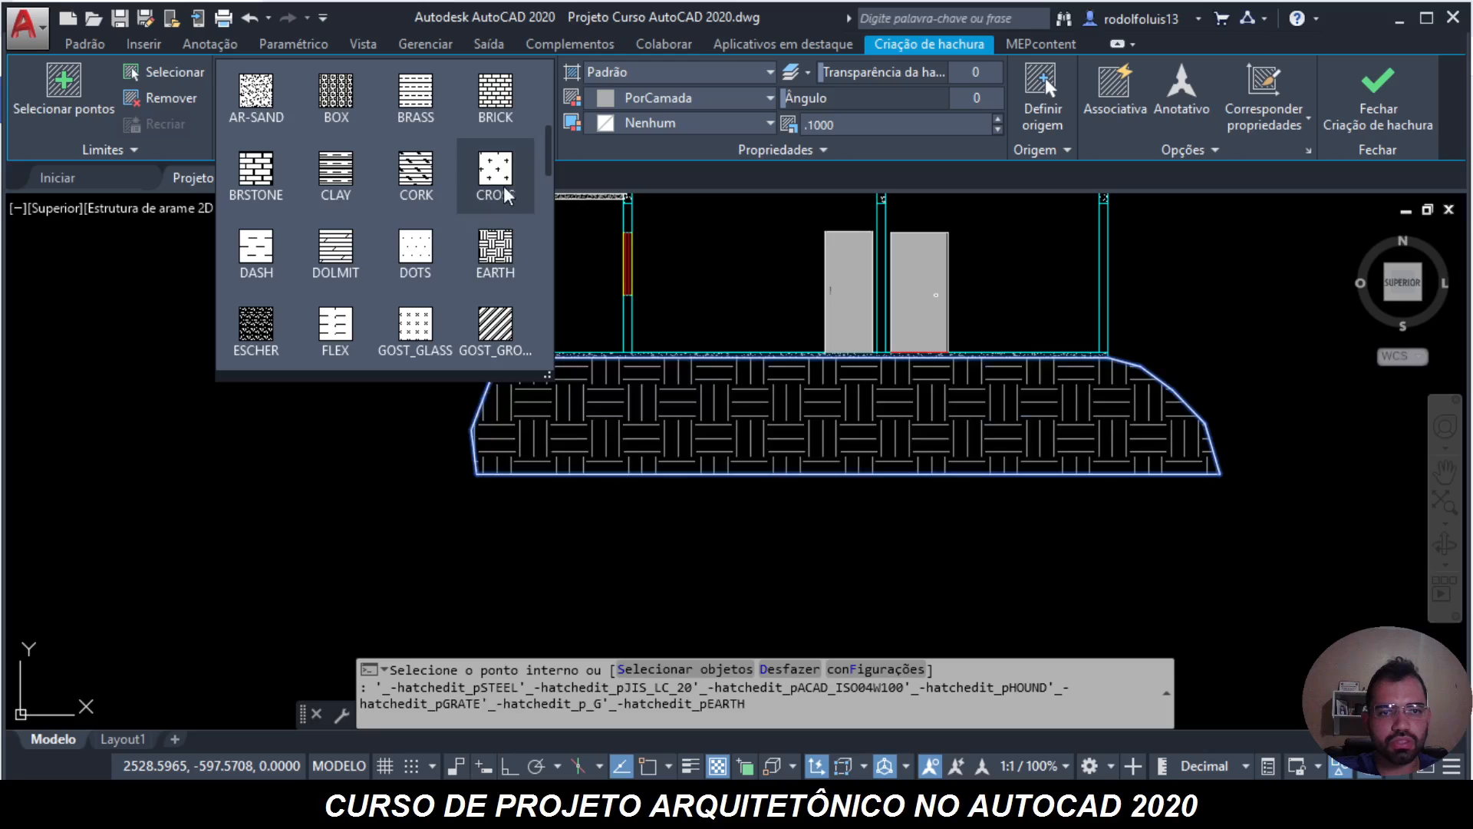
scroll(495, 185, "up", 2)
scroll(495, 186, "up", 2)
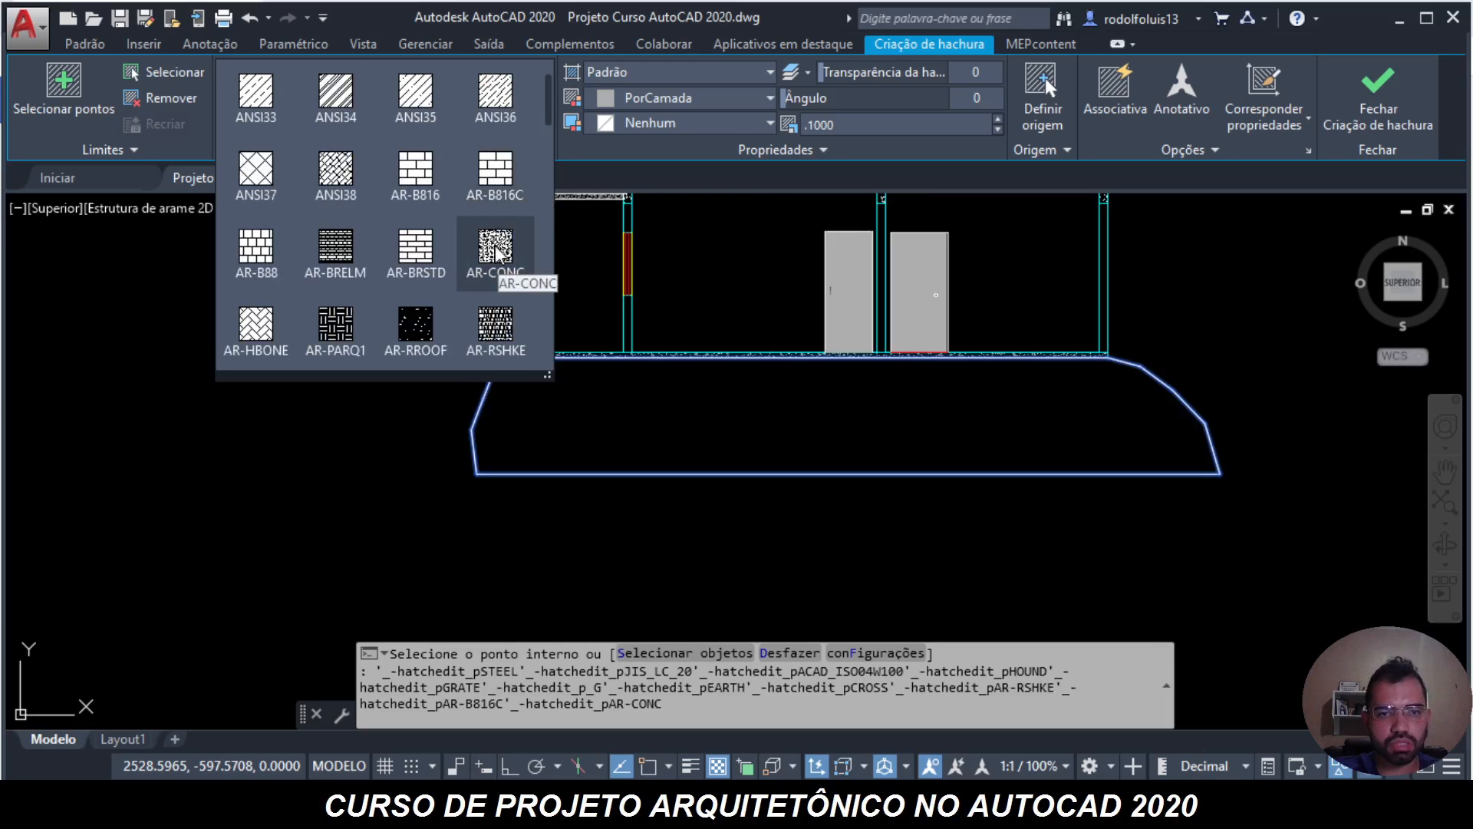
scroll(495, 257, "up", 1)
scroll(491, 251, "down", 2)
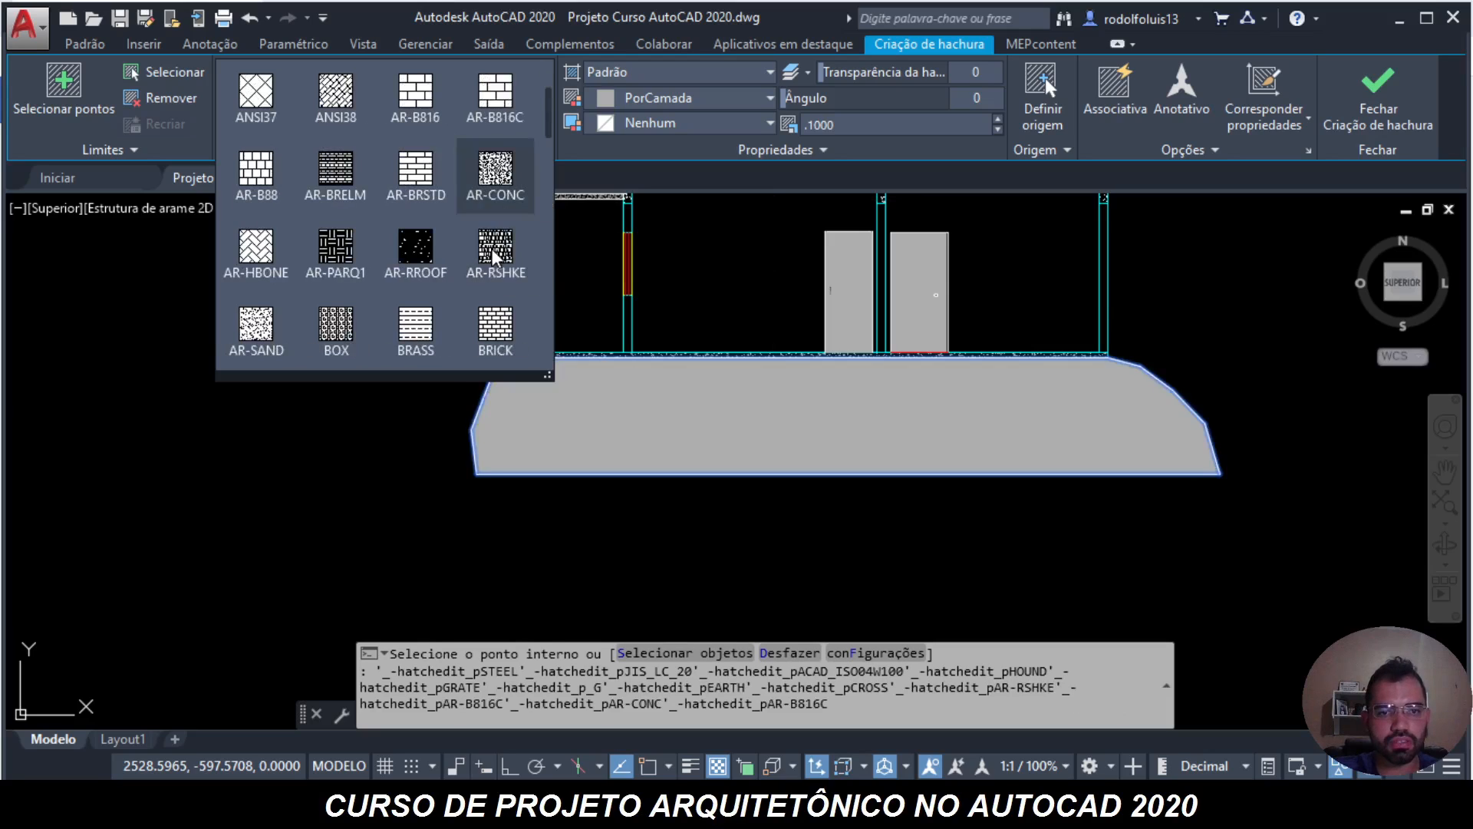
left_click(497, 186)
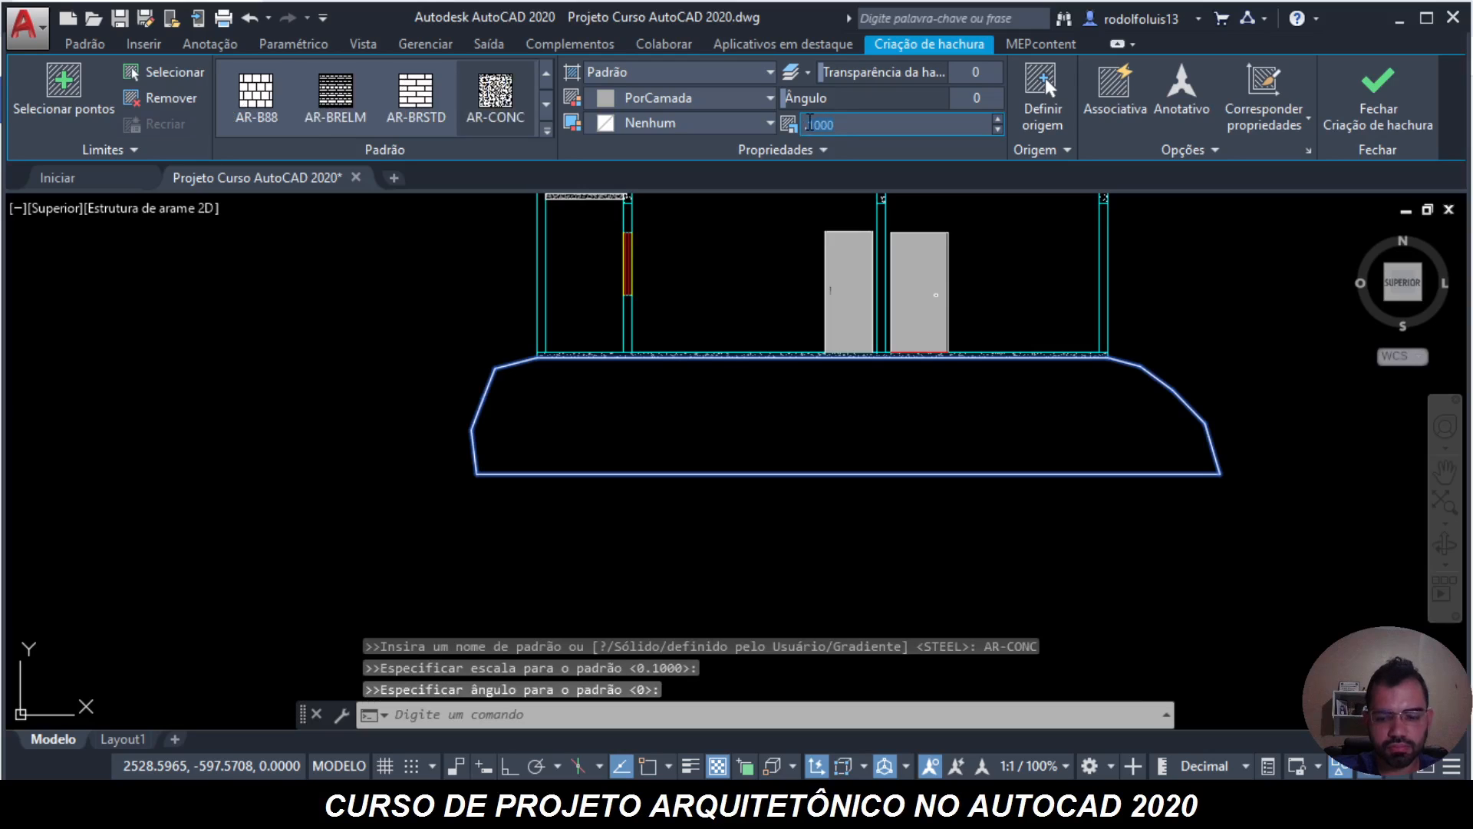
- Reduce the AR-CONC ground hatch's scale to 0.01 and further to 0.001
left_click(809, 123)
type(".0100")
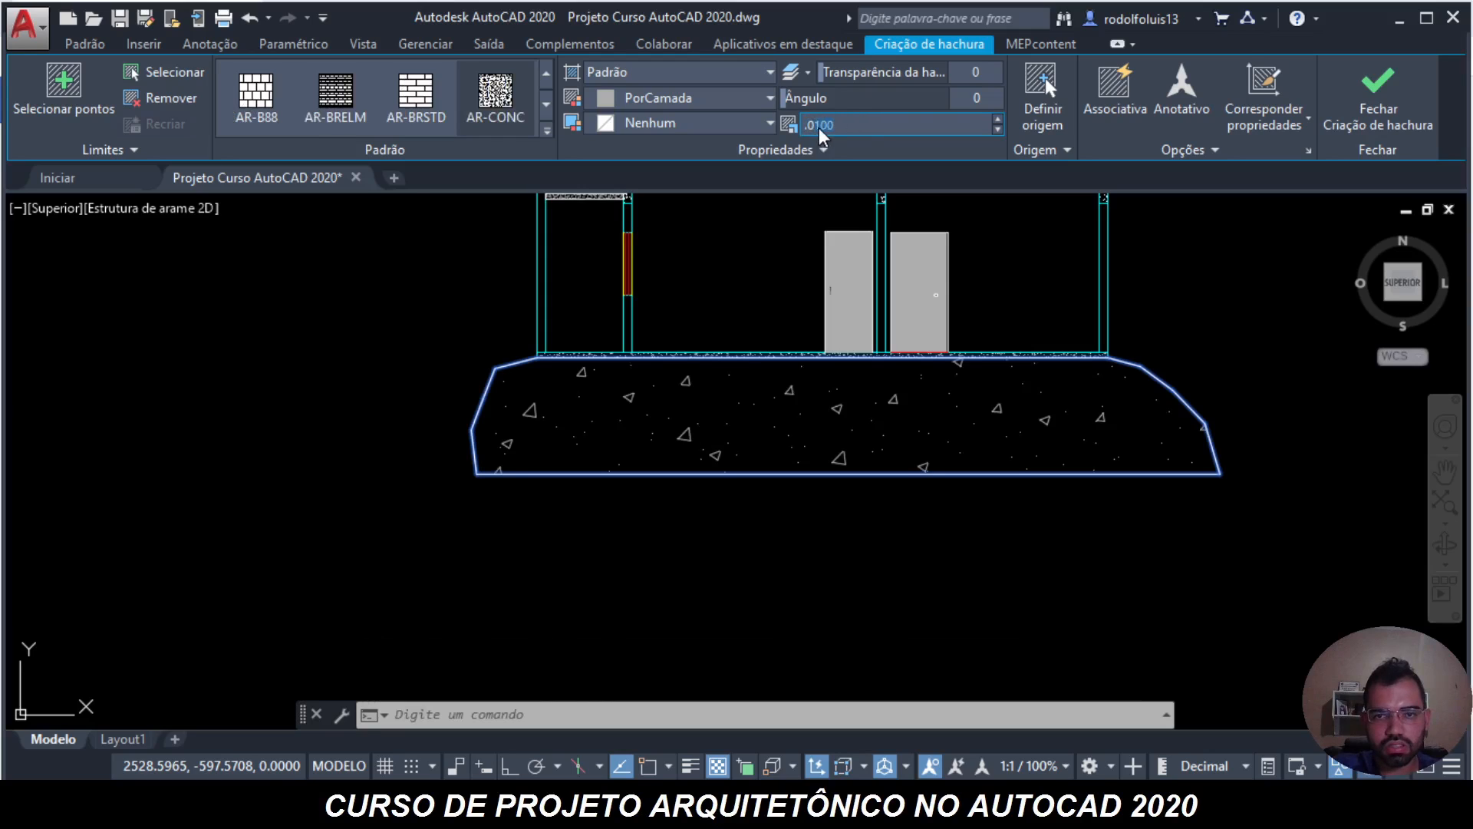
type("0")
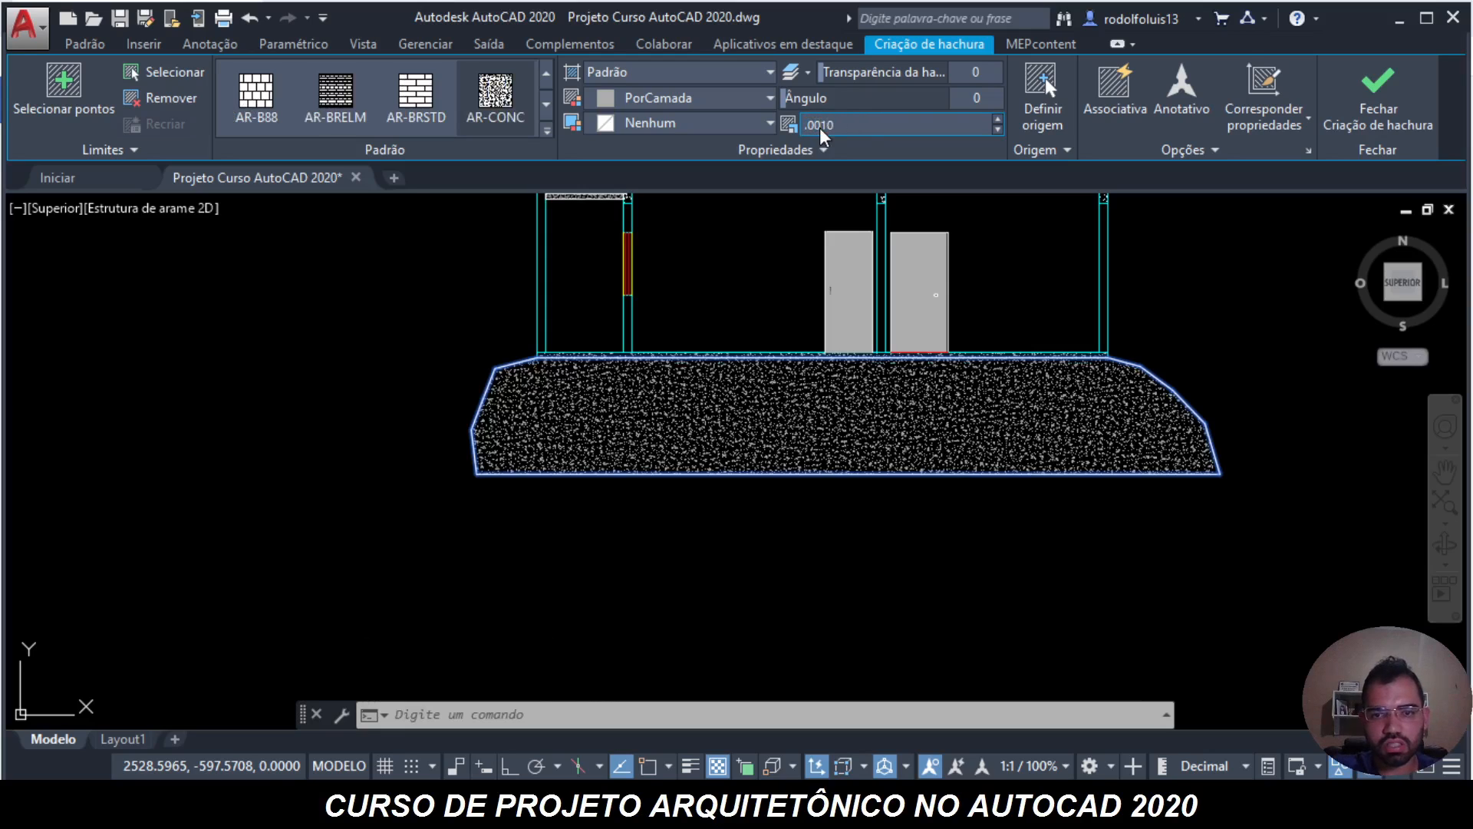
- Check the ground hatch at close range and finish it with AR-CONC at scale 0.001
scroll(757, 526, "up", 5)
scroll(652, 460, "down", 2)
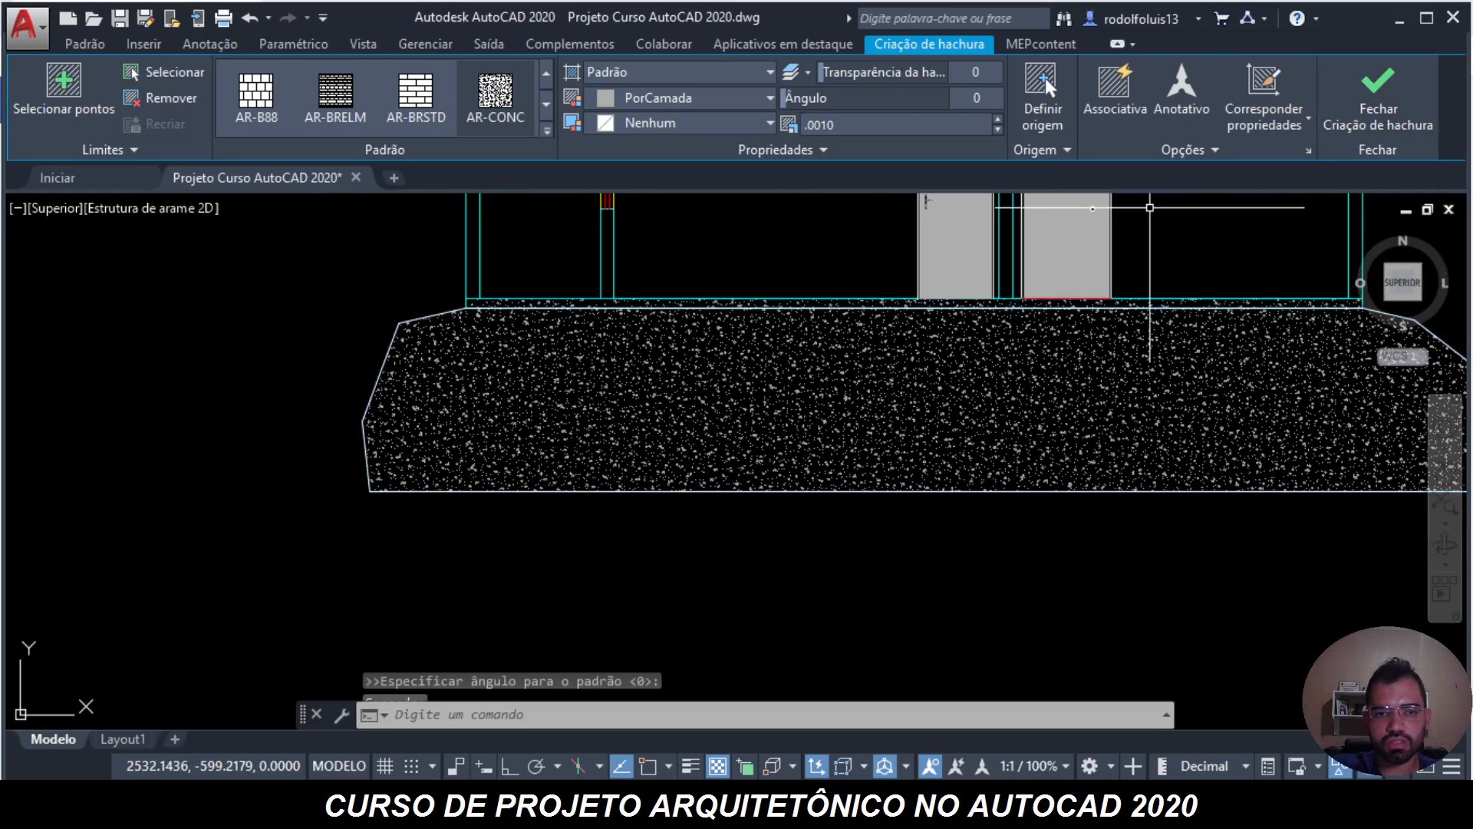
key("Escape")
key("Escape")
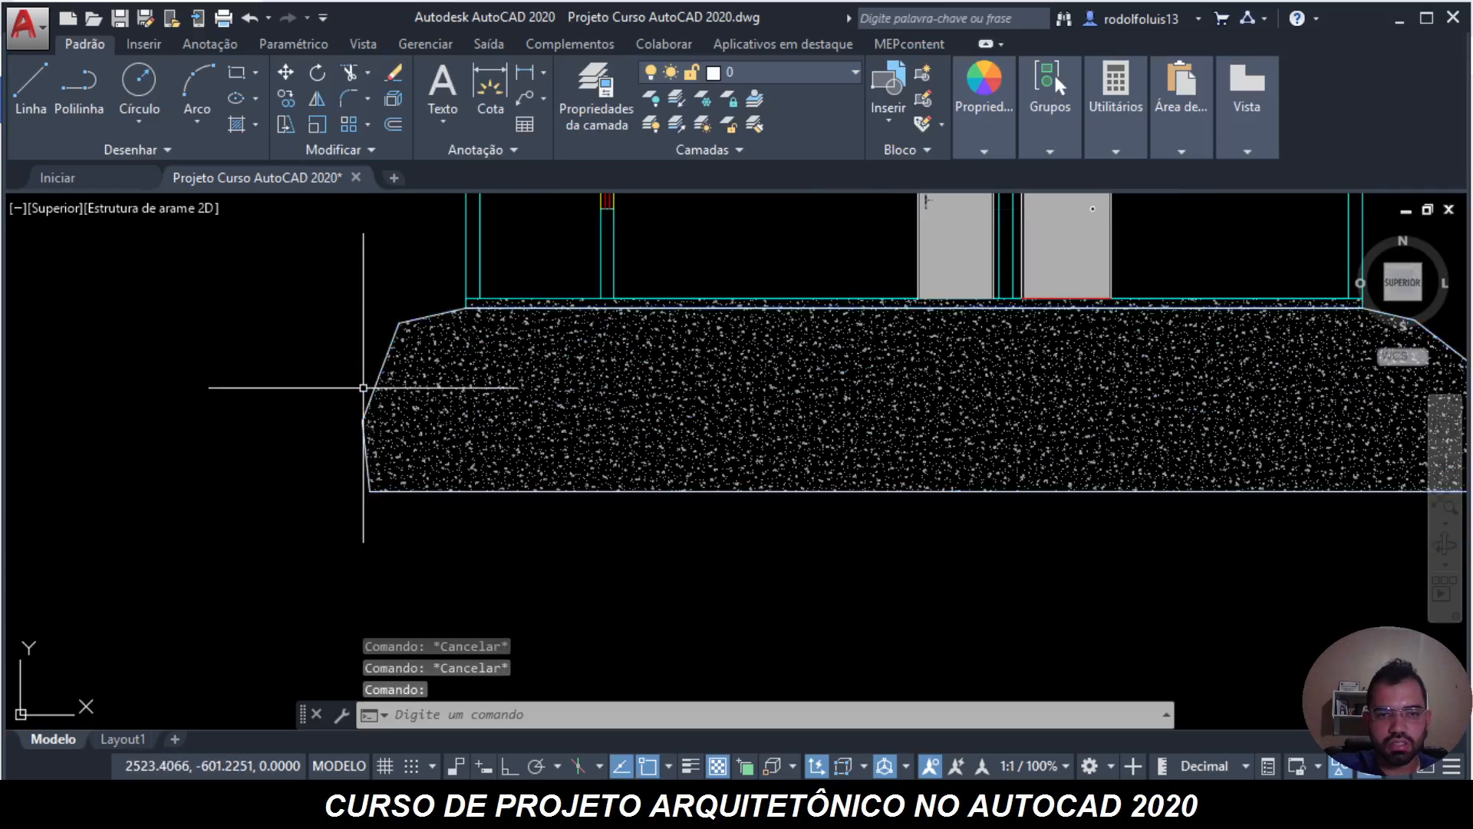
- Select the ground outline with its hatch and stretch the lowest vertex of the right-hand curve inward
scroll(406, 461, "down", 5)
scroll(441, 510, "up", 3)
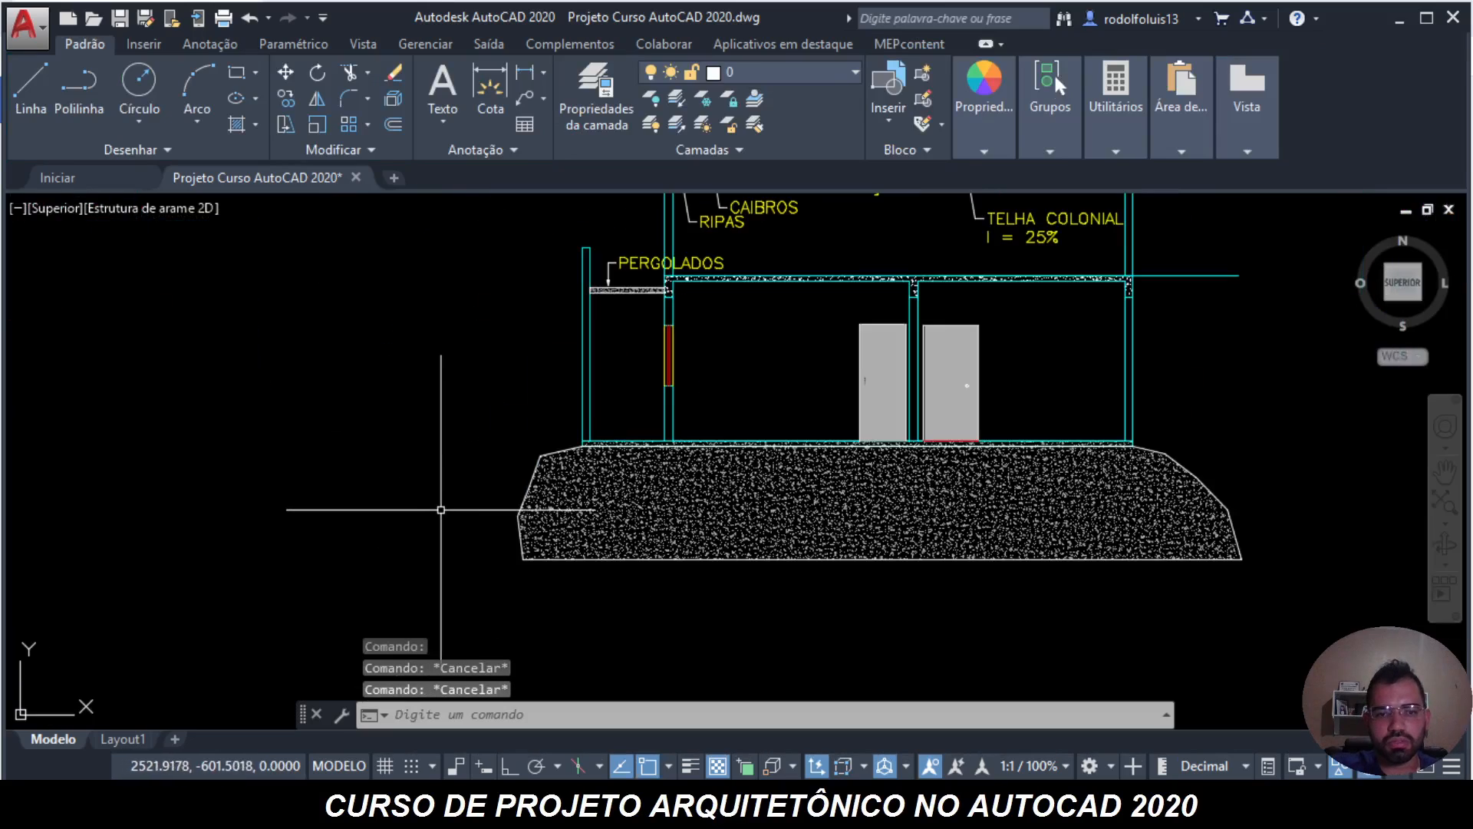
left_click(545, 564)
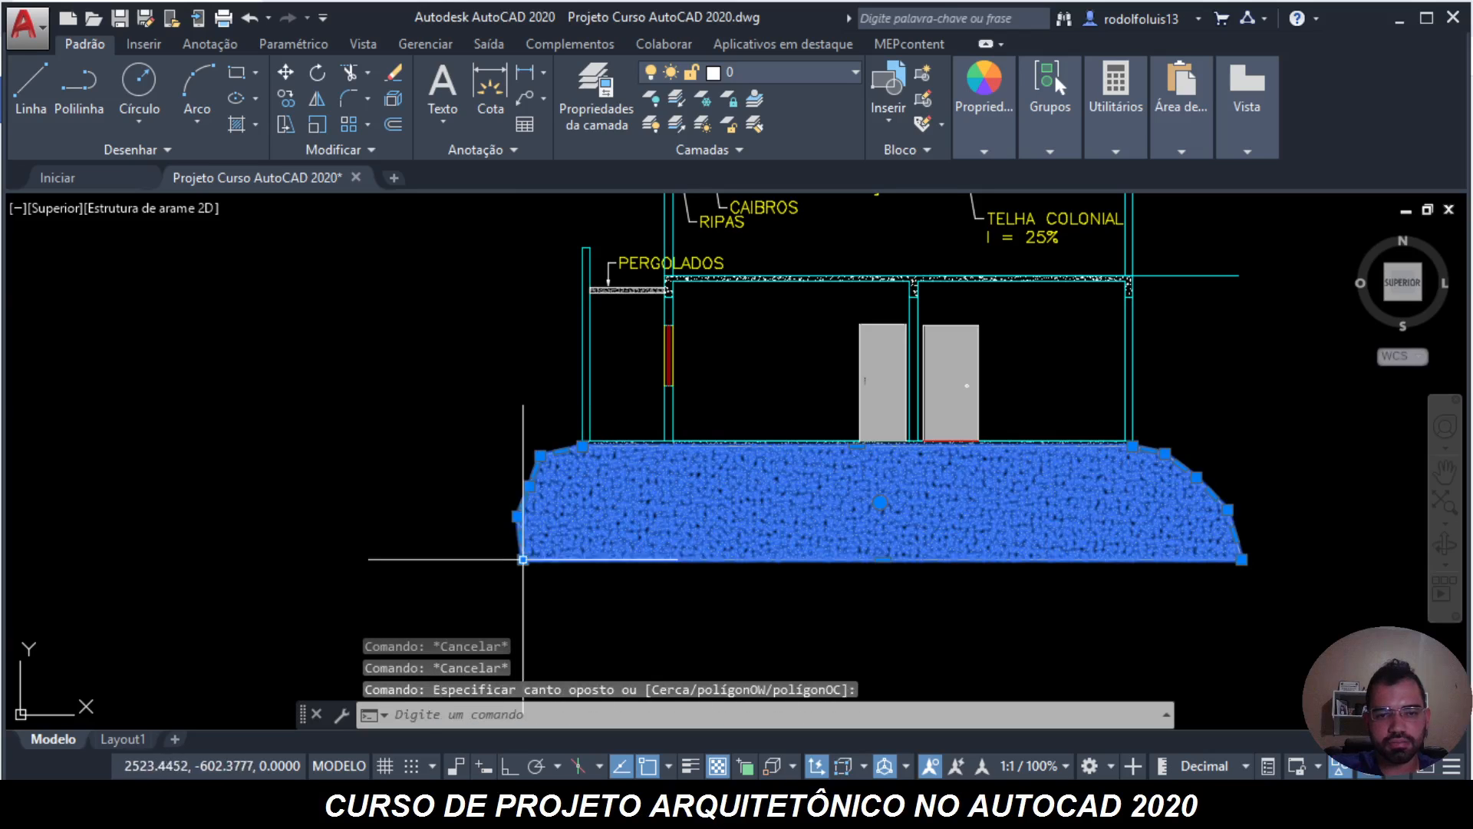
scroll(1182, 537, "up", 2)
scroll(1255, 496, "up", 4)
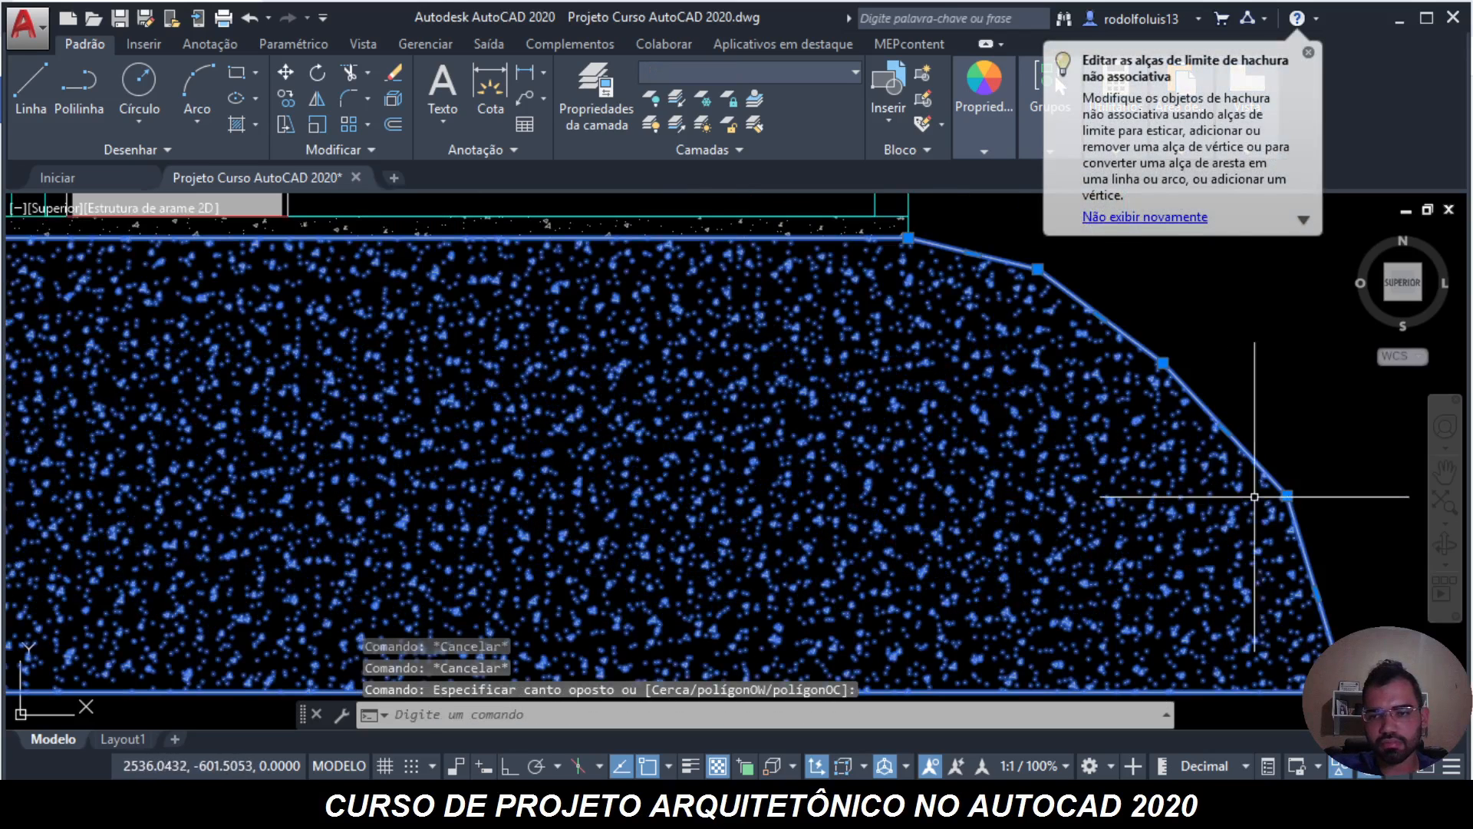
left_click(1287, 496)
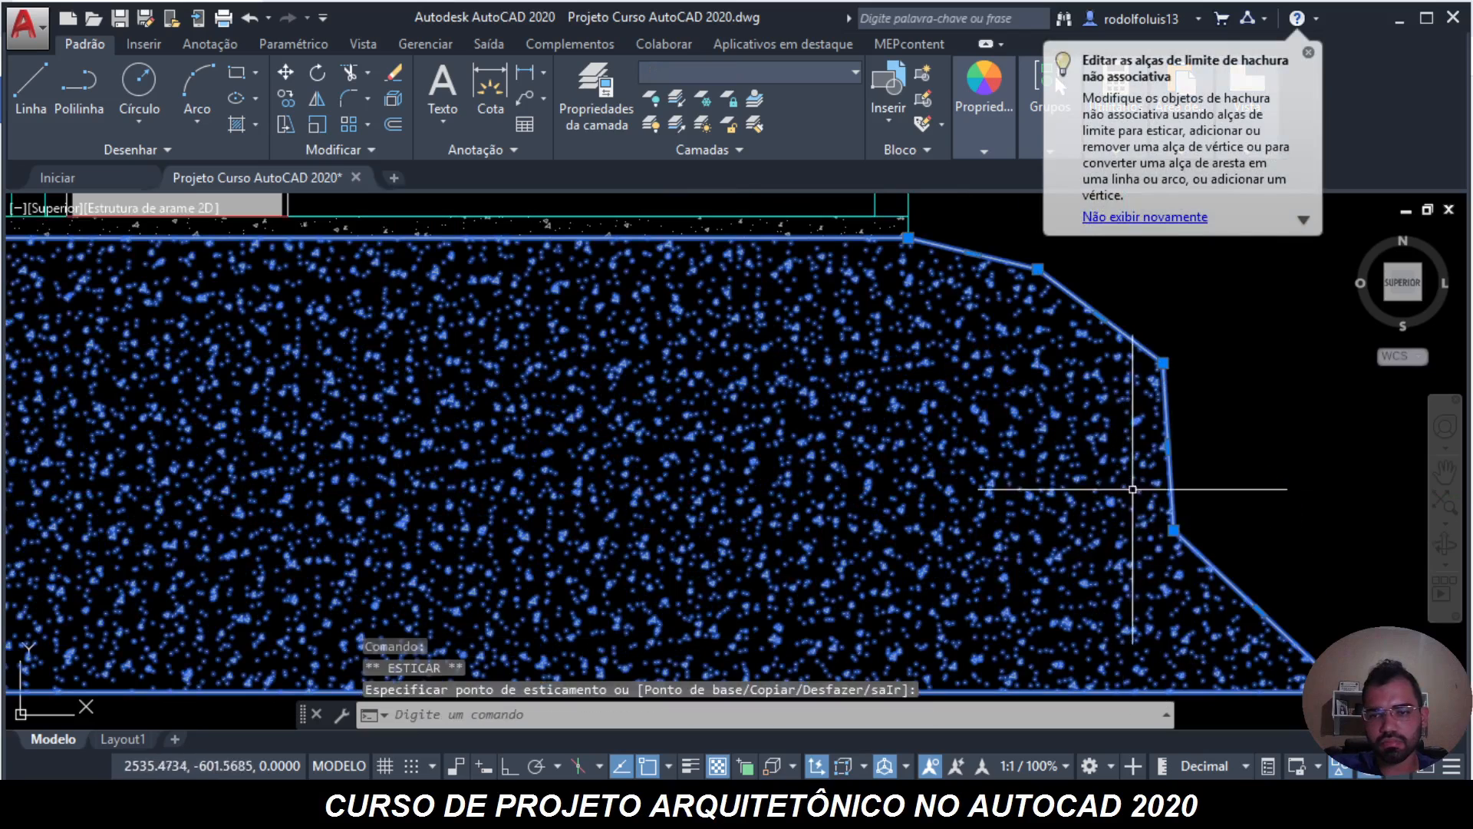
left_click(1164, 362)
left_click(1164, 362)
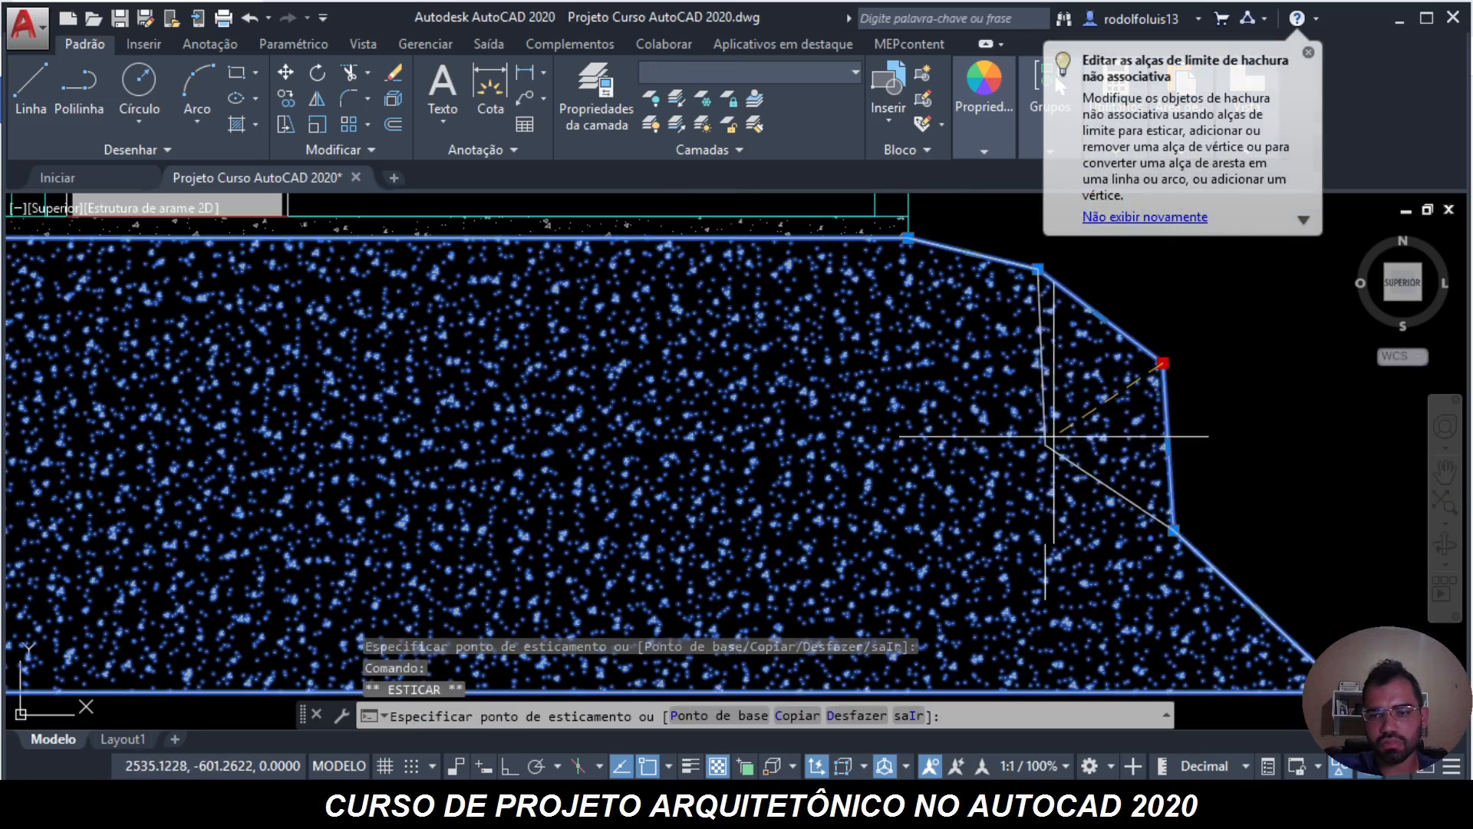
left_click(908, 238)
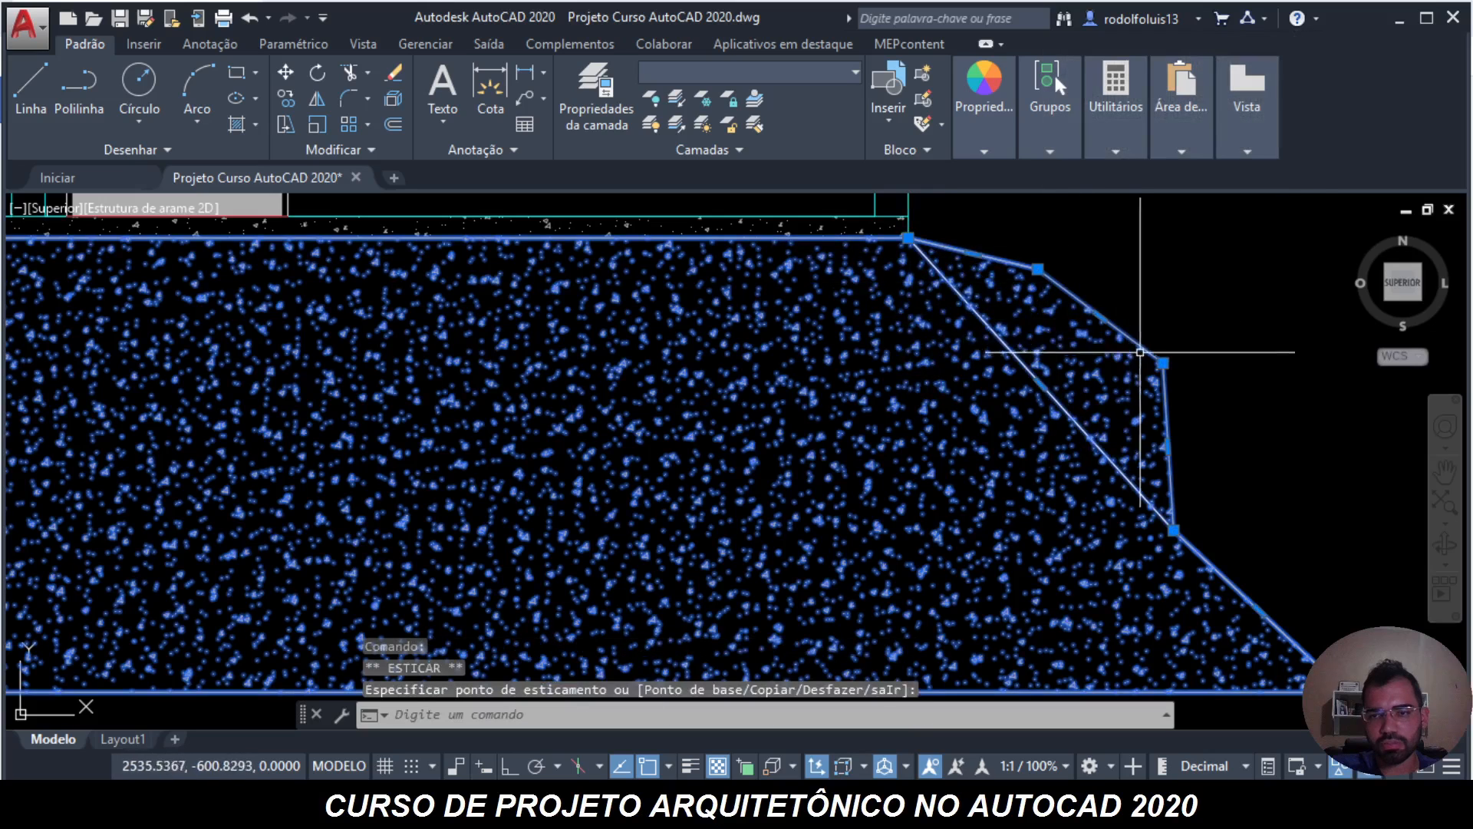
left_click(1163, 362)
left_click(821, 358)
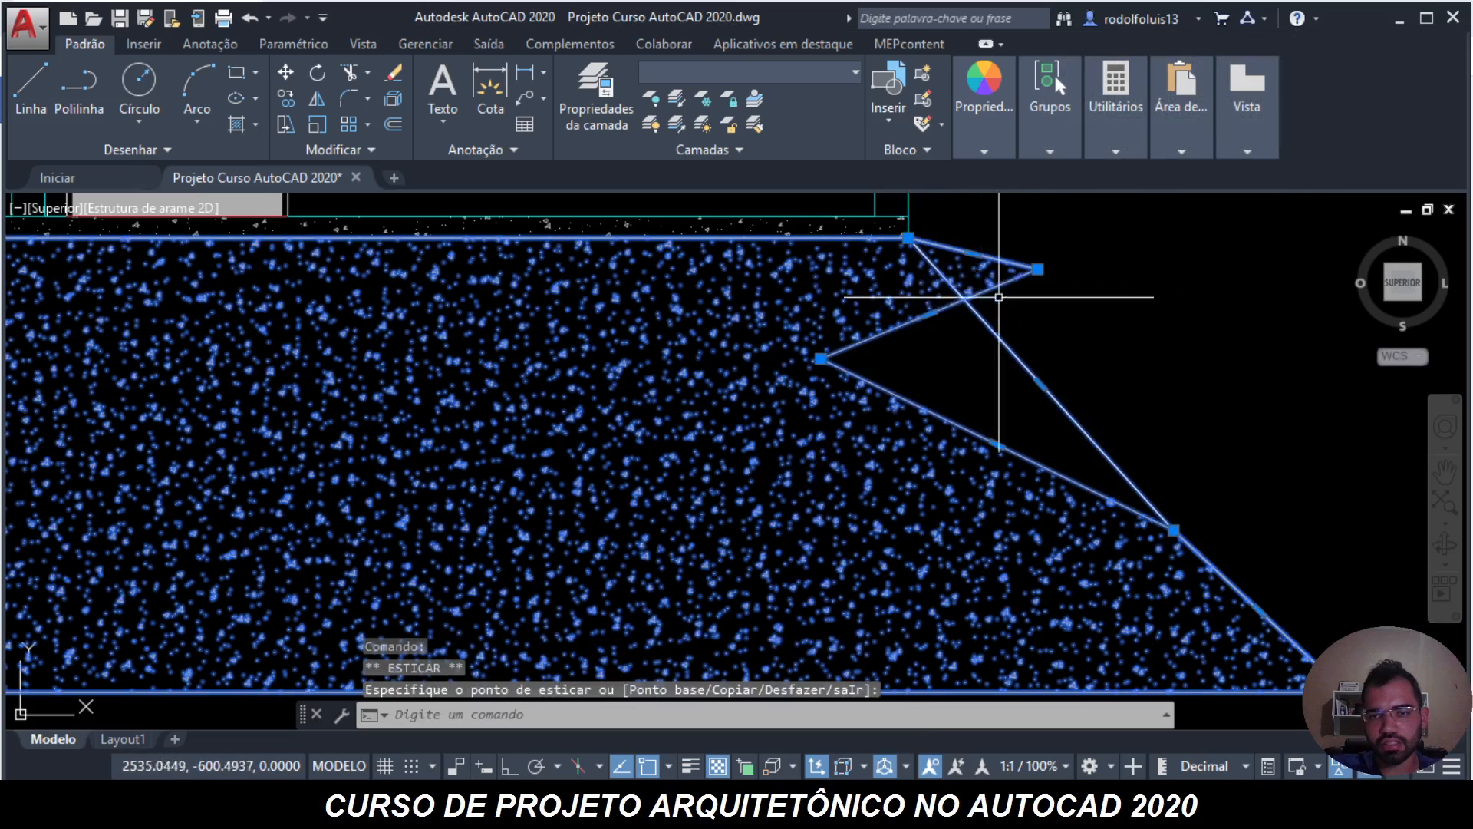
key("ctrl+z")
key("ctrl+z")
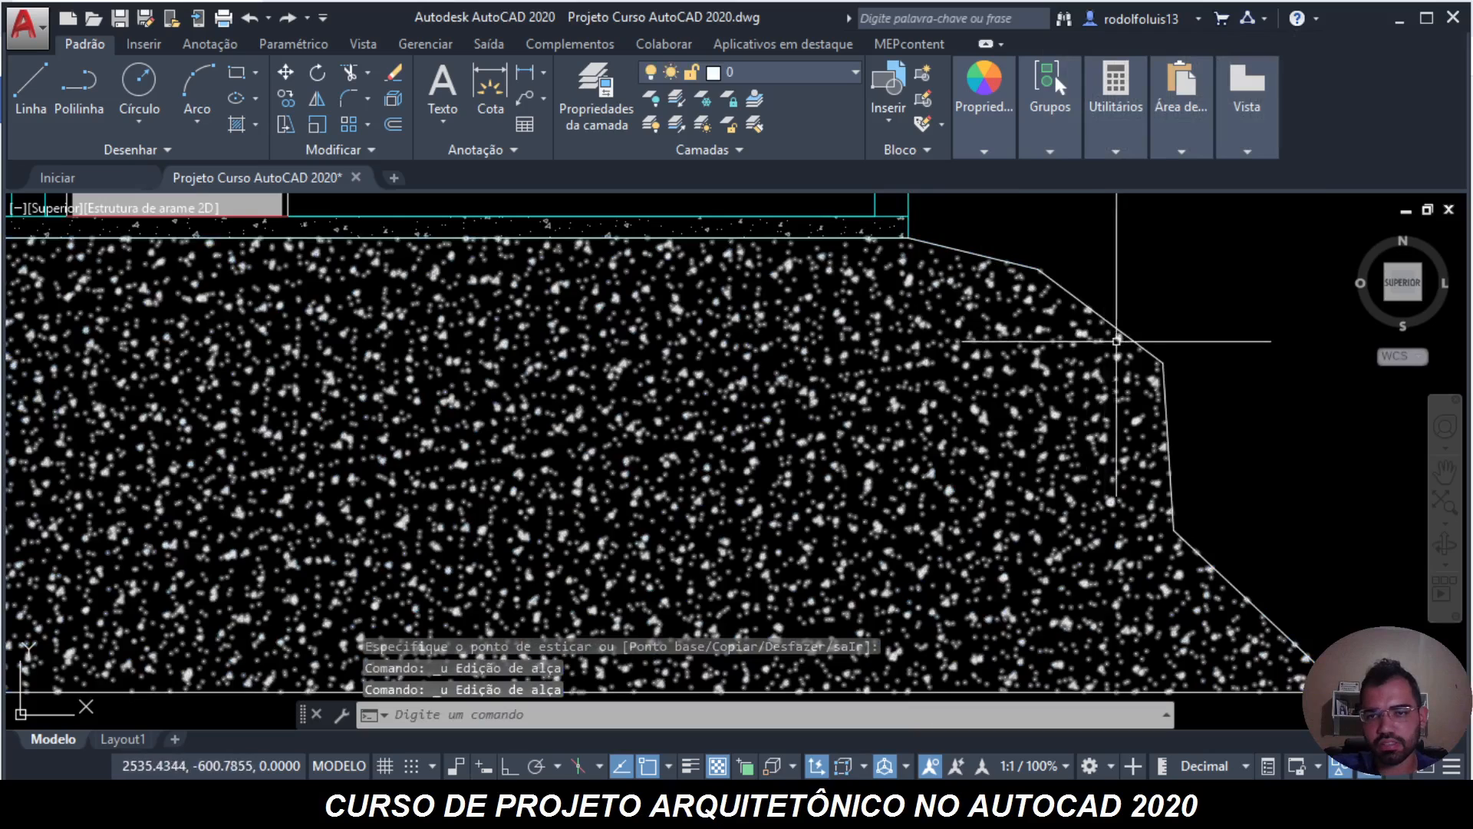
- Stretch the two upper vertices of the ground outline's right side inward to form a nearly straight slope
left_click(1163, 363)
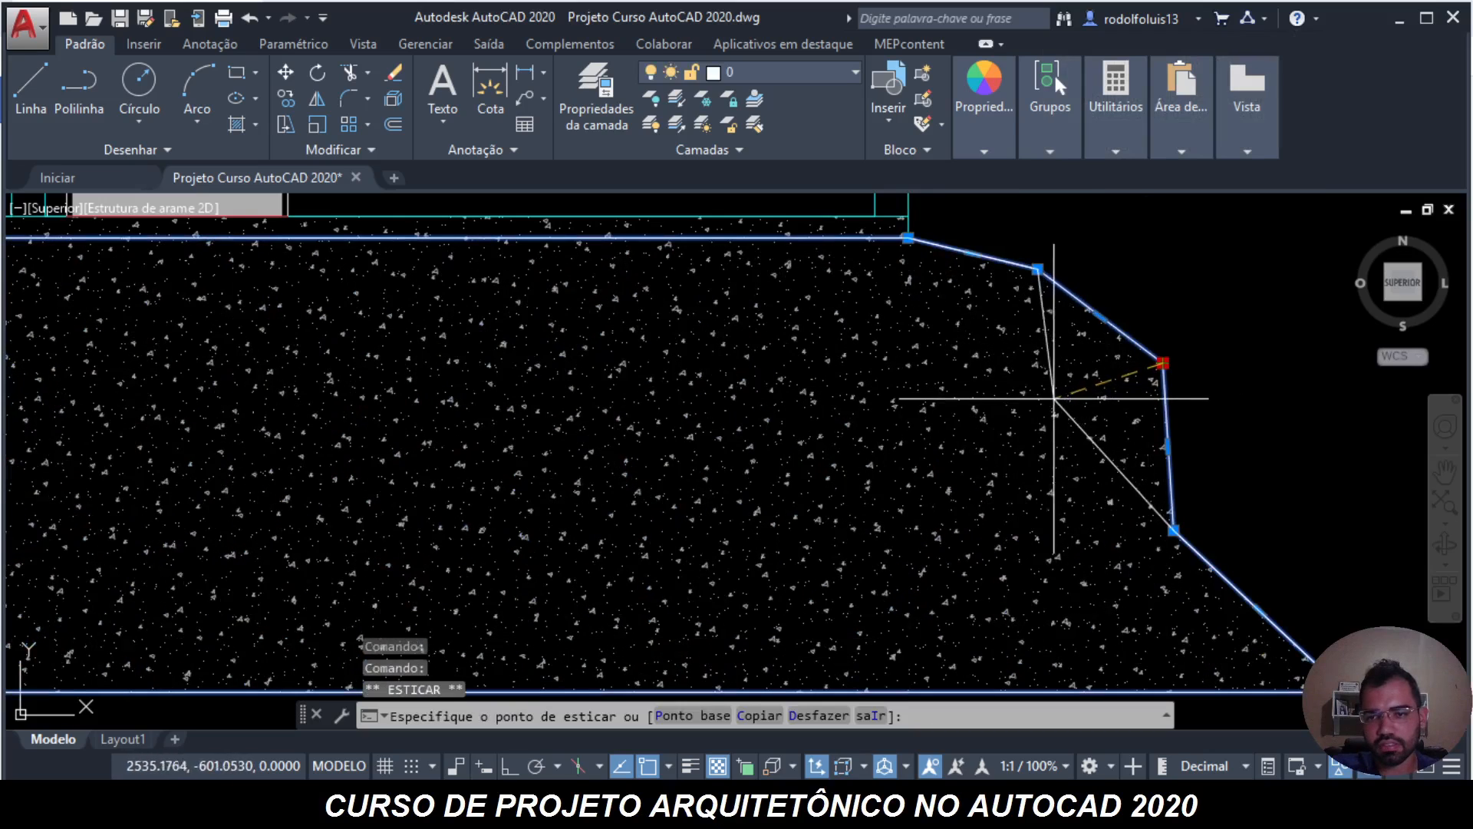
left_click(1051, 398)
left_click(1036, 269)
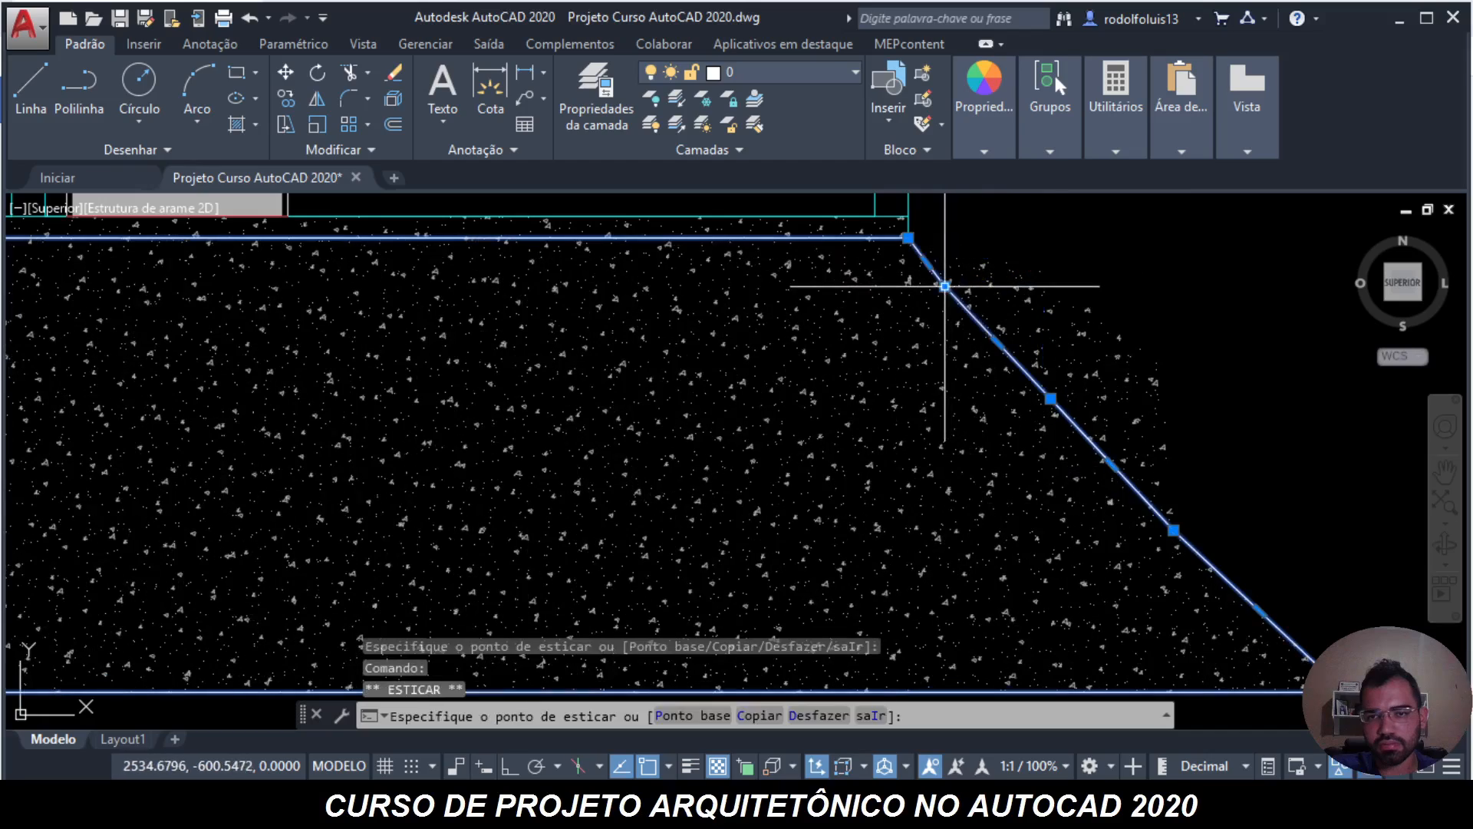
left_click(944, 287)
scroll(1137, 314, "down", 5)
scroll(1133, 313, "up", 5)
key("Escape")
key("Escape")
- Stretch the right-side boundary vertices of the ground hatch inward so they follow the sloped outline
left_click(1126, 361)
left_click(1062, 320)
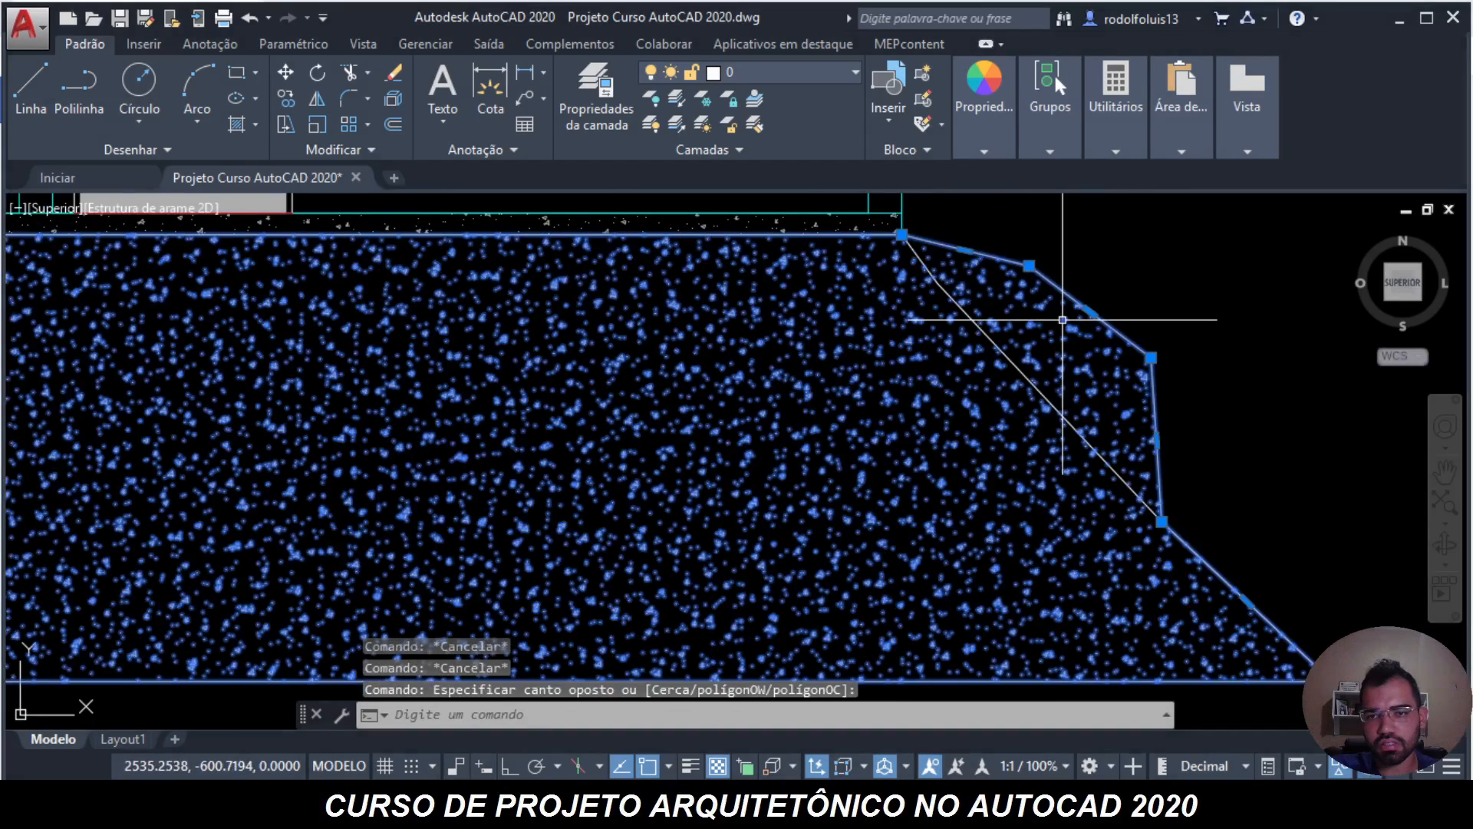
left_click(1152, 357)
left_click(1071, 421)
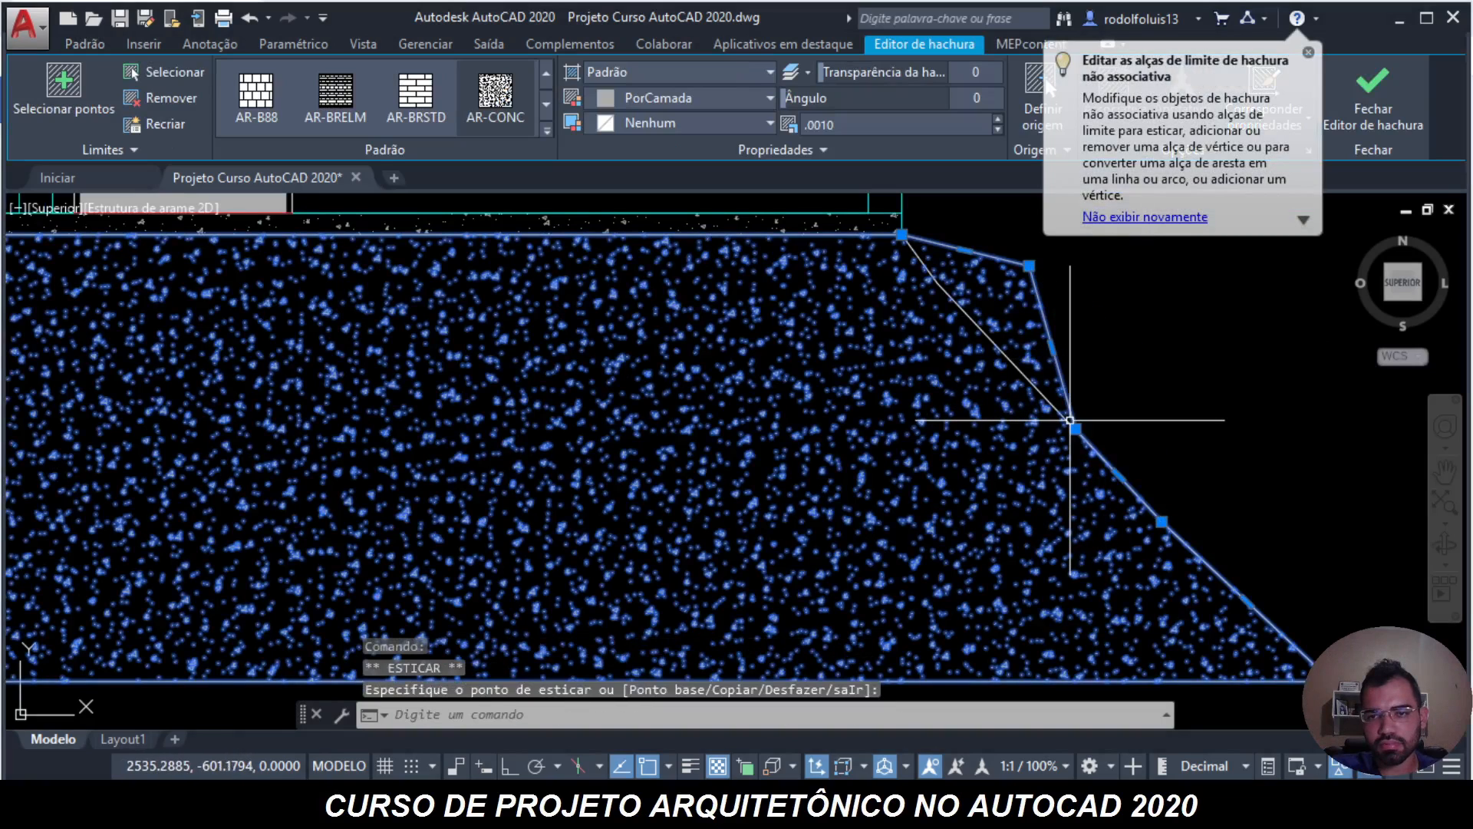
left_click(1030, 267)
left_click(972, 318)
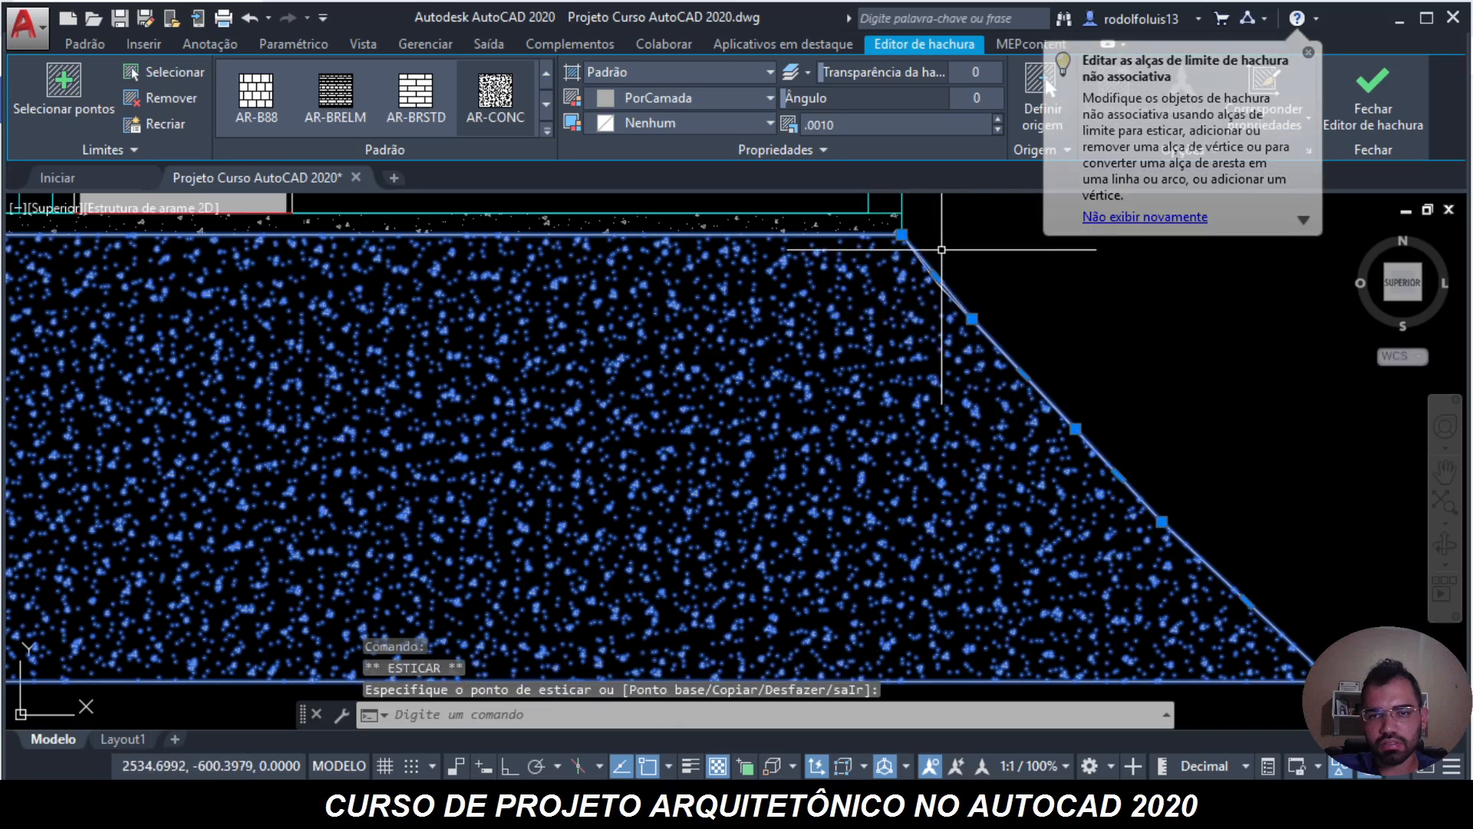
left_click(936, 276)
left_click(935, 279)
key("Escape")
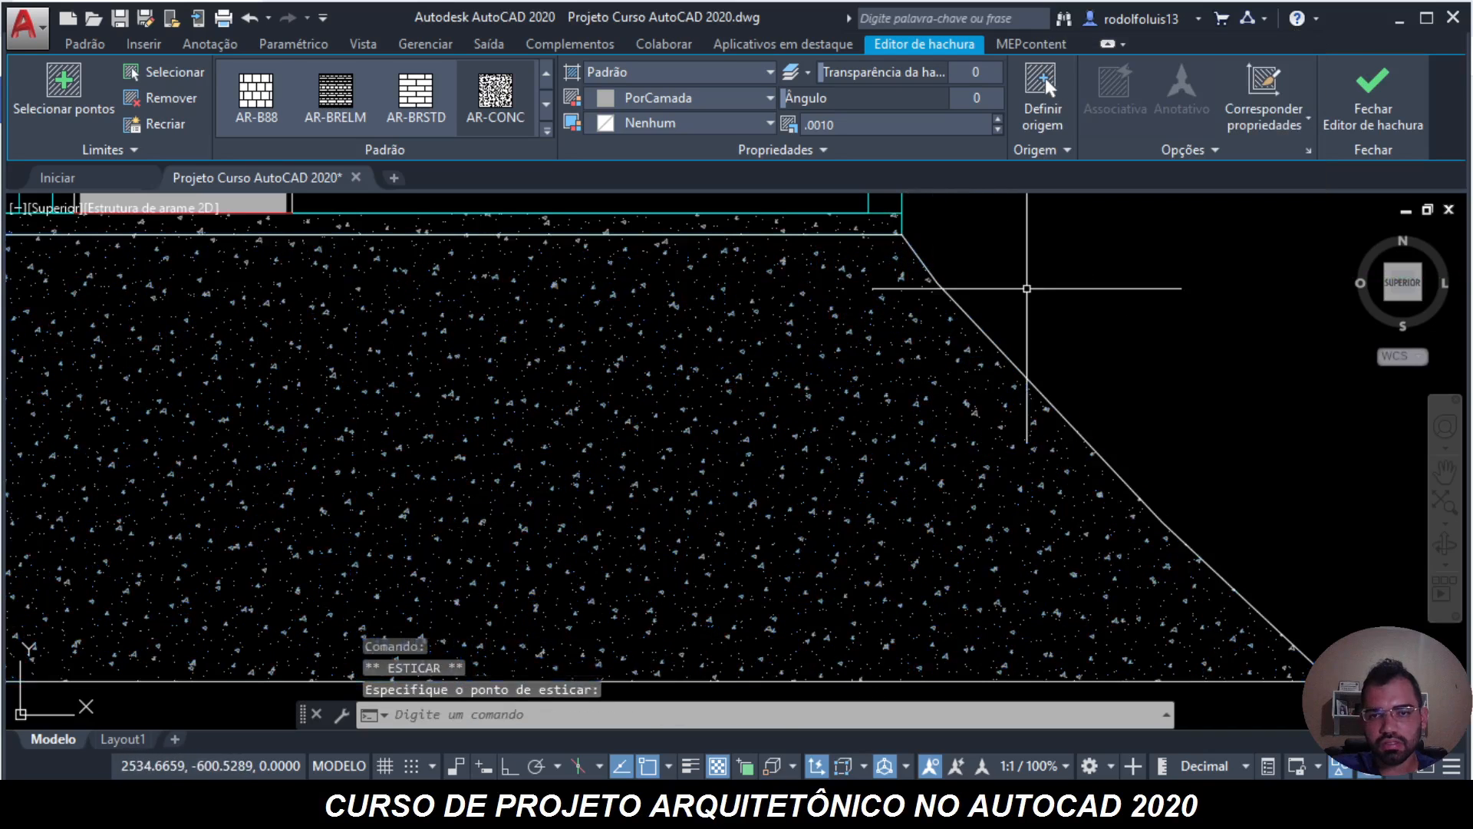
key("Escape")
key("Escape")
- Stretch the three left-side boundary points of the ground hatch inward to form a slope down from the slab corner
scroll(1184, 361, "down", 5)
scroll(658, 394, "up", 3)
scroll(554, 408, "down", 3)
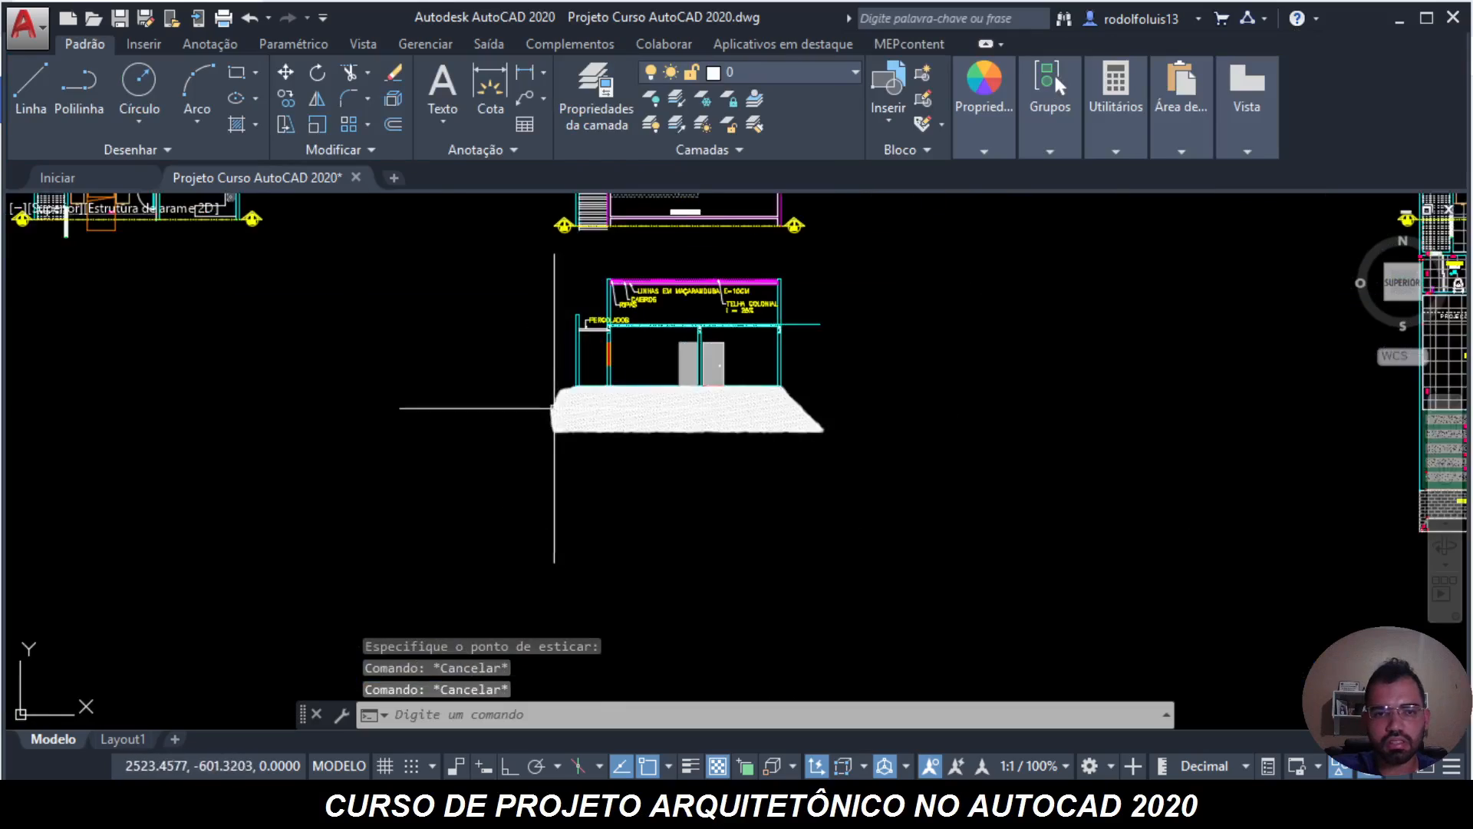
scroll(554, 408, "up", 5)
left_click(558, 326)
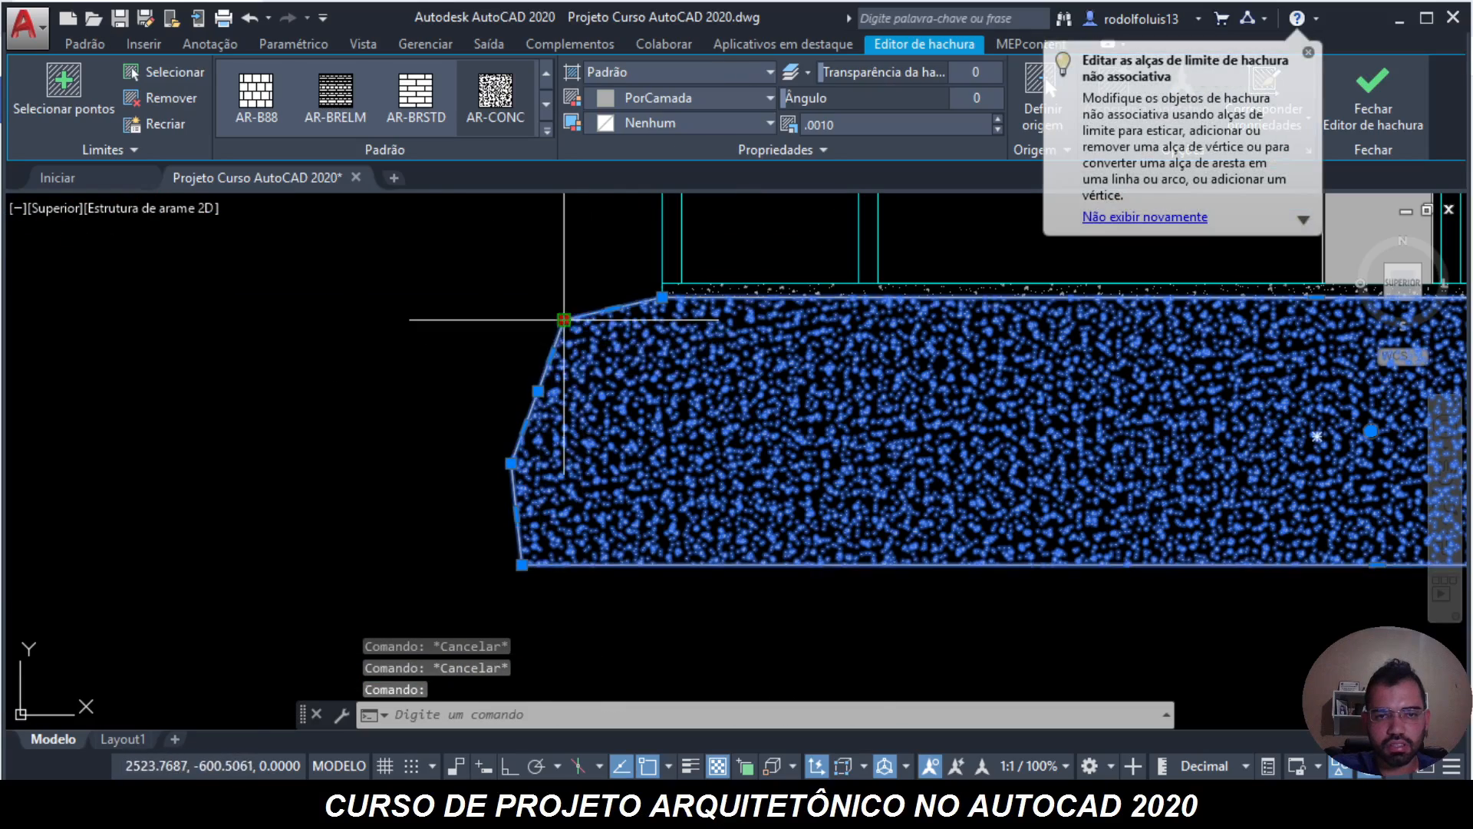
left_click(565, 319)
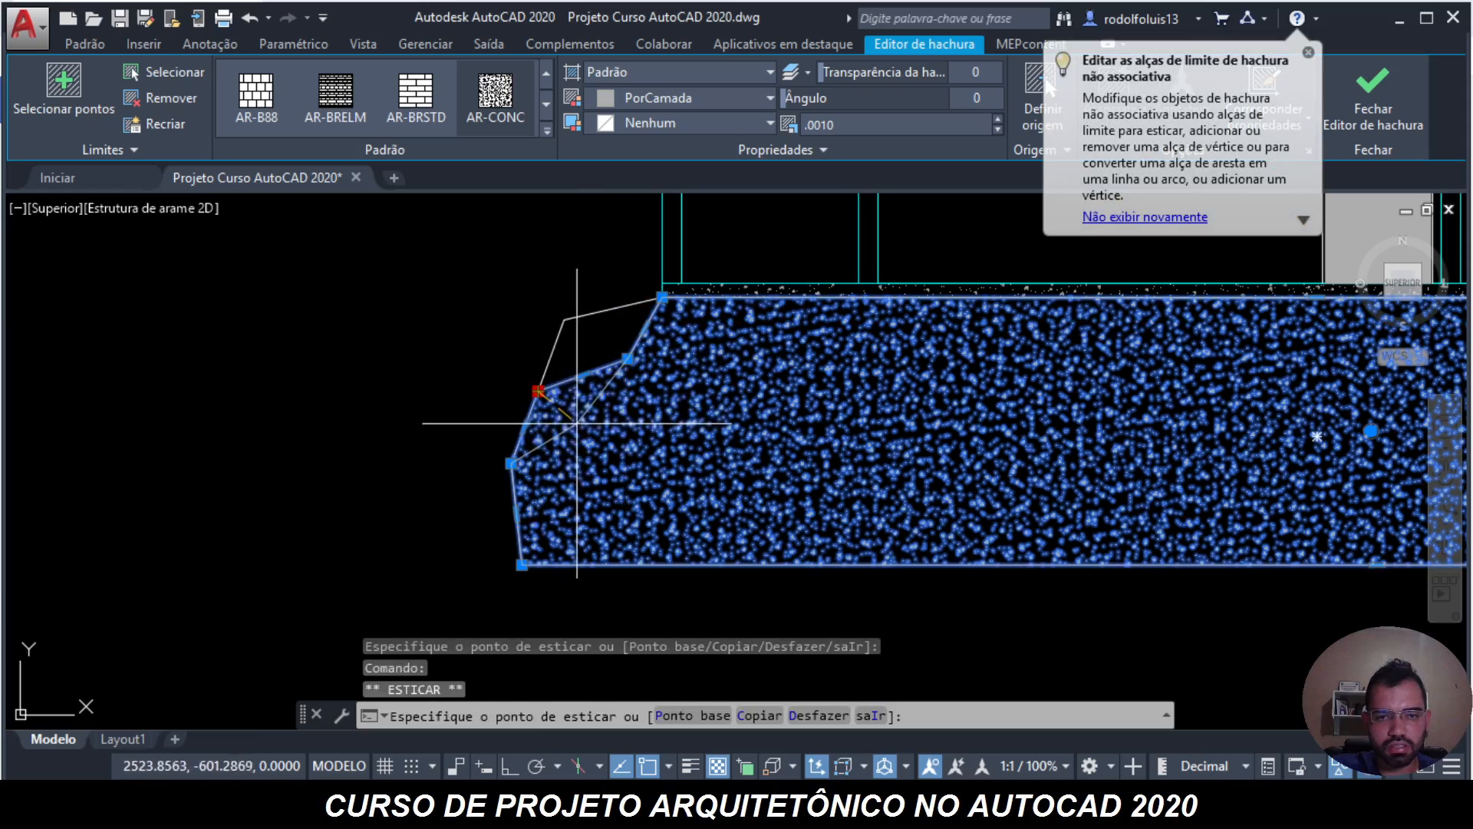
left_click(513, 463)
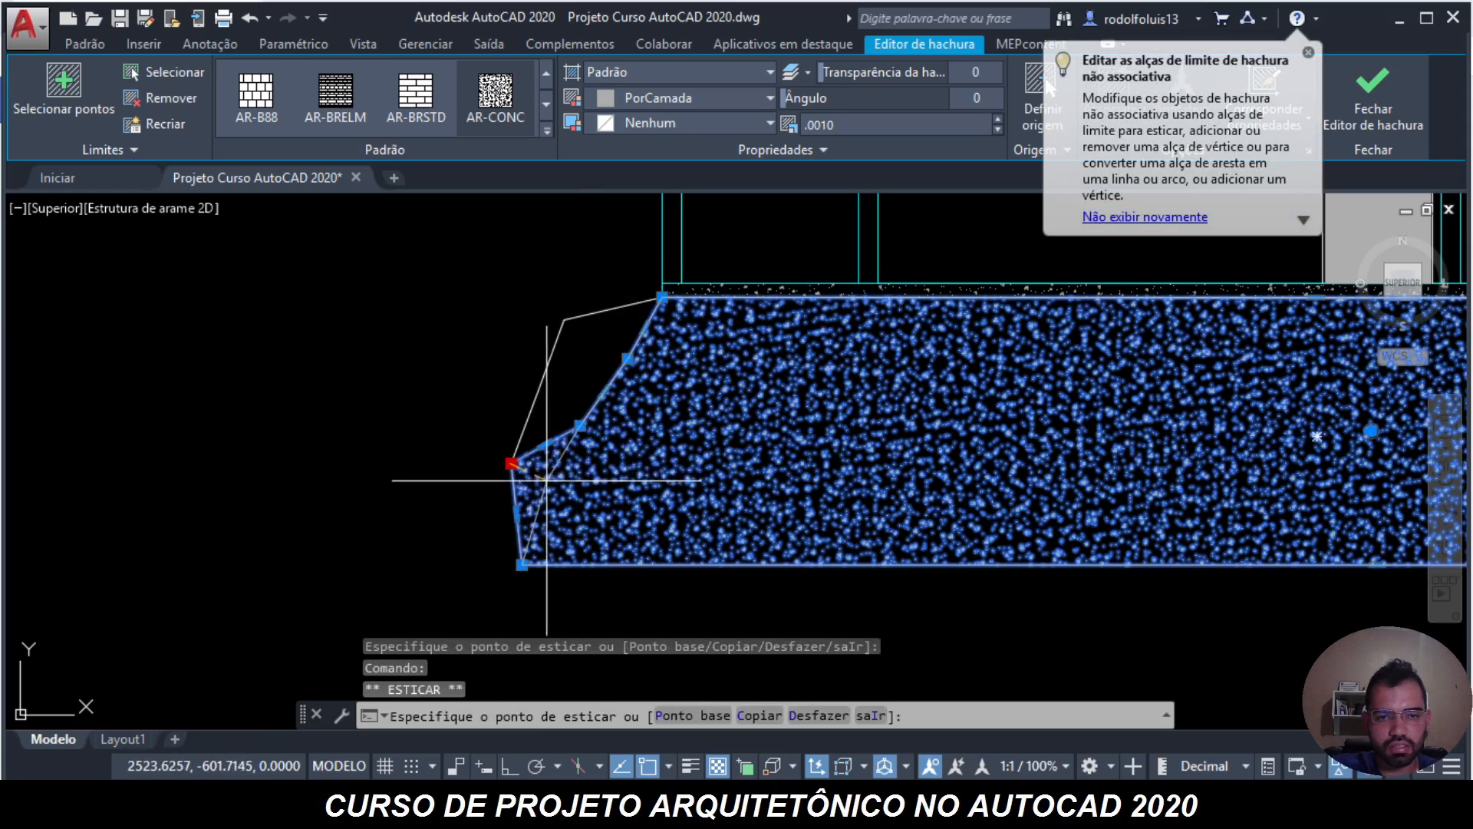
left_click(546, 481)
key("Escape")
key("Escape")
- Stretch the ground outline's left-side vertices inward so the outline follows the sloped edge of the hatch
left_click(579, 381)
left_click(537, 317)
left_click(564, 319)
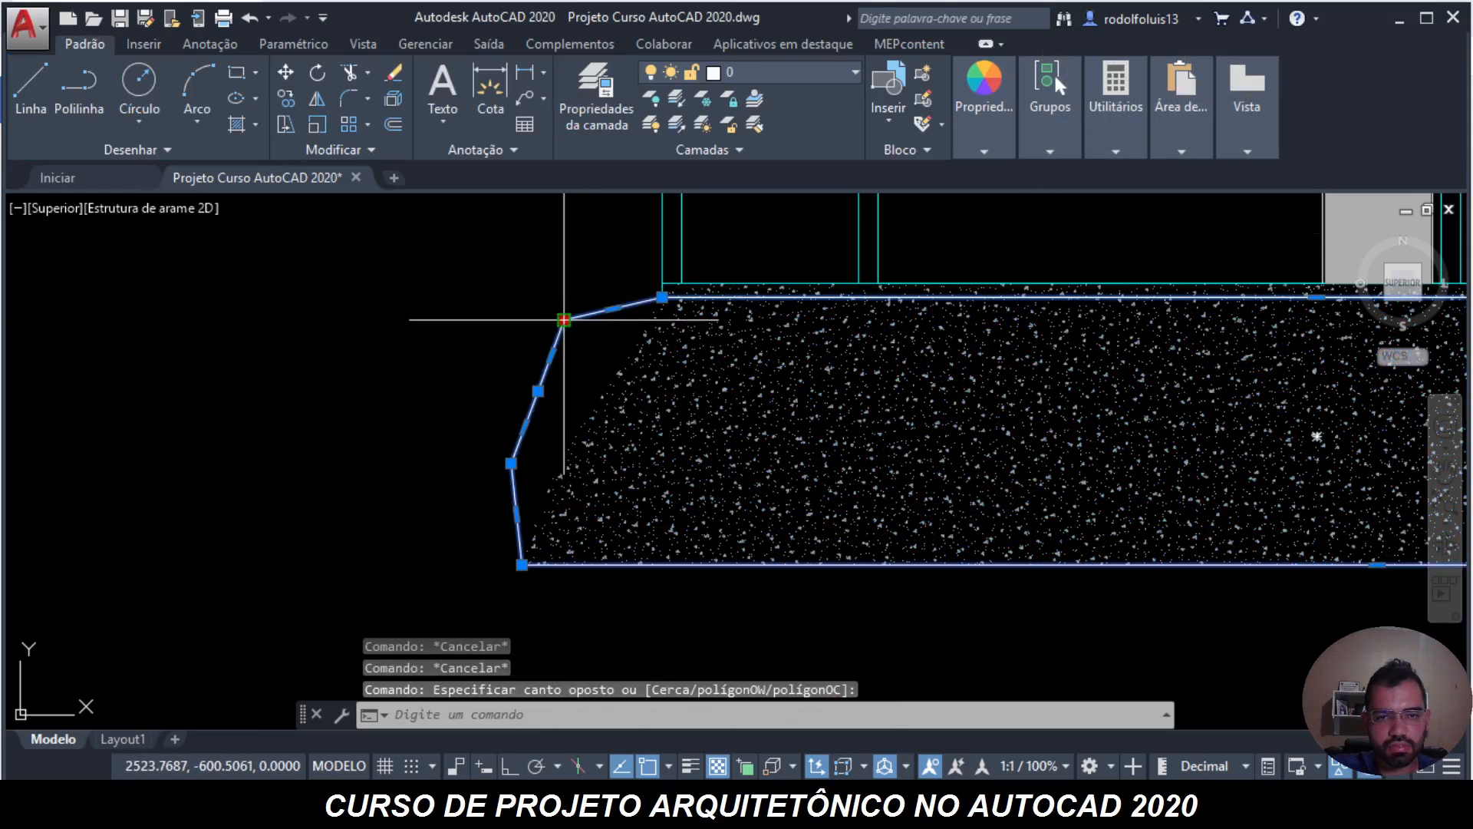
left_click(564, 319)
left_click(627, 364)
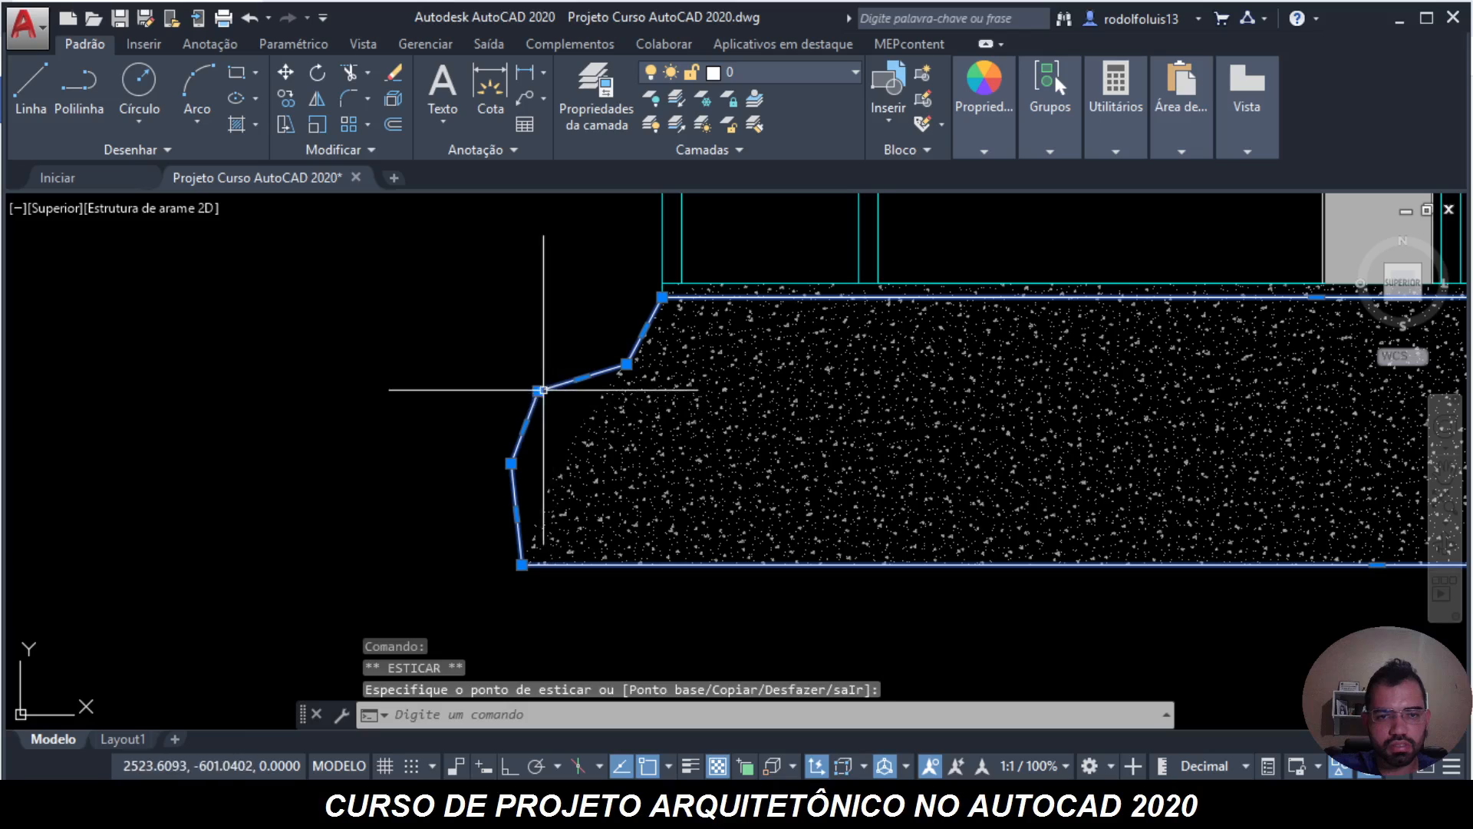
left_click(541, 391)
left_click(586, 421)
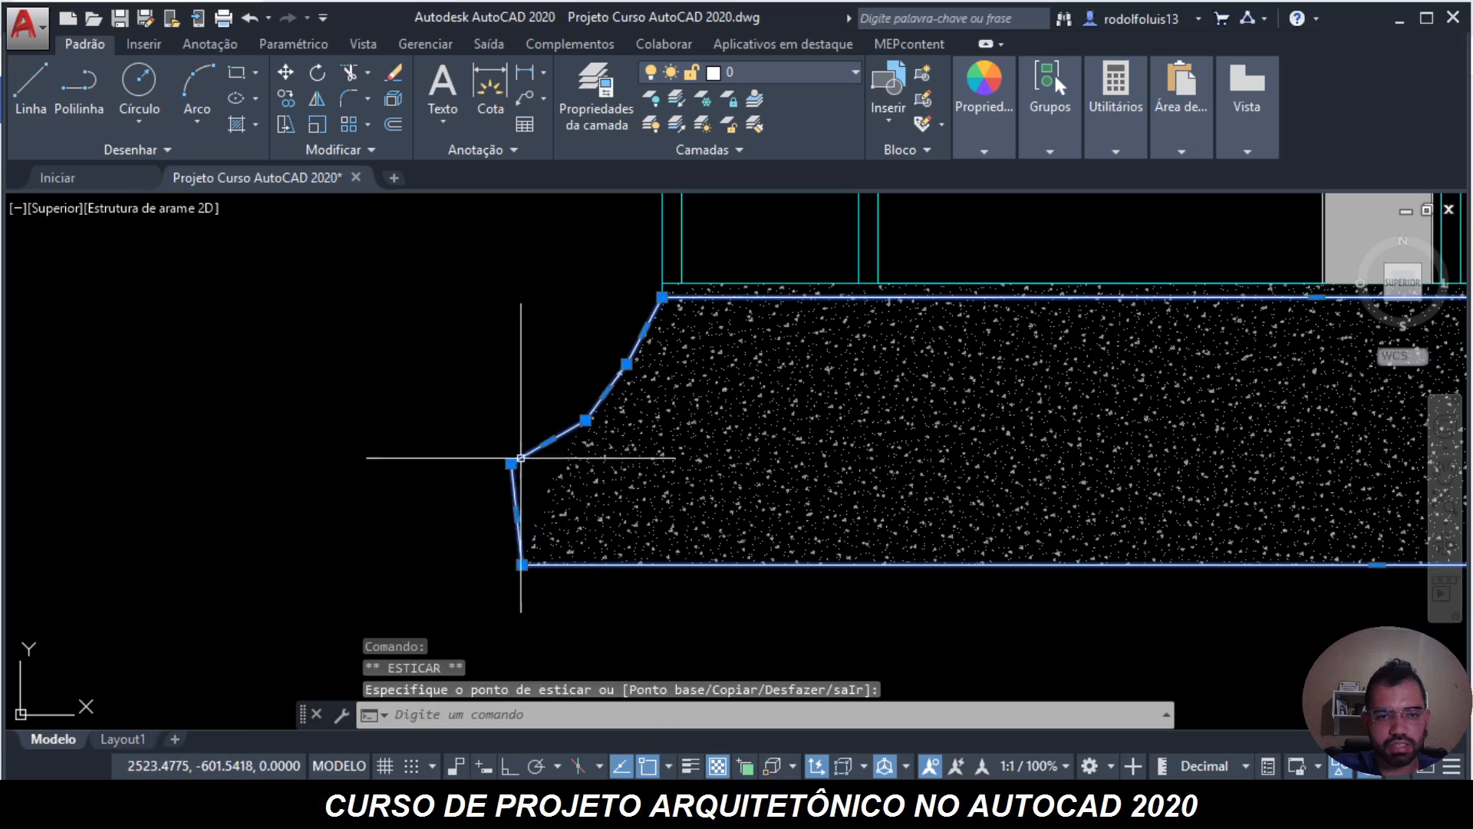
left_click(511, 464)
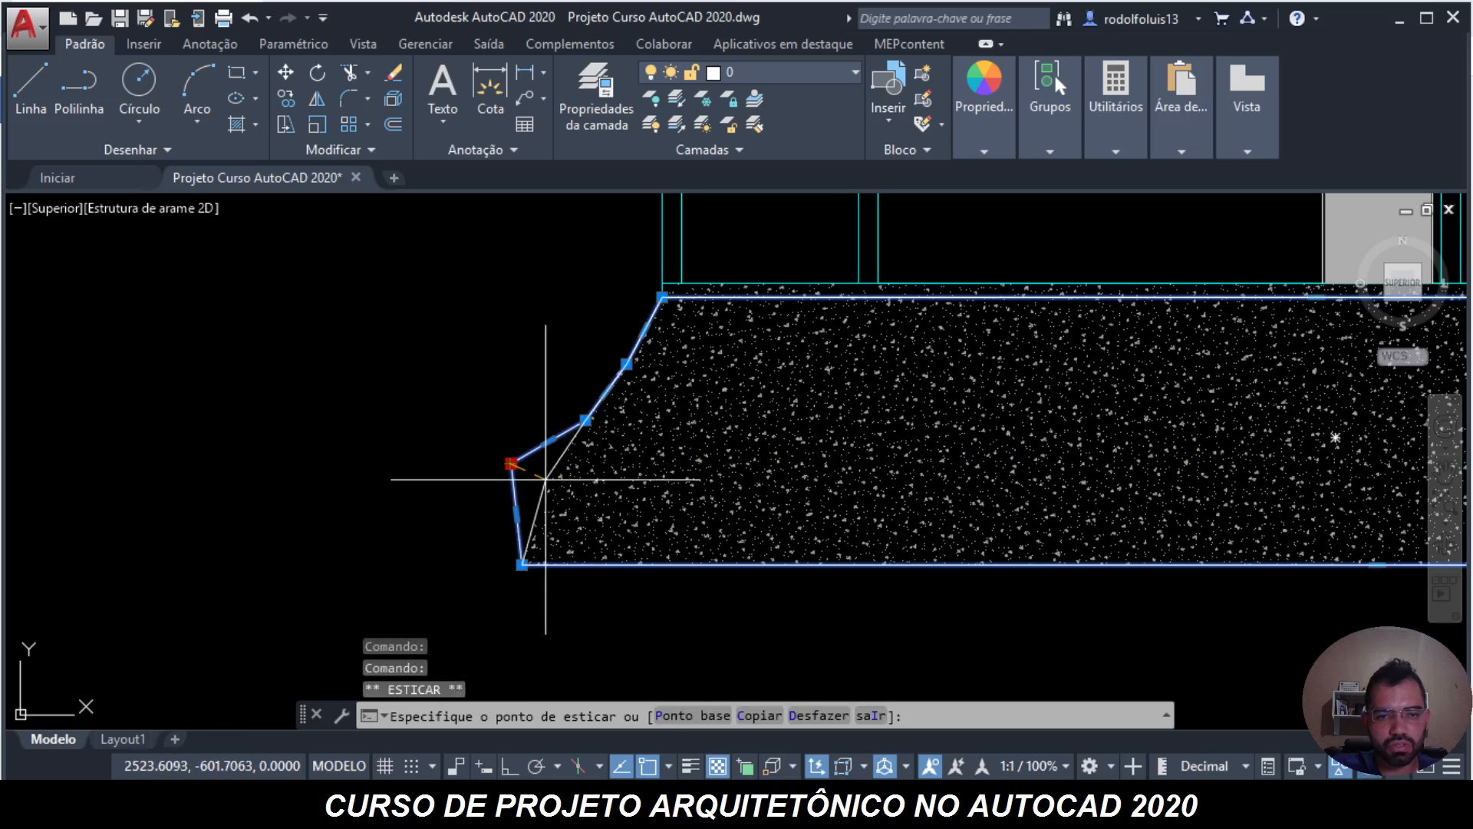
key("Escape")
key("Escape")
- Add a vertical linear dimension for the floor slab's thickness inside the room on the left
scroll(415, 514, "down", 5)
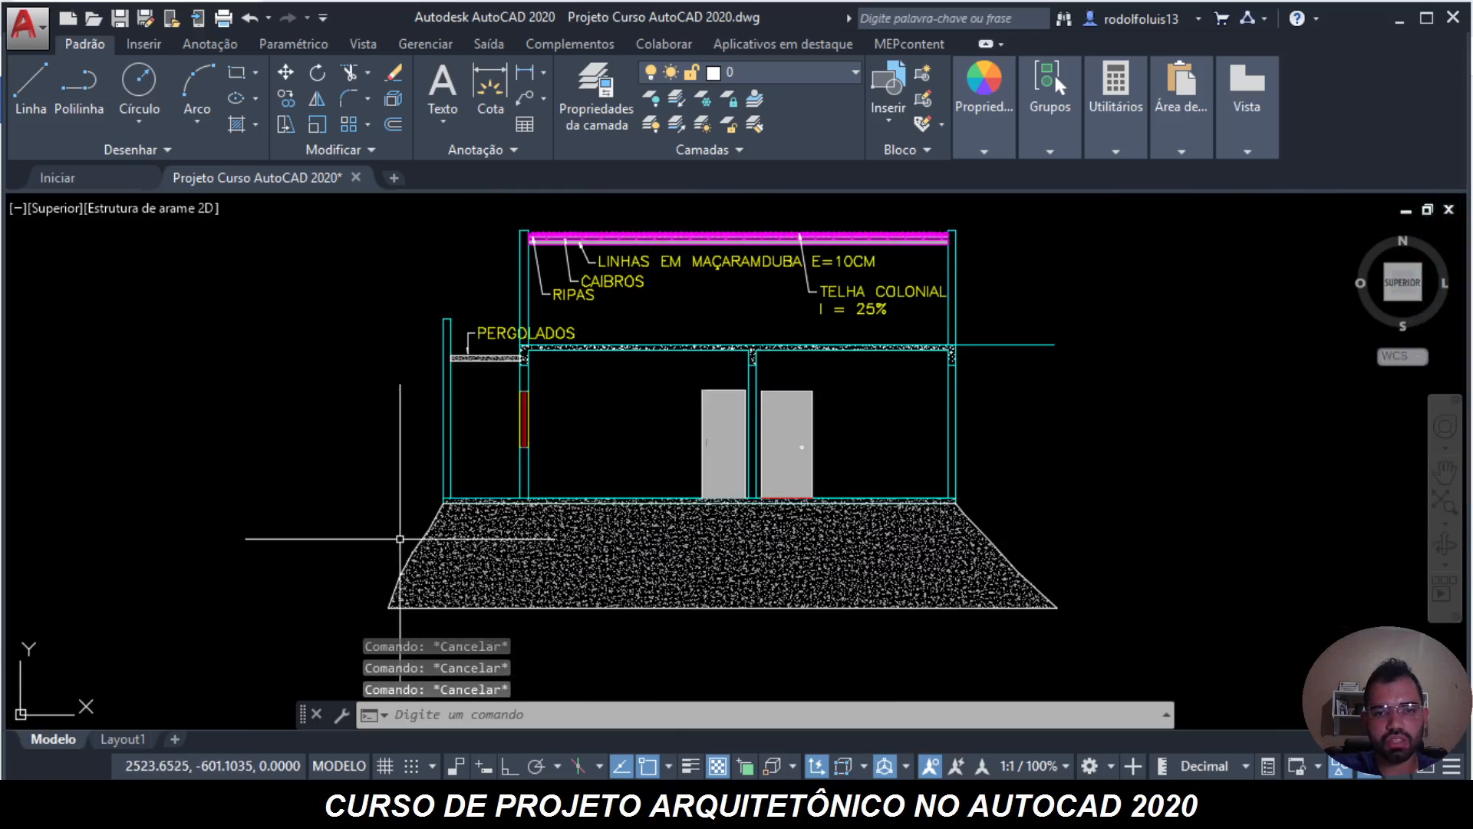
left_click(540, 77)
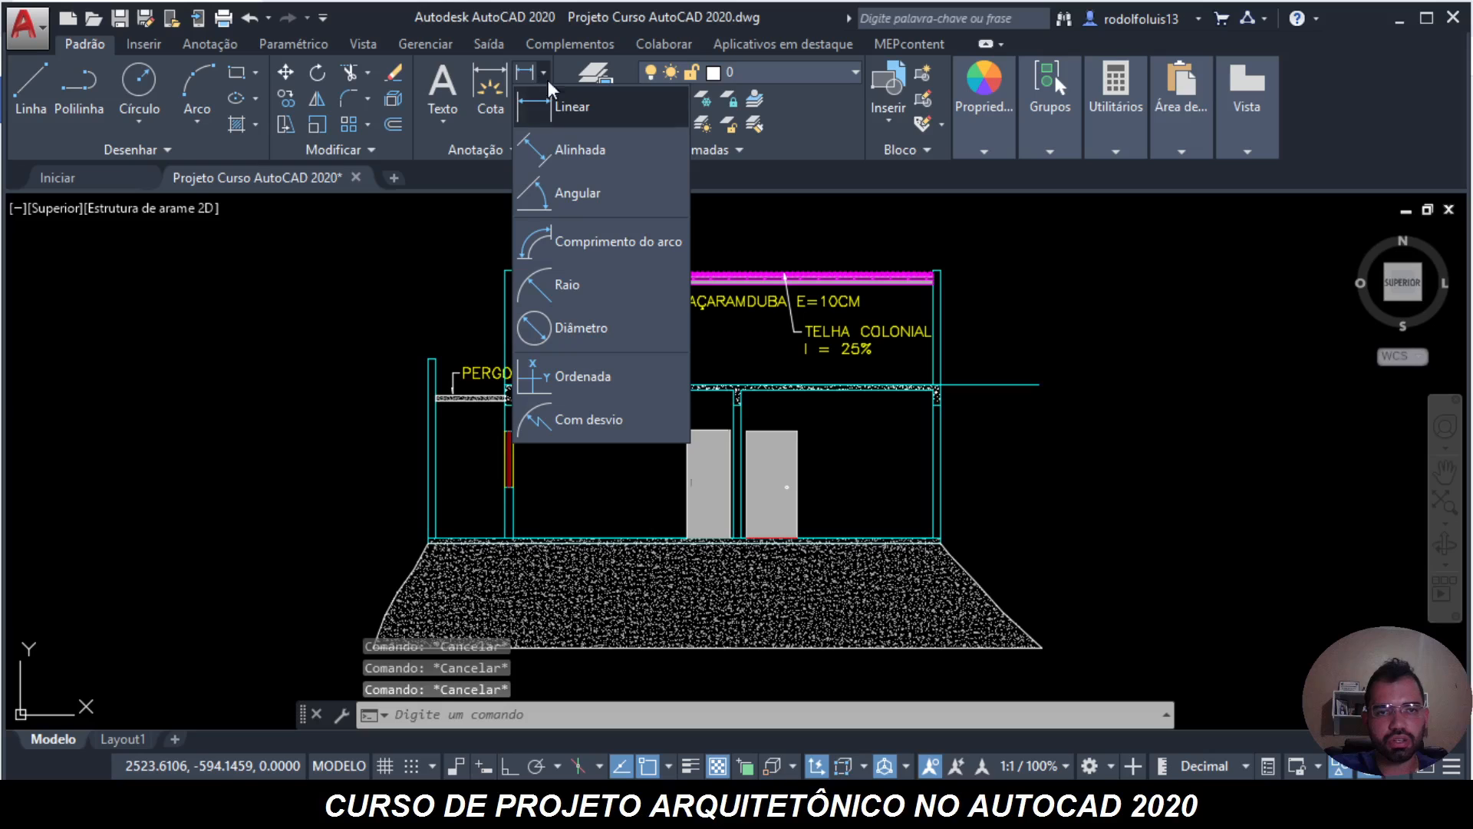
left_click(583, 106)
scroll(598, 555, "up", 6)
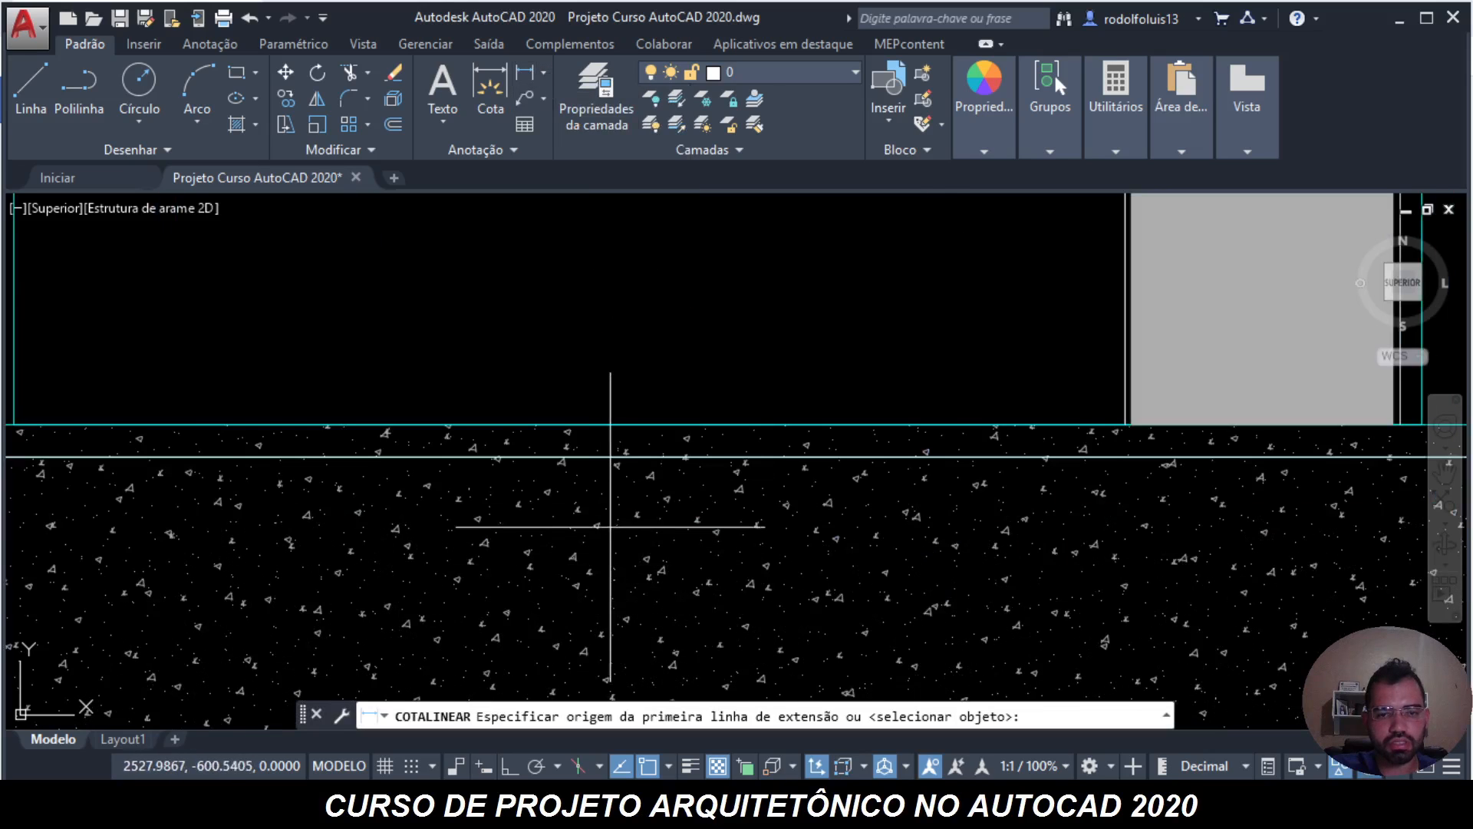
left_click(605, 458)
left_click(604, 425)
left_click(700, 399)
middle_click_drag(703, 399, 644, 482)
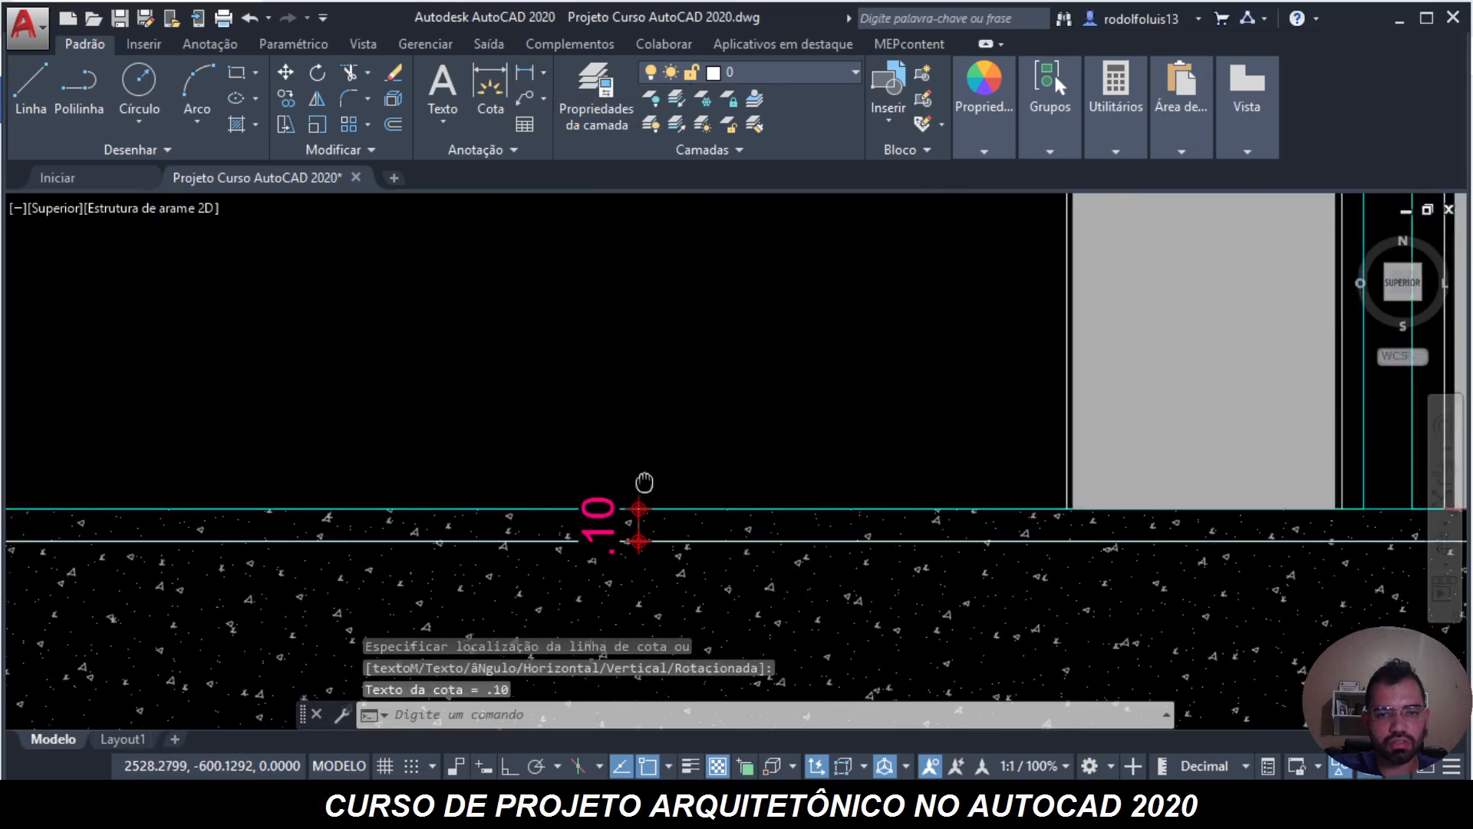
scroll(644, 482, "down", 6)
key("Escape")
key("Escape")
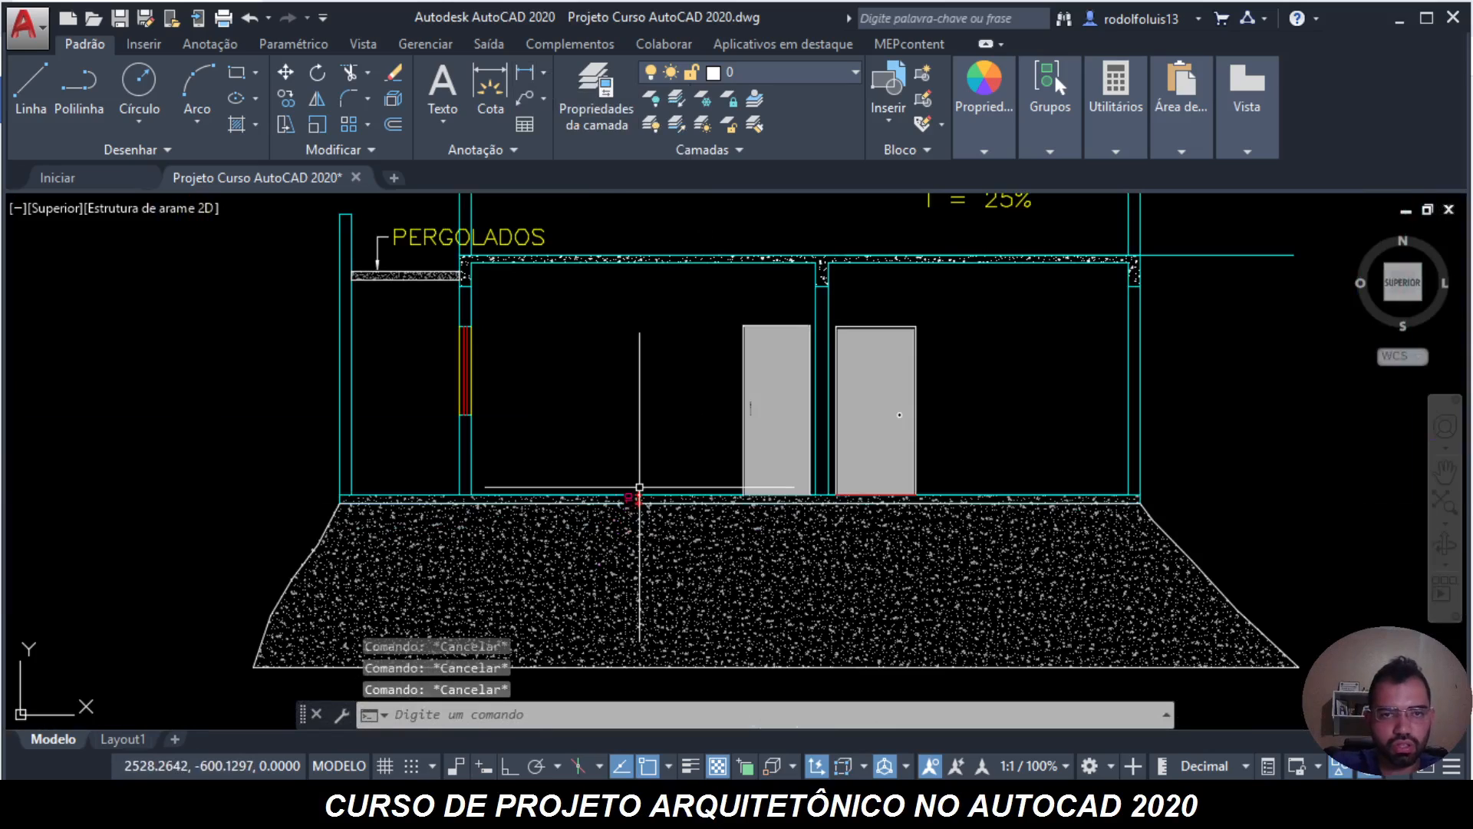
- Continue the vertical dimension chain in the left room from the floor slab up to the ceiling slab's underside
left_click(550, 75)
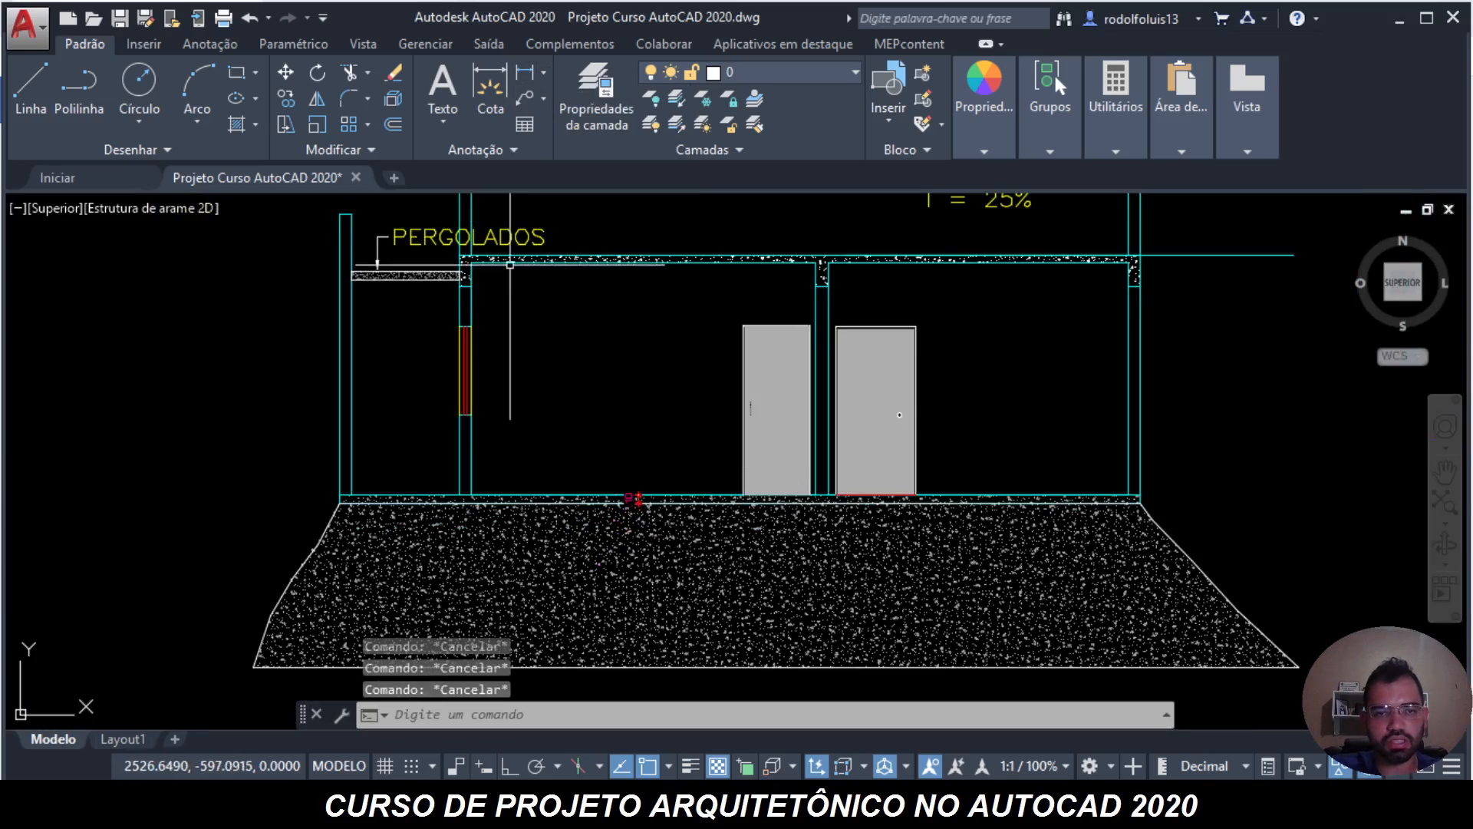
type("_dim")
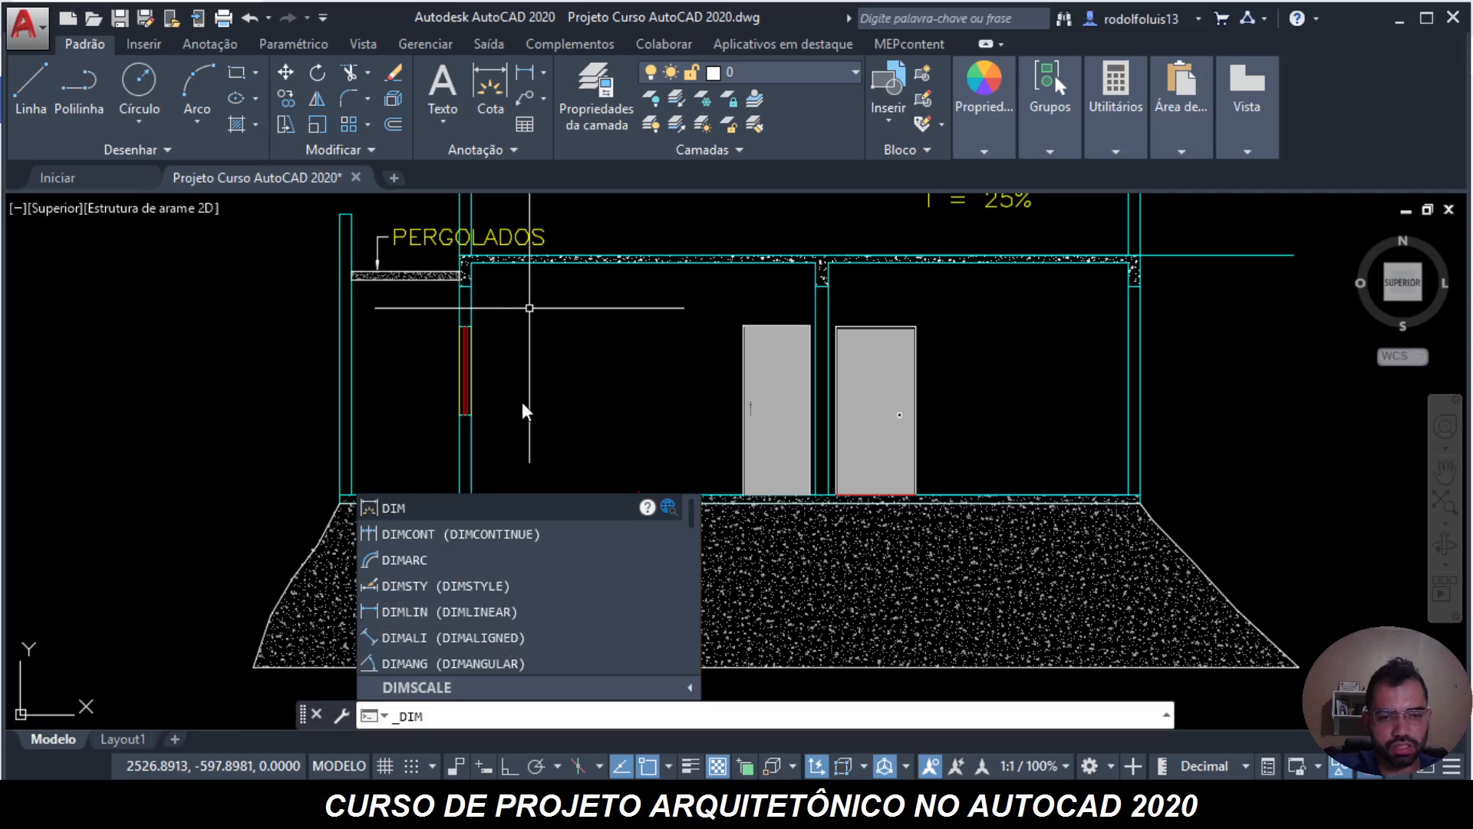
left_click(430, 536)
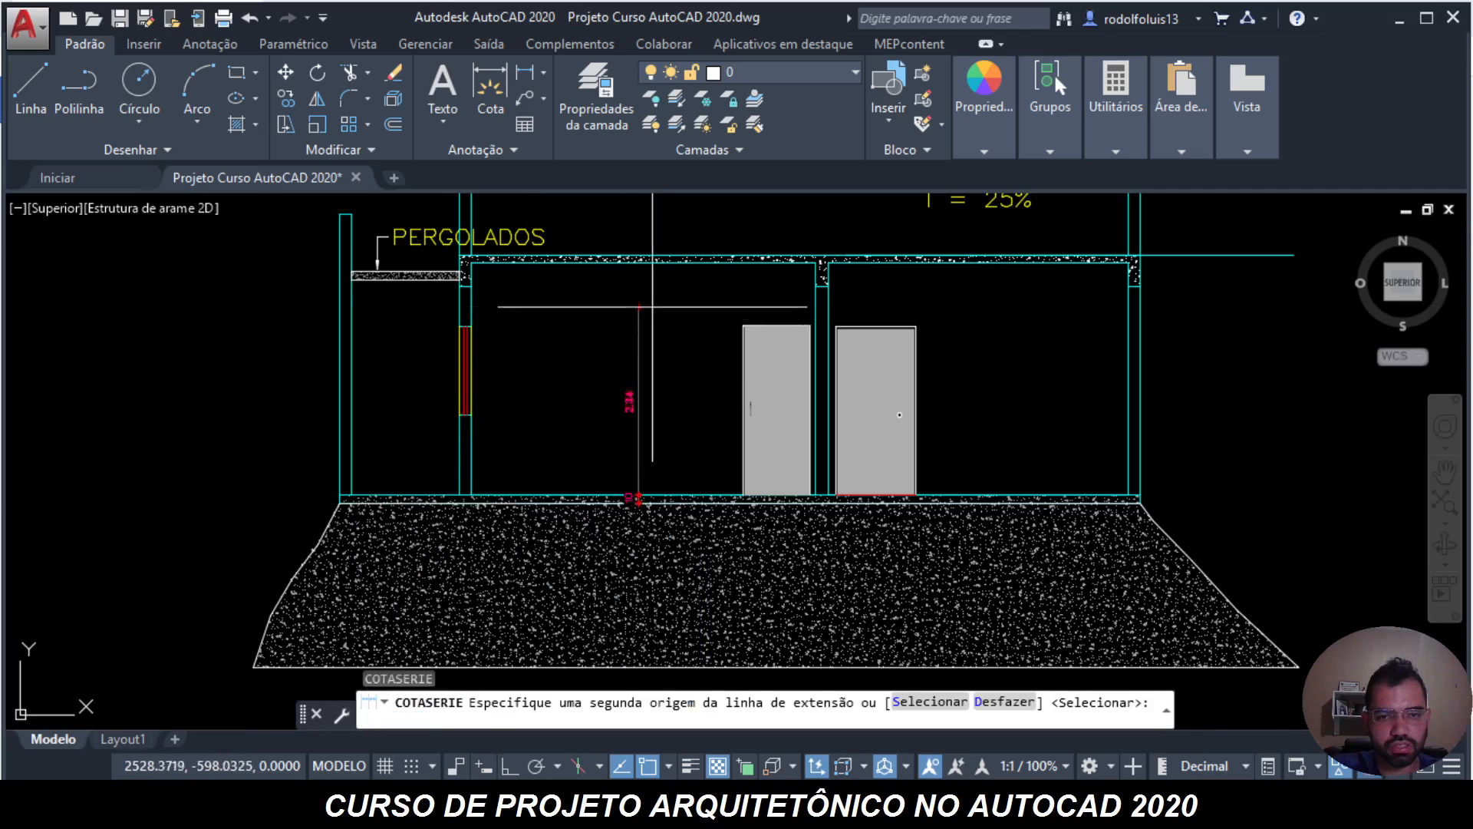
scroll(660, 230, "up", 3)
left_click(639, 265)
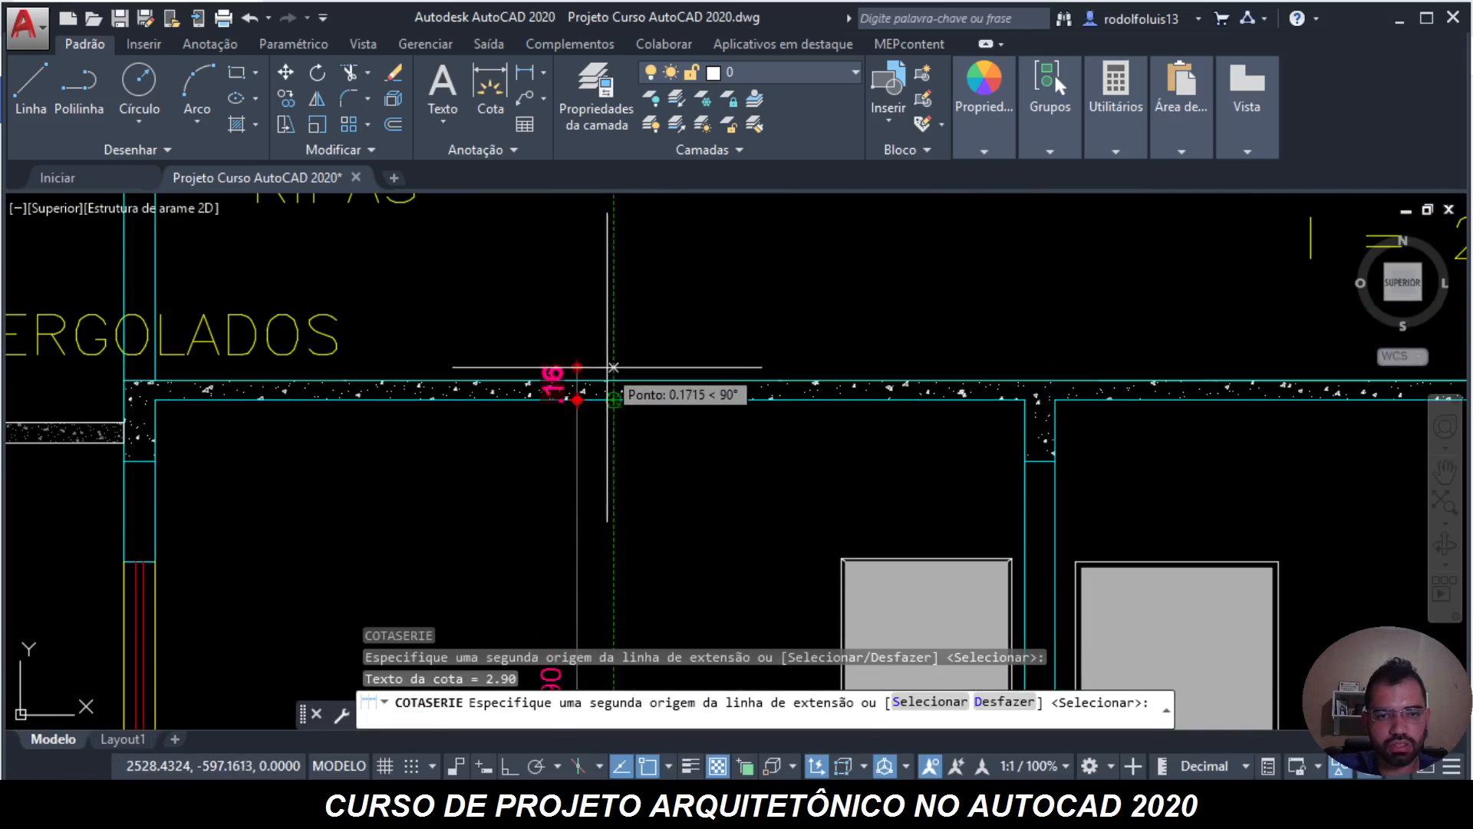
- Extend the left room's dimension chain from the ceiling slab to the top of the roof tiles and end the chain
scroll(614, 380, "down", 6)
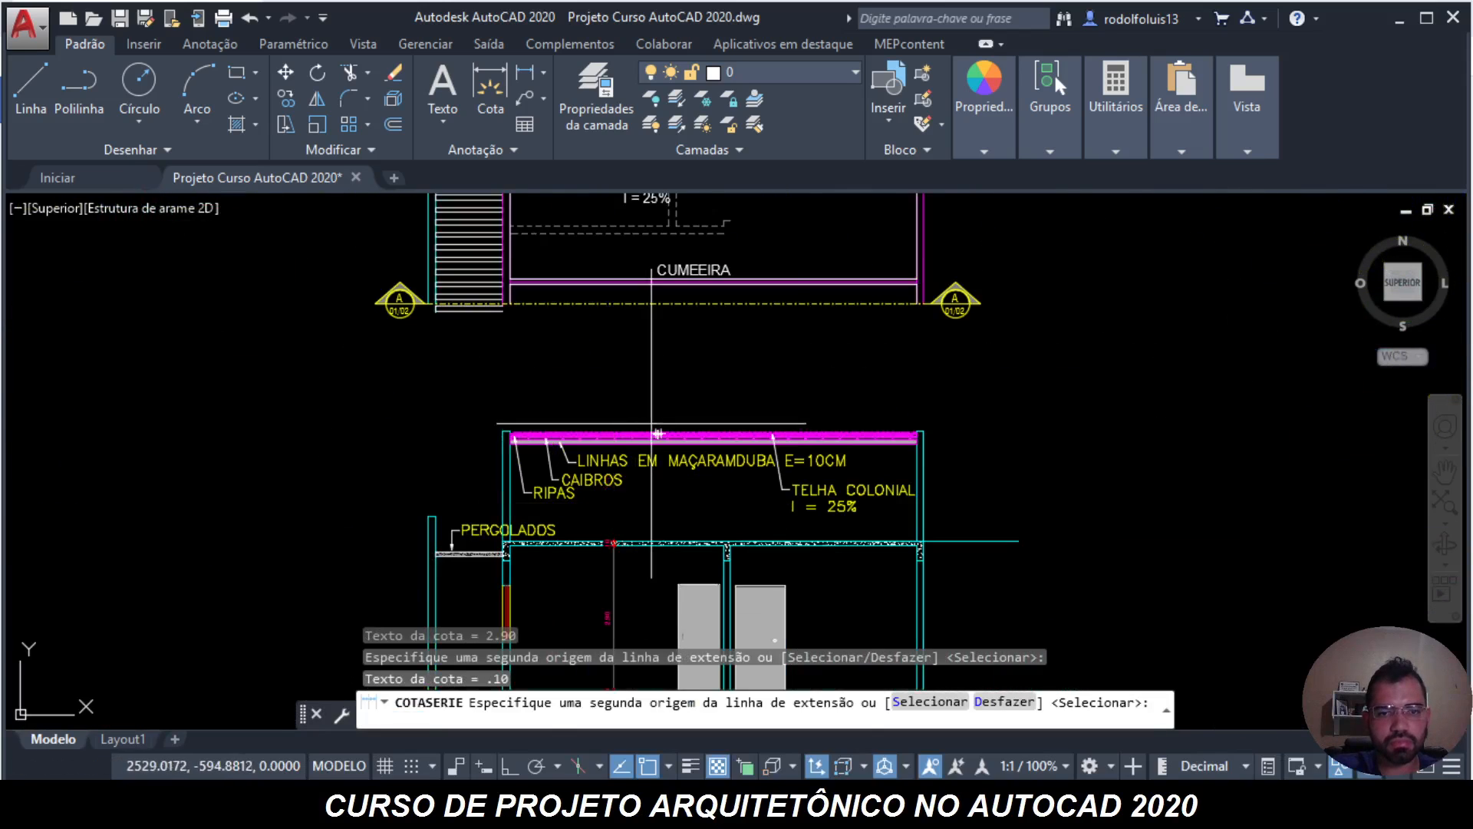
scroll(614, 445, "up", 6)
left_click(607, 514)
scroll(607, 513, "down", 7)
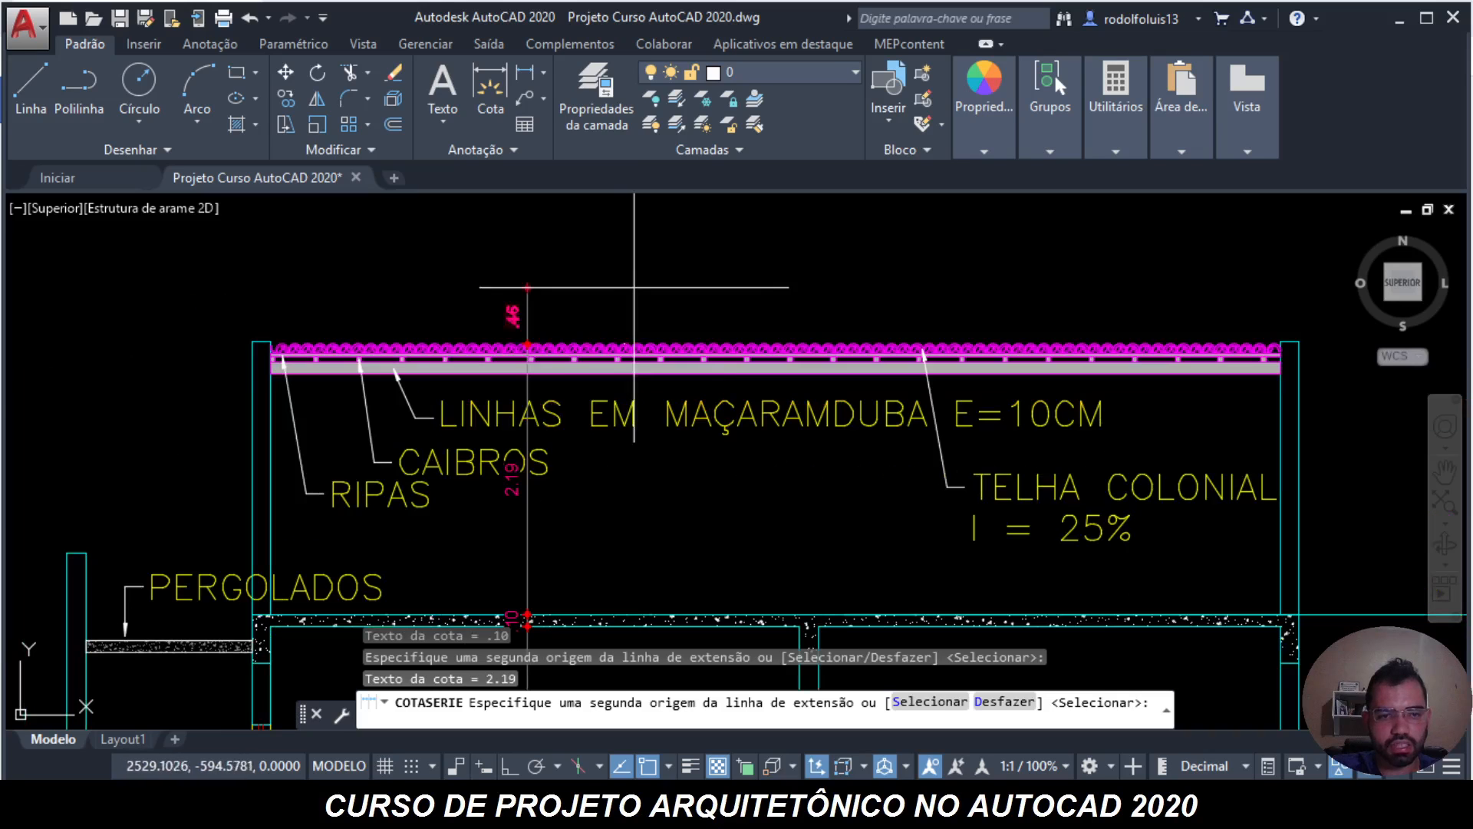
scroll(467, 533, "up", 5)
scroll(771, 372, "down", 9)
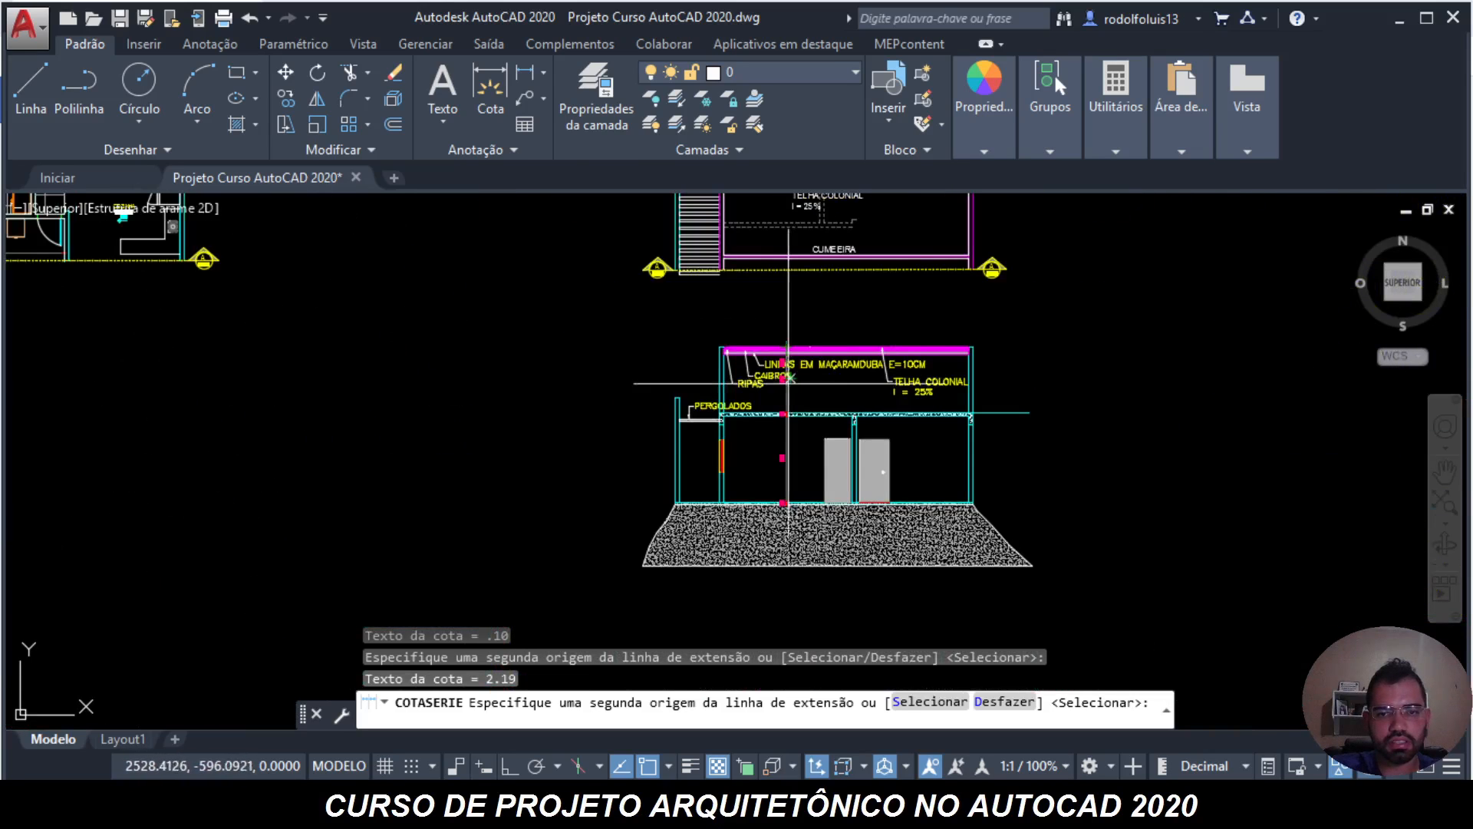
scroll(764, 396, "up", 5)
scroll(705, 359, "down", 2)
key("Escape")
key("Escape")
middle_click_drag(618, 553, 721, 441)
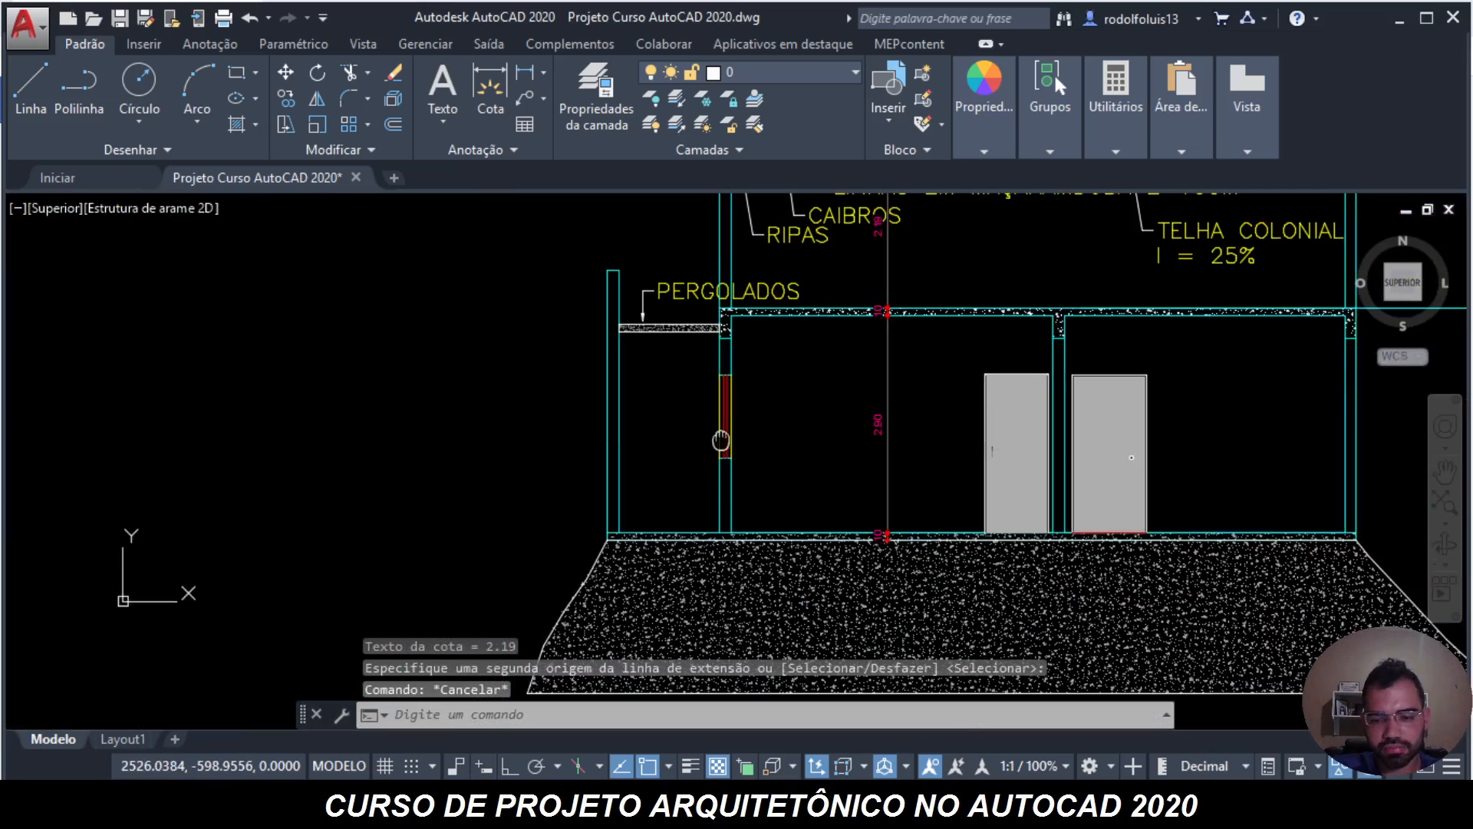
- Add a vertical linear dimension for the floor slab's thickness in the area beneath the pergola
left_click(543, 72)
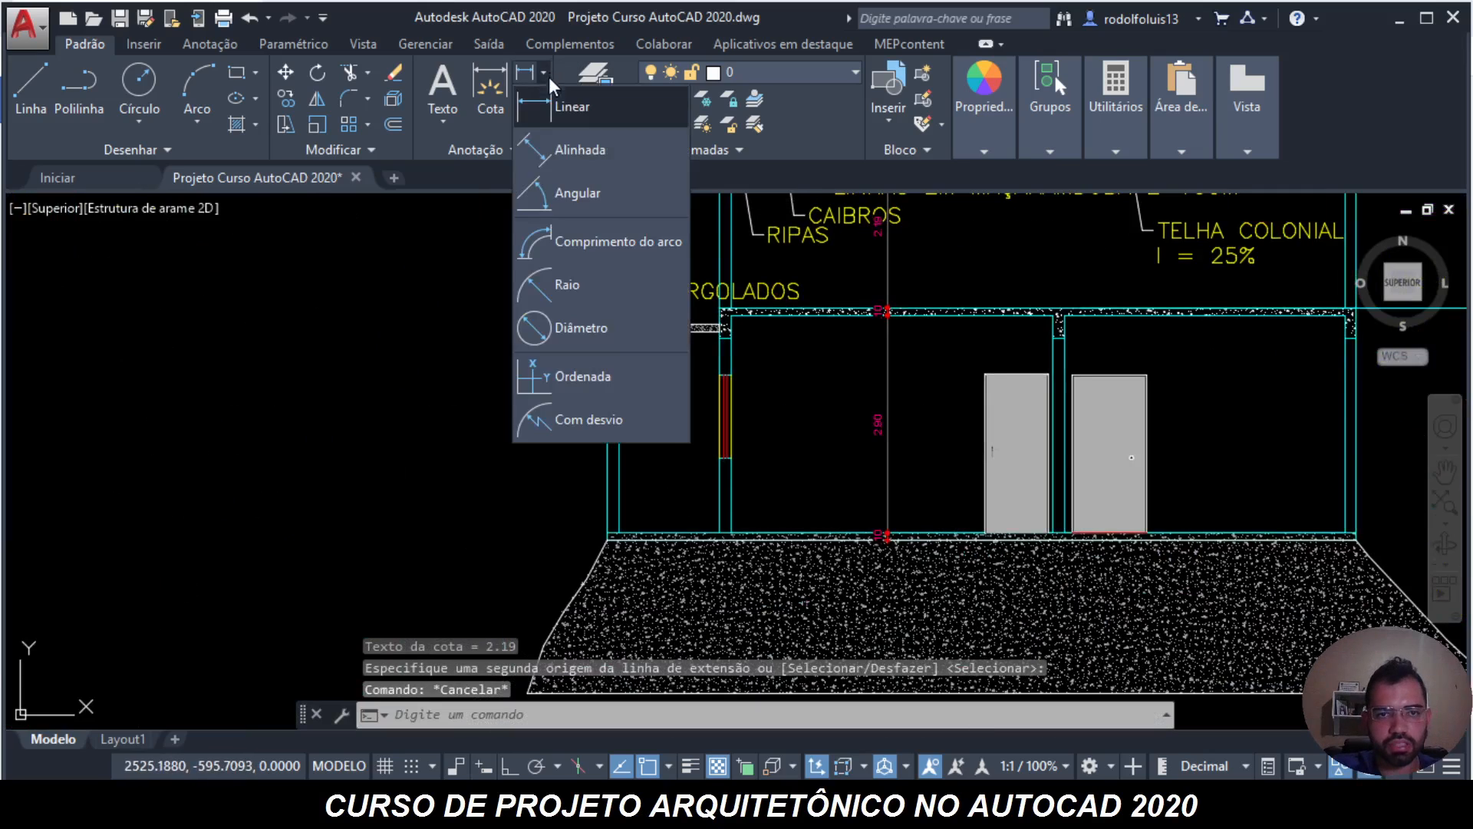
left_click(551, 106)
scroll(708, 557, "up", 5)
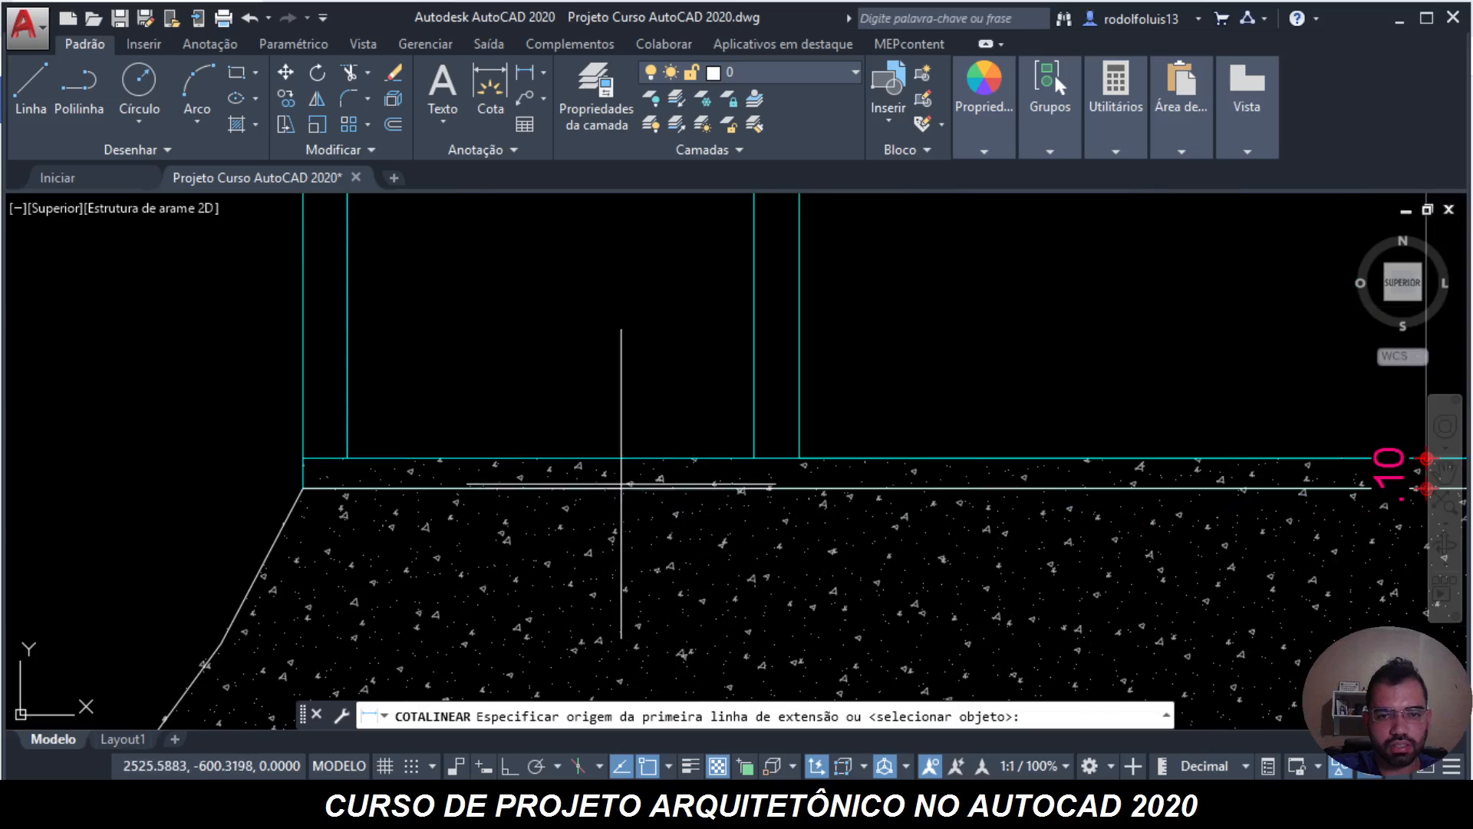
left_click(574, 488)
left_click(574, 458)
left_click(535, 468)
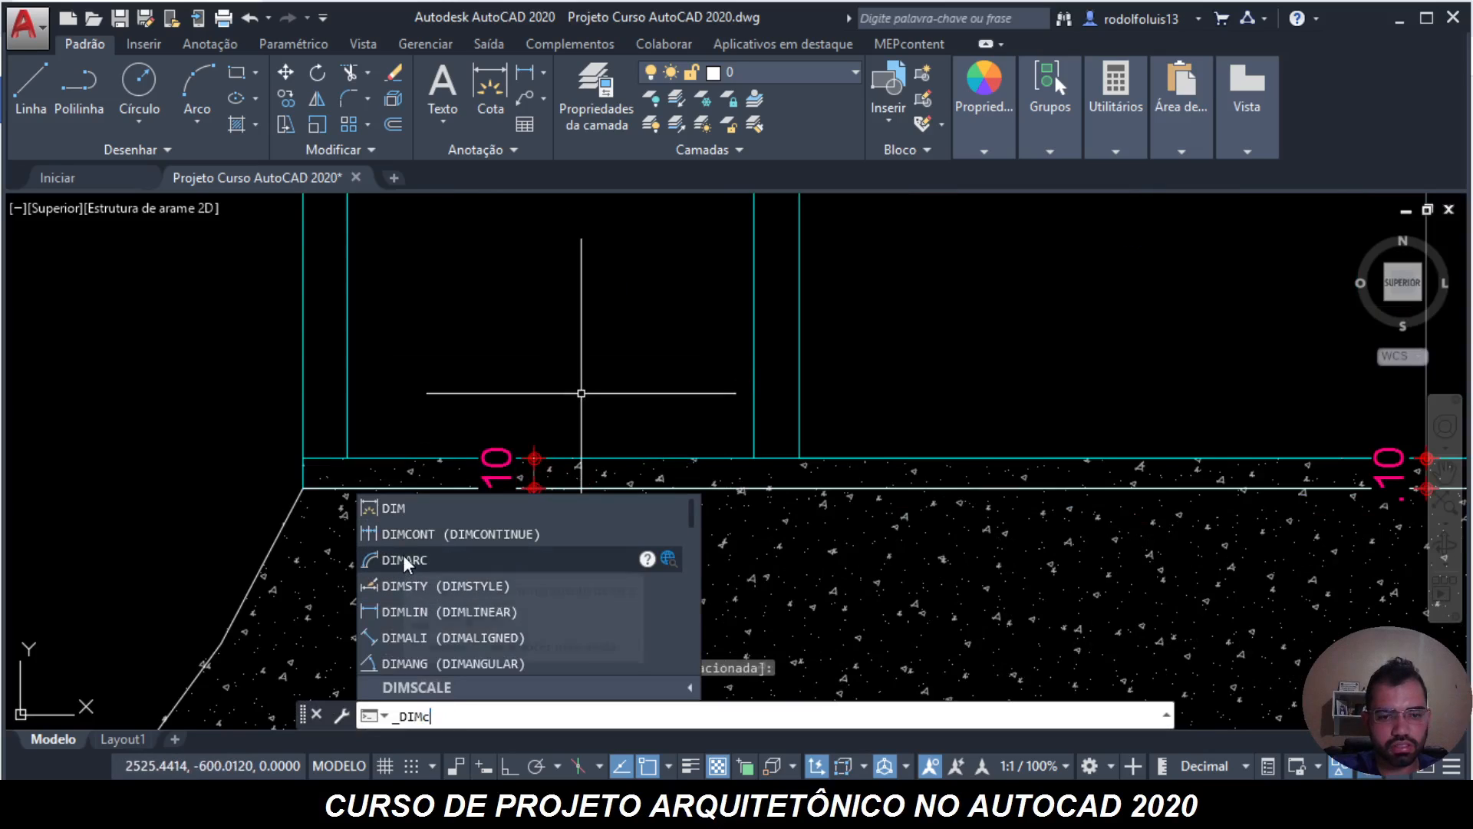
- Continue the pergola area's dimension chain through the pergola's underside and top to the top of the outer wall
type("c")
left_click(421, 609)
scroll(513, 338, "down", 3)
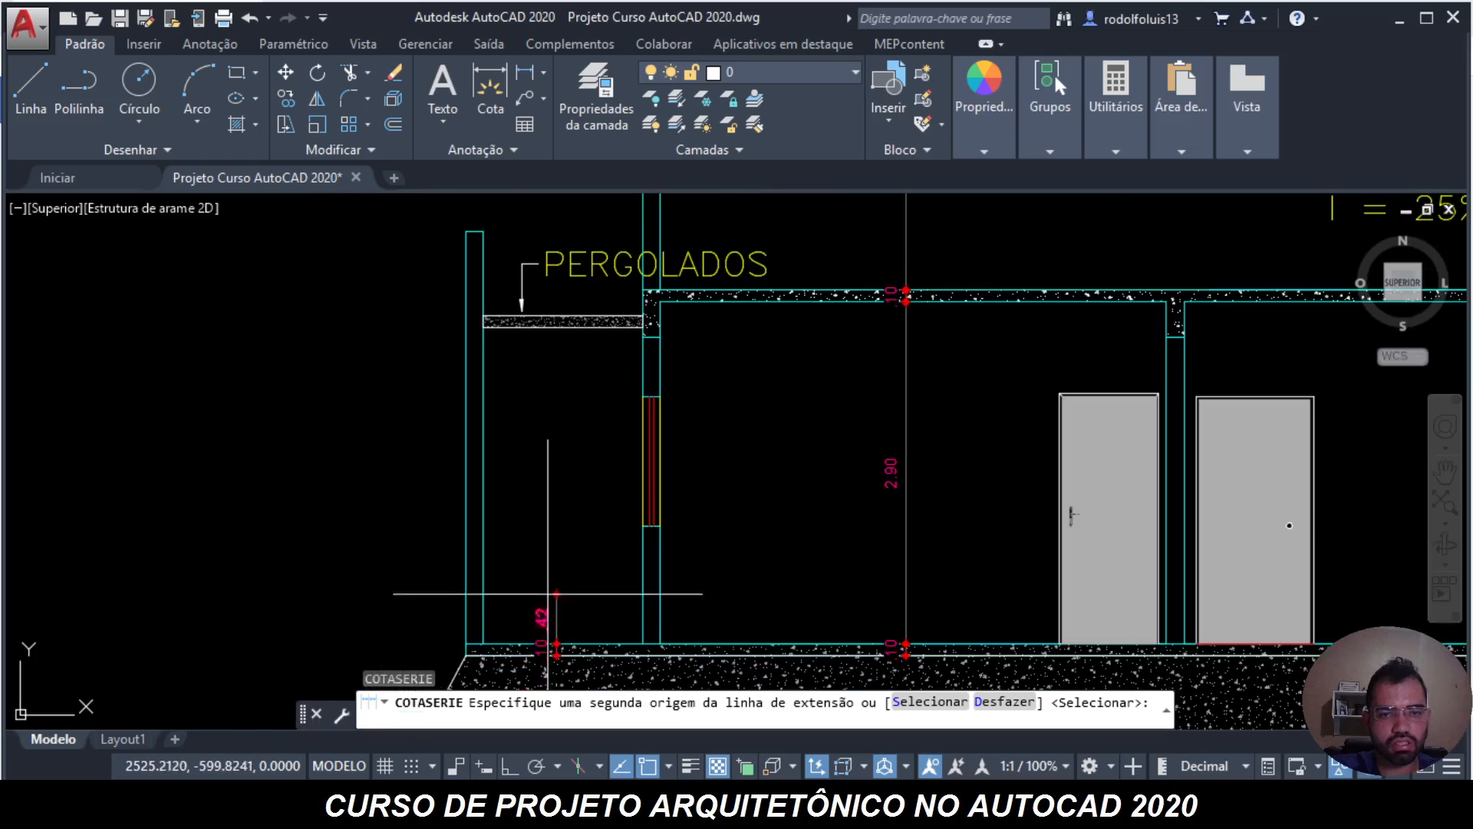
scroll(553, 284, "up", 4)
left_click(551, 273)
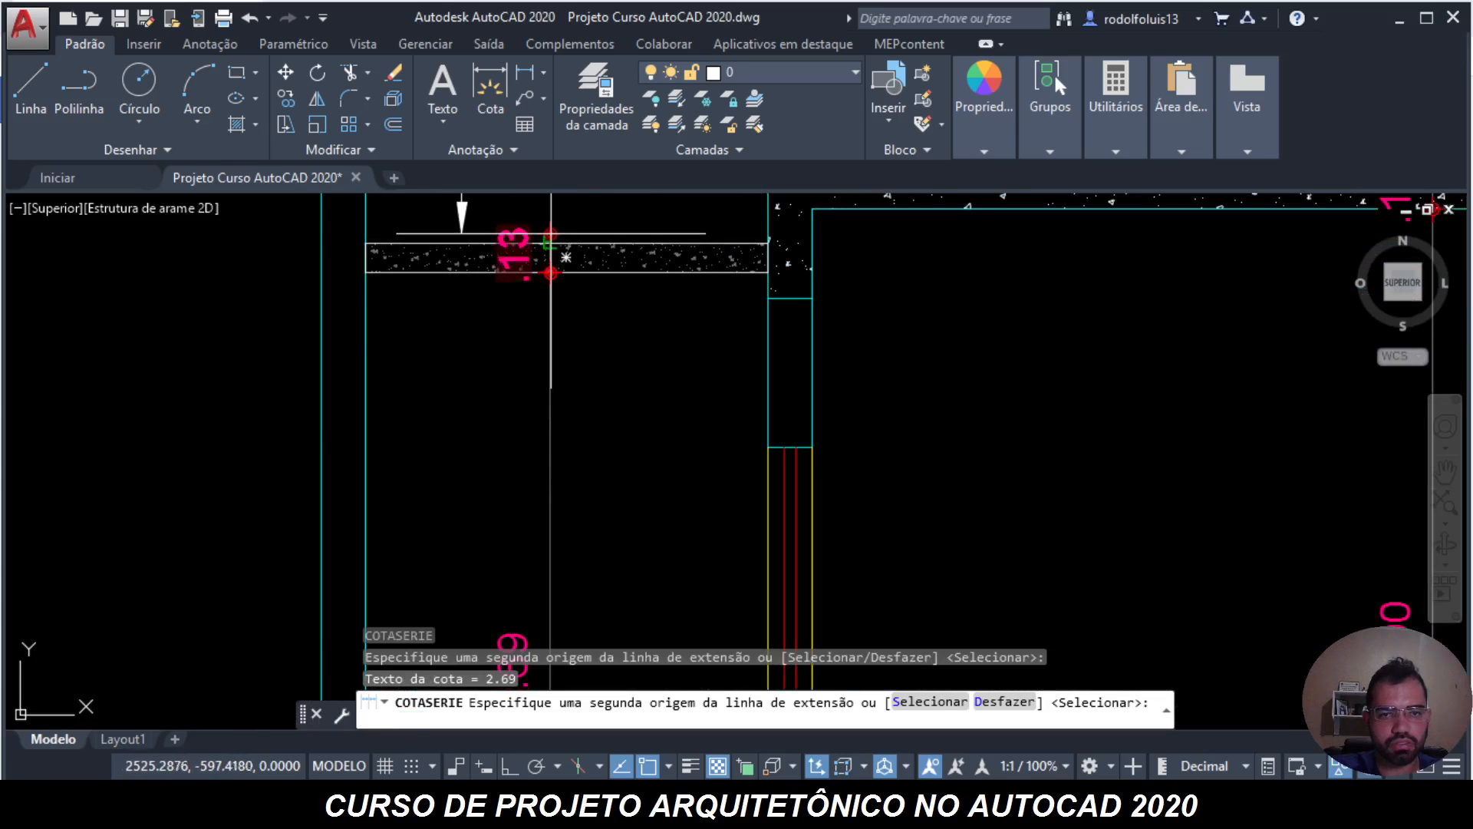
middle_click_drag(551, 231, 643, 452)
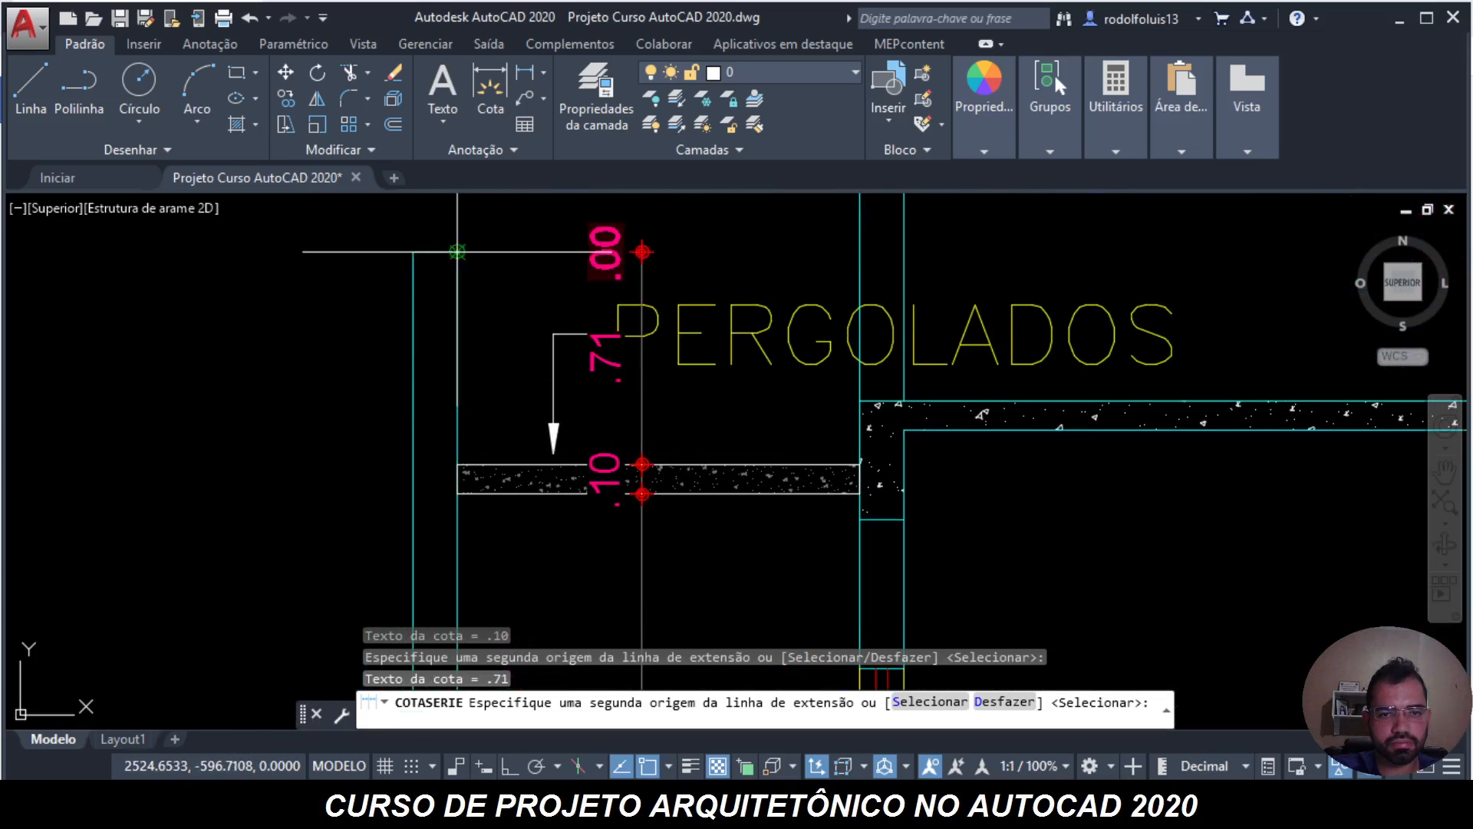
scroll(552, 360, "down", 2)
key("Escape")
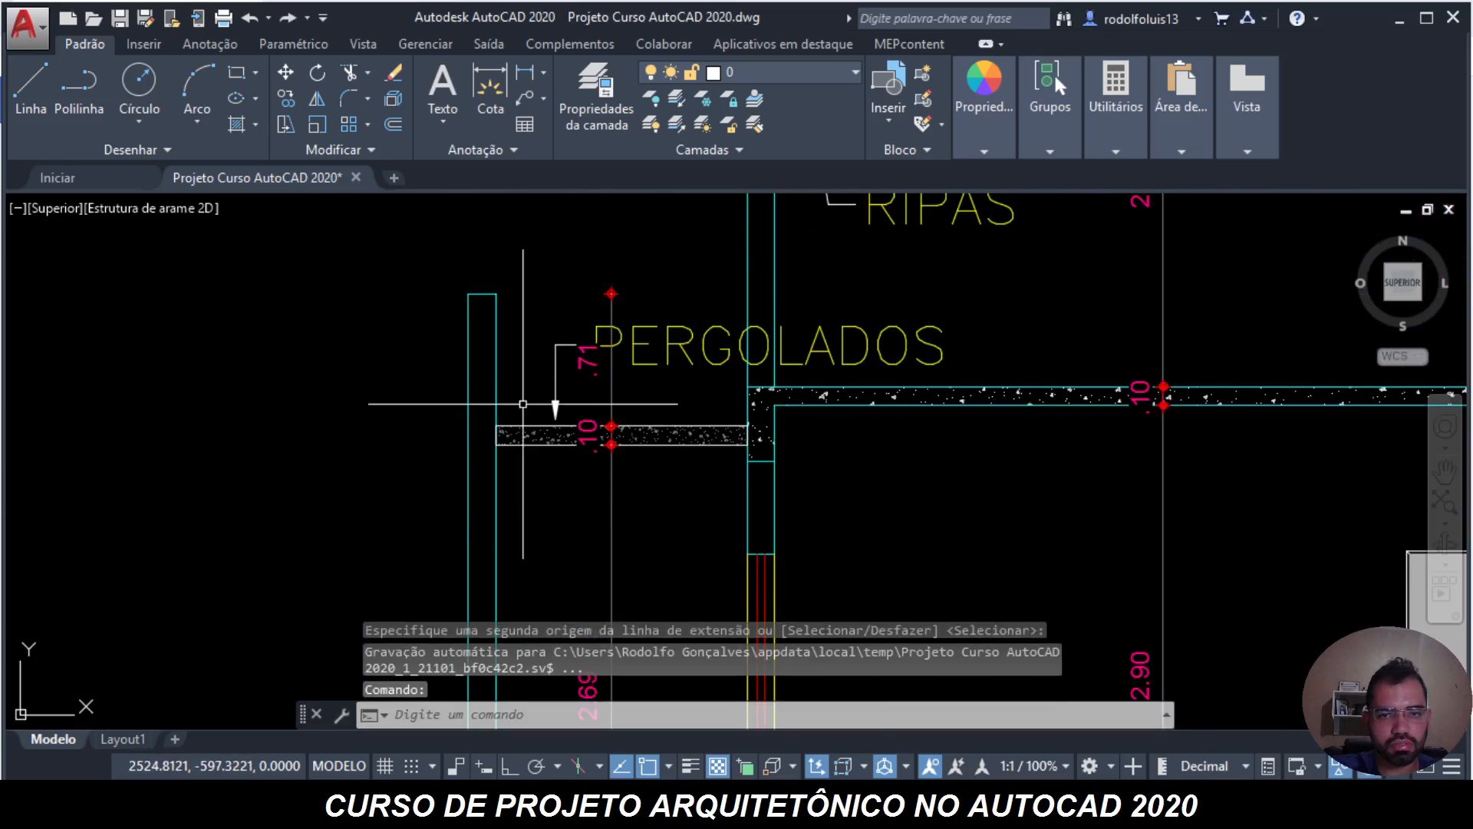
scroll(446, 356, "down", 3)
scroll(558, 378, "up", 2)
middle_click_drag(508, 461, 488, 328)
scroll(488, 328, "down", 1)
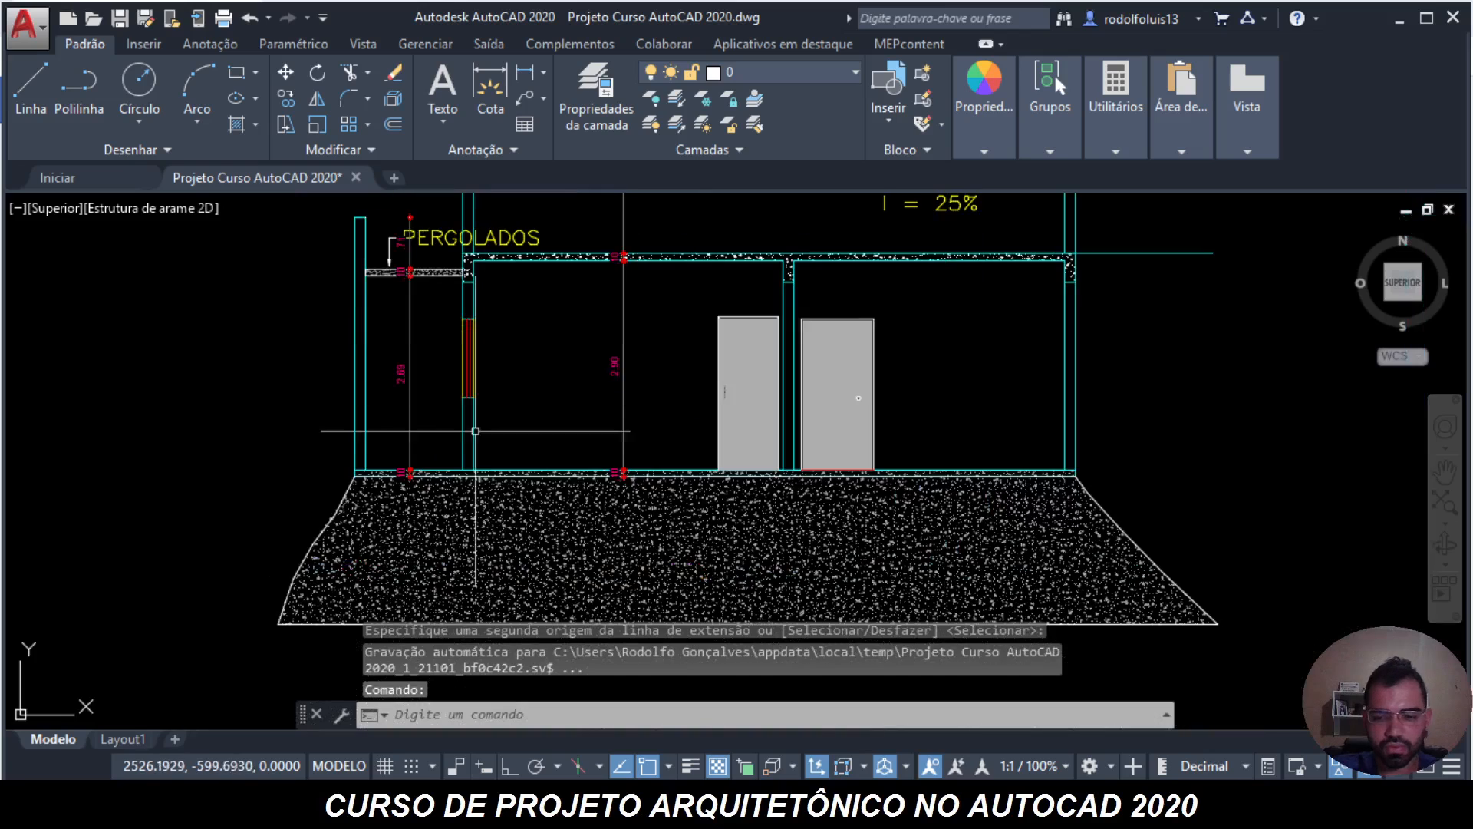
key("Return")
scroll(475, 430, "up", 3)
key("Escape")
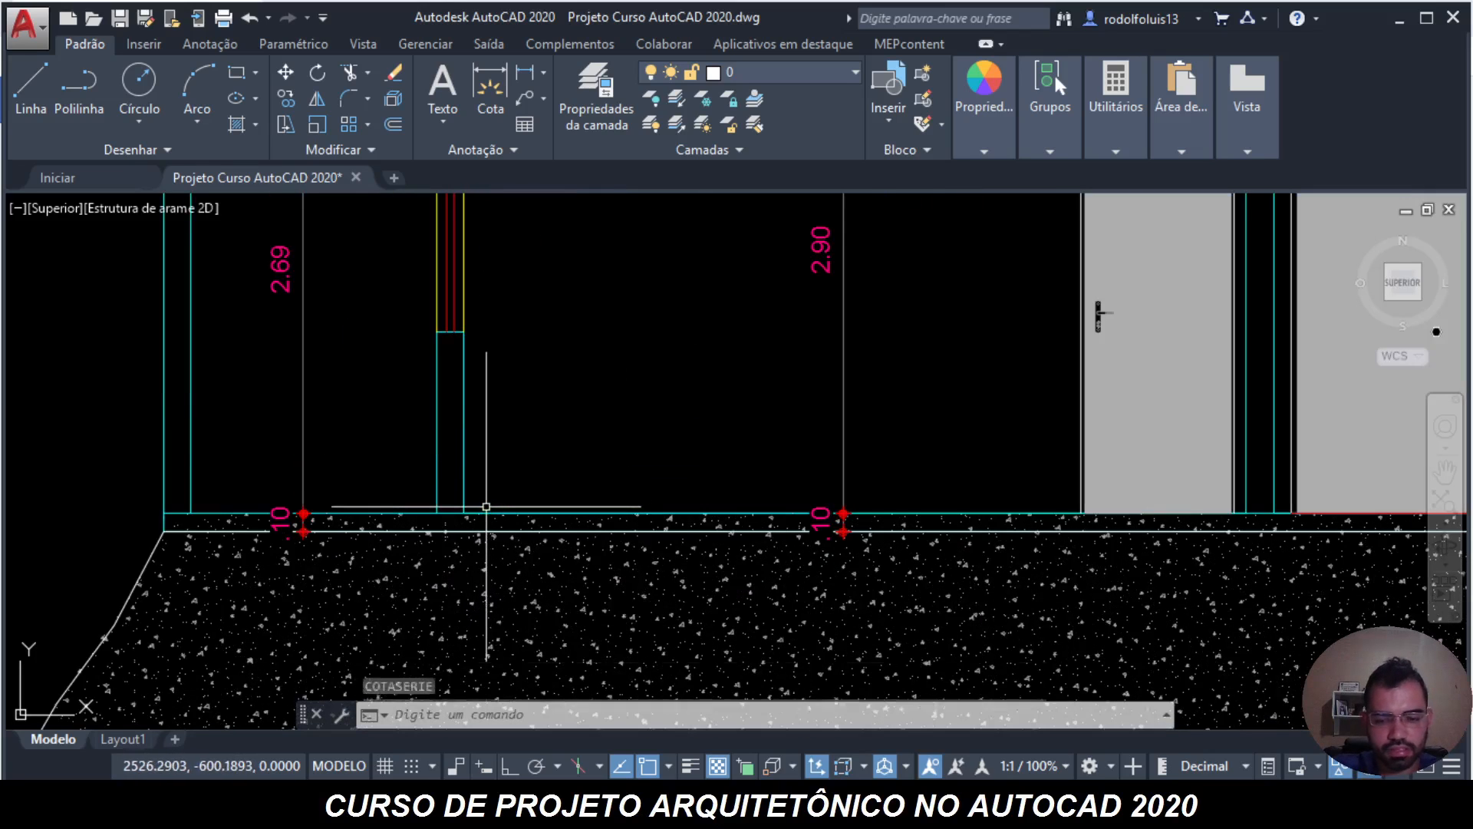
- Add a vertical linear dimension from the floor to the window sill, placed just inside the left room
left_click(543, 73)
left_click(568, 107)
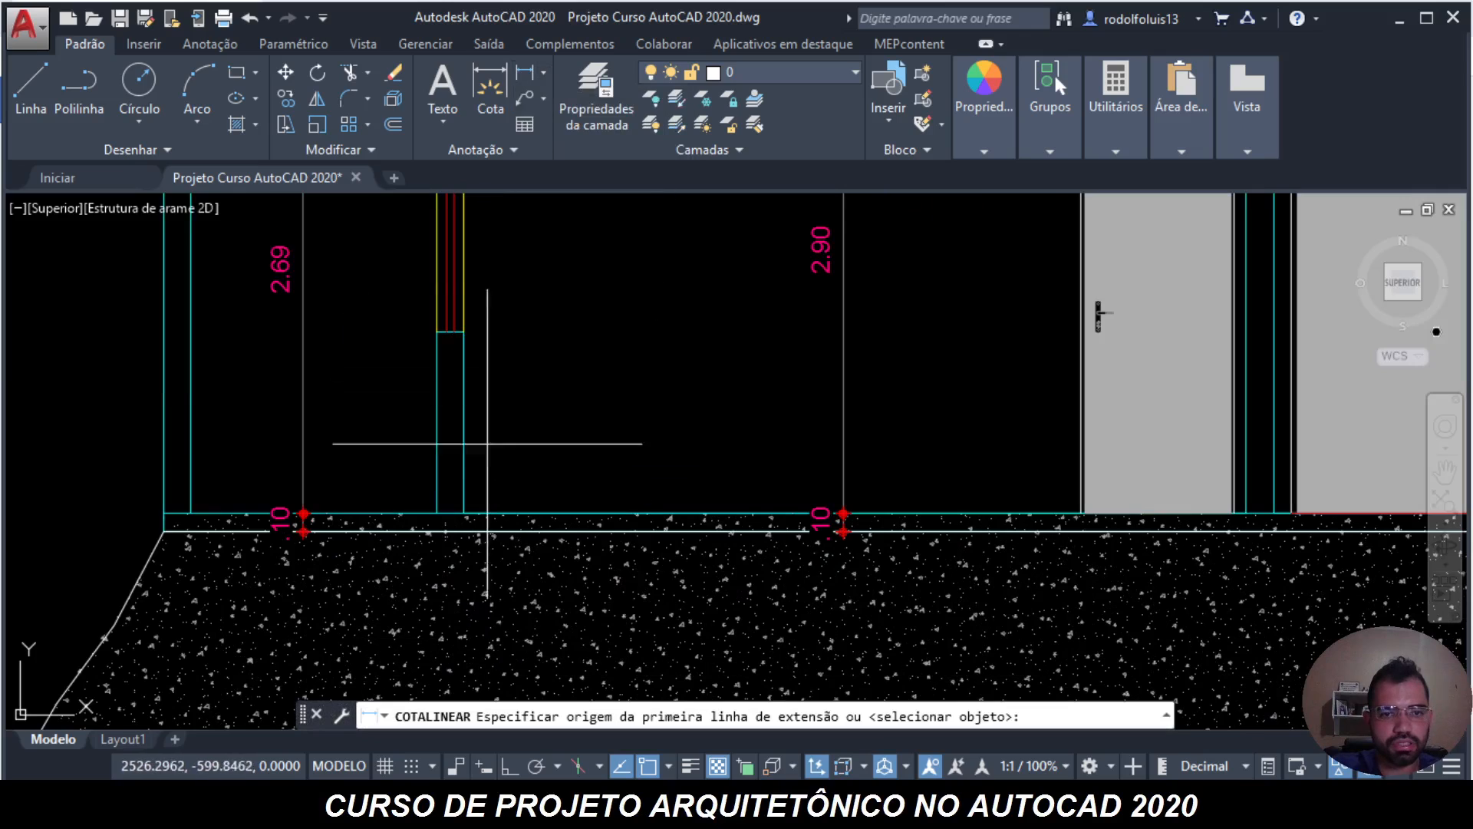
left_click(479, 511)
left_click(463, 331)
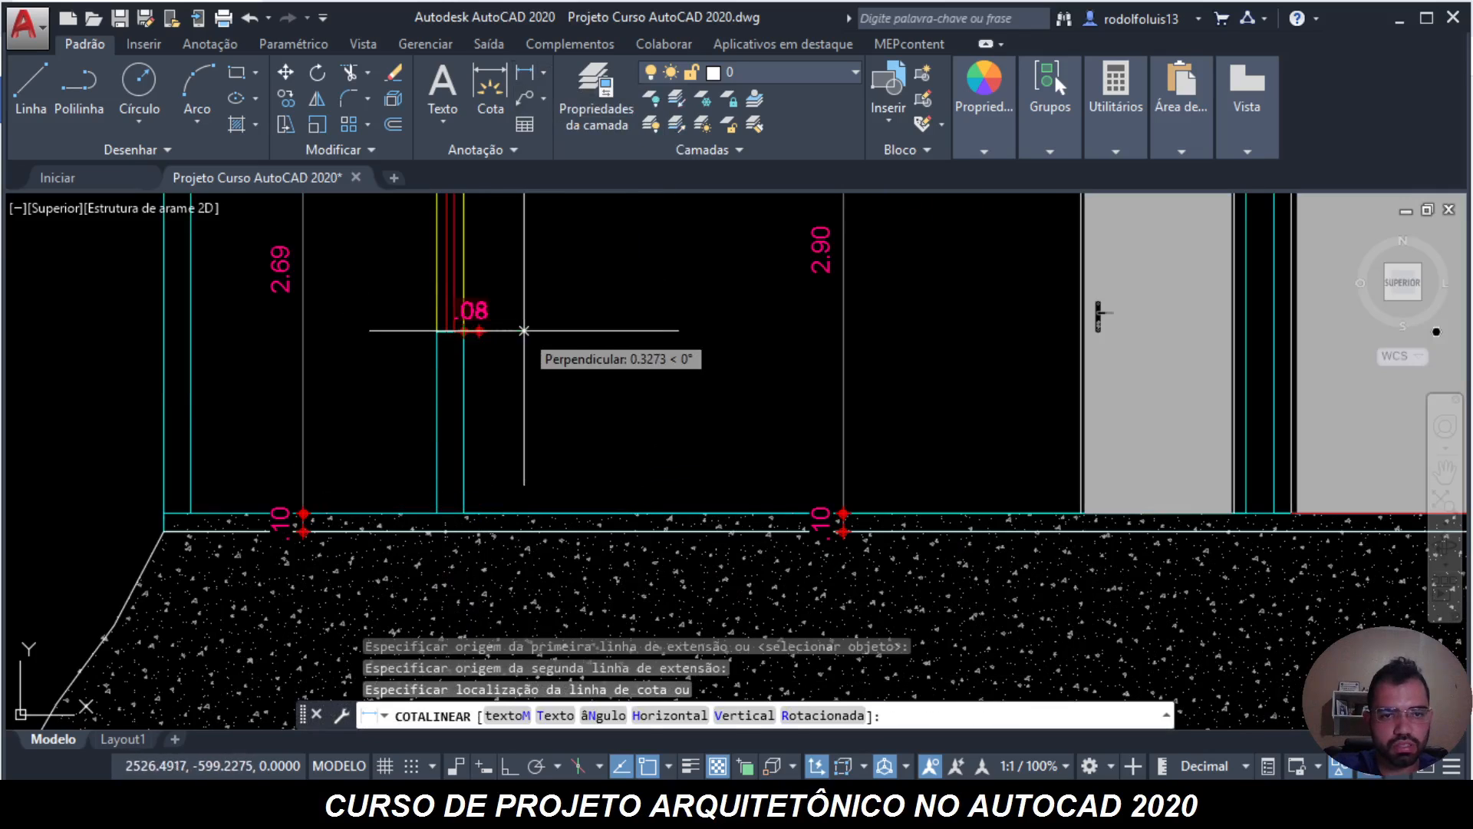
left_click(510, 389)
- Add a vertical linear dimension for the left door's height, placed along its outer side in the left room
middle_click_drag(764, 365, 448, 408)
key("space")
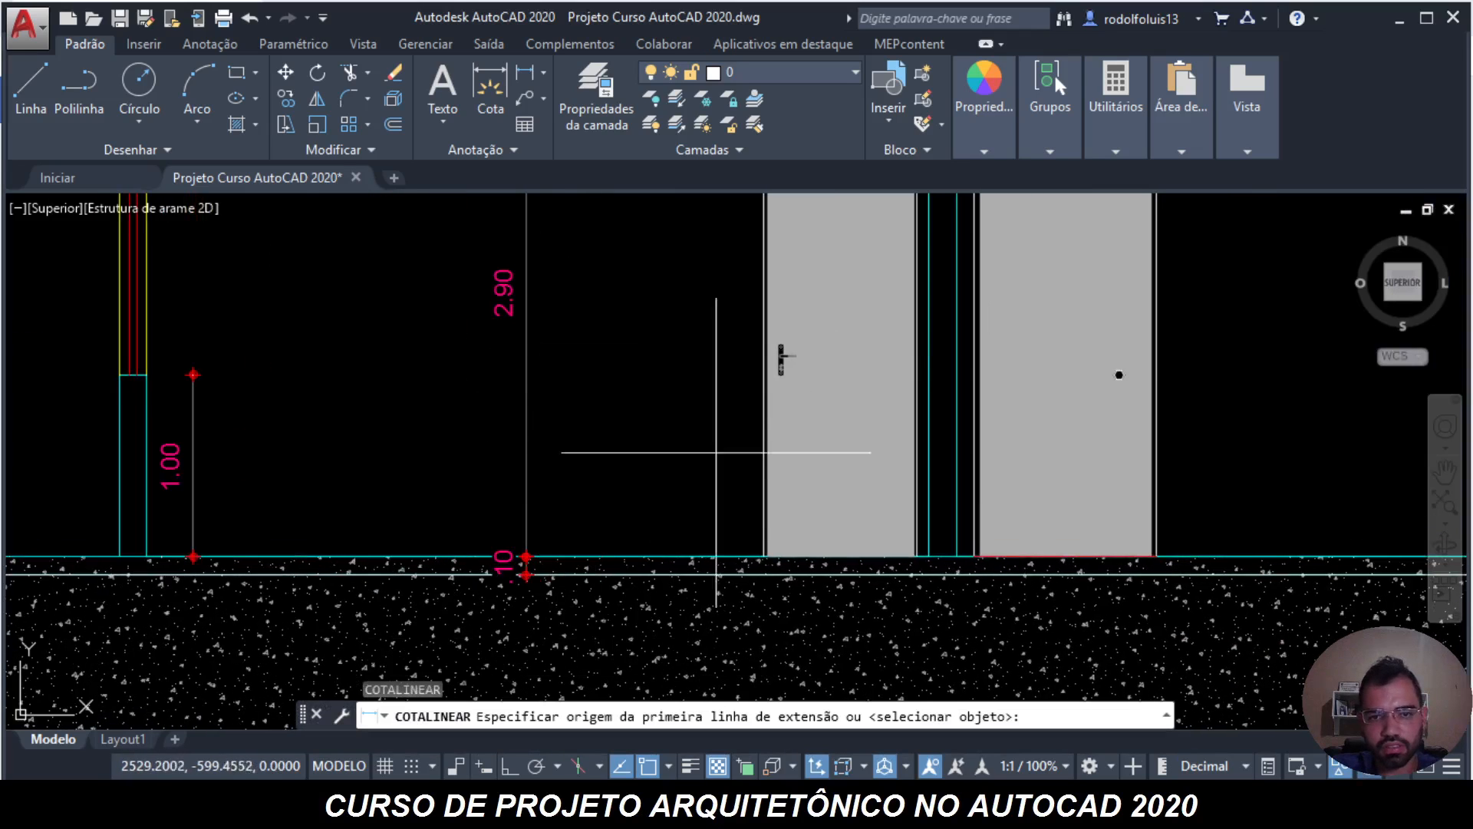
left_click(743, 559)
middle_click_drag(743, 559, 695, 699)
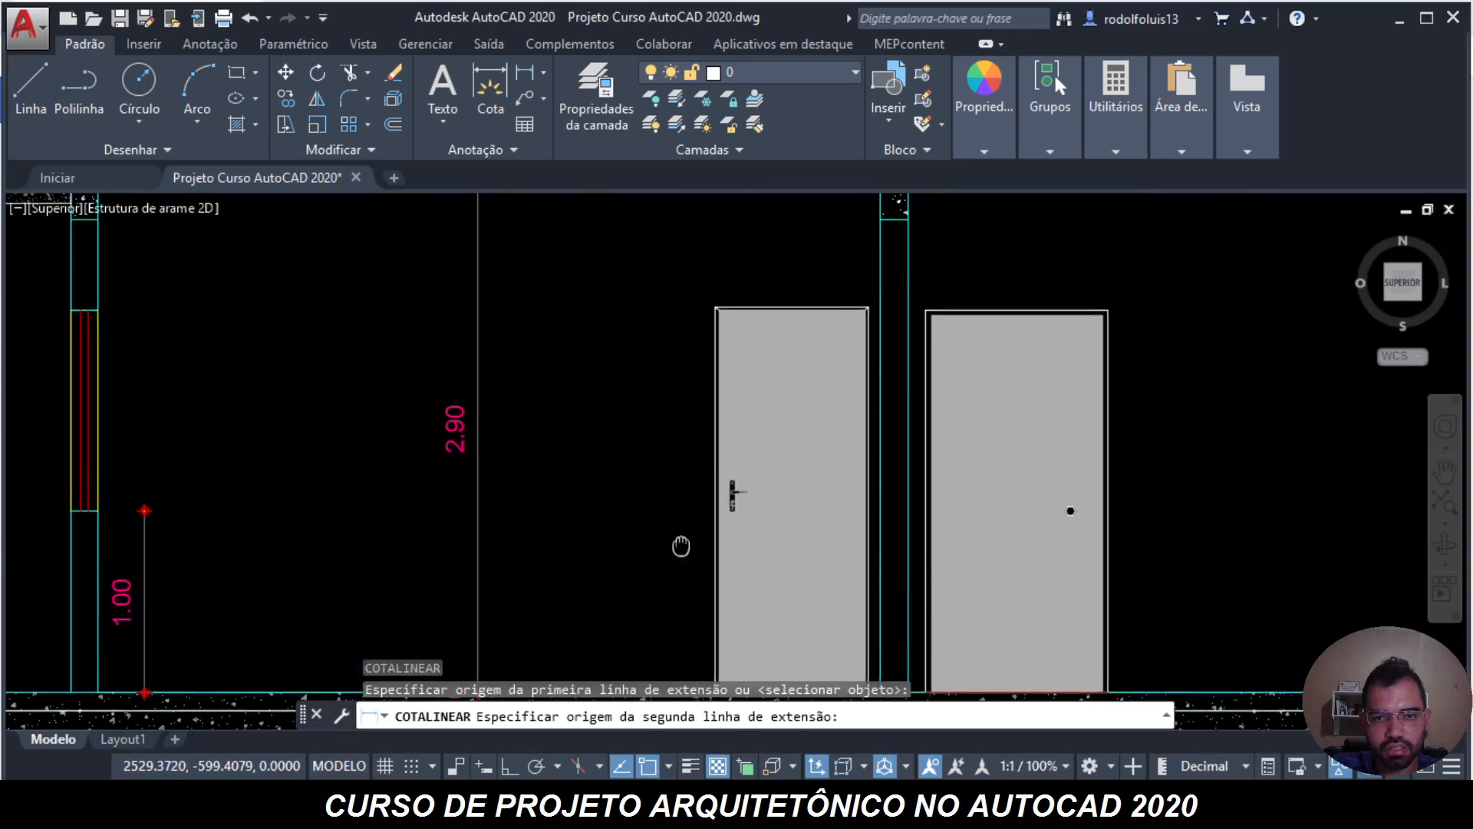
left_click(760, 310)
scroll(688, 262, "down", 3)
scroll(684, 321, "up", 2)
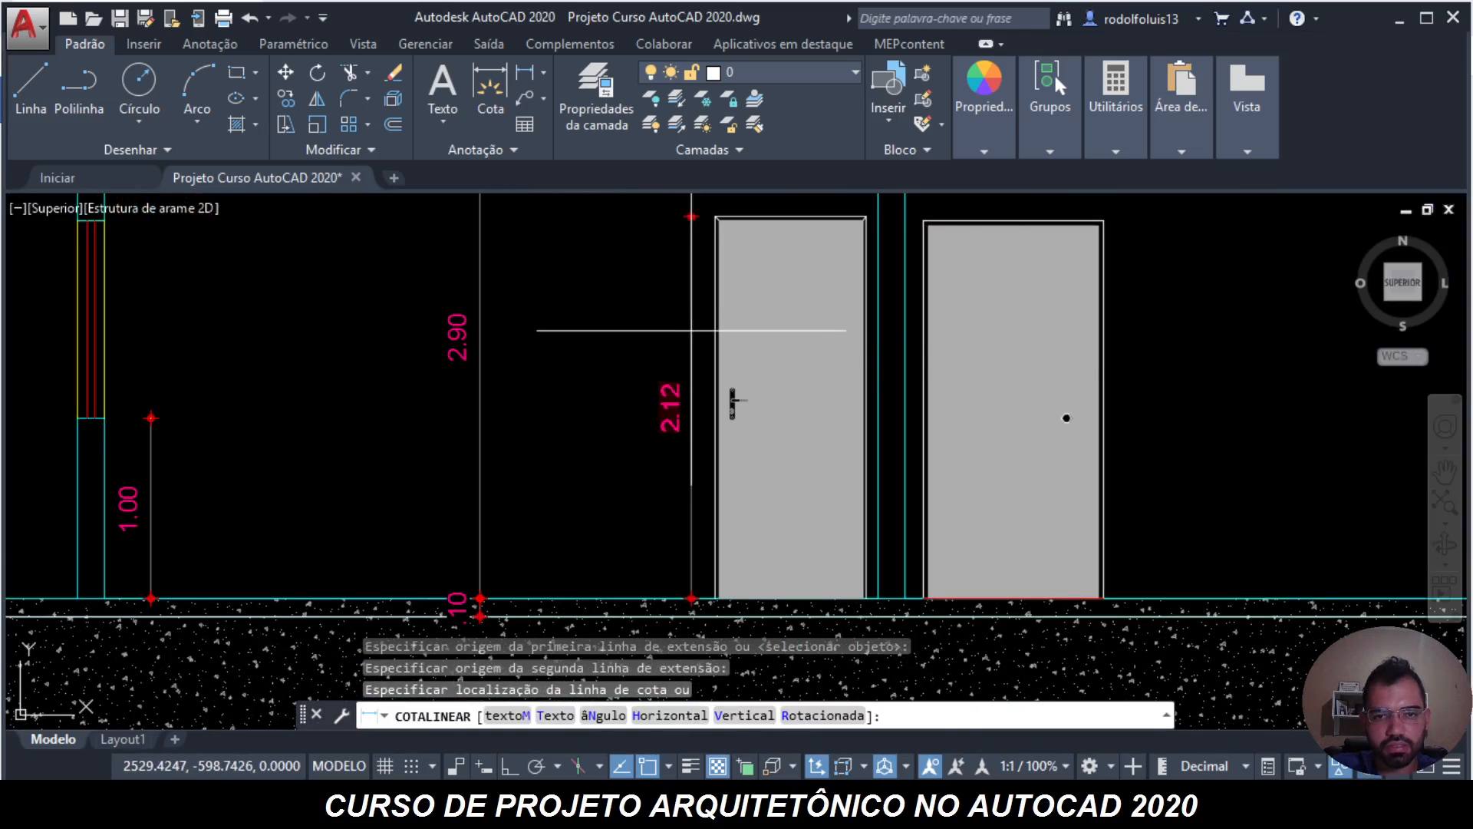
left_click(691, 323)
key("Return")
left_click(1104, 221)
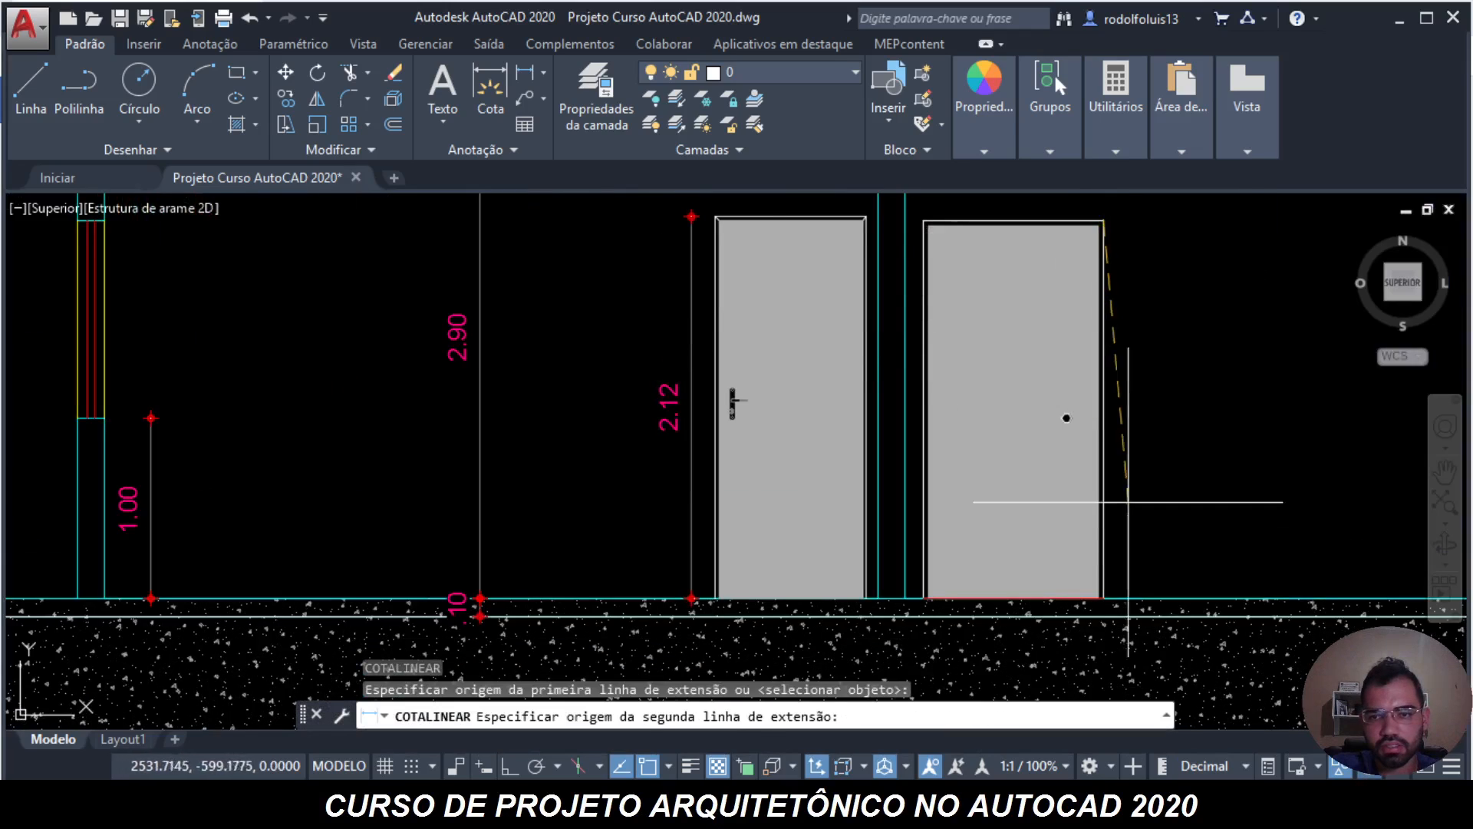
left_click(1124, 615)
key("Escape")
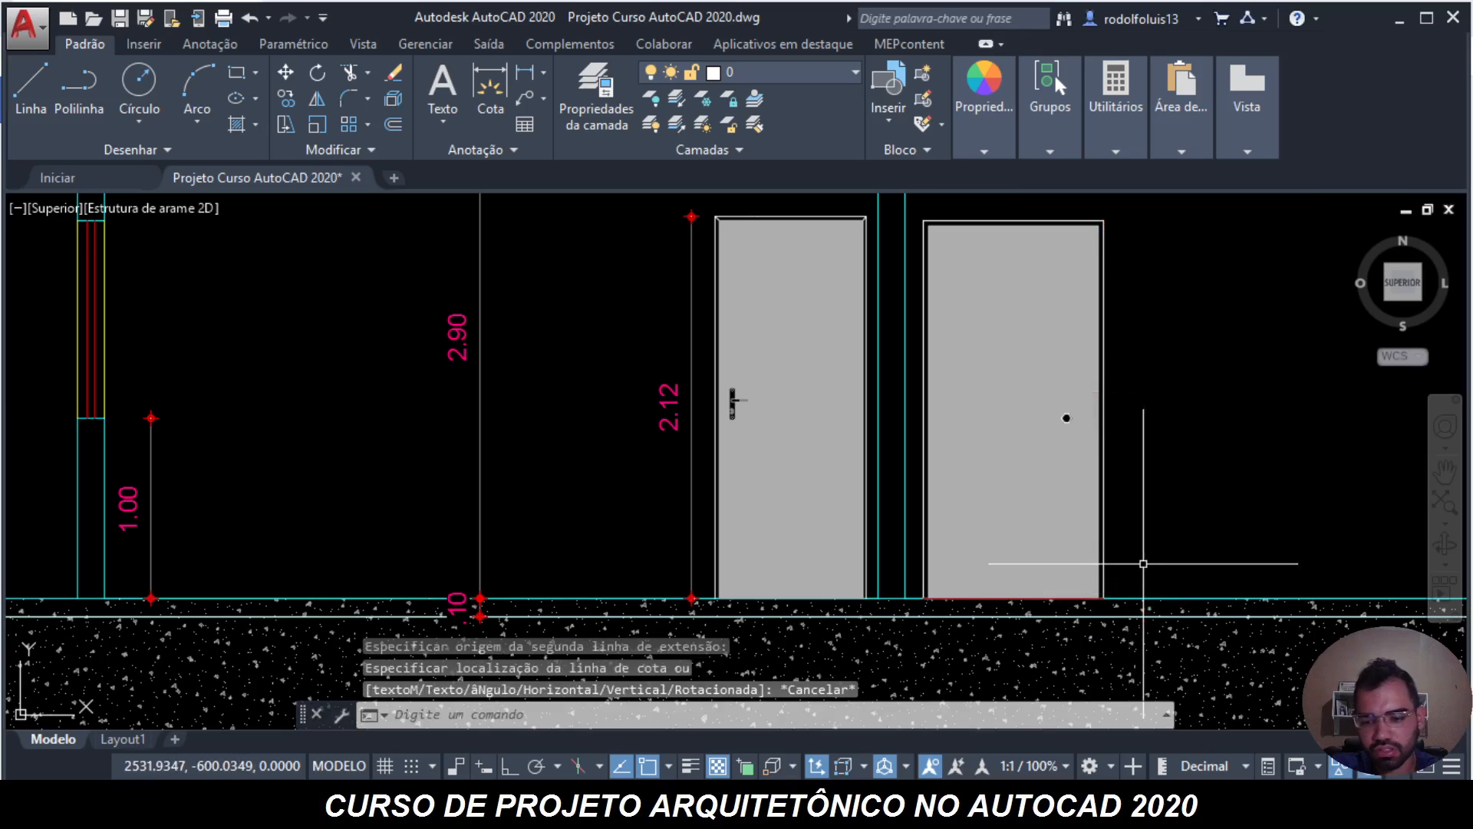
- Add a vertical linear dimension from the floor to the top of the right door, placed beside it
key("Return")
left_click(1145, 592)
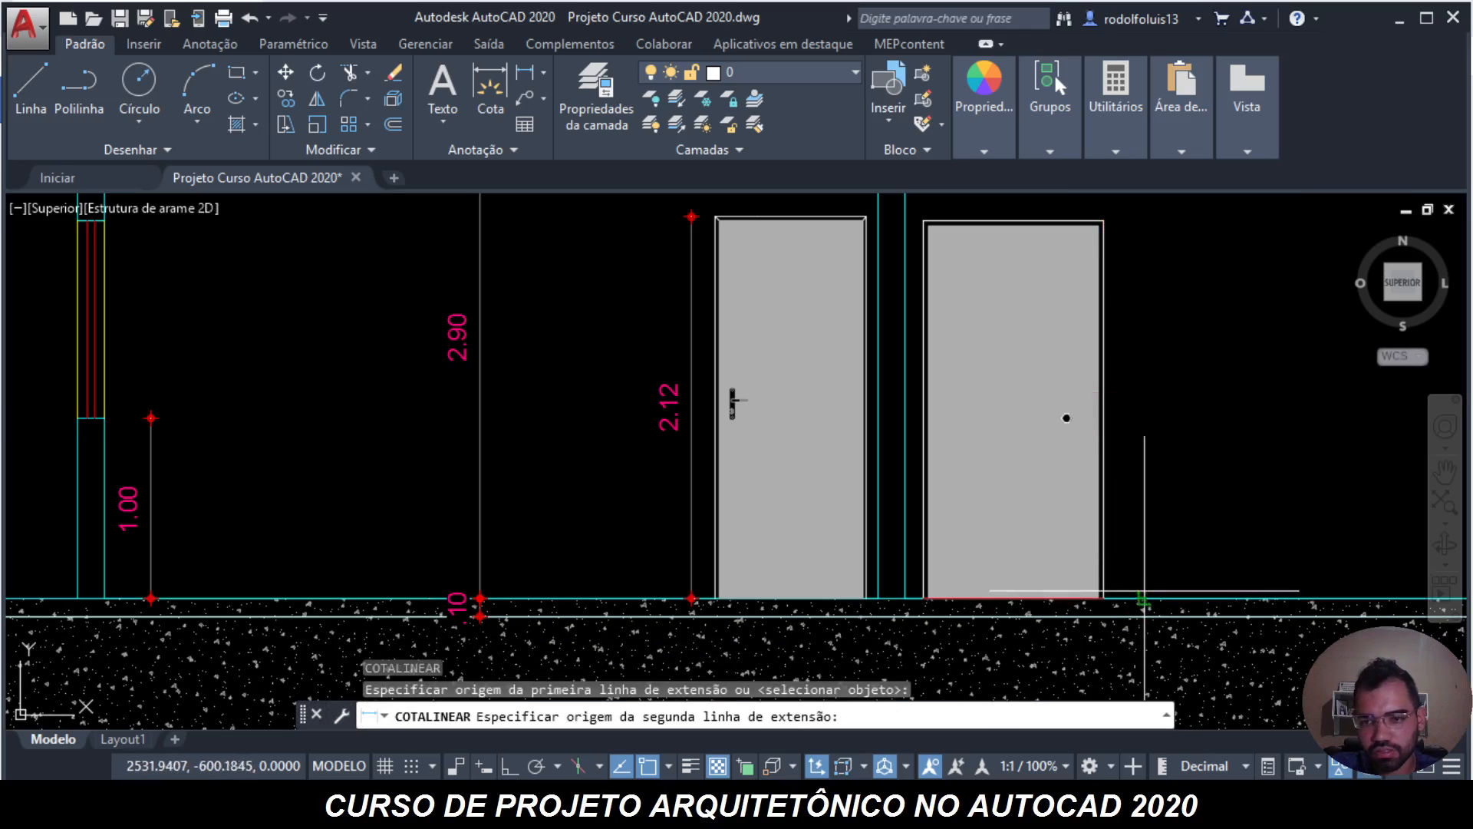
left_click(1104, 220)
left_click(1144, 256)
- Dimension the full depth of the concrete beam over the right outer wall, placing the dimension inside the room
scroll(1153, 268, "down", 4)
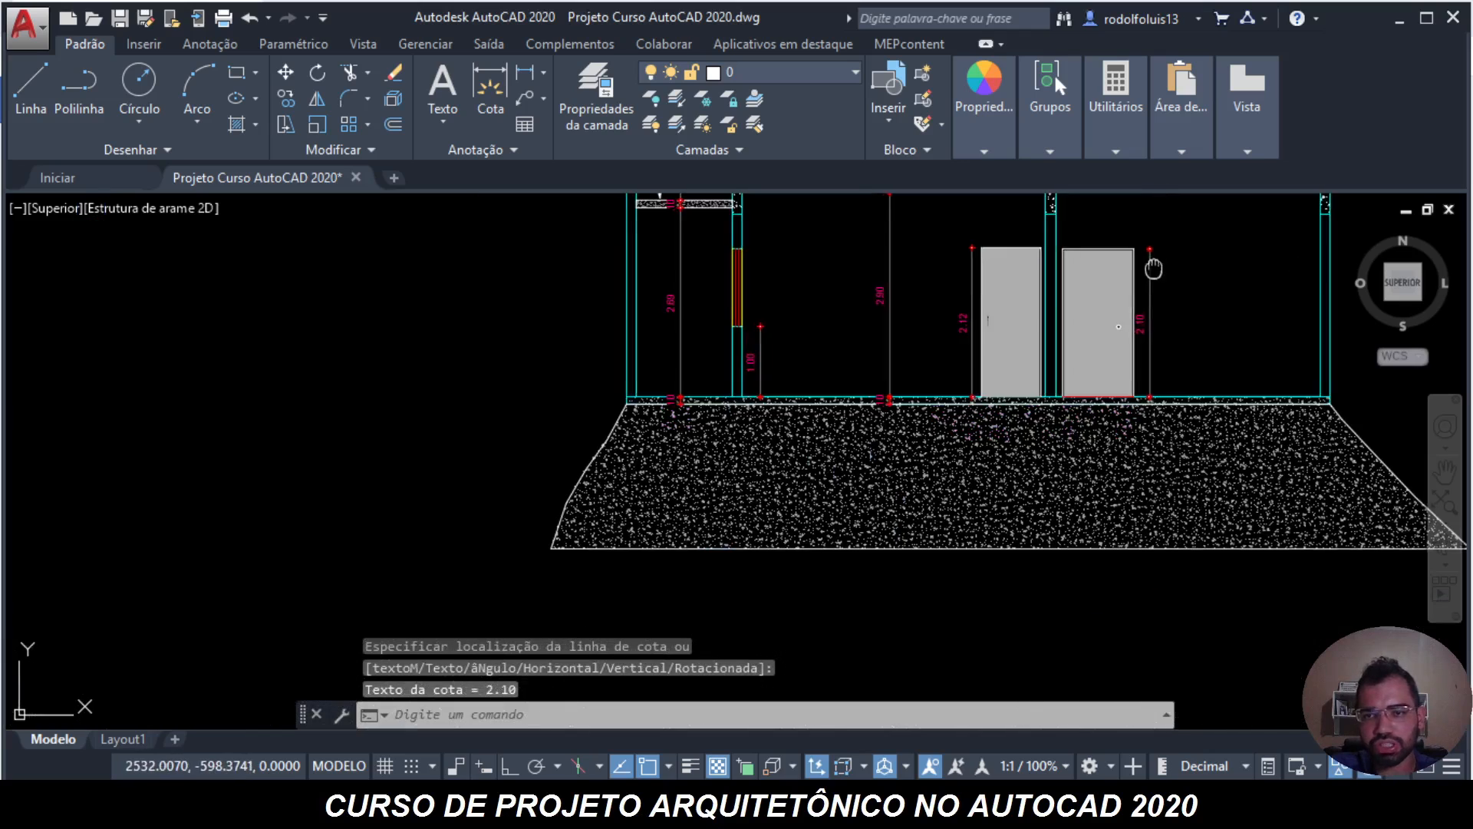
middle_click_drag(1154, 268, 978, 445)
scroll(1143, 398, "up", 3)
scroll(1146, 327, "down", 1)
scroll(1170, 336, "up", 2)
key("Return")
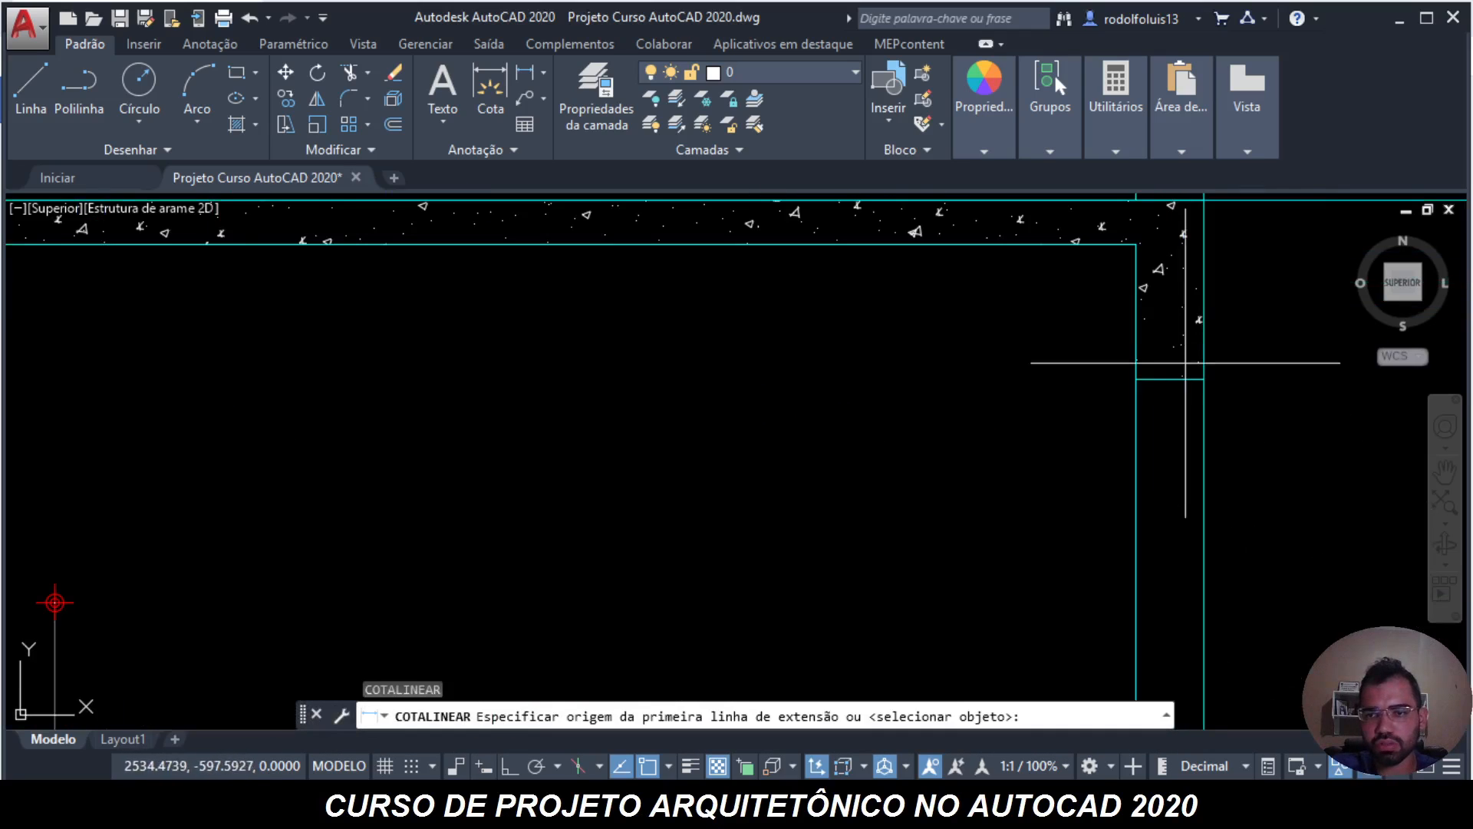
left_click(1173, 376)
scroll(1120, 491, "down", 2)
left_click(1144, 310)
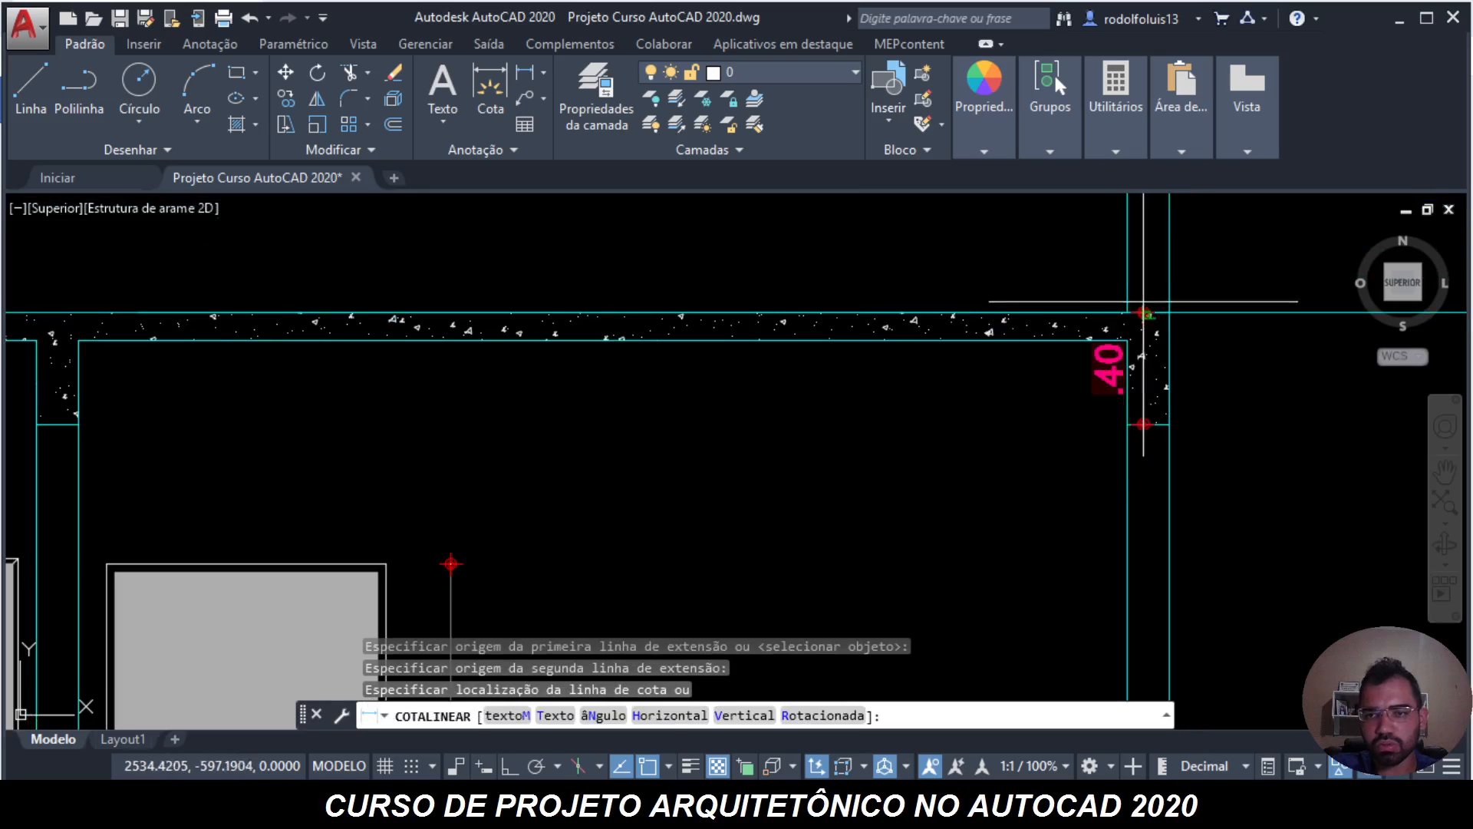
left_click(1090, 338)
- Add a vertical linear dimension for the ceiling slab's thickness above the right-hand room
key("Return")
left_click(775, 342)
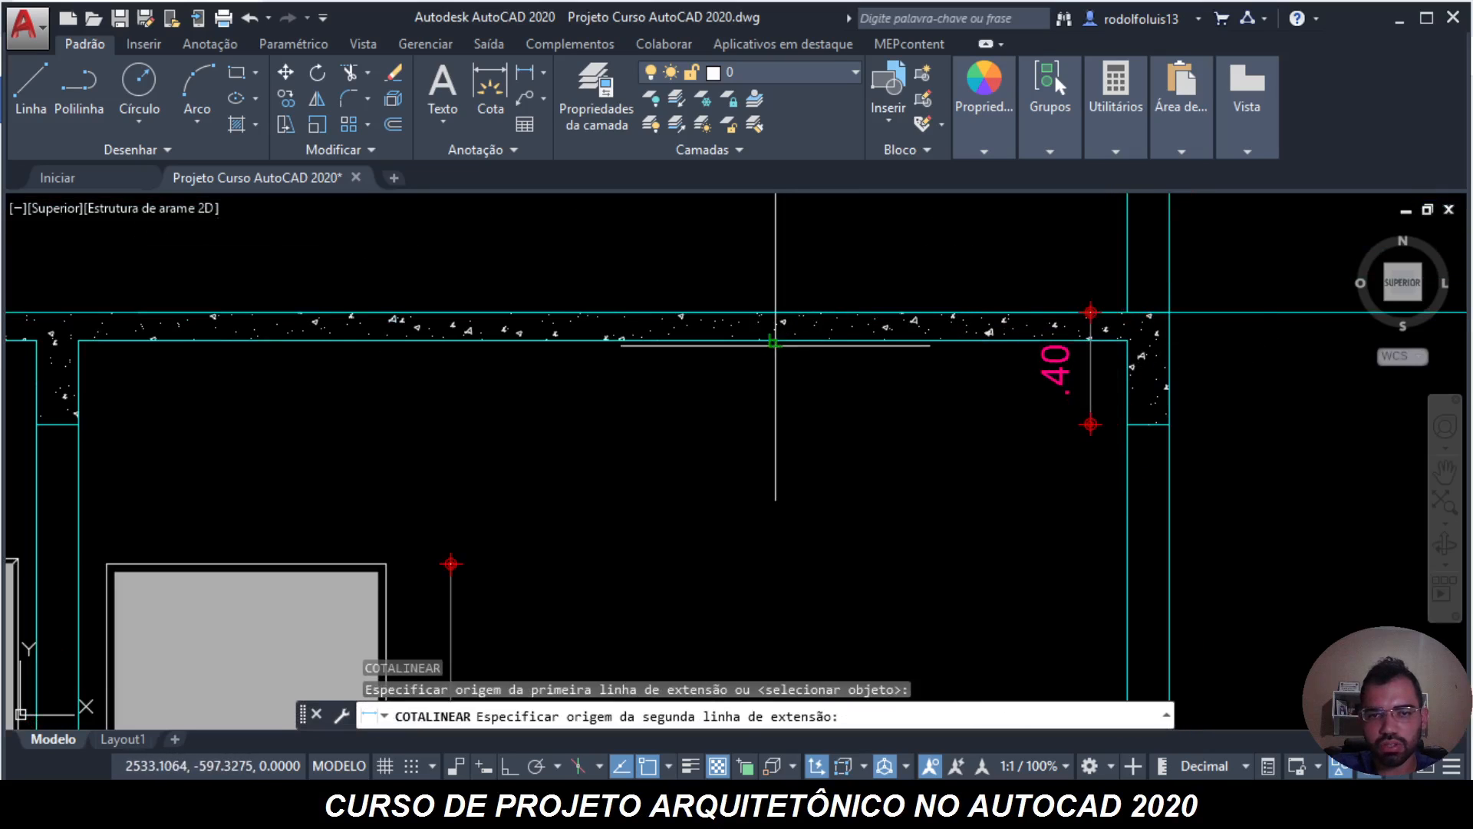
left_click(775, 313)
left_click(717, 326)
- Dimension the central beam's drop below the ceiling slab, placing the dimension on the left-room side
scroll(520, 346, "down", 3)
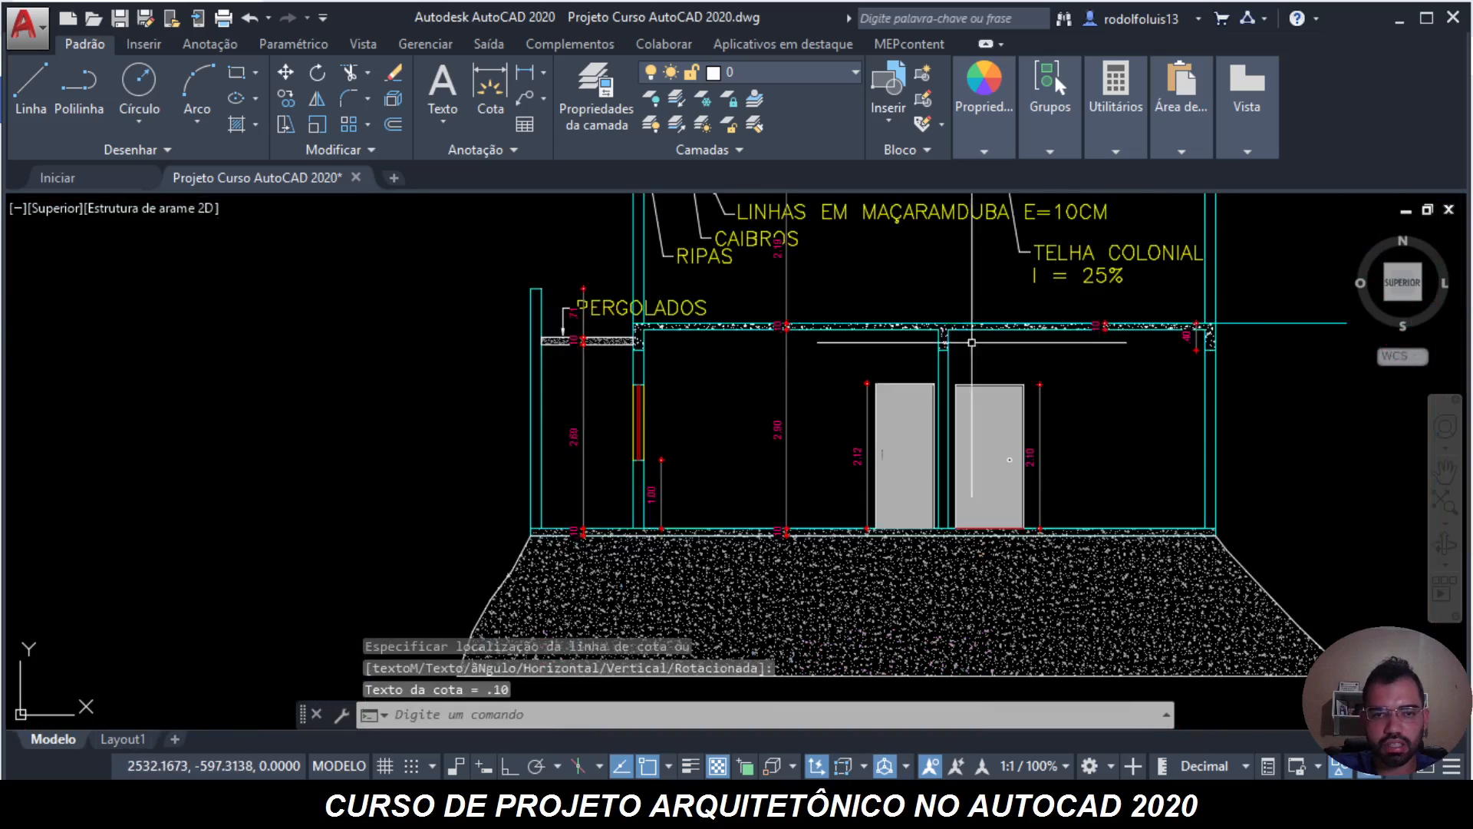
scroll(950, 351, "up", 3)
middle_click_drag(951, 351, 738, 430)
key("Return")
left_click(889, 358)
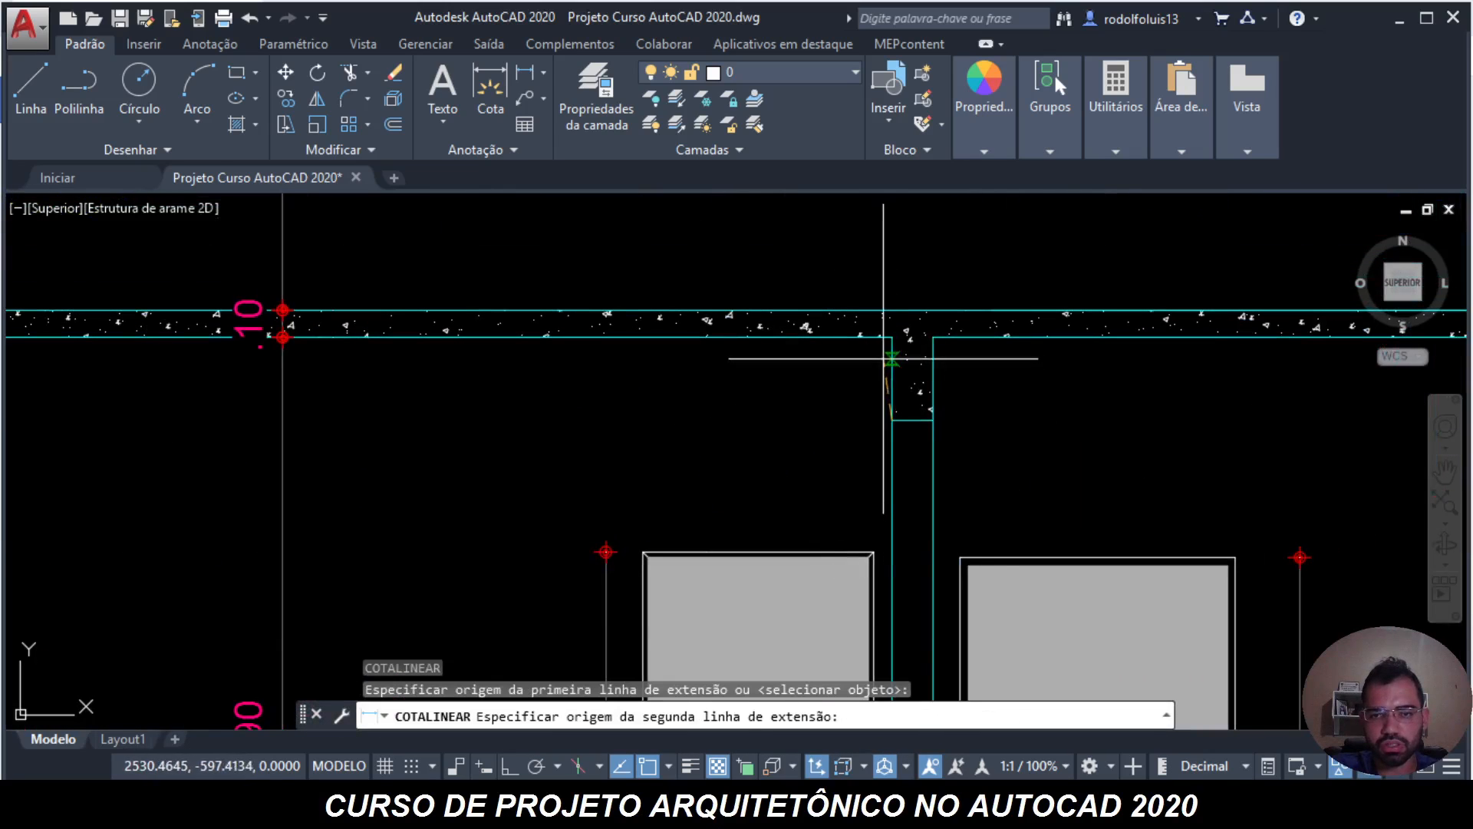
left_click(893, 419)
left_click(863, 384)
scroll(855, 412, "down", 5)
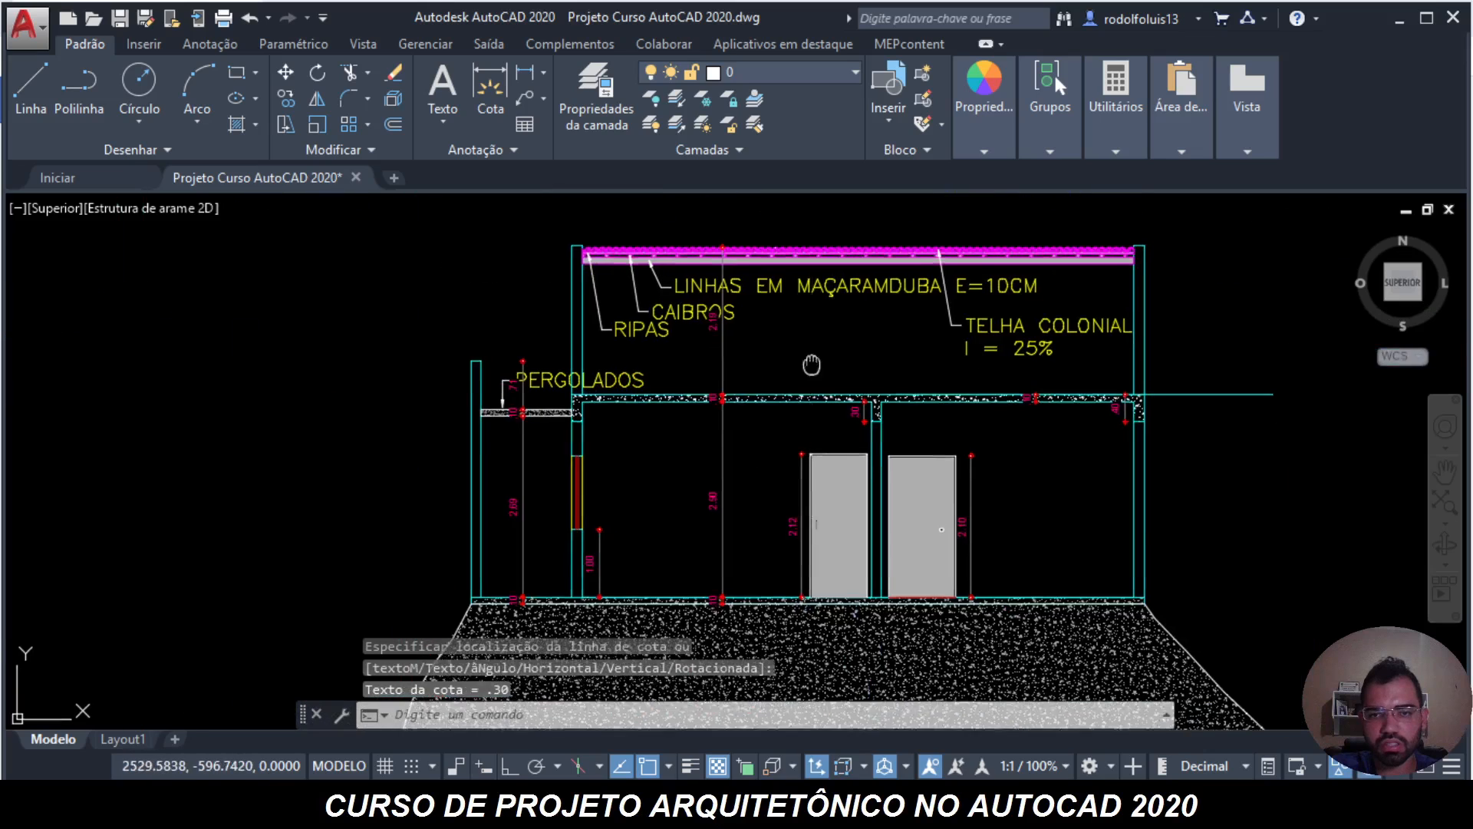
scroll(838, 416, "up", 4)
scroll(838, 416, "down", 4)
scroll(933, 583, "up", 4)
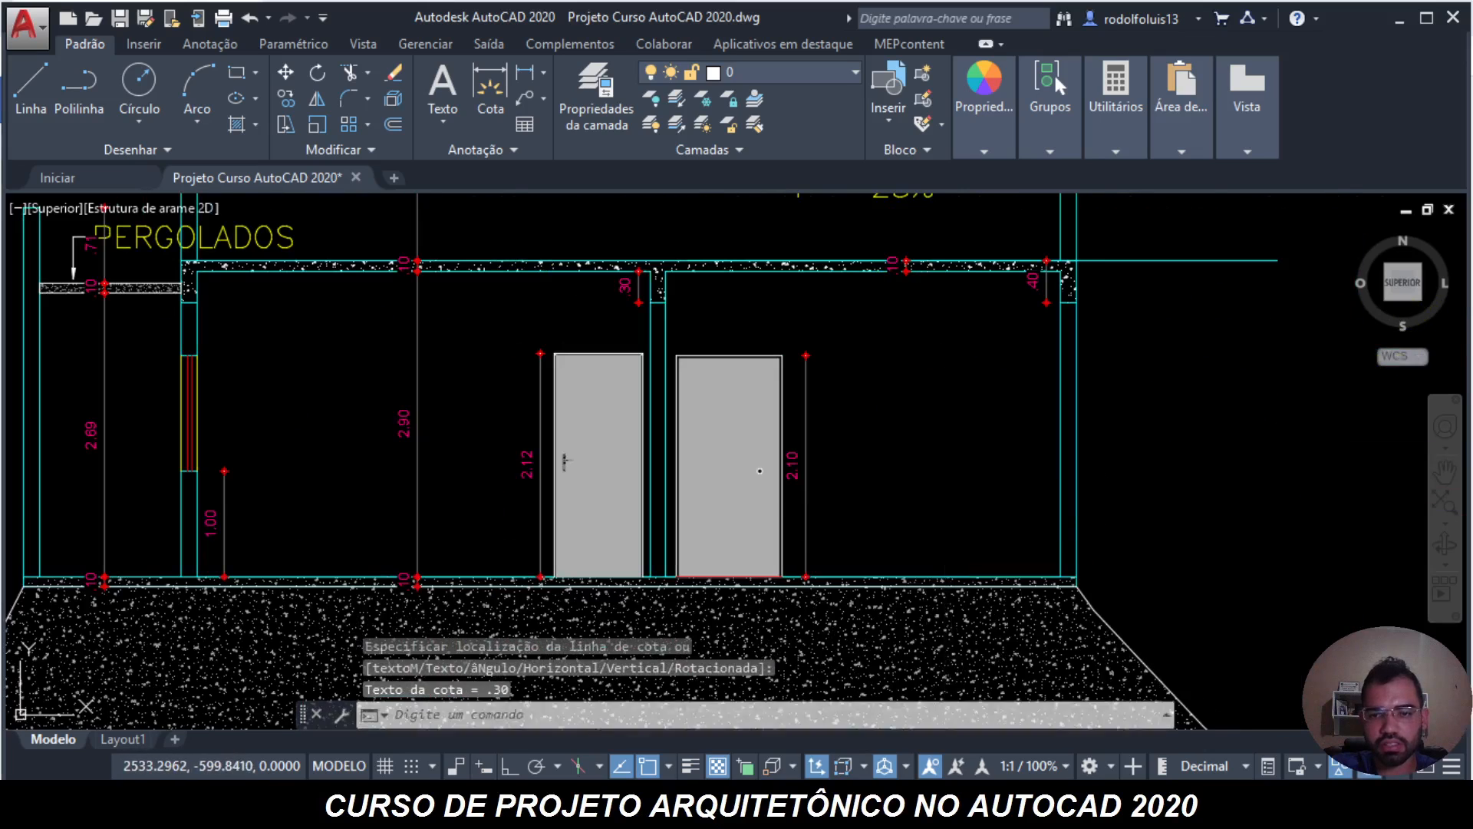
key("Return")
left_click(933, 585)
scroll(933, 585, "up", 3)
scroll(937, 564, "down", 5)
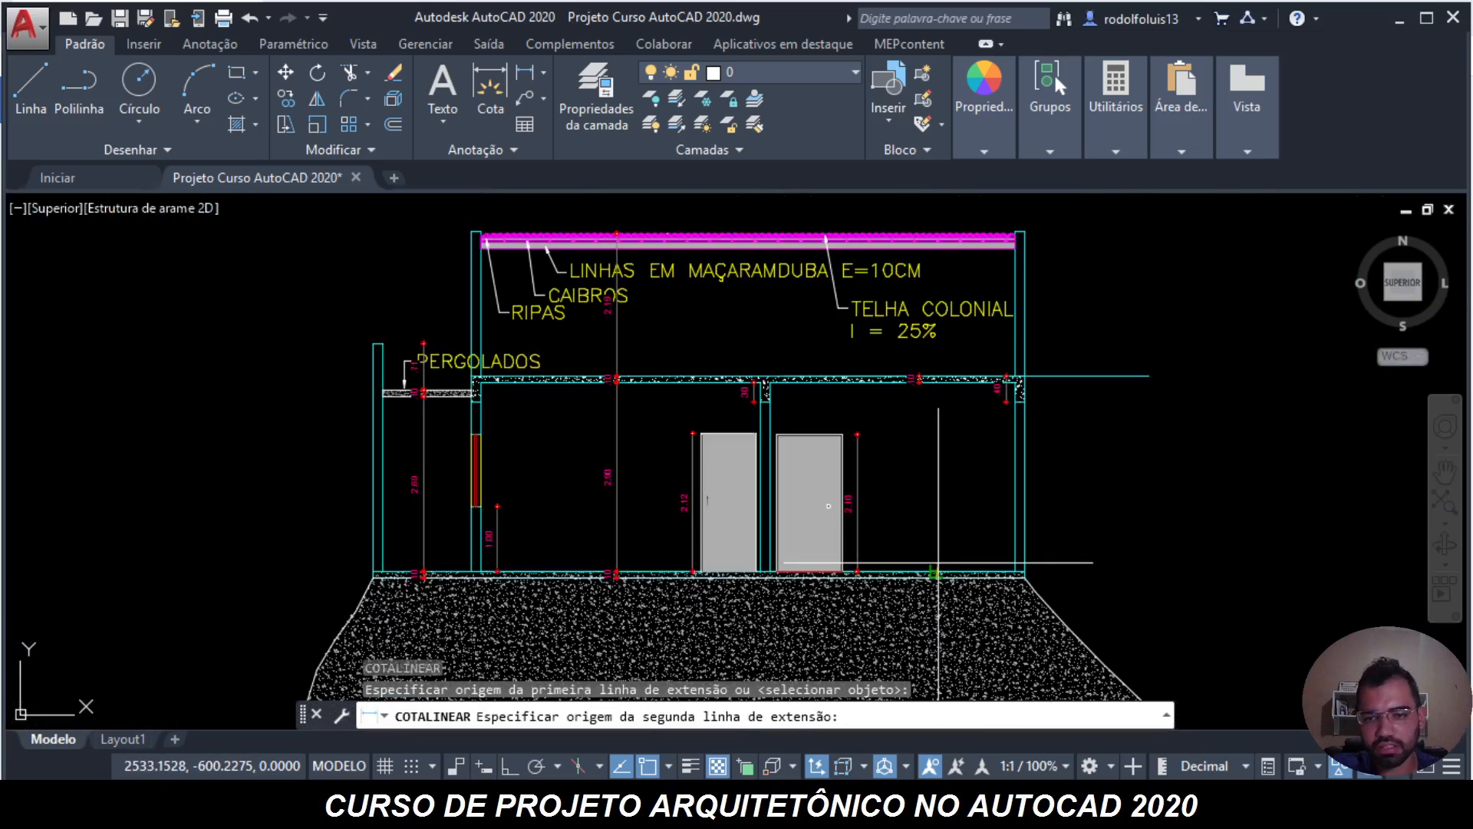
key("Escape")
- Try a floor-to-roof vertical dimension along the inner face of the right outer wall and delete it
key("Return")
left_click(919, 572)
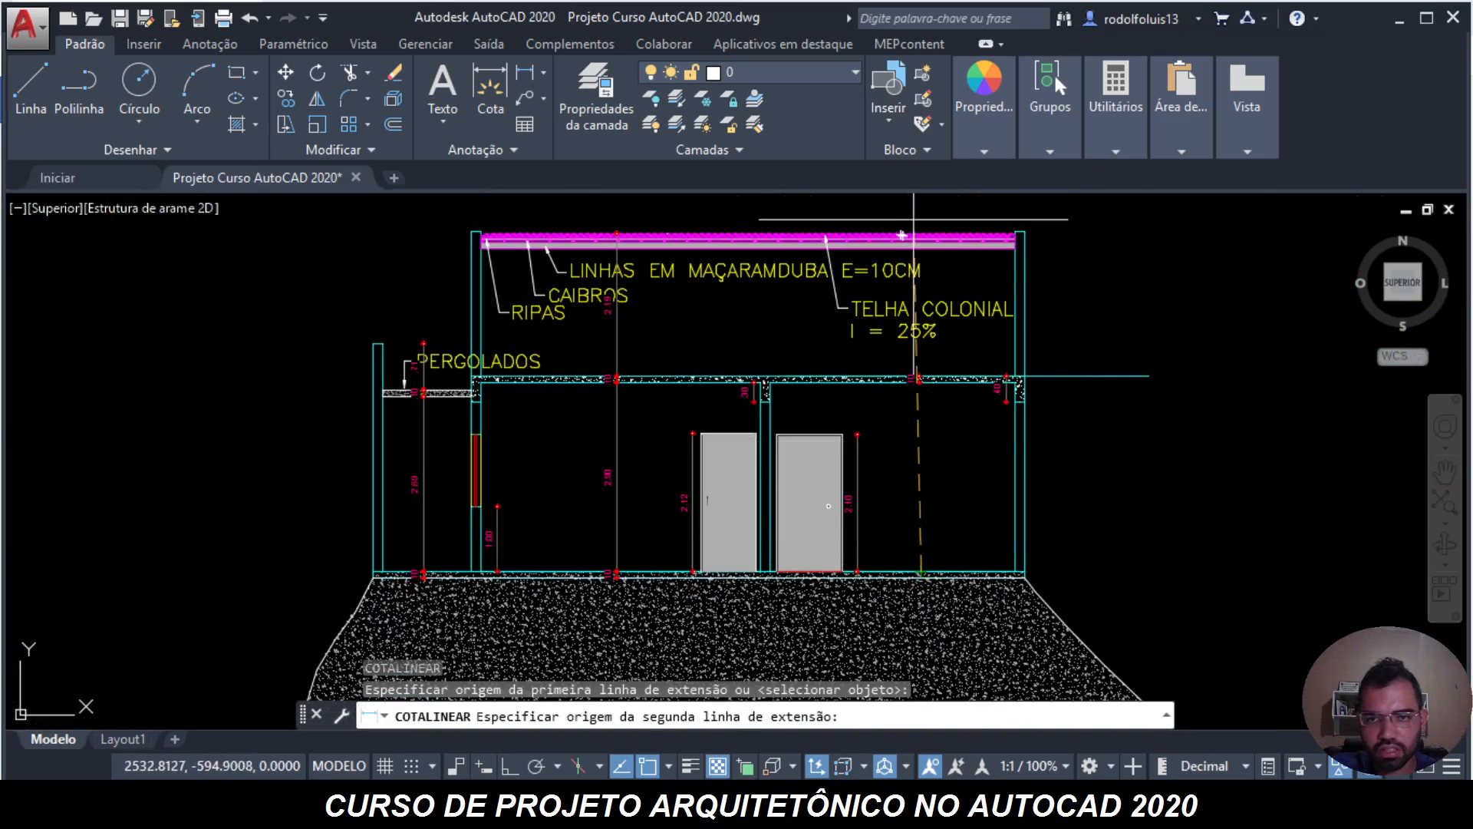
scroll(917, 236, "up", 6)
left_click(910, 407)
scroll(894, 330, "down", 5)
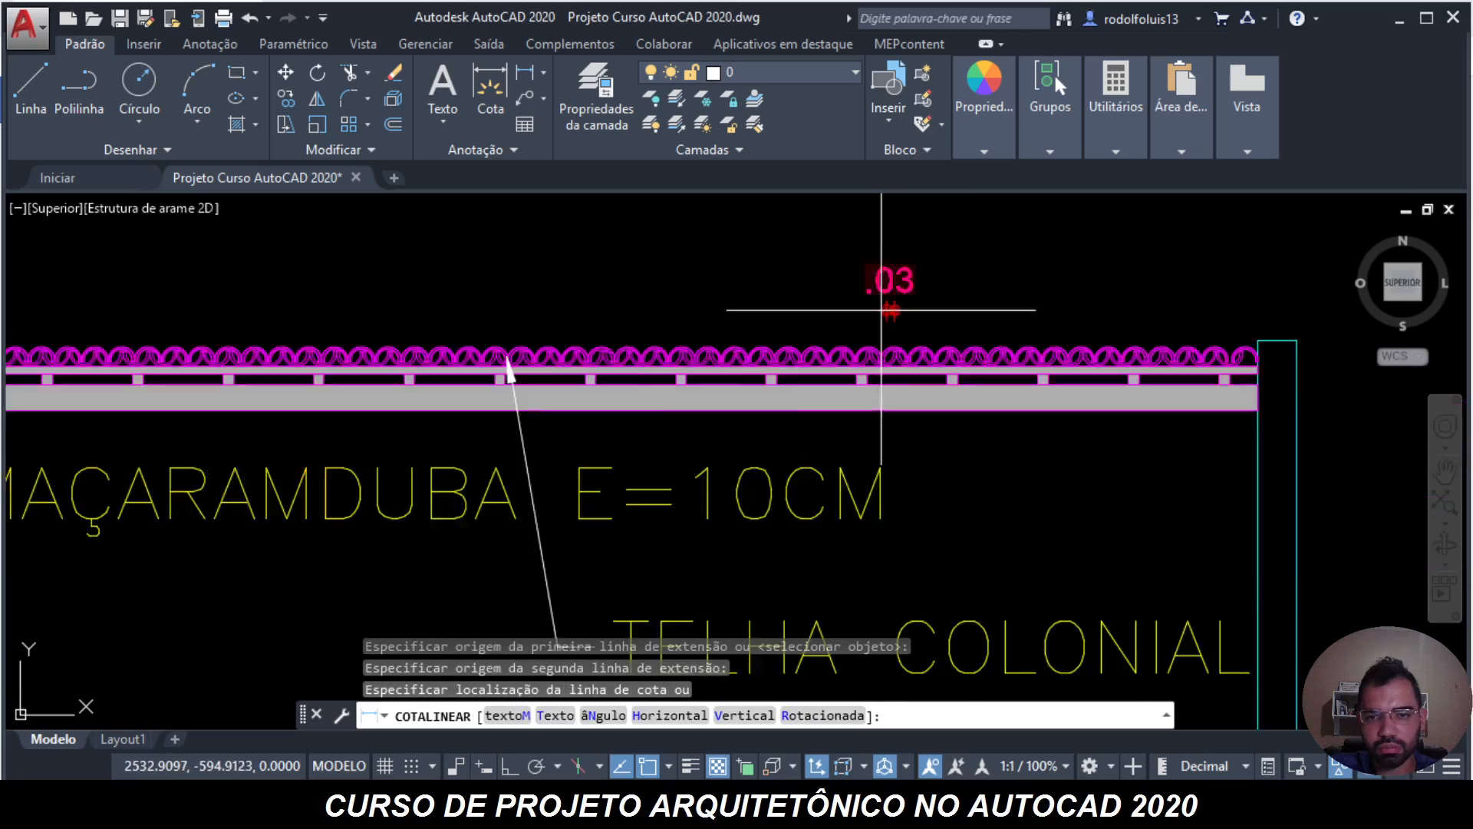
scroll(963, 391, "up", 5)
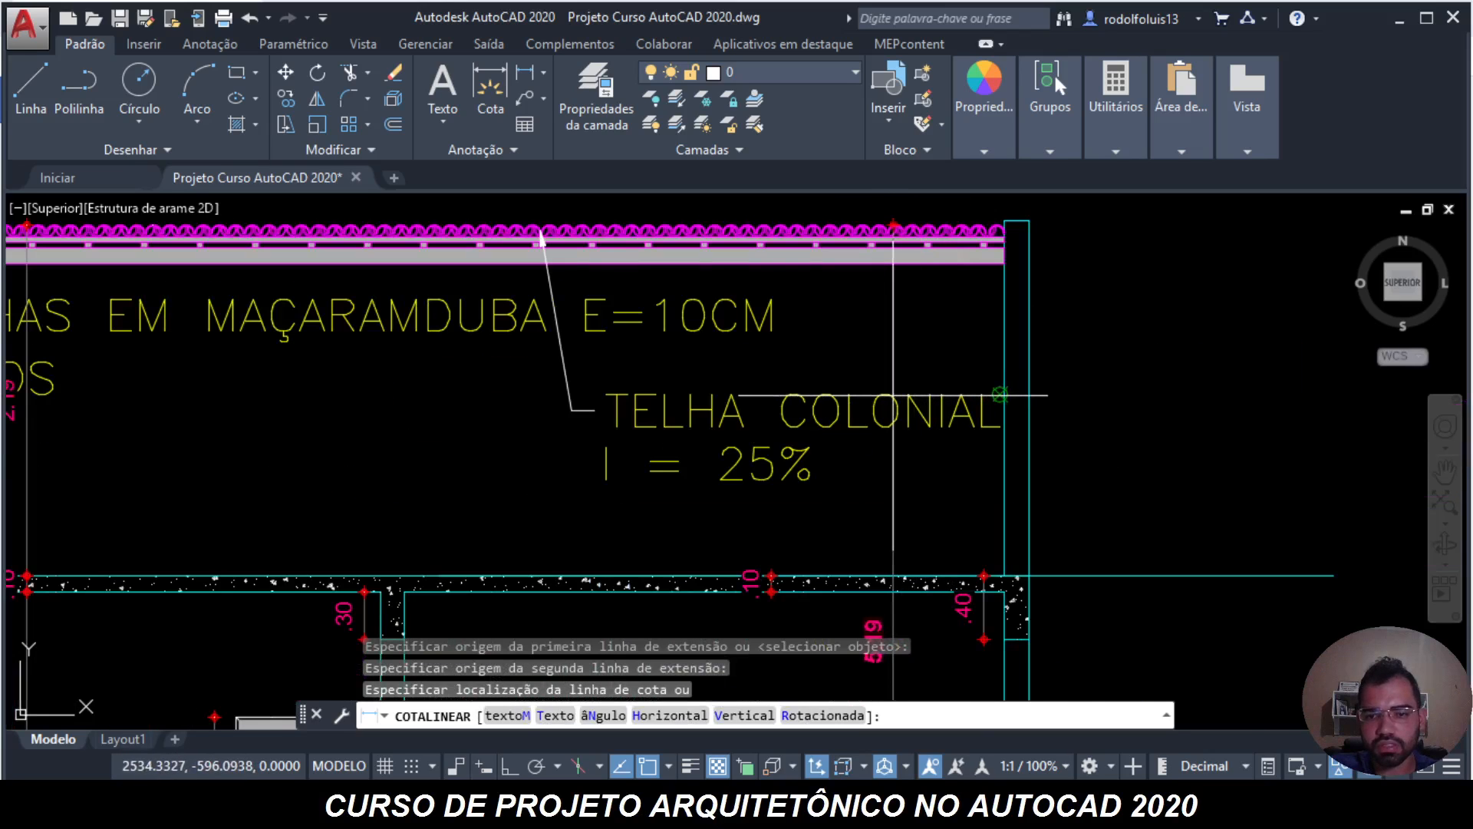
left_click(985, 430)
middle_click_drag(970, 537, 954, 320)
key("Escape")
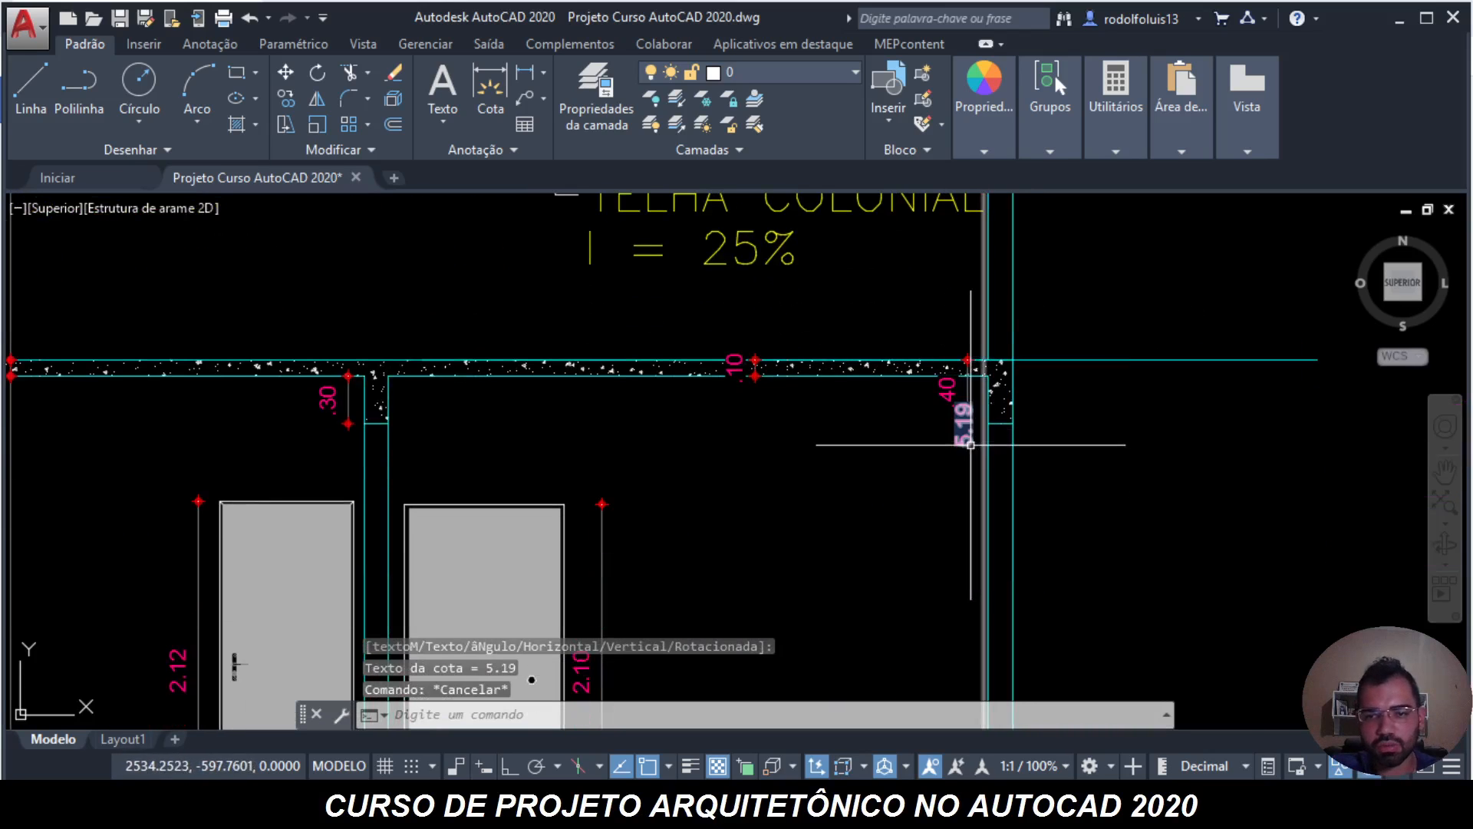
key("Delete")
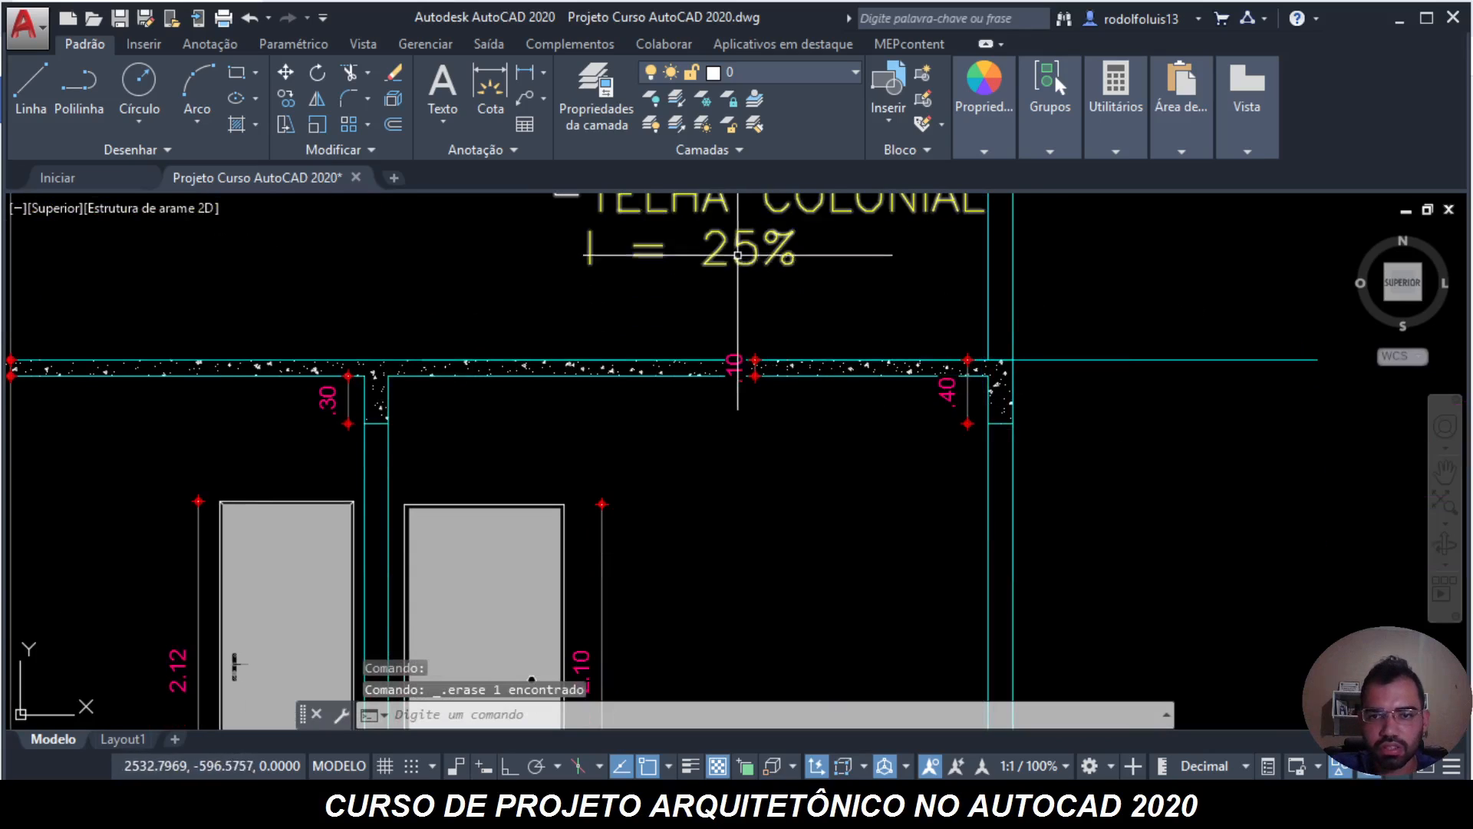
- Add a vertical linear dimension from the floor to the top of the roof tiles, placed outside the right outer wall
left_click(543, 72)
left_click(541, 110)
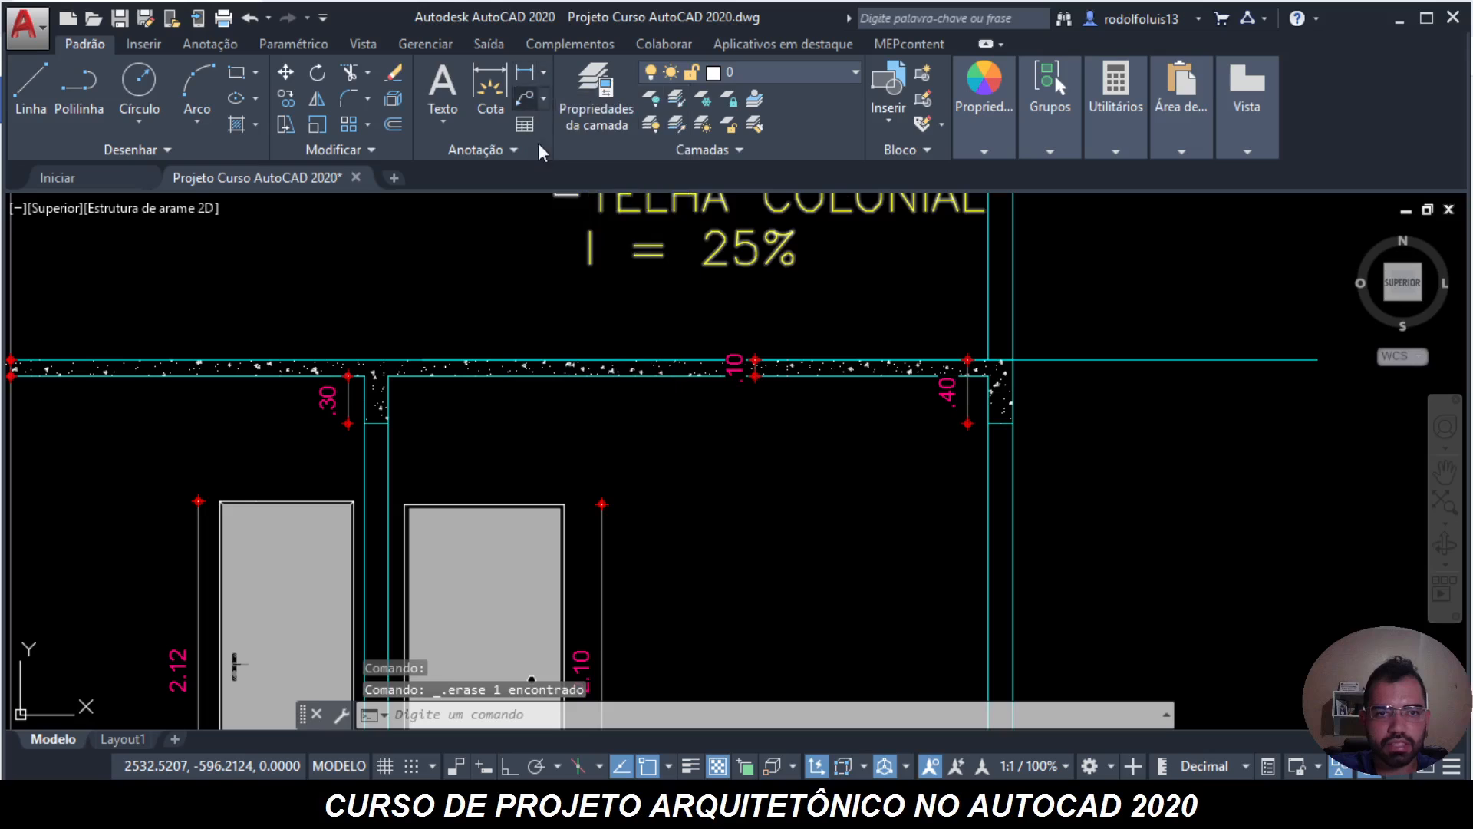
scroll(609, 315, "down", 4)
scroll(651, 482, "up", 4)
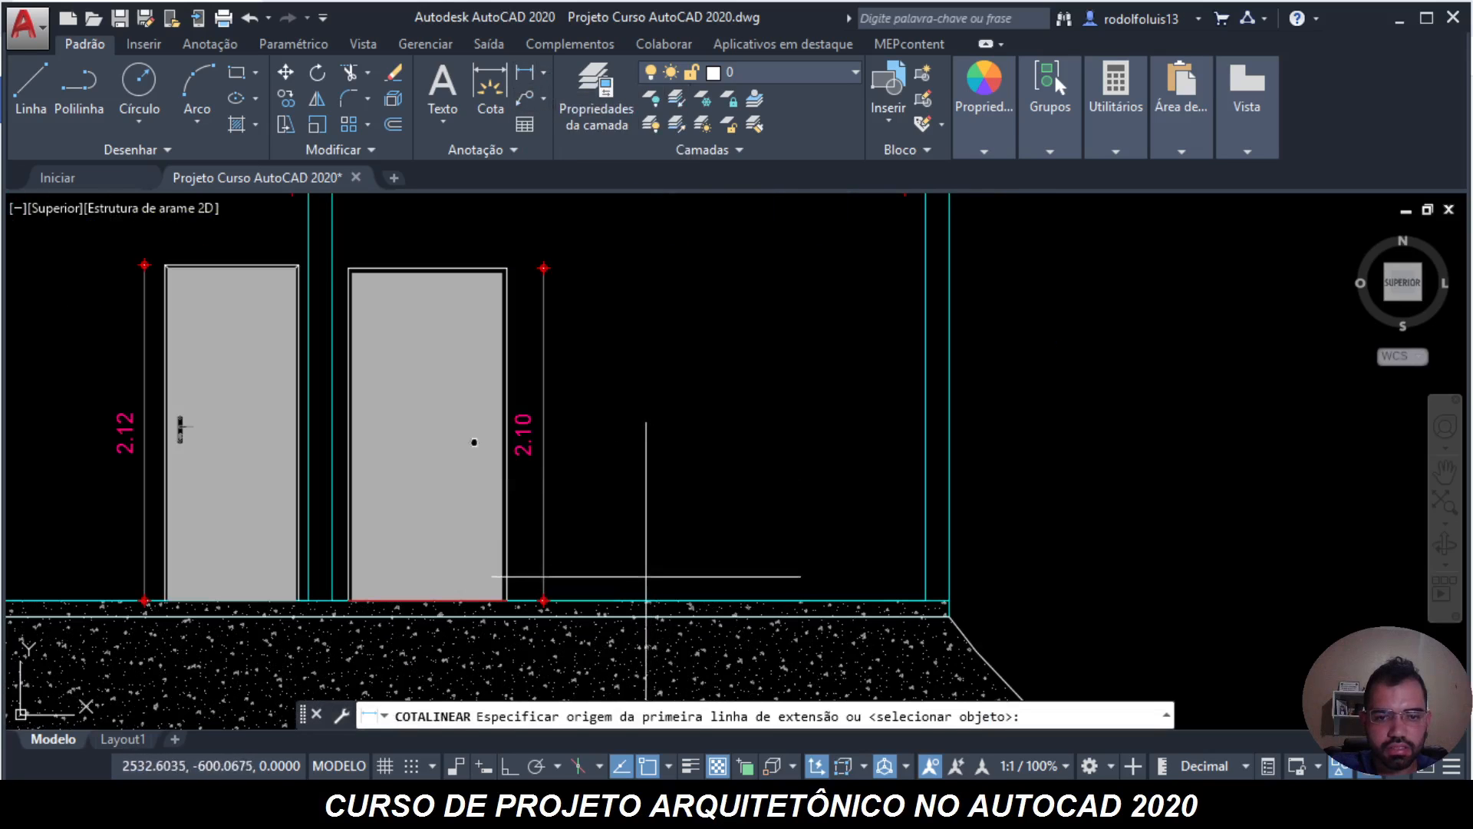
left_click(646, 600)
scroll(646, 461, "down", 3)
scroll(632, 261, "up", 6)
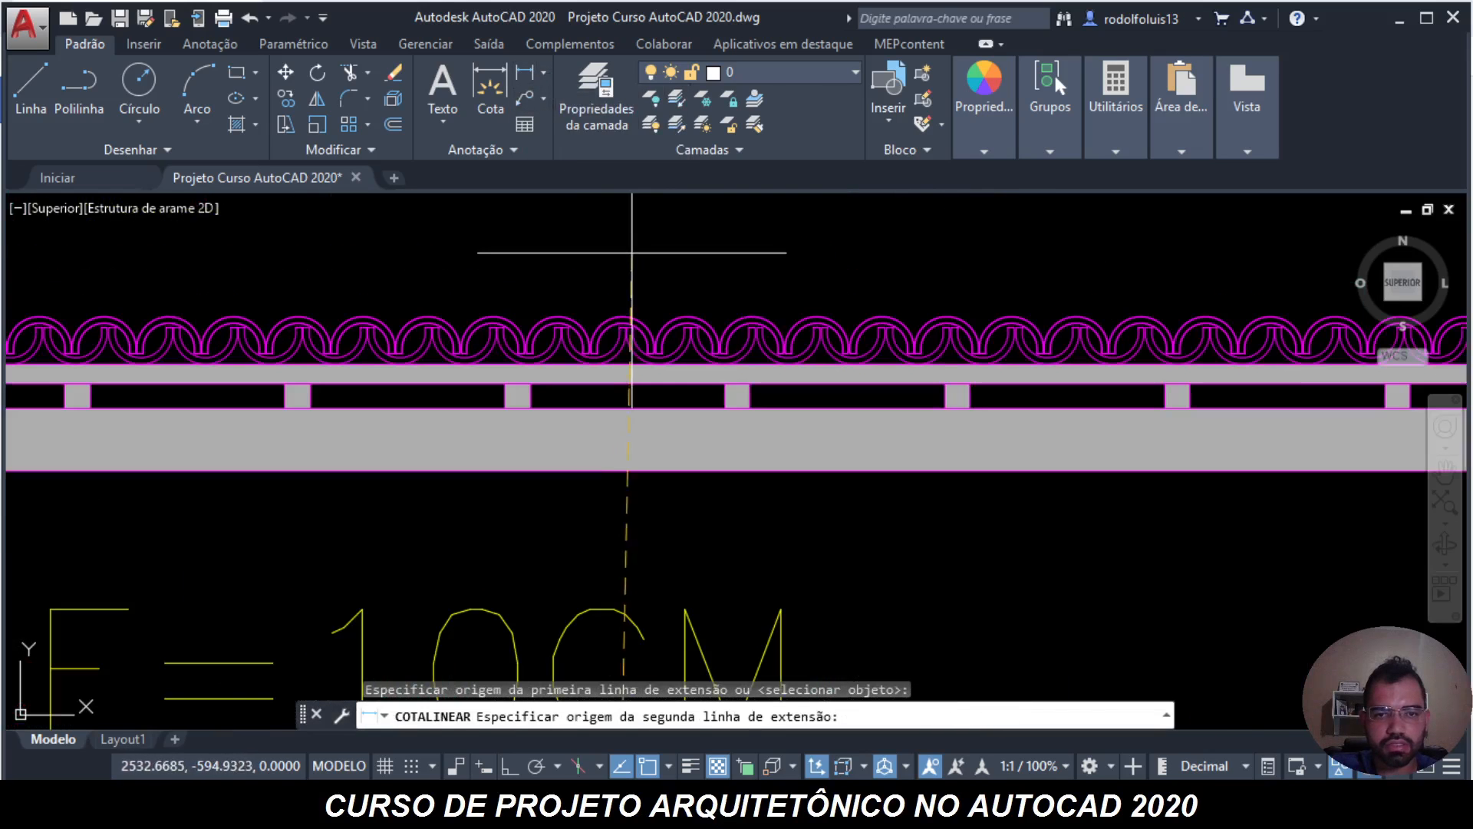
left_click(622, 316)
scroll(622, 316, "down", 5)
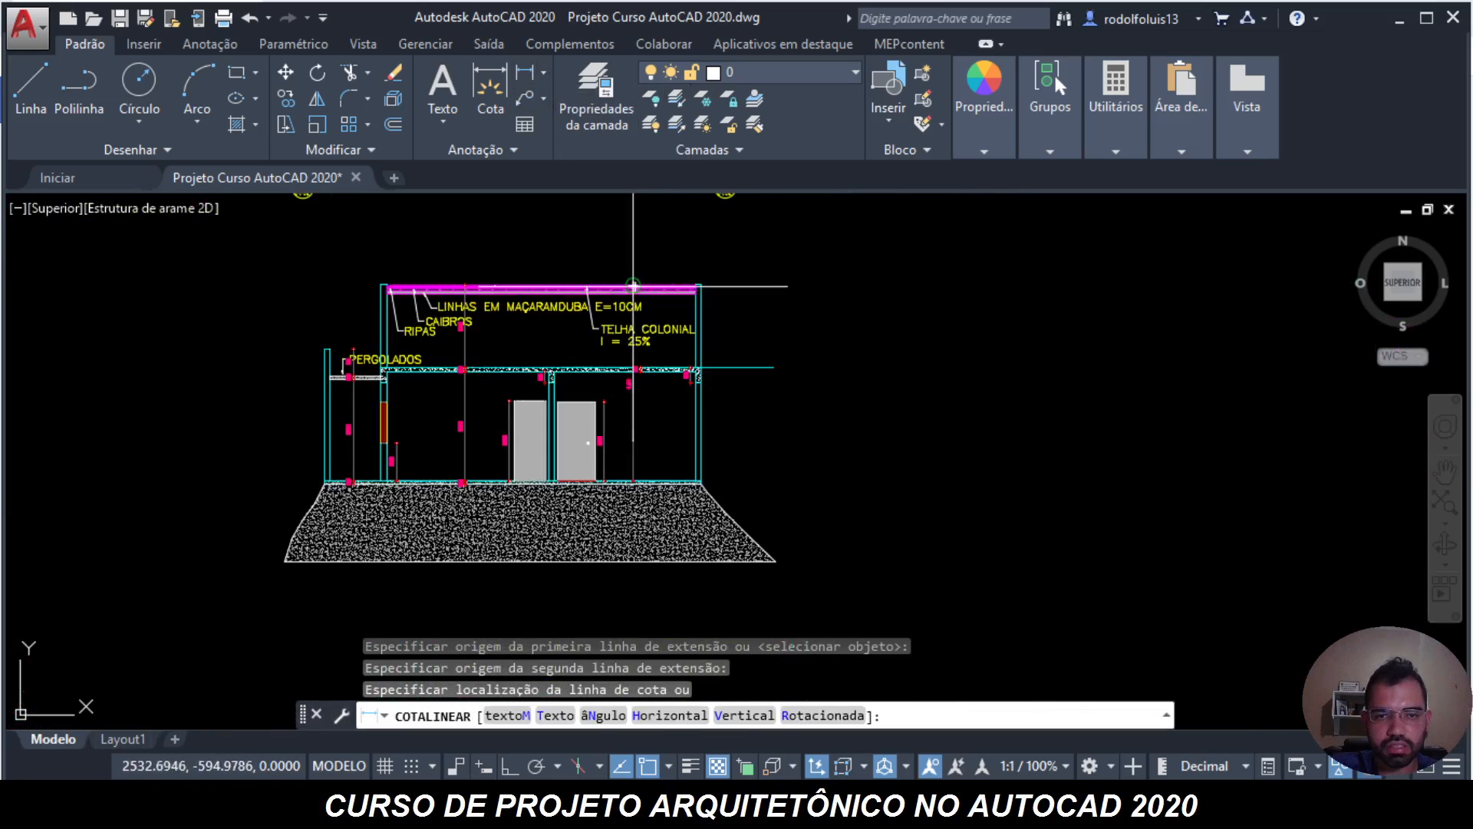
scroll(645, 384, "up", 4)
scroll(822, 546, "up", 2)
left_click(823, 548)
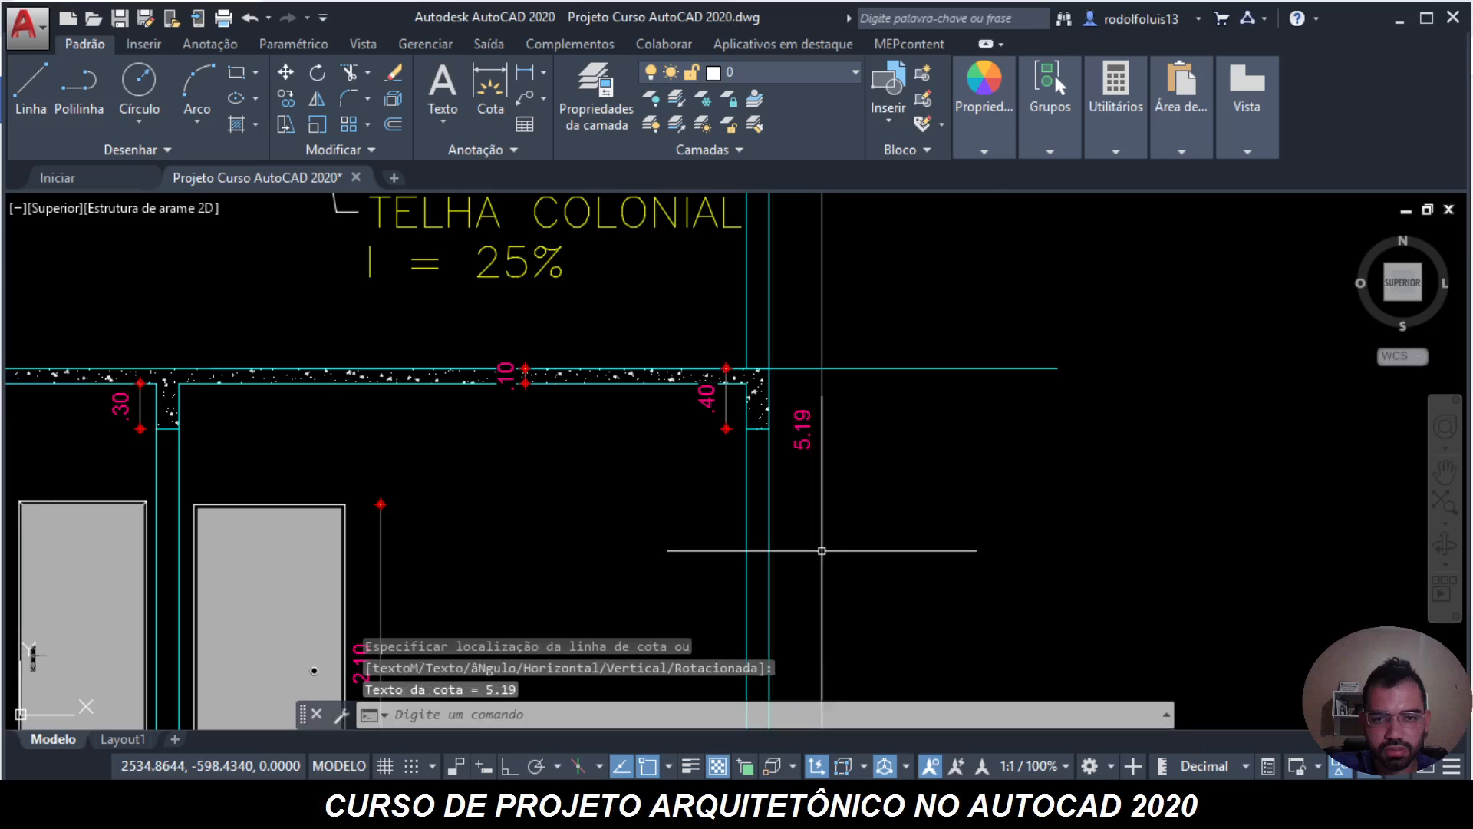
- Compare the concrete water tank and pergola in the roof plan with the section drawn below
scroll(999, 523, "down", 8)
middle_click_drag(819, 384, 814, 560)
scroll(807, 535, "up", 6)
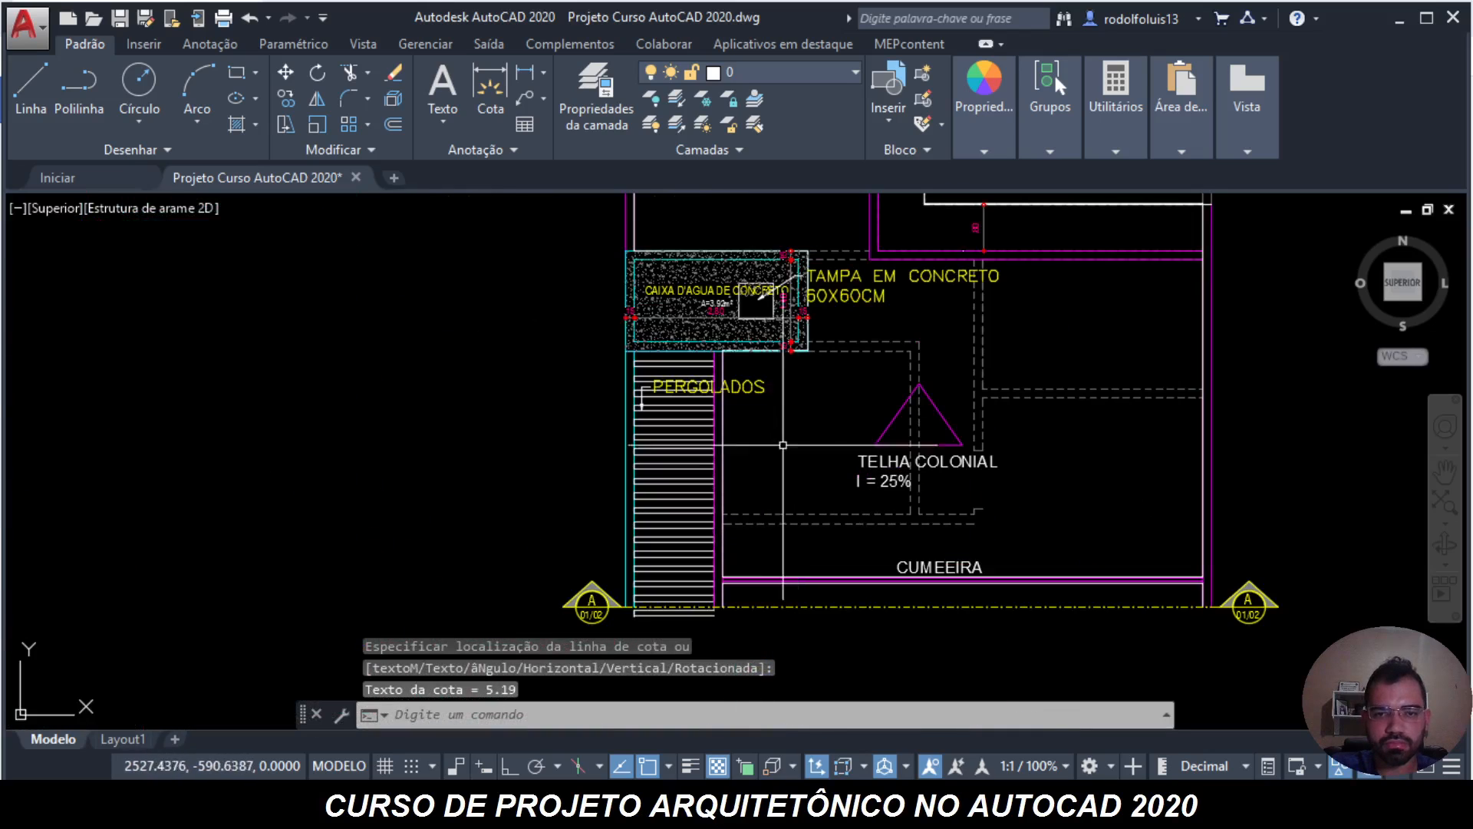
scroll(761, 323, "down", 4)
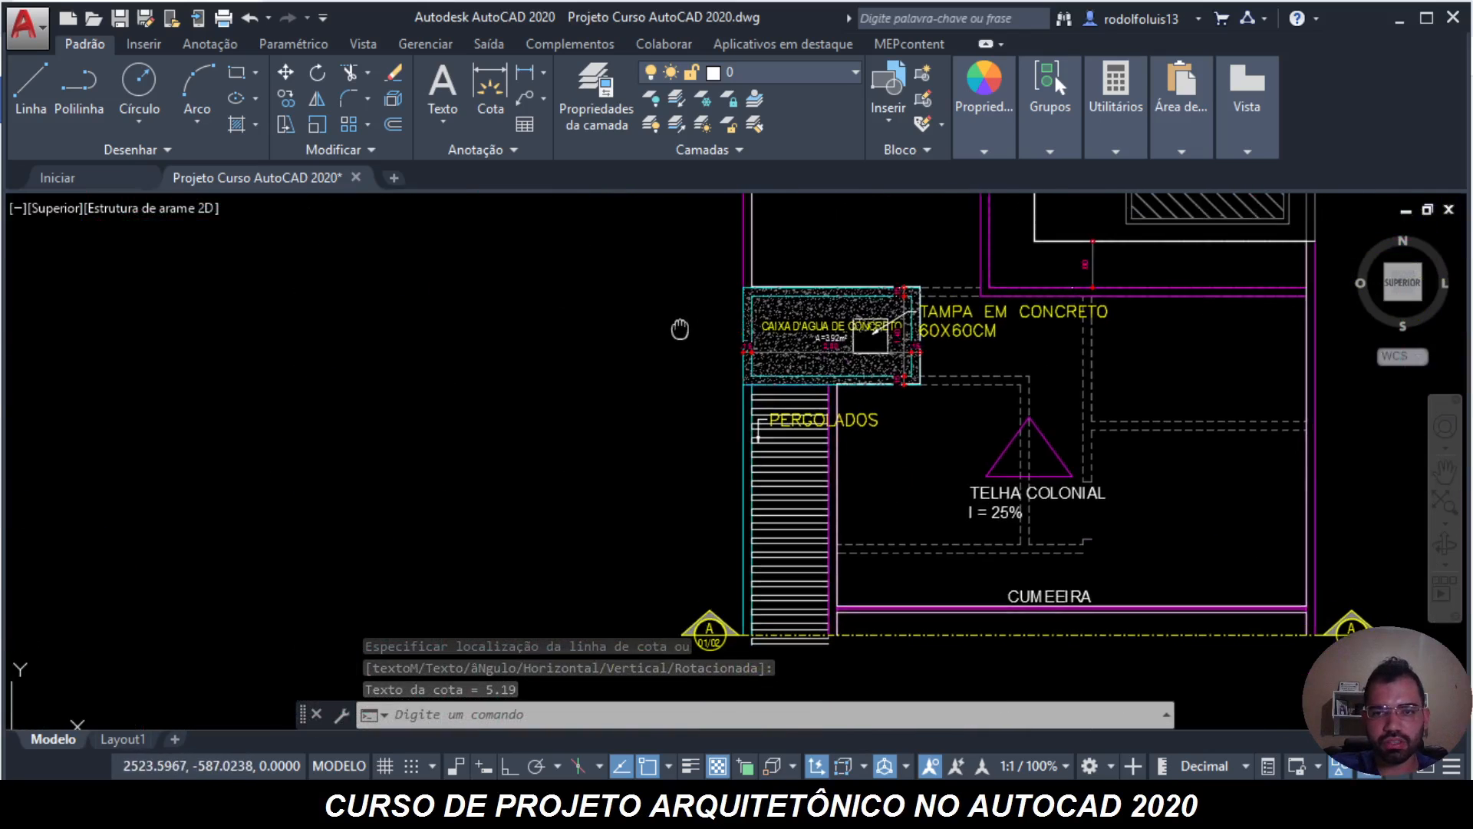
scroll(774, 362, "down", 5)
scroll(798, 384, "up", 6)
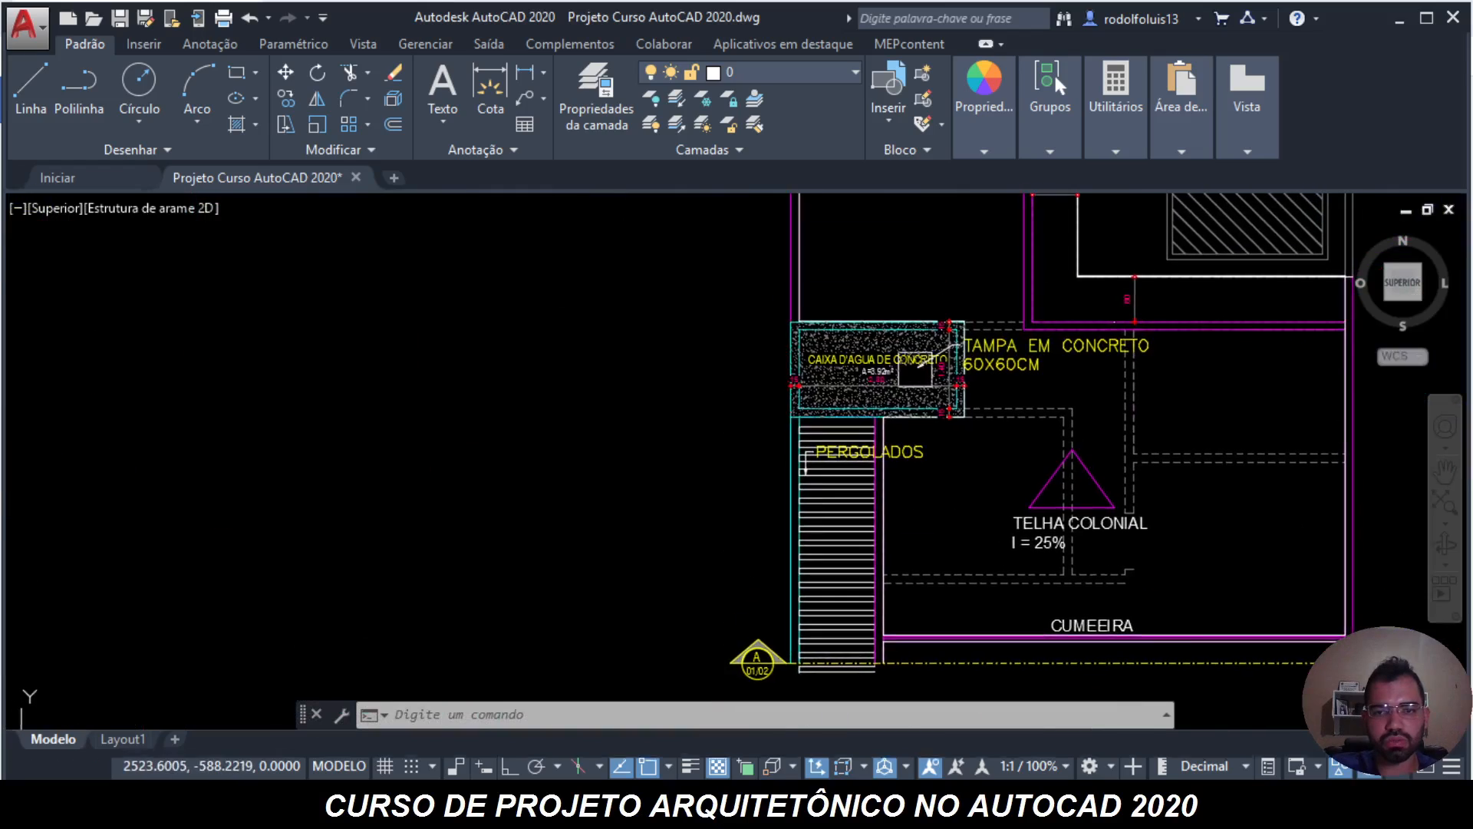
scroll(858, 336, "down", 4)
scroll(858, 336, "up", 8)
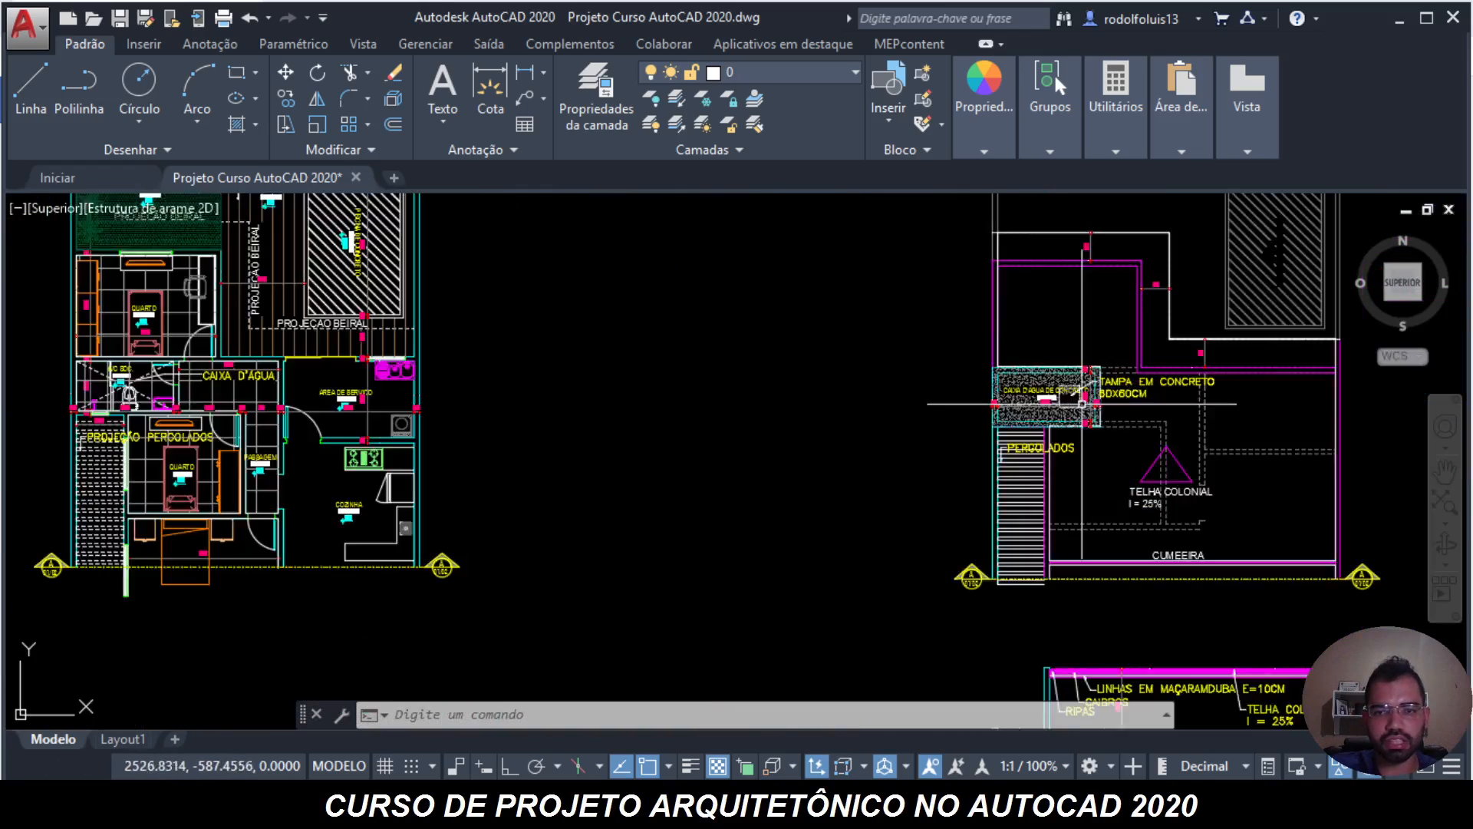
scroll(771, 348, "down", 7)
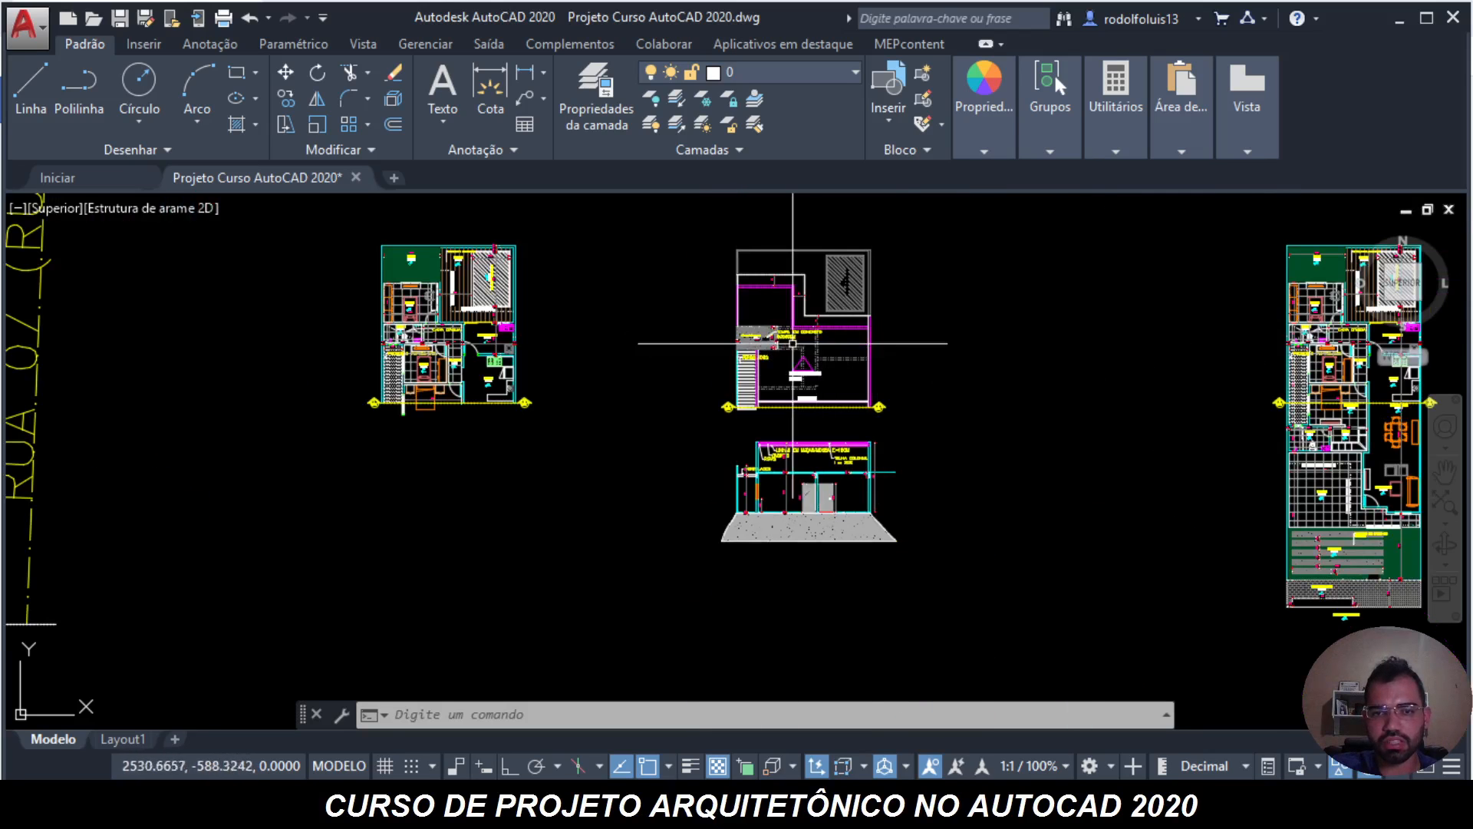
scroll(793, 343, "up", 5)
scroll(730, 305, "down", 4)
scroll(697, 463, "up", 5)
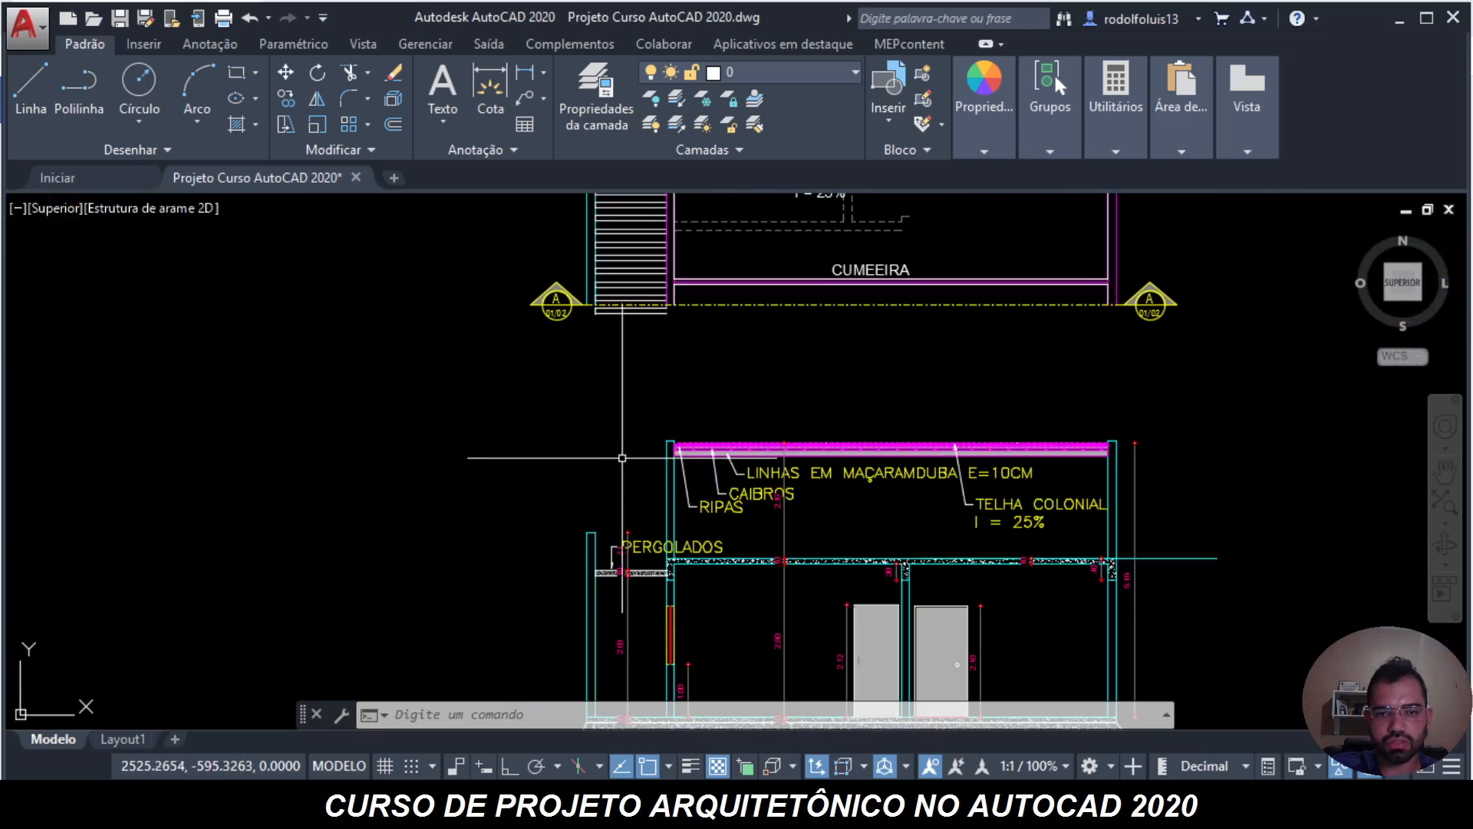
scroll(642, 490, "down", 3)
scroll(655, 281, "up", 4)
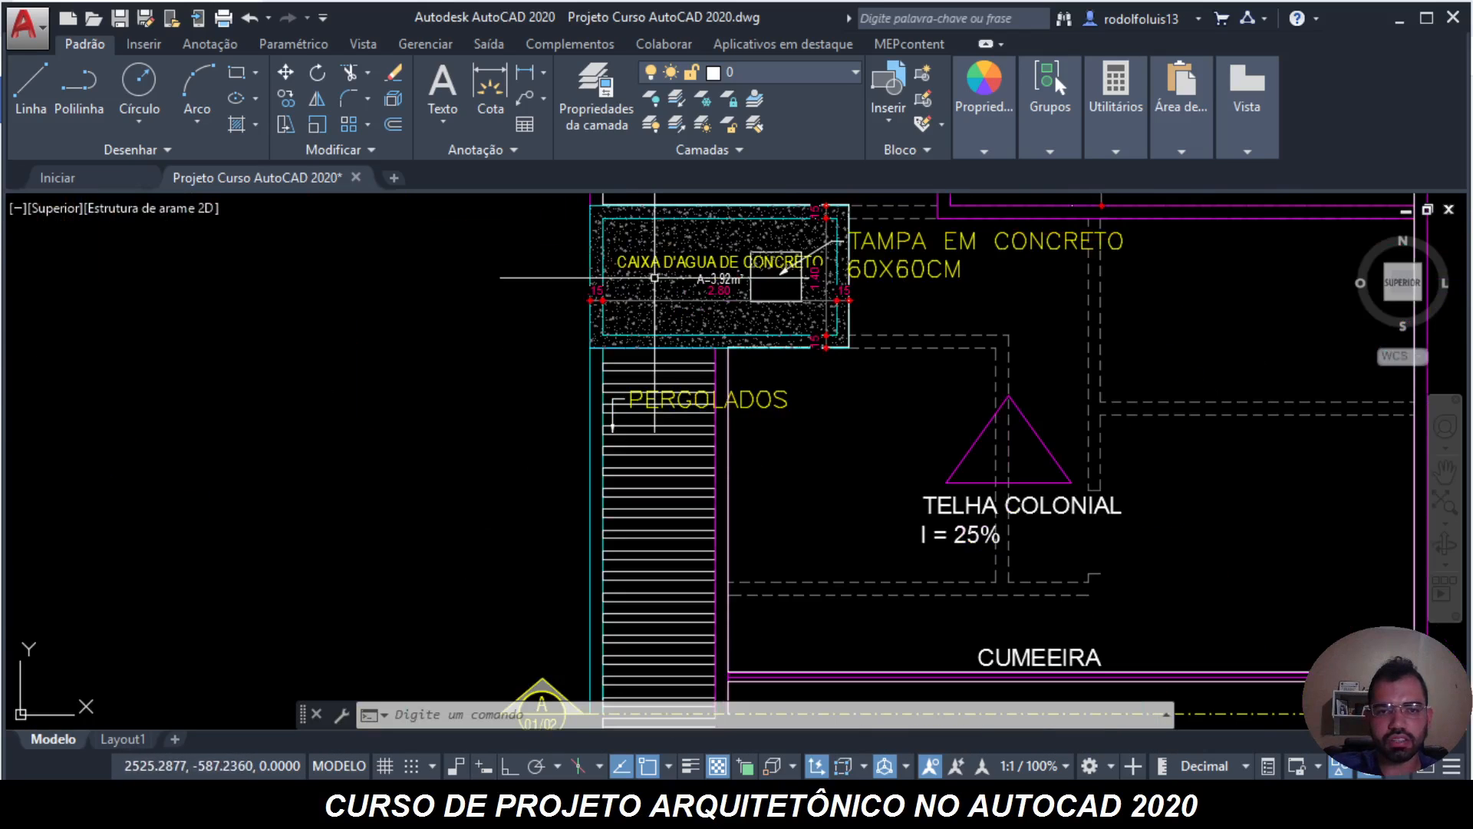
scroll(654, 278, "down", 6)
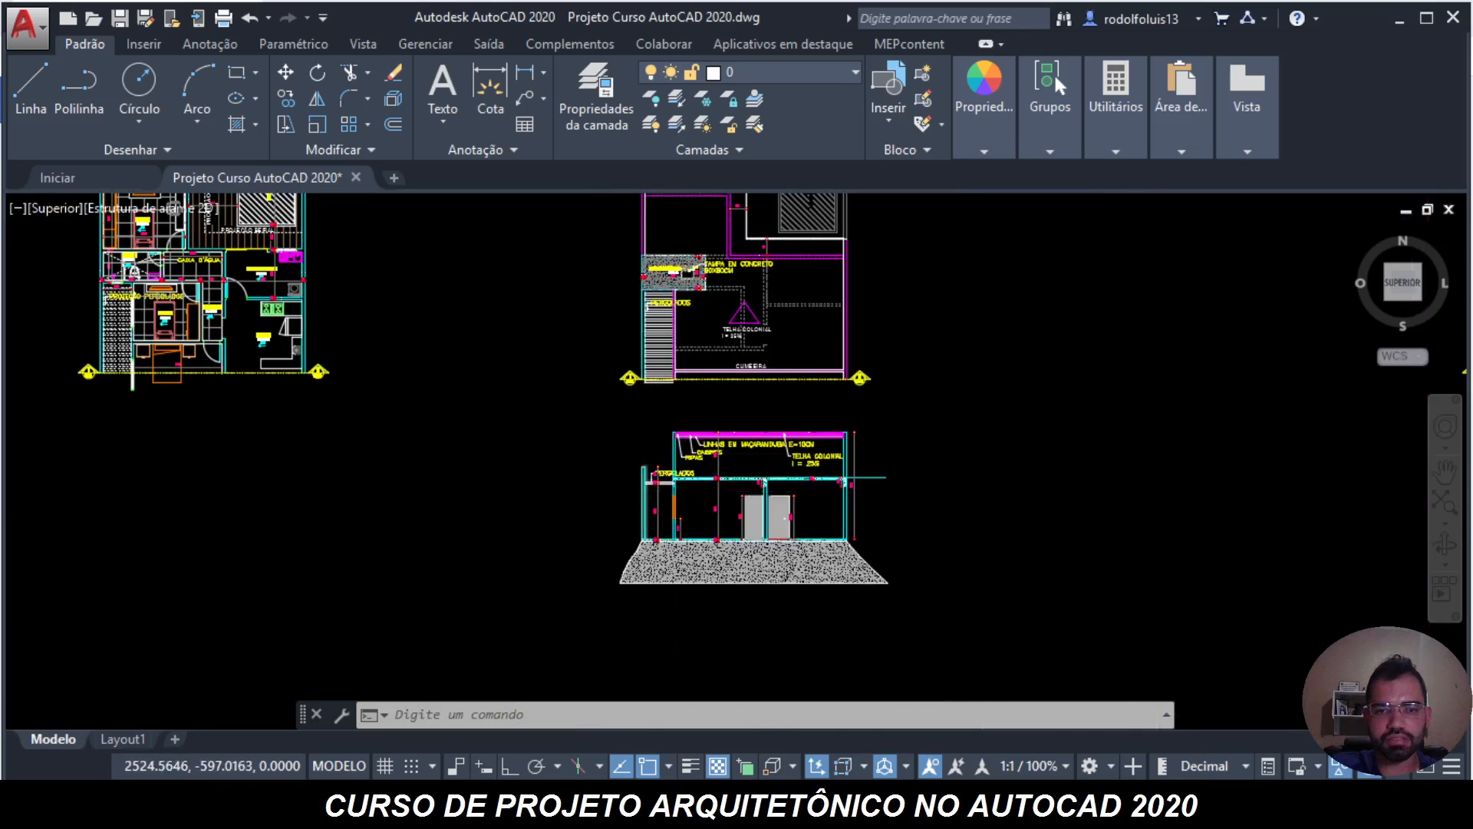
- Examine the concrete water tank's area label and dimensions in the roof plan
scroll(647, 464, "up", 4)
key("Escape")
key("Escape")
mouse_move(632, 429)
middle_mouse_down()
mouse_move(648, 691)
mouse_move(641, 328)
middle_mouse_up()
mouse_move(648, 384)
middle_mouse_down()
mouse_move(624, 464)
mouse_move(656, 377)
middle_mouse_up()
scroll(656, 378, "up", 5)
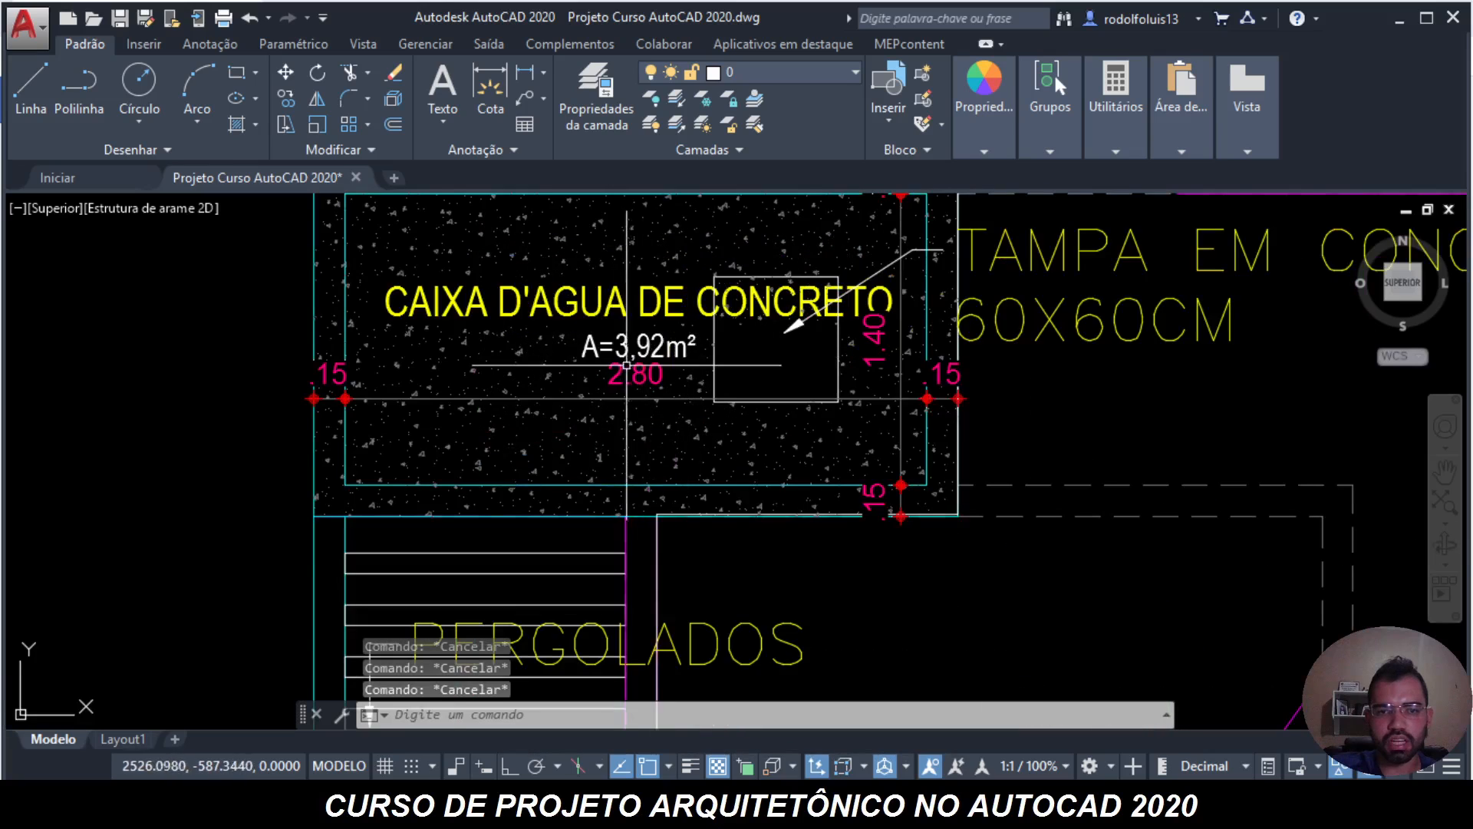
left_click(627, 351)
key("Escape")
scroll(627, 350, "up", 4)
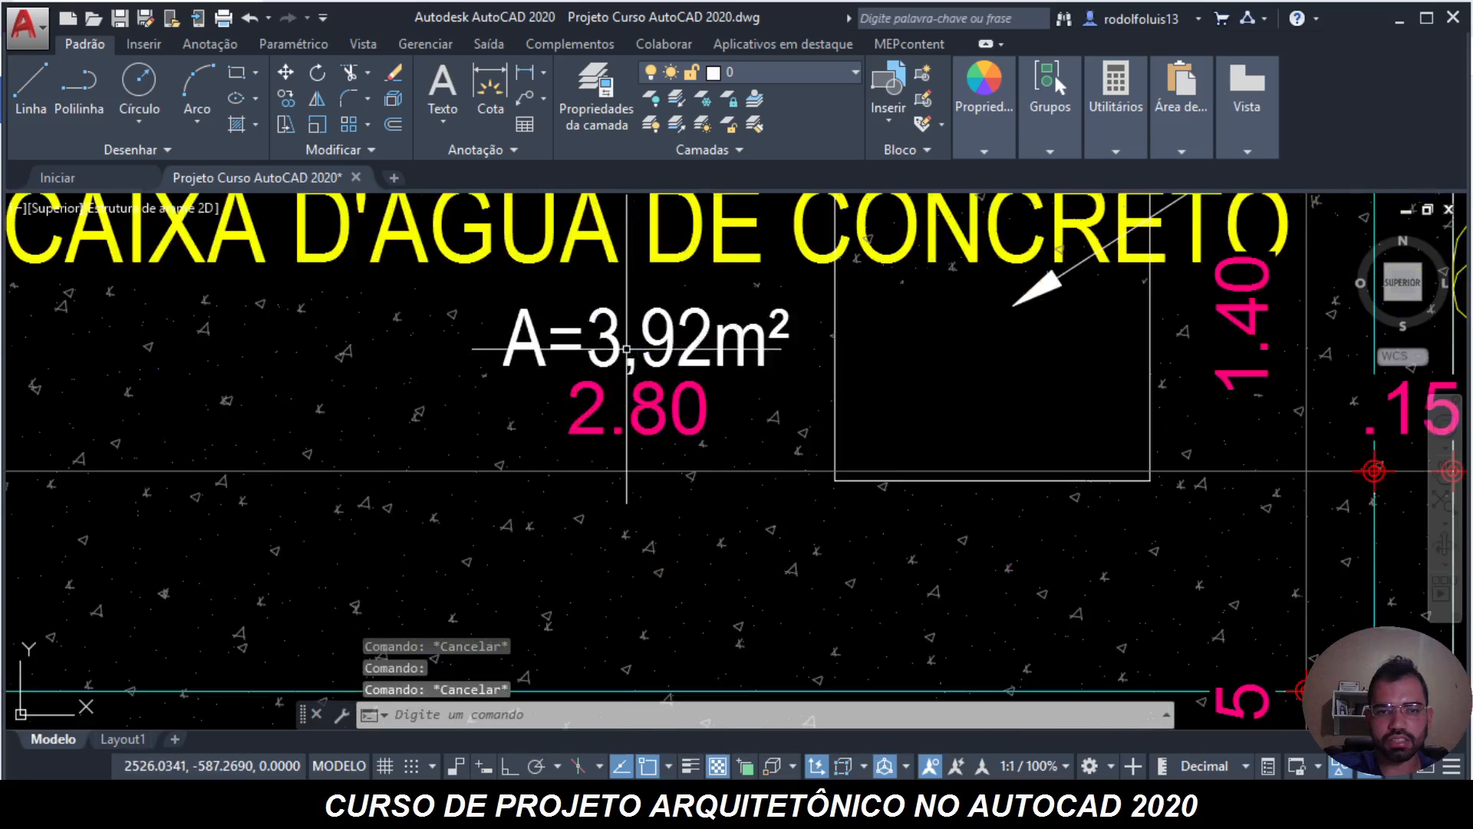
scroll(777, 378, "down", 6)
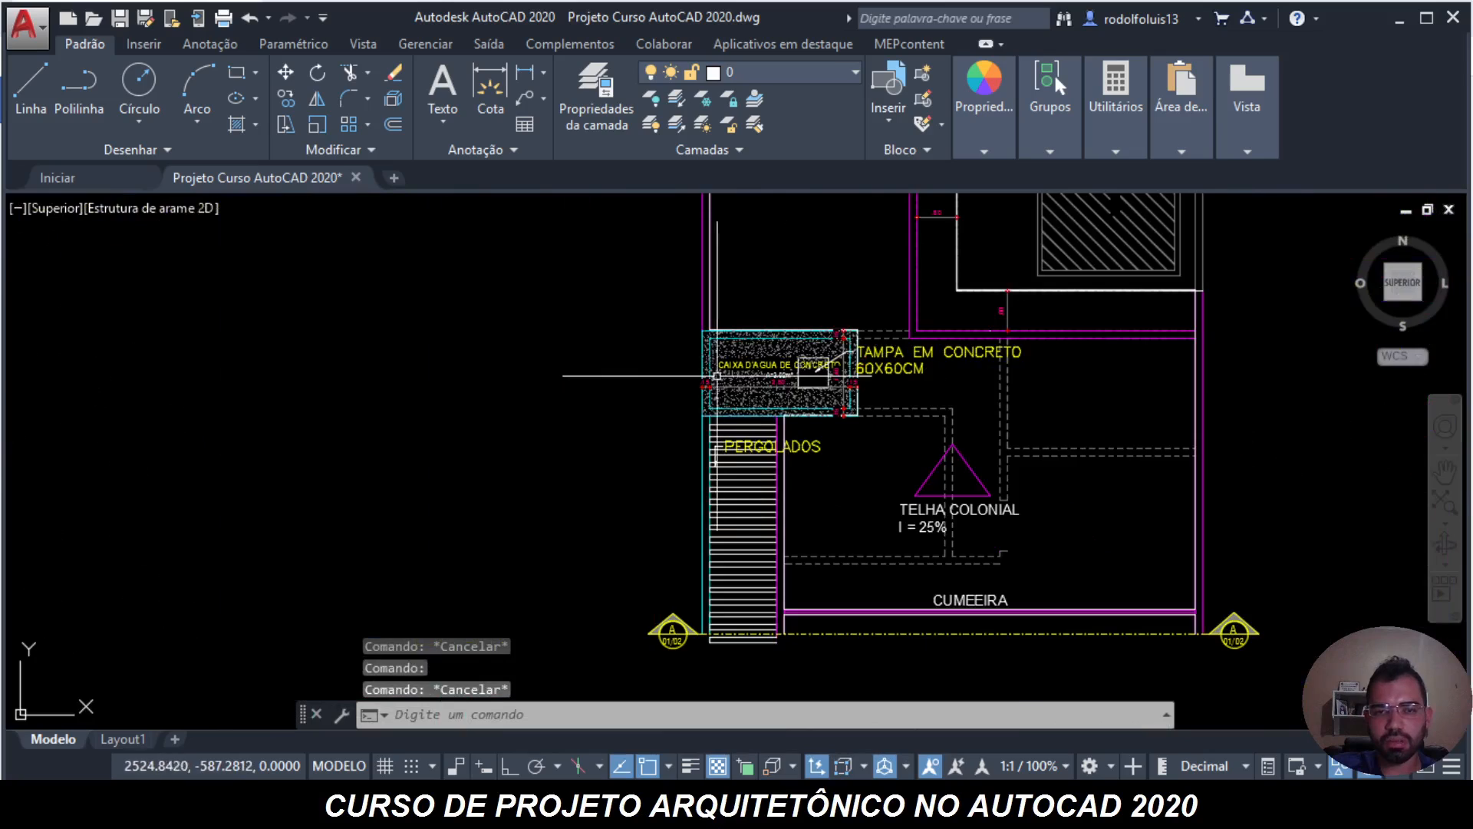
scroll(716, 376, "up", 4)
scroll(714, 360, "down", 10)
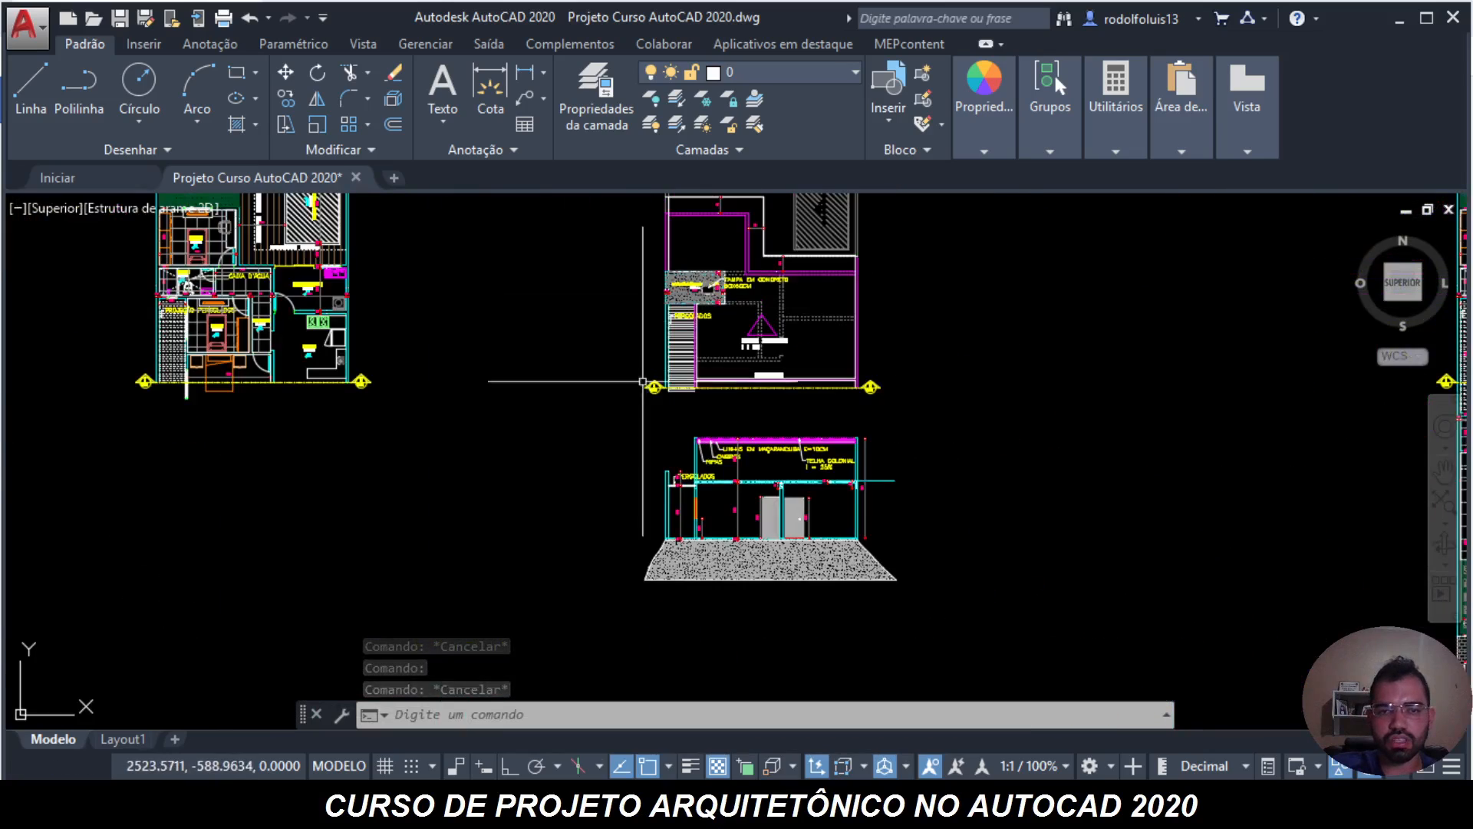
- Draw a horizontal line from the ceiling slab's upper left corner outward past the pergola's outer wall, with ortho on
scroll(643, 382, "up", 5)
scroll(652, 371, "down", 1)
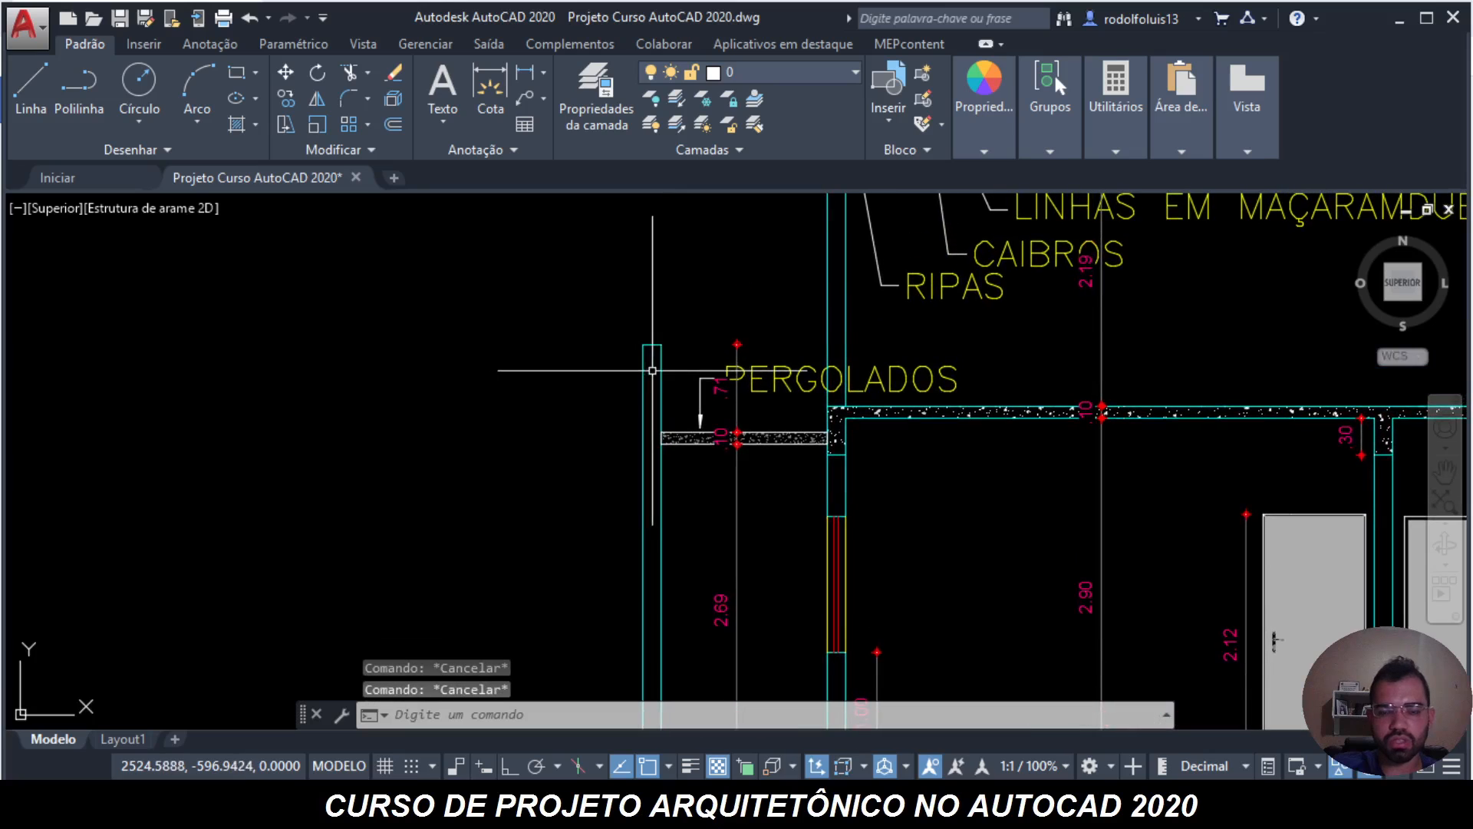
middle_click_drag(786, 383, 811, 465)
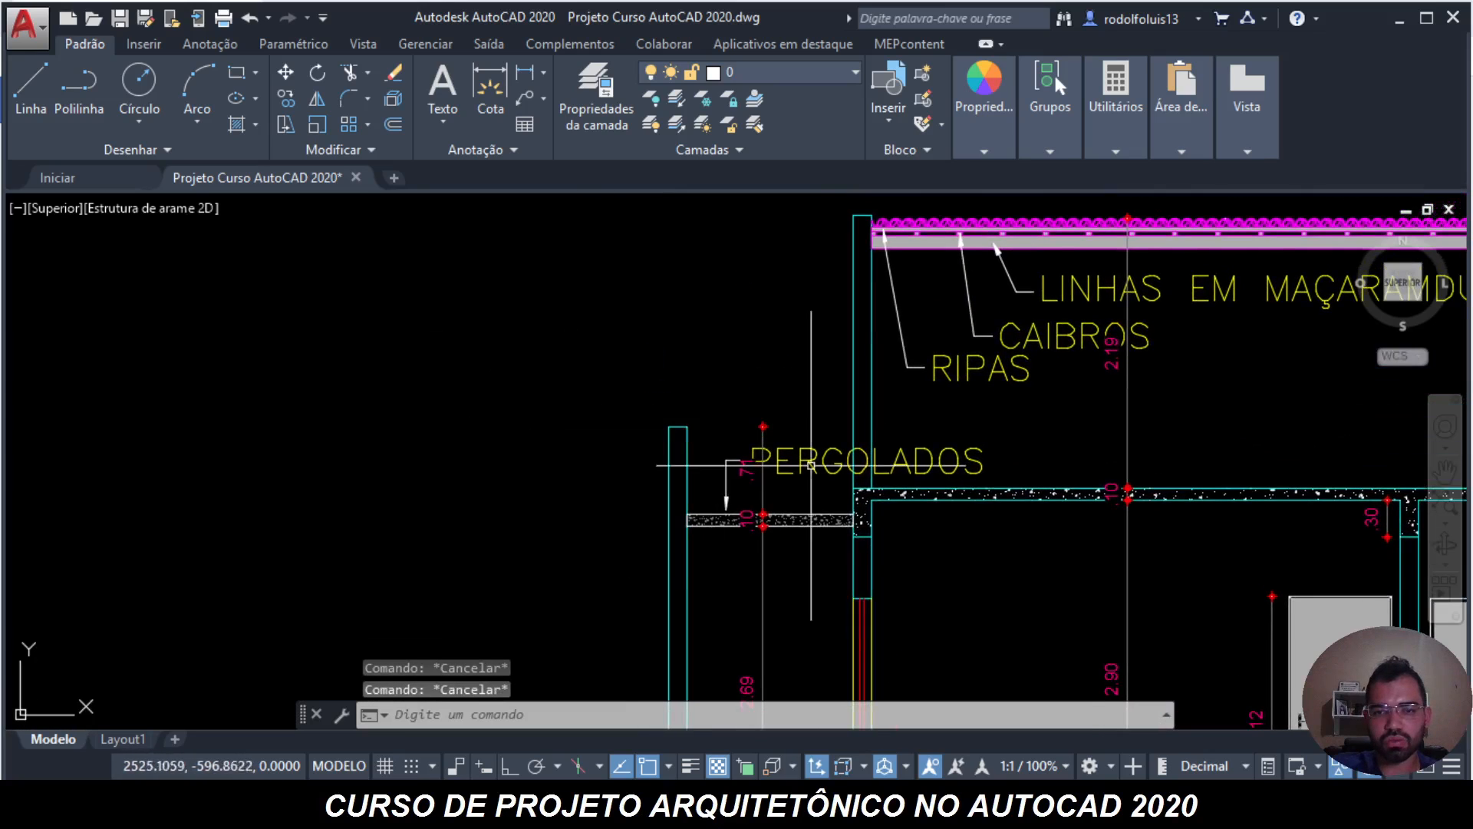
scroll(929, 510, "up", 4)
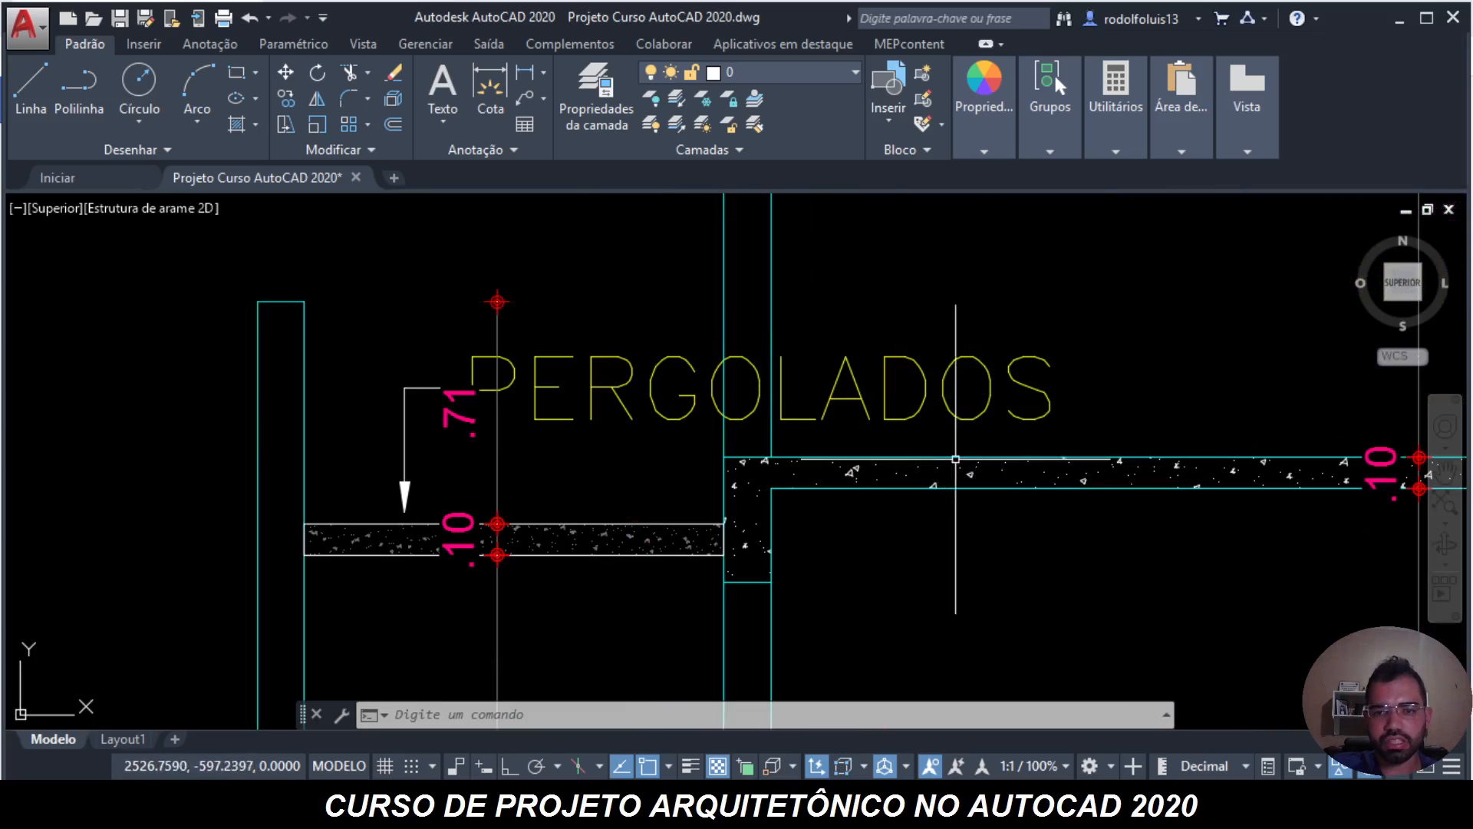
key("Escape")
key("Escape")
key("Escape")
type("l")
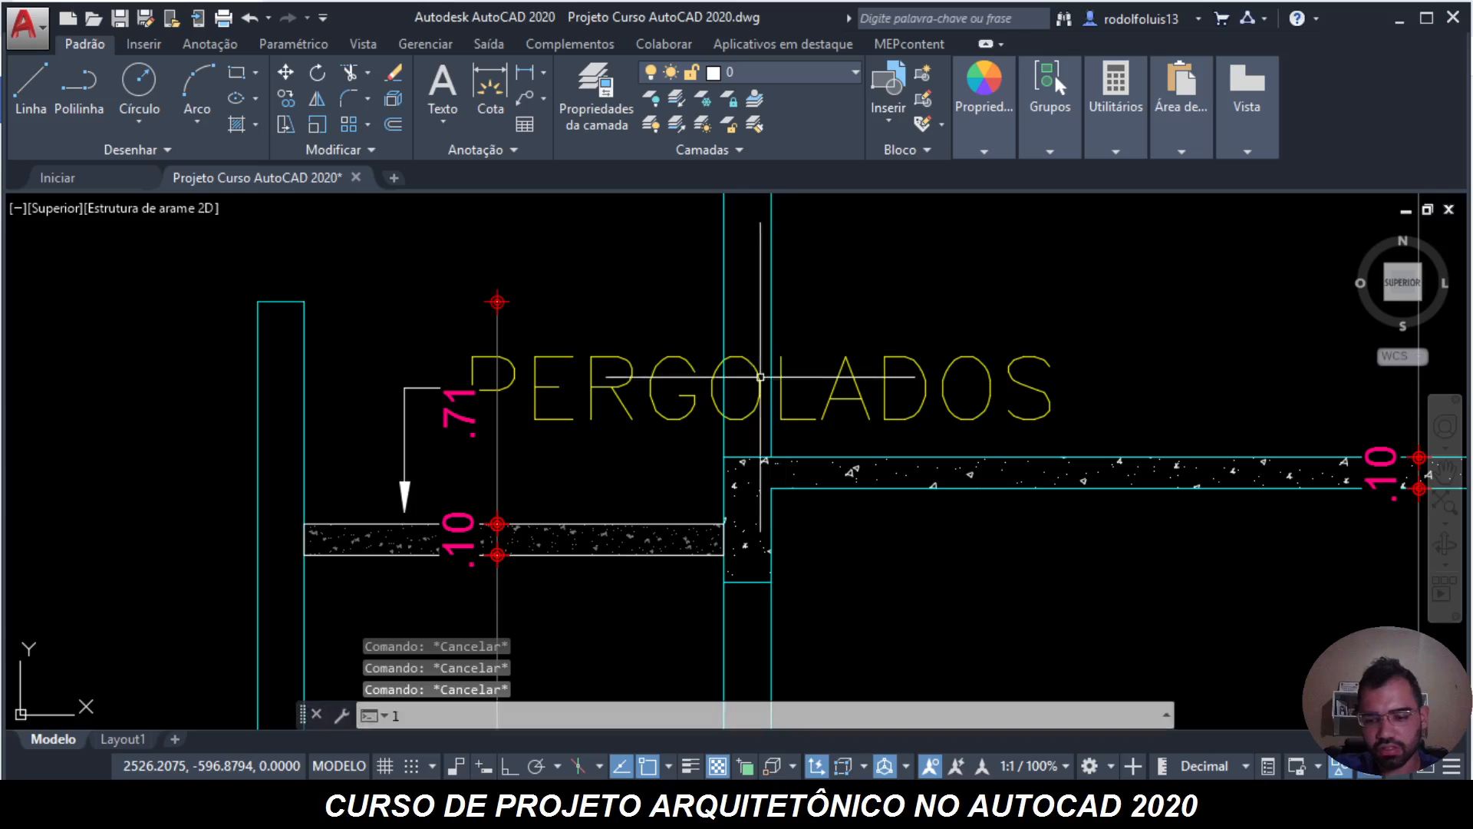
key("Return")
left_click(724, 458)
scroll(821, 418, "down", 4)
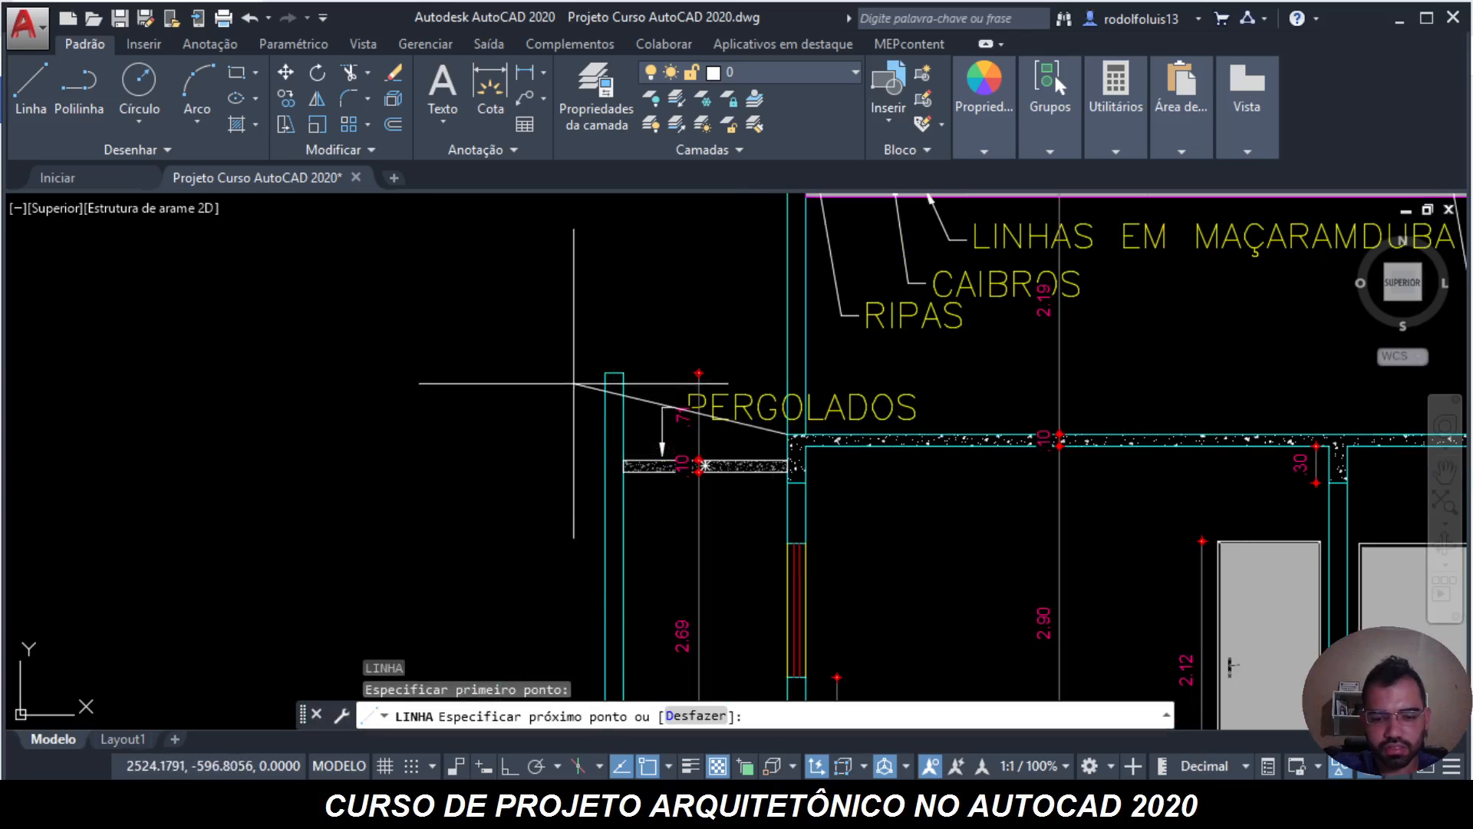
key("F8")
key("Escape")
key("Escape")
key("Escape")
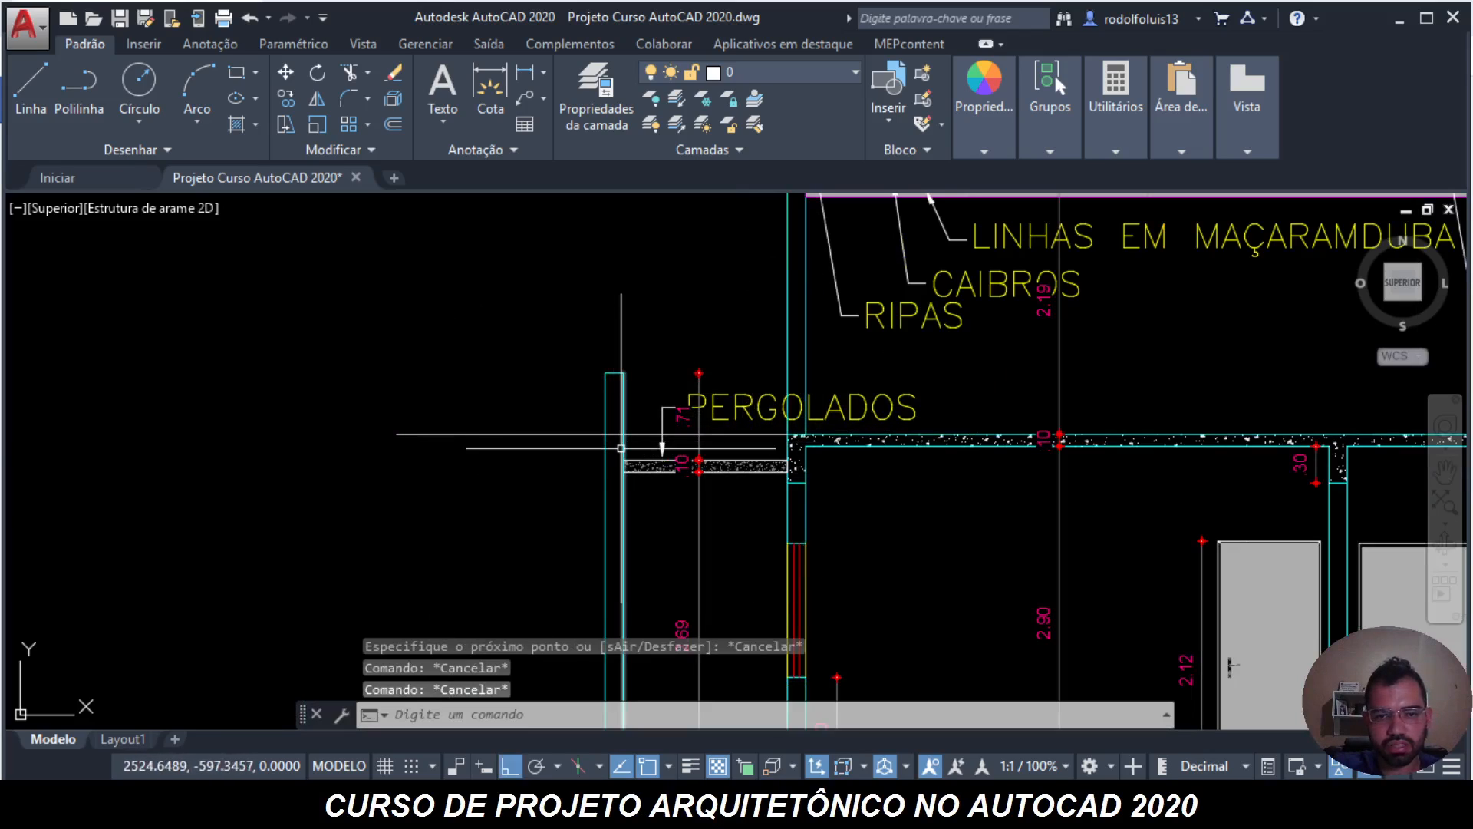
- Offset the new horizontal line upward by 0.8 above the pergola
key("Escape")
type("_off")
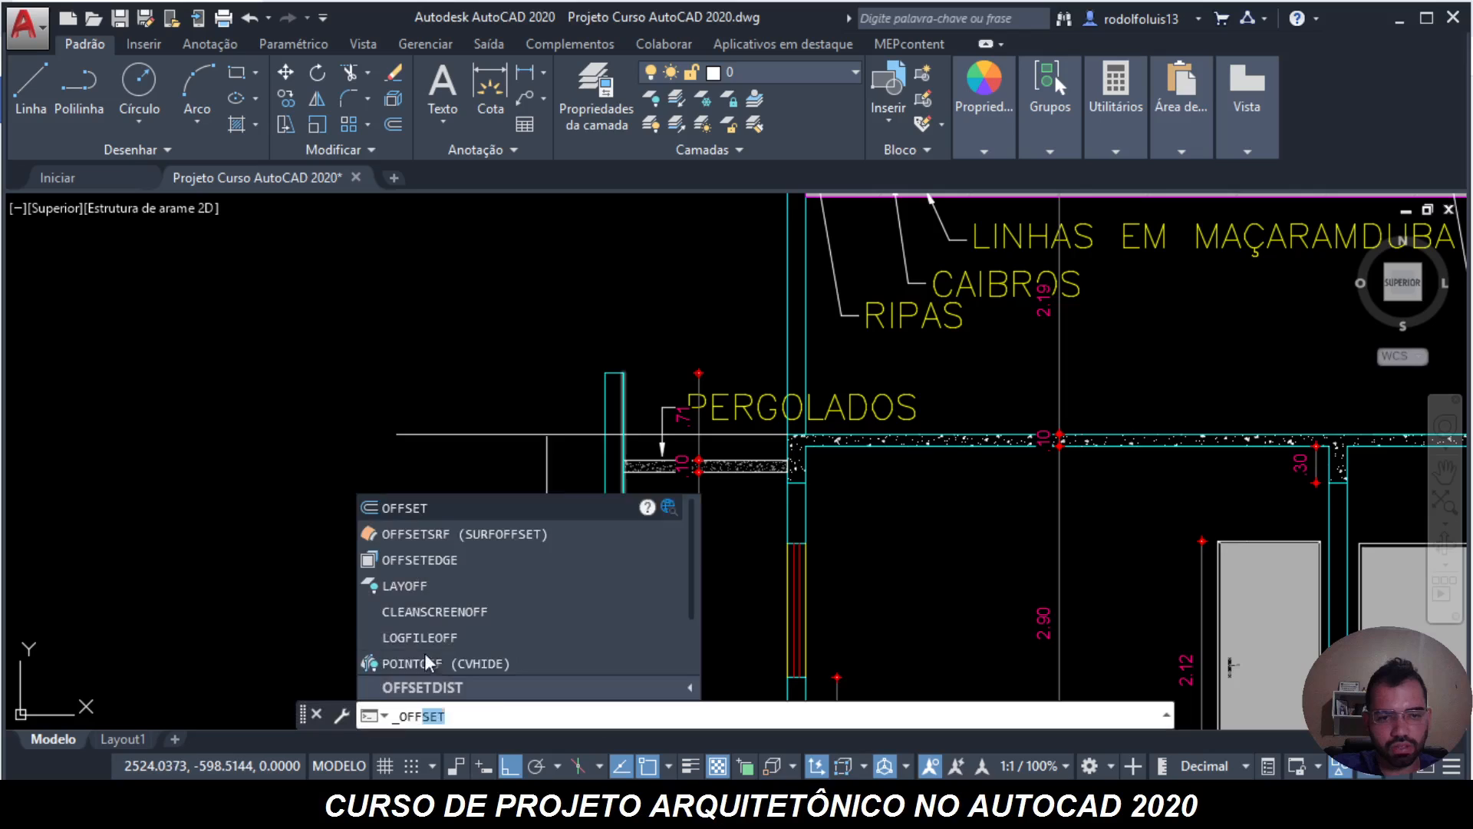
type("set")
key("Return")
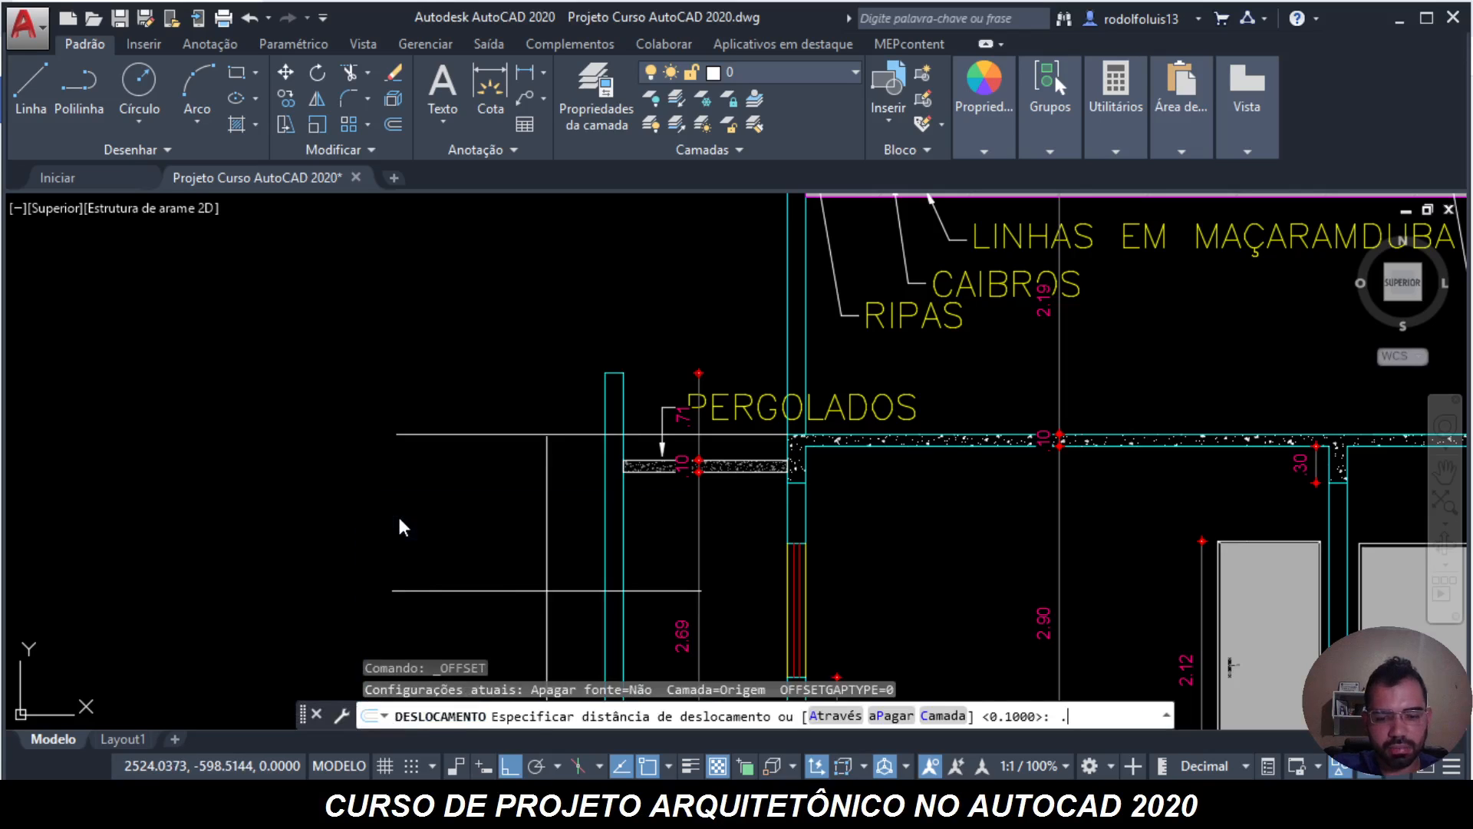
type(".8")
key("Return")
left_click(420, 435)
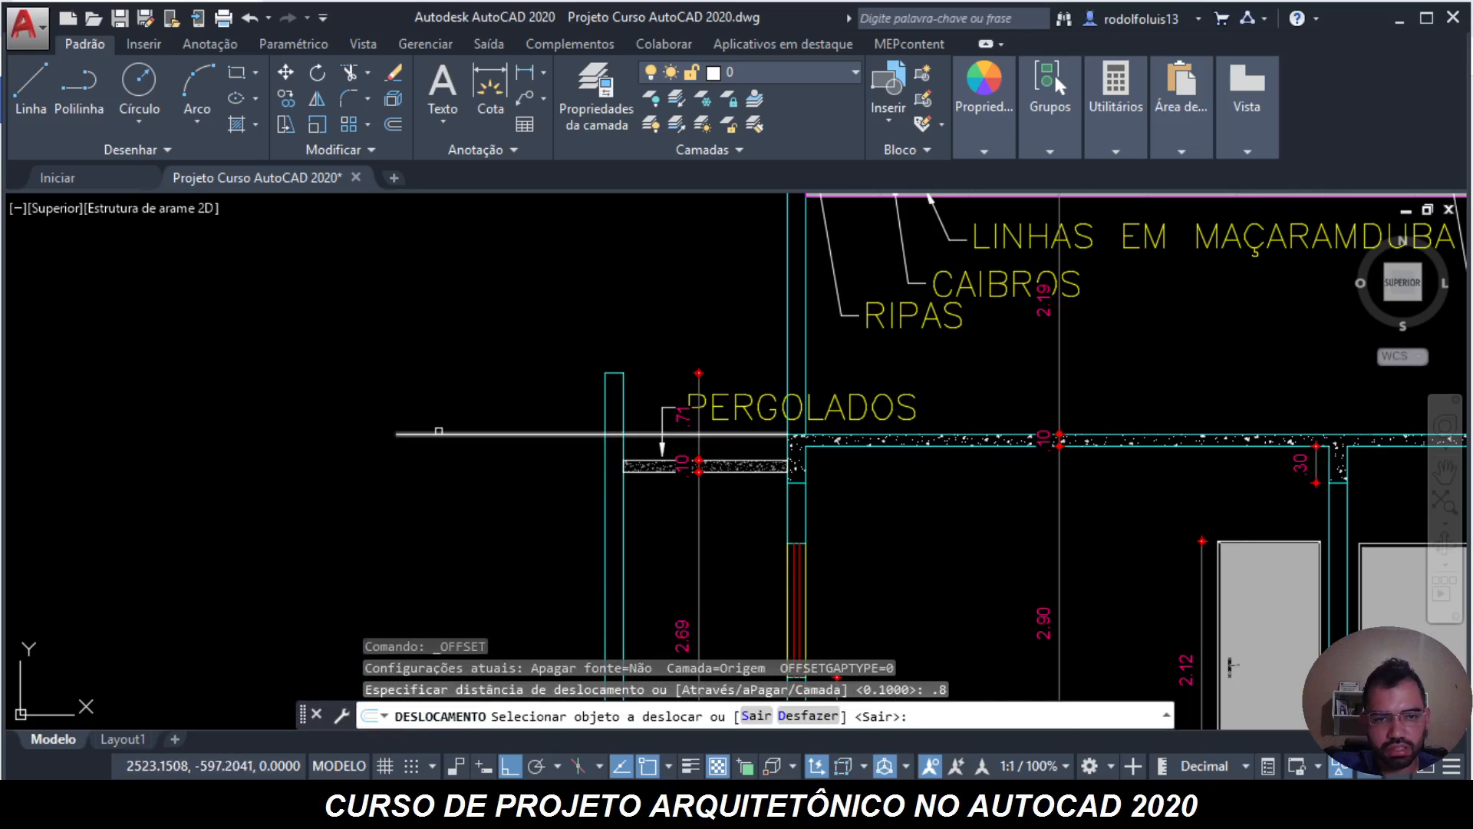
left_click(437, 393)
scroll(439, 387, "down", 4)
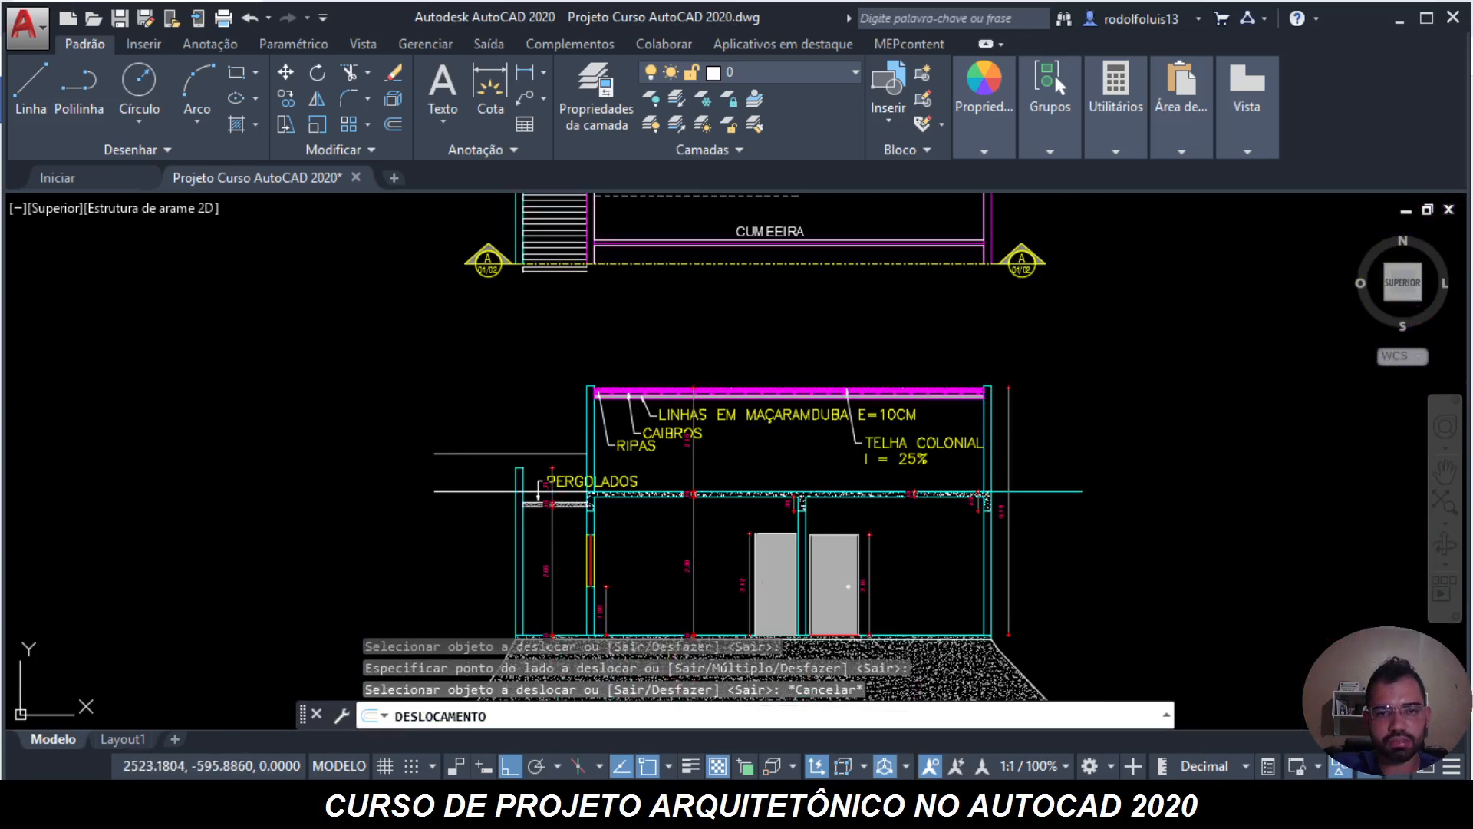
key("Escape")
key("Escape")
key("Escape")
- Offset the upper horizontal line above the pergola upward by 1
scroll(468, 480, "up", 4)
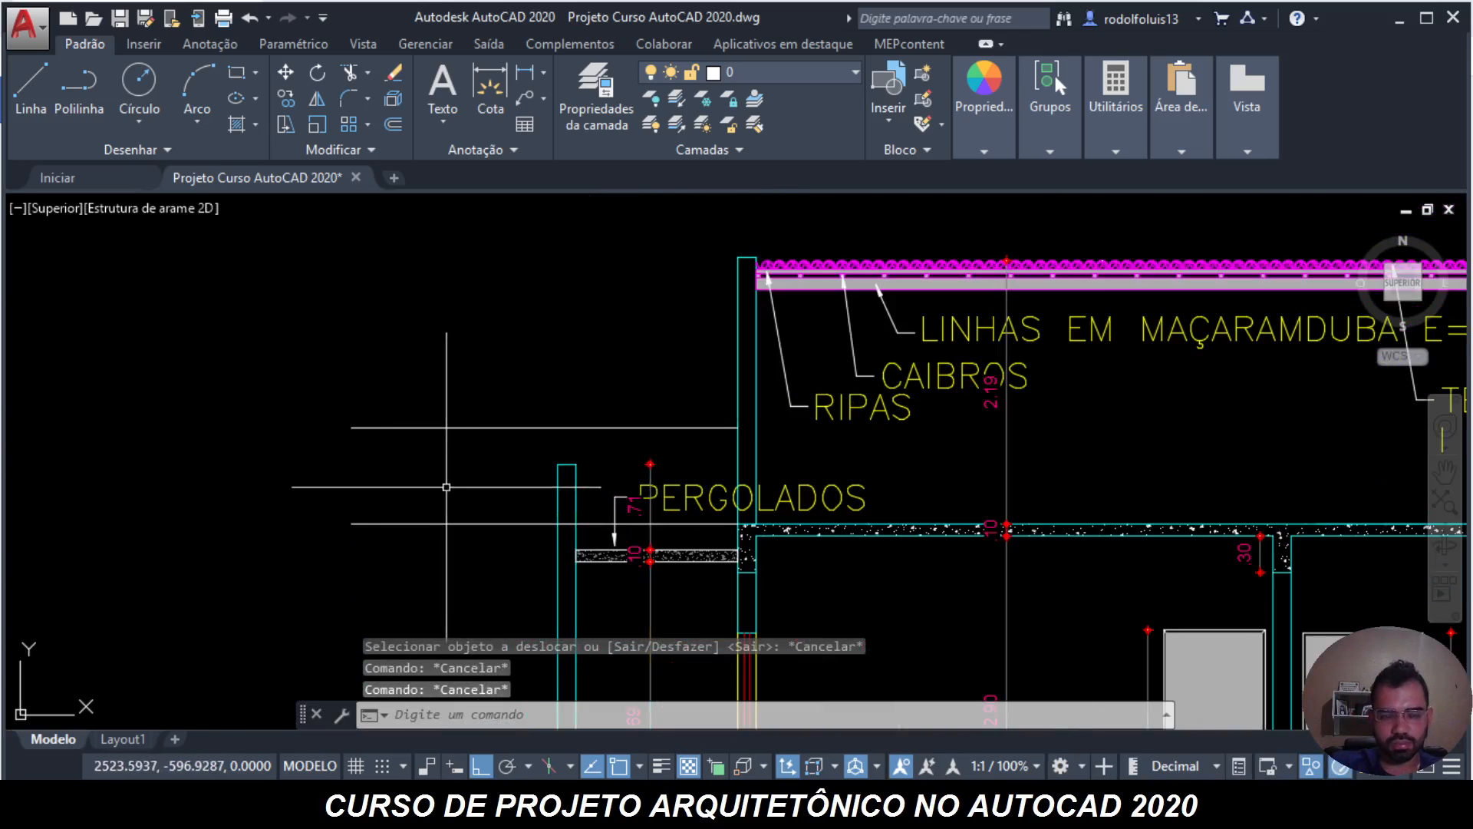
key("Escape")
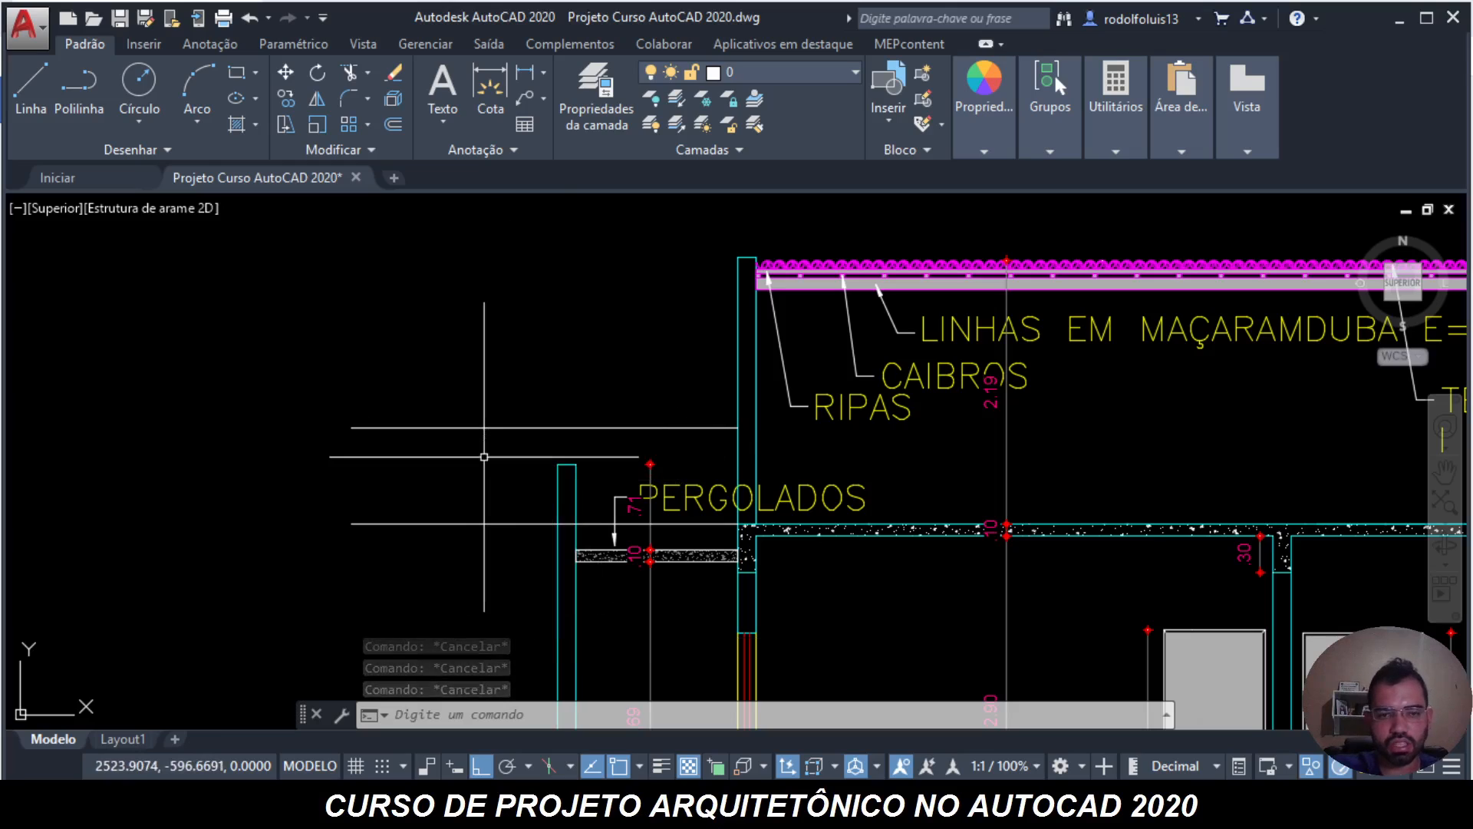
type("_off")
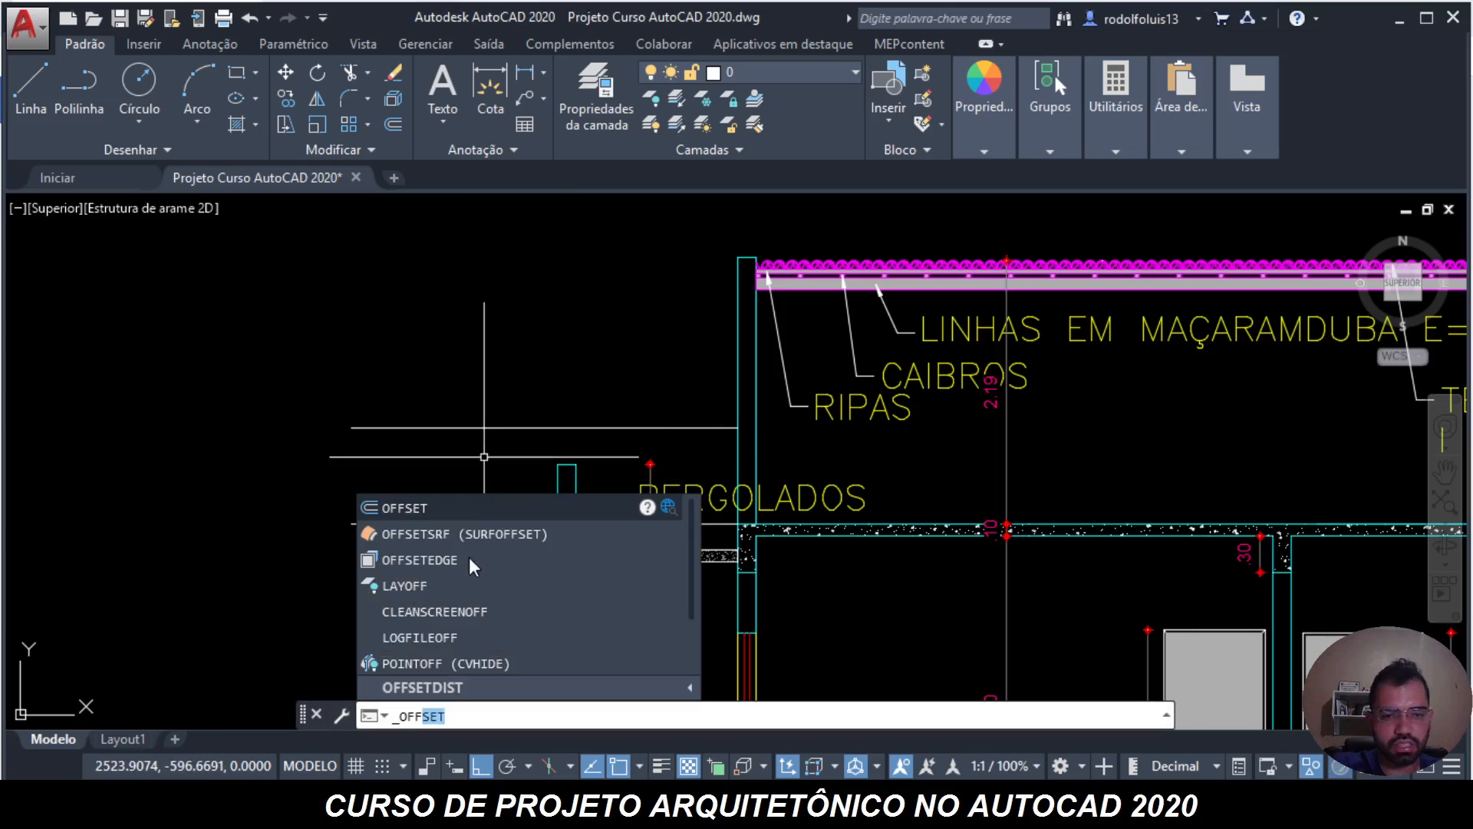
key("Return")
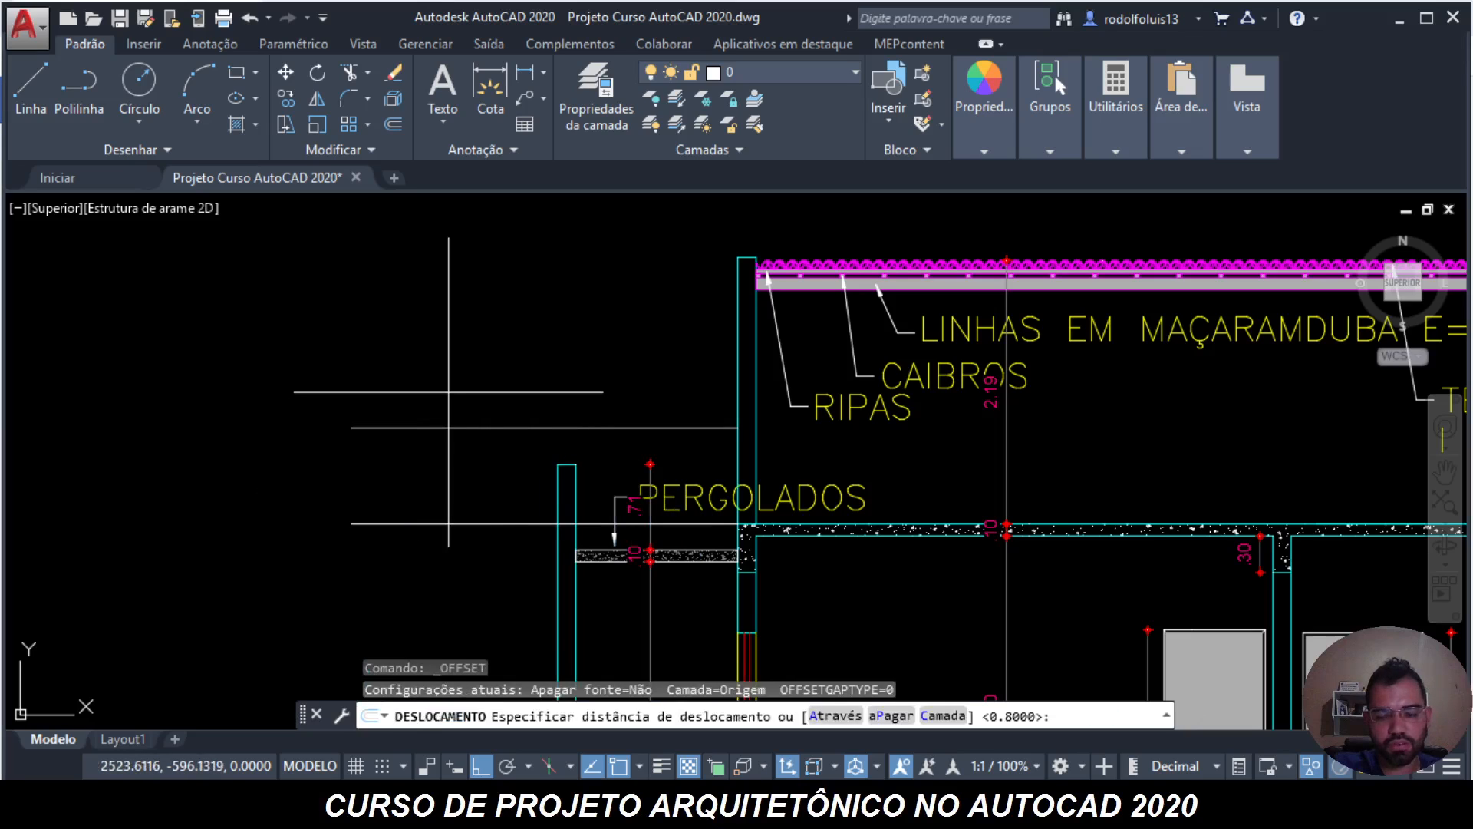
type("1")
key("Return")
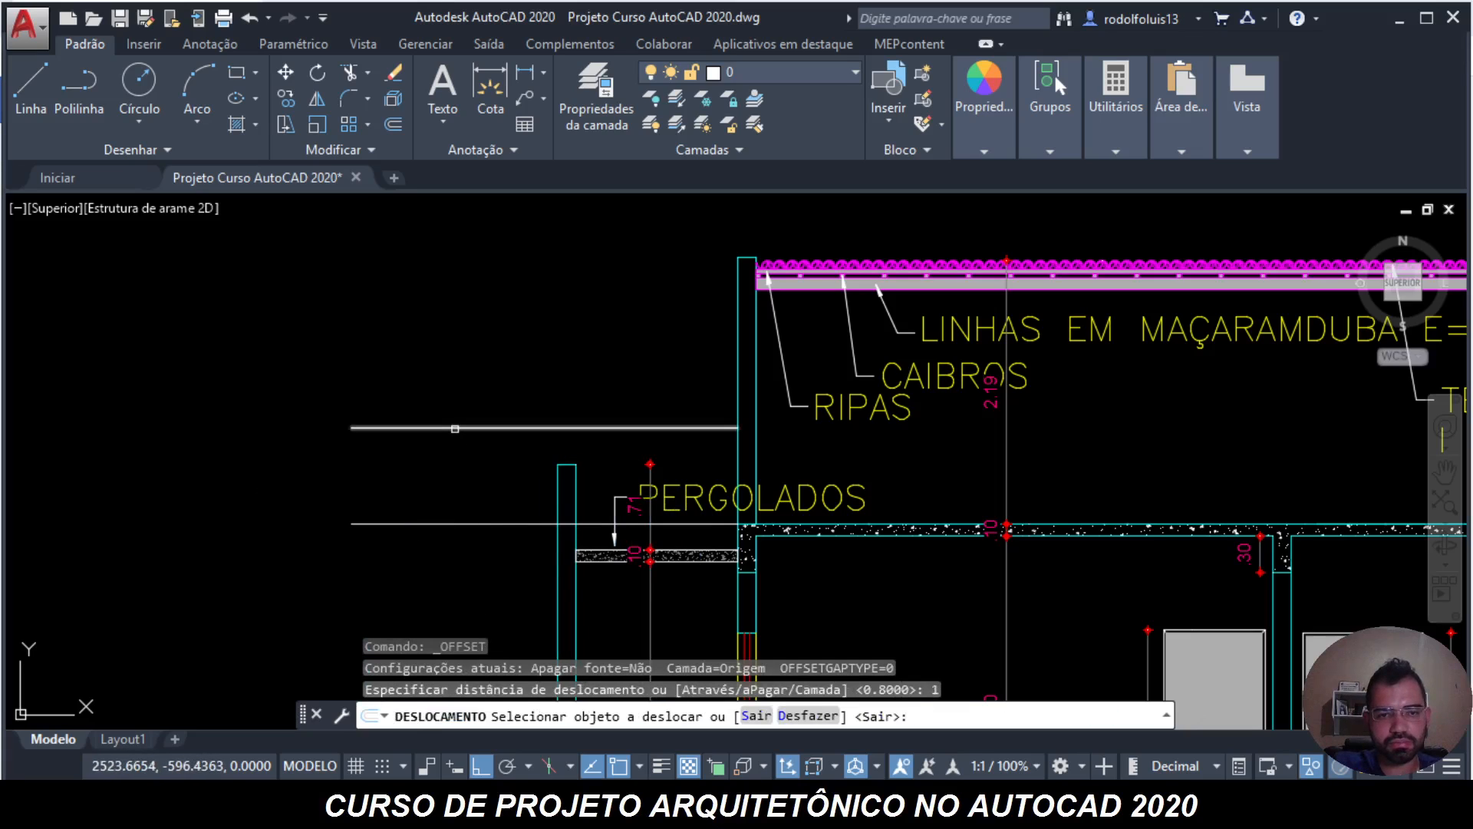
left_click(455, 428)
left_click(491, 364)
middle_click_drag(490, 365, 517, 450)
key("Escape")
key("Escape")
key("Escape")
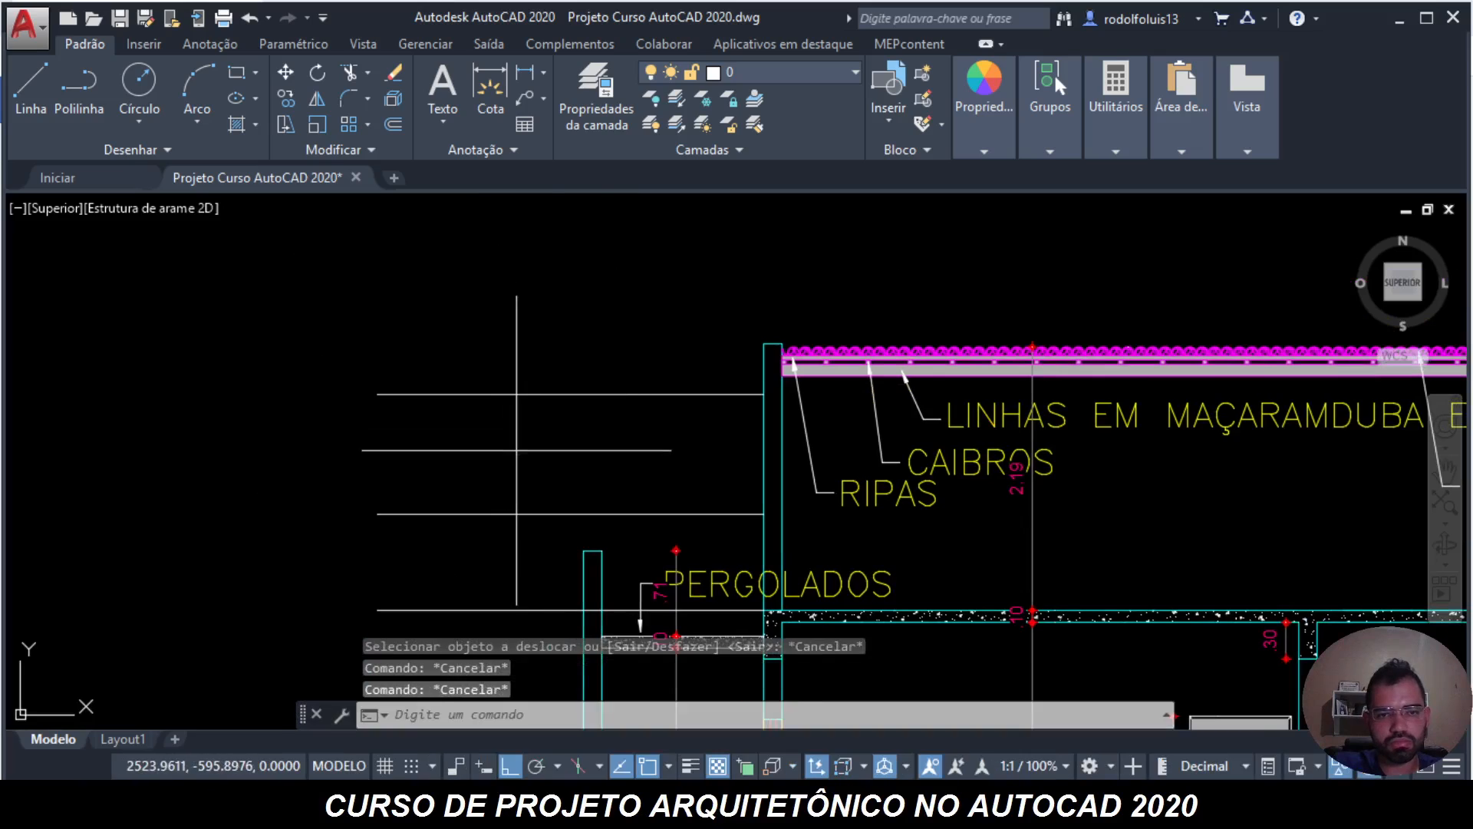
- Delete the topmost offset line beside the roof in the section
left_click(456, 394)
left_click(413, 354)
key("Delete")
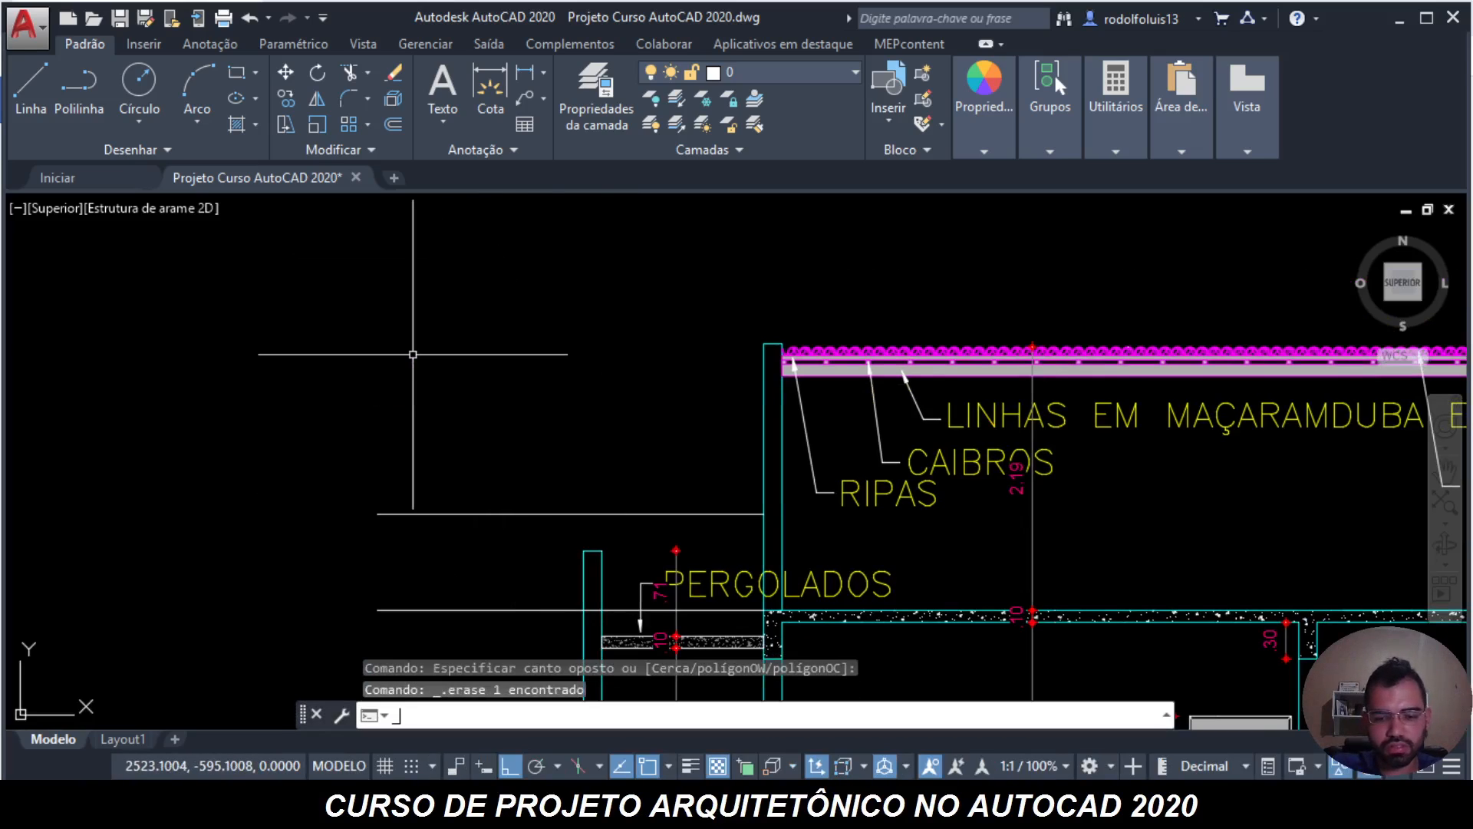
key("Escape")
key("Escape")
scroll(413, 354, "down", 8)
scroll(503, 260, "up", 8)
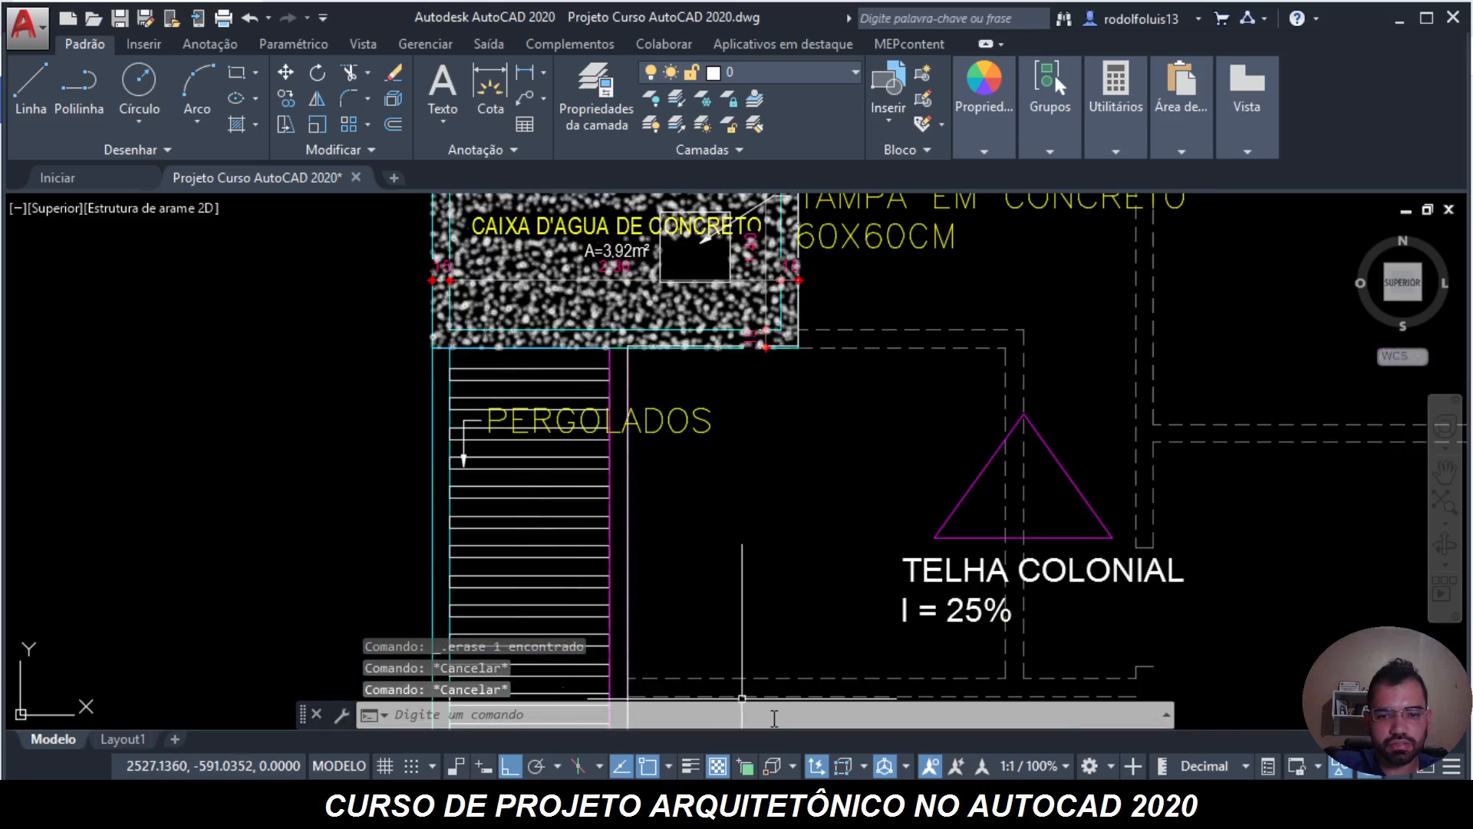
left_click(775, 806)
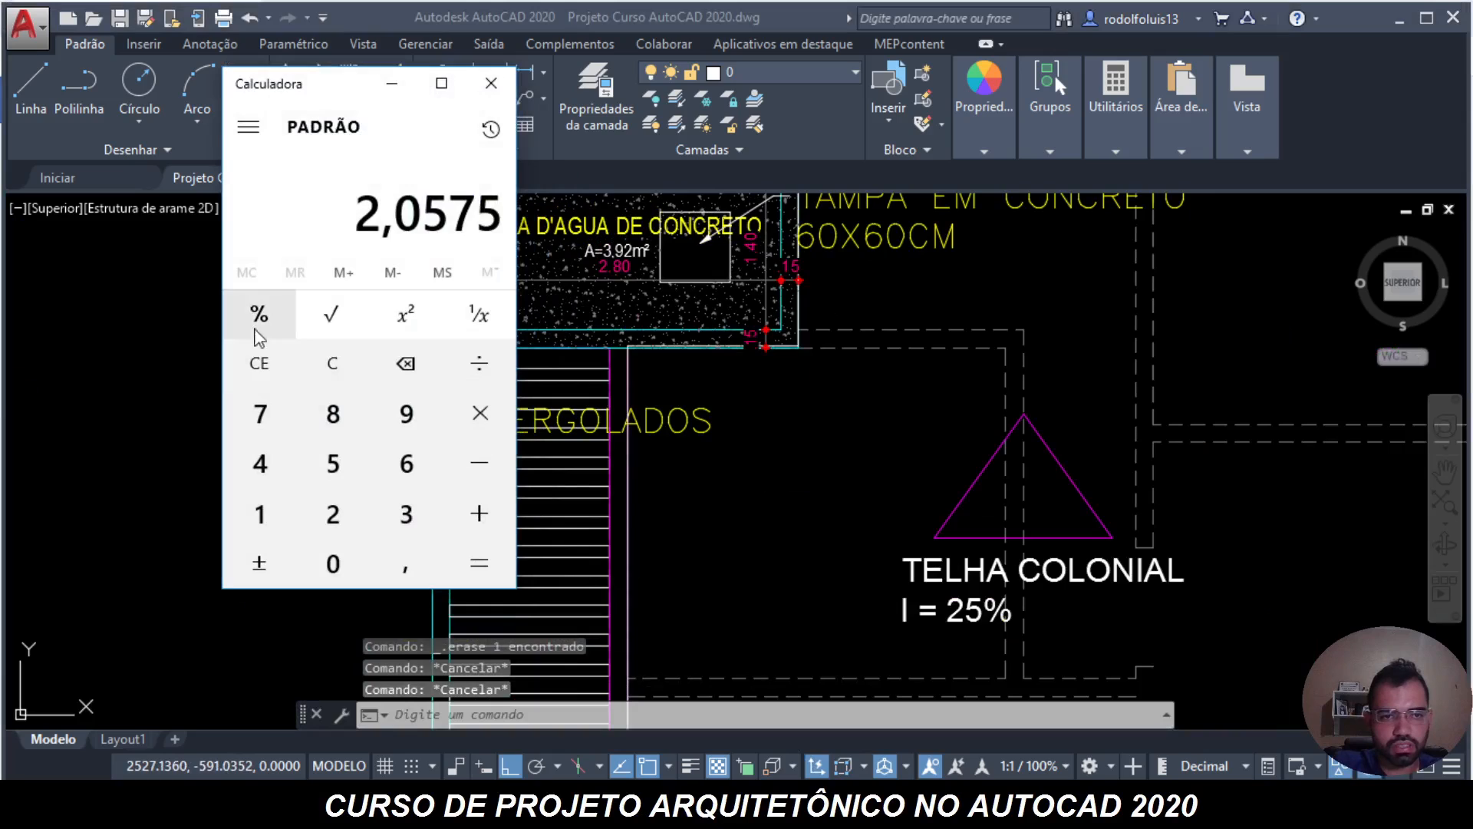
left_click(260, 360)
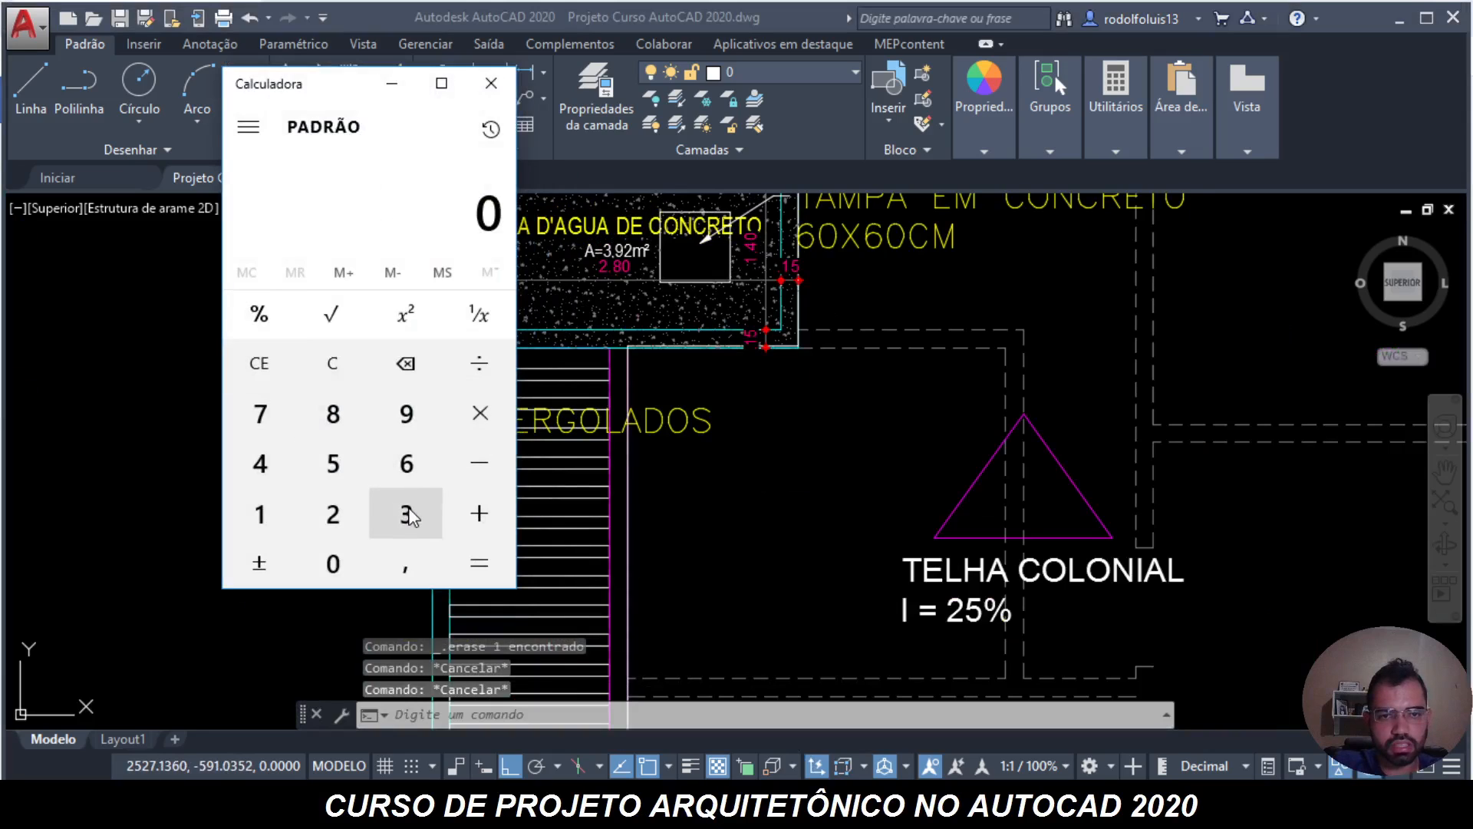
left_click(416, 566)
left_click(332, 414)
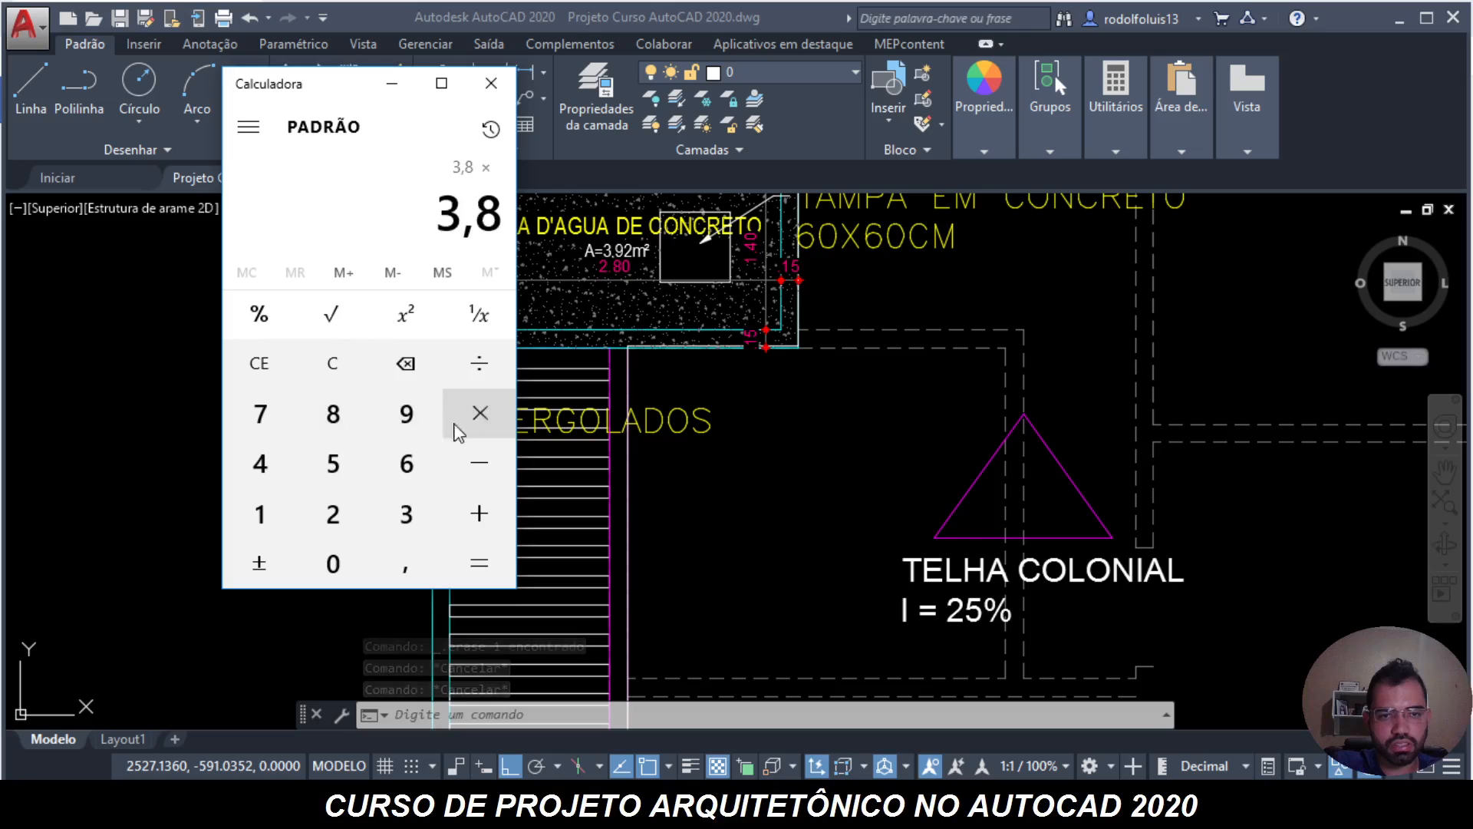
left_click(239, 503)
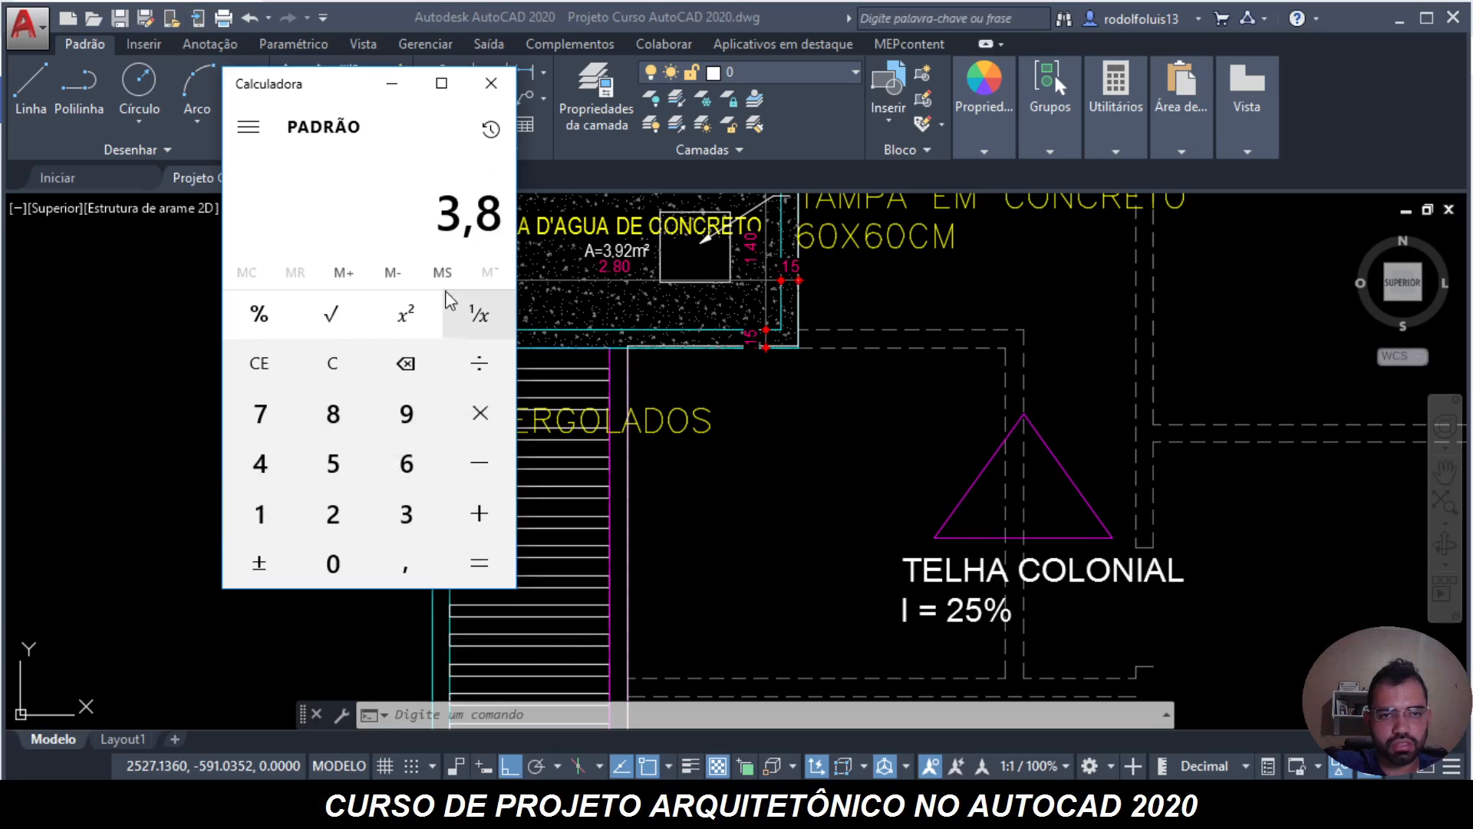
left_click(491, 84)
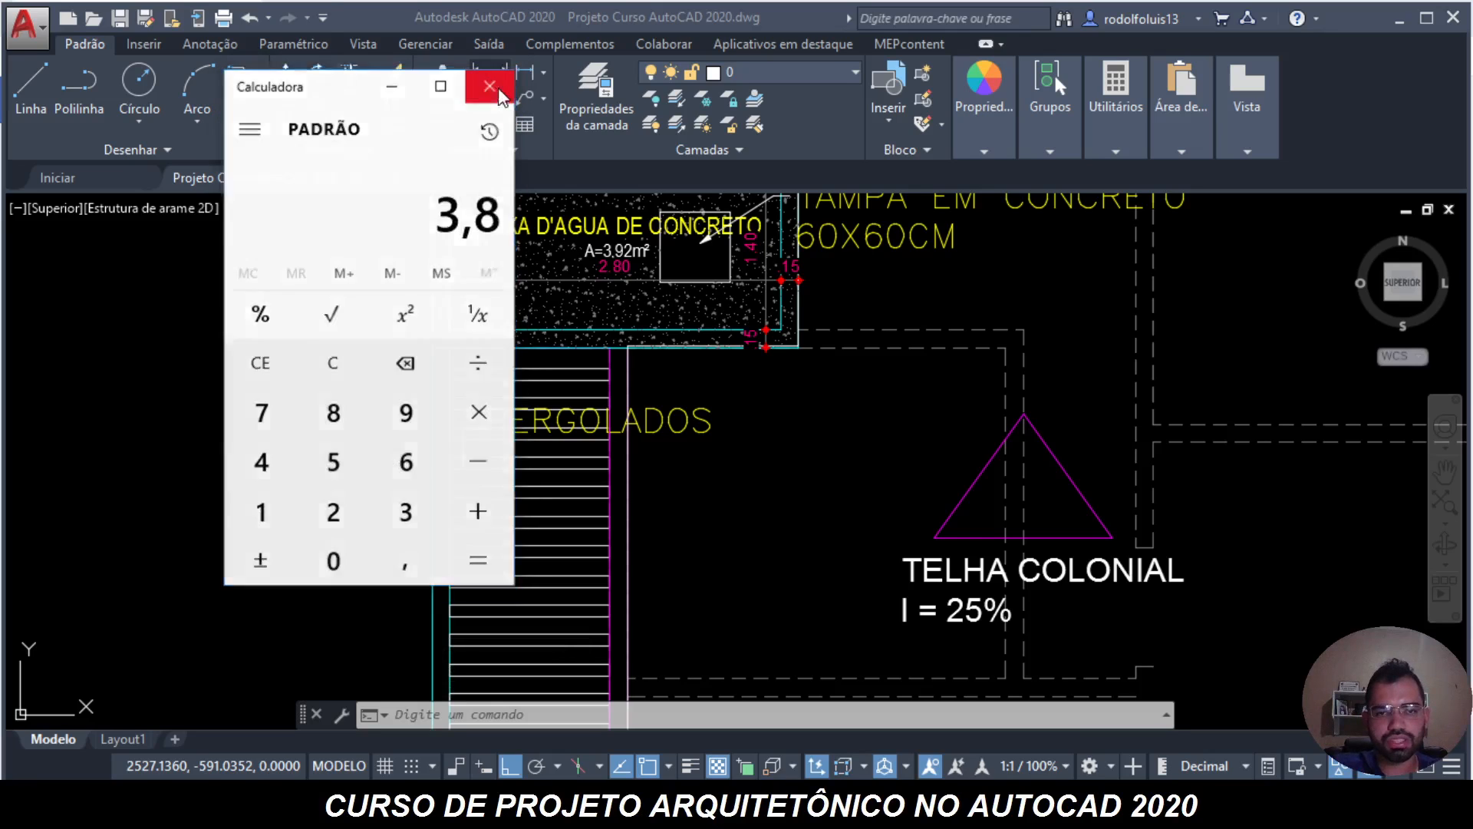
- Examine the water tank's area label, inner dimensions and concrete hatch in the roof plan
scroll(481, 343, "up", 4)
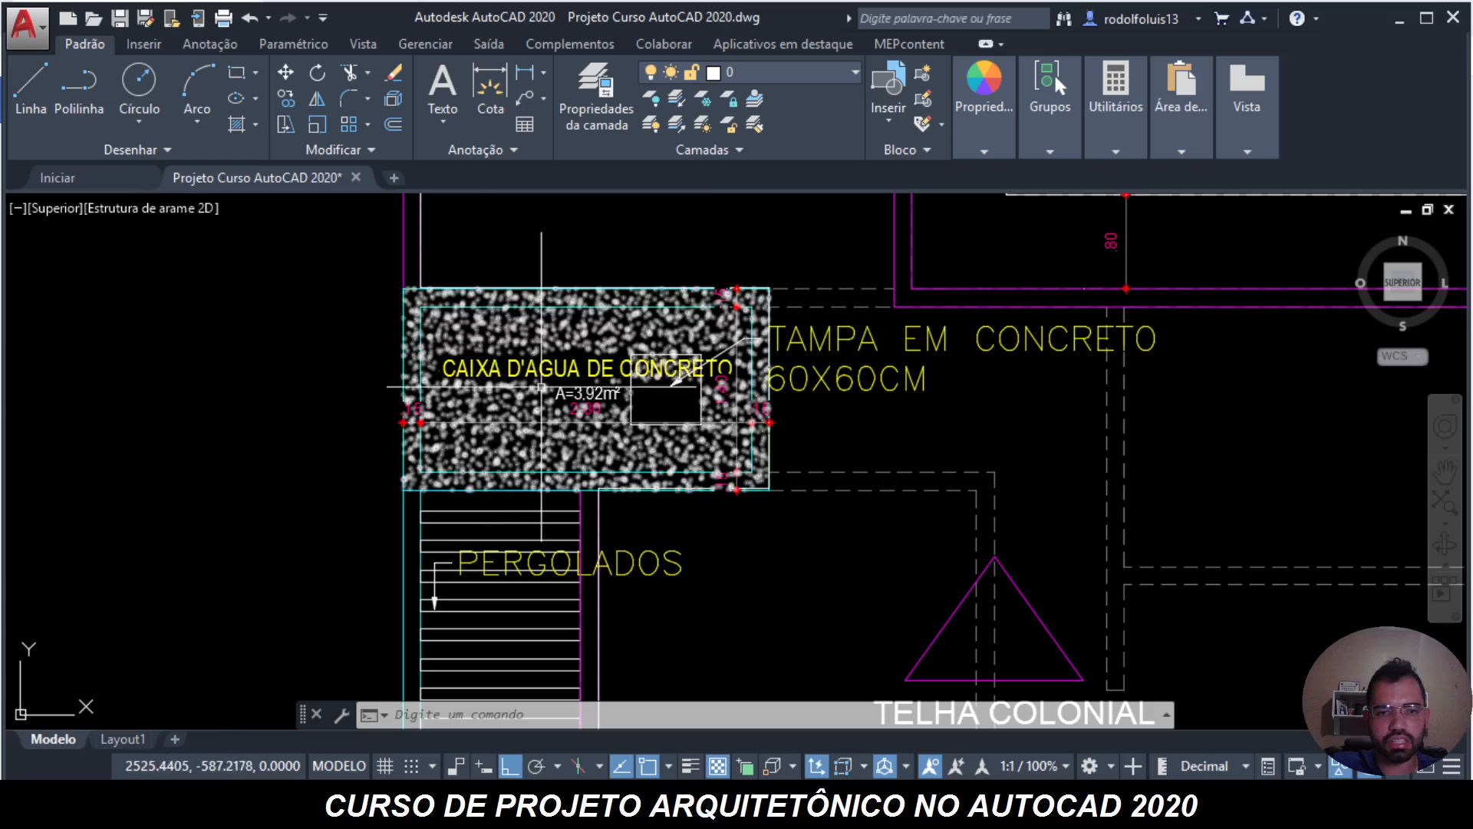
scroll(537, 373, "up", 4)
scroll(594, 349, "down", 6)
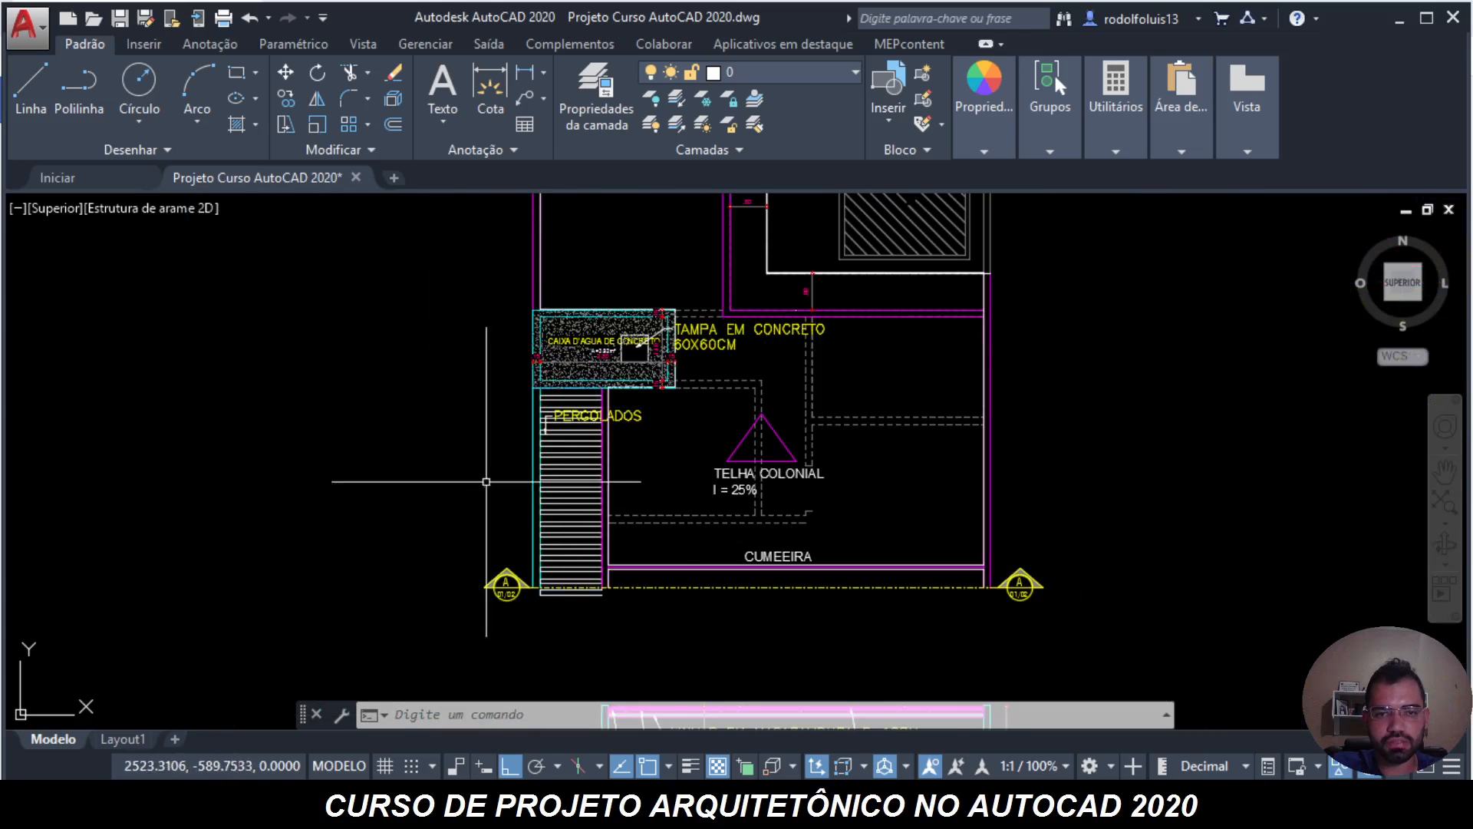
scroll(558, 345, "up", 5)
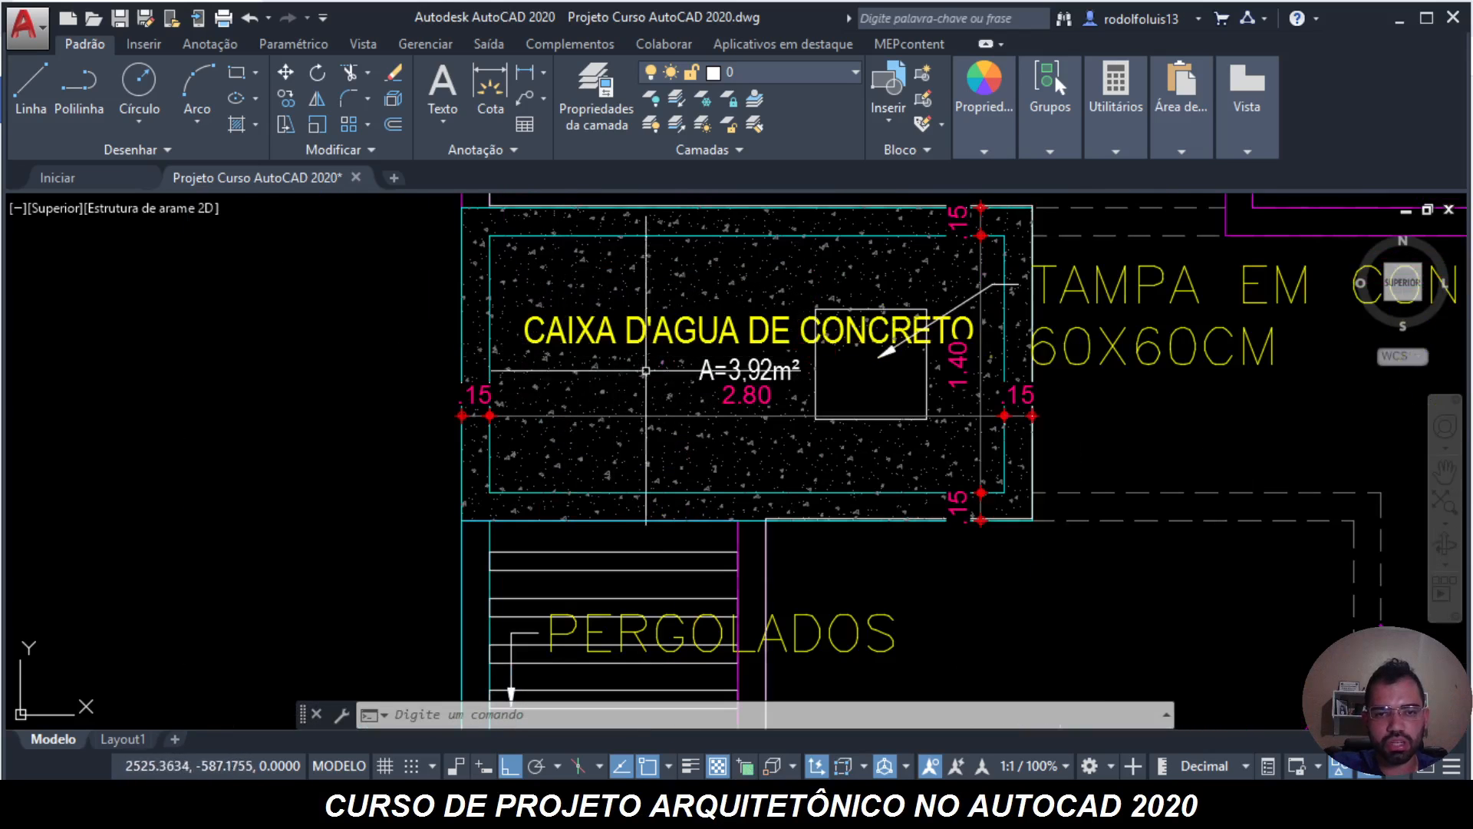
left_click(591, 367)
left_click(555, 362)
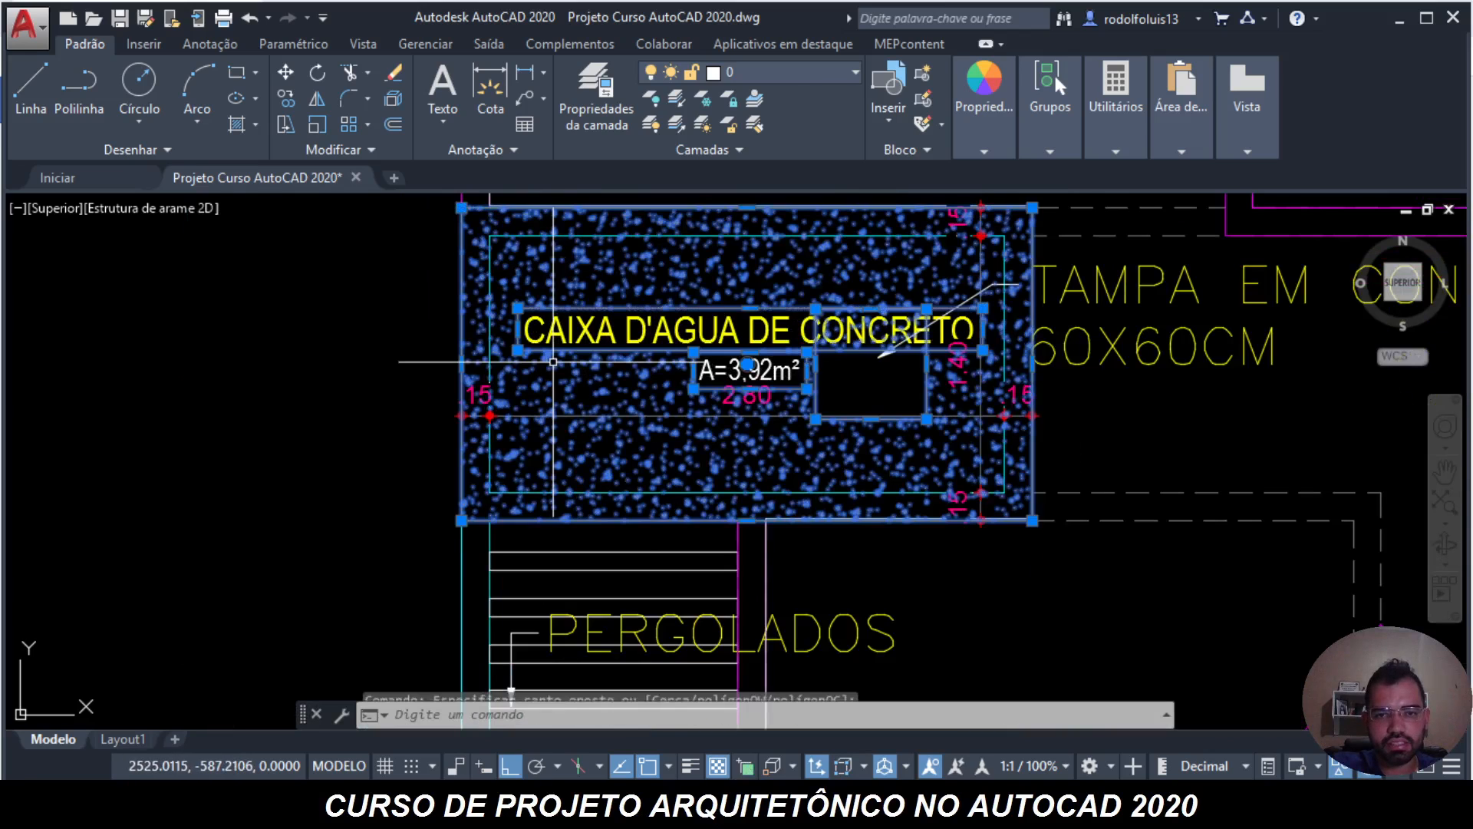
key("Escape")
key("Escape")
key("Escape")
- Measure the concrete water tank's interior area in the roof plan through its four inner corners with the Area command
type("aa")
key("Return")
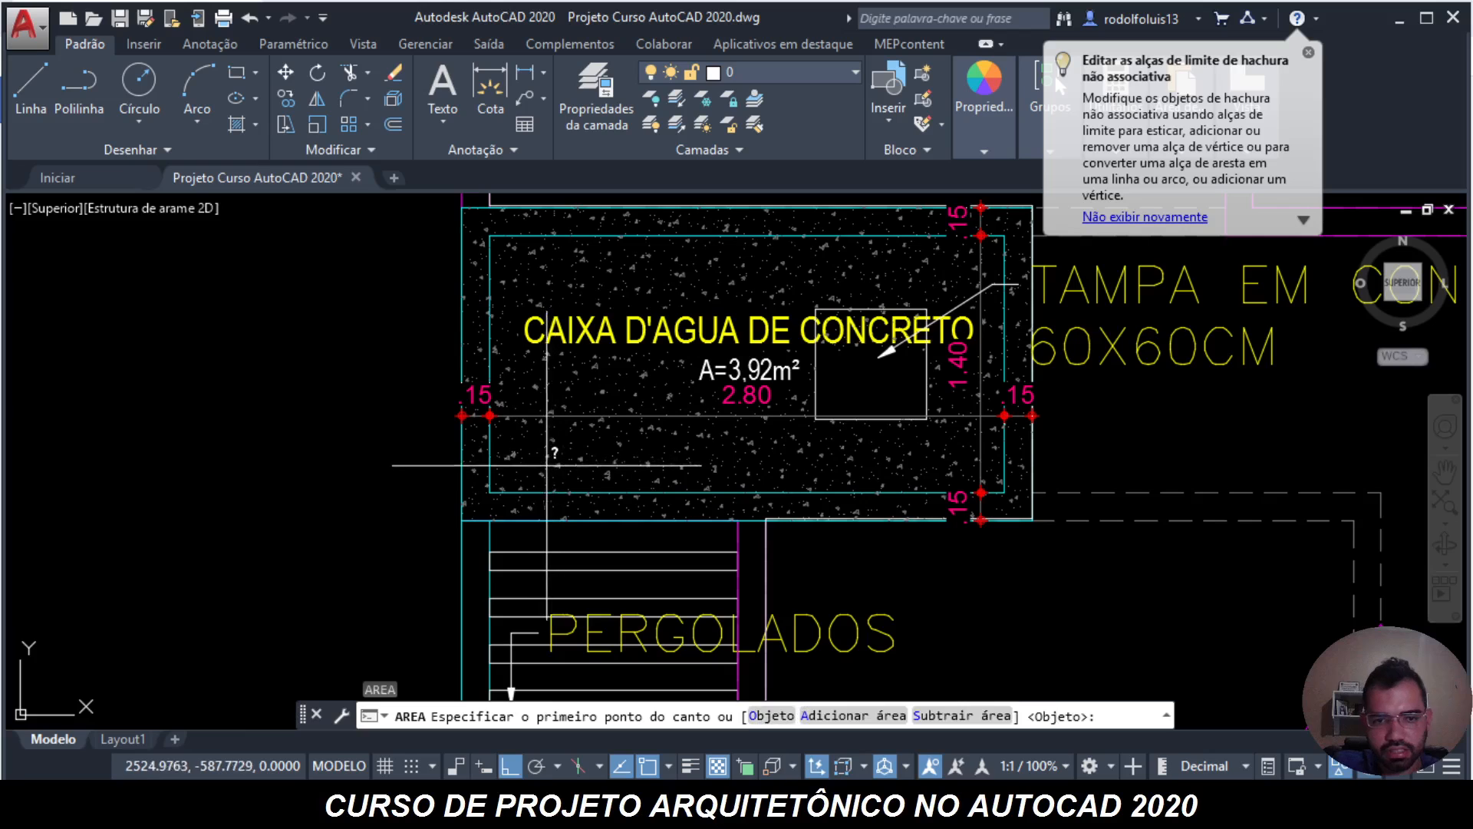
left_click(749, 491)
scroll(1046, 491, "up", 6)
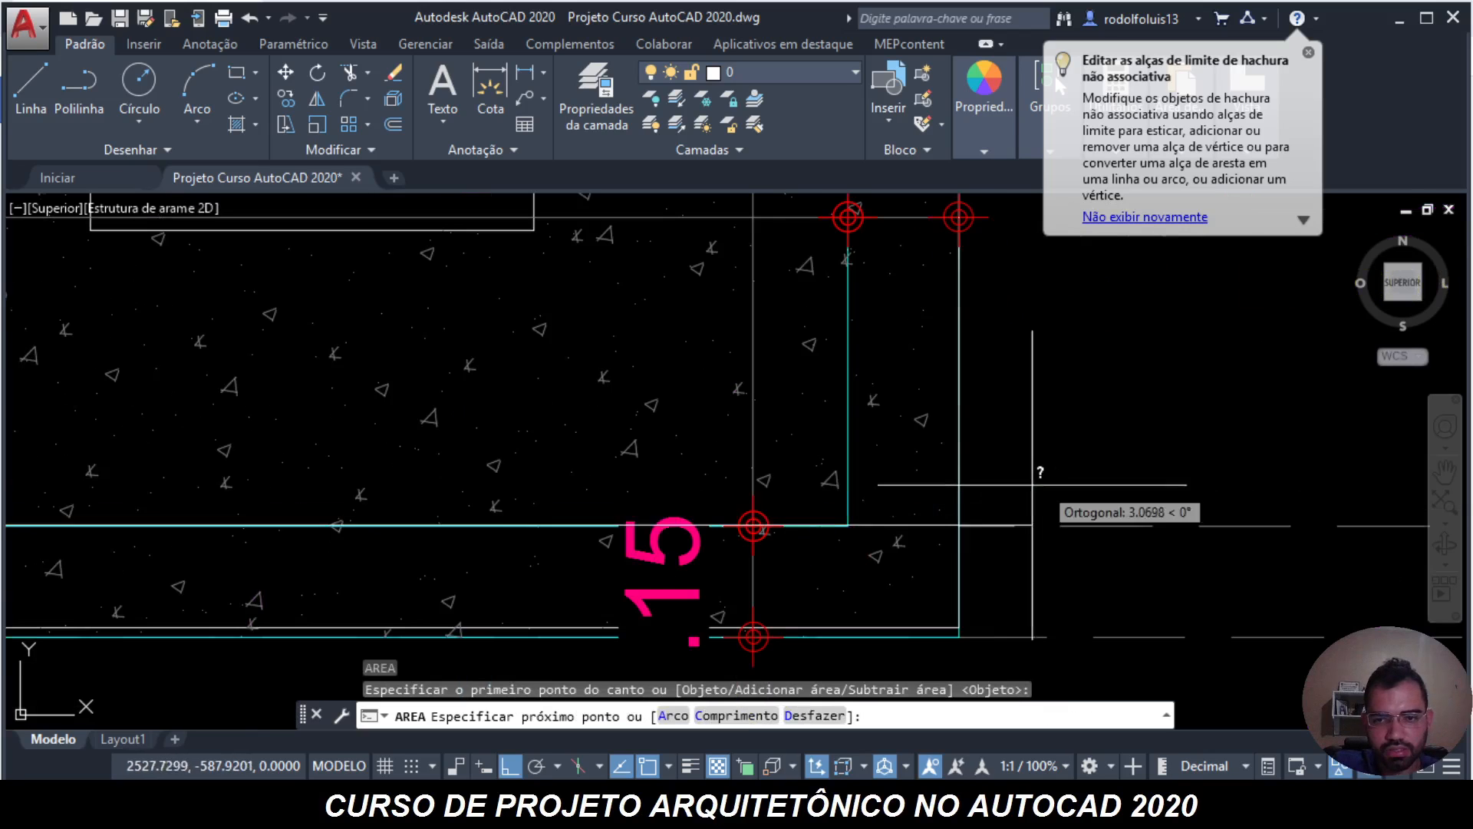
left_click(855, 515)
scroll(848, 530, "down", 5)
middle_click_drag(854, 261, 850, 441)
scroll(850, 335, "up", 1)
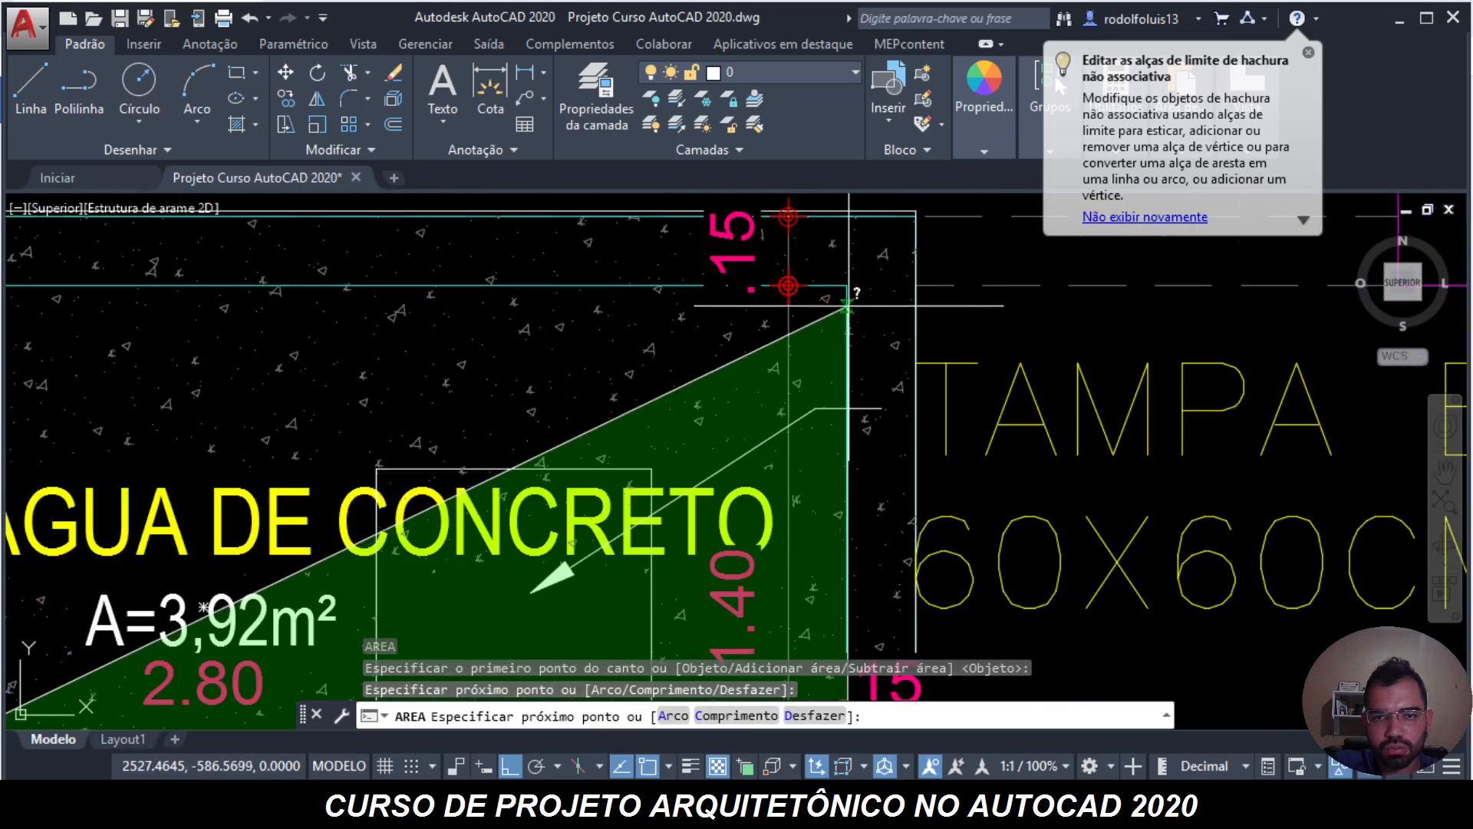
left_click(851, 285)
scroll(859, 285, "down", 3)
scroll(560, 289, "up", 3)
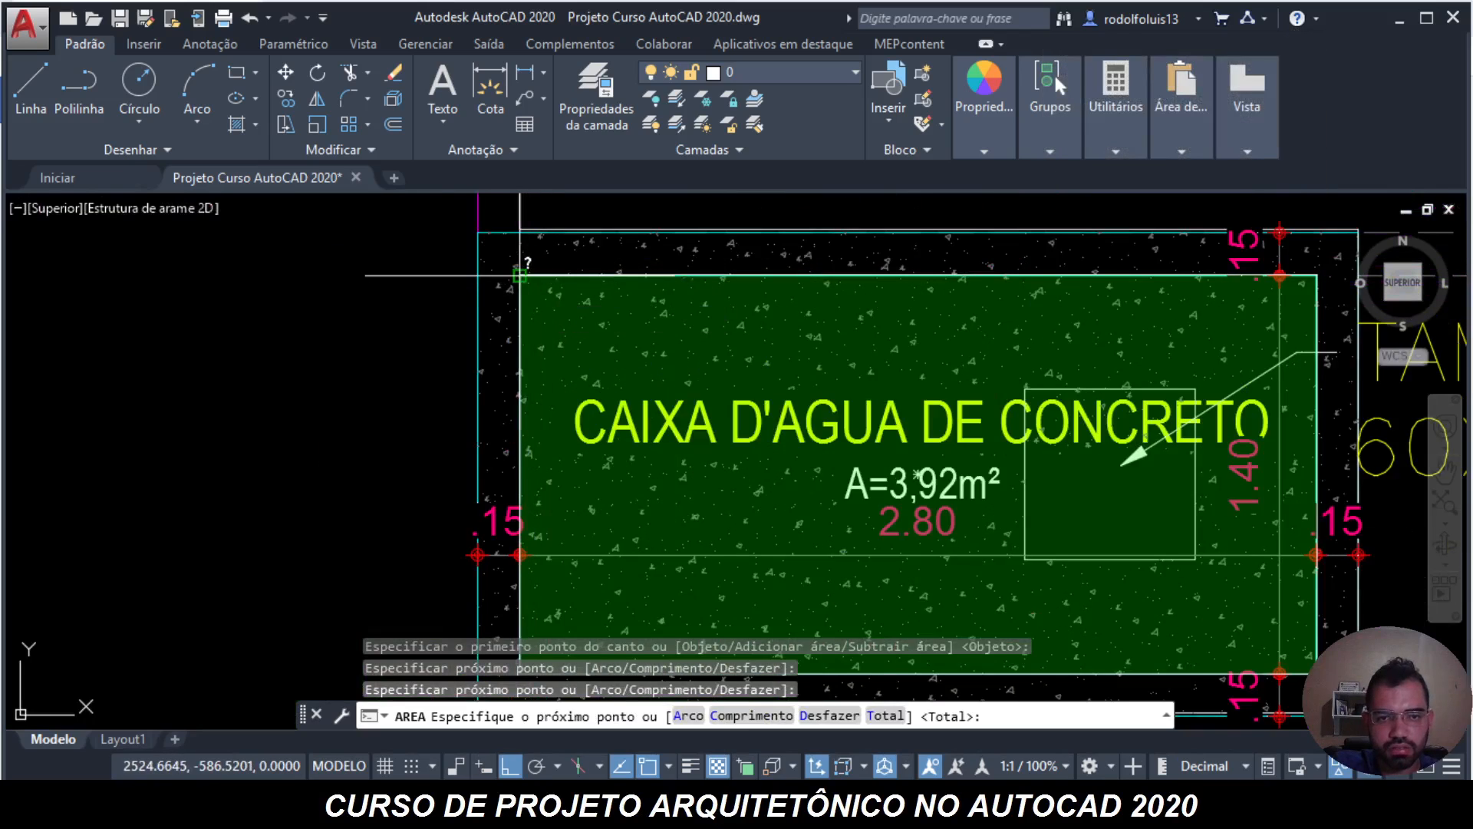
left_click(521, 277)
key("Return")
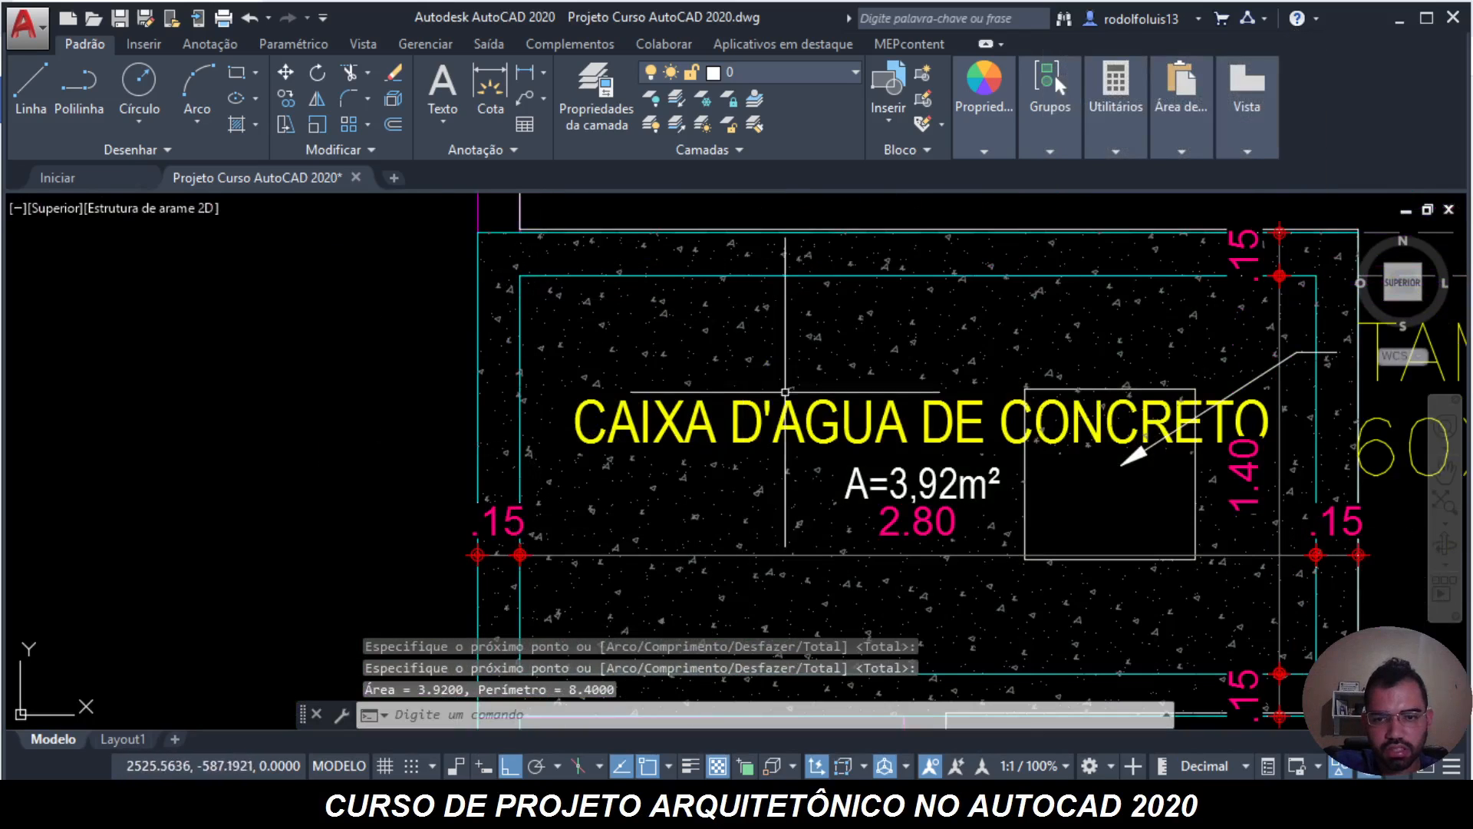
- Open the Windows Calculator with the water tank's area label in the roof plan kept in view
scroll(822, 253, "down", 8)
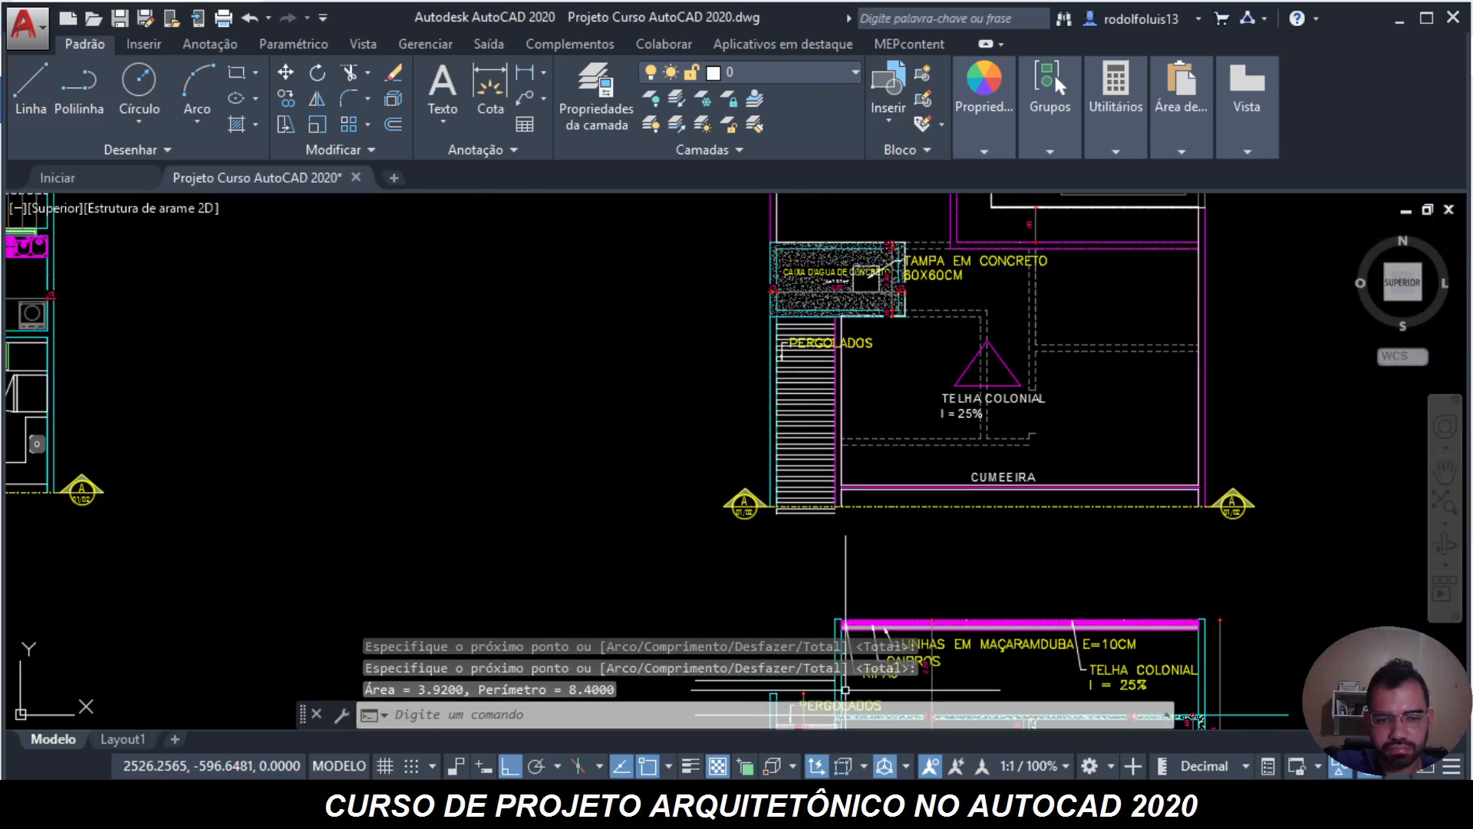
key("super")
type("calc")
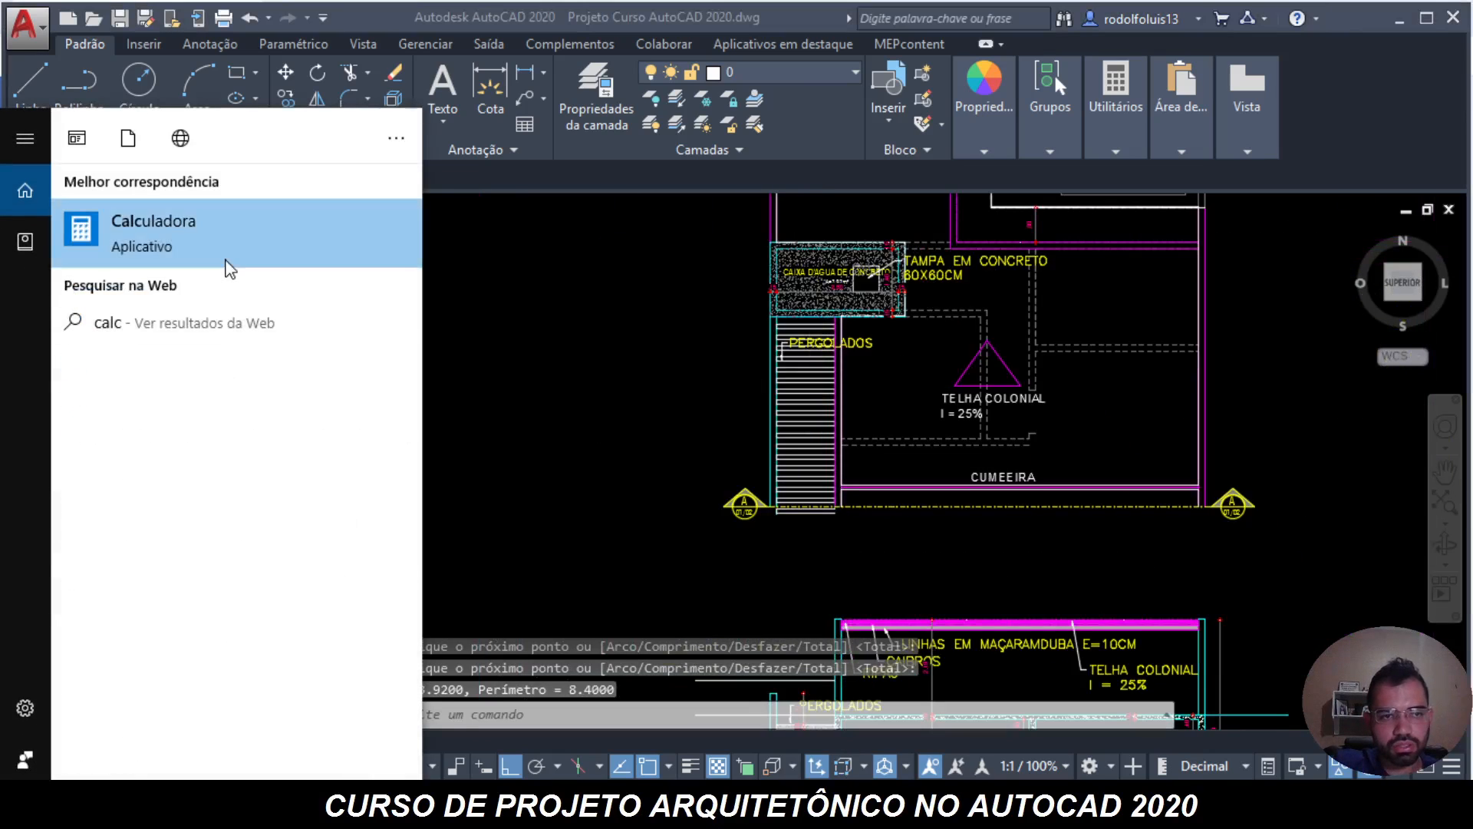
left_click(230, 261)
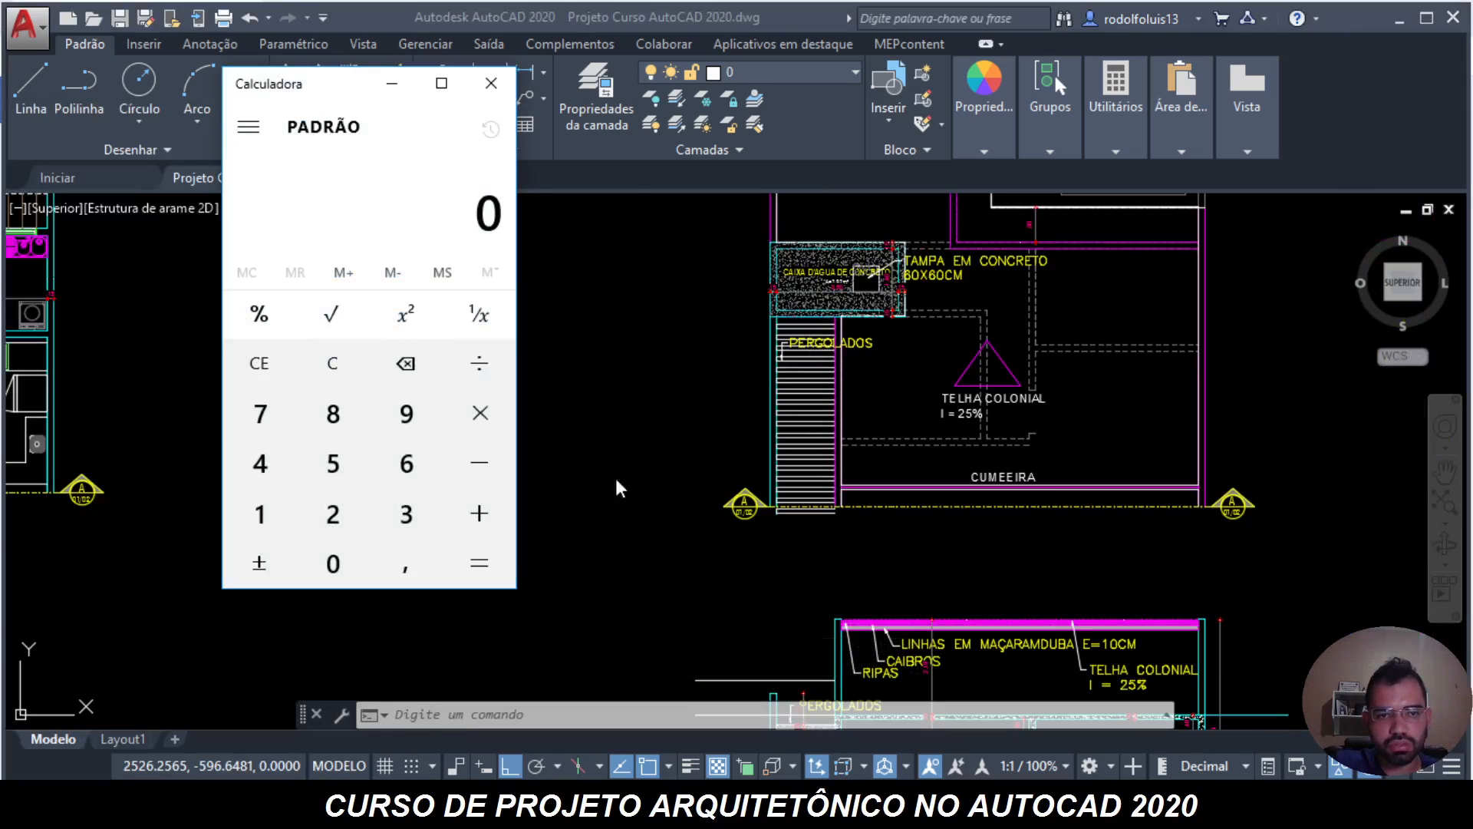
scroll(903, 300, "up", 2)
scroll(648, 293, "up", 2)
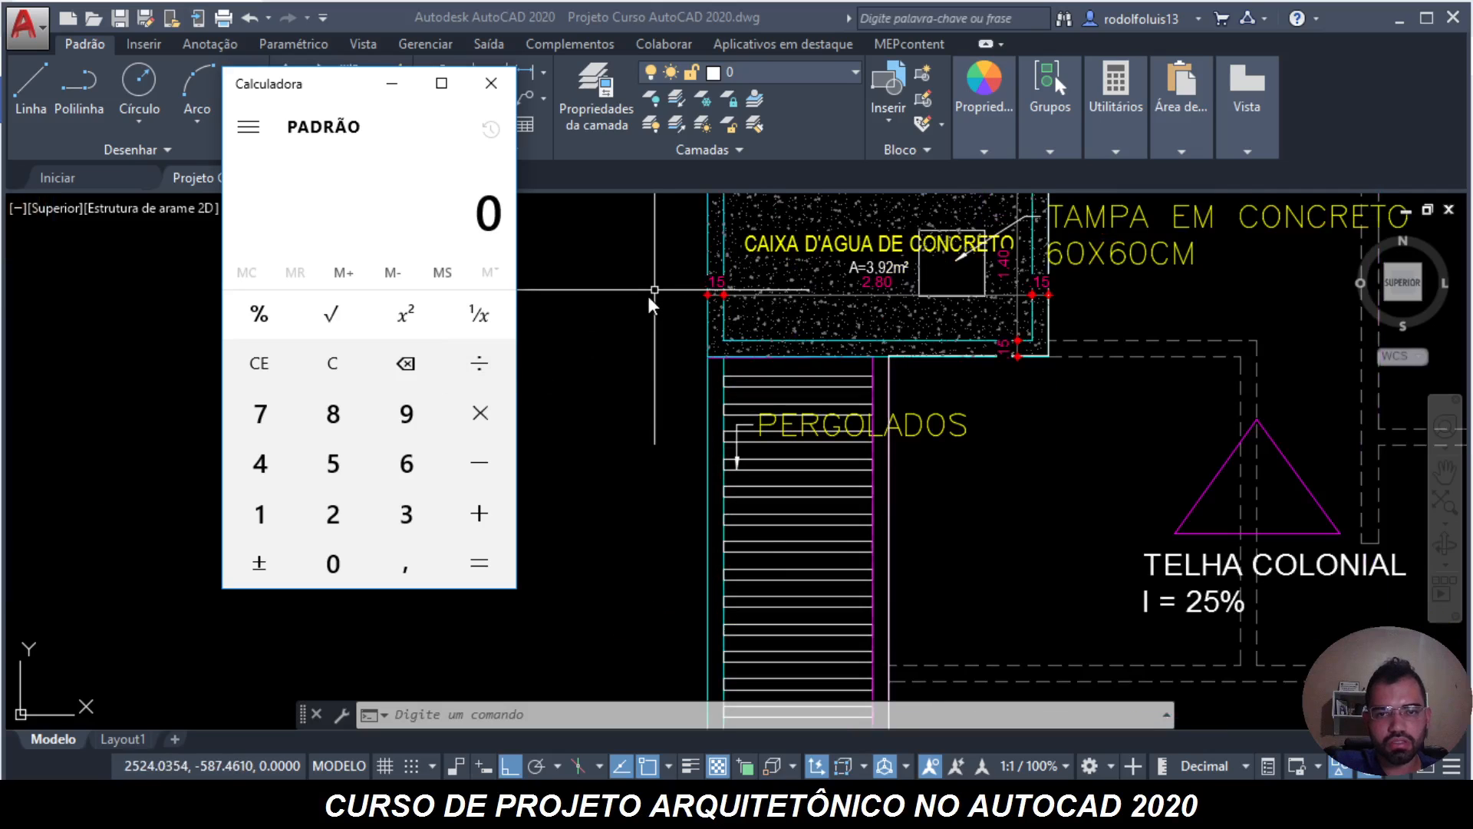
- Divide 3000 by the tank's 3,92 area in the calculator
left_click(407, 514)
triple_click(333, 564)
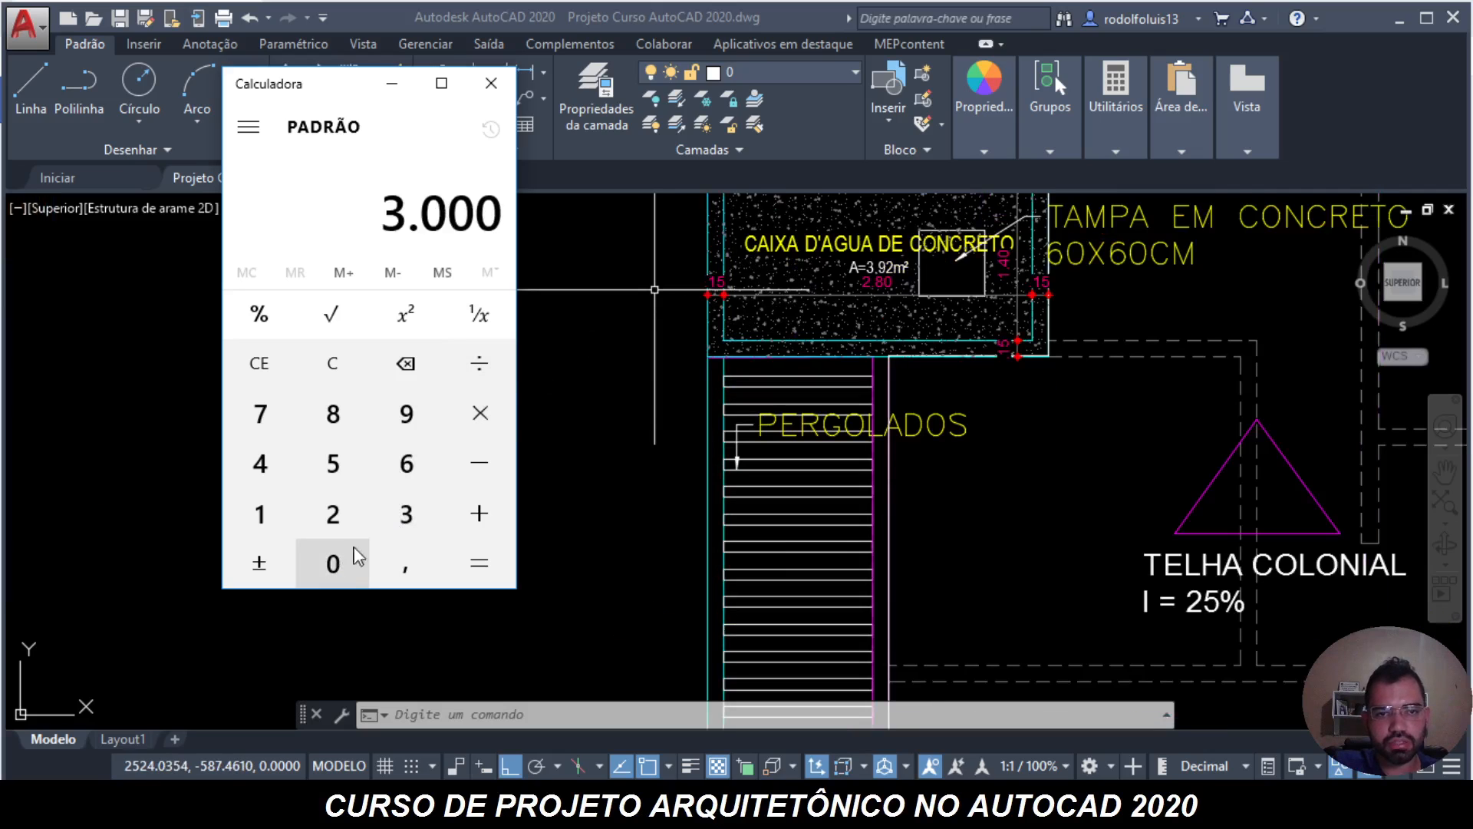
left_click(480, 363)
left_click(407, 514)
left_click(405, 564)
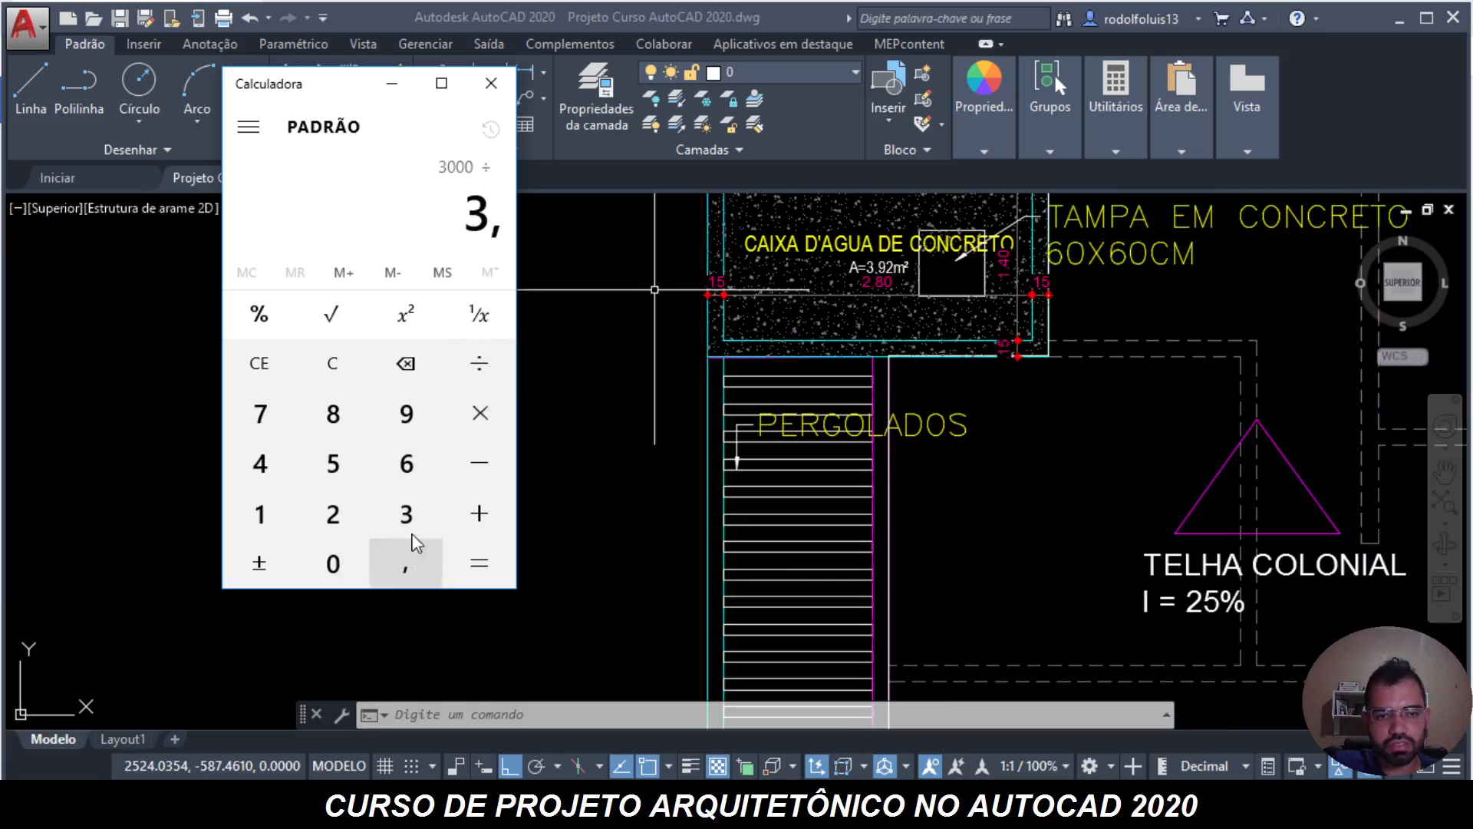
left_click(407, 414)
left_click(333, 515)
left_click(476, 572)
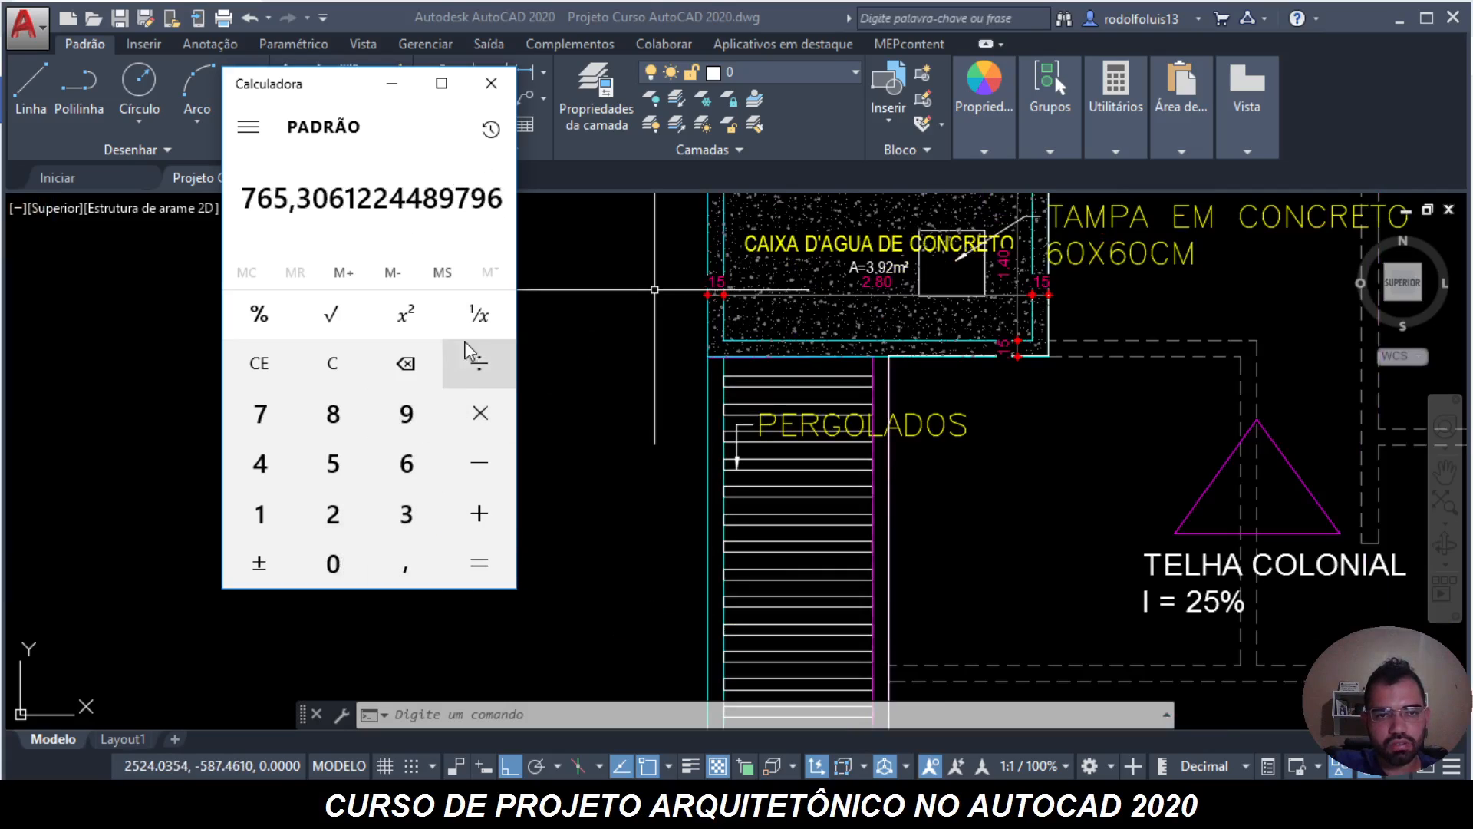
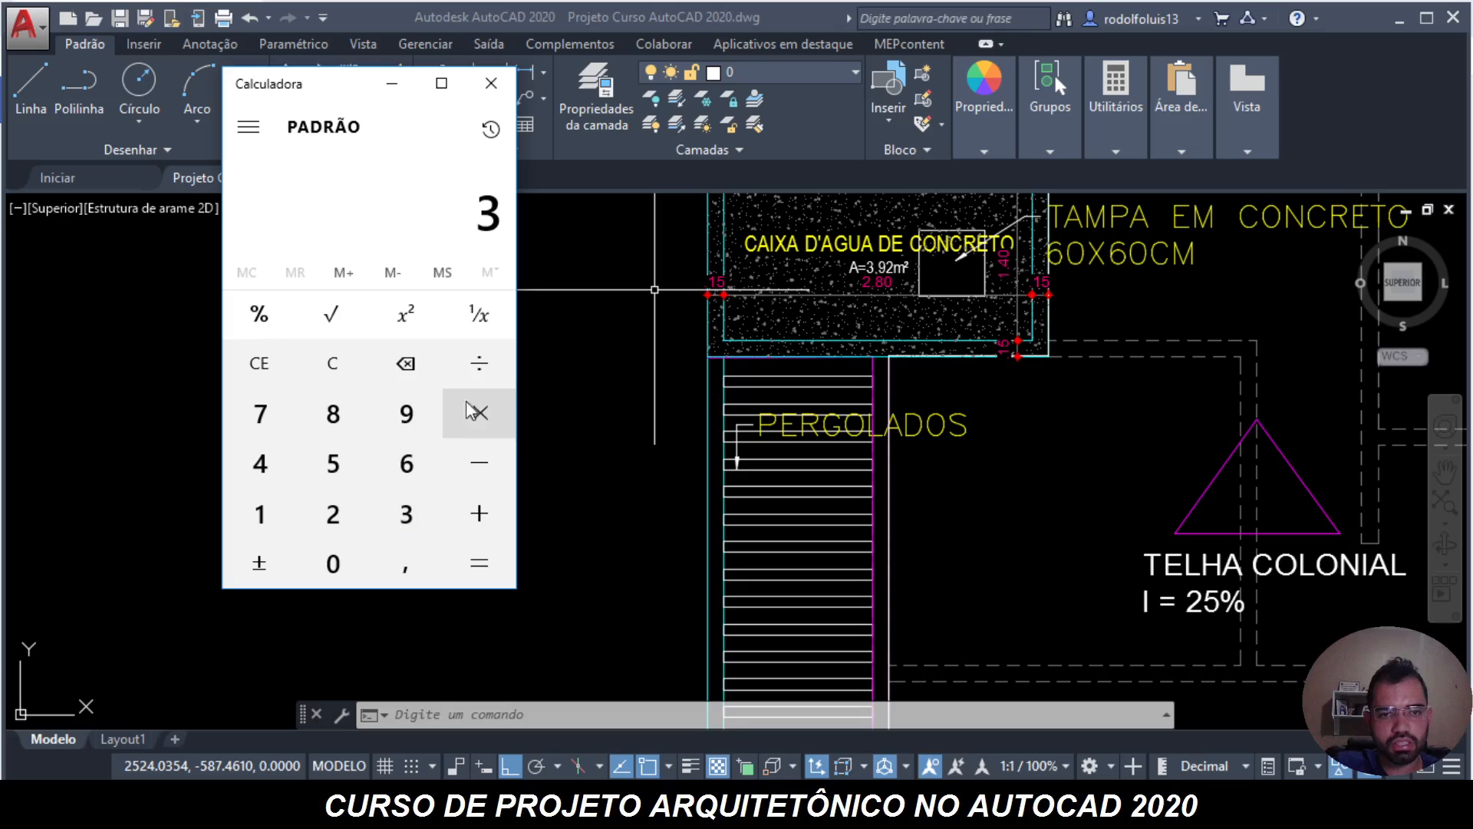
- Calculate the tank's water height by dividing 3 by 3,92
left_click(480, 365)
left_click(406, 513)
left_click(406, 563)
left_click(406, 414)
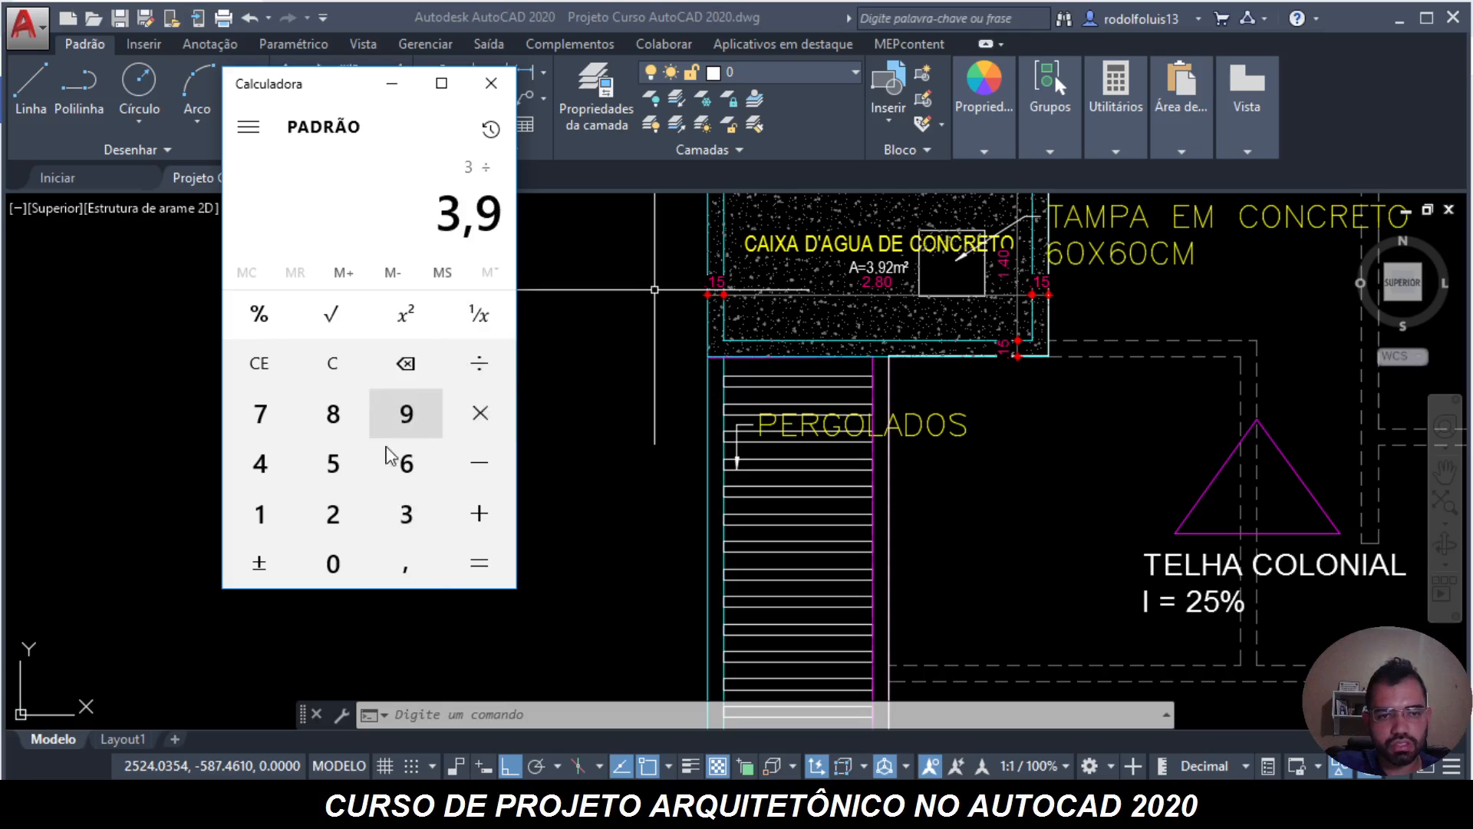
left_click(332, 514)
left_click(479, 563)
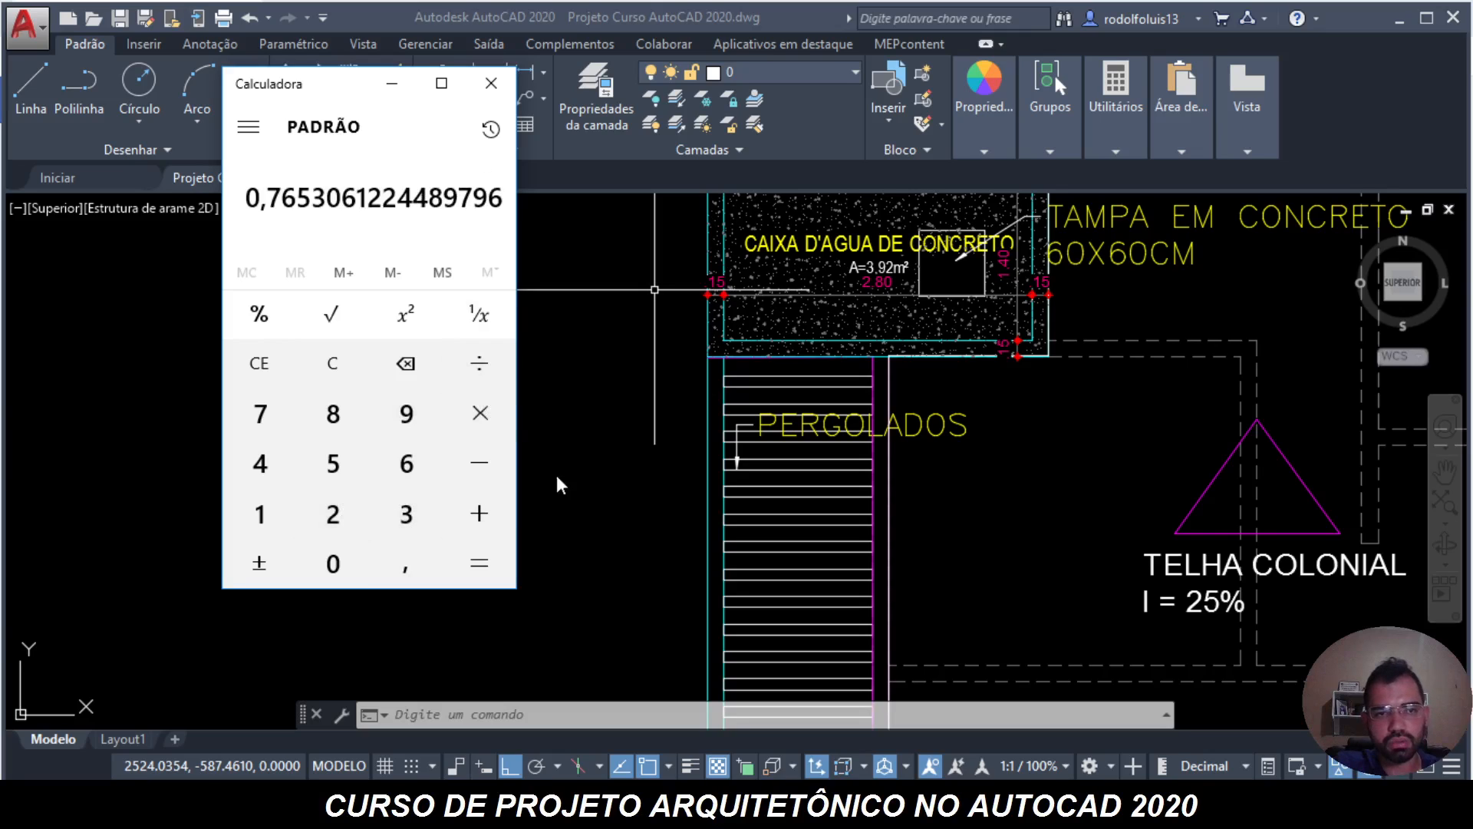
- Return to the section drawing and offset the upper horizontal guide line above the pergola upward by 1
left_click(596, 490)
scroll(537, 335, "down", 6)
middle_click_drag(548, 531, 516, 480)
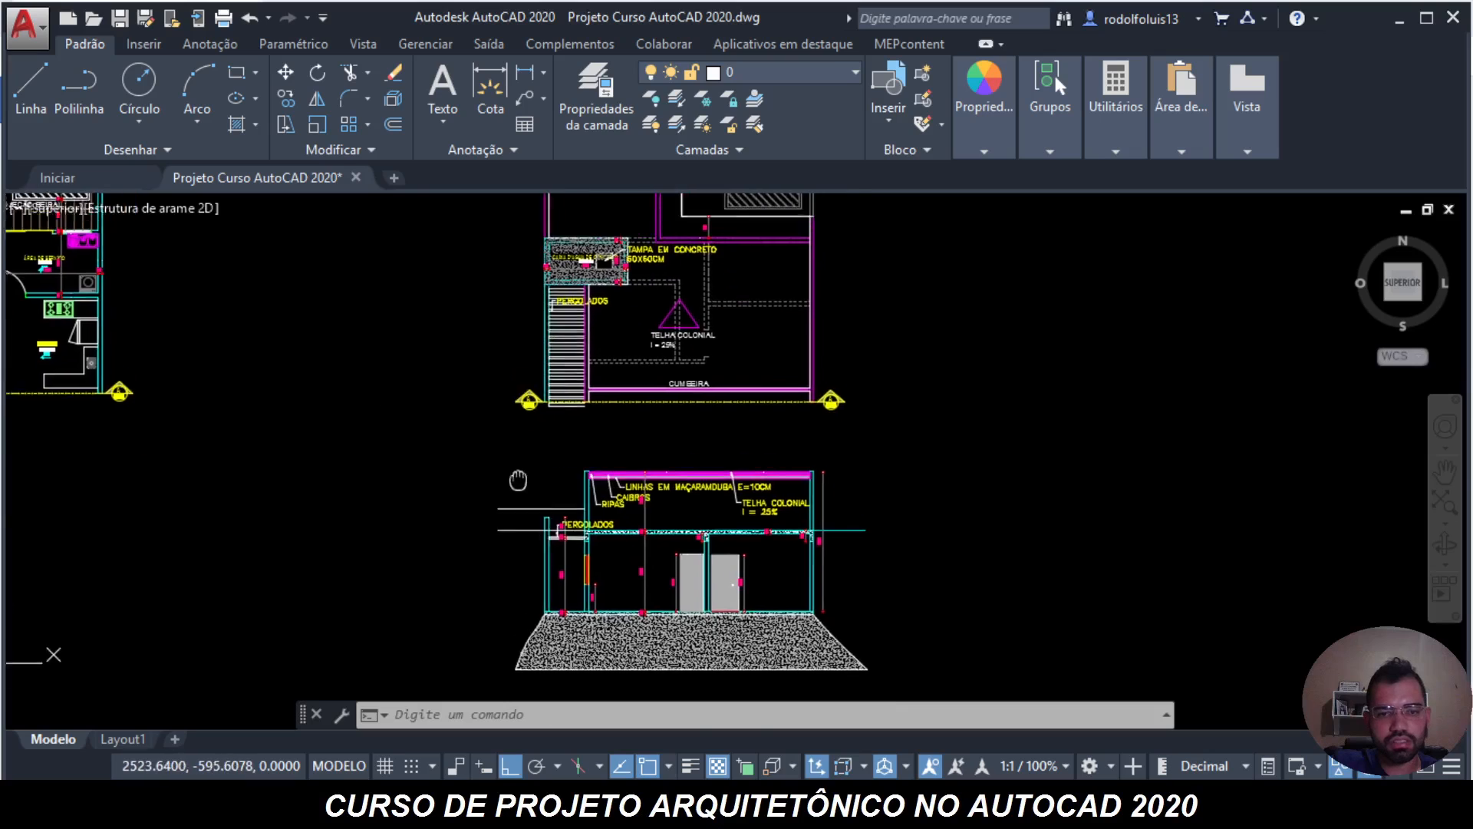
scroll(530, 512, "up", 6)
key("Escape")
key("Escape")
key("Escape")
type("L")
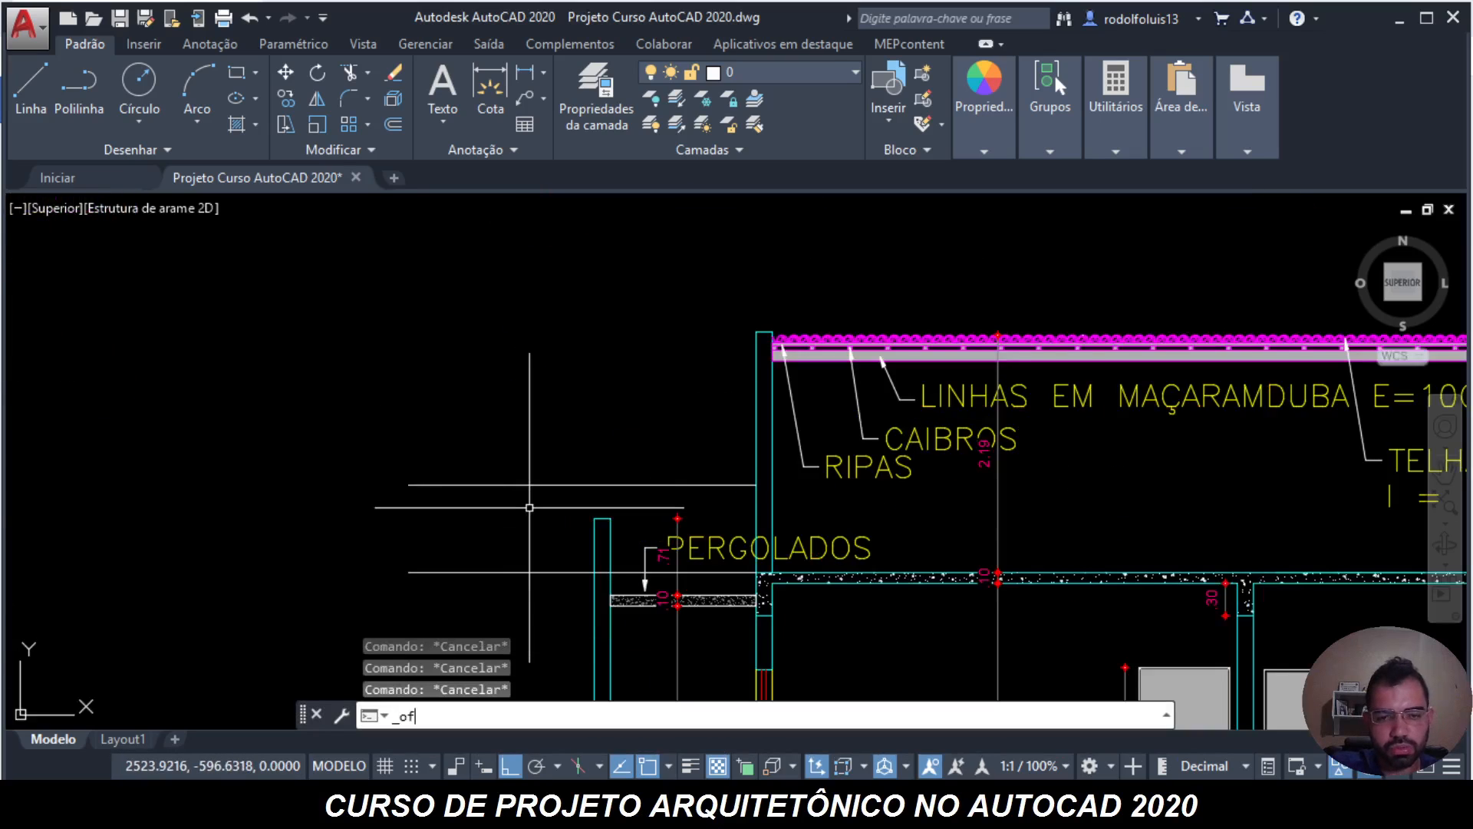
type("off")
key("Return")
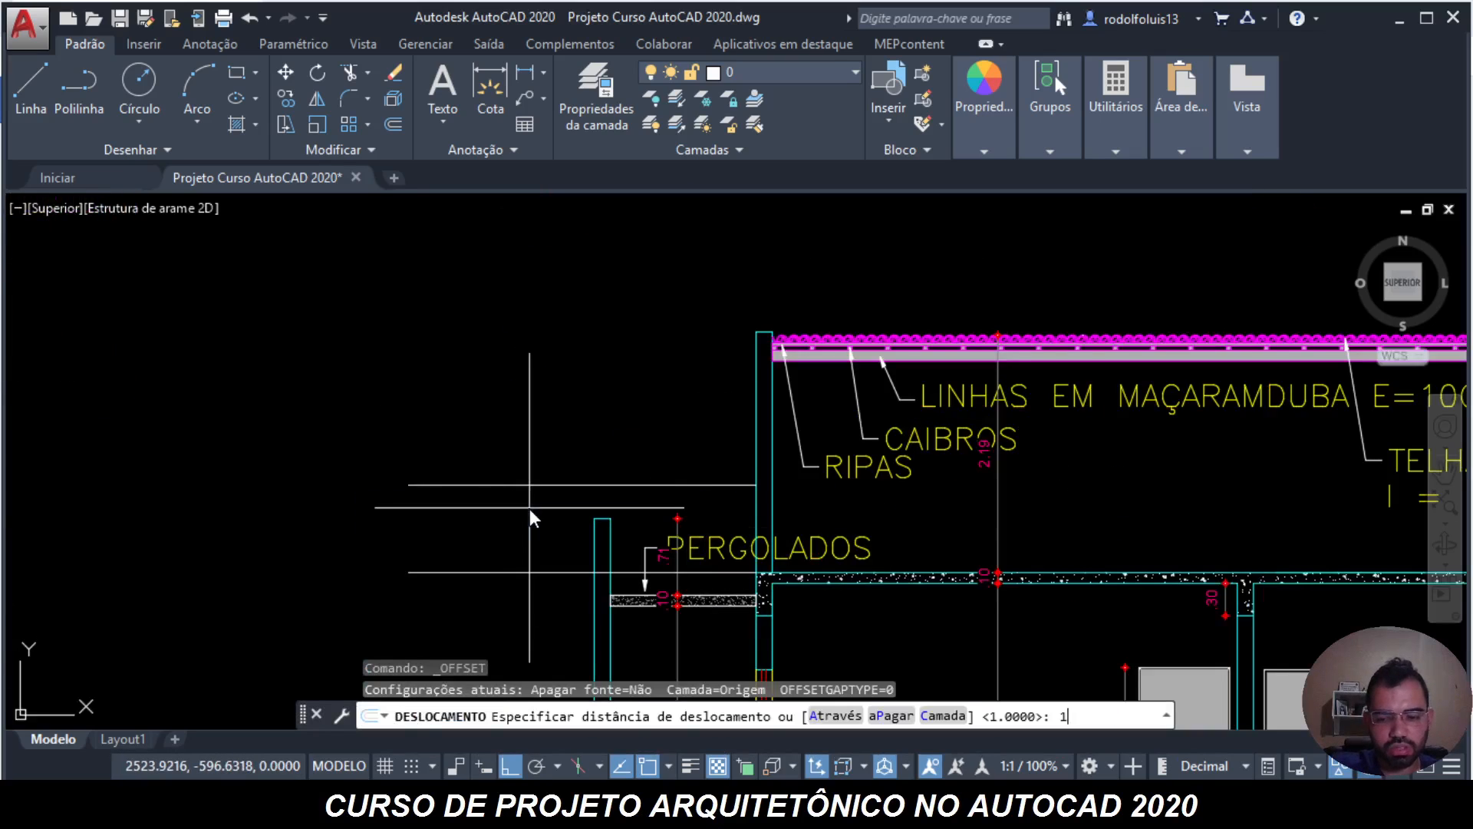
type("1")
key("Return")
left_click(525, 485)
left_click(516, 283)
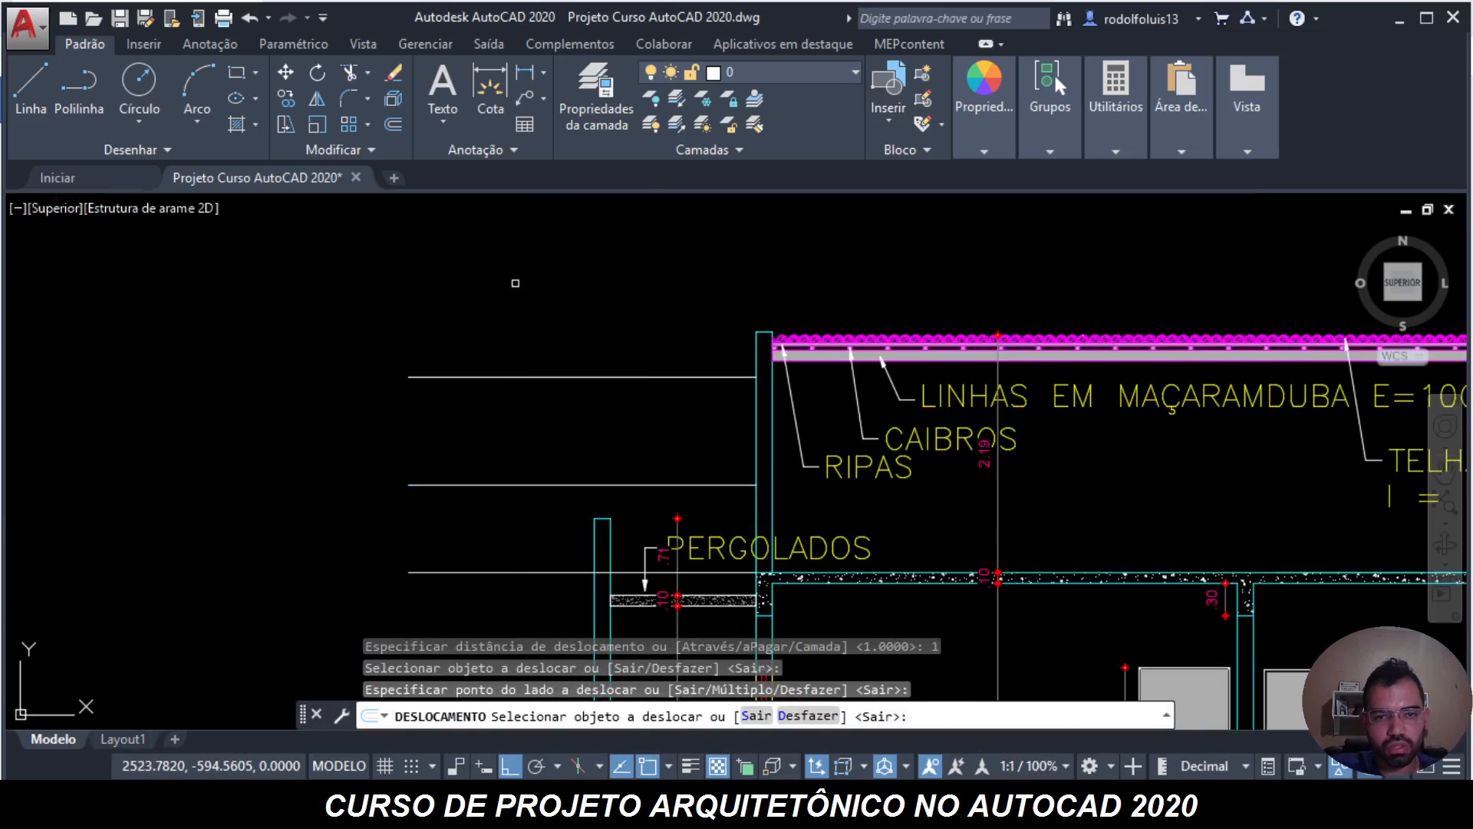
- Offset the topmost horizontal guide line upward by .1 for the tank's lid thickness
key("Escape")
key("Escape")
key("Escape")
type("o")
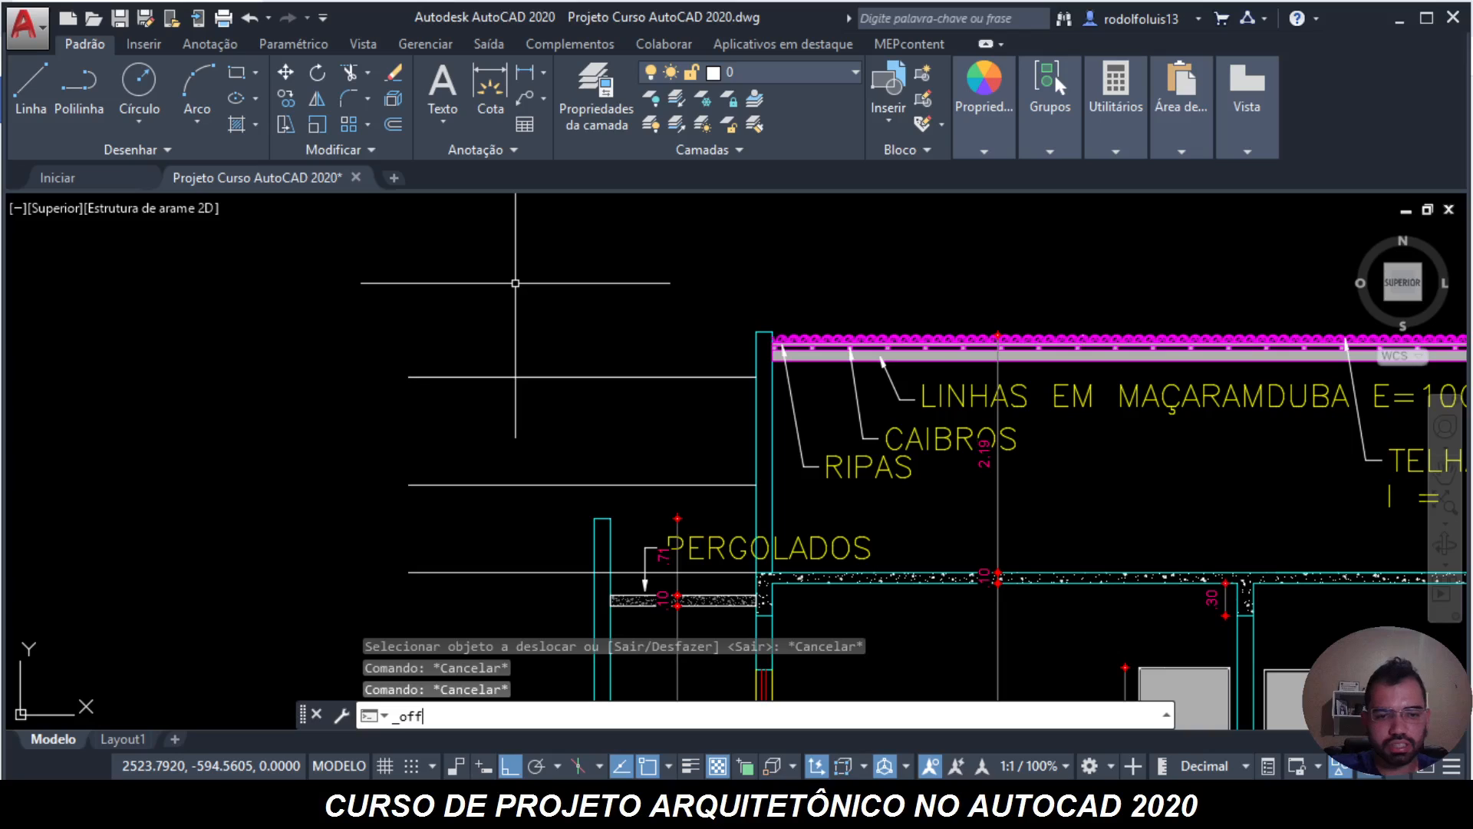
type("ff")
key("Return")
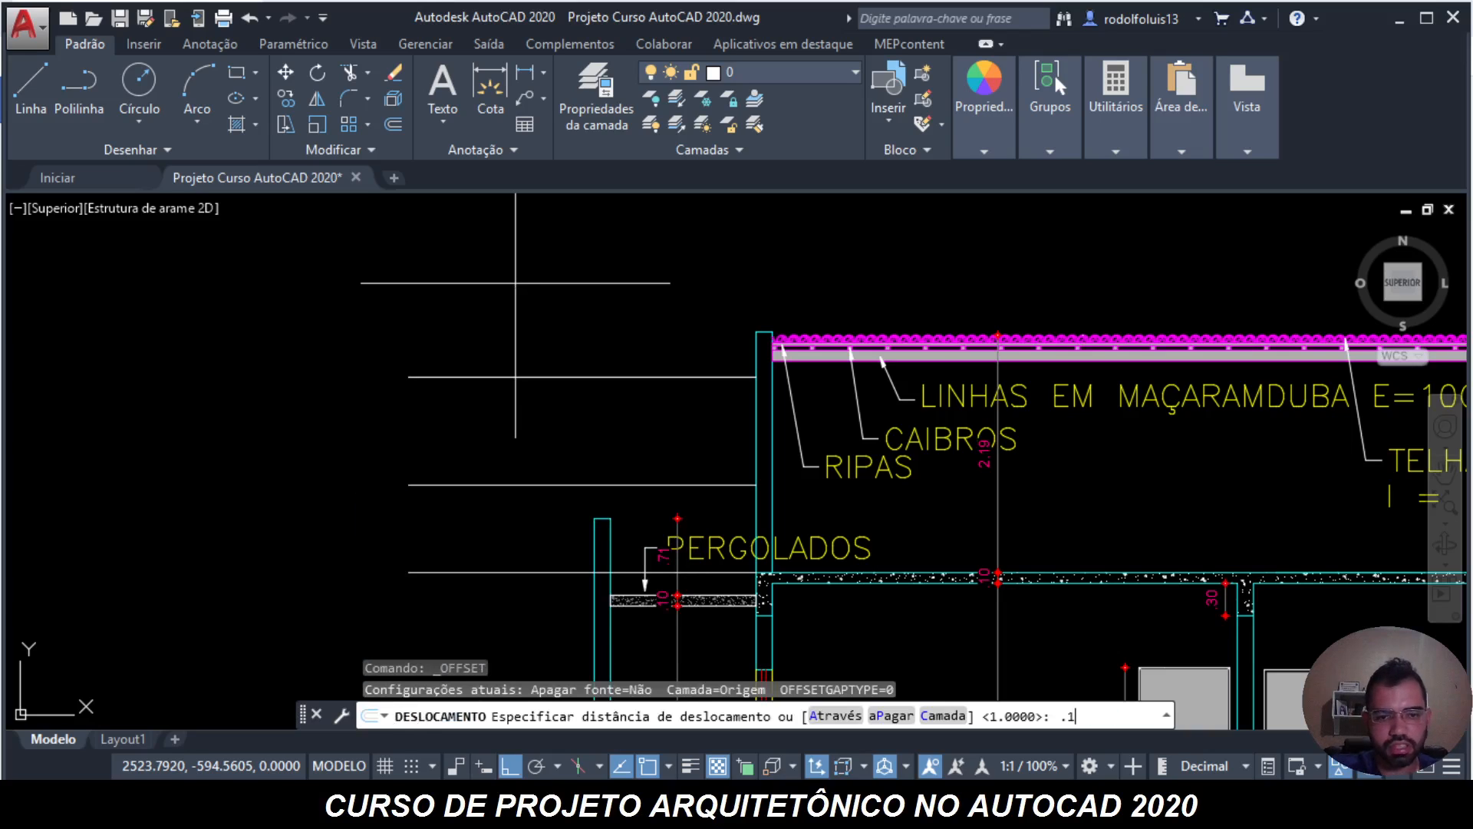
key("Return")
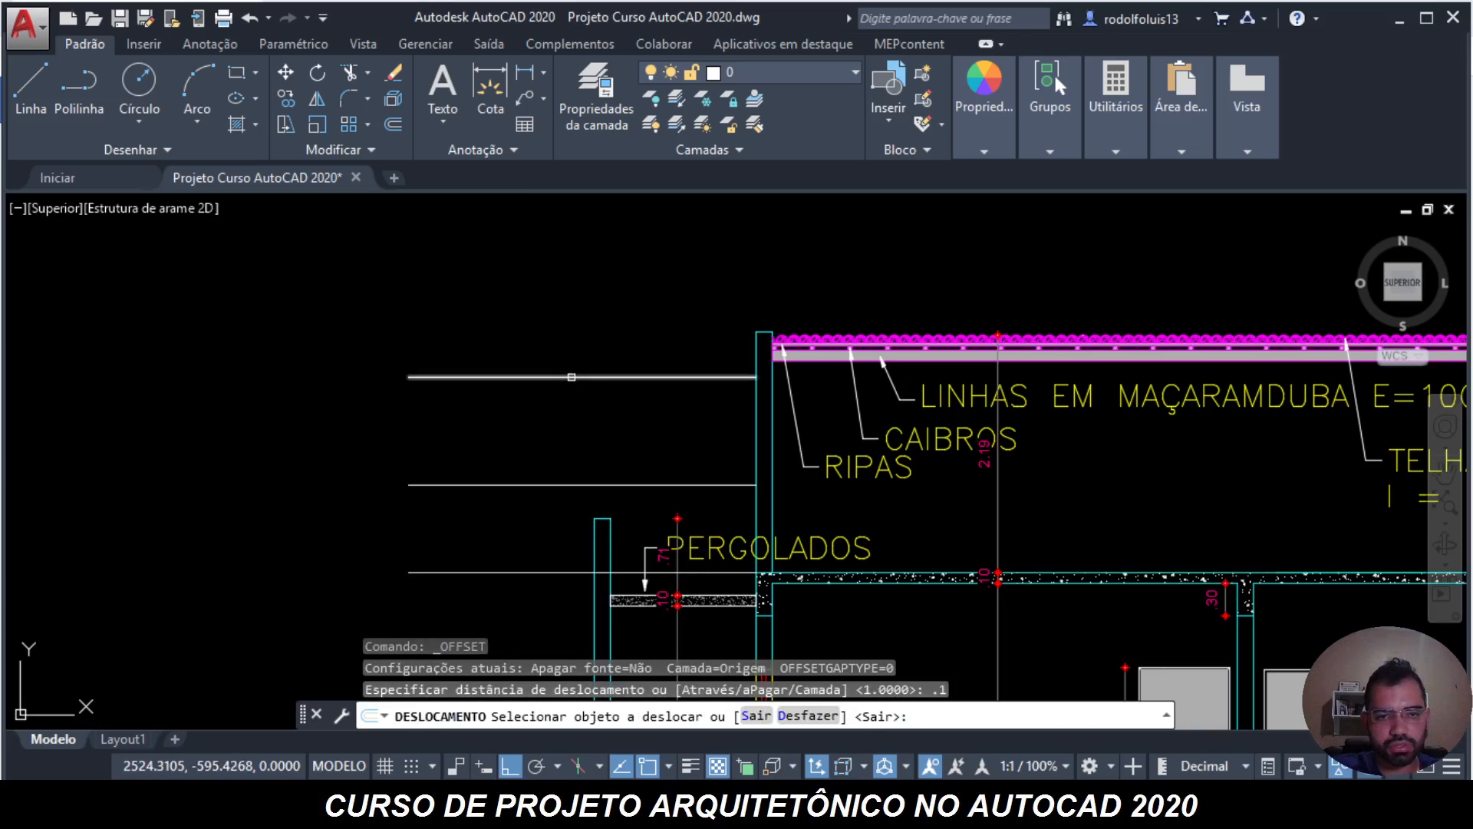
left_click(572, 376)
left_click(555, 276)
scroll(737, 408, "up", 2)
key("Escape")
key("Escape")
key("Escape")
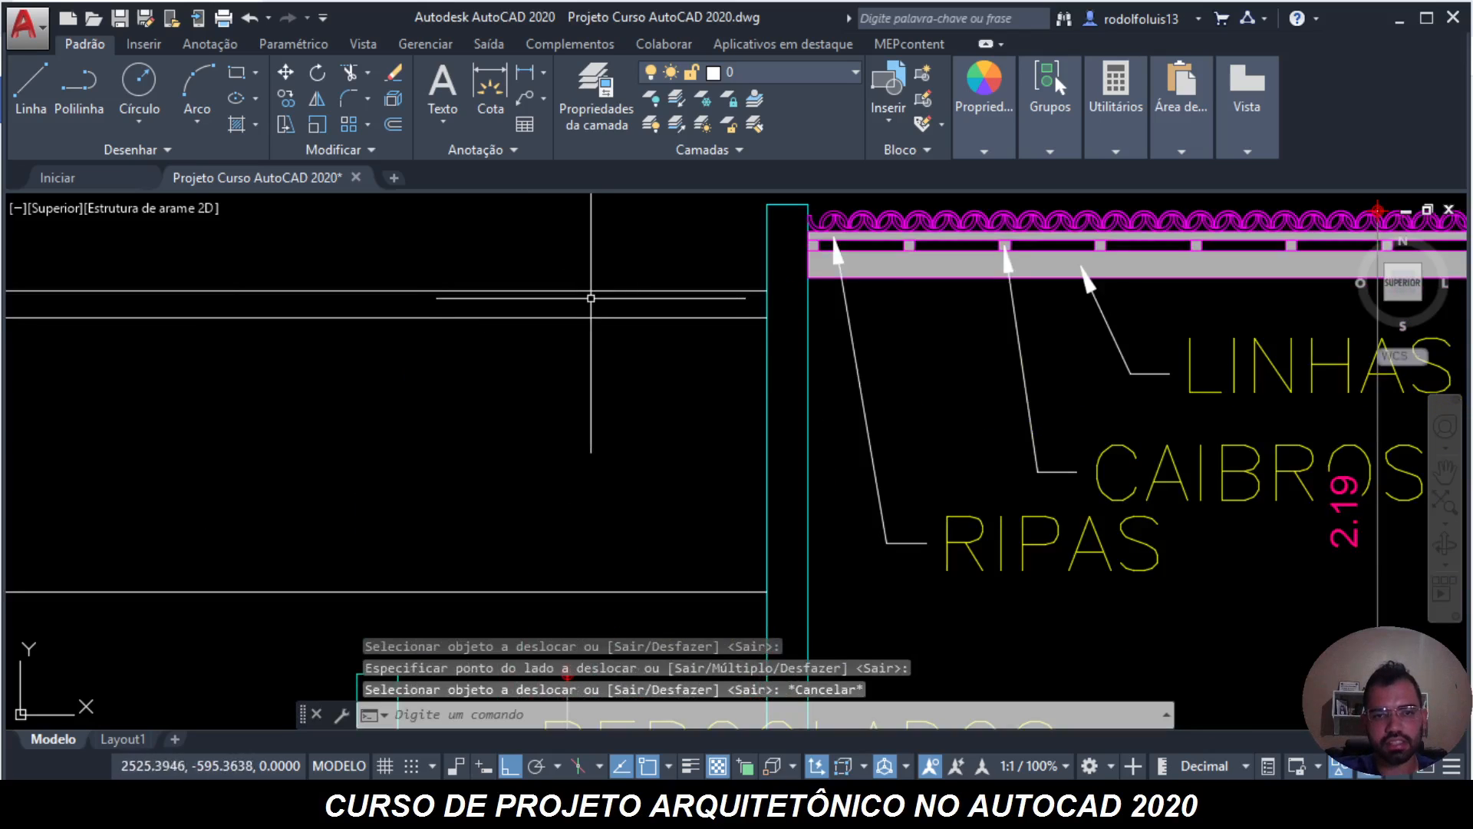
left_click(601, 349)
left_click(544, 280)
key("Escape")
scroll(495, 292, "down", 2)
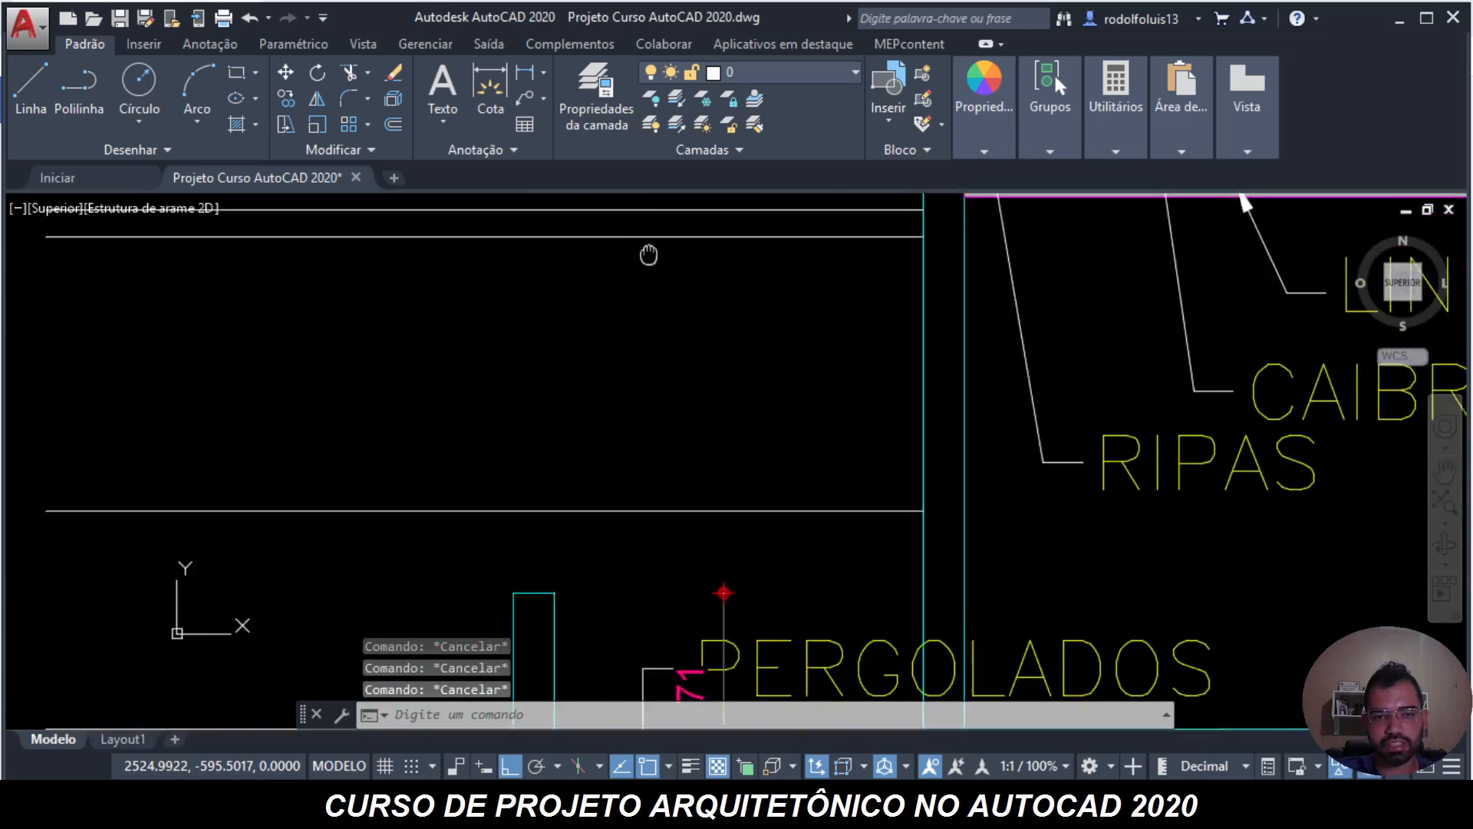
- Draw a vertical line from the outer top corner of the pergola's outer wall up to the topmost guide line
mouse_move(588, 395)
middle_mouse_down()
mouse_move(553, 475)
mouse_move(539, 428)
mouse_move(575, 668)
middle_mouse_up()
scroll(552, 473, "down", 6)
scroll(602, 346, "up", 6)
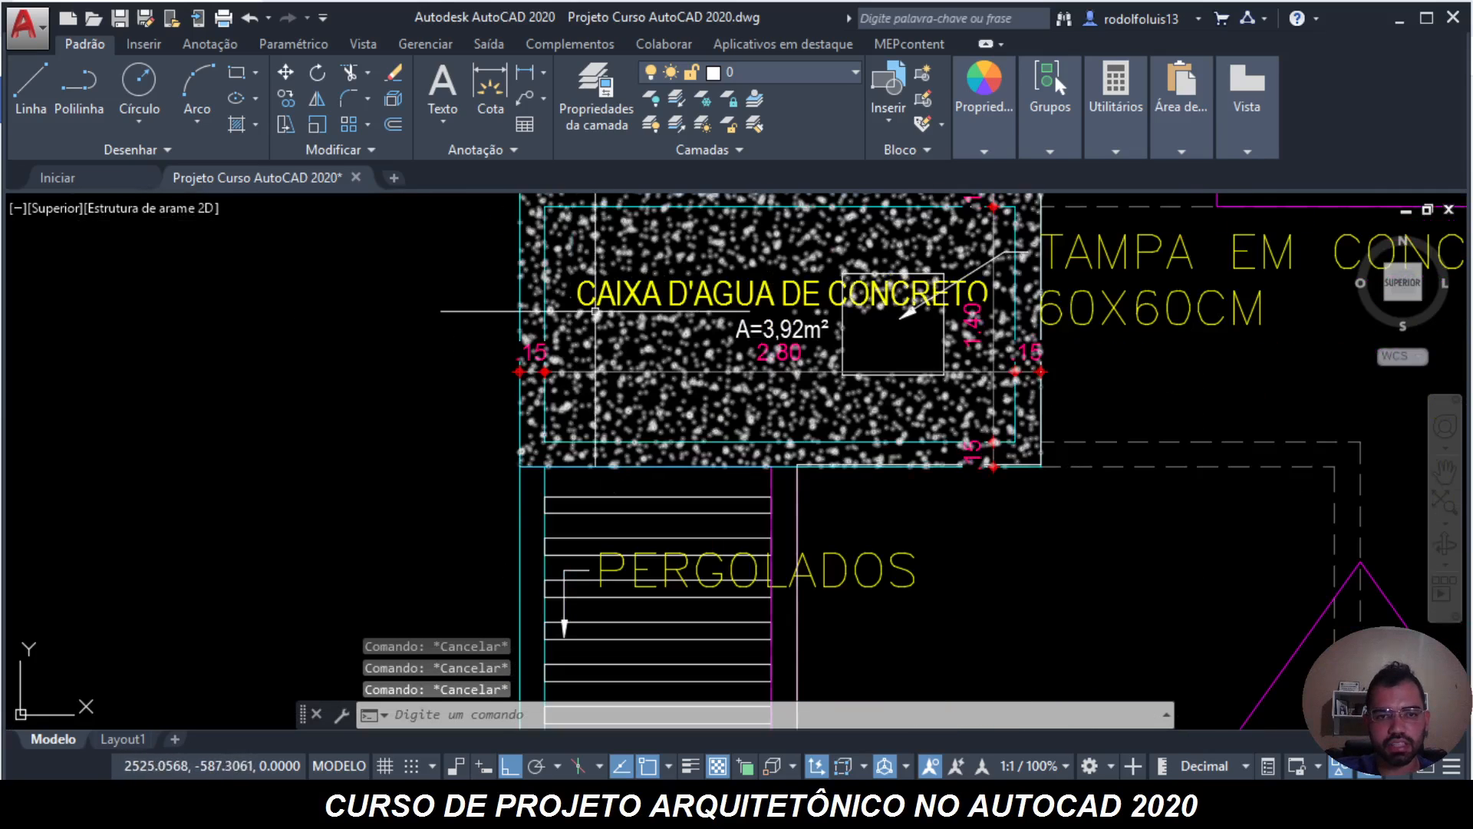
scroll(513, 292, "down", 6)
scroll(500, 344, "up", 5)
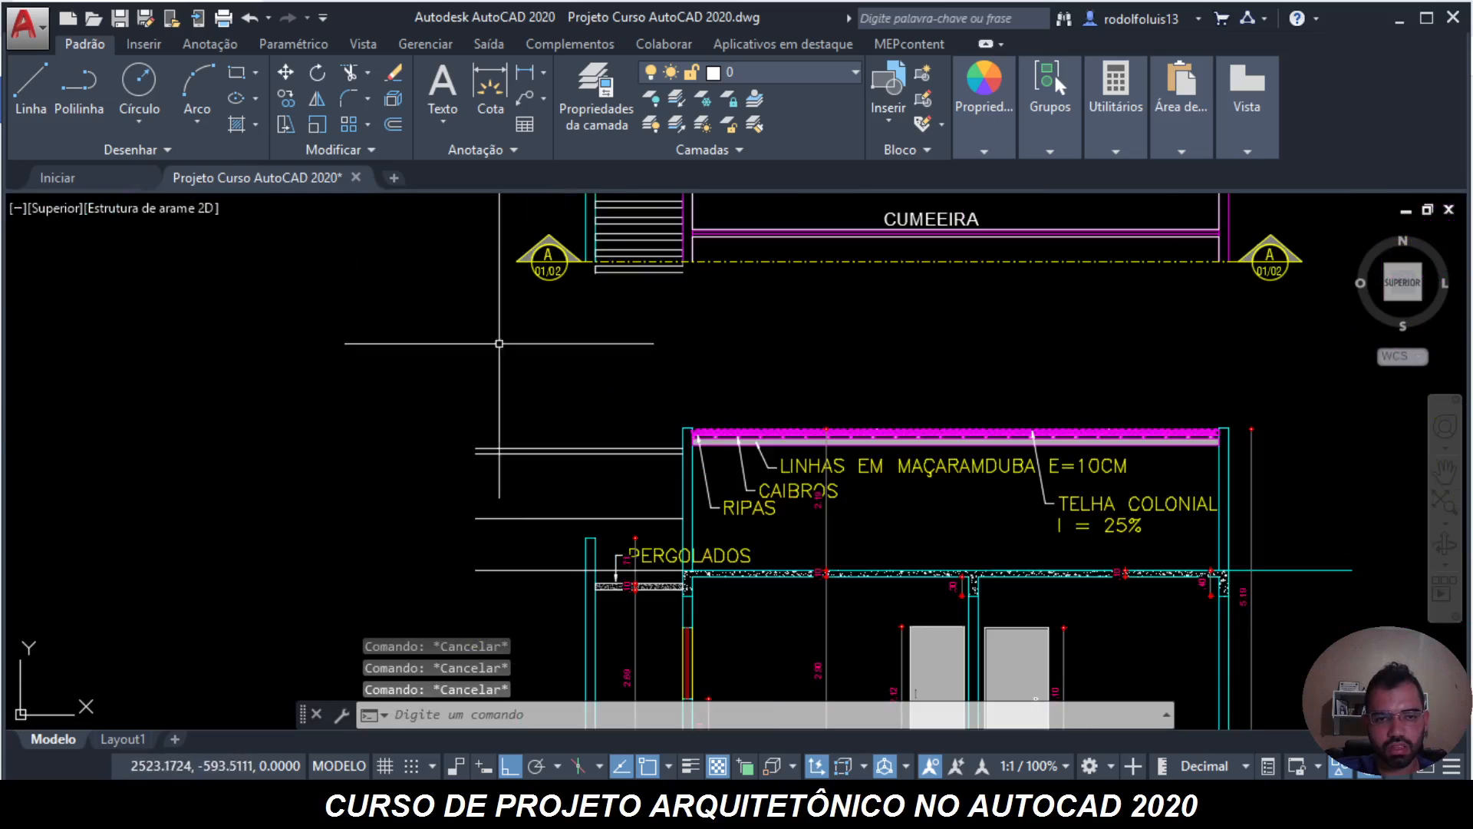
type("l")
key("Return")
scroll(597, 568, "up", 4)
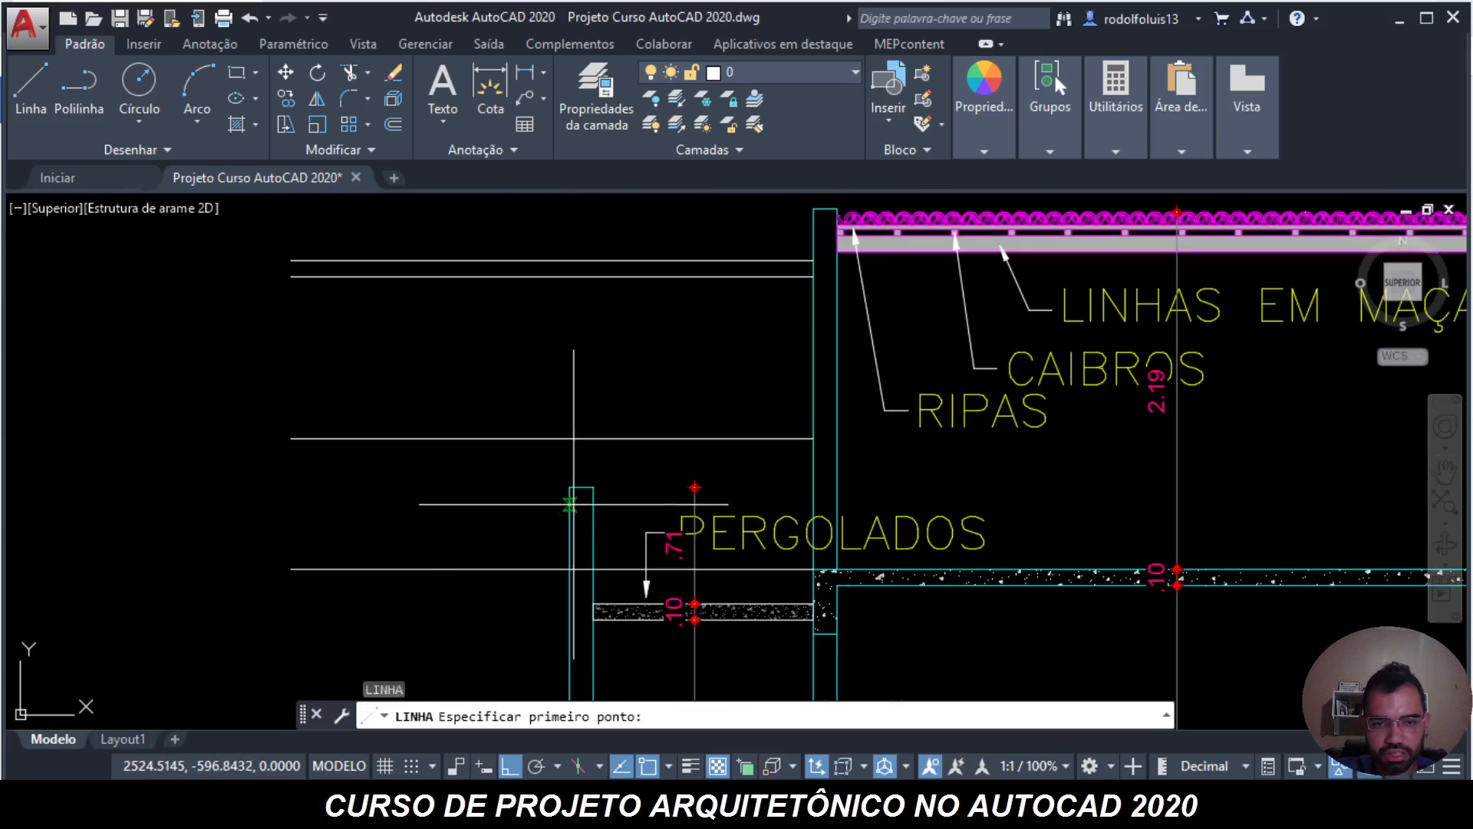
left_click(569, 488)
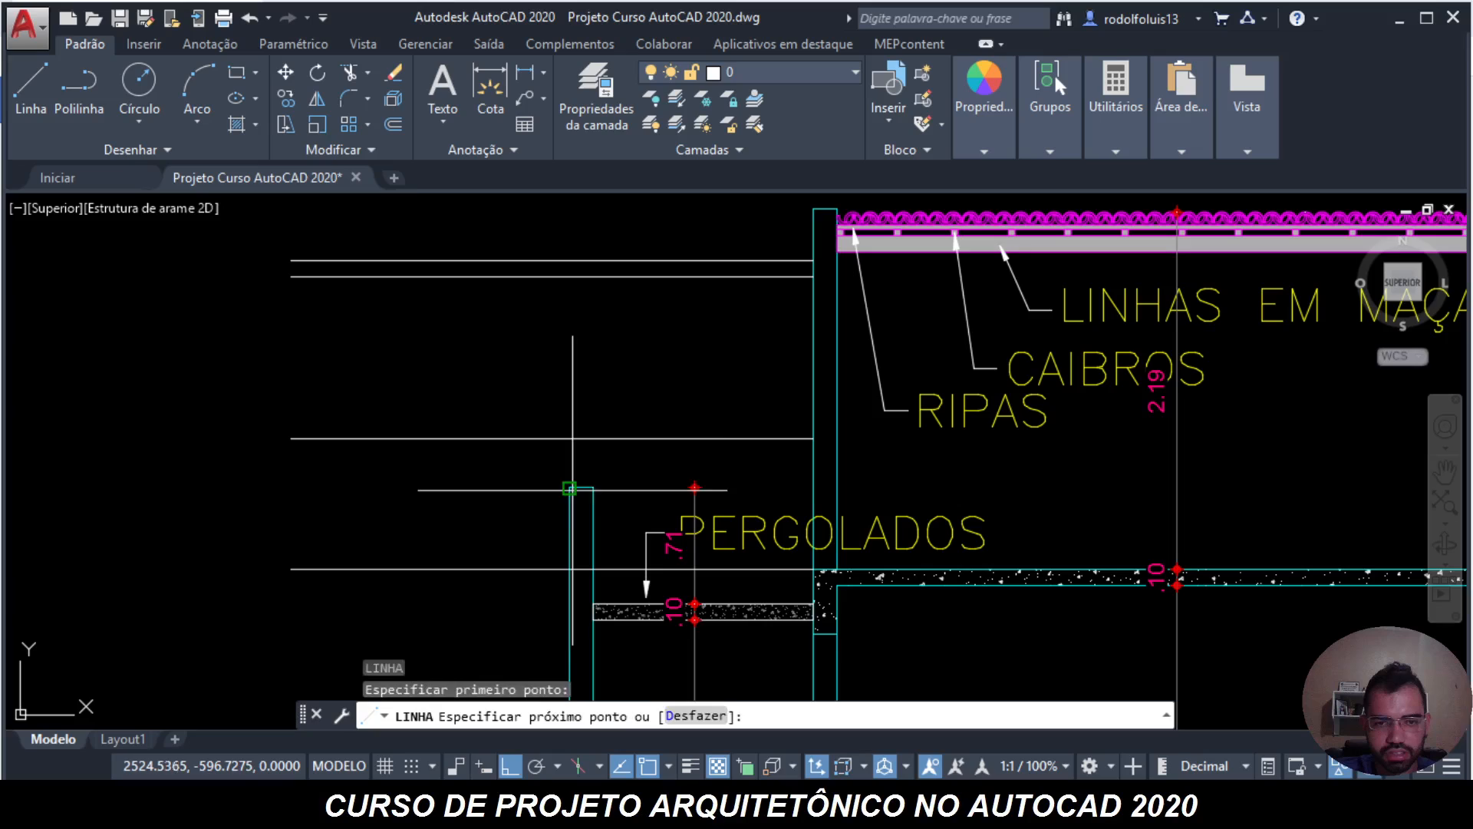
left_click(569, 261)
key("Escape")
key("Escape")
- Join the tank's vertical side line and topmost horizontal line into a clean corner with Fillet
type("_FILLET")
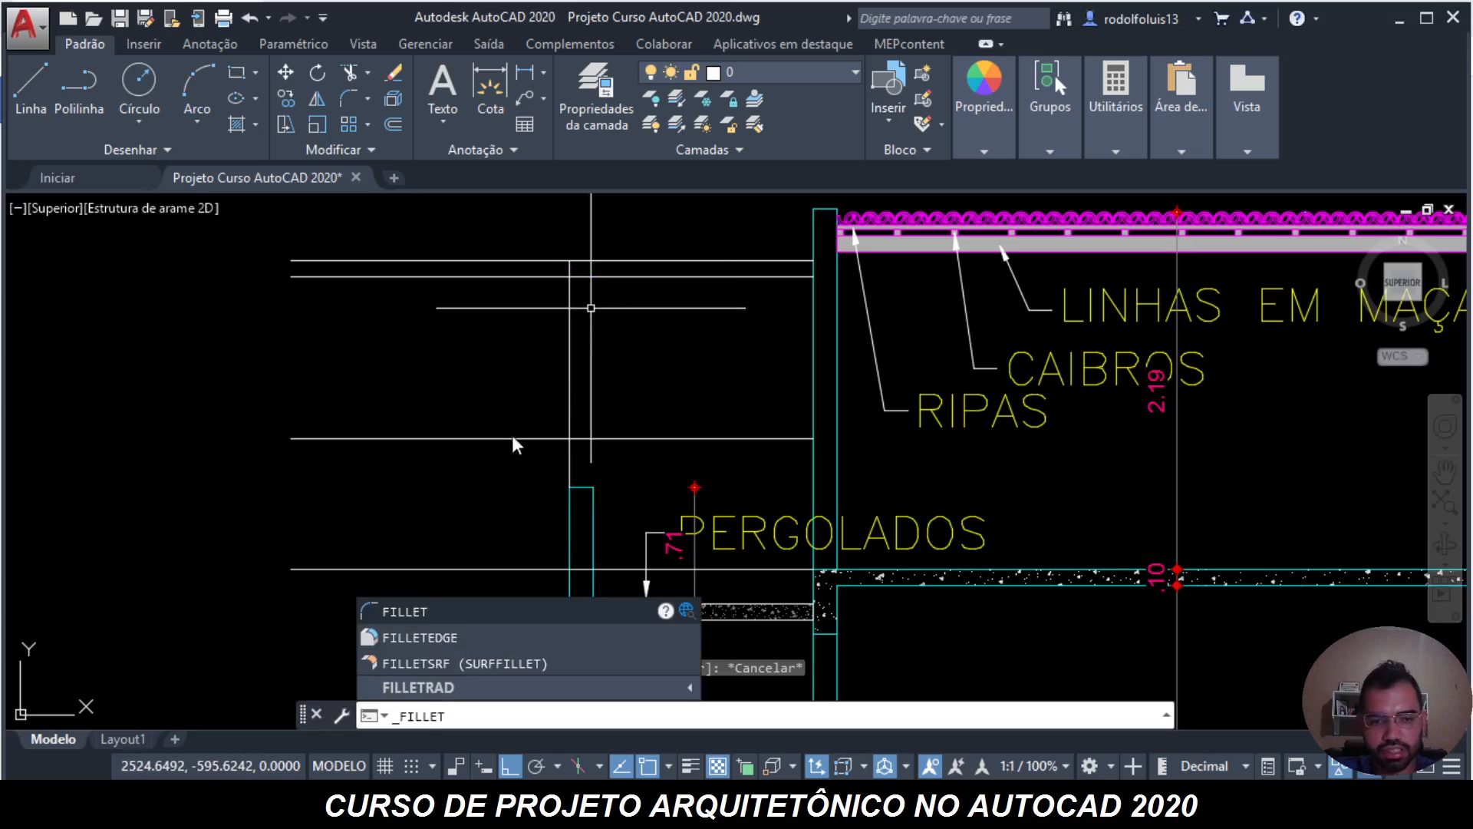
key("Return")
left_click(567, 275)
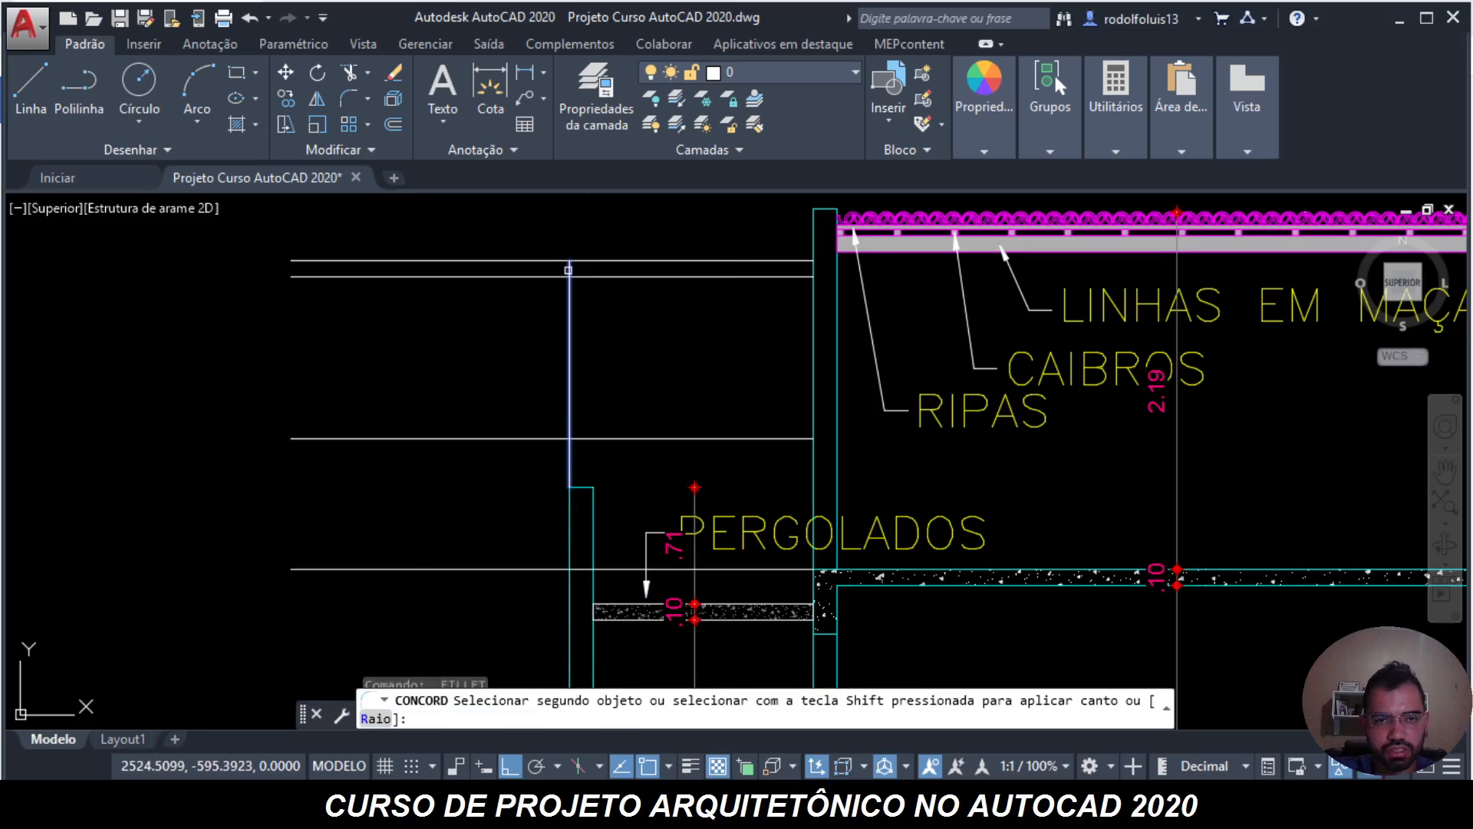
left_click(610, 261)
- Erase the two intermediate horizontal guide lines inside the tank's outline
left_click(742, 296)
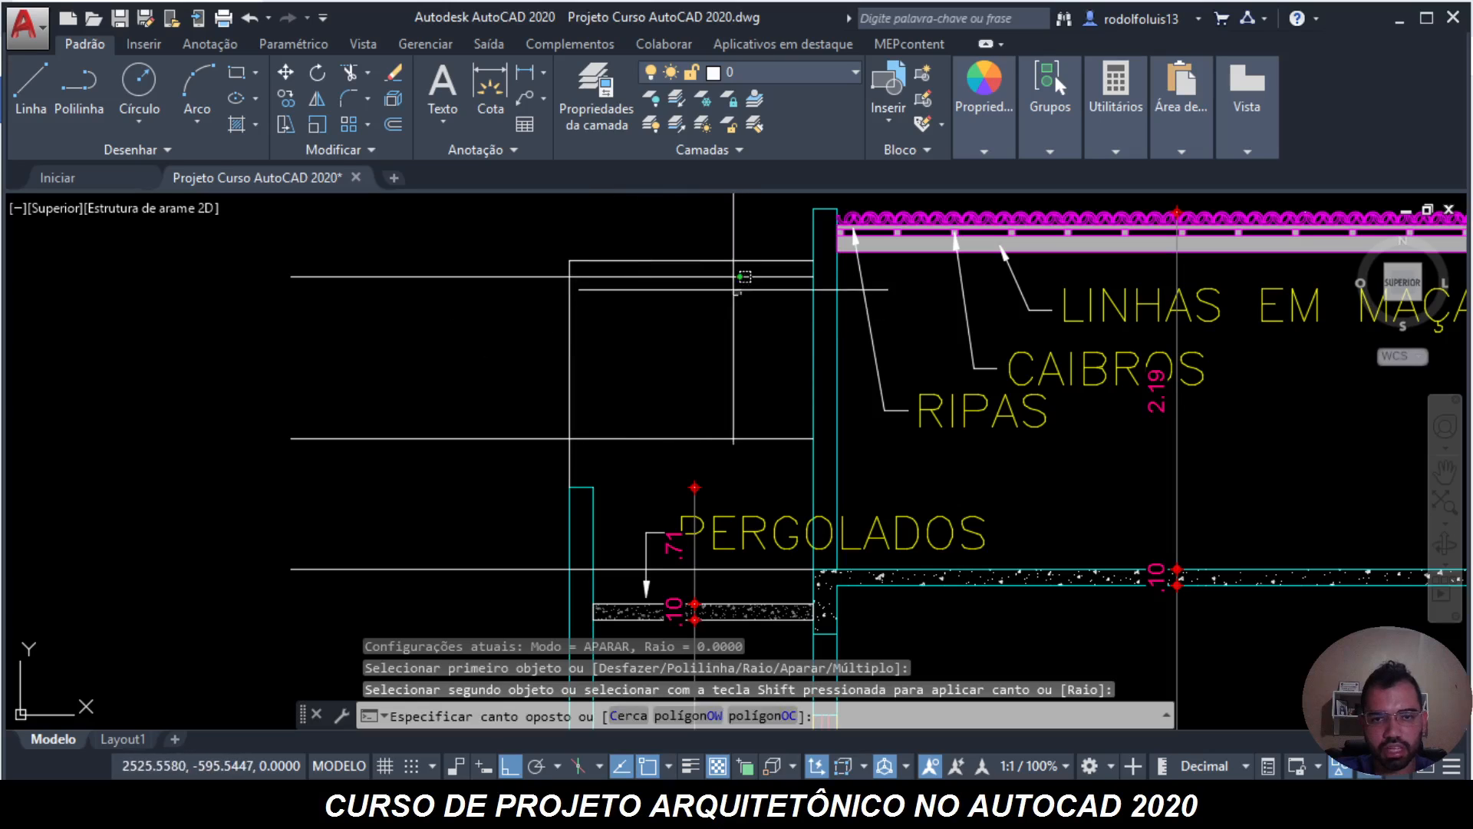
left_click(718, 271)
key("Delete")
left_click(700, 454)
left_click(649, 392)
key("Delete")
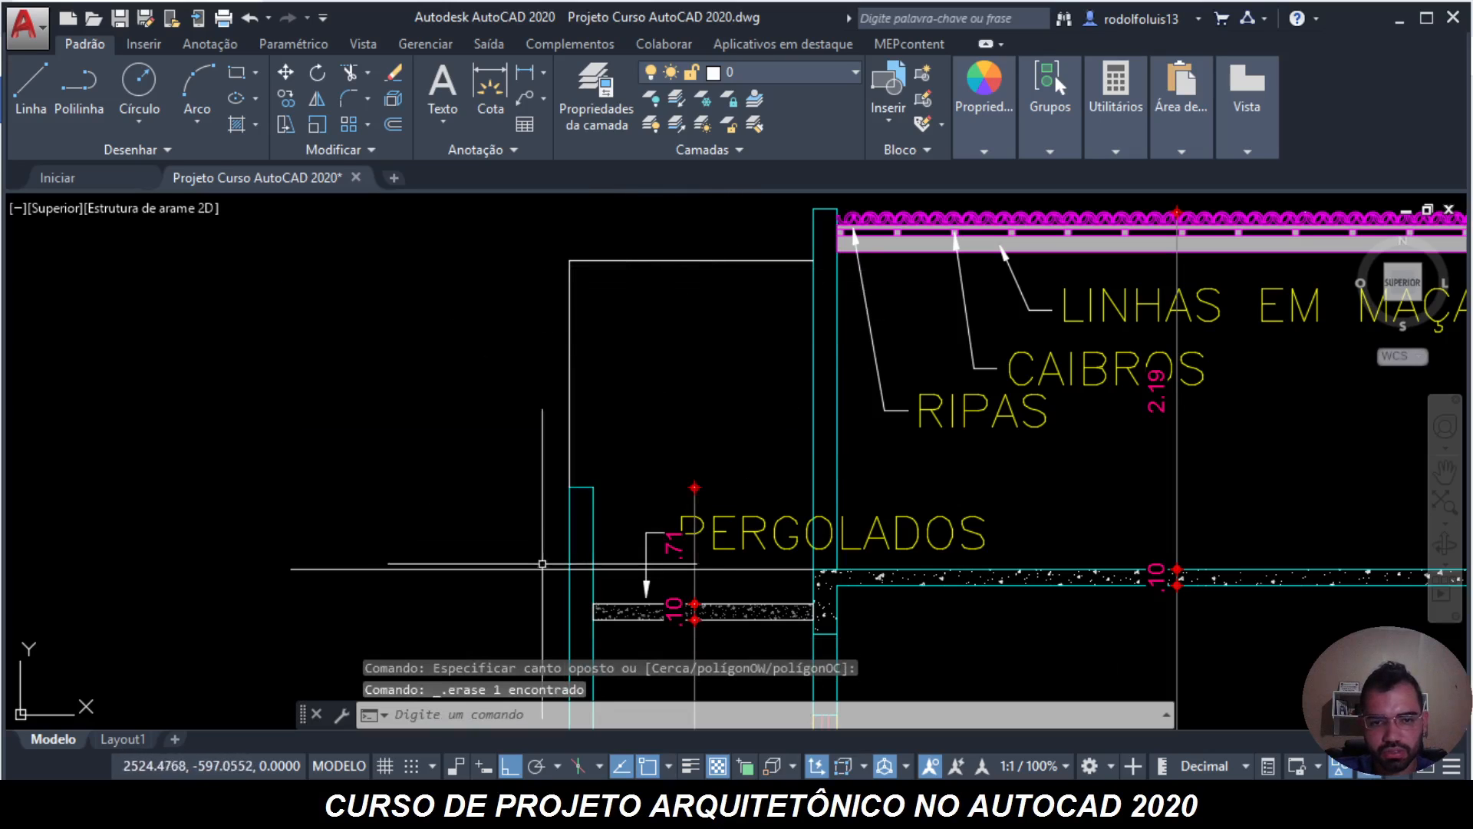
- Stretch the outer end of the slab-level guide line to the inner face of the pergola's outer wall
left_click(479, 578)
left_click(426, 536)
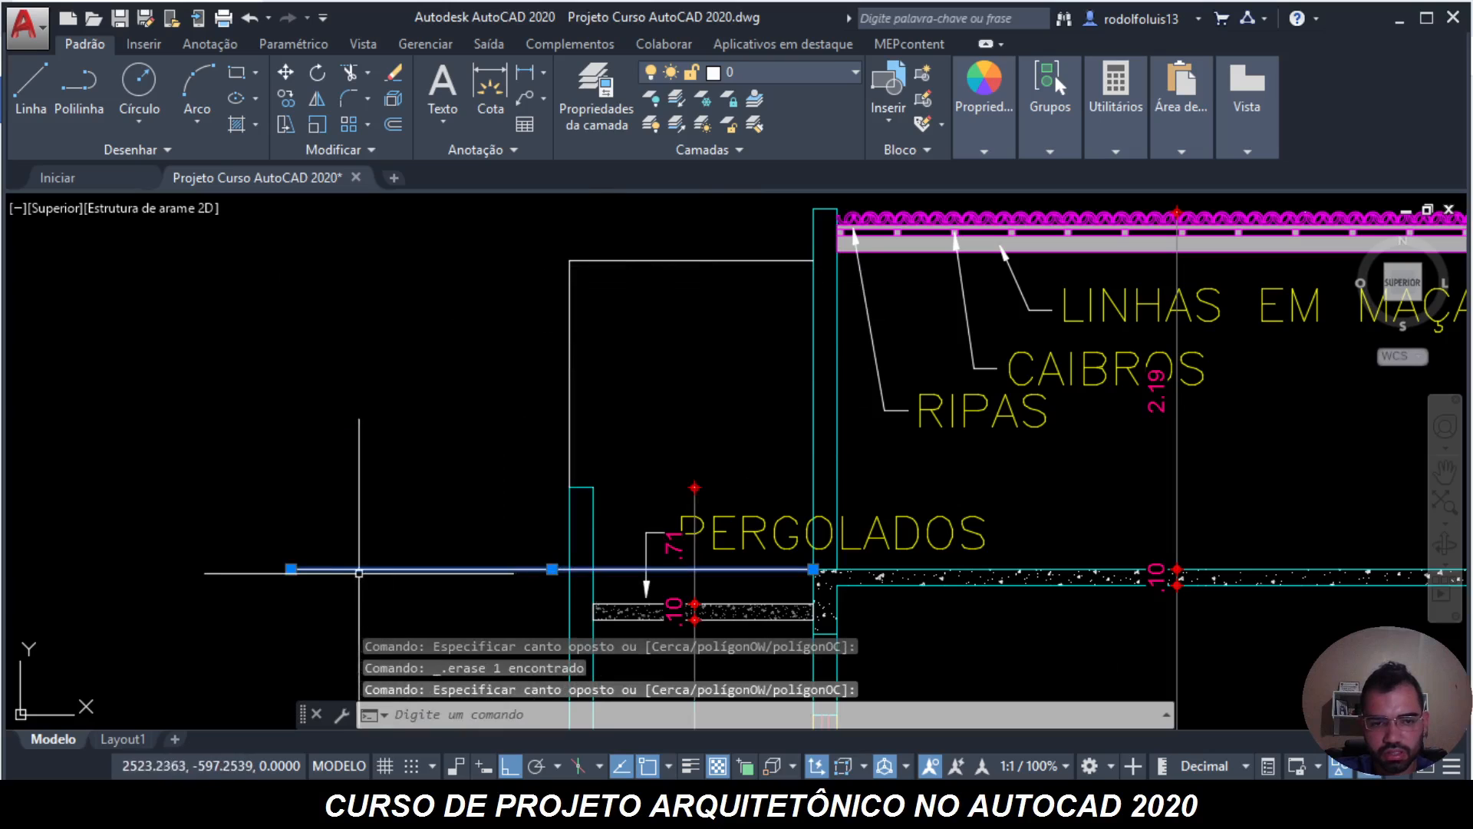
left_click(291, 569)
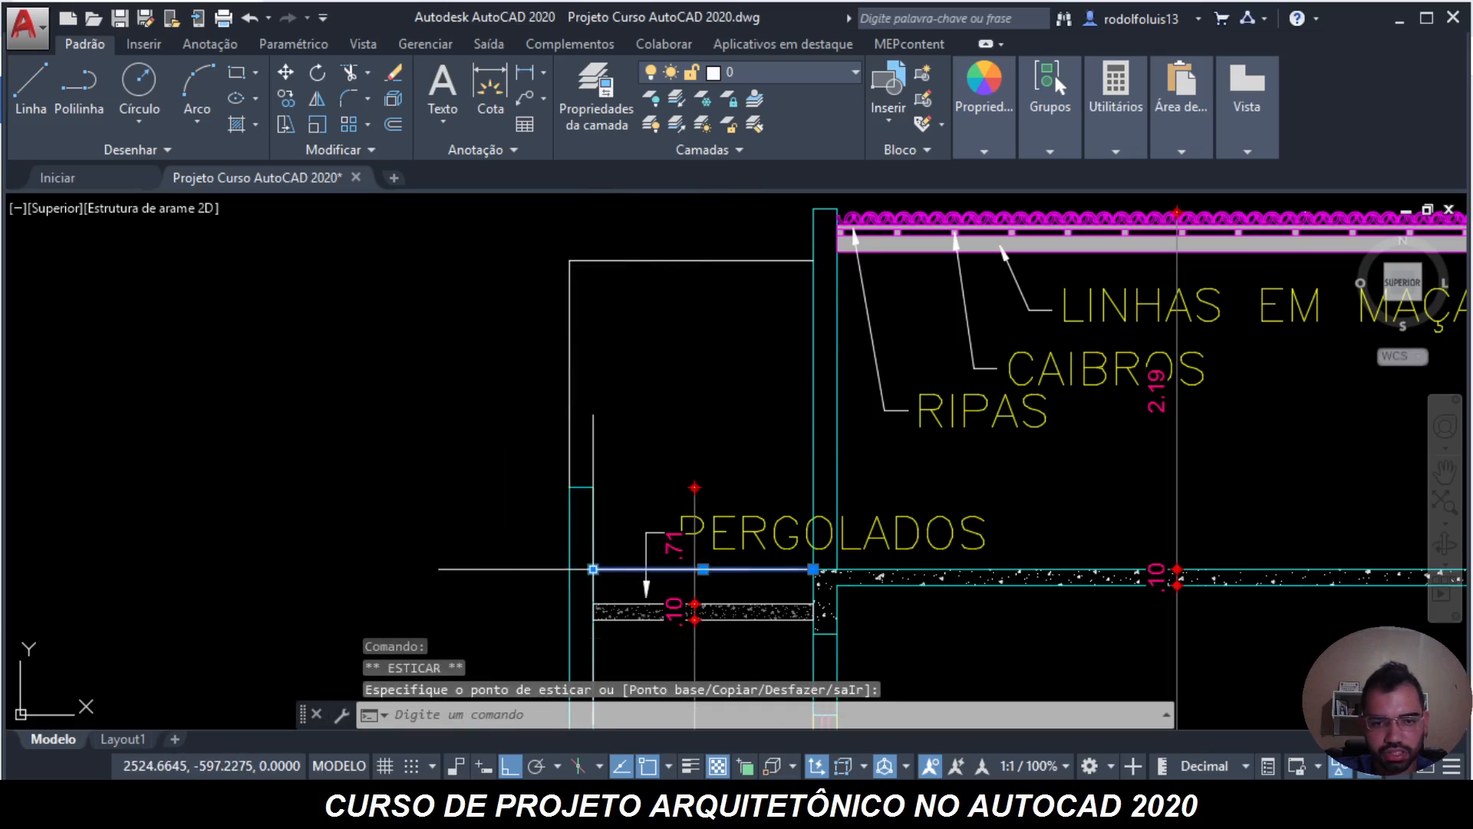
scroll(488, 520, "down", 2)
key("Escape")
key("Escape")
key("Escape")
- Erase the remaining horizontal guide line just above the pergola slab in the section
middle_click_drag(419, 444, 414, 511)
scroll(408, 592, "down", 5)
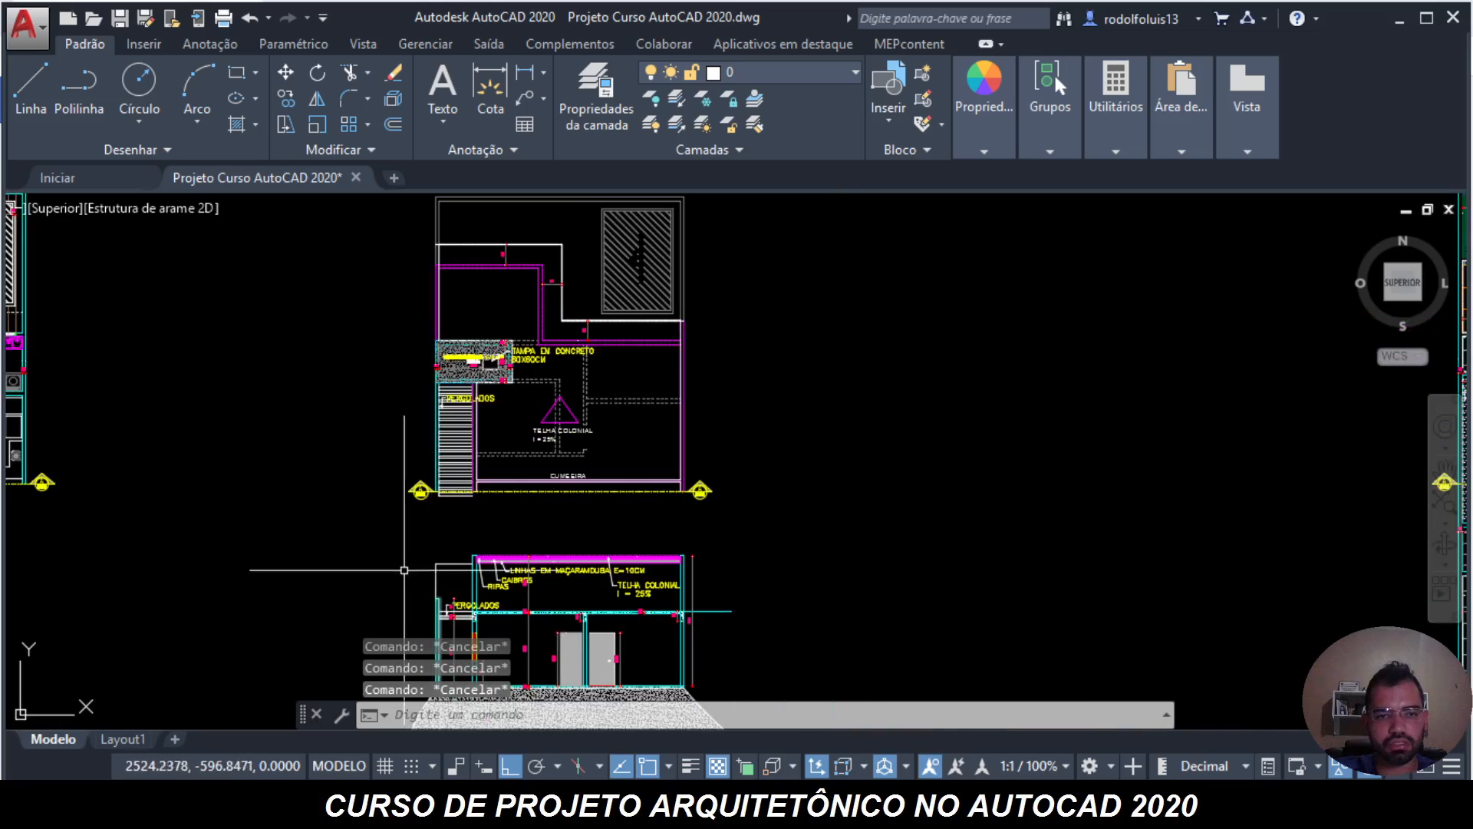
scroll(415, 511, "up", 1)
mouse_move(407, 505)
middle_mouse_down()
mouse_move(385, 336)
mouse_move(398, 303)
middle_mouse_up()
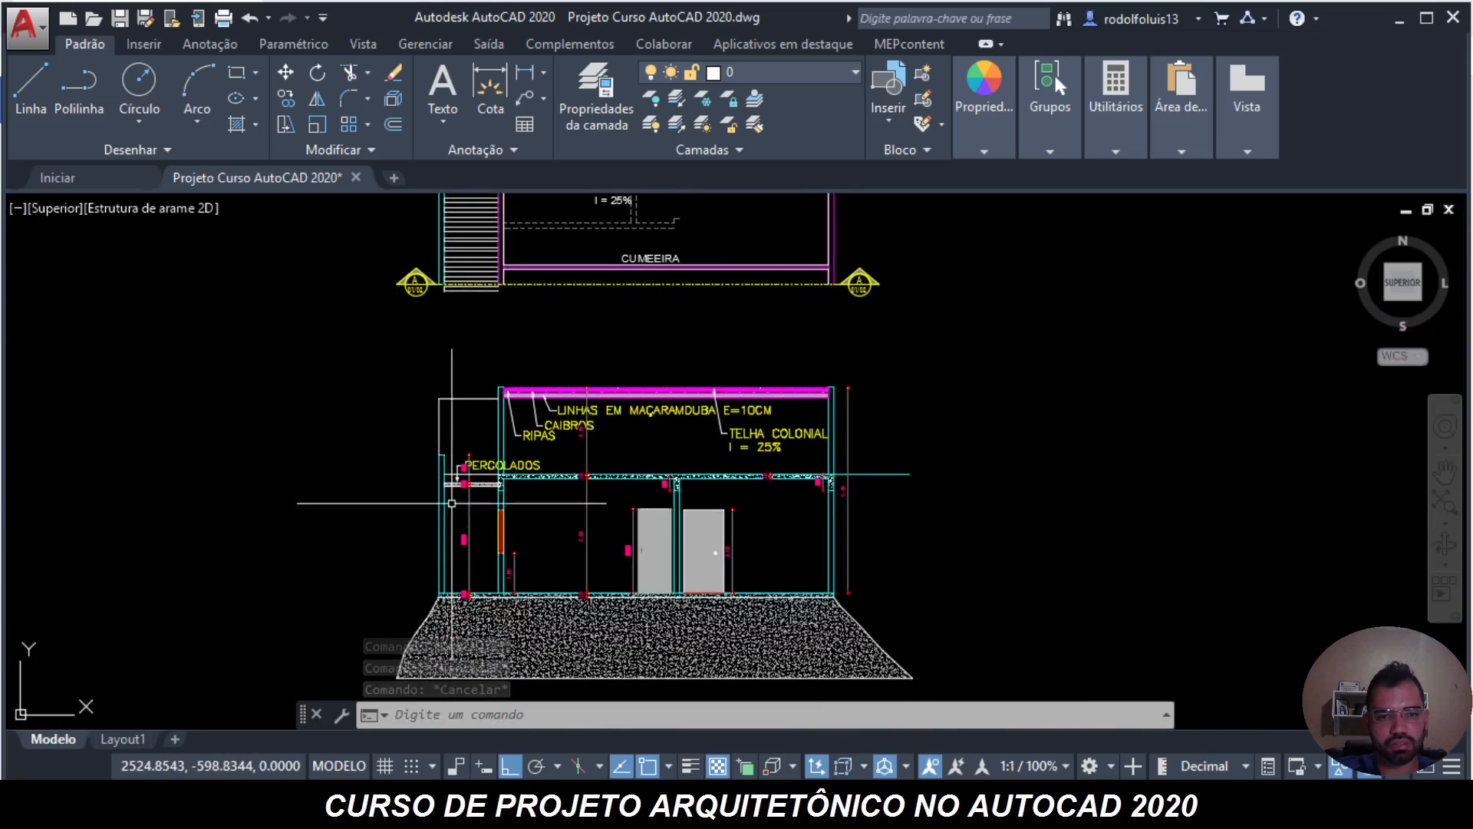
scroll(452, 503, "up", 3)
left_click(432, 455)
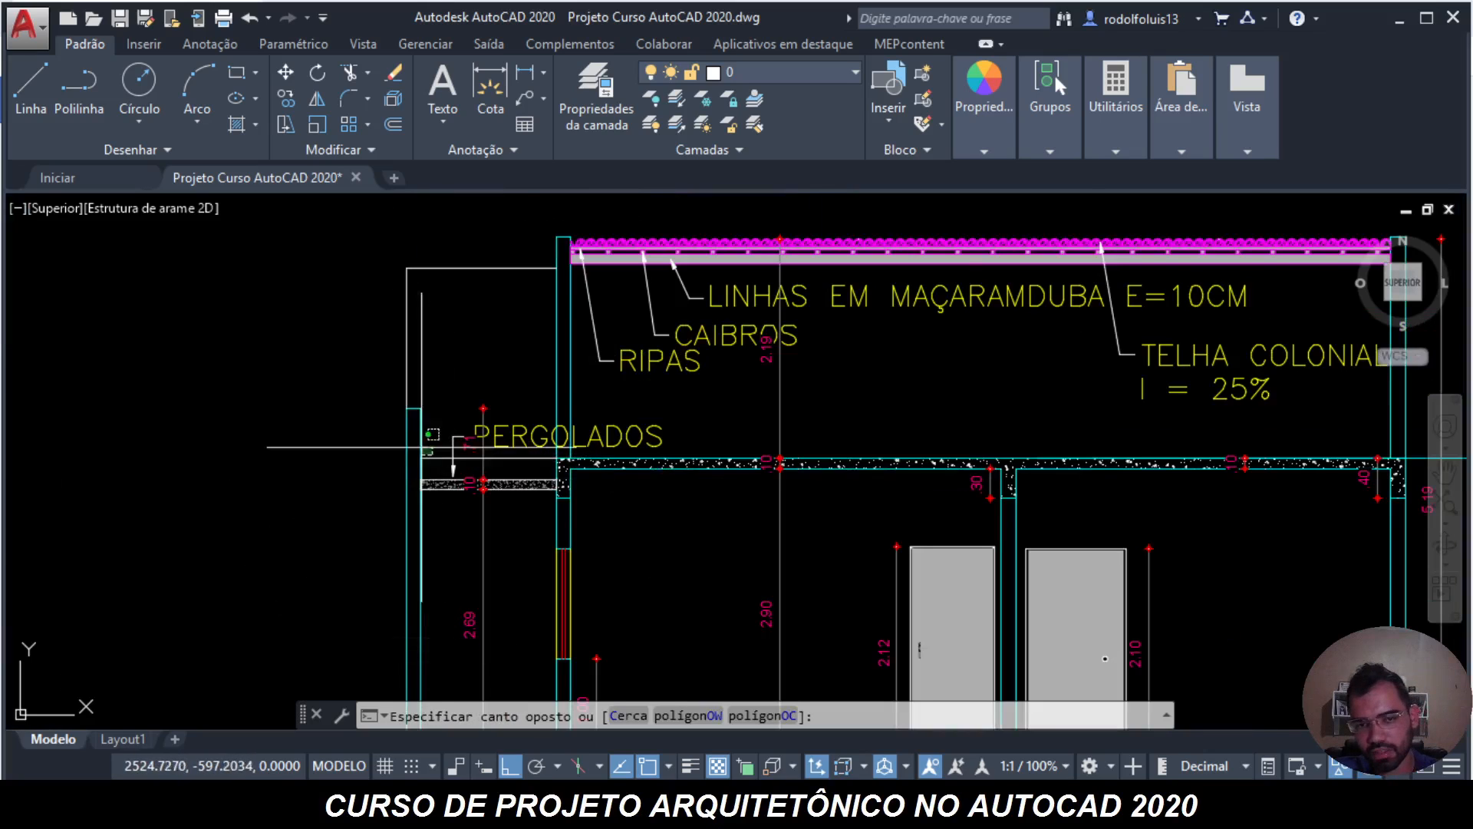
middle_click_drag(337, 341, 348, 348)
key("Escape")
key("Escape")
key("Escape")
scroll(449, 479, "up", 3)
left_click(437, 467)
left_click(419, 377)
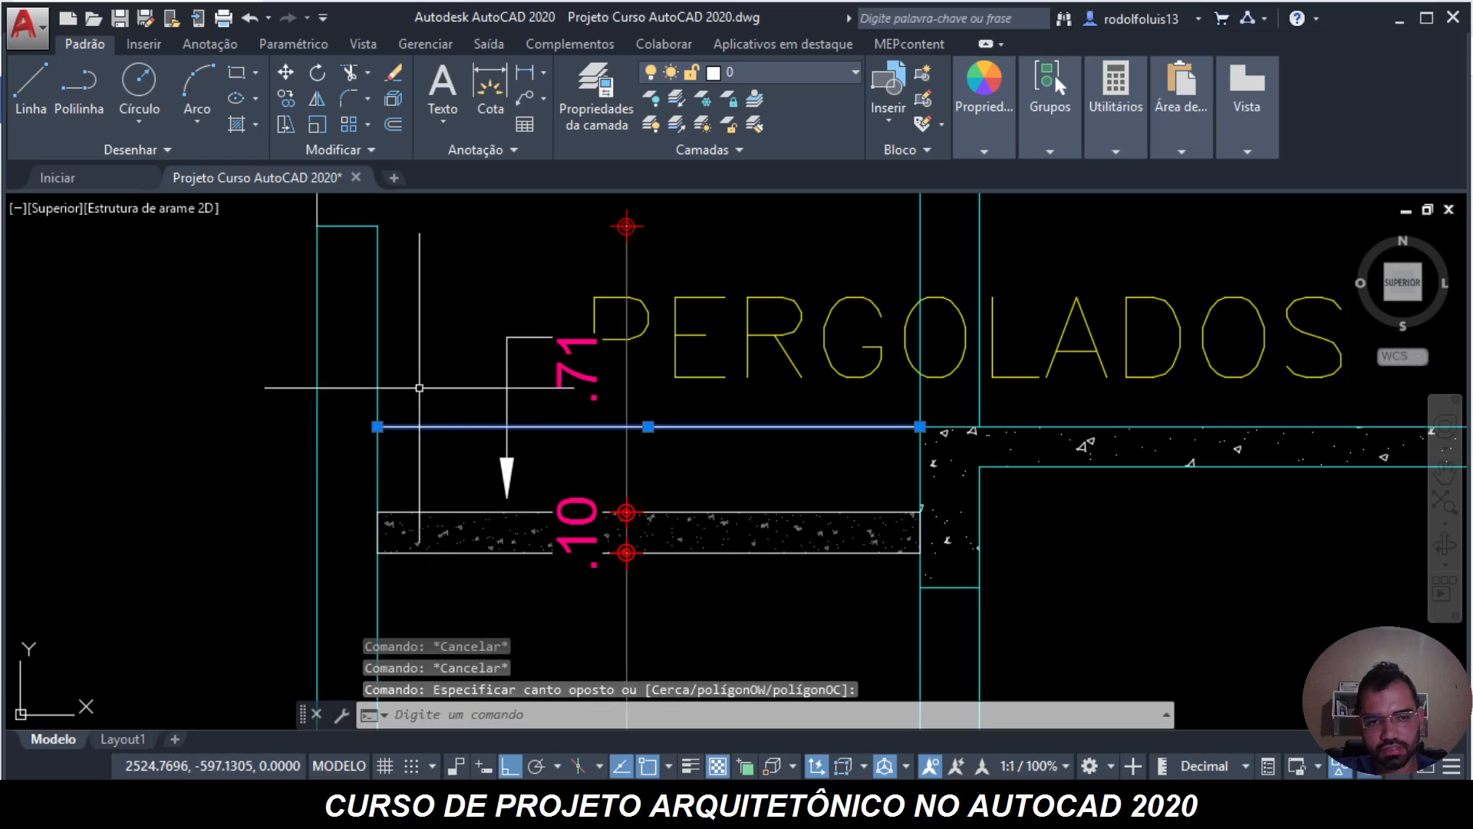
key("Delete")
- Copy the PERGOLADOS leader label straight up to above the water tank's outline
scroll(453, 463, "down", 3)
middle_click_drag(368, 405, 427, 474)
key("Escape")
key("Escape")
middle_click_drag(399, 375, 393, 464)
scroll(637, 403, "down", 3)
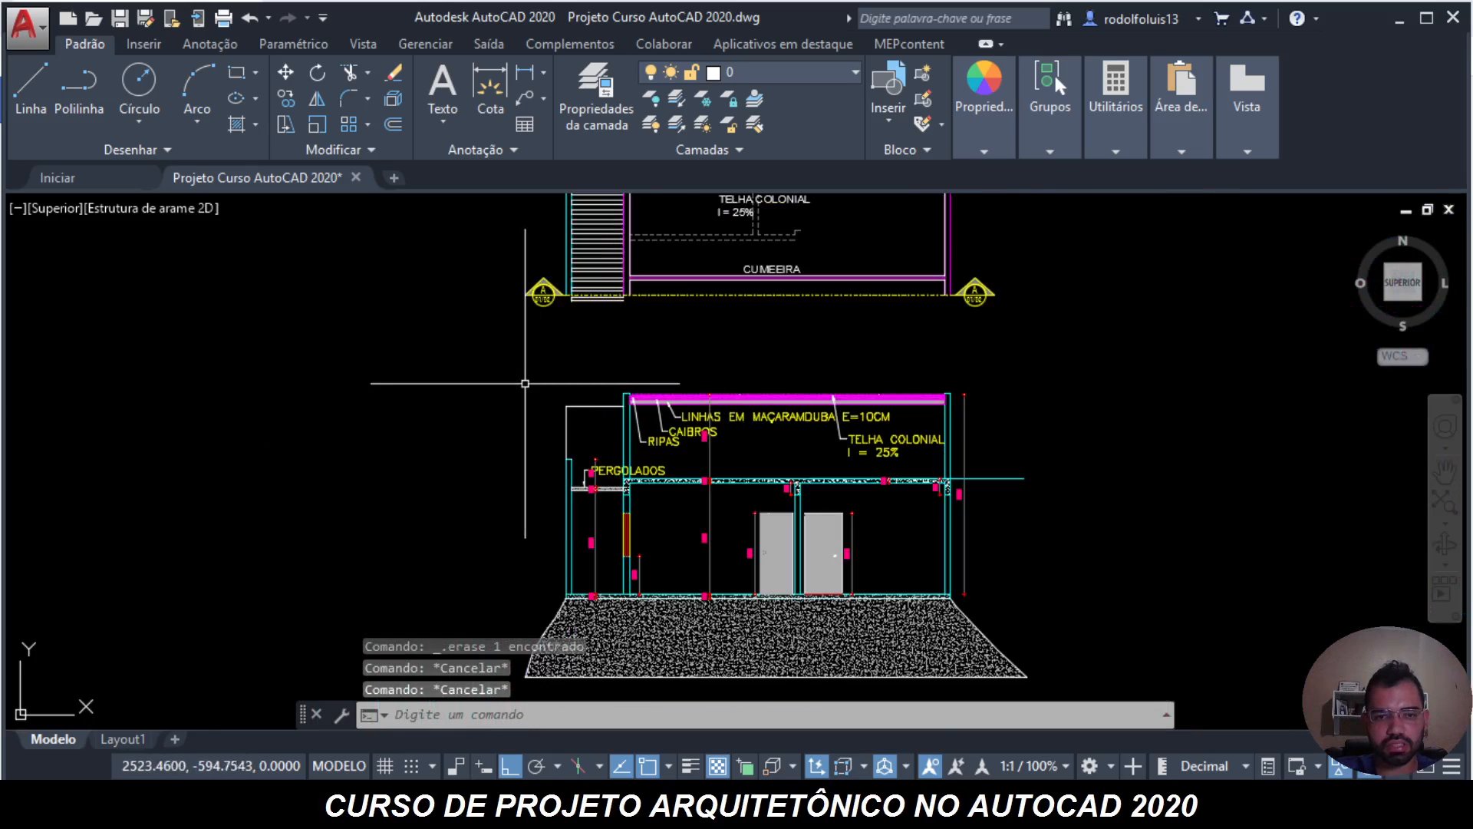
scroll(650, 514, "up", 2)
type("co")
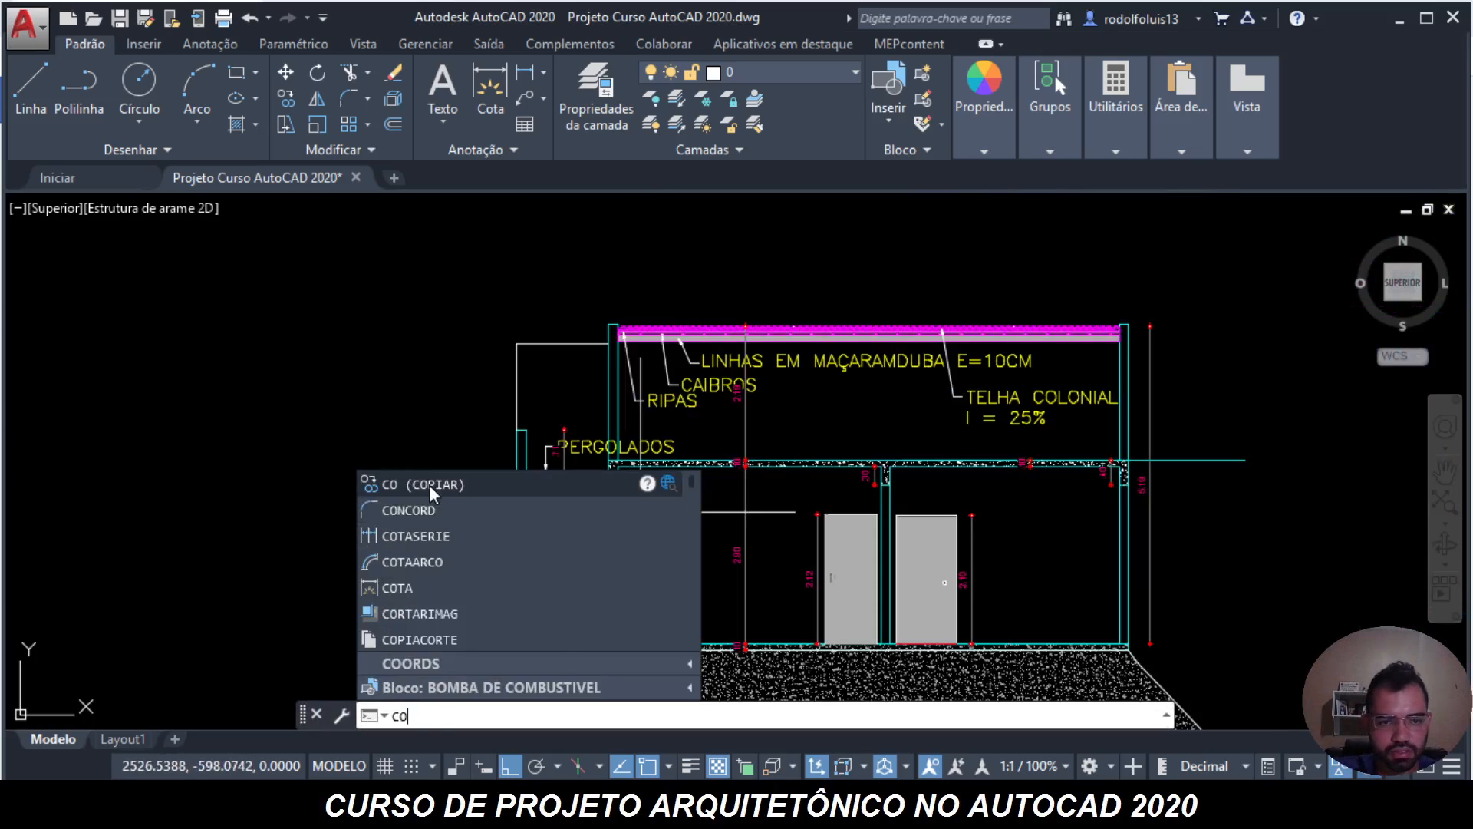
left_click(430, 485)
left_click(579, 447)
key("Return")
left_click(559, 441)
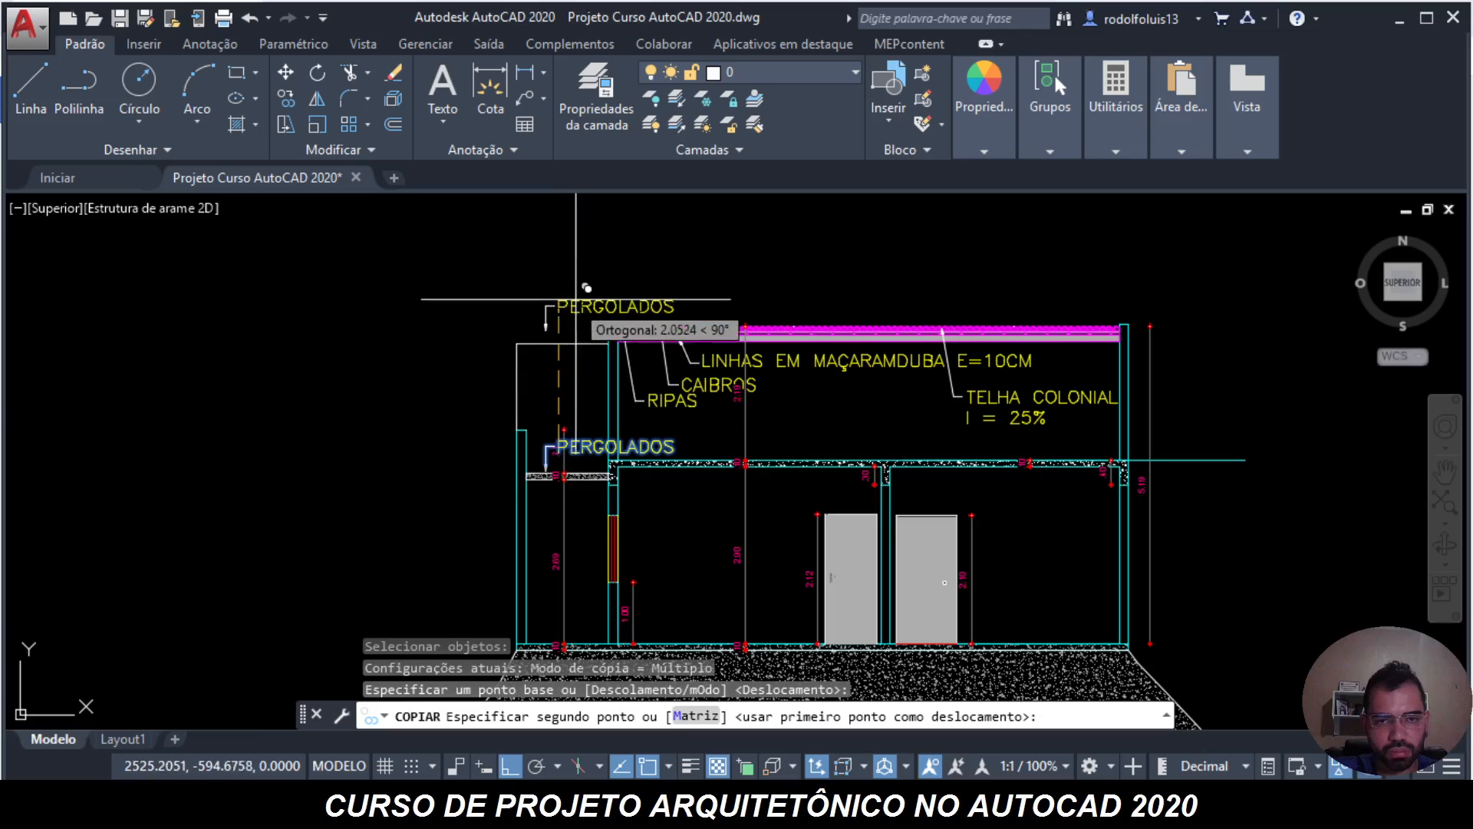
left_click(579, 280)
key("Escape")
key("Escape")
key("Escape")
- Stretch the copied leader's arrow down so that it points inside the water tank's outline
scroll(557, 325, "up", 3)
left_click(554, 324)
left_click(512, 274)
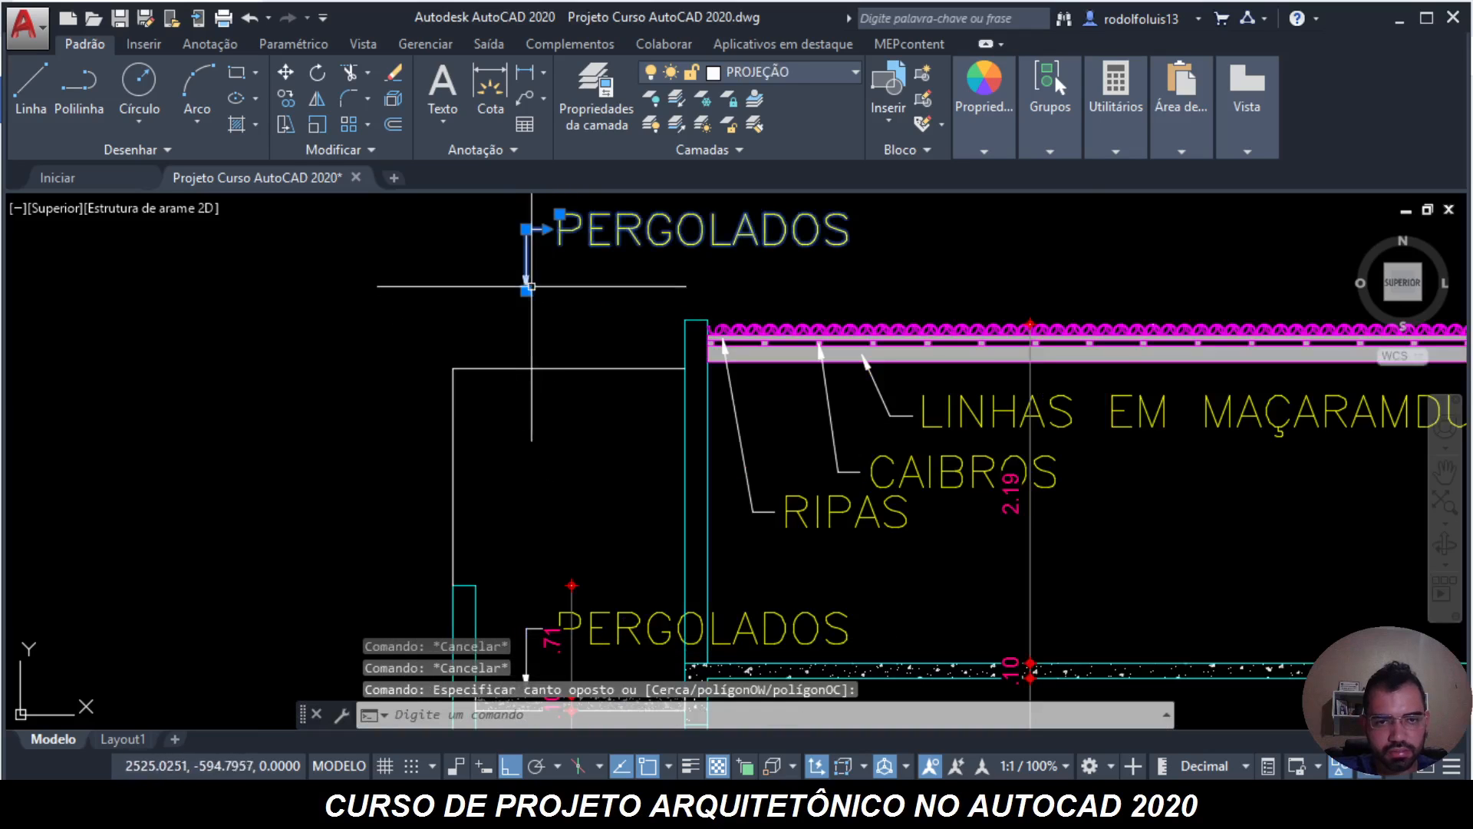
left_click(532, 286)
left_click(526, 290)
left_click(527, 405)
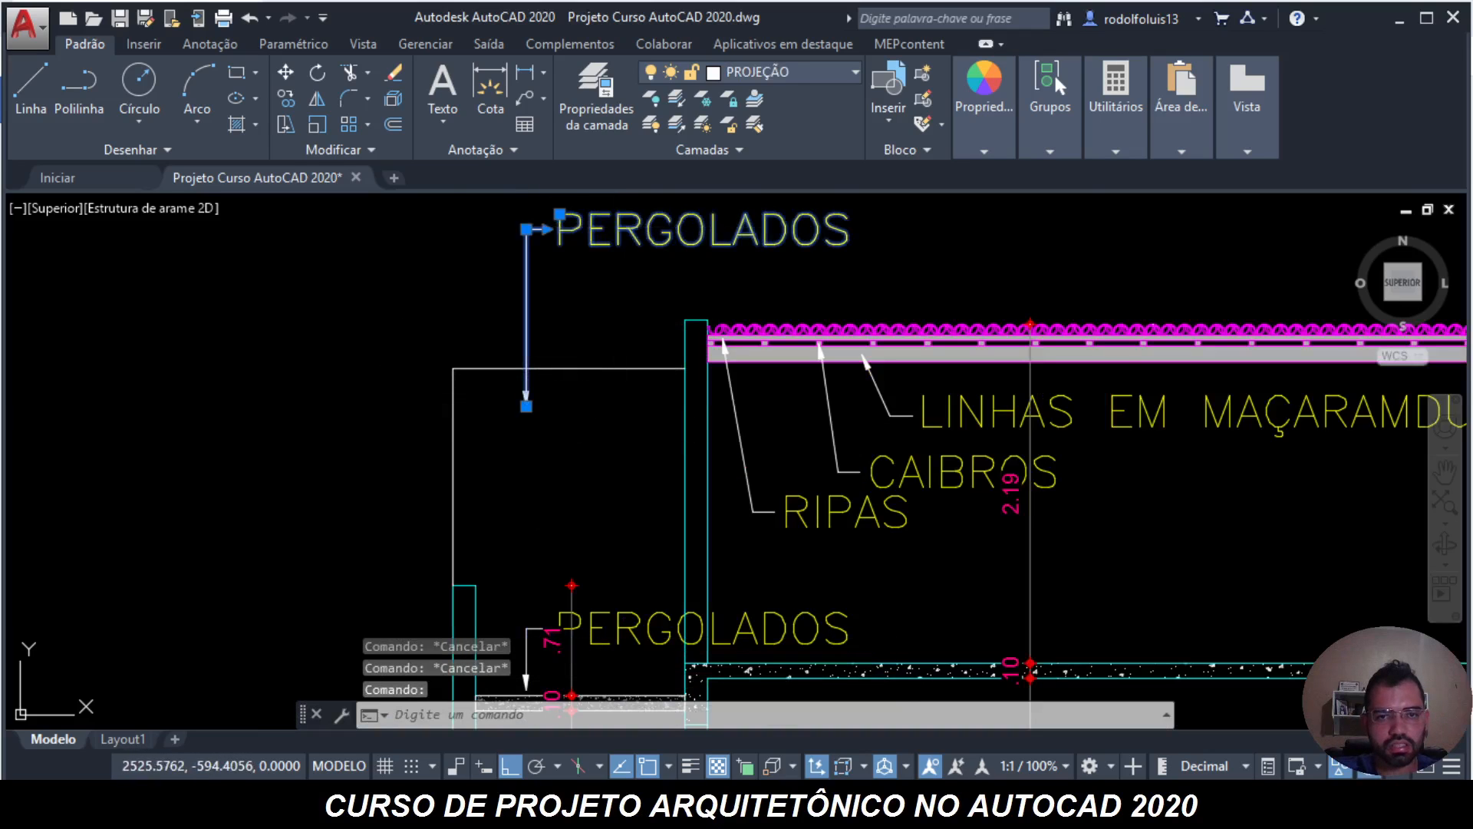
- Change the copied leader's text to "VISTA DA CAIXA D'ÁGUA"
double_click(830, 237)
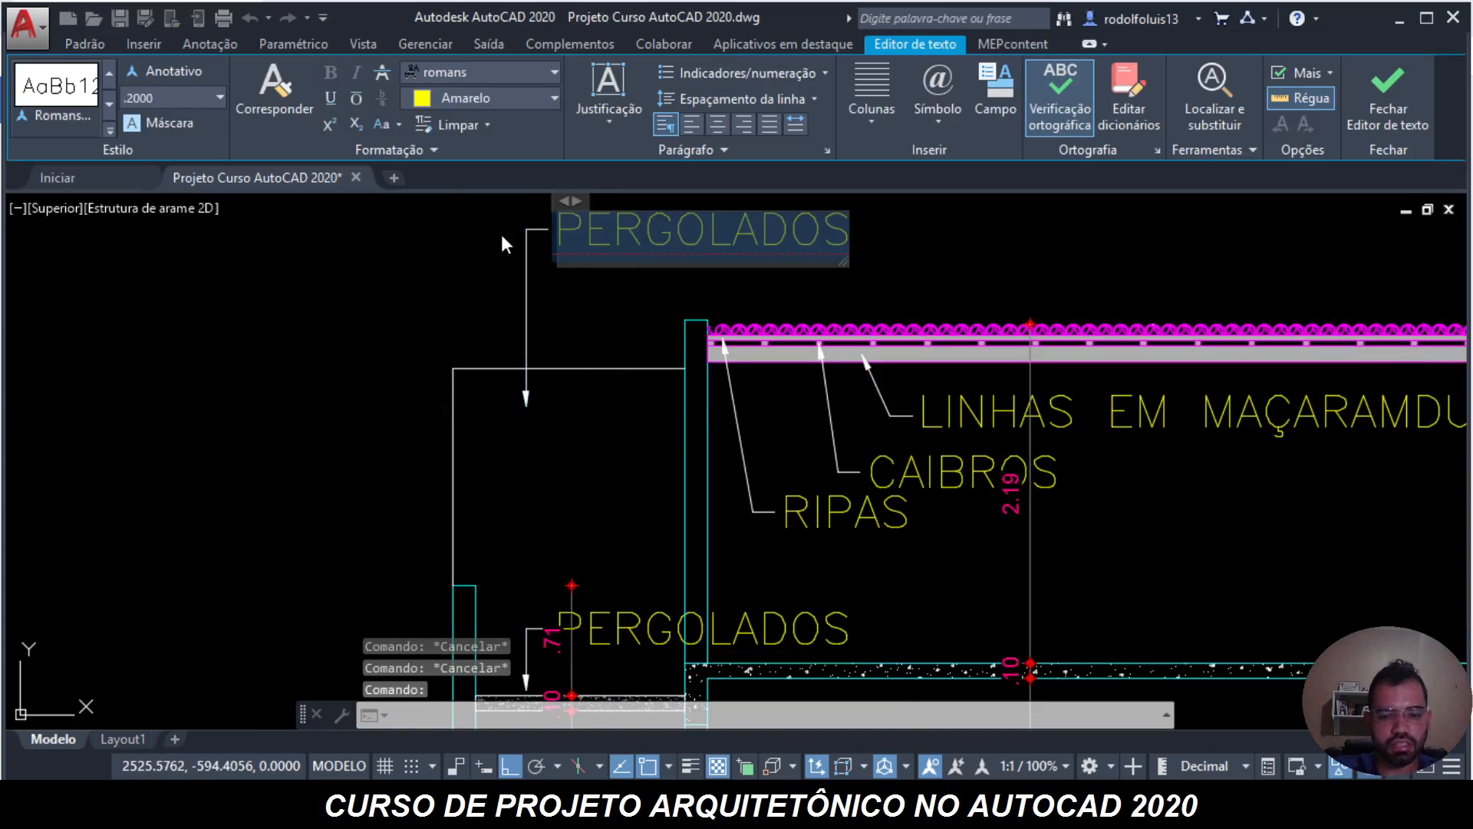
type("VISTA DA CAIXA D")
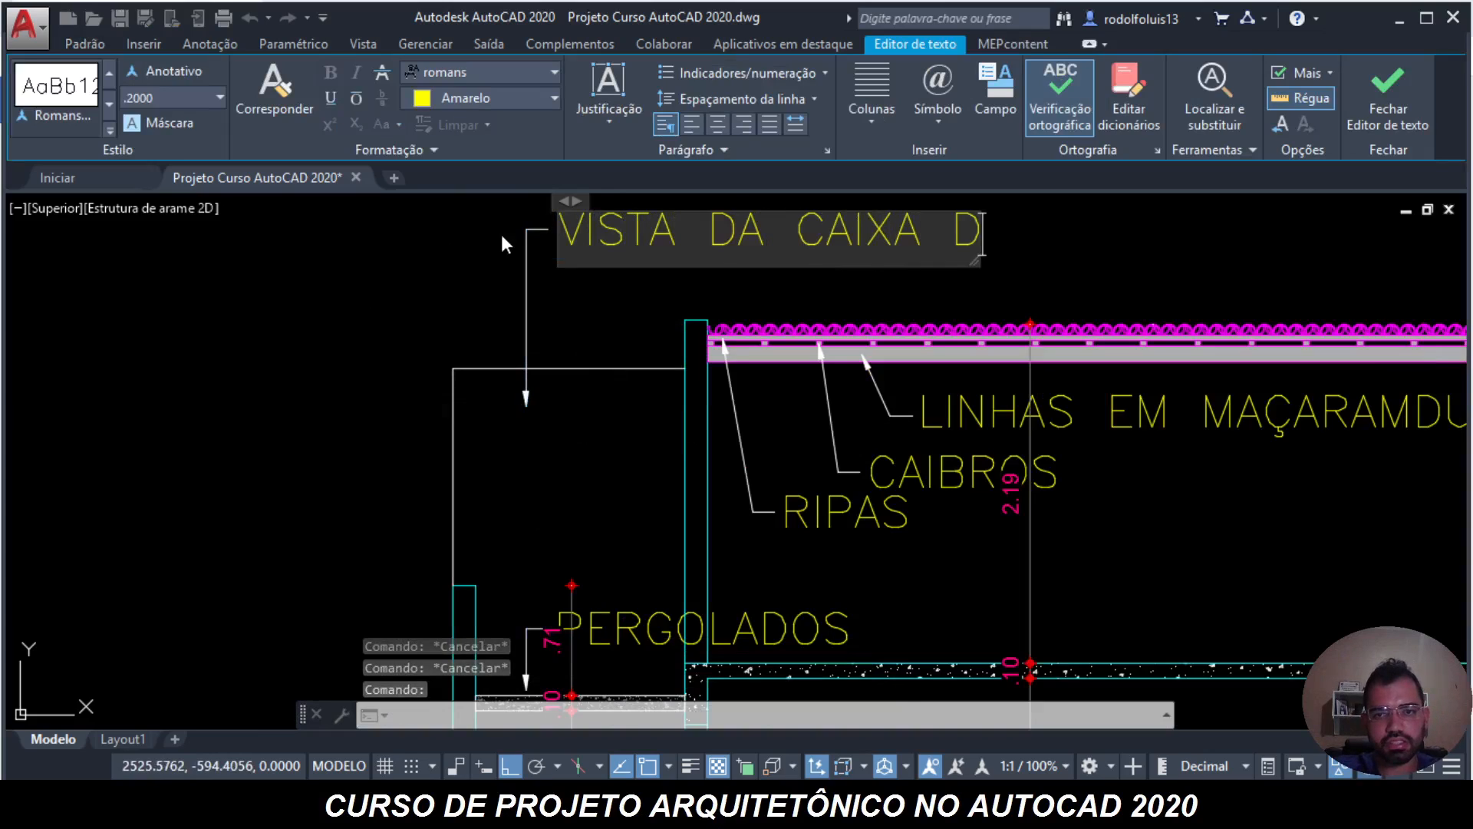
type("'ÁGUA")
key("Escape")
- Examine the section against the roof plan, from the labelled water tank to the pergola, slab and roof
scroll(737, 345, "down", 5)
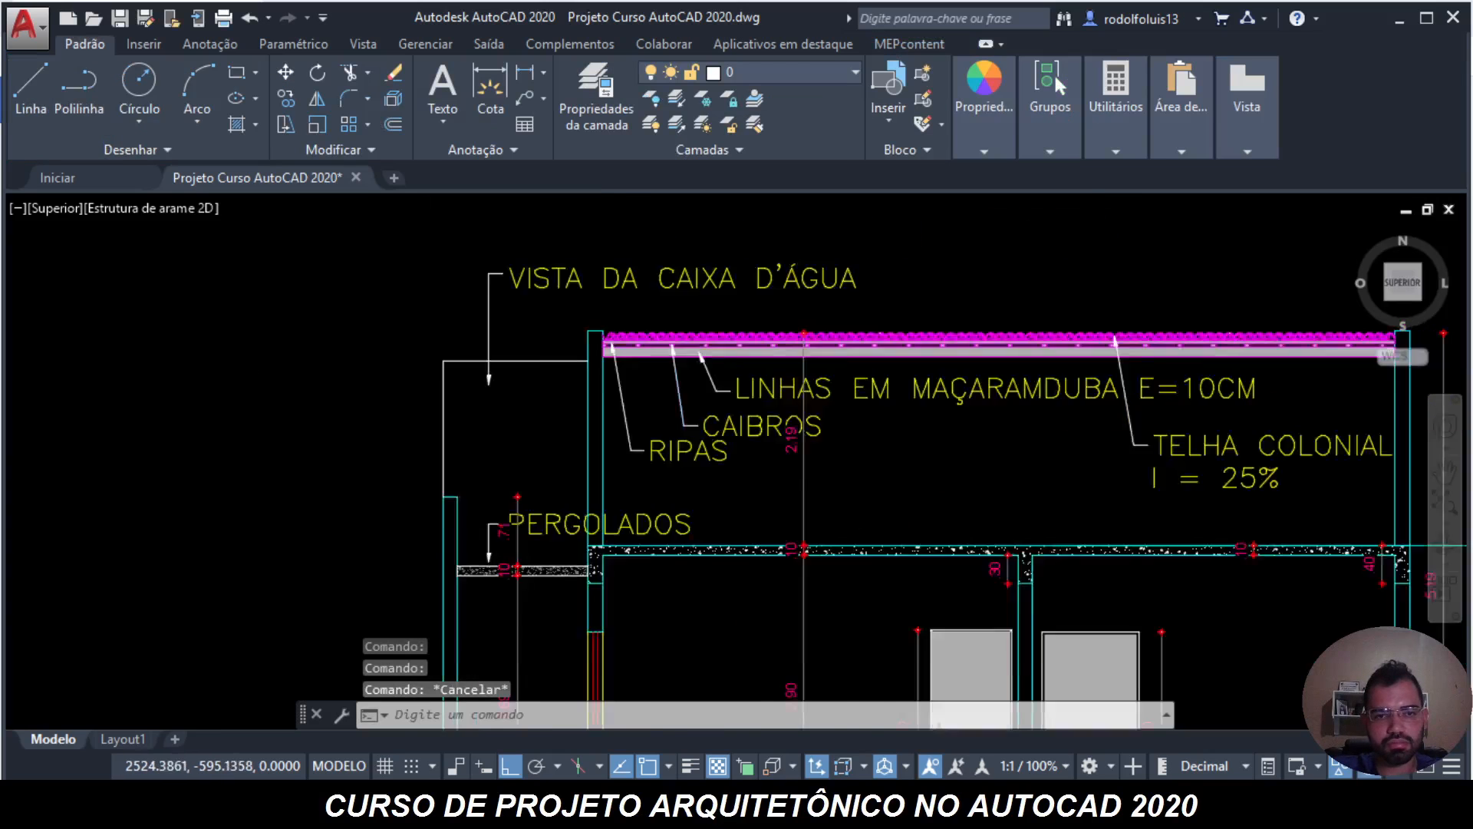
scroll(604, 358, "up", 2)
mouse_move(604, 358)
middle_mouse_down()
mouse_move(529, 361)
mouse_move(428, 404)
mouse_move(460, 632)
middle_mouse_up()
scroll(507, 382, "down", 3)
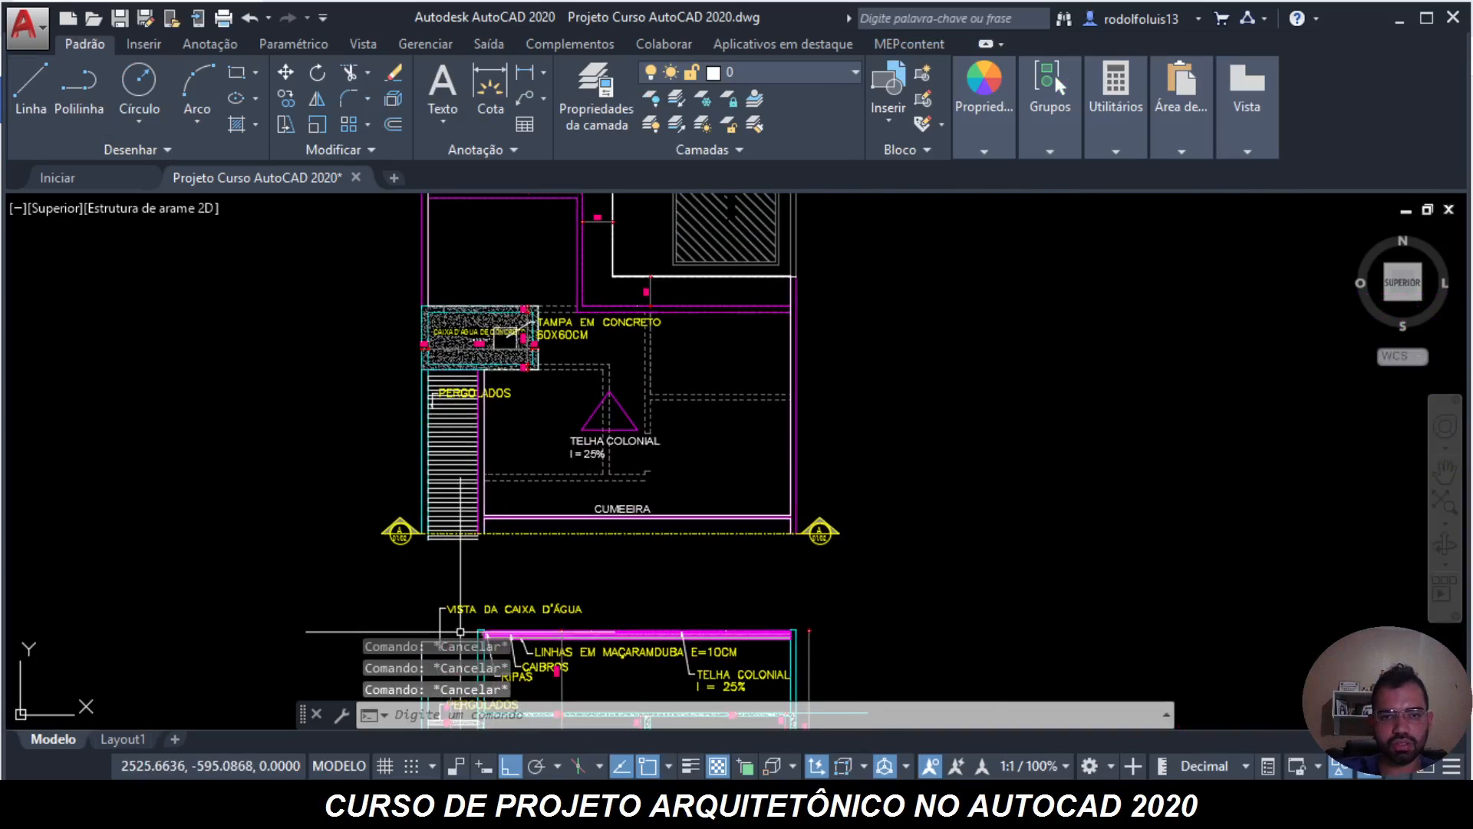
scroll(439, 315, "up", 2)
scroll(428, 283, "down", 3)
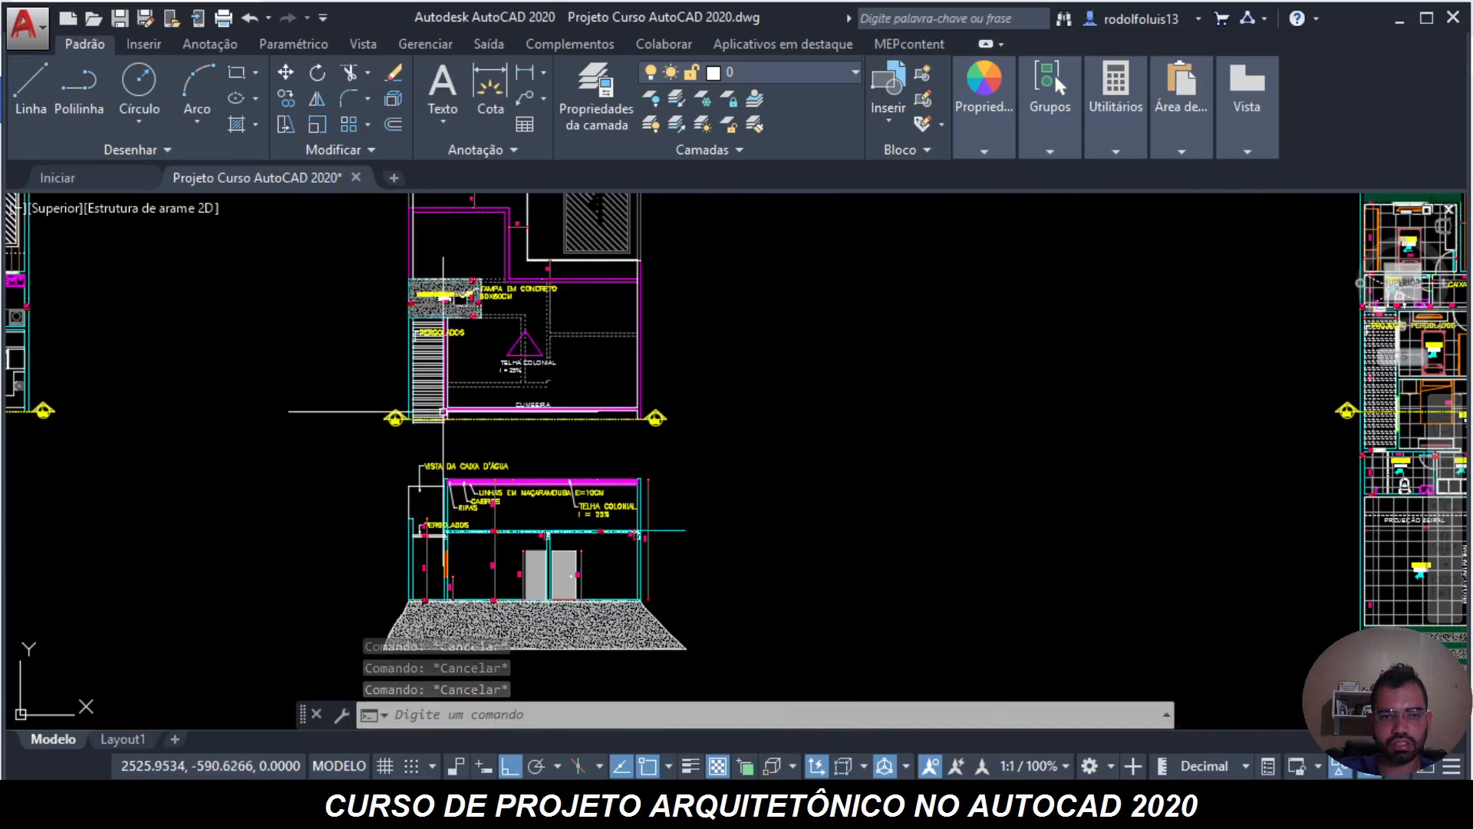
scroll(445, 413, "up", 3)
middle_click_drag(394, 535, 573, 232)
middle_click_drag(421, 599, 493, 355)
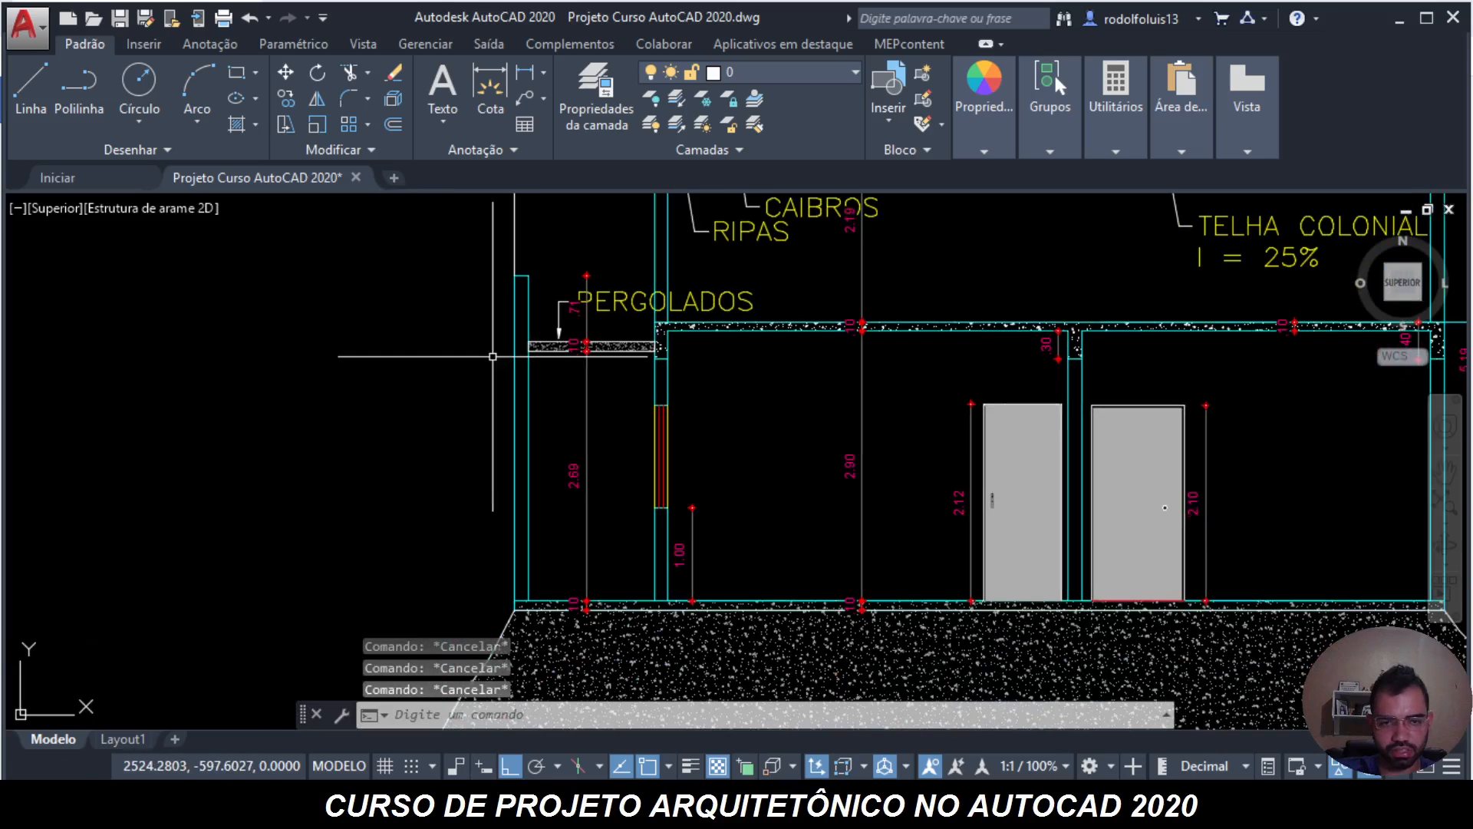
scroll(507, 391, "down", 3)
middle_click_drag(405, 420, 468, 506)
scroll(682, 473, "up", 3)
scroll(586, 565, "down", 1)
scroll(577, 376, "up", 3)
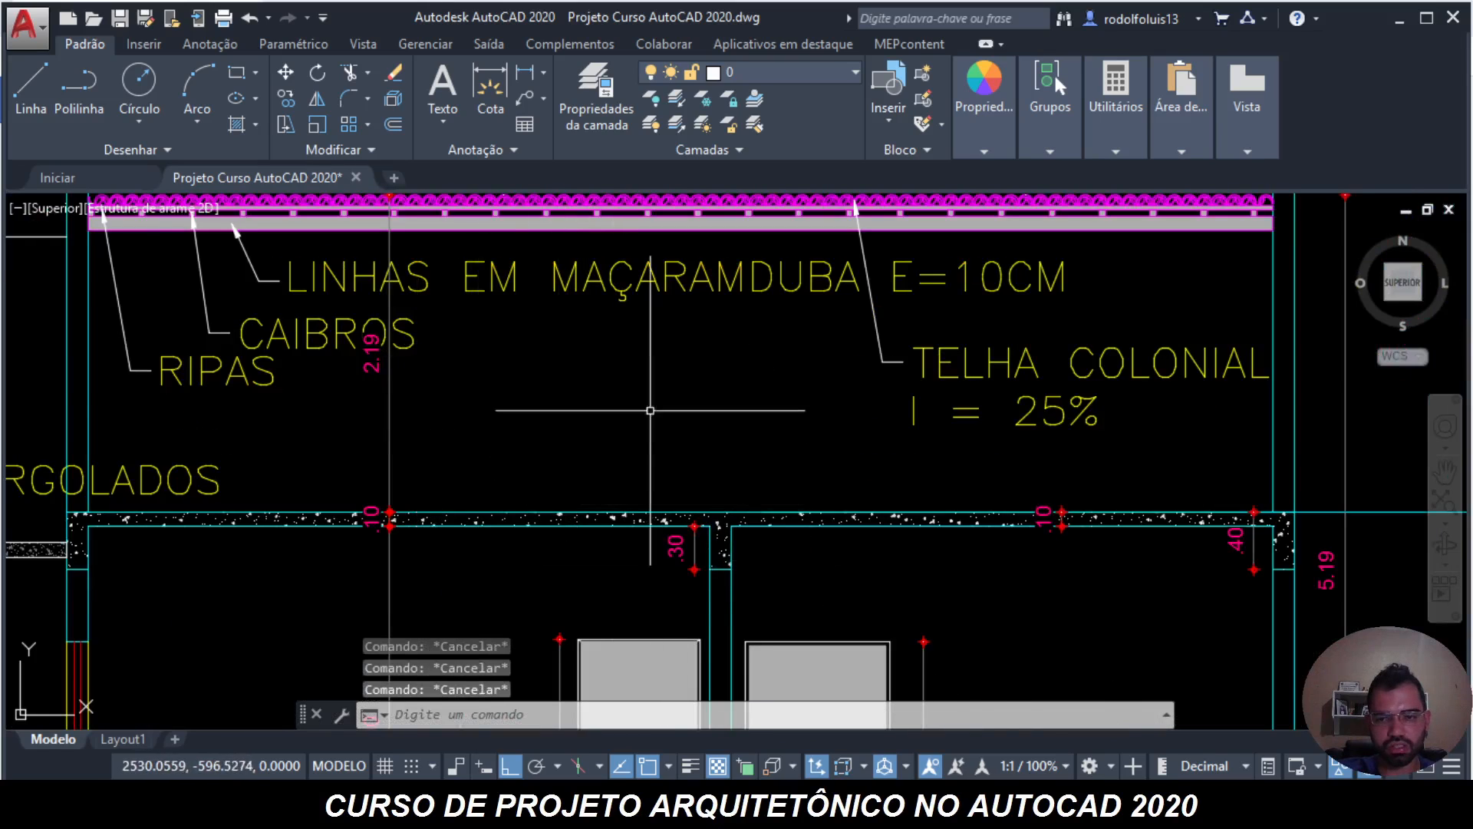
- Examine the whole section, from the water tank and roof labels to the pergola, window, doors and ground, beside the plans
scroll(651, 410, "down", 2)
middle_click_drag(645, 492, 854, 382)
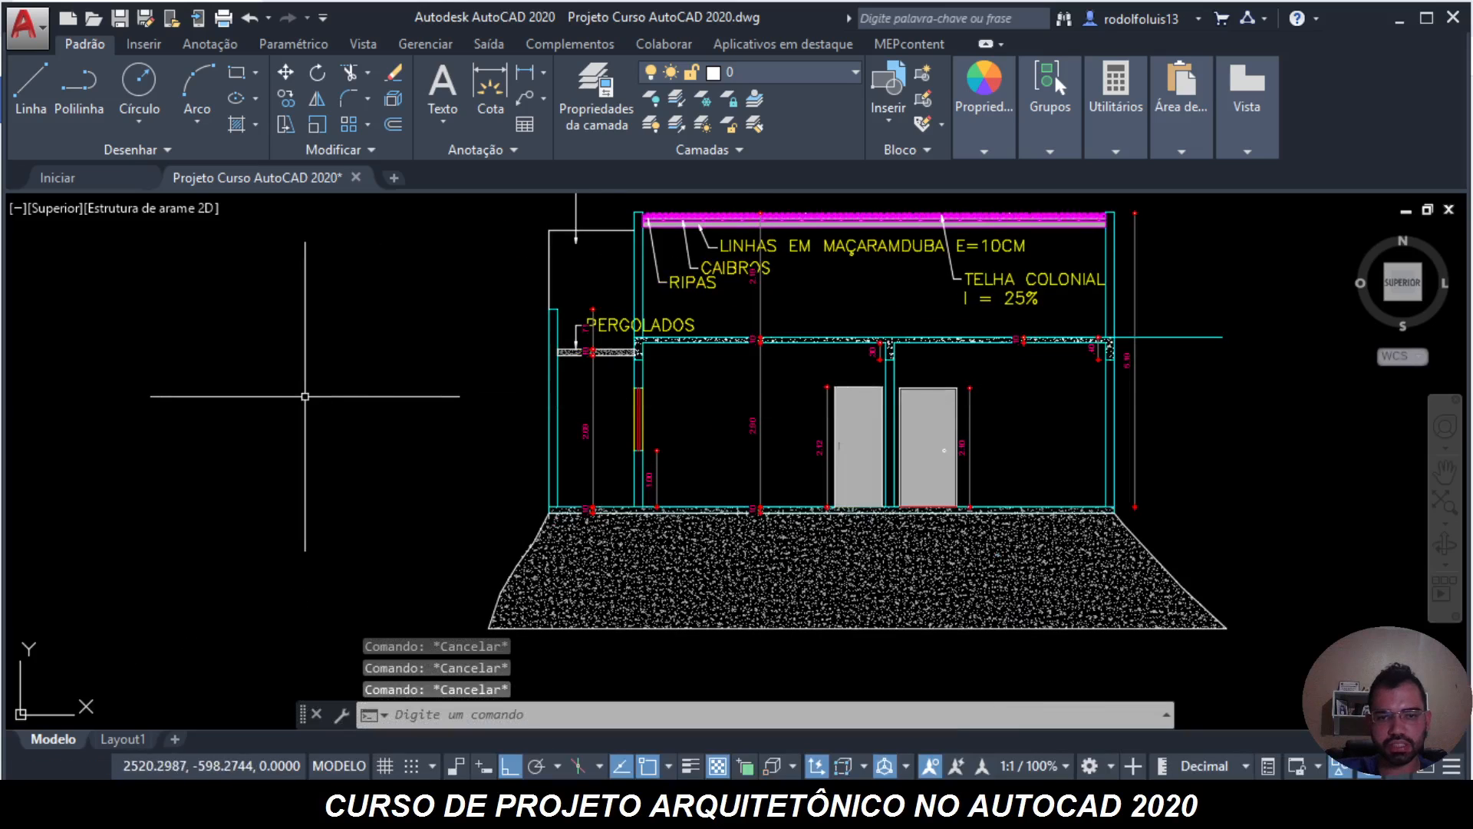
middle_click_drag(304, 396, 301, 432)
scroll(646, 477, "up", 3)
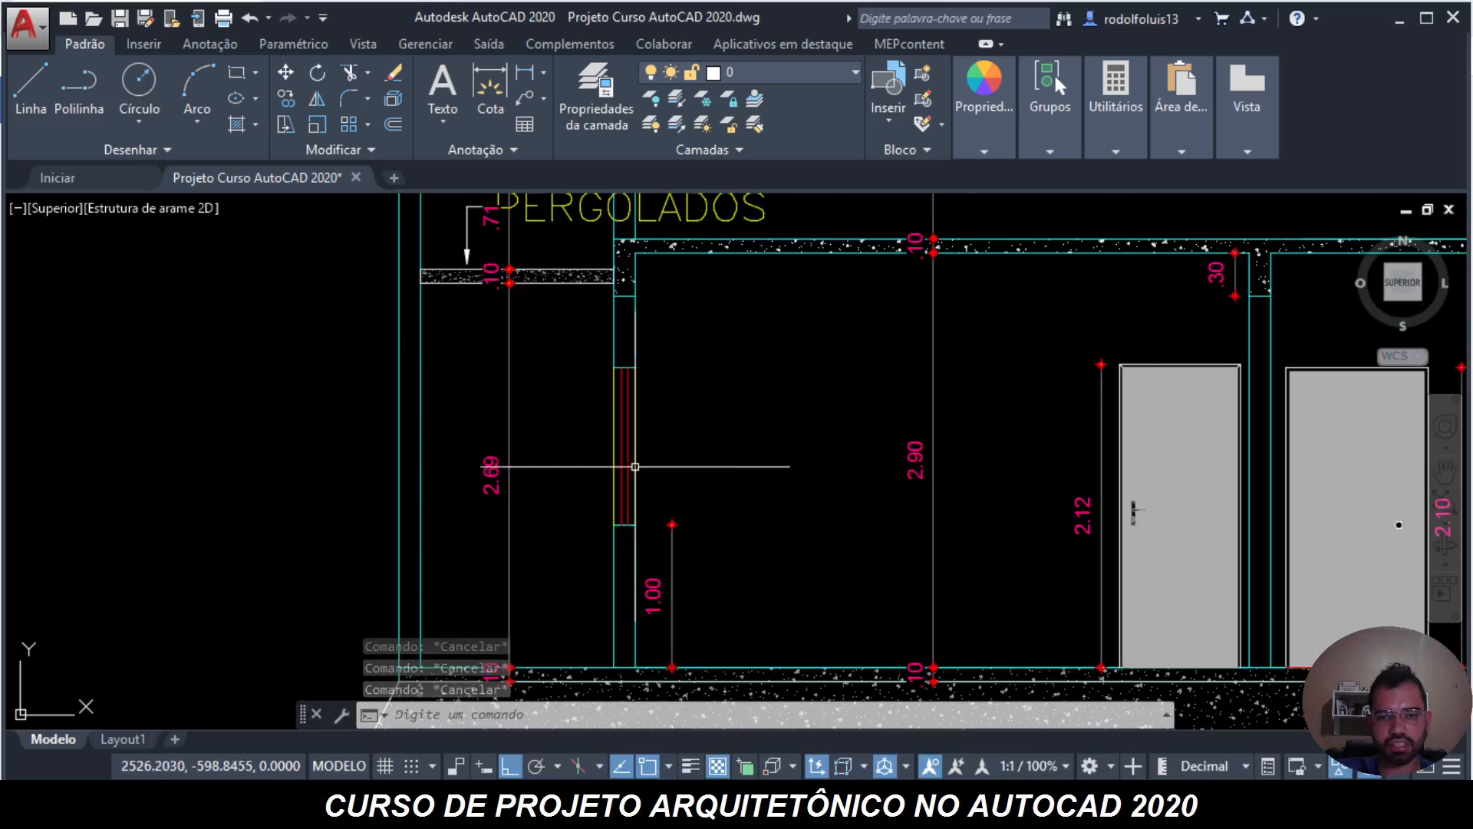
mouse_move(671, 319)
middle_mouse_down()
mouse_move(592, 463)
mouse_move(441, 312)
mouse_move(426, 253)
middle_mouse_up()
scroll(475, 499, "down", 3)
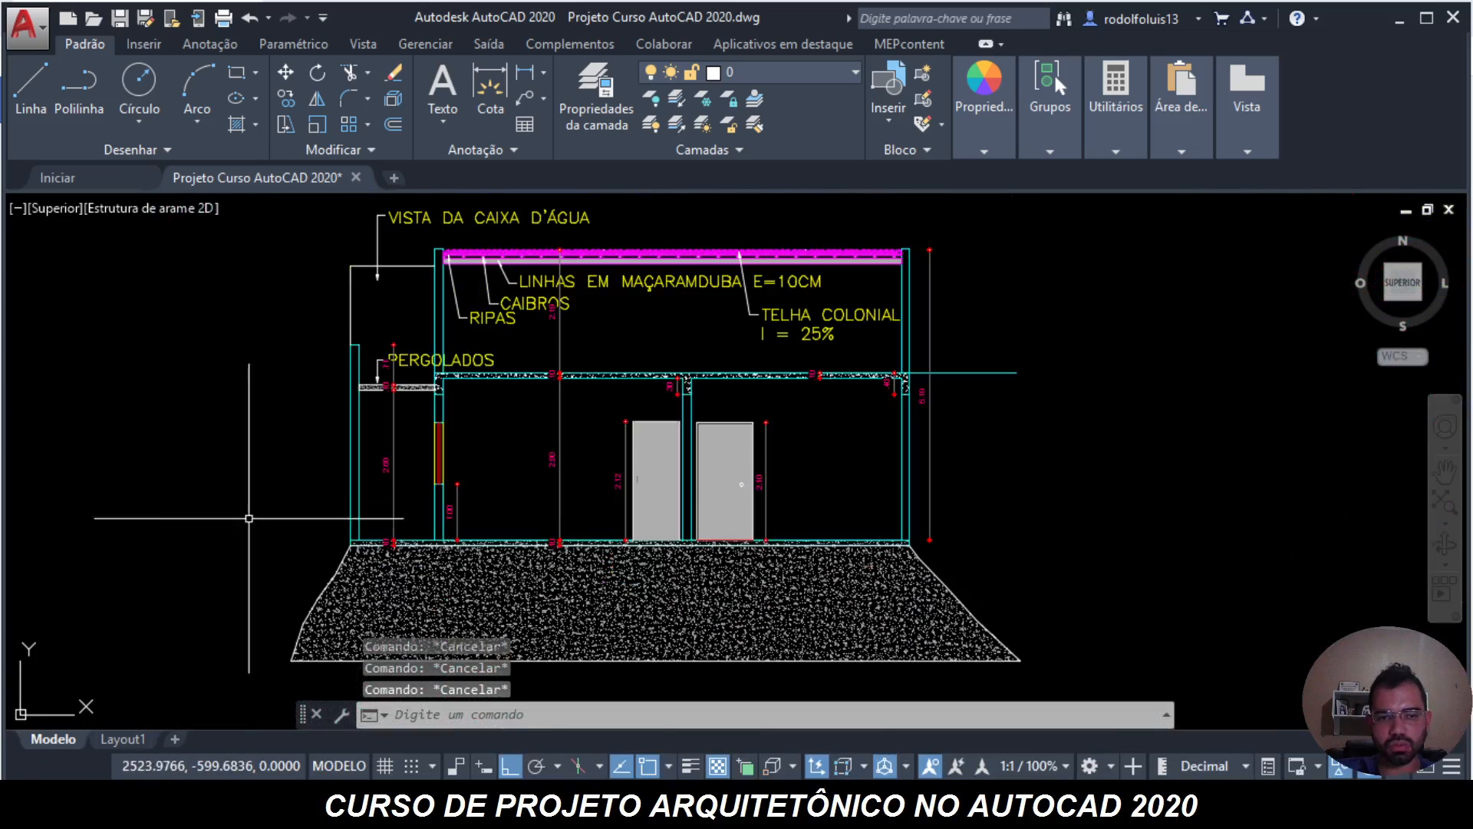
scroll(347, 551, "down", 5)
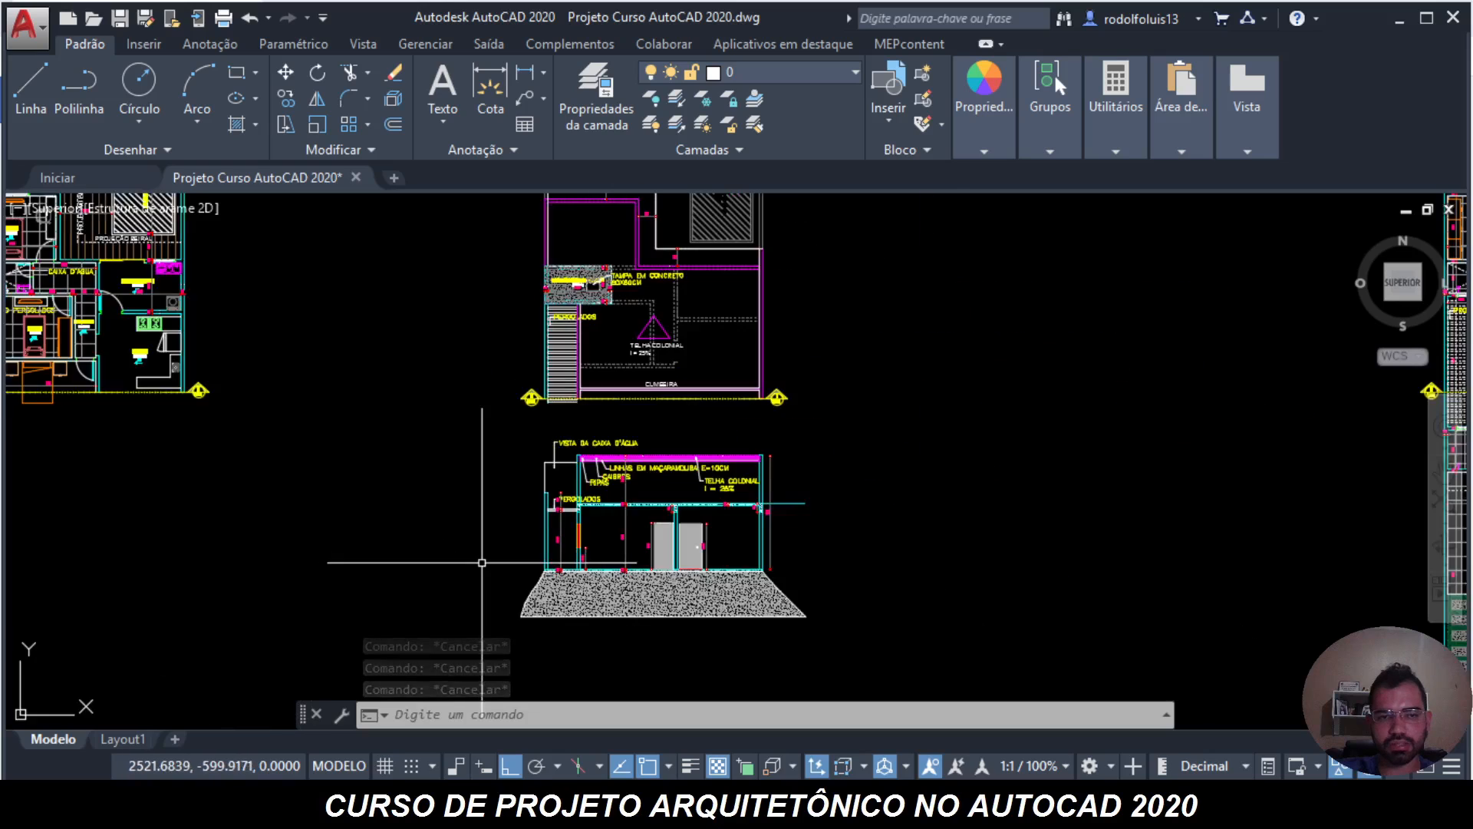
key("Escape")
key("Escape")
key("Escape")
scroll(263, 508, "up", 6)
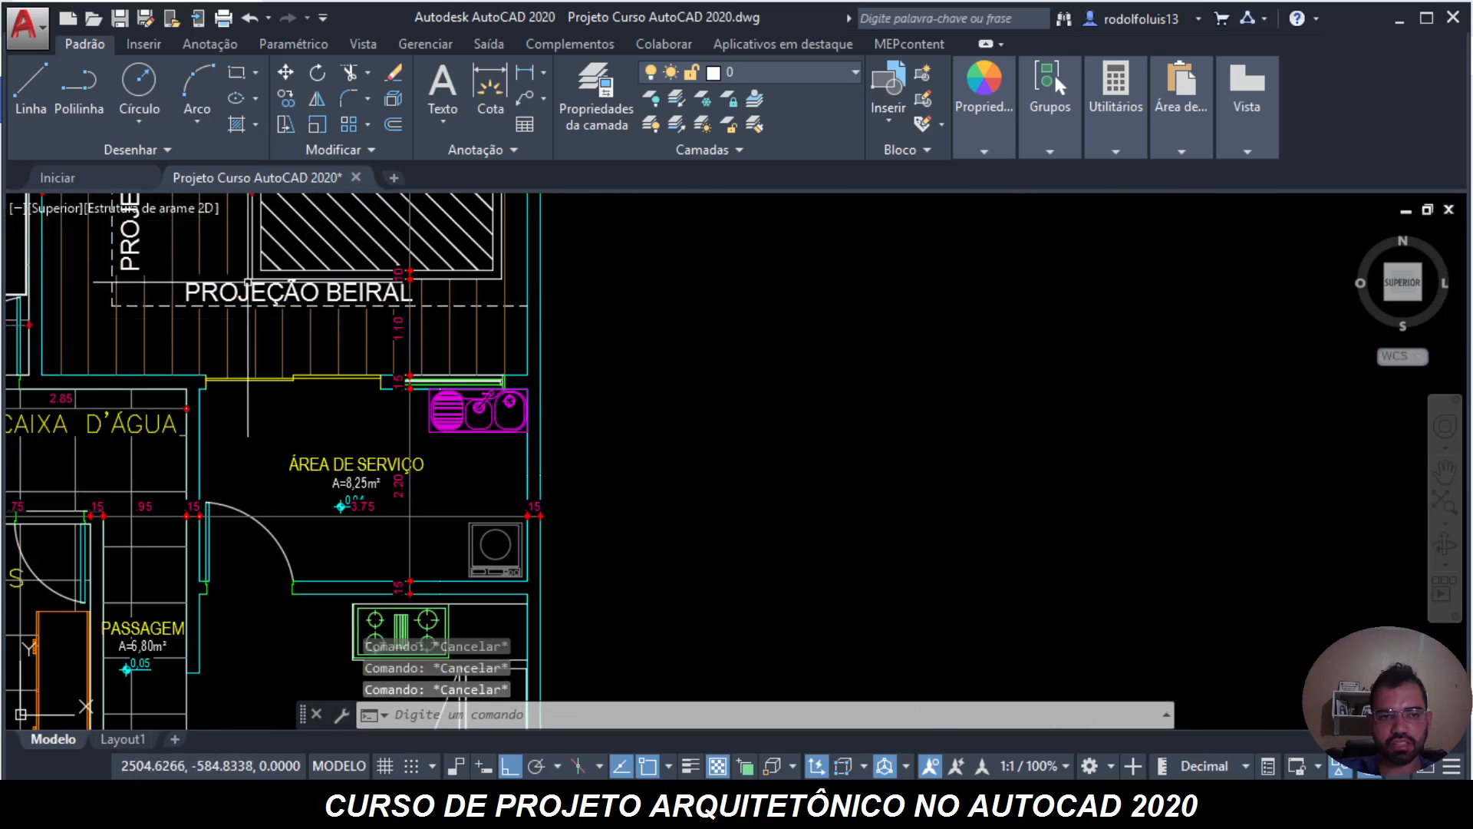
type("ci")
type("o")
key("Return")
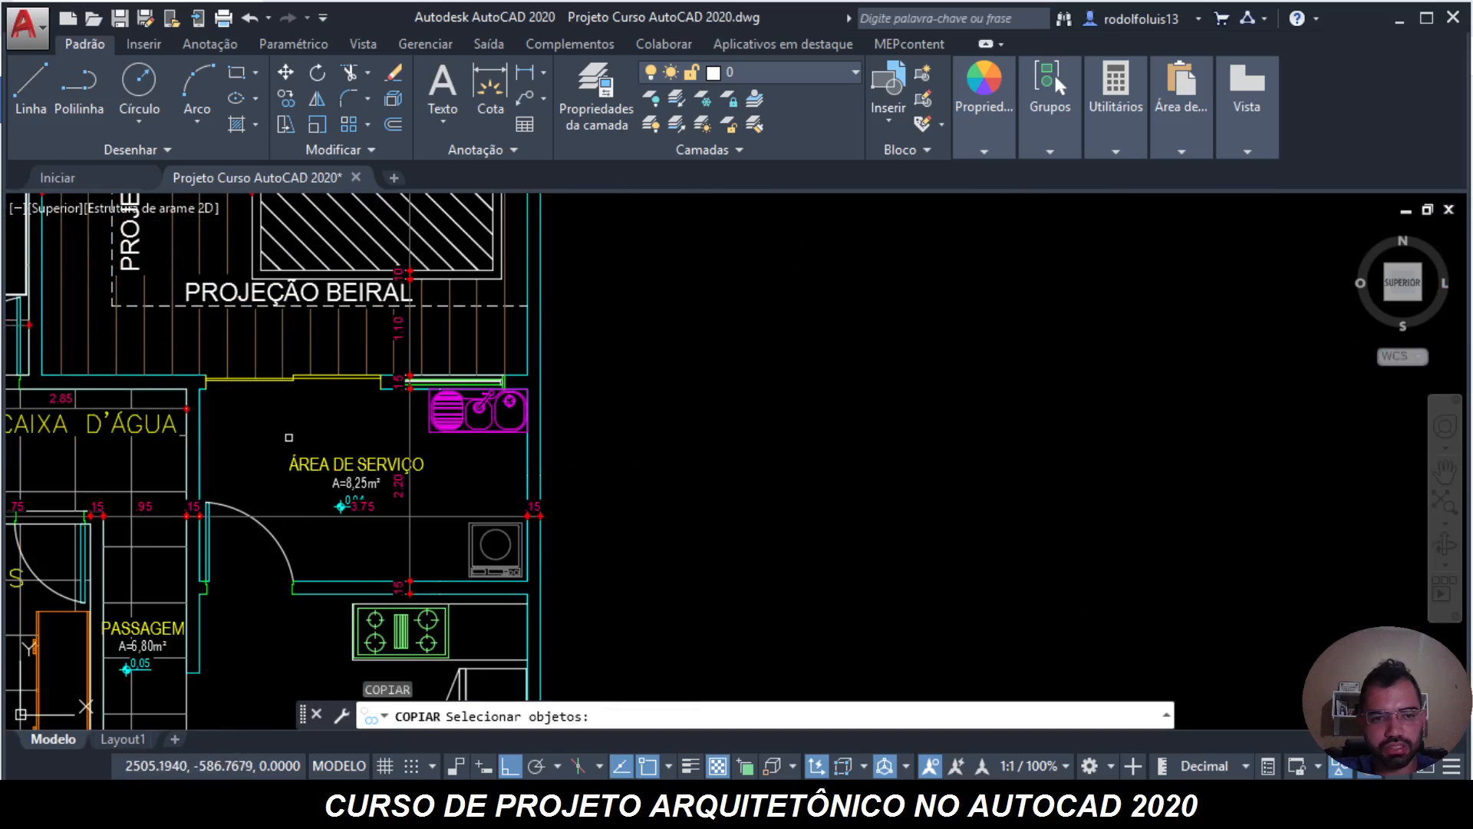
left_click(311, 459)
key("Return")
left_click(304, 461)
scroll(353, 331, "down", 5)
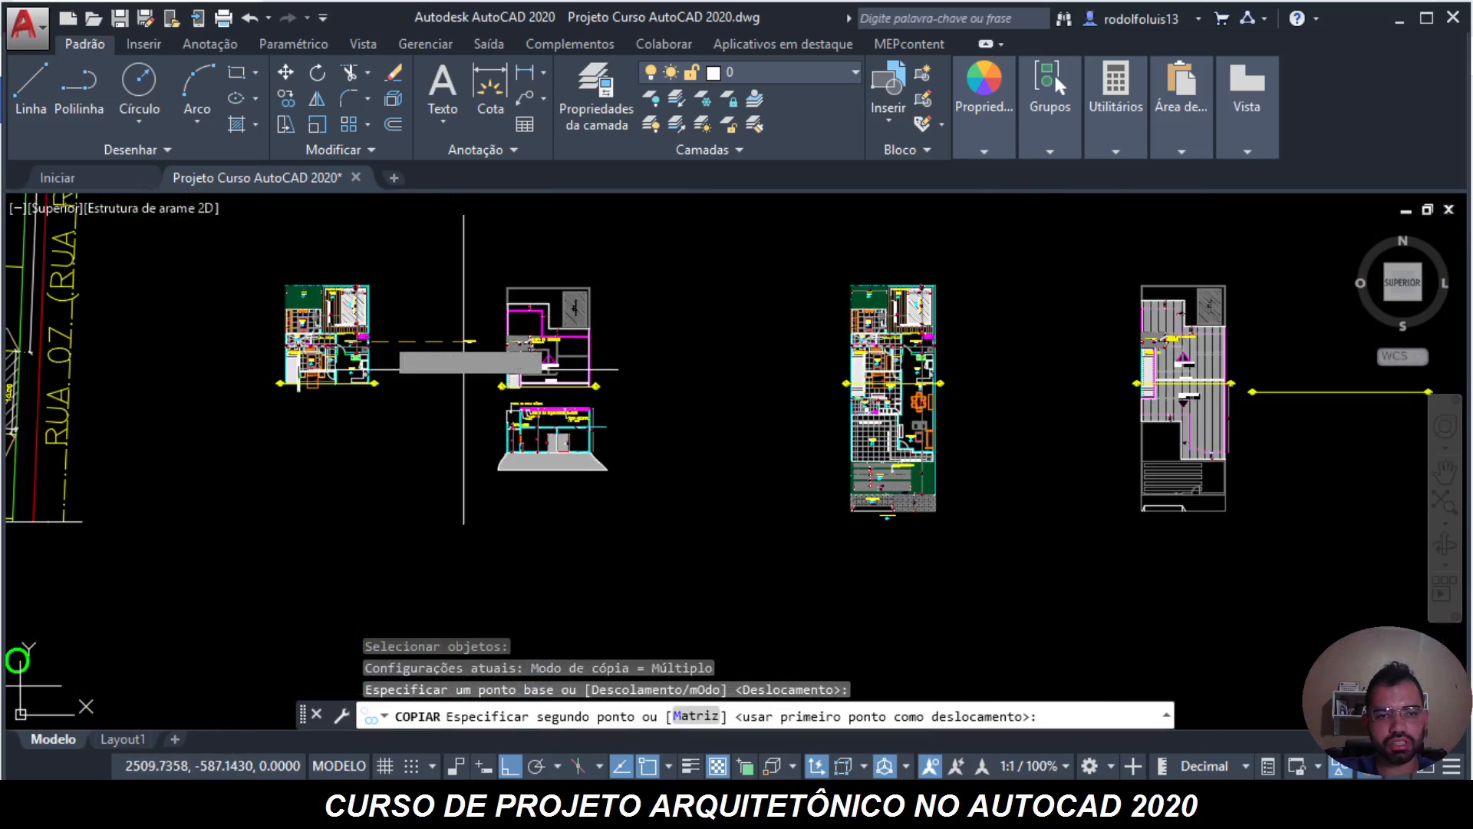
scroll(548, 429, "up", 1)
scroll(495, 411, "up", 4)
key("Escape")
key("Escape")
key("Escape")
- Try copying the SUÍTE CASAL and SALA DE JANTAR labels, with areas and level marks, from the full floor plan into the section's rooms
scroll(865, 509, "down", 5)
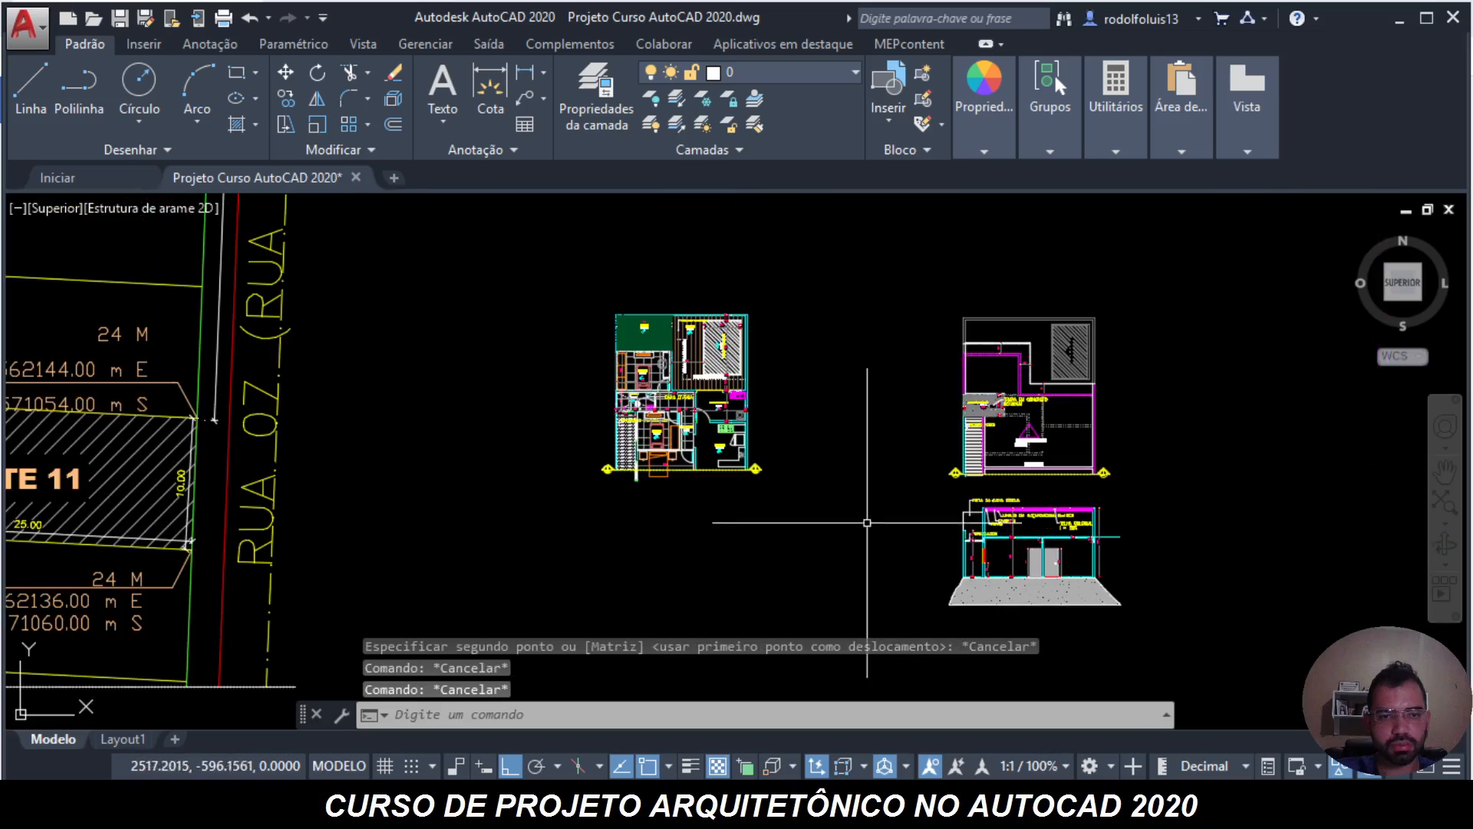
scroll(676, 461, "up", 4)
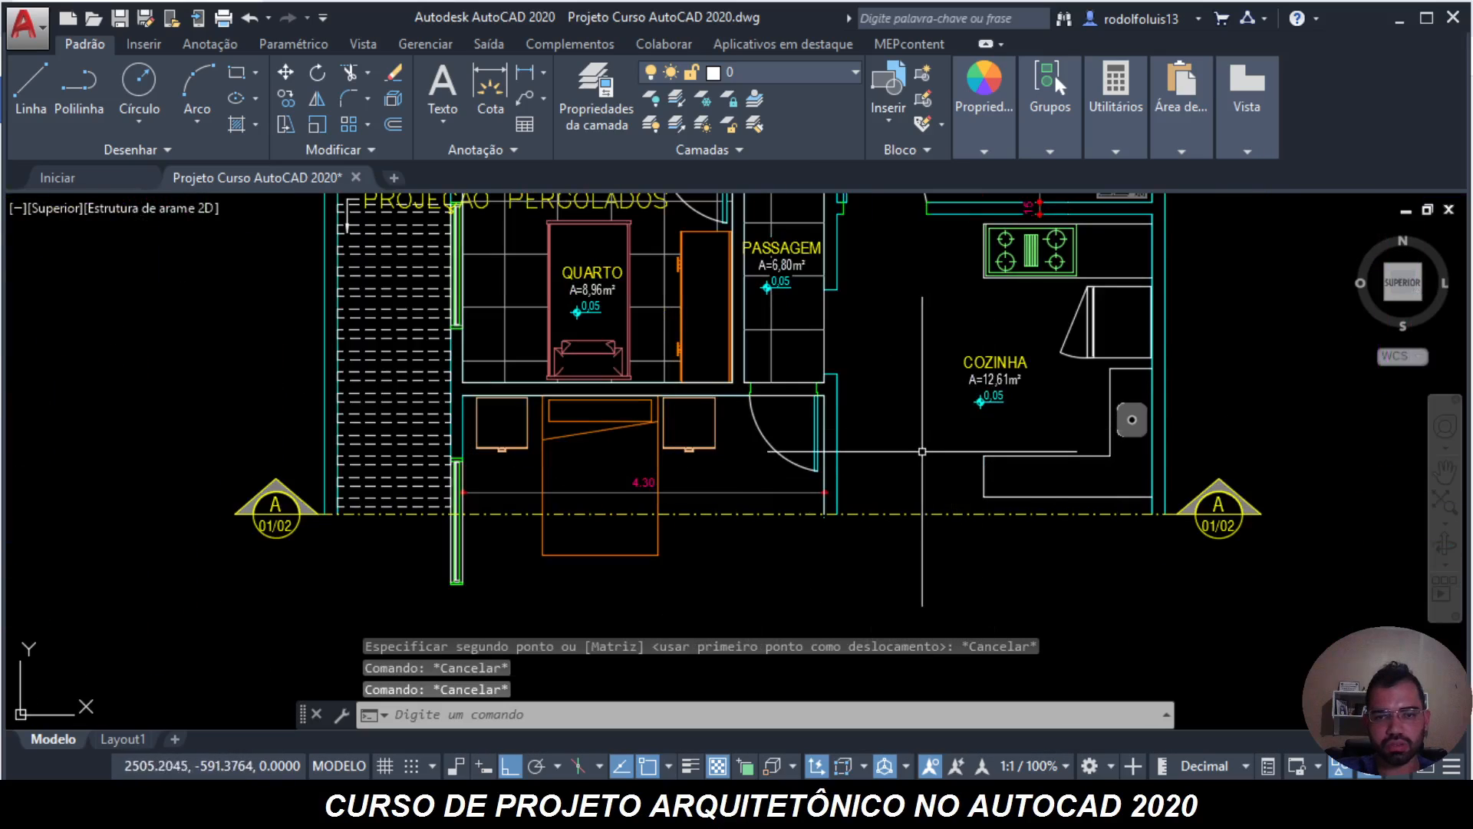
scroll(922, 451, "down", 5)
scroll(1332, 429, "up", 4)
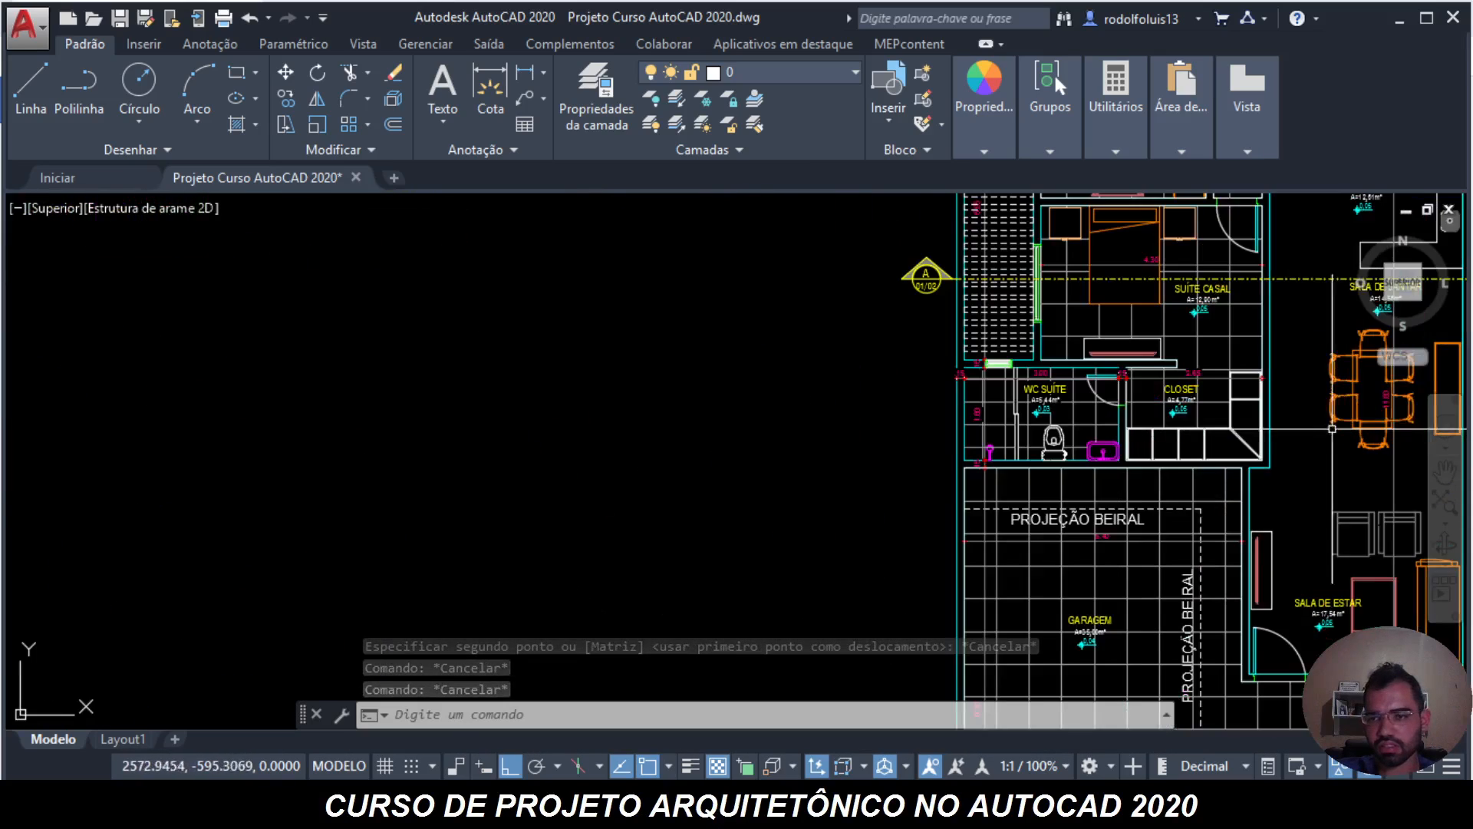
middle_click_drag(1305, 396, 1062, 566)
scroll(1181, 473, "up", 6)
key("Escape")
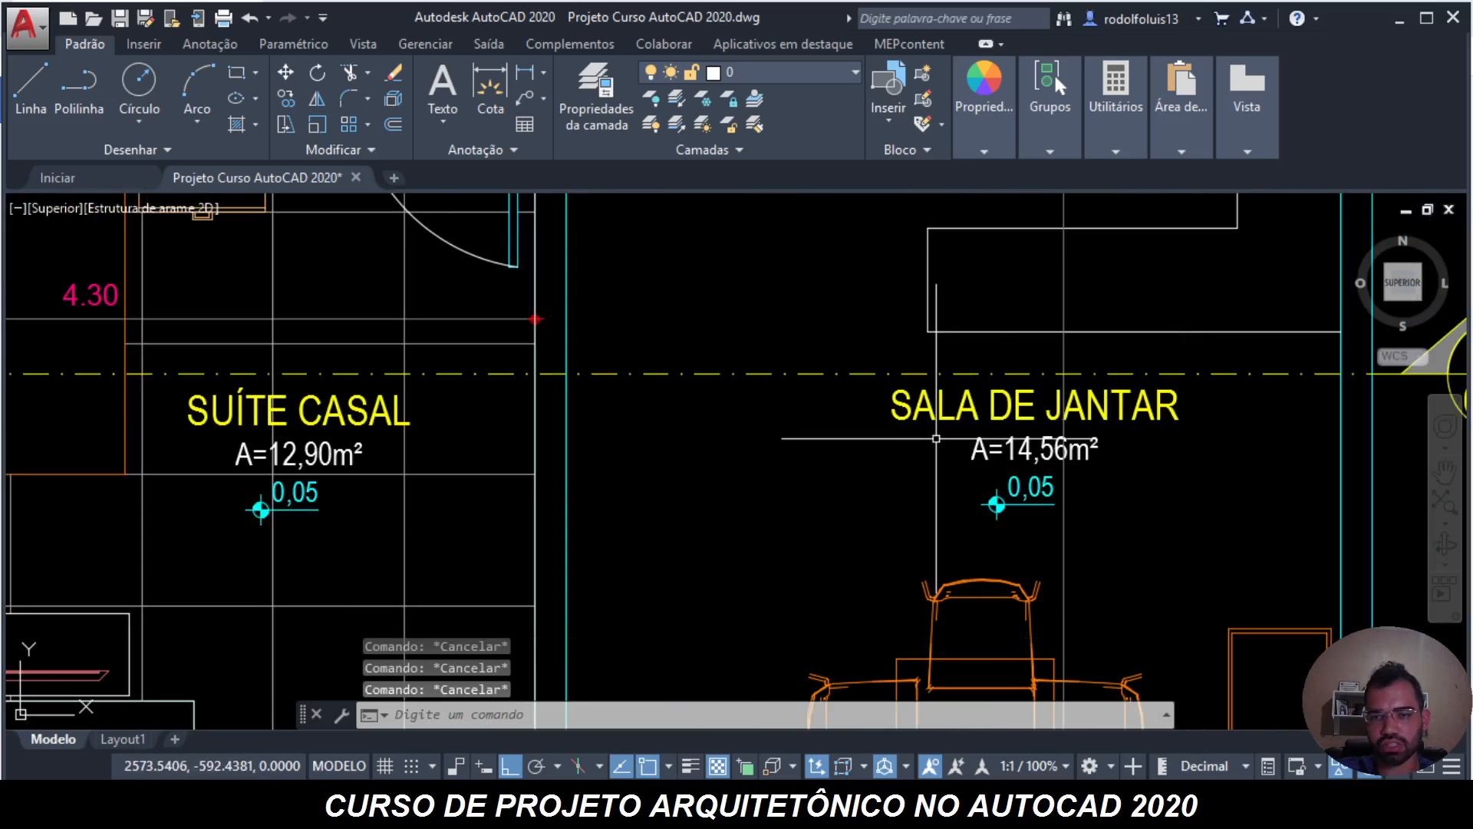
type("ci")
type("o")
key("Return")
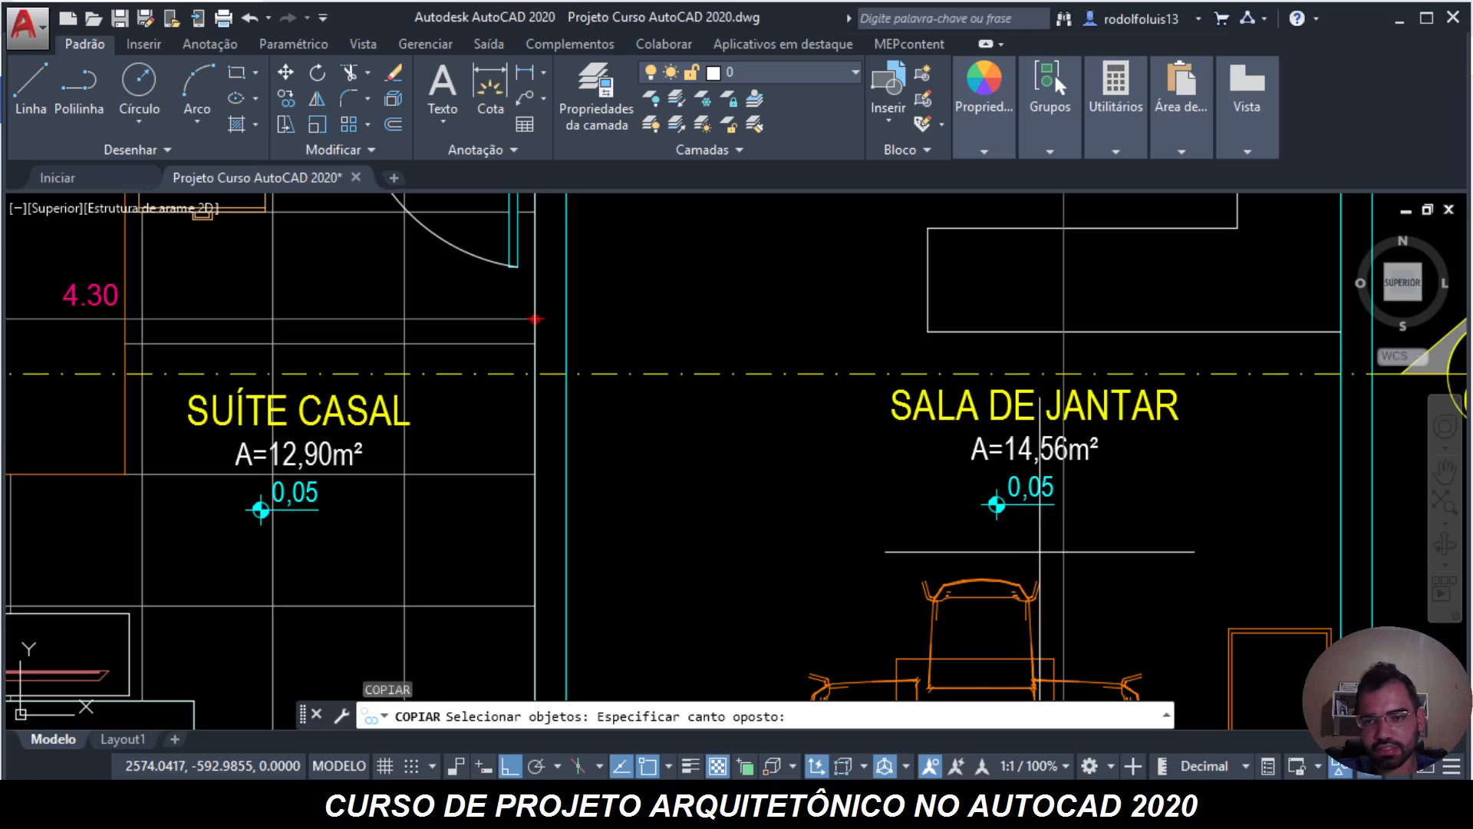
left_click(974, 401)
scroll(974, 399, "down", 2)
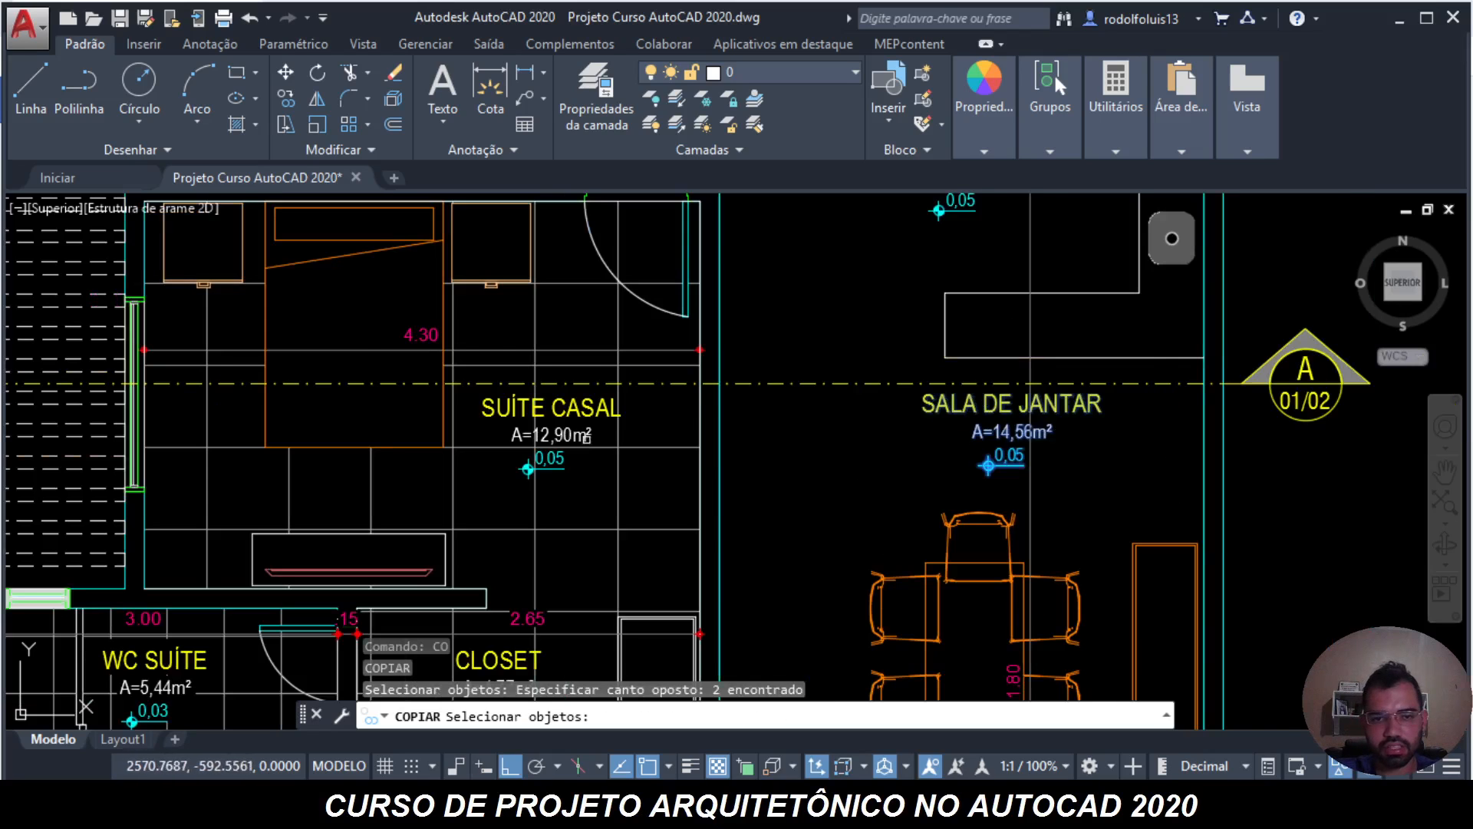
scroll(572, 447, "up", 2)
left_click(533, 457)
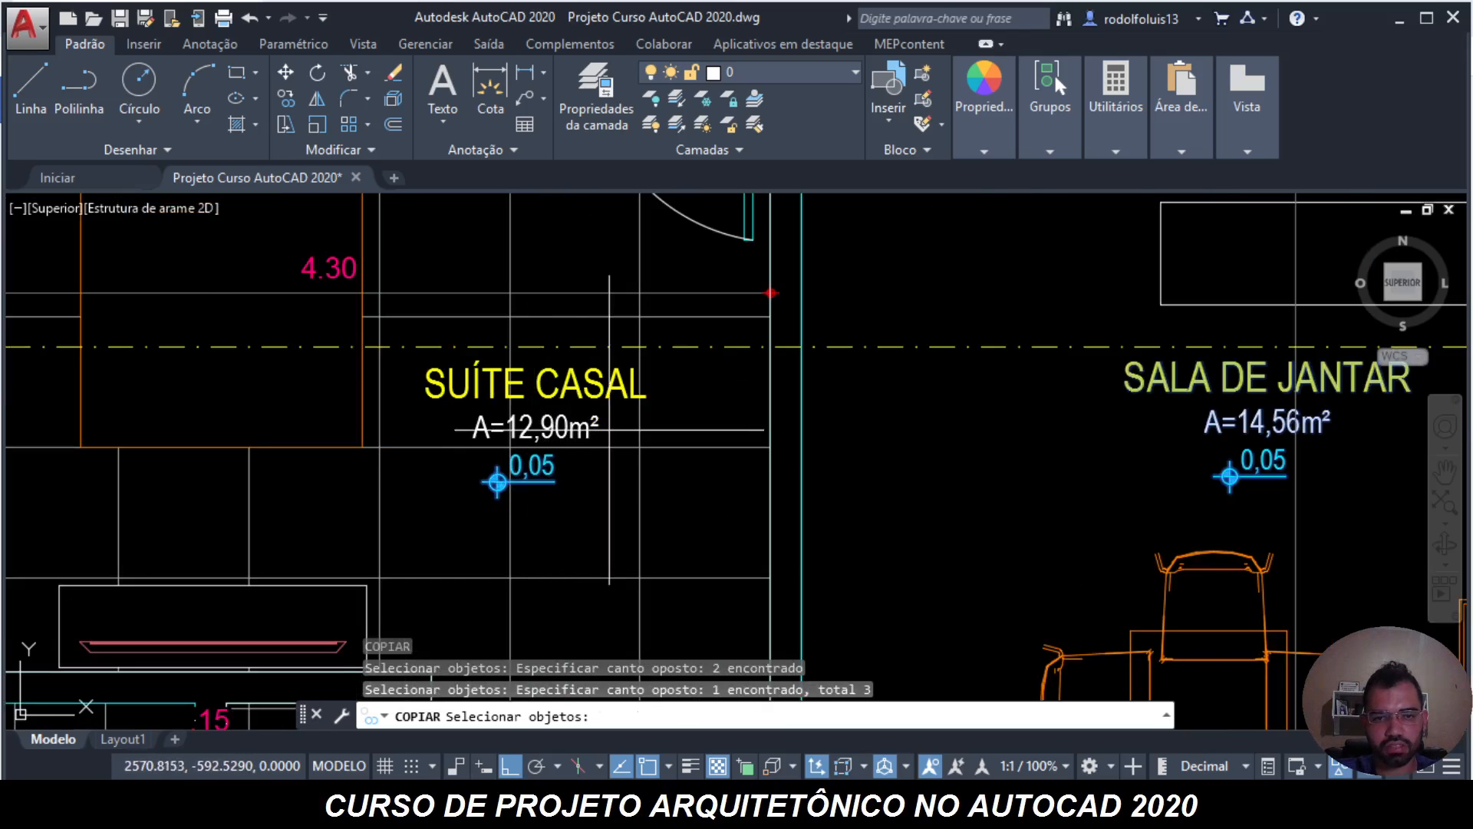
left_click(610, 430)
scroll(577, 384, "down", 5)
scroll(587, 391, "up", 3)
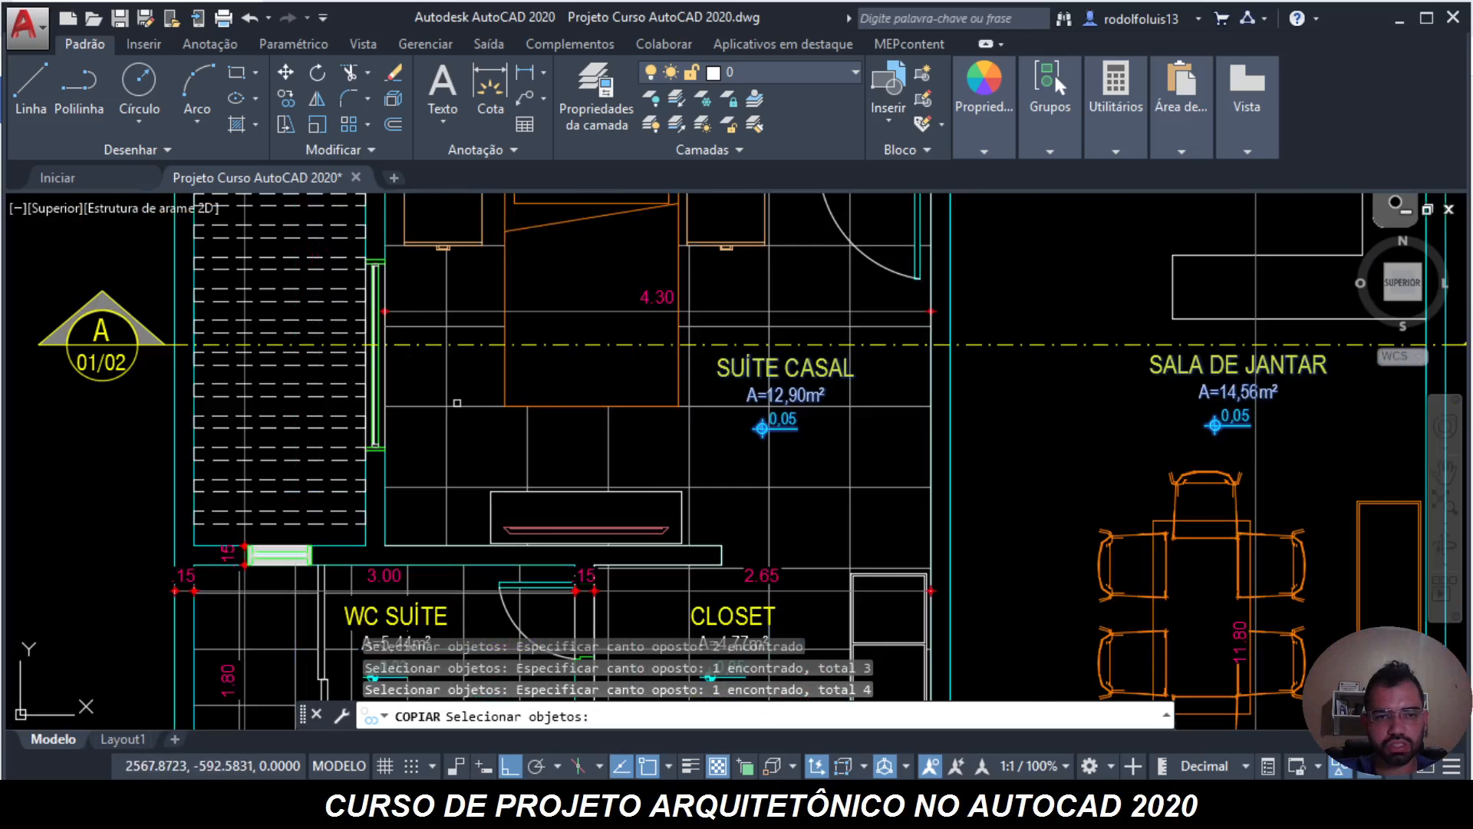
scroll(596, 399, "down", 3)
middle_click_drag(520, 314, 556, 456)
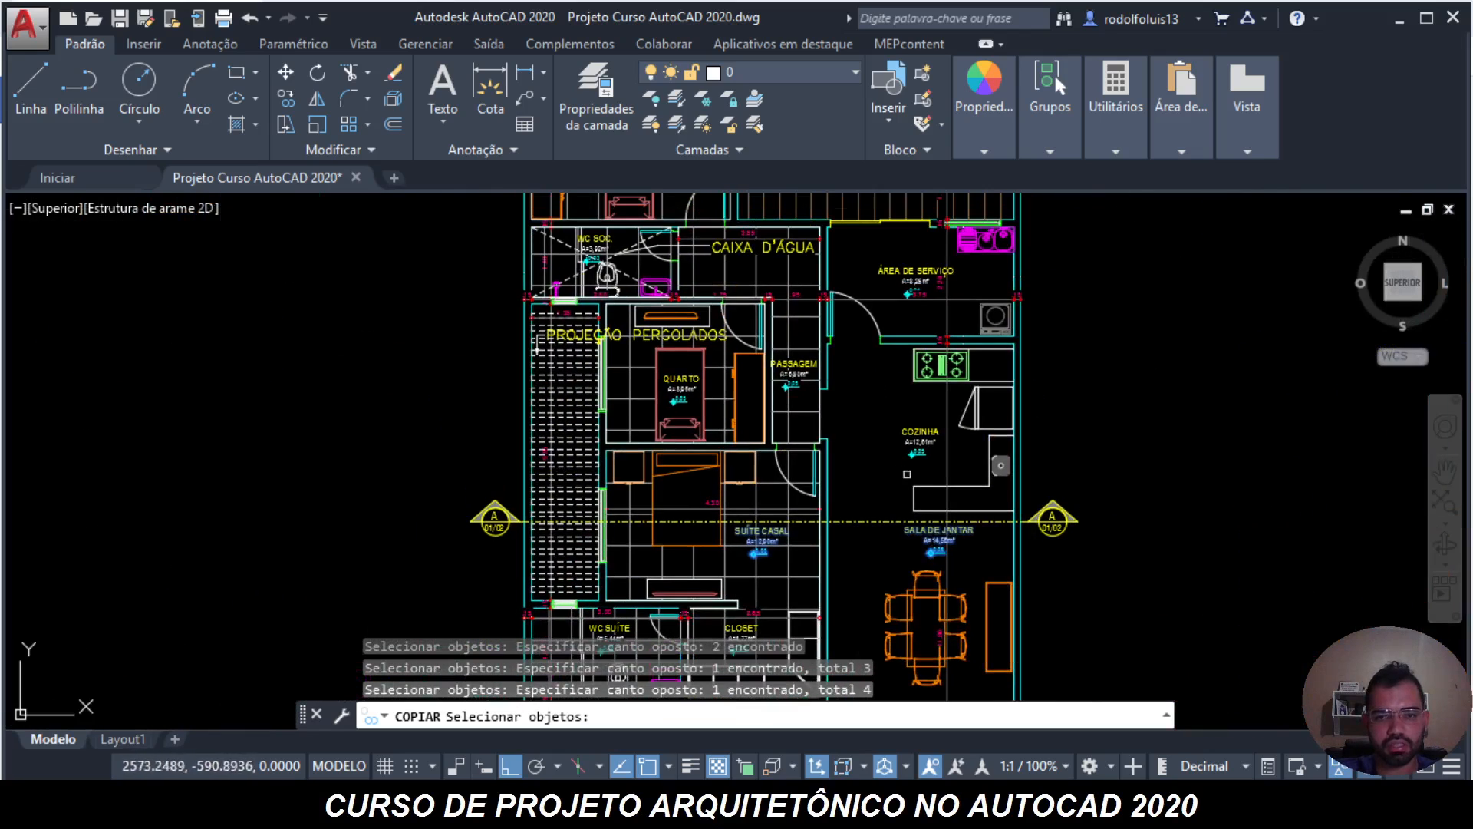
scroll(907, 473, "up", 2)
key("Return")
left_click(1072, 562)
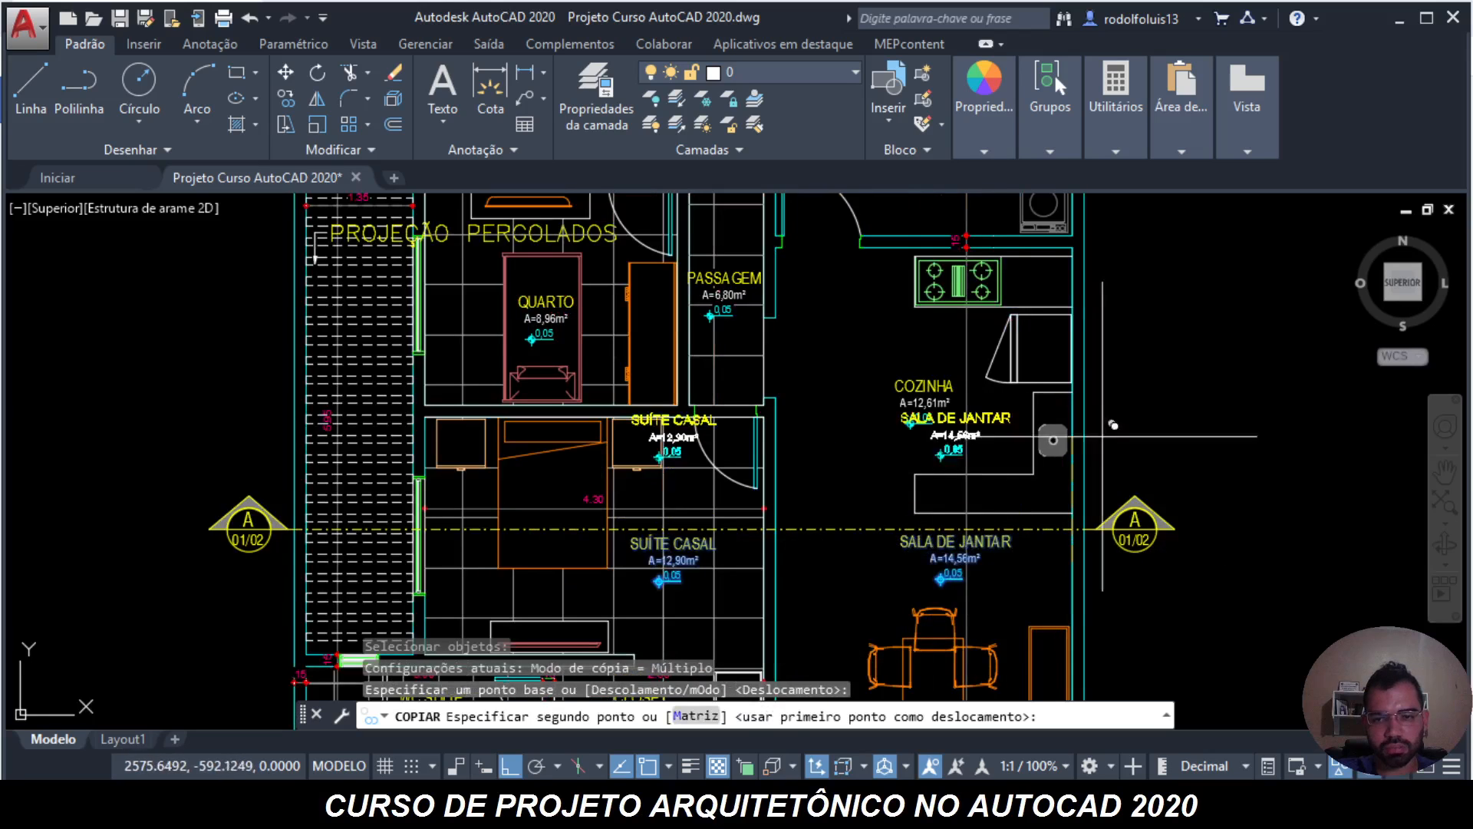
scroll(1105, 399, "down", 5)
key("F8")
scroll(973, 471, "up", 8)
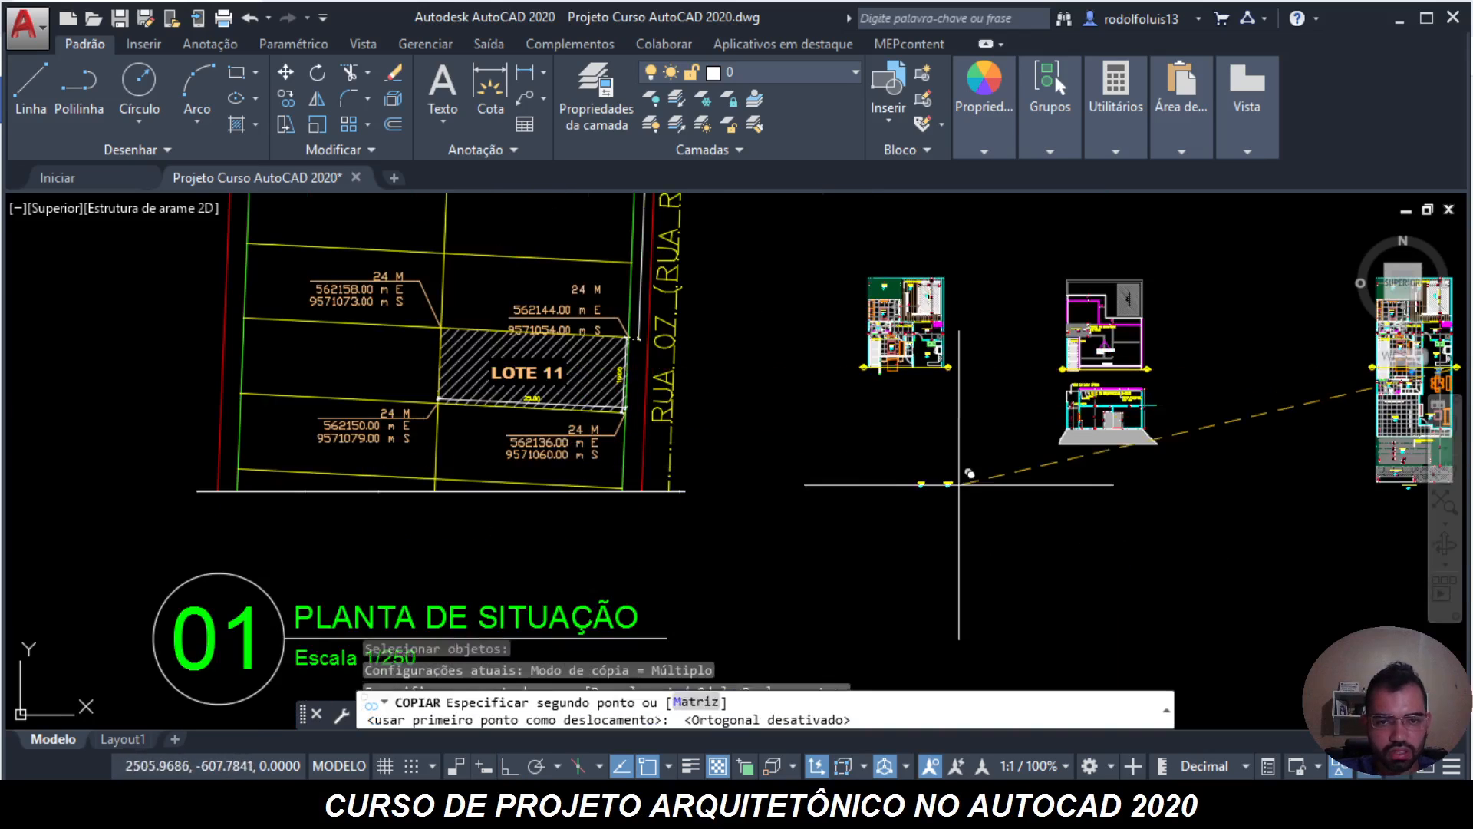
scroll(1370, 568, "up", 4)
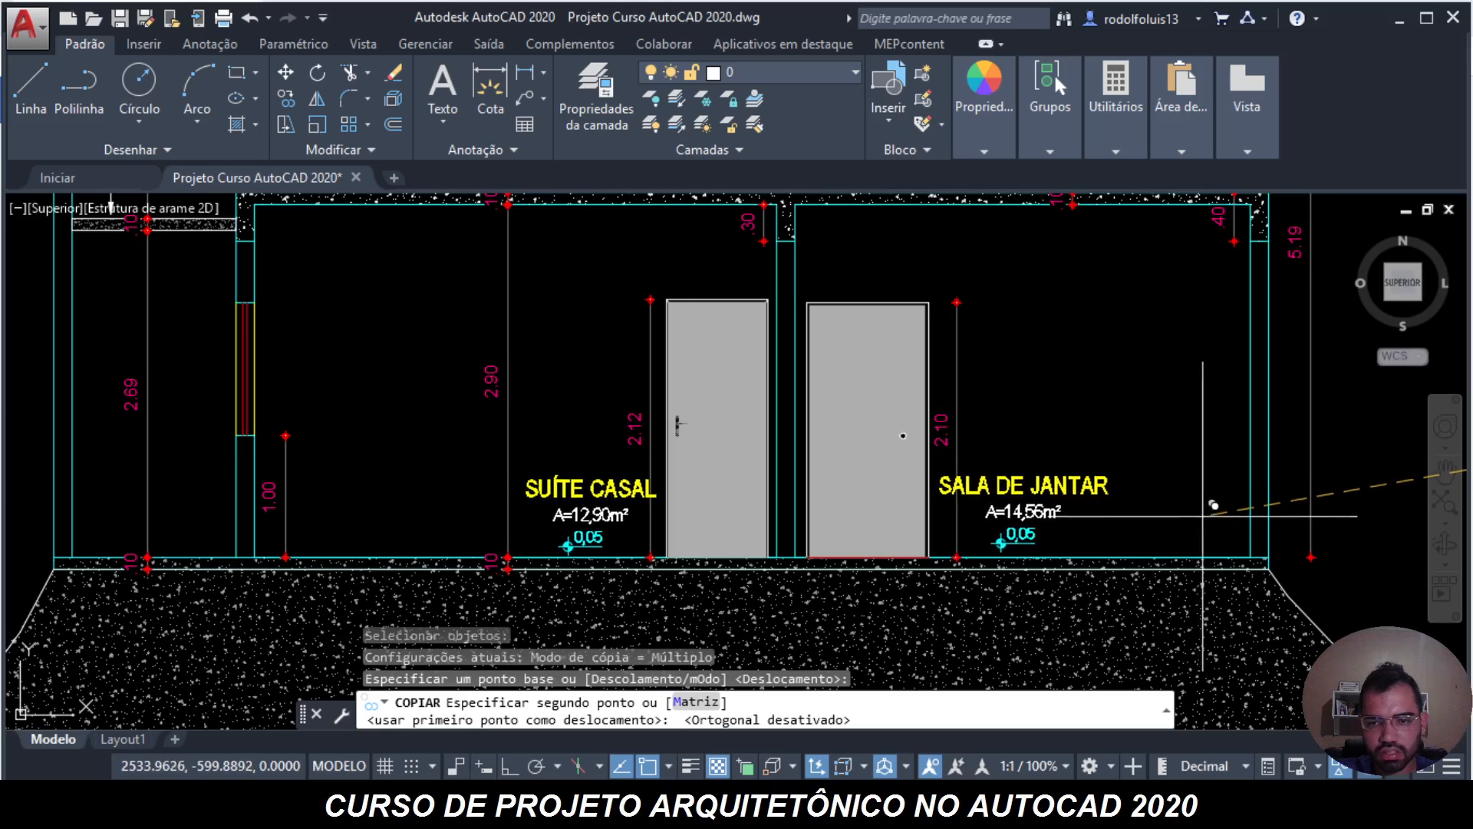
left_click(1211, 520)
- Stop placing further label copies and undo the copy of the two room labels in the section
scroll(1212, 485, "down", 2)
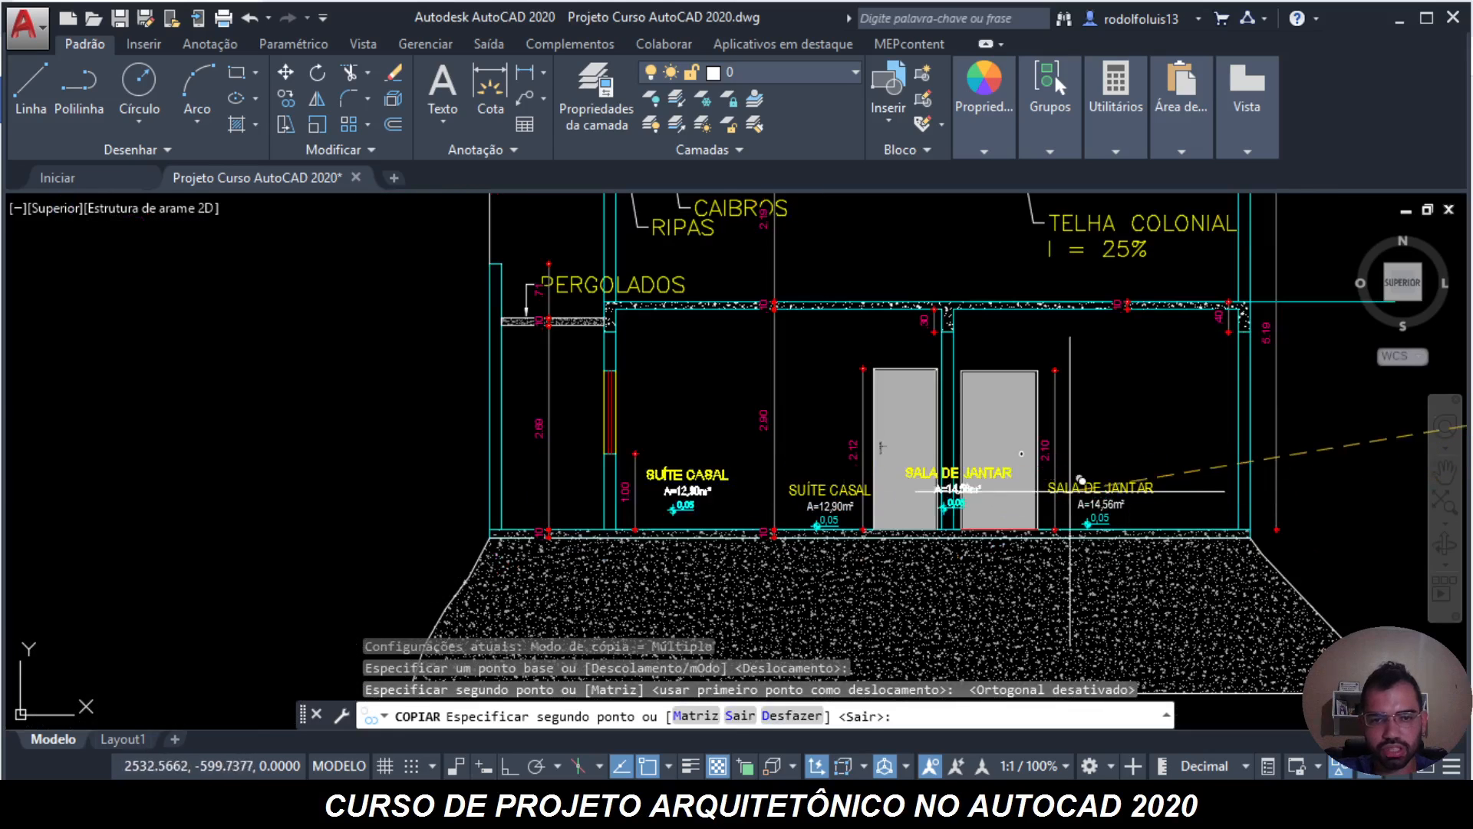
scroll(936, 488, "up", 2)
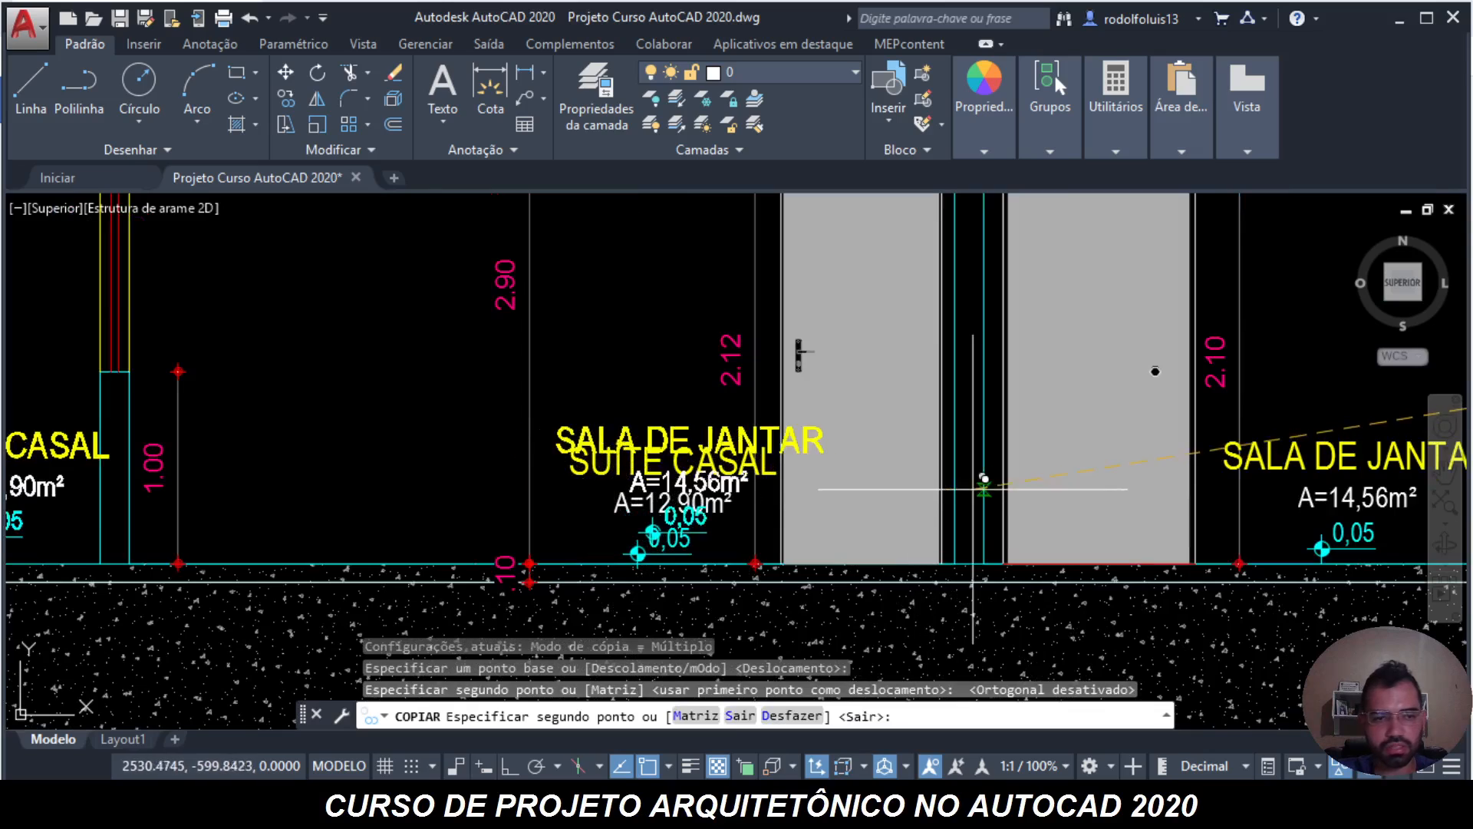
scroll(990, 492, "up", 2)
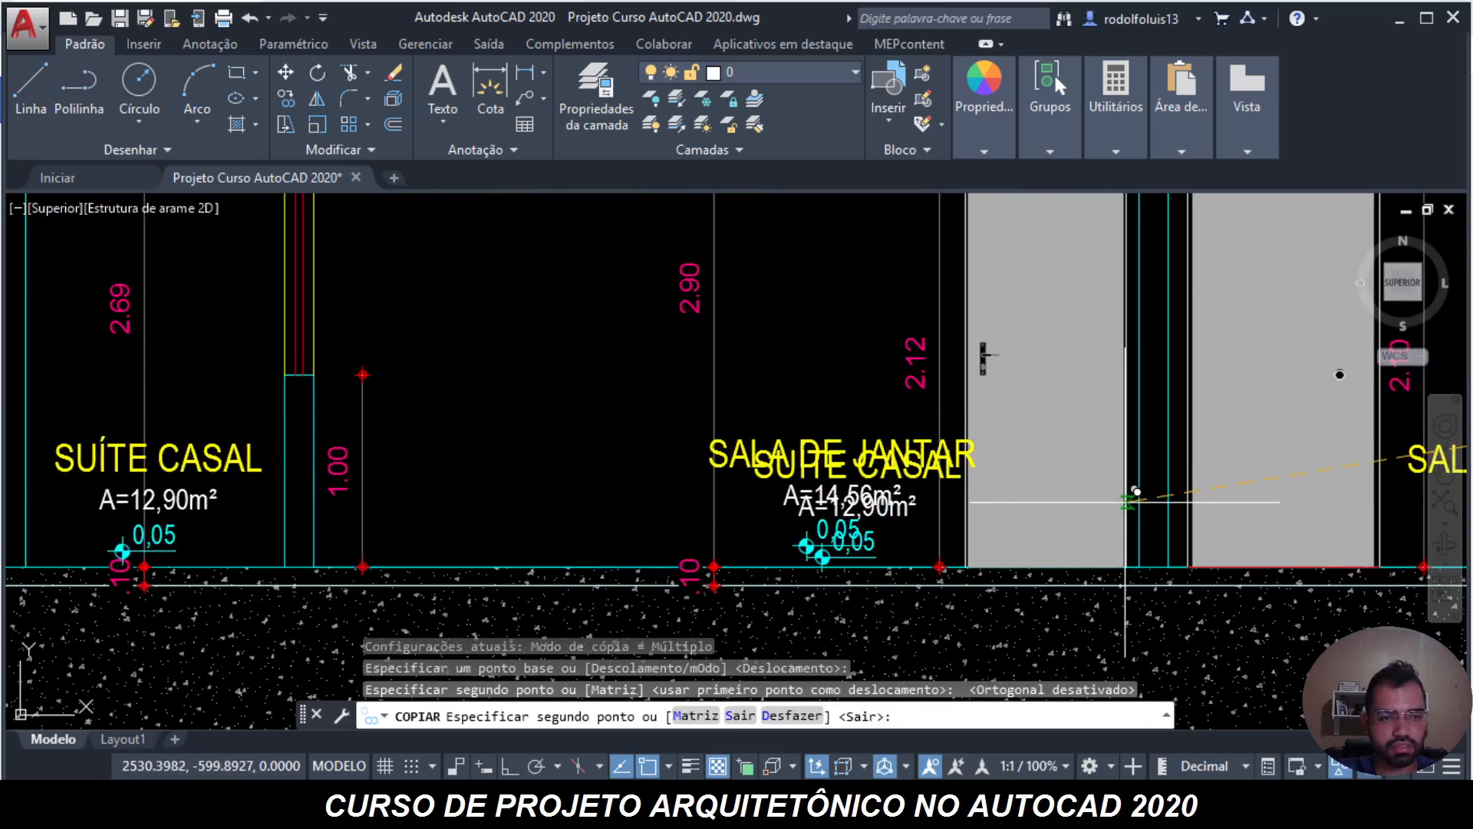
key("Escape")
scroll(1199, 543, "down", 10)
scroll(1199, 542, "up", 10)
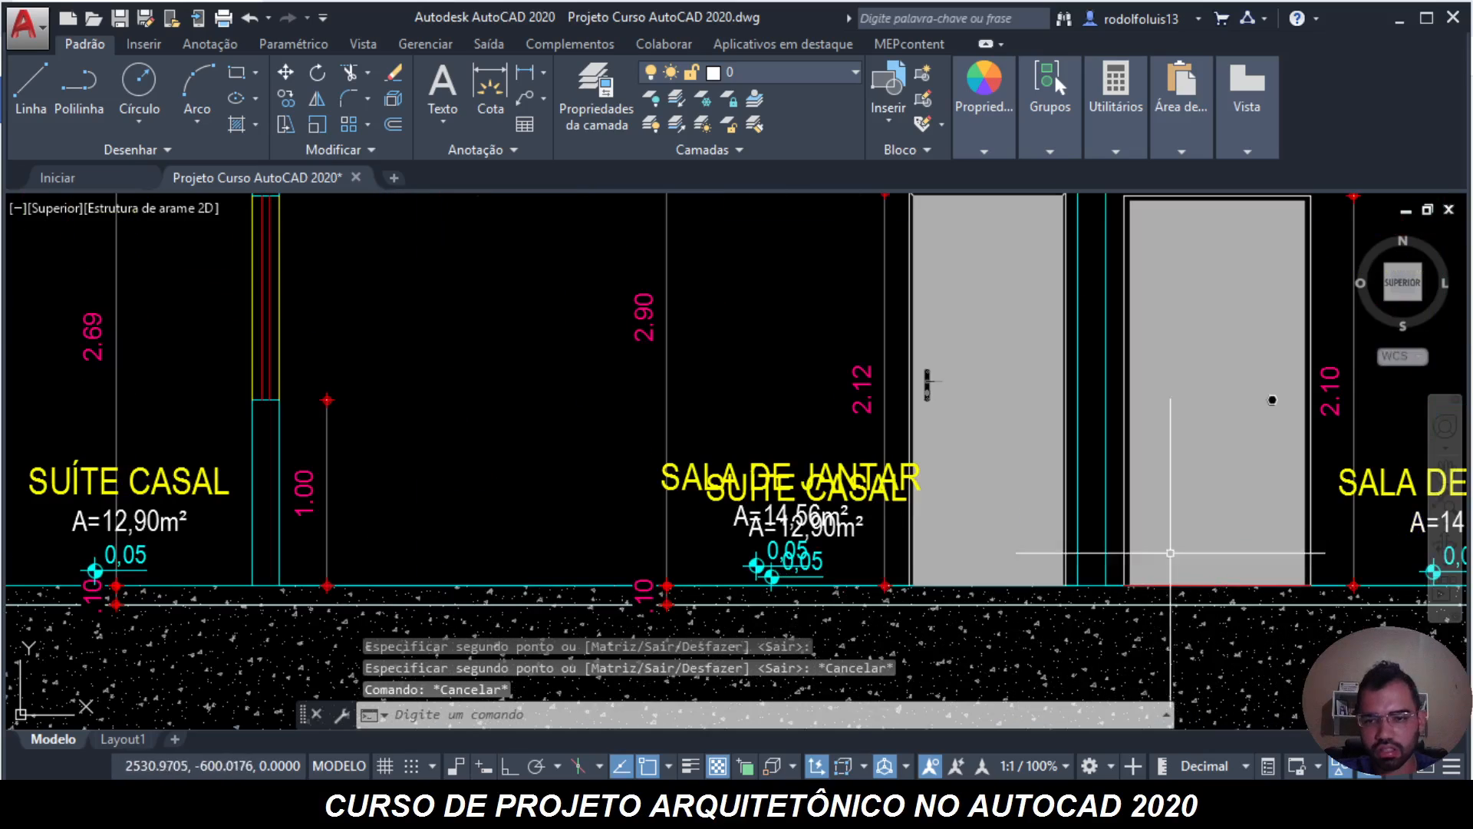
key("ctrl+z")
key("ctrl+z")
key("ctrl+z")
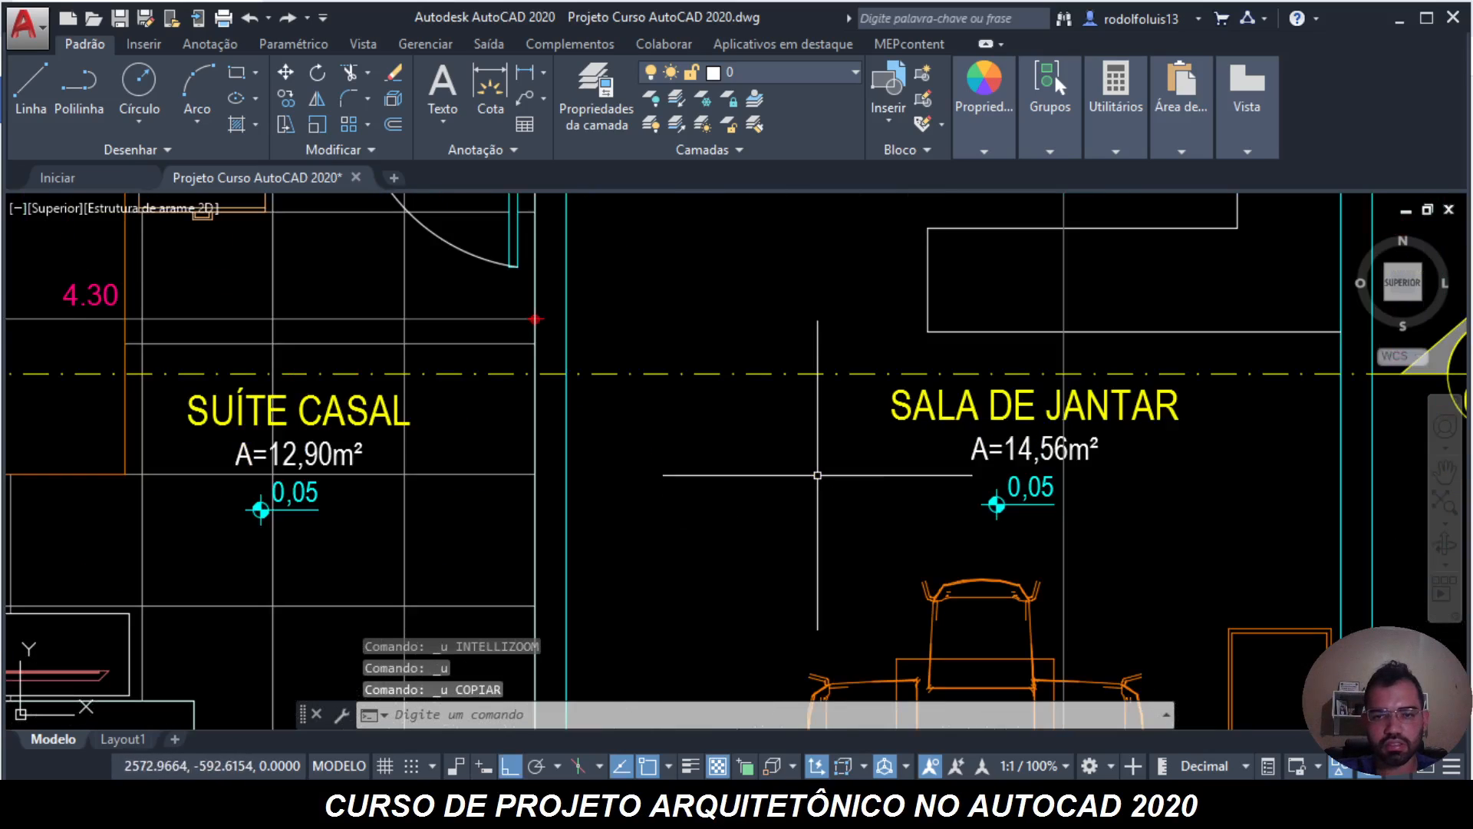
- Copy the SUÍTE CASAL and SALA DE JANTAR labels, with areas and level marks, from the floor plan to just above the section's floor
scroll(894, 418, "down", 4)
middle_click_drag(572, 527, 1068, 441)
scroll(625, 264, "down", 2)
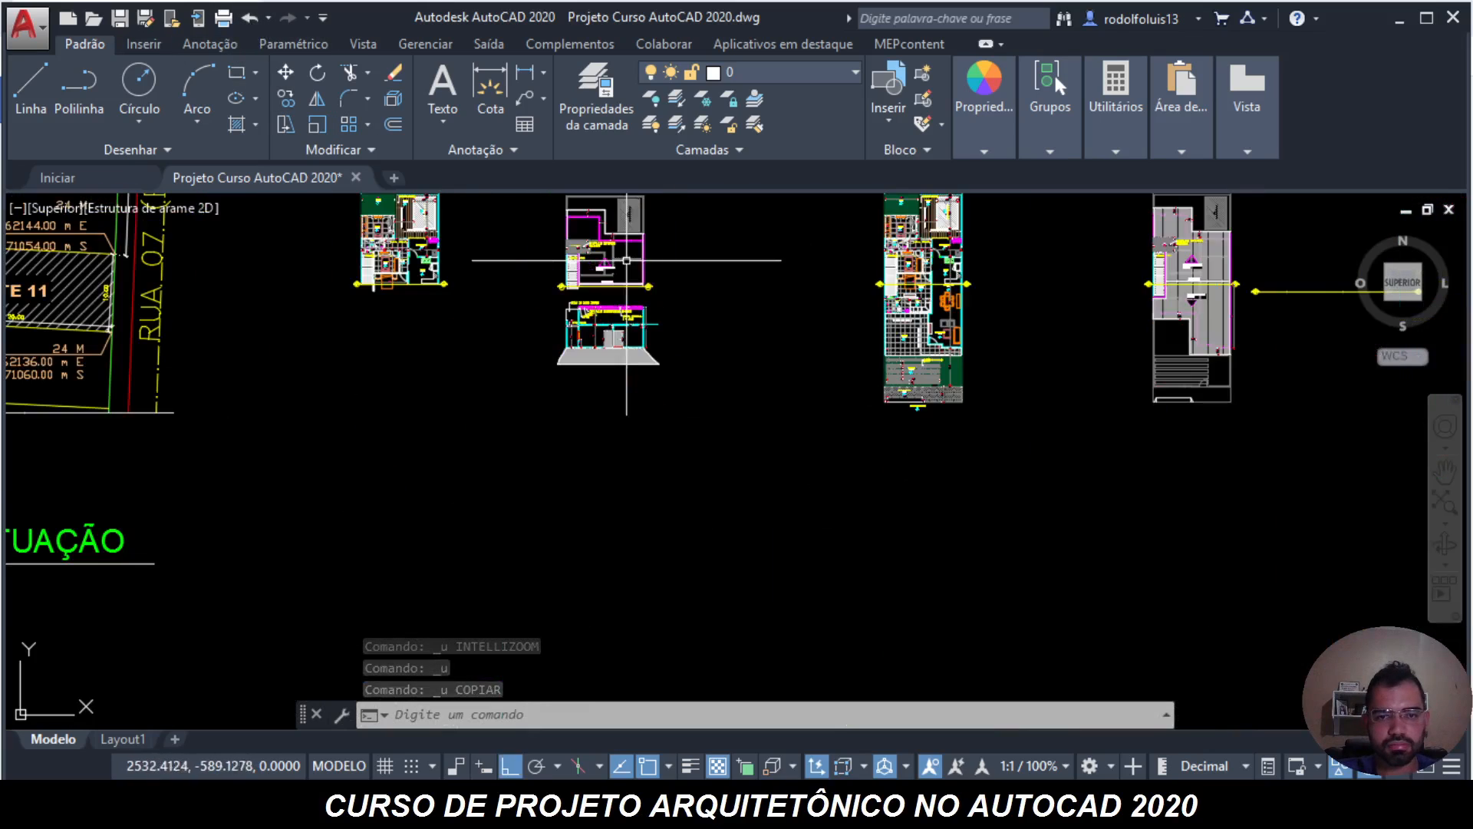
scroll(1088, 305, "up", 3)
middle_click_drag(819, 291, 1036, 401)
type("co")
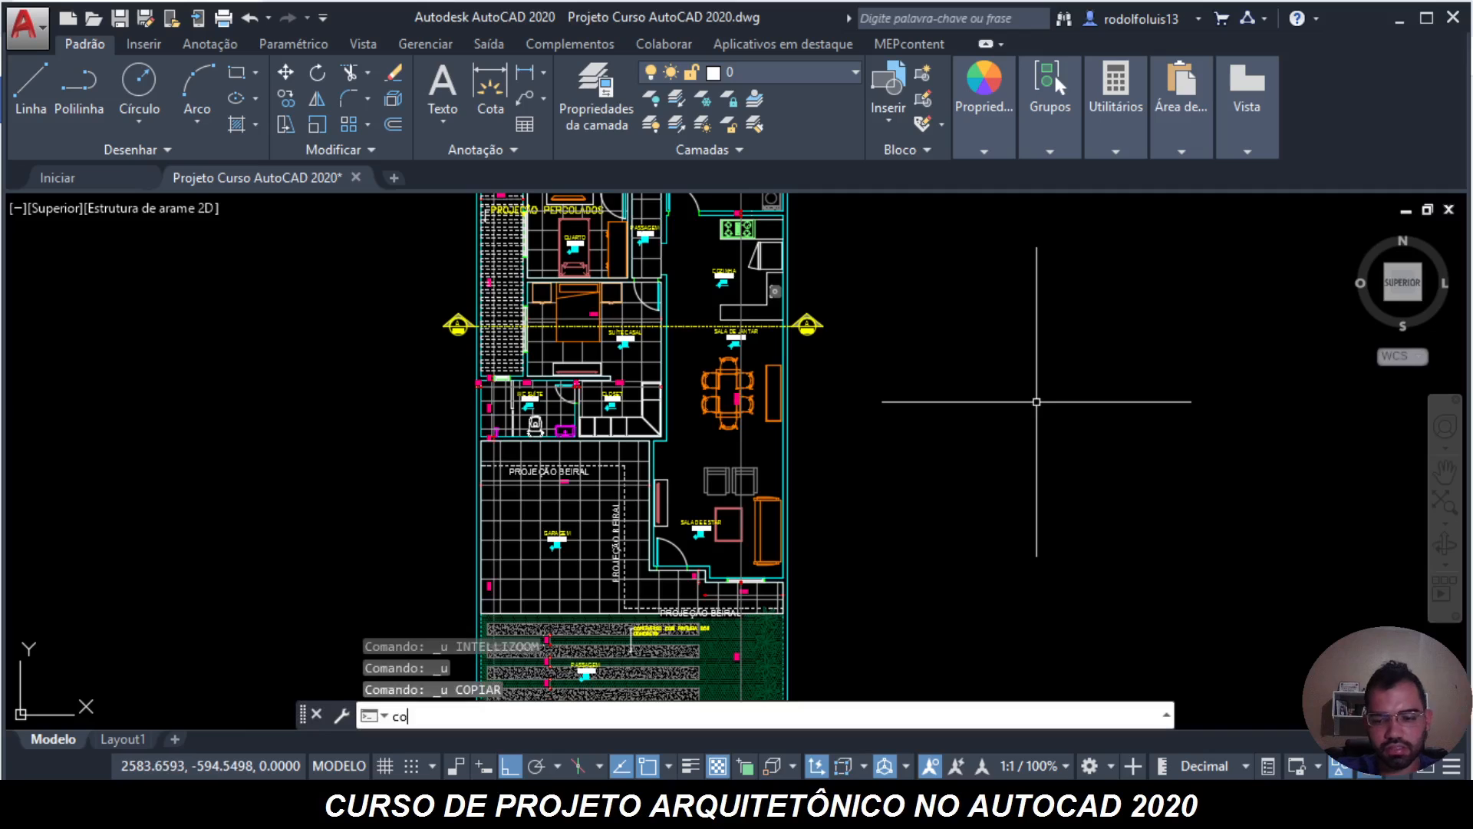
left_click(423, 486)
scroll(722, 430, "down", 3)
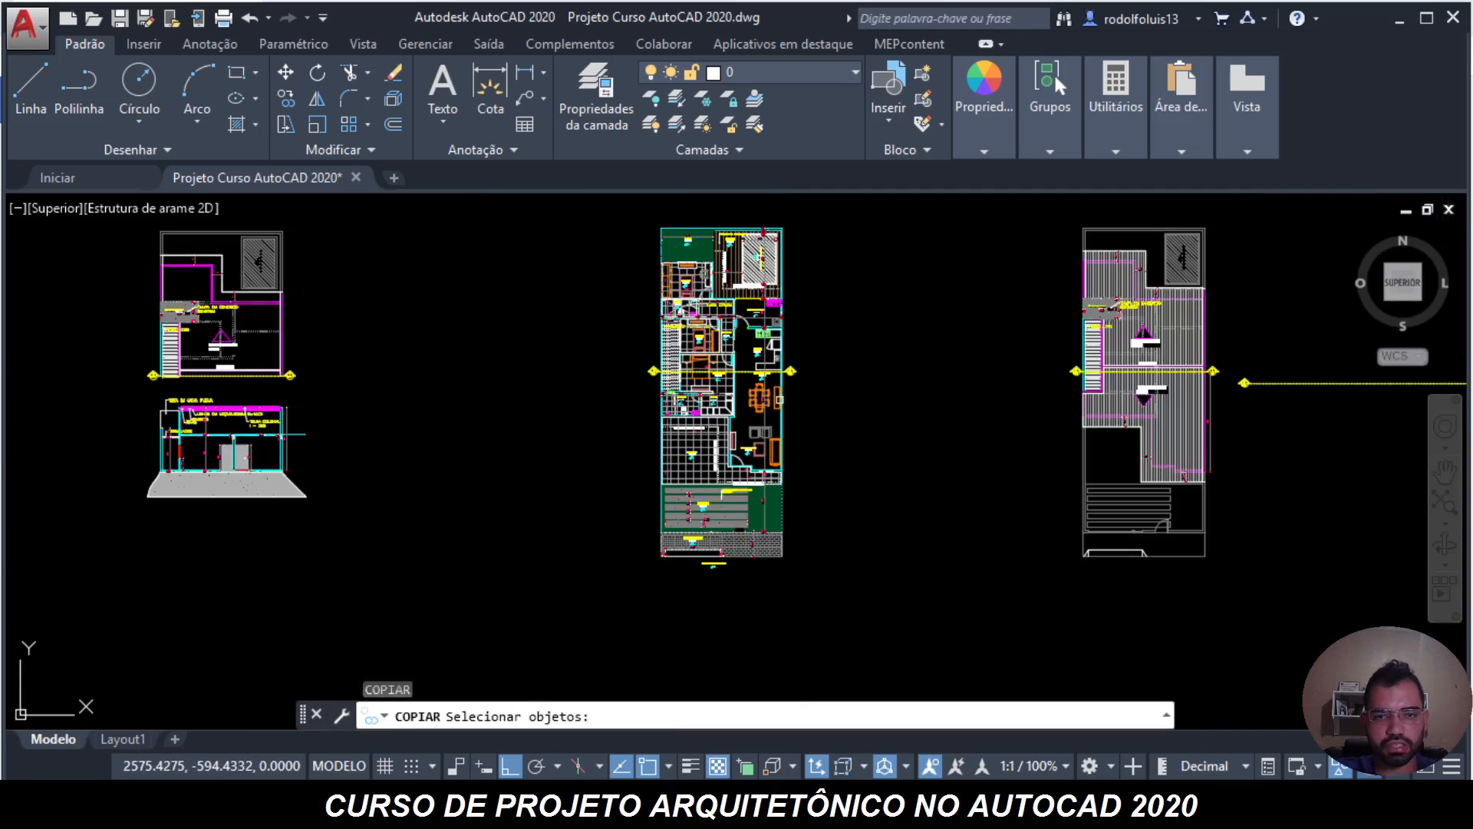
scroll(713, 460, "up", 6)
left_click(733, 381)
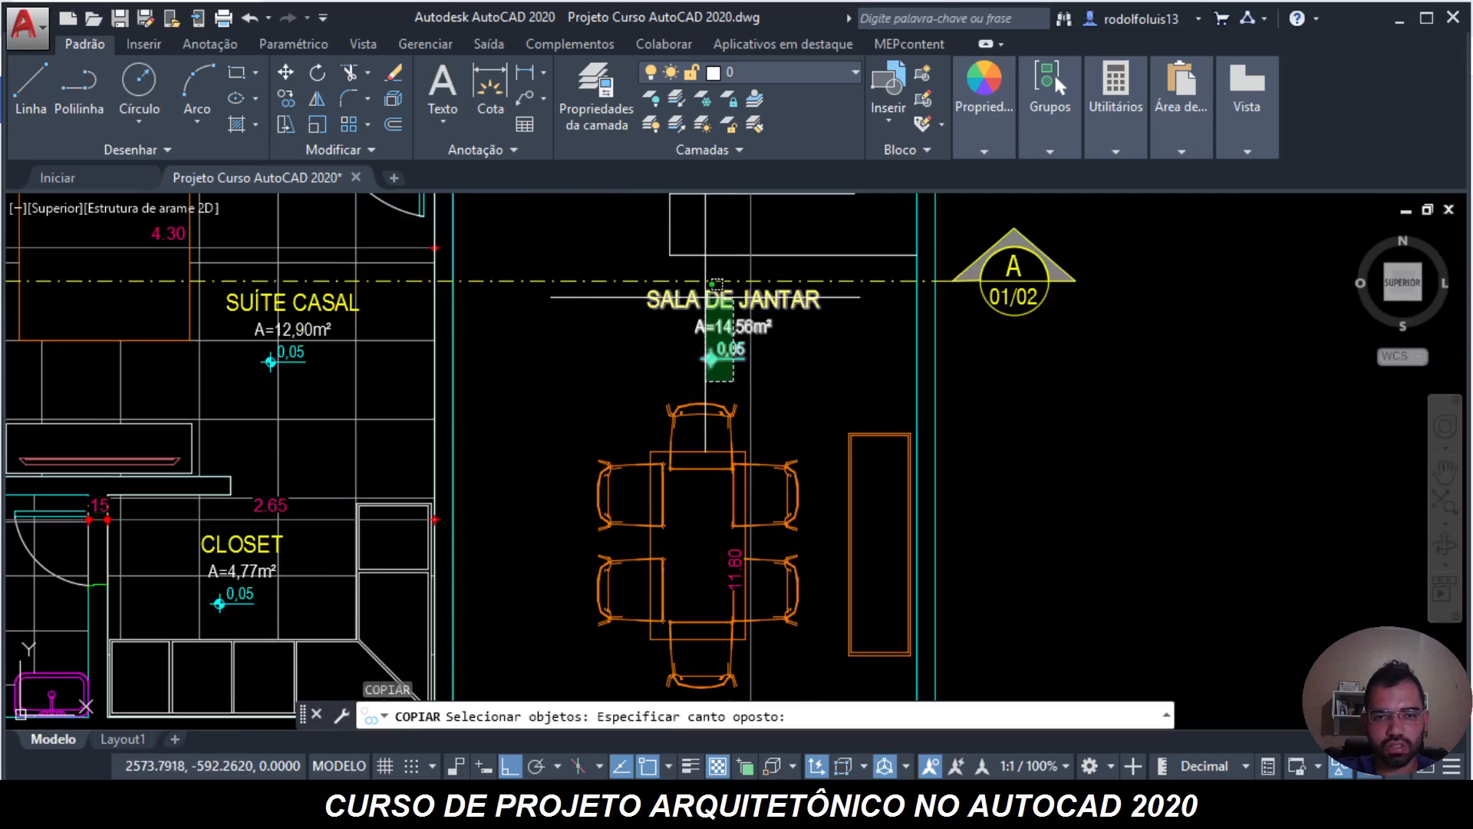
left_click(691, 298)
left_click(296, 340)
left_click(332, 324)
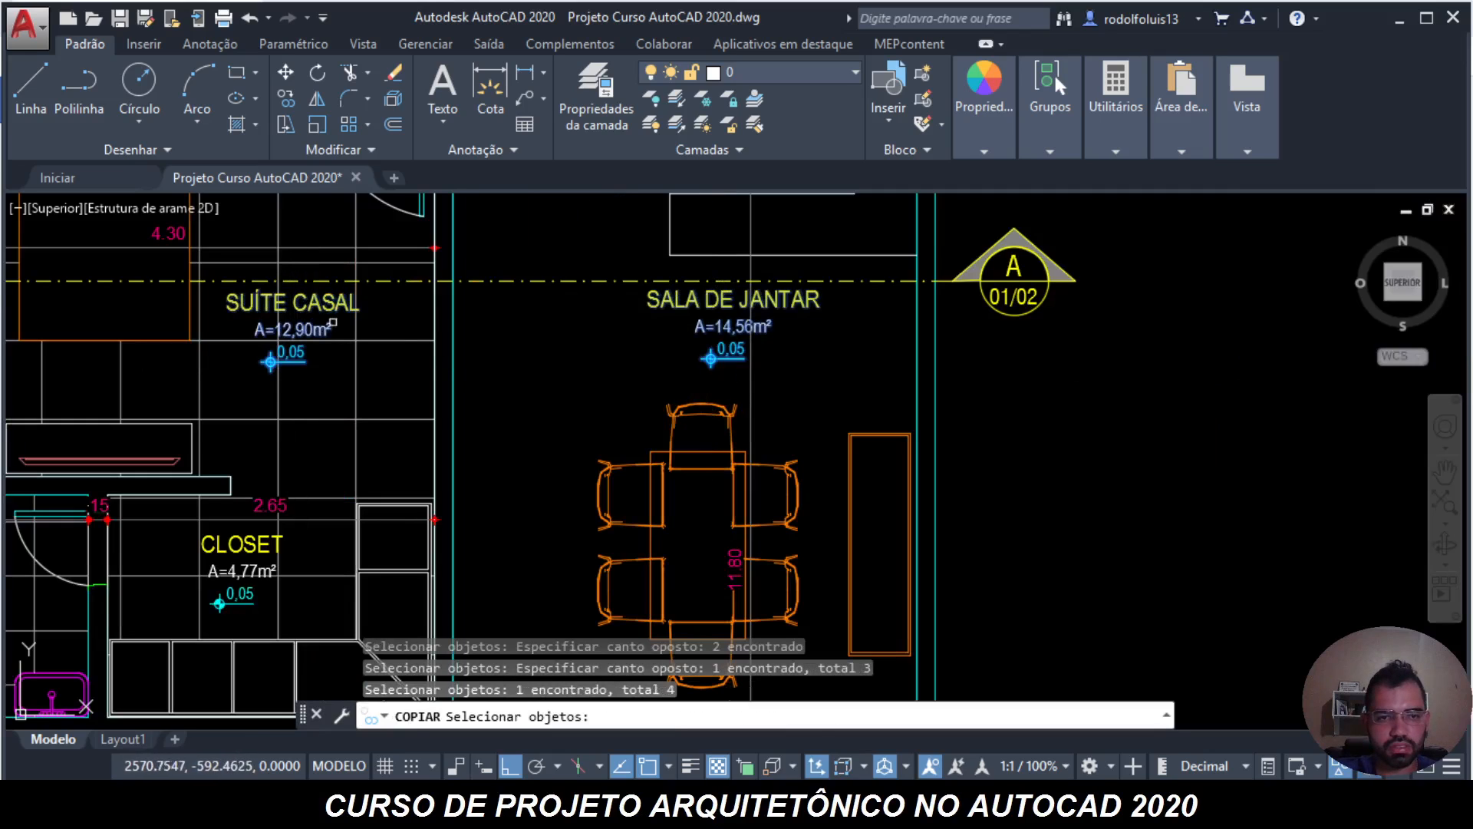
key("Return")
left_click(709, 315)
scroll(709, 315, "down", 5)
scroll(729, 368, "up", 6)
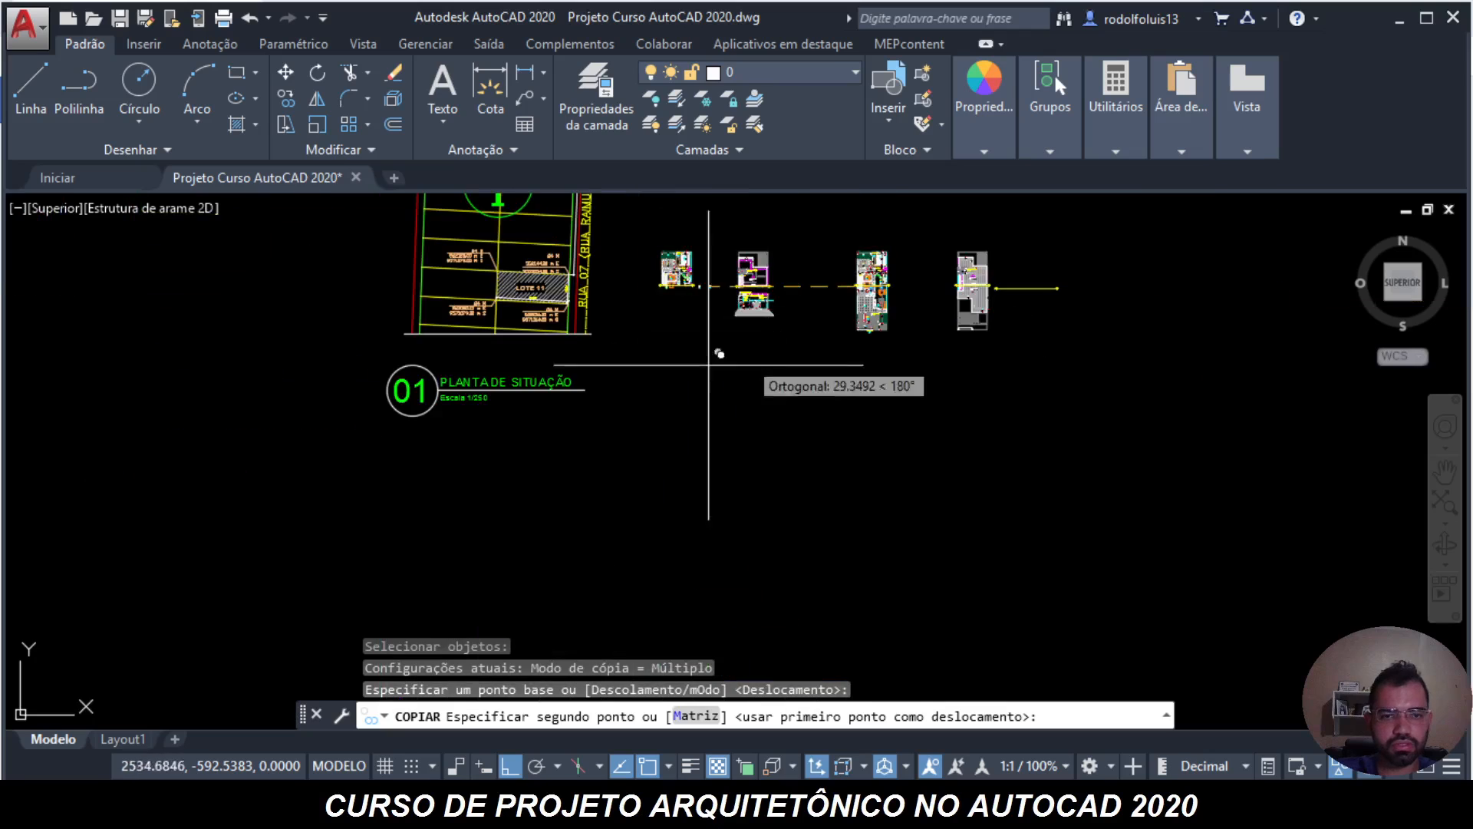
key("F8")
scroll(1107, 269, "up", 6)
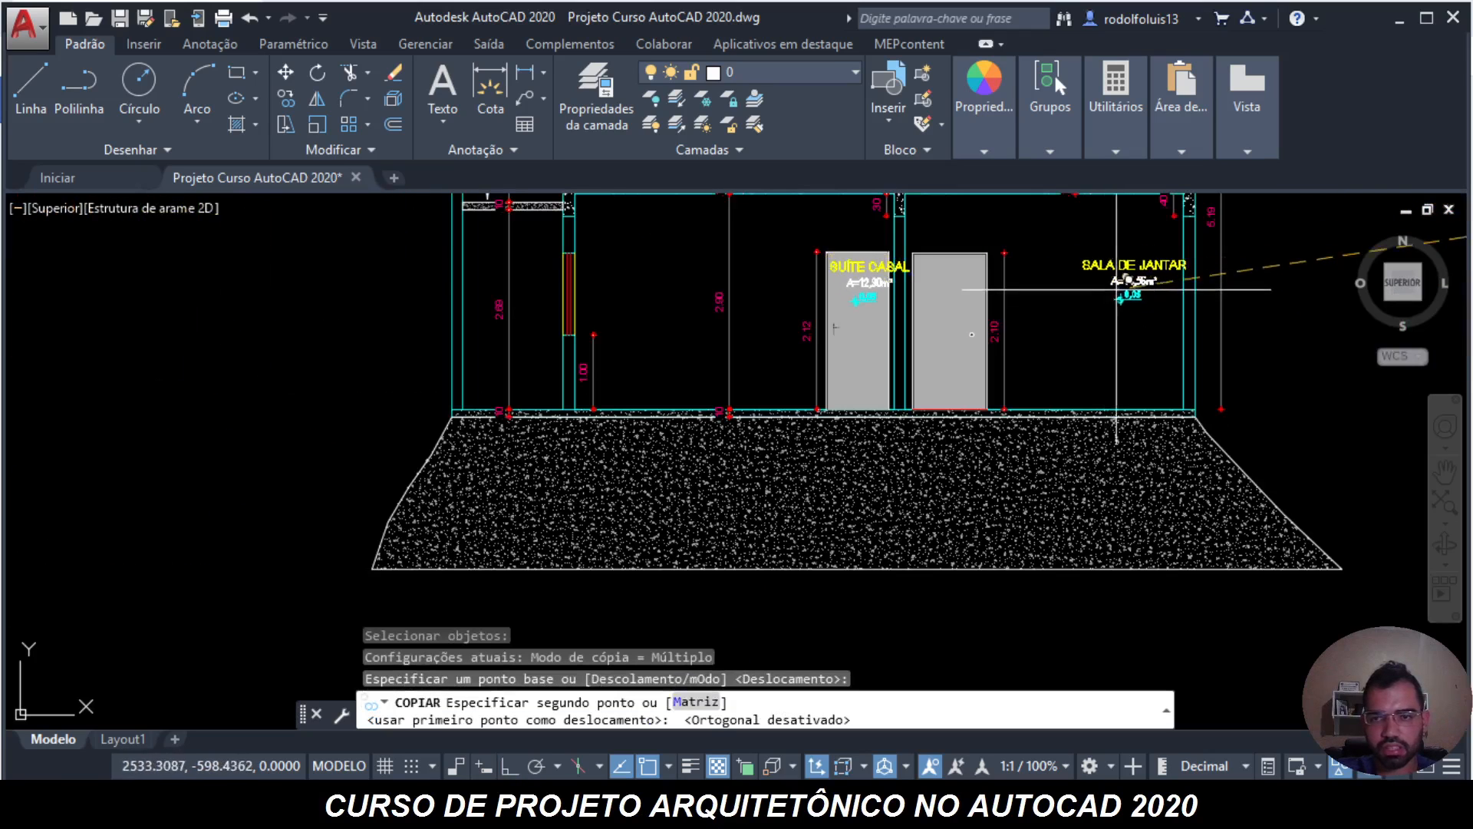
scroll(1002, 373, "up", 4)
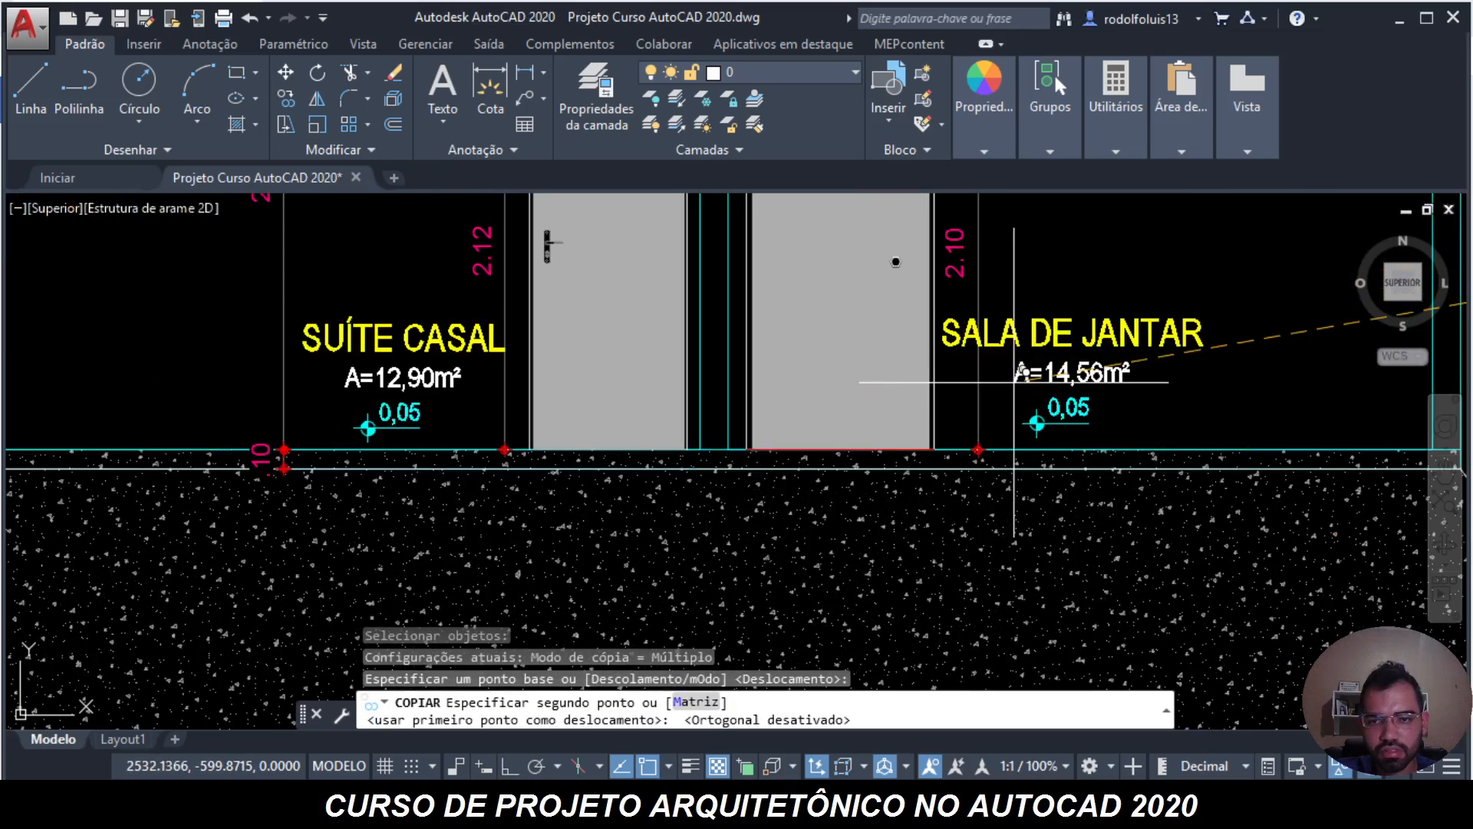
left_click(1140, 378)
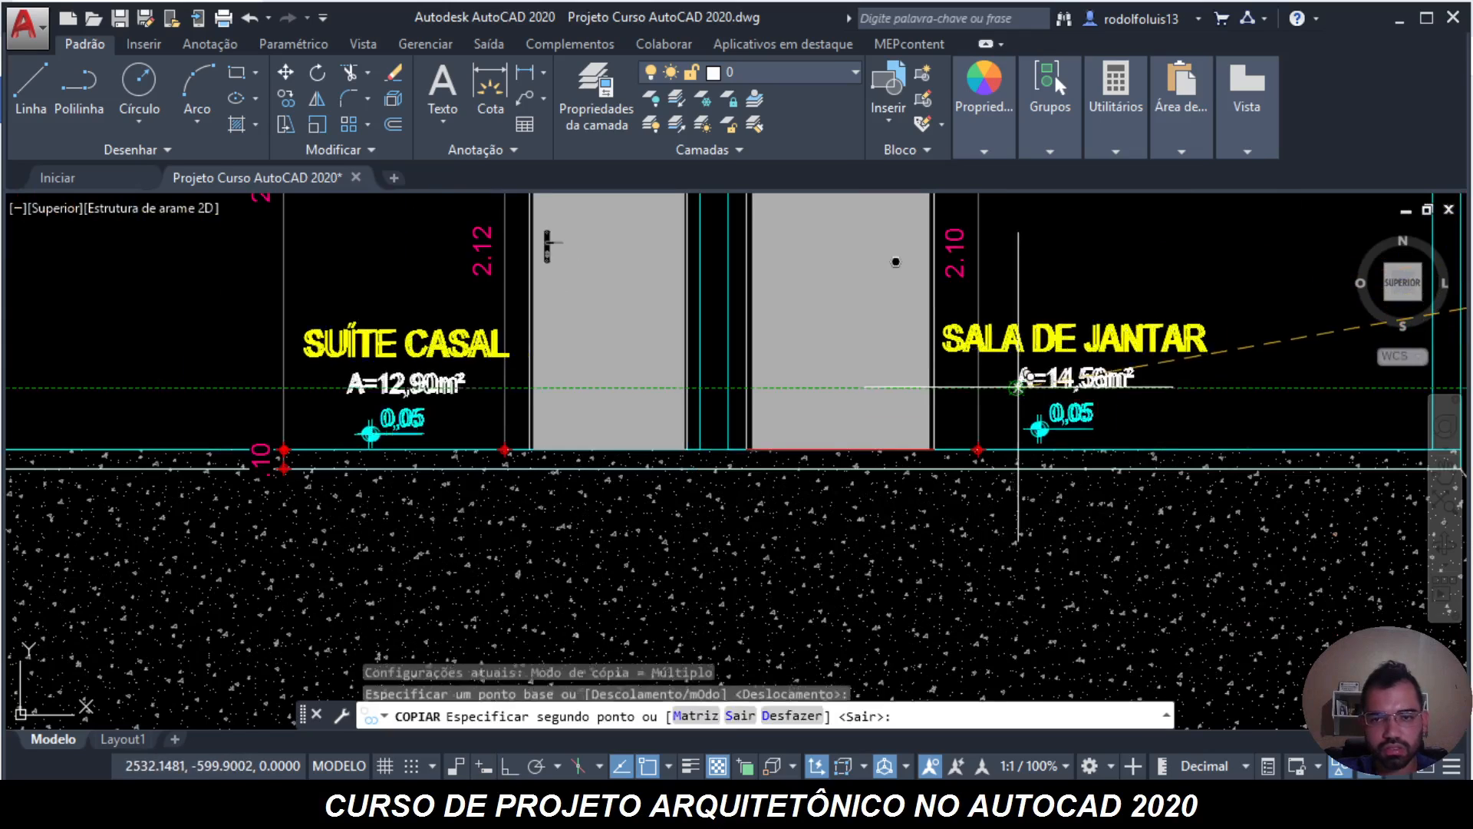
key("Escape")
- Copy the SALA DE JANTAR label, with its area and level mark, into the narrow room at the other end of the section
type("c")
key("Return")
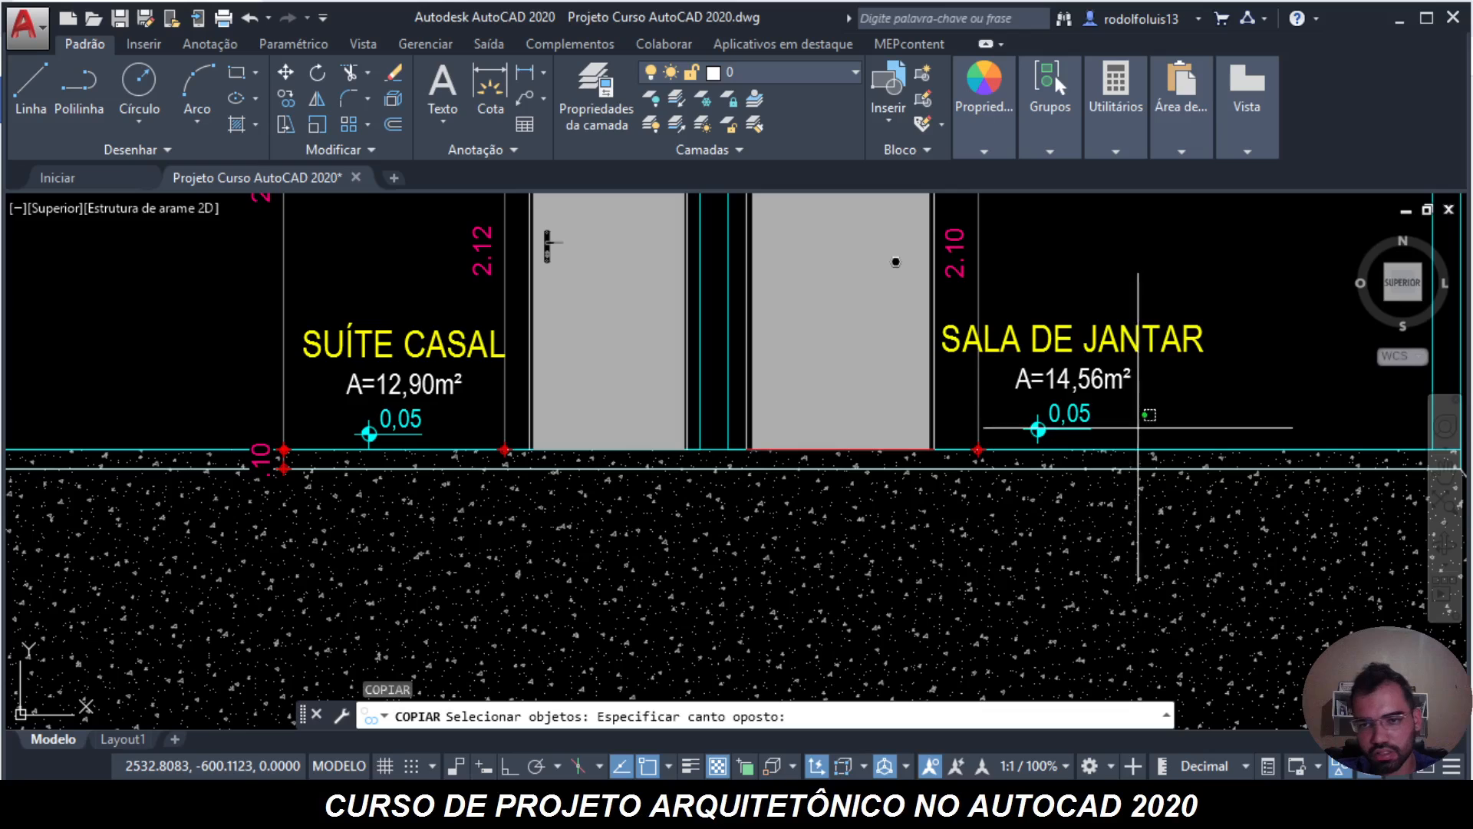
left_click(1079, 340)
key("Return")
left_click(1063, 333)
scroll(1134, 337, "down", 8)
scroll(914, 323, "up", 4)
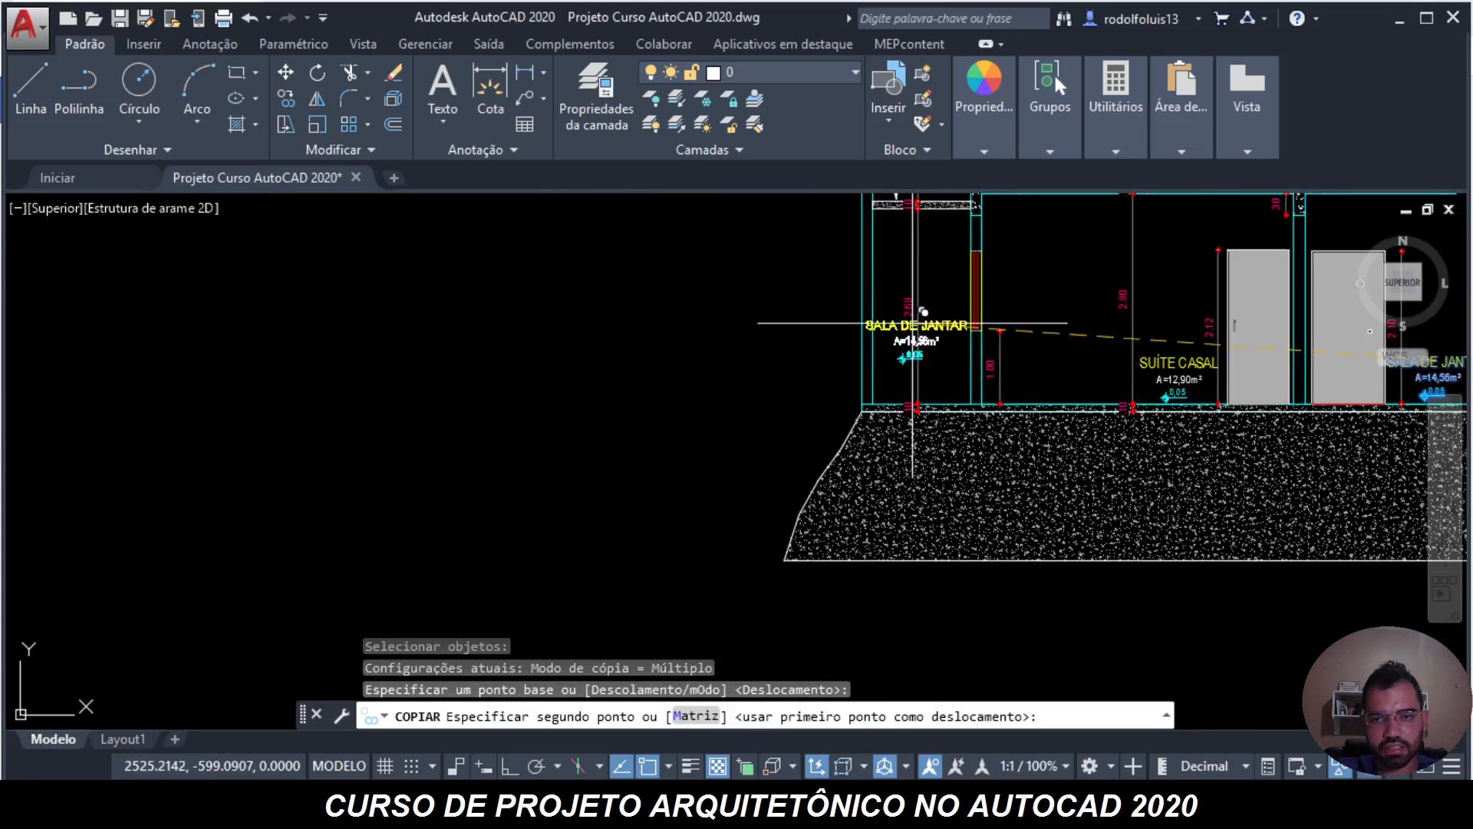
scroll(917, 323, "up", 6)
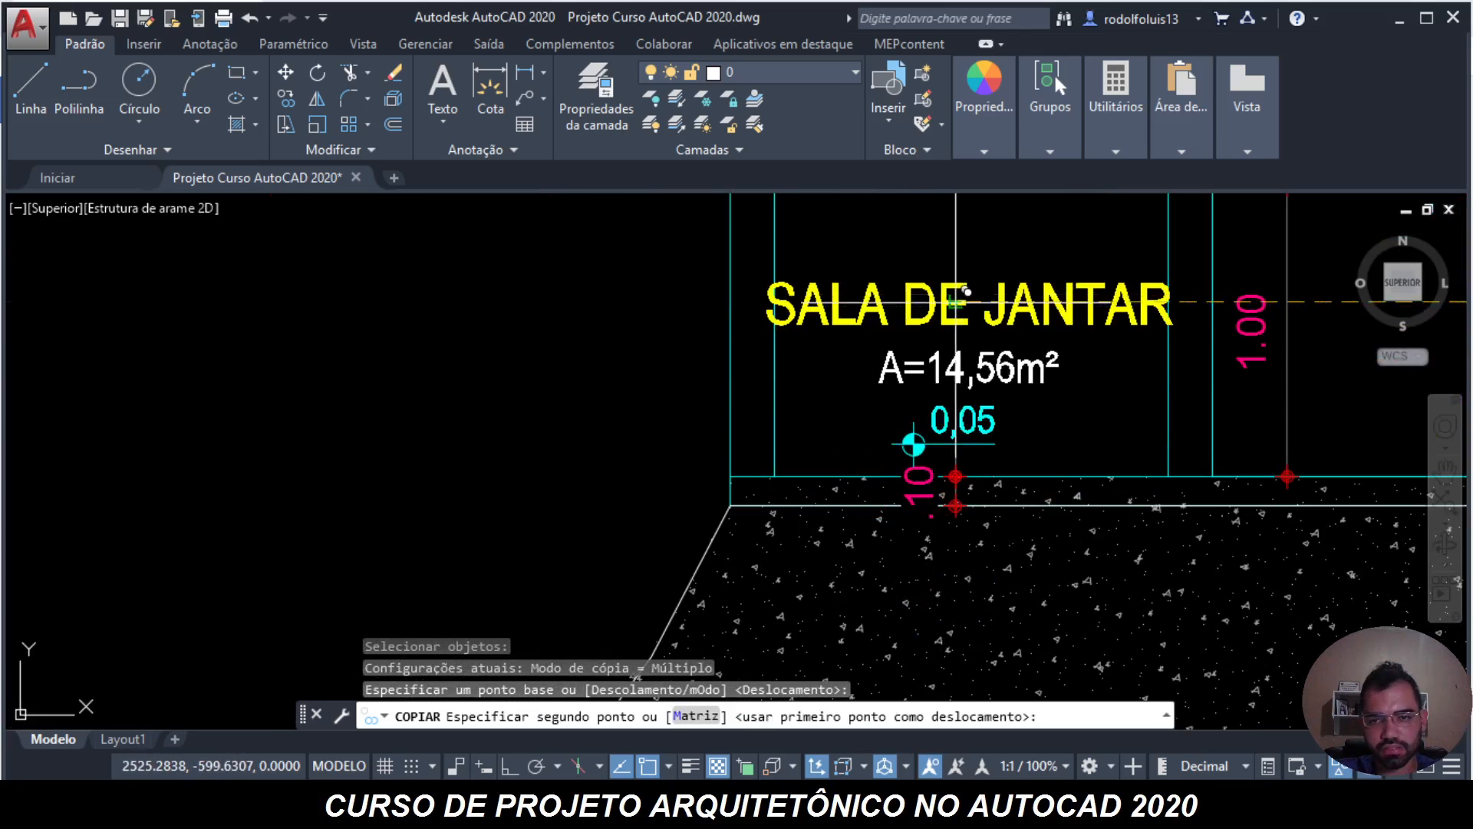
left_click(960, 292)
key("Escape")
key("Escape")
key("Escape")
- Copy the QUARTO label, with its area and level mark, onto the pergola-covered strip beside the bedroom in the full floor plan
scroll(893, 353, "down", 10)
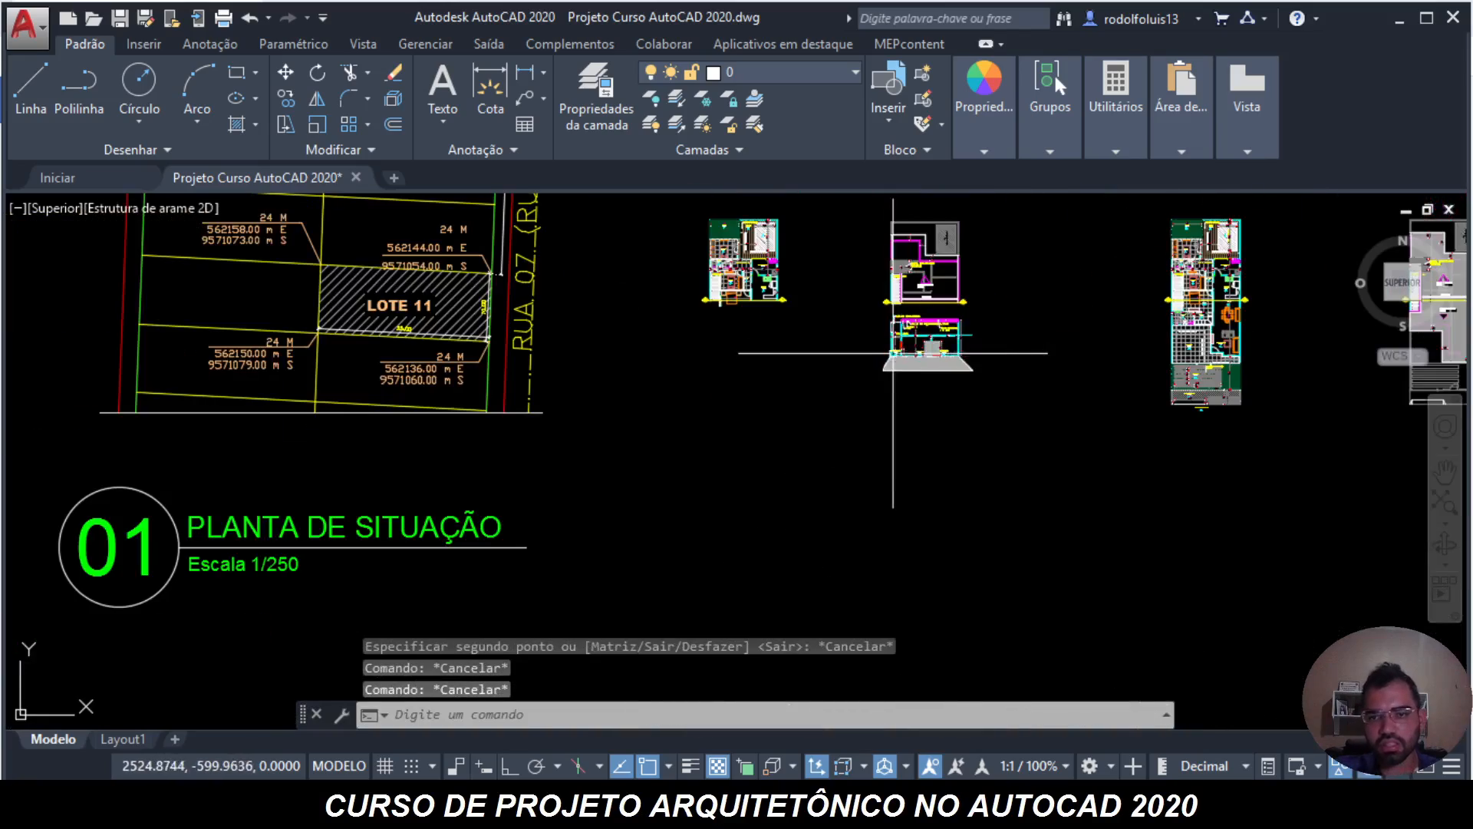
scroll(1109, 322, "up", 10)
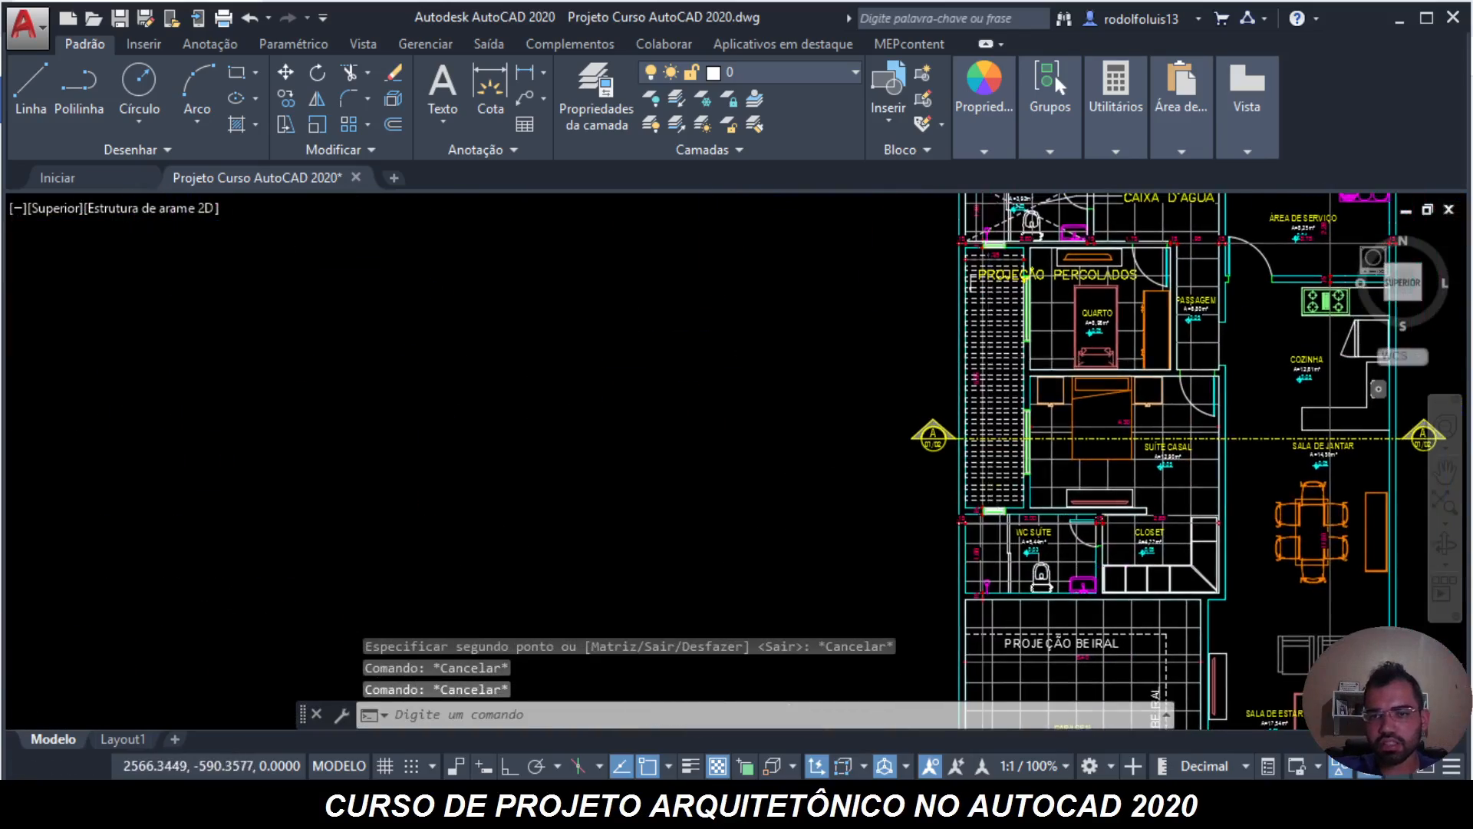
scroll(1023, 306, "down", 5)
key("Escape")
scroll(1074, 291, "up", 6)
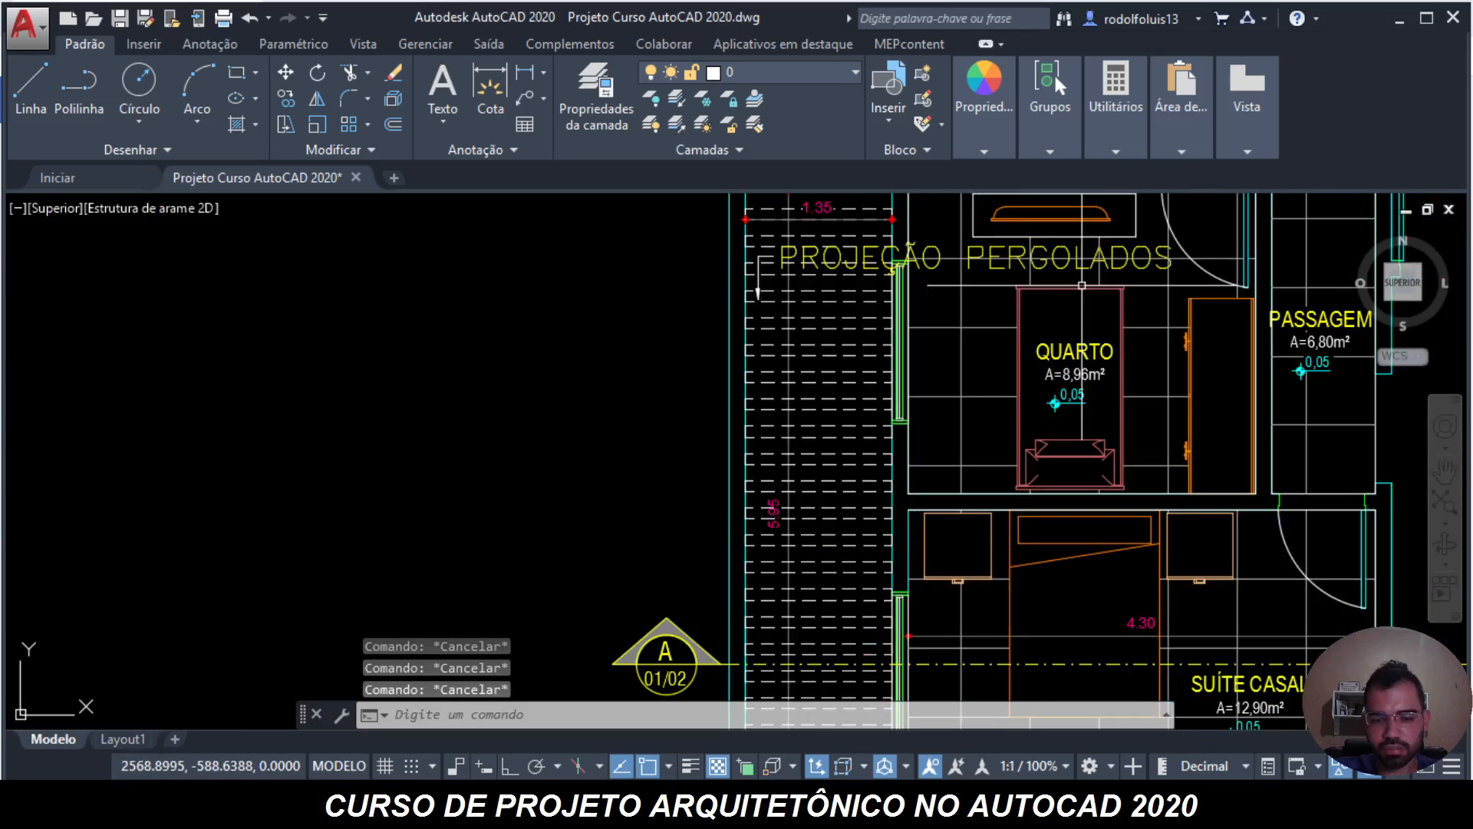
type("co")
left_click(528, 483)
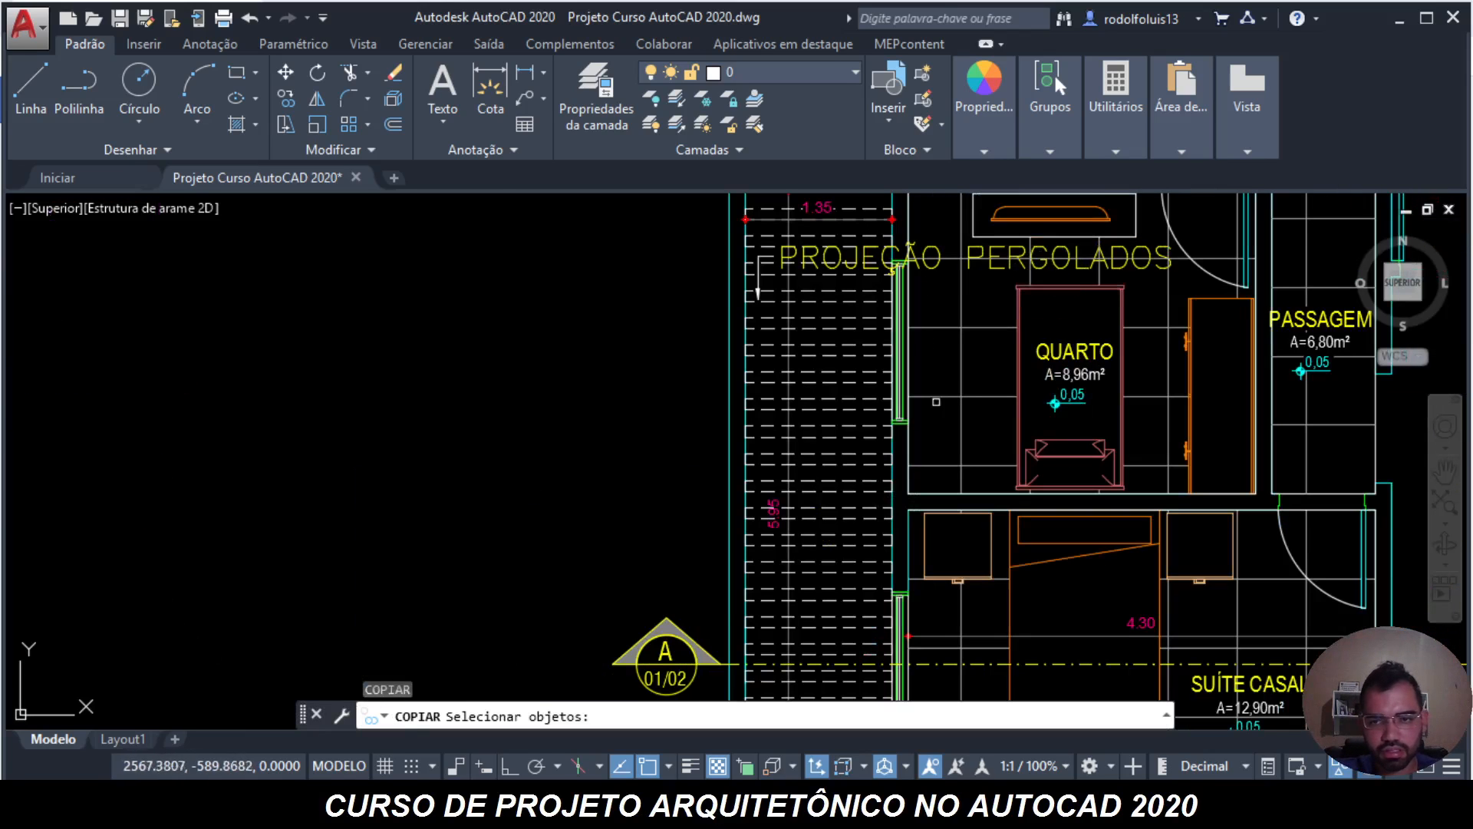
left_click(1074, 348)
key("Return")
left_click(1074, 350)
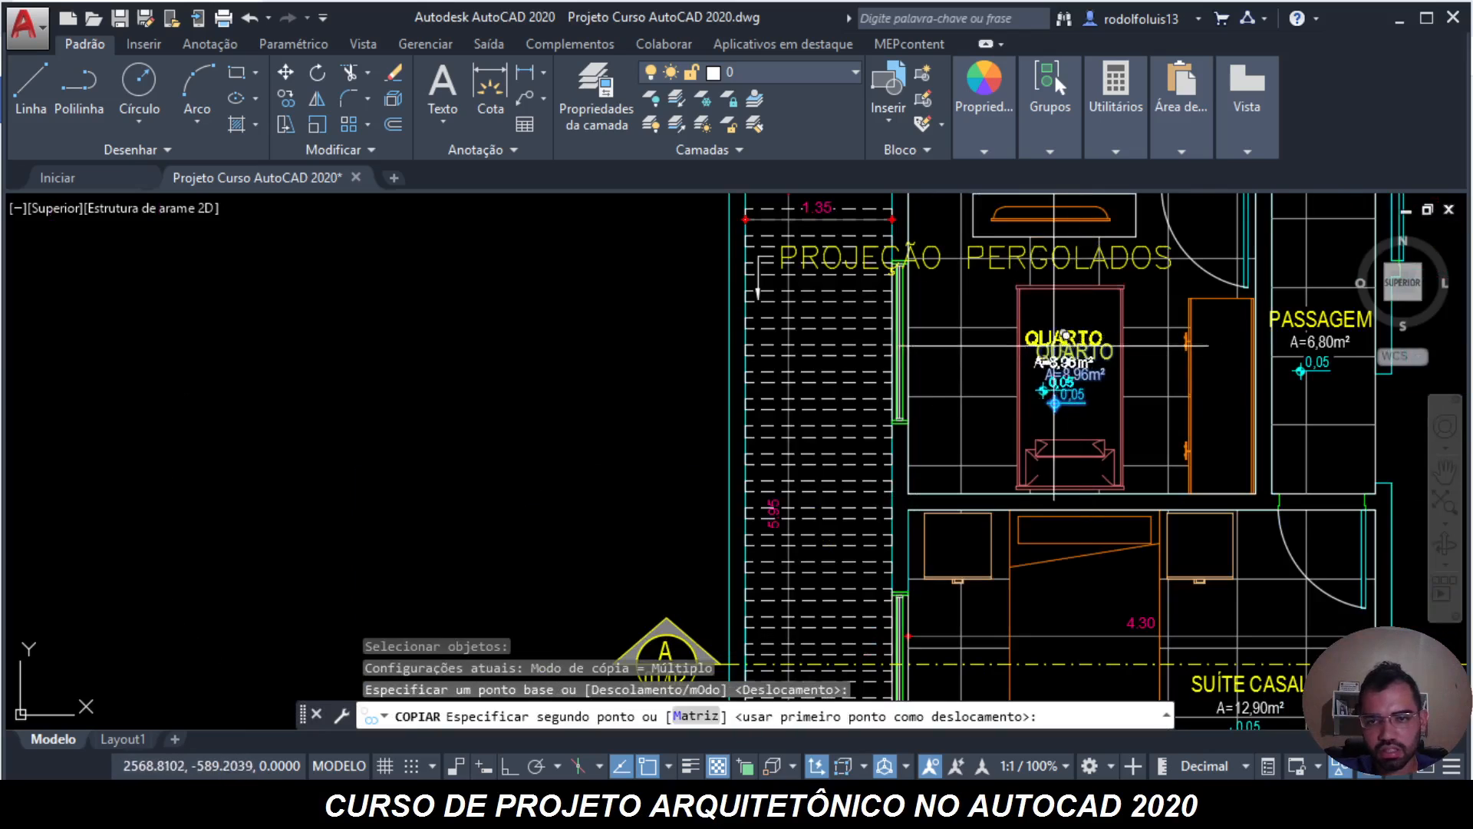
scroll(824, 365, "up", 5)
left_click(809, 387)
key("Escape")
key("Escape")
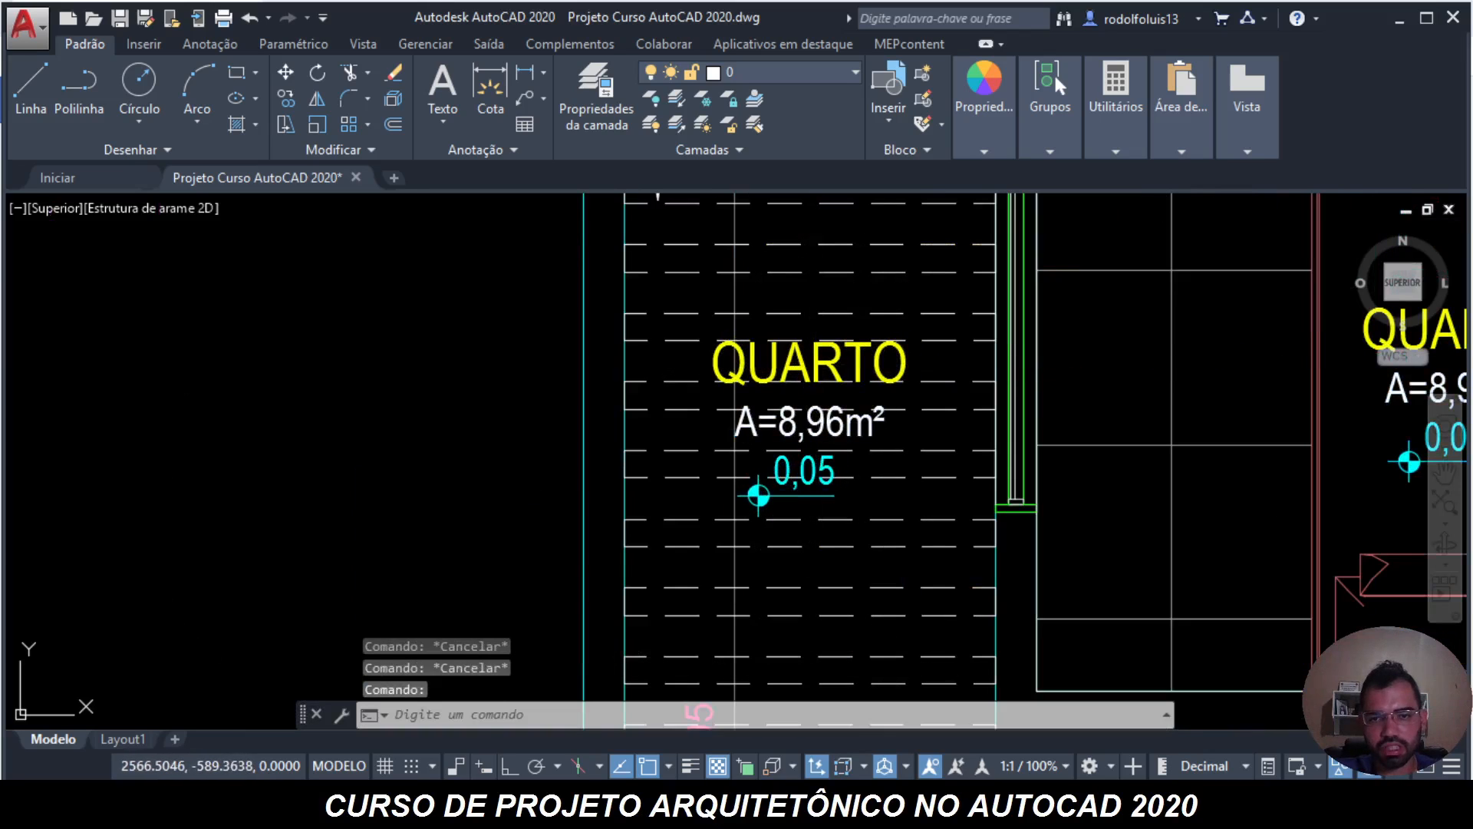
- Rename the copied room label on the pergola strip as JARDIM DE INVERNO
double_click(798, 382)
left_click(311, 395)
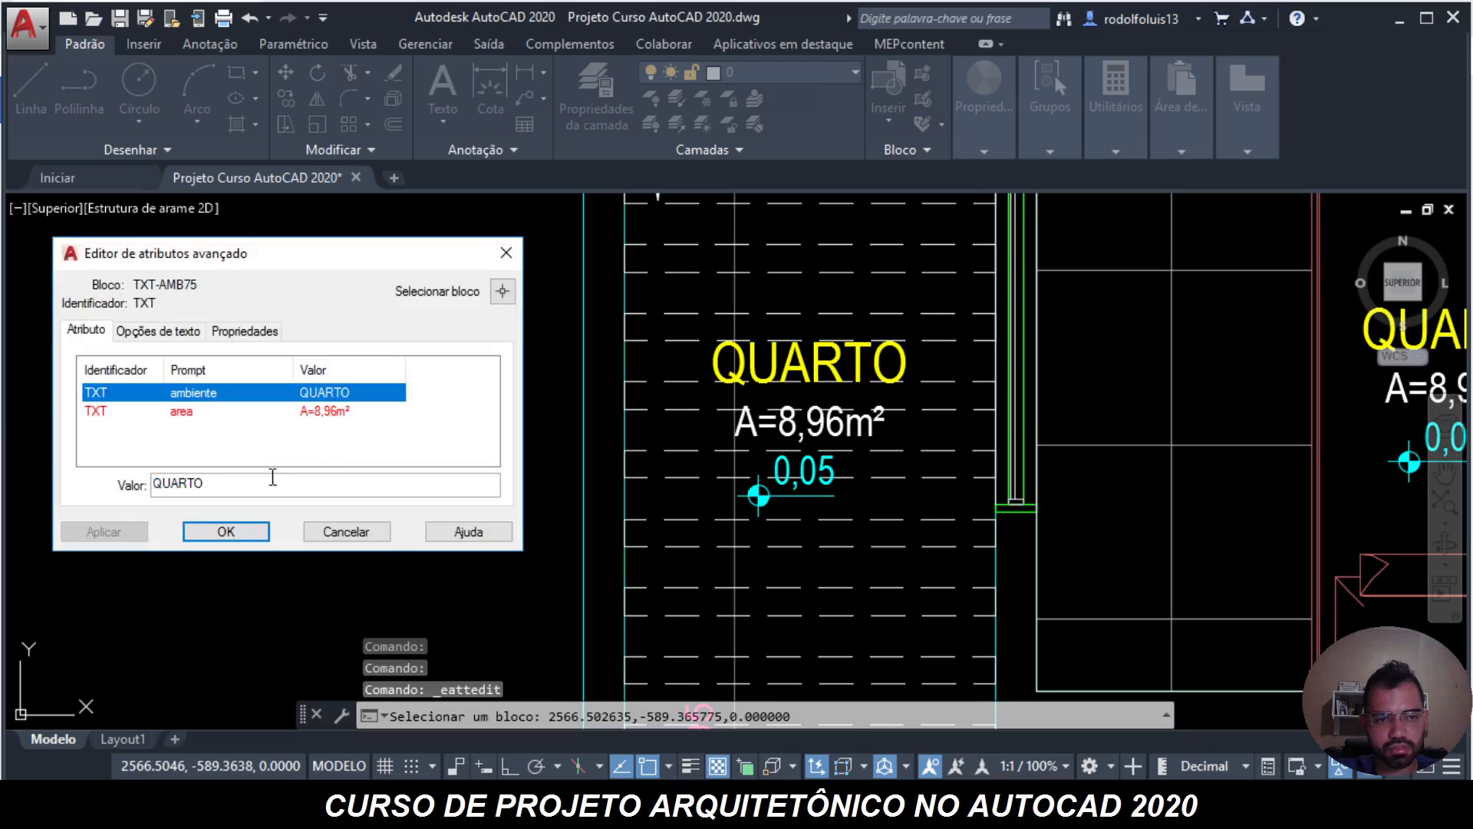
left_click_drag(272, 482, 94, 476)
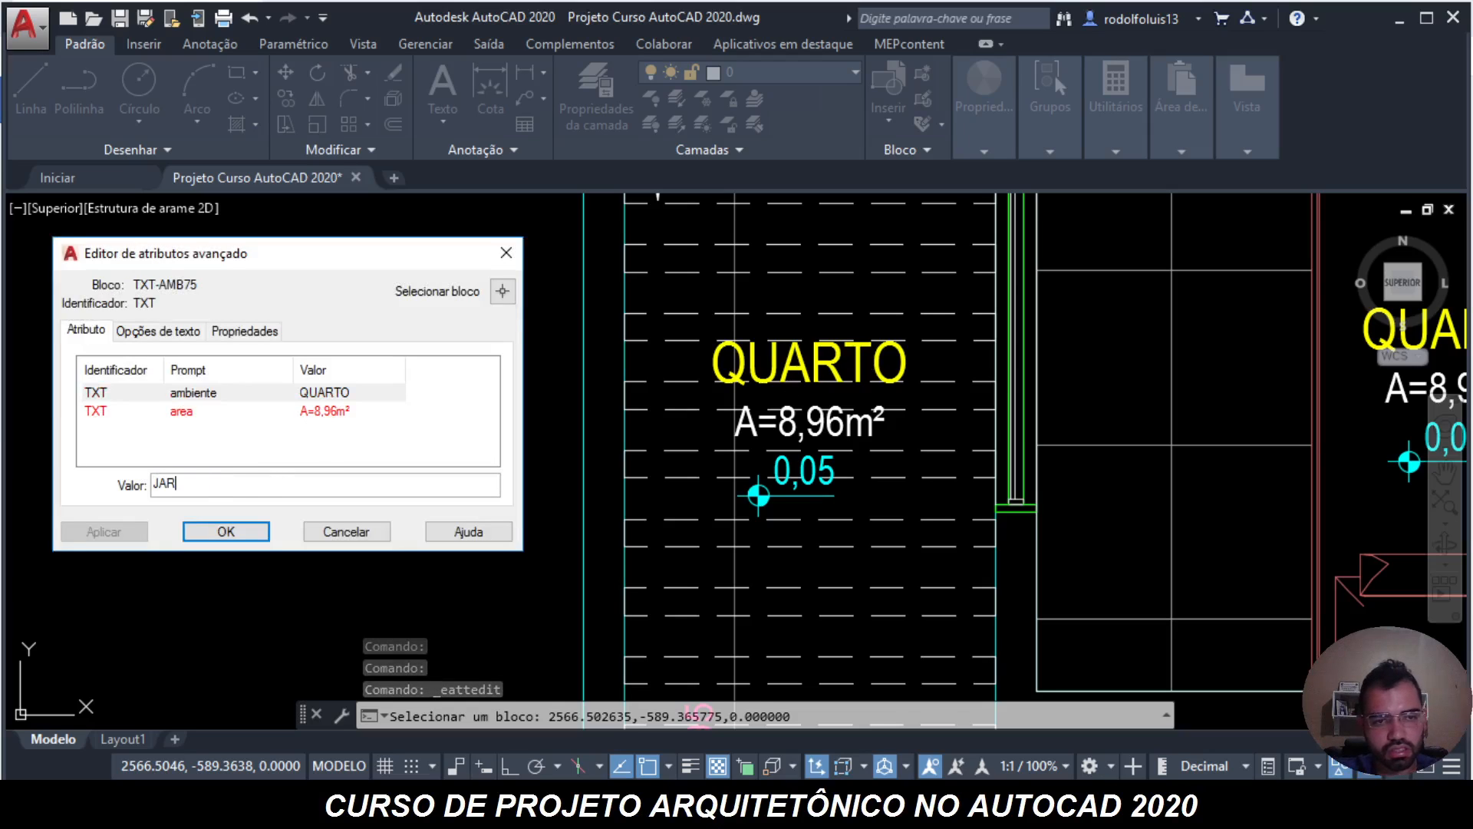
type("JARDIM DE INVERN")
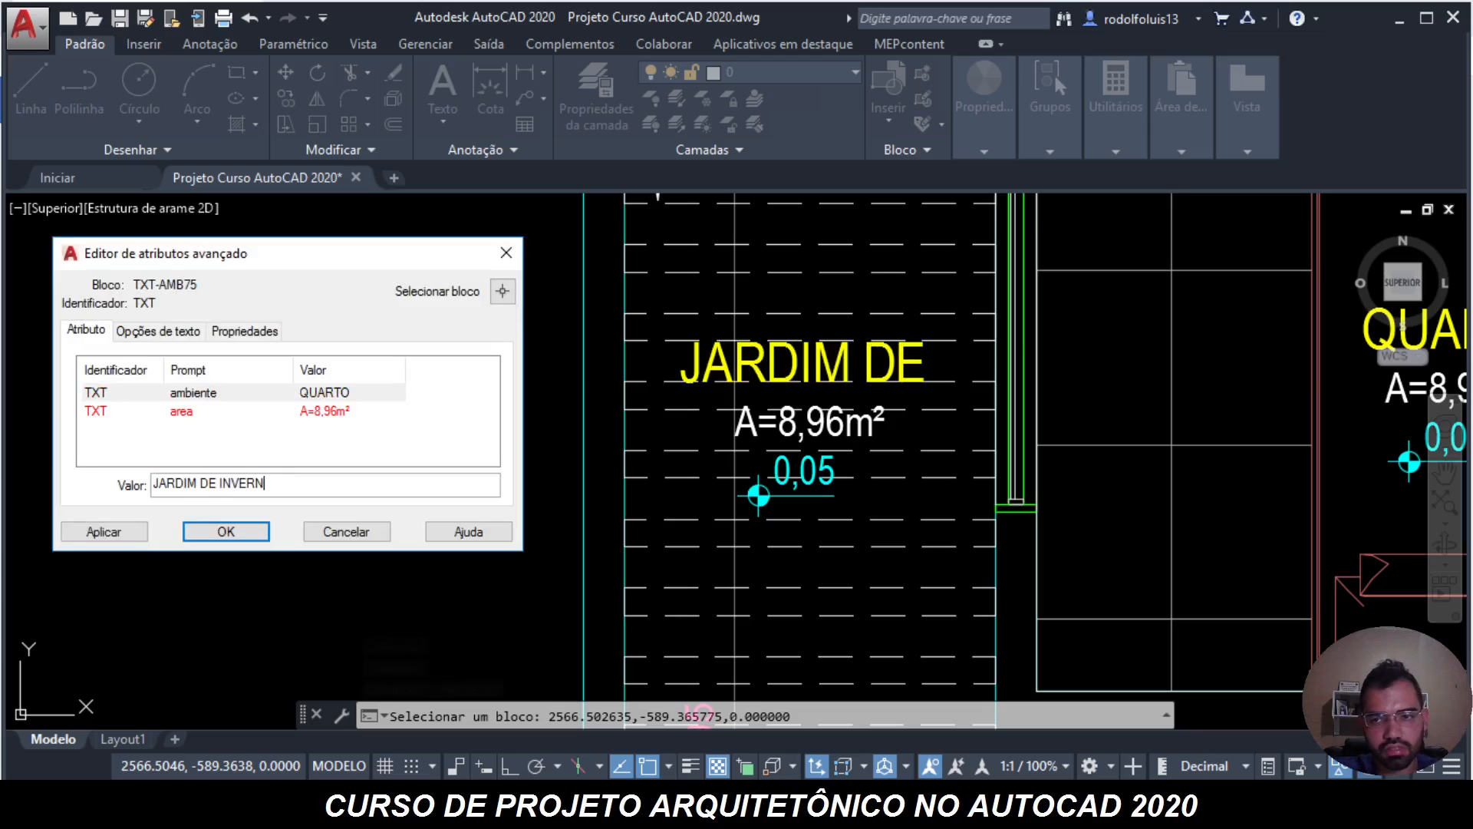
type("O")
left_click(225, 532)
key("Escape")
key("Escape")
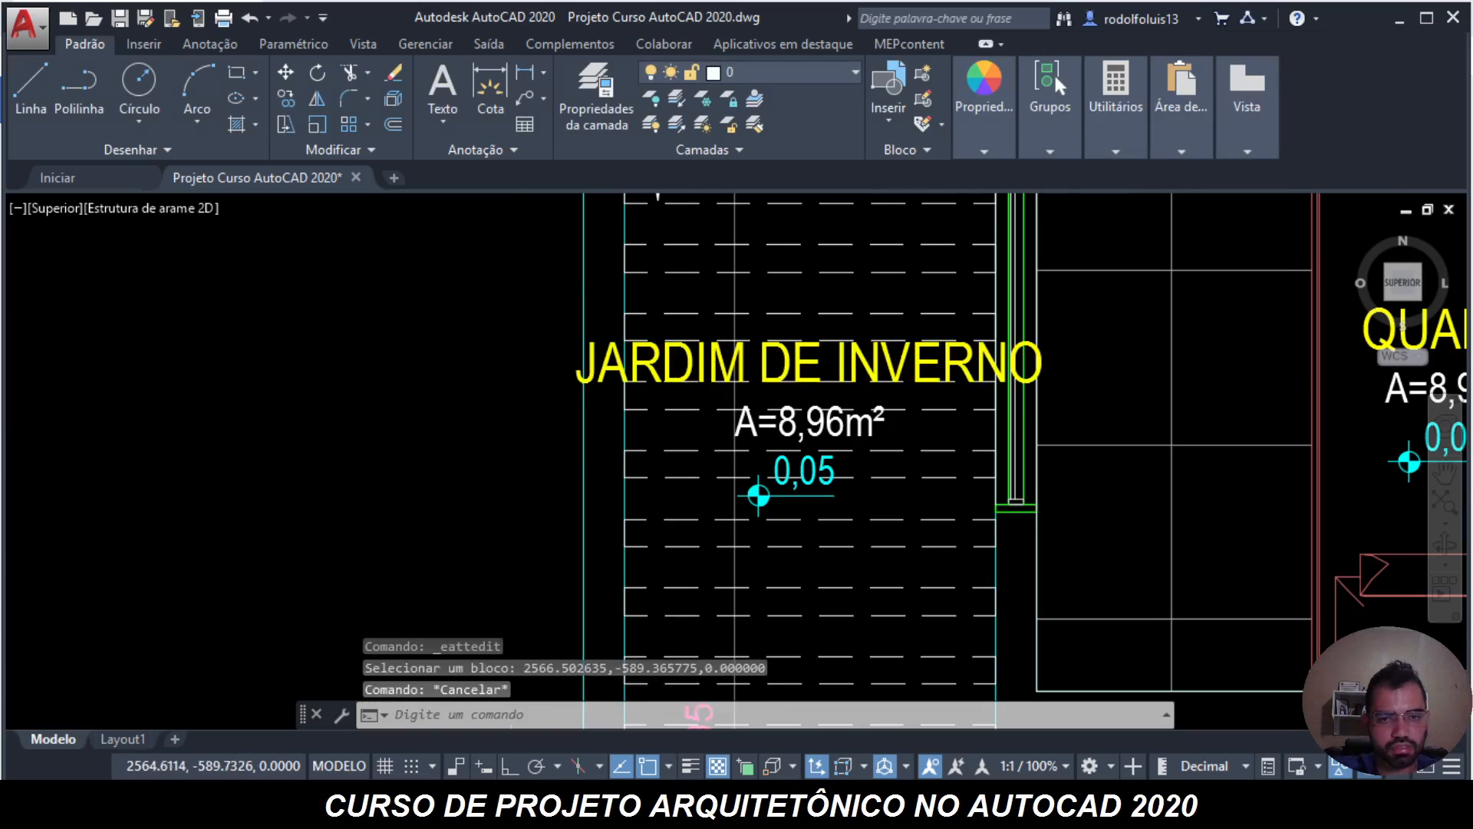
- Measure the winter garden's area in the floor plan through its four inner corners
scroll(345, 429, "down", 5)
key("Return")
scroll(391, 603, "up", 3)
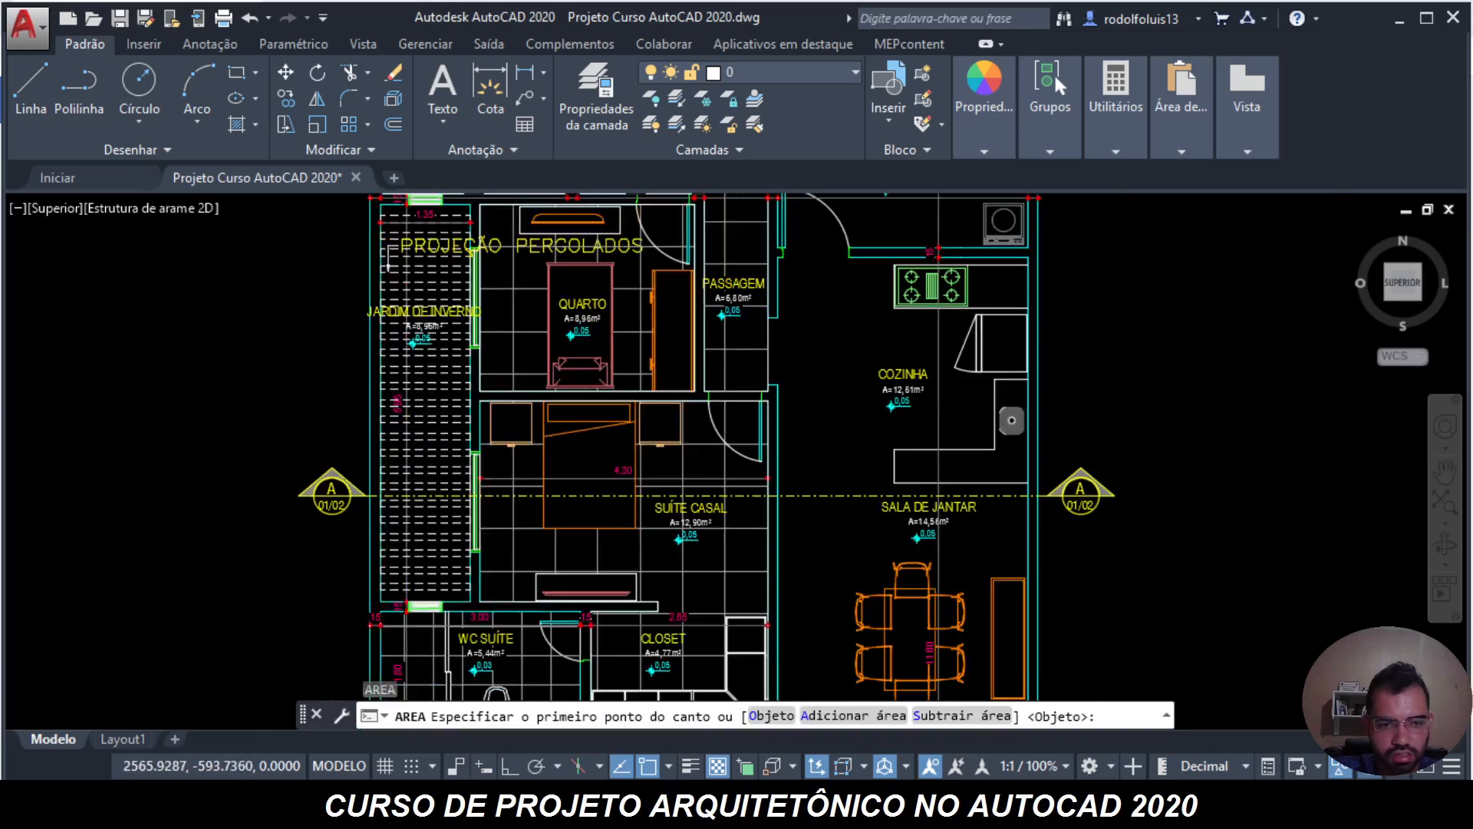
left_click(358, 598)
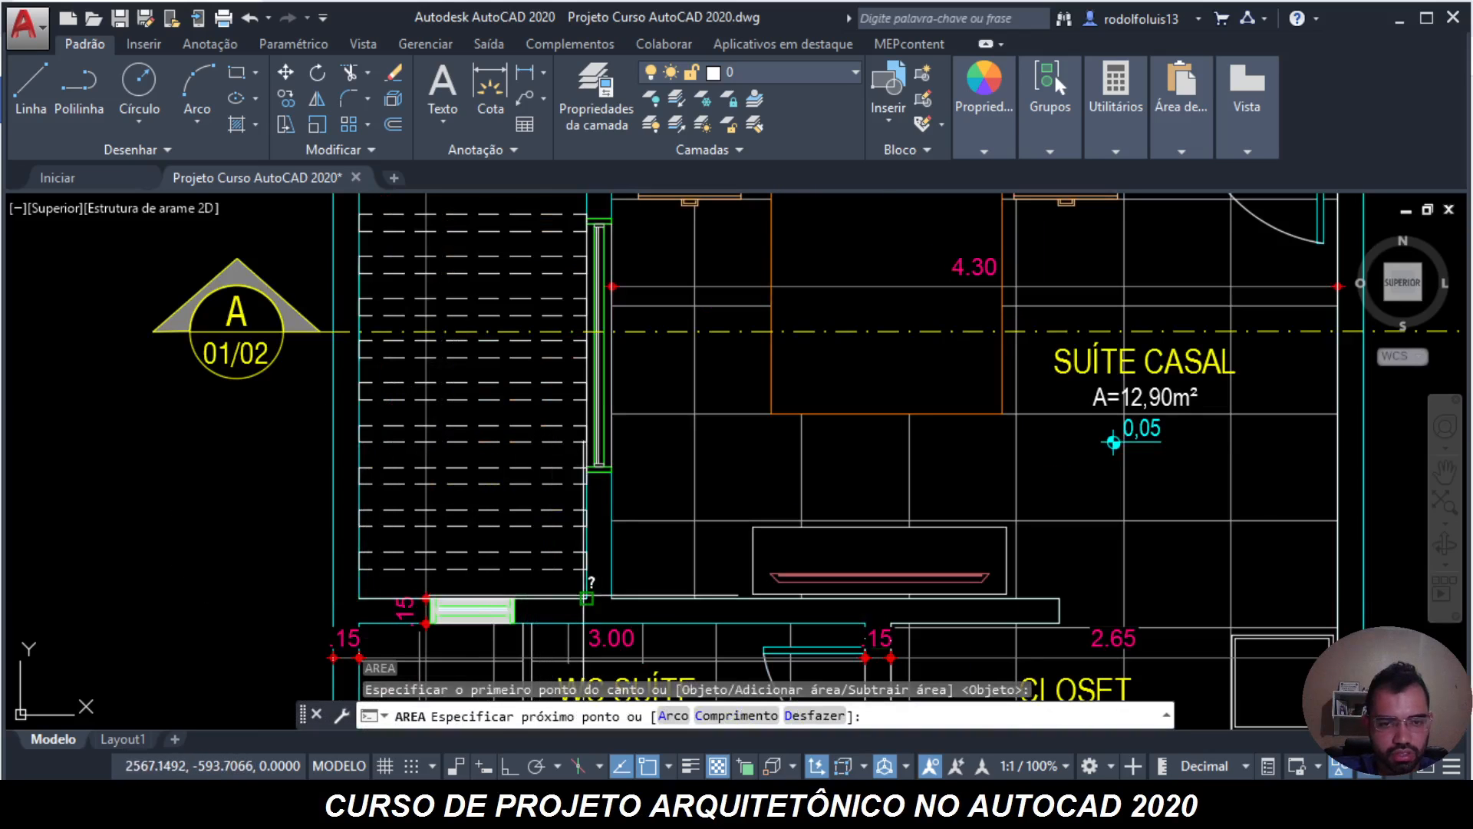
left_click(587, 598)
scroll(587, 598, "down", 4)
scroll(575, 345, "up", 4)
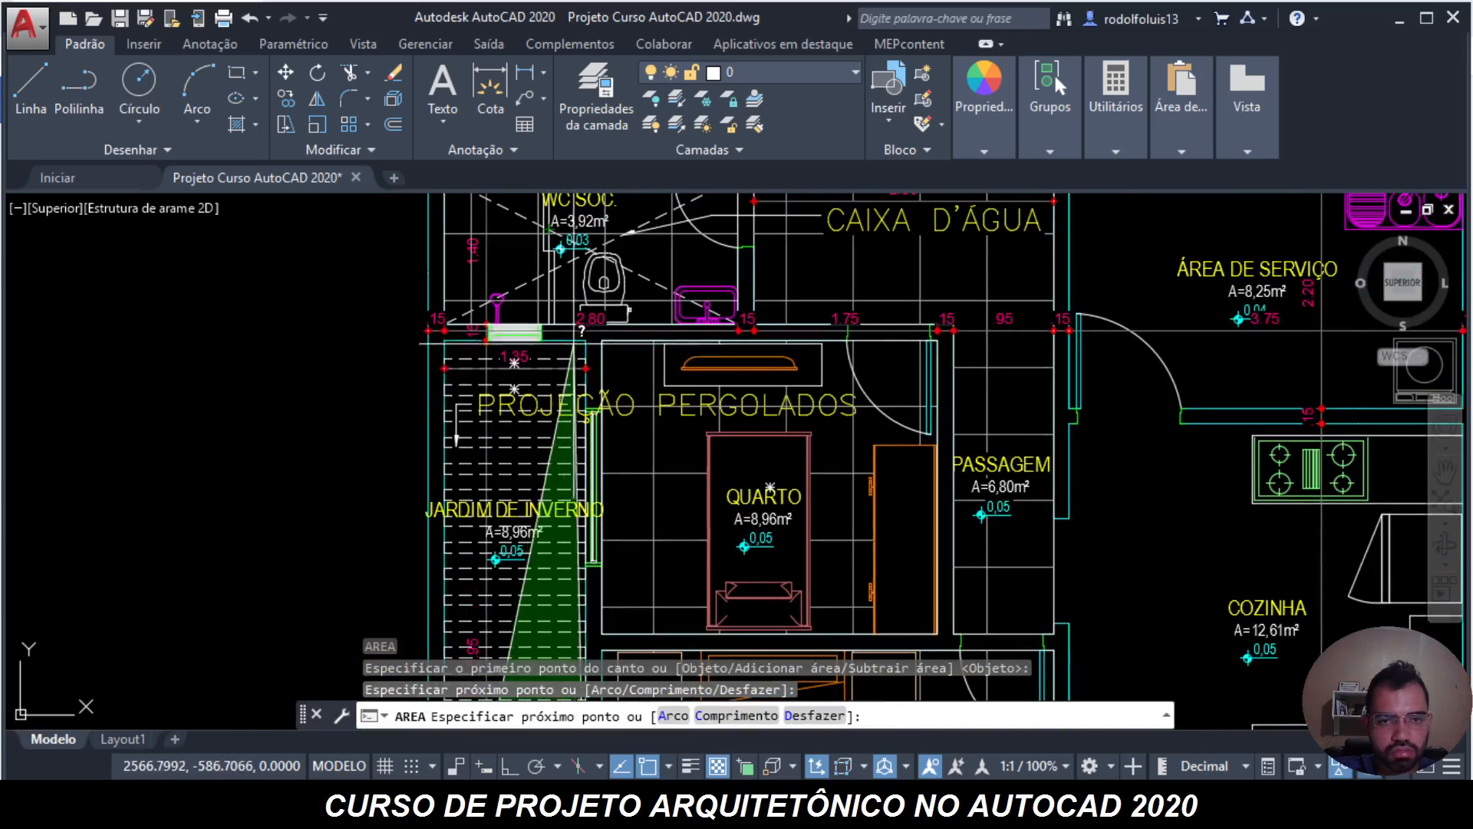
scroll(582, 330, "up", 4)
left_click(587, 340)
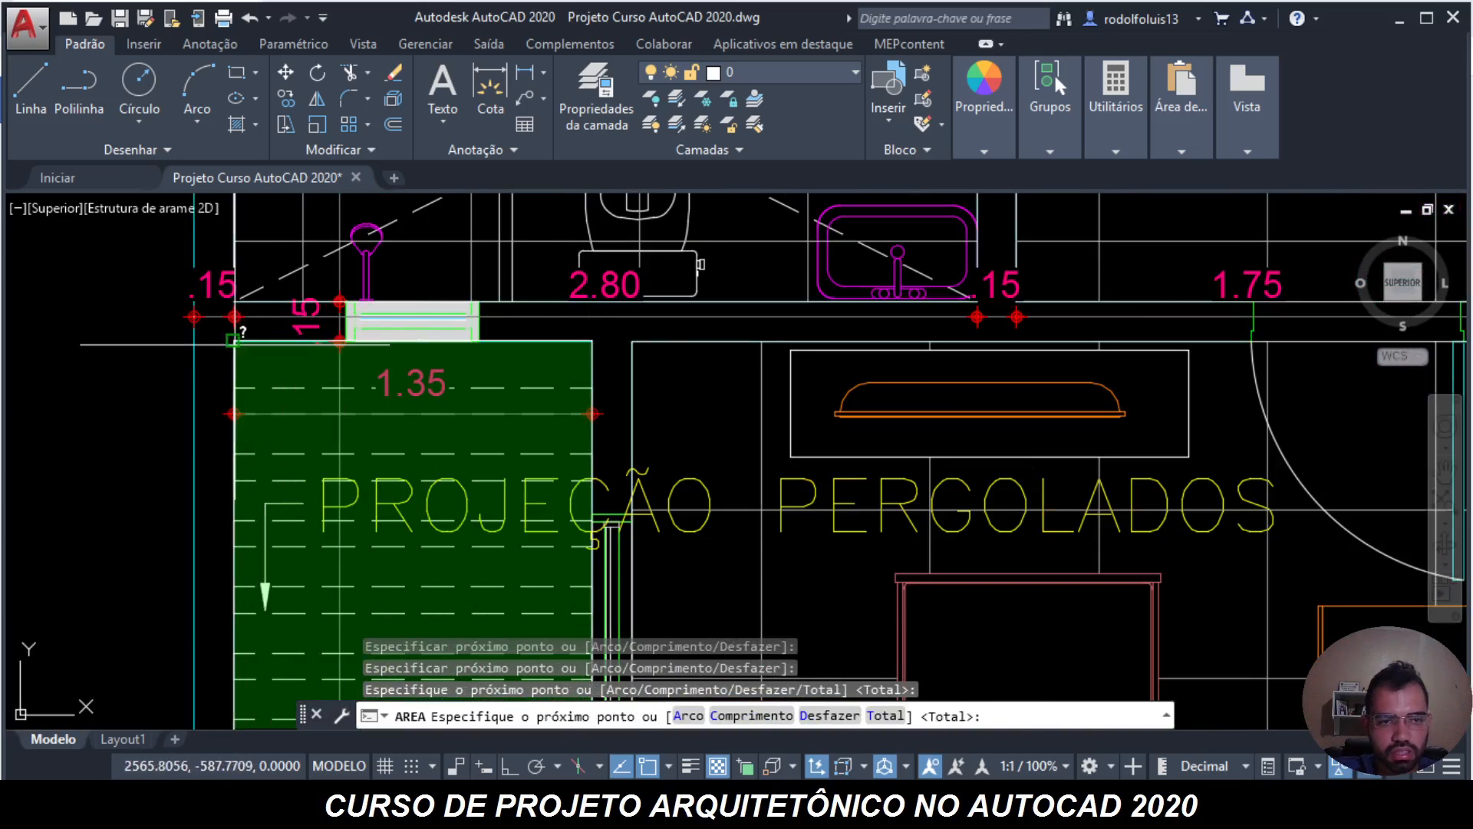
left_click(232, 339)
key("Return")
- Set the area text of the JARDIM DE INVERNO label to A=8,03m²
scroll(491, 429, "down", 5)
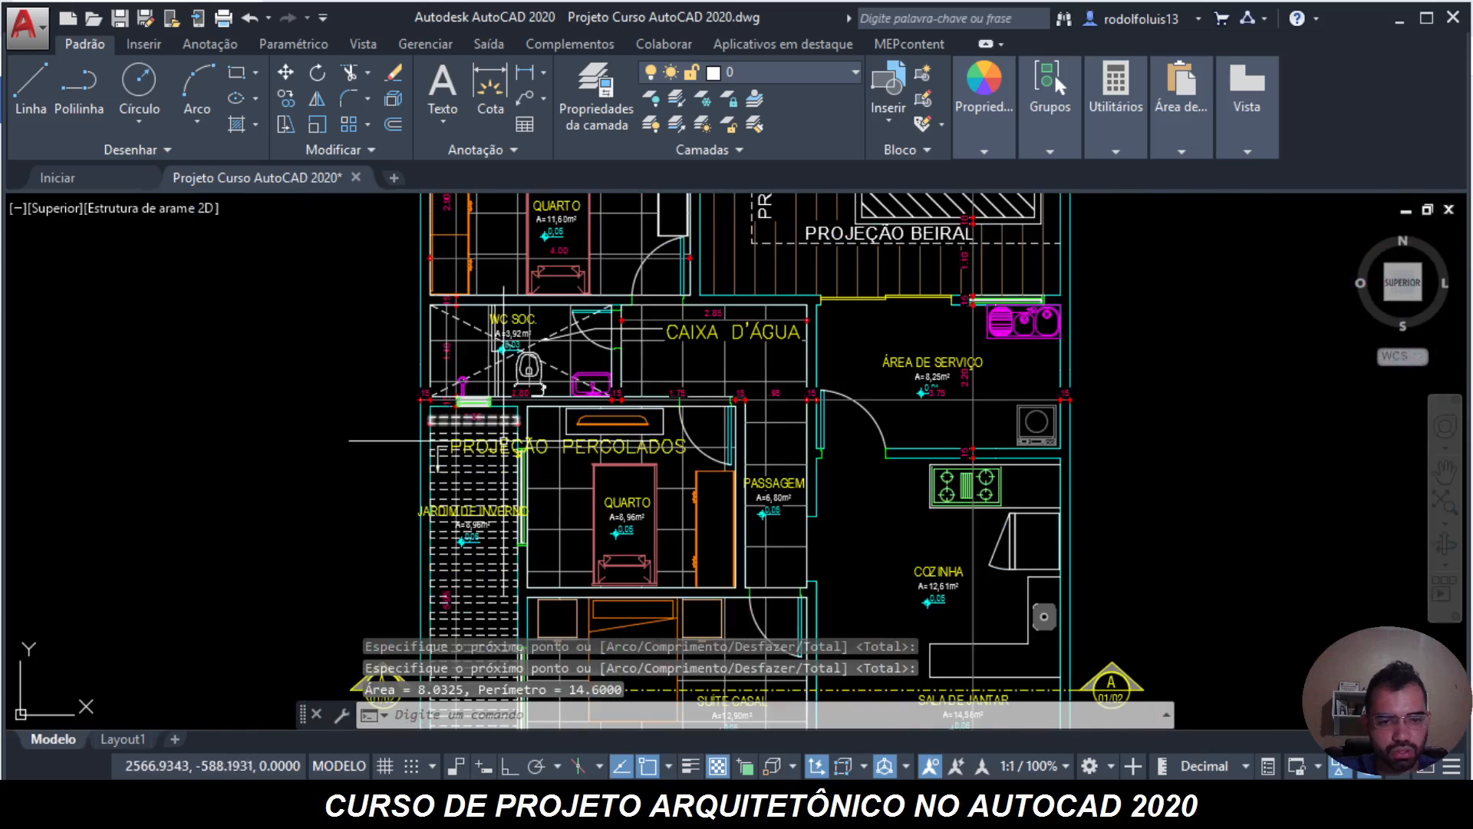
scroll(485, 614, "up", 4)
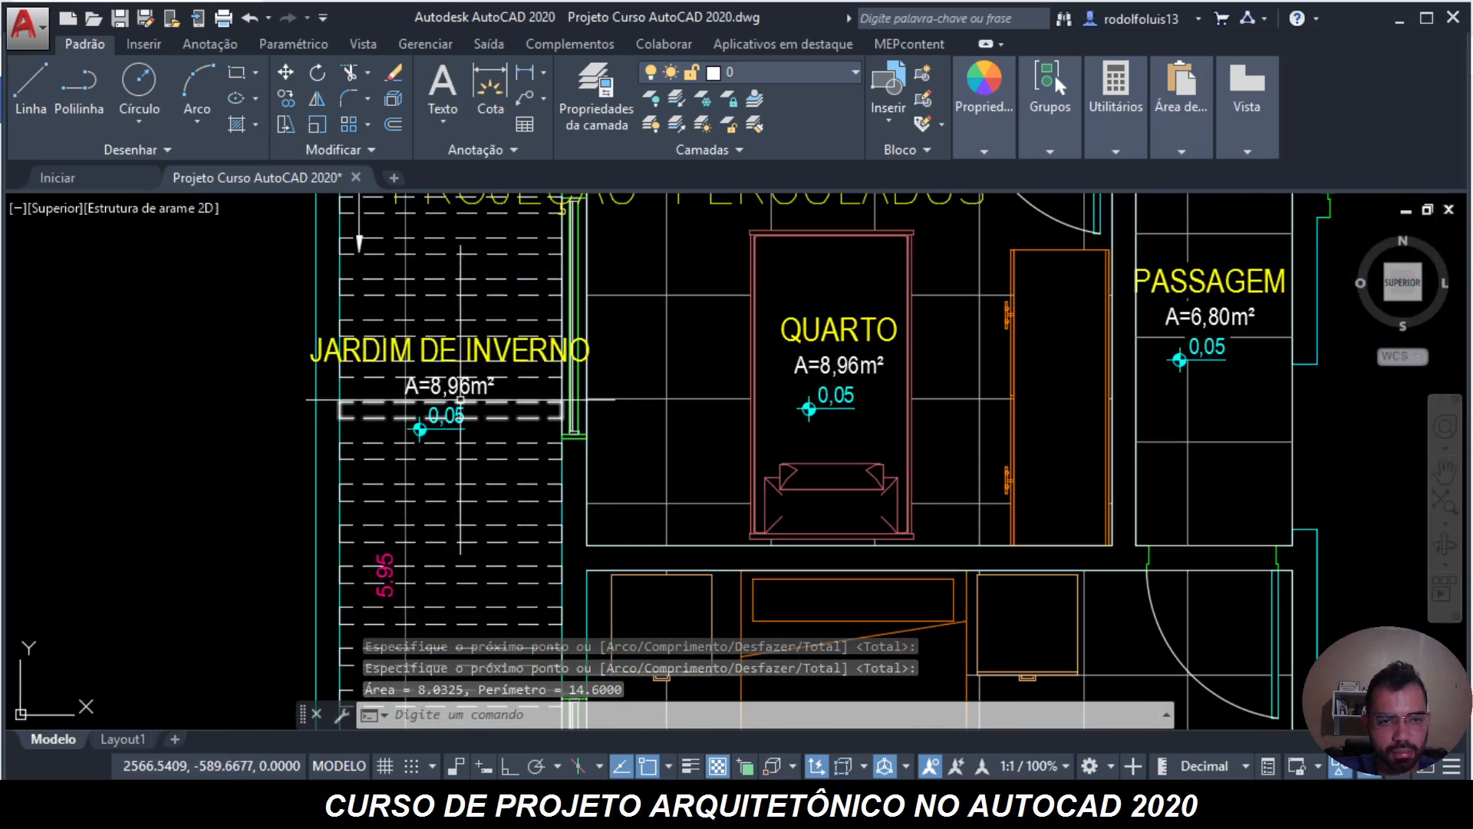
double_click(458, 386)
left_click(341, 413)
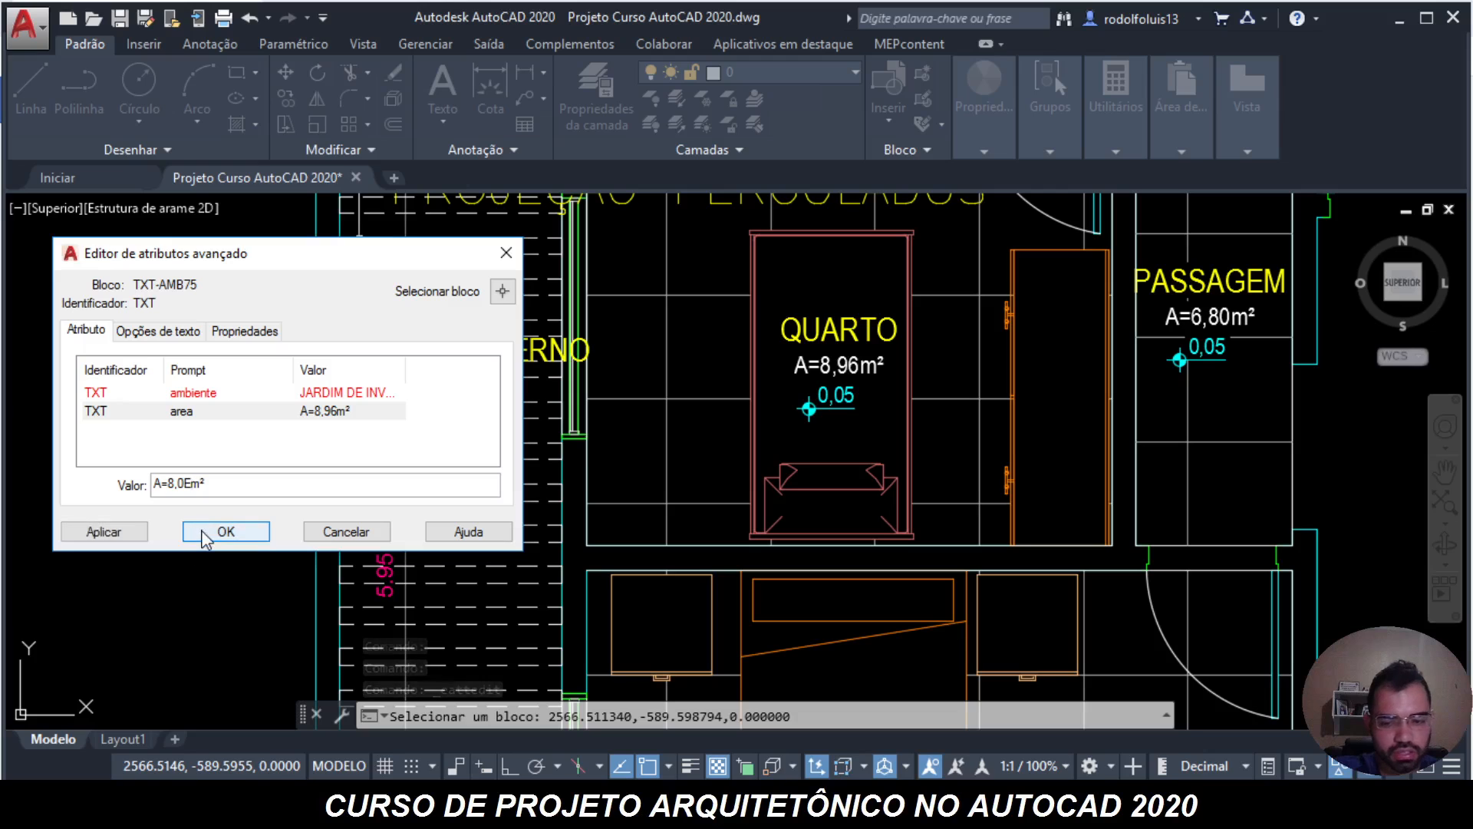
left_click(233, 539)
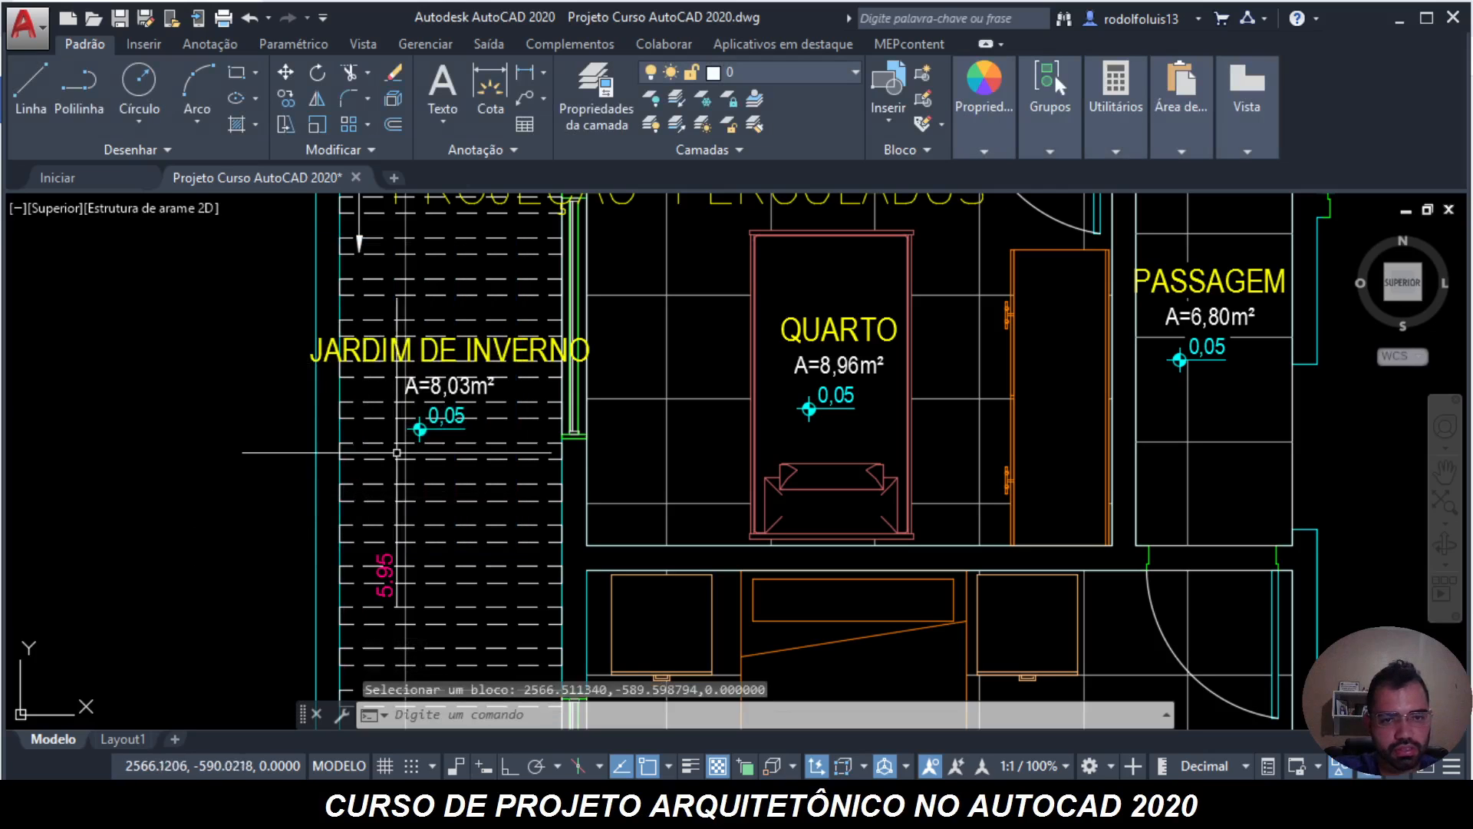
key("Escape")
key("Escape")
- Set the level mark under the JARDIM DE INVERNO label to 0,03
scroll(397, 426, "down", 4)
scroll(565, 410, "up", 2)
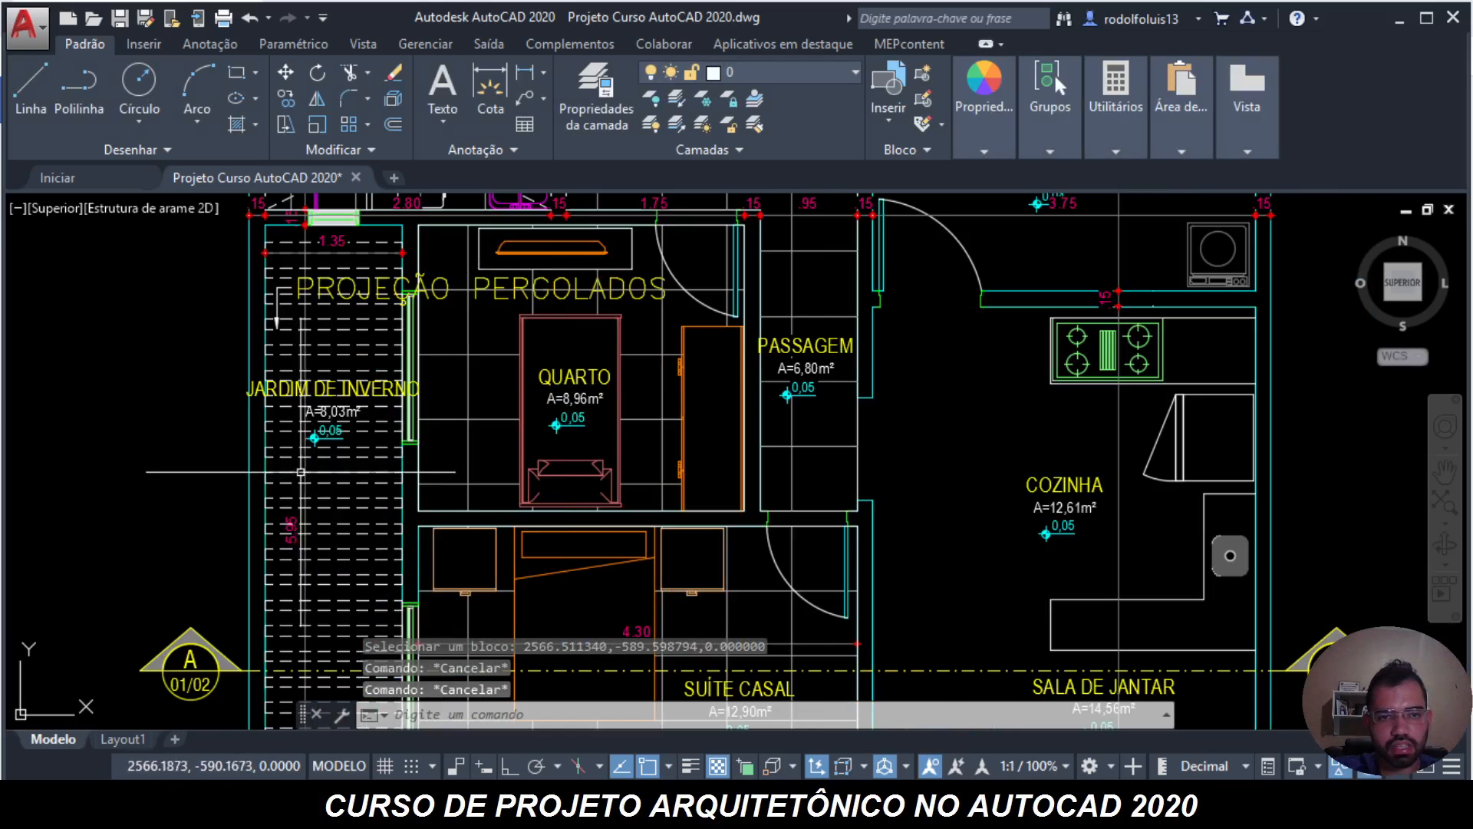
scroll(322, 424, "up", 2)
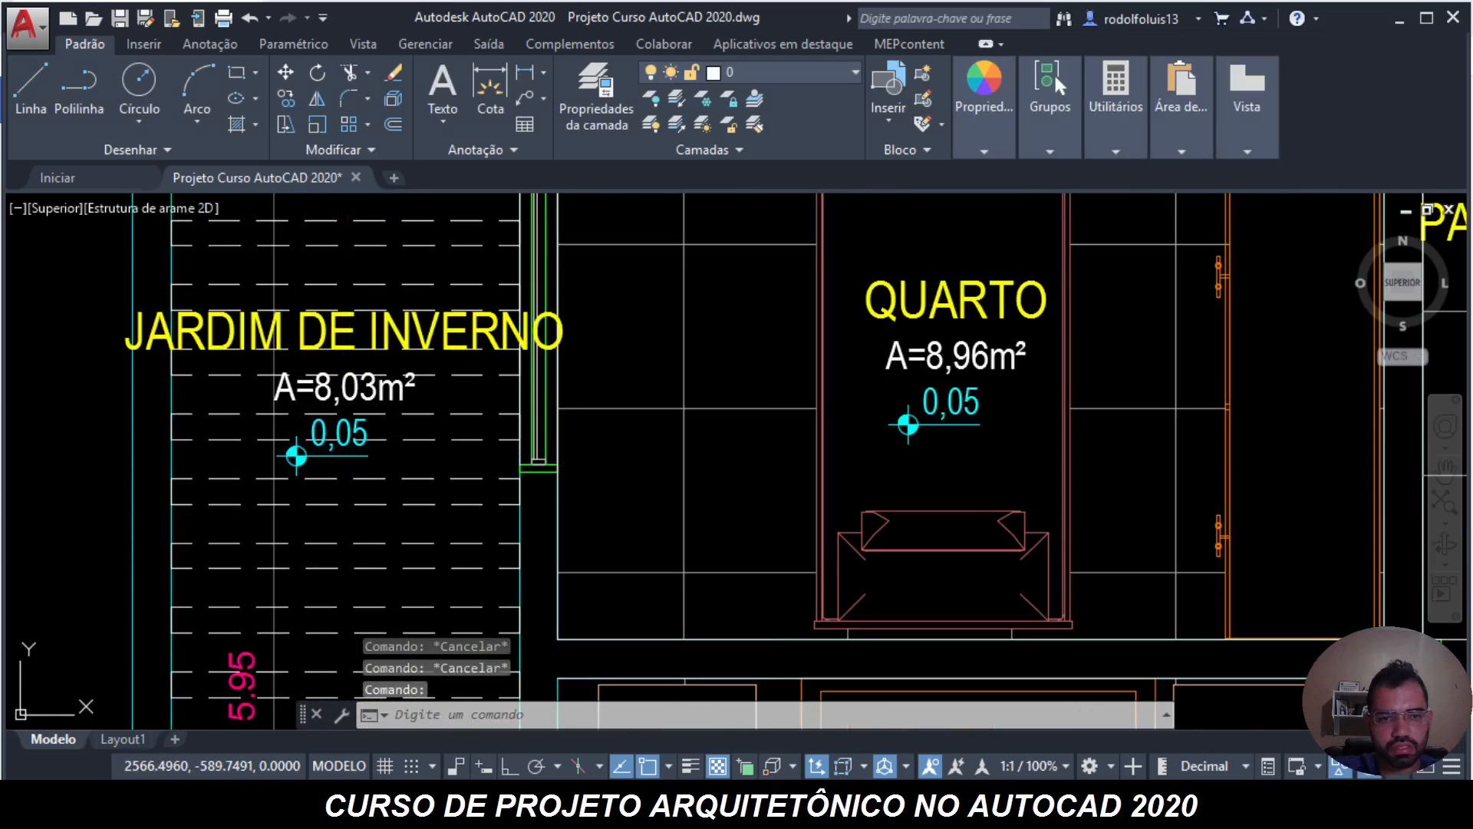
double_click(298, 449)
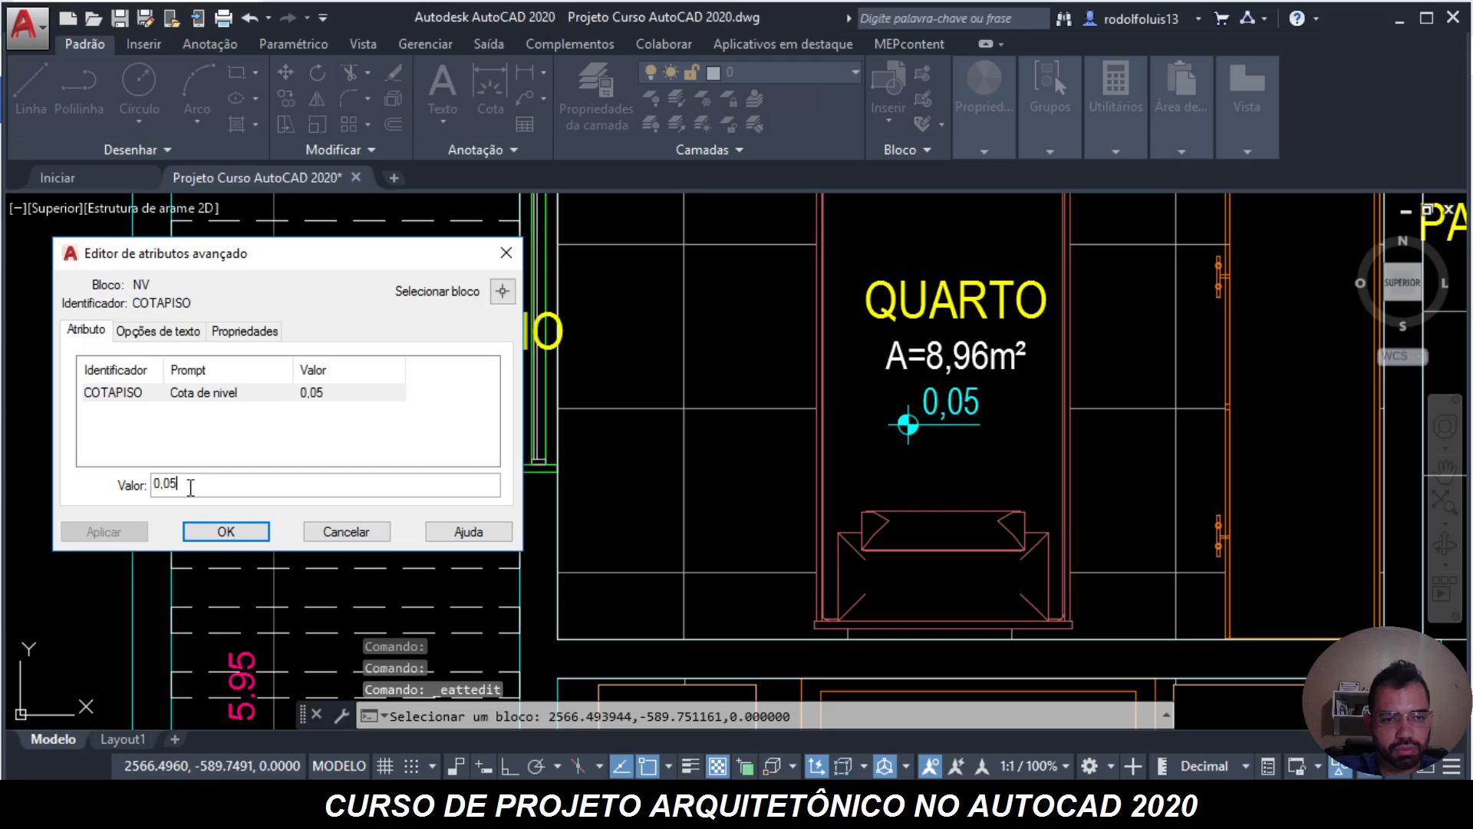
left_click(226, 532)
key("Escape")
key("Escape")
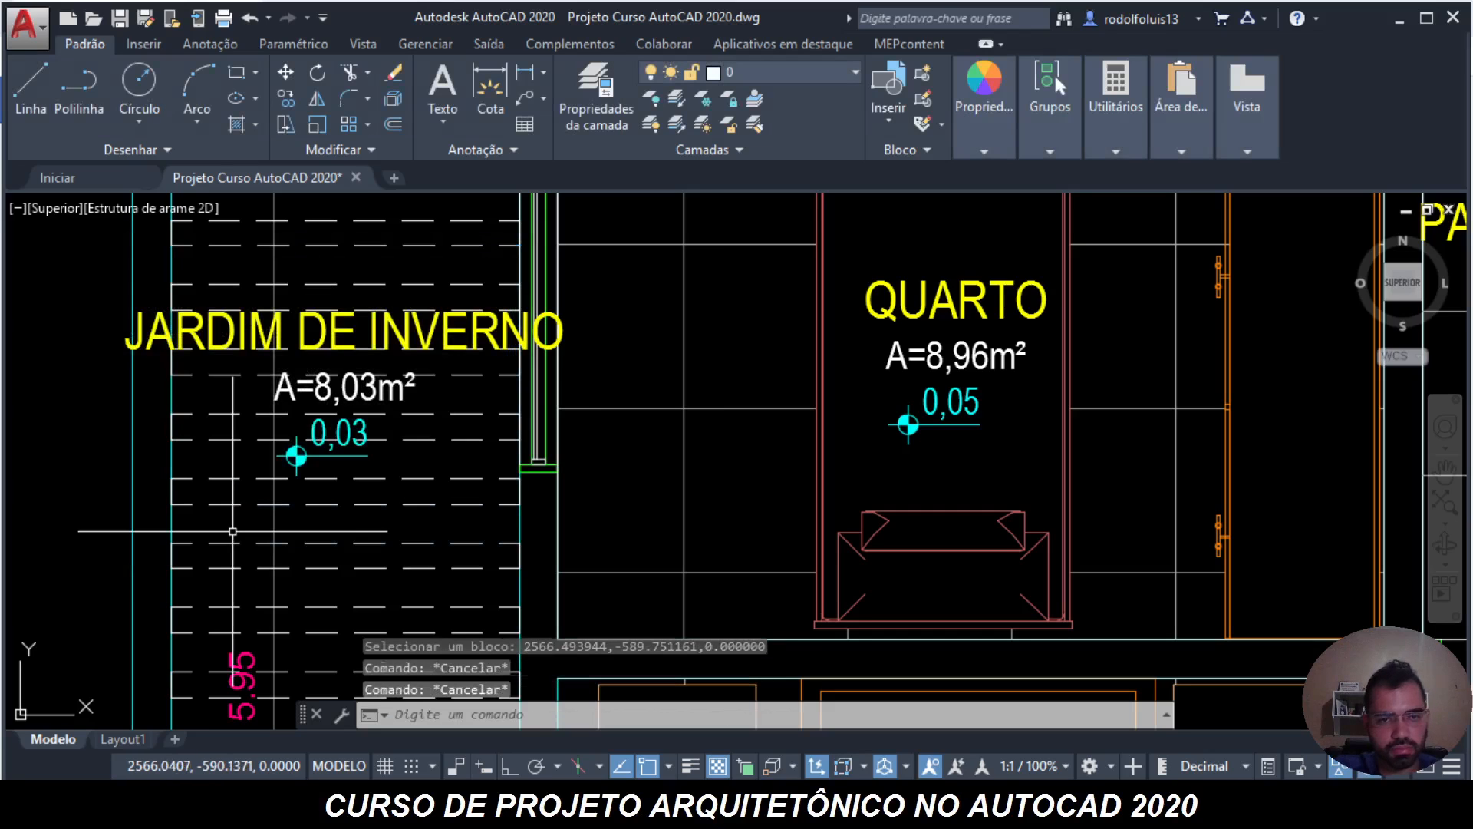
- Copy the JARDIM DE INVERNO label, with its area and level mark, from the floor plan to just outside the section's outer wall
type("clo")
key("Escape")
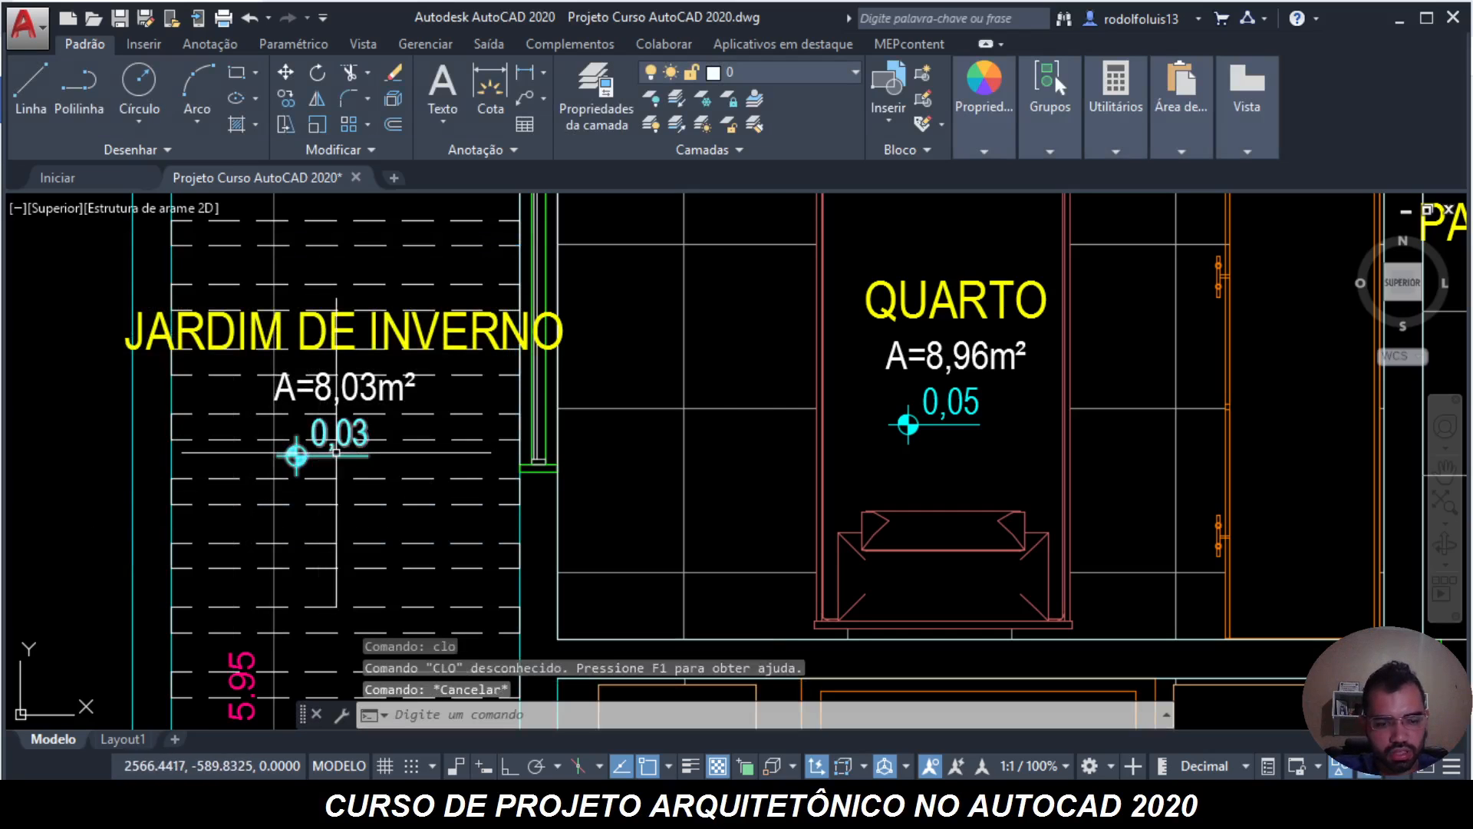
type("co")
key("Return")
left_click(296, 455)
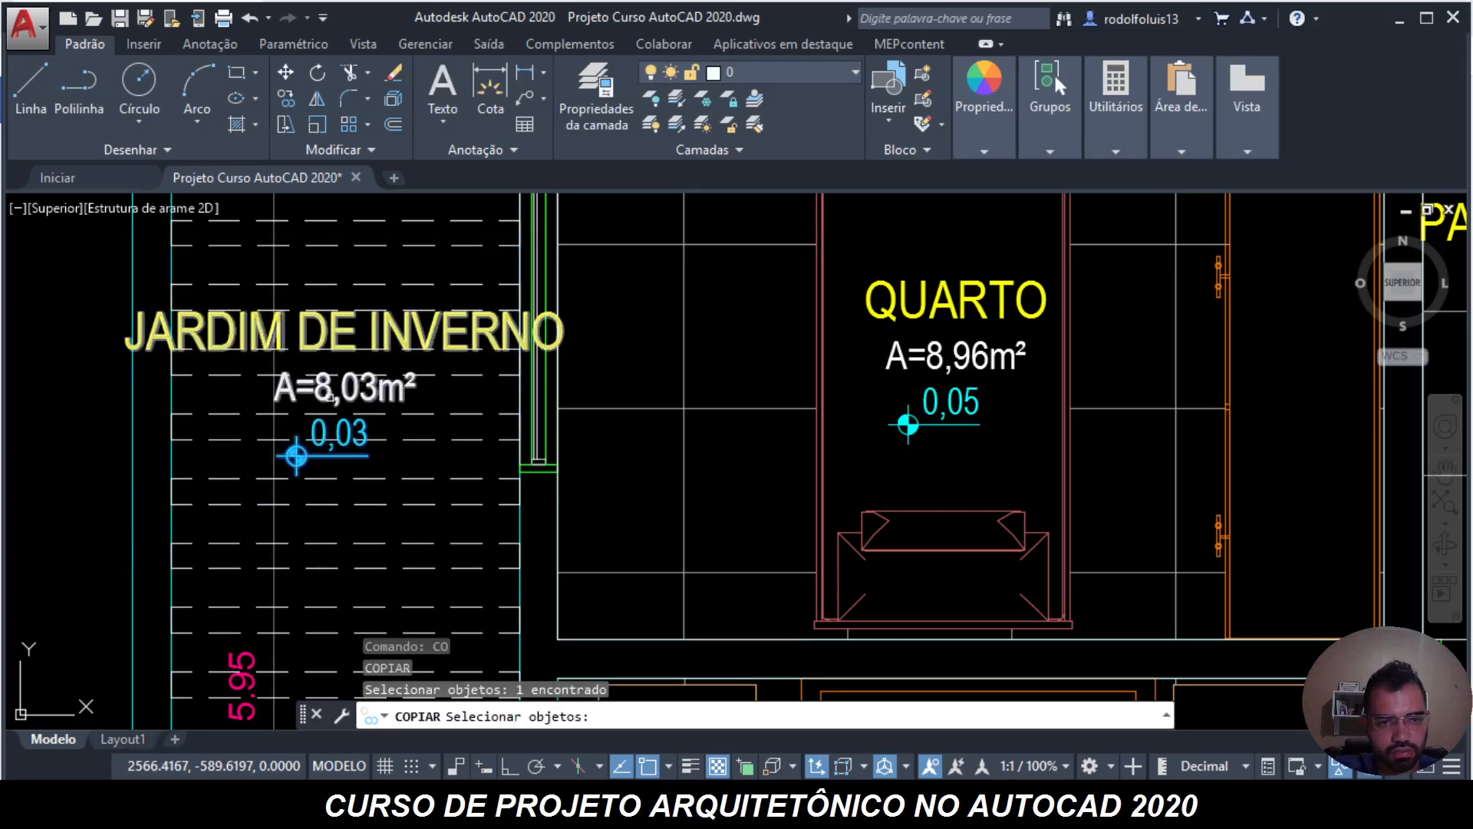
key("Return")
left_click(296, 455)
scroll(760, 329, "down", 8)
scroll(785, 328, "down", 3)
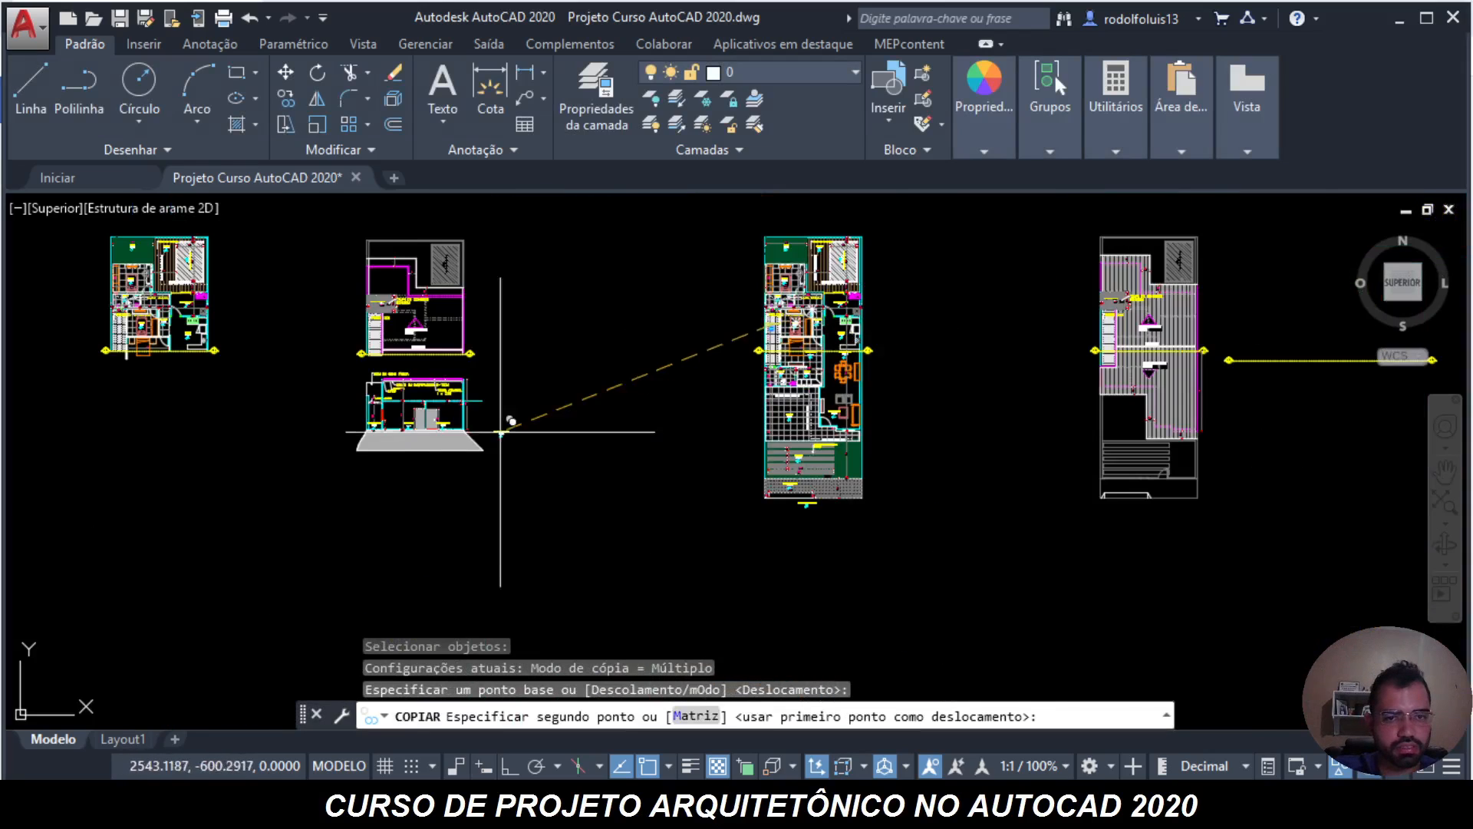
scroll(423, 414, "up", 3)
scroll(216, 463, "up", 3)
middle_click_drag(174, 473, 694, 415)
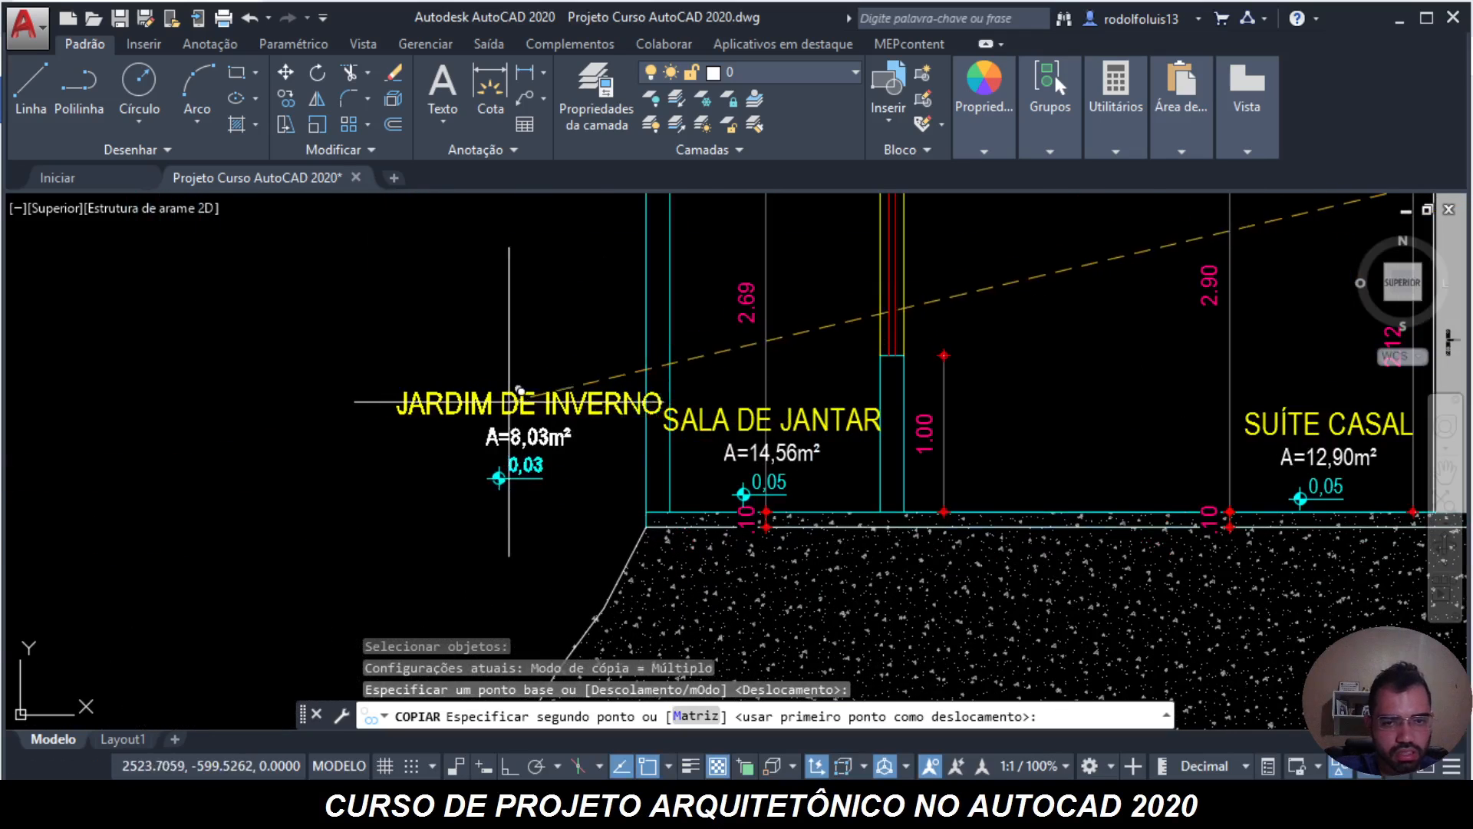
left_click(473, 406)
key("Escape")
key("Escape")
- Delete the SALA DE JANTAR label and level mark from the section's narrow winter garden space
left_click(733, 399)
left_click(717, 488)
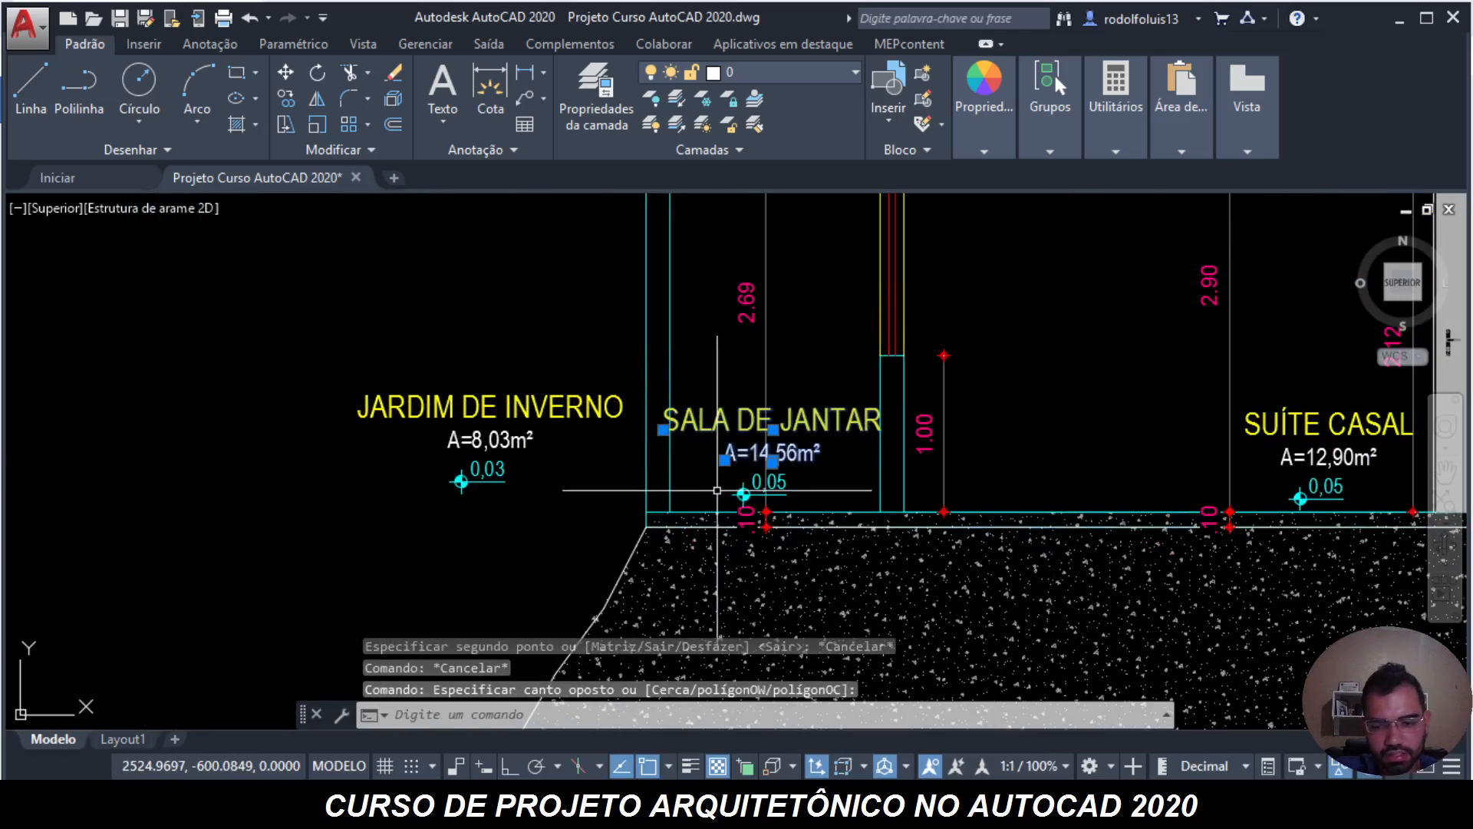
key("Delete")
key("Escape")
key("Escape")
- Move the JARDIM DE INVERNO label and its level mark into the section's narrow room, just above the floor
type("m")
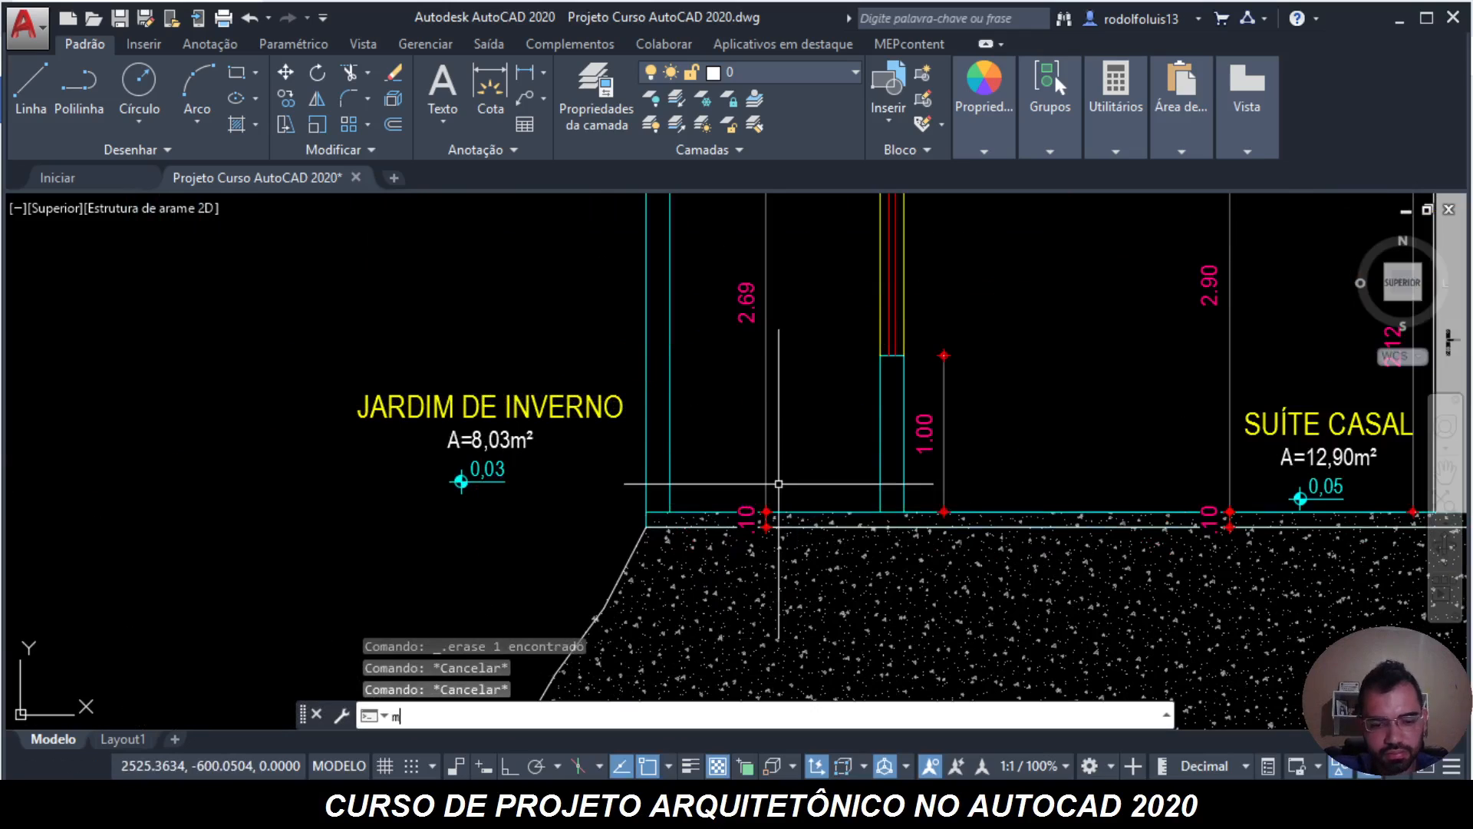
type("over")
key("Return")
key("Return")
left_click(478, 403)
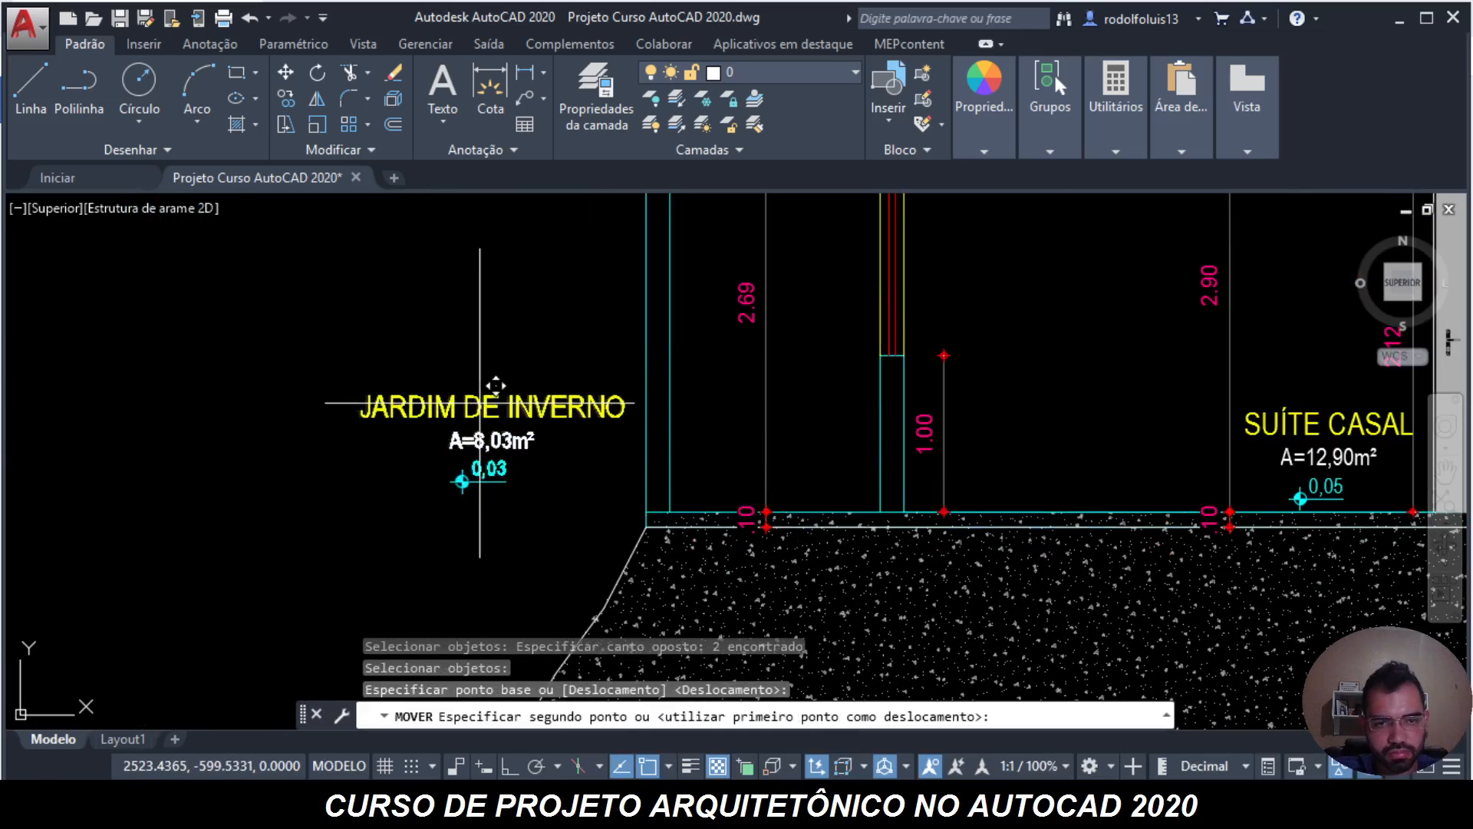
scroll(757, 412, "up", 4)
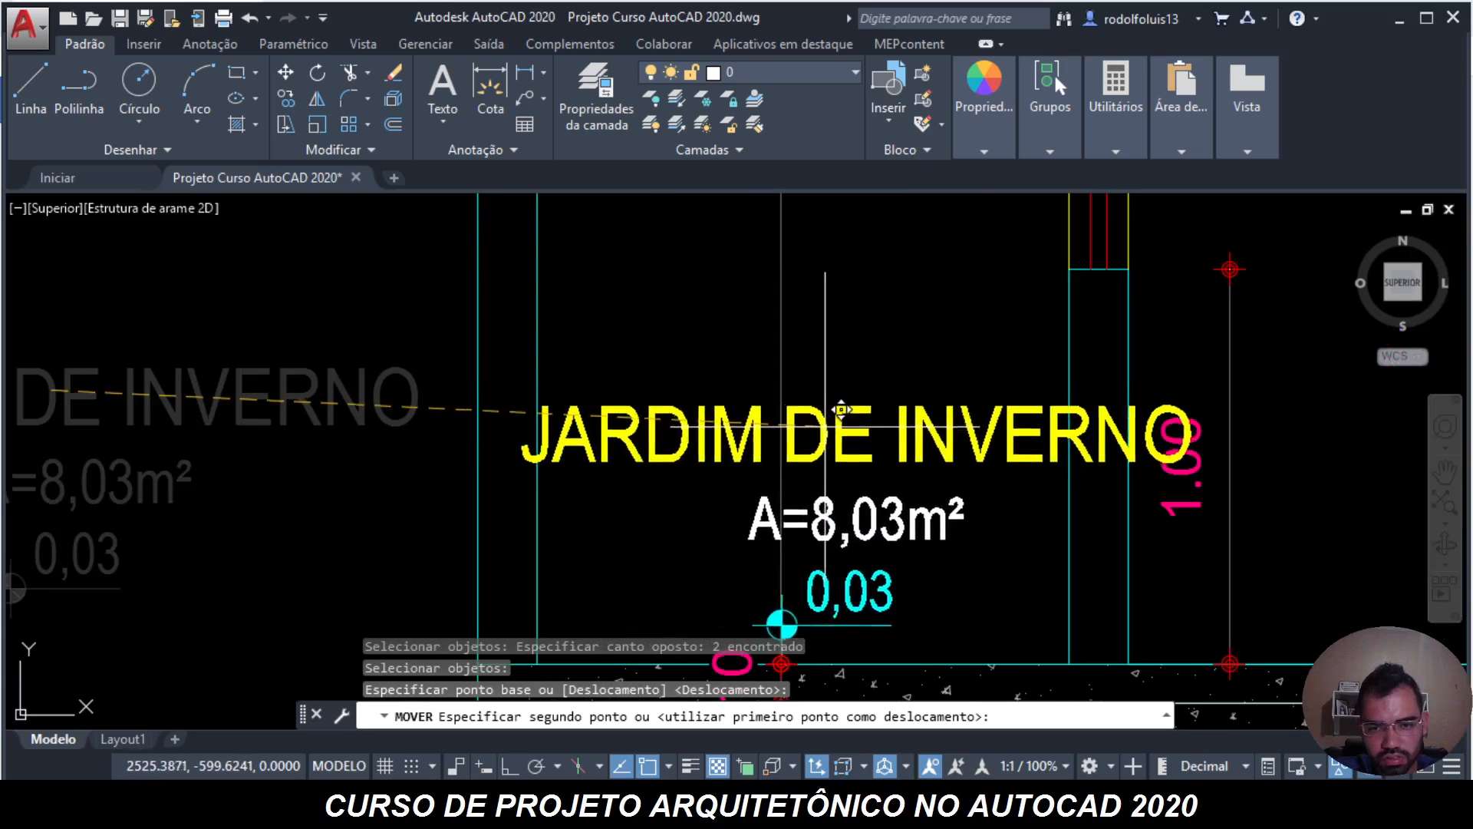
key("Escape")
key("Escape")
scroll(942, 375, "down", 4)
middle_click_drag(941, 375, 733, 412)
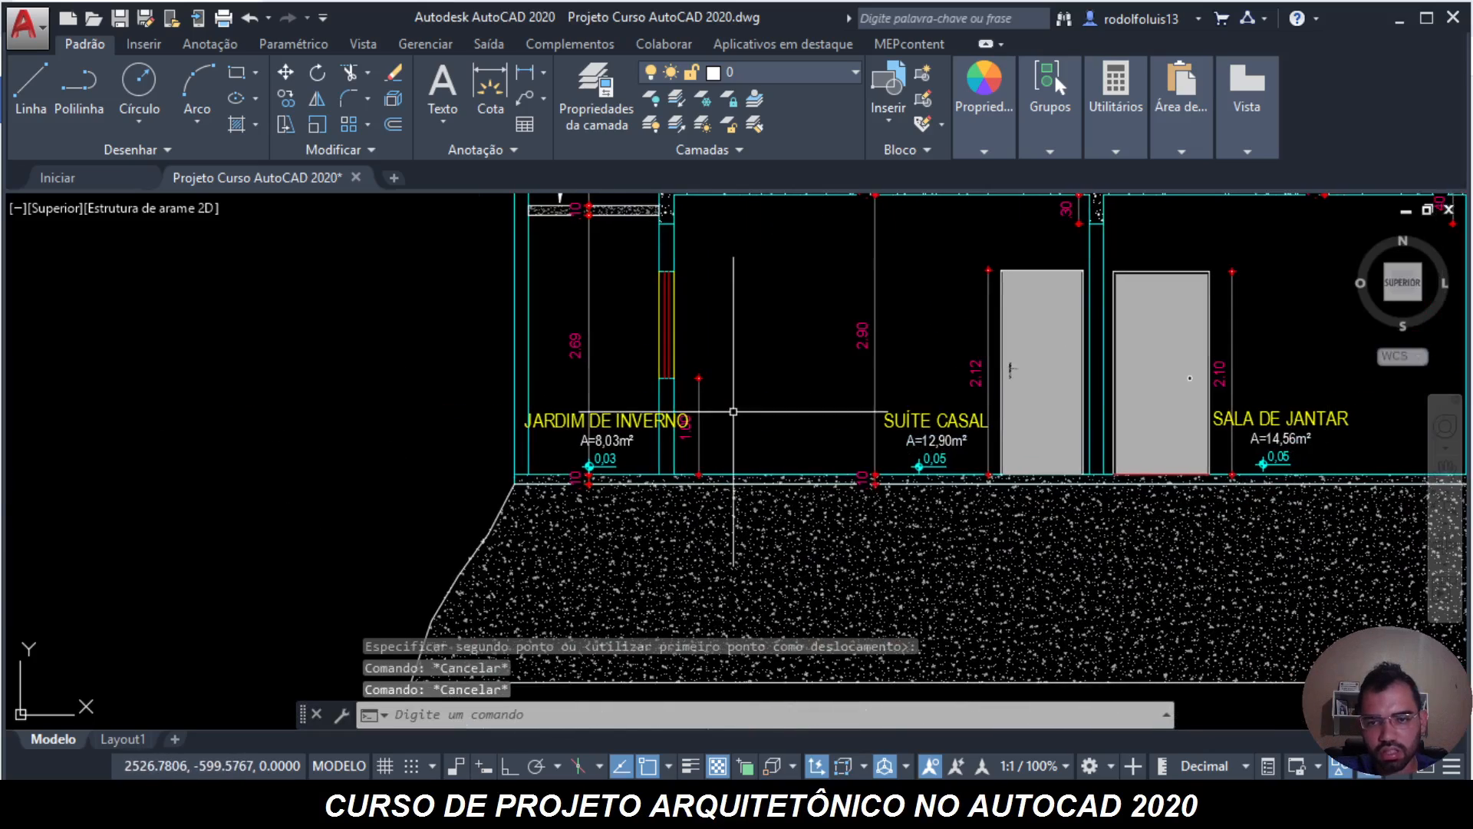
scroll(925, 494, "up", 3)
key("Escape")
middle_click_drag(788, 344, 790, 439)
scroll(946, 519, "up", 2)
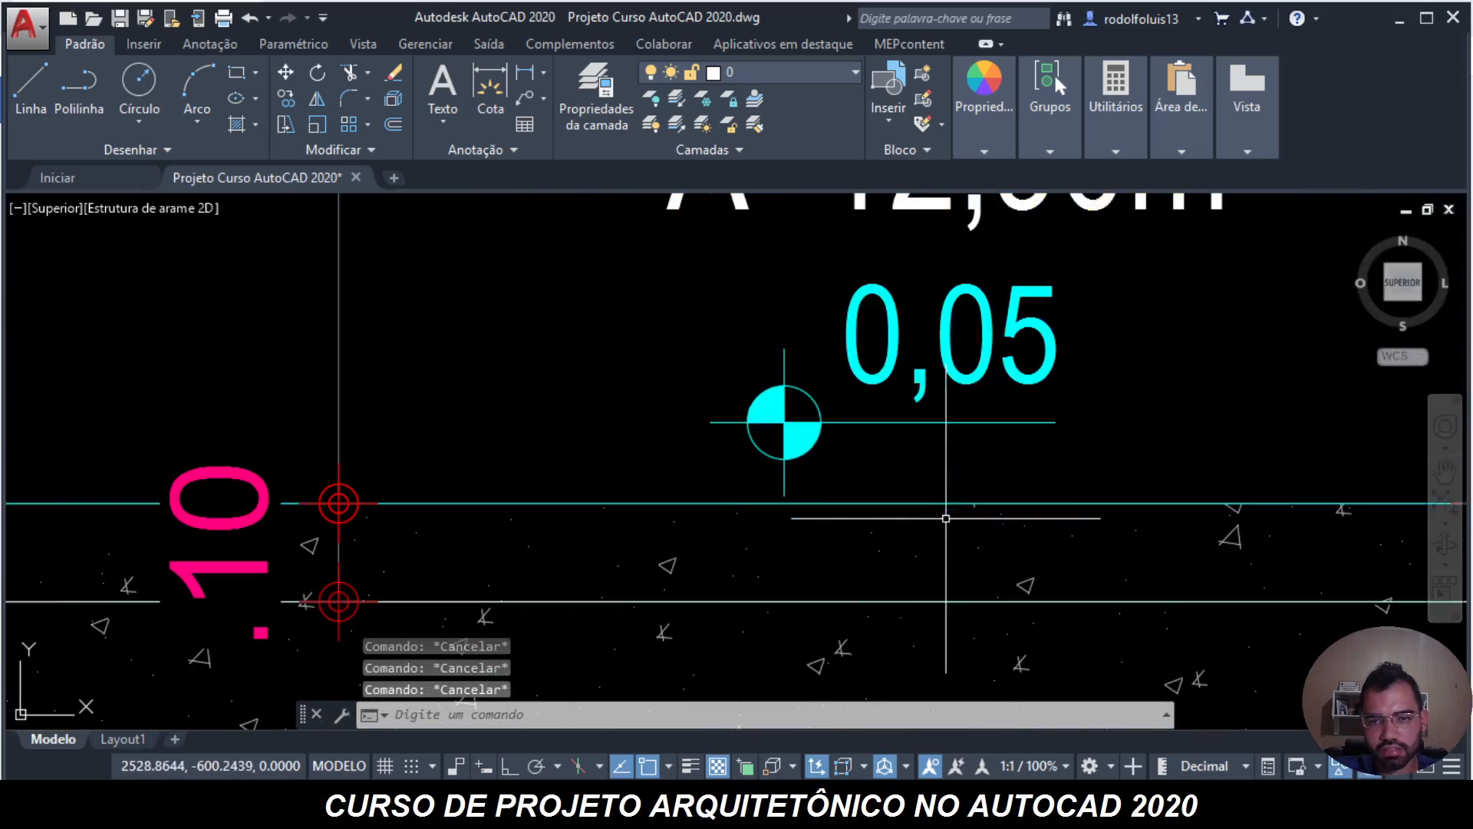
left_click(844, 480)
key("Escape")
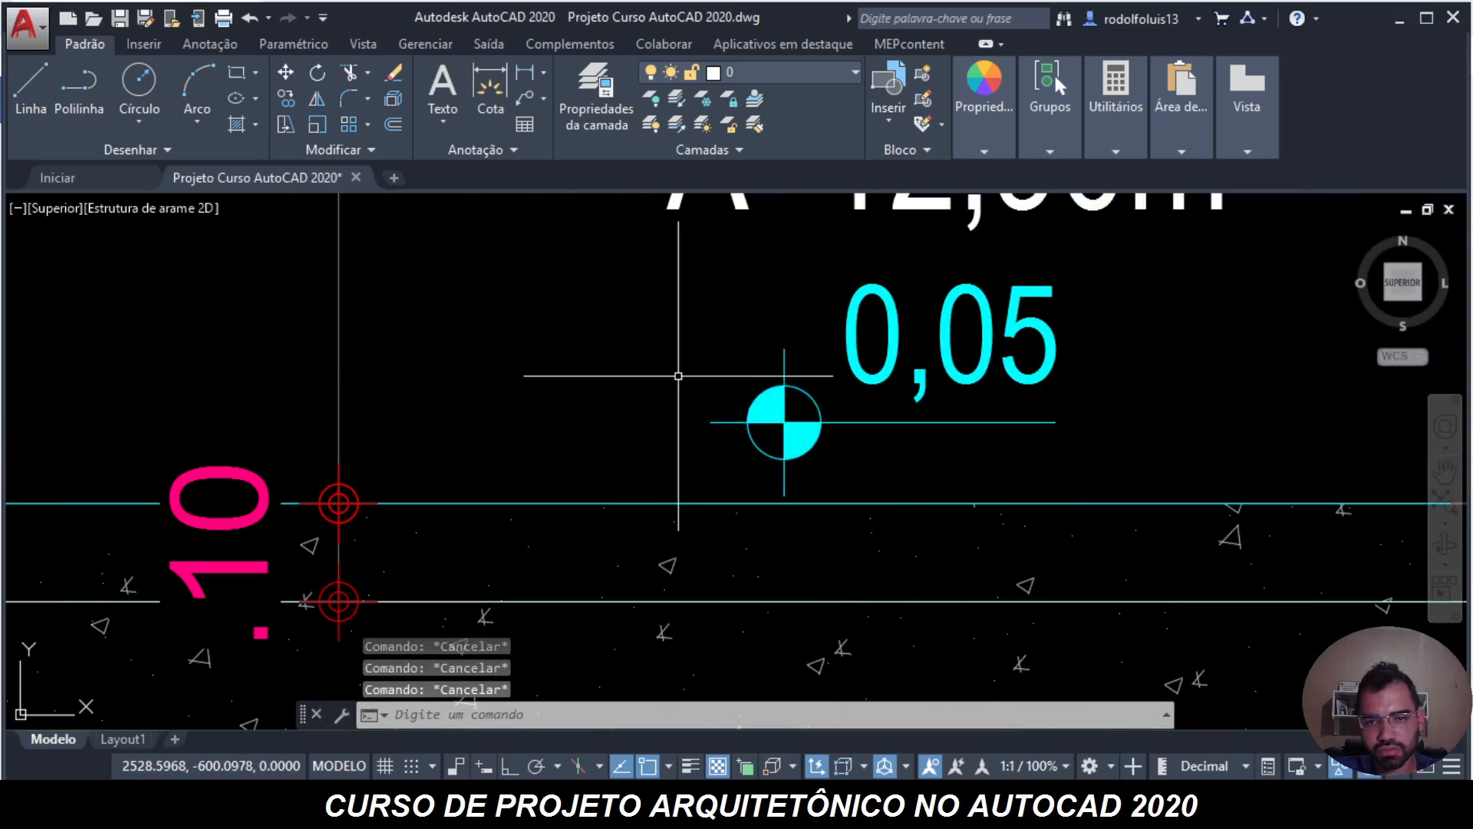
left_click(857, 432)
left_click(798, 461)
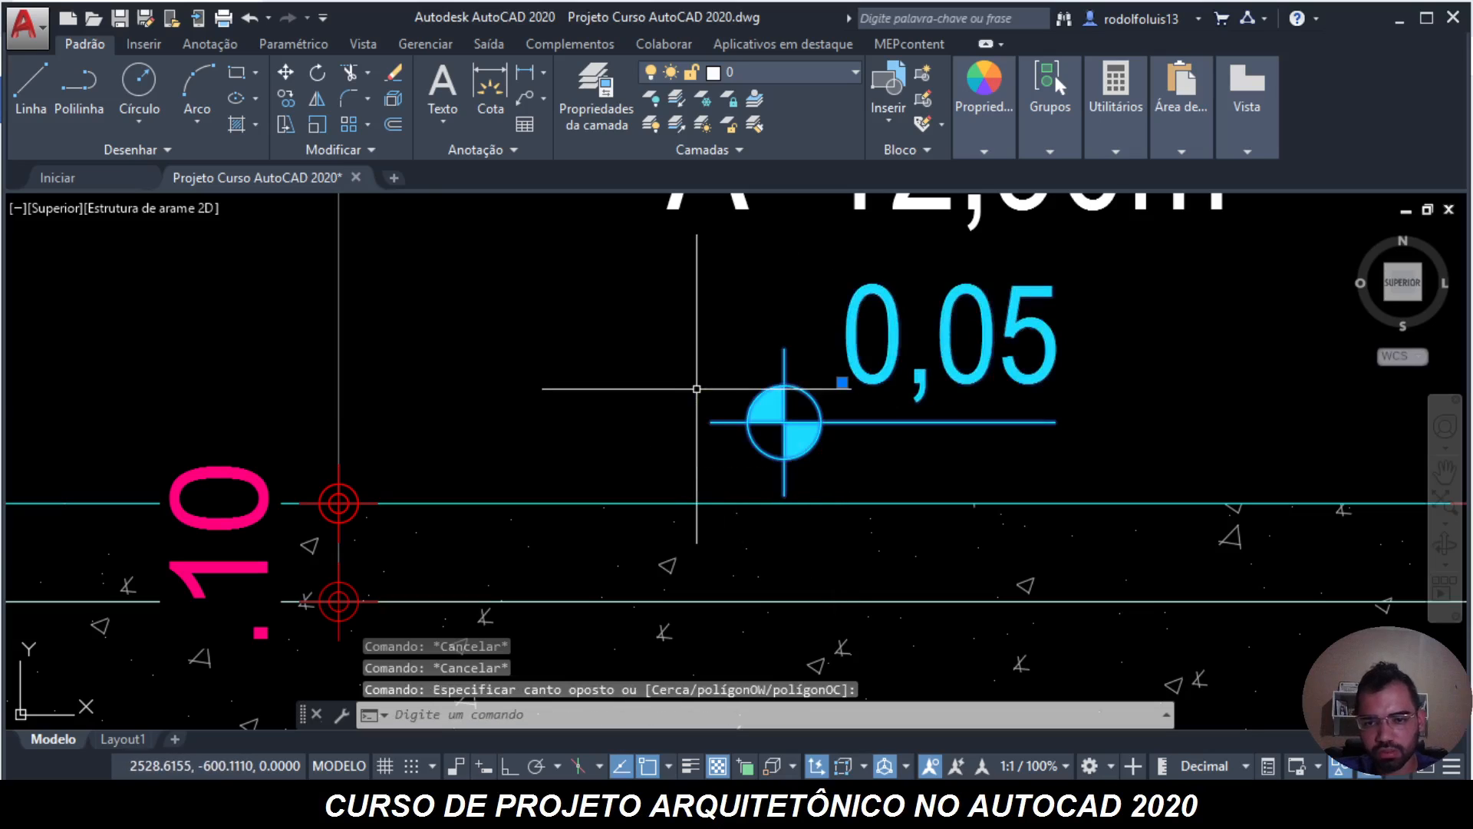
key("Delete")
key("ctrl+z")
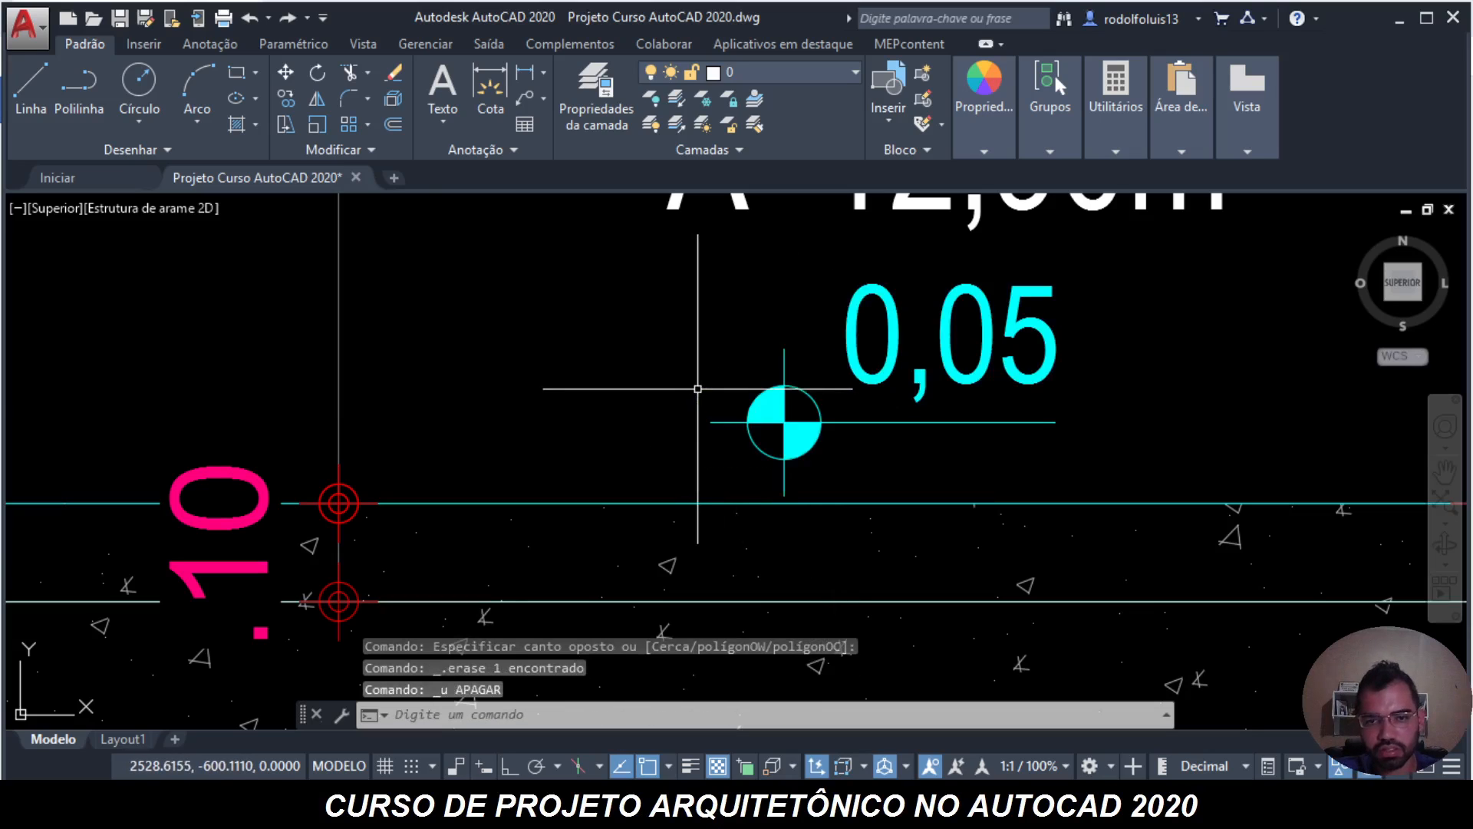
key("Escape")
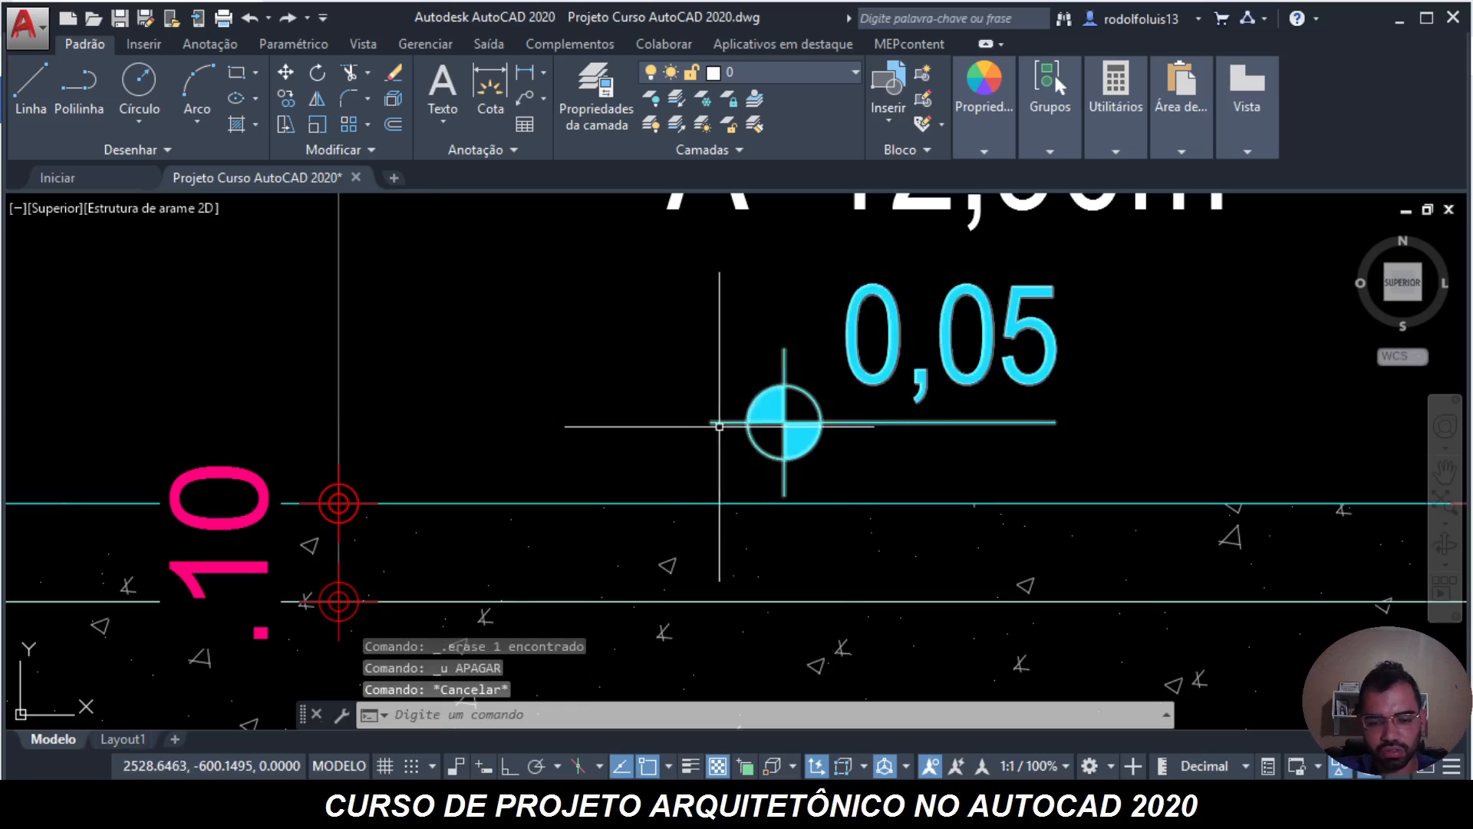
- Draw a triangular level symbol beside the SUÍTE CASAL level mark: a vertical line about 0,16 long, a slanted edge and a crossing horizontal line
type("l")
key("Return")
left_click(567, 332)
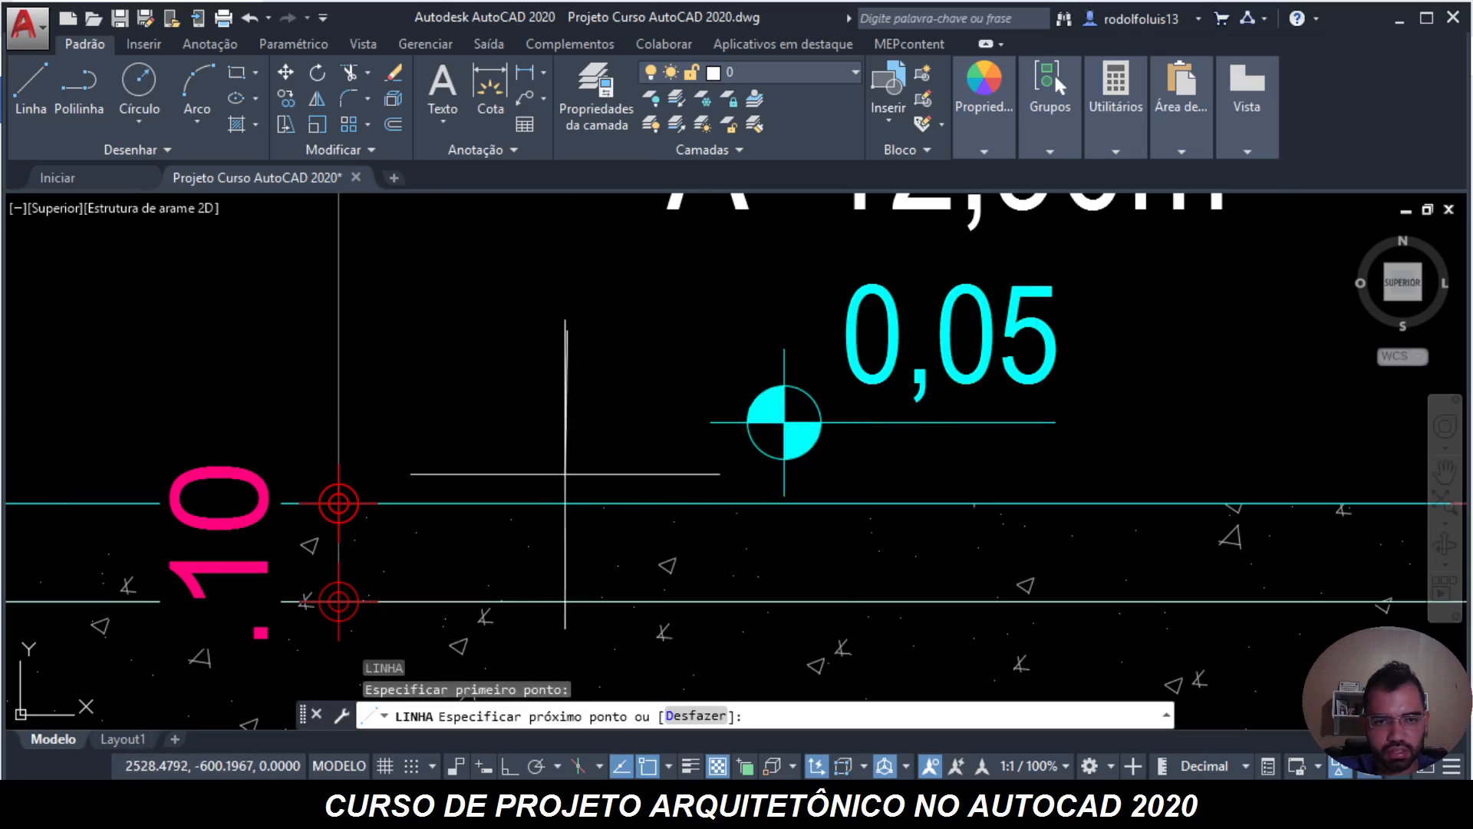
scroll(566, 473, "up", 2)
key("F8")
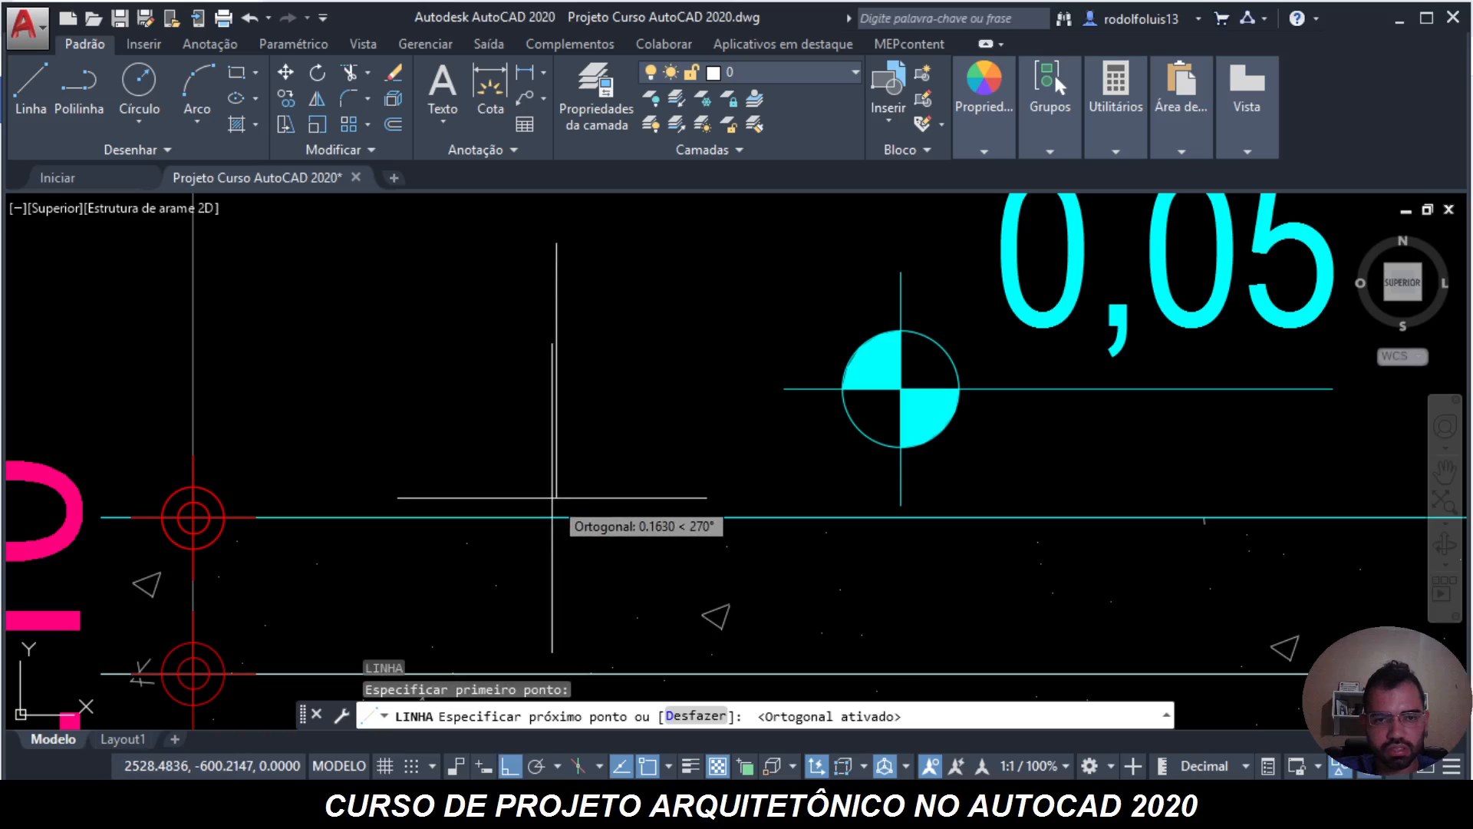
left_click(553, 497)
key("F8")
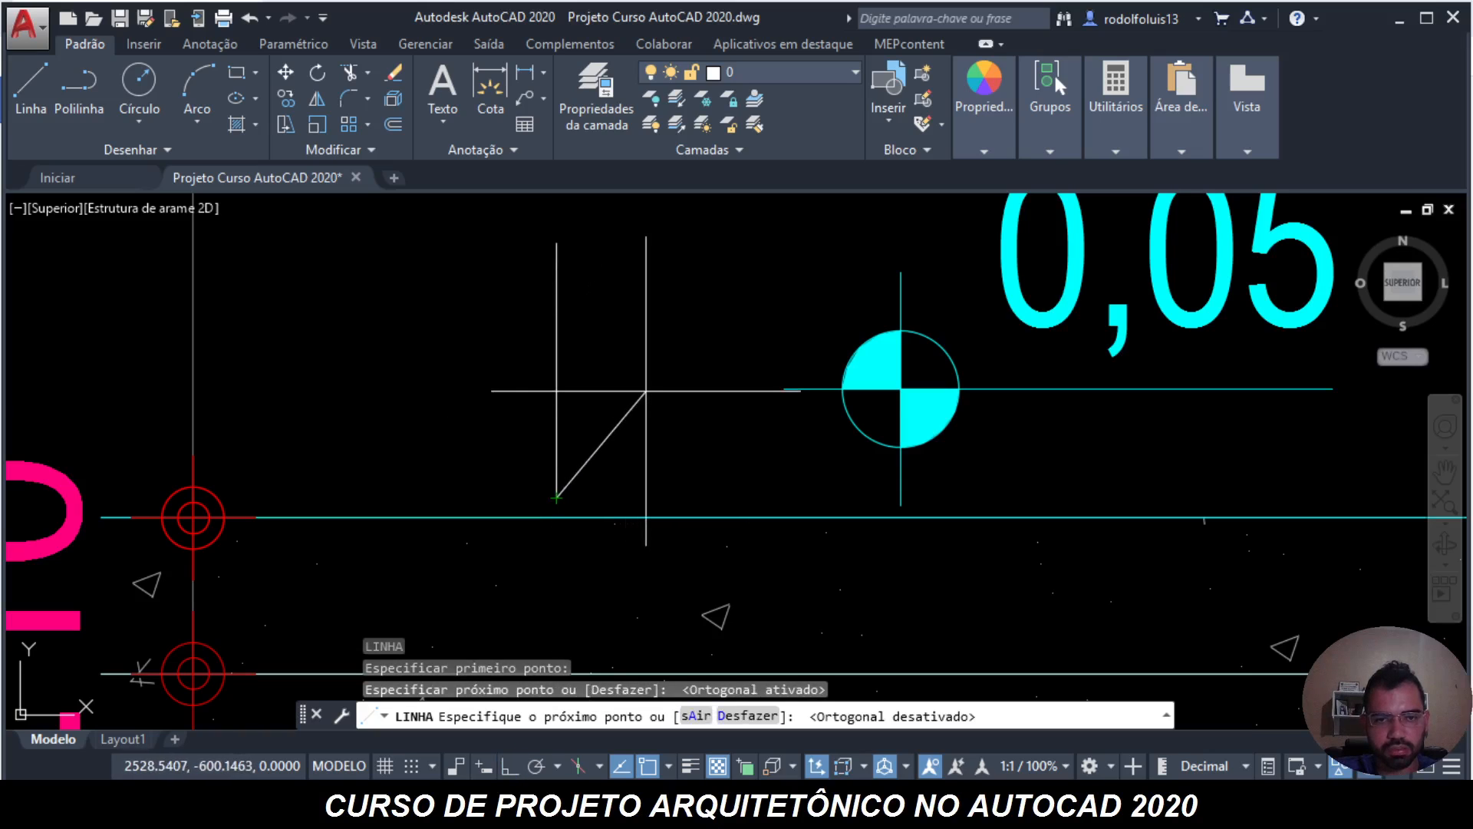
left_click(658, 391)
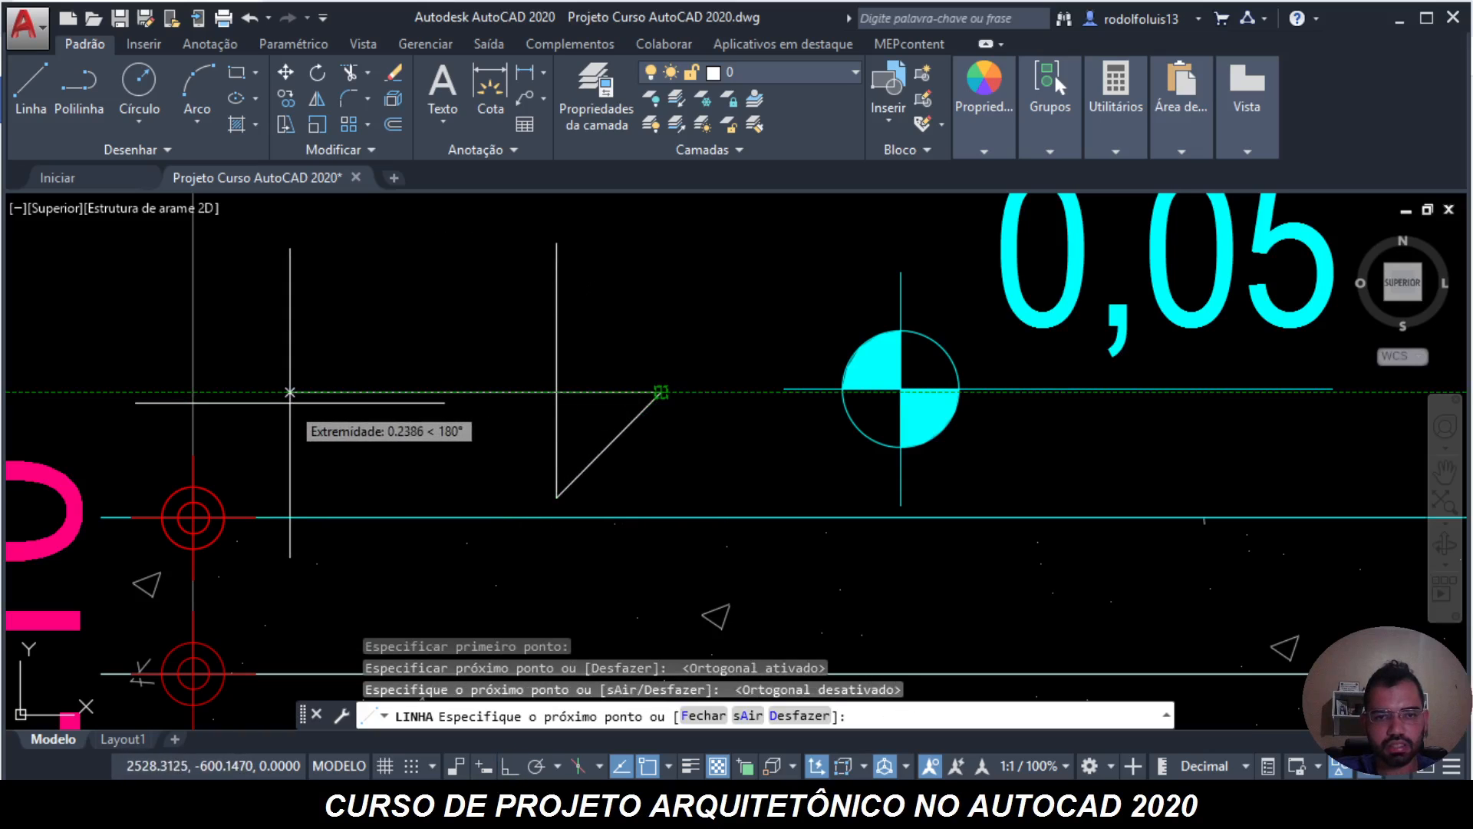
left_click(396, 392)
key("Escape")
key("Escape")
key("Escape")
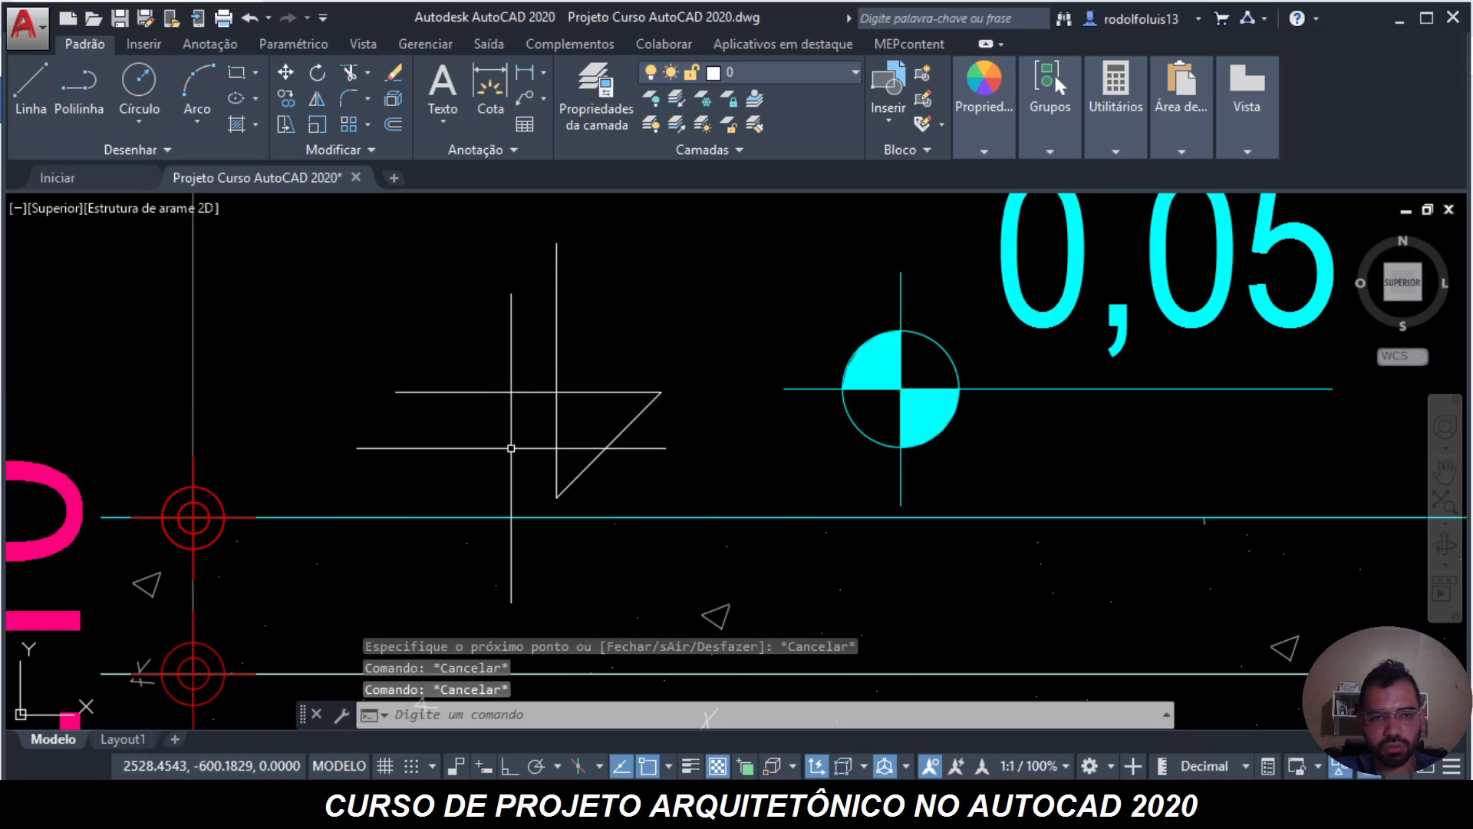
- Fill the triangle of the drawn level symbol with a SOLID hatch
type("h")
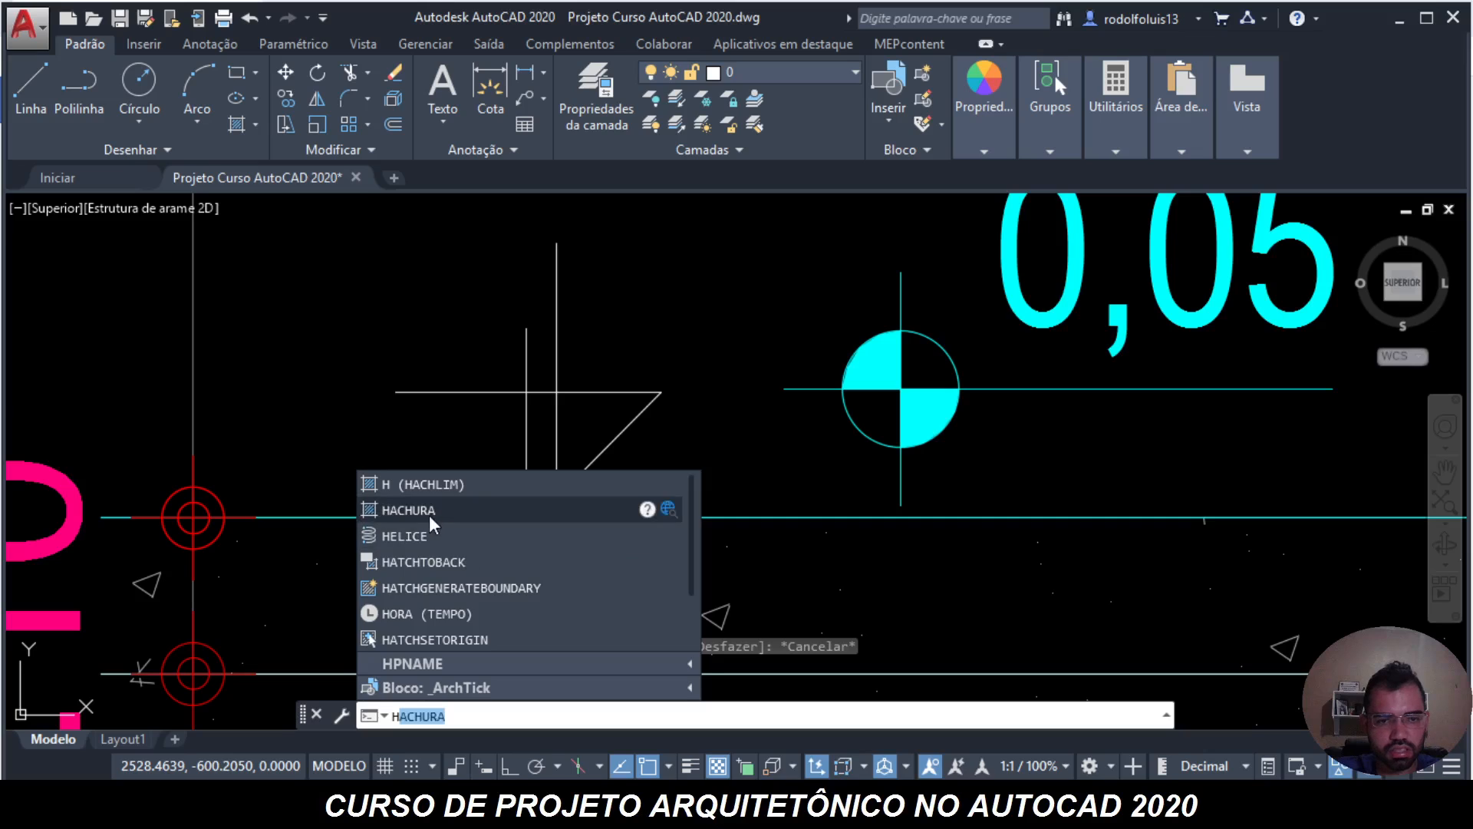
key("Return")
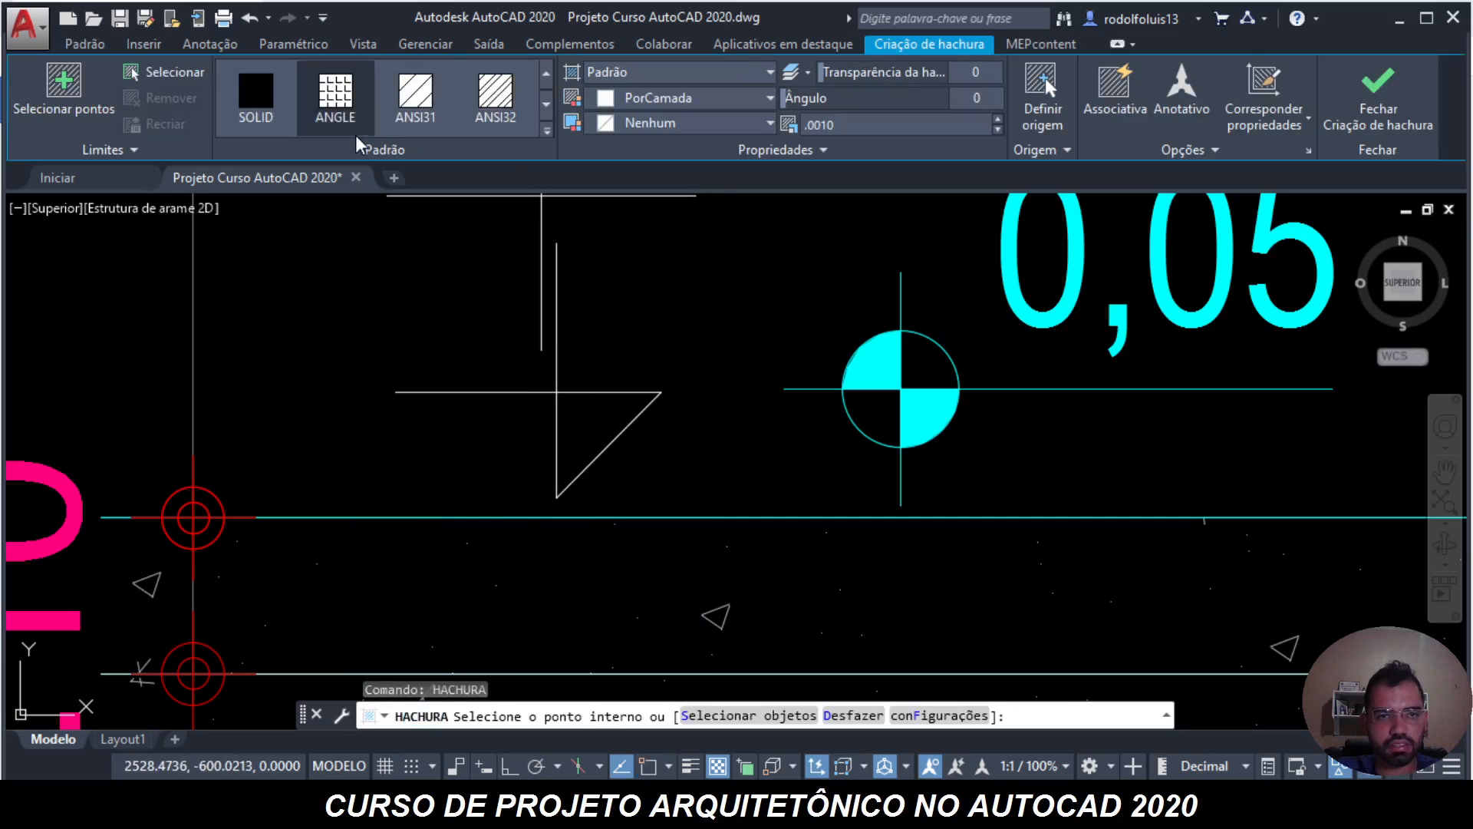
left_click(261, 100)
left_click(591, 430)
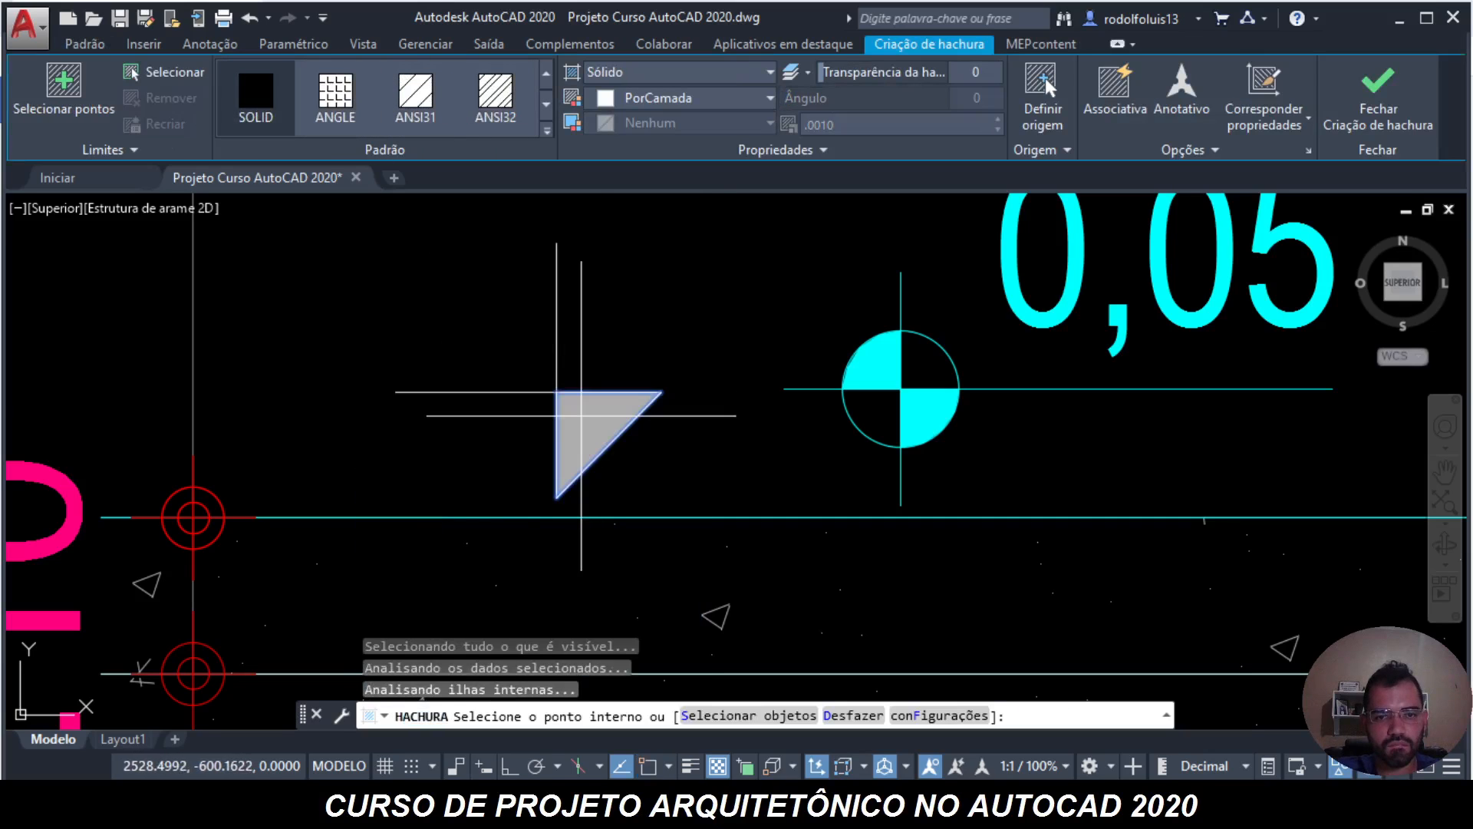
key("Escape")
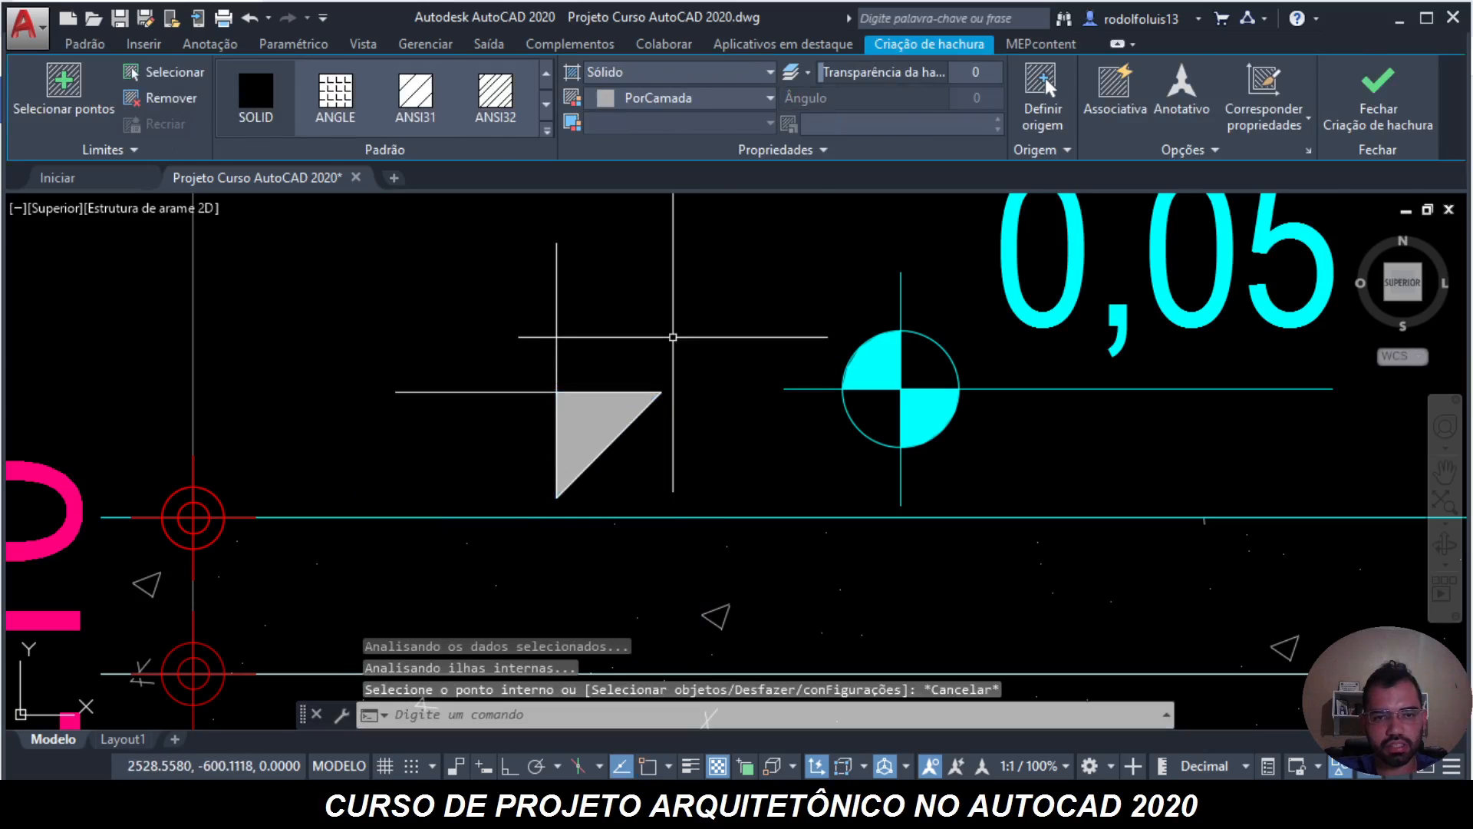
- Shorten the free end of the triangular level symbol's horizontal line
scroll(673, 329, "down", 2)
scroll(612, 349, "up", 1)
left_click(589, 393)
left_click(546, 349)
scroll(564, 352, "up", 3)
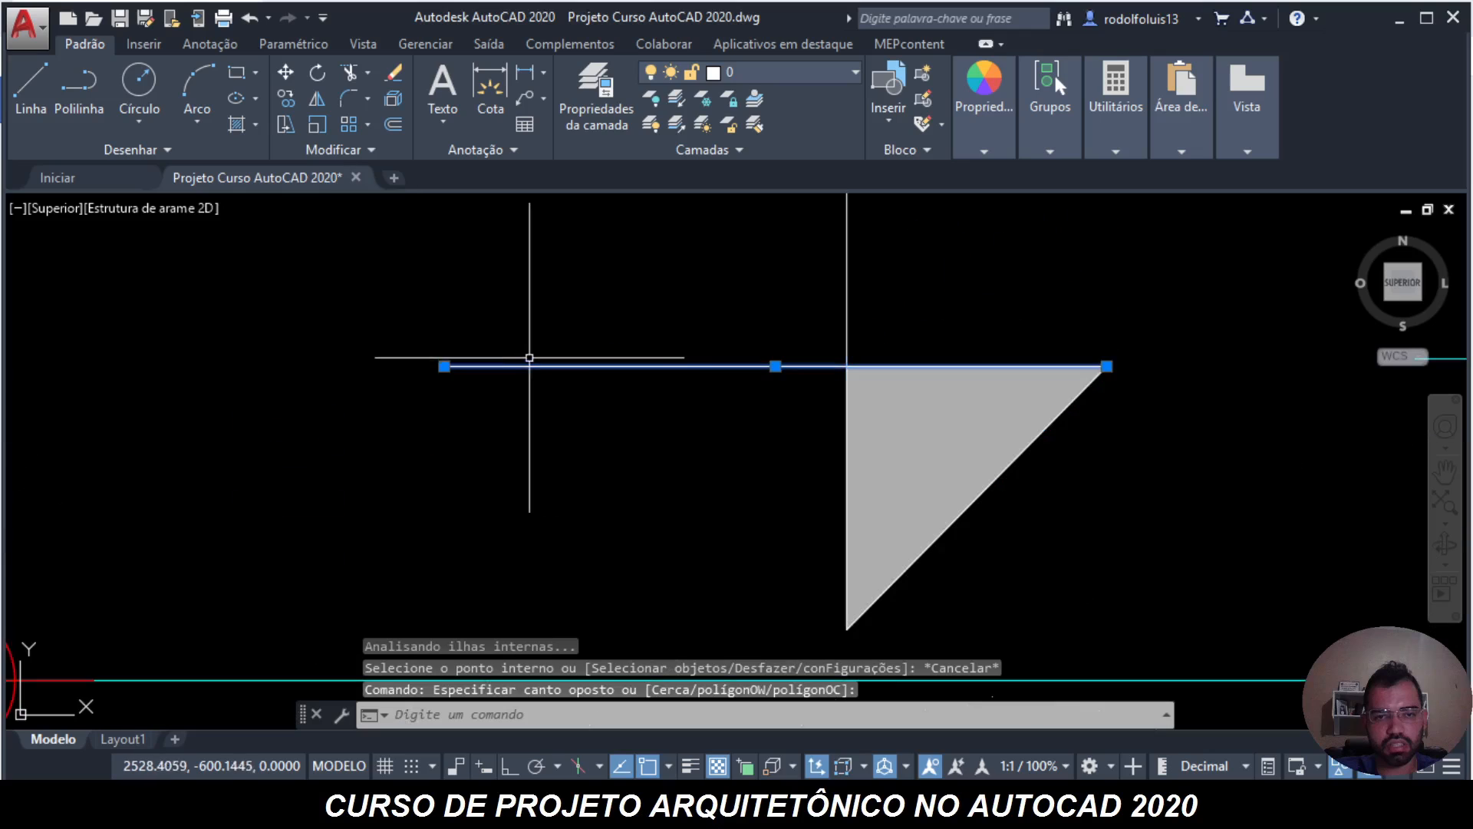
left_click(444, 366)
left_click(664, 366)
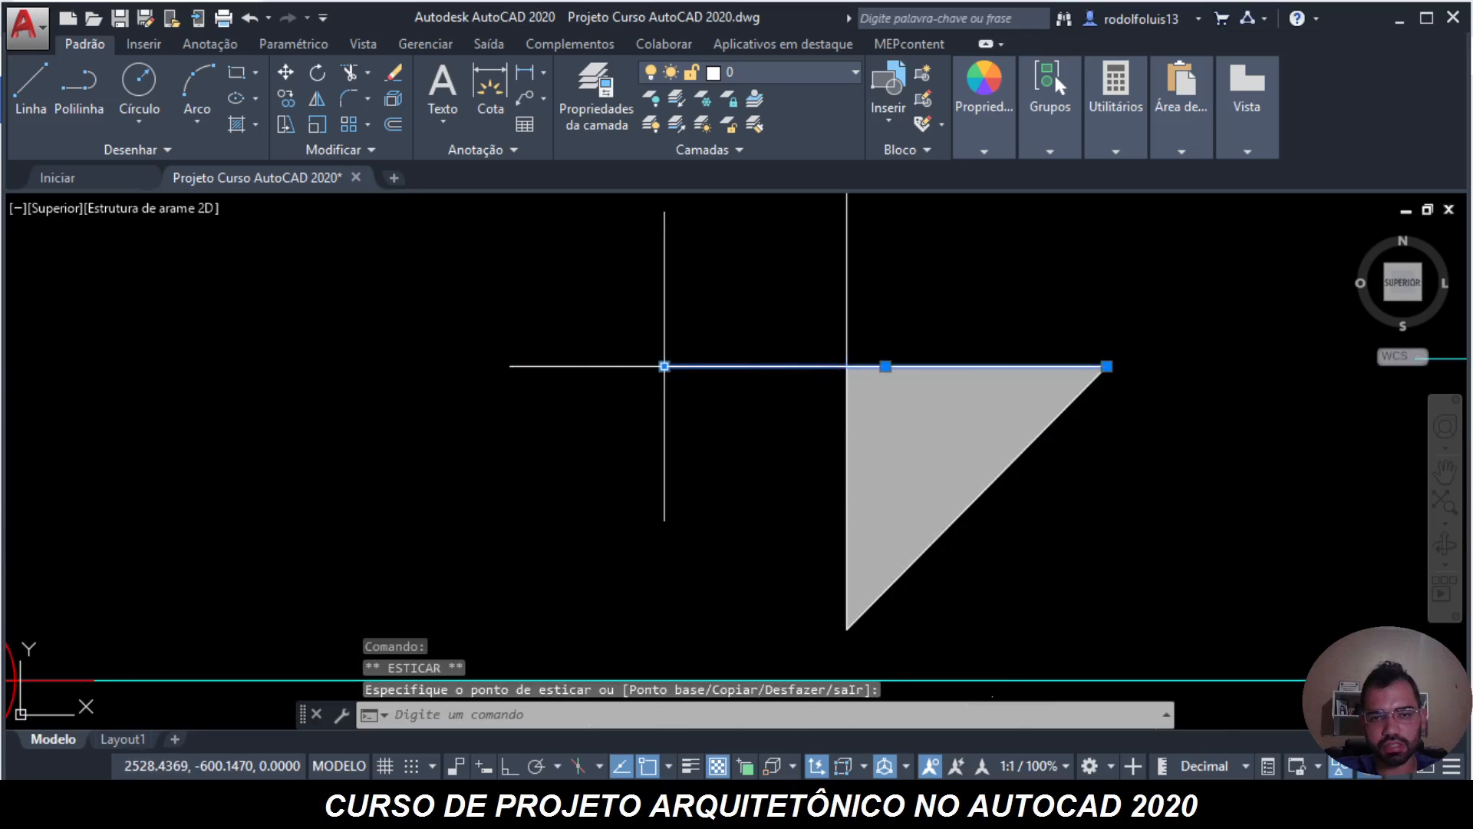
key("Escape")
key("Escape")
scroll(651, 411, "down", 3)
scroll(653, 413, "down", 1)
type("mover")
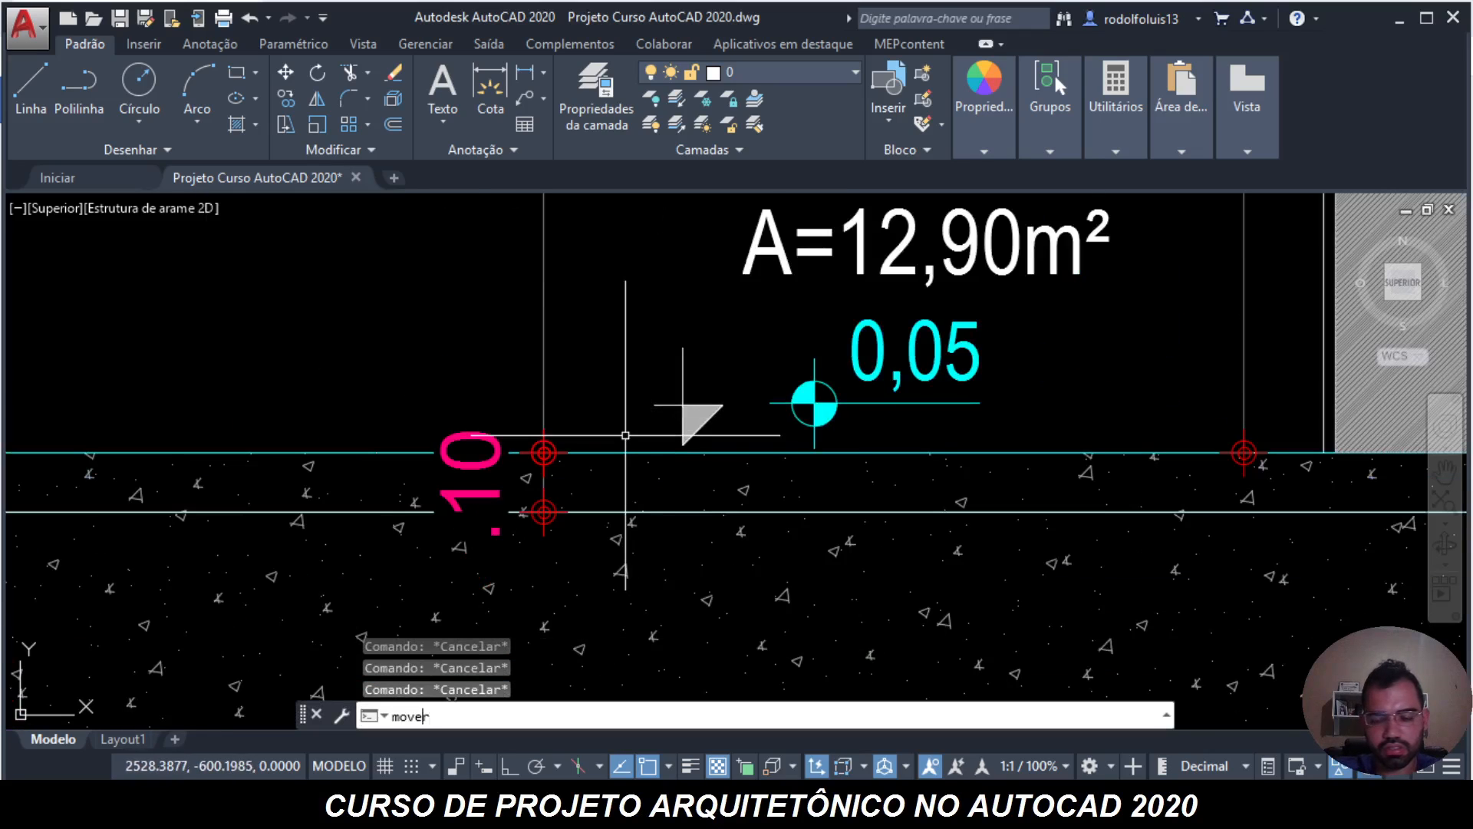
key("Return")
scroll(714, 438, "up", 1)
key("Escape")
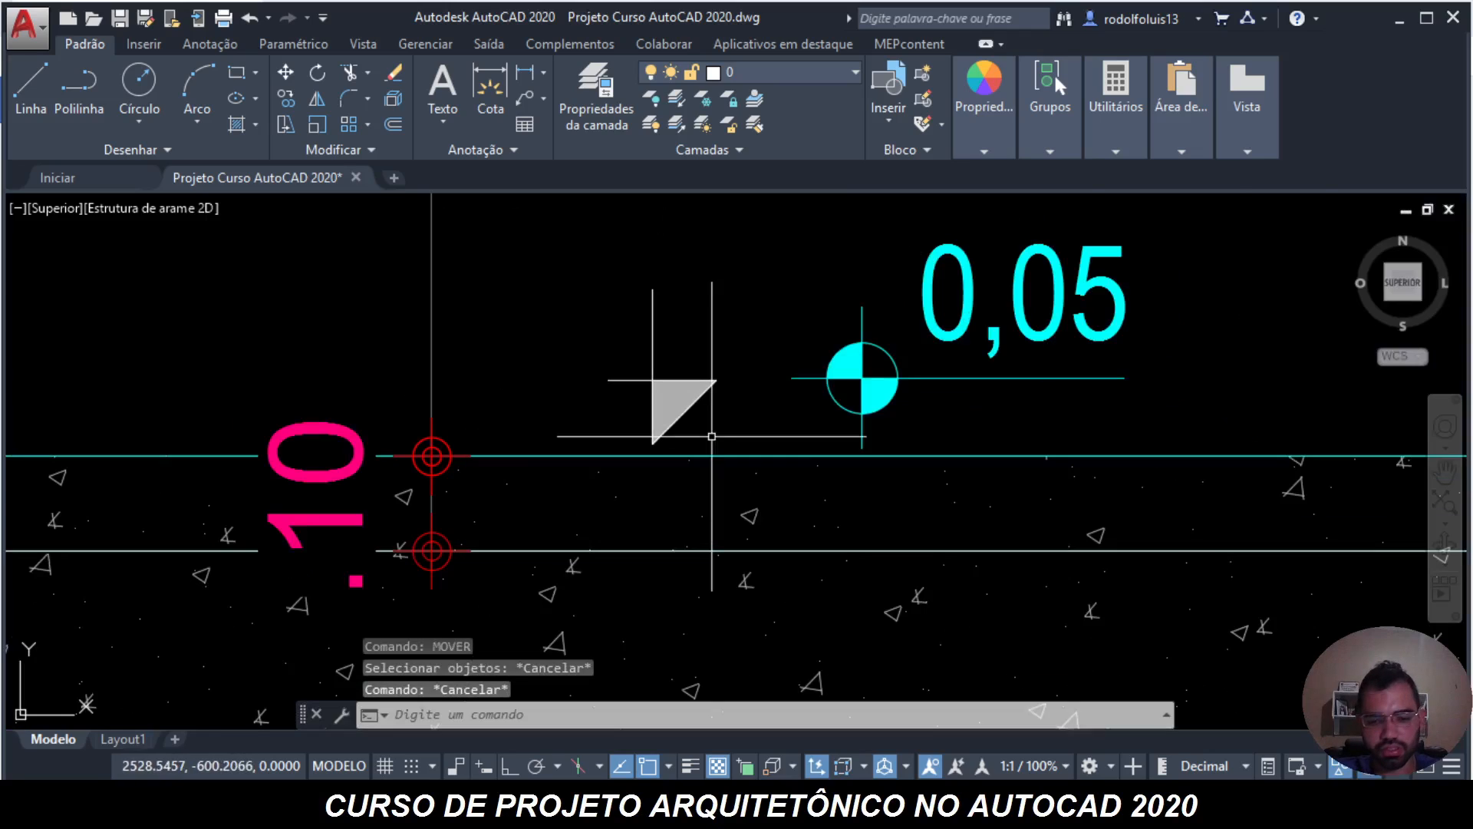
type("l")
key("Return")
scroll(695, 458, "up", 2)
left_click(651, 433)
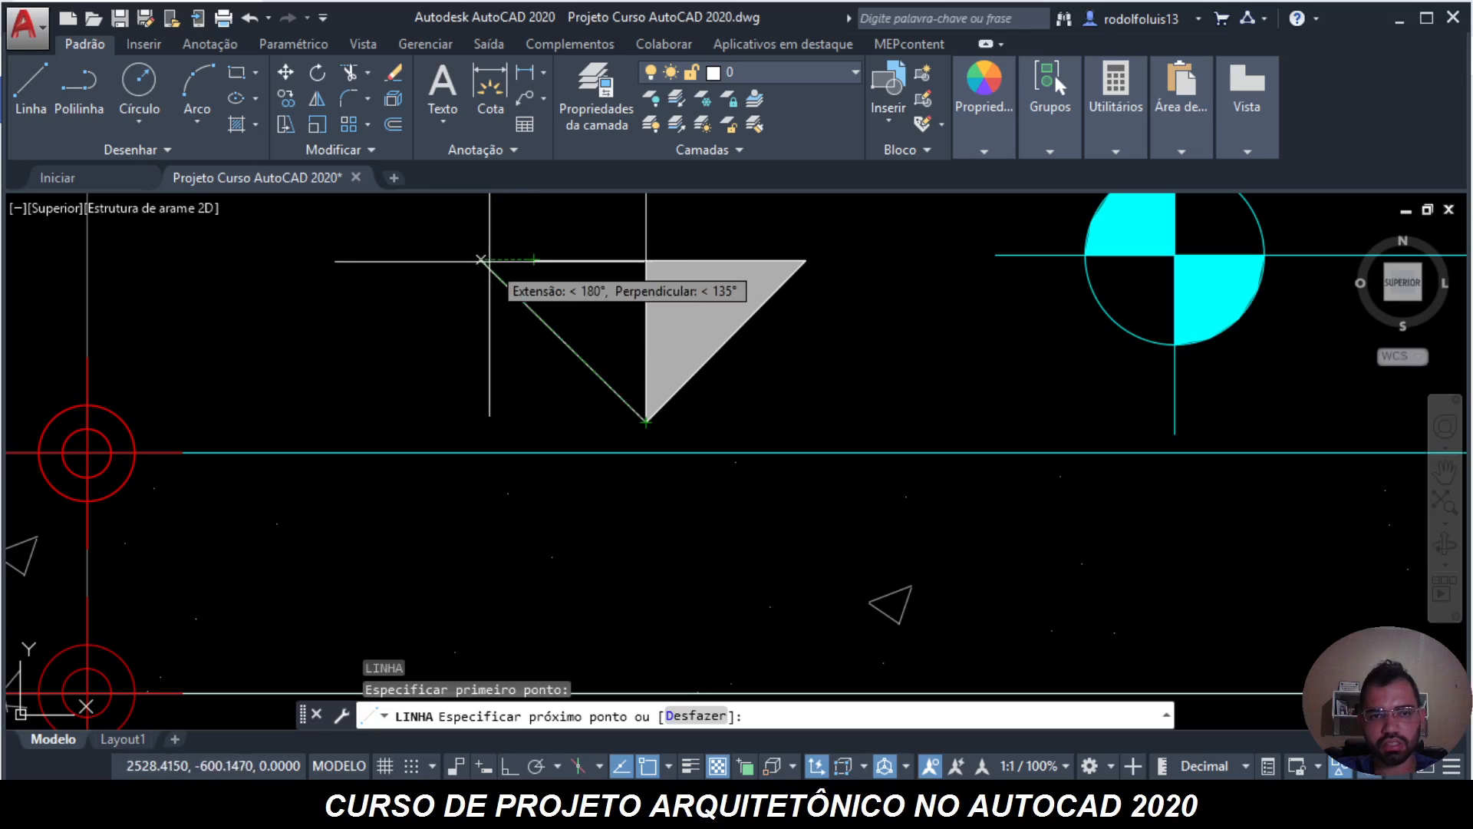
key("Escape")
key("Escape")
key("Escape")
scroll(553, 322, "down", 2)
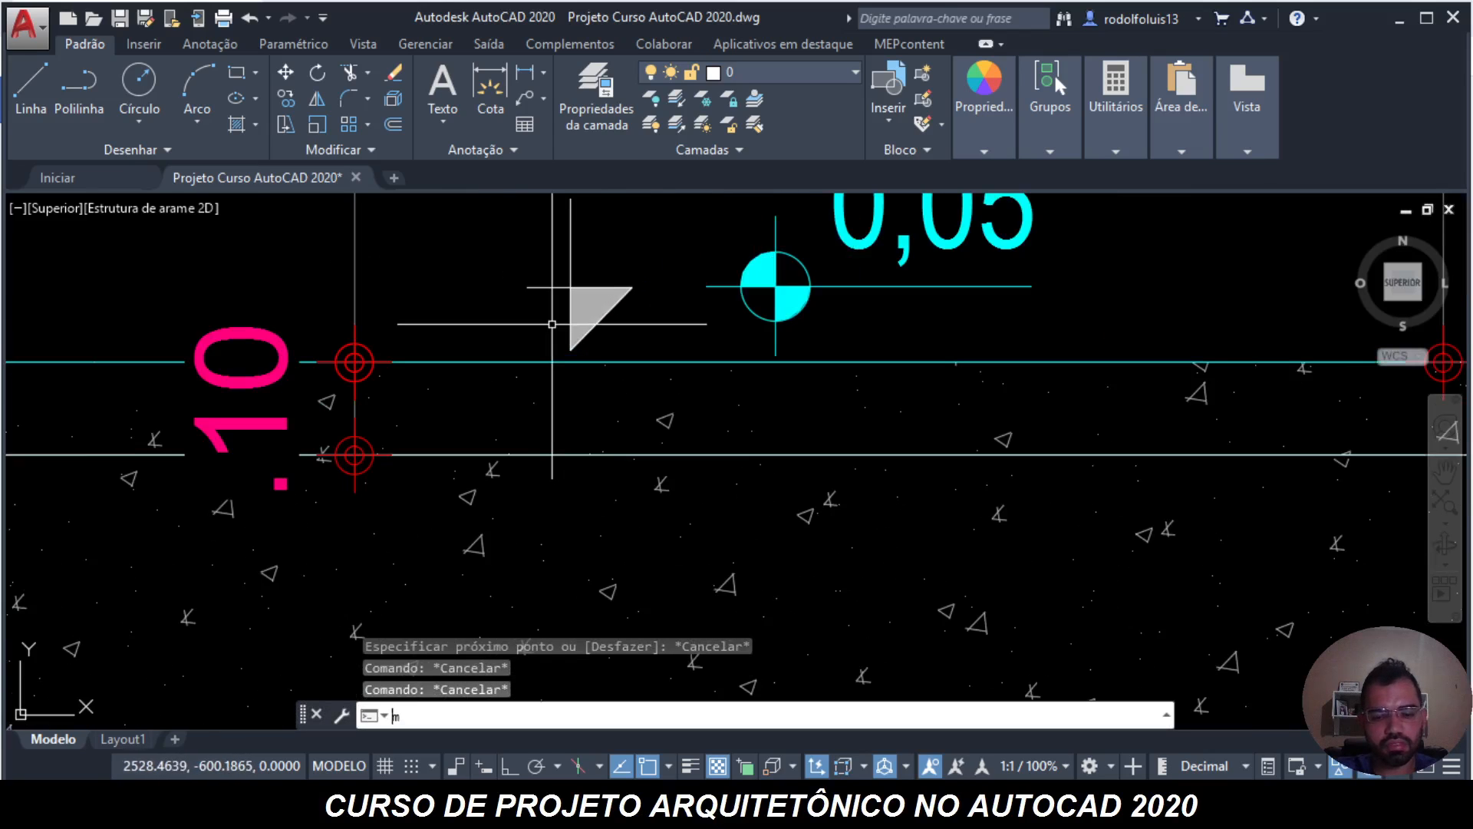
type("mover")
key("Return")
left_click(652, 330)
left_click(506, 247)
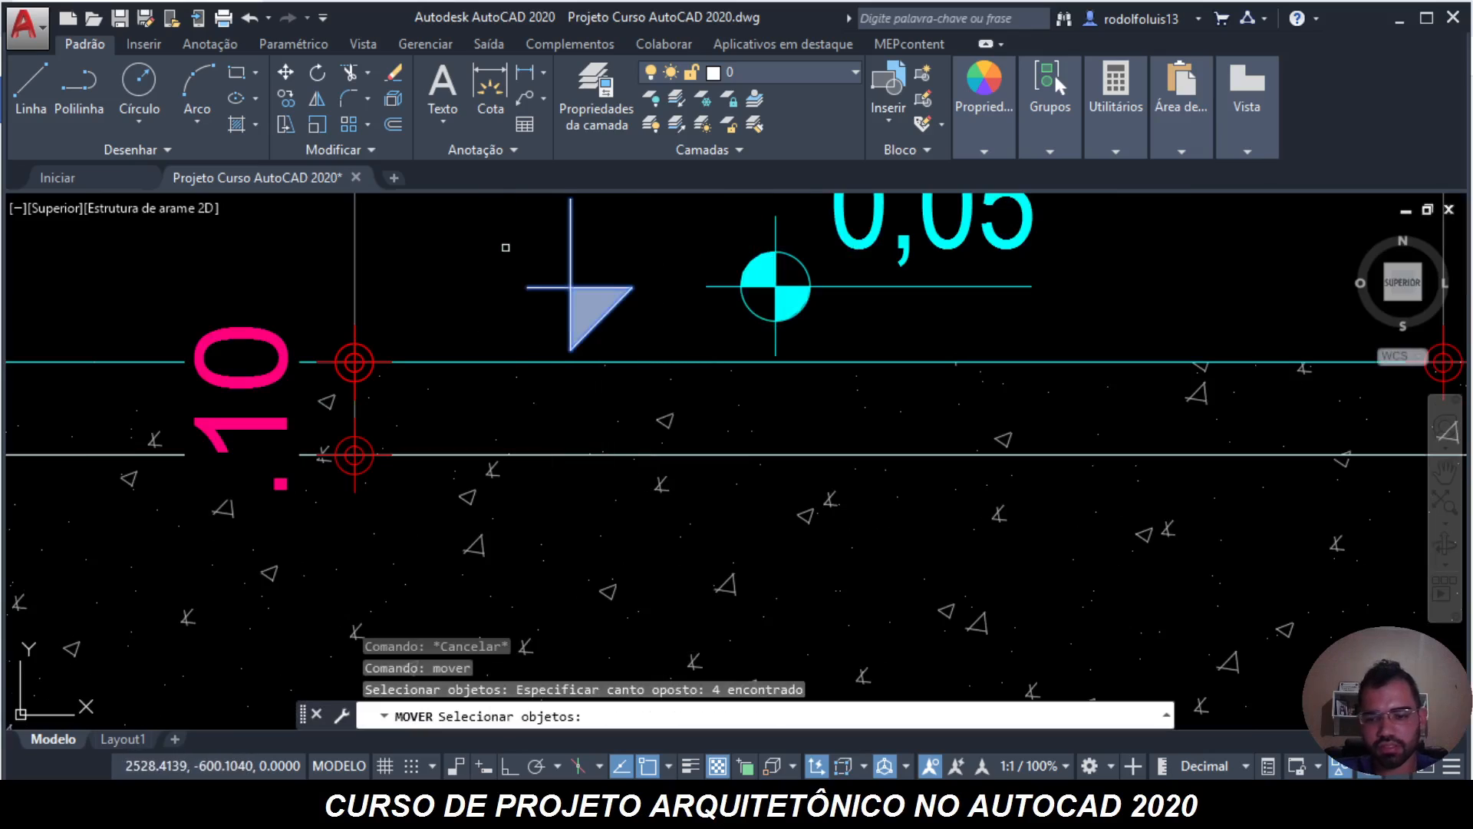
key("Escape")
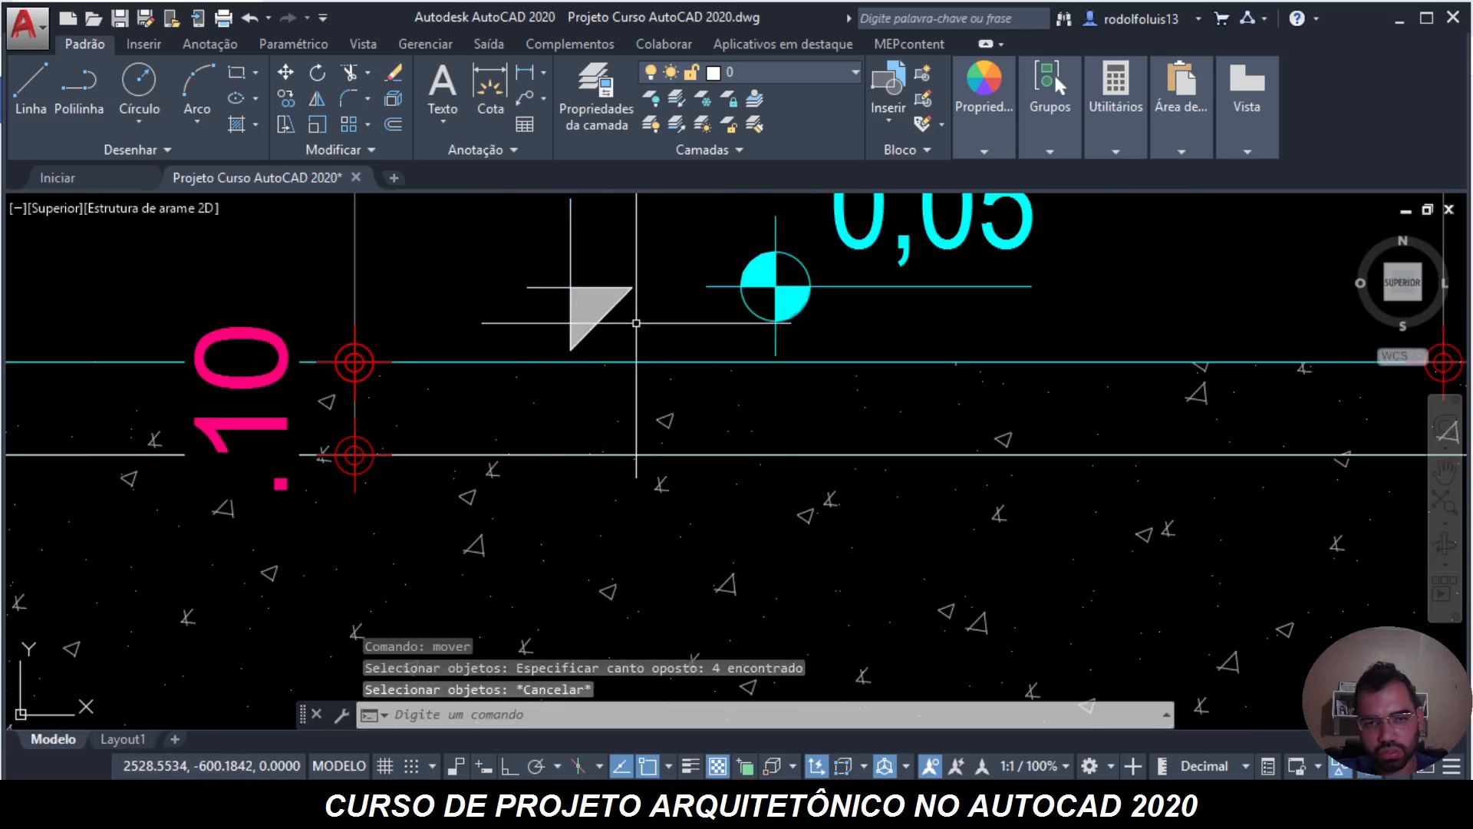
- Delete the drawn triangular level symbol, including its hatch, from beside the SUÍTE CASAL level mark
left_click(652, 338)
left_click(469, 247)
key("Delete")
- Check the room names, areas and level marks along the section's floor, from JARDIM DE INVERNO to SALA DE JANTAR
scroll(721, 359, "down", 3)
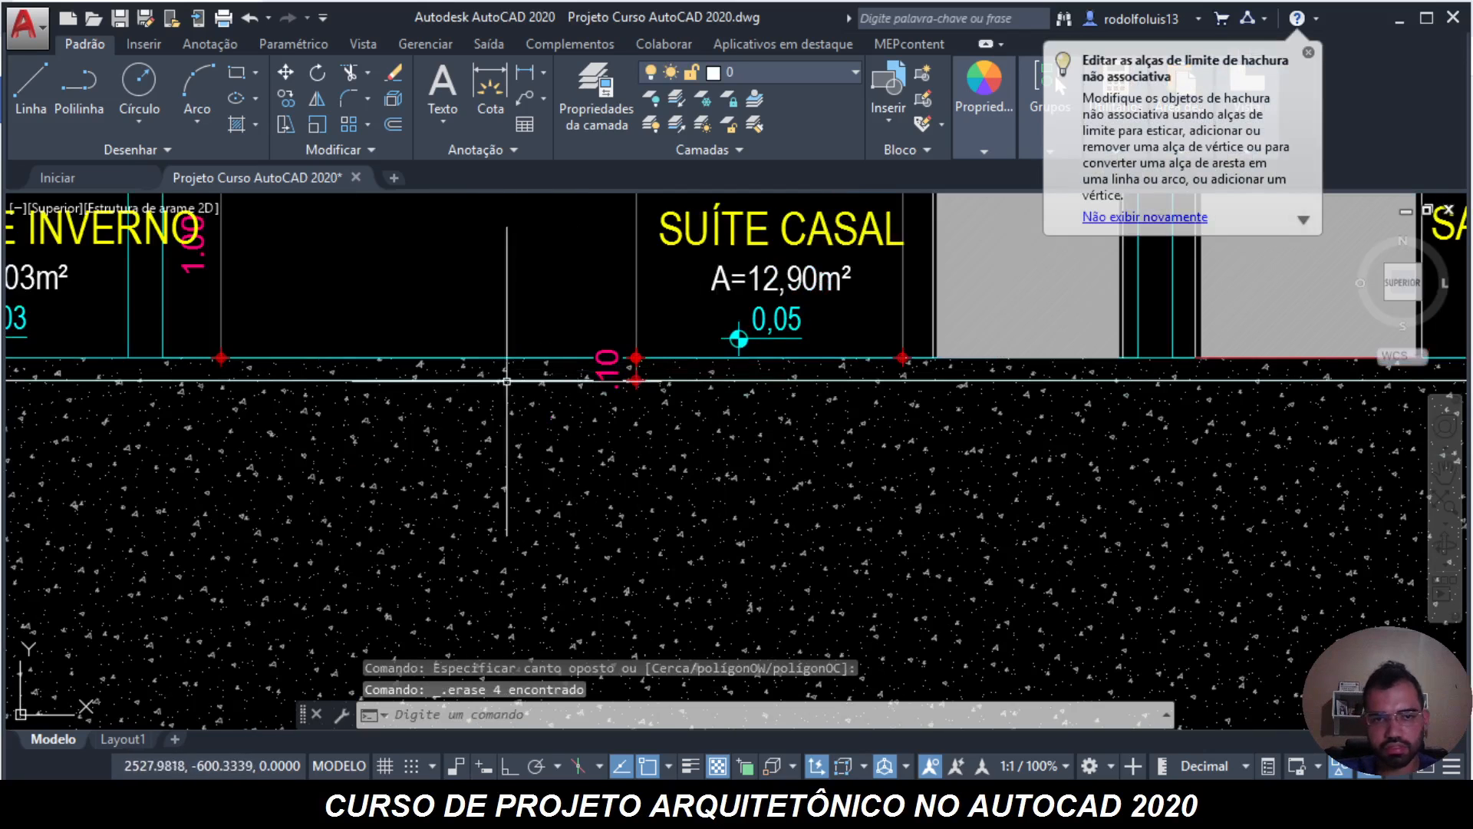
middle_click_drag(453, 372, 1010, 454)
key("Escape")
key("Escape")
scroll(502, 417, "up", 2)
scroll(500, 416, "down", 3)
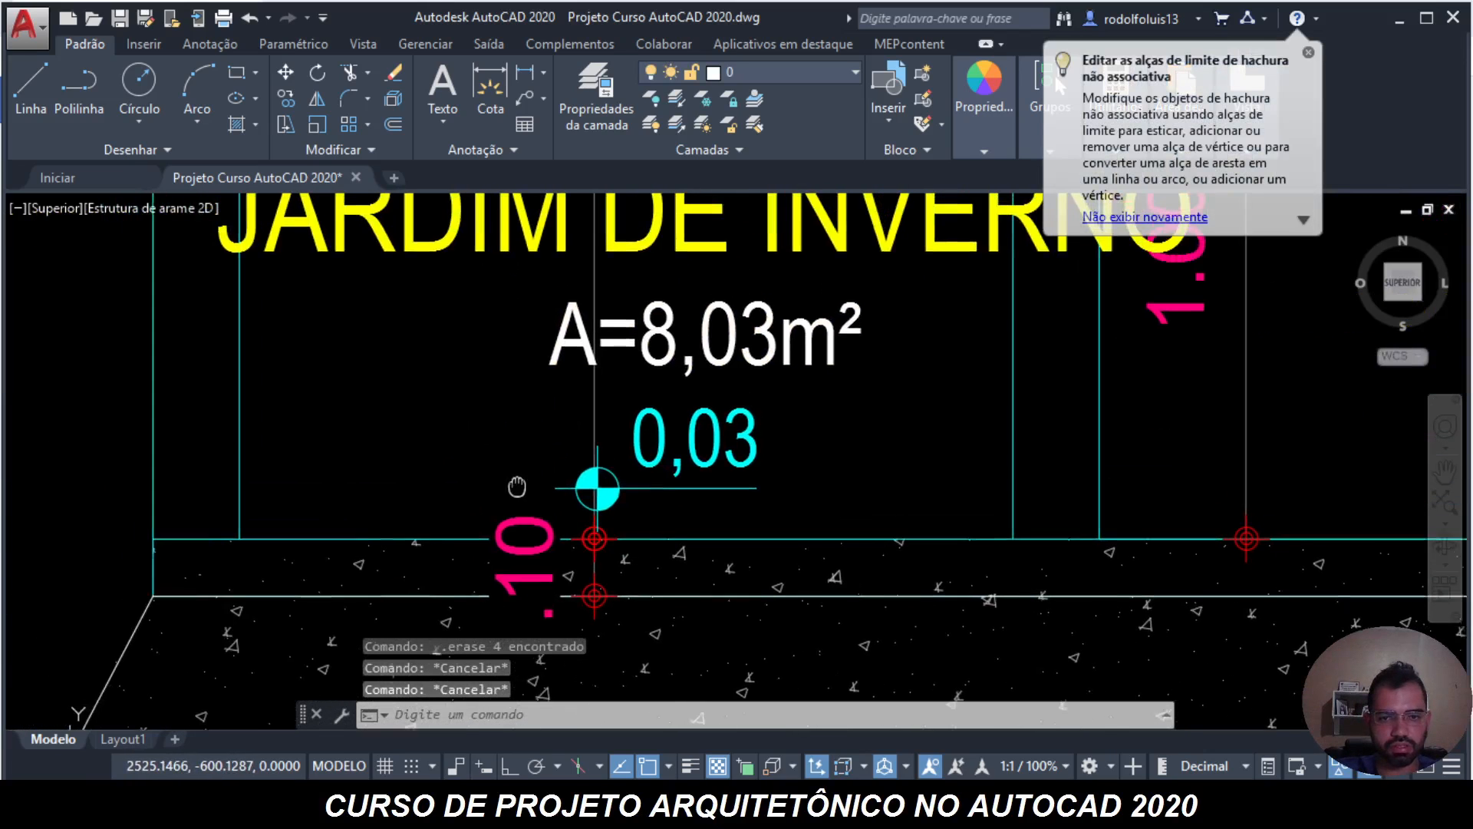
scroll(559, 491, "up", 3)
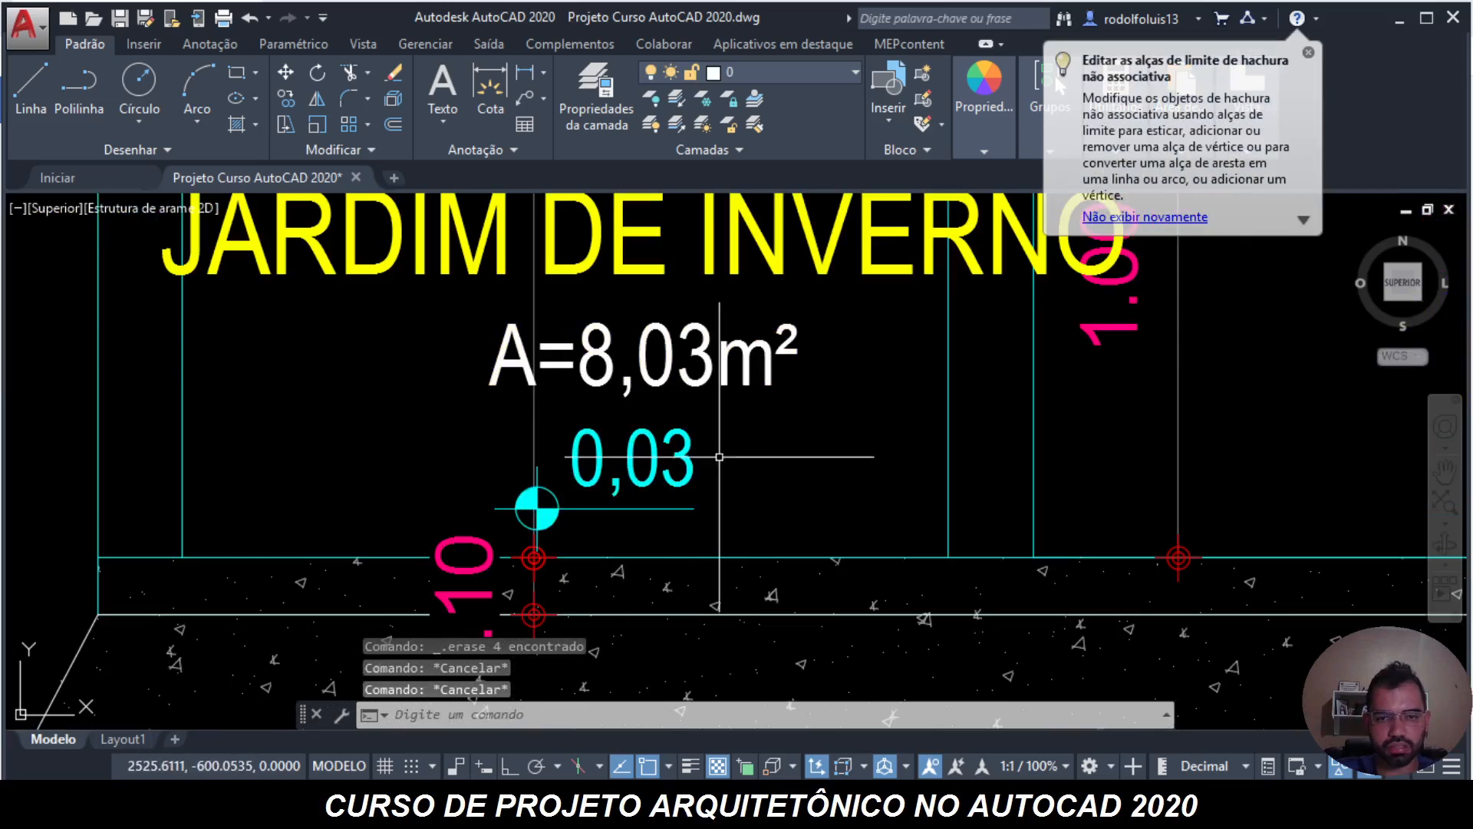
scroll(635, 455, "down", 8)
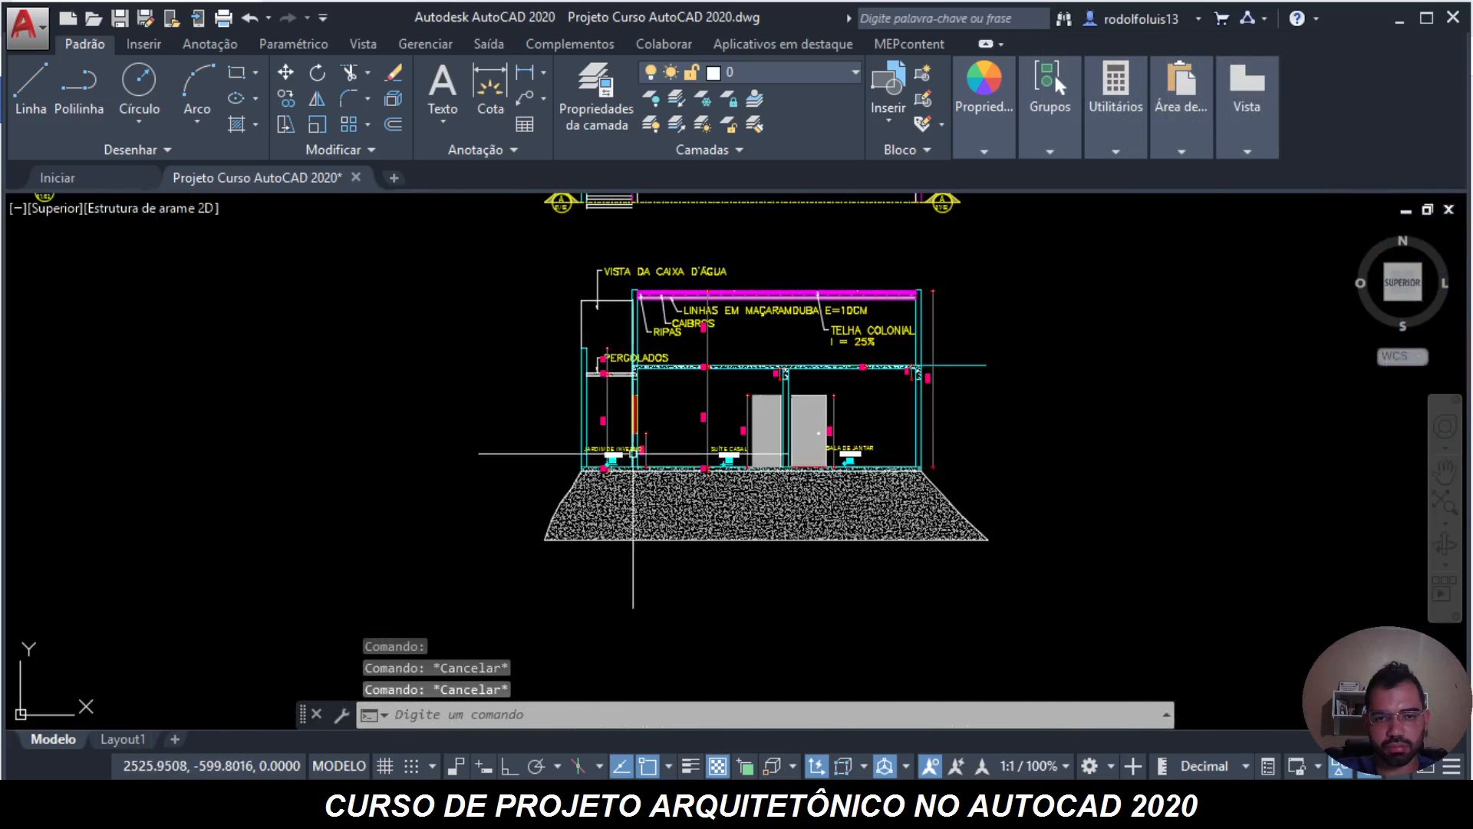
scroll(629, 453, "up", 8)
left_click(560, 504)
left_click(465, 394)
key("Escape")
key("Escape")
scroll(483, 405, "down", 3)
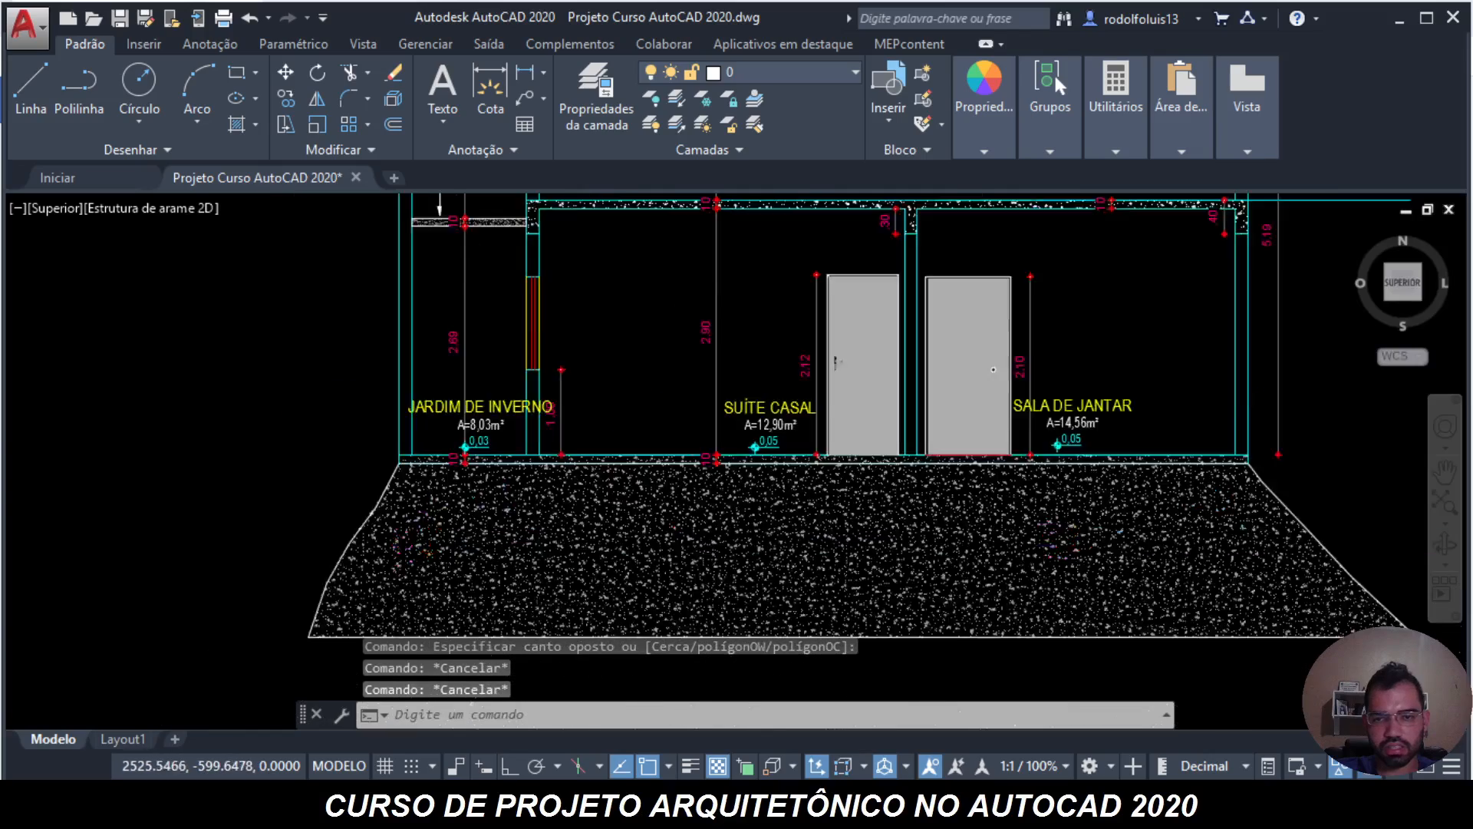
scroll(771, 401, "up", 2)
middle_click_drag(377, 436, 617, 481)
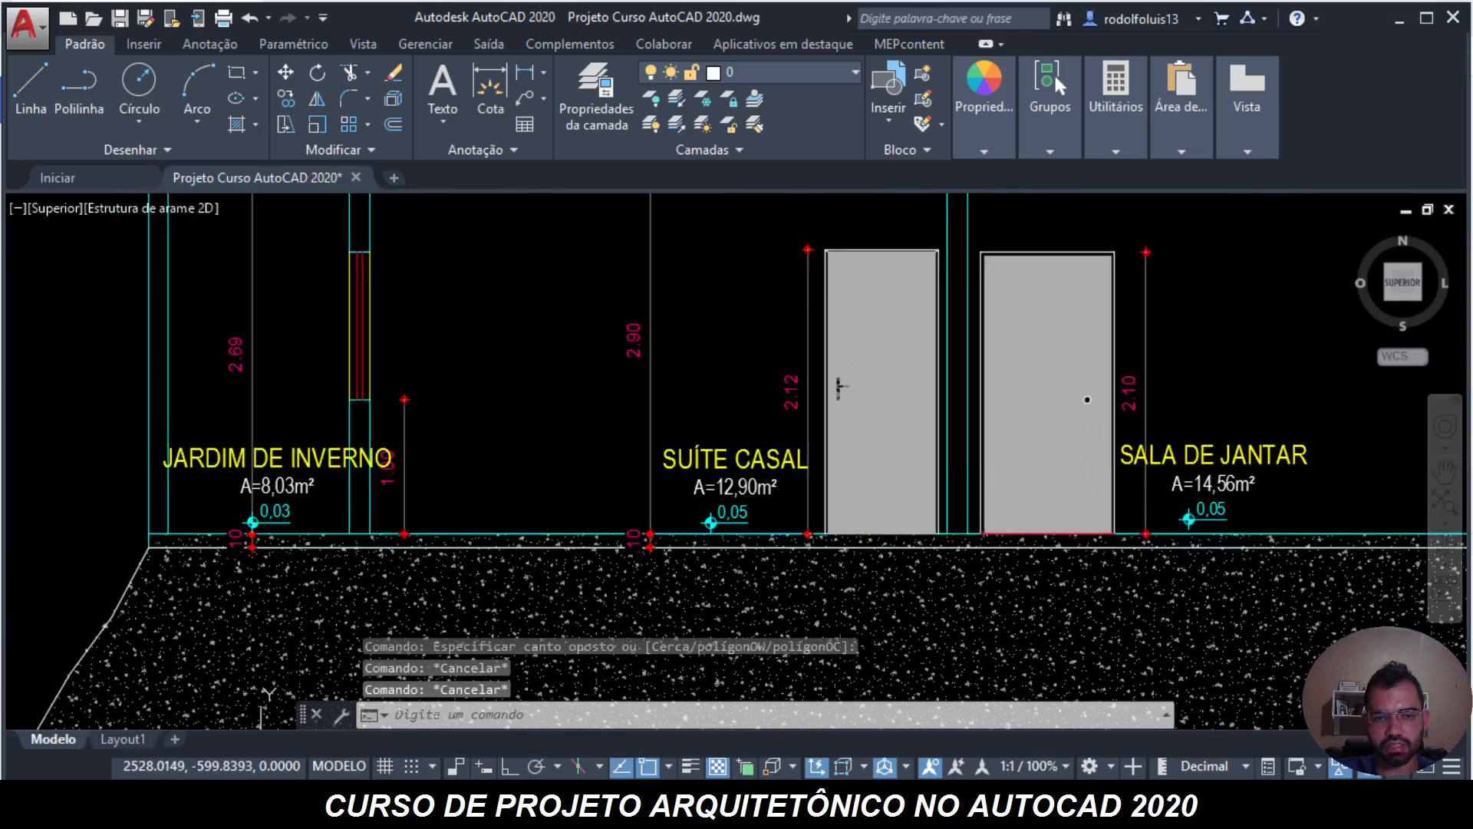
- Review the labelled section together with the roof plan above it and the neighbouring floor plans
scroll(617, 481, "down", 2)
scroll(636, 480, "up", 2)
middle_click_drag(513, 447, 574, 551)
scroll(573, 550, "down", 3)
middle_click_drag(385, 529, 524, 465)
key("Escape")
scroll(458, 474, "down", 2)
scroll(419, 480, "up", 4)
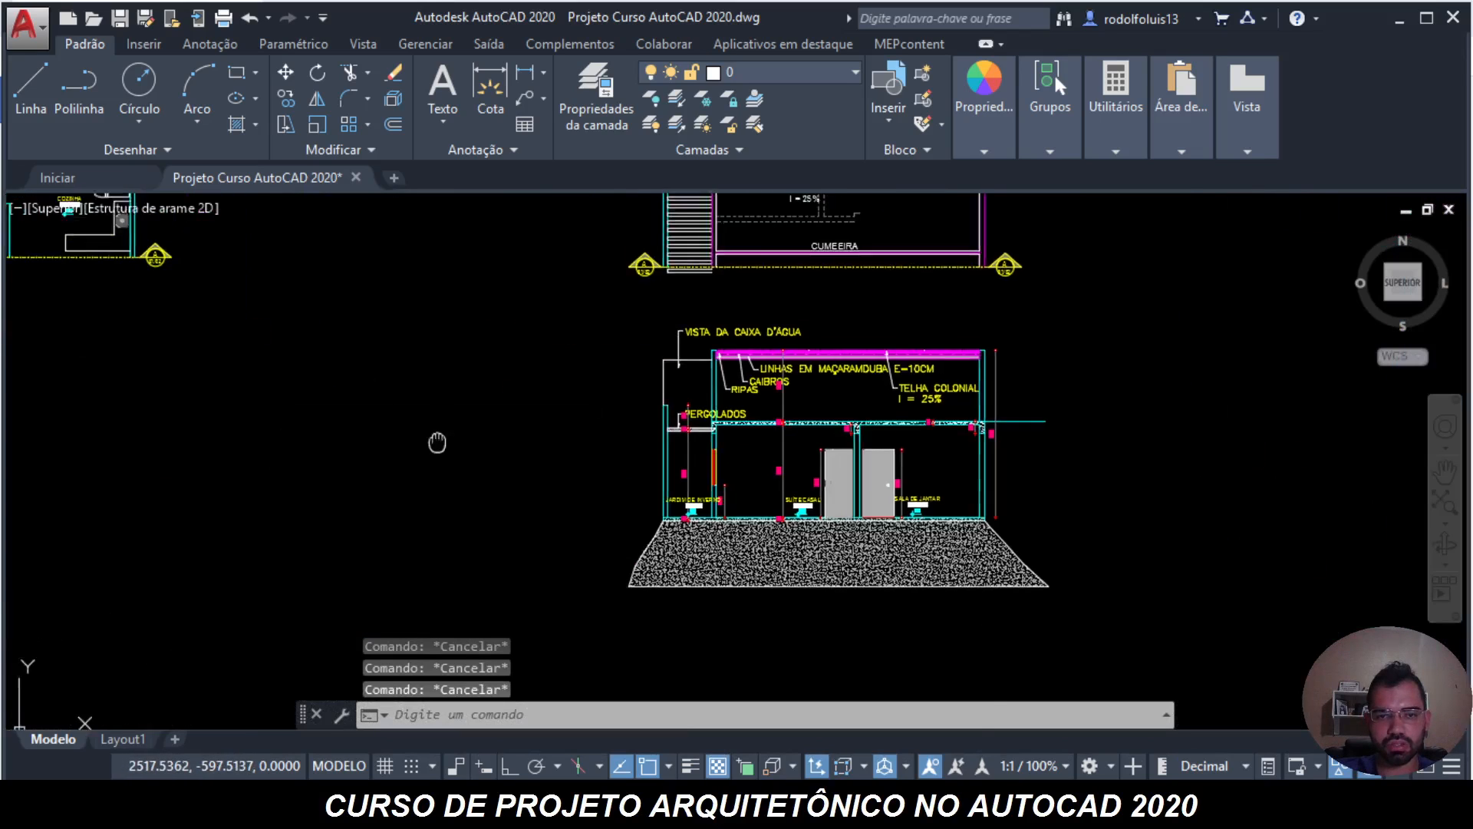
scroll(353, 527, "down", 3)
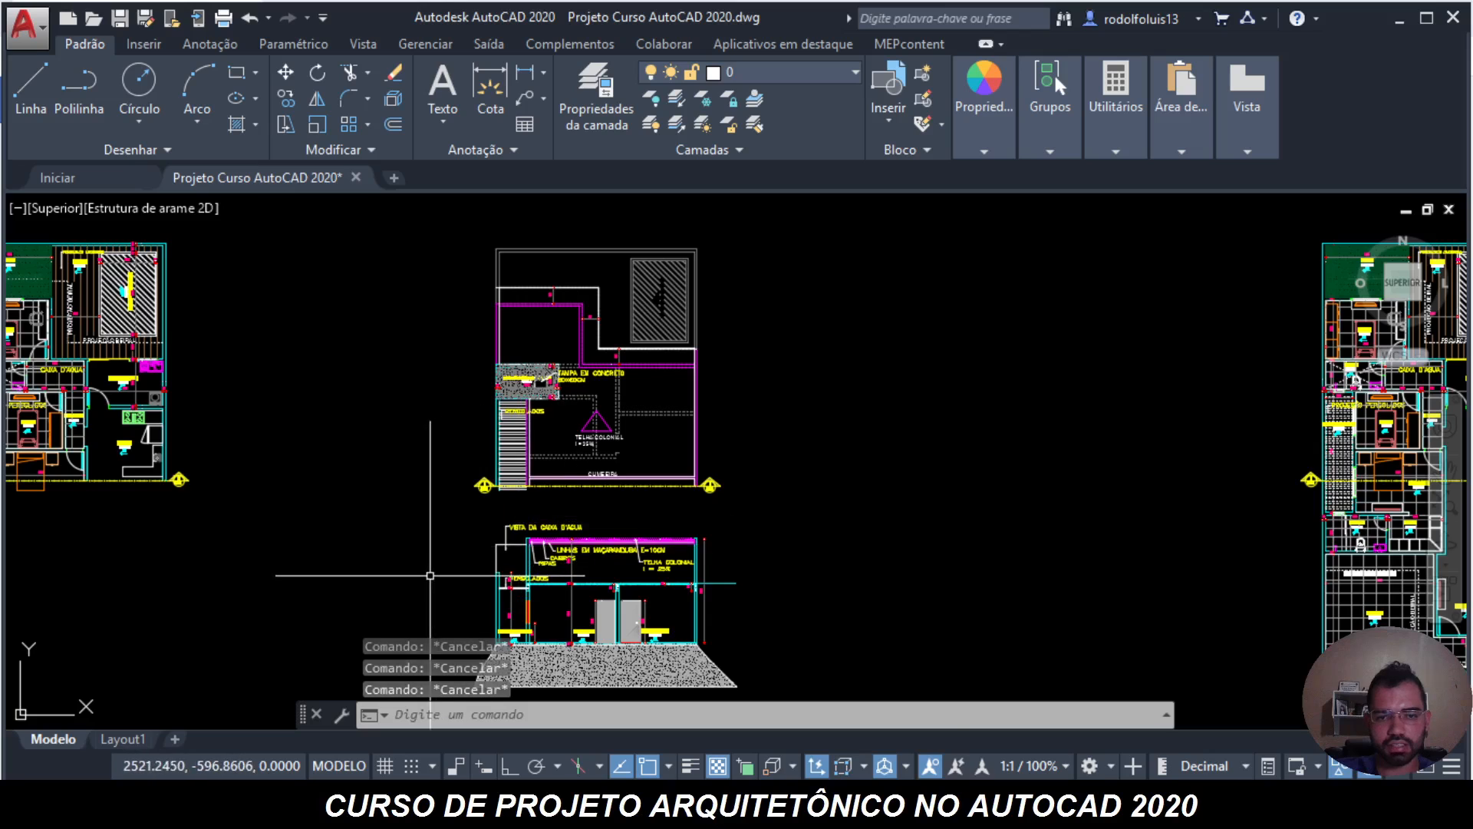
scroll(430, 575, "up", 5)
middle_click_drag(425, 452, 381, 576)
scroll(387, 575, "down", 7)
middle_click_drag(642, 469, 414, 346)
middle_click_drag(930, 399, 613, 399)
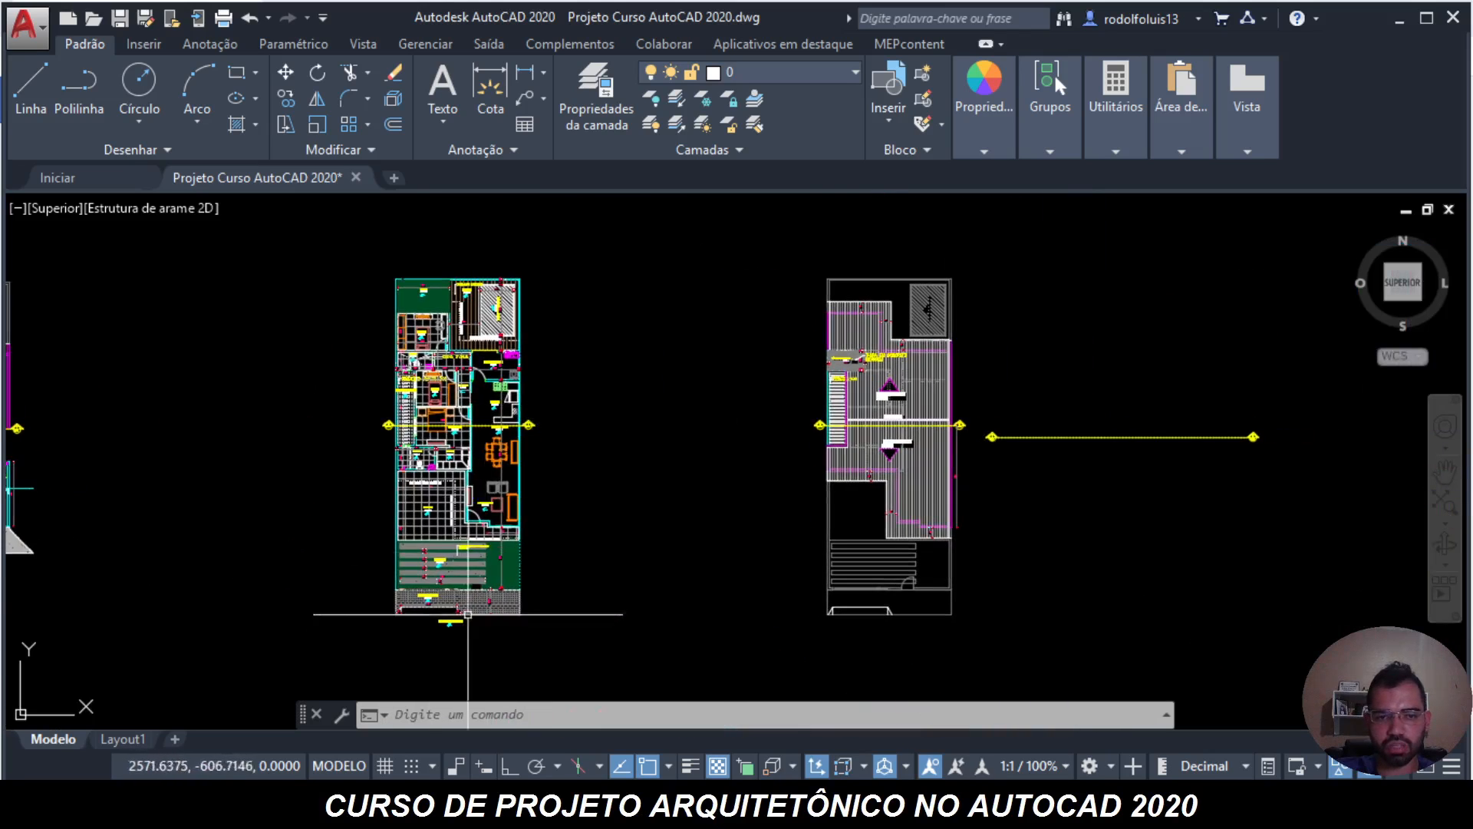
scroll(454, 361, "up", 6)
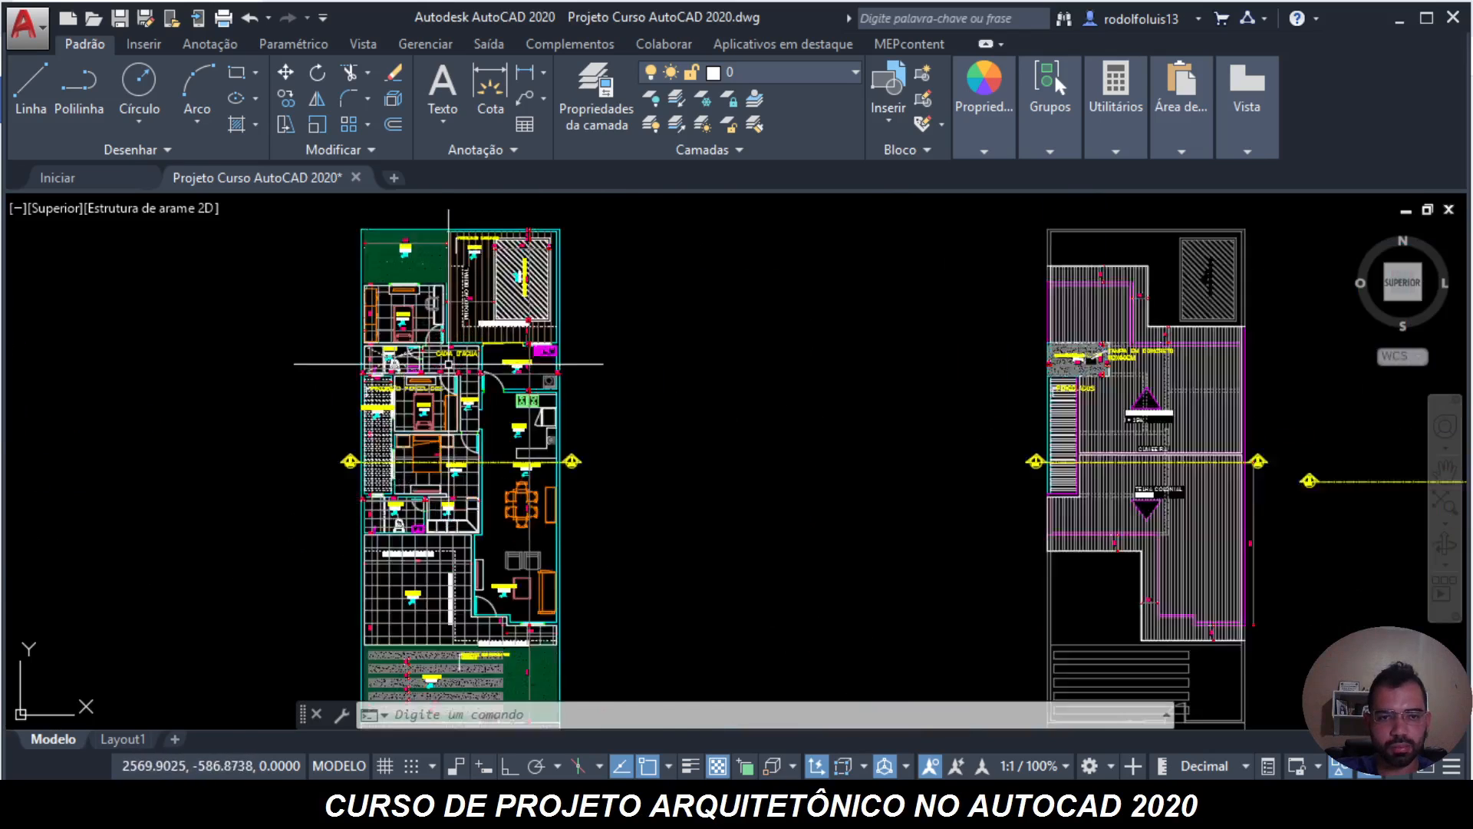
scroll(369, 336, "down", 7)
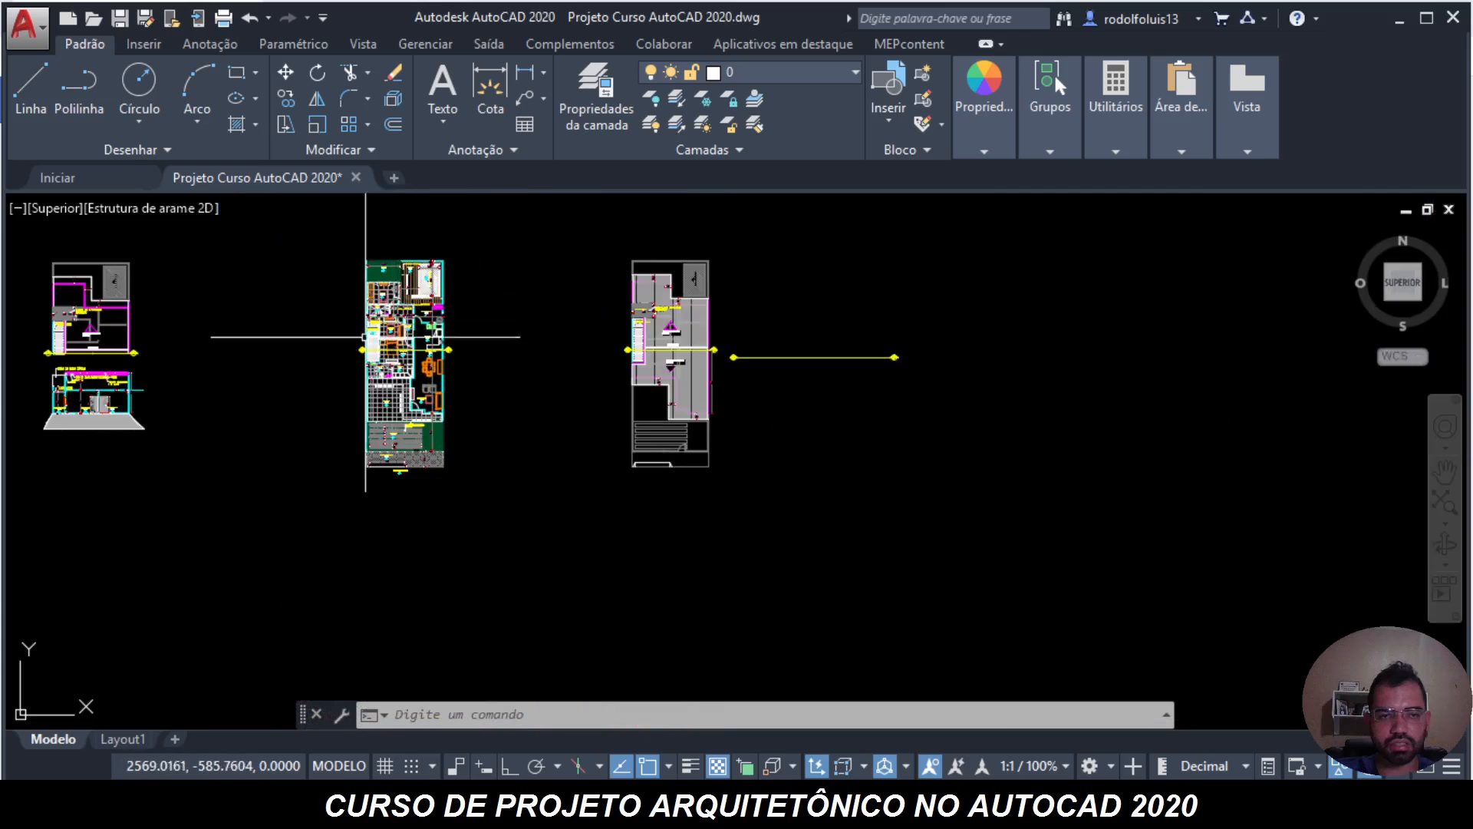
middle_click_drag(339, 411, 667, 435)
scroll(352, 398, "up", 6)
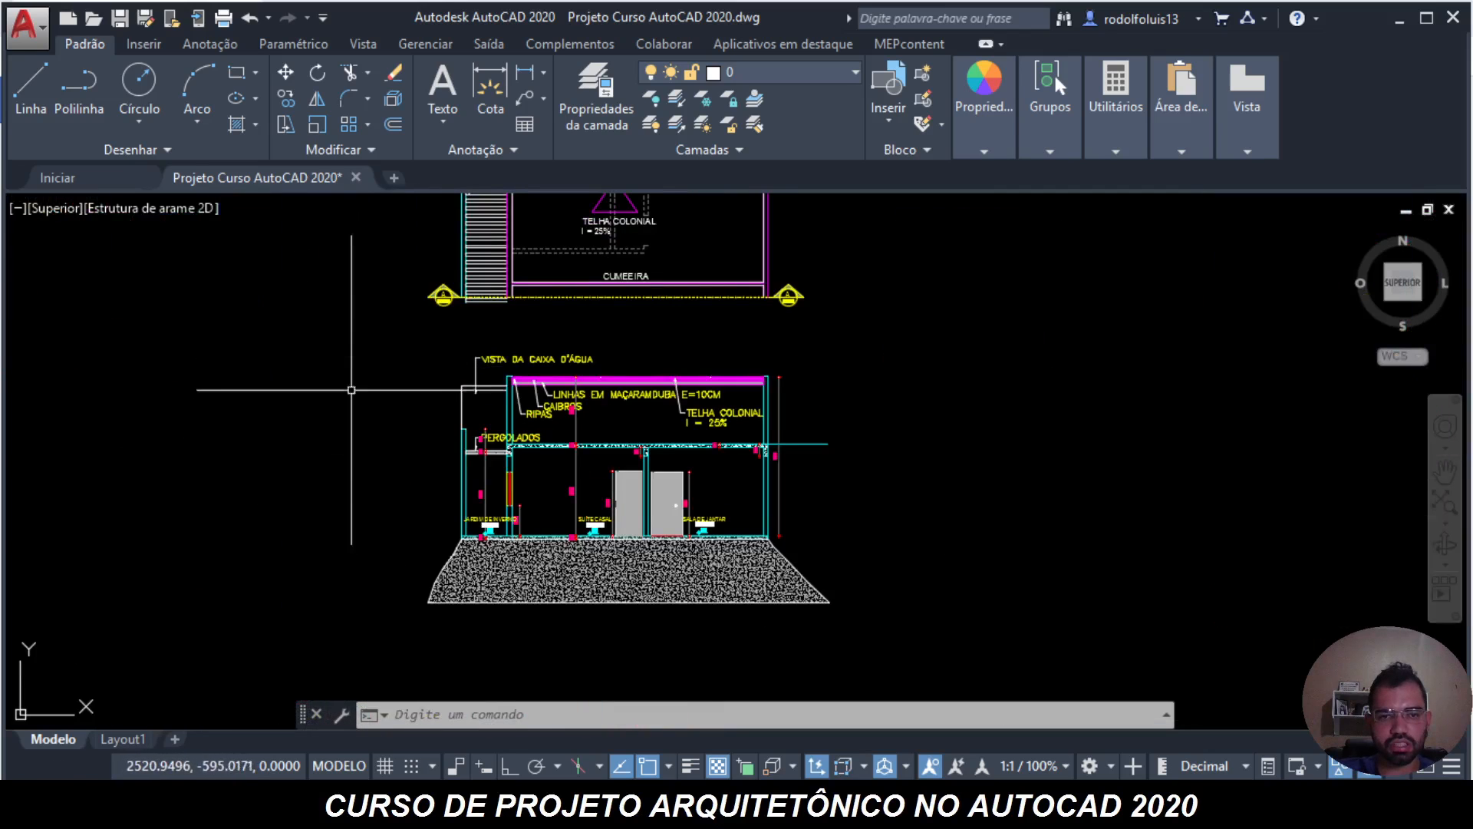
mouse_move(352, 390)
middle_mouse_down()
mouse_move(399, 530)
mouse_move(425, 540)
middle_mouse_up()
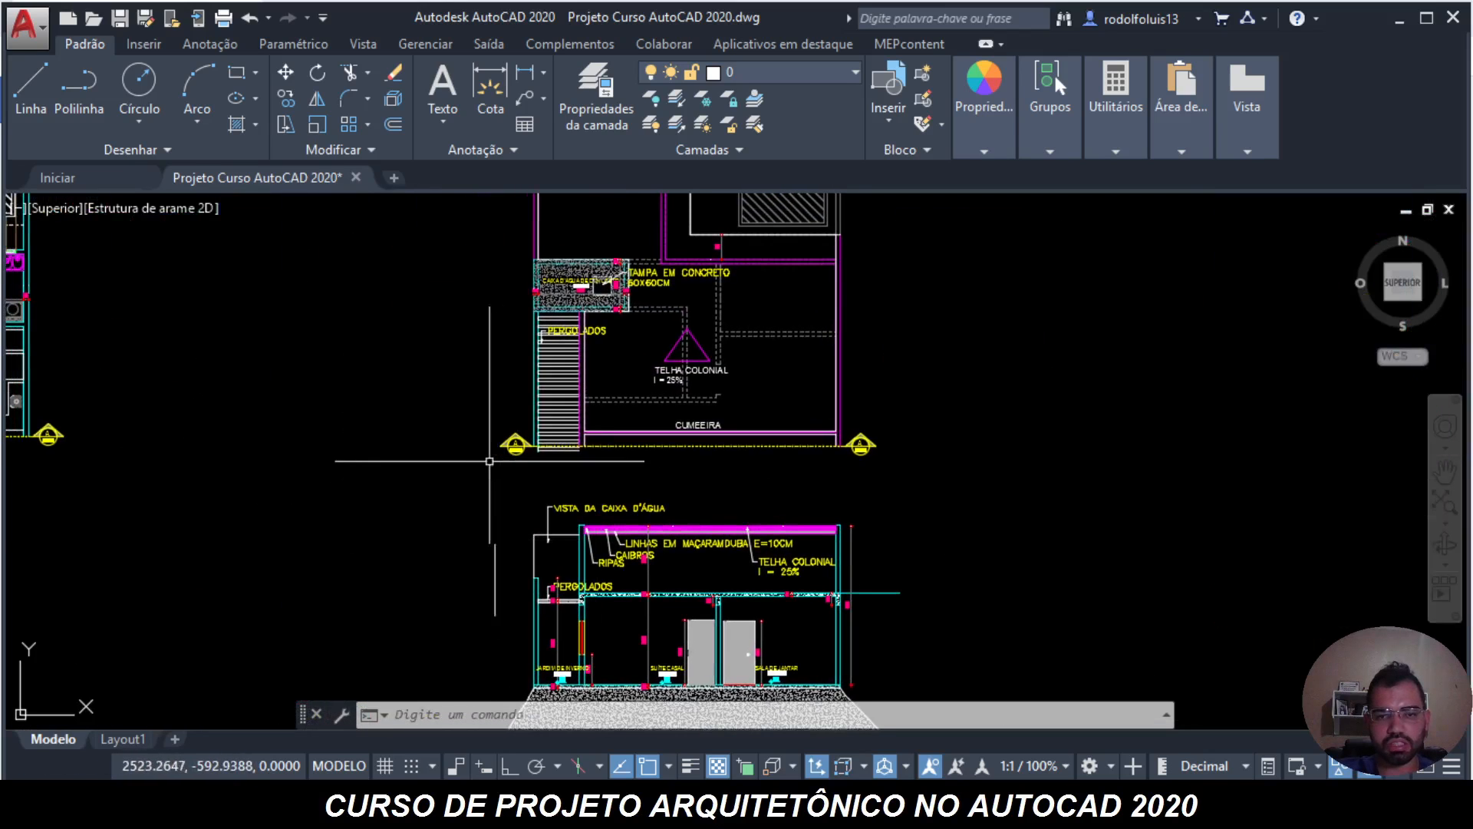
middle_click_drag(418, 451, 405, 554)
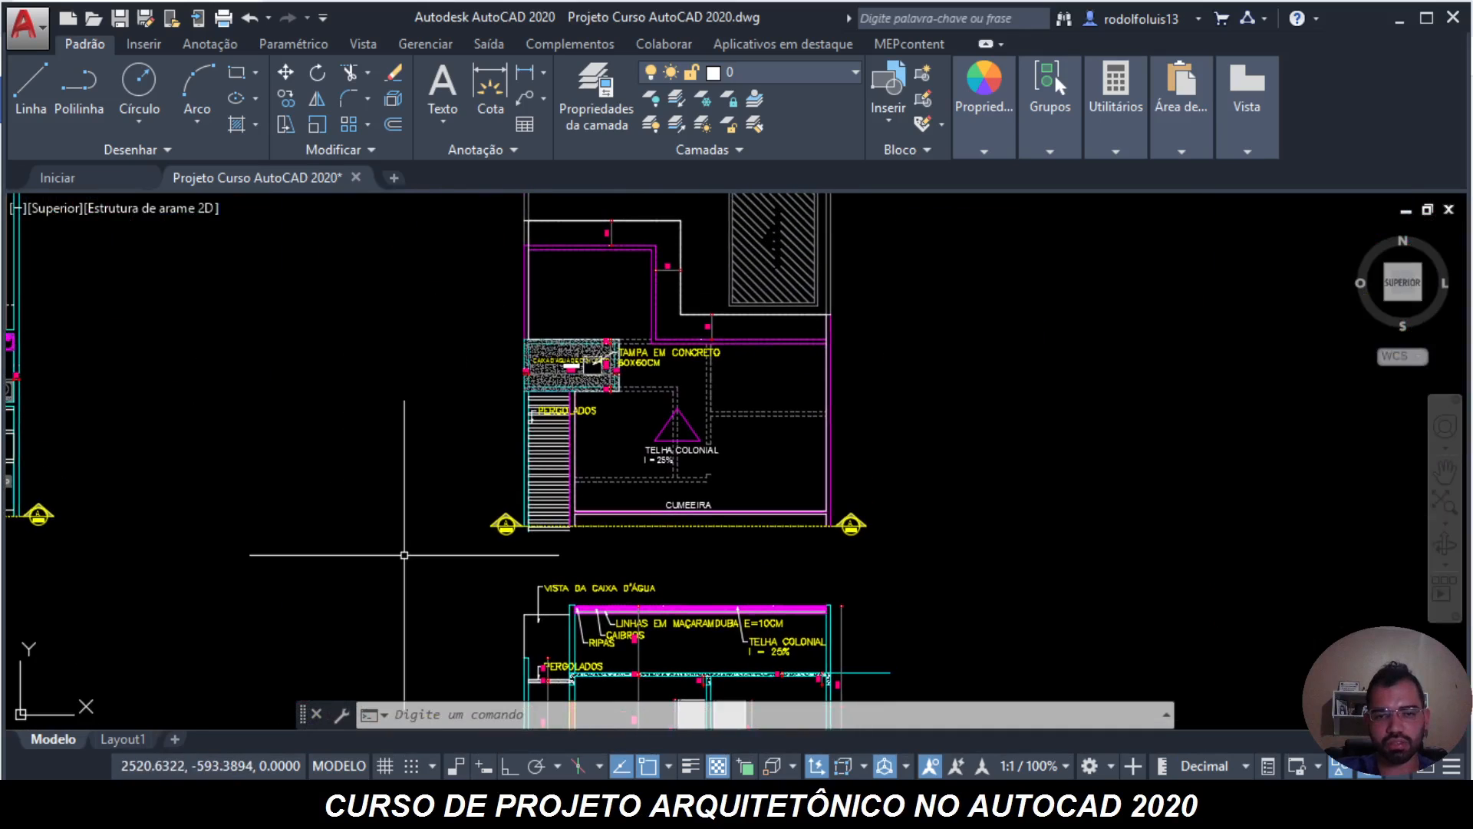